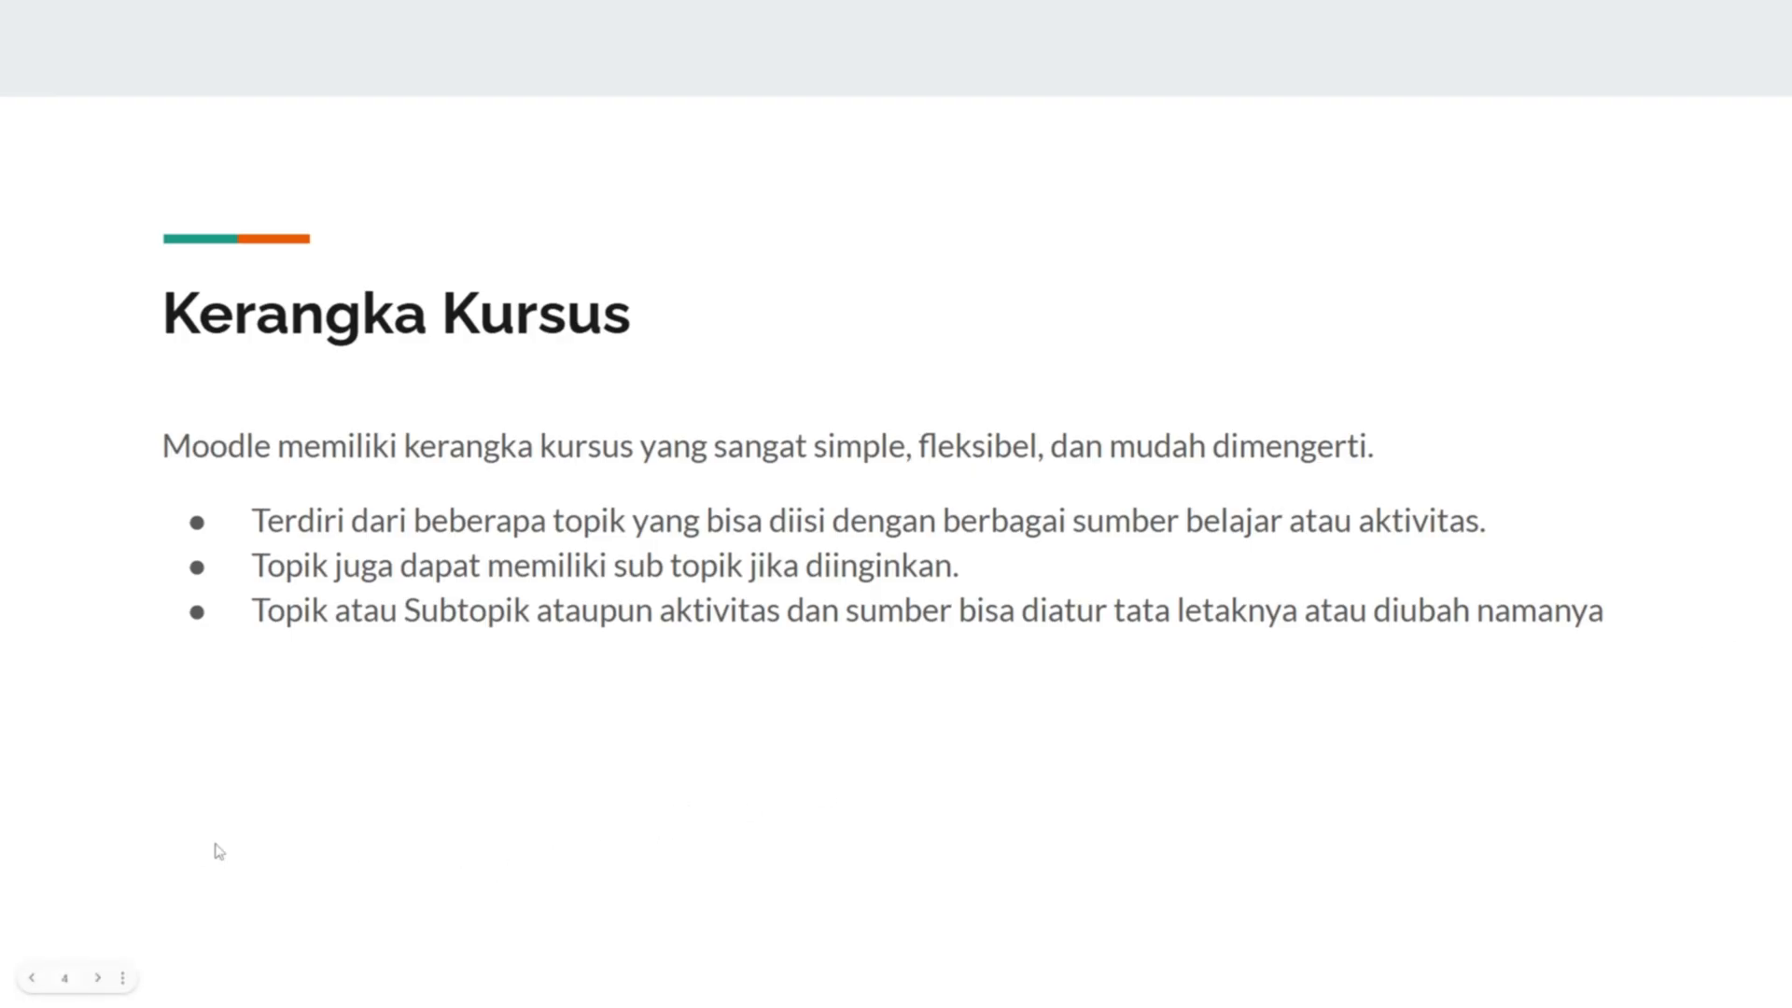
- Leave the Google Slides slideshow for the Edu Bilter Moodle site in Chrome
{"action": "key", "text": "alt+Tab"}
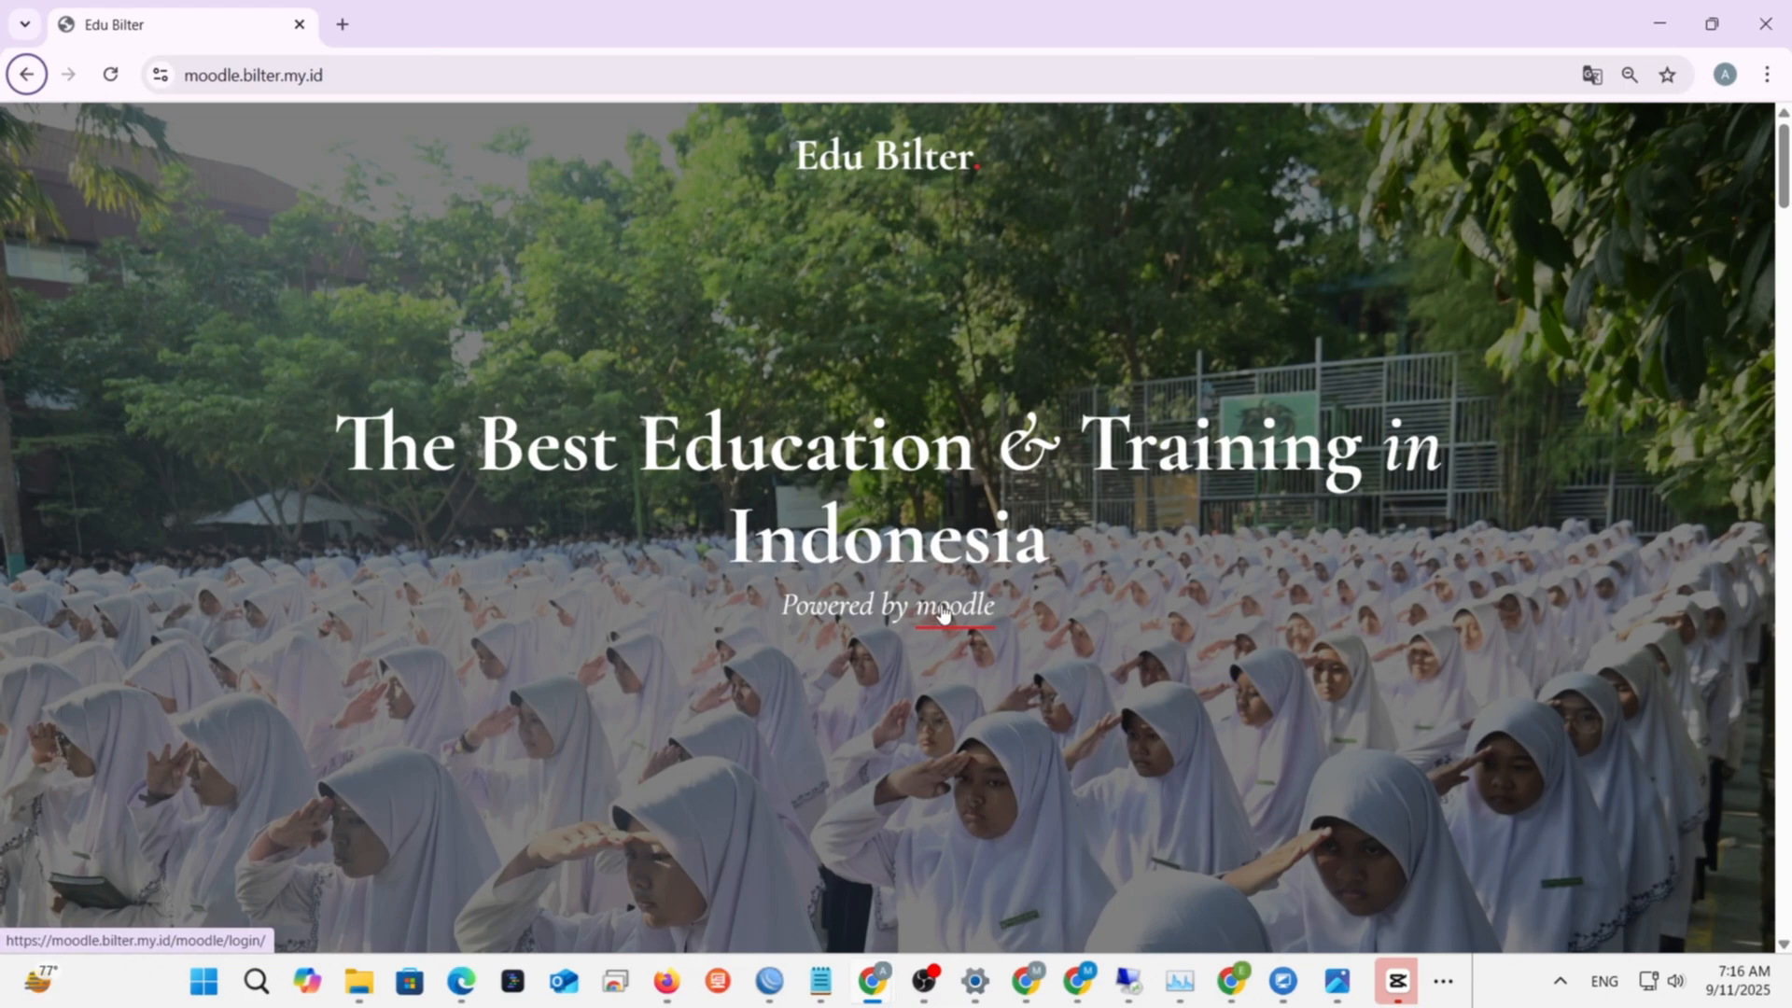
- Go to Moodle, cancel the logout prompt, and open the Uji coba course card
{"action": "left_click", "coordinate": [943, 612]}
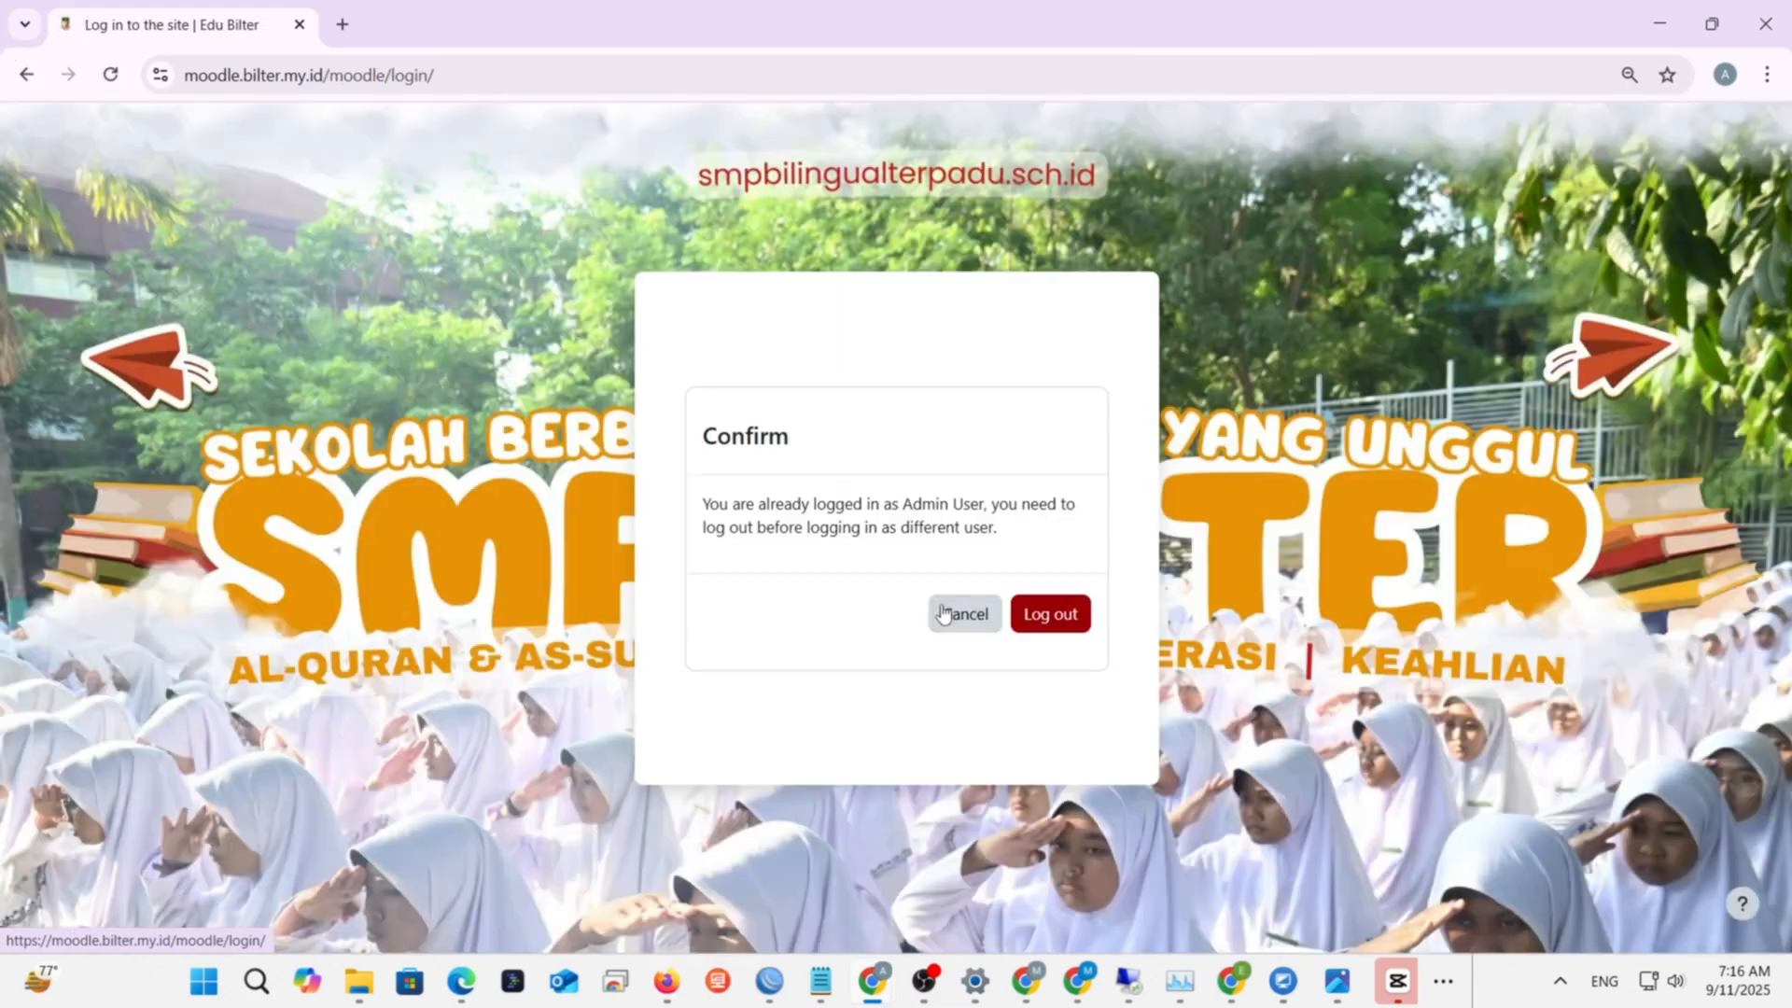
{"action": "left_click", "coordinate": [955, 617]}
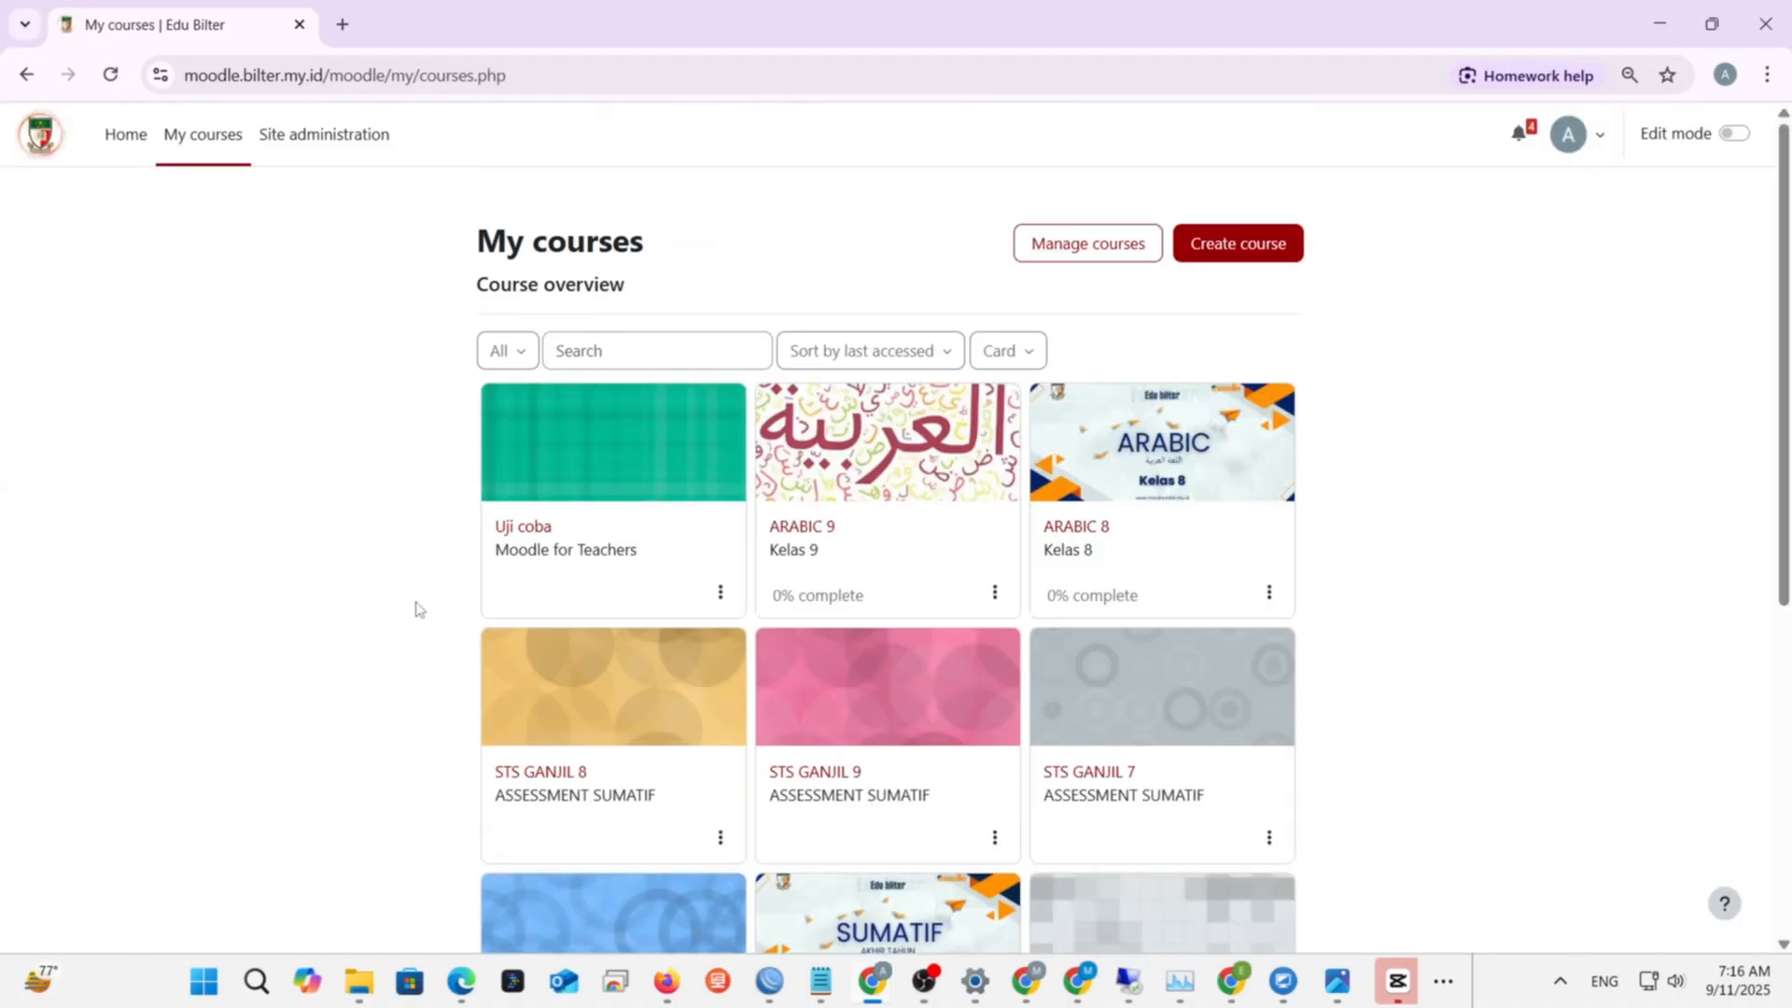
{"action": "left_click", "coordinate": [537, 534]}
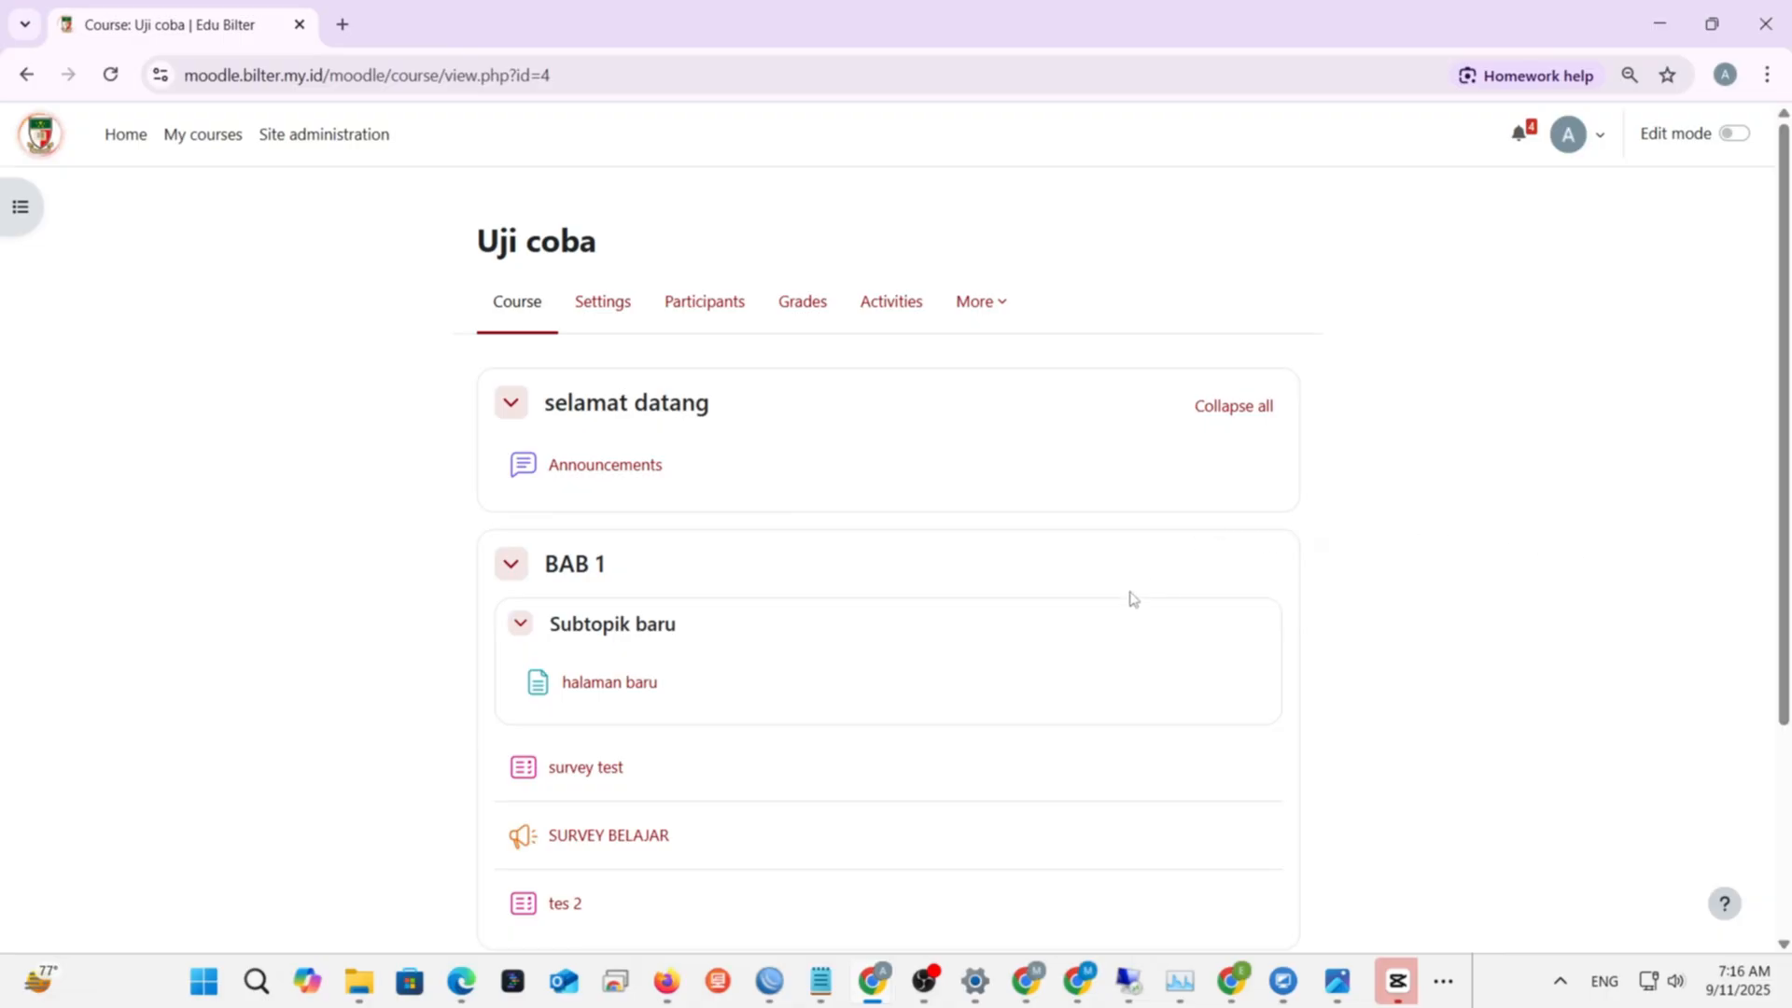
- Set the interface language to Bahasa Indonesia (id) from the user menu's Language list
{"action": "left_click", "coordinate": [1598, 150]}
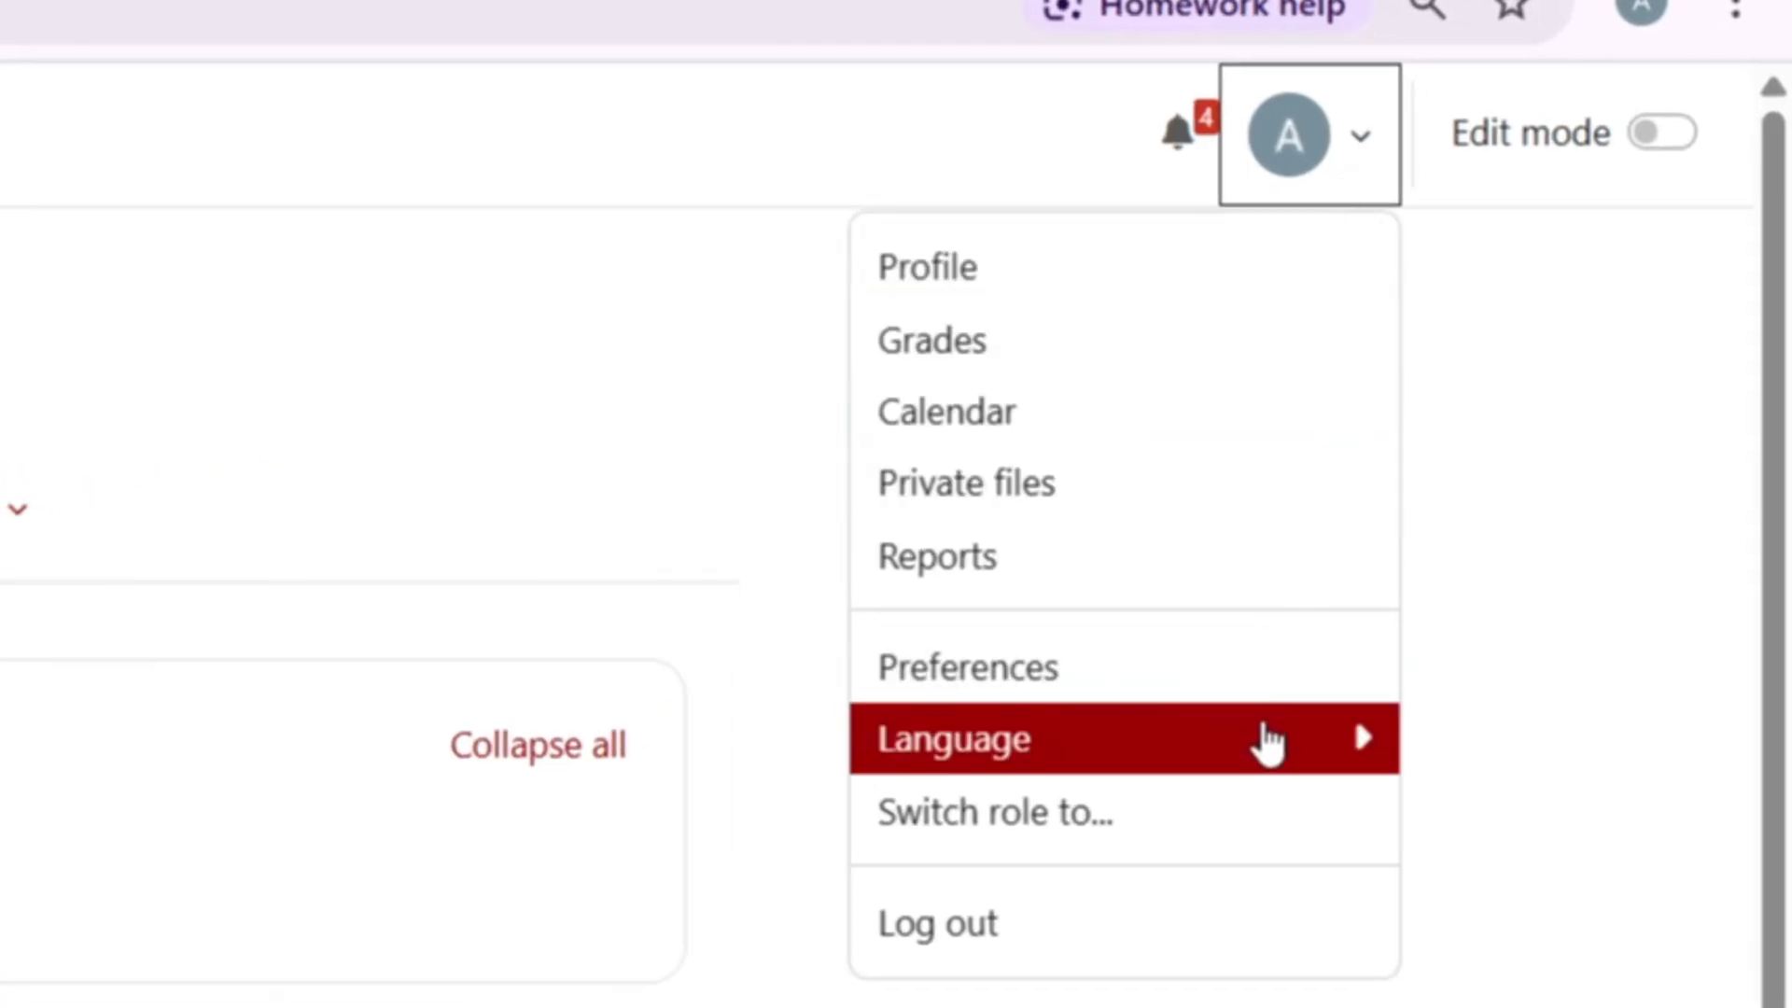
{"action": "left_click", "coordinate": [1269, 741]}
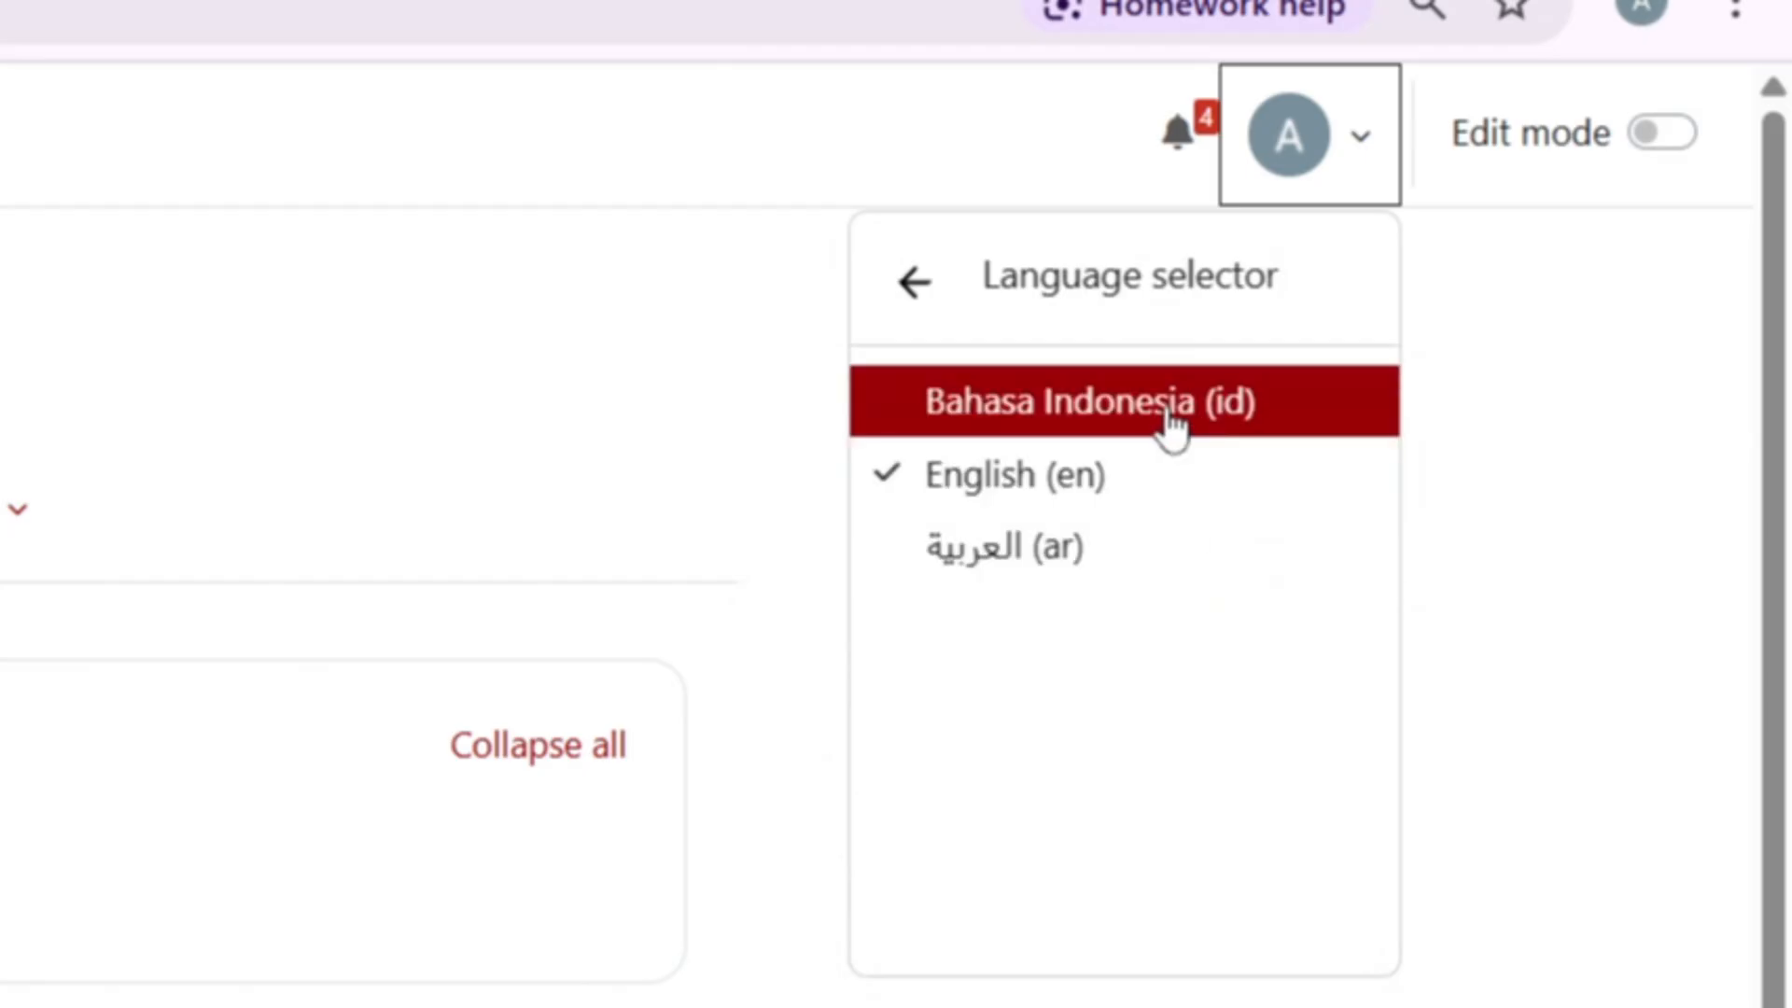
{"action": "left_click", "coordinate": [1172, 425]}
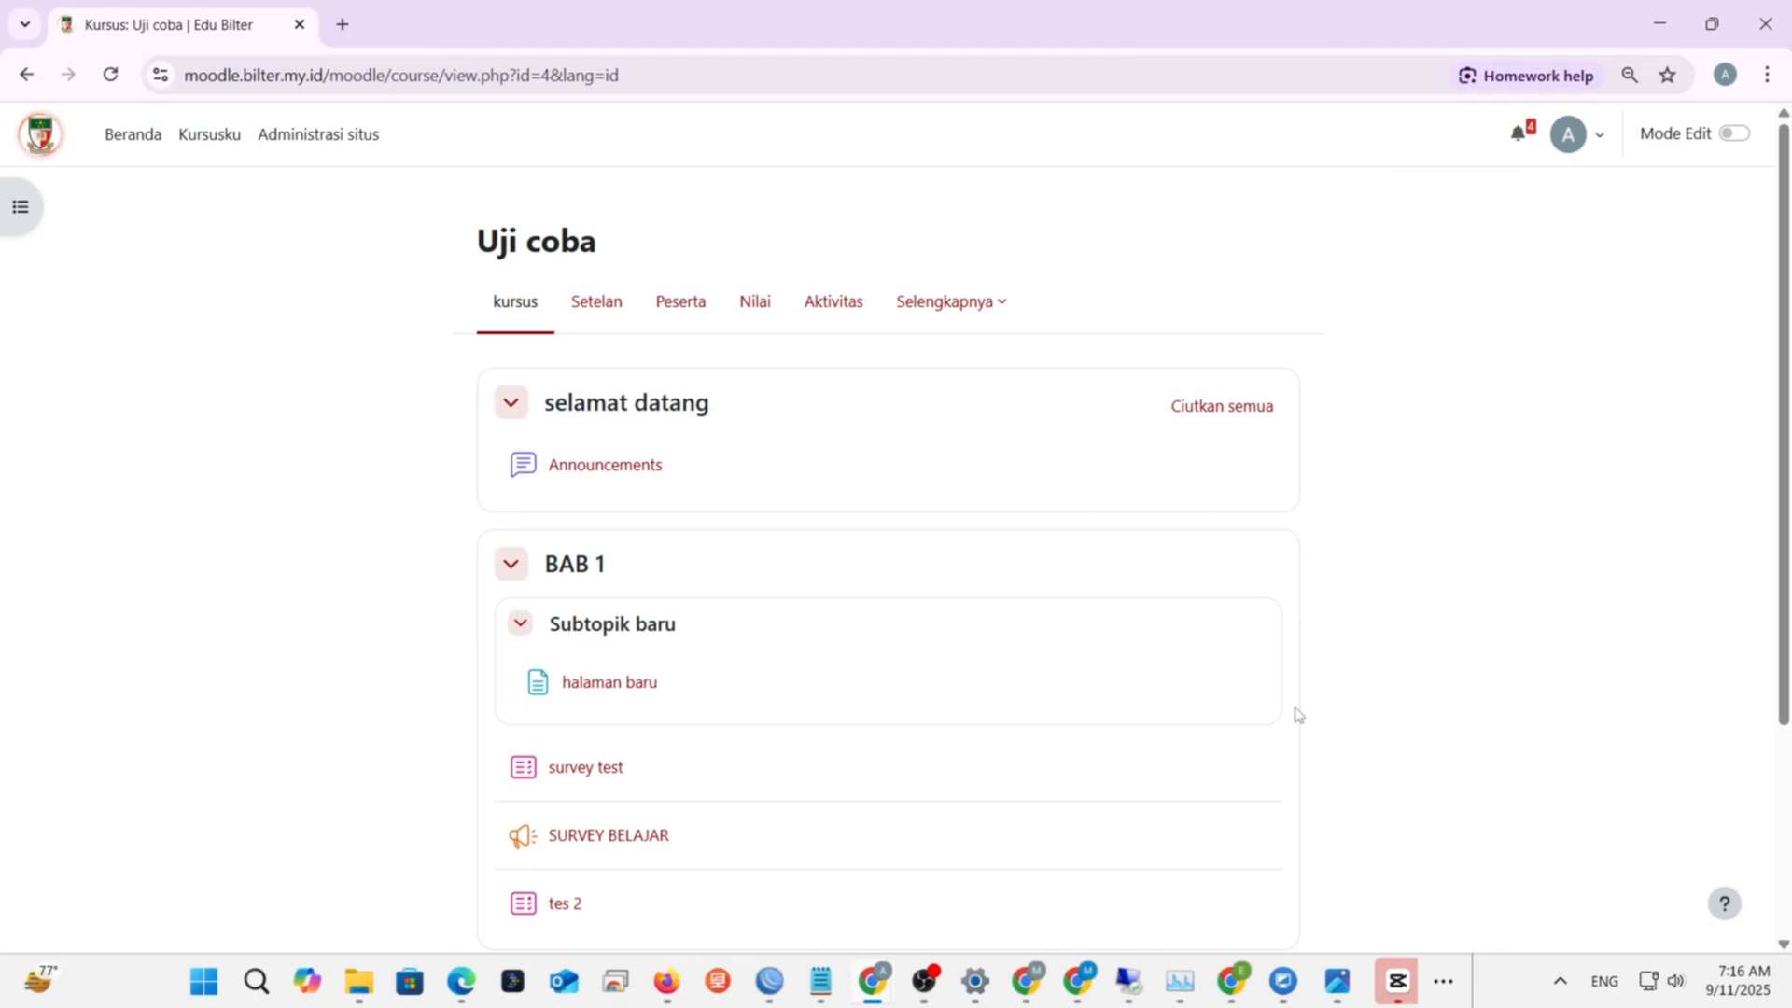
{"action": "scroll", "coordinate": [907, 661], "scroll_direction": "down", "scroll_amount": 3}
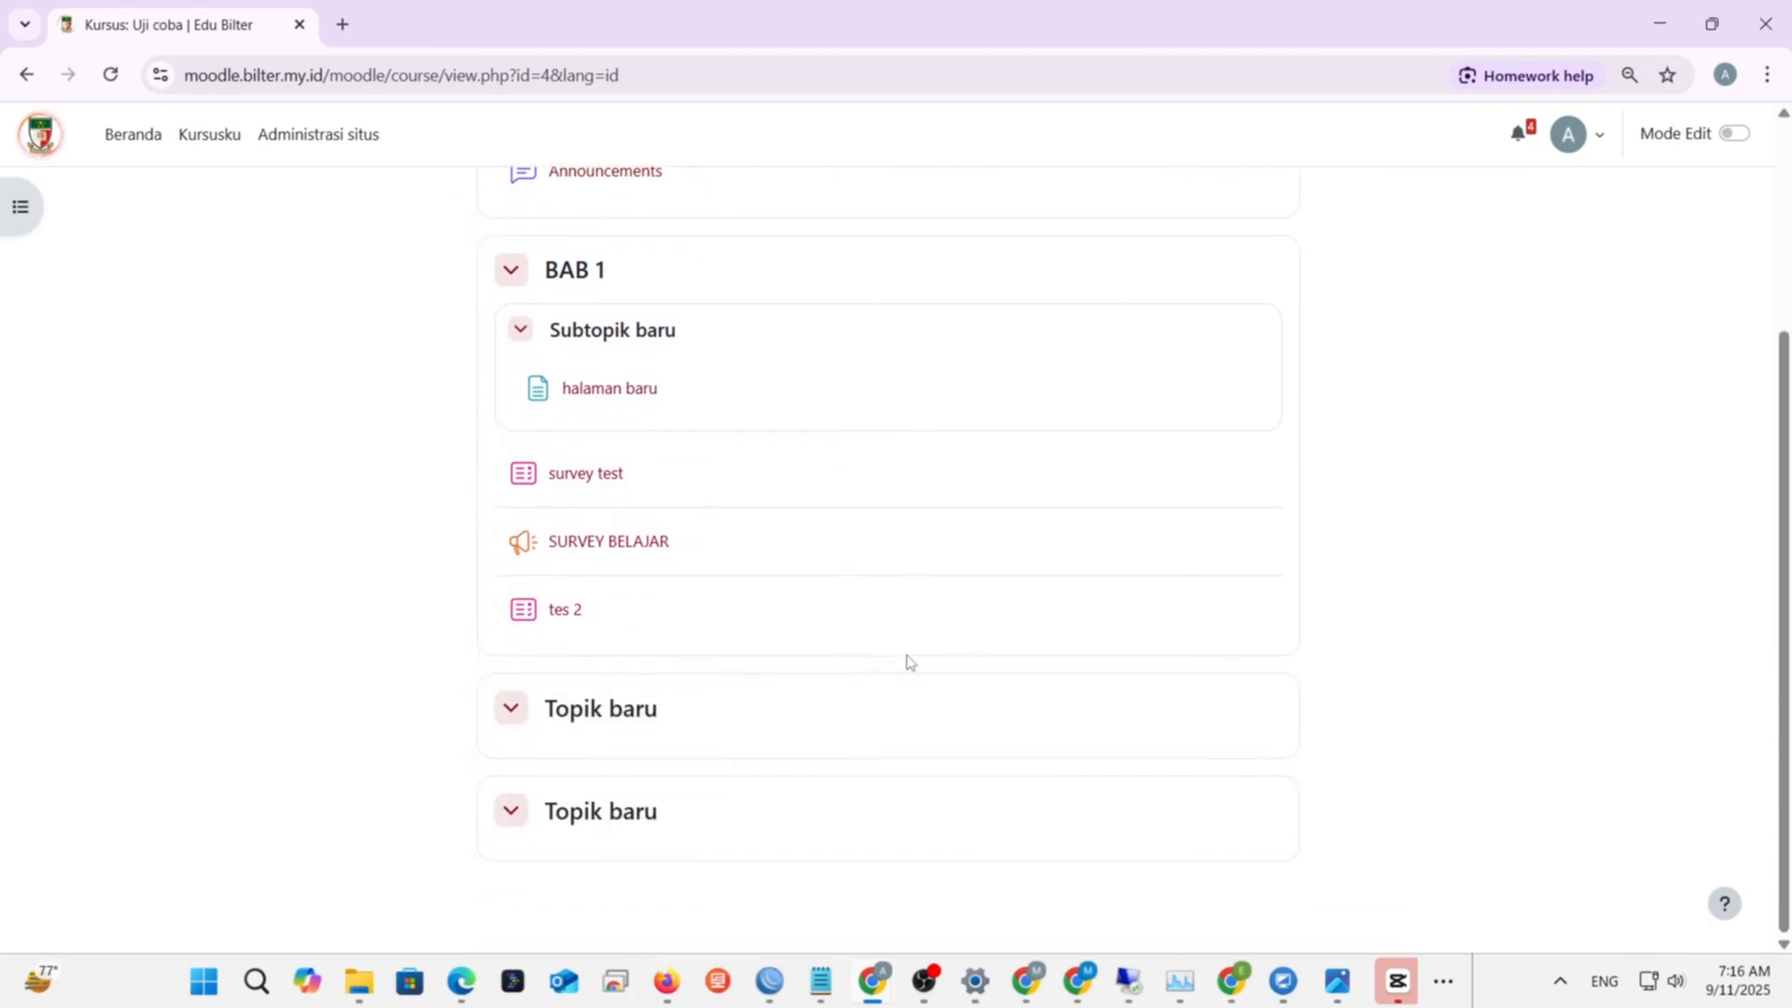
{"action": "scroll", "coordinate": [907, 660], "scroll_direction": "up", "scroll_amount": 3}
{"action": "scroll", "coordinate": [907, 660], "scroll_direction": "down", "scroll_amount": 3}
{"action": "scroll", "coordinate": [907, 661], "scroll_direction": "up", "scroll_amount": 3}
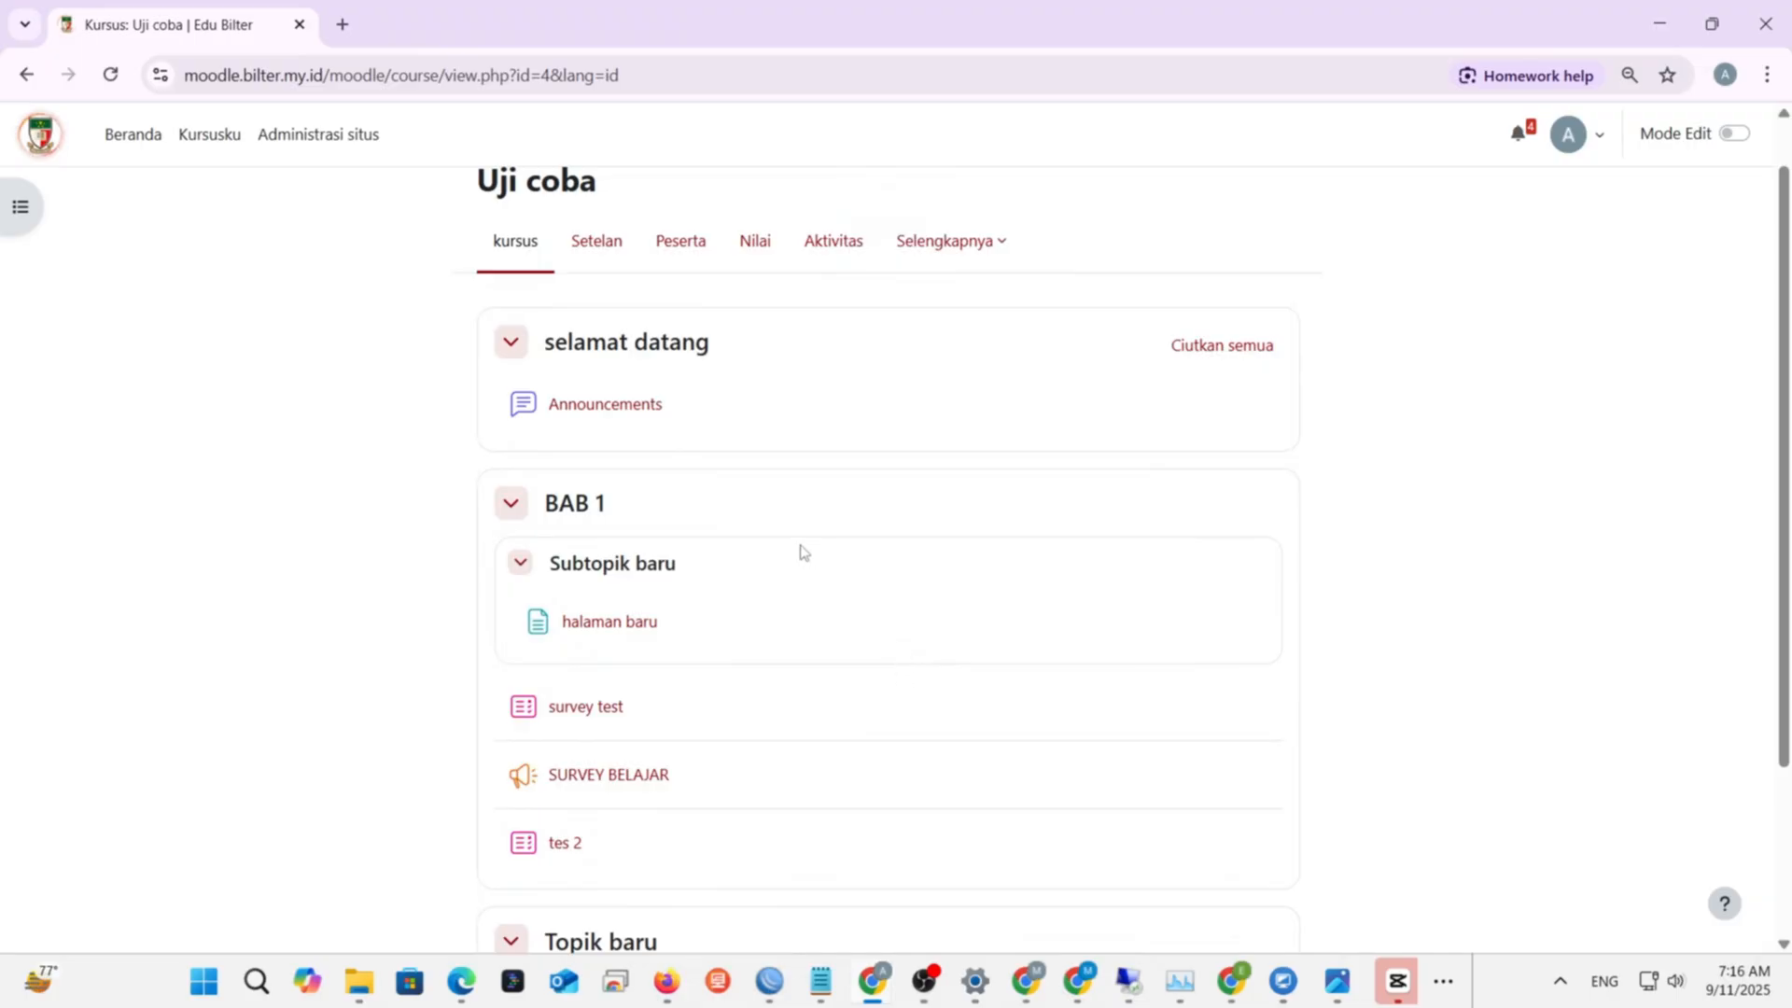
{"action": "scroll", "coordinate": [778, 519], "scroll_direction": "down", "scroll_amount": 3}
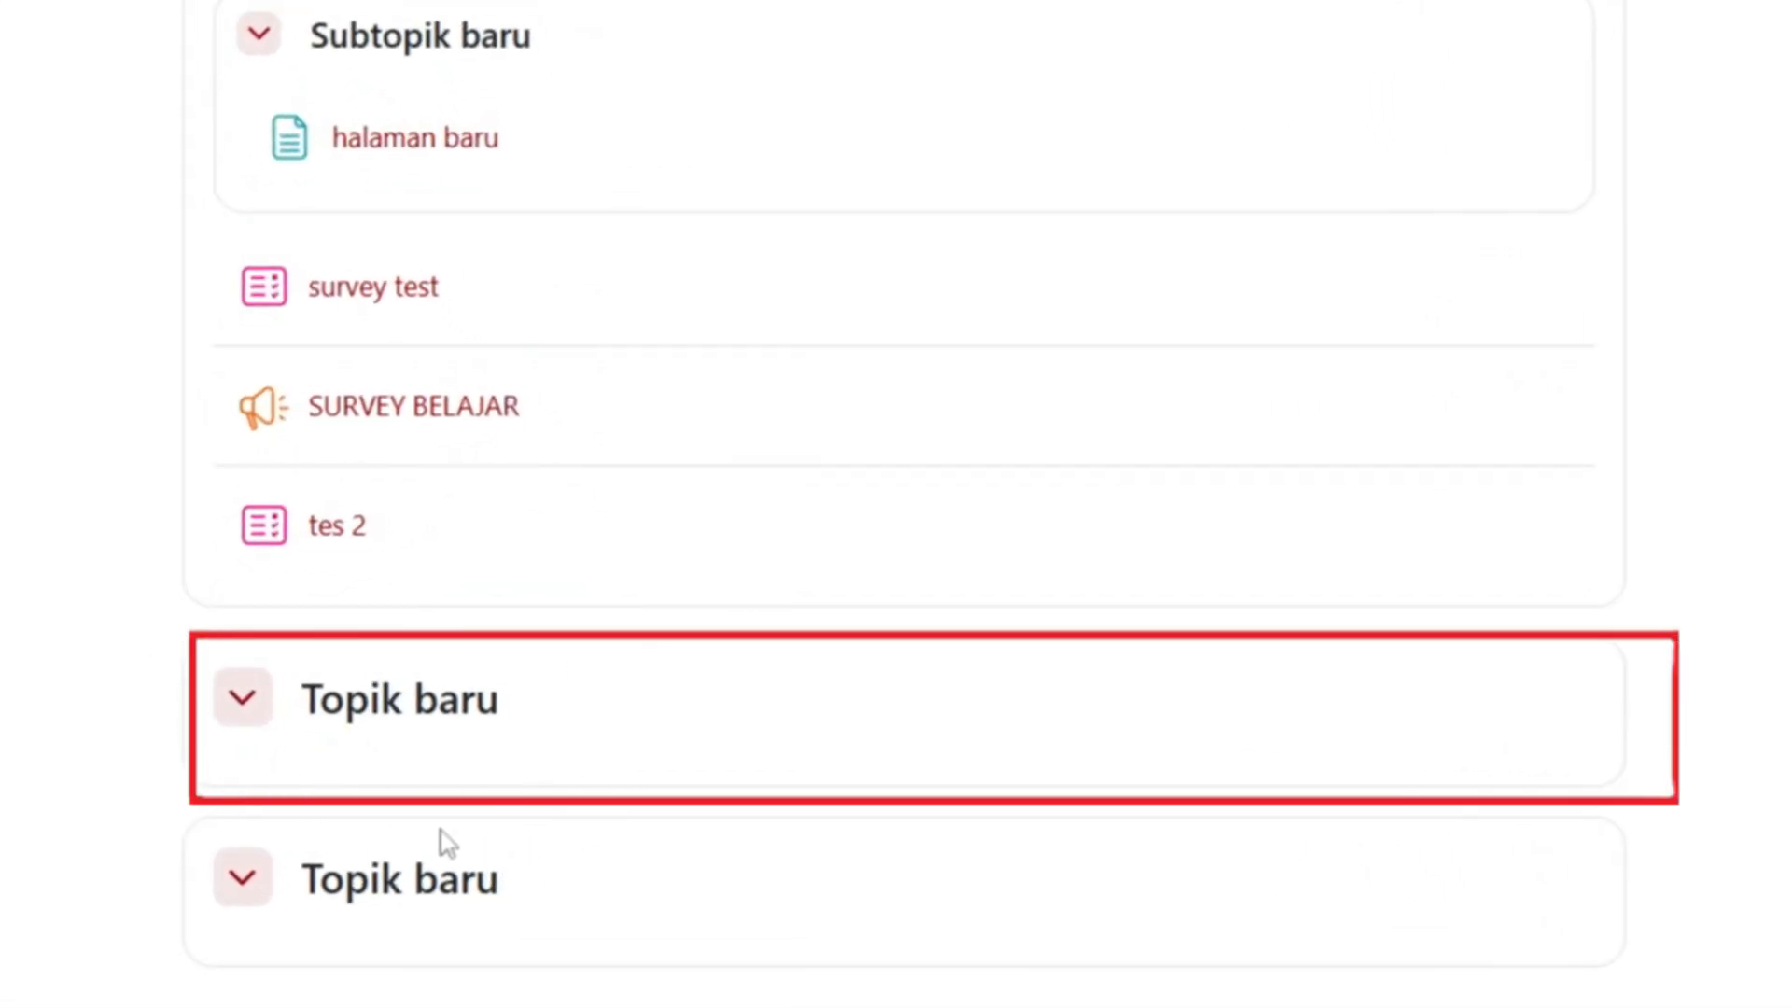
{"action": "double_click", "coordinate": [392, 880]}
{"action": "left_click", "coordinate": [517, 904]}
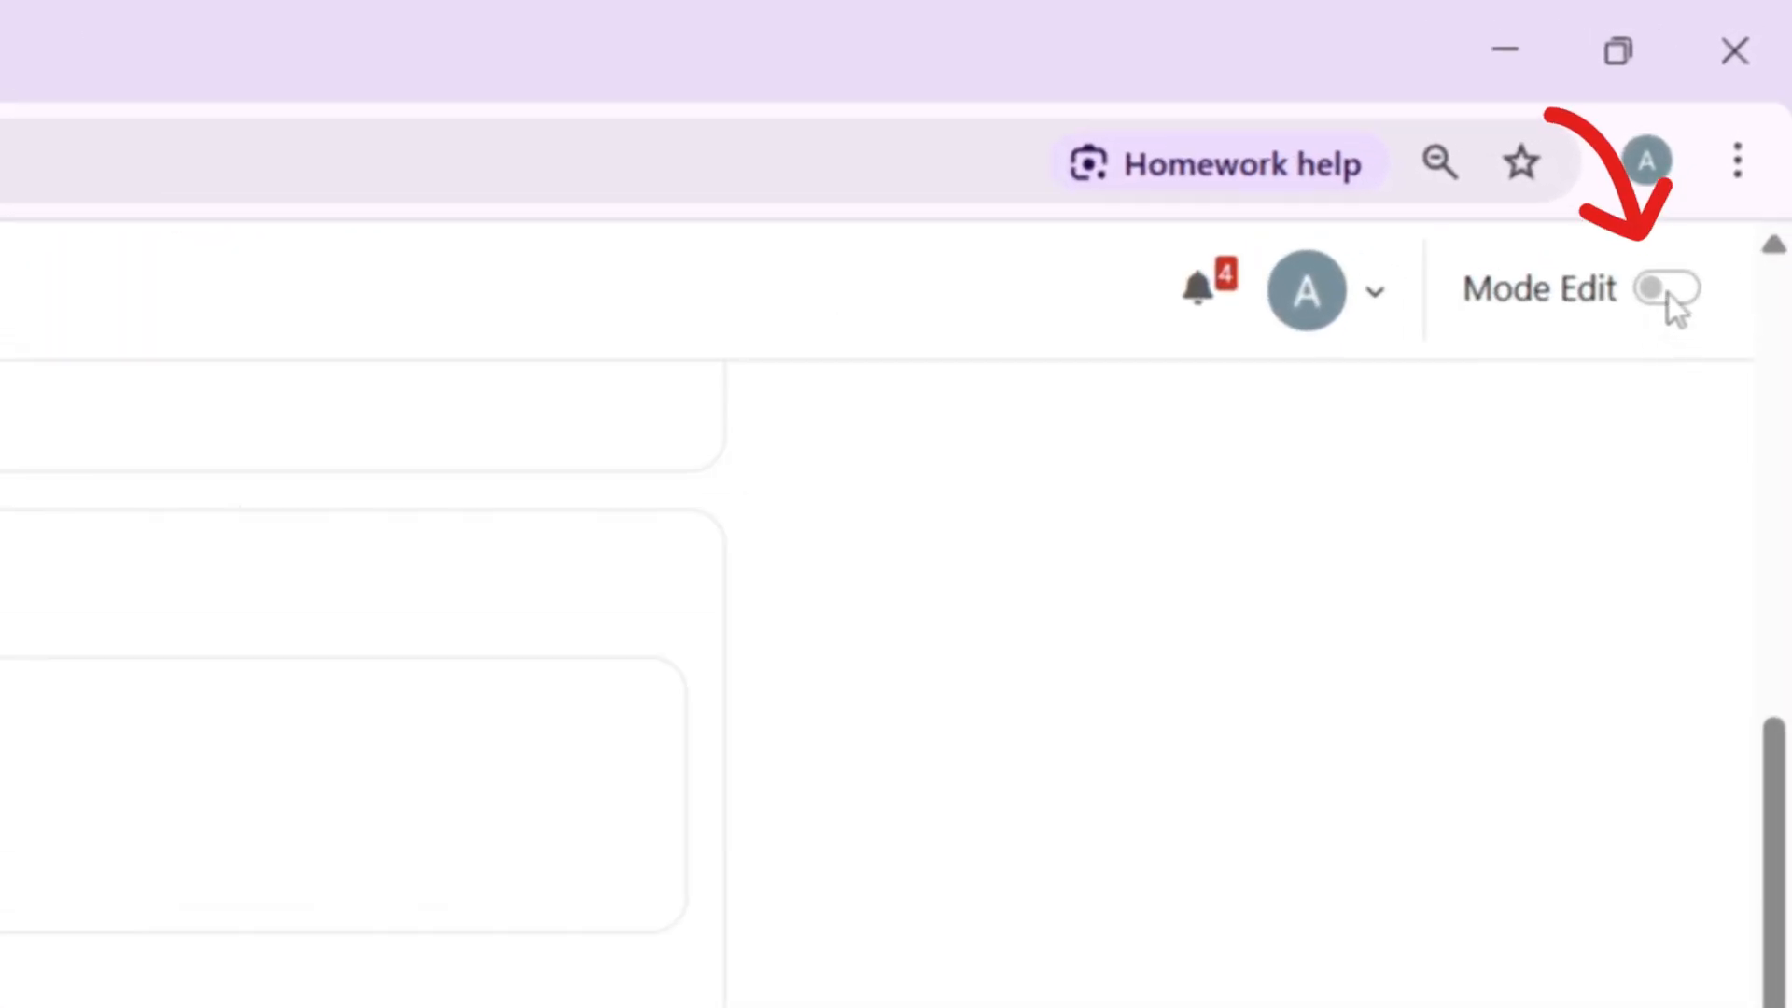
- Switch on Mode Edit for Uji coba and look through its course sections
{"action": "left_click", "coordinate": [1669, 294]}
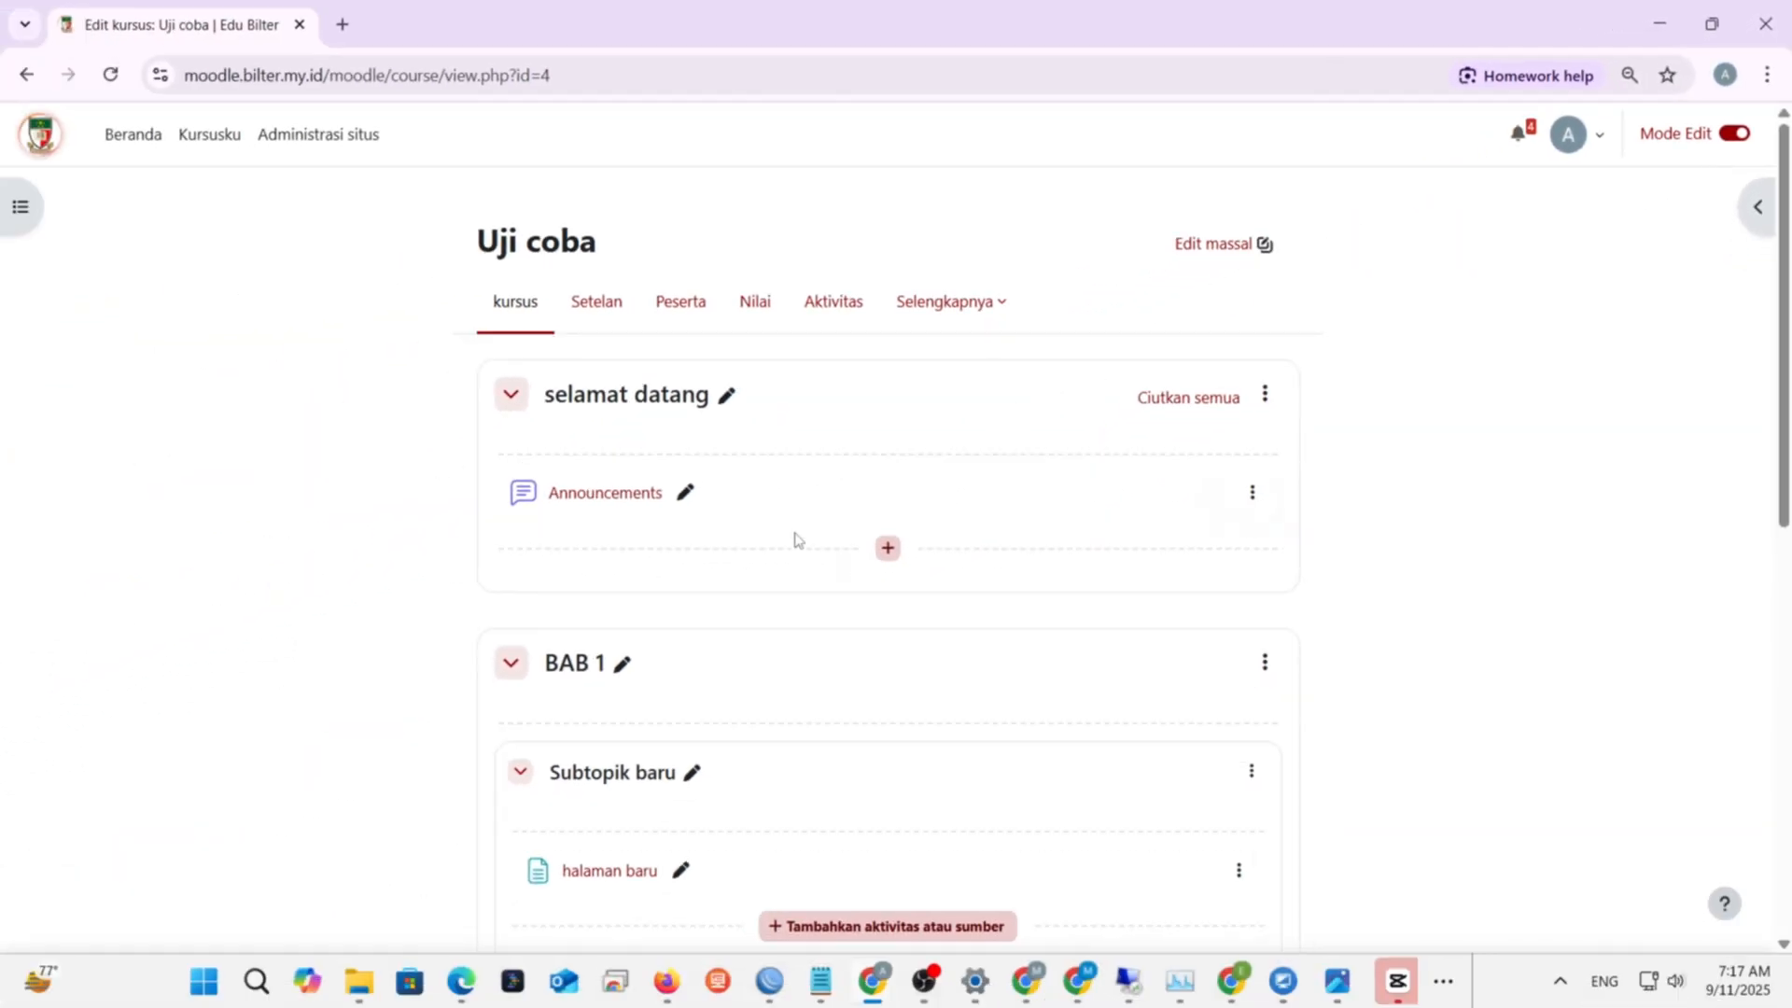
{"action": "scroll", "coordinate": [715, 646], "scroll_direction": "down", "scroll_amount": 5}
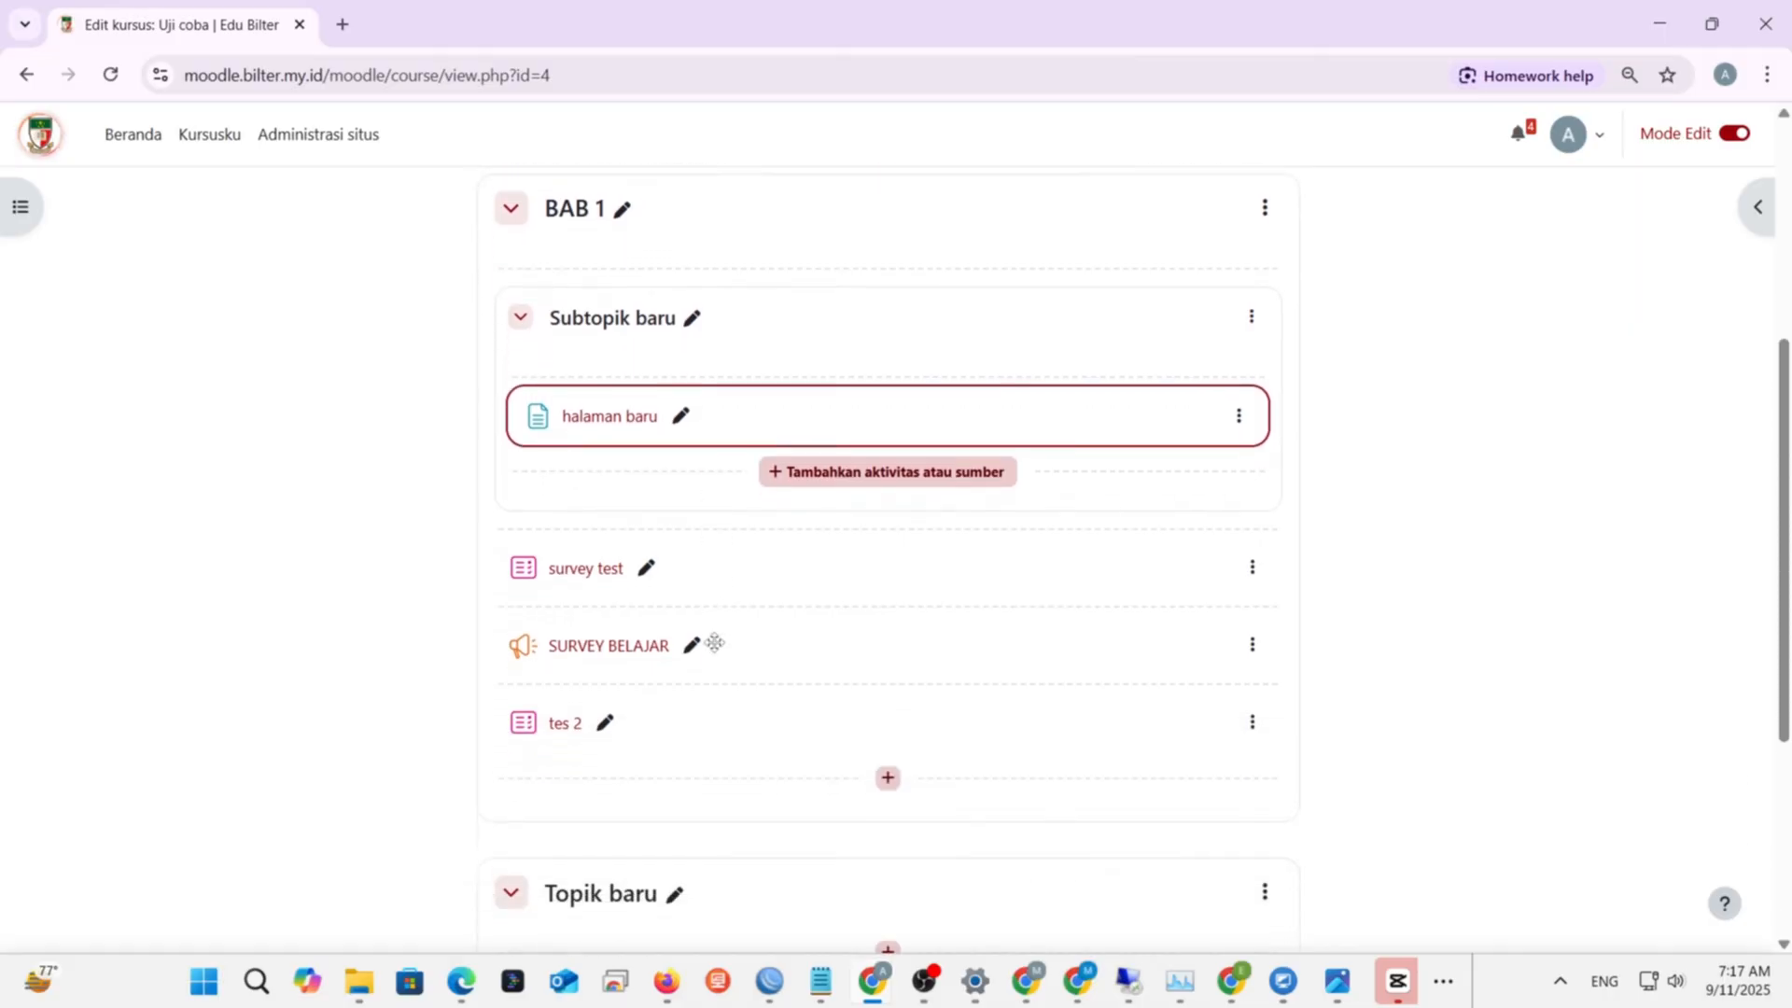
{"action": "scroll", "coordinate": [713, 642], "scroll_direction": "down", "scroll_amount": 2}
{"action": "scroll", "coordinate": [674, 742], "scroll_direction": "down", "scroll_amount": 3}
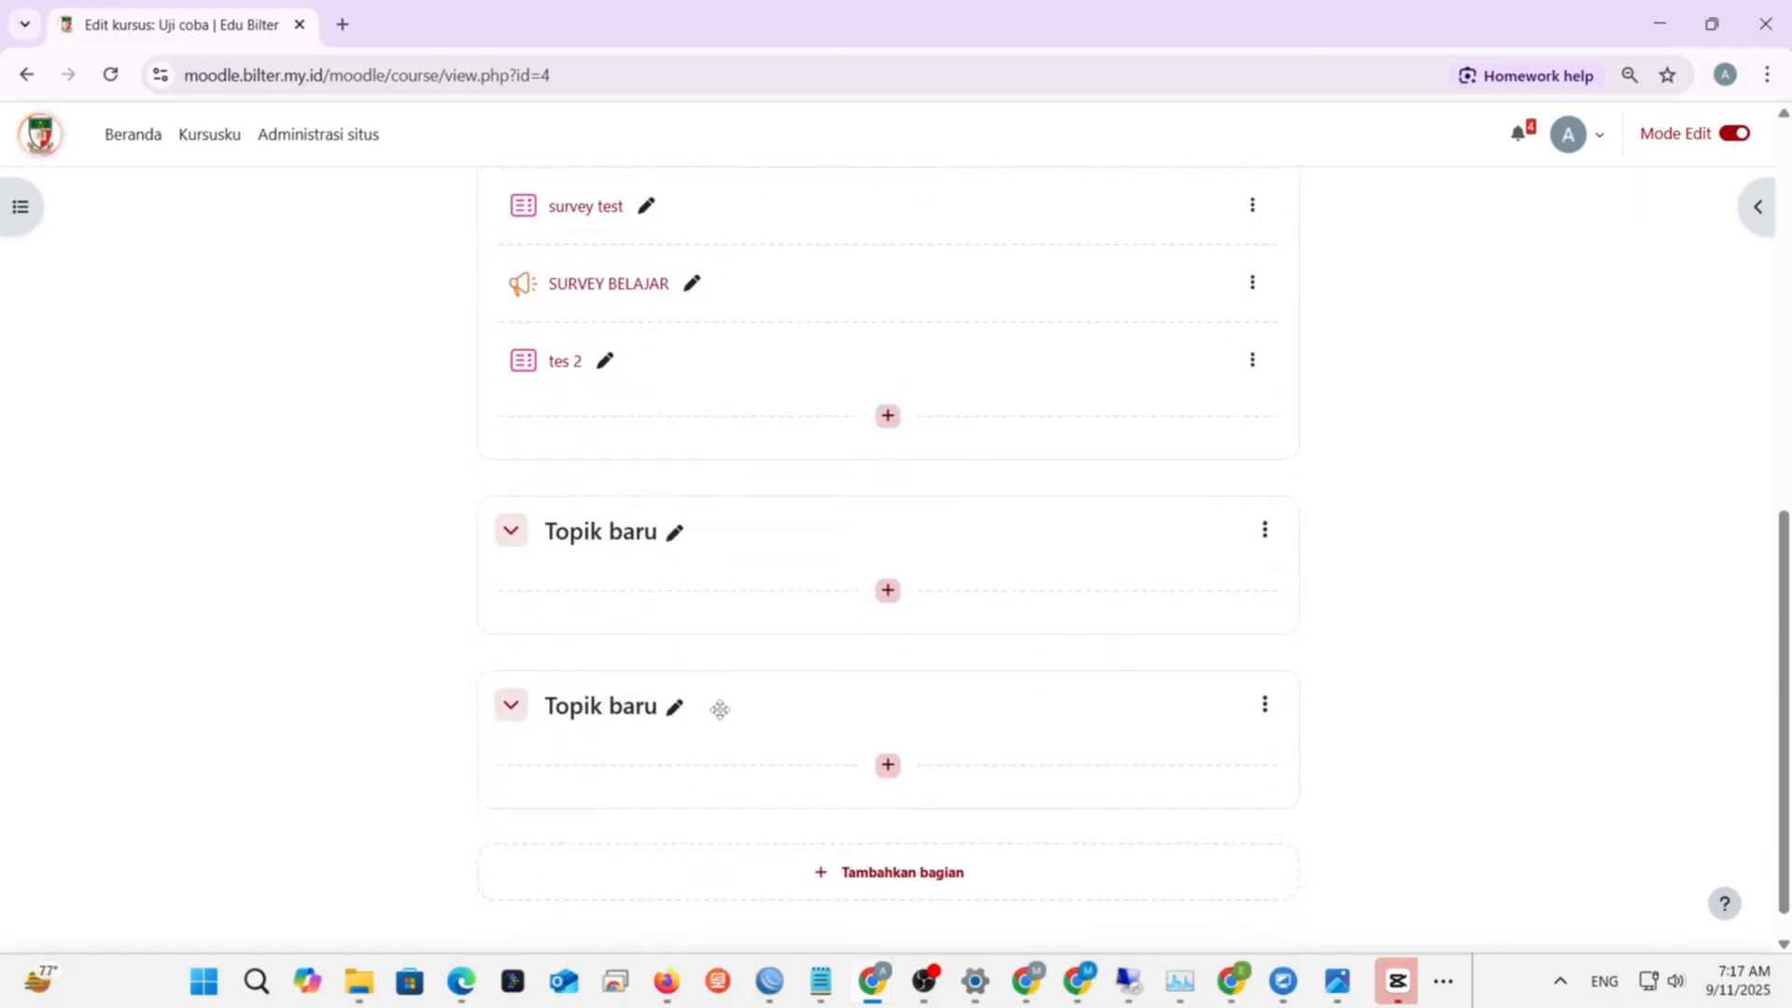
{"action": "scroll", "coordinate": [780, 656], "scroll_direction": "up", "scroll_amount": 3}
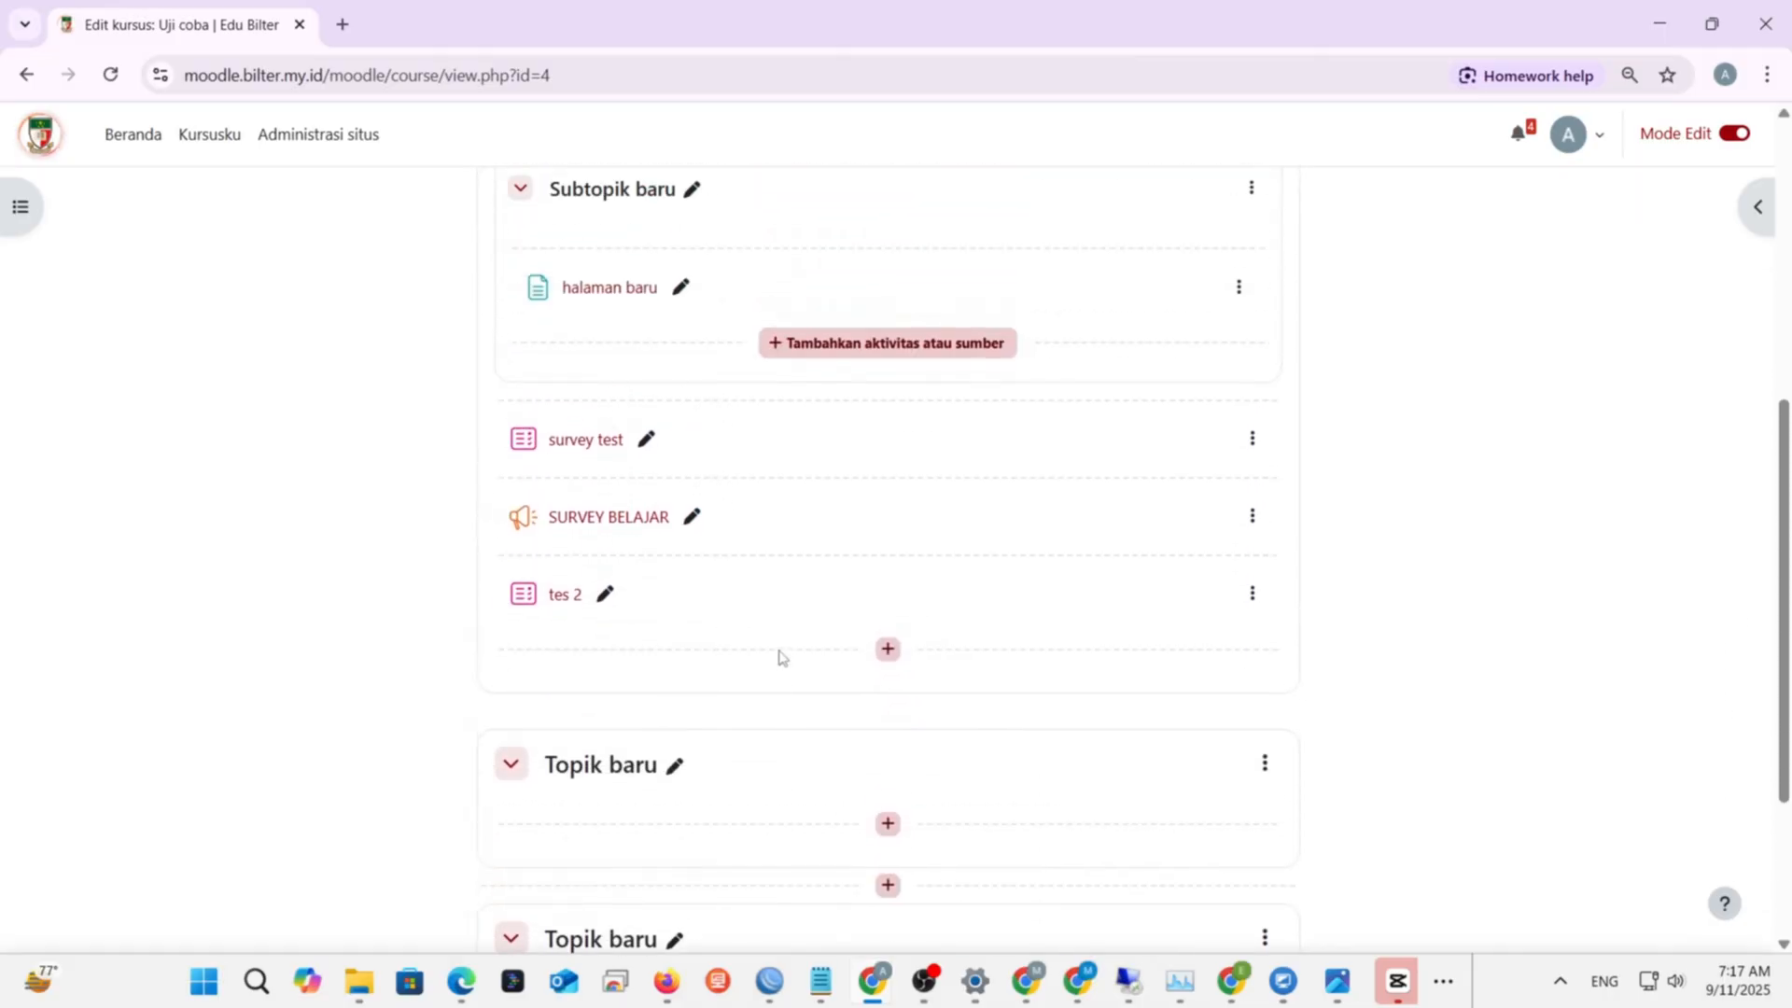
- Change the first Topik baru section's title to 'BAB 1' with its inline editor
{"action": "left_click", "coordinate": [675, 768]}
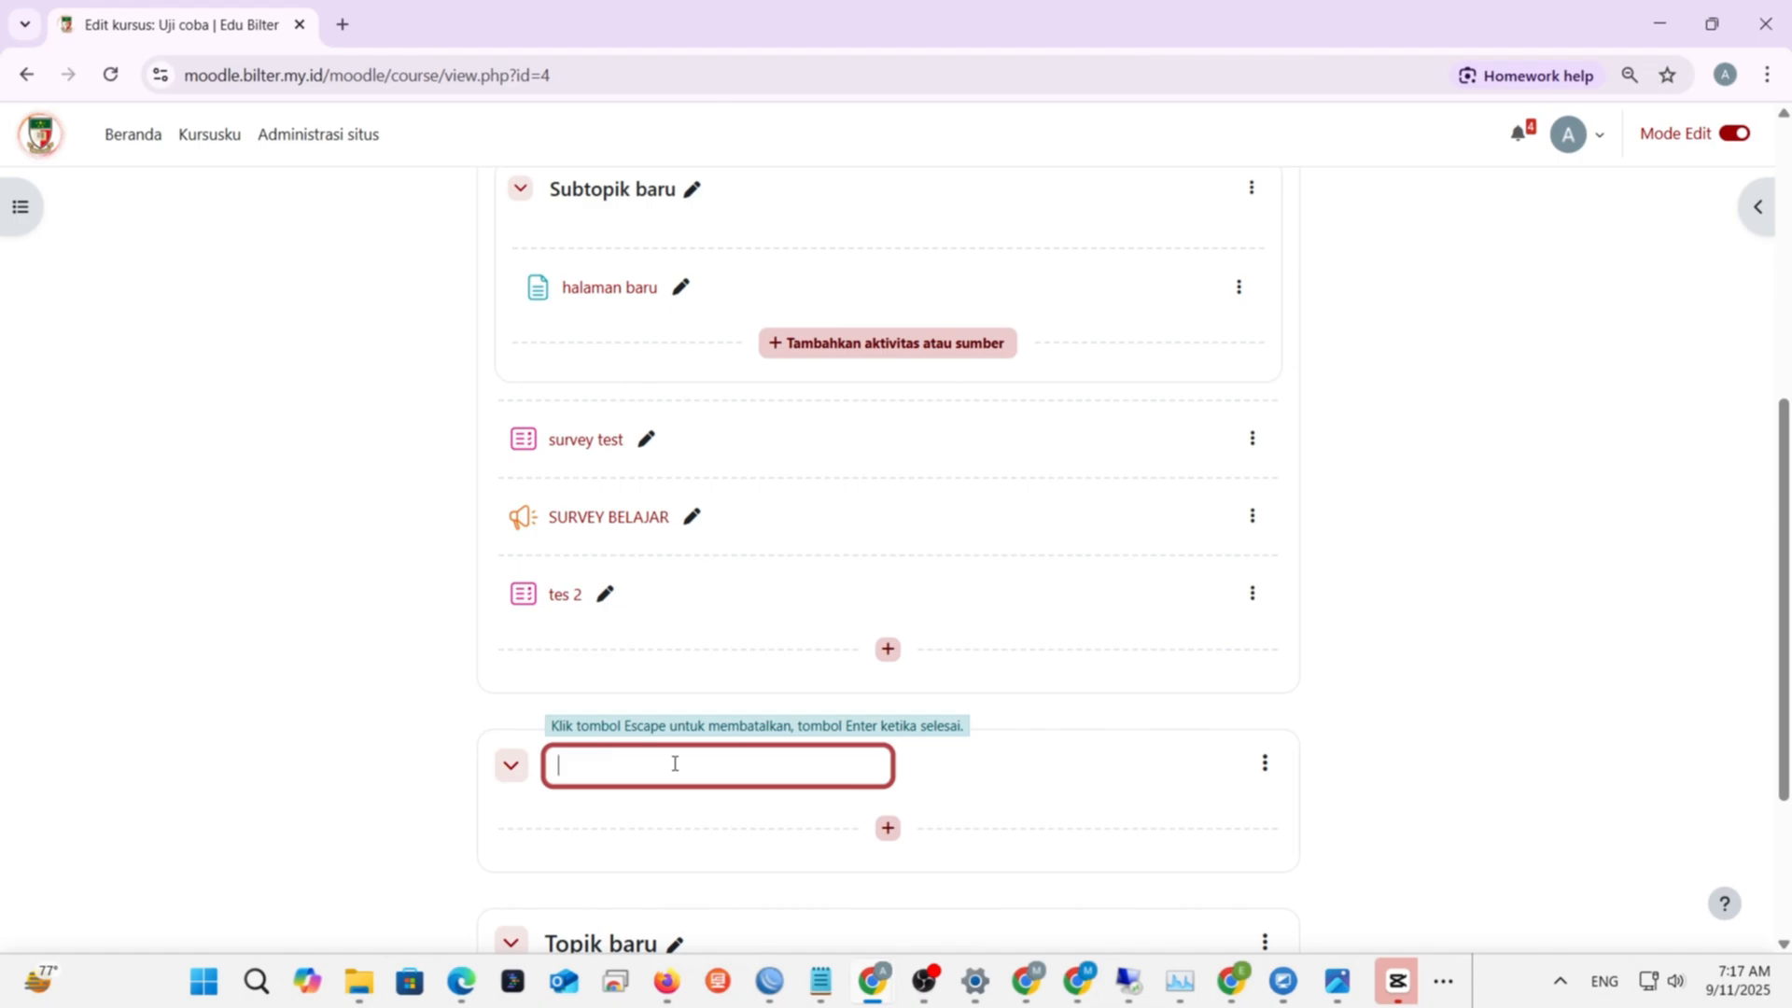
{"action": "type", "text": "B"}
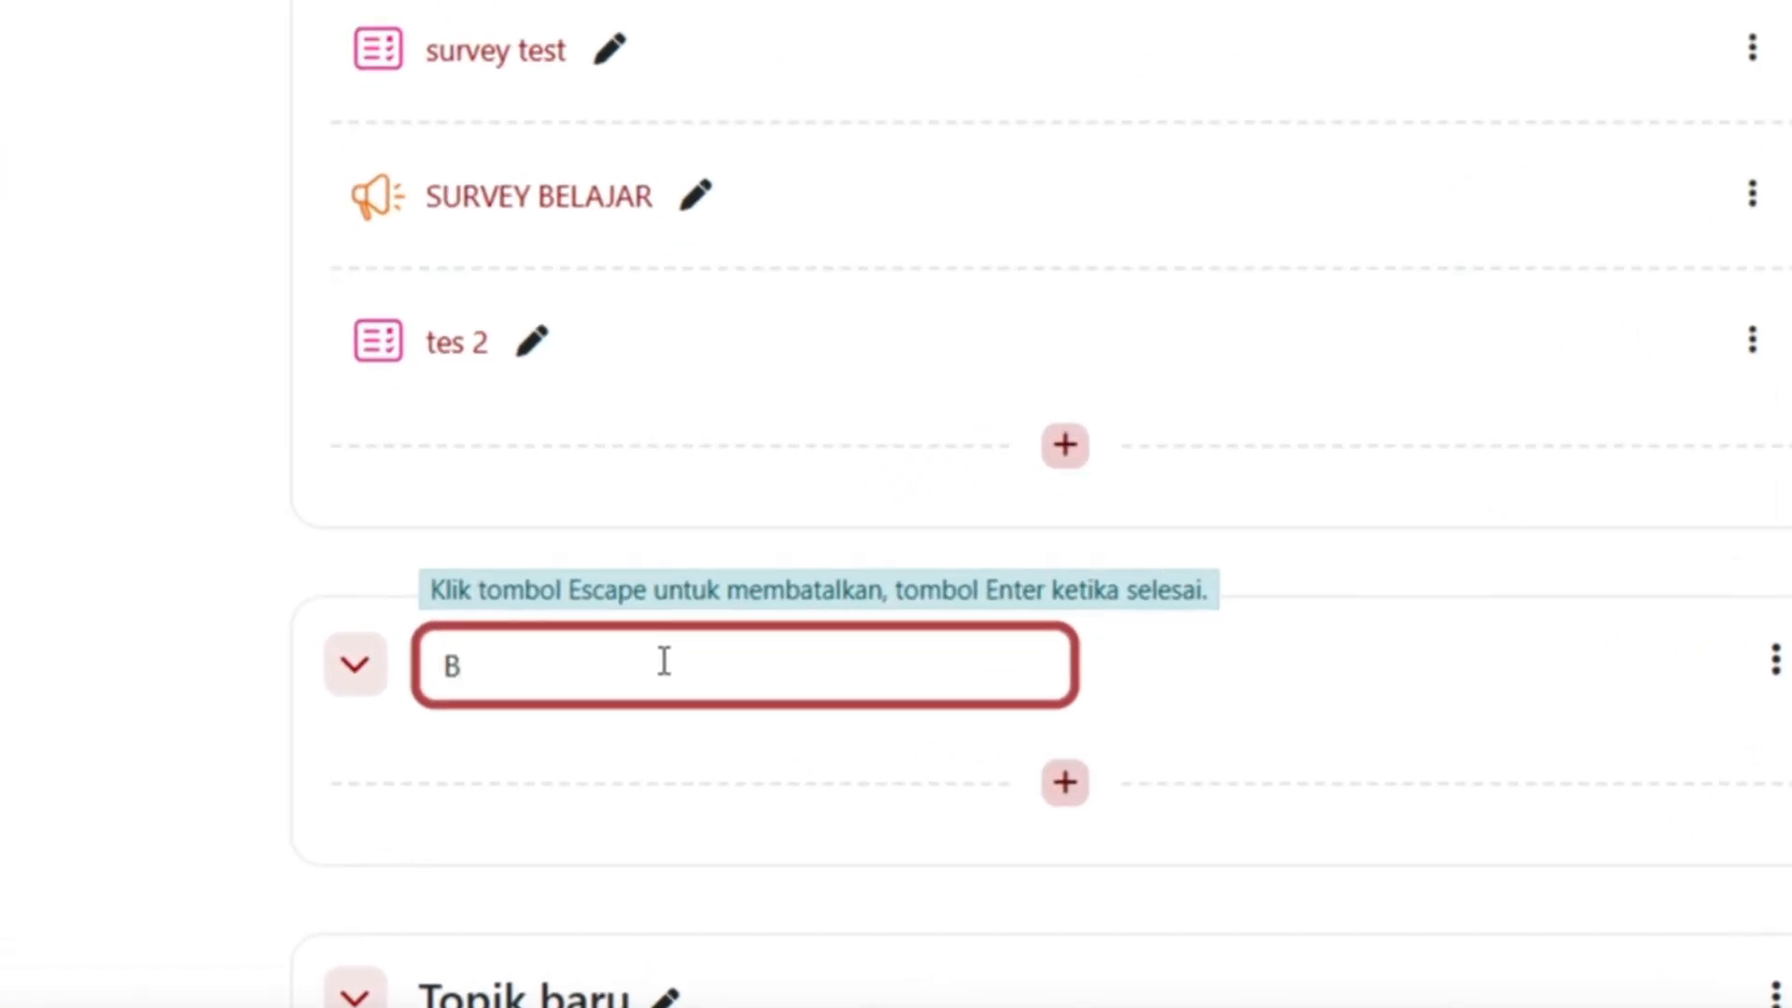
{"action": "type", "text": "AB 1"}
{"action": "key", "text": "Return"}
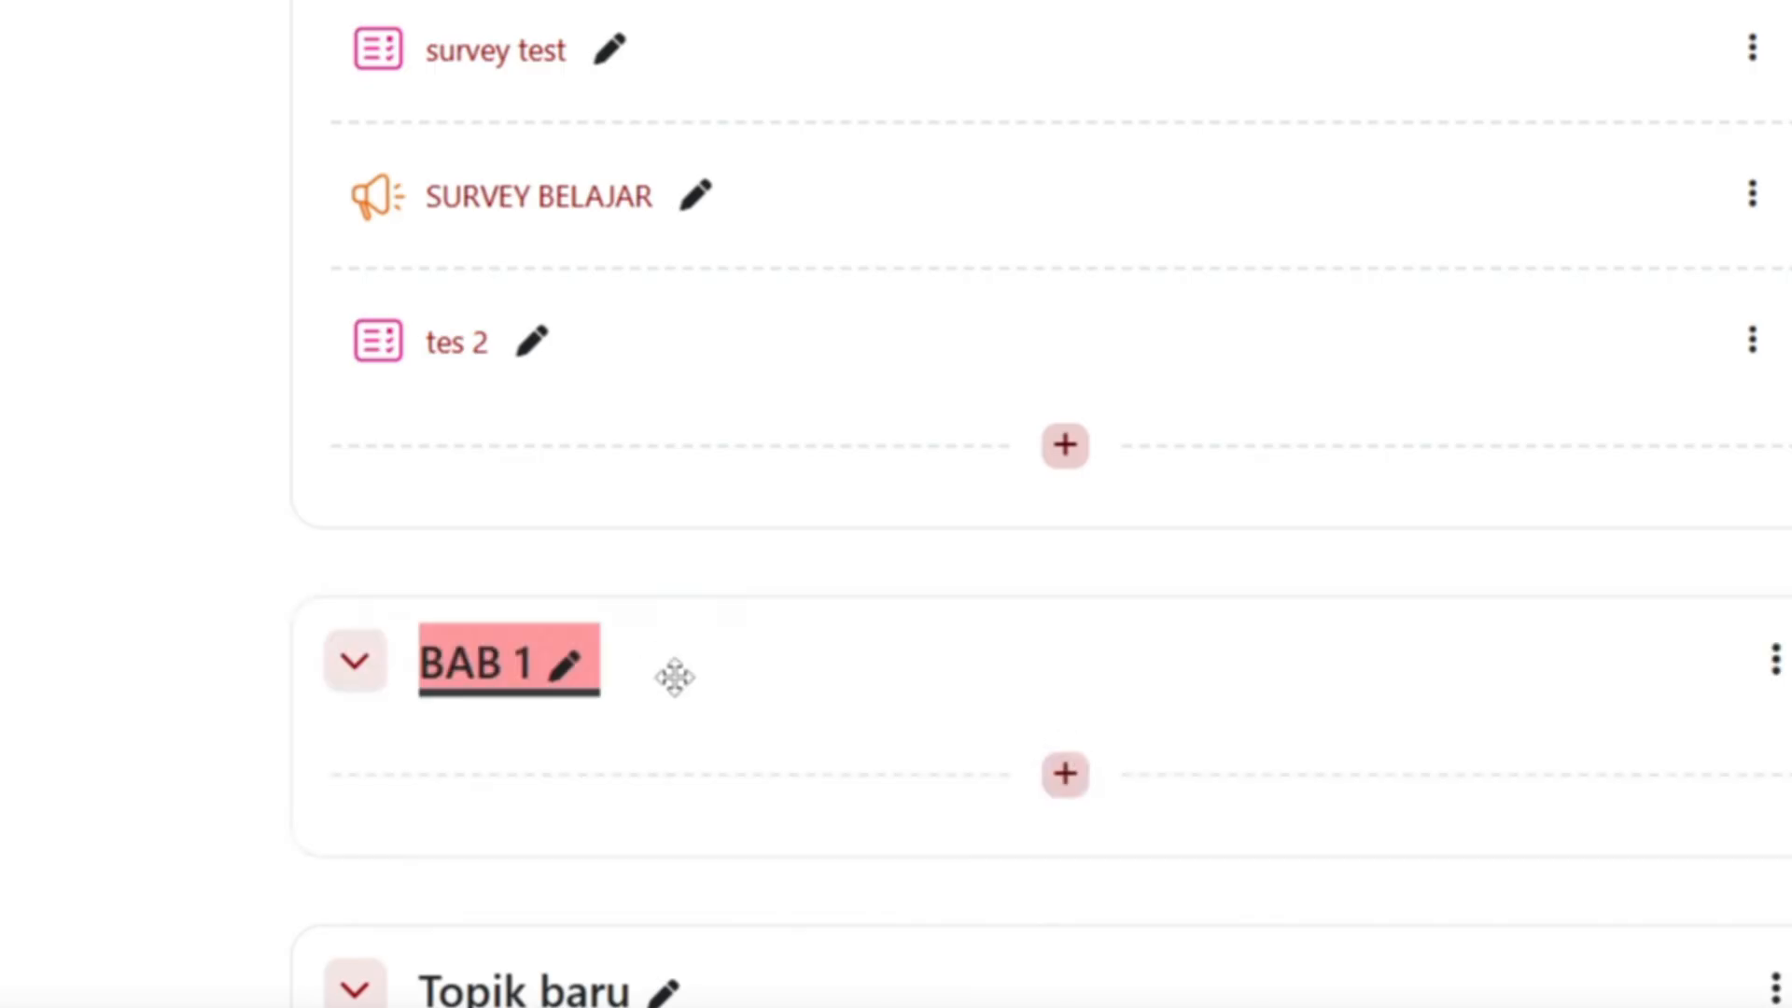
- Add content to BAB 1, browse the Aktivitas and Sumber lists, and choose Halaman
{"action": "left_click", "coordinate": [1068, 788]}
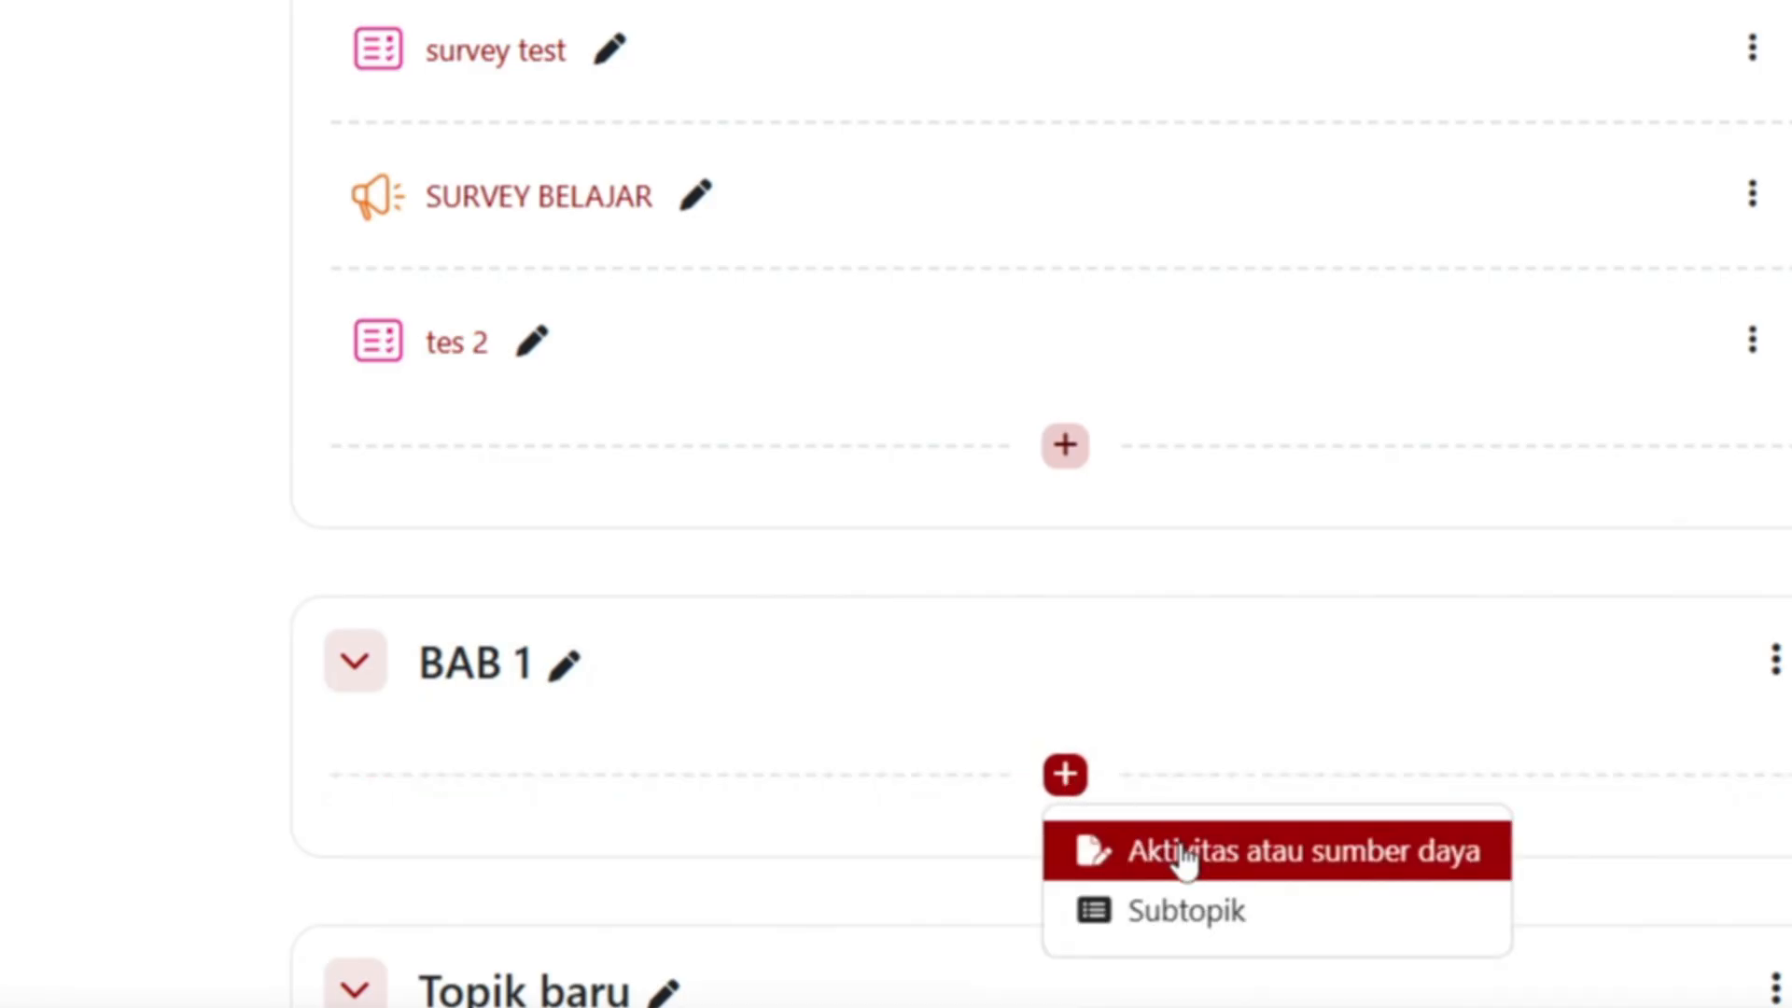
{"action": "left_click", "coordinate": [1388, 863]}
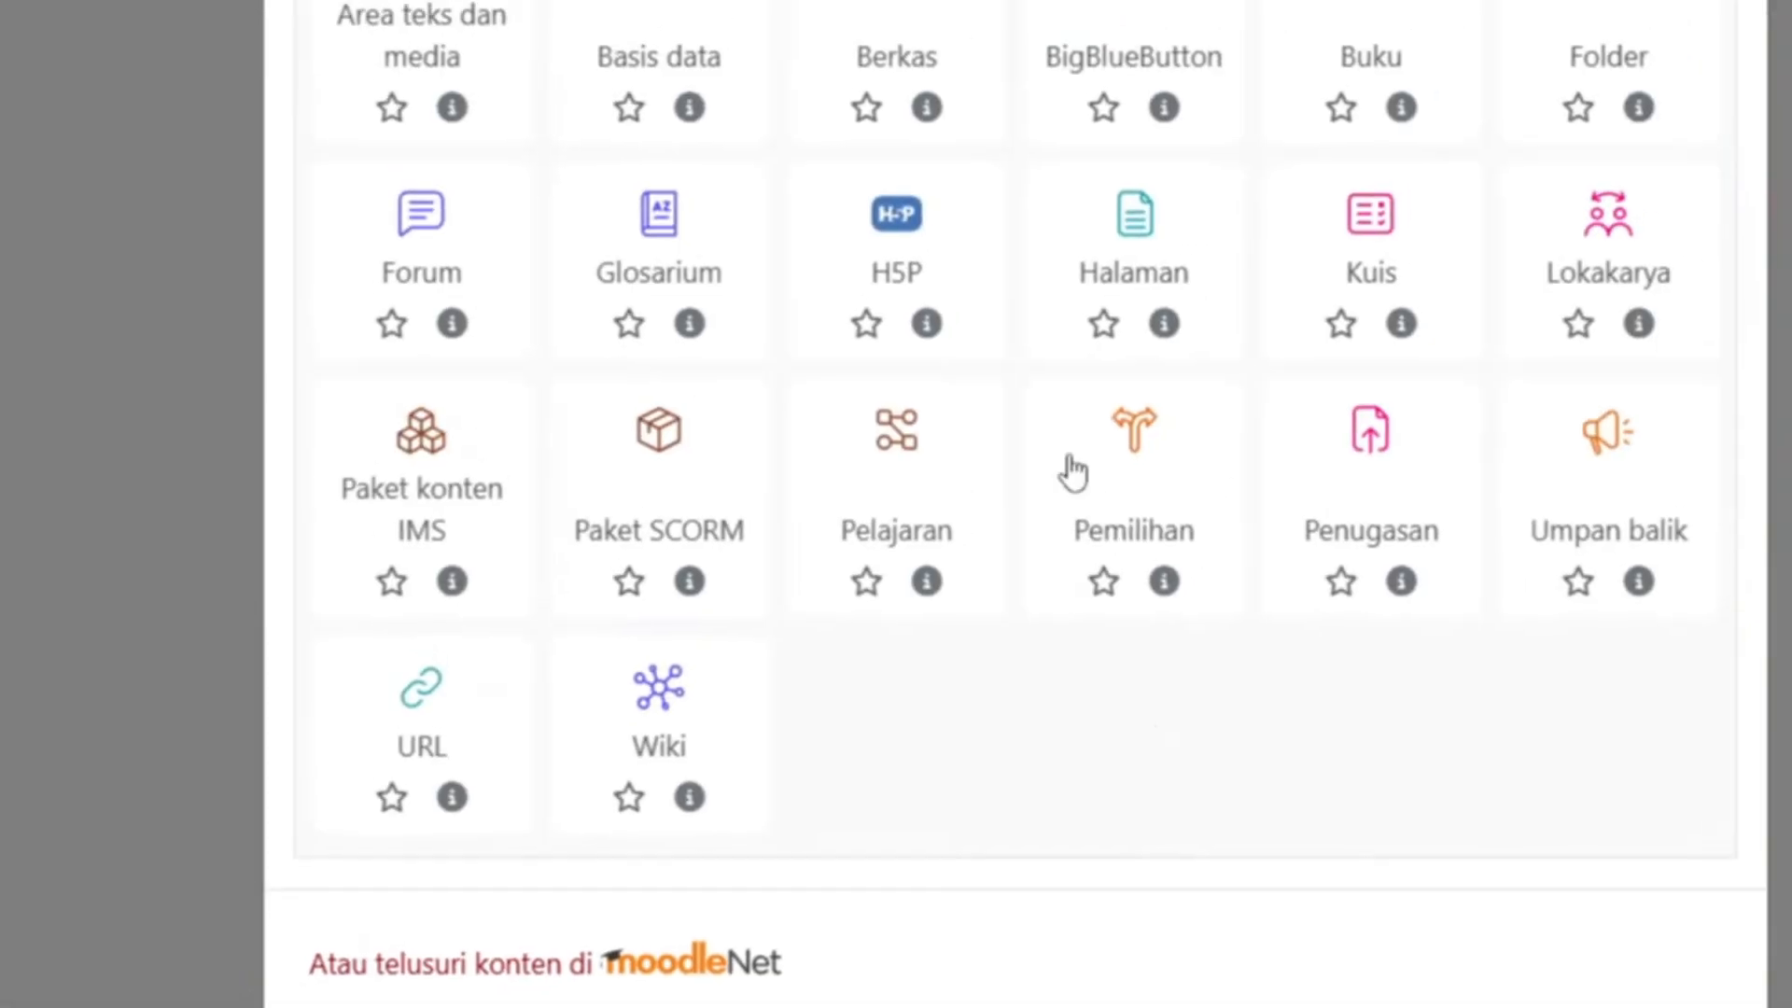
{"action": "left_click", "coordinate": [520, 217]}
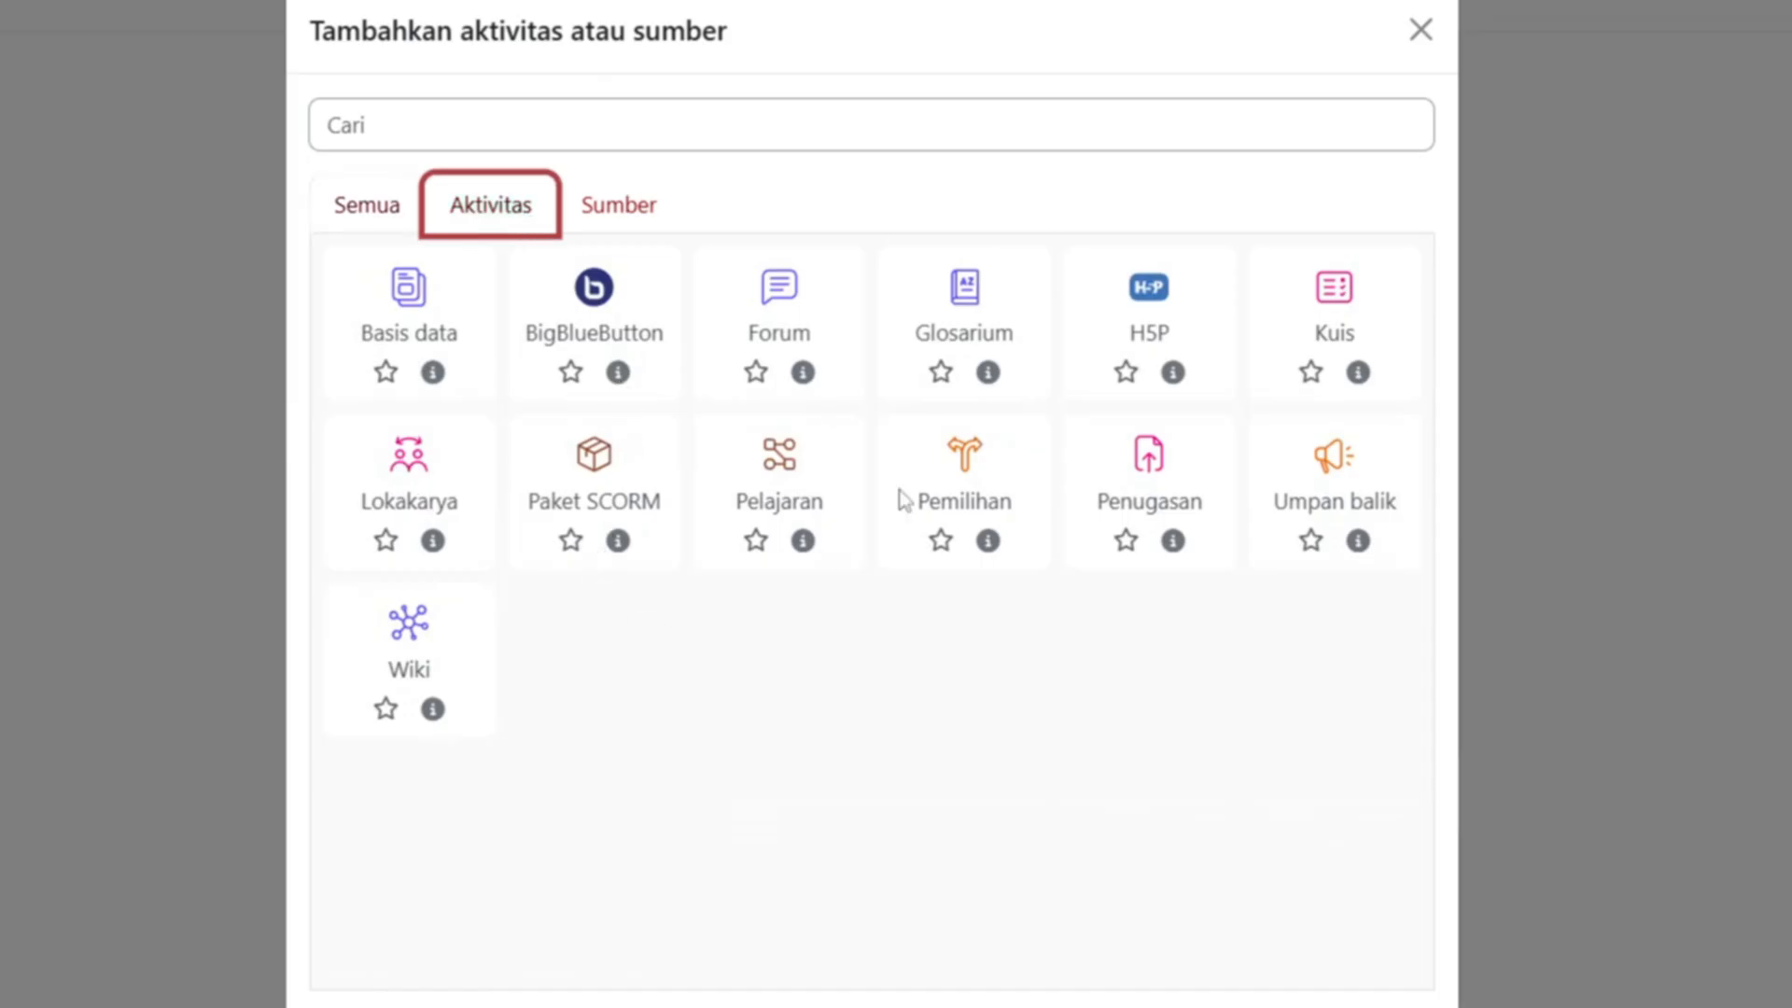
{"action": "left_click", "coordinate": [598, 201]}
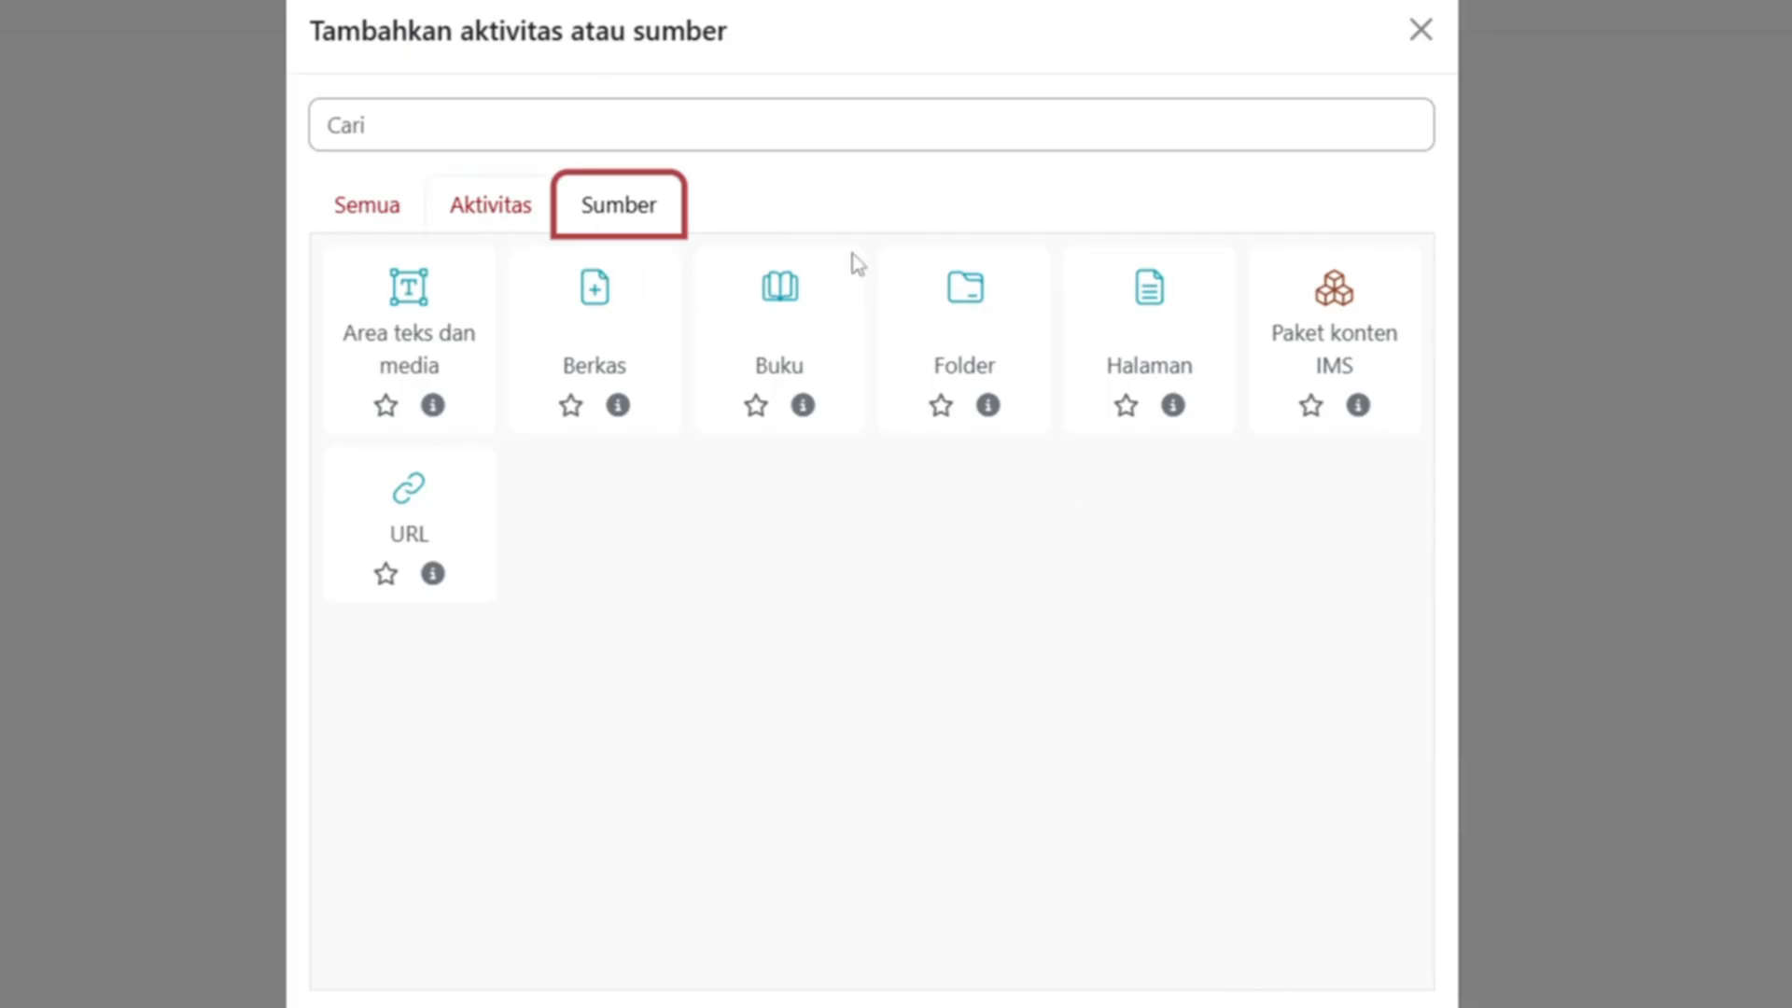
{"action": "left_click", "coordinate": [1151, 353]}
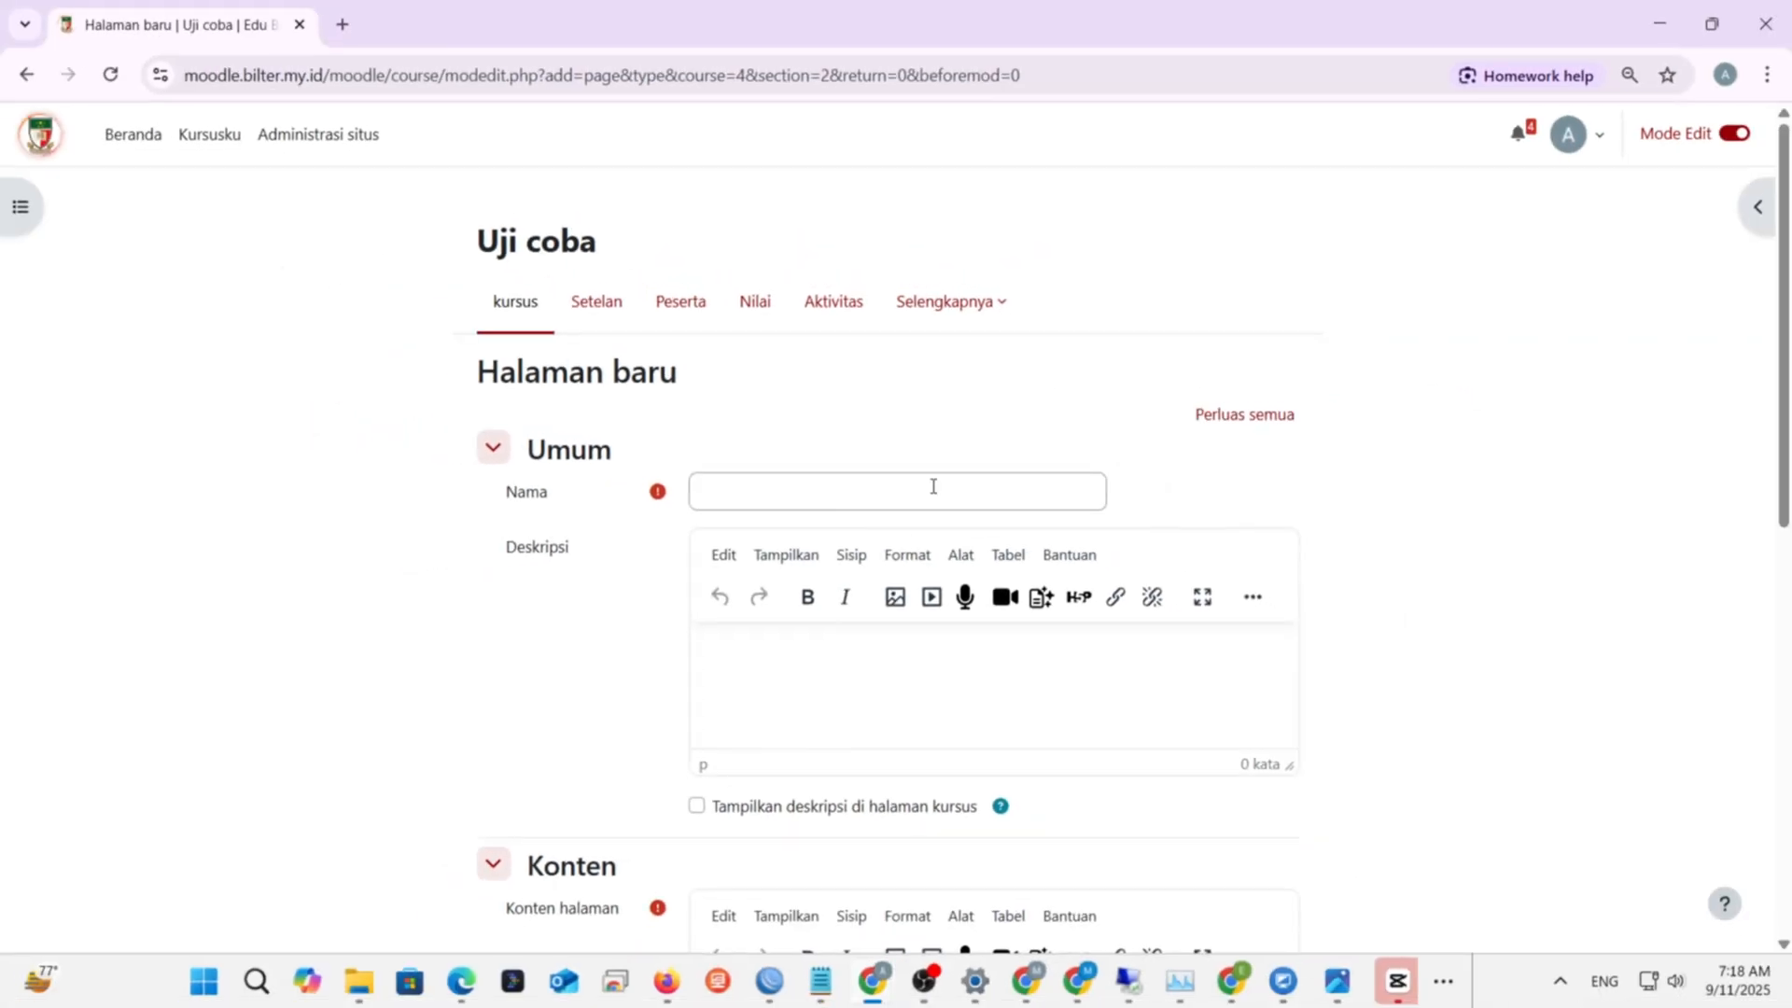
- Name the page 'halaman baru', give it content 'konten baru', and save back to the course
{"action": "left_click", "coordinate": [934, 486]}
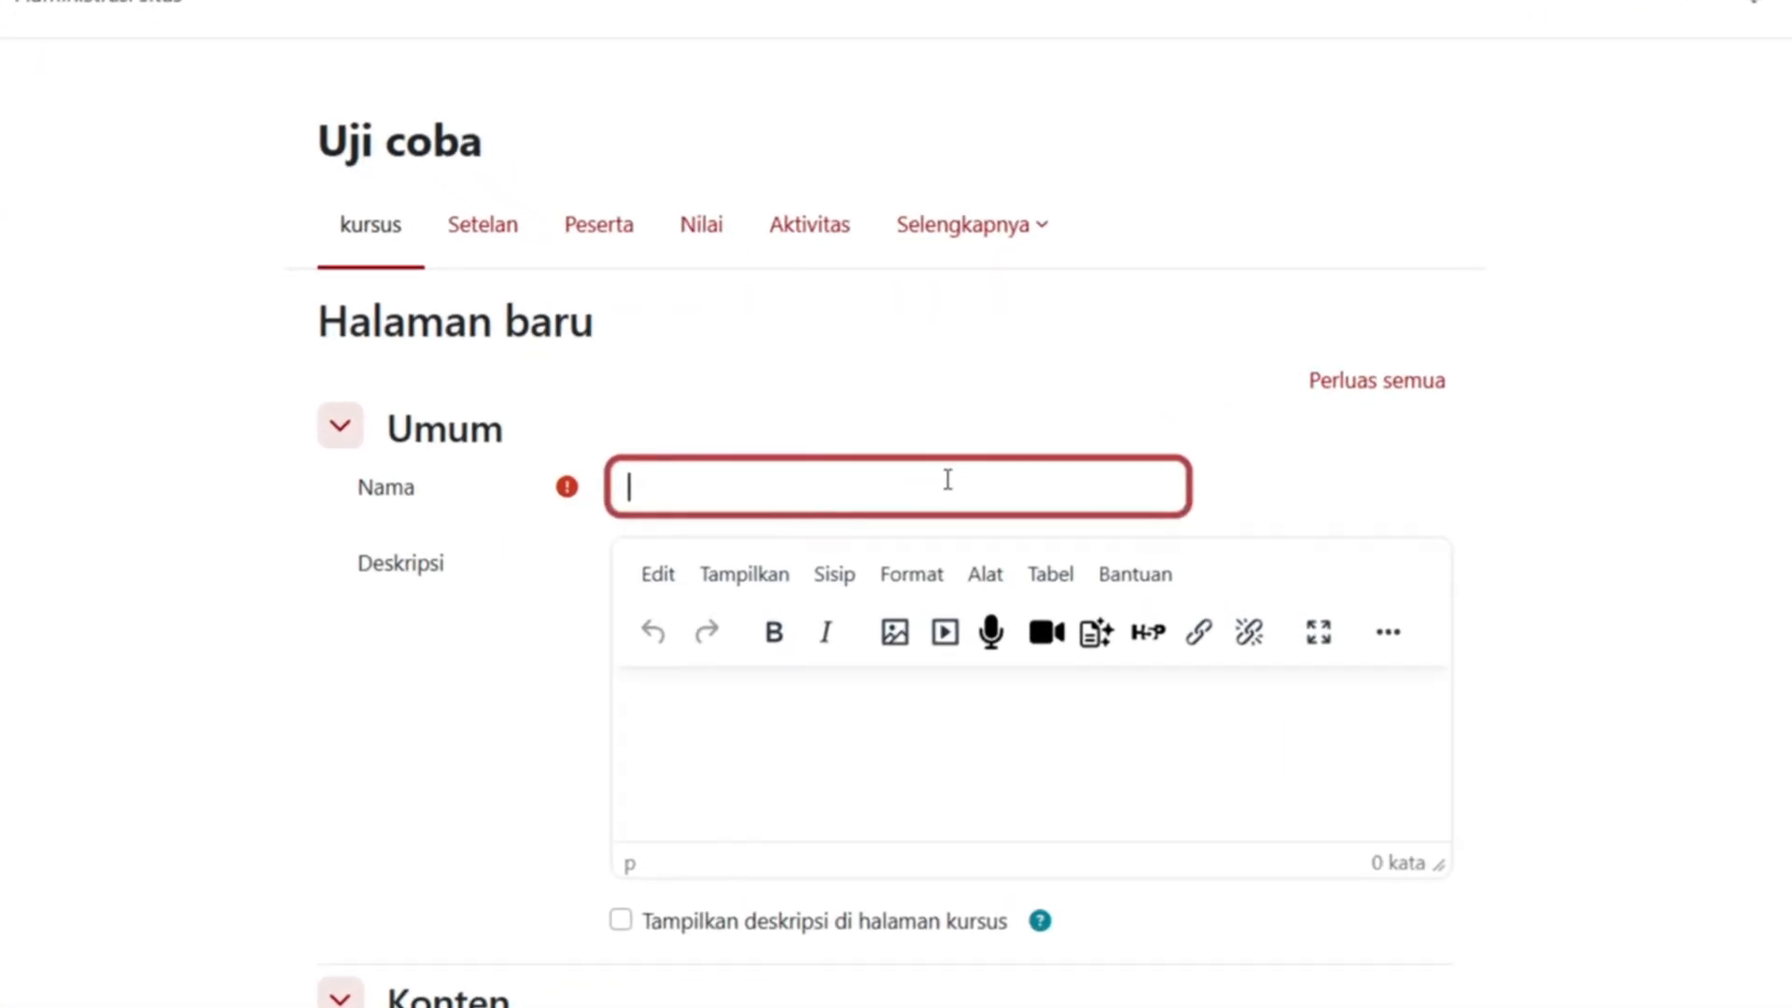
{"action": "type", "text": "h"}
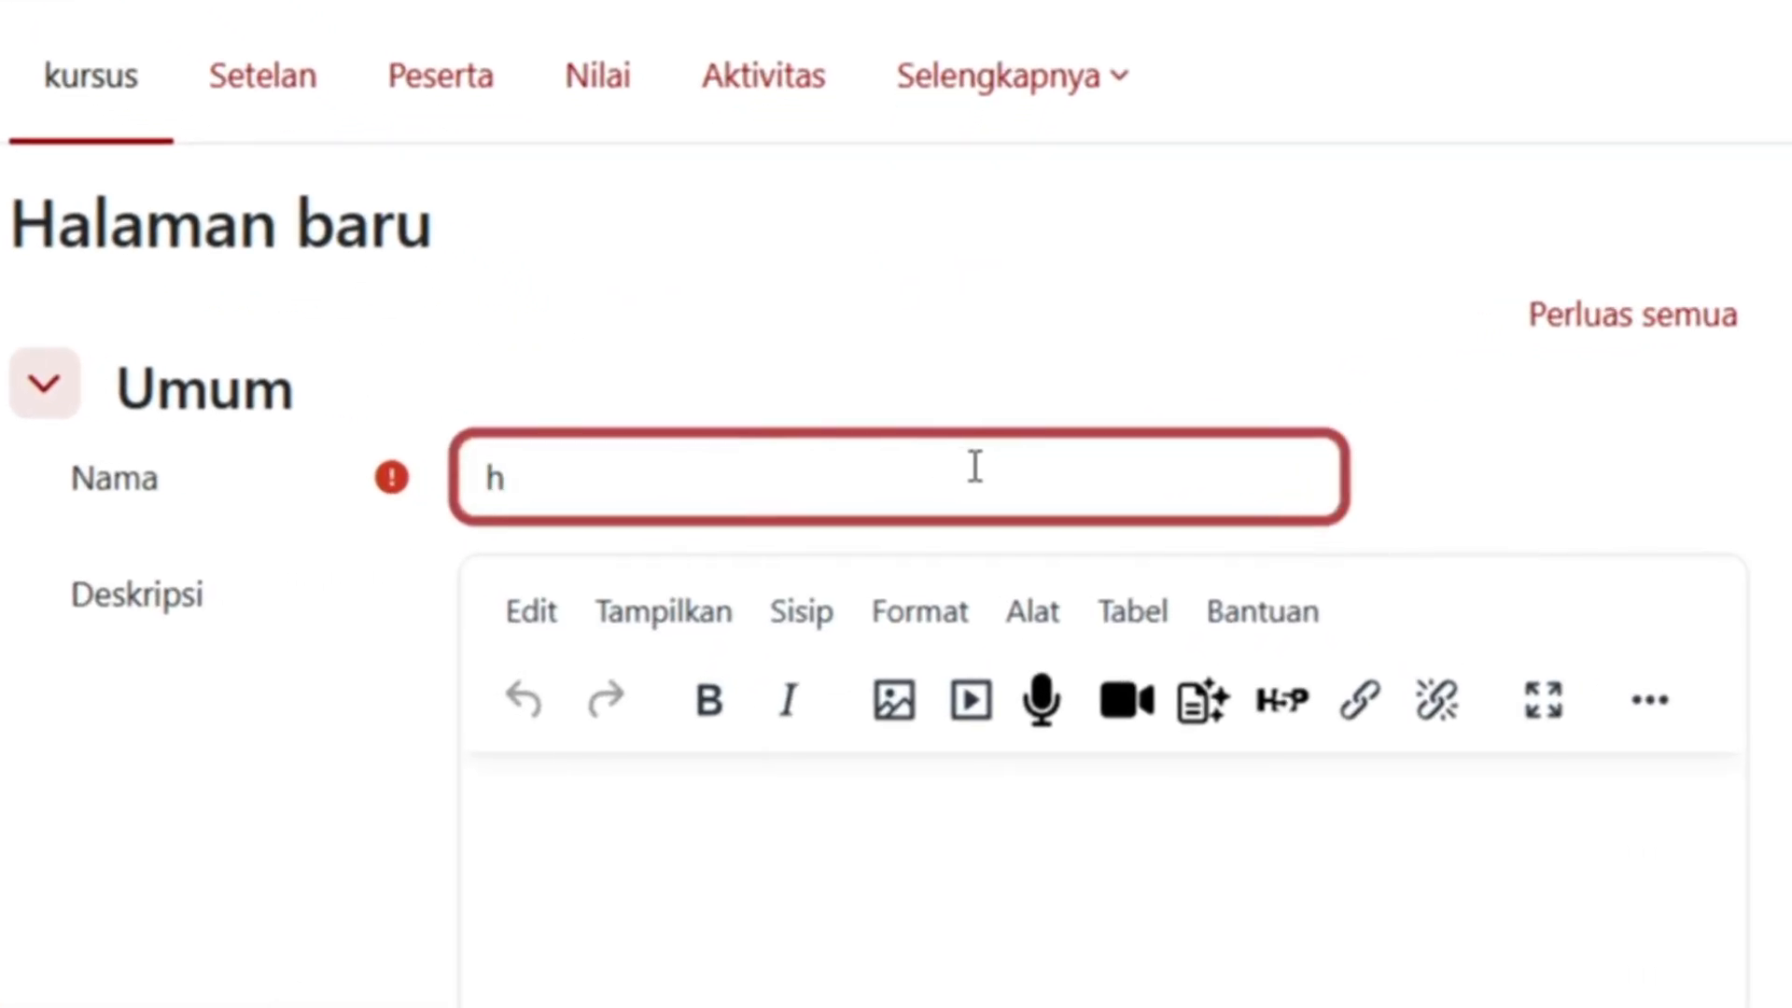
{"action": "type", "text": "alaman baru"}
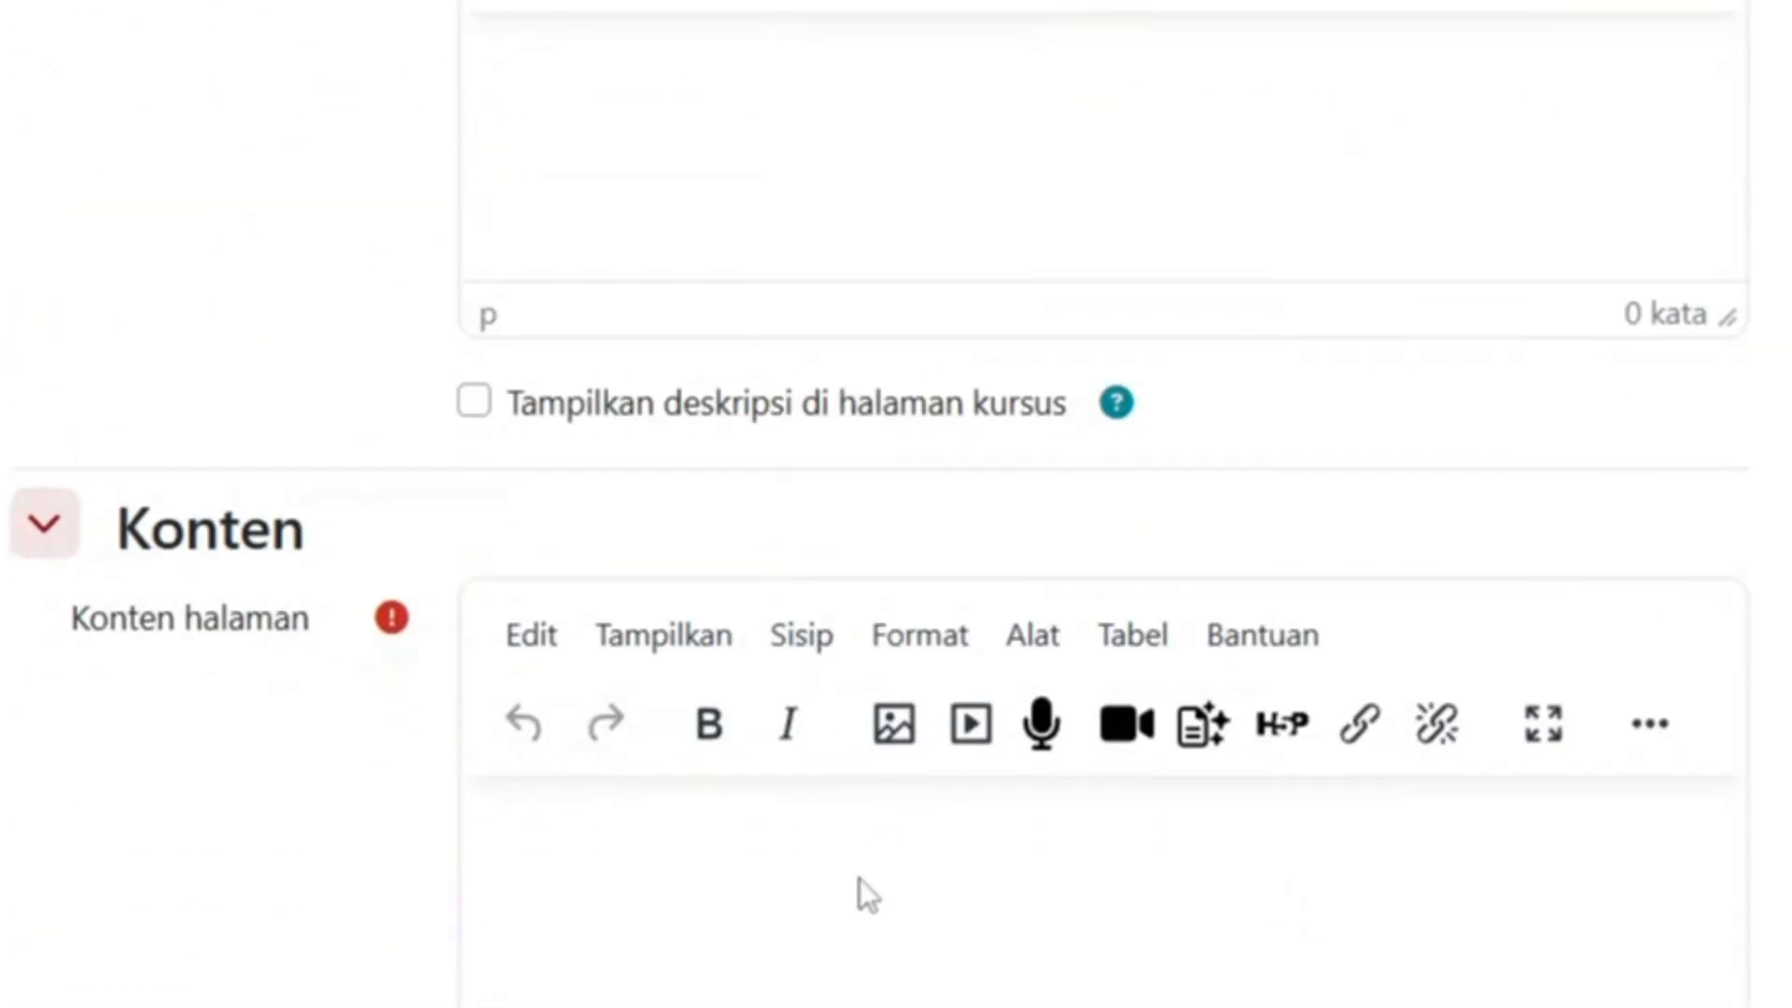
{"action": "left_click", "coordinate": [860, 752]}
{"action": "type", "text": "i"}
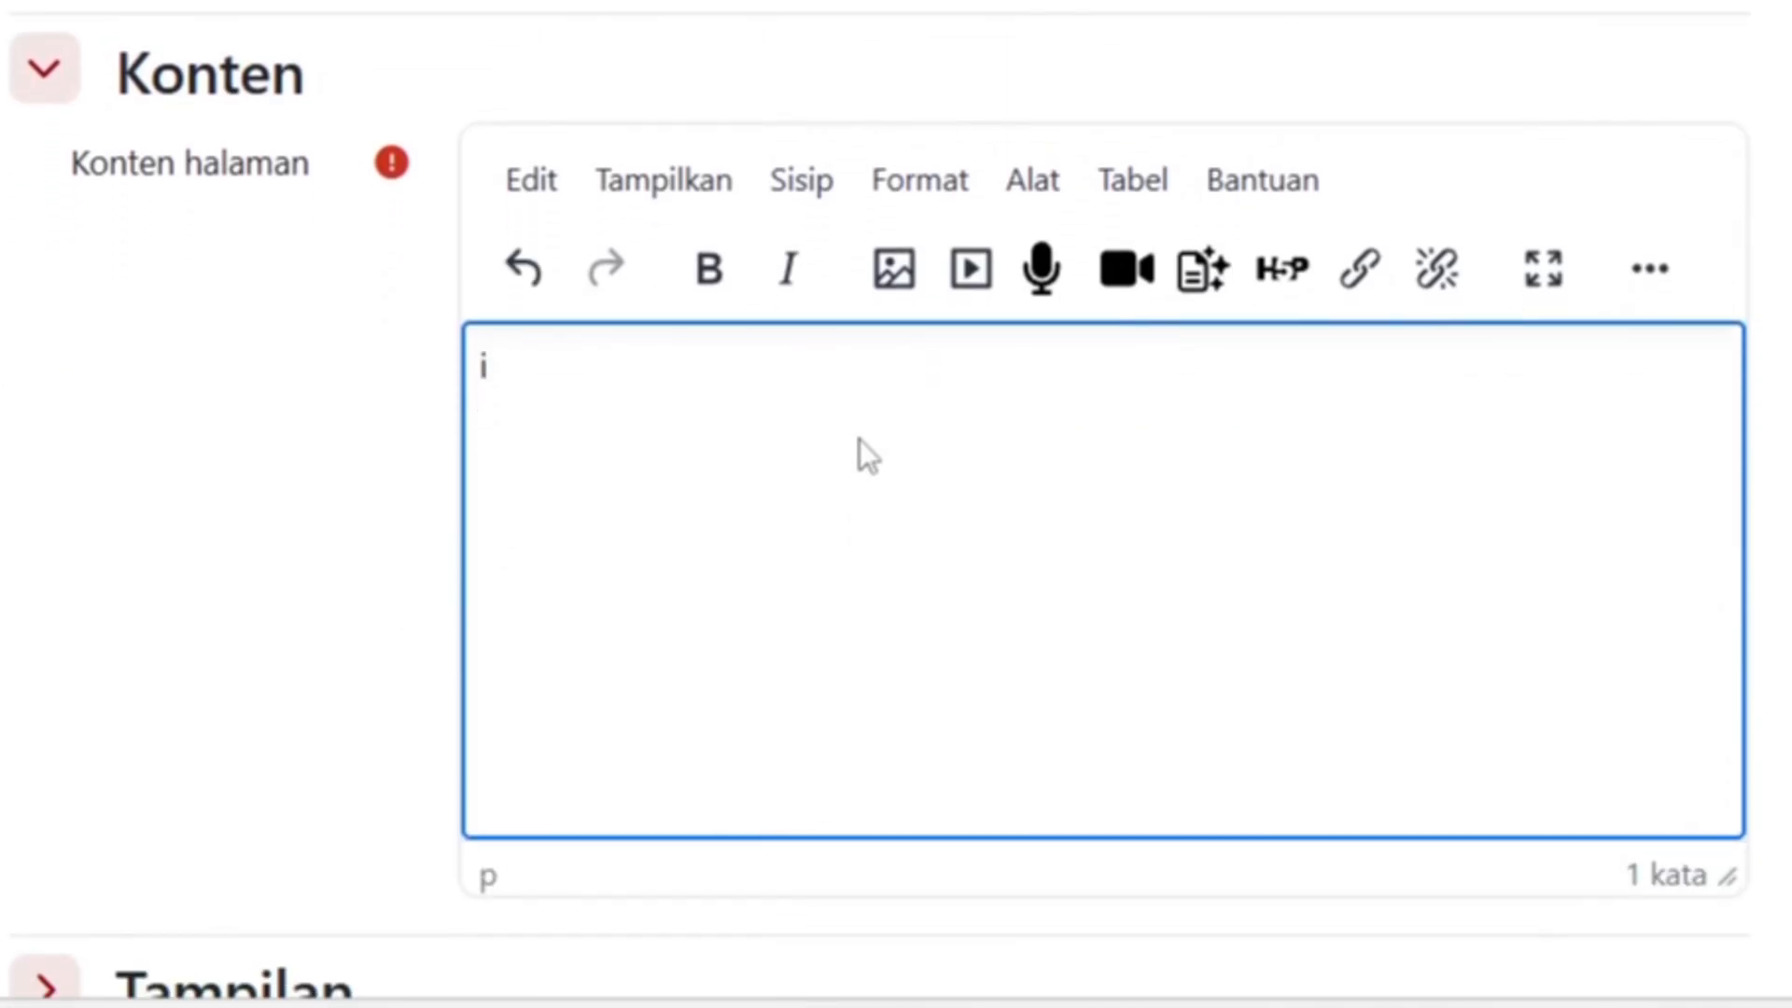
{"action": "type", "text": "ni"}
{"action": "key", "text": "BackSpace"}
{"action": "key", "text": "BackSpace"}
{"action": "key", "text": "BackSpace"}
{"action": "type", "text": "konten "}
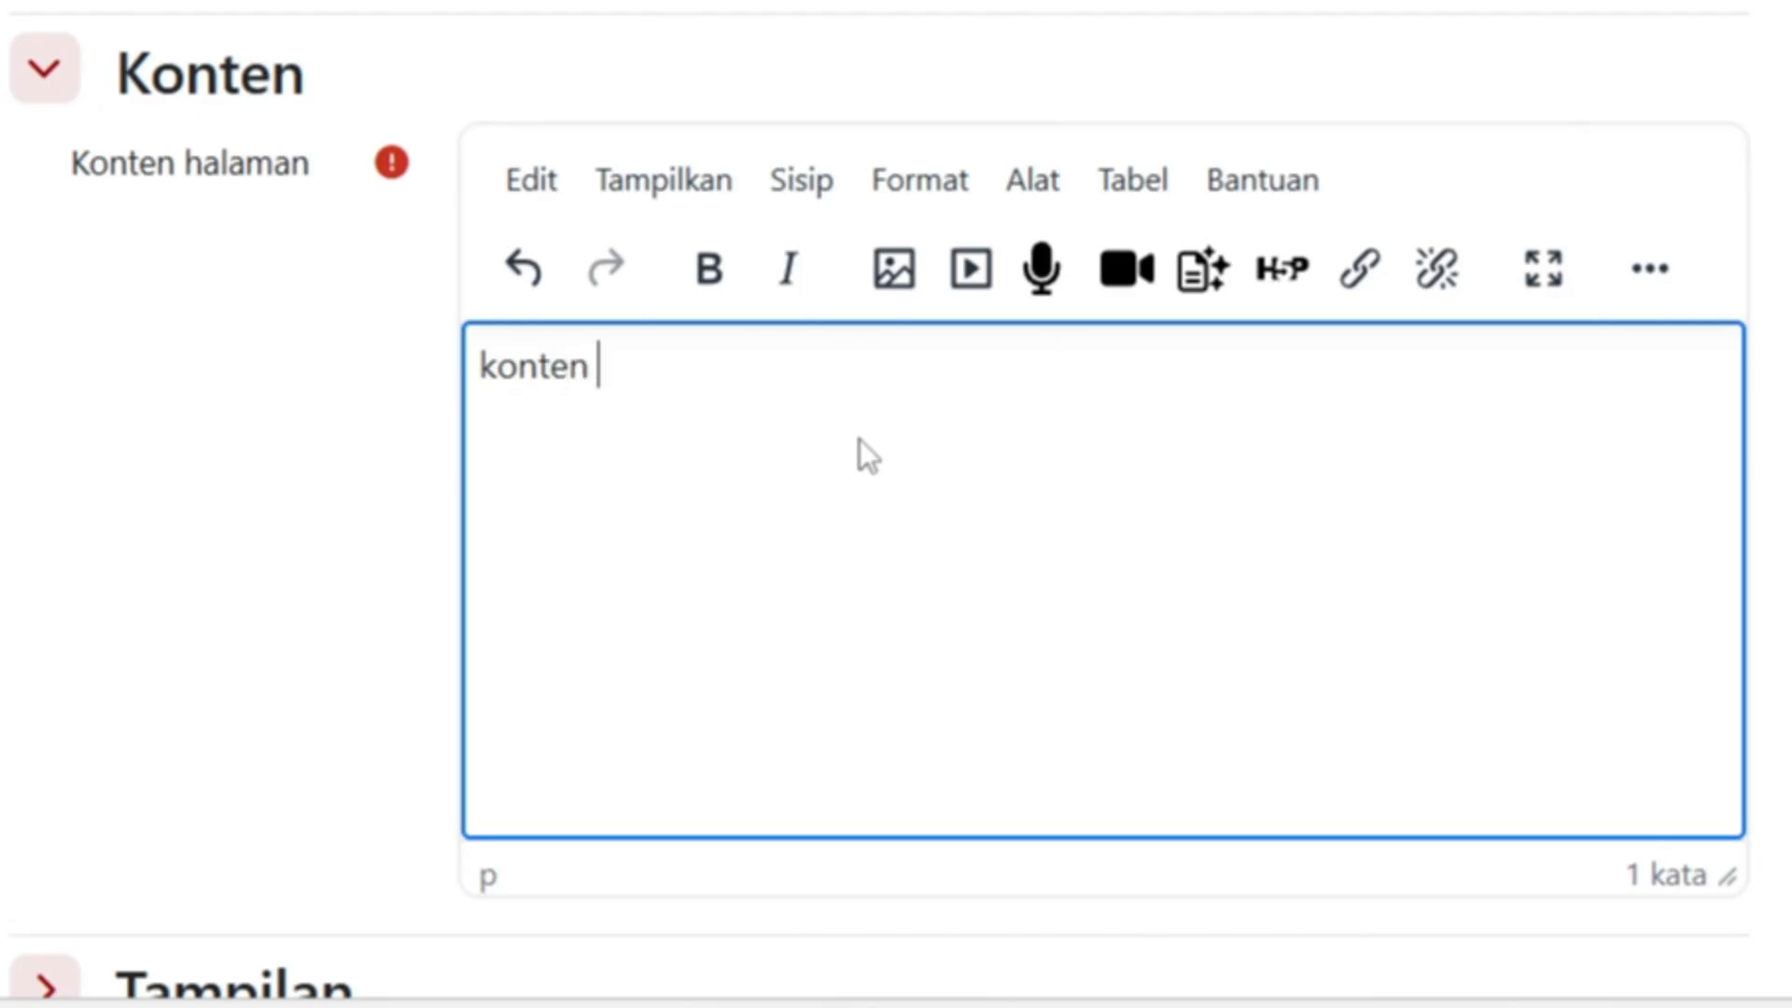
{"action": "type", "text": "baru"}
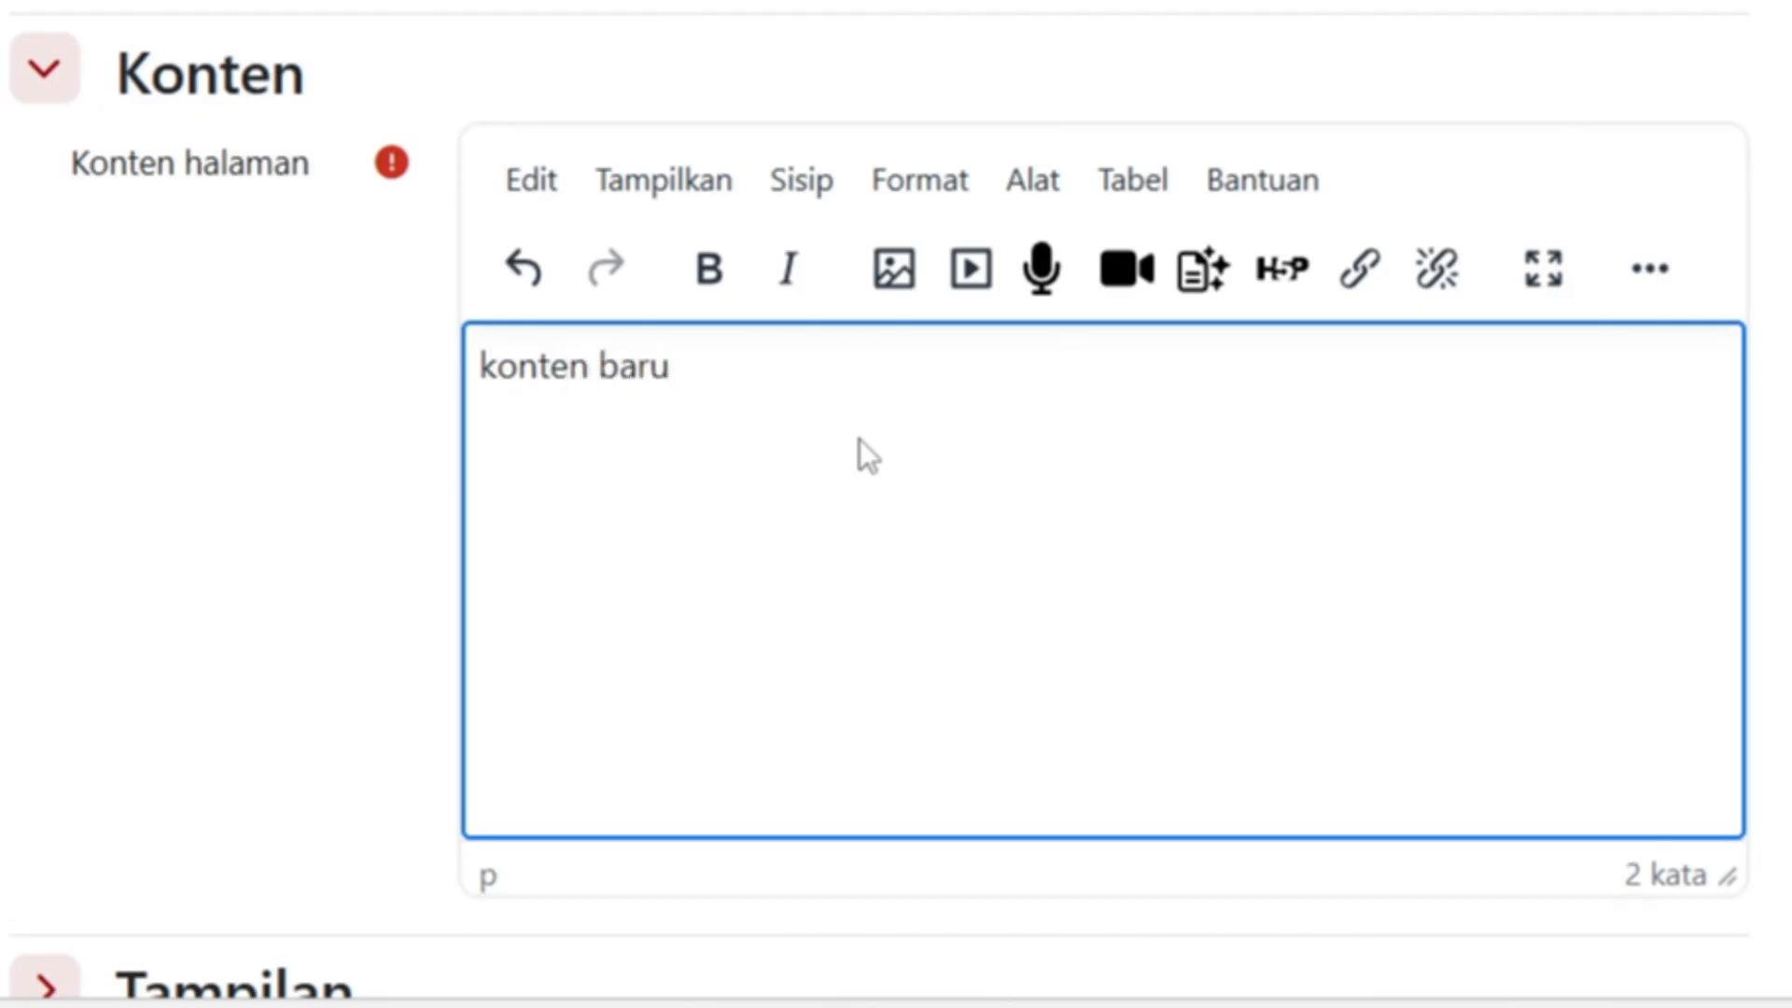
{"action": "scroll", "coordinate": [860, 438], "scroll_direction": "down", "scroll_amount": 5}
{"action": "scroll", "coordinate": [859, 439], "scroll_direction": "down", "scroll_amount": 5}
{"action": "left_click", "coordinate": [790, 684]}
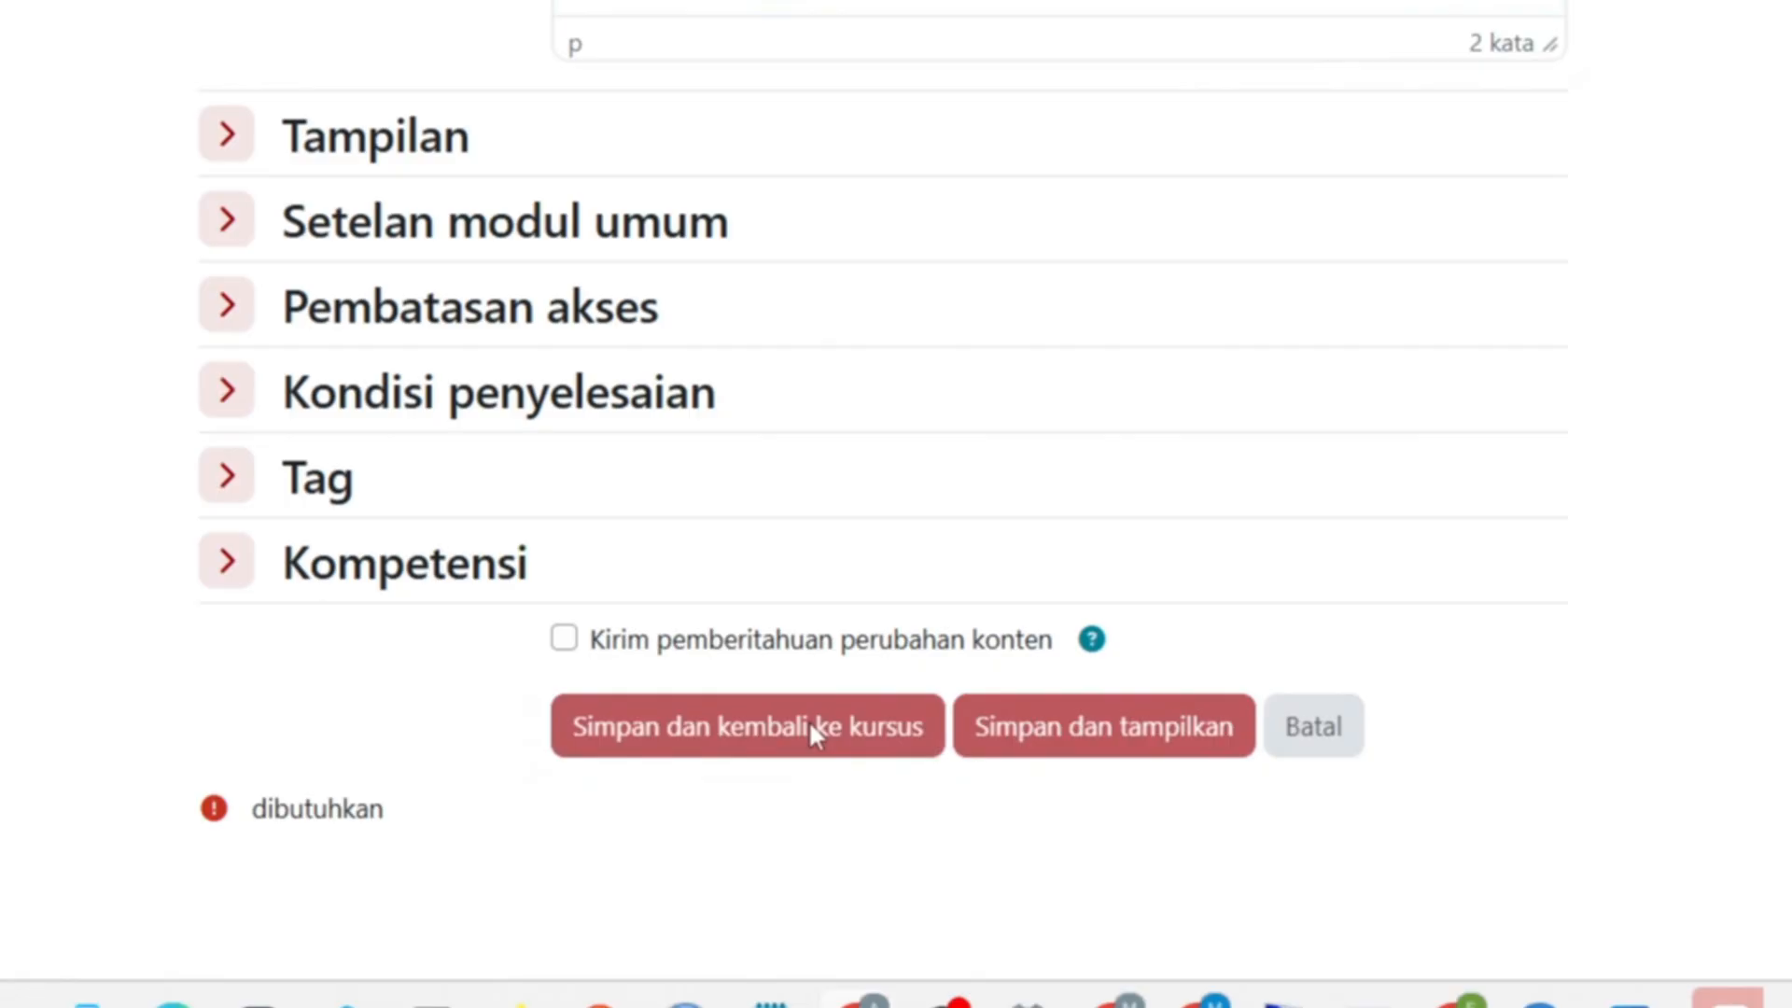
- Drag halaman baru out of BAB 1 and back, then move Topik baru above BAB 1
{"action": "scroll", "coordinate": [844, 789], "scroll_direction": "down", "scroll_amount": 6}
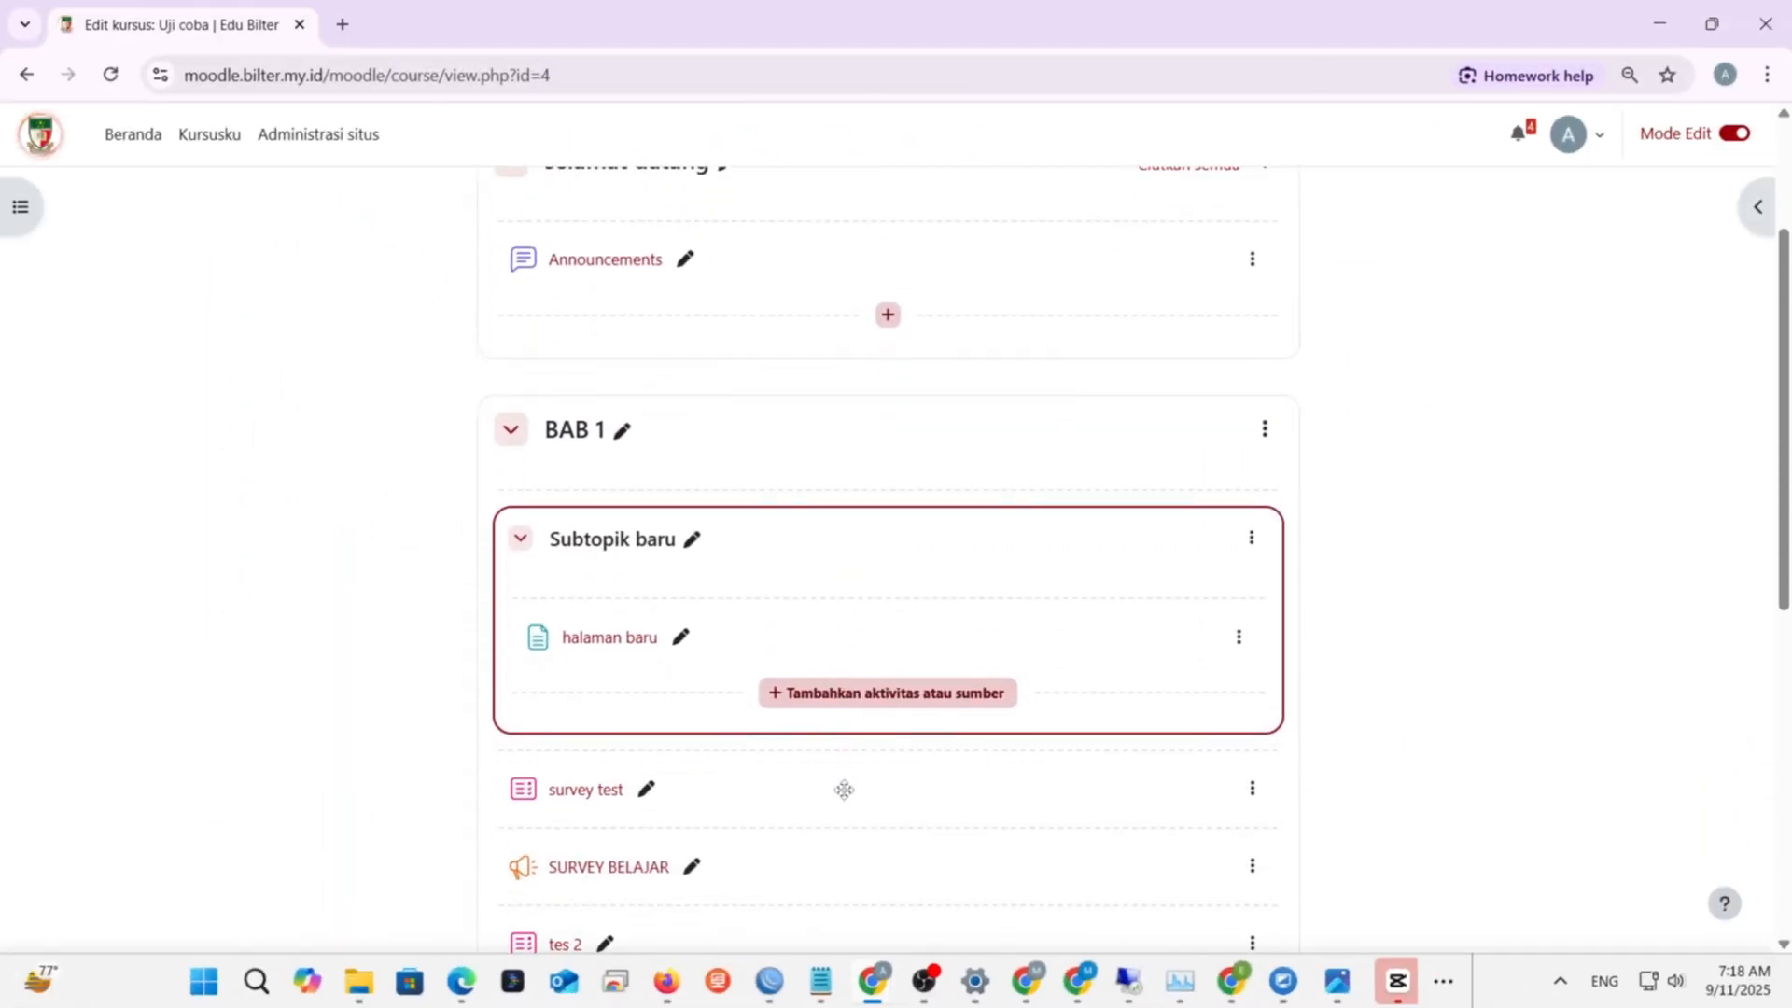
{"action": "scroll", "coordinate": [843, 789], "scroll_direction": "down", "scroll_amount": 3}
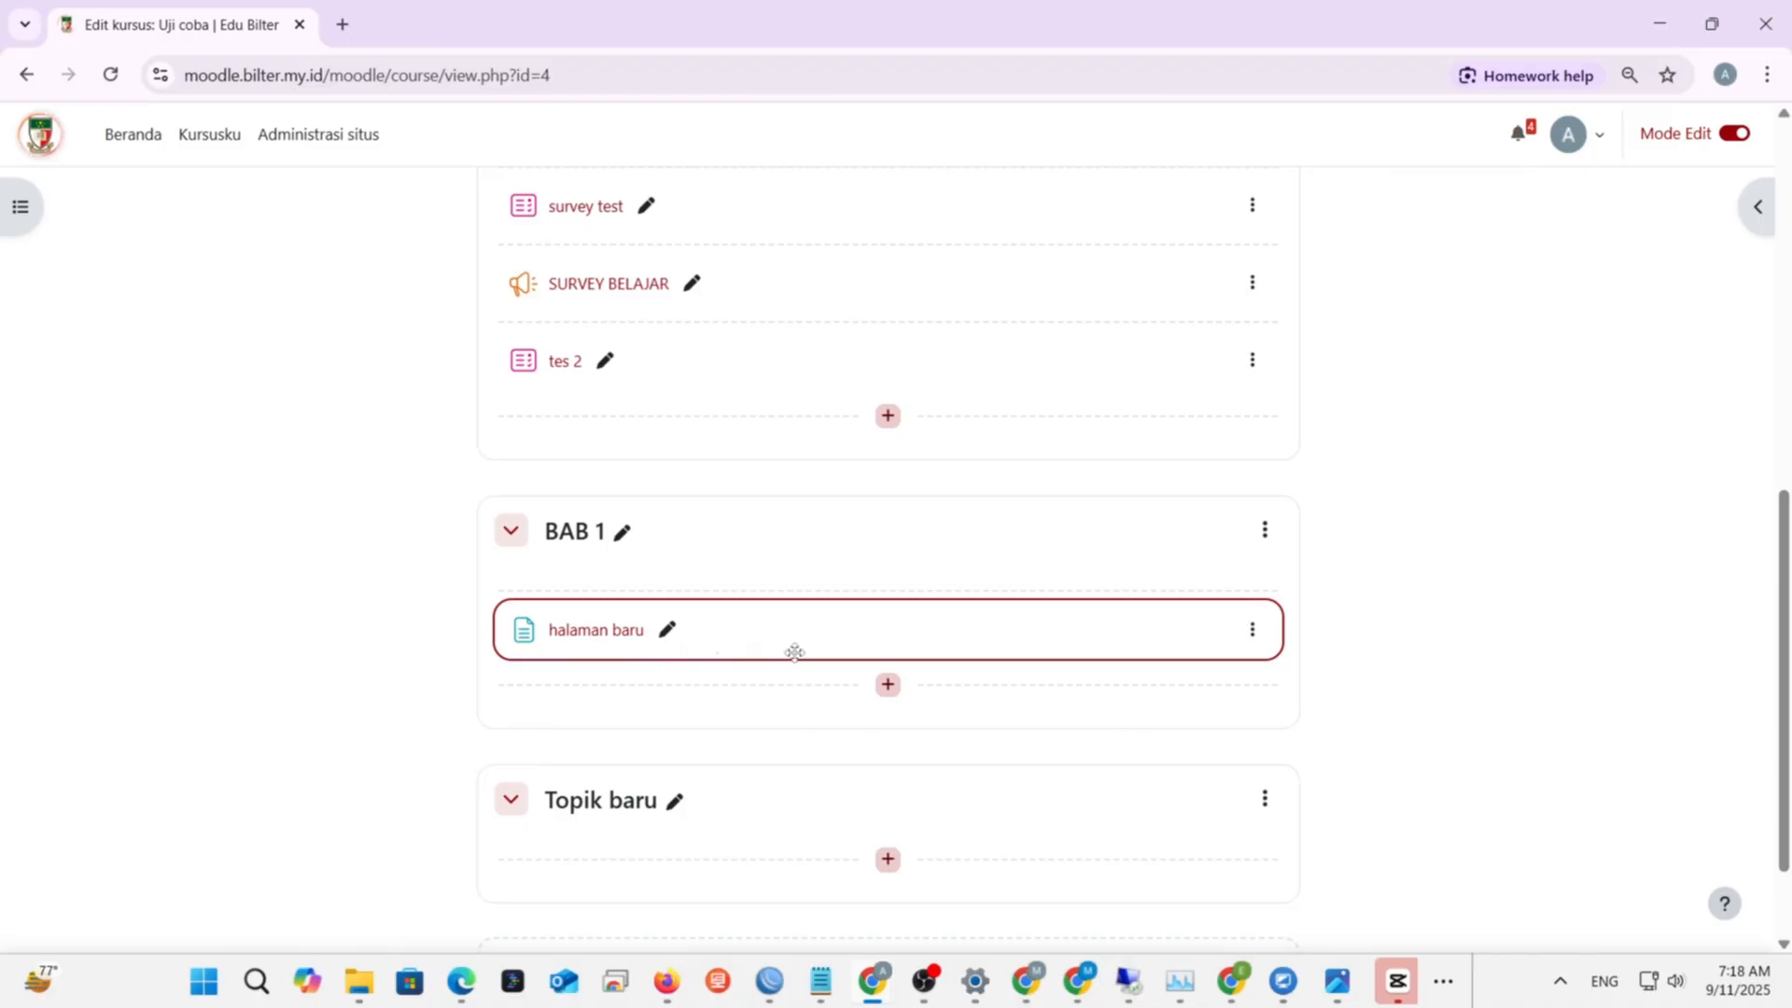
{"action": "scroll", "coordinate": [1038, 707], "scroll_direction": "down", "scroll_amount": 1}
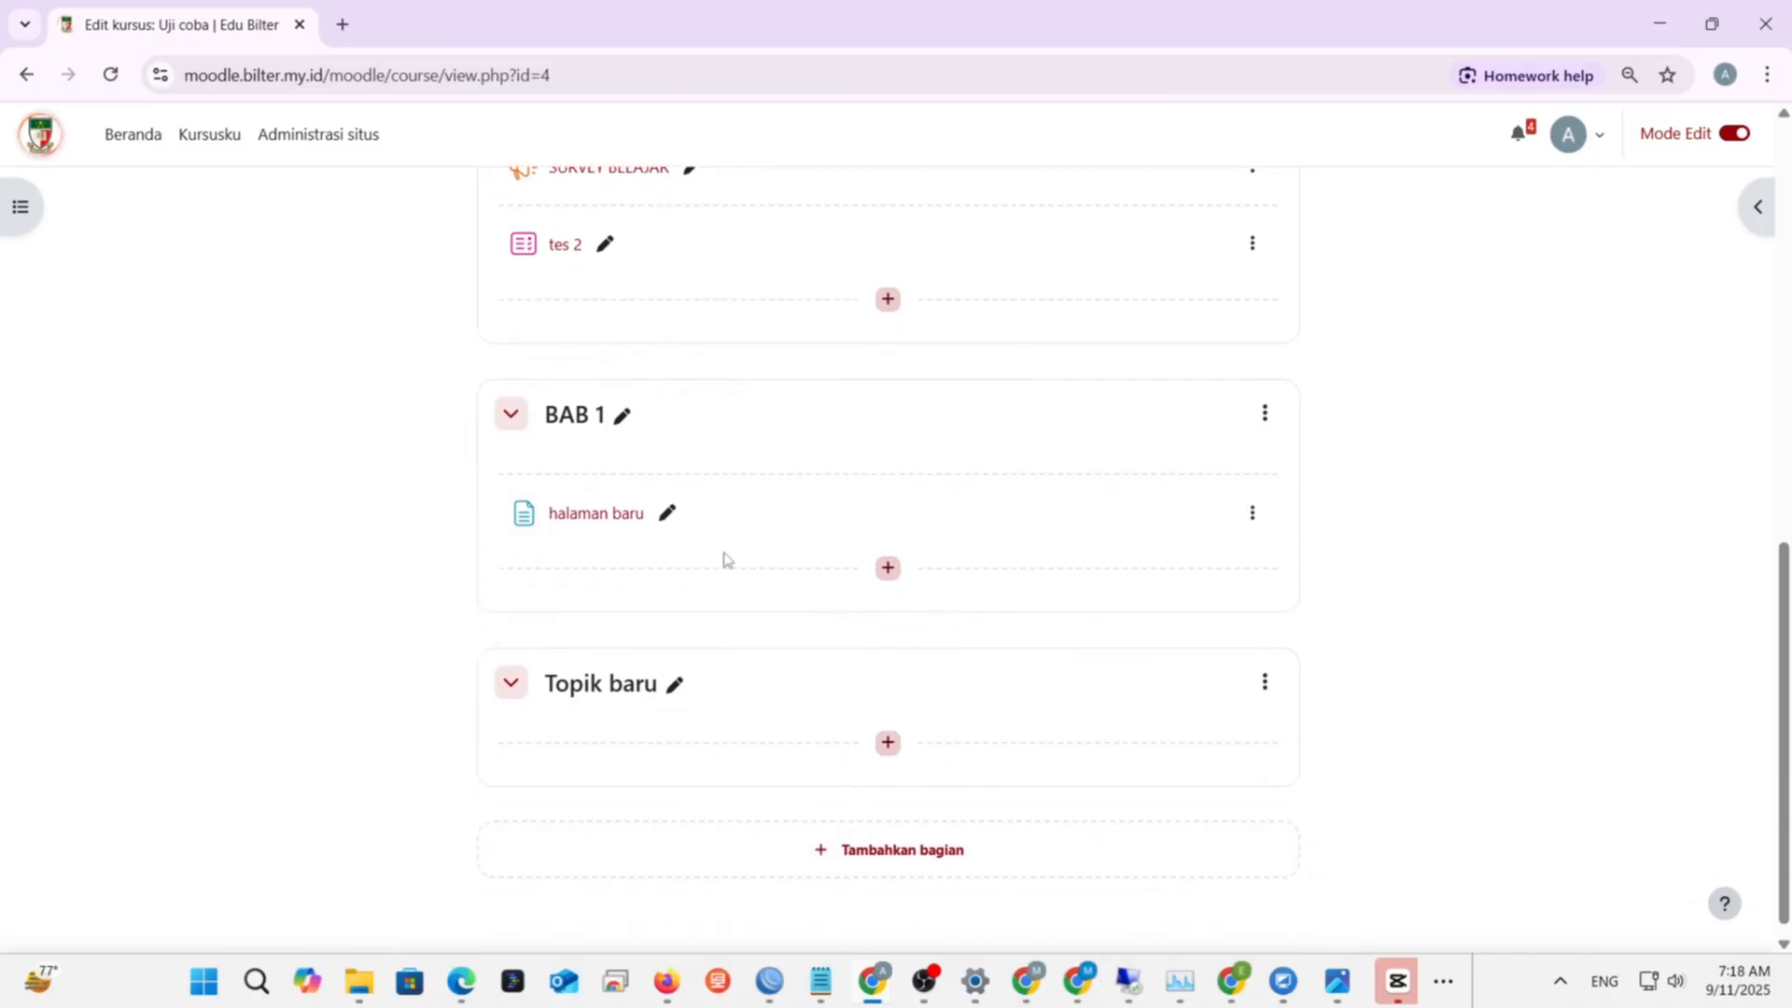
{"action": "scroll", "coordinate": [724, 558], "scroll_direction": "up", "scroll_amount": 2}
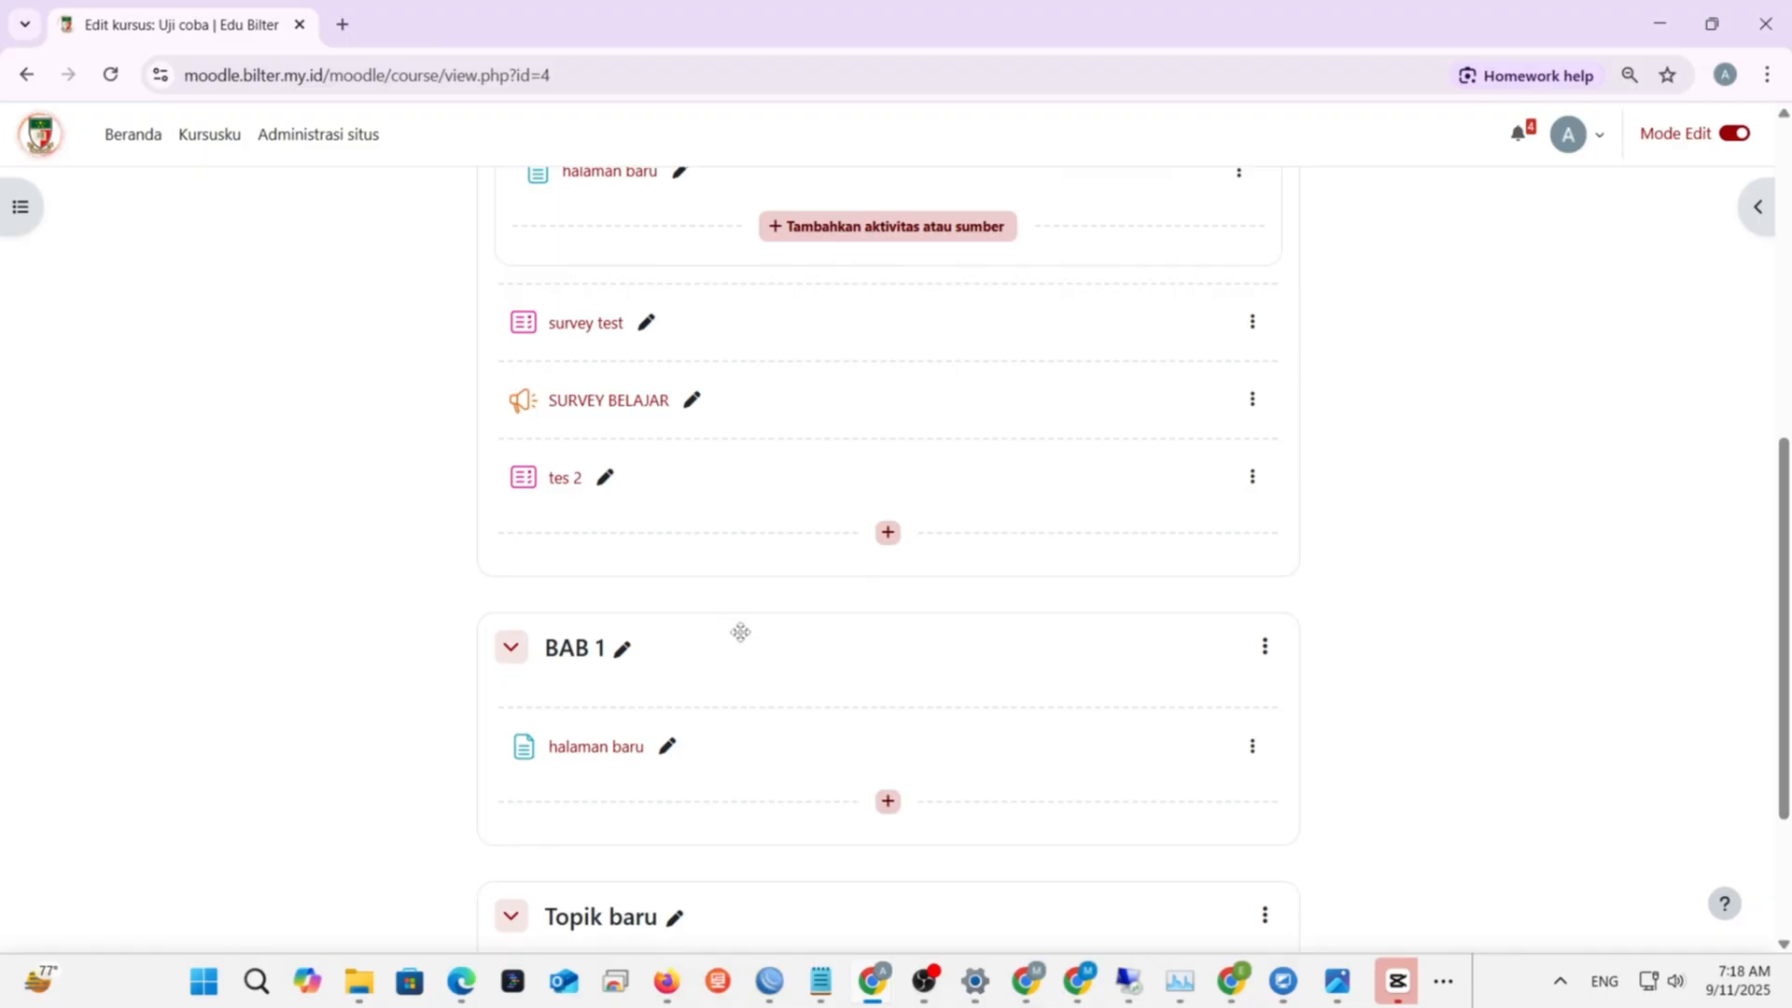
{"action": "scroll", "coordinate": [814, 687], "scroll_direction": "down", "scroll_amount": 1}
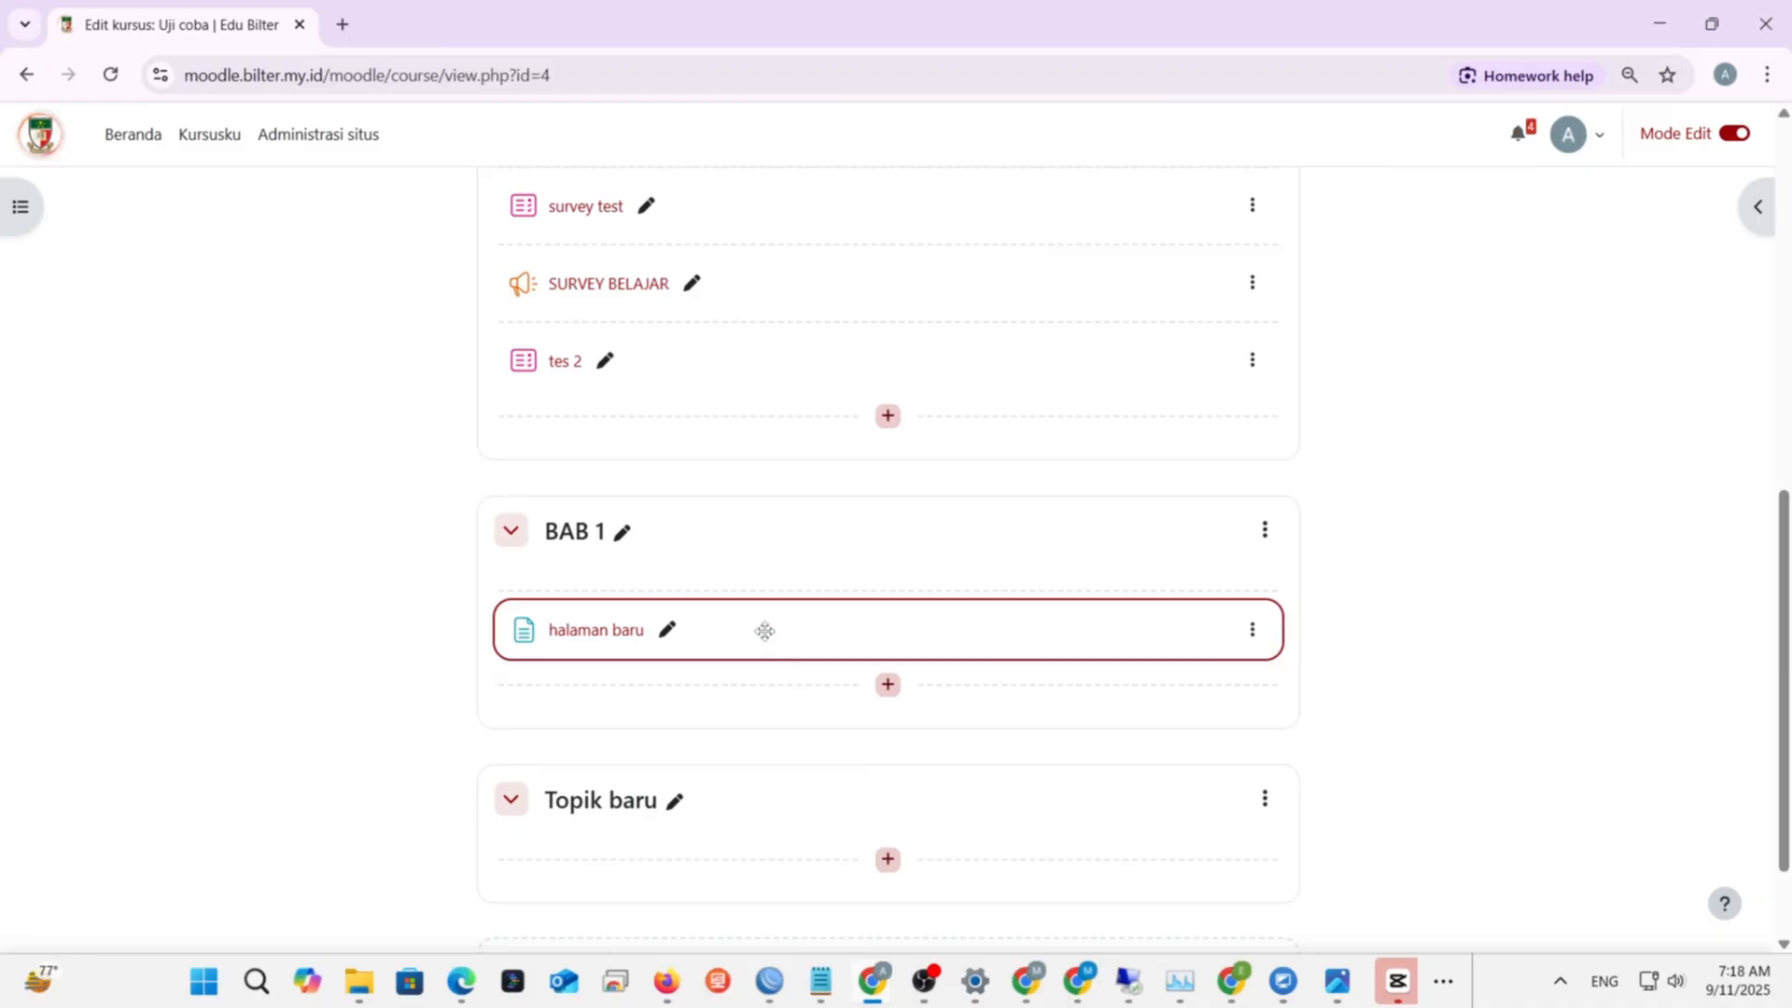
{"action": "left_click_drag", "start_coordinate": [762, 626], "coordinate": [588, 364]}
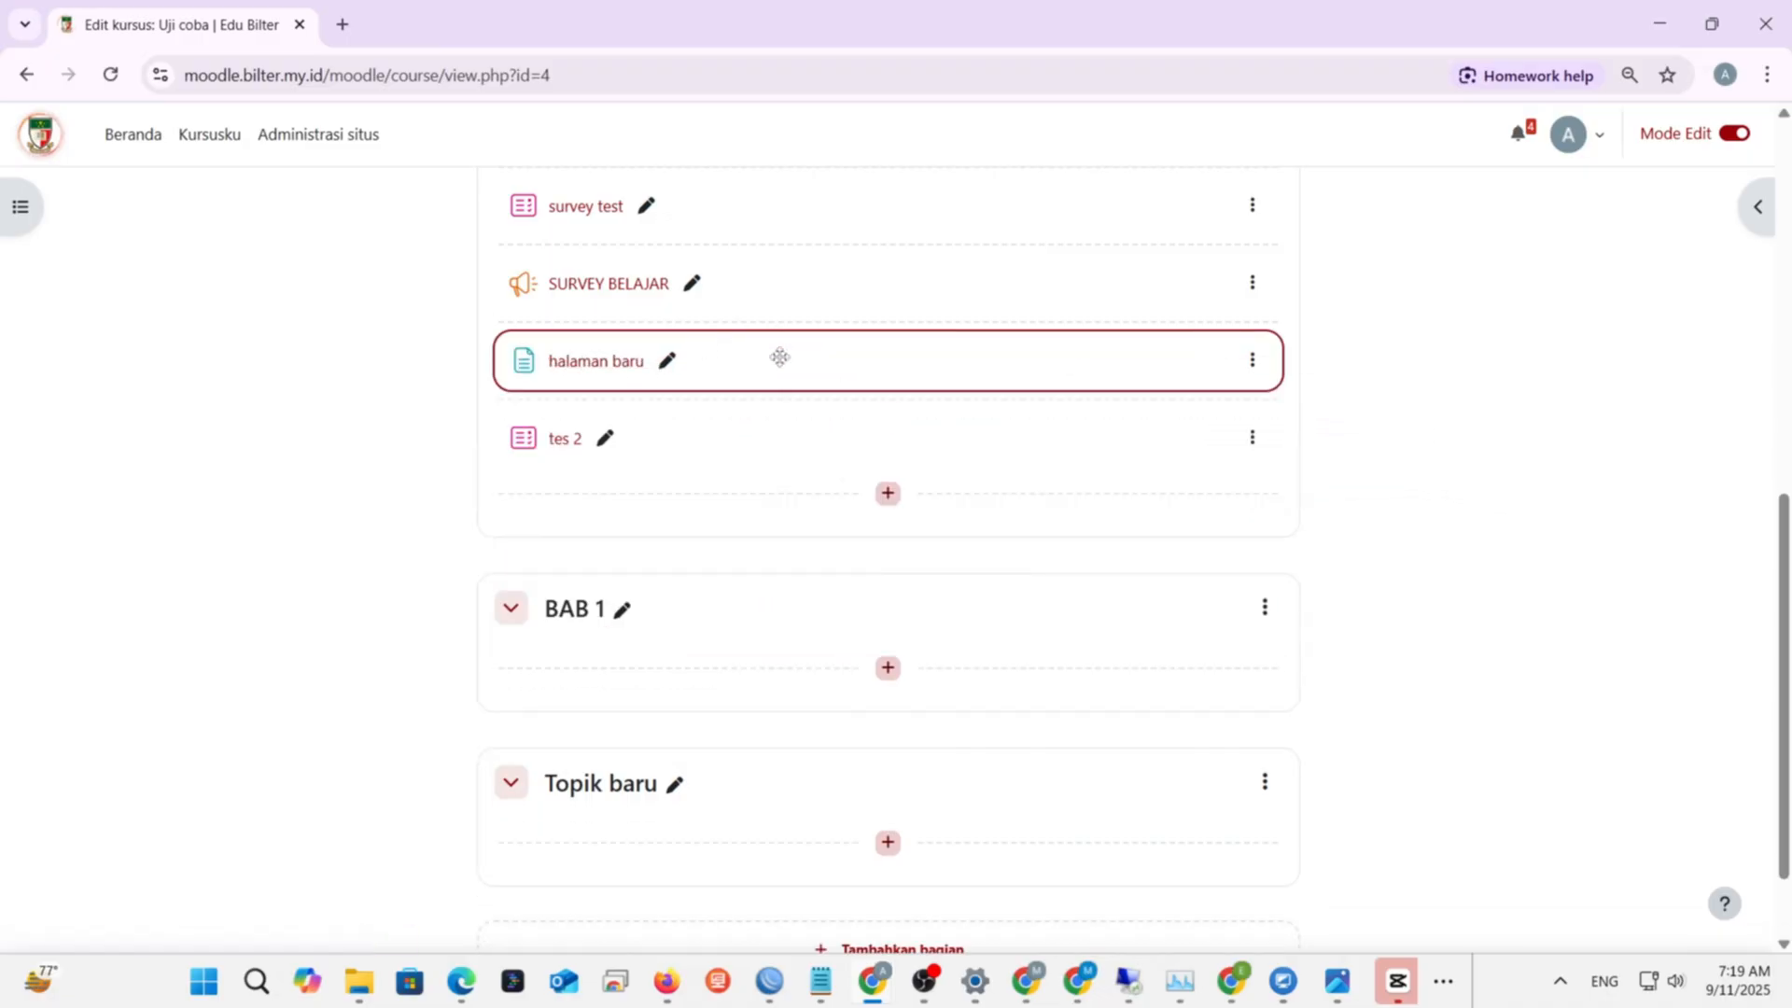
{"action": "left_click_drag", "start_coordinate": [775, 343], "coordinate": [665, 644]}
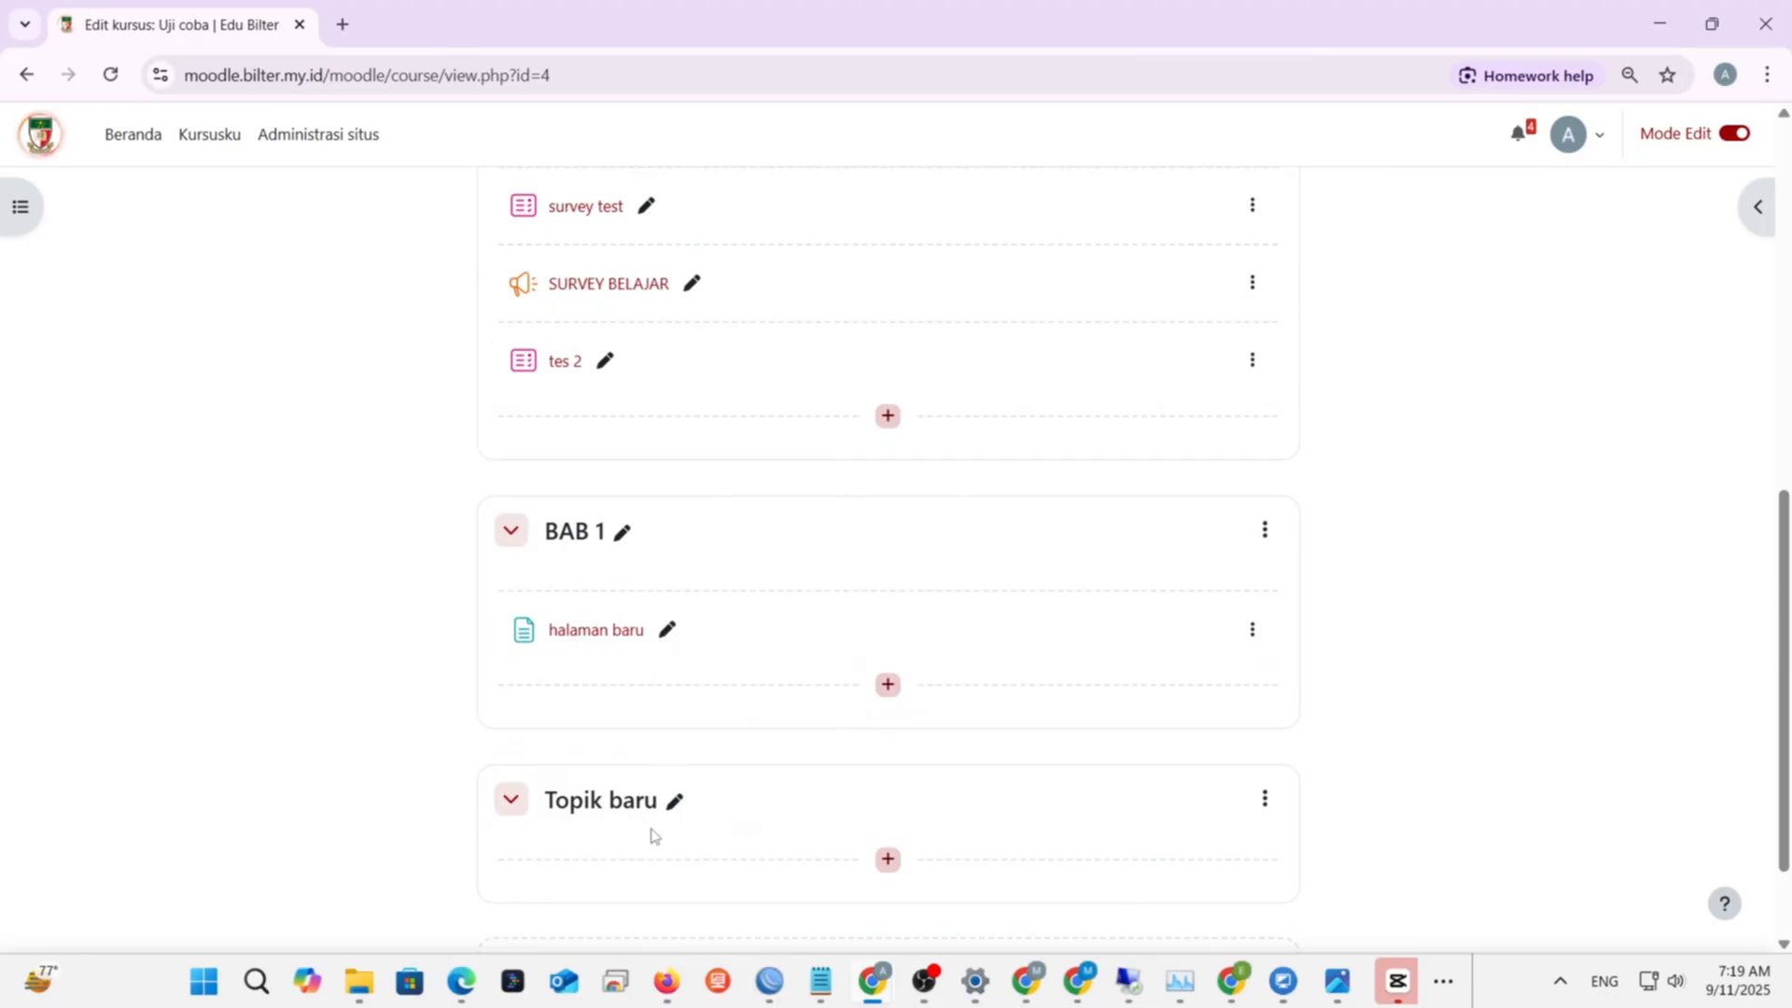
{"action": "left_click_drag", "start_coordinate": [736, 788], "coordinate": [514, 530]}
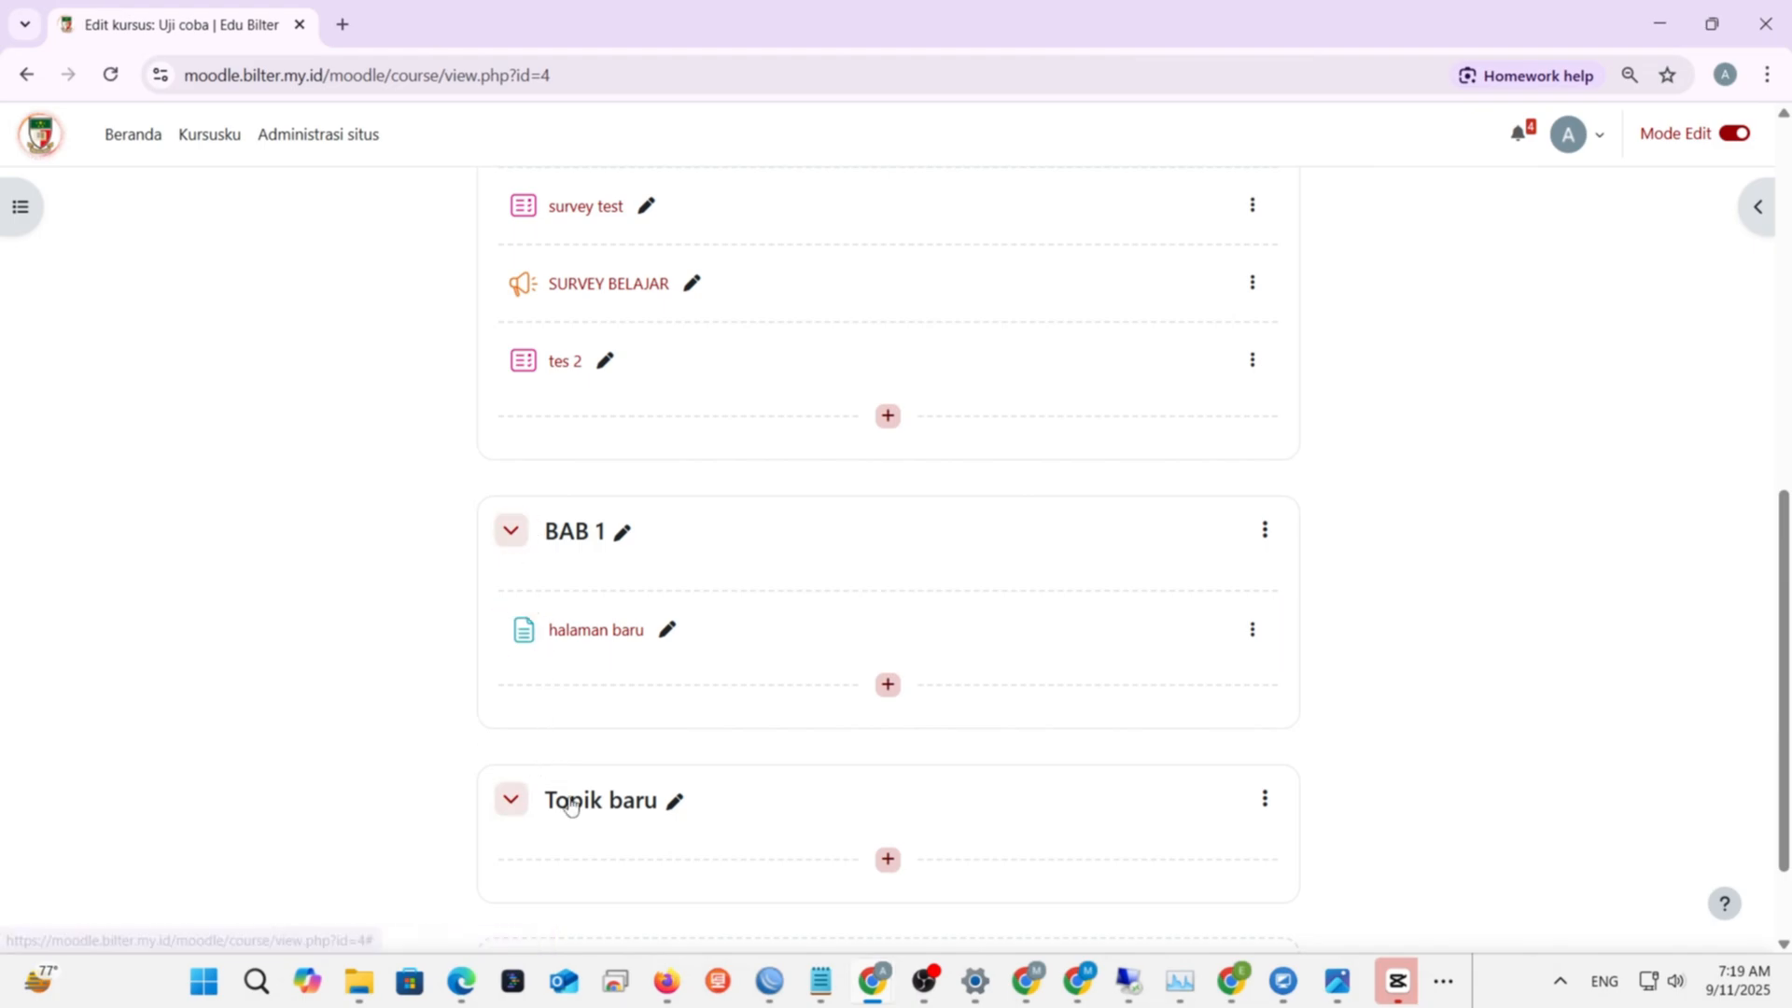
{"action": "left_click_drag", "start_coordinate": [700, 816], "coordinate": [495, 467]}
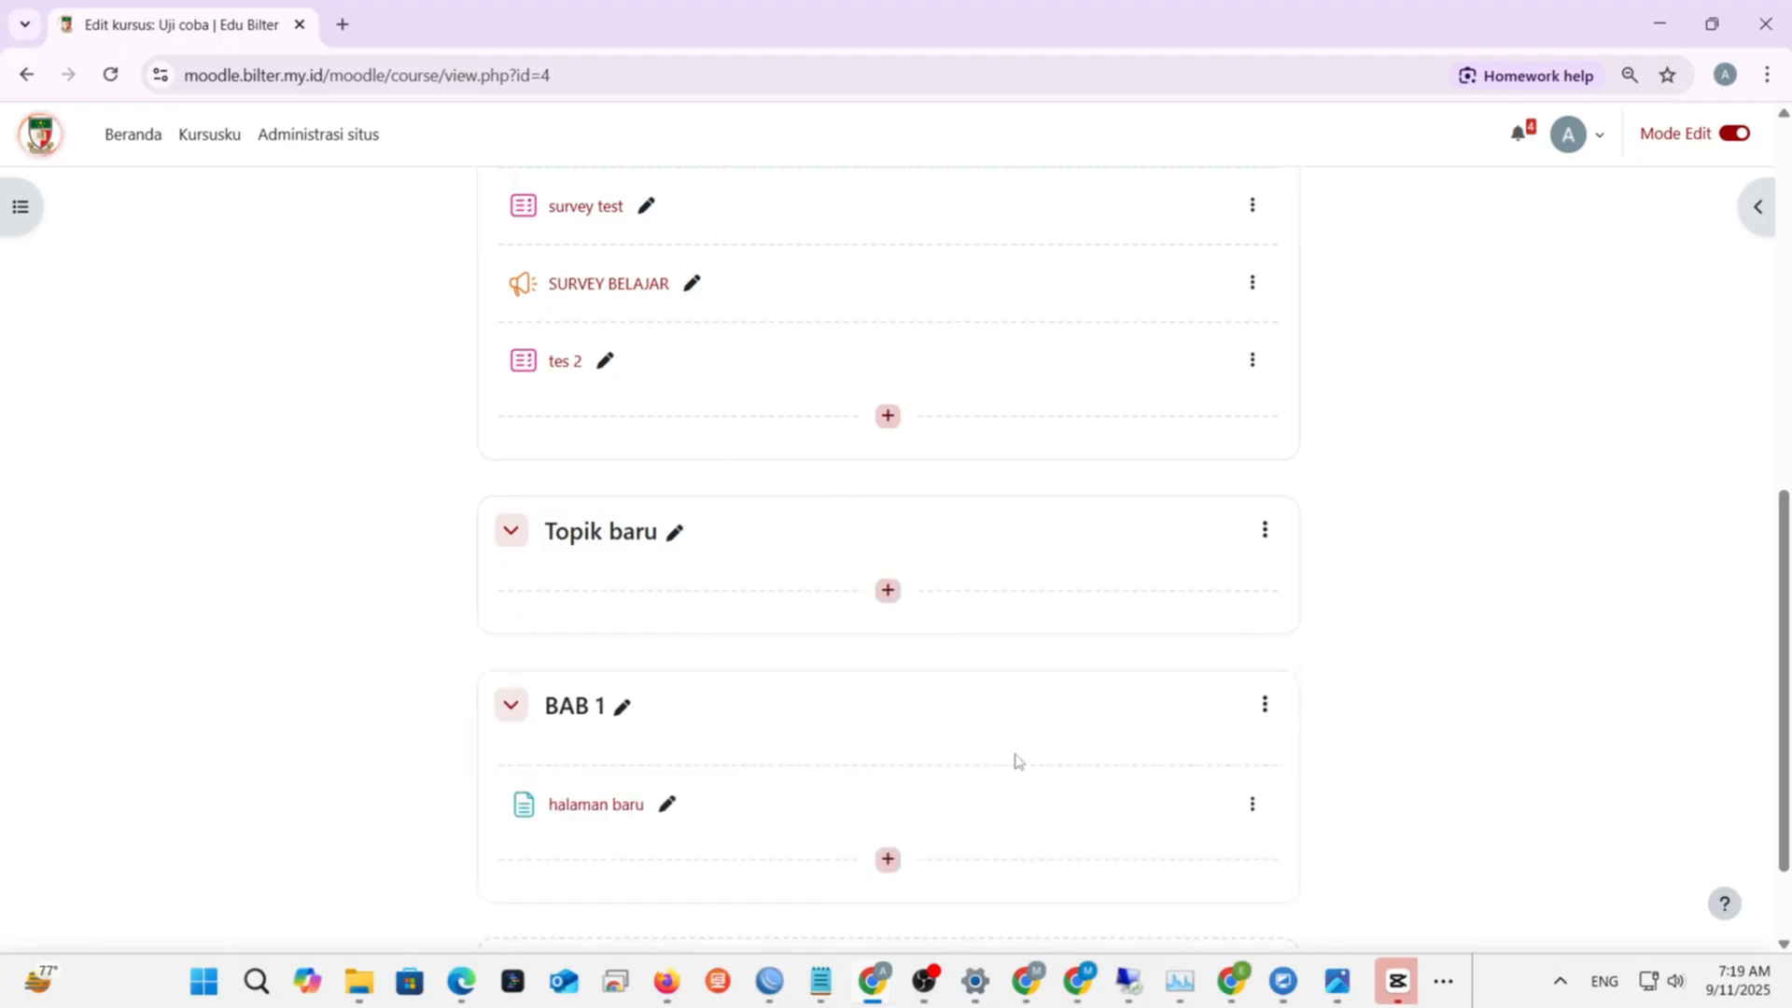
- Hide (Sembunyikan) then delete (Hapus) Topik baru, and add a new section with 'Tambahkan bagian'
{"action": "scroll", "coordinate": [1009, 747], "scroll_direction": "down", "scroll_amount": 2}
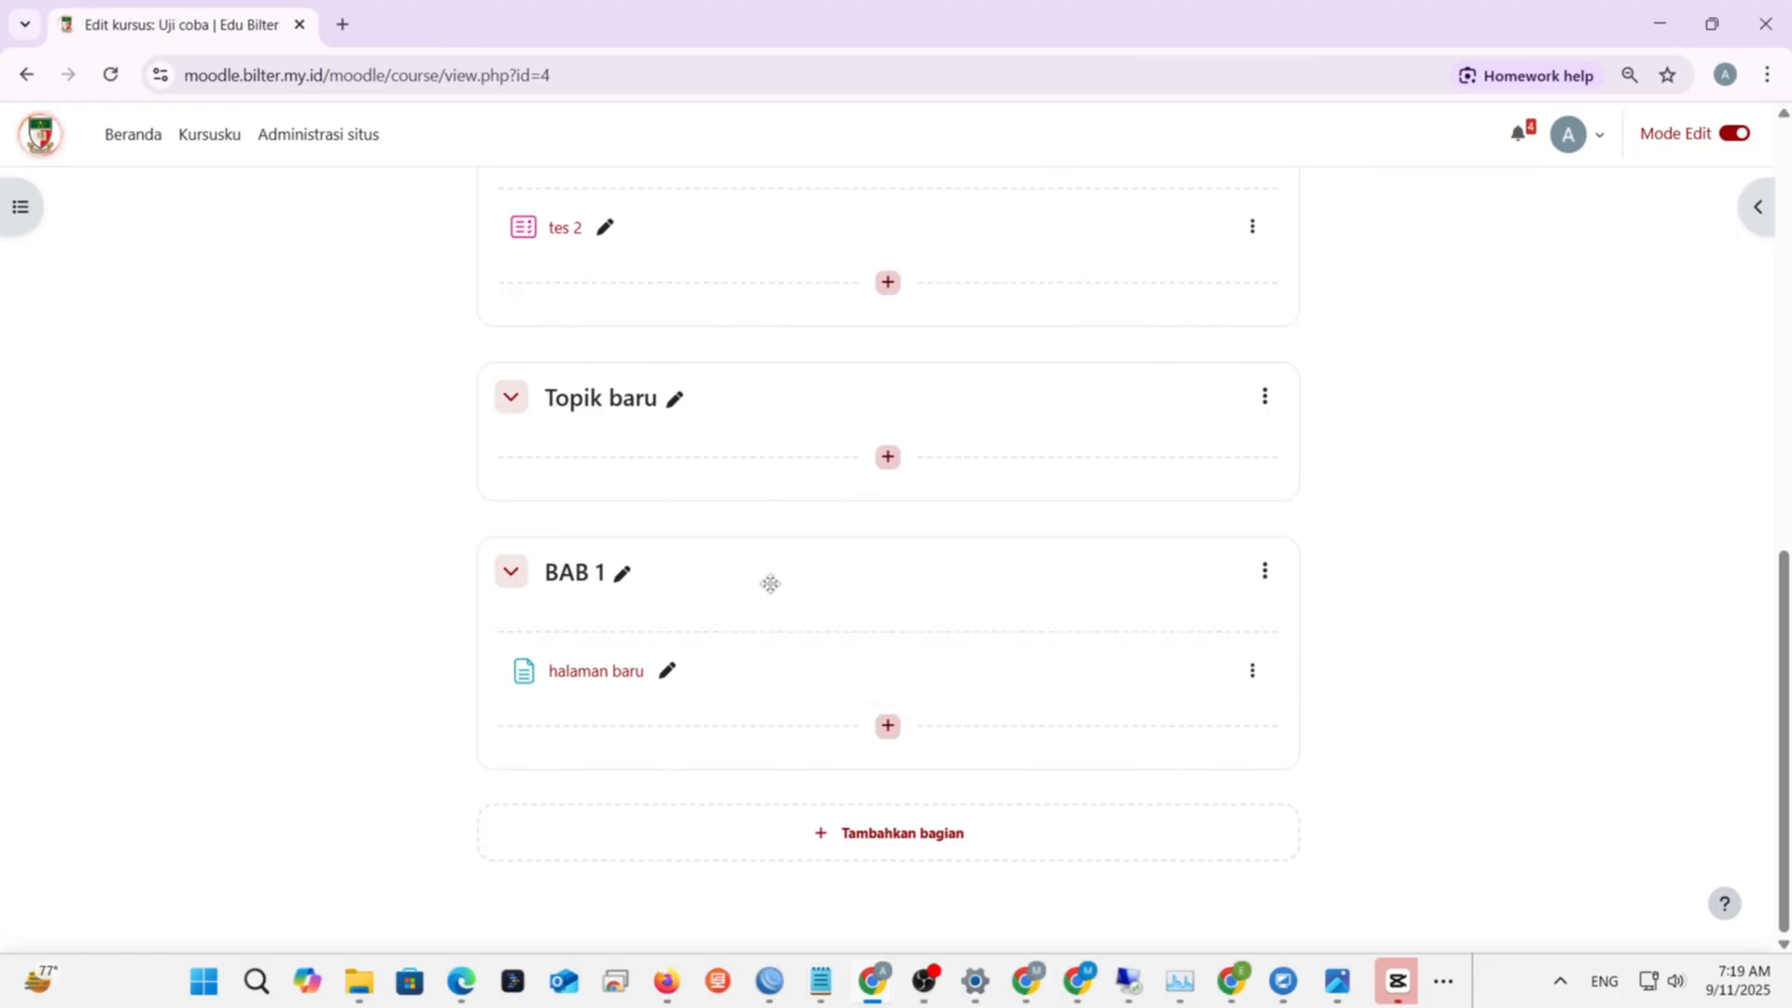
{"action": "left_click", "coordinate": [1262, 407]}
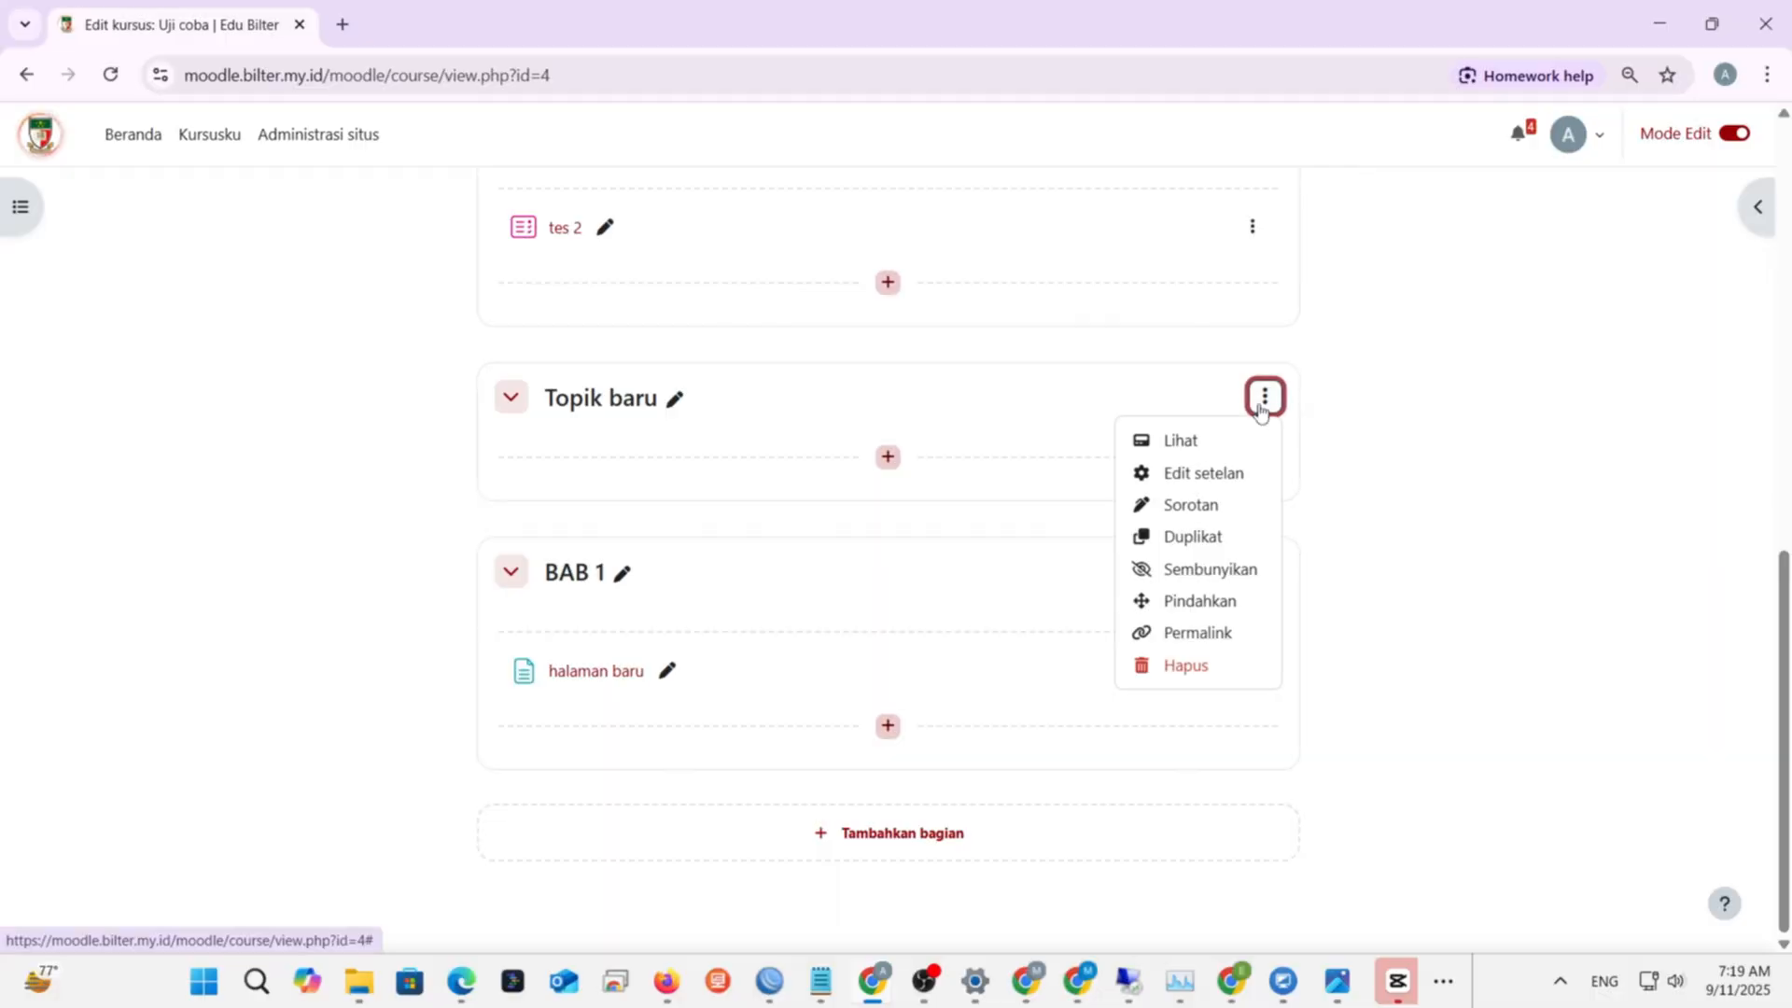
{"action": "left_click", "coordinate": [1197, 571]}
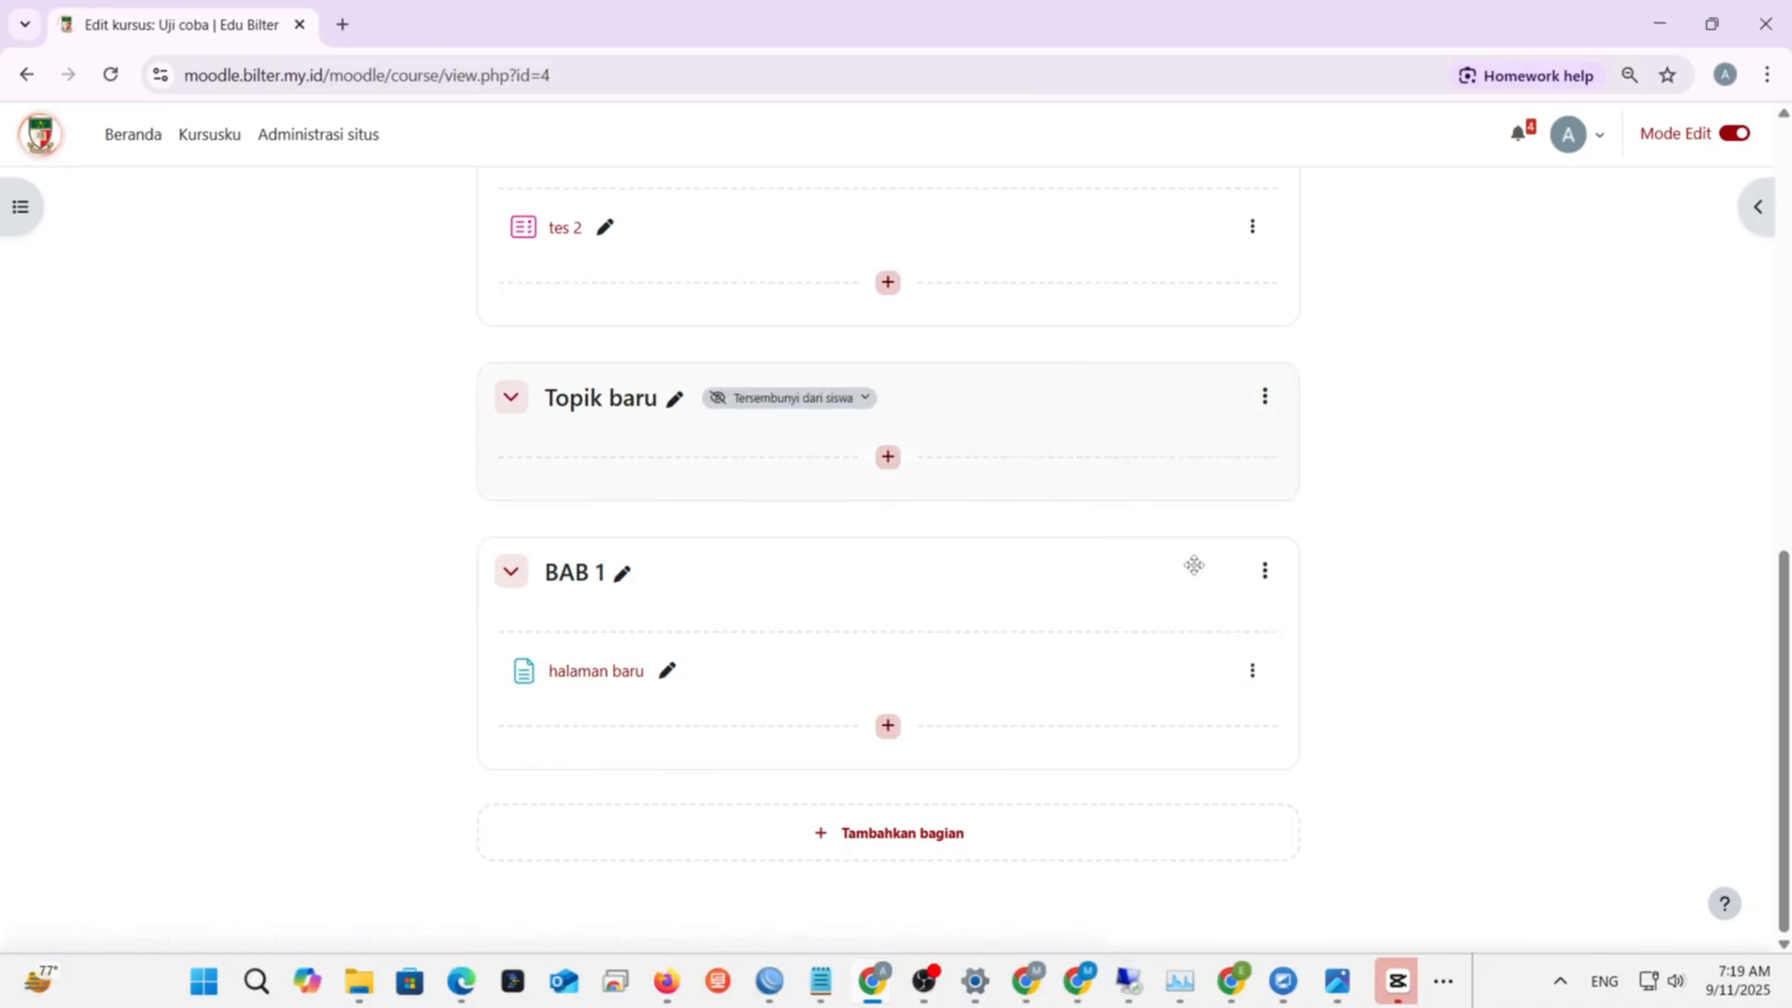
{"action": "left_click", "coordinate": [1265, 396]}
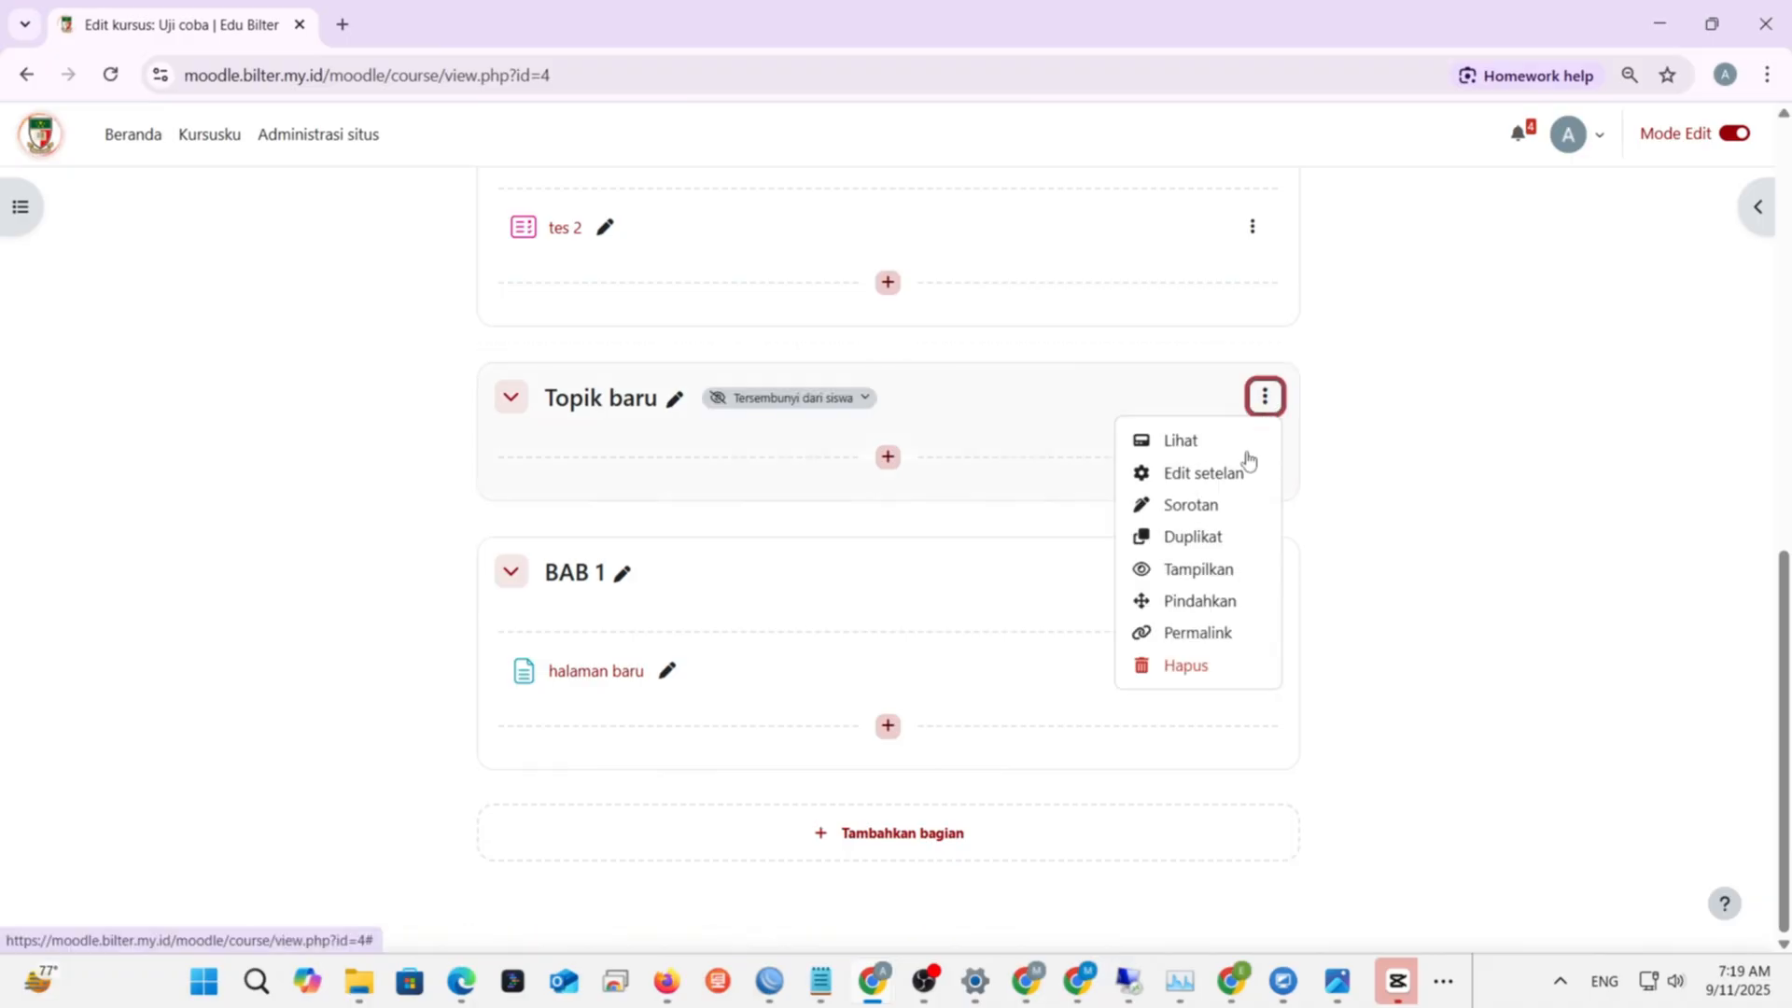
{"action": "left_click", "coordinate": [1187, 665]}
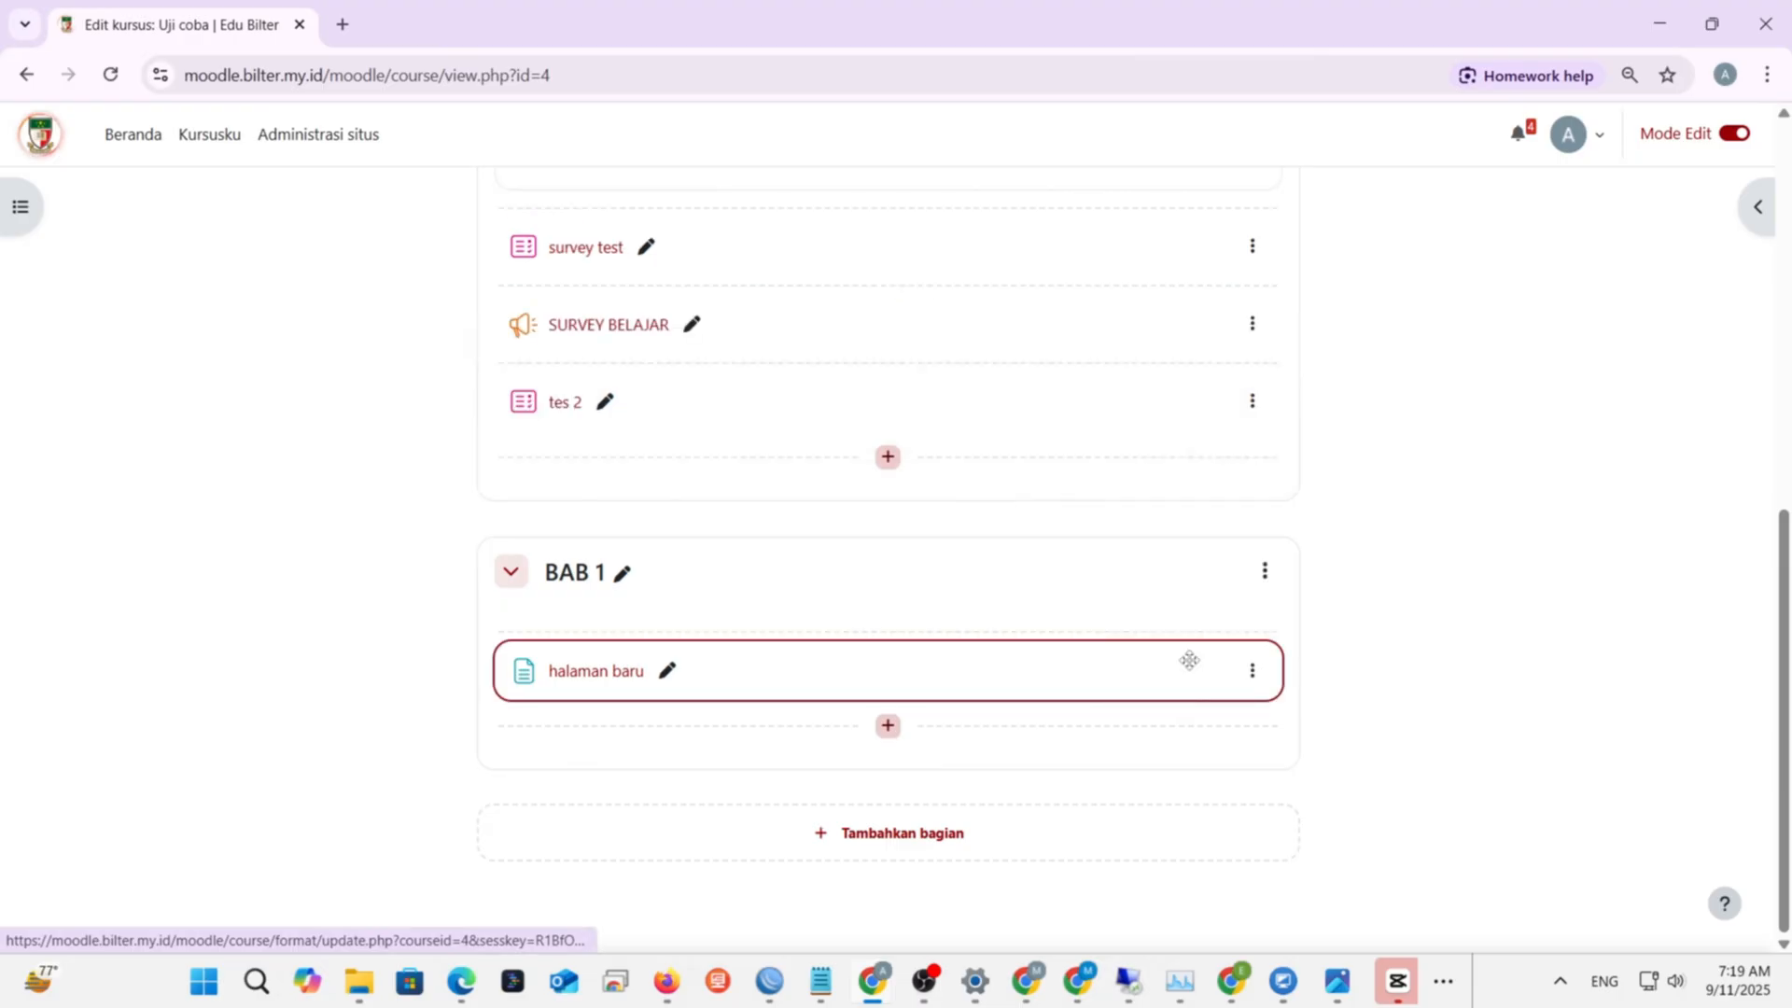
{"action": "left_click", "coordinate": [878, 844]}
{"action": "scroll", "coordinate": [812, 764], "scroll_direction": "down", "scroll_amount": 2}
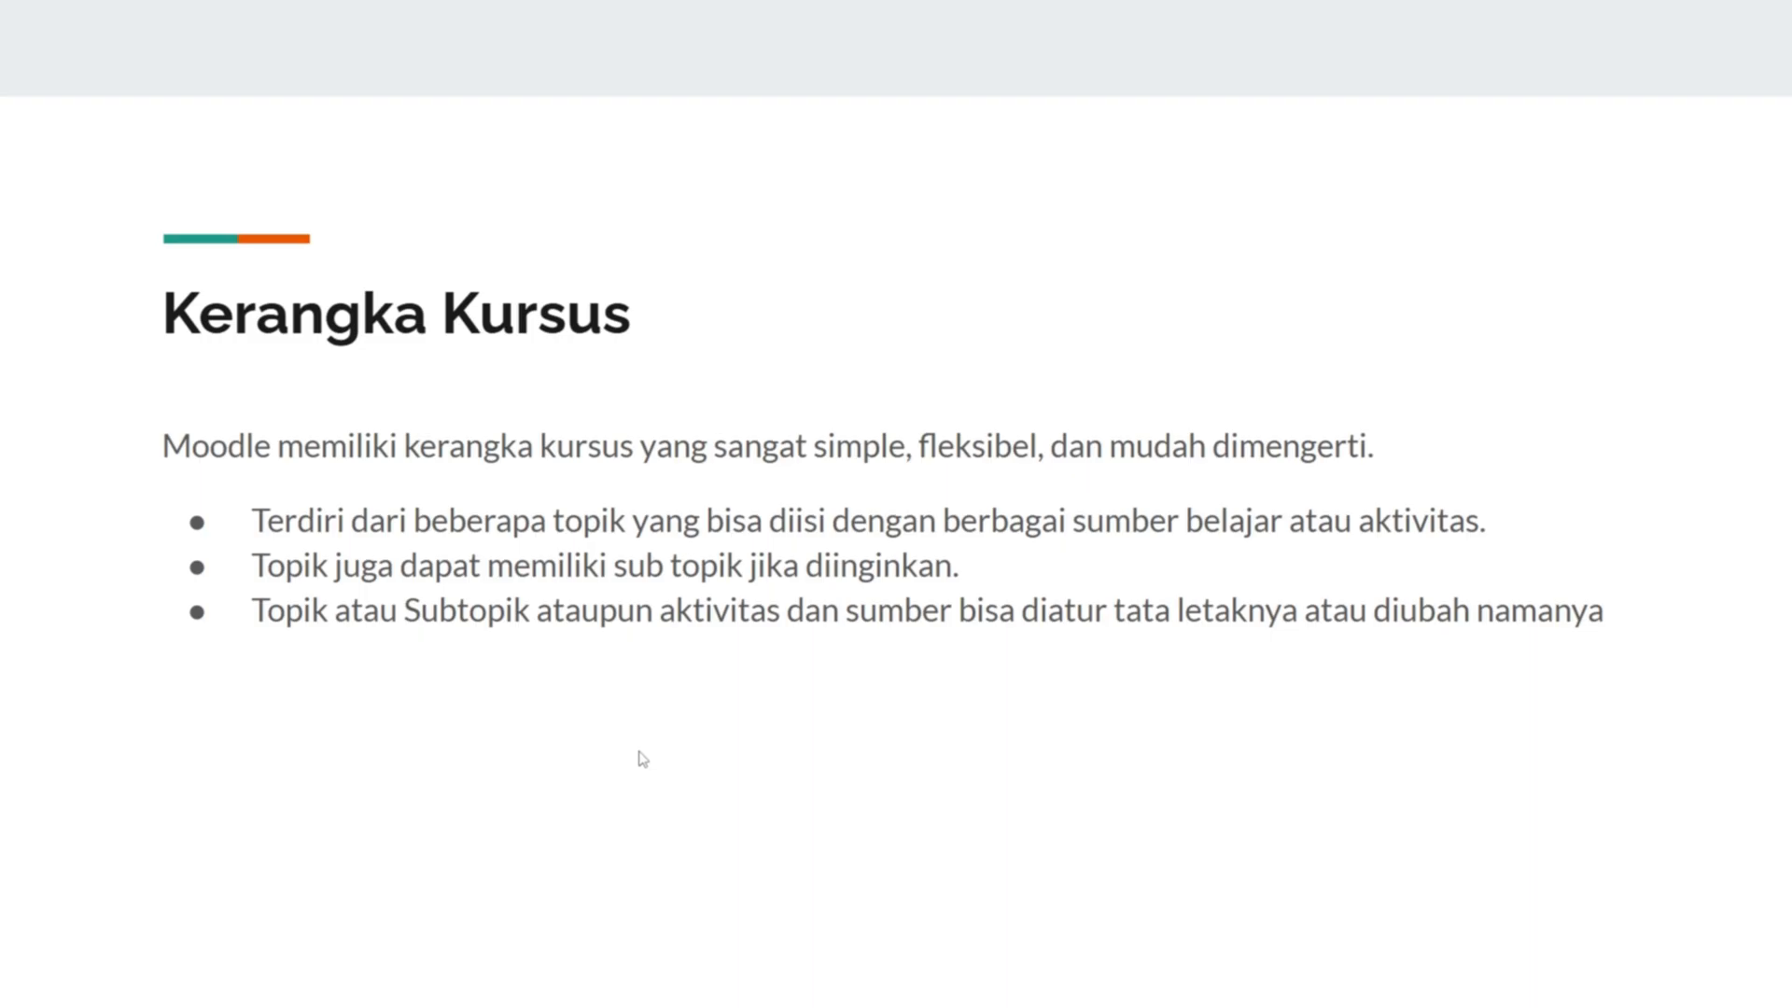
{"action": "key", "text": "Right"}
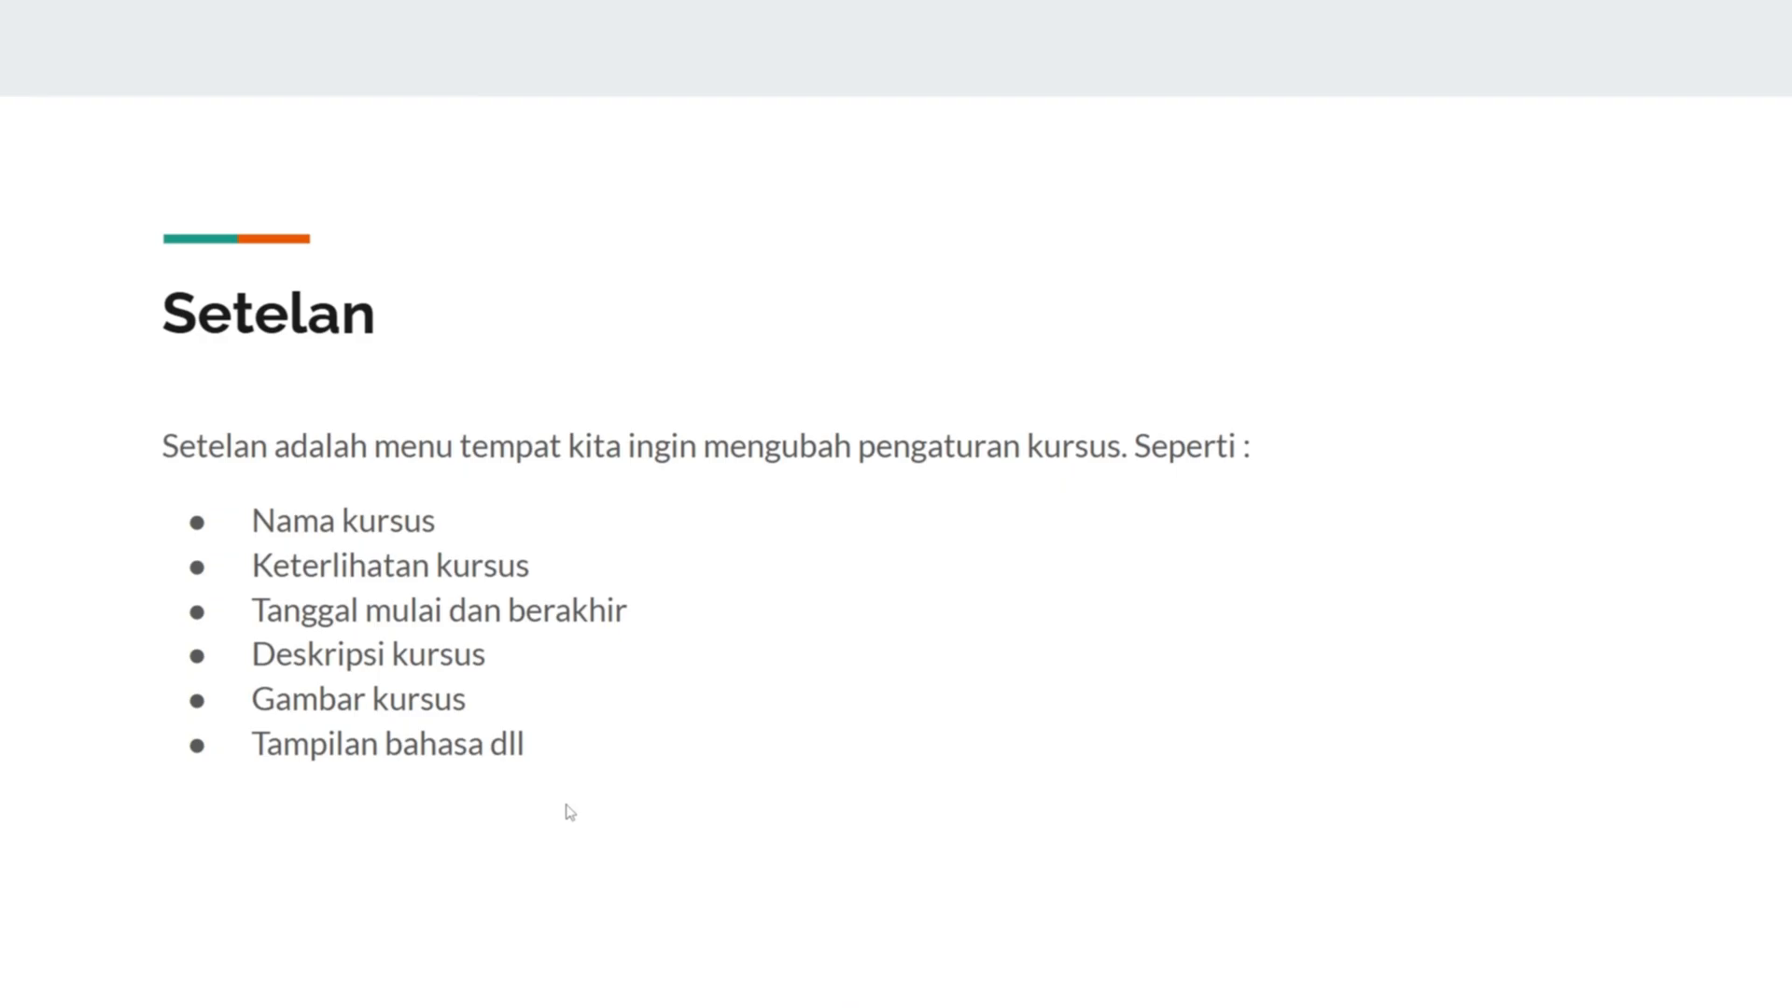
{"action": "key", "text": "alt+Tab"}
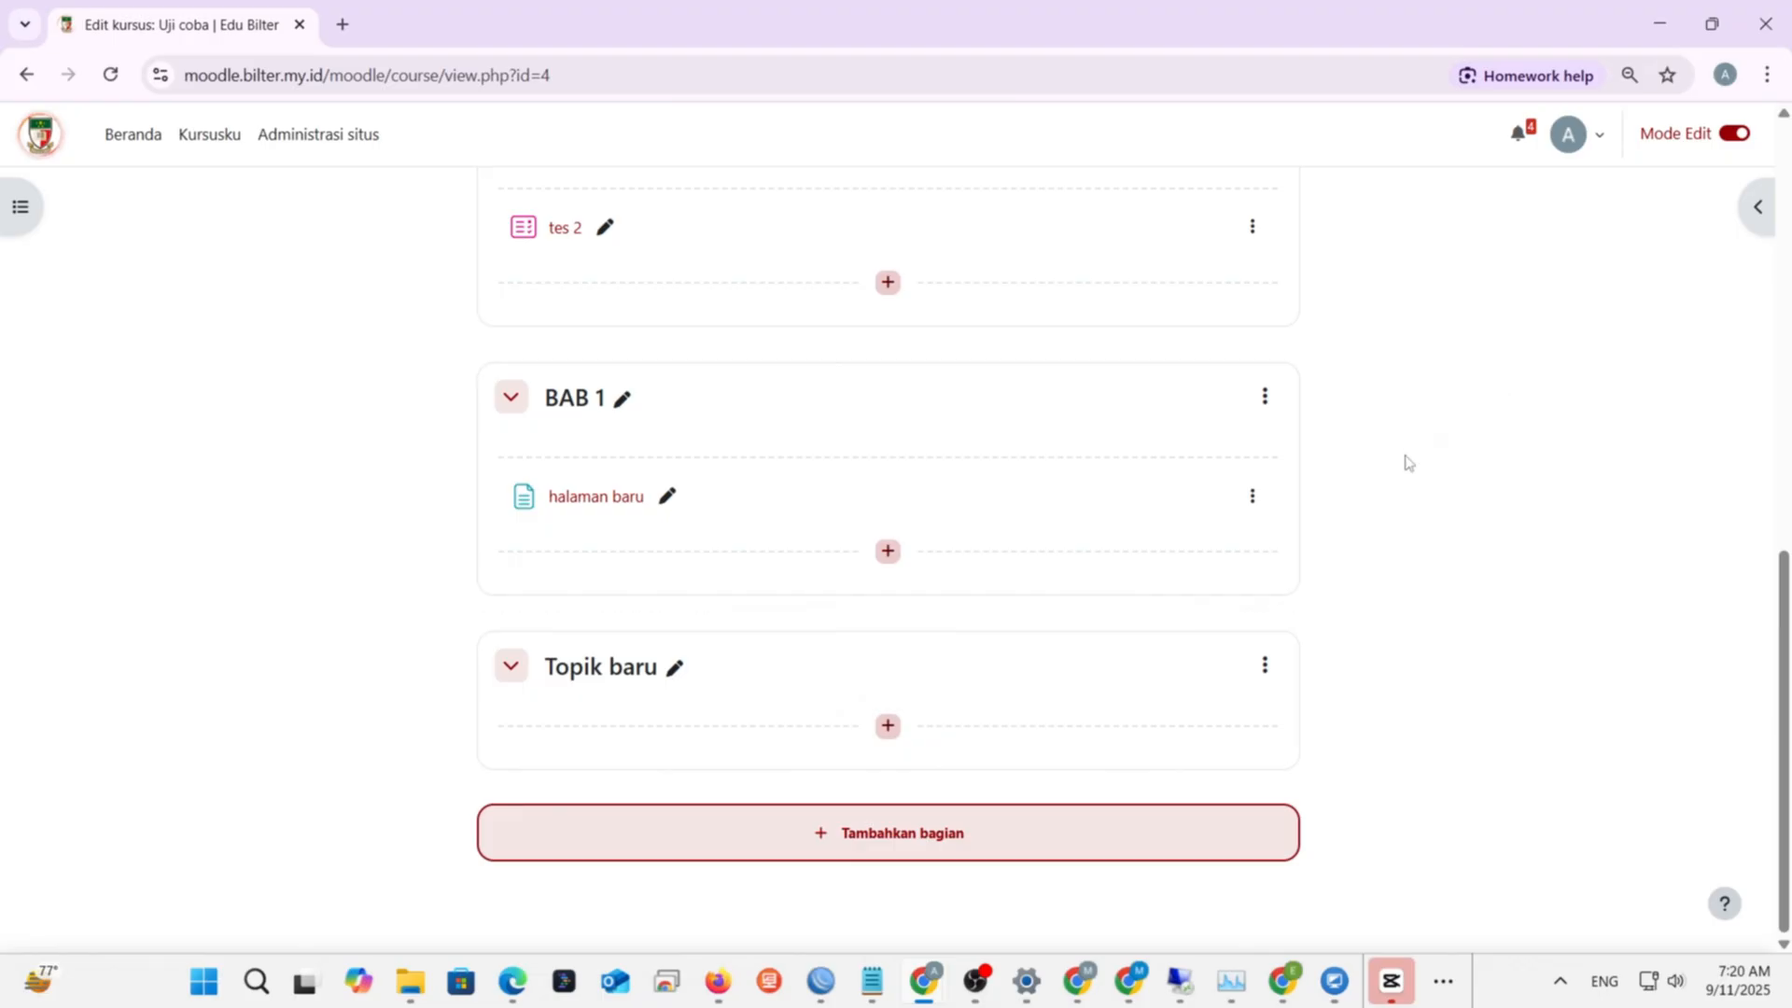
- Open the Setelan tab for Uji coba and view the help for 'Nama lengkap kursus'
{"action": "scroll", "coordinate": [1407, 461], "scroll_direction": "up", "scroll_amount": 10}
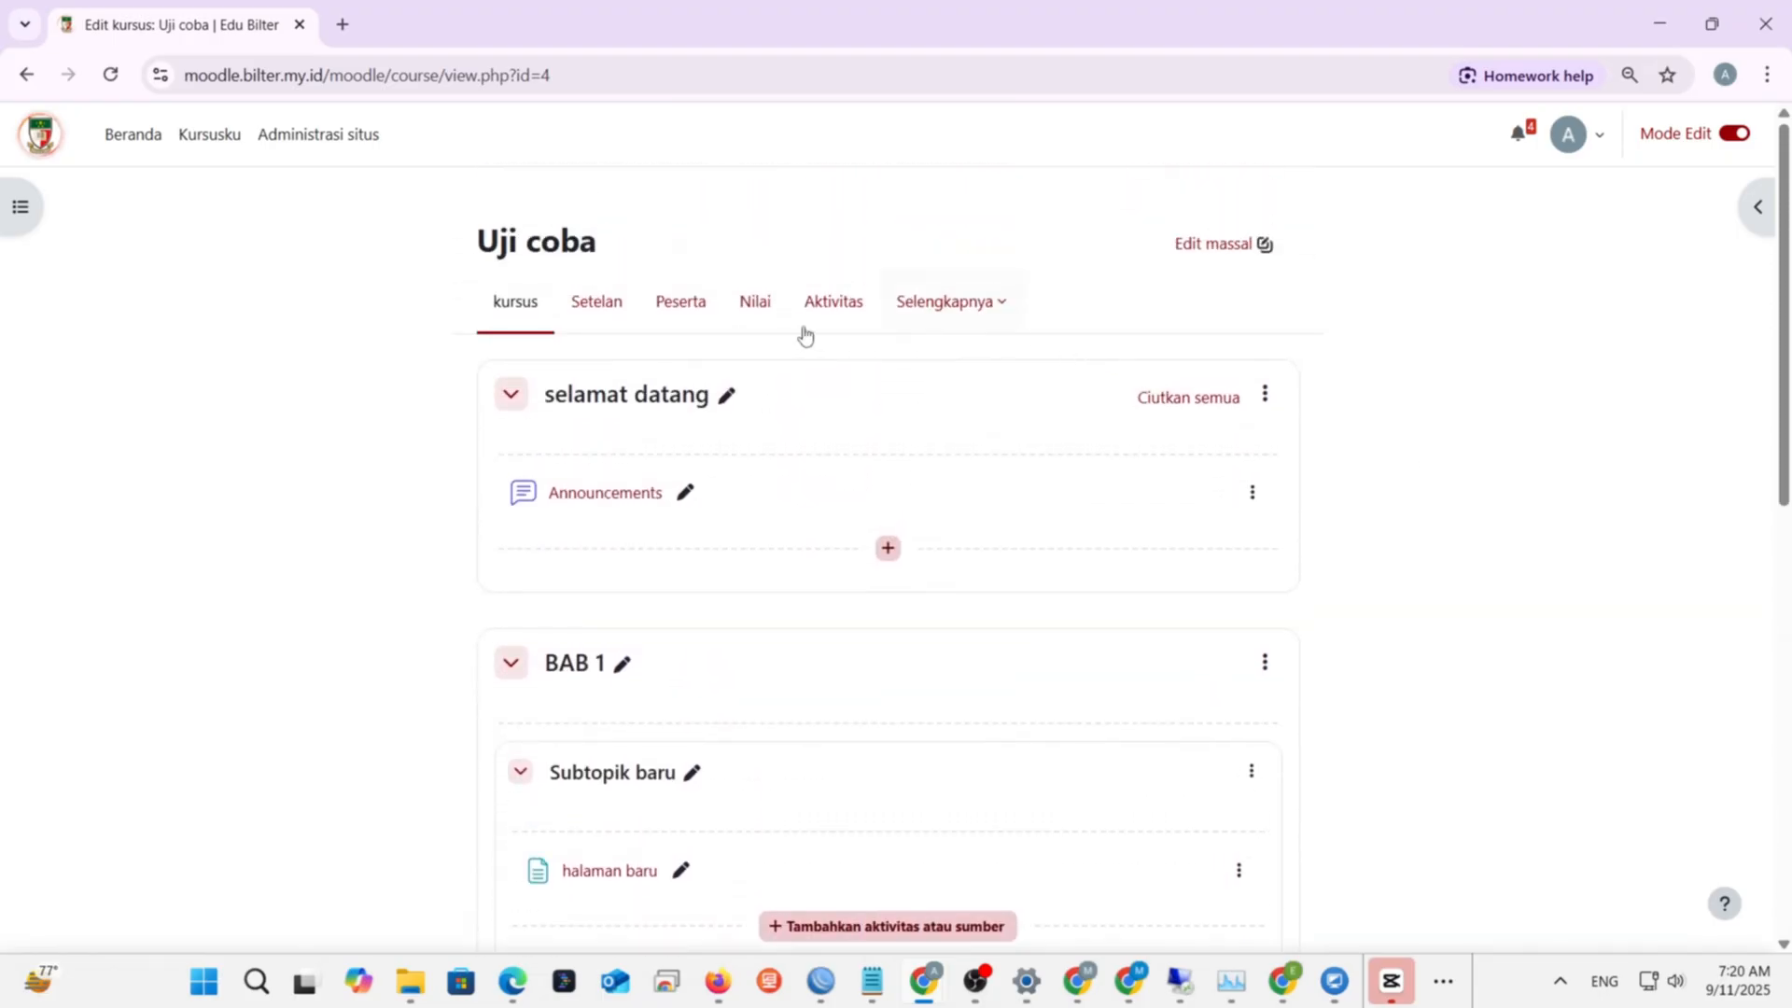
{"action": "left_click", "coordinate": [581, 320]}
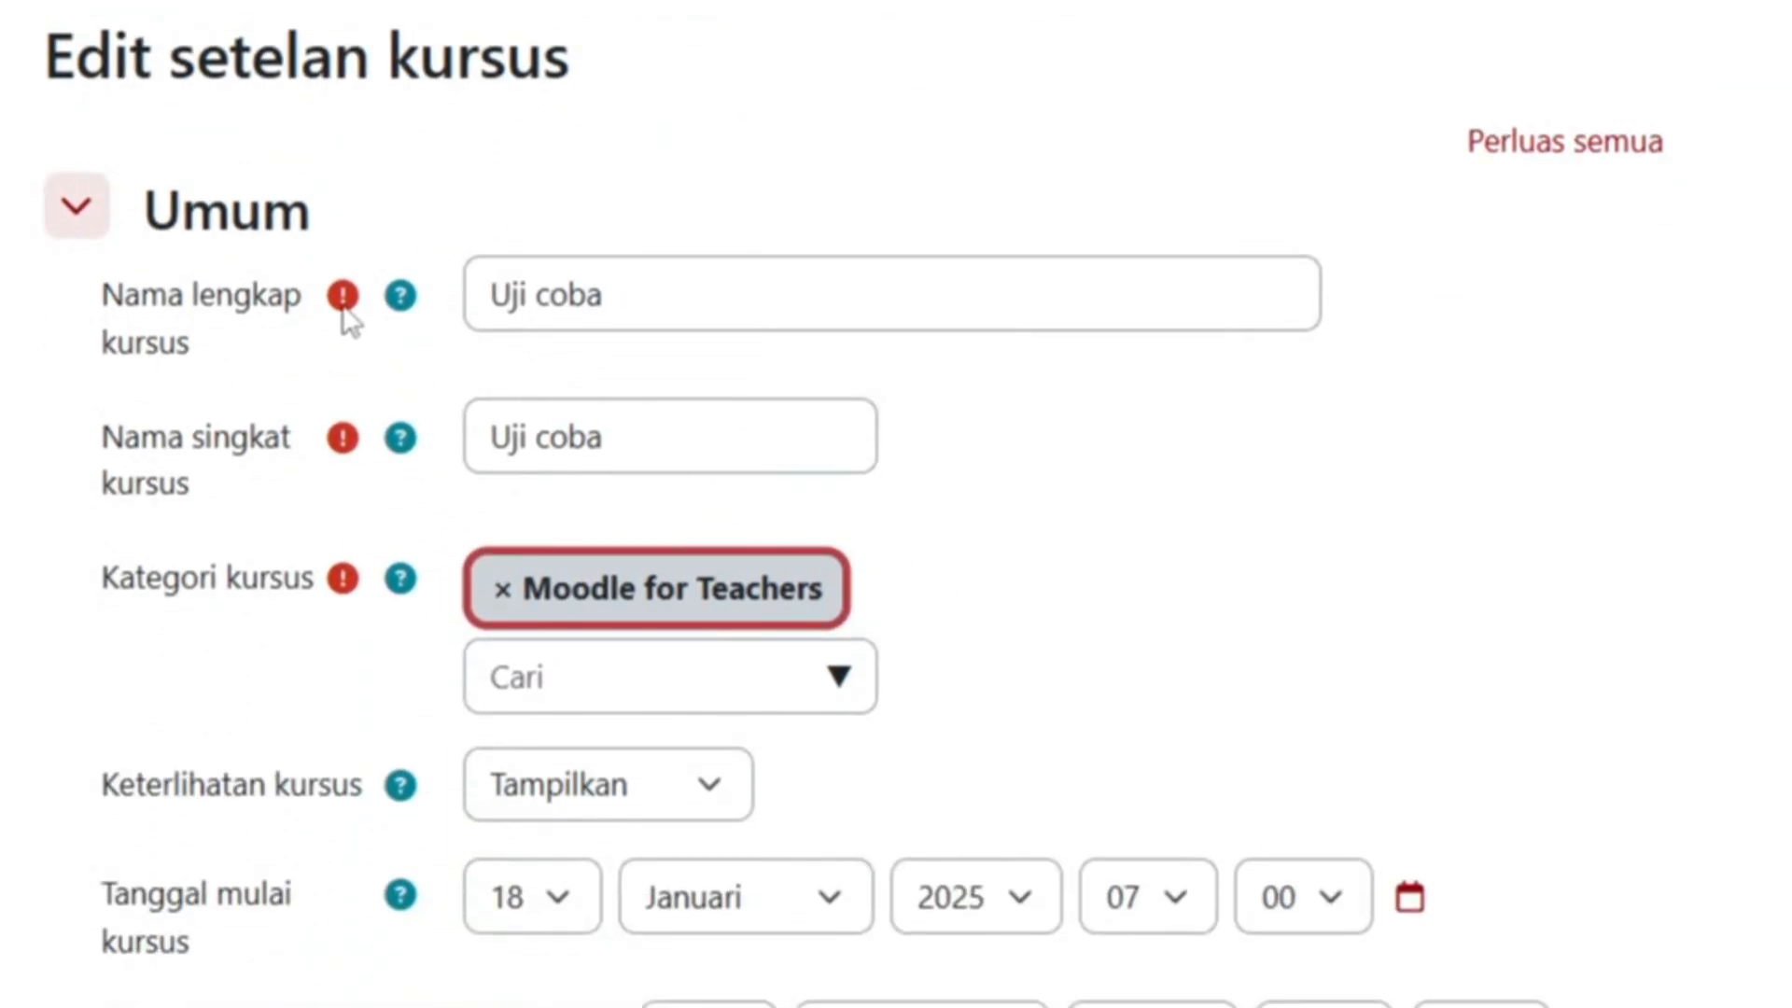
{"action": "mouse_move", "coordinate": [343, 311]}
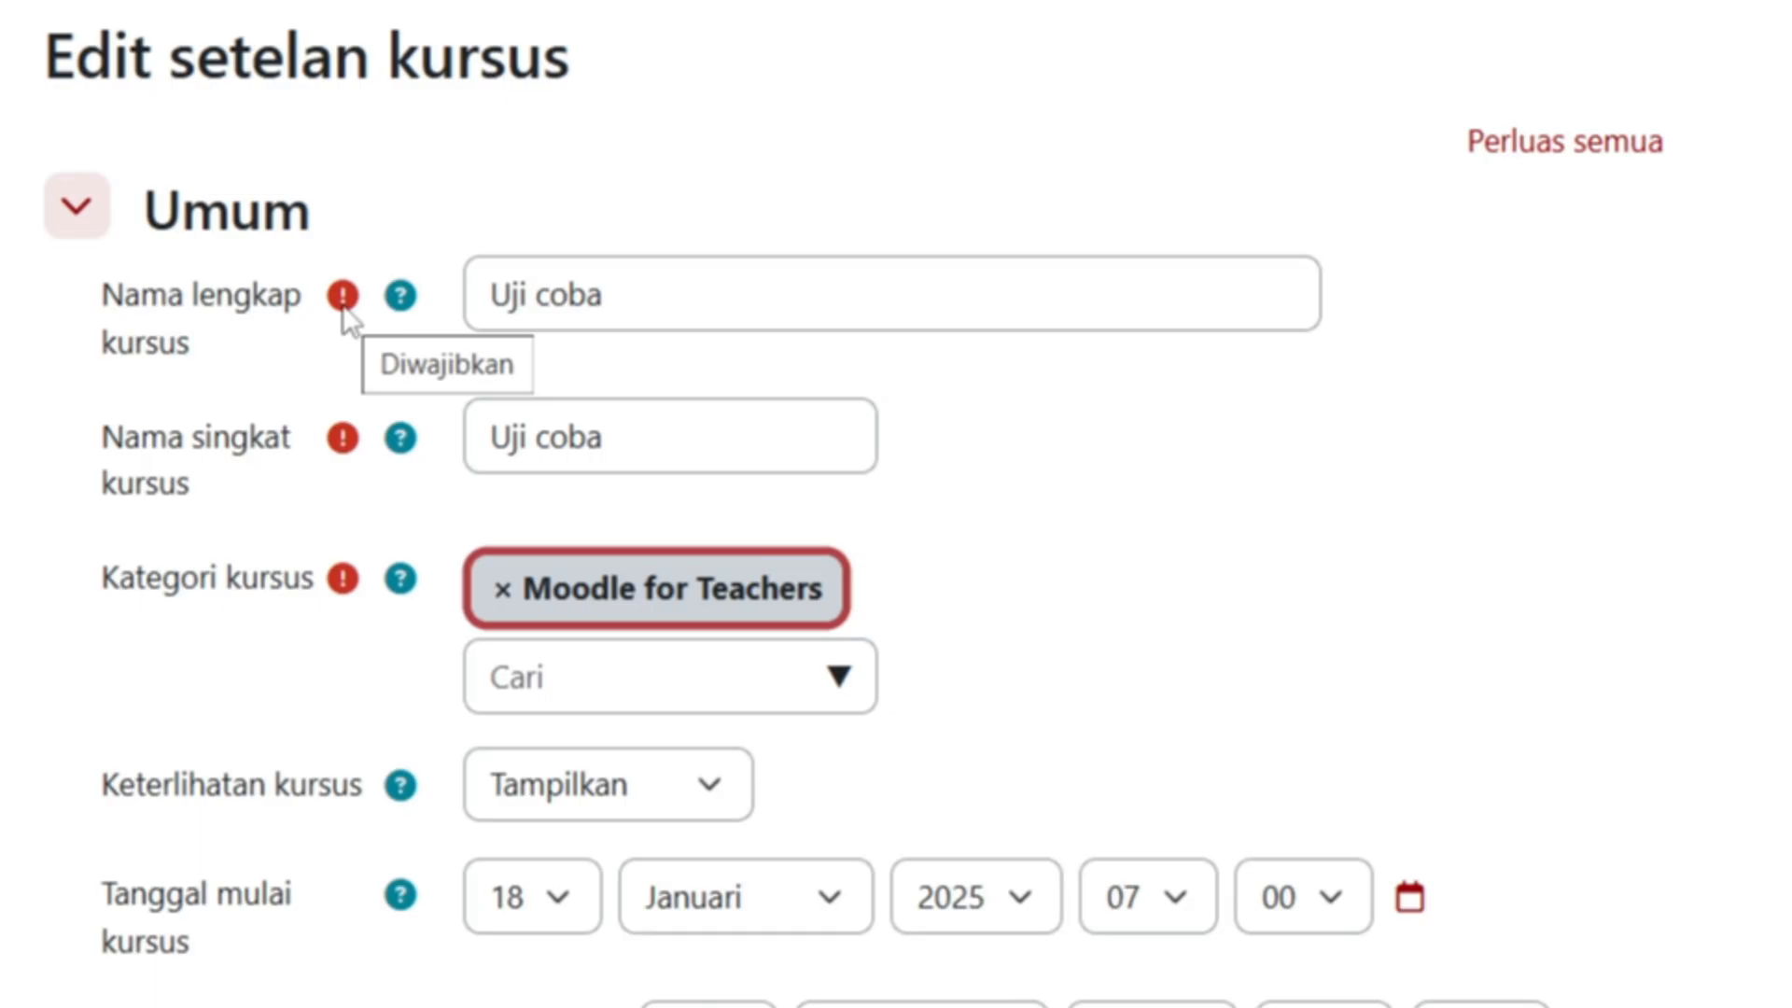
{"action": "left_click", "coordinate": [401, 297]}
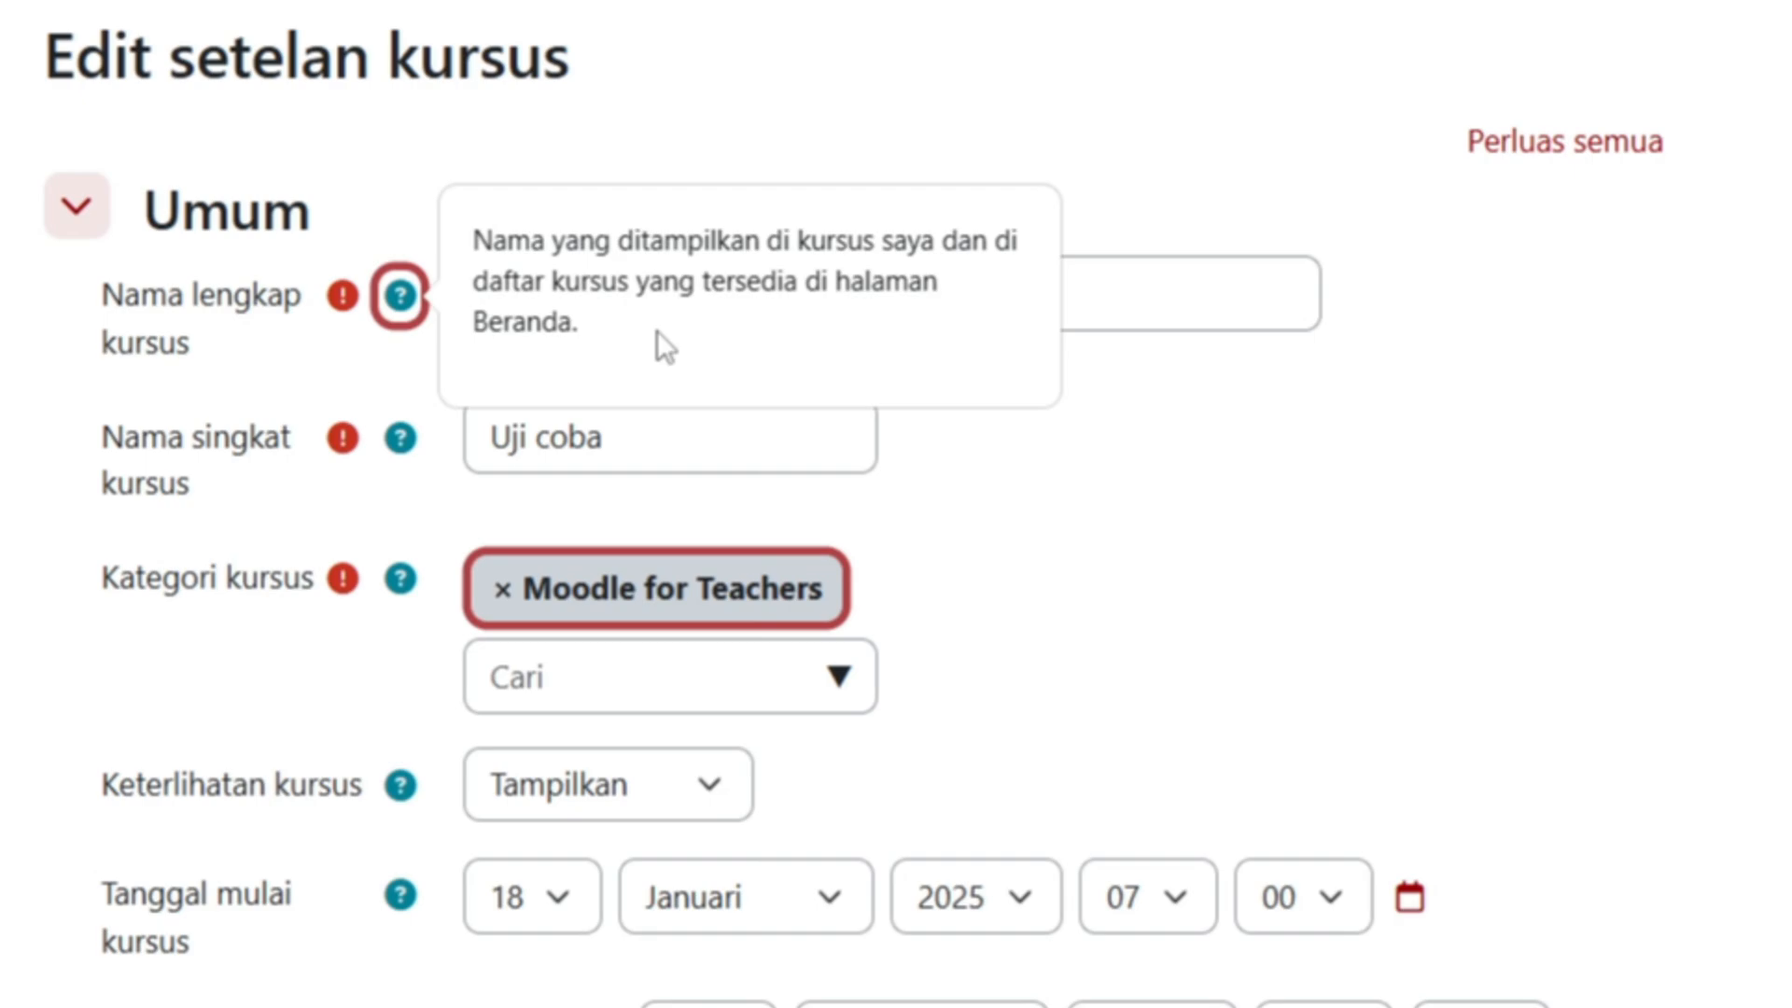
{"action": "left_click", "coordinate": [1194, 280]}
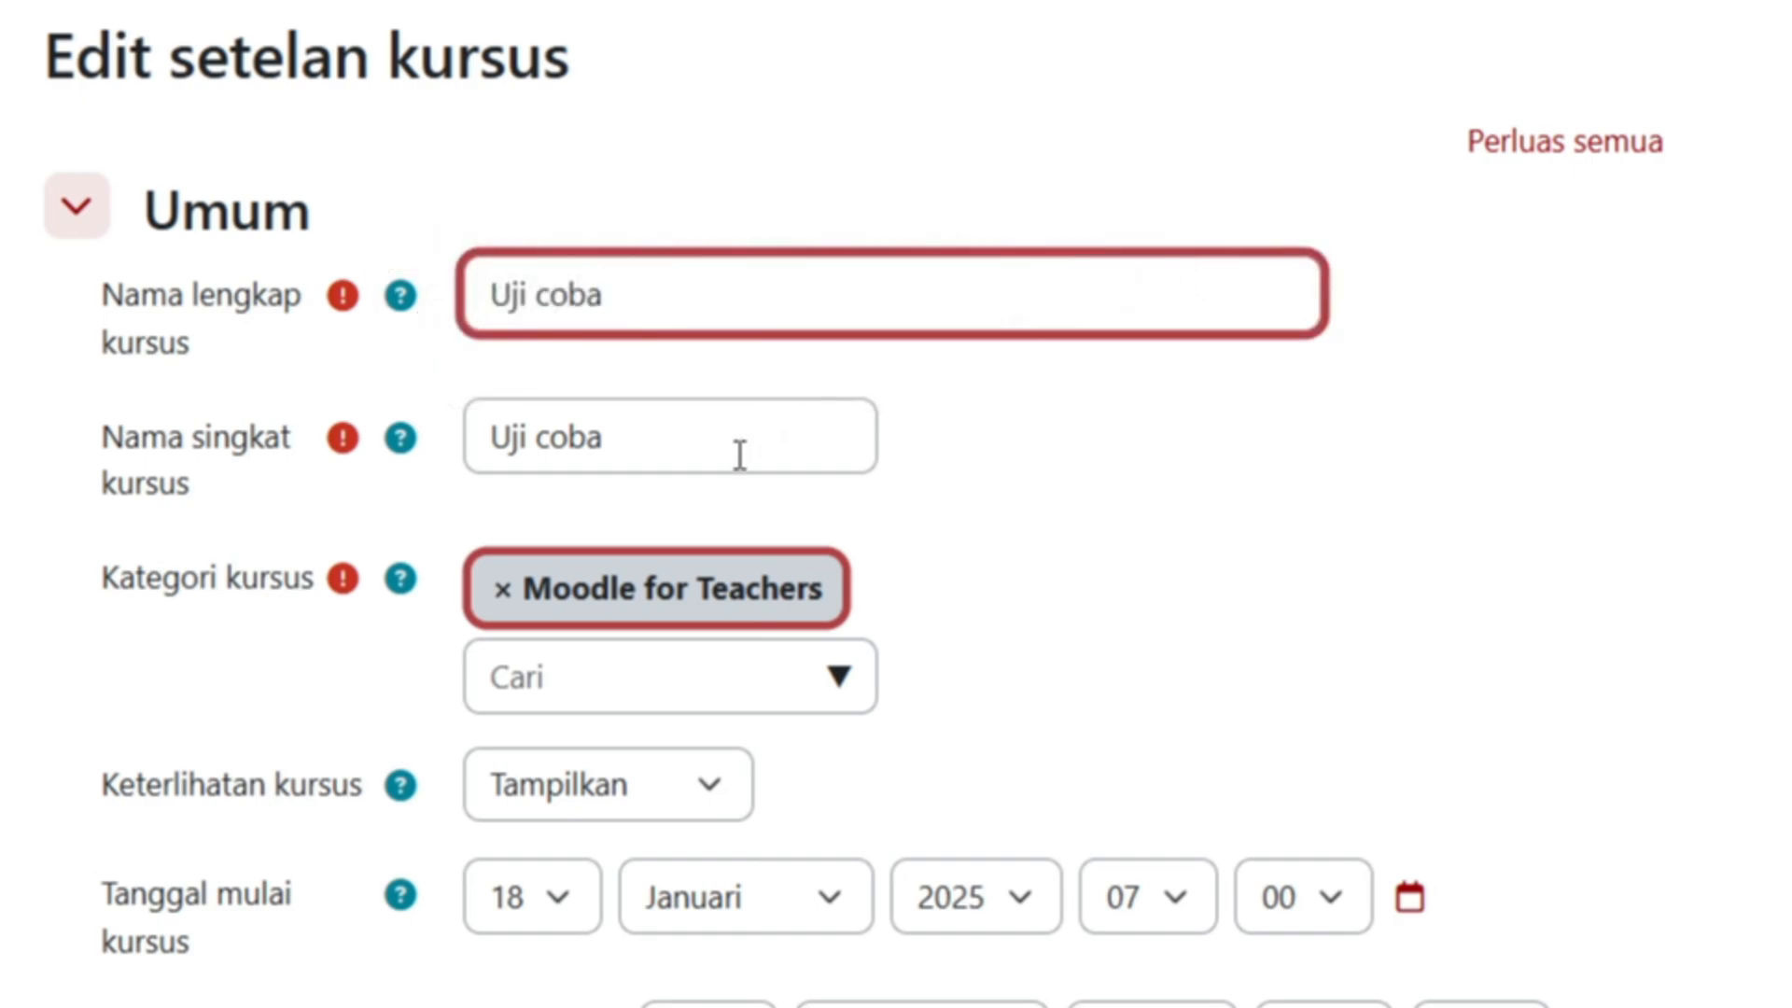
{"action": "scroll", "coordinate": [681, 640], "scroll_direction": "down", "scroll_amount": 2}
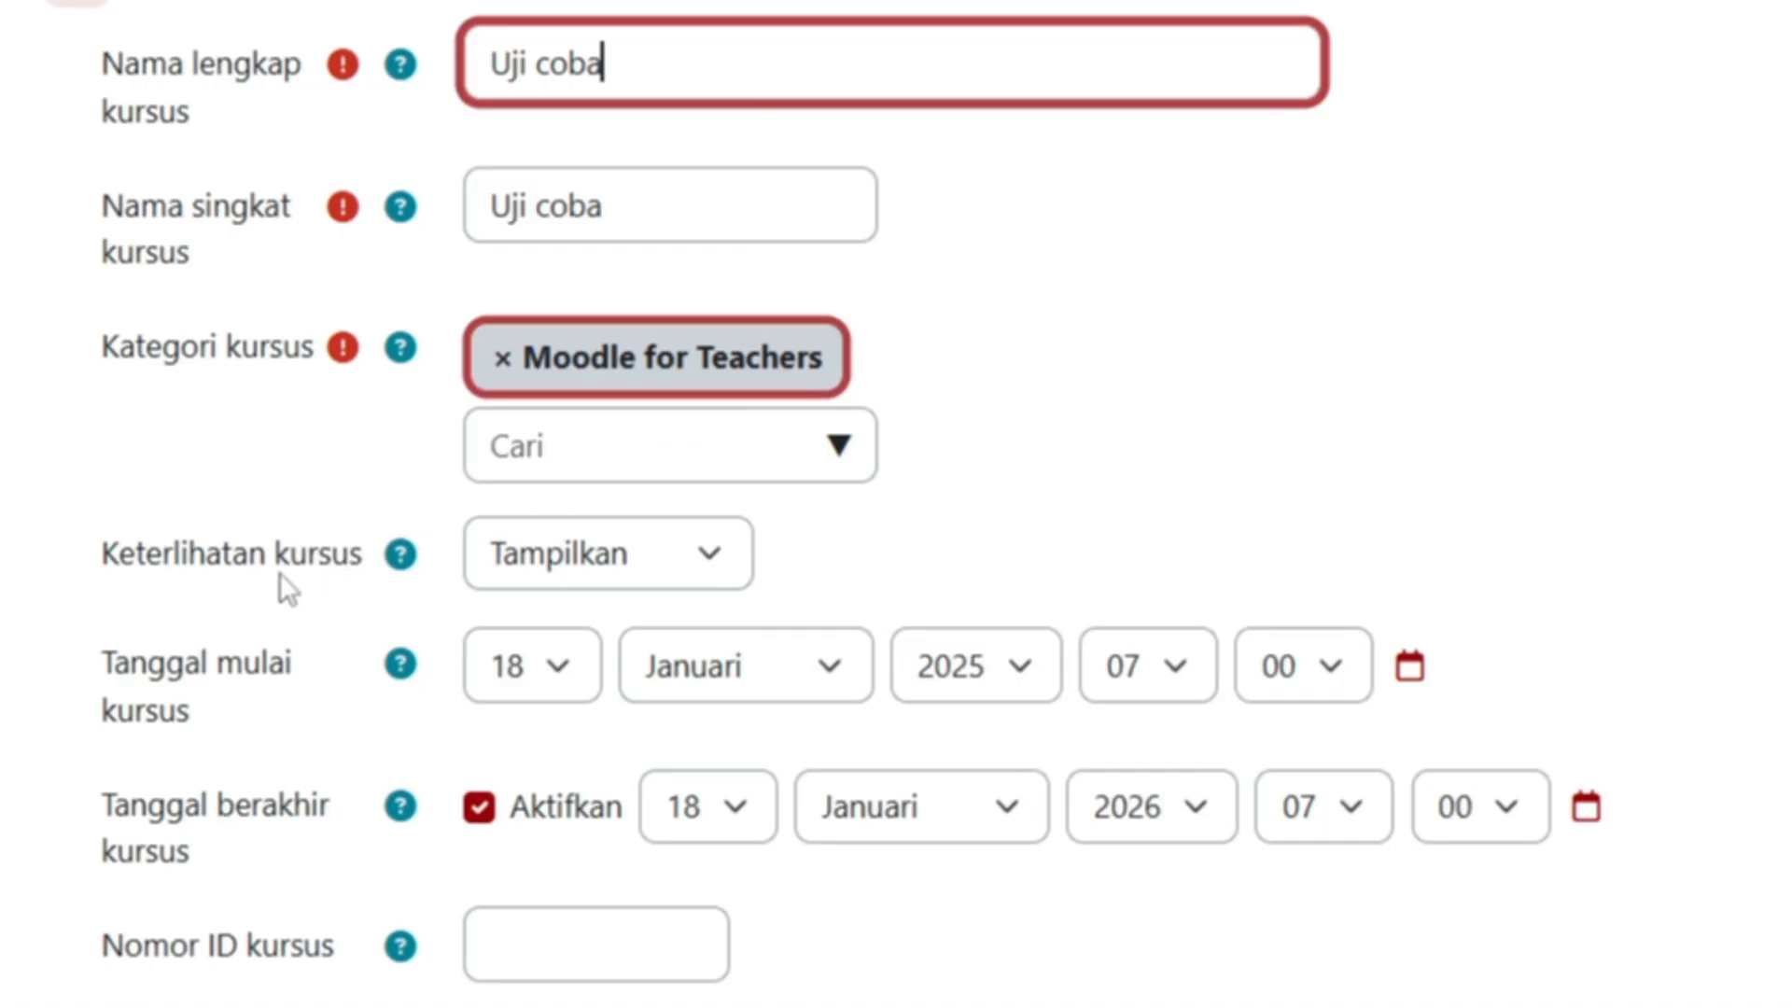
{"action": "left_click", "coordinate": [711, 566]}
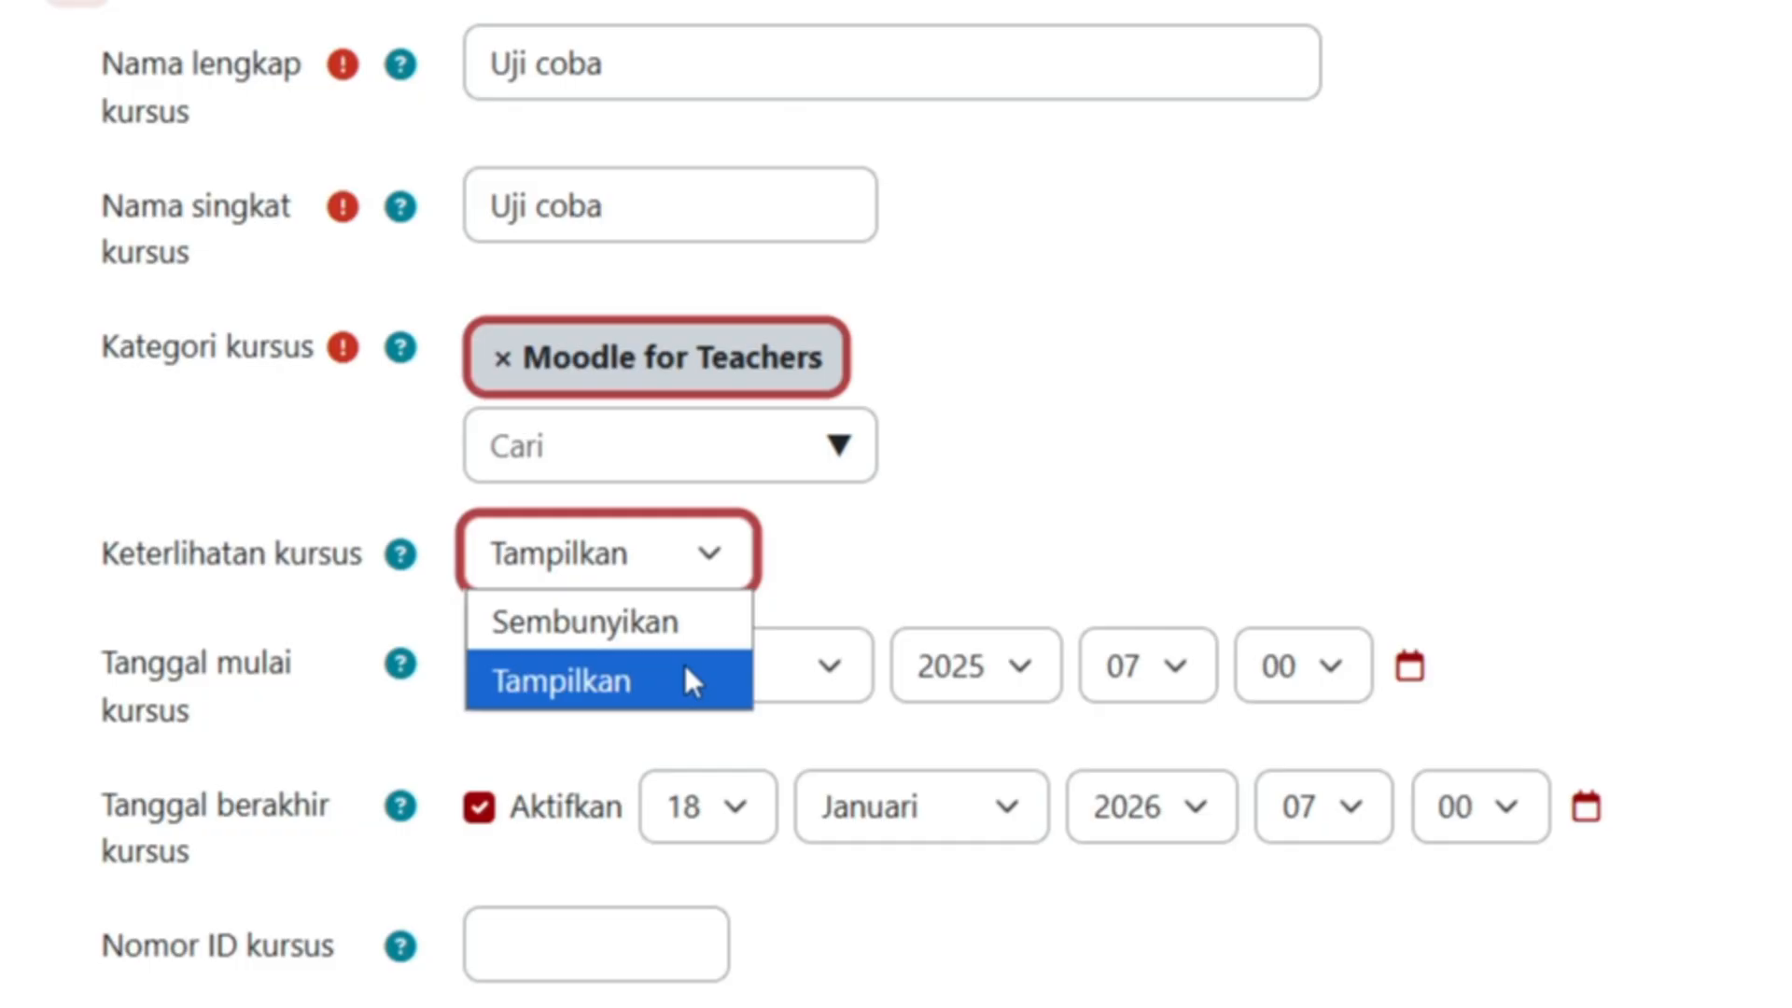
{"action": "left_click", "coordinate": [684, 625]}
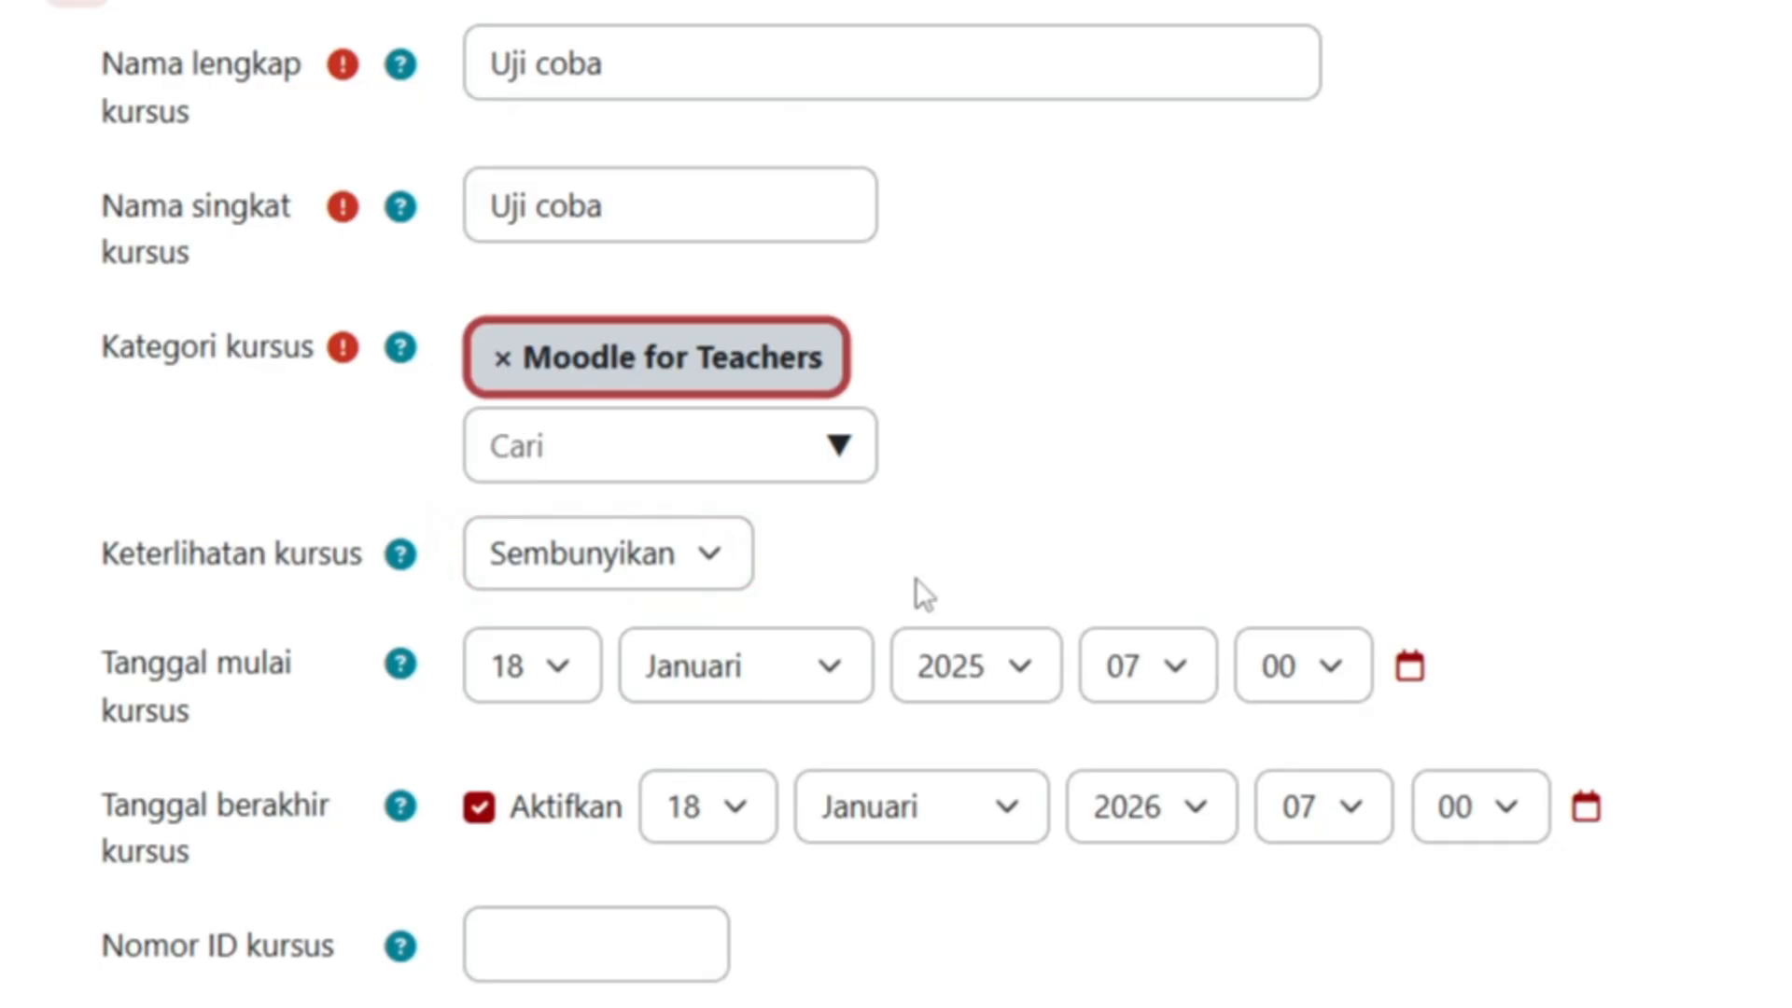
{"action": "left_click", "coordinate": [710, 558]}
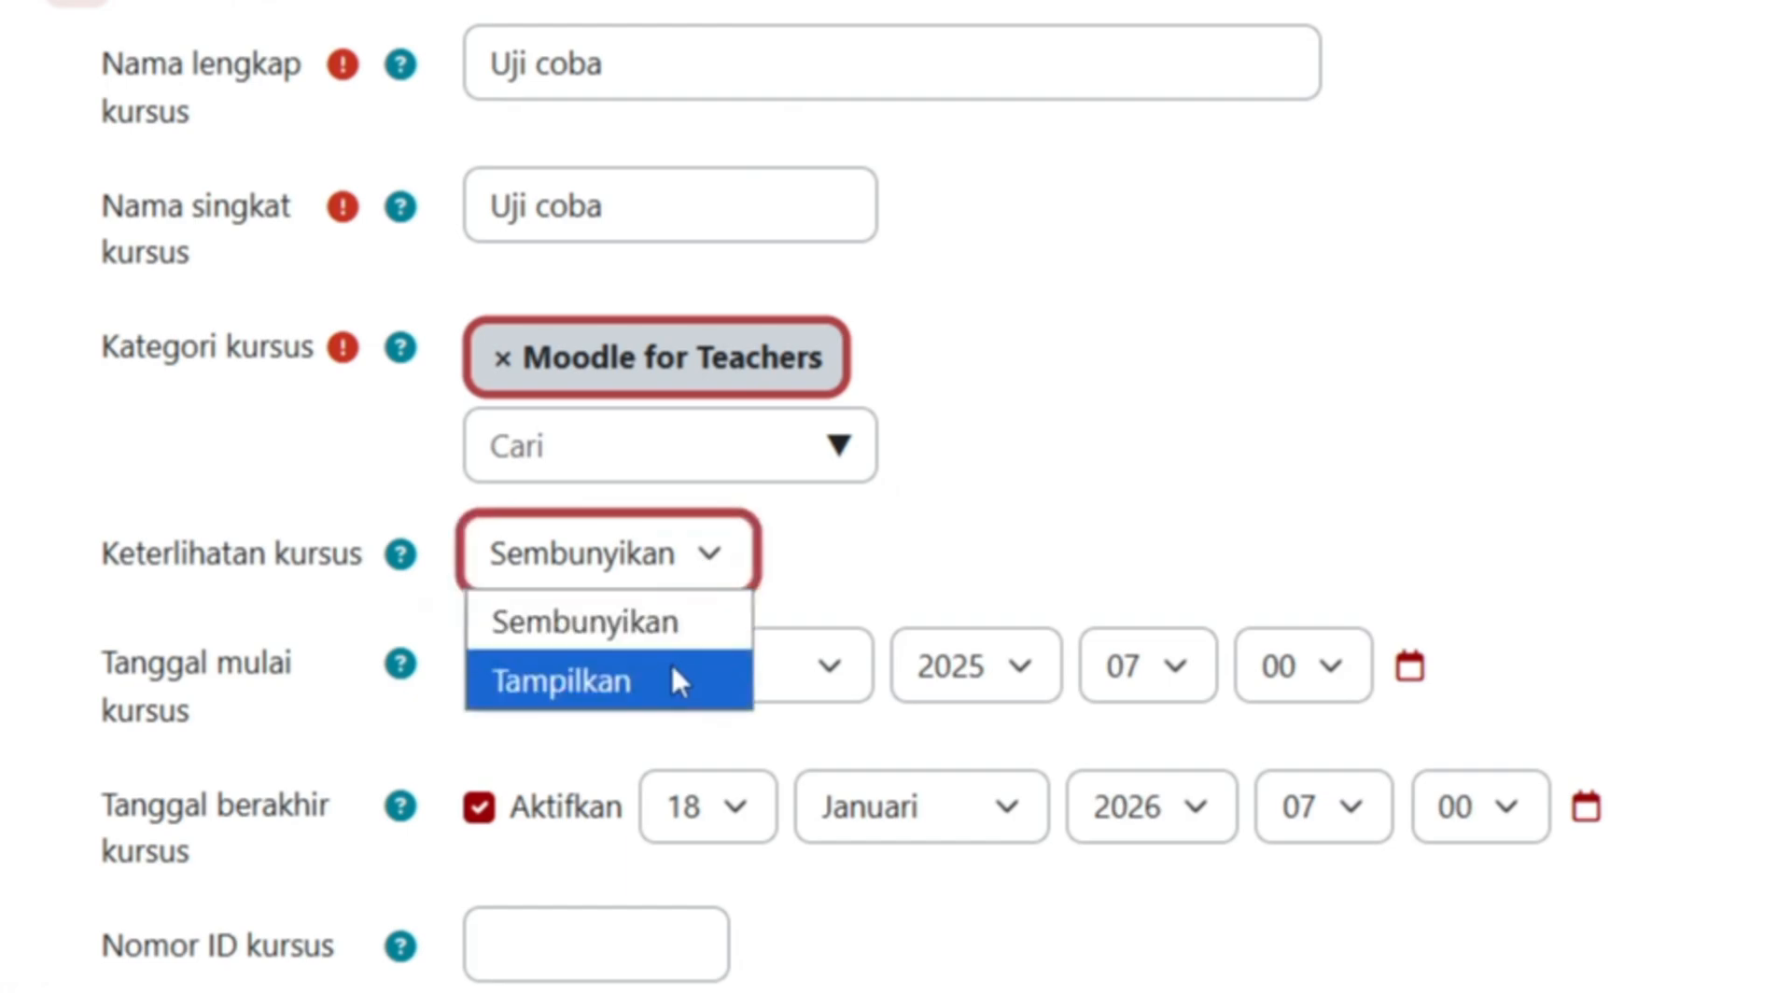
{"action": "left_click", "coordinate": [674, 678]}
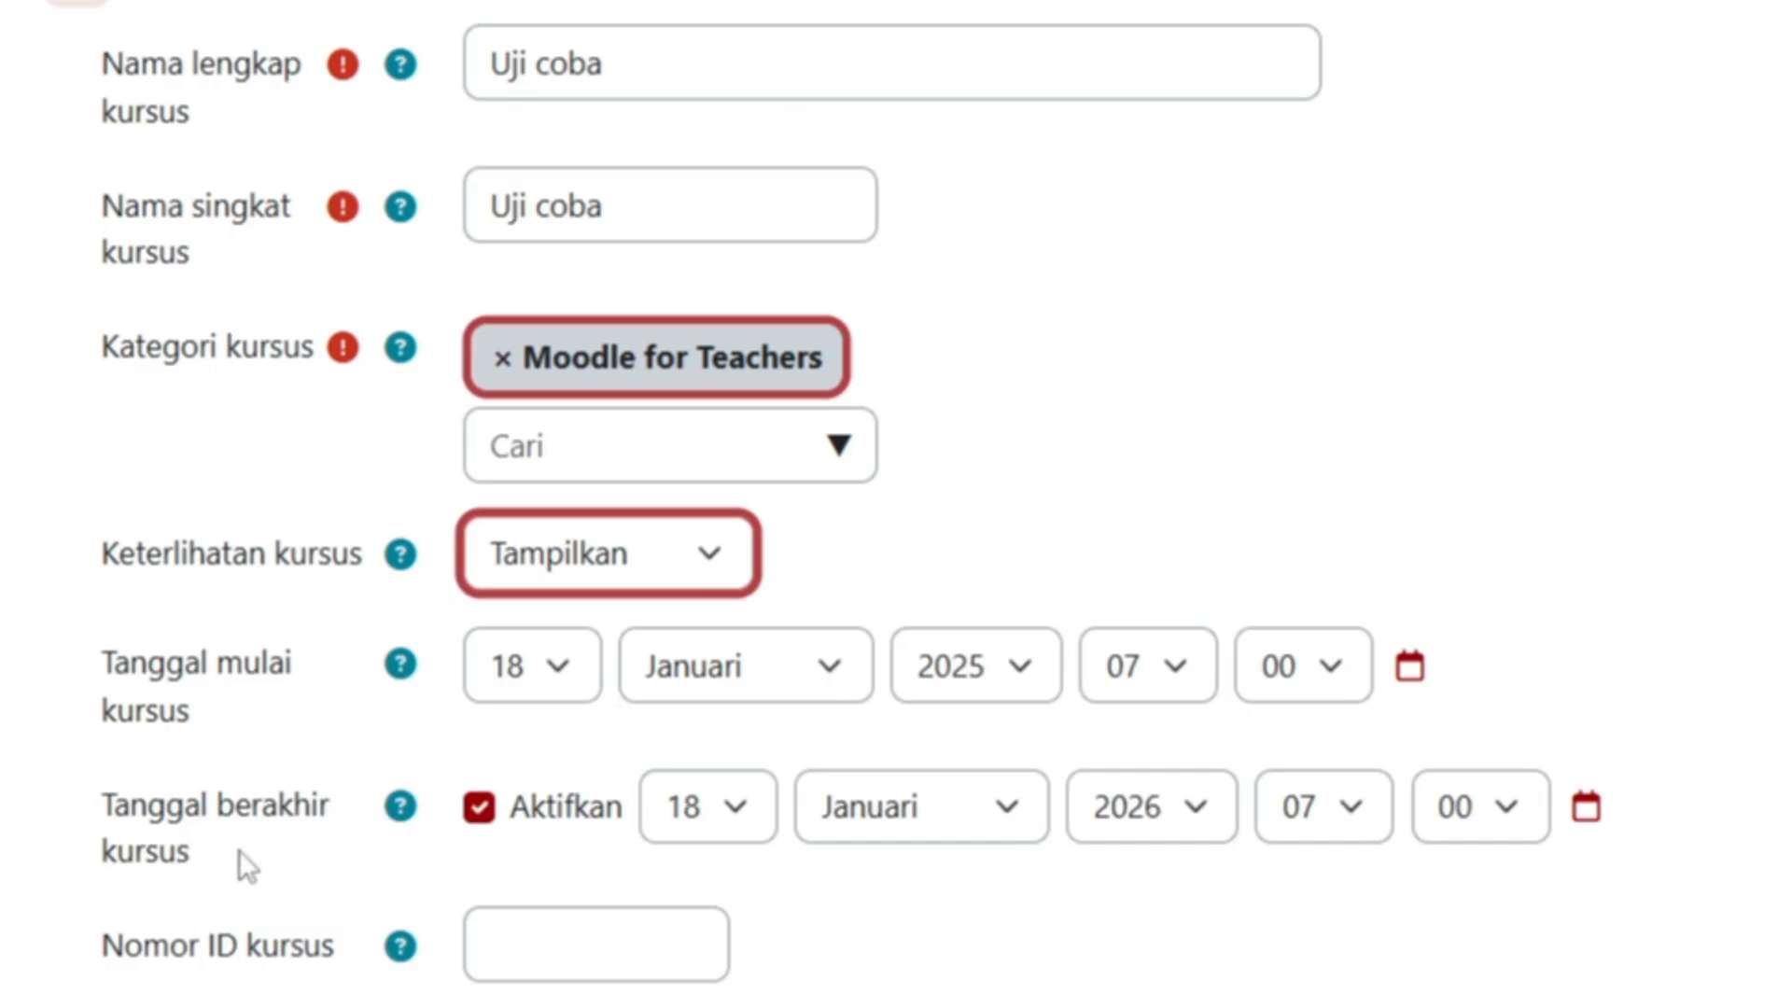
- Start choosing a course image, then cancel the Open dialog and close the file picker empty
{"action": "scroll", "coordinate": [1008, 952], "scroll_direction": "down", "scroll_amount": 5}
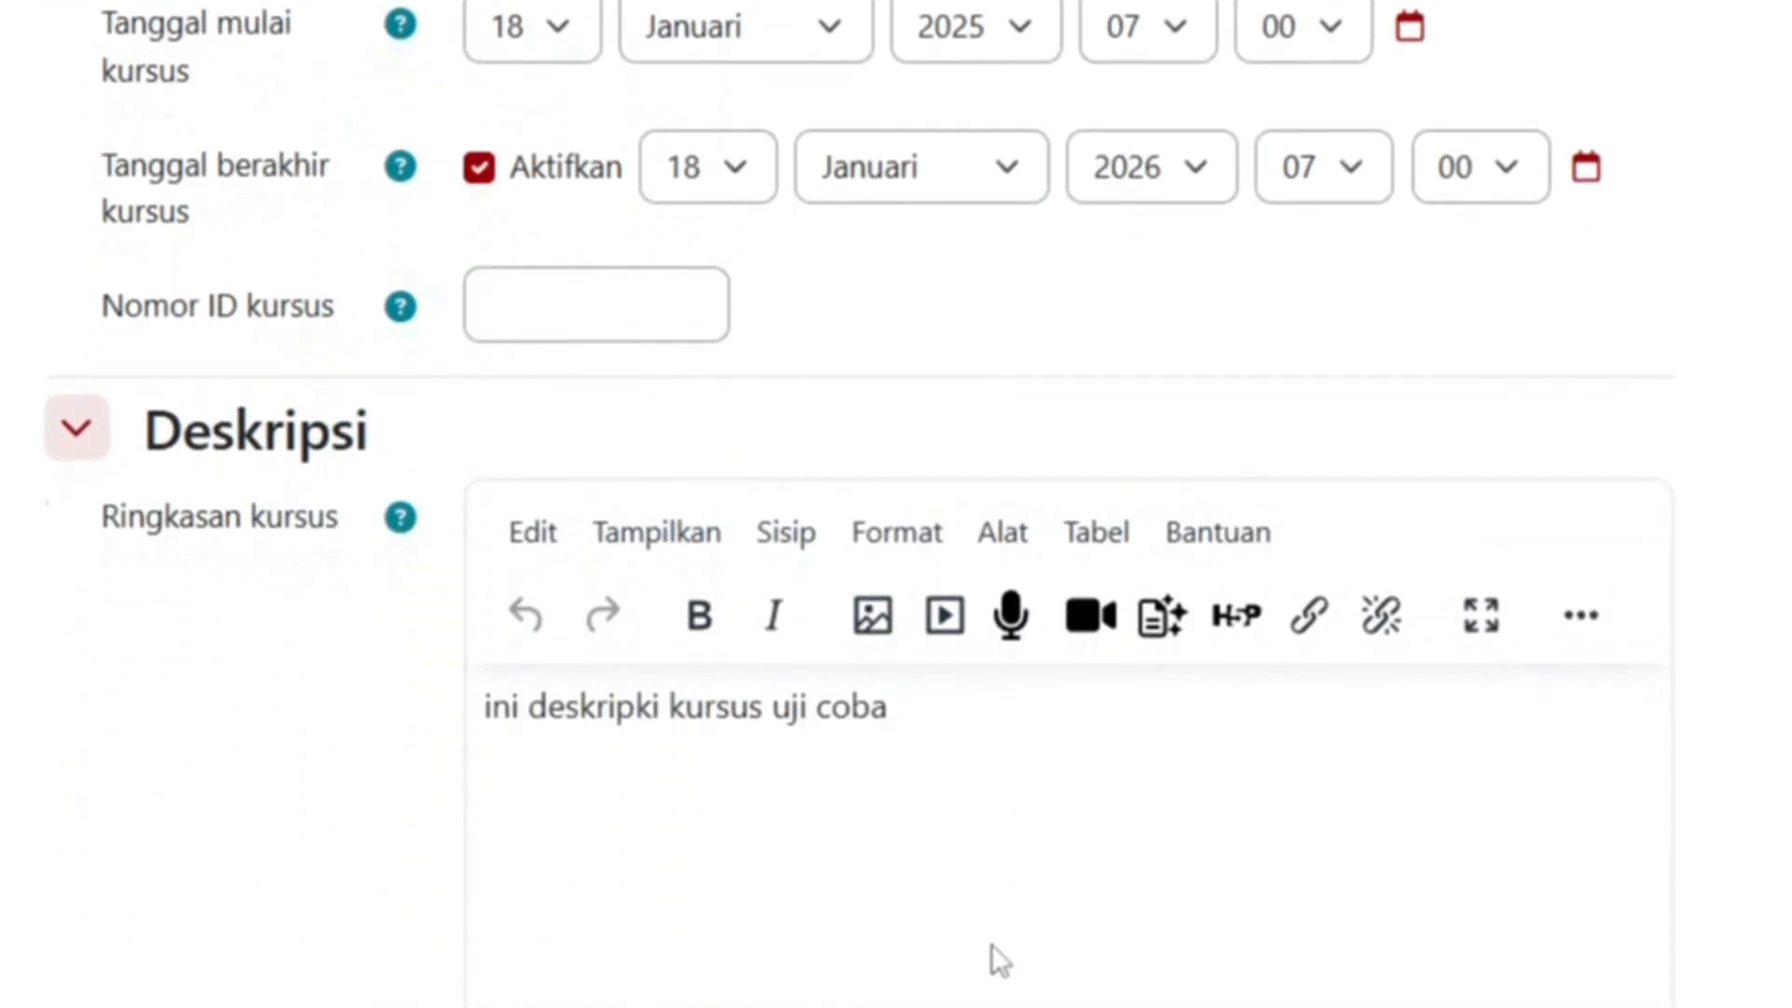
{"action": "left_click", "coordinate": [804, 753]}
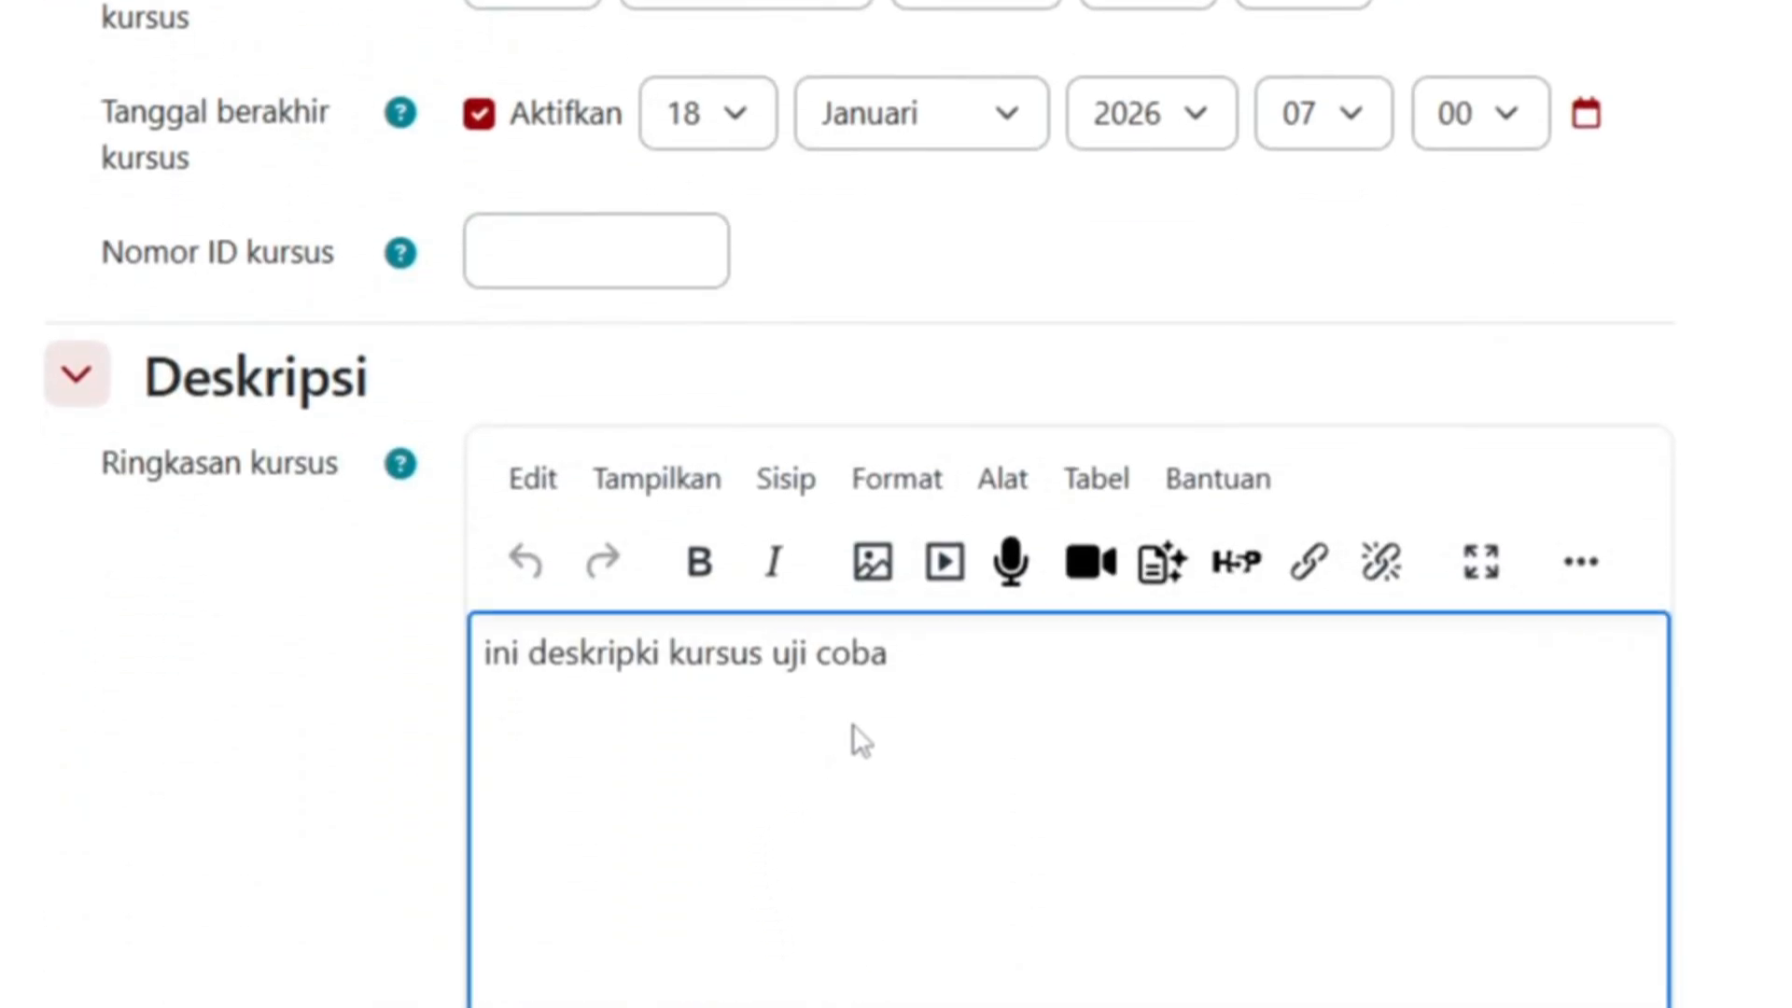
{"action": "scroll", "coordinate": [877, 597], "scroll_direction": "down", "scroll_amount": 2}
{"action": "scroll", "coordinate": [899, 472], "scroll_direction": "down", "scroll_amount": 5}
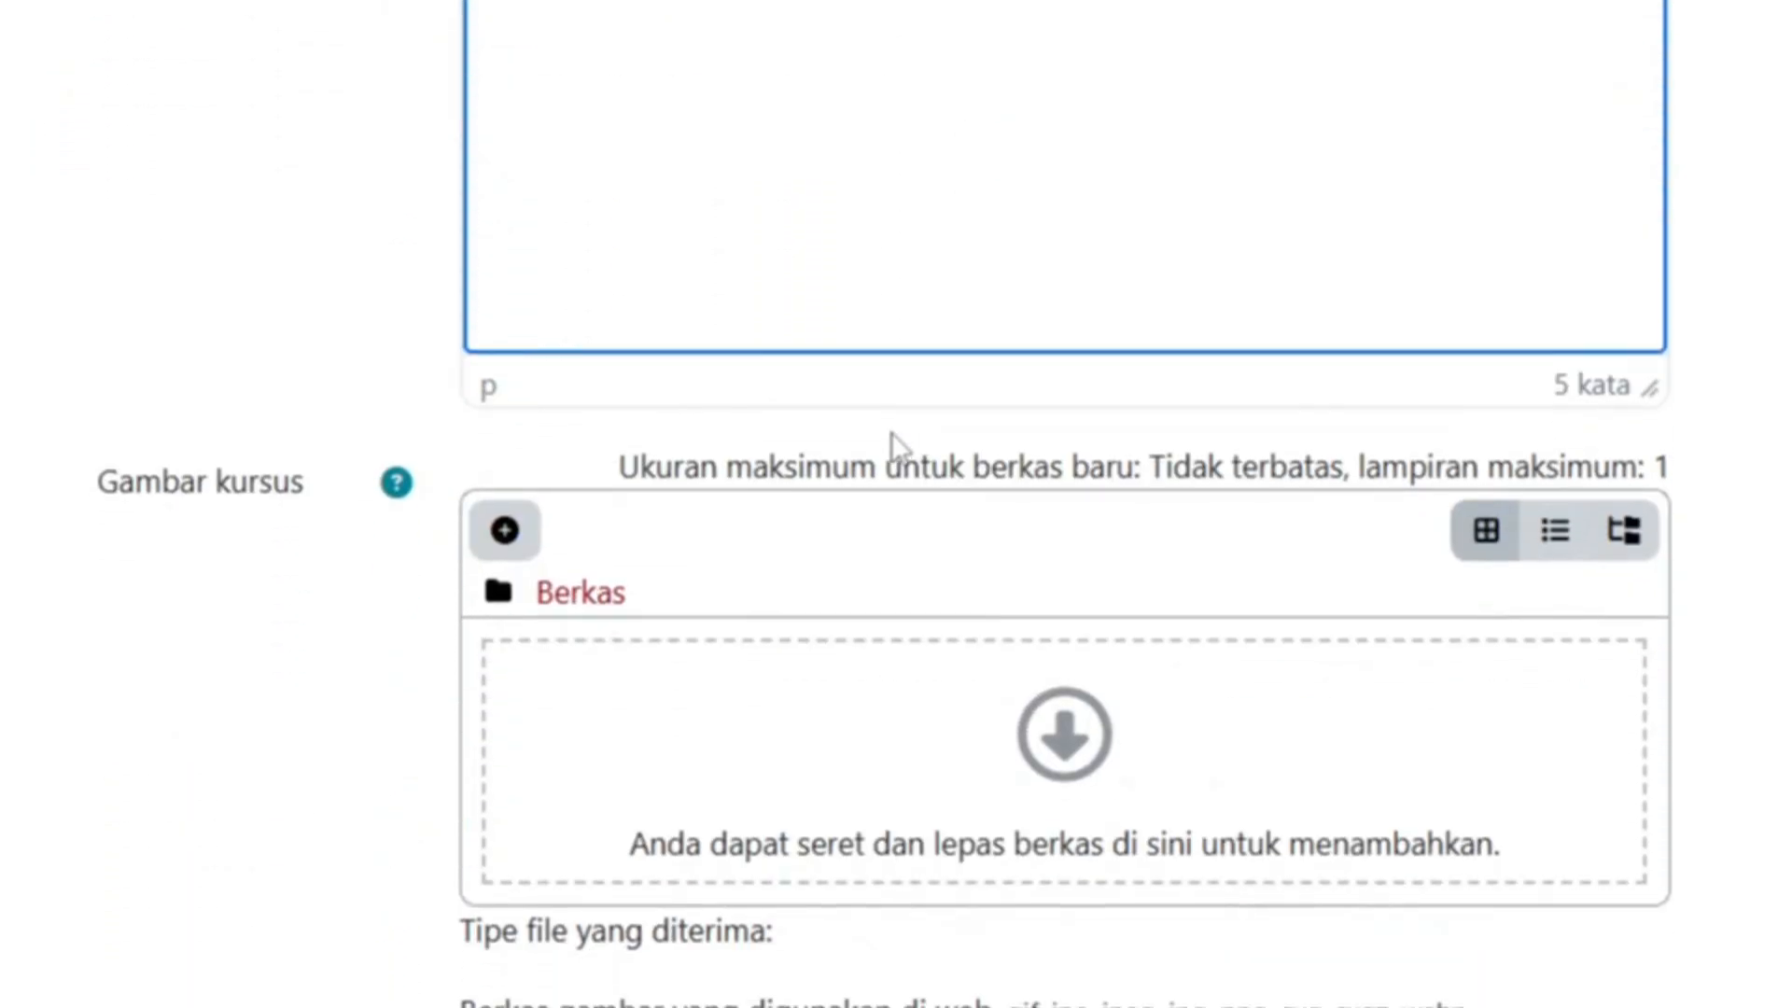
{"action": "left_click", "coordinate": [1078, 752]}
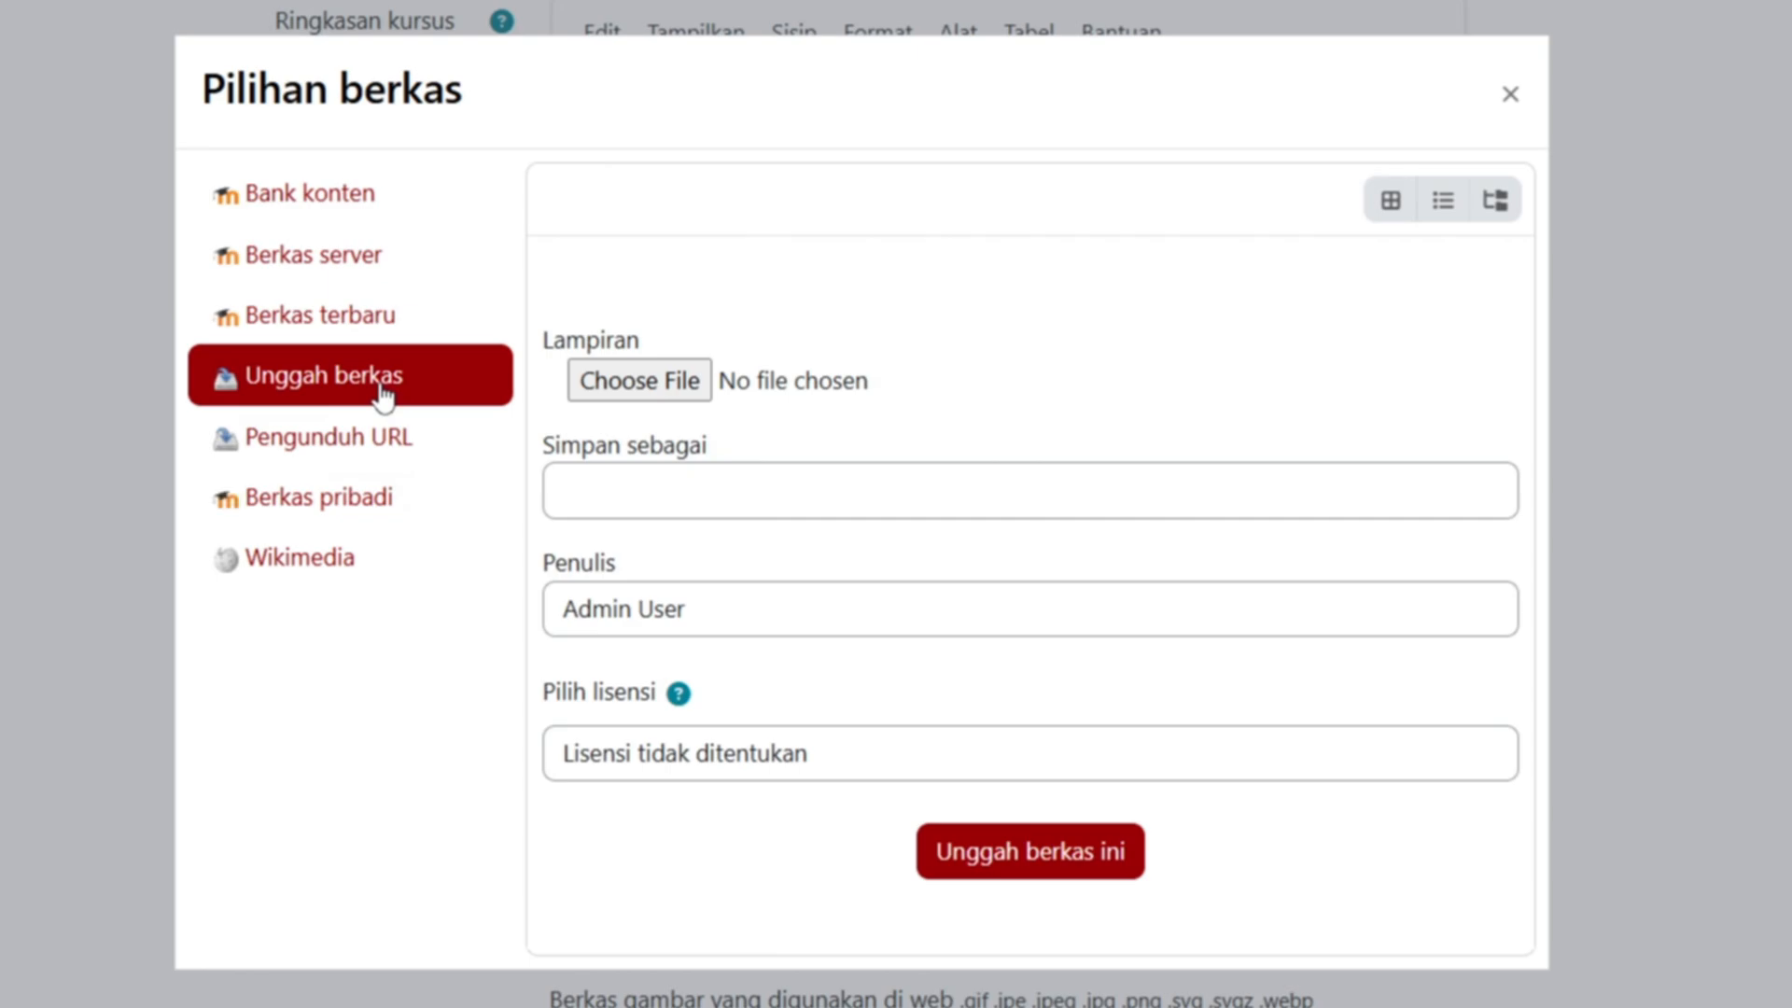
{"action": "left_click", "coordinate": [650, 385]}
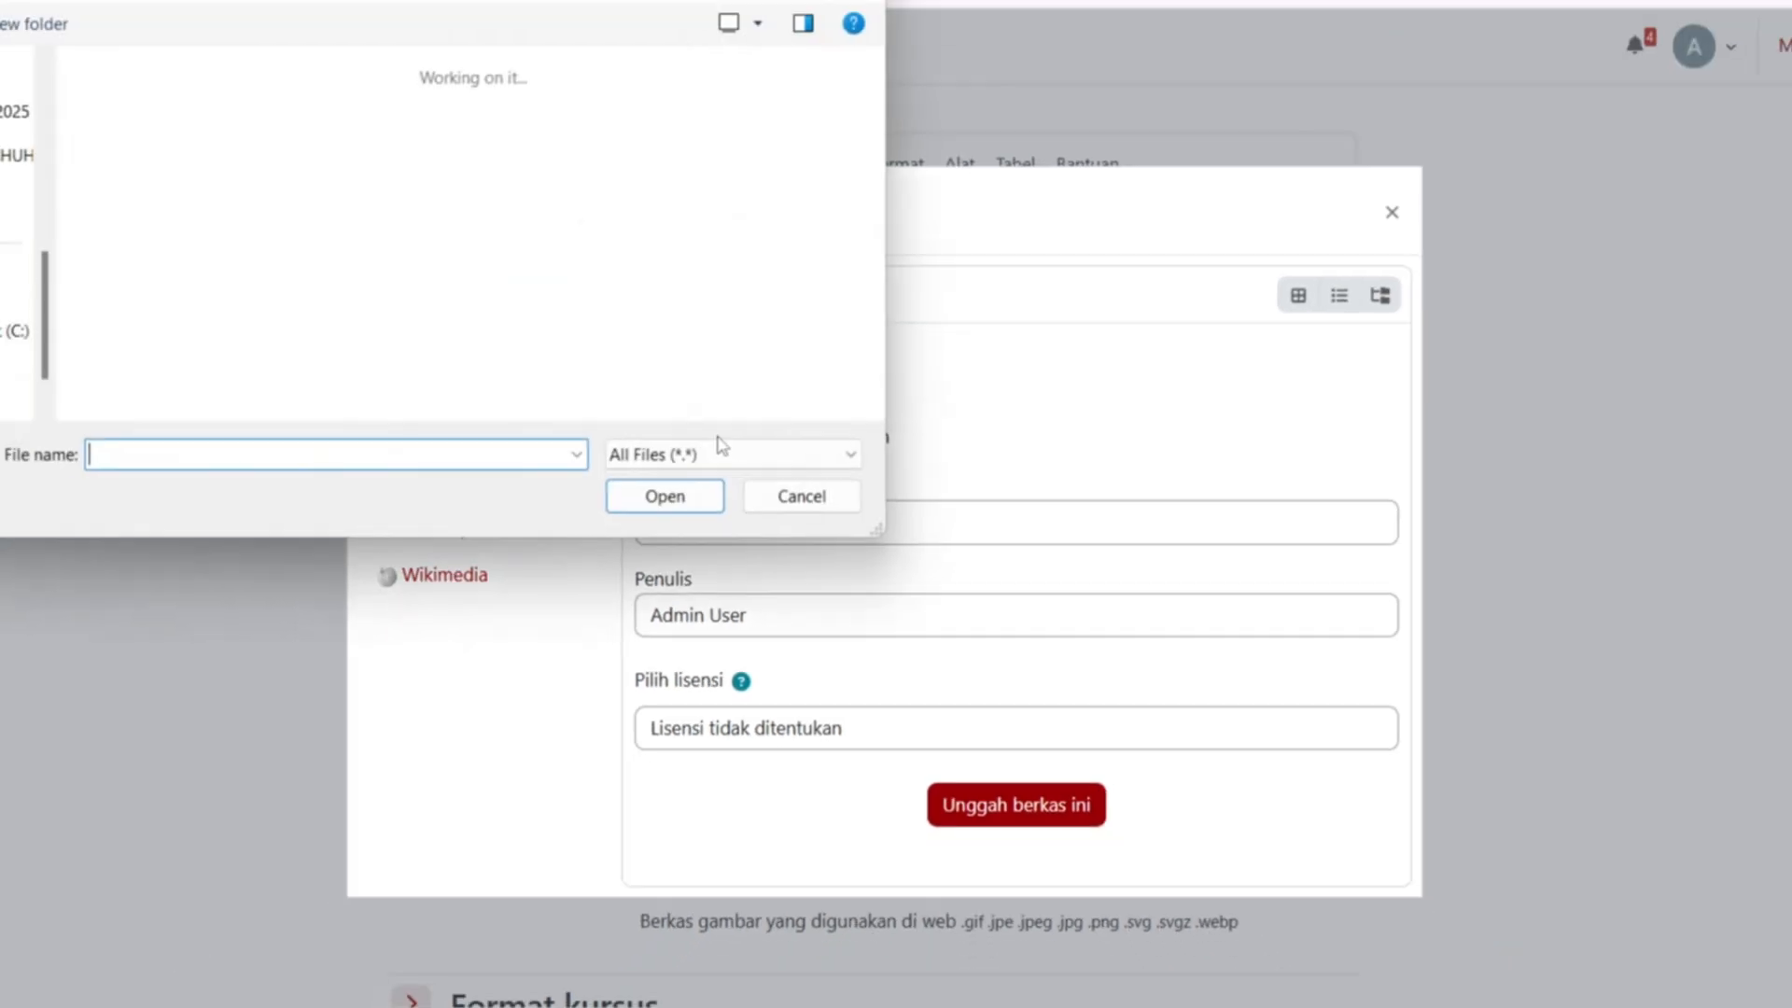
{"action": "scroll", "coordinate": [567, 280], "scroll_direction": "down", "scroll_amount": 8}
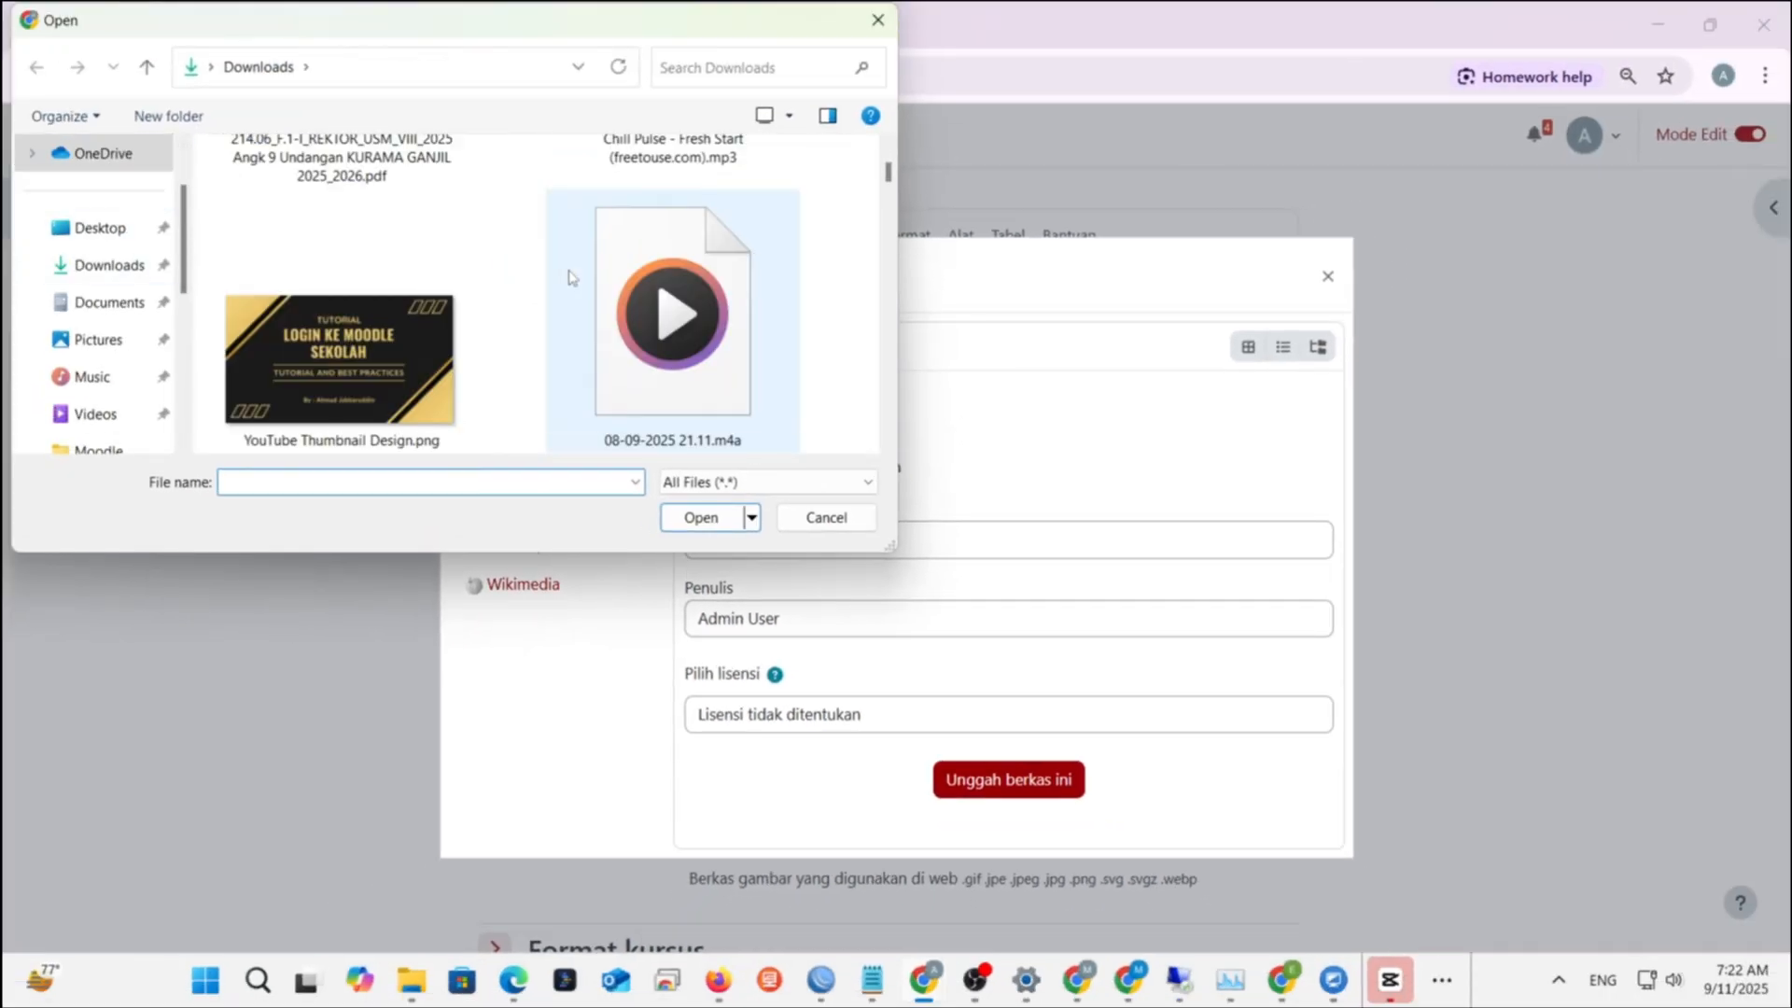
{"action": "left_click", "coordinate": [826, 517]}
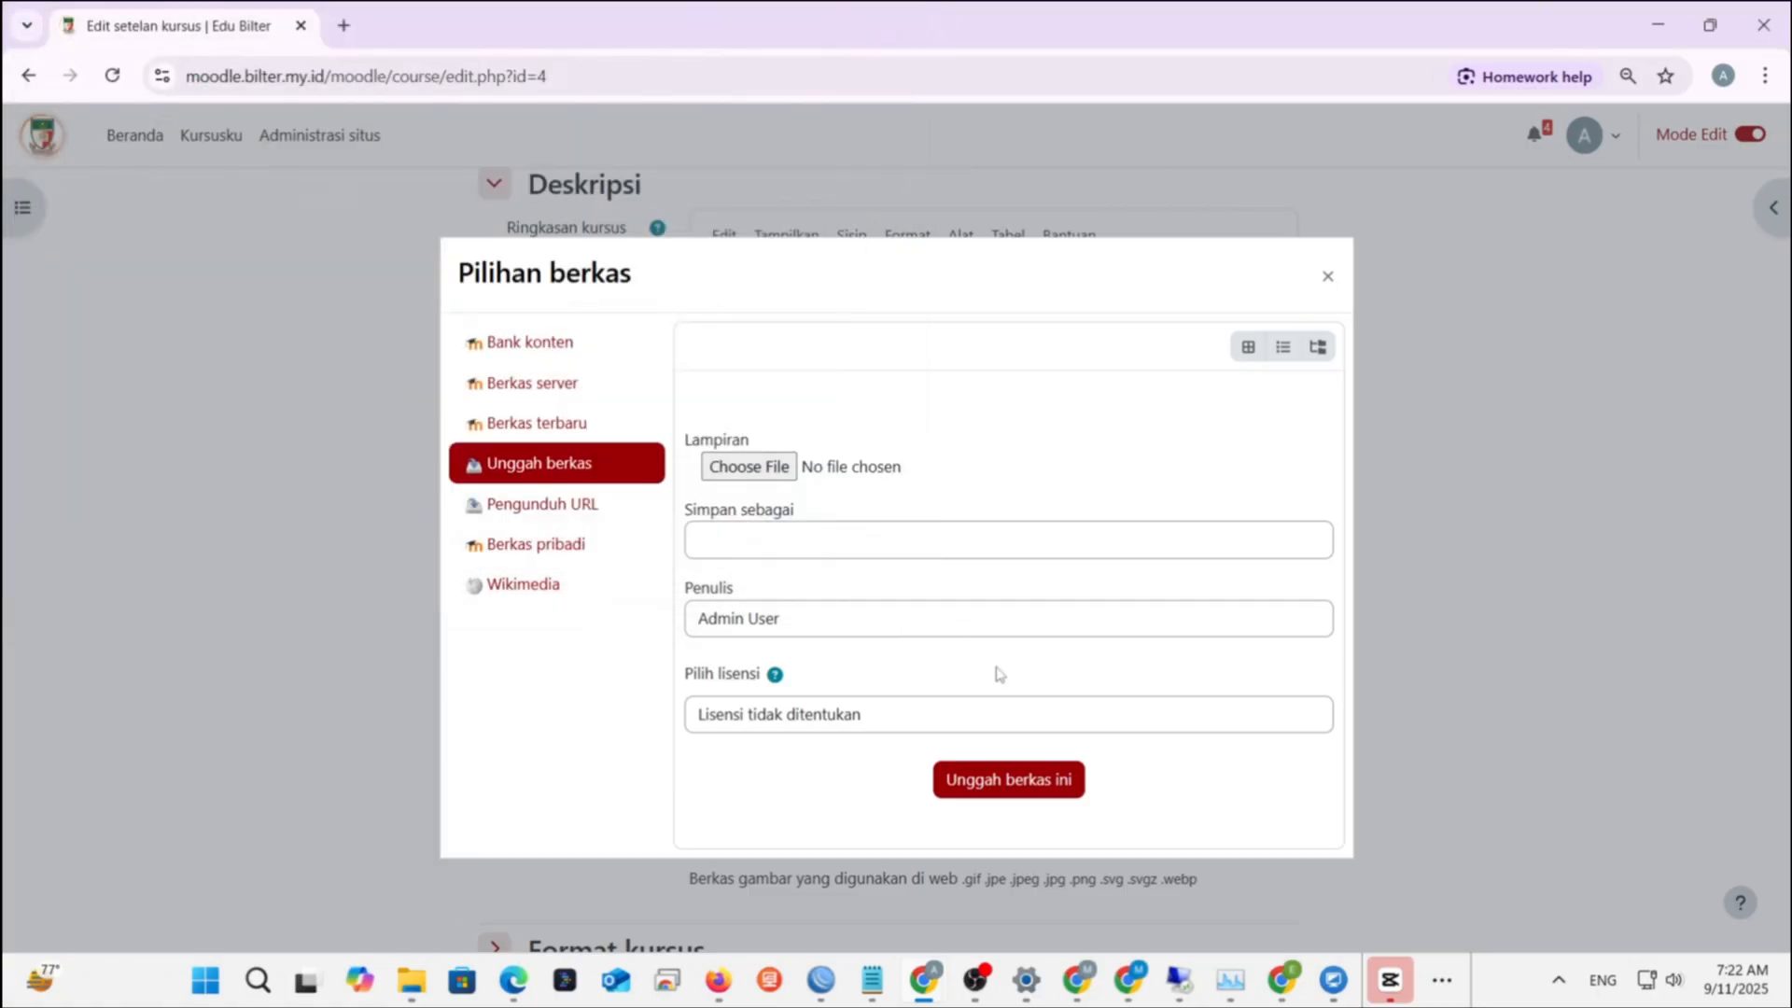
{"action": "left_click", "coordinate": [1335, 289]}
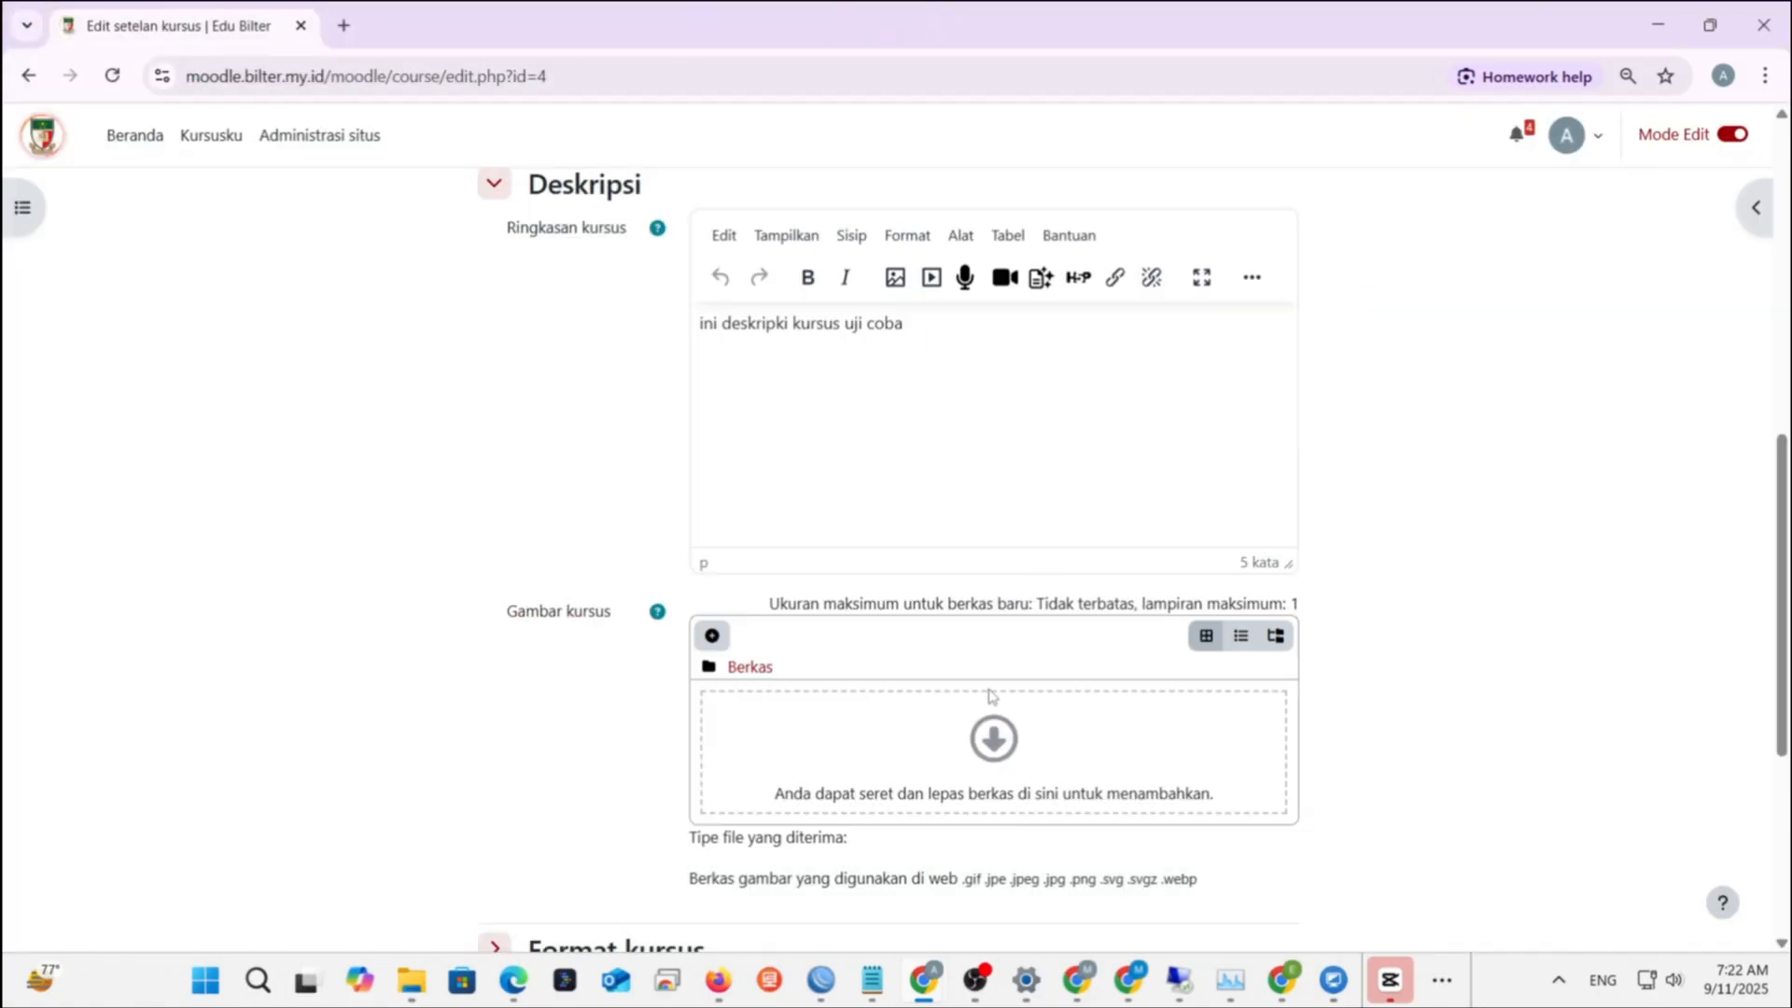
{"action": "scroll", "coordinate": [992, 693], "scroll_direction": "down", "scroll_amount": 5}
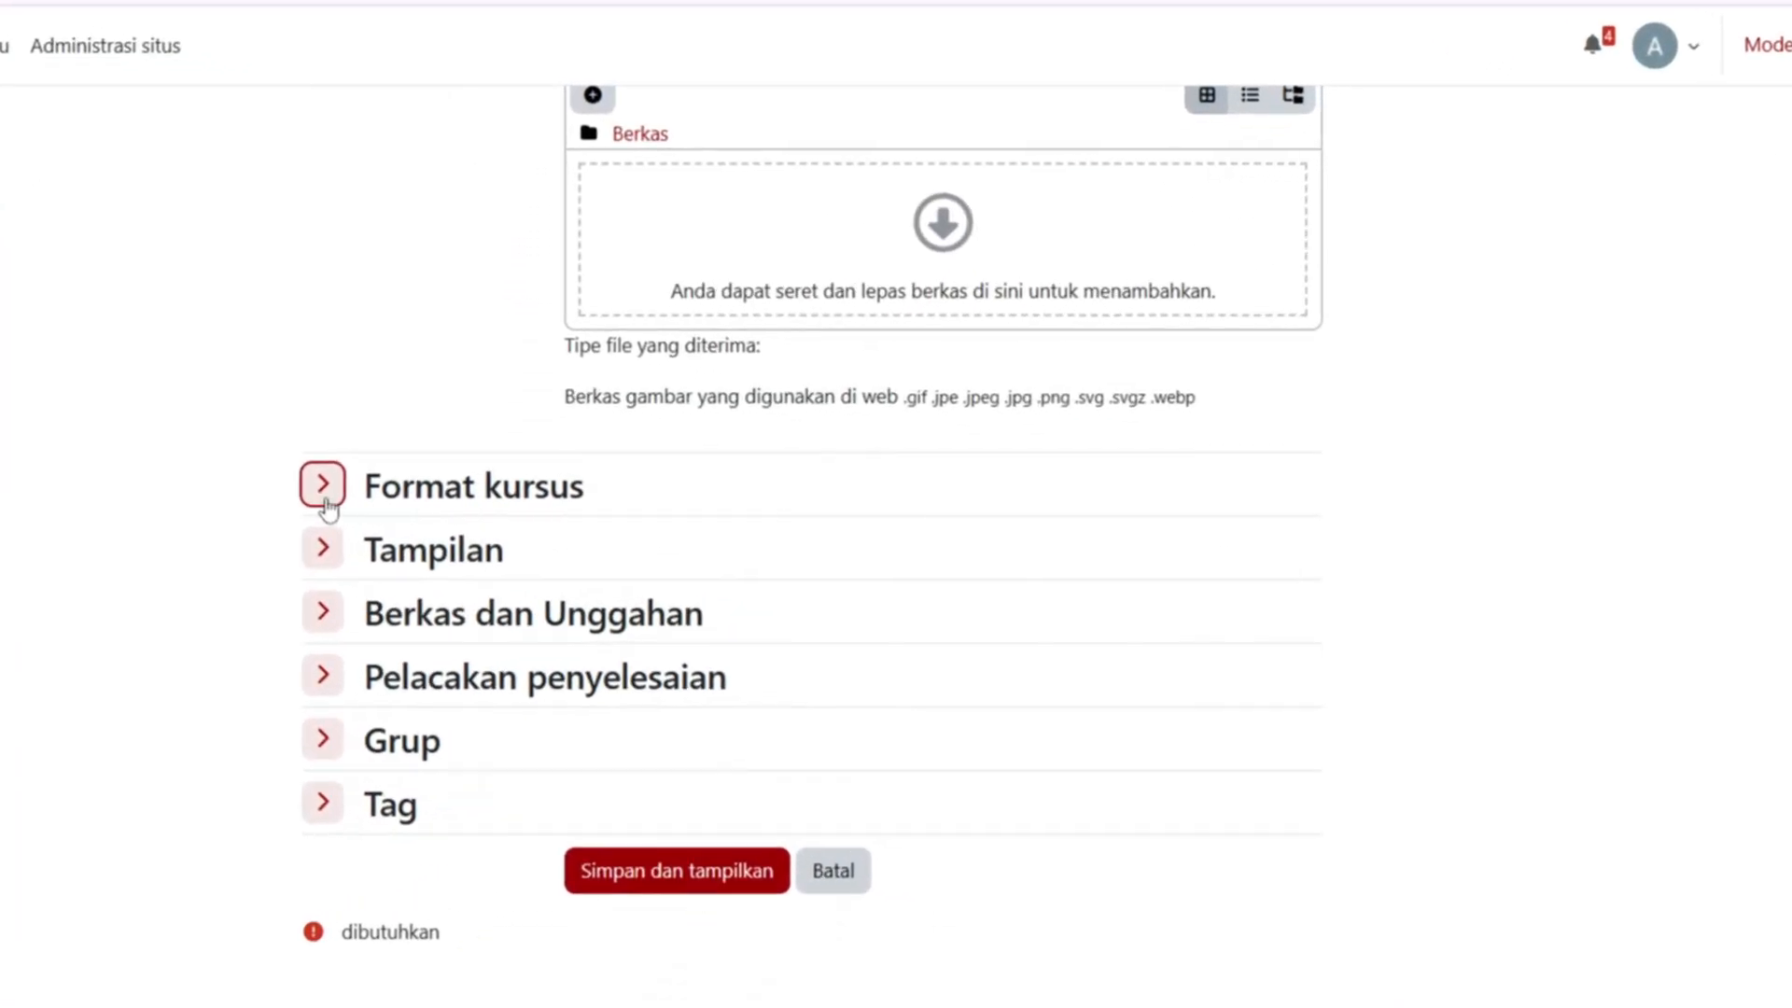
- Under Tampilan, set Paksakan bahasa to العربية (ar) and save with Simpan dan tampilkan
{"action": "left_click", "coordinate": [116, 480]}
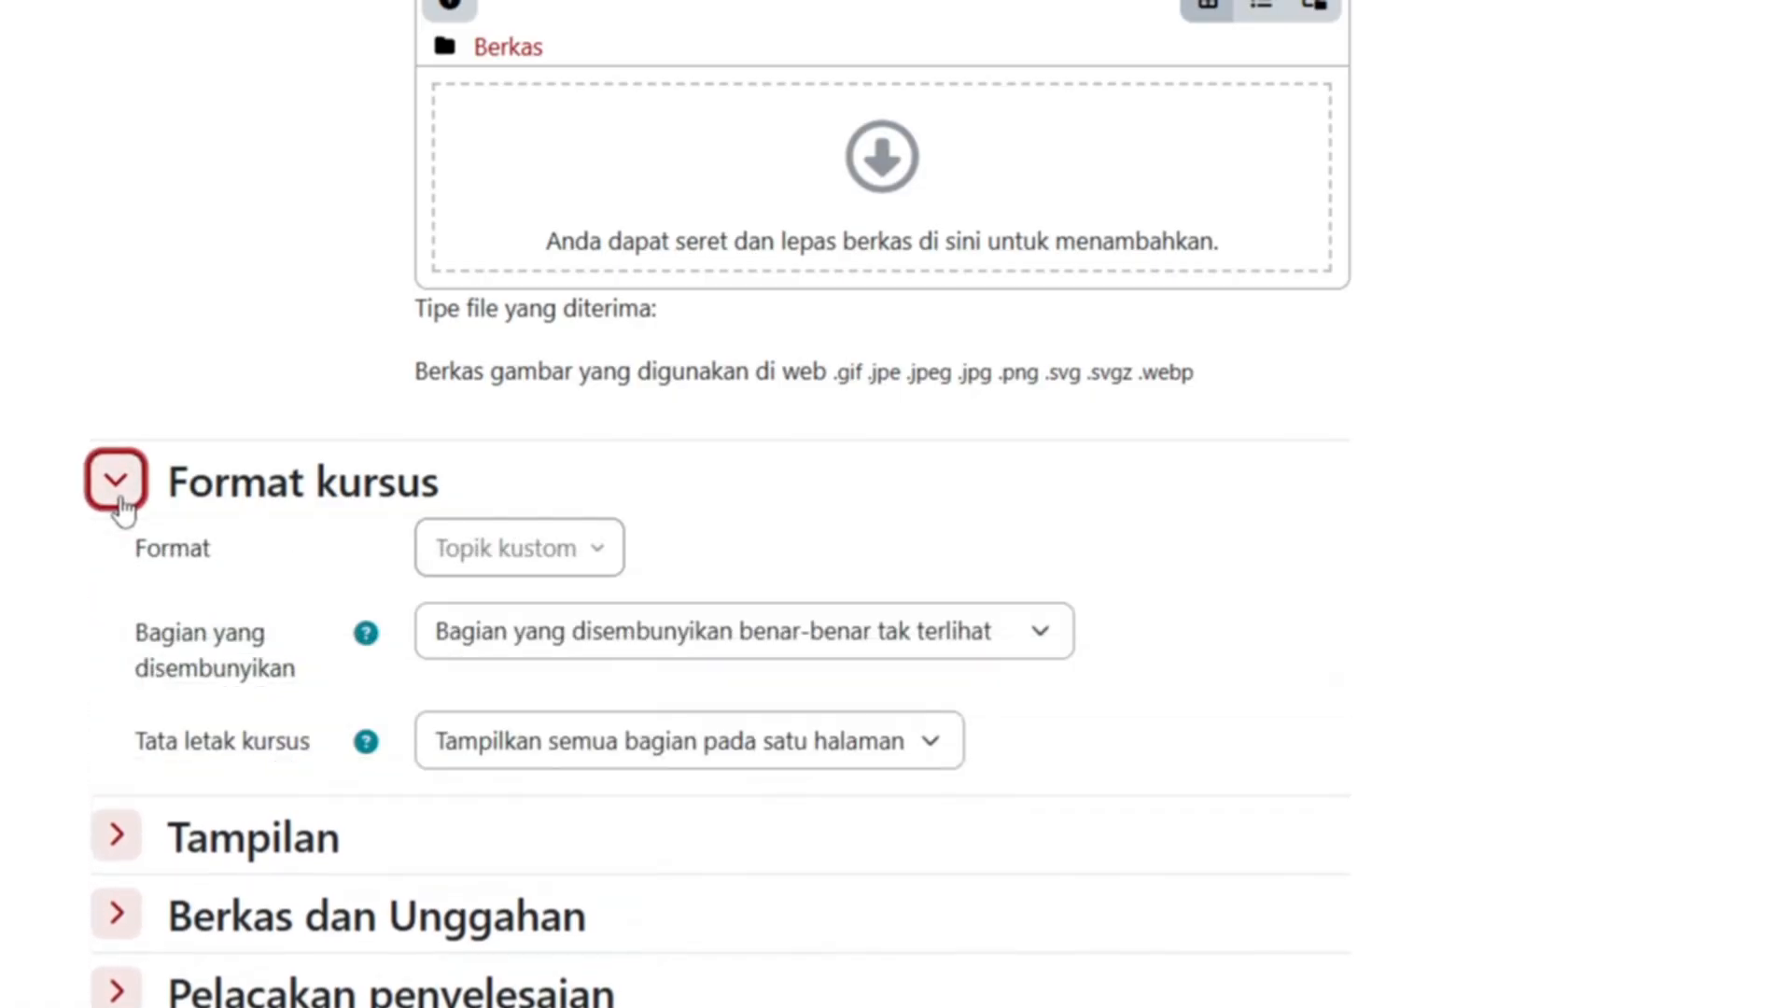
{"action": "left_click", "coordinate": [118, 504]}
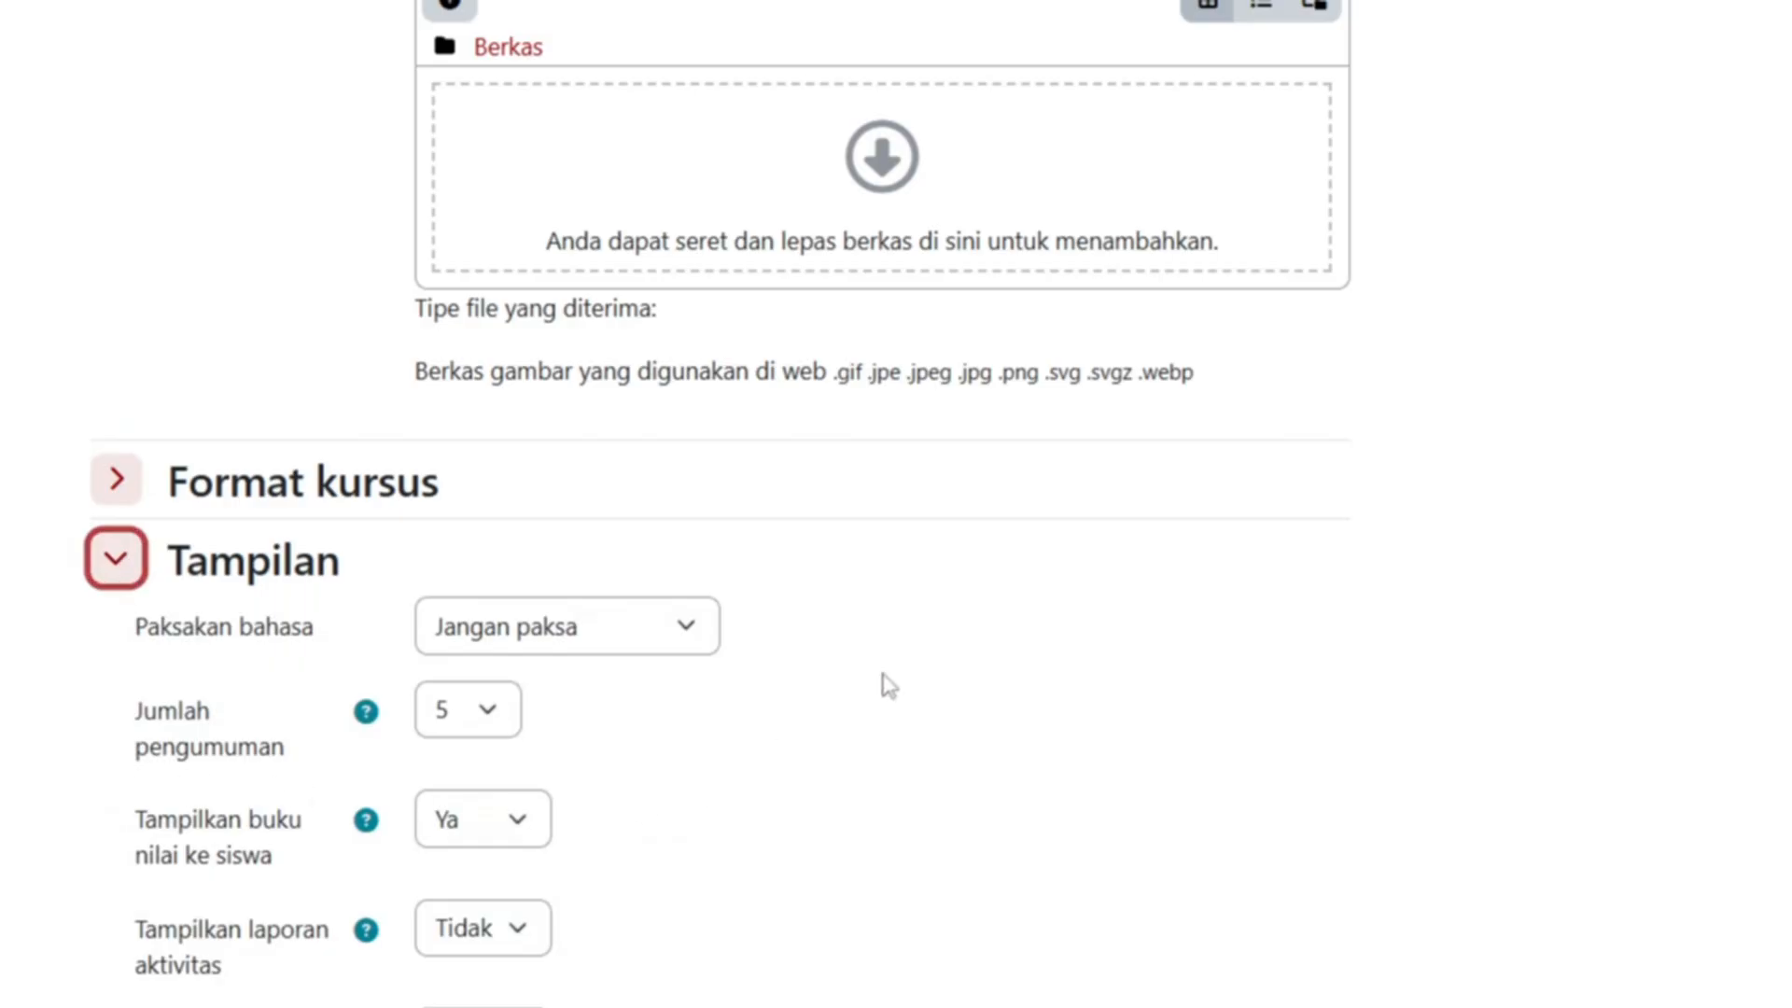
{"action": "scroll", "coordinate": [884, 679], "scroll_direction": "down", "scroll_amount": 2}
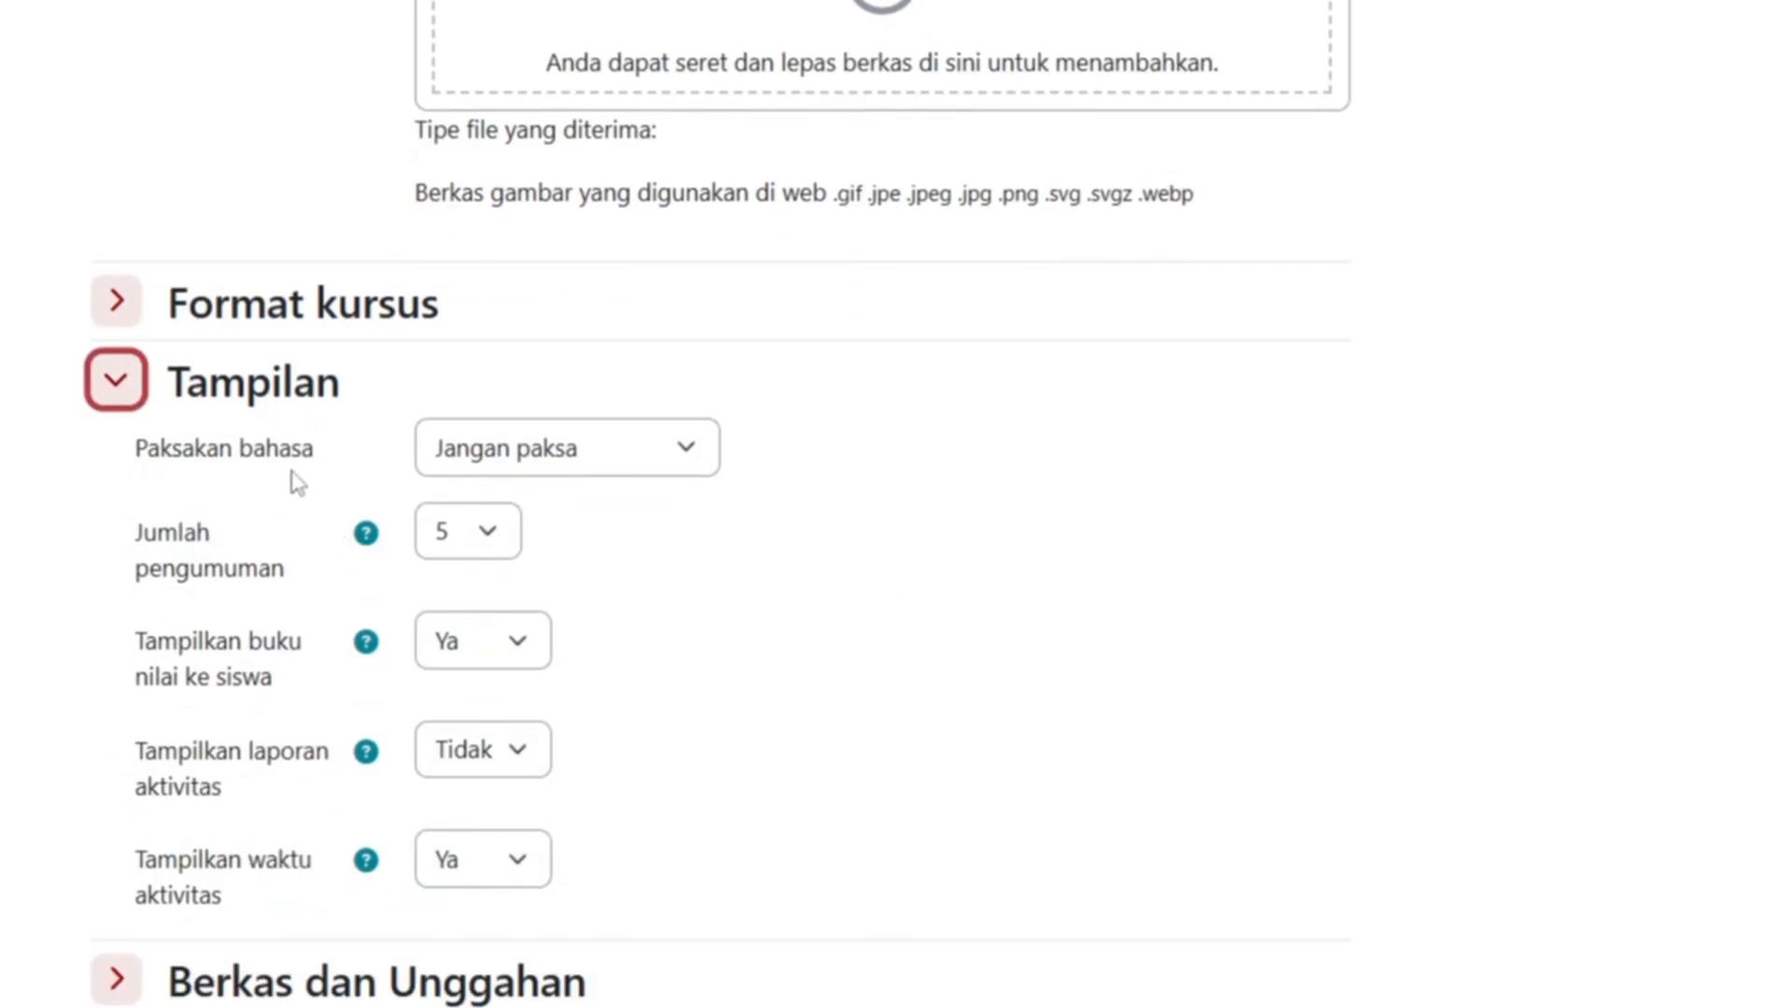
{"action": "left_click", "coordinate": [686, 455]}
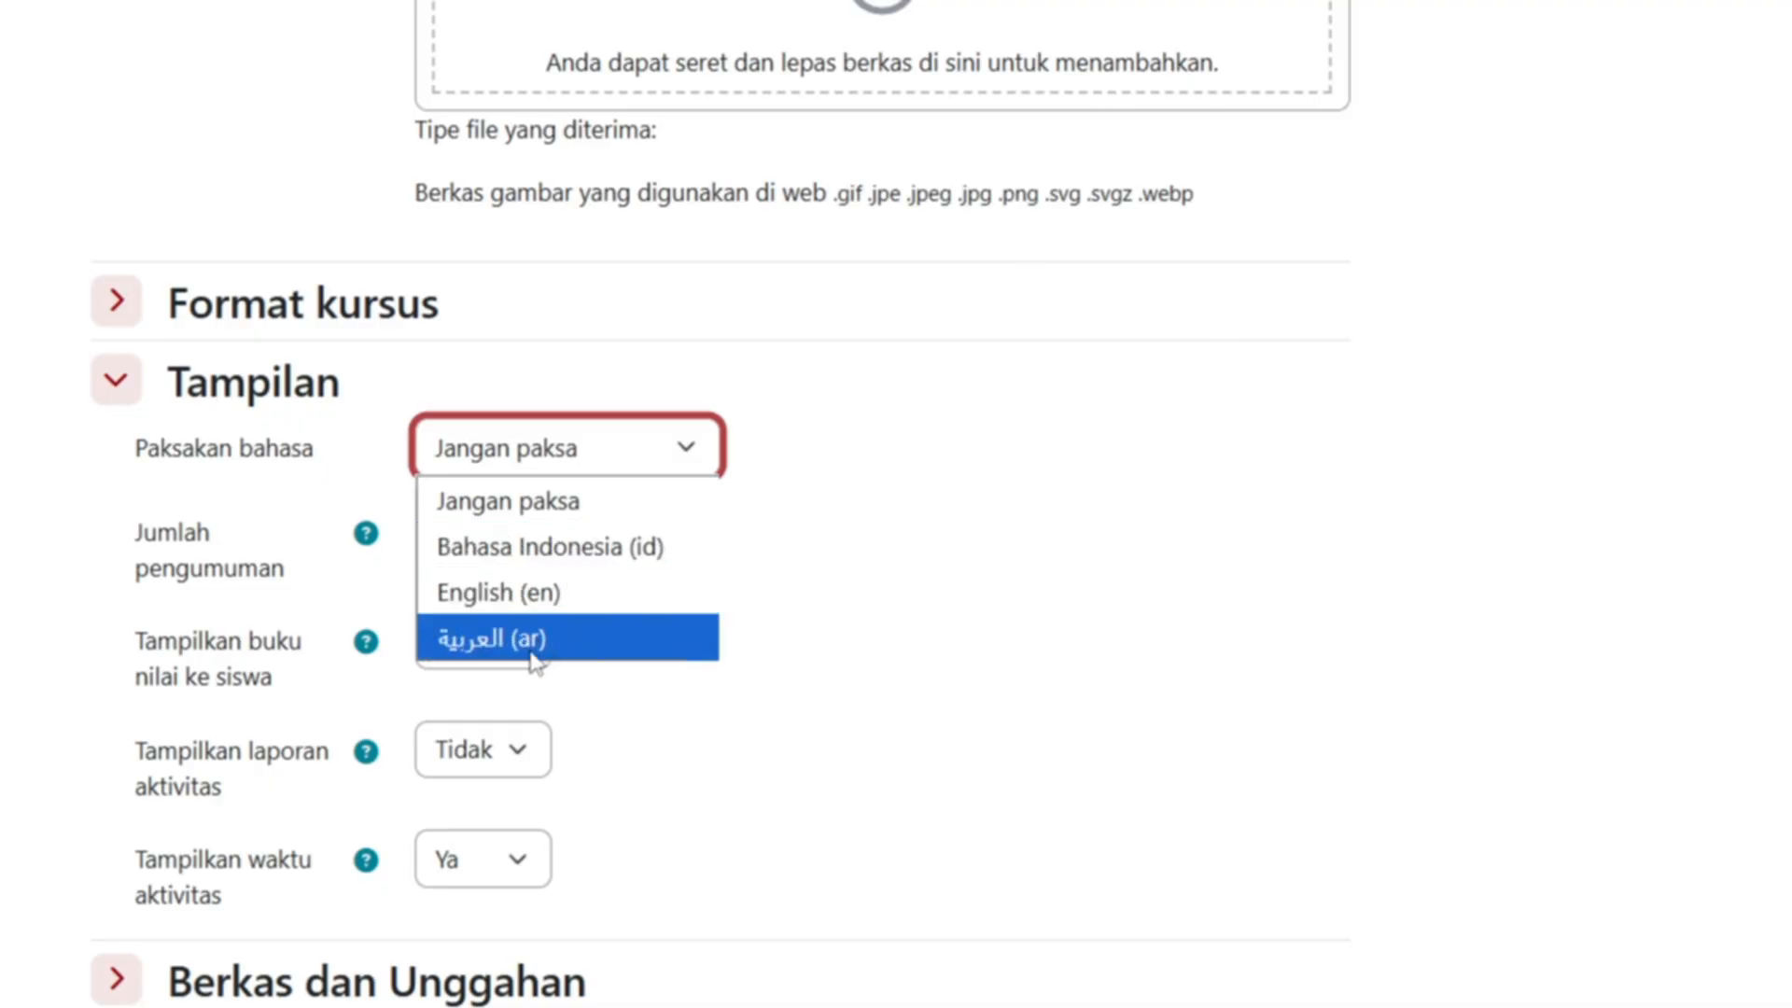
{"action": "left_click", "coordinate": [616, 644]}
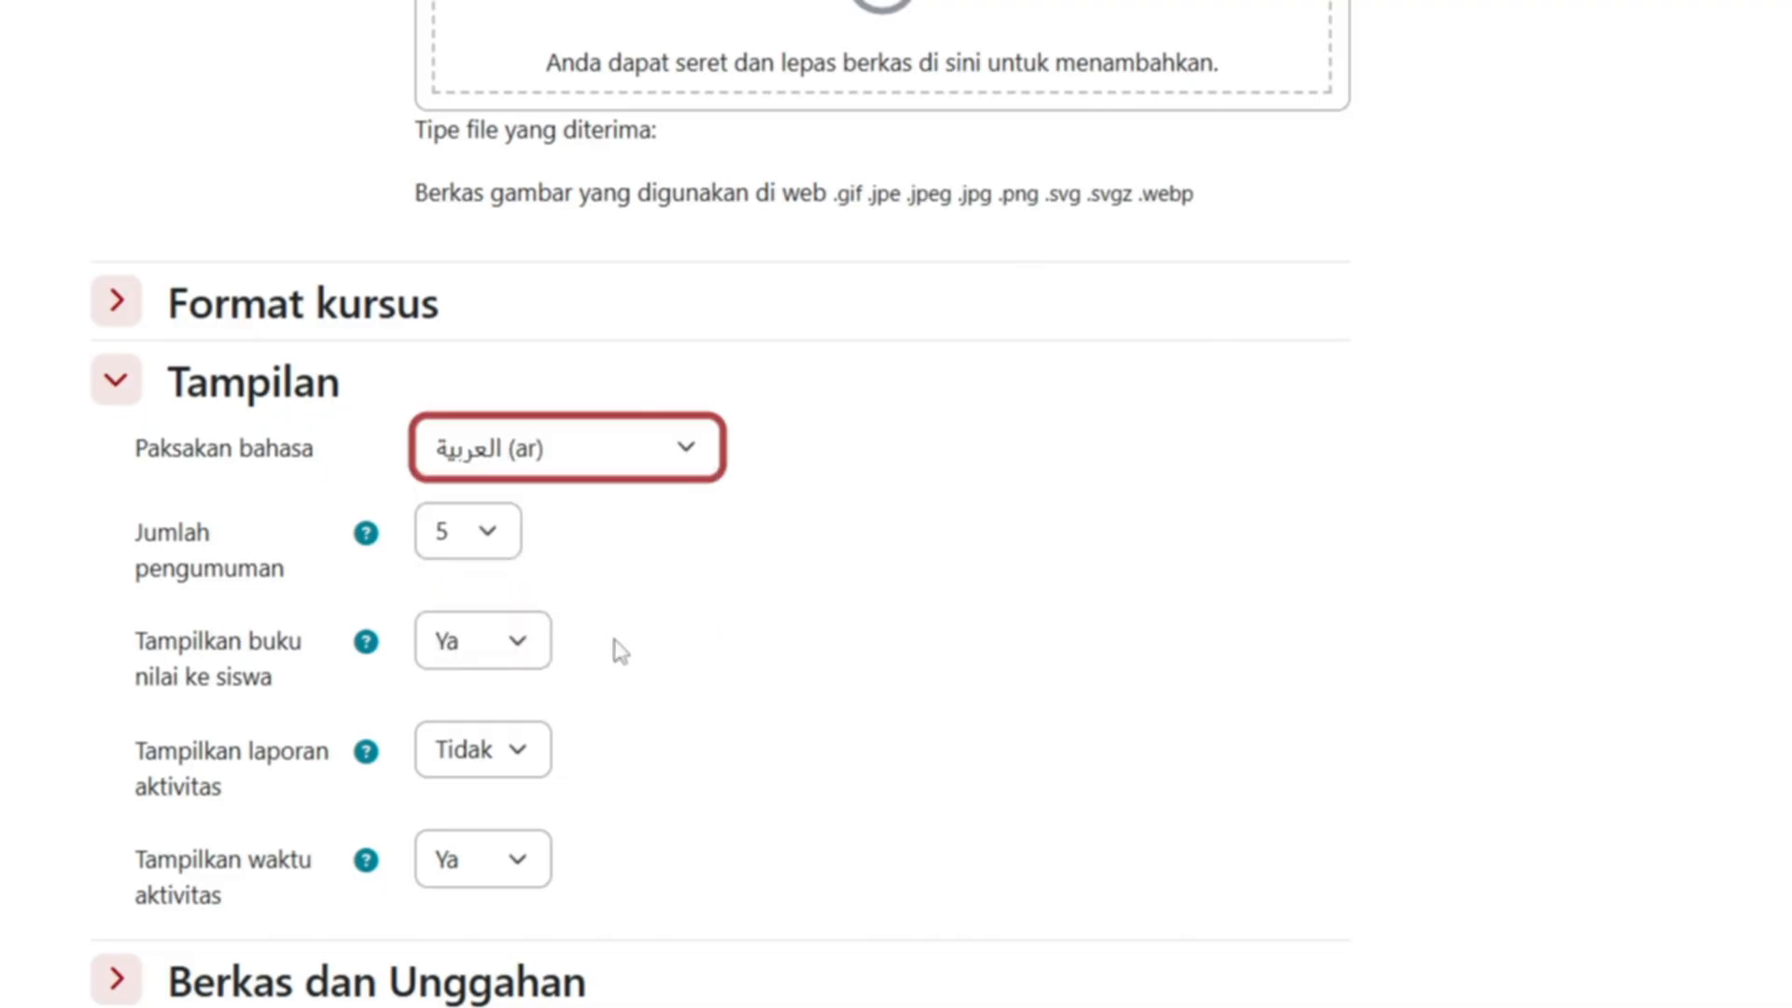
{"action": "scroll", "coordinate": [621, 831], "scroll_direction": "down", "scroll_amount": 3}
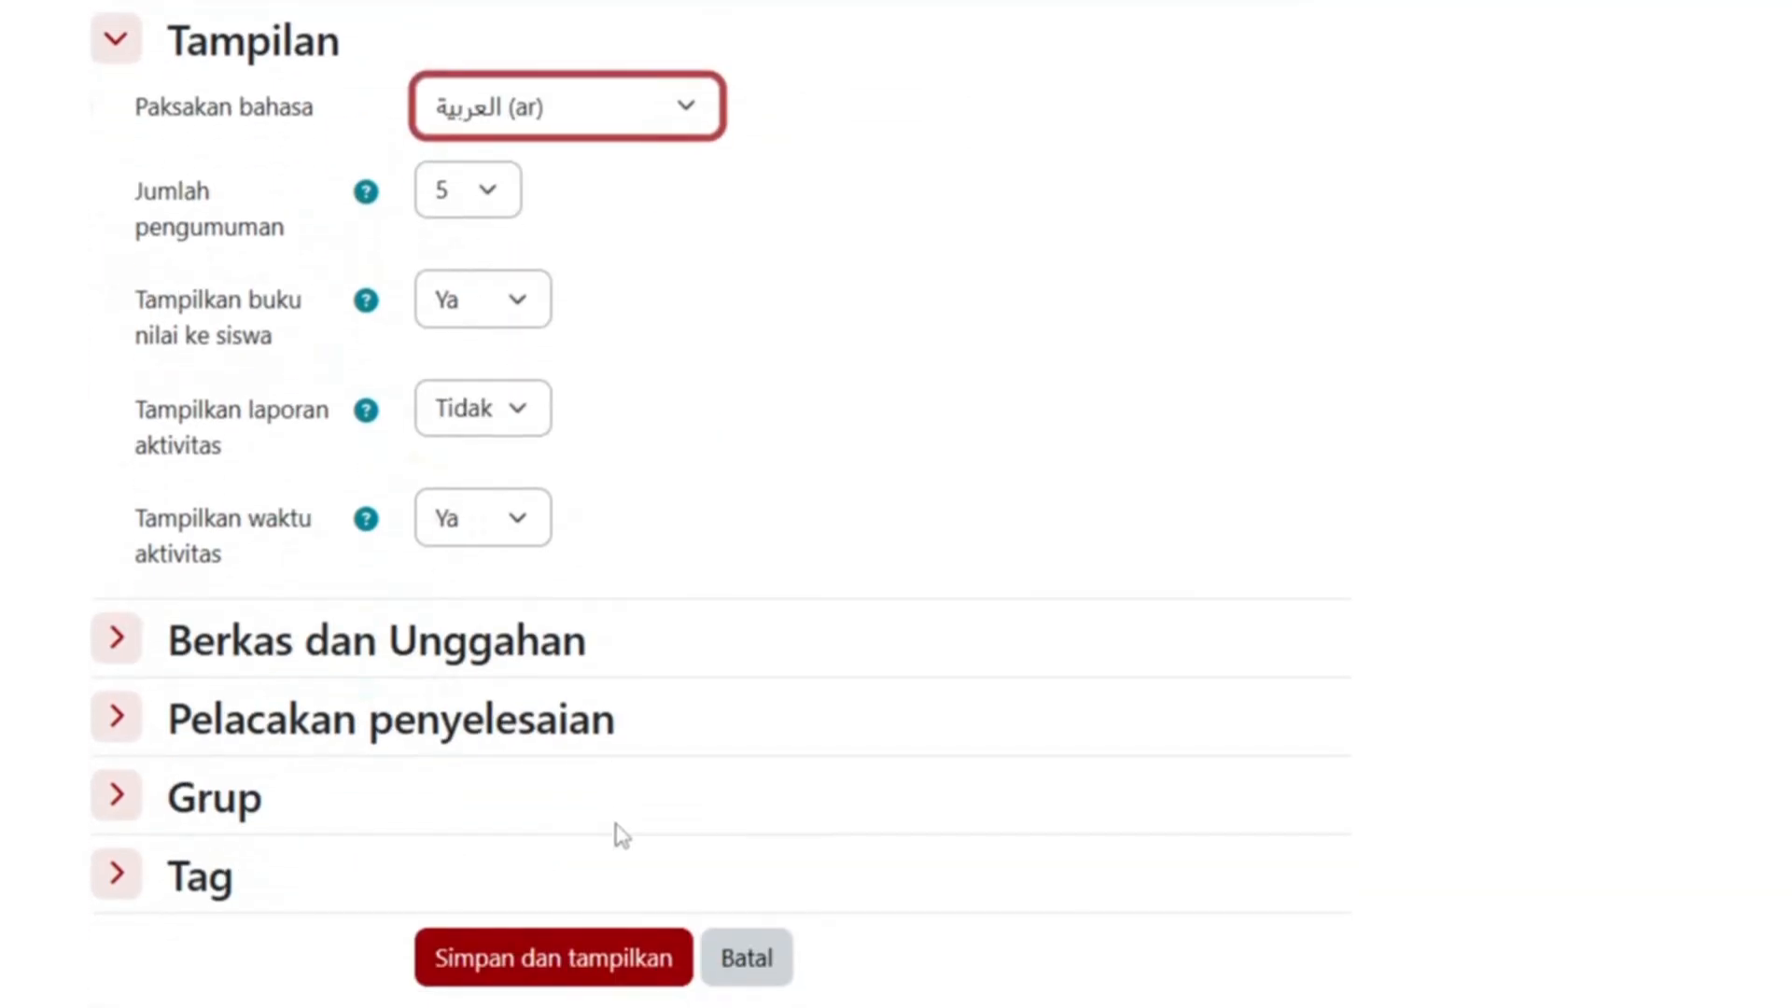
{"action": "left_click", "coordinate": [549, 952]}
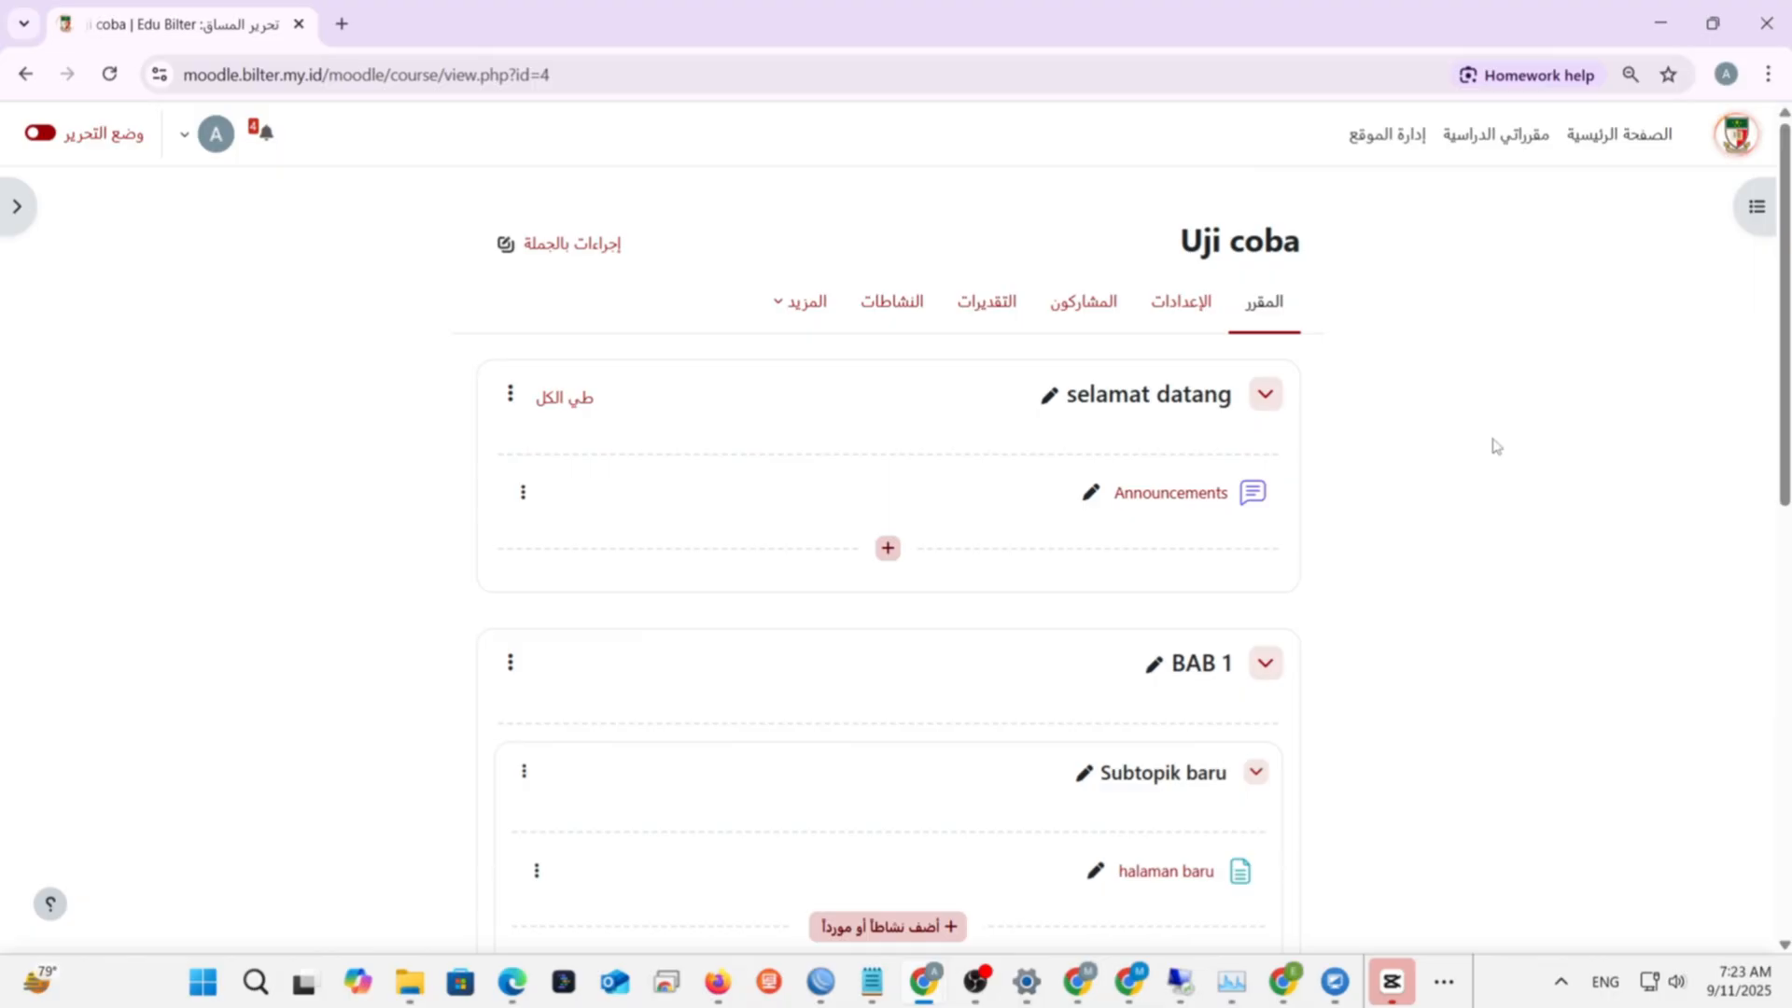
- Review the Arabic course page from top to bottom, then open the avatar account menu
{"action": "scroll", "coordinate": [1493, 444], "scroll_direction": "down", "scroll_amount": 6}
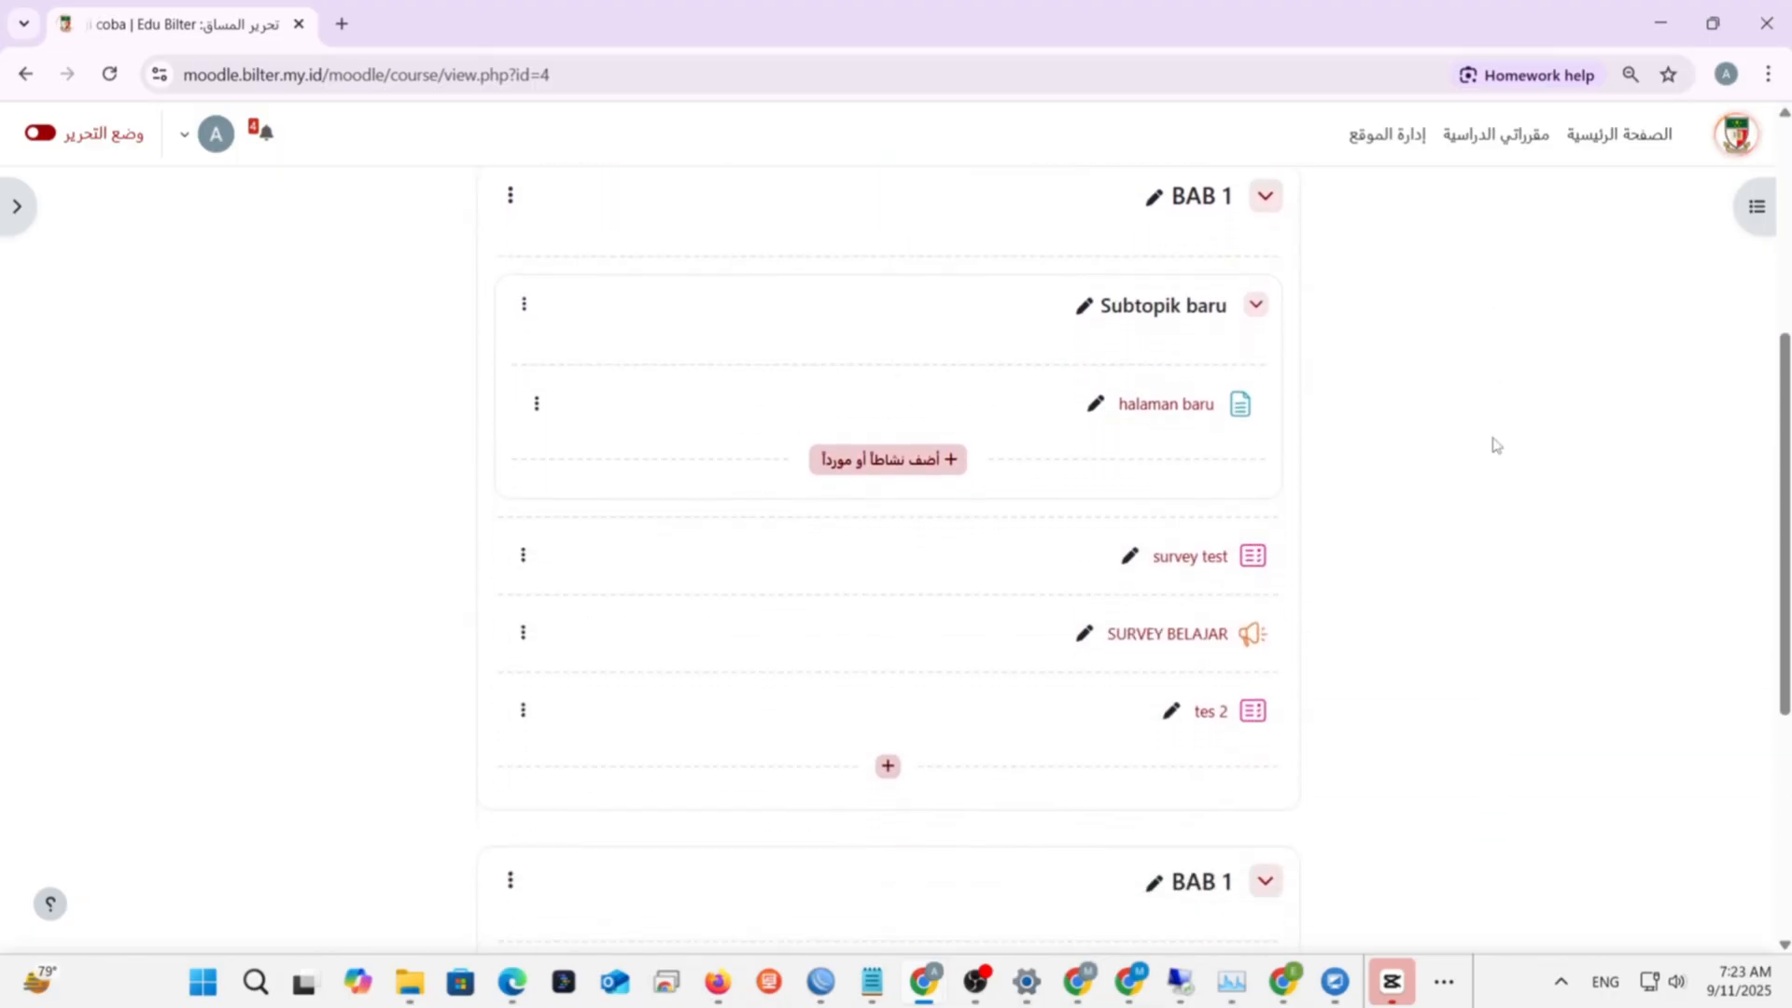
{"action": "scroll", "coordinate": [1493, 444], "scroll_direction": "down", "scroll_amount": 3}
{"action": "scroll", "coordinate": [1494, 444], "scroll_direction": "down", "scroll_amount": 2}
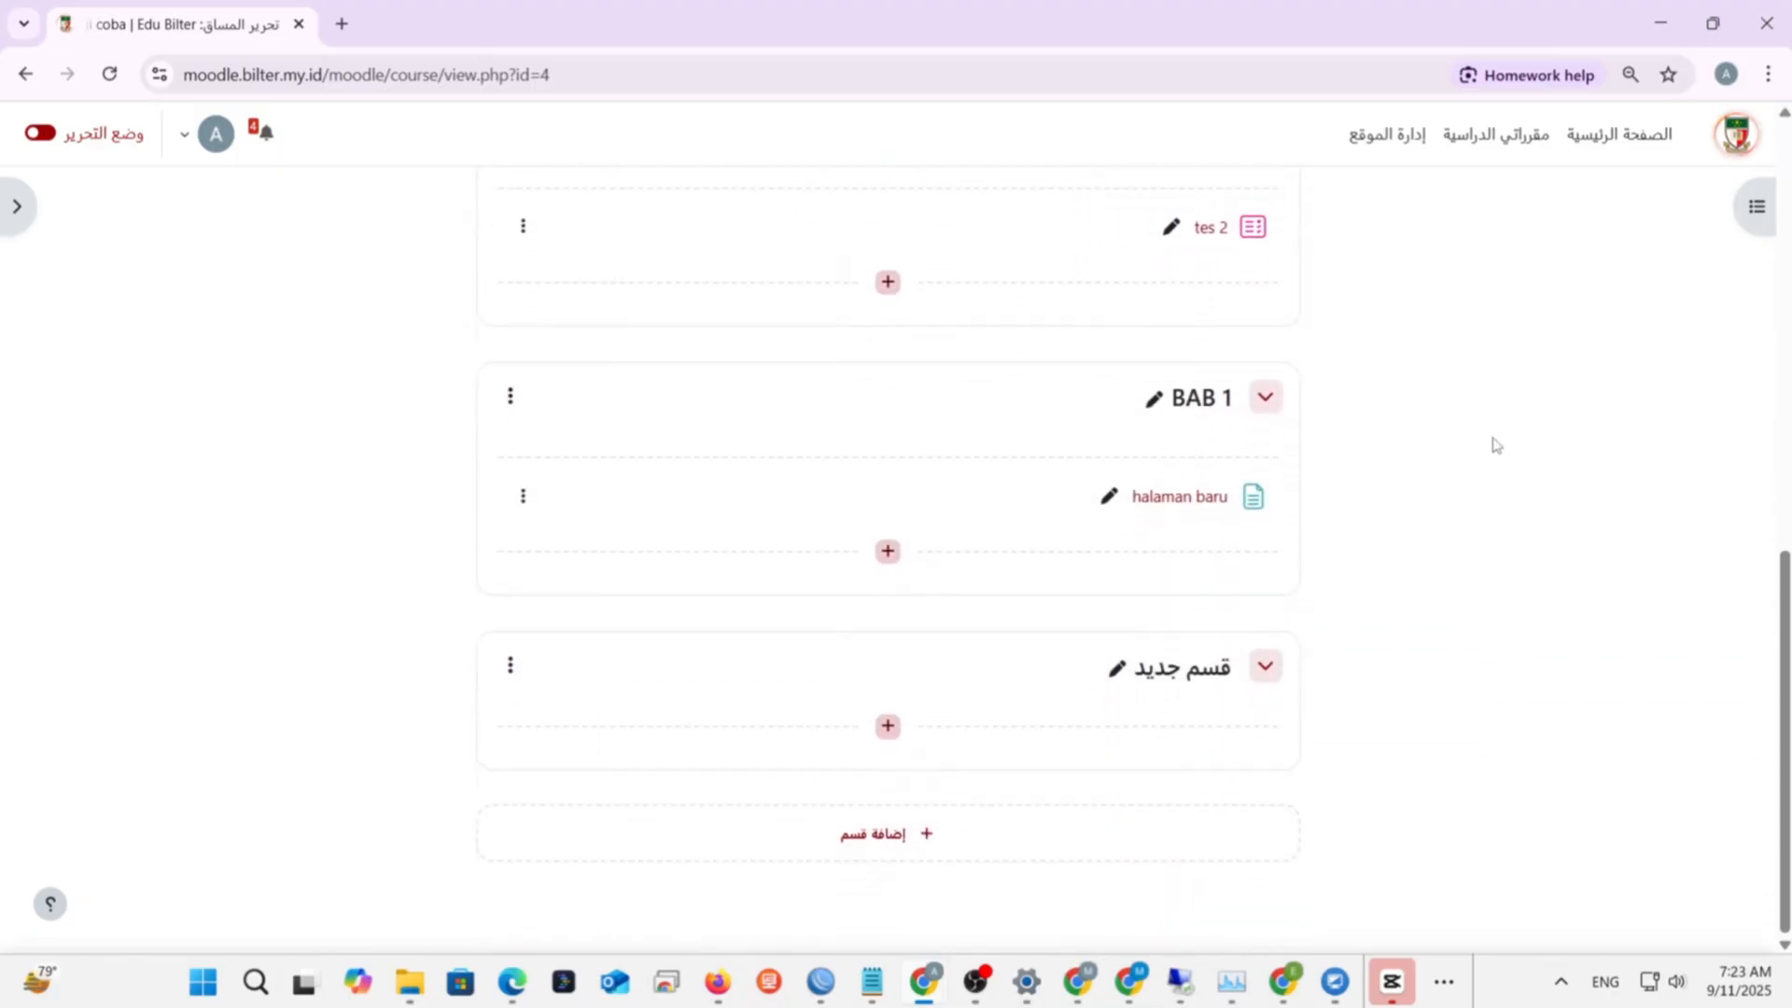
{"action": "scroll", "coordinate": [1494, 445], "scroll_direction": "up", "scroll_amount": 12}
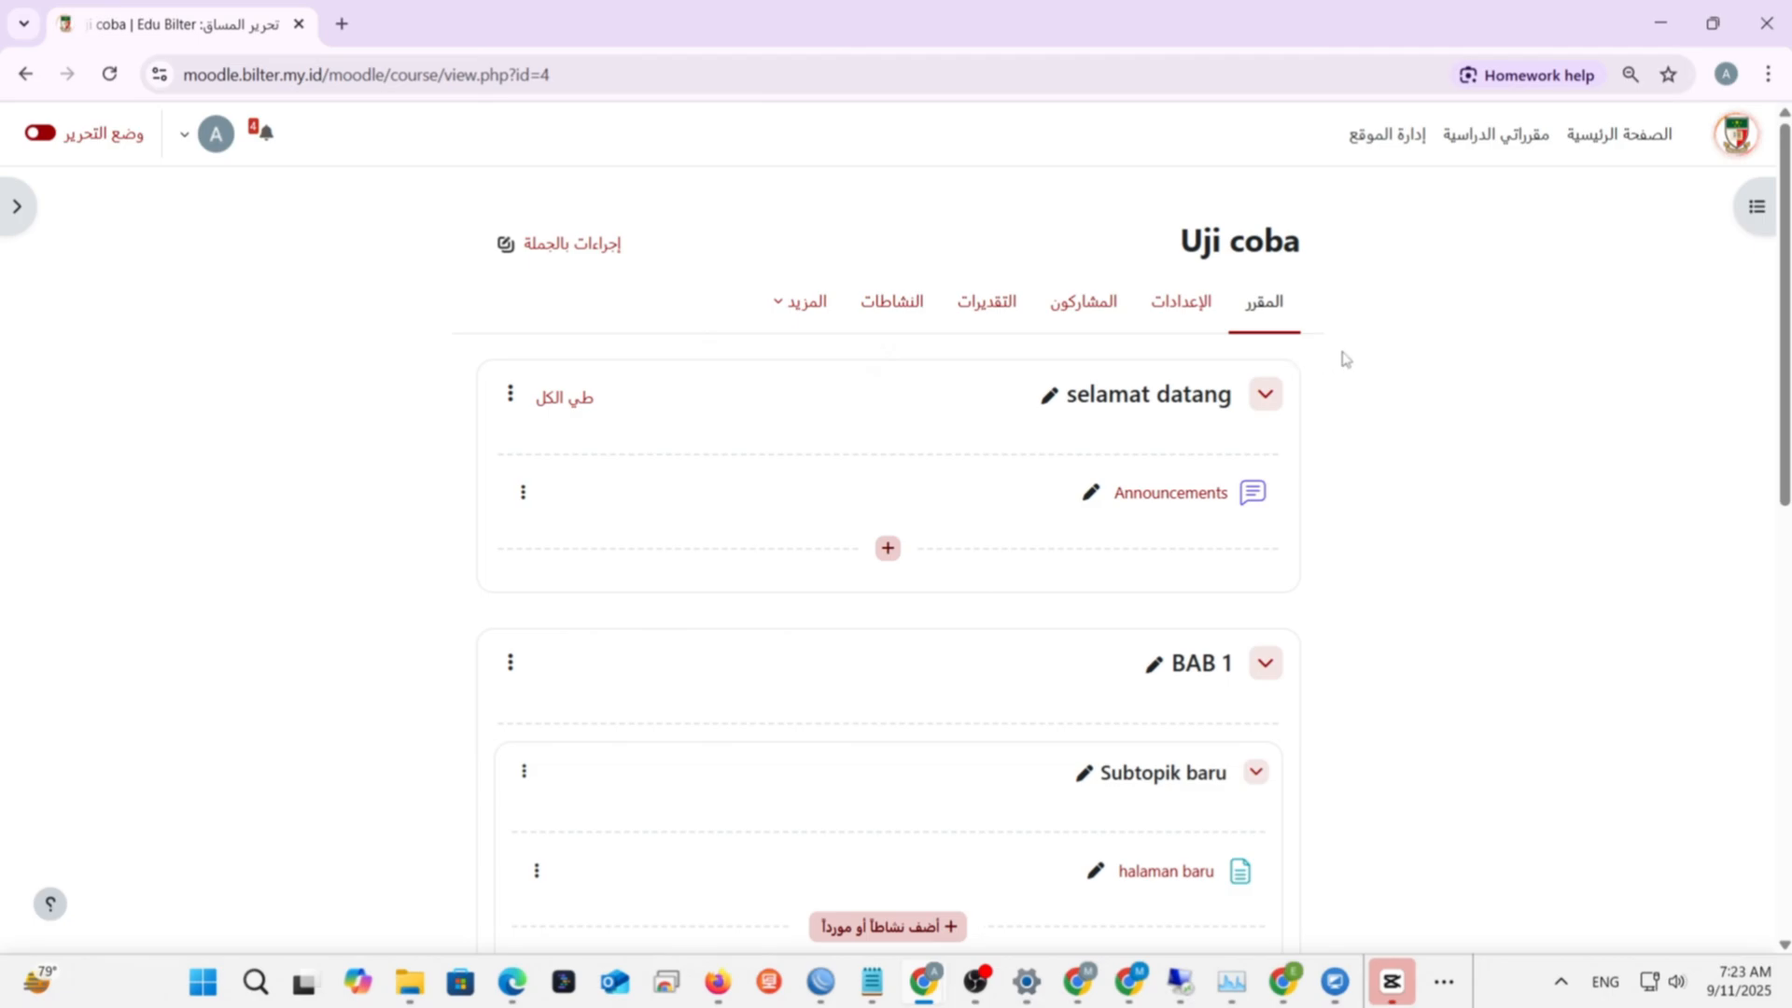
{"action": "left_click", "coordinate": [187, 140]}
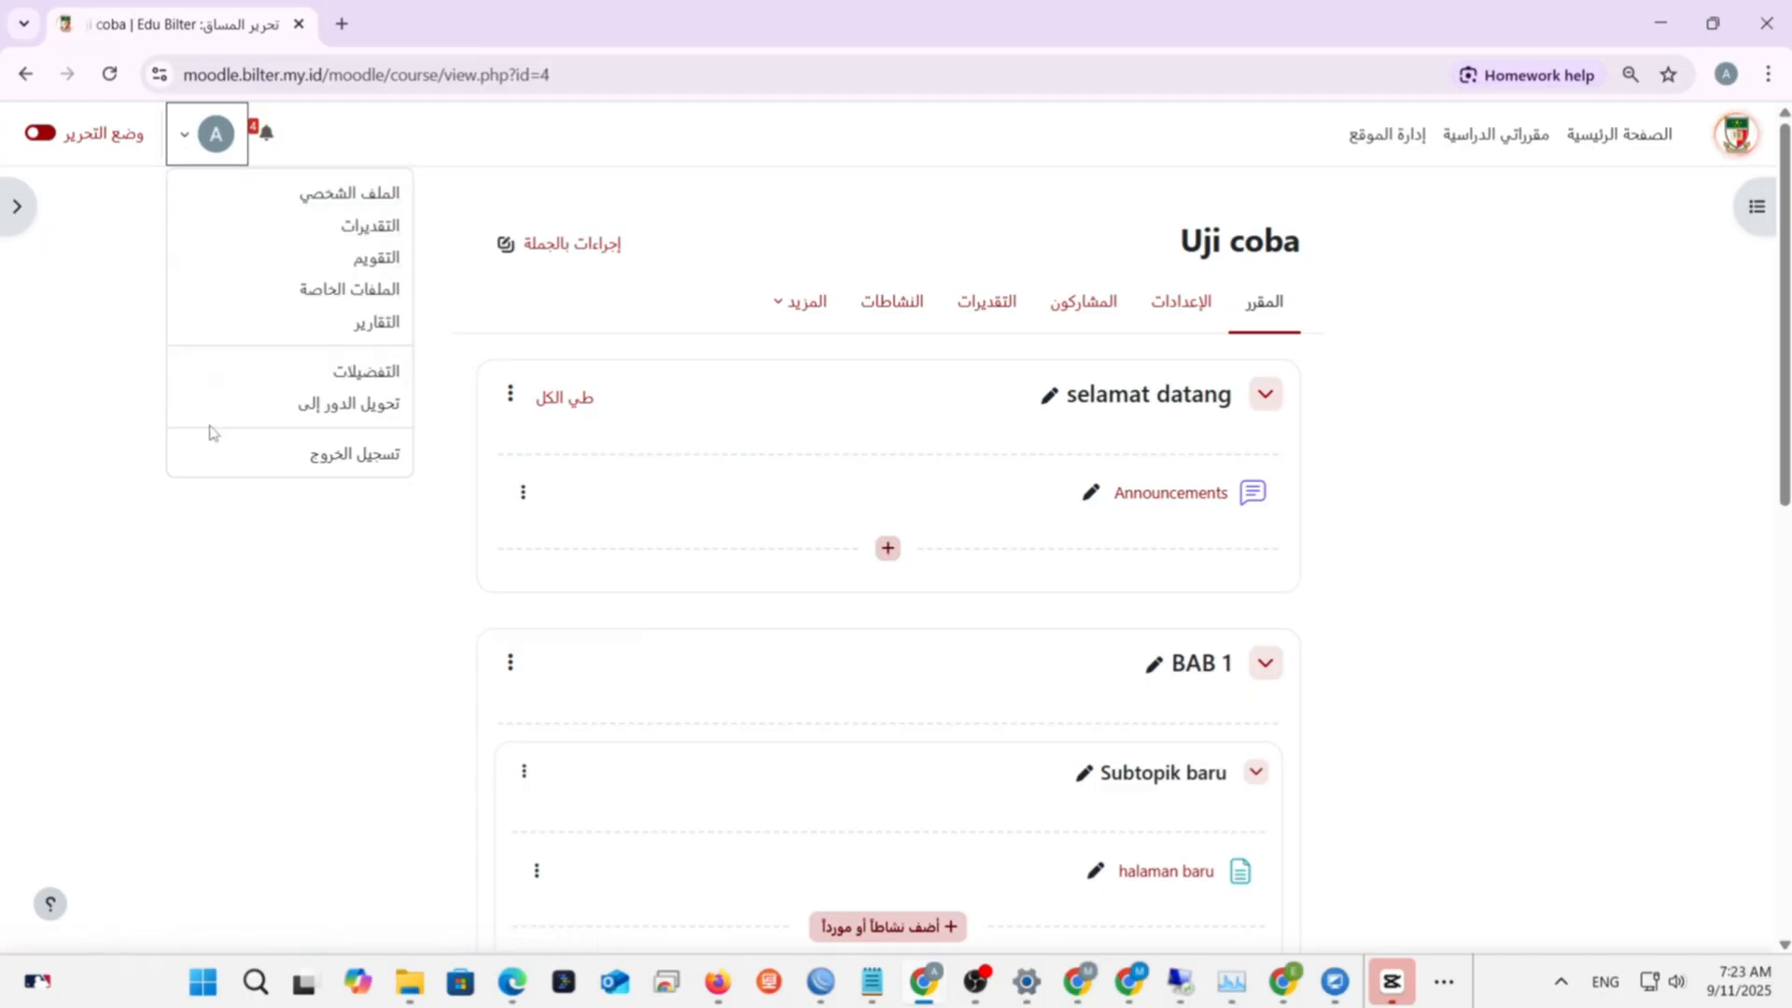
- Set the course's forced language (فرض اللغة) to بلا فرض and save
{"action": "left_click", "coordinate": [182, 144]}
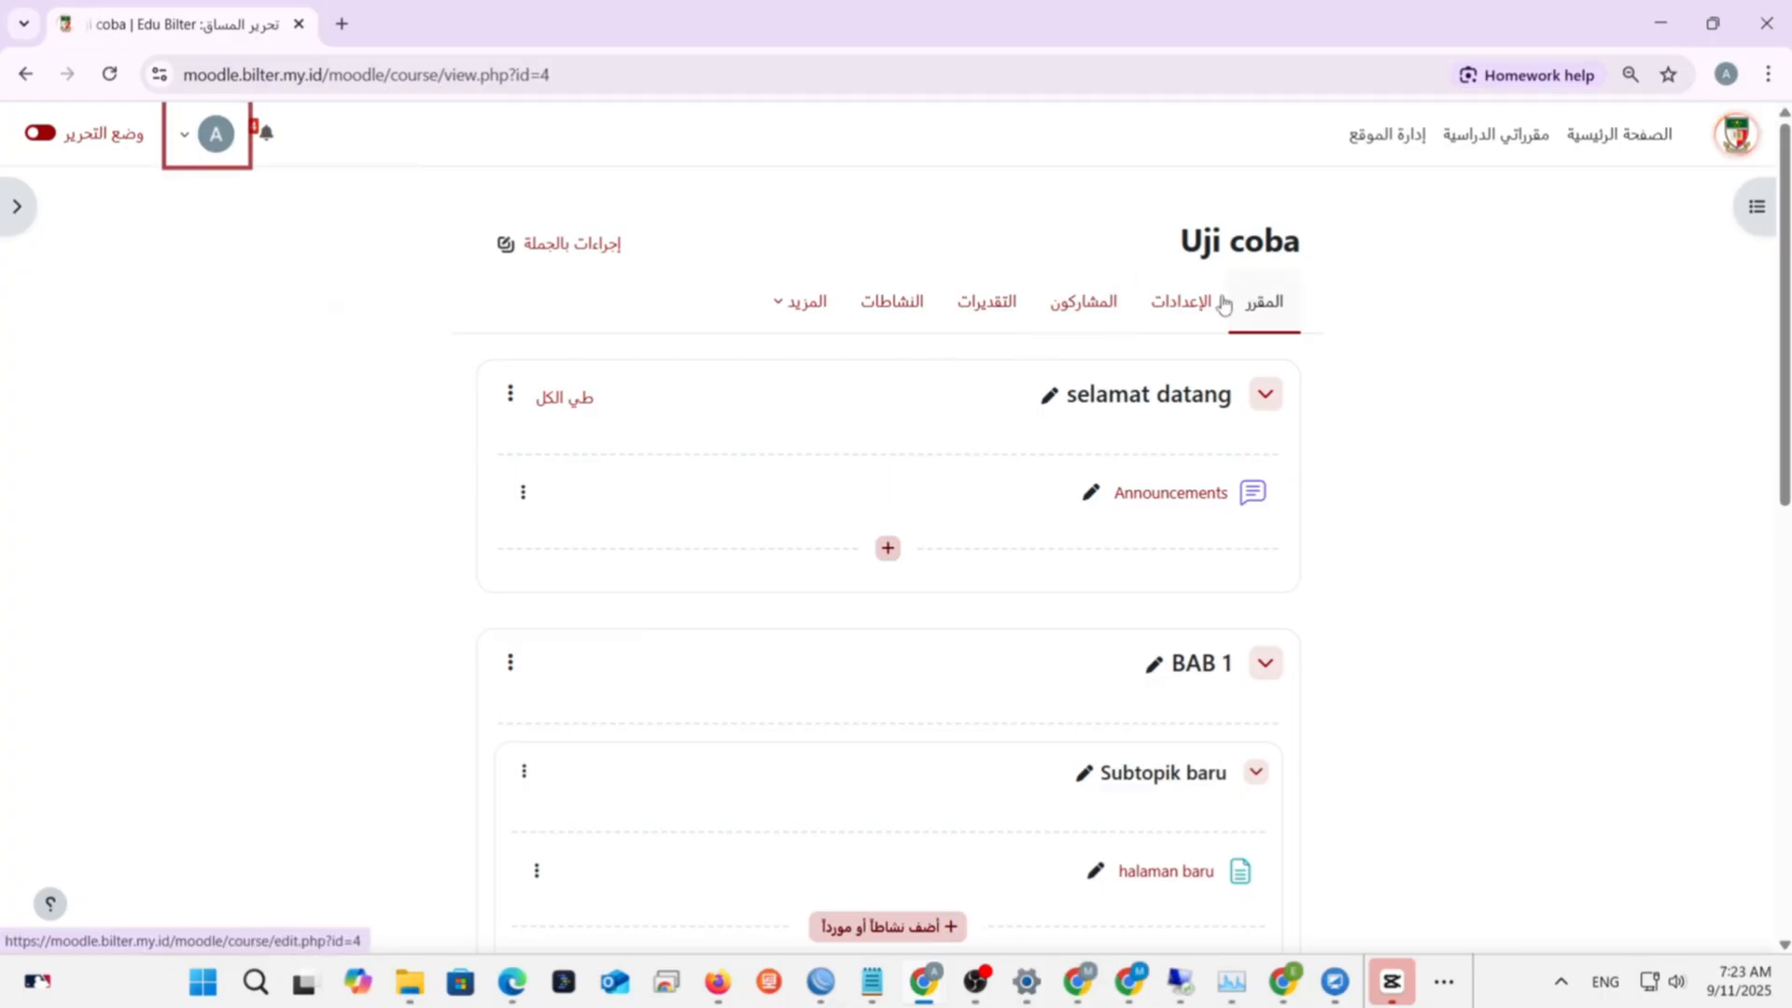
{"action": "left_click", "coordinate": [1220, 302]}
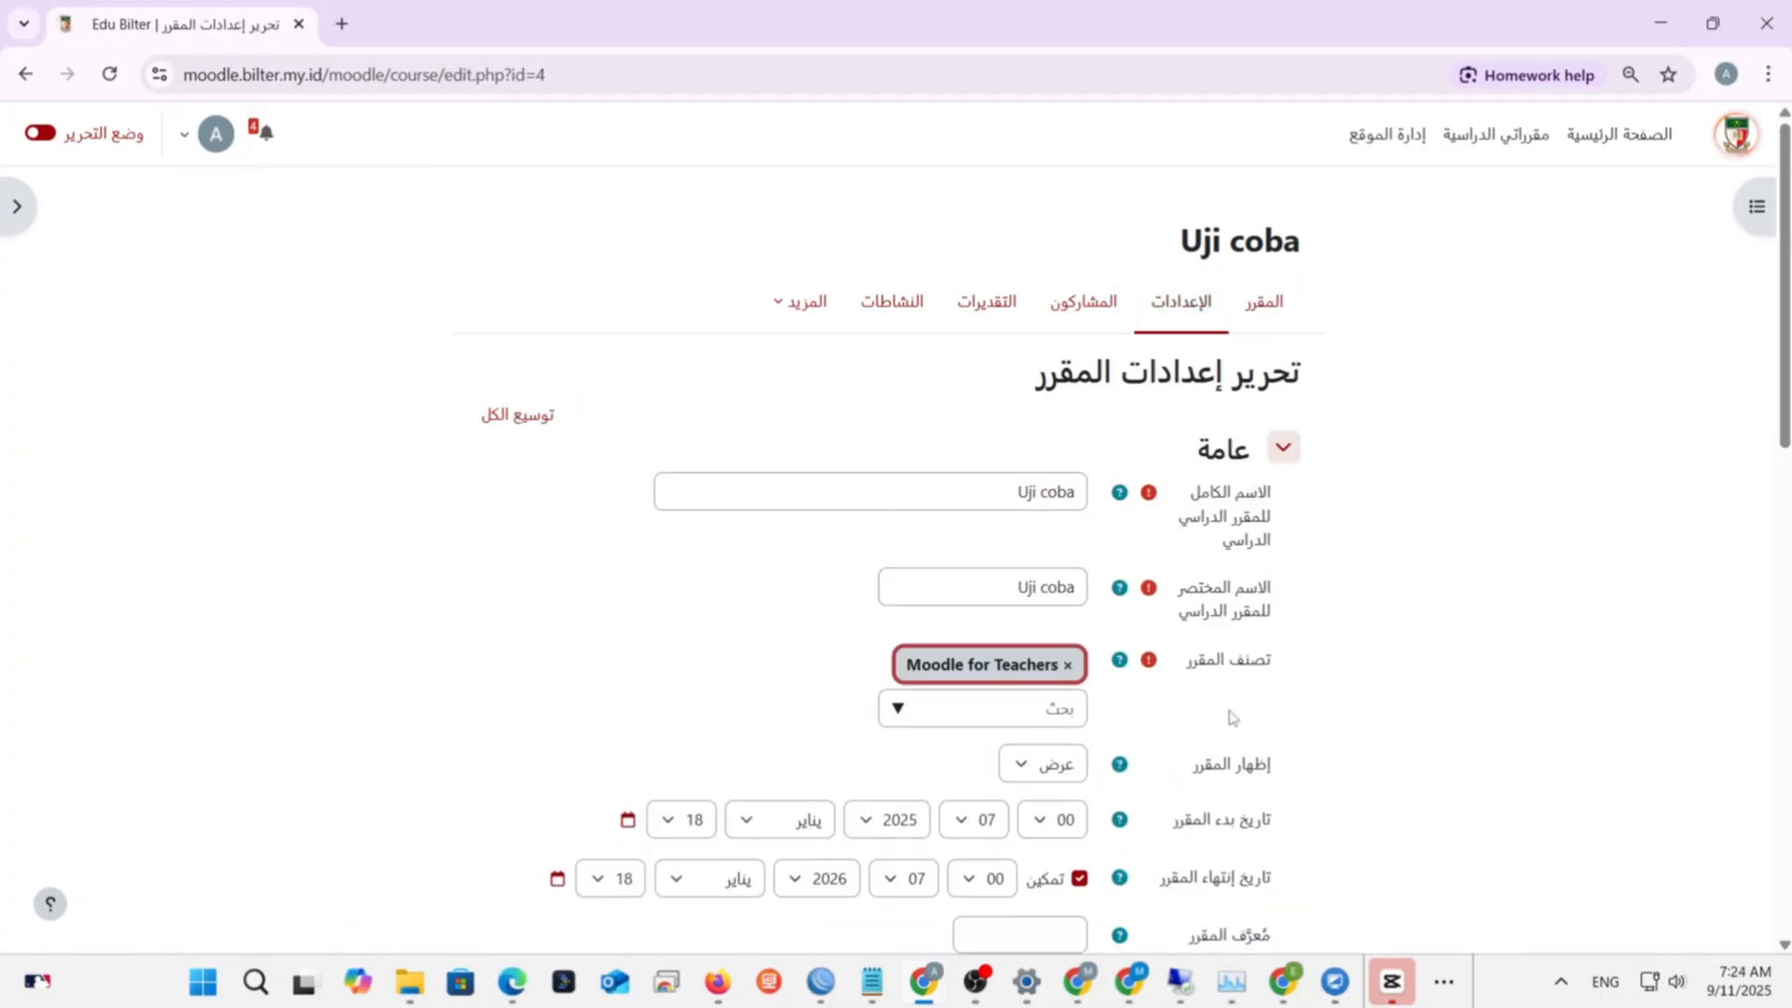
{"action": "scroll", "coordinate": [1230, 709], "scroll_direction": "down", "scroll_amount": 15}
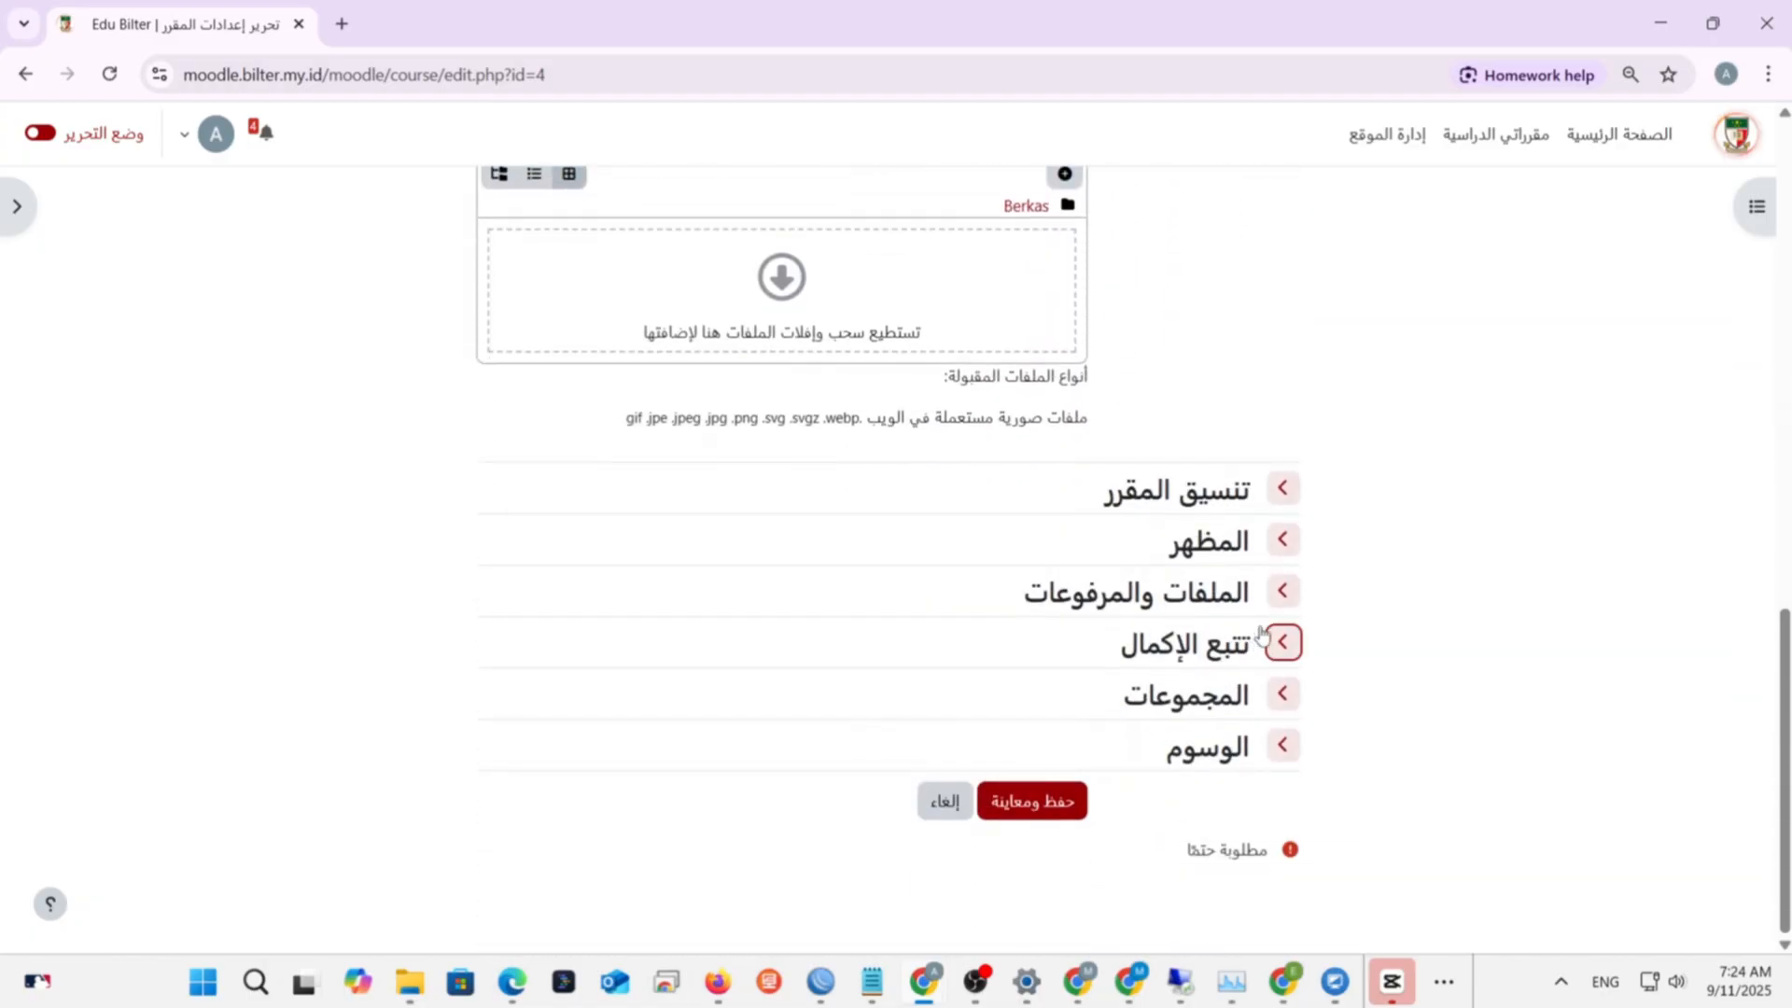
{"action": "left_click", "coordinate": [1282, 540]}
{"action": "left_click", "coordinate": [906, 588]}
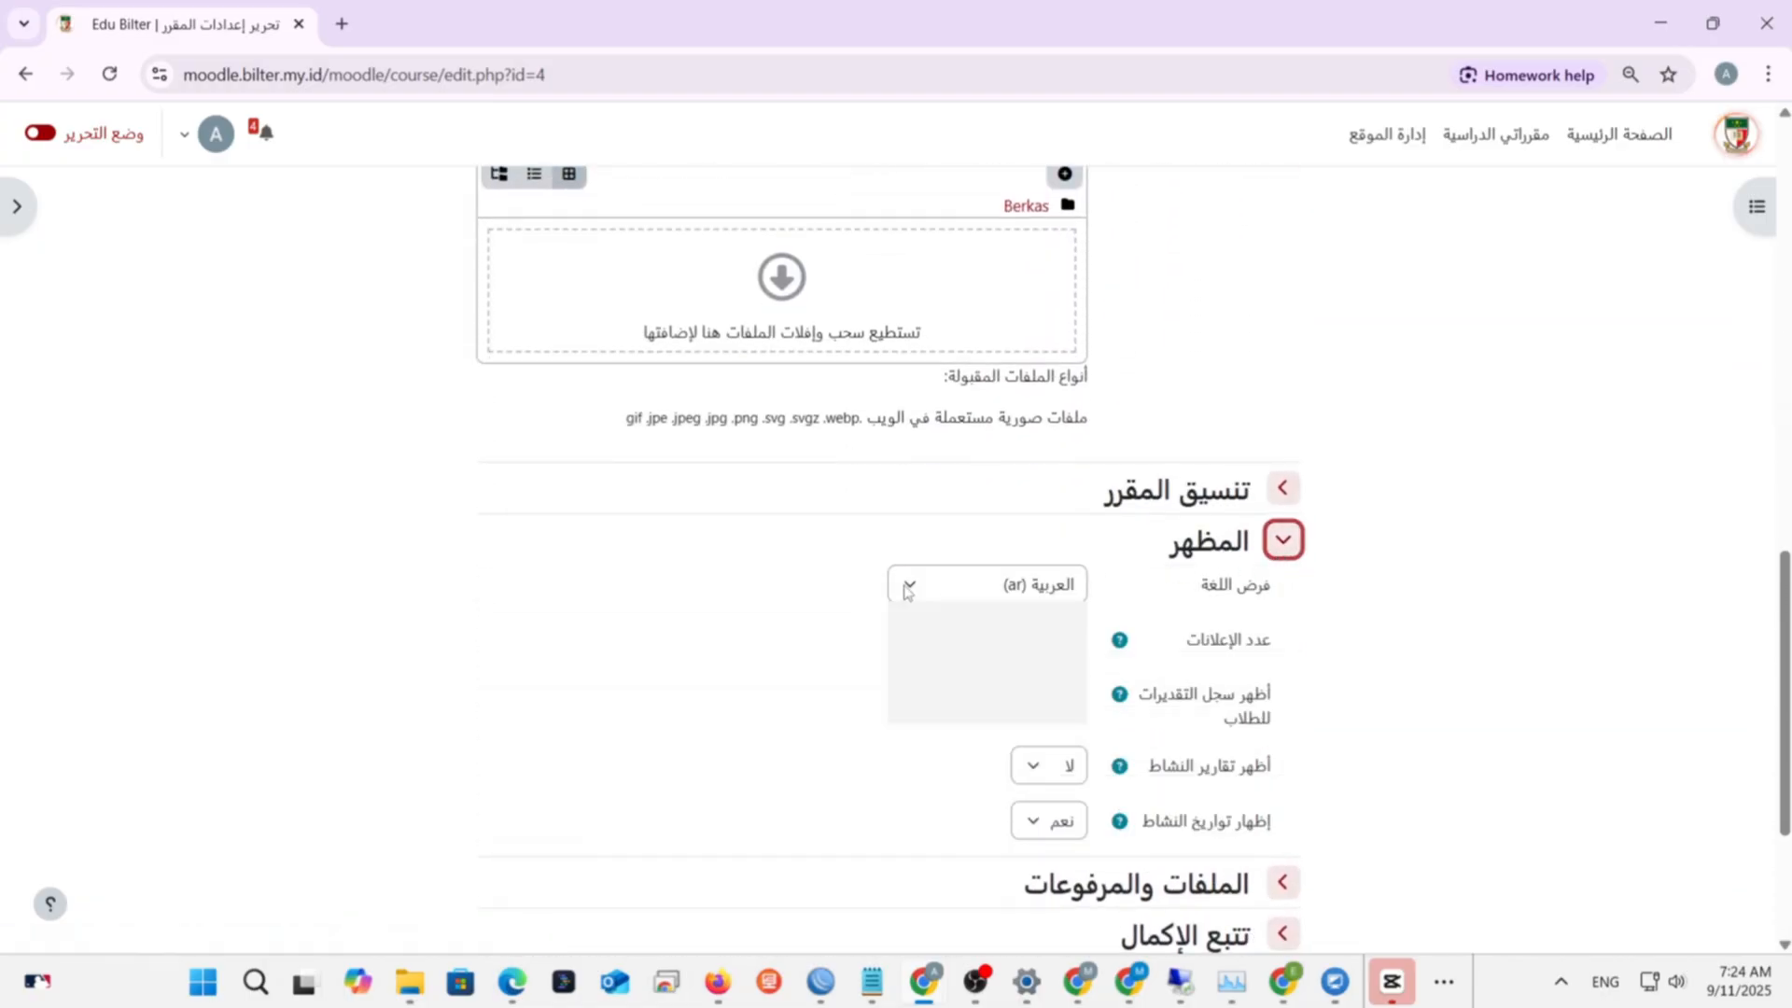
{"action": "left_click", "coordinate": [943, 619]}
{"action": "scroll", "coordinate": [924, 658], "scroll_direction": "down", "scroll_amount": 3}
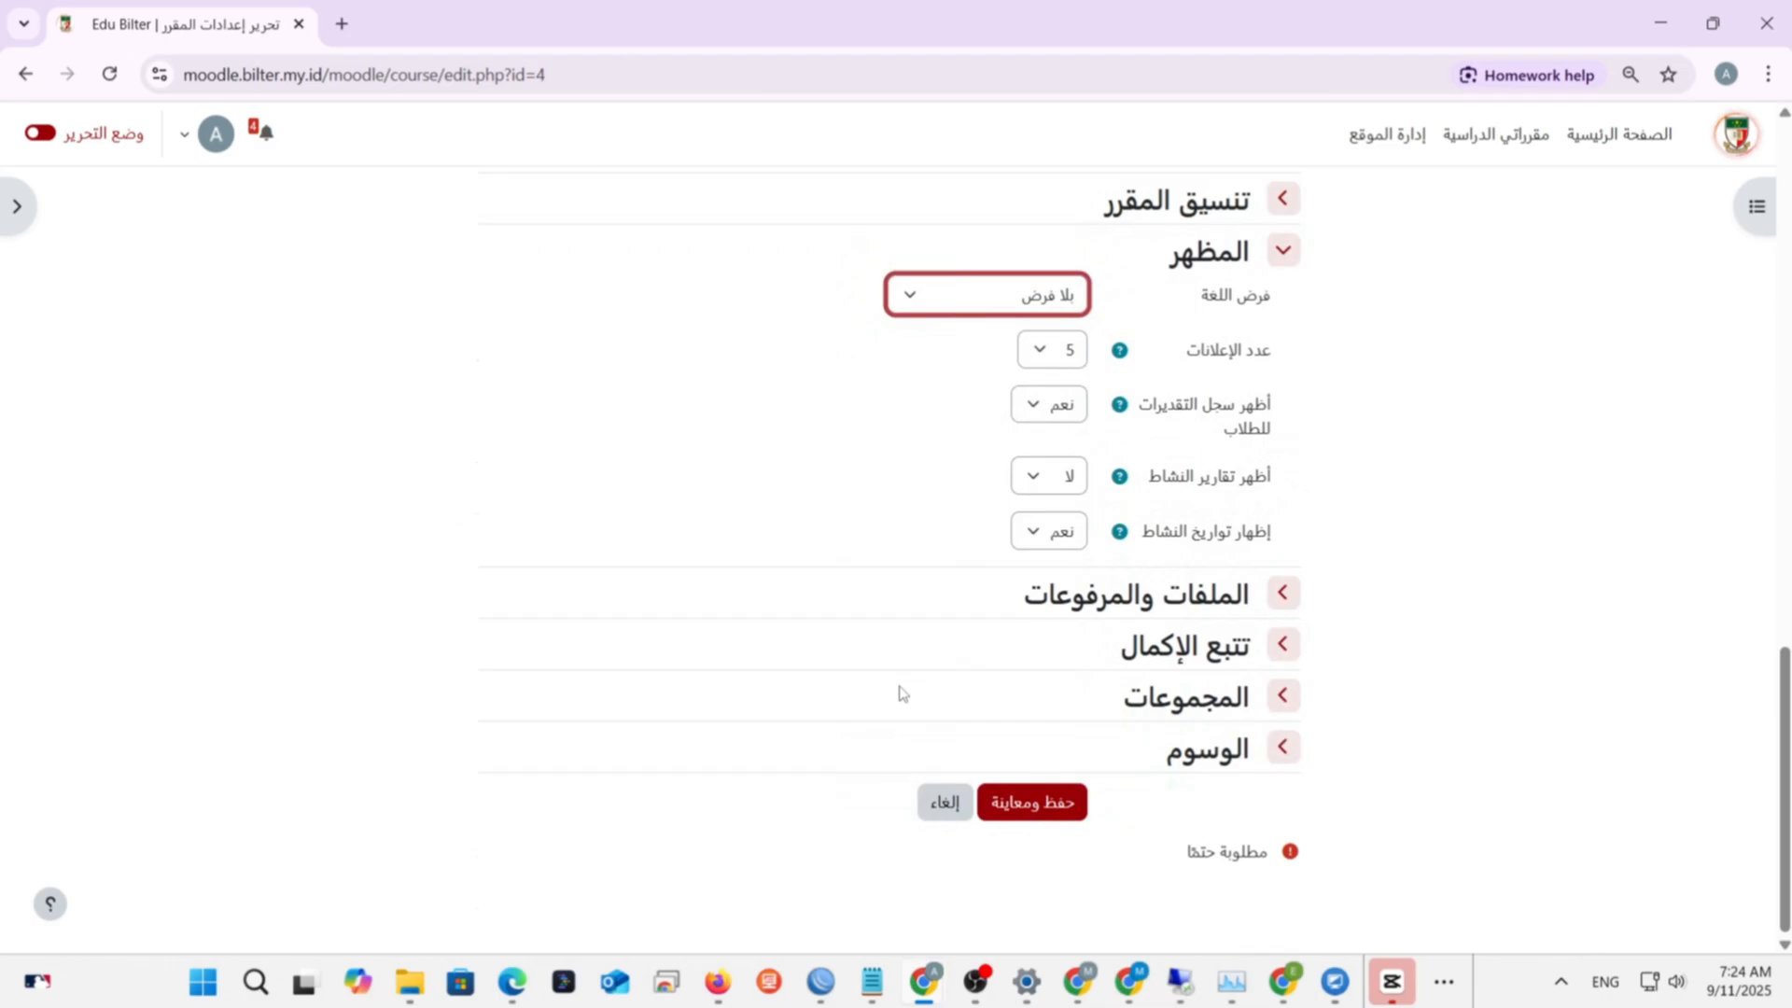
{"action": "left_click", "coordinate": [1001, 798]}
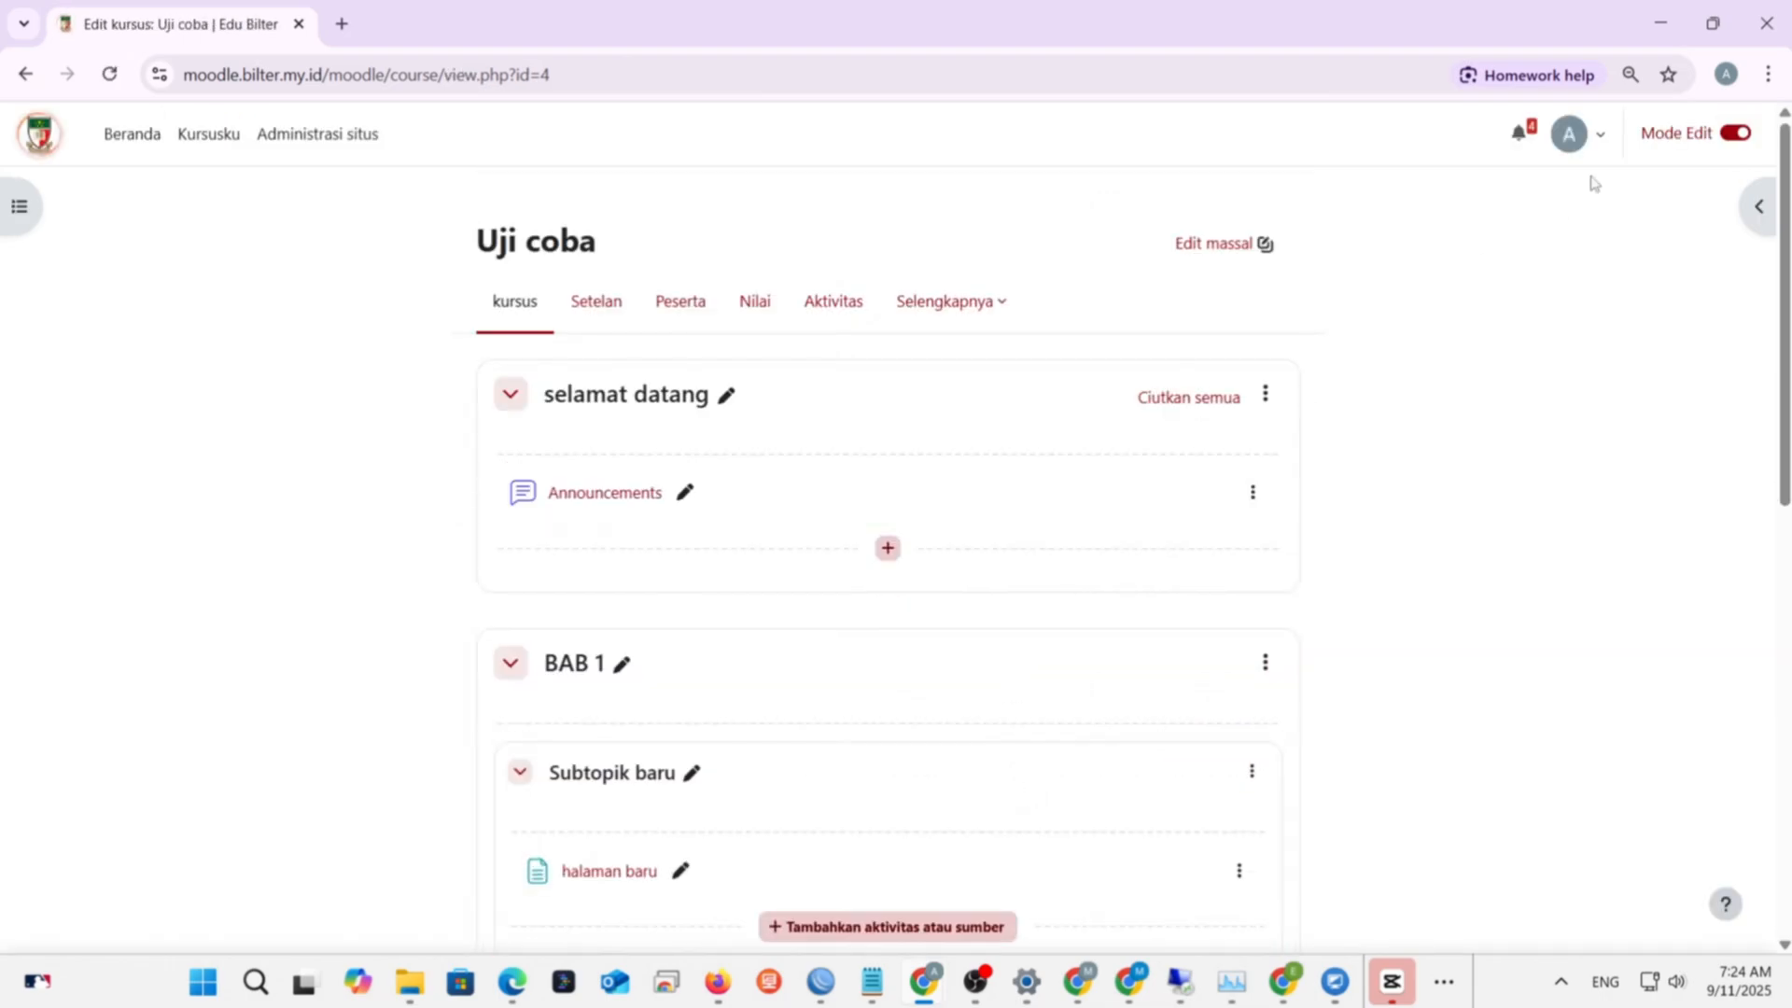
- Confirm in Setelan that Paksakan bahasa now reads Jangan paksa, then save again
{"action": "left_click", "coordinate": [590, 305]}
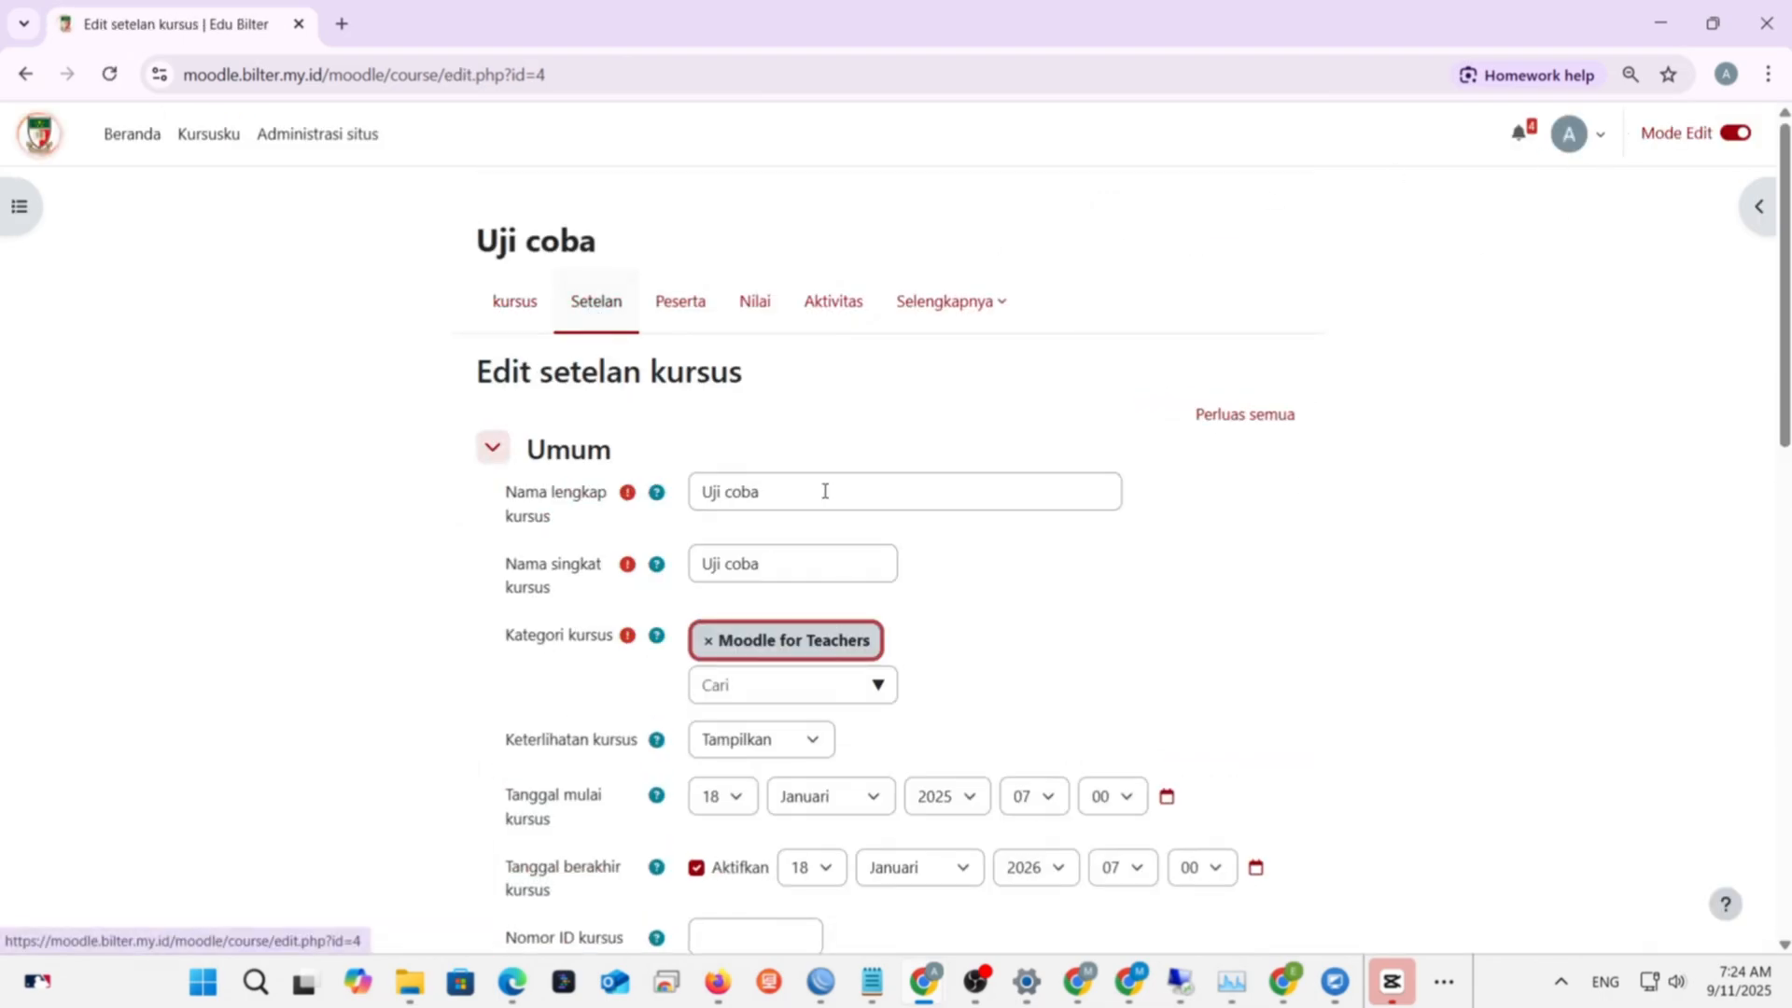
{"action": "scroll", "coordinate": [1020, 548], "scroll_direction": "down", "scroll_amount": 15}
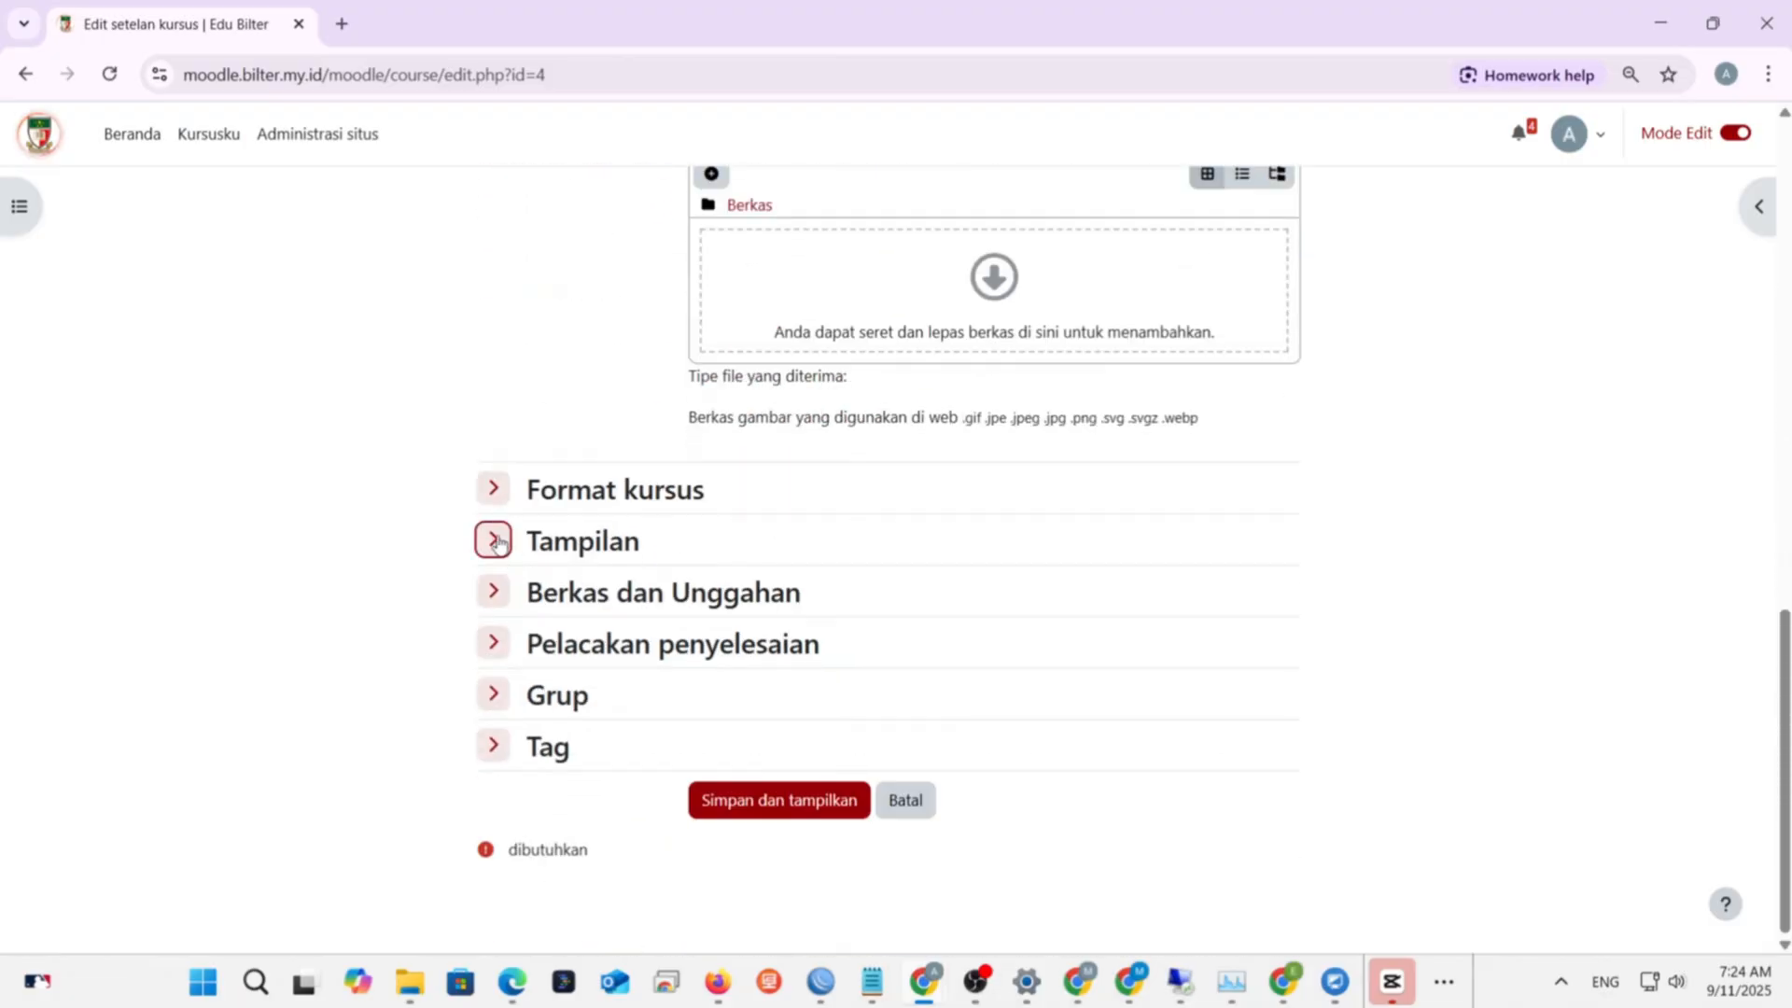
{"action": "left_click", "coordinate": [498, 541]}
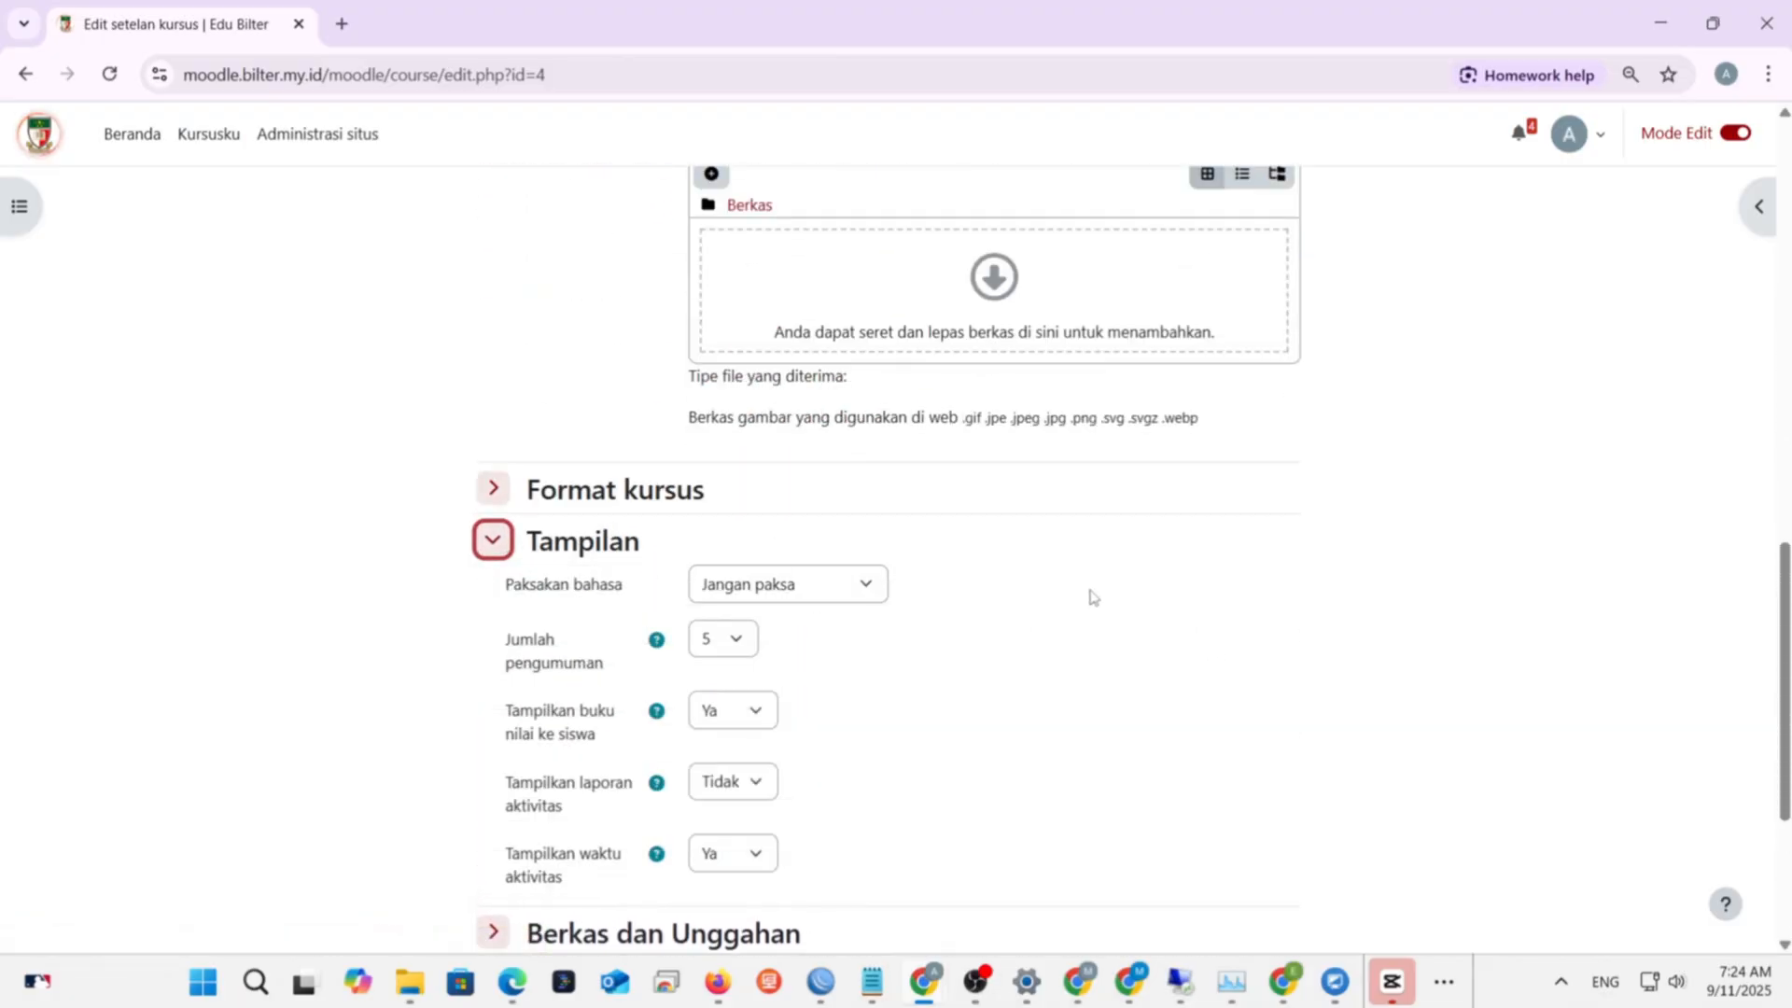
{"action": "scroll", "coordinate": [1092, 595], "scroll_direction": "down", "scroll_amount": 3}
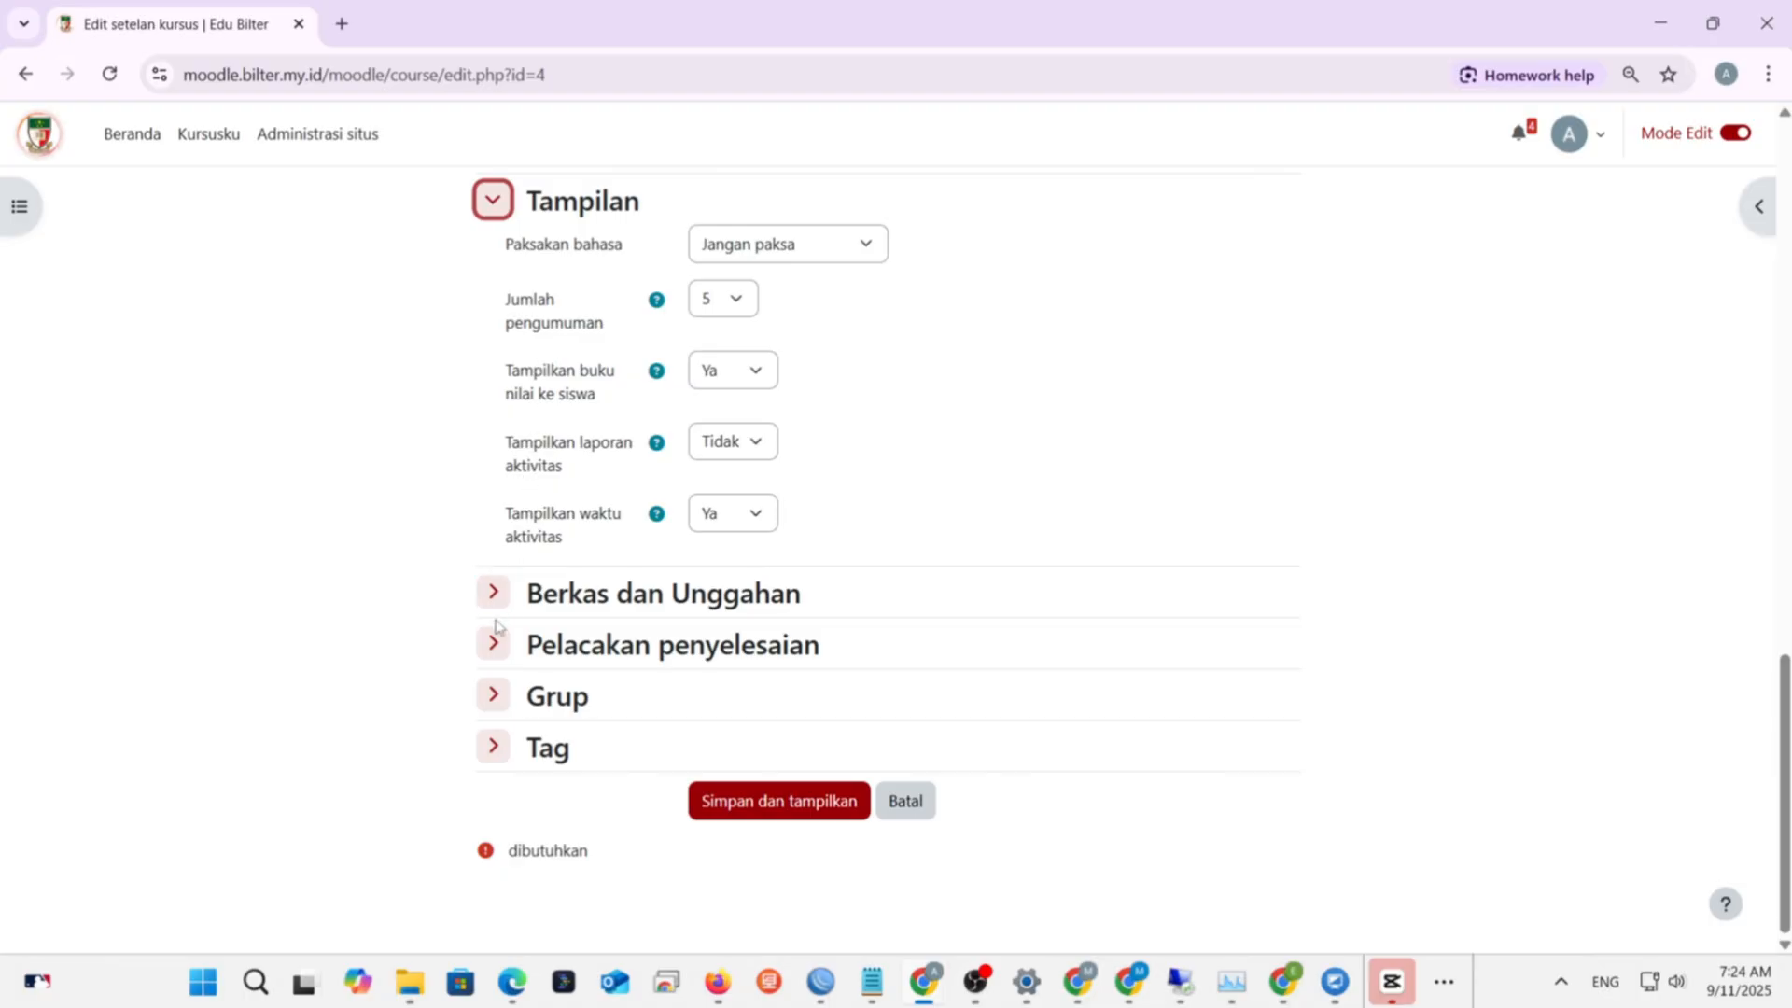
{"action": "left_click", "coordinate": [756, 803]}
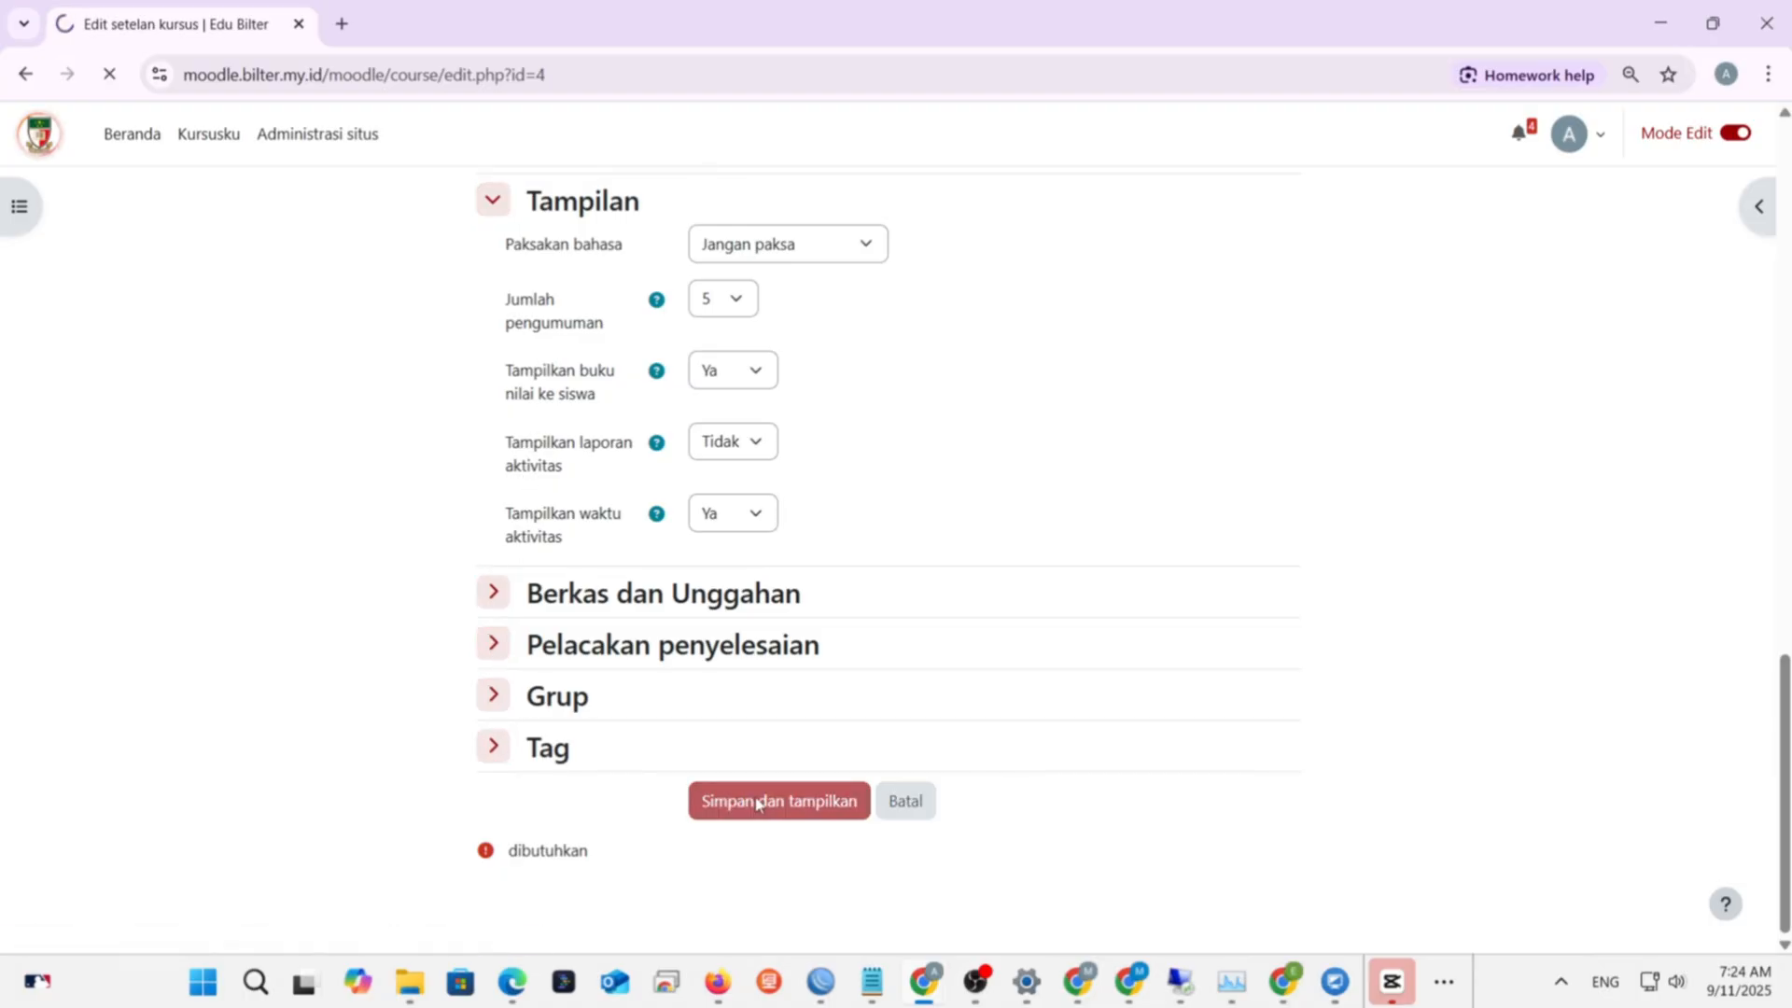
{"action": "scroll", "coordinate": [1414, 457], "scroll_direction": "down", "scroll_amount": 1}
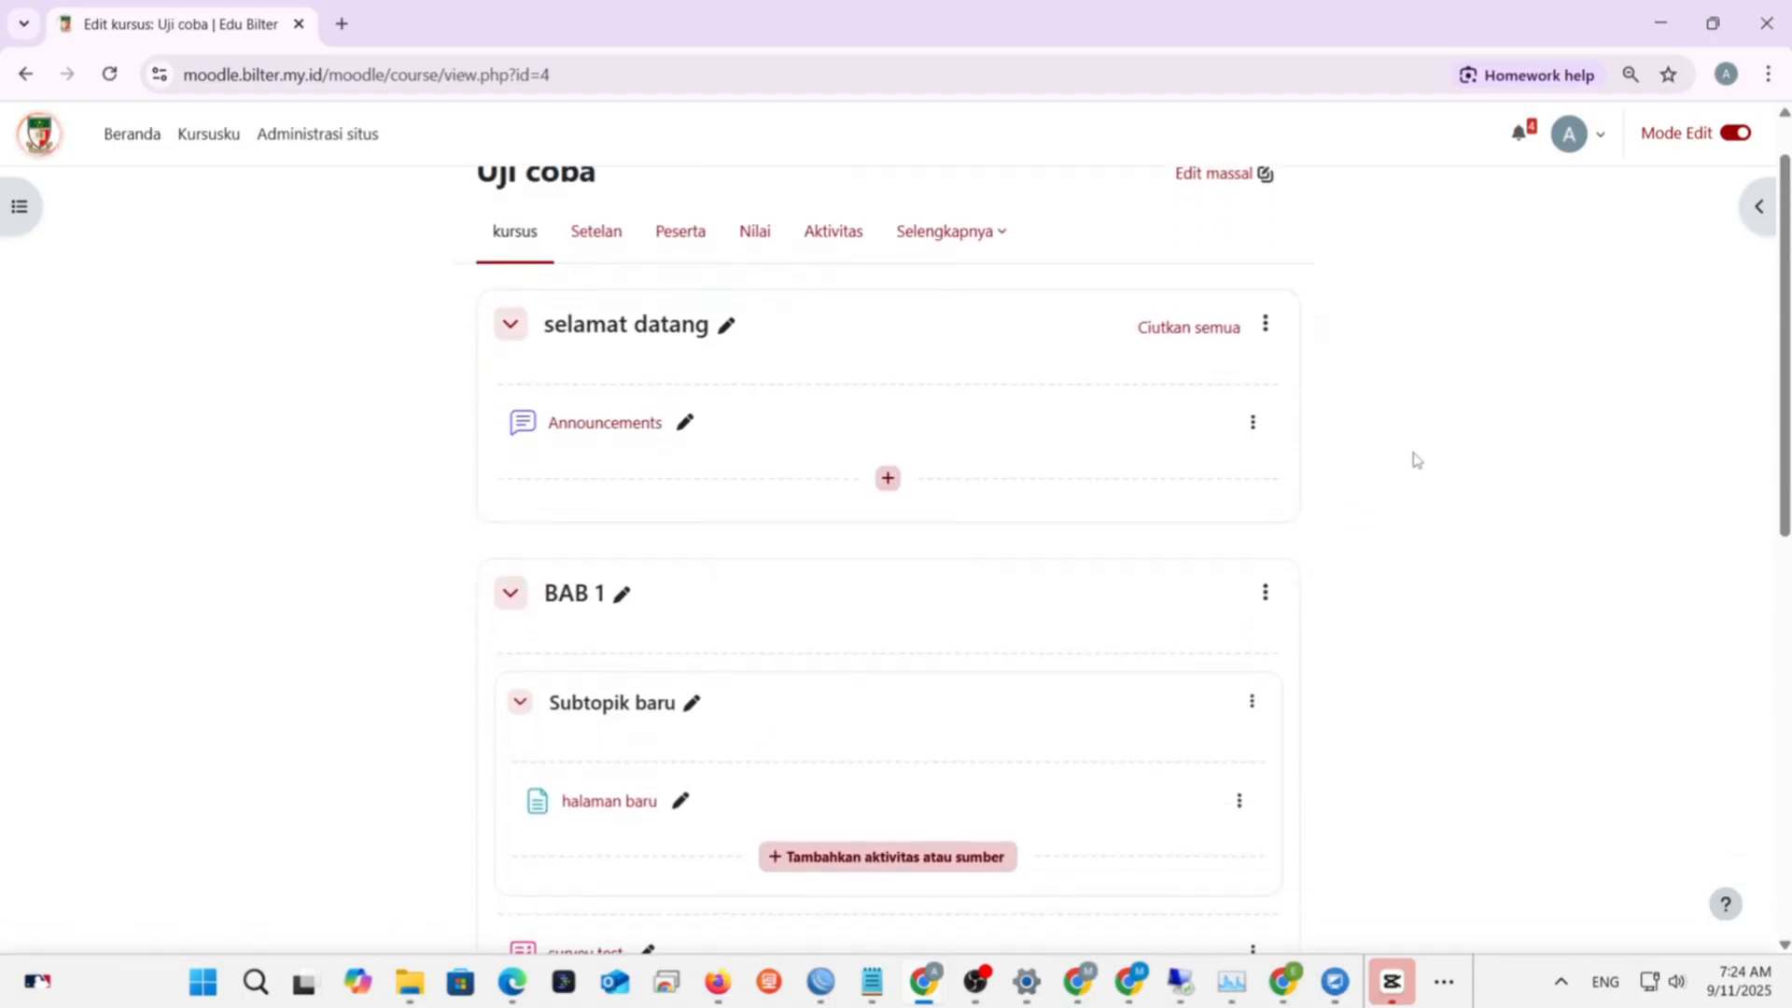
{"action": "scroll", "coordinate": [1414, 457], "scroll_direction": "down", "scroll_amount": 5}
{"action": "scroll", "coordinate": [1414, 457], "scroll_direction": "up", "scroll_amount": 6}
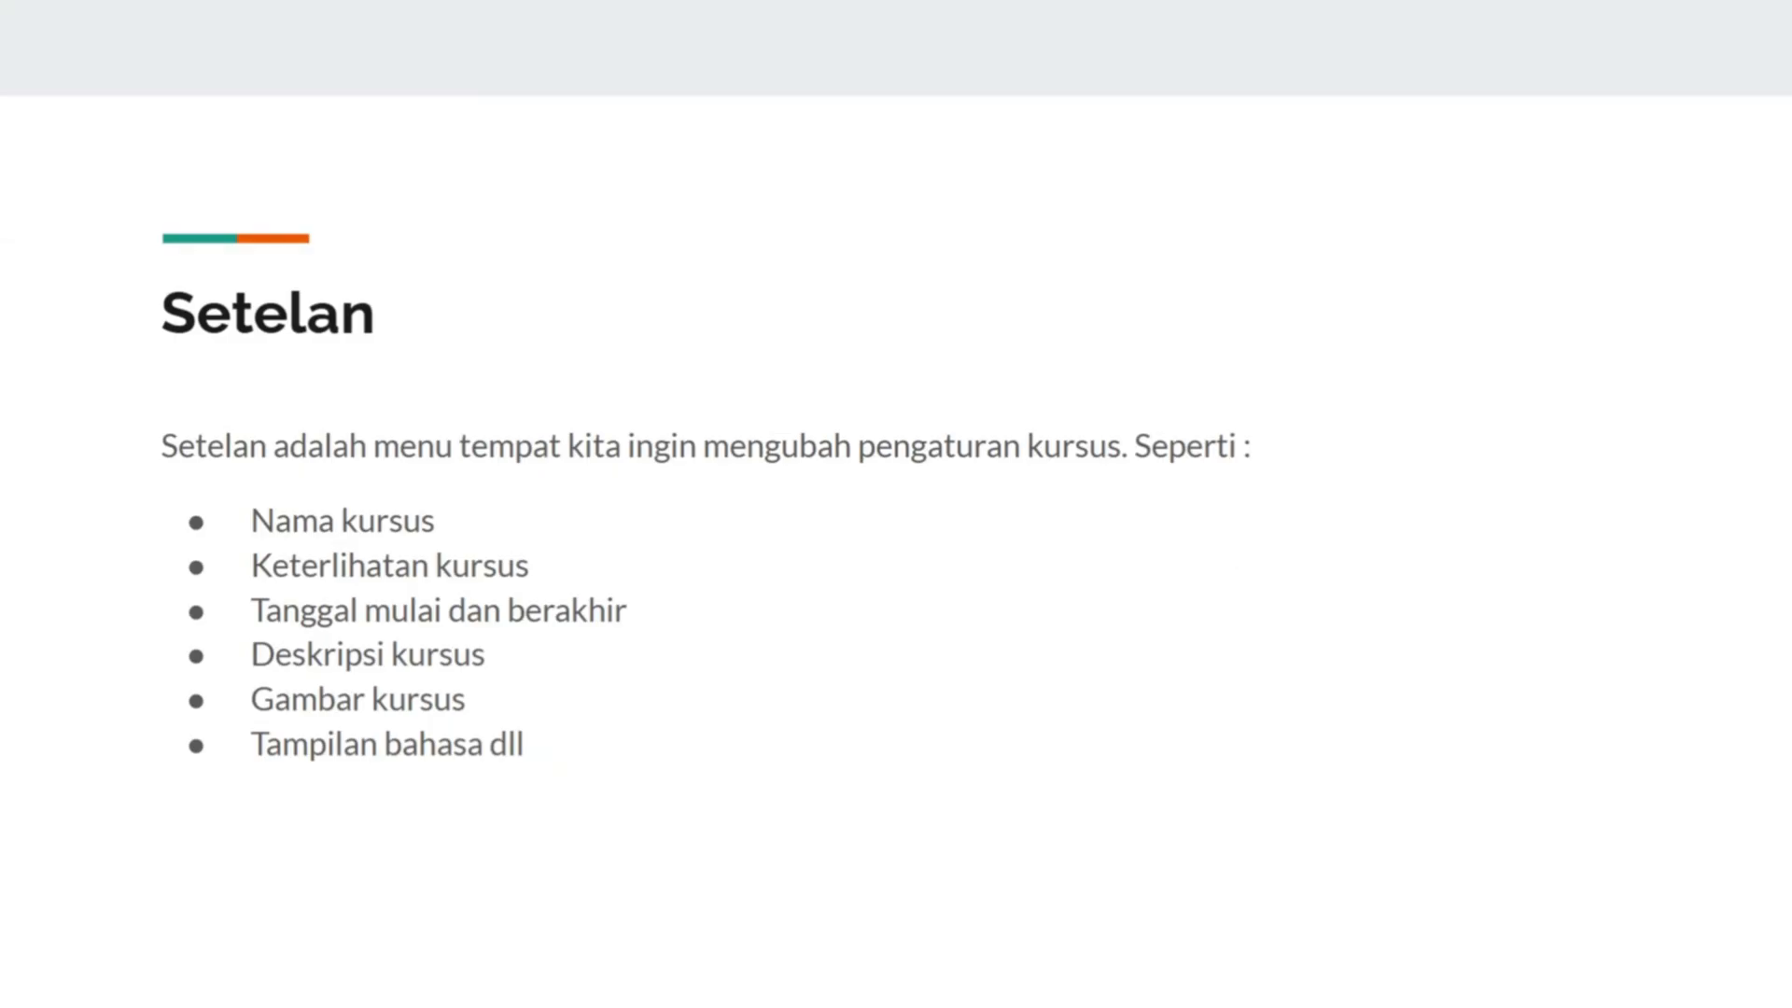
- Advance the slideshow from the Setelan slide to the Peserta slide
{"action": "key", "text": "Right"}
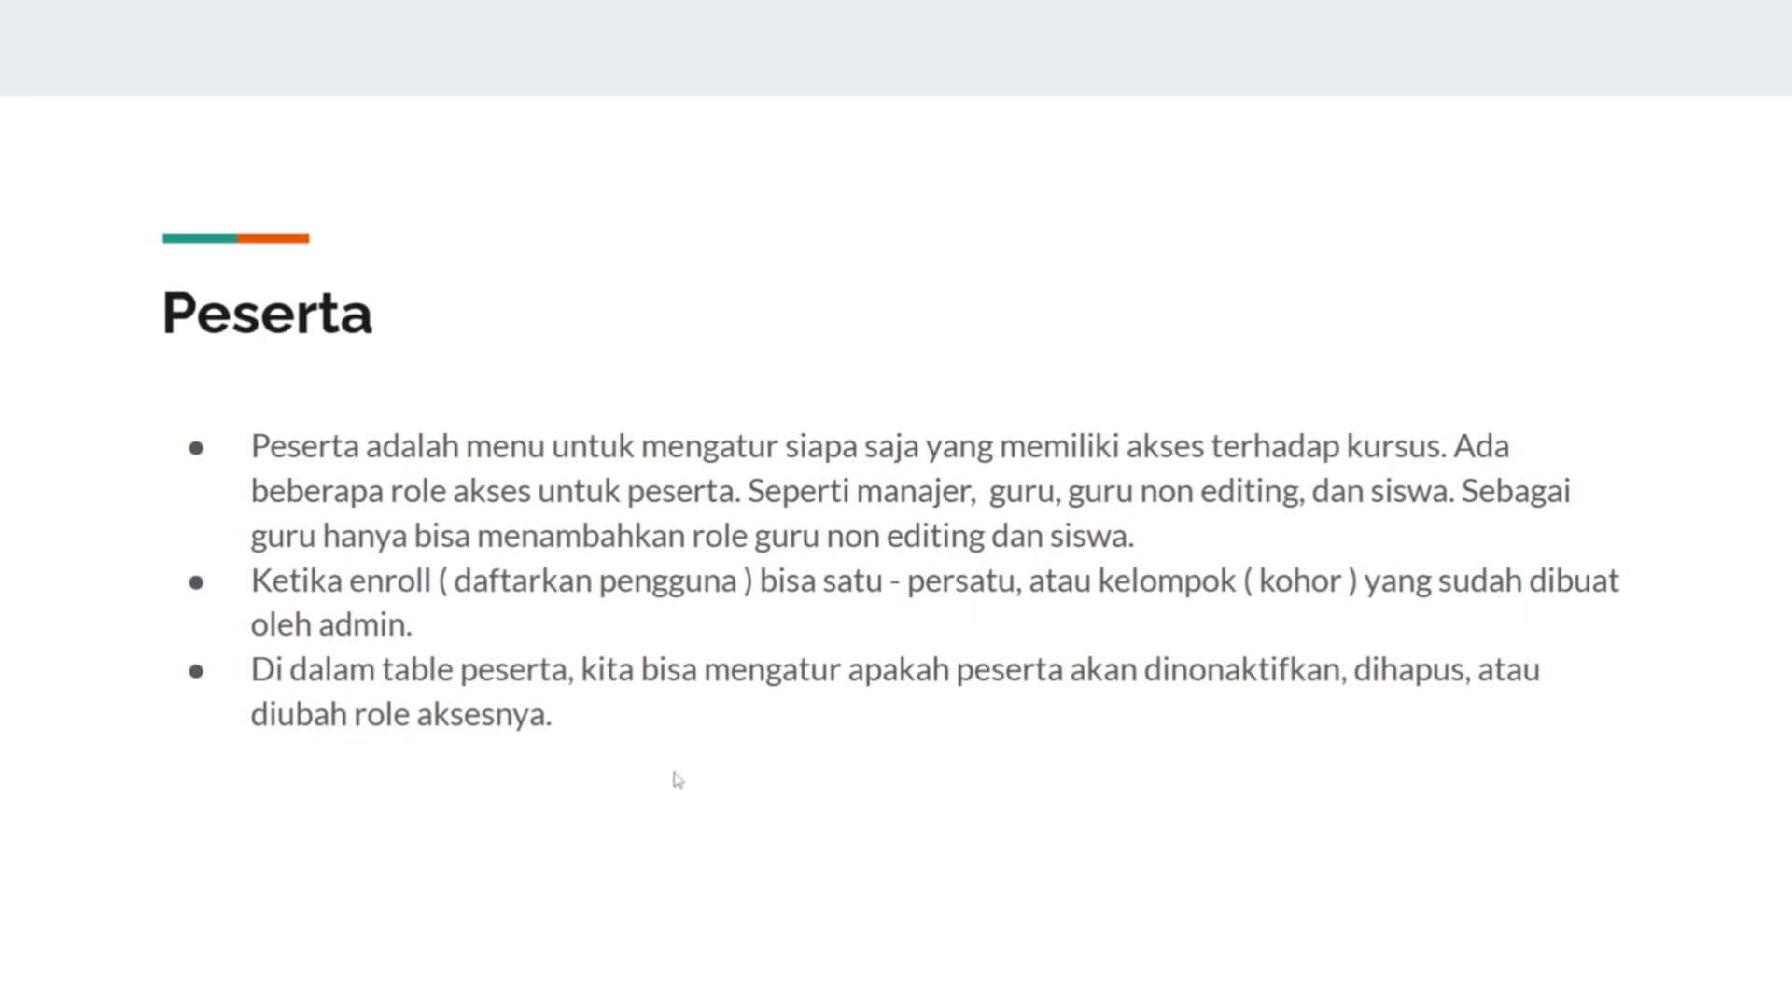
- Exit the slideshow and switch back to the Moodle course in Chrome
{"action": "key", "text": "super"}
{"action": "key", "text": "alt+Tab"}
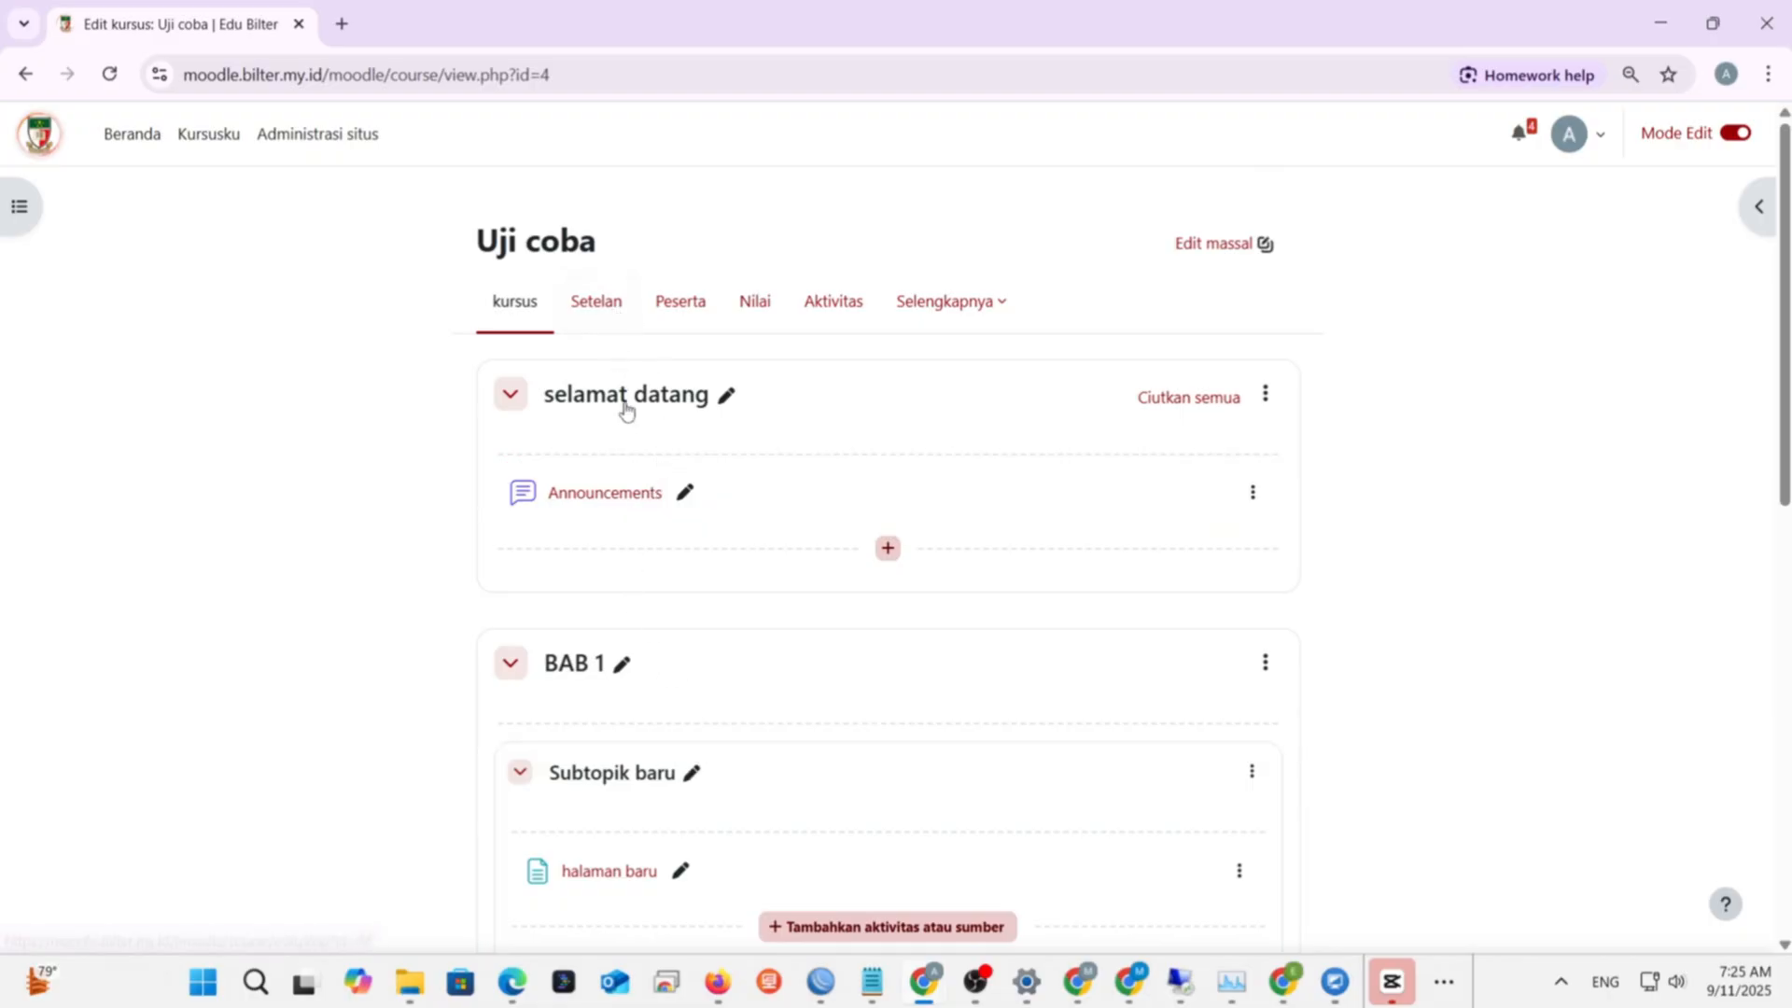
- Show the Peserta list of 35 enrolled users and move to page 2
{"action": "left_click", "coordinate": [681, 321]}
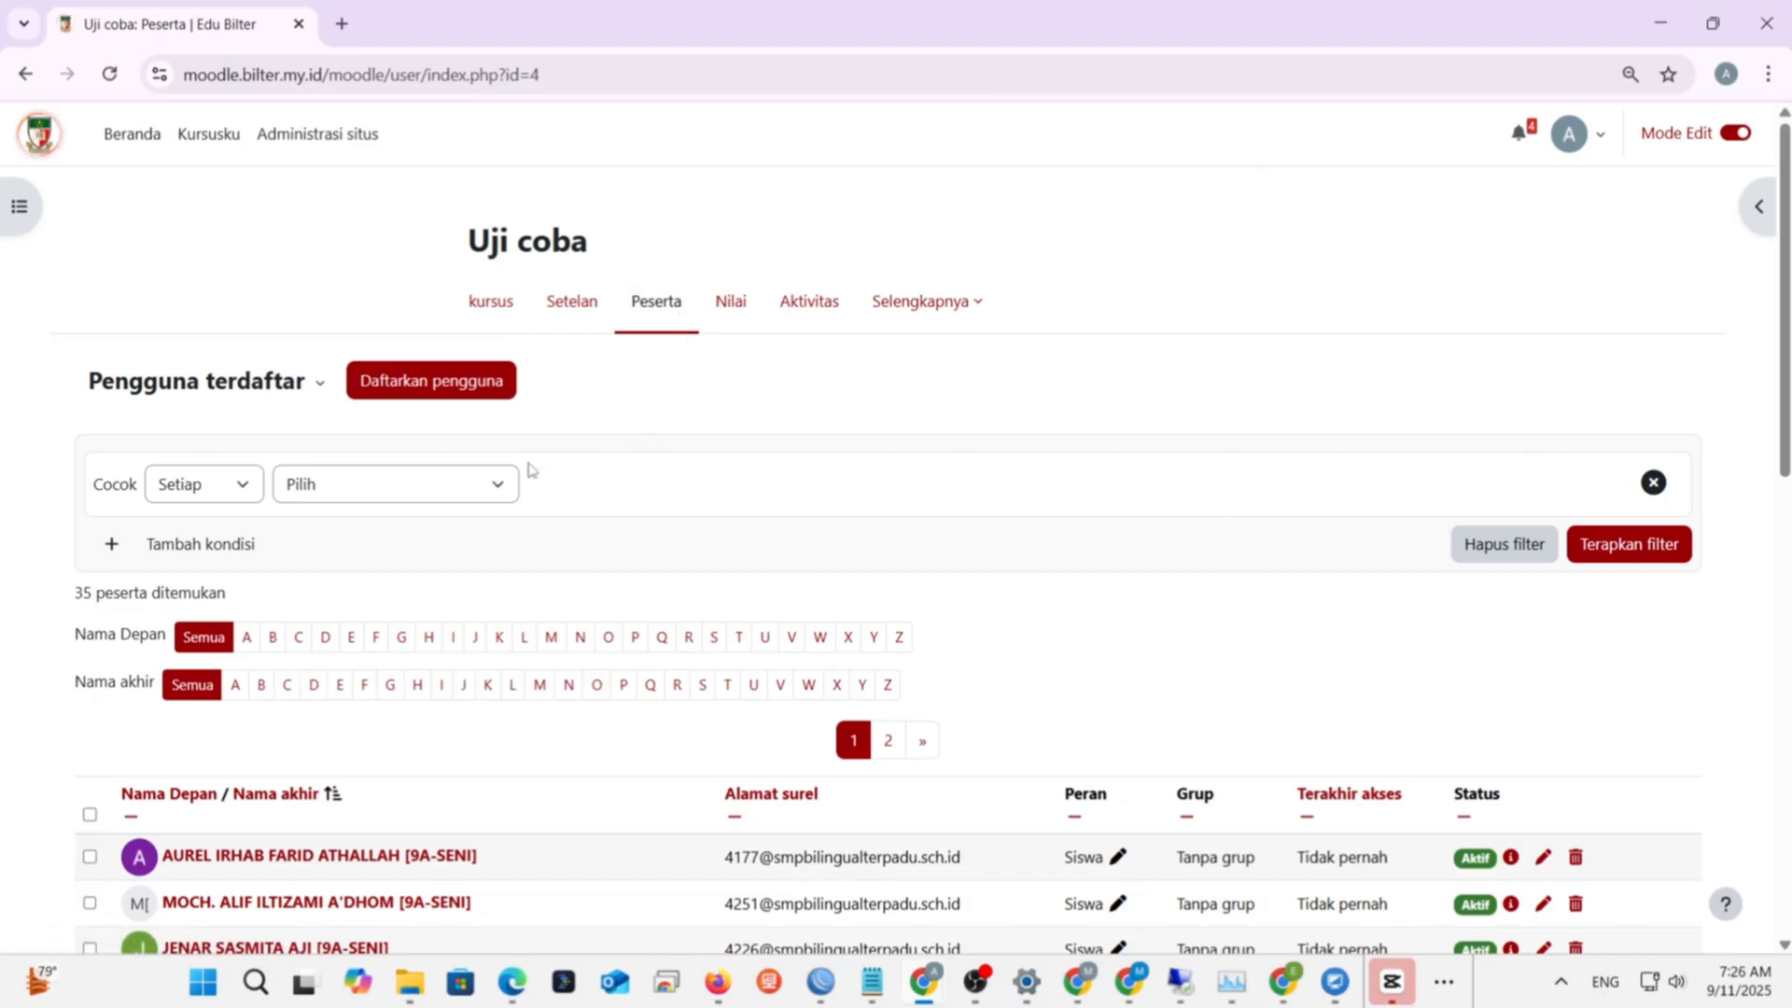
{"action": "scroll", "coordinate": [784, 714], "scroll_direction": "down", "scroll_amount": 2}
{"action": "scroll", "coordinate": [781, 698], "scroll_direction": "up", "scroll_amount": 2}
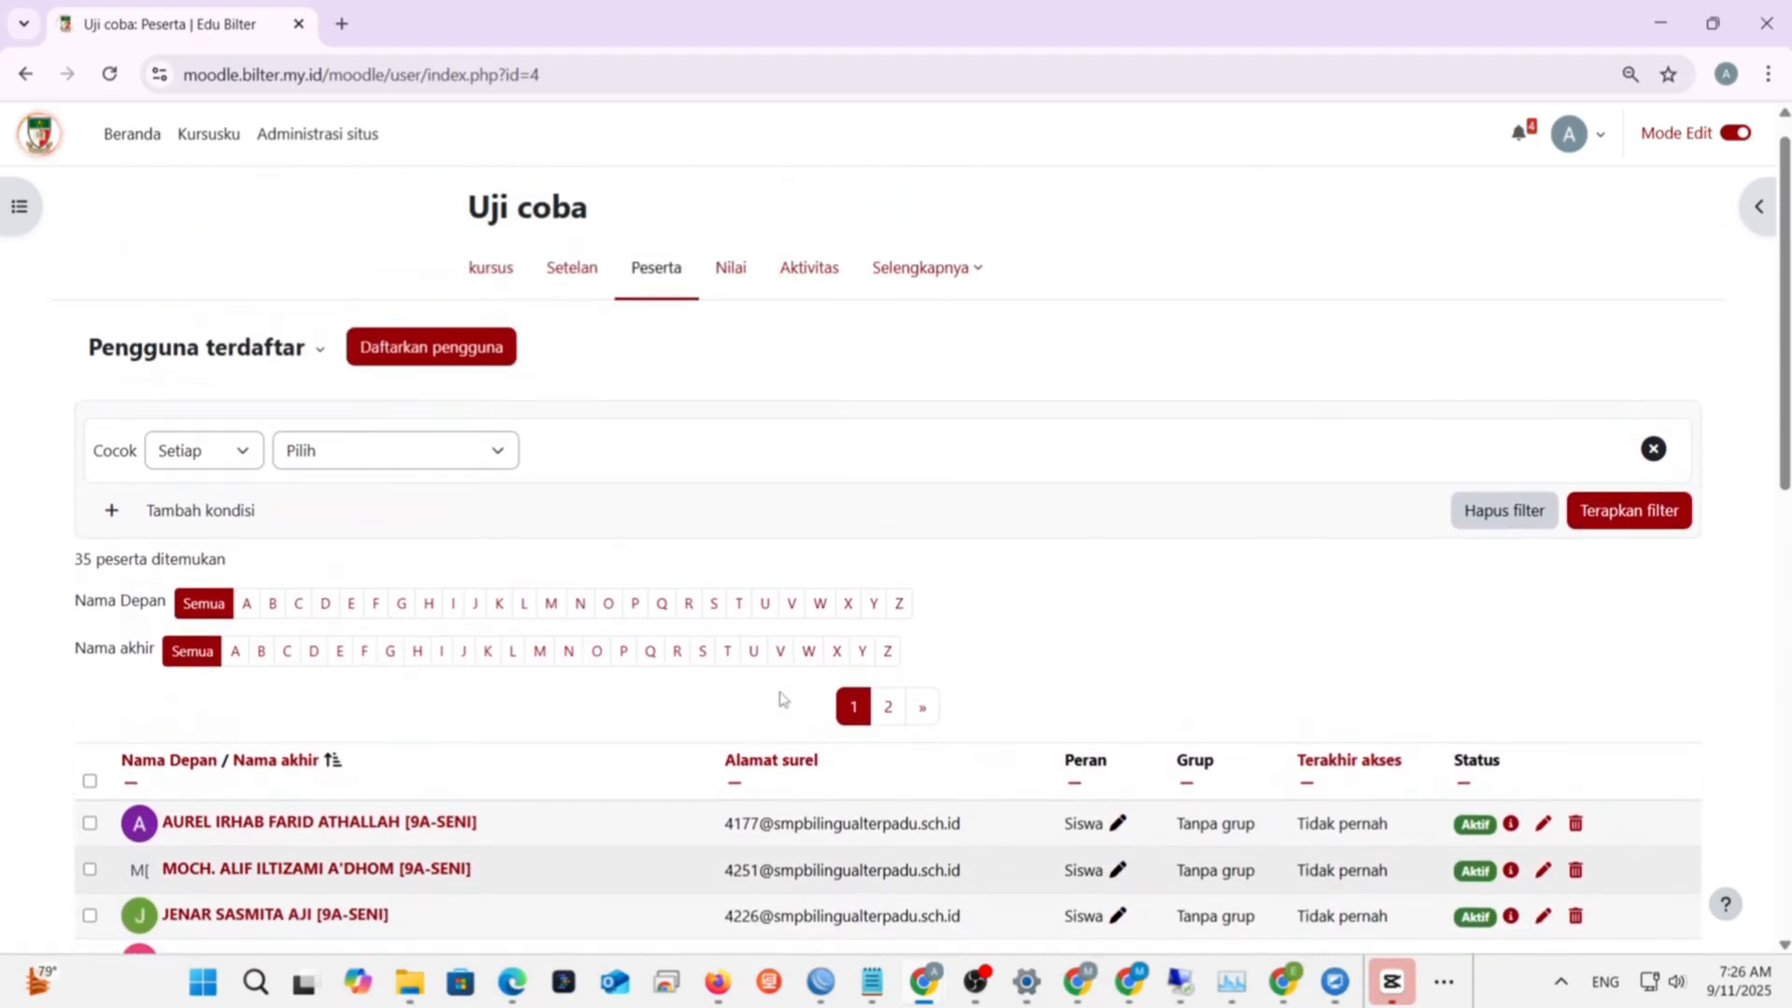
{"action": "scroll", "coordinate": [502, 790], "scroll_direction": "down", "scroll_amount": 5}
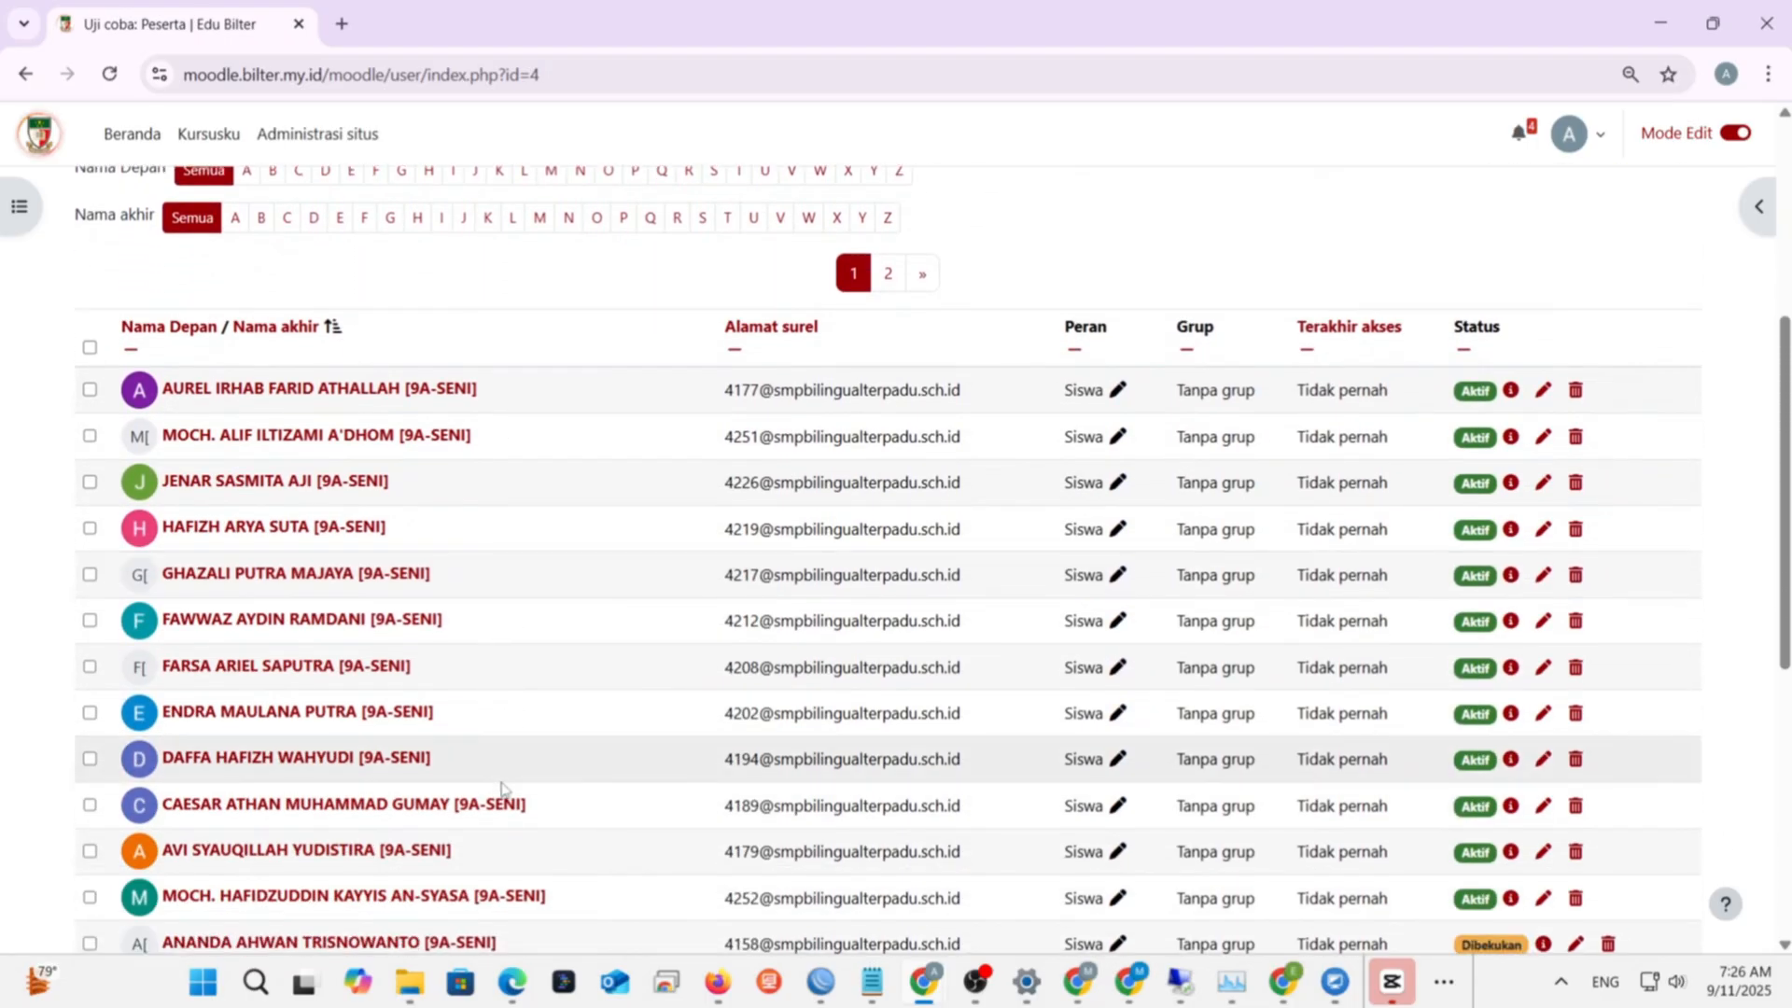
{"action": "scroll", "coordinate": [502, 790], "scroll_direction": "down", "scroll_amount": 1}
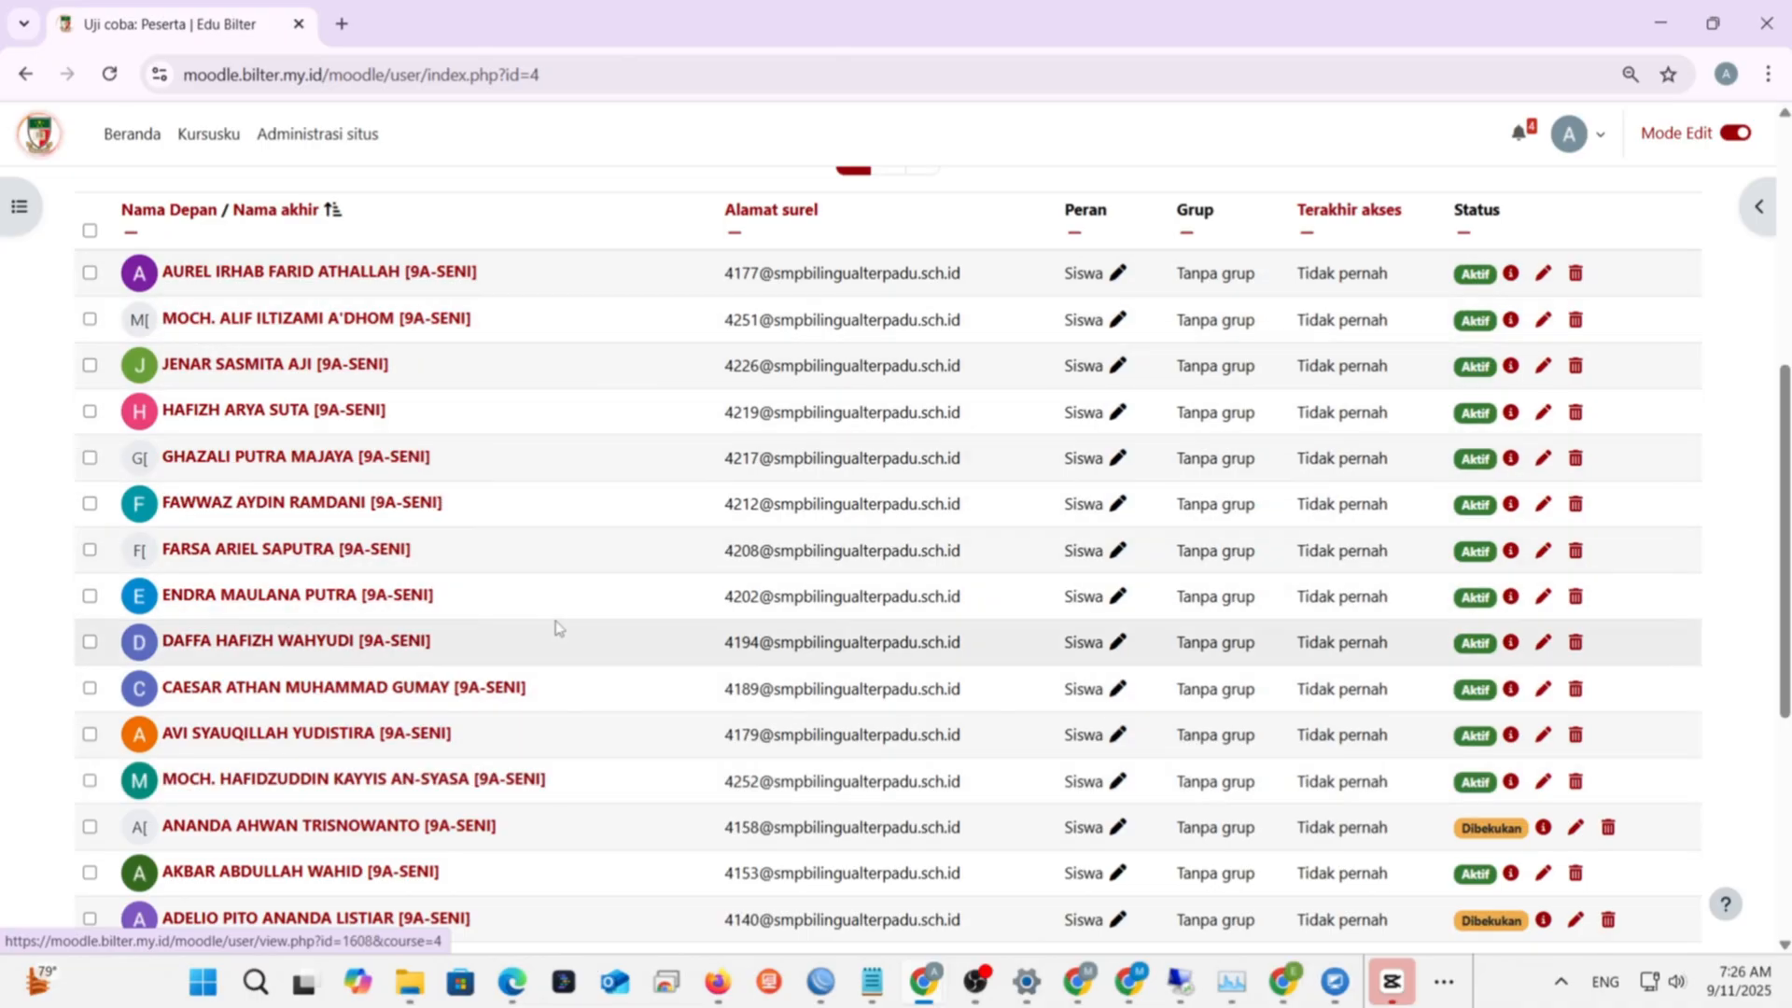
{"action": "scroll", "coordinate": [552, 628], "scroll_direction": "down", "scroll_amount": 1}
{"action": "scroll", "coordinate": [373, 373], "scroll_direction": "up", "scroll_amount": 1}
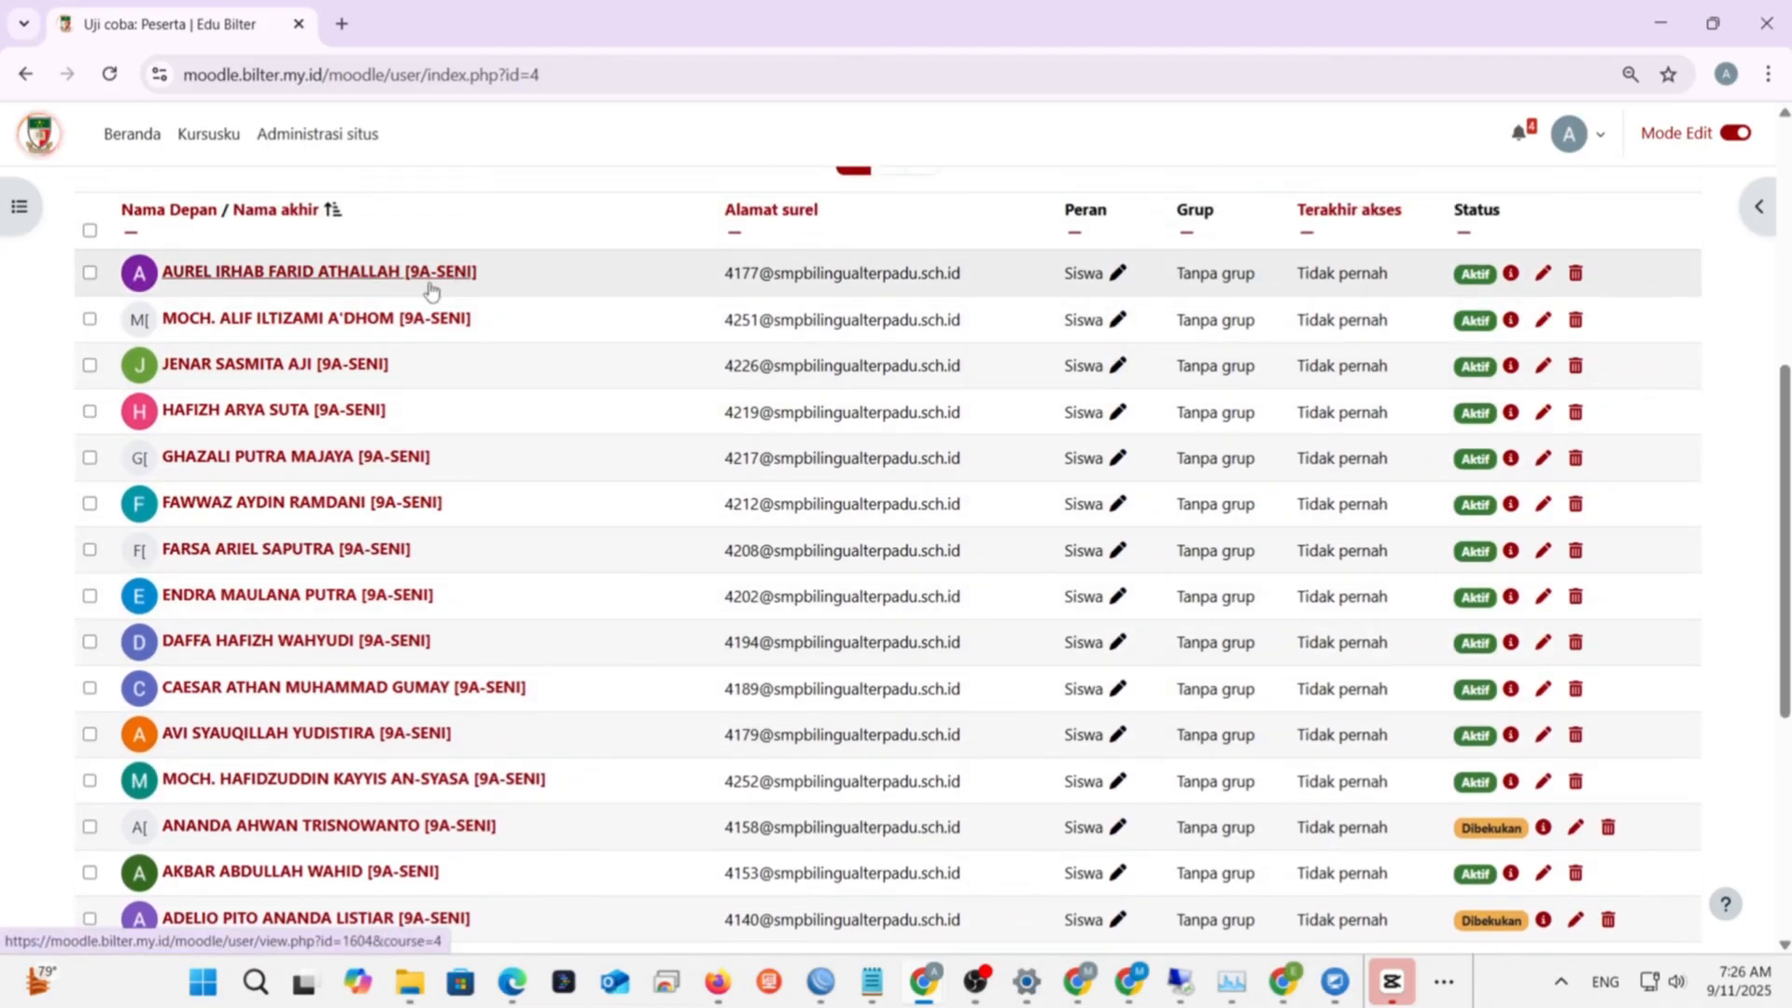
{"action": "scroll", "coordinate": [680, 548], "scroll_direction": "down", "scroll_amount": 5}
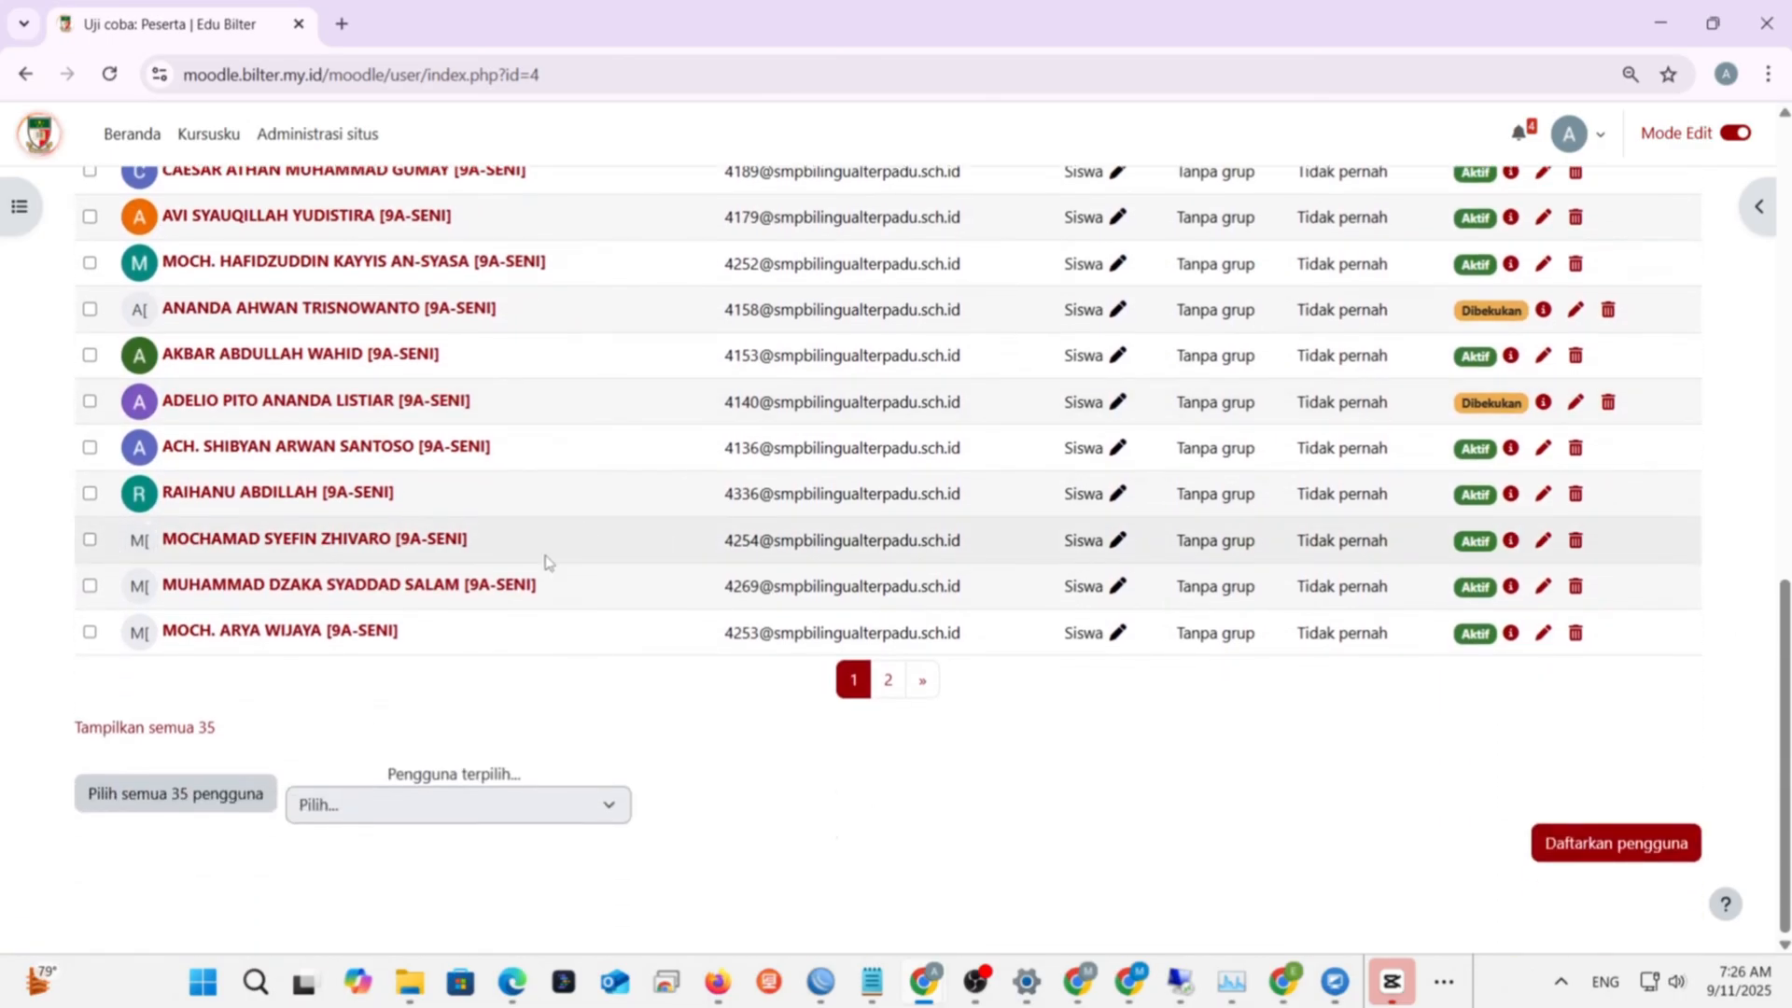
{"action": "left_click", "coordinate": [920, 680]}
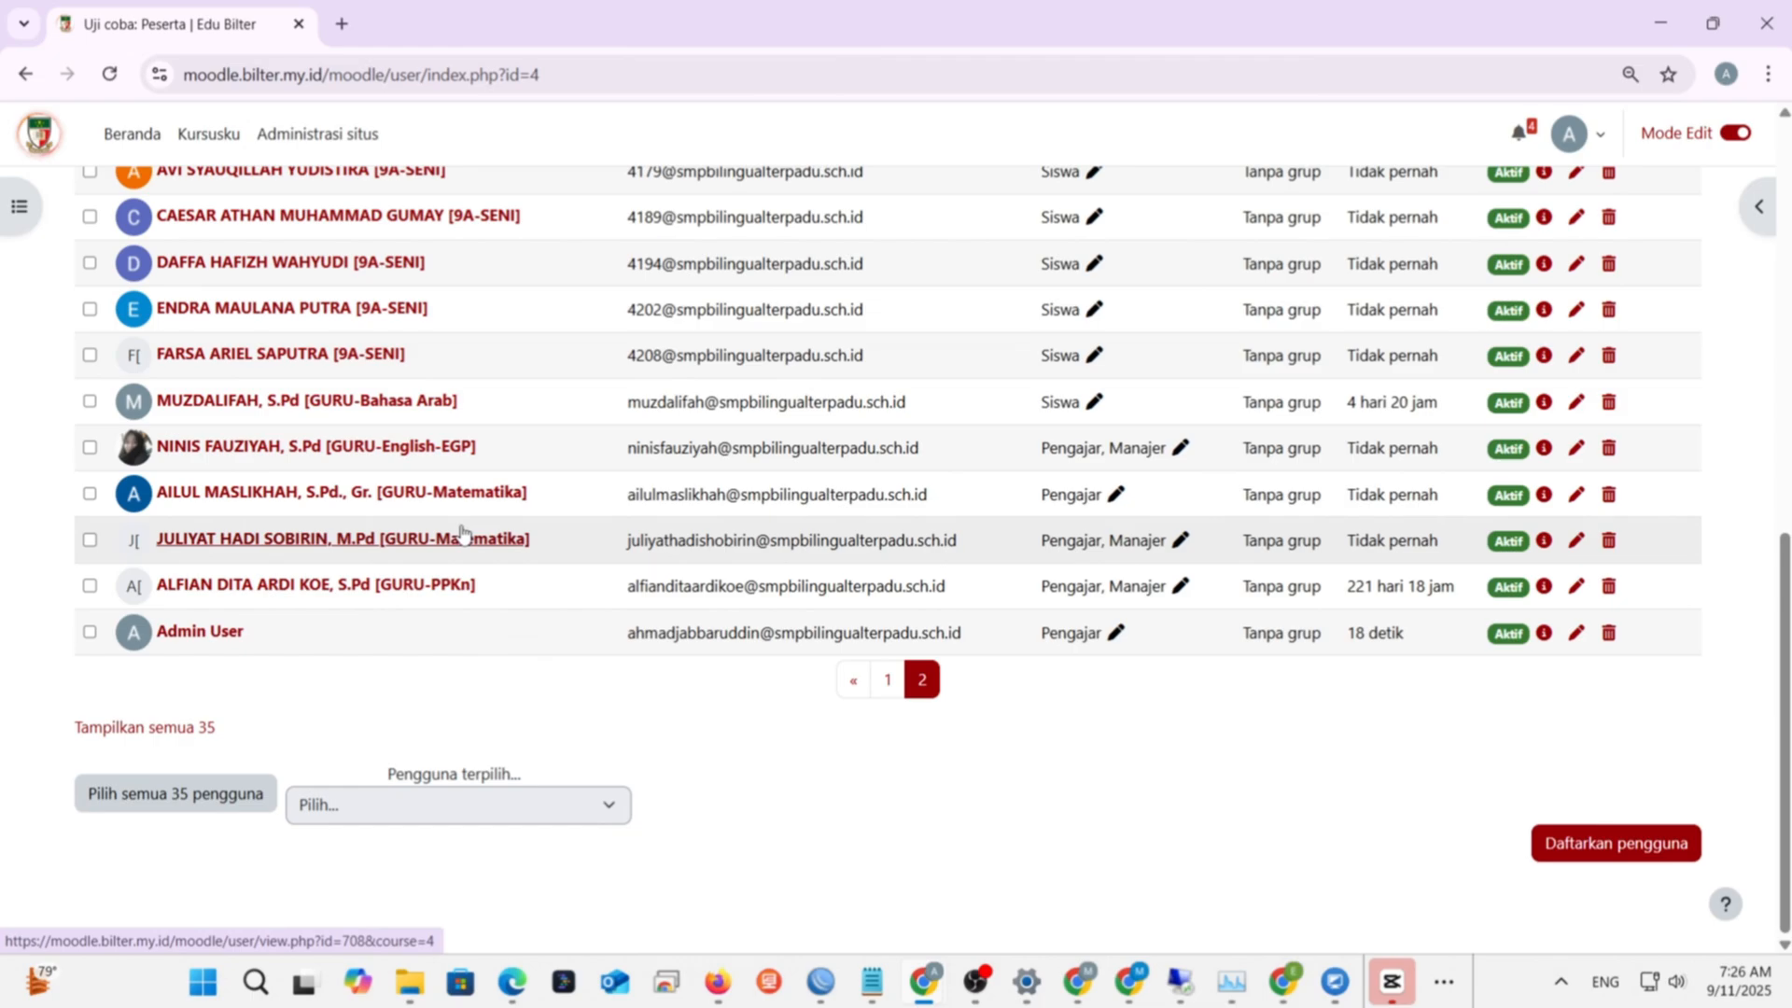
{"action": "scroll", "coordinate": [611, 534], "scroll_direction": "up", "scroll_amount": 8}
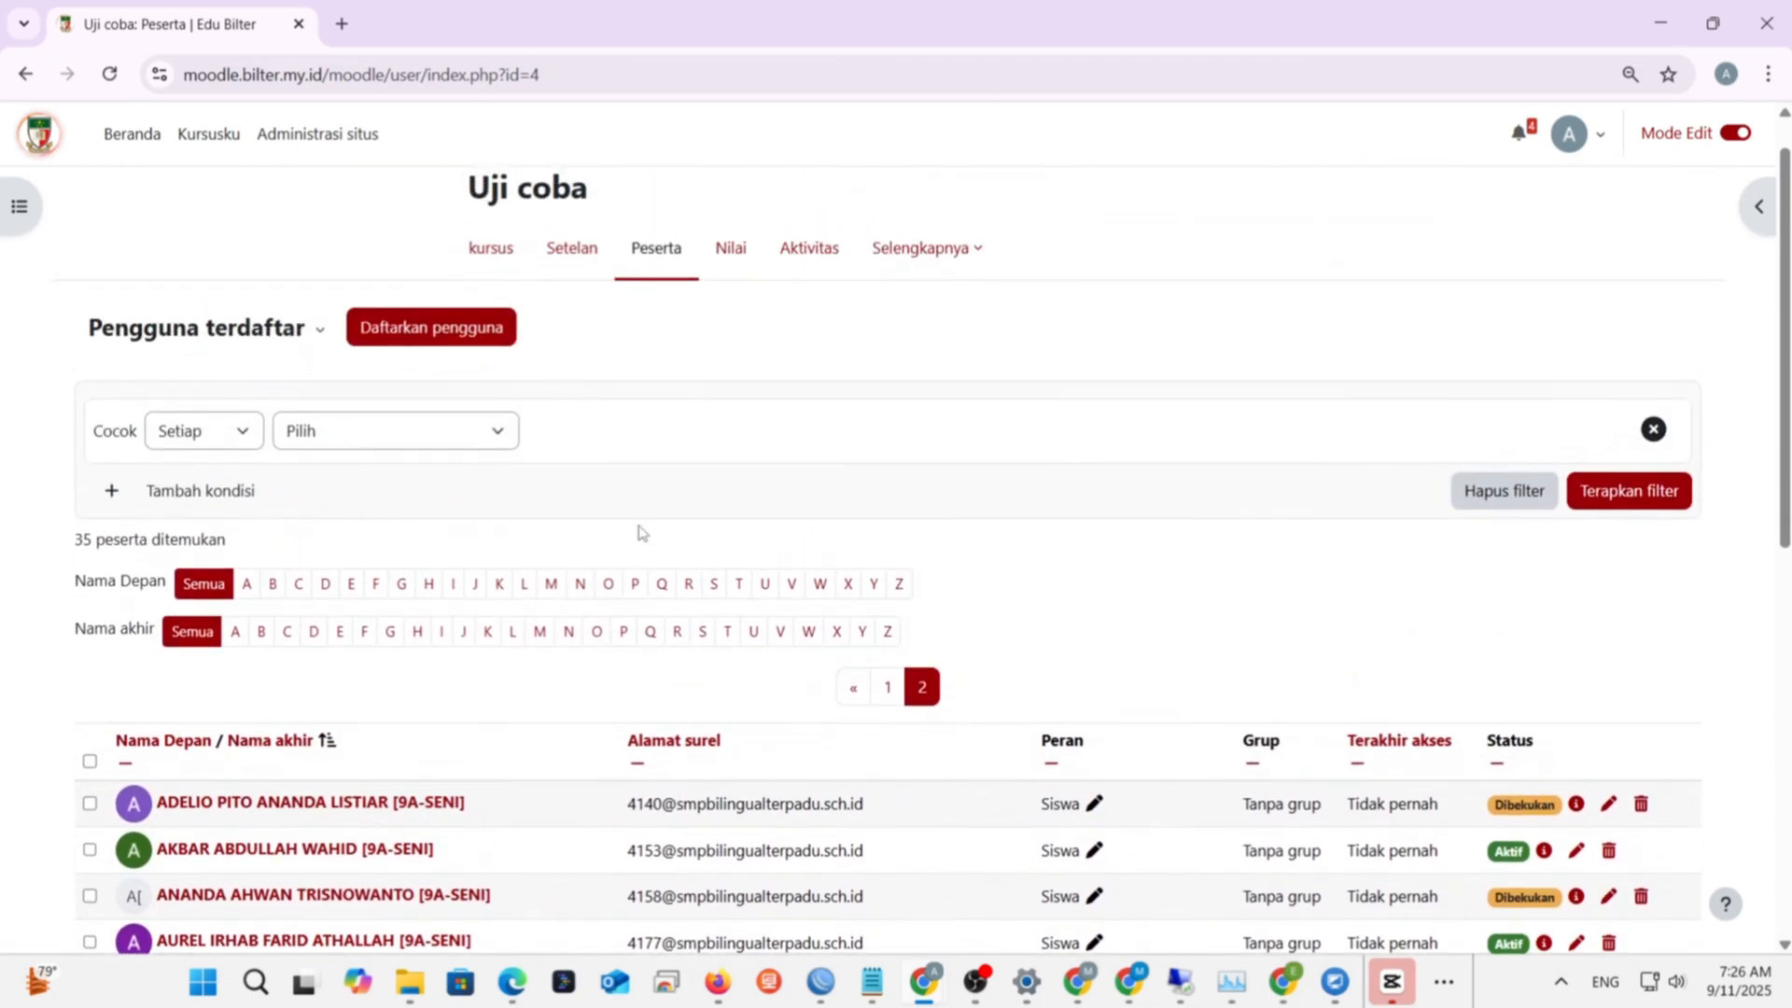
- Search for the mathematics teacher and enrol them with the Pengajar role
{"action": "left_click", "coordinate": [485, 347]}
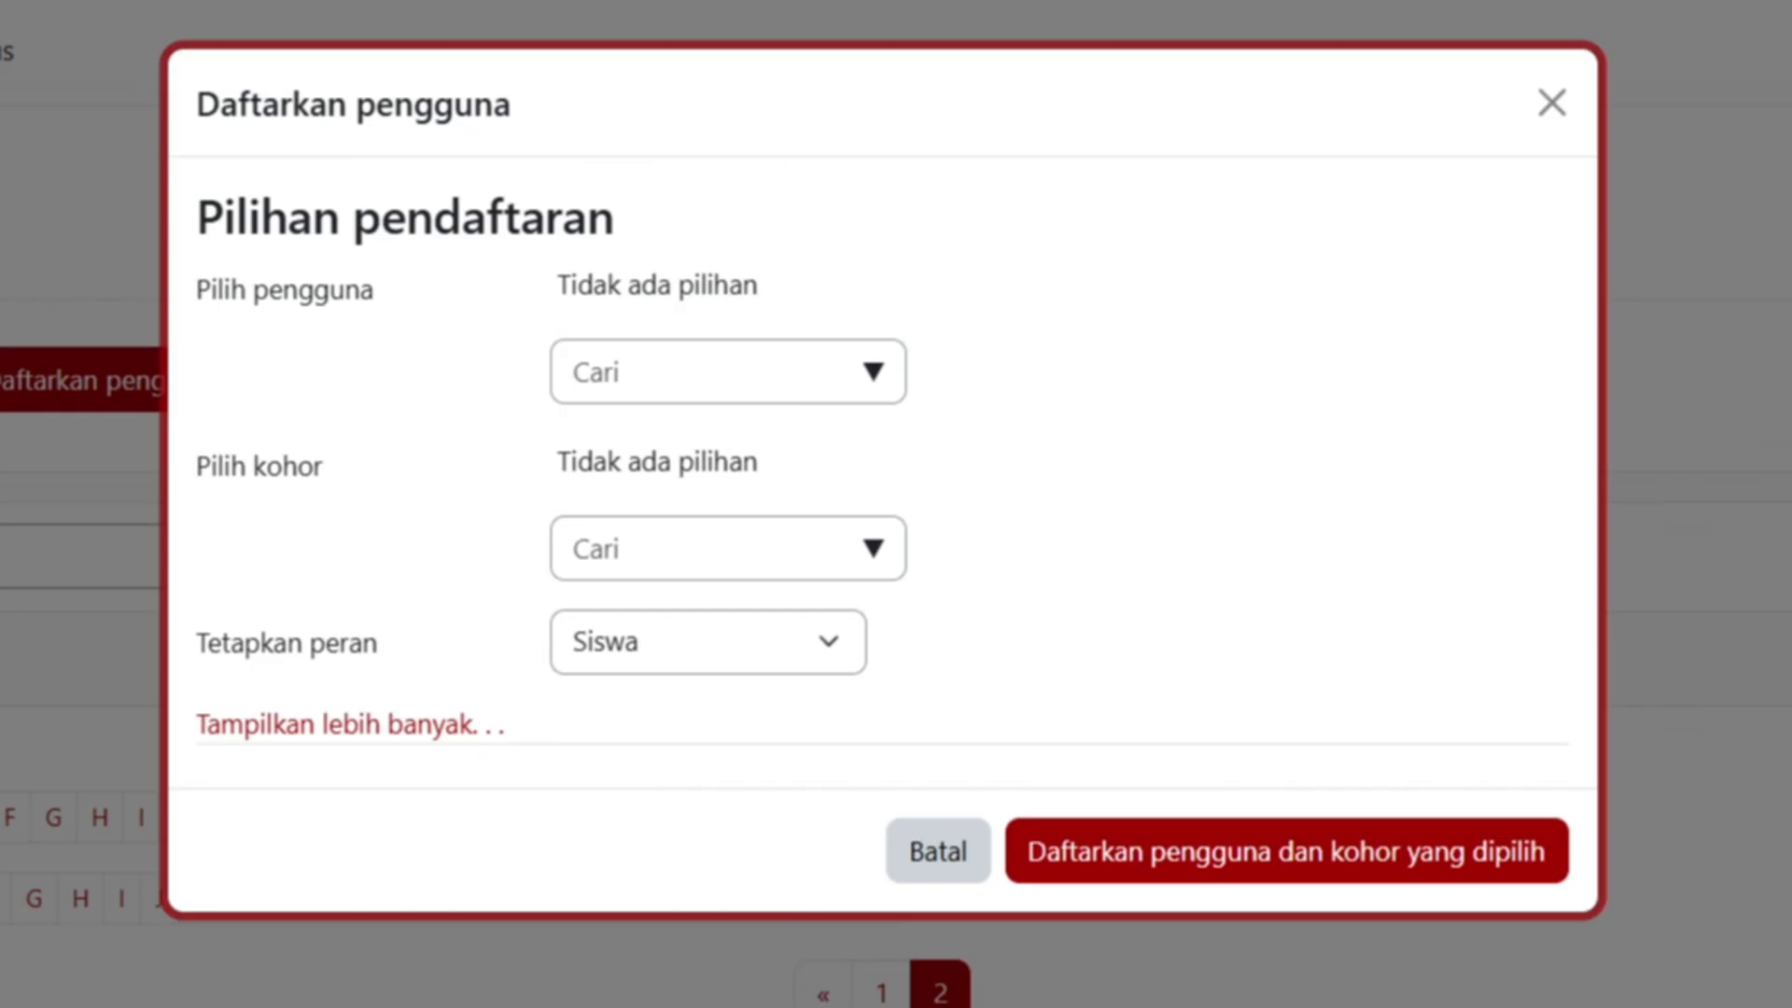
{"action": "left_click", "coordinate": [792, 372]}
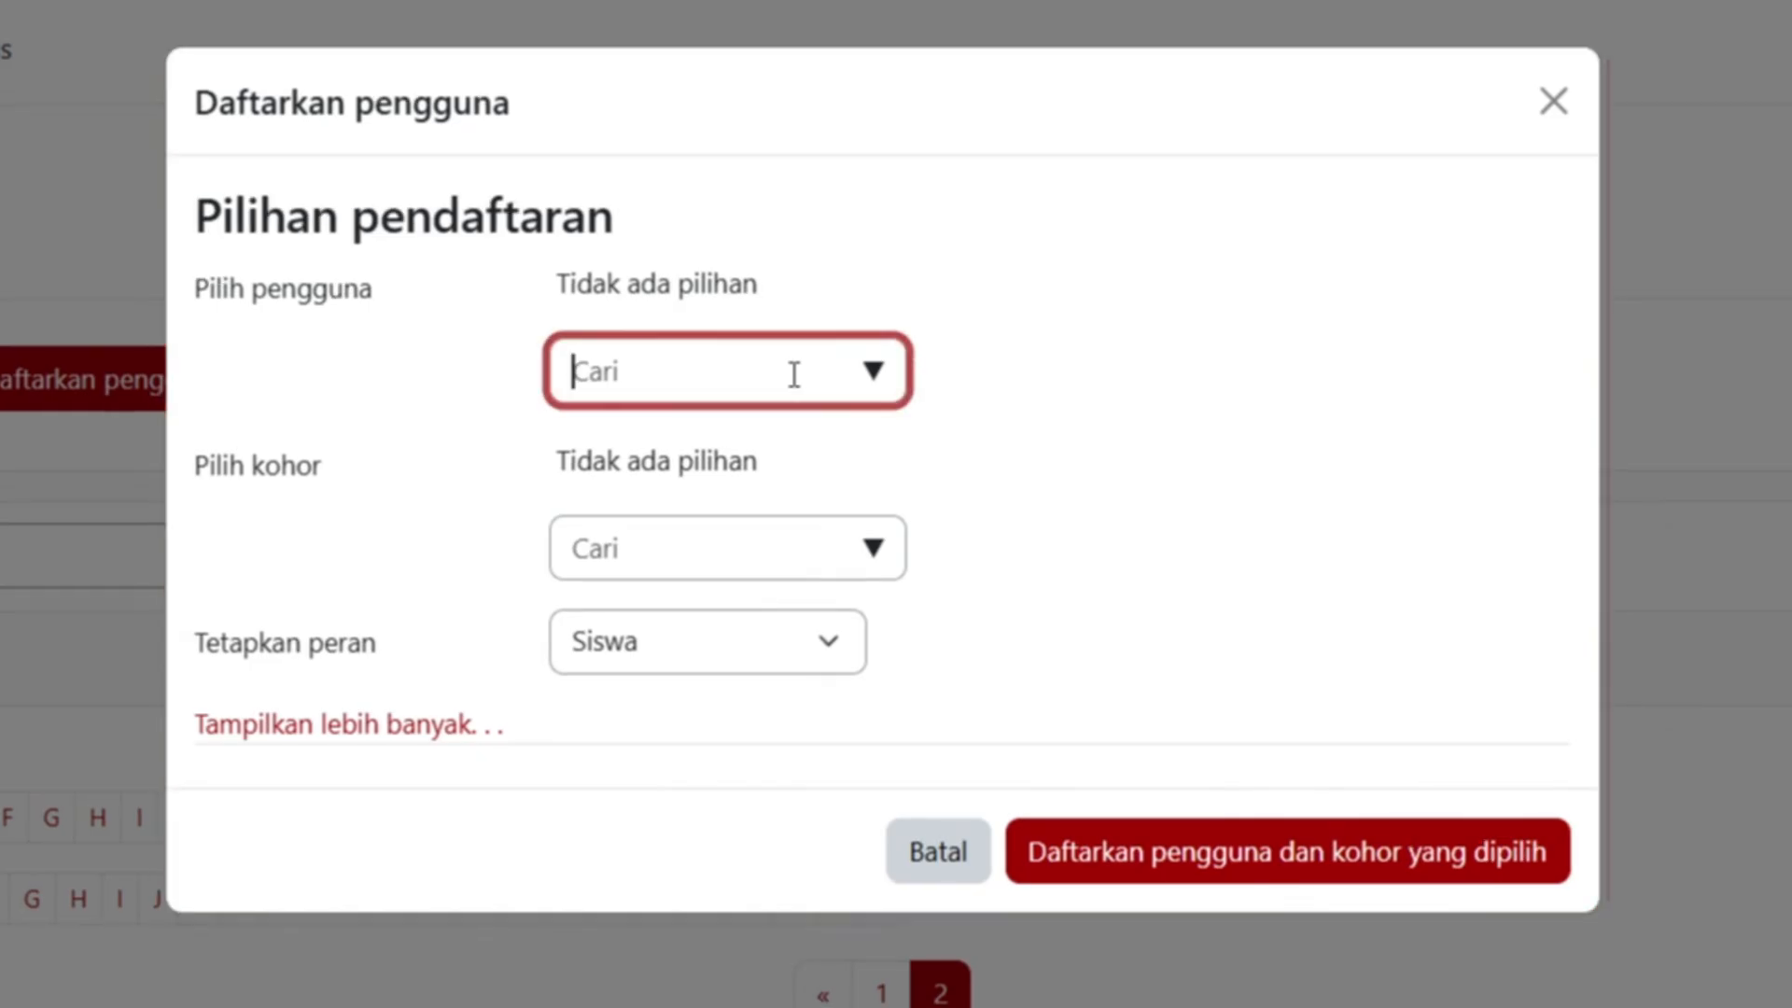
{"action": "type", "text": "ailu"}
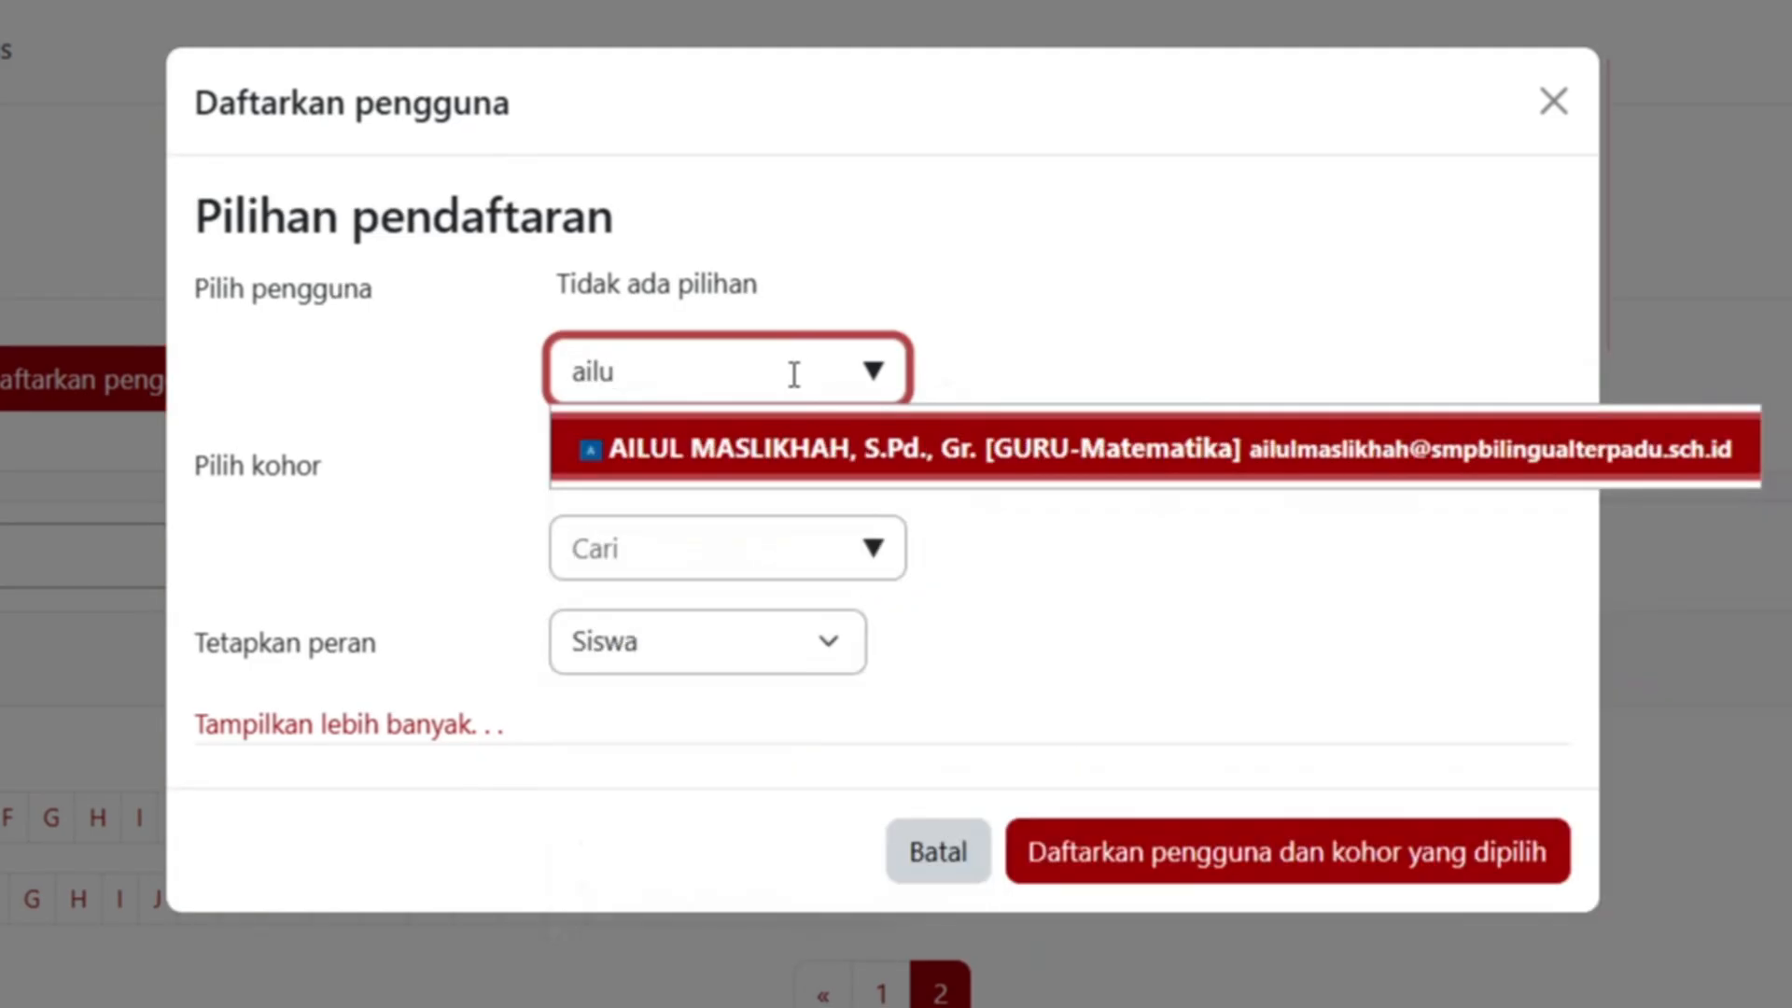
{"action": "left_click", "coordinate": [771, 453]}
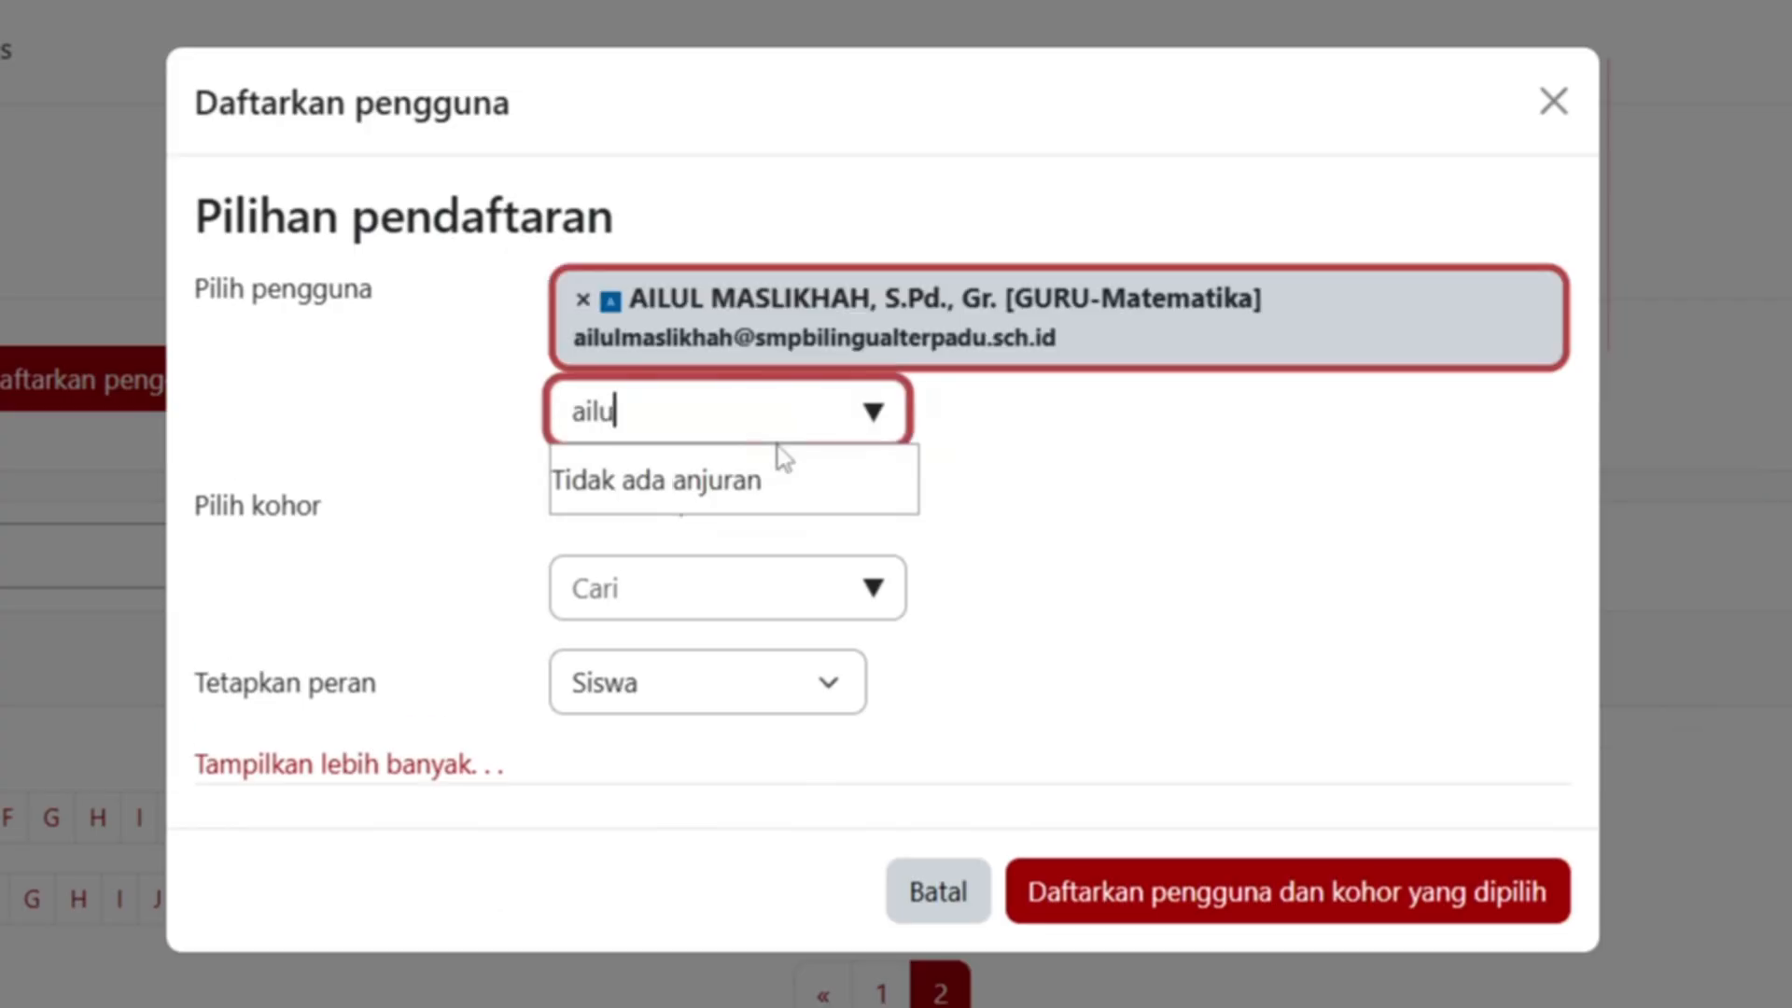
{"action": "left_click", "coordinate": [826, 688]}
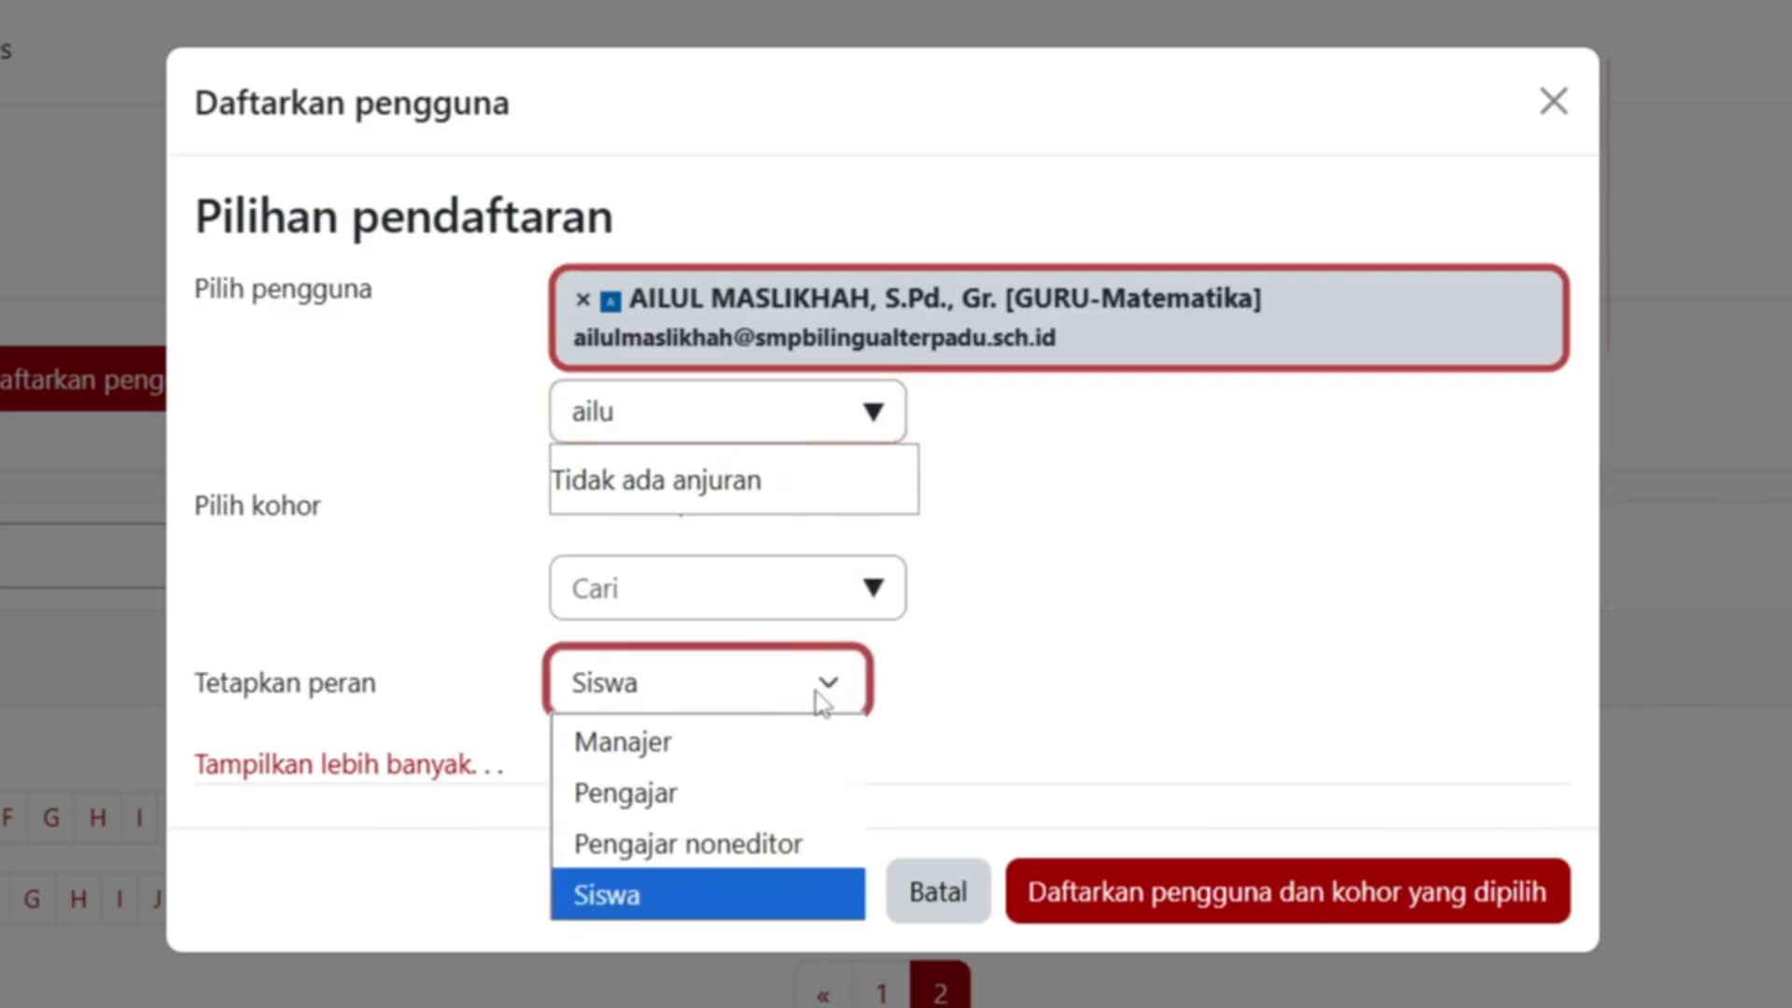
{"action": "left_click", "coordinate": [706, 791]}
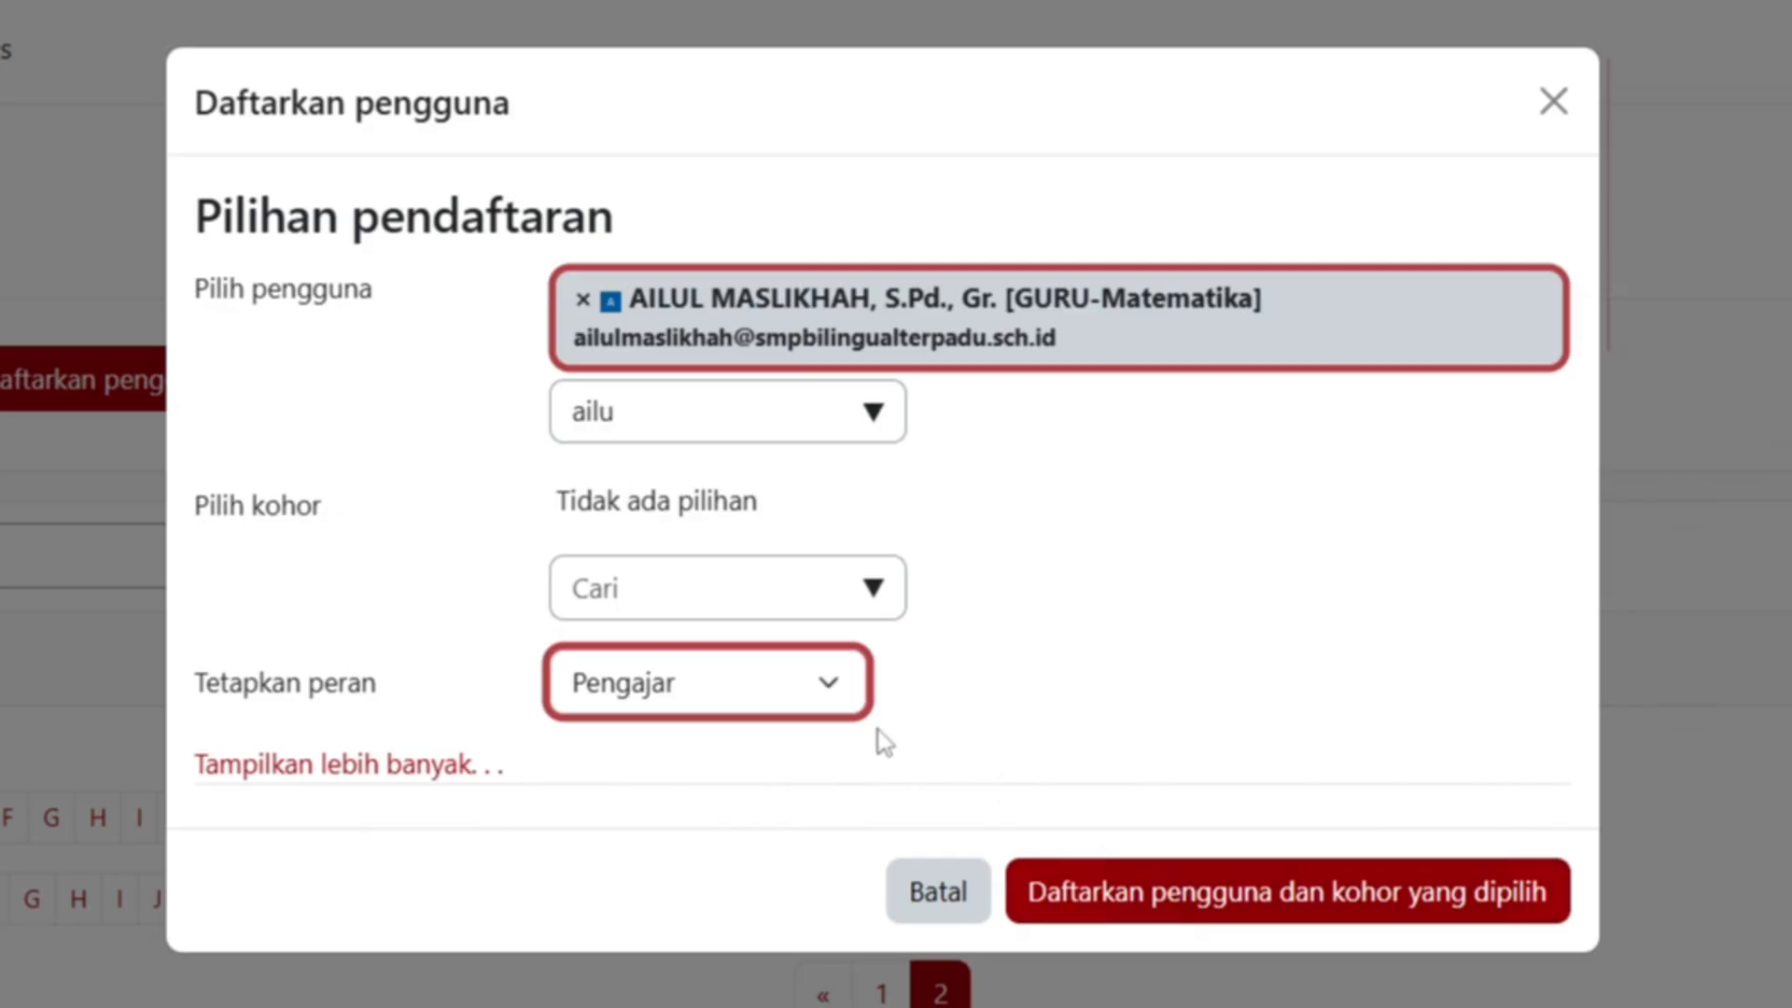
{"action": "left_click", "coordinate": [788, 698]}
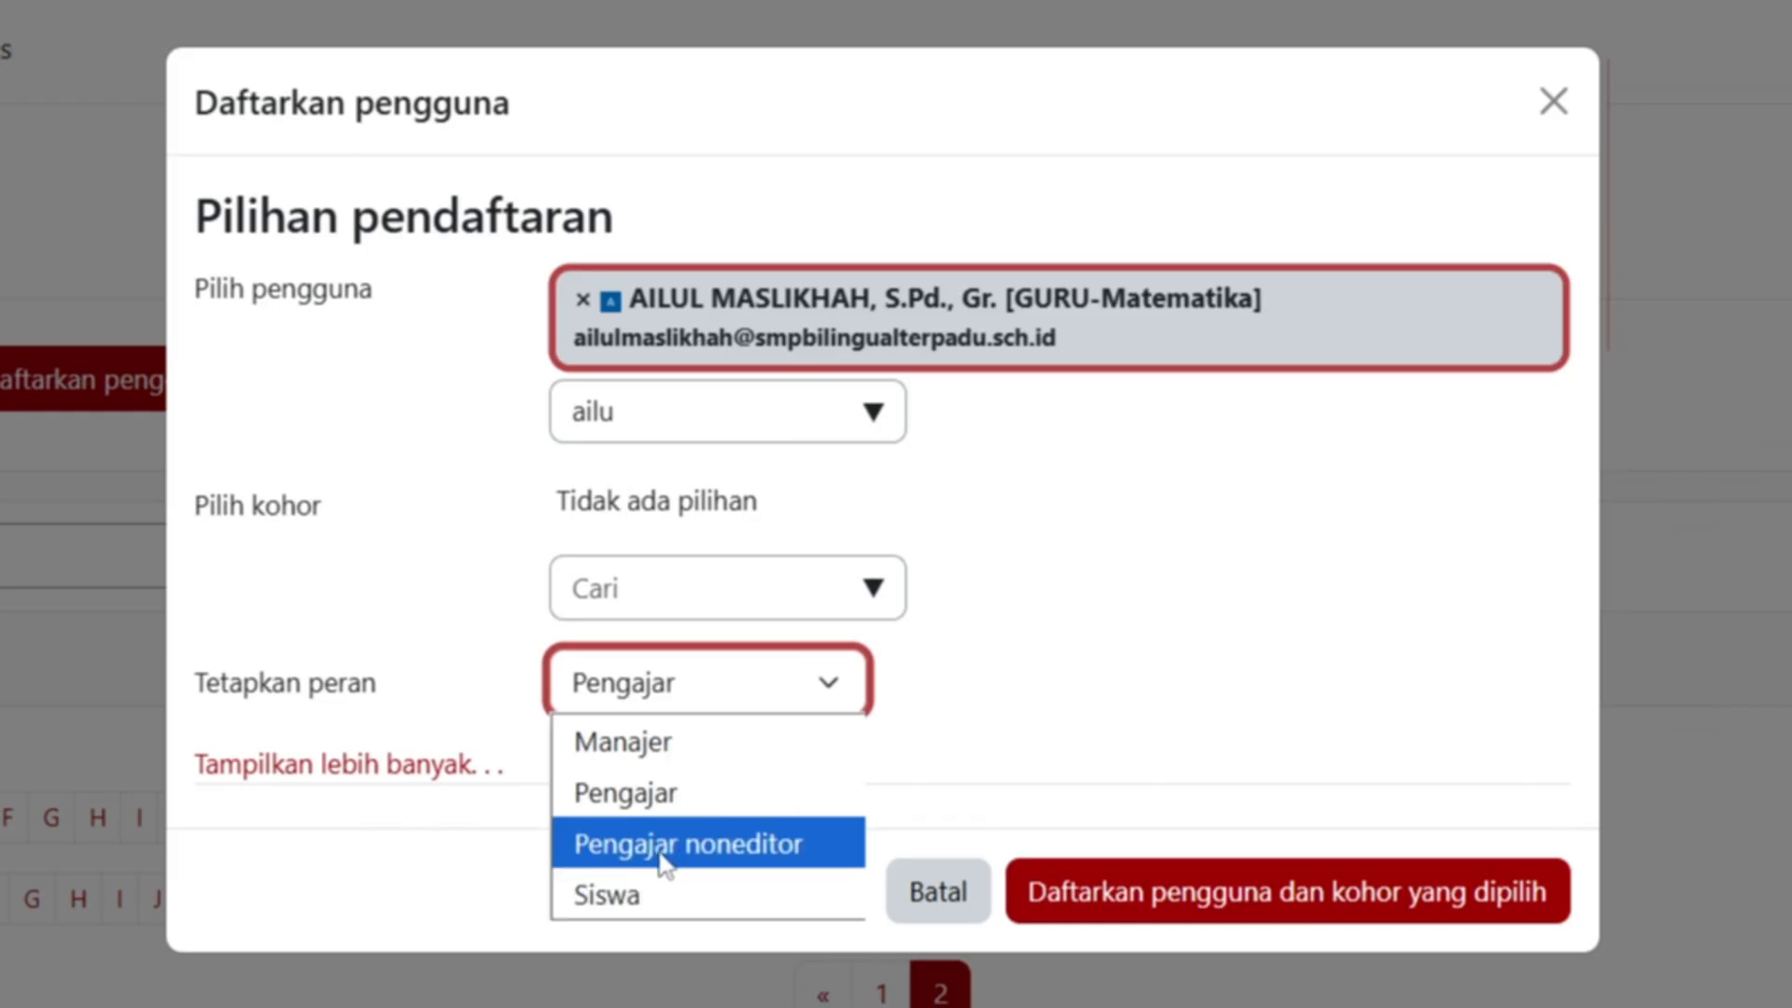
{"action": "left_click", "coordinate": [709, 804]}
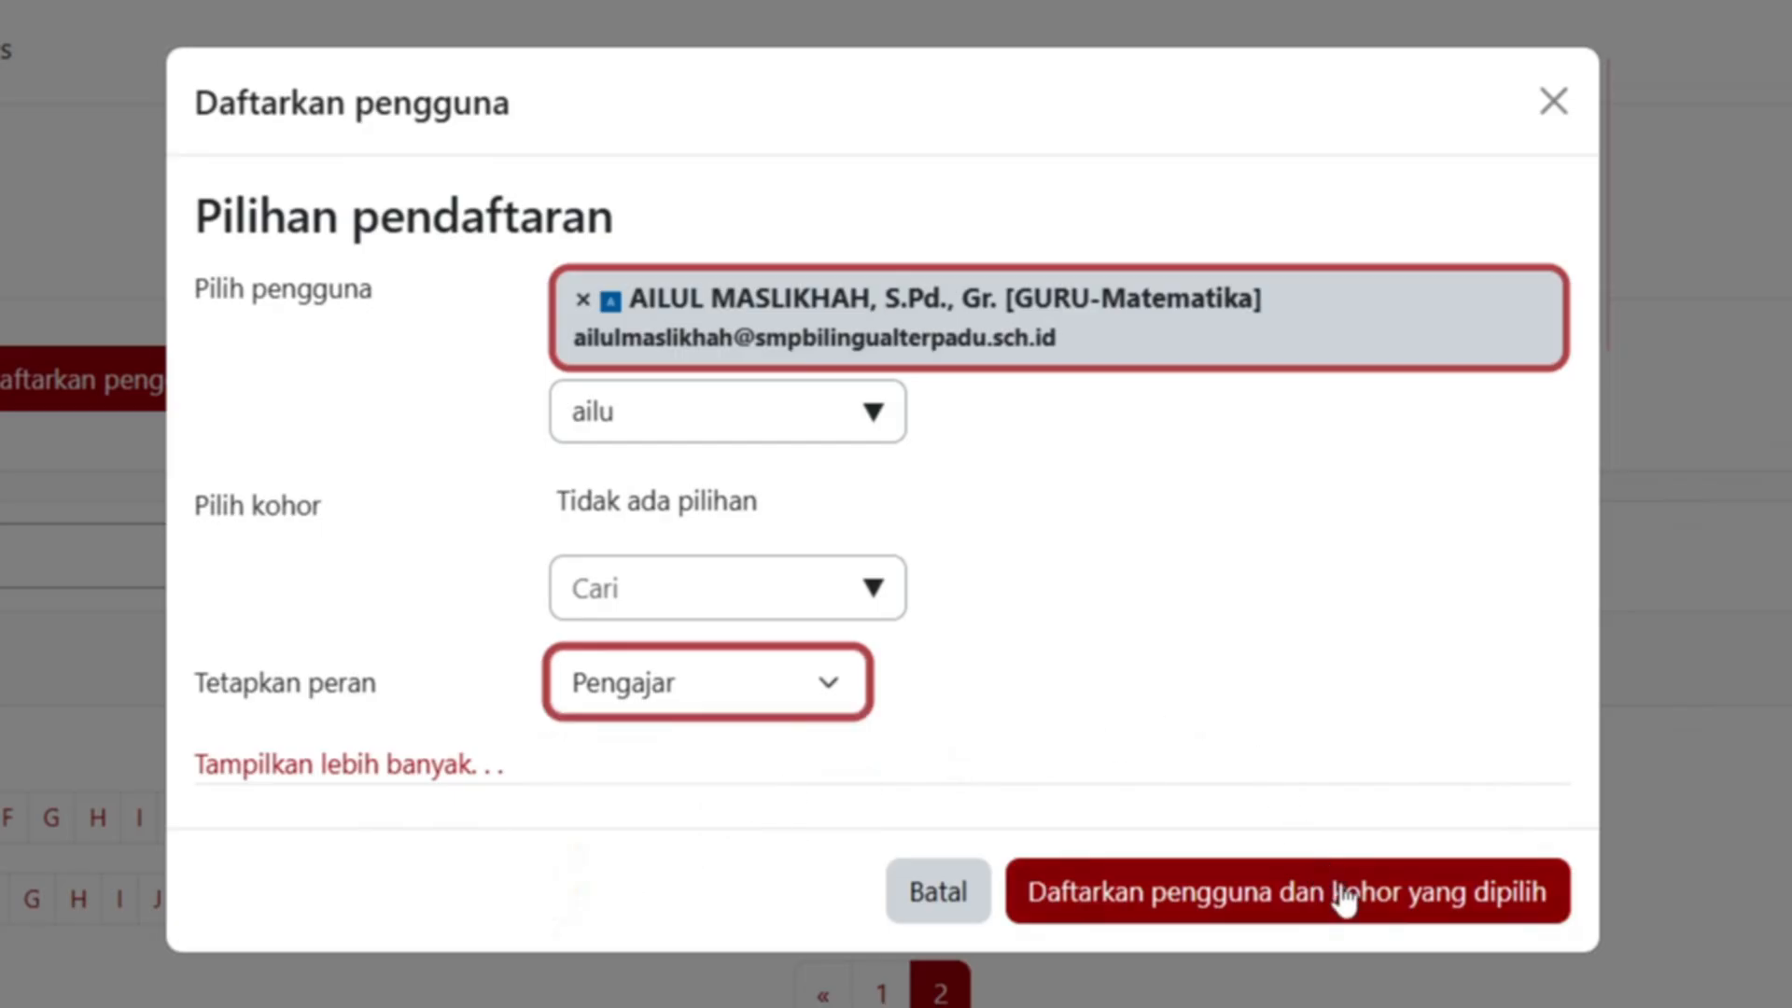
{"action": "left_click", "coordinate": [1364, 910]}
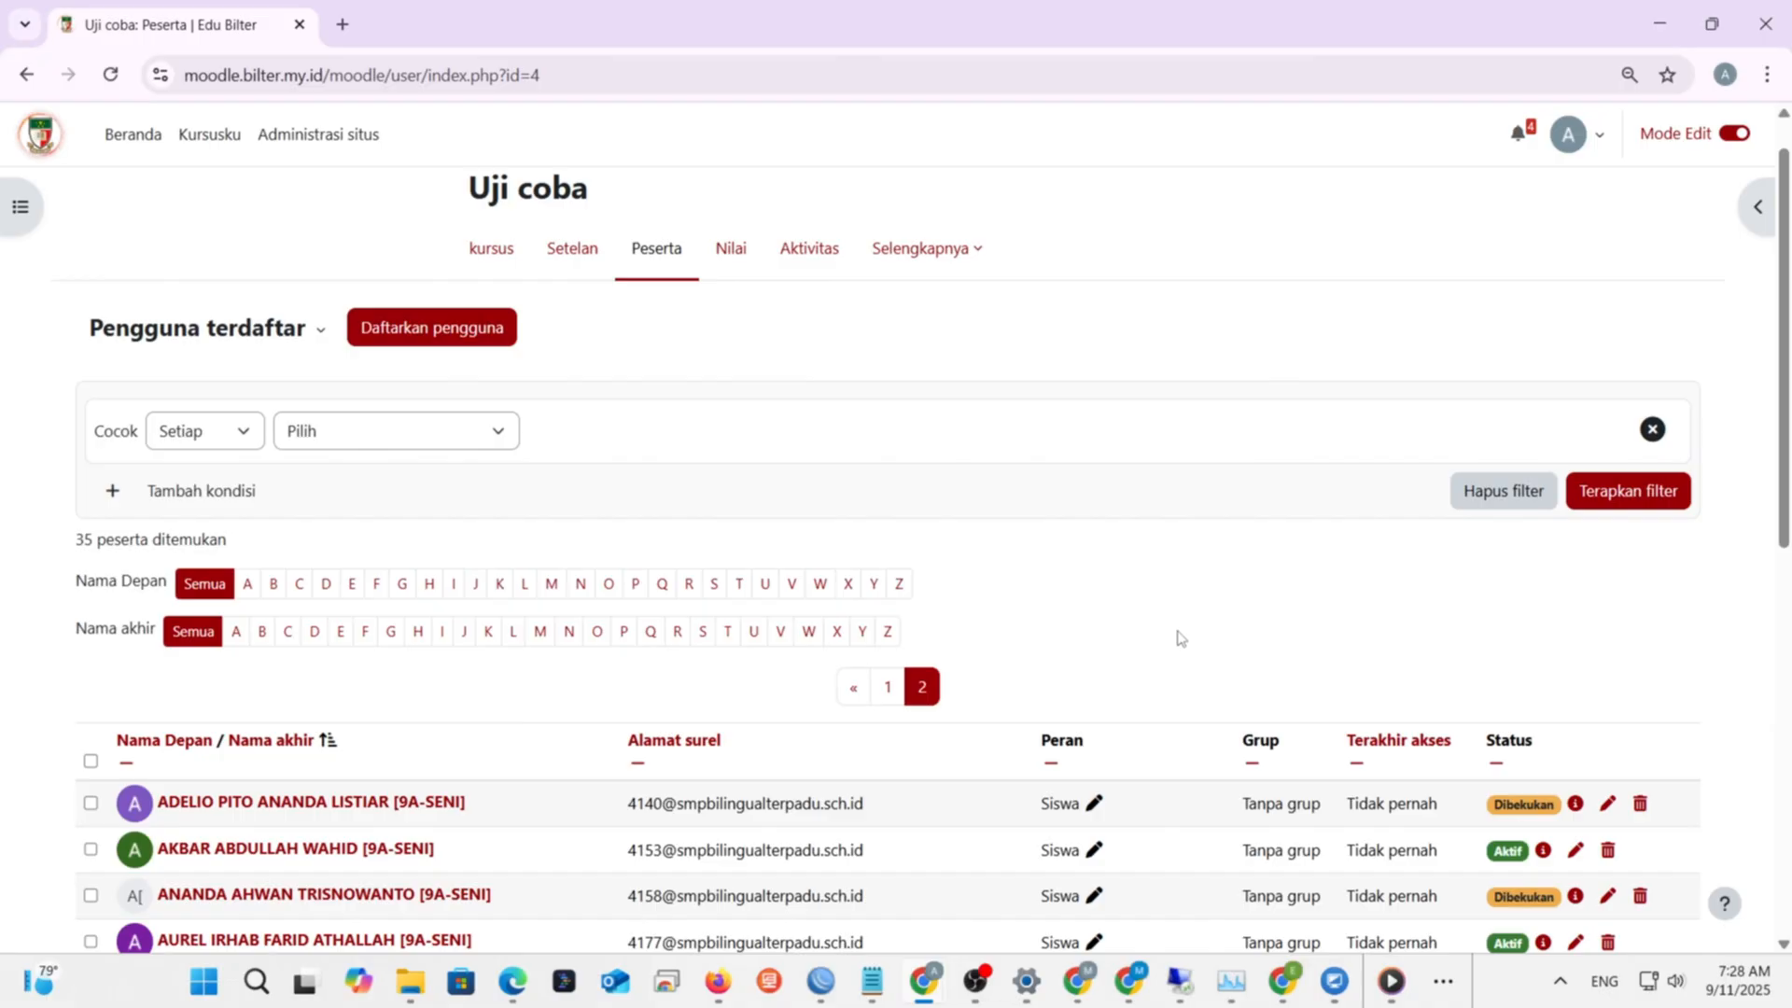
{"action": "scroll", "coordinate": [1178, 634], "scroll_direction": "down", "scroll_amount": 5}
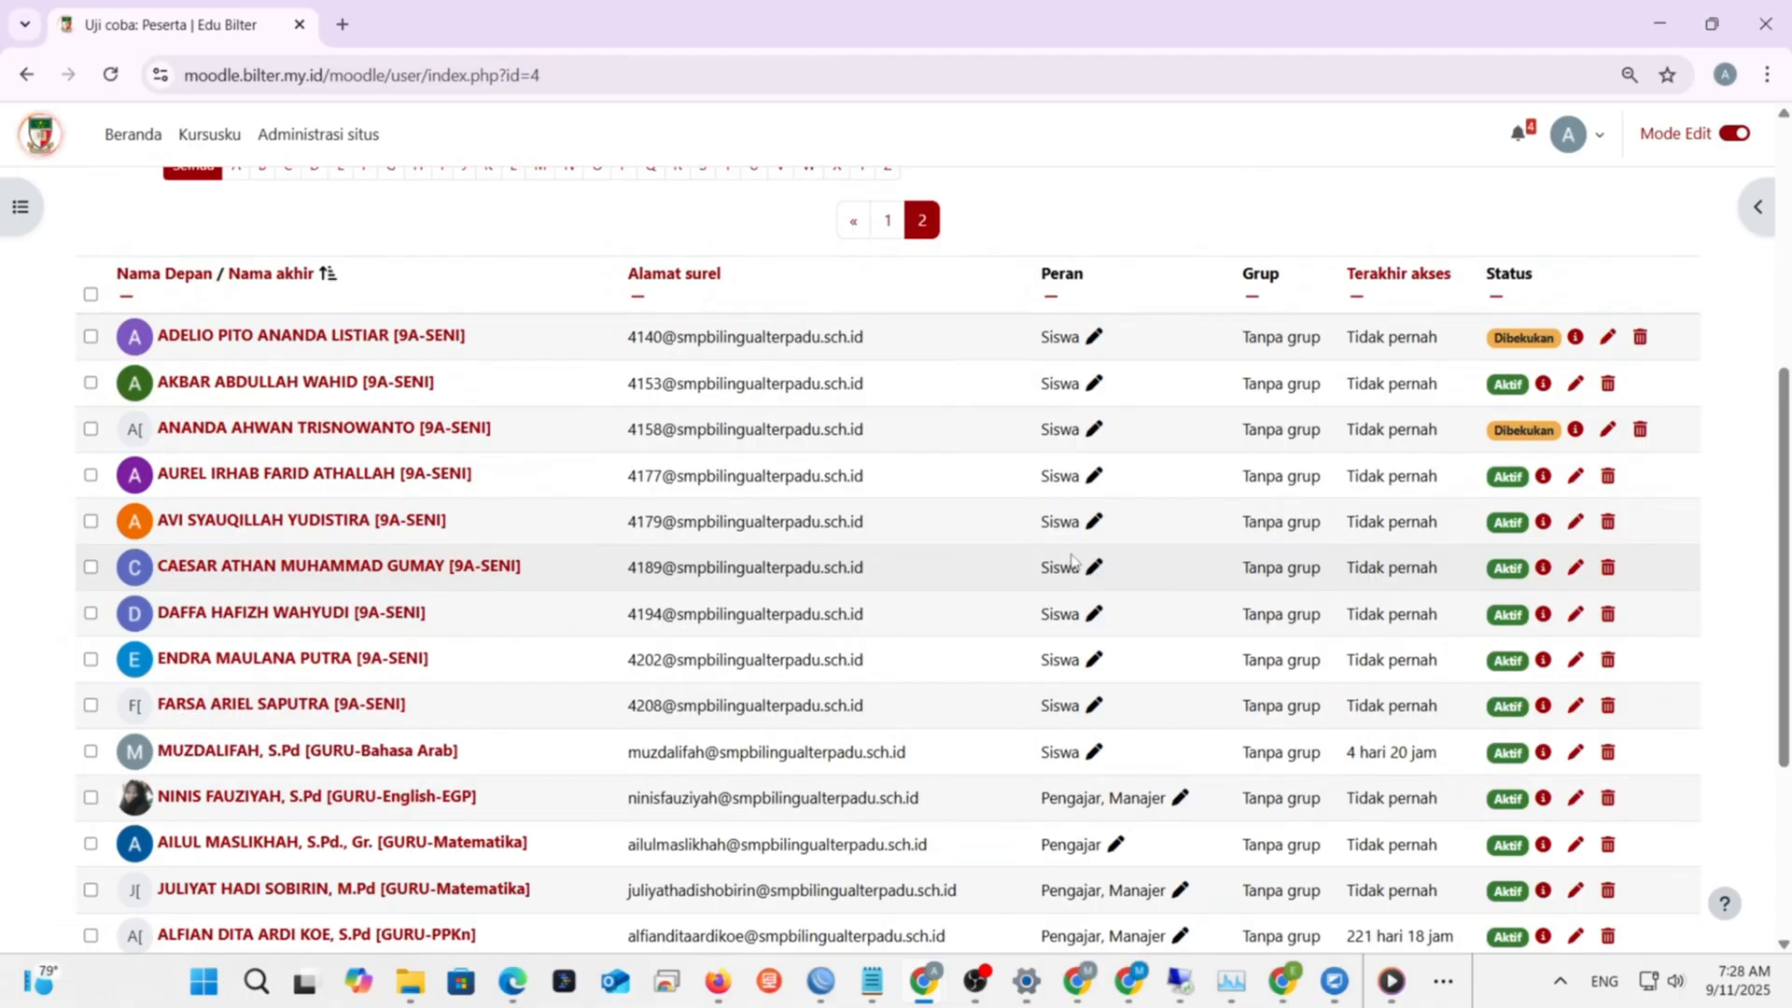
{"action": "scroll", "coordinate": [1071, 560], "scroll_direction": "down", "scroll_amount": 3}
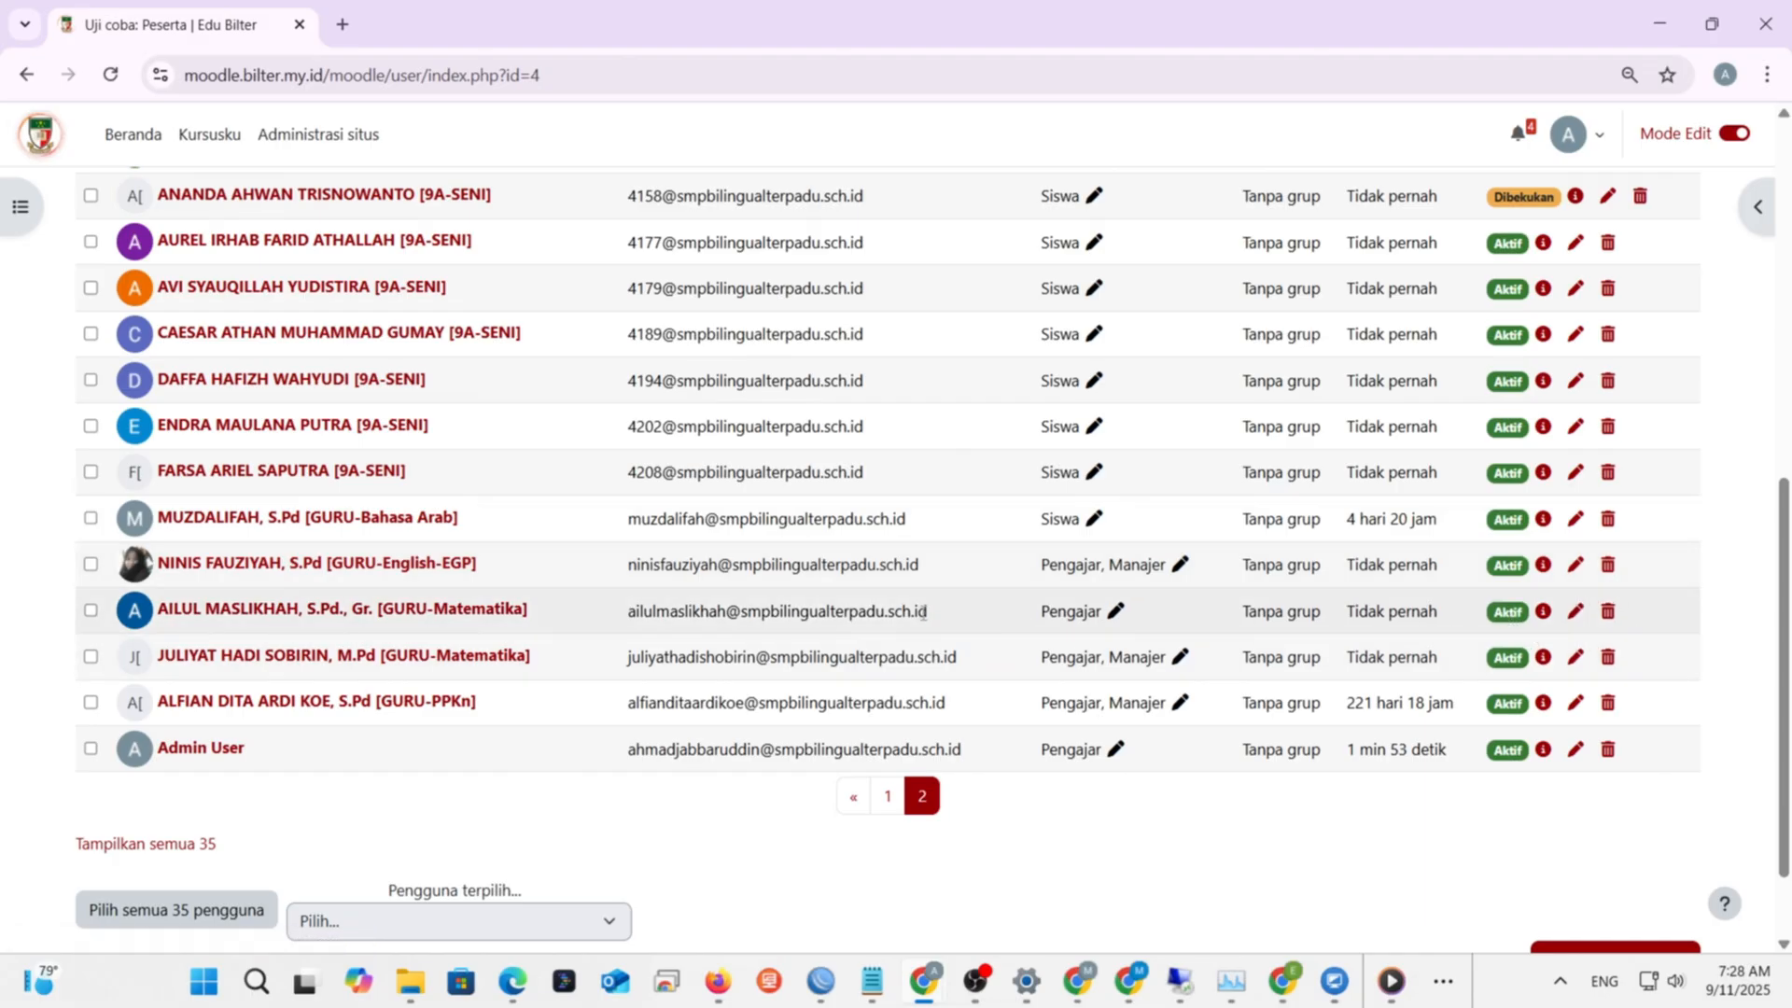
{"action": "scroll", "coordinate": [923, 612], "scroll_direction": "up", "scroll_amount": 9}
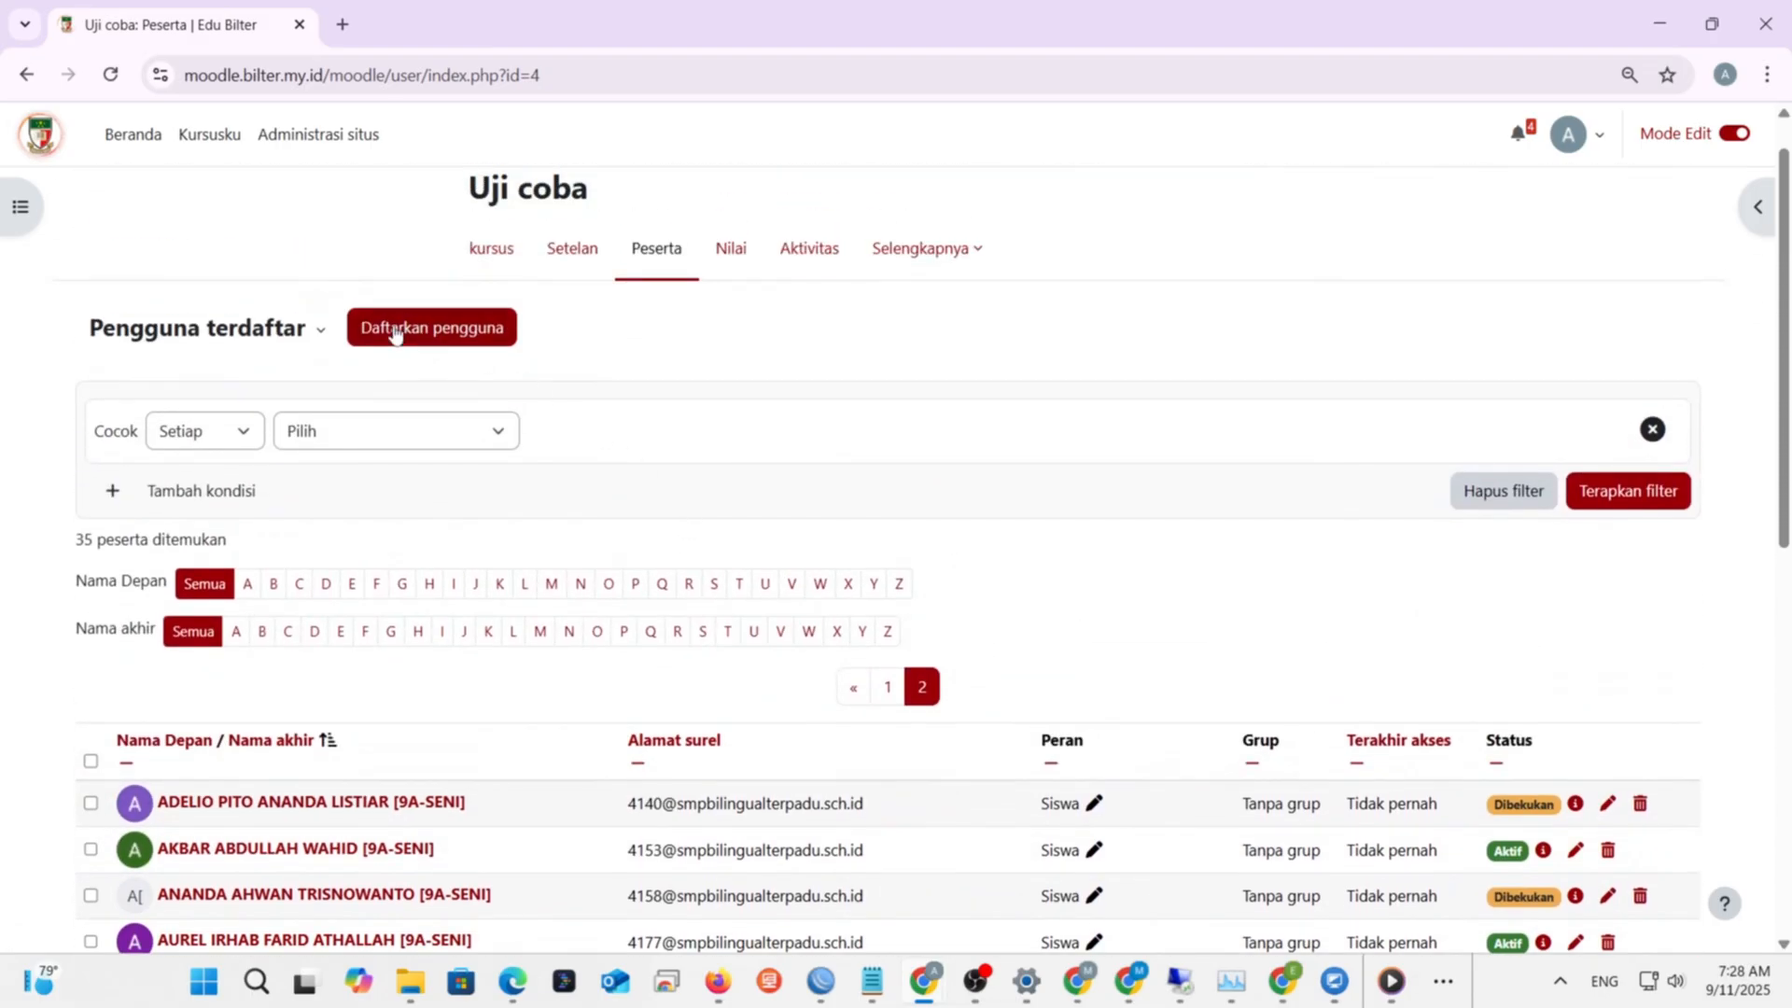
{"action": "left_click", "coordinate": [396, 334]}
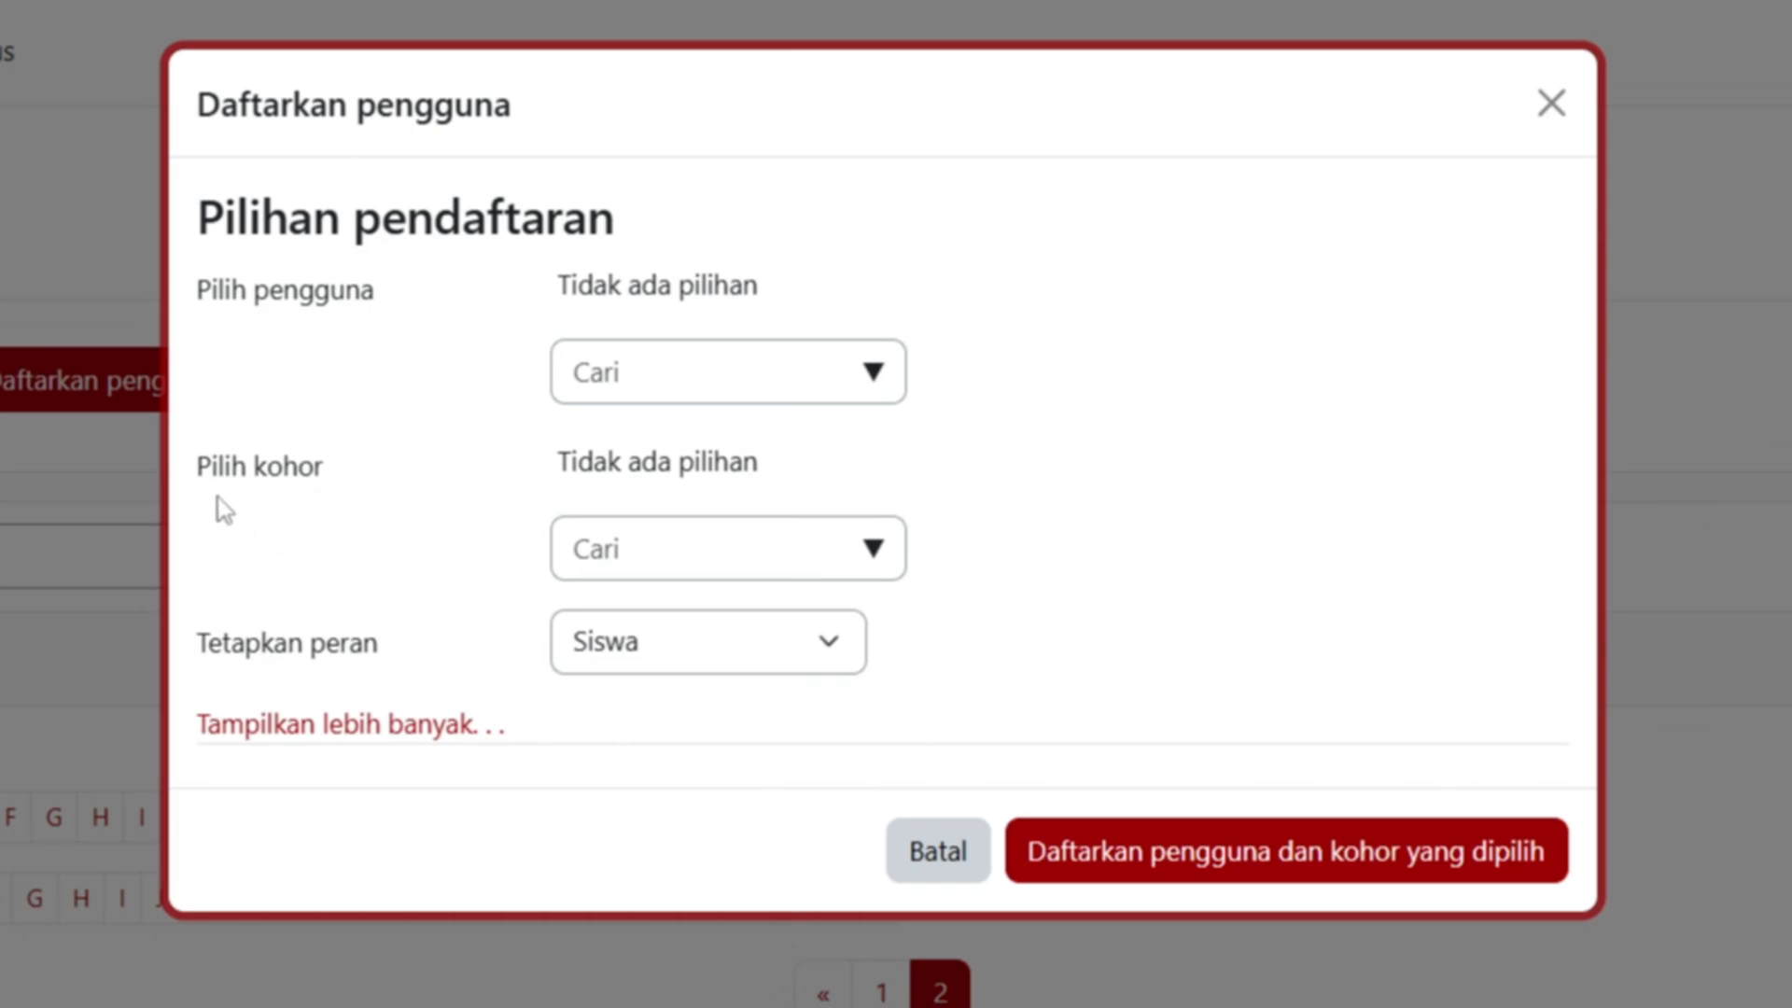
{"action": "left_click", "coordinate": [873, 551]}
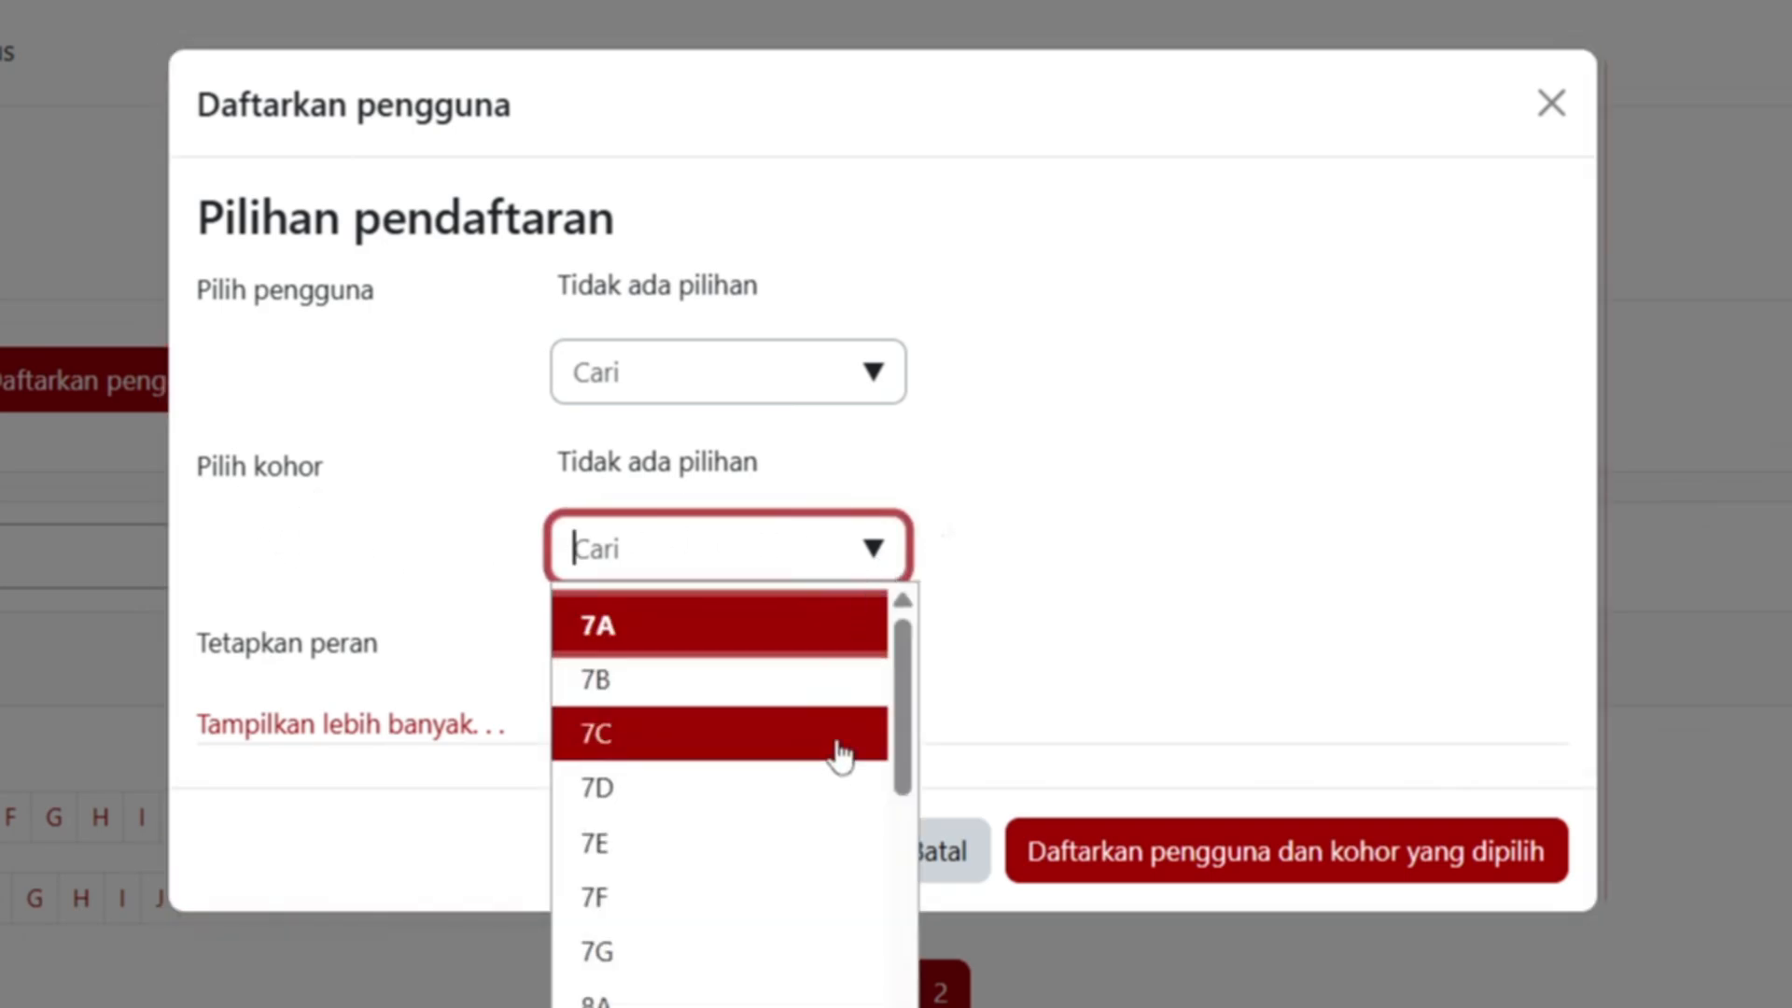
{"action": "left_click_drag", "start_coordinate": [899, 663], "coordinate": [895, 963]}
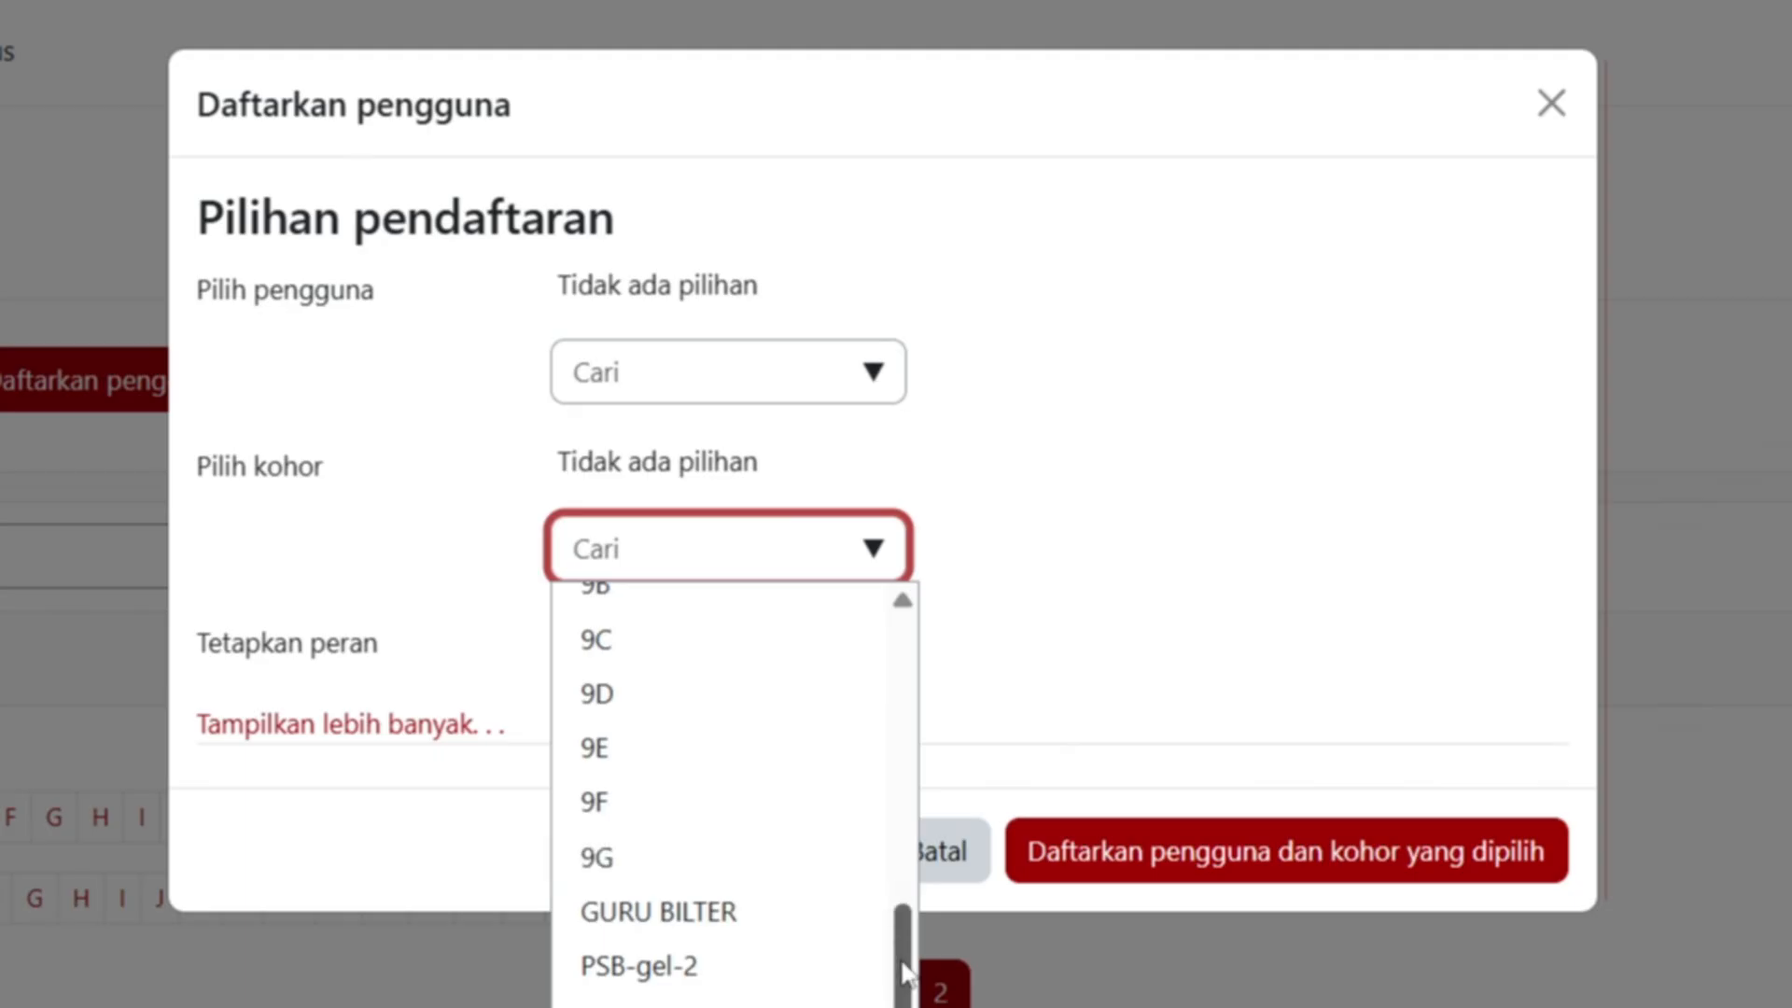
{"action": "mouse_move", "coordinate": [904, 971]}
{"action": "left_mouse_down"}
{"action": "mouse_move", "coordinate": [924, 674]}
{"action": "mouse_move", "coordinate": [924, 961]}
{"action": "left_mouse_up"}
{"action": "left_click", "coordinate": [647, 883]}
{"action": "left_click", "coordinate": [1148, 640]}
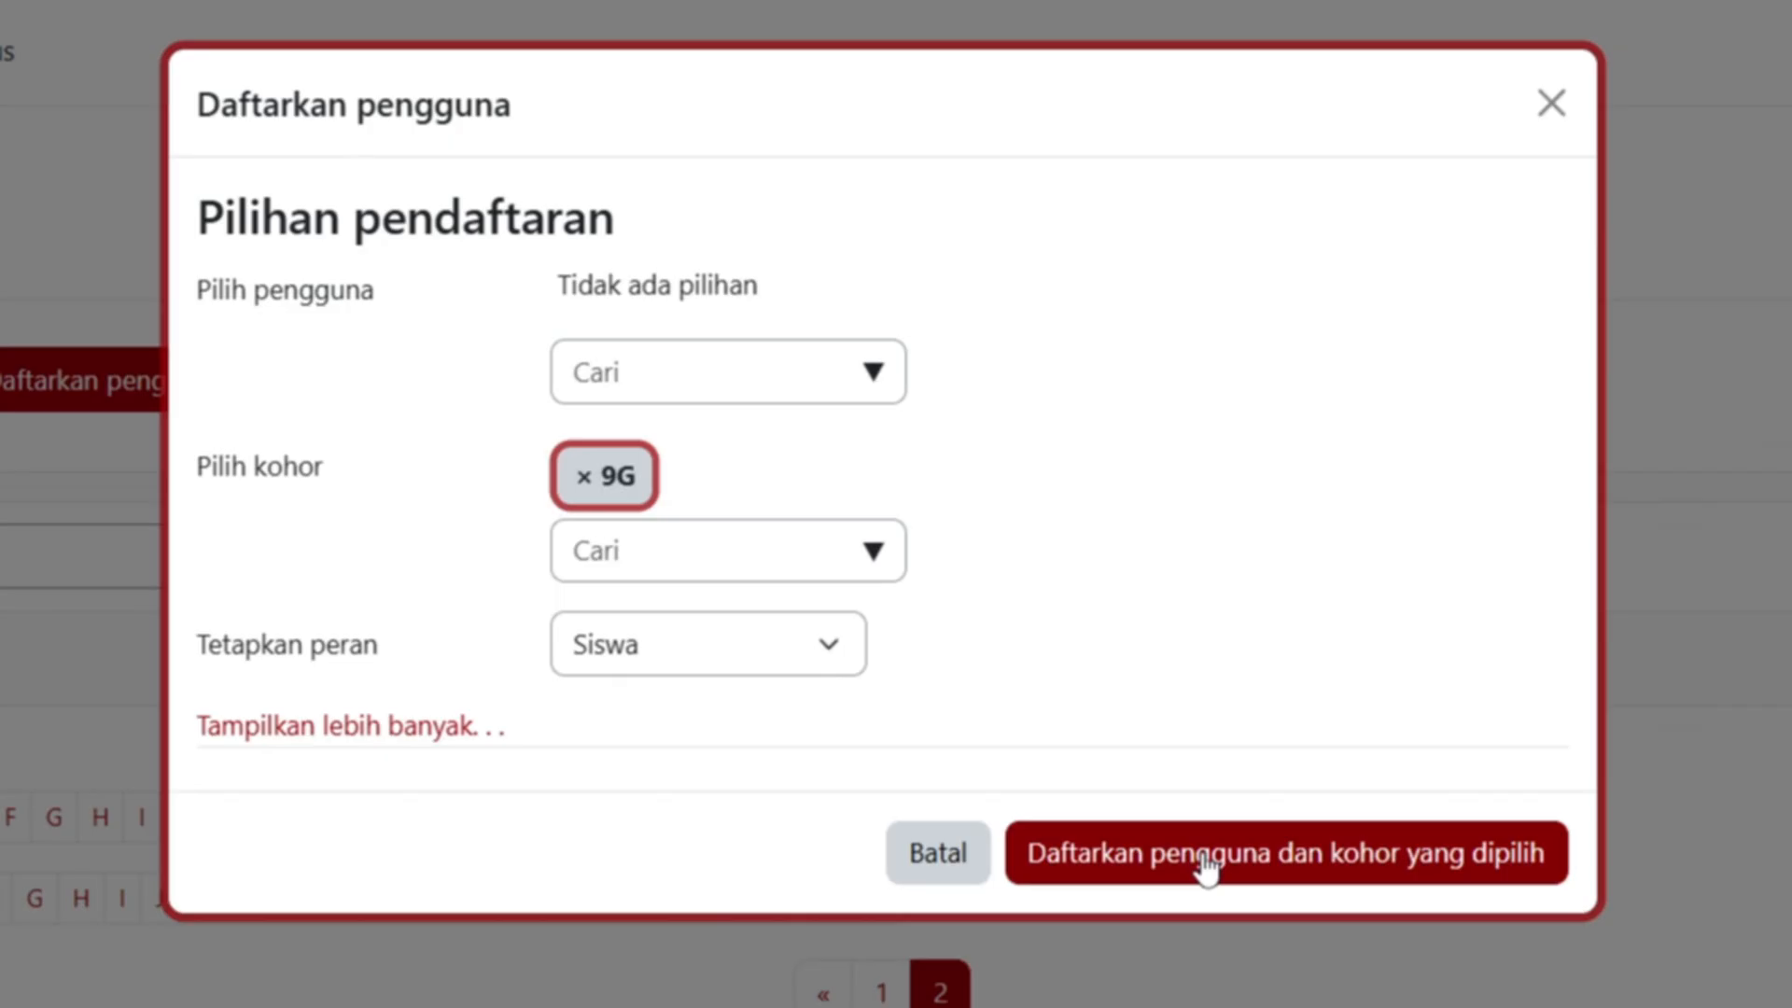
{"action": "left_click", "coordinate": [1552, 101]}
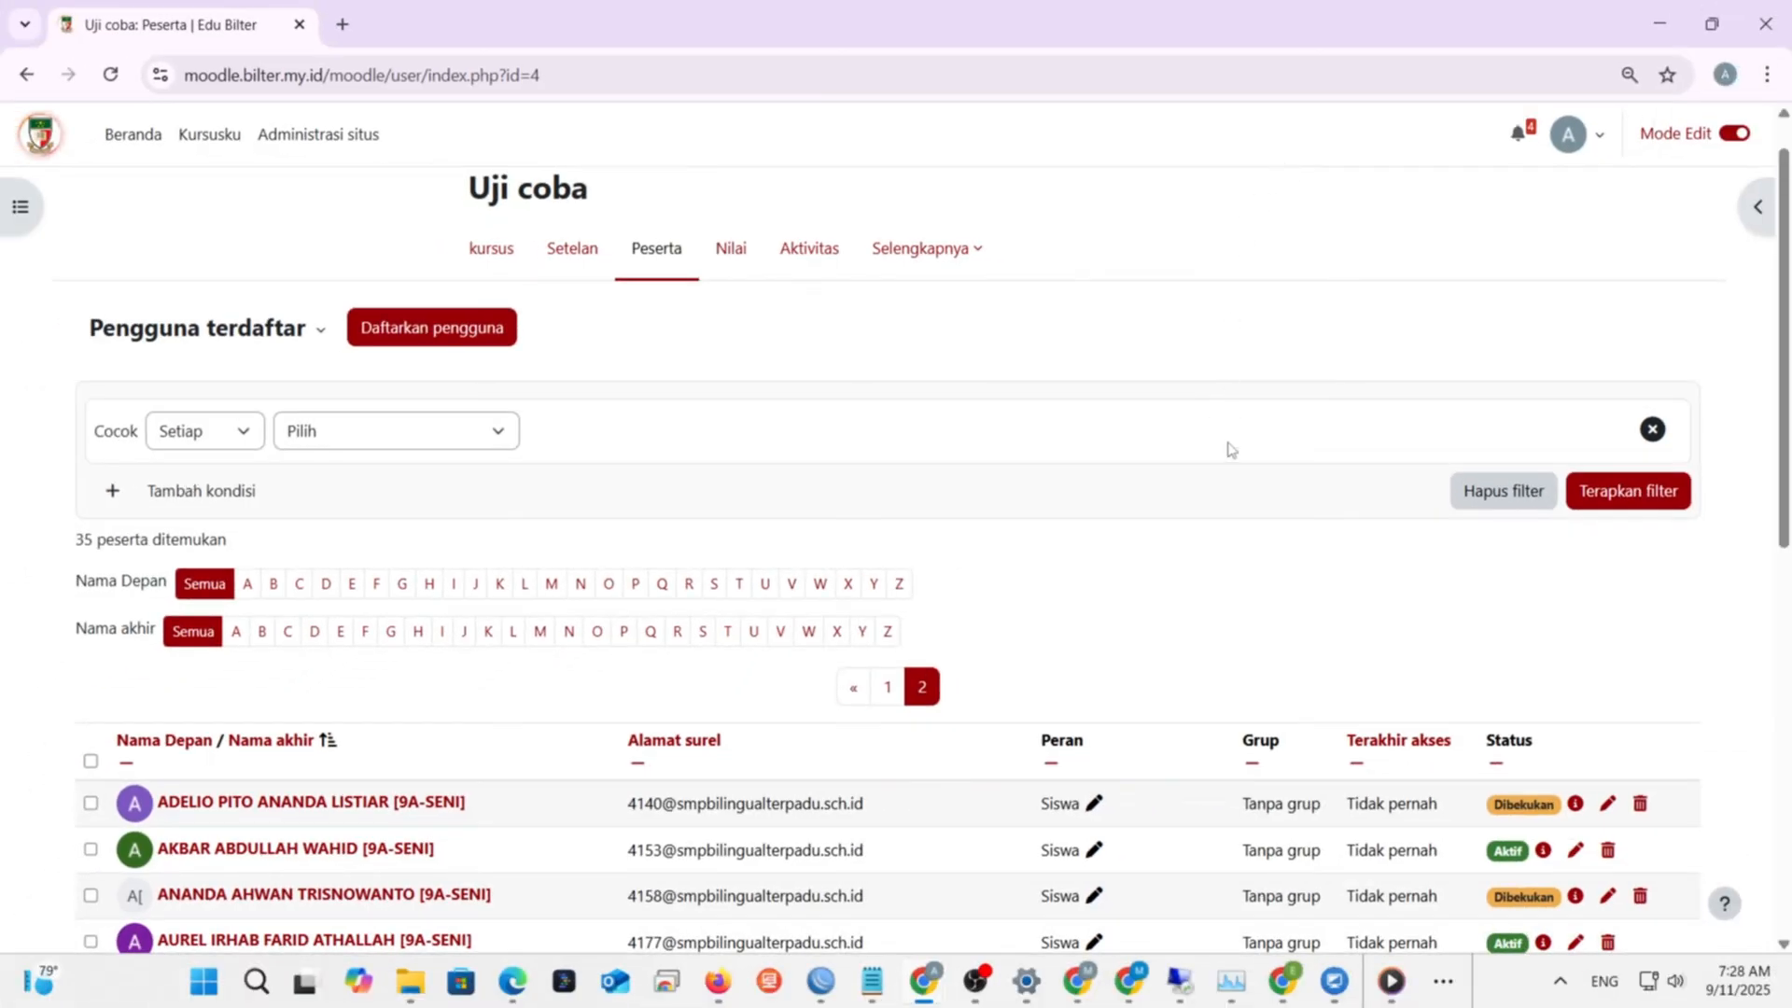
- Replace the new mathematics teacher's Pengajar role with Siswa and save it
{"action": "scroll", "coordinate": [1228, 448], "scroll_direction": "down", "scroll_amount": 2}
{"action": "scroll", "coordinate": [1228, 448], "scroll_direction": "down", "scroll_amount": 3}
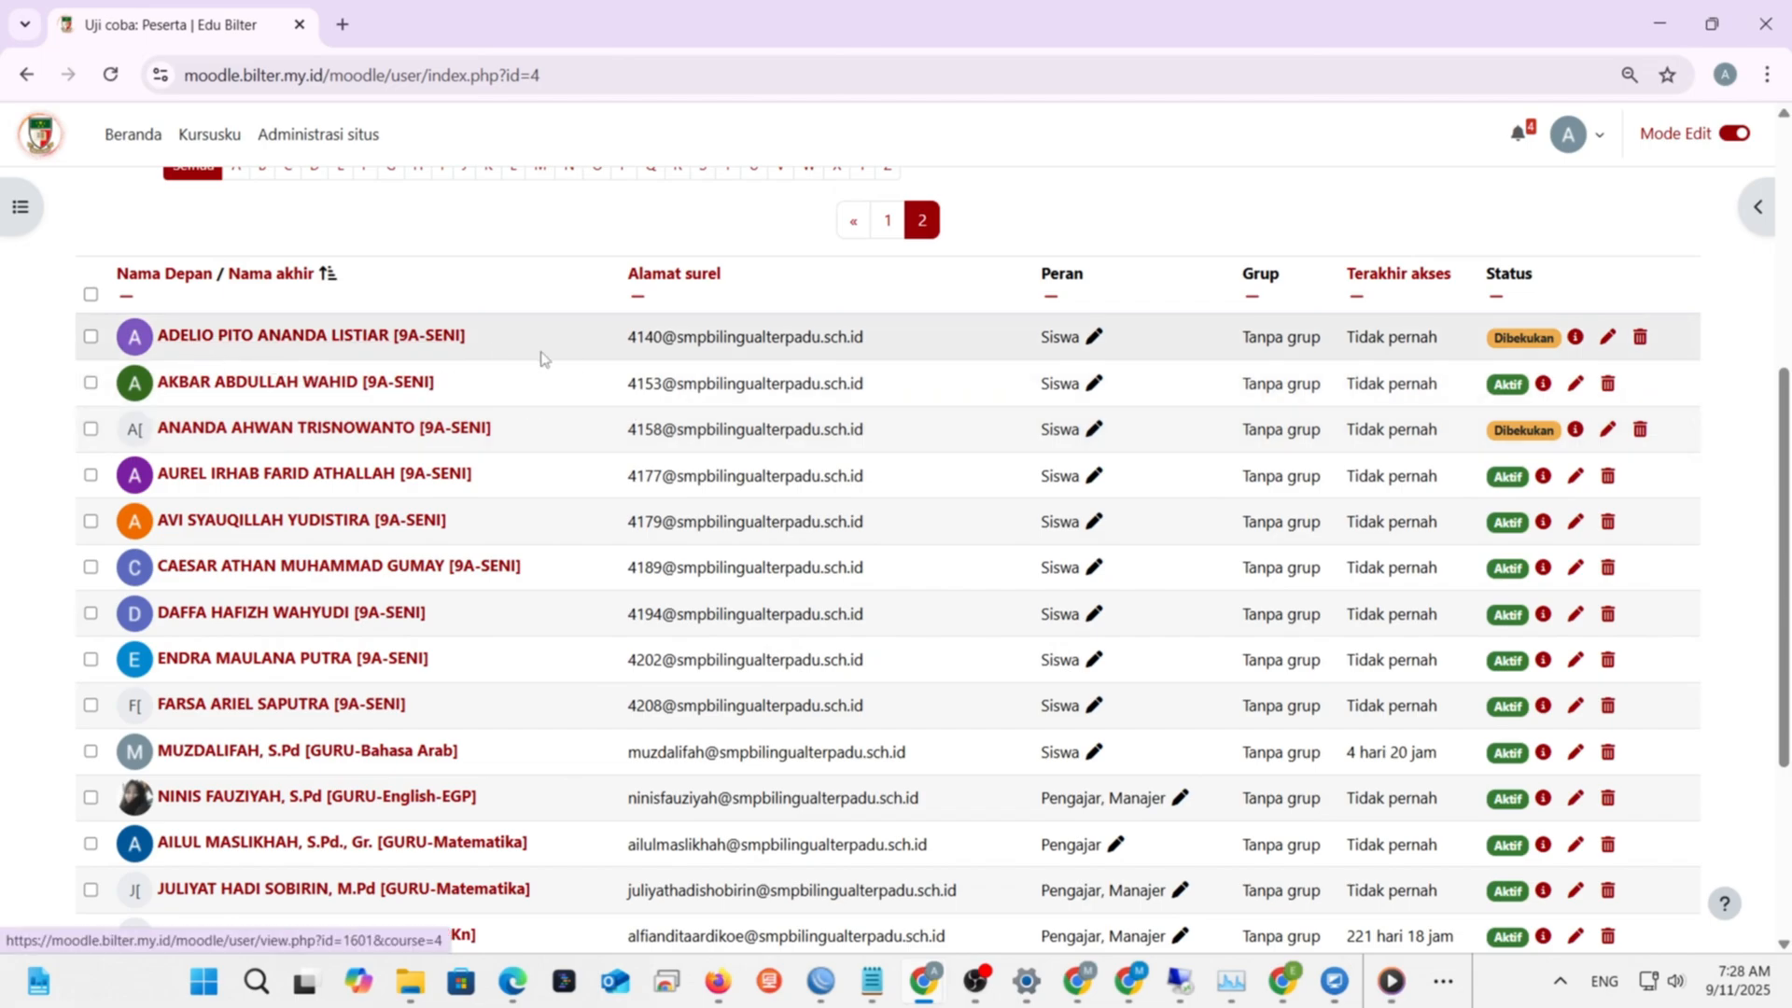
{"action": "scroll", "coordinate": [560, 397], "scroll_direction": "up", "scroll_amount": 1}
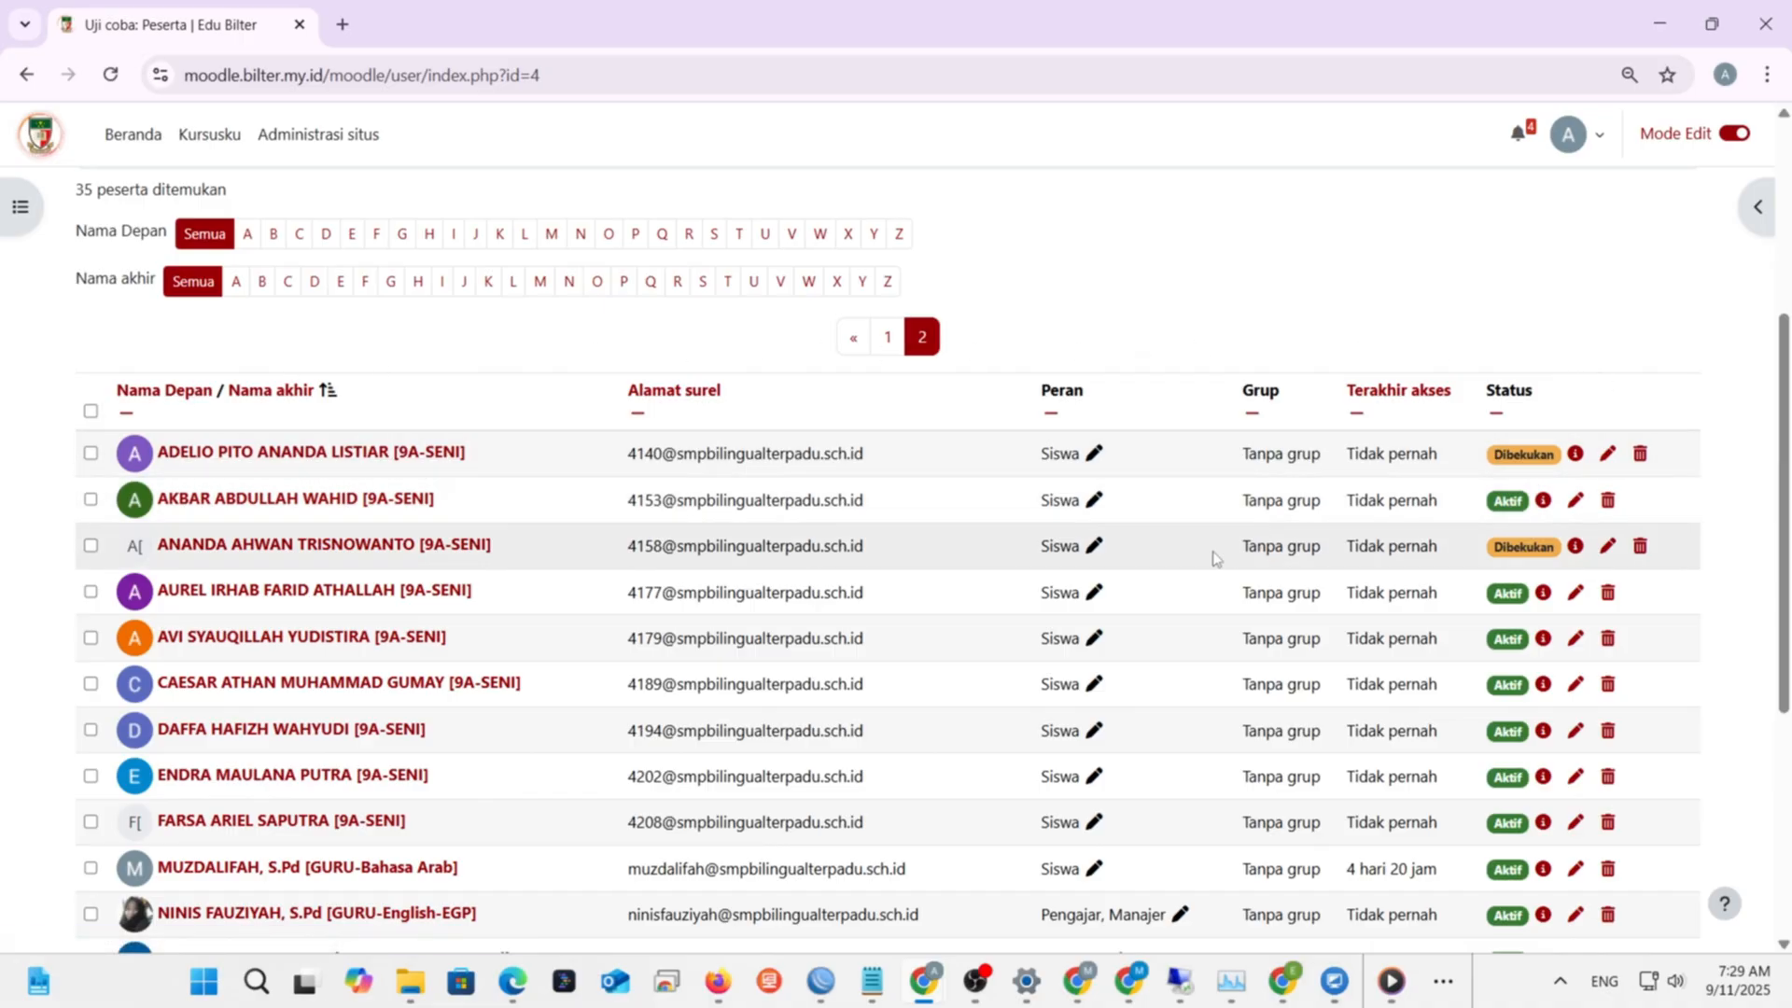
{"action": "scroll", "coordinate": [1143, 569], "scroll_direction": "down", "scroll_amount": 5}
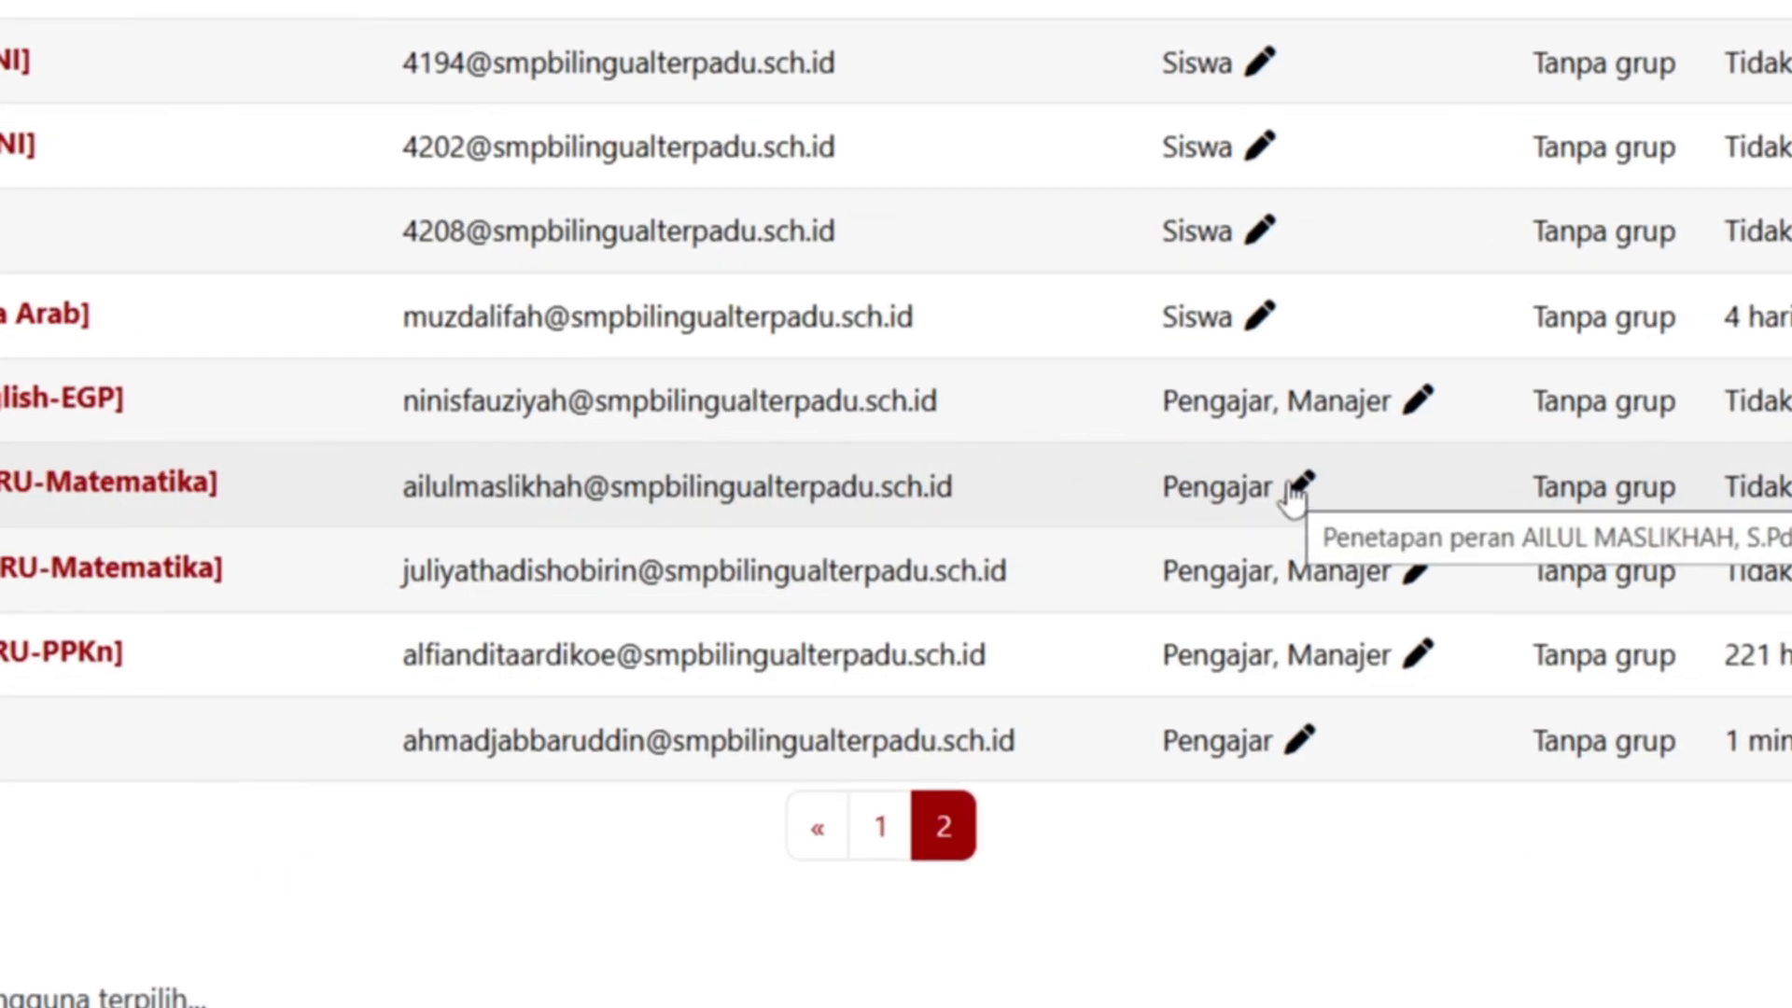
{"action": "left_click", "coordinate": [1297, 485]}
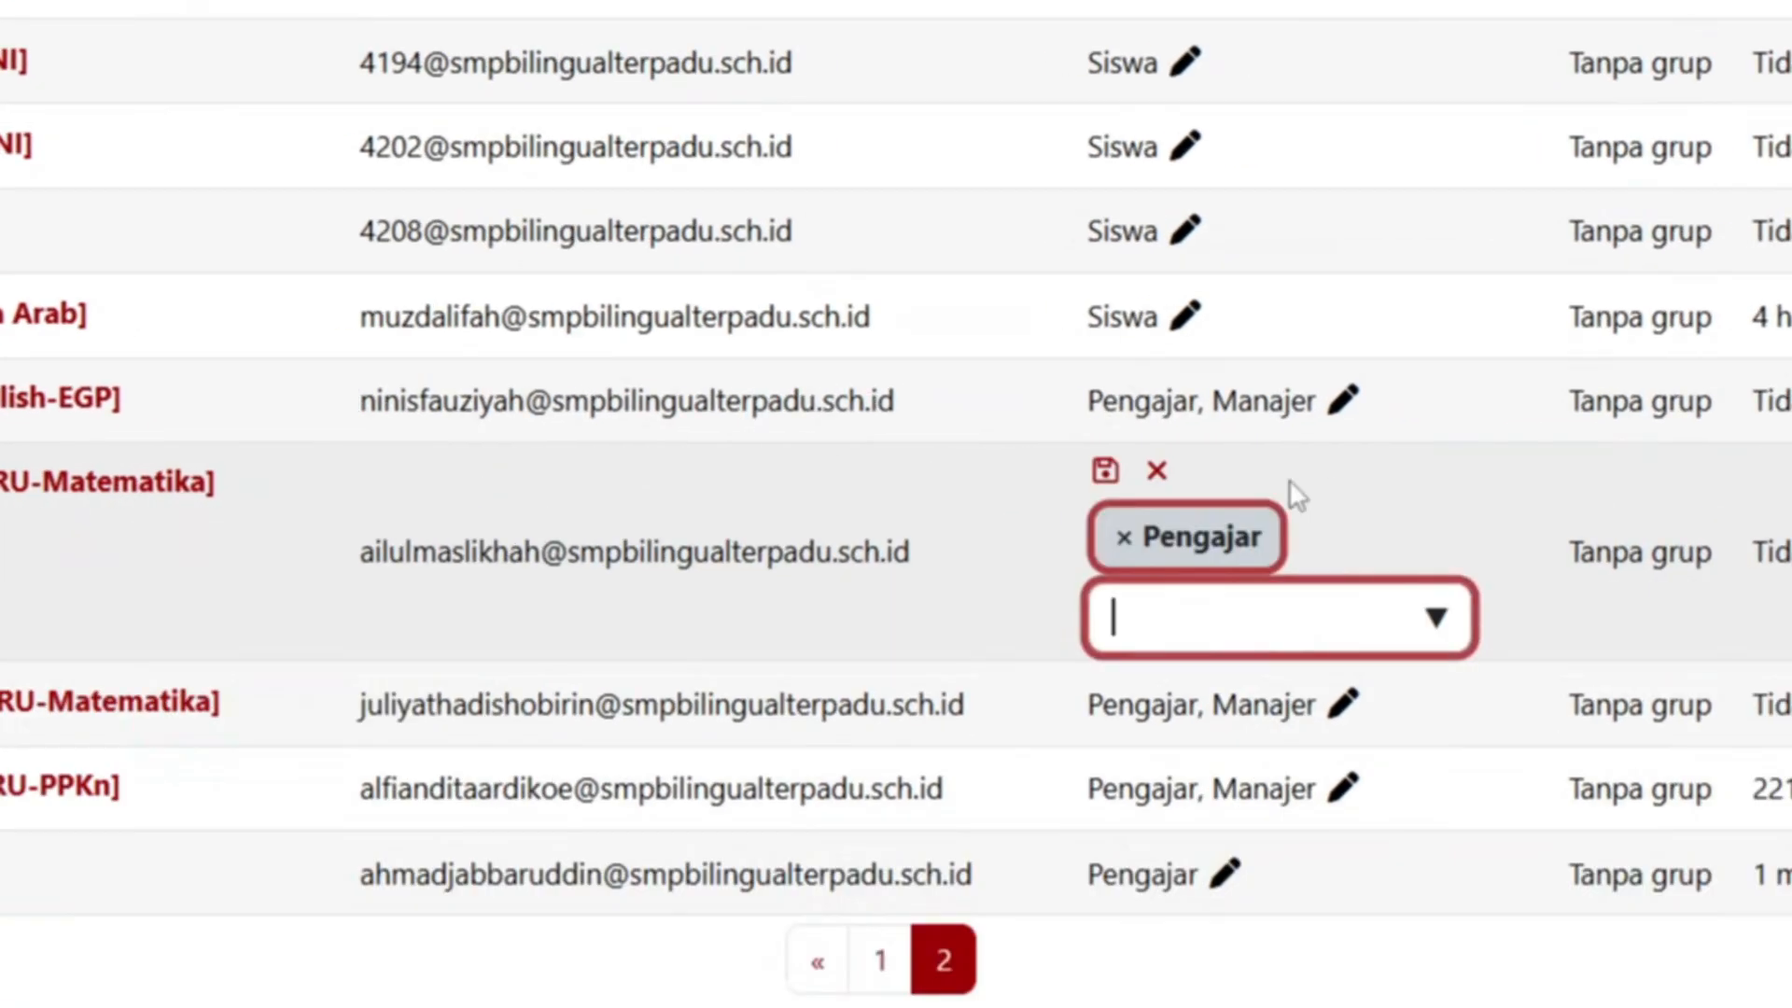
{"action": "left_click", "coordinate": [1437, 640]}
{"action": "left_click", "coordinate": [1218, 812]}
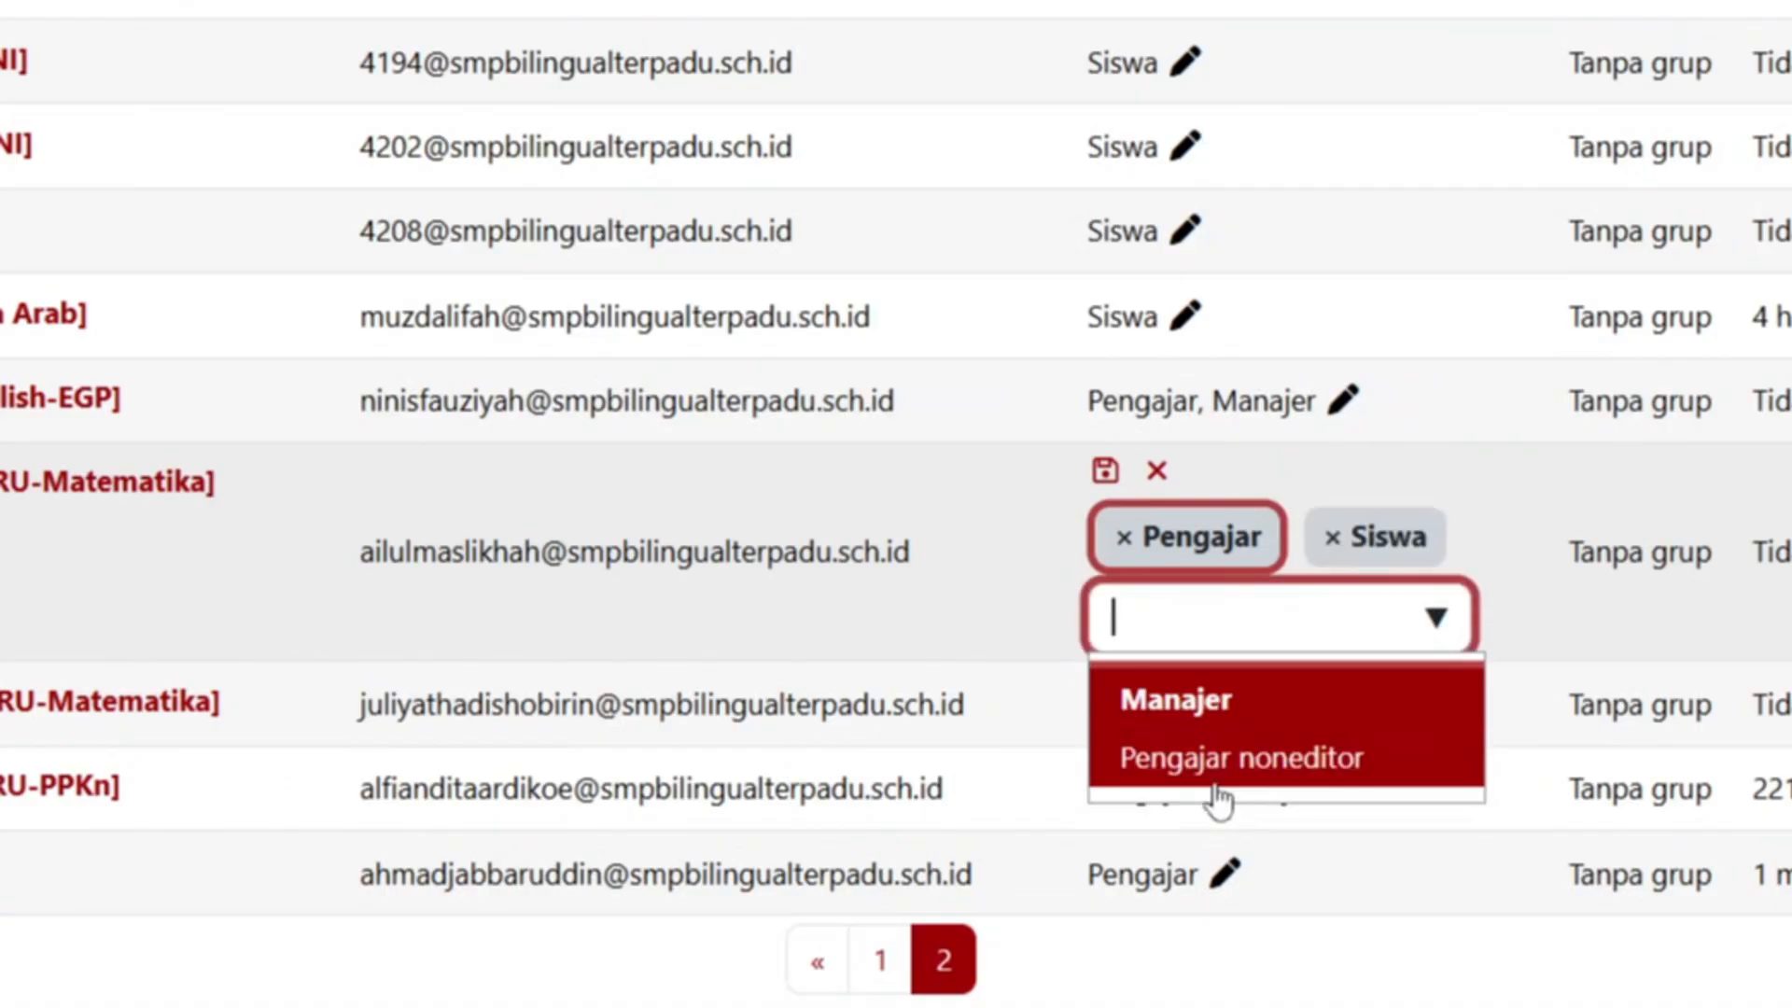
{"action": "left_click", "coordinate": [1122, 539]}
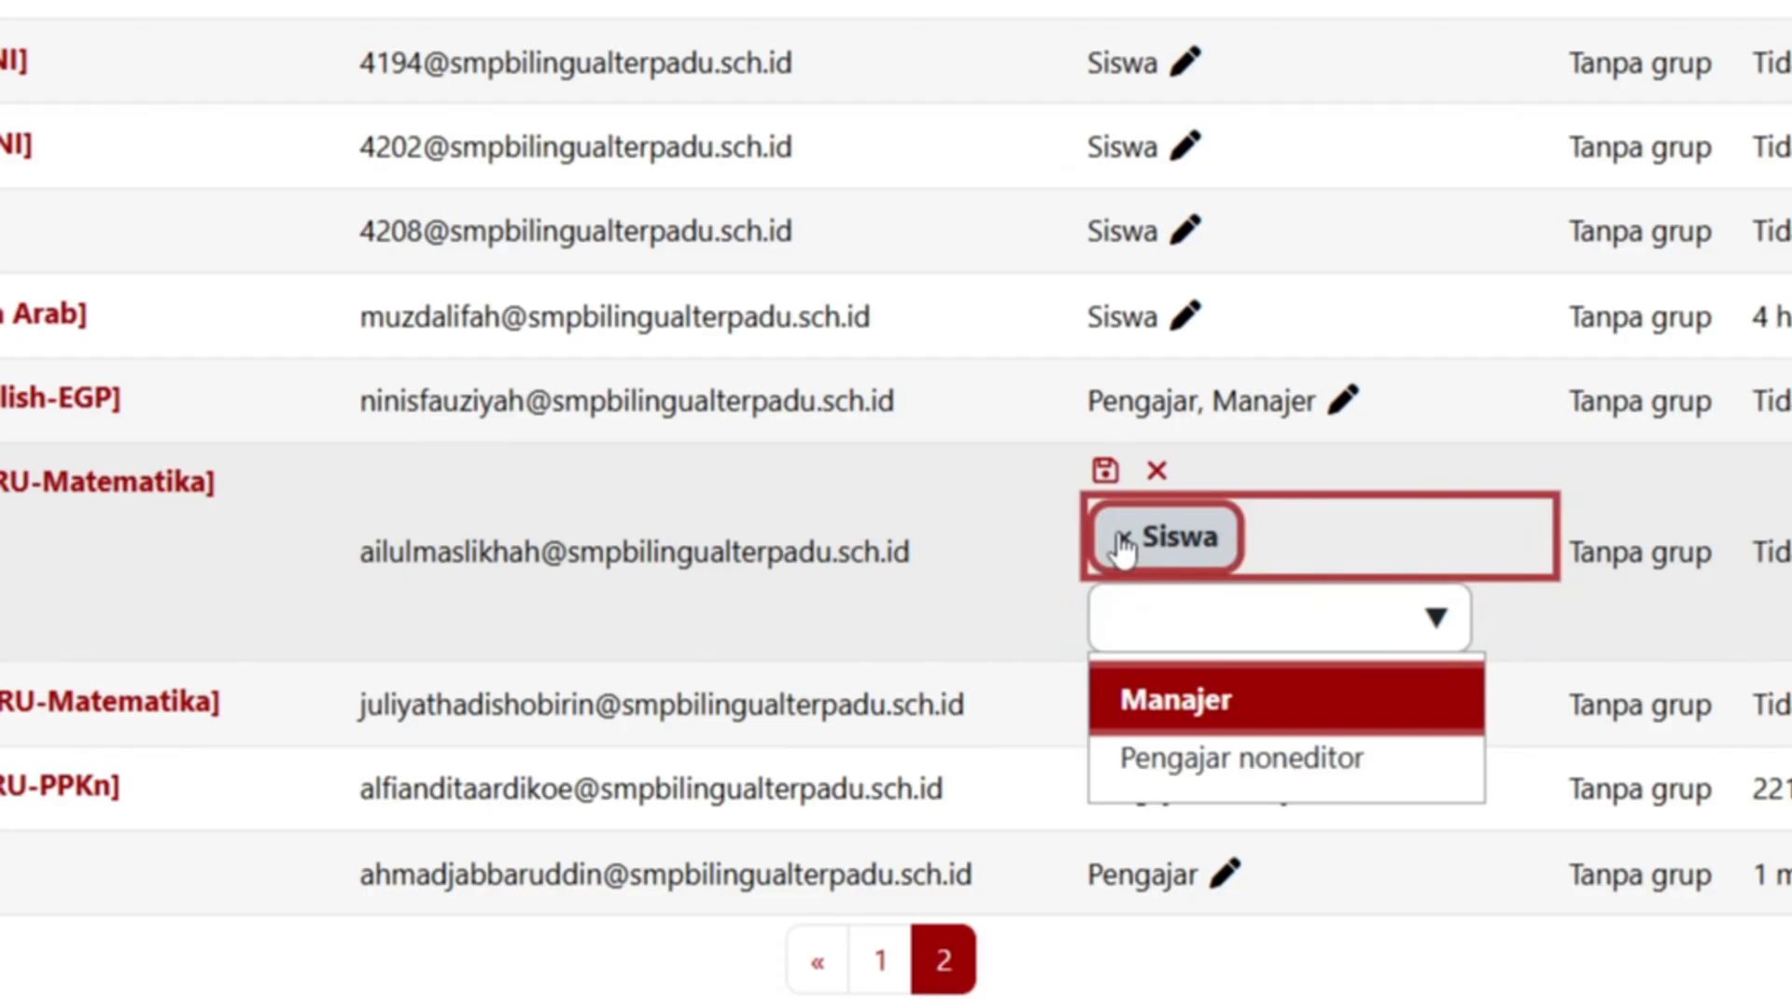
{"action": "left_click", "coordinate": [1104, 471]}
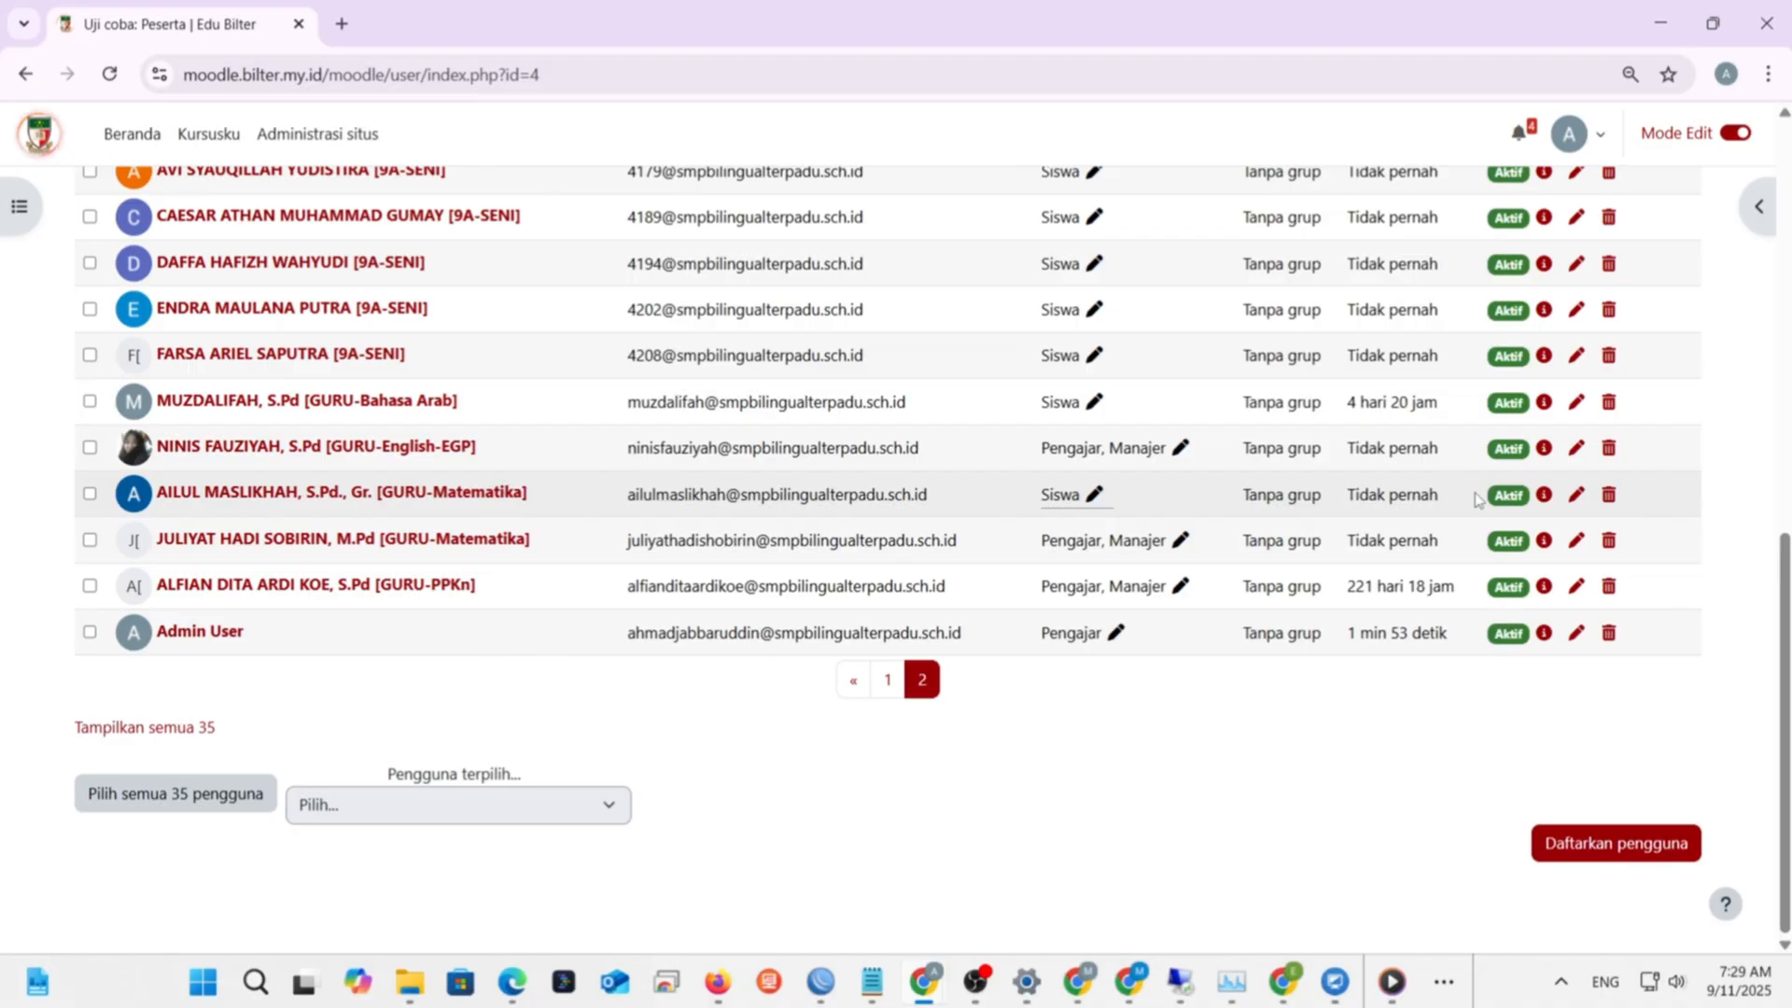
{"action": "scroll", "coordinate": [1476, 500], "scroll_direction": "up", "scroll_amount": 4}
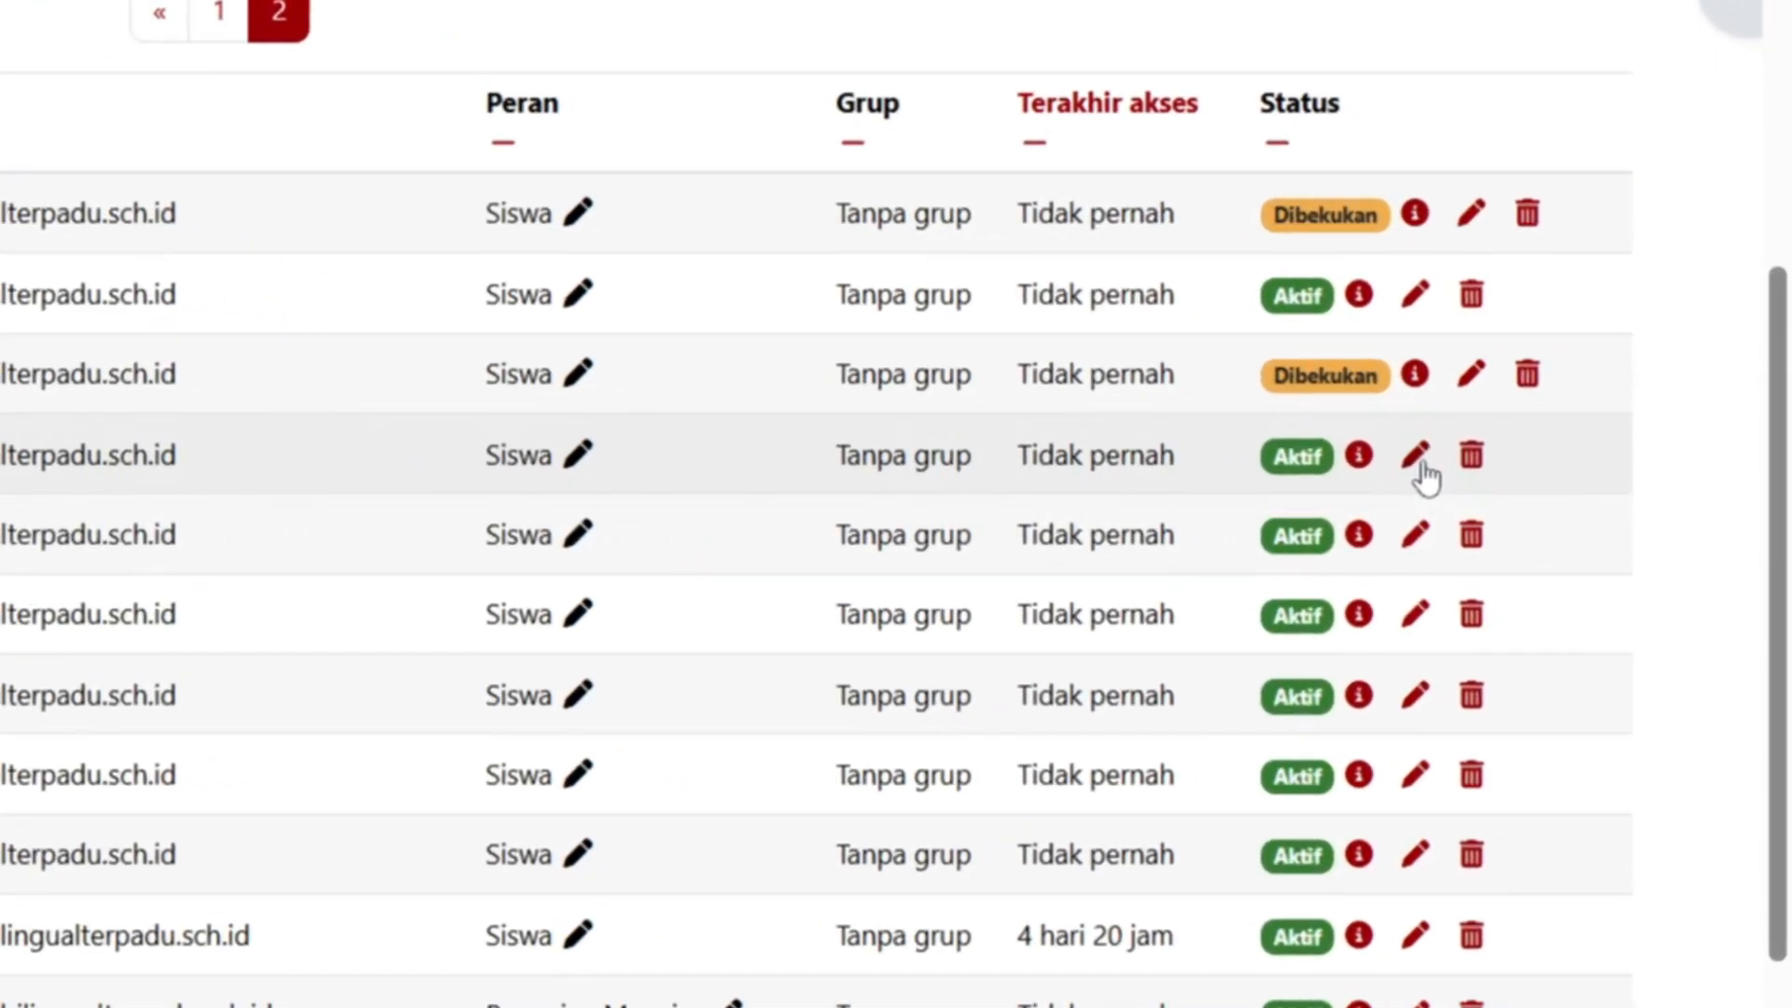
- Set the fourth 9A-SENI student's enrolment status to Dibekukan and save the changes
{"action": "left_click", "coordinate": [1577, 477]}
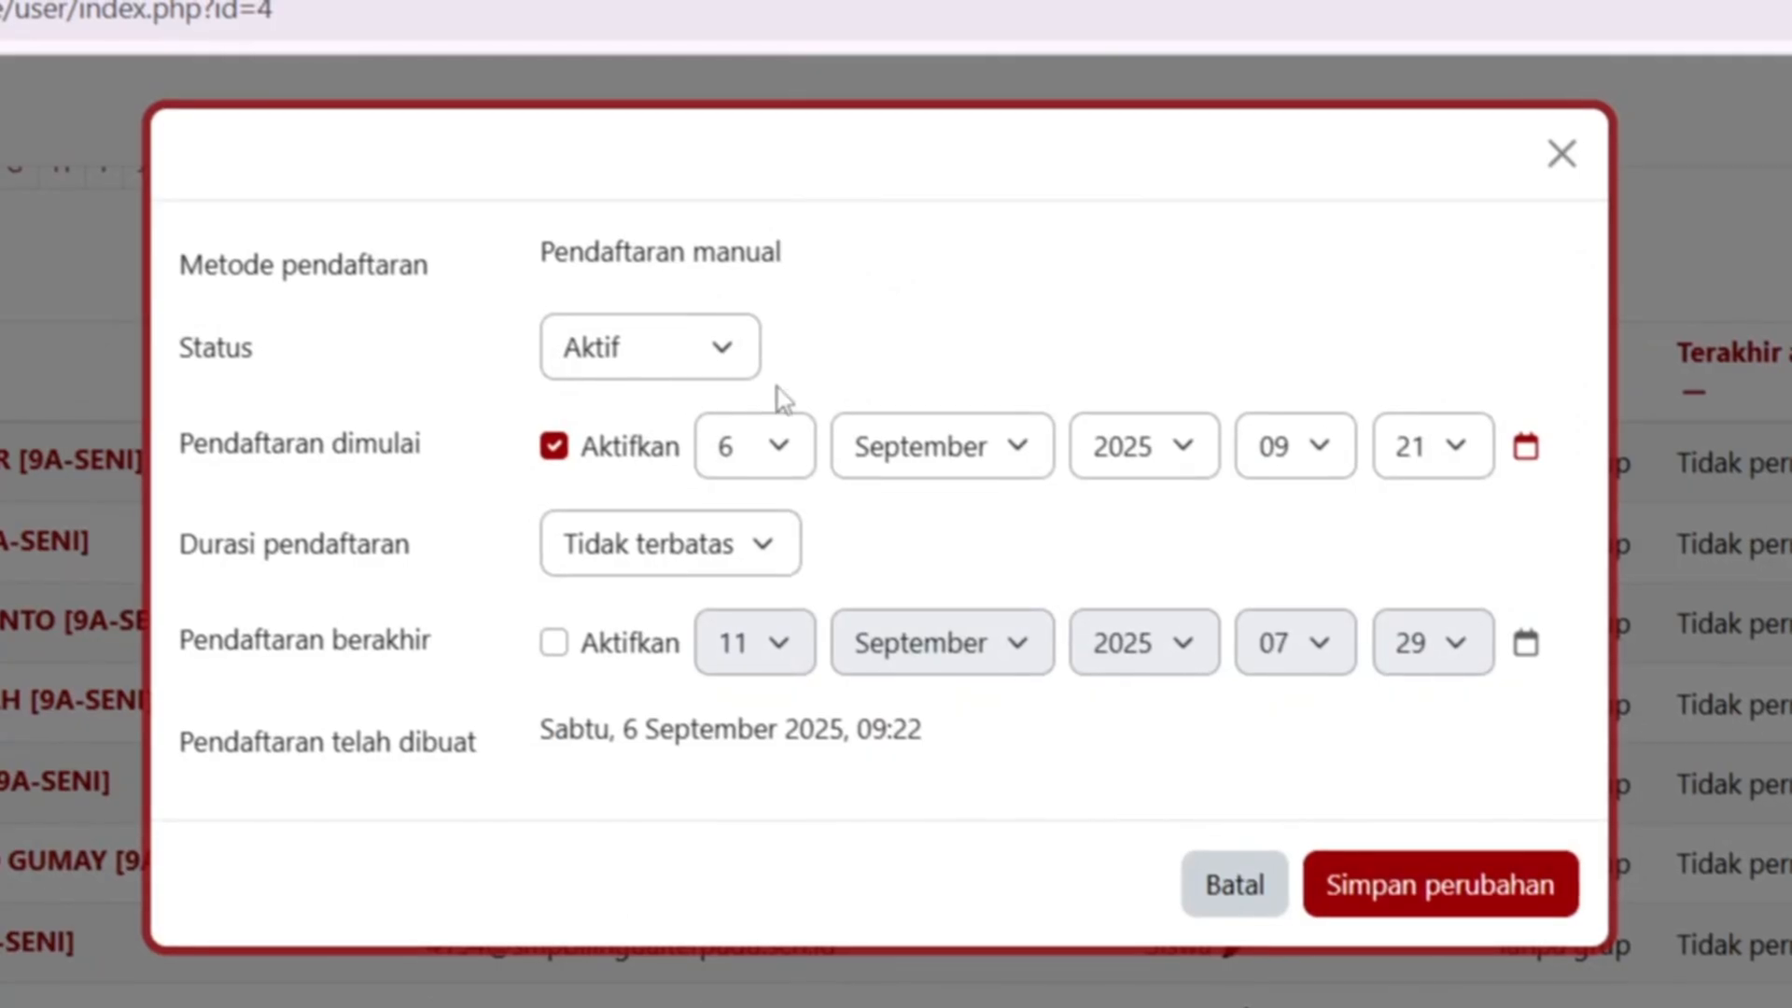
{"action": "left_click", "coordinate": [728, 376]}
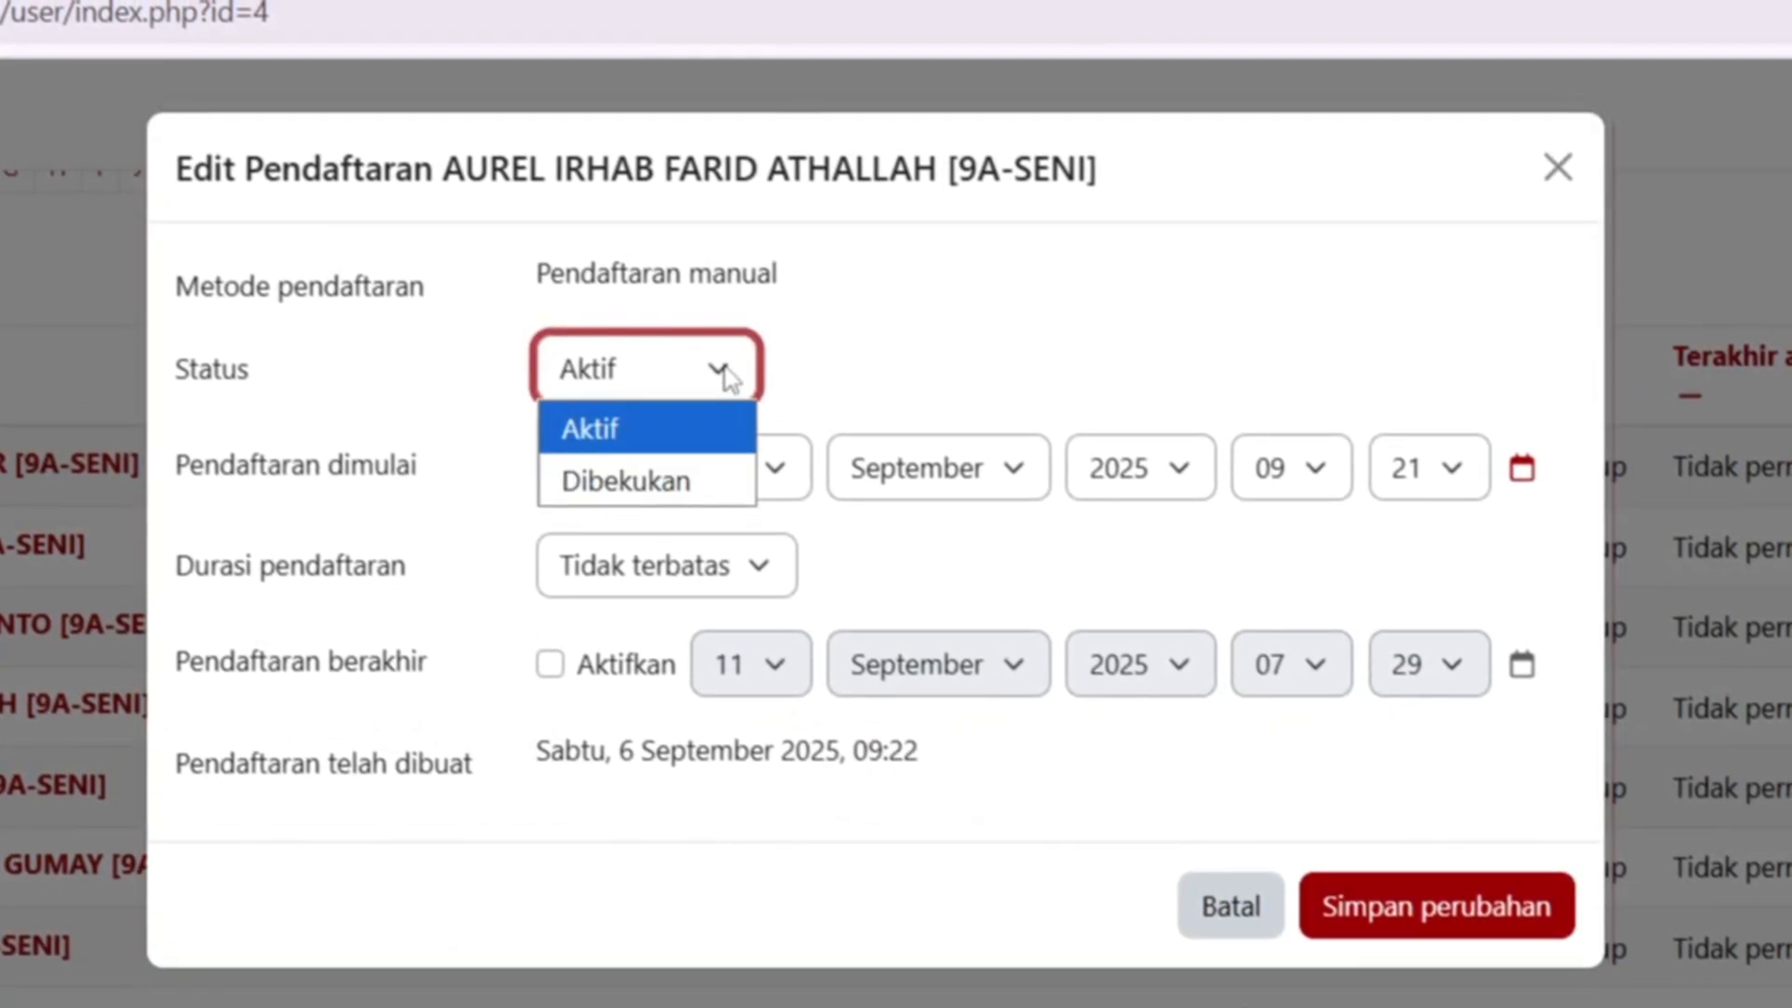
{"action": "left_click", "coordinate": [676, 483]}
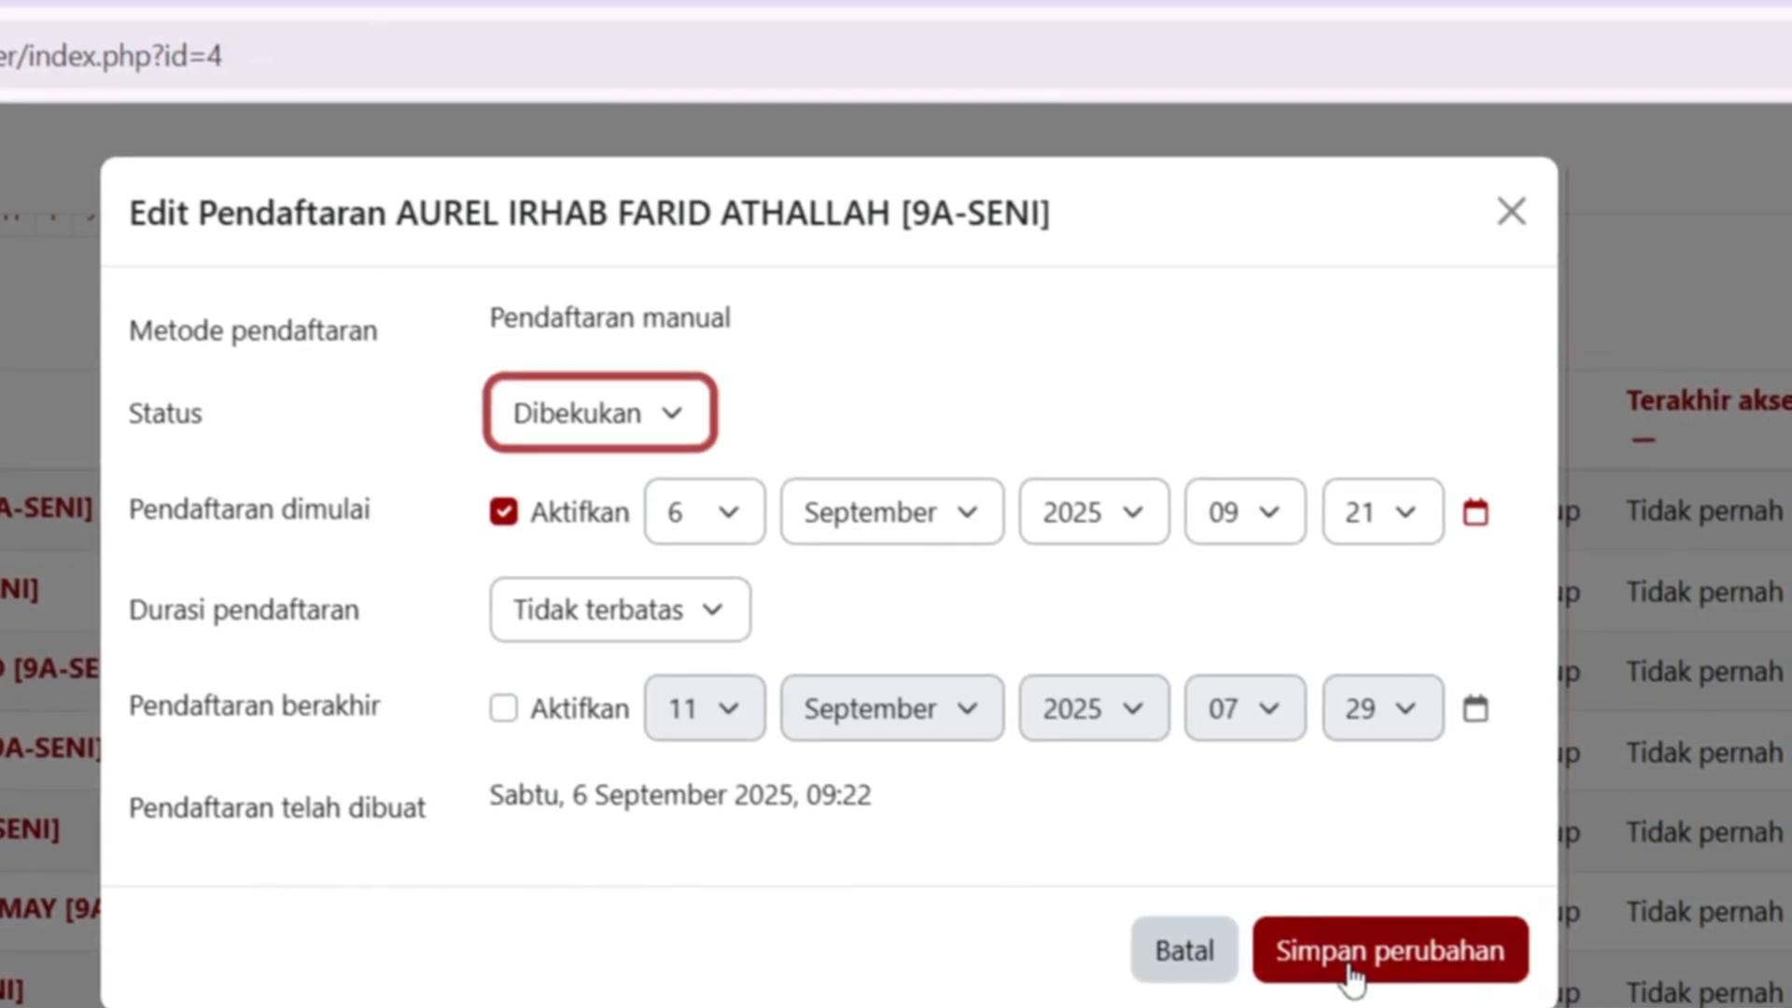
{"action": "left_click", "coordinate": [1352, 971]}
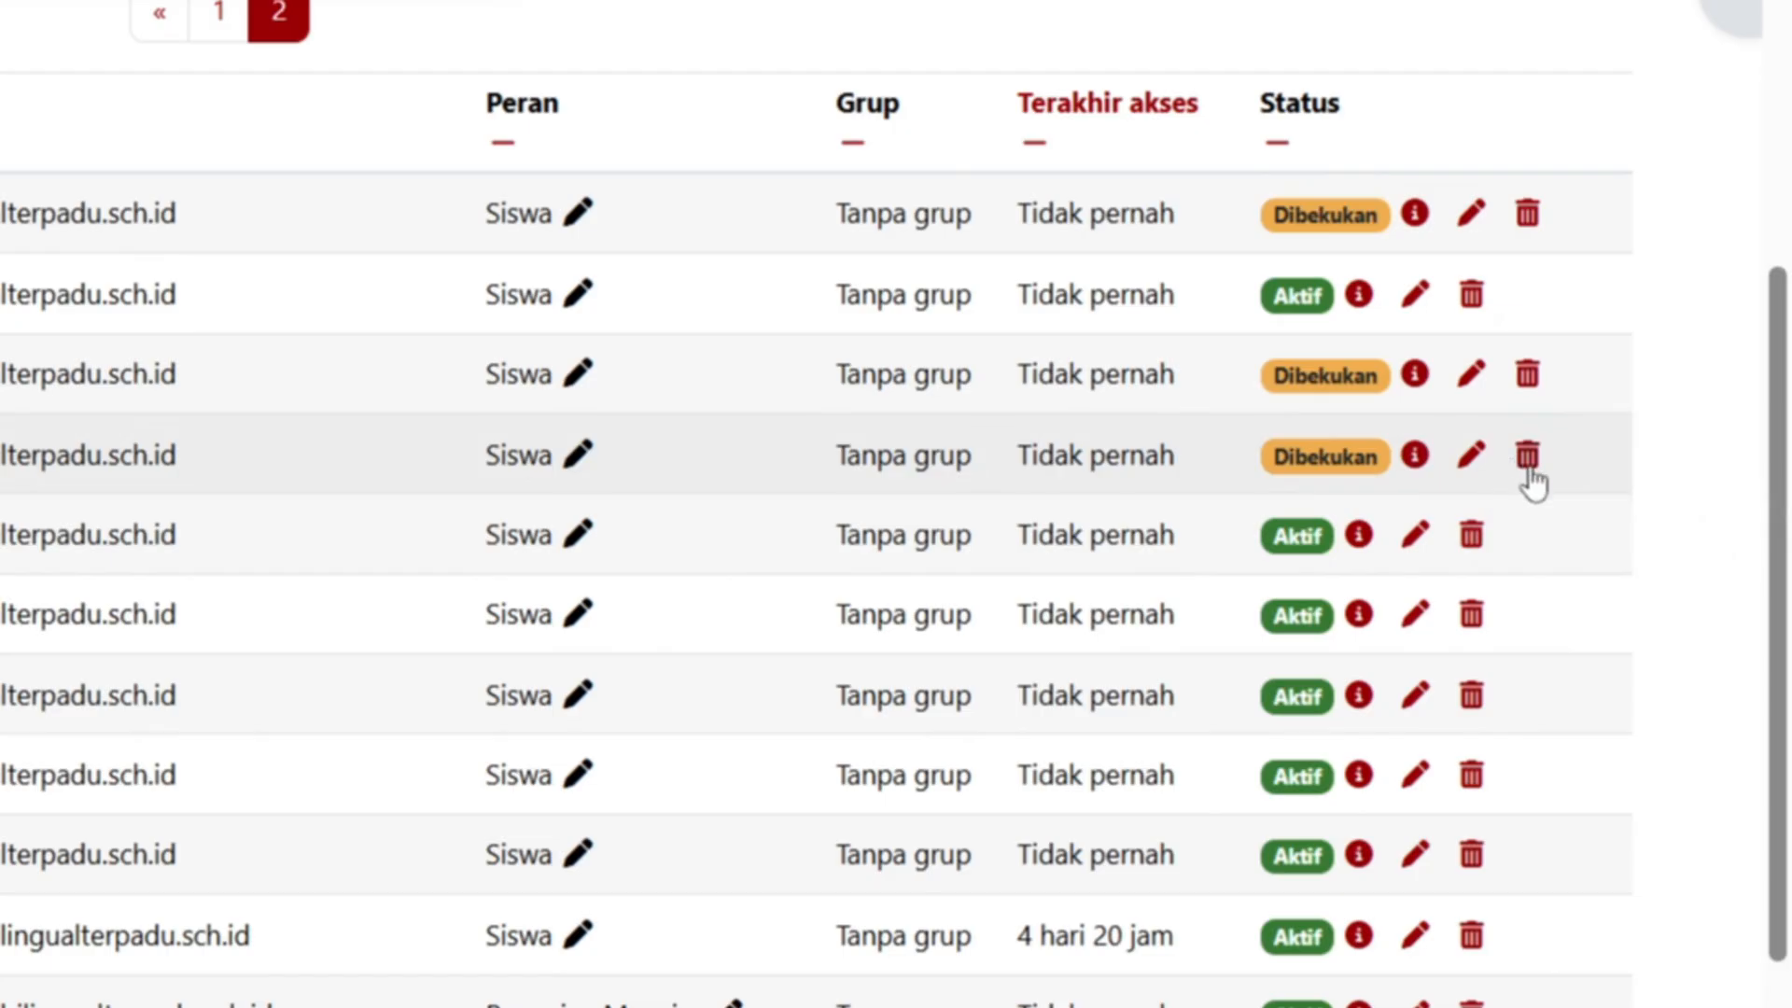
- Unenrol the suspended 9A-SENI student from Uji coba and dismiss the resulting error dialog
{"action": "left_click", "coordinate": [1529, 466]}
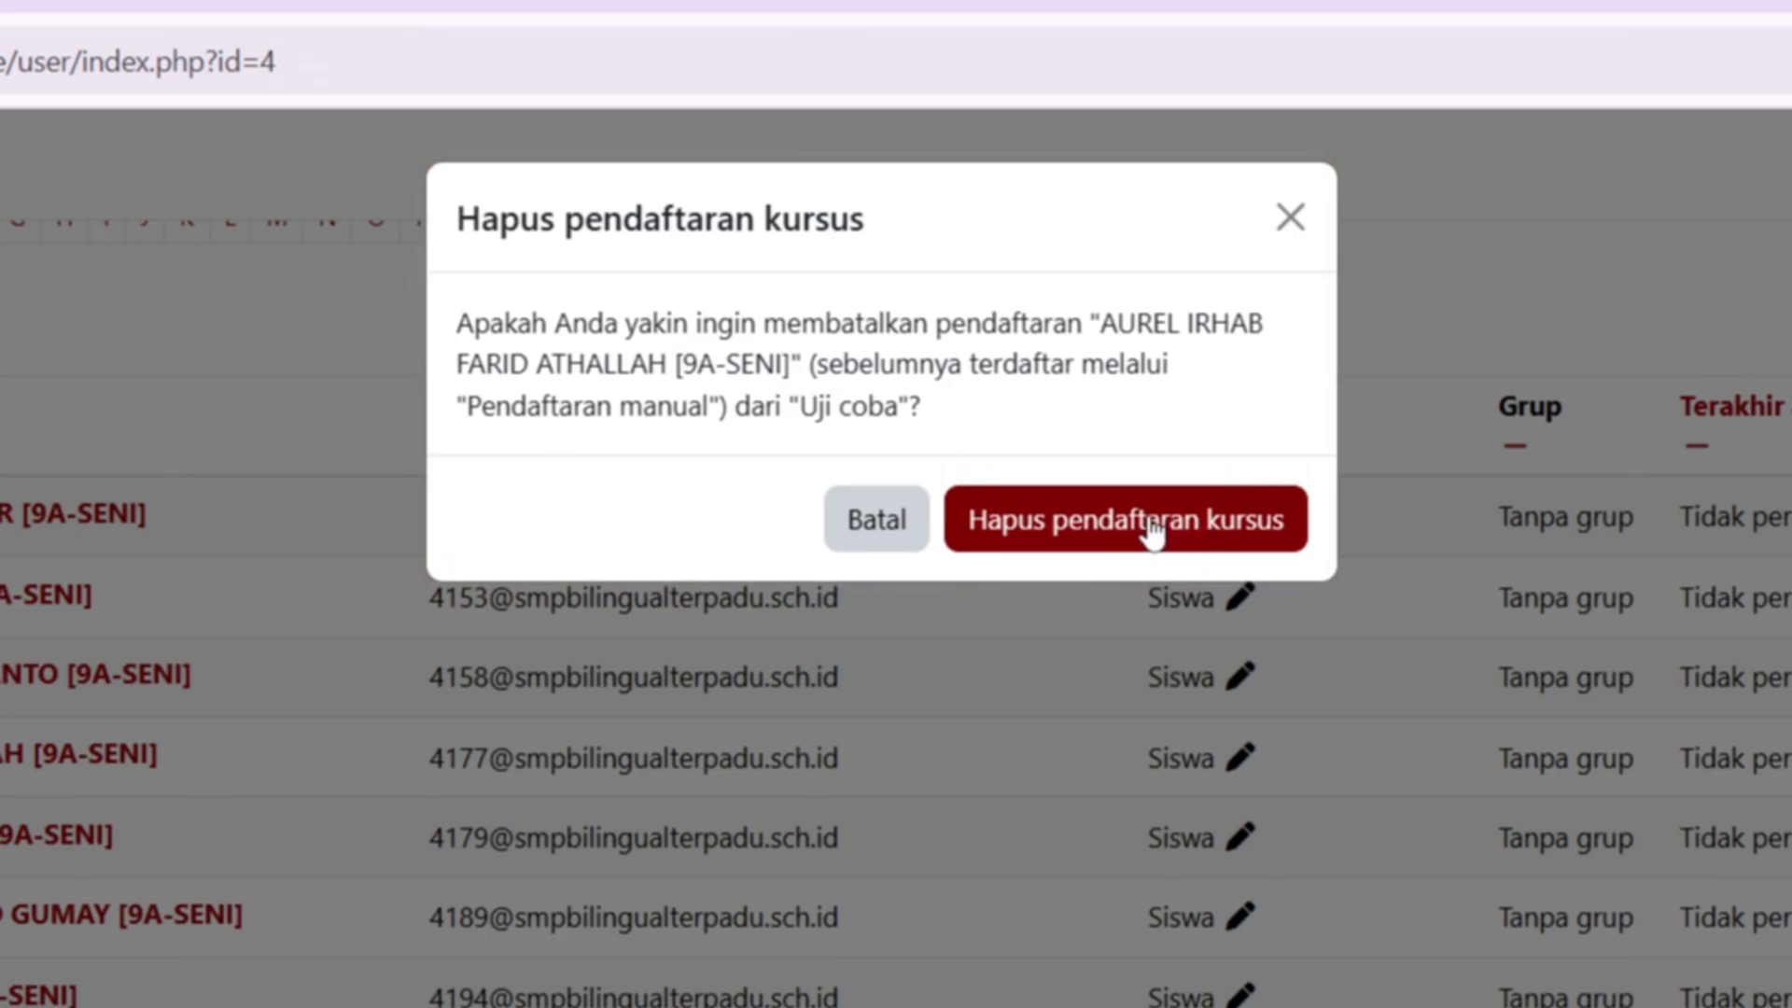
{"action": "left_click", "coordinate": [1151, 525]}
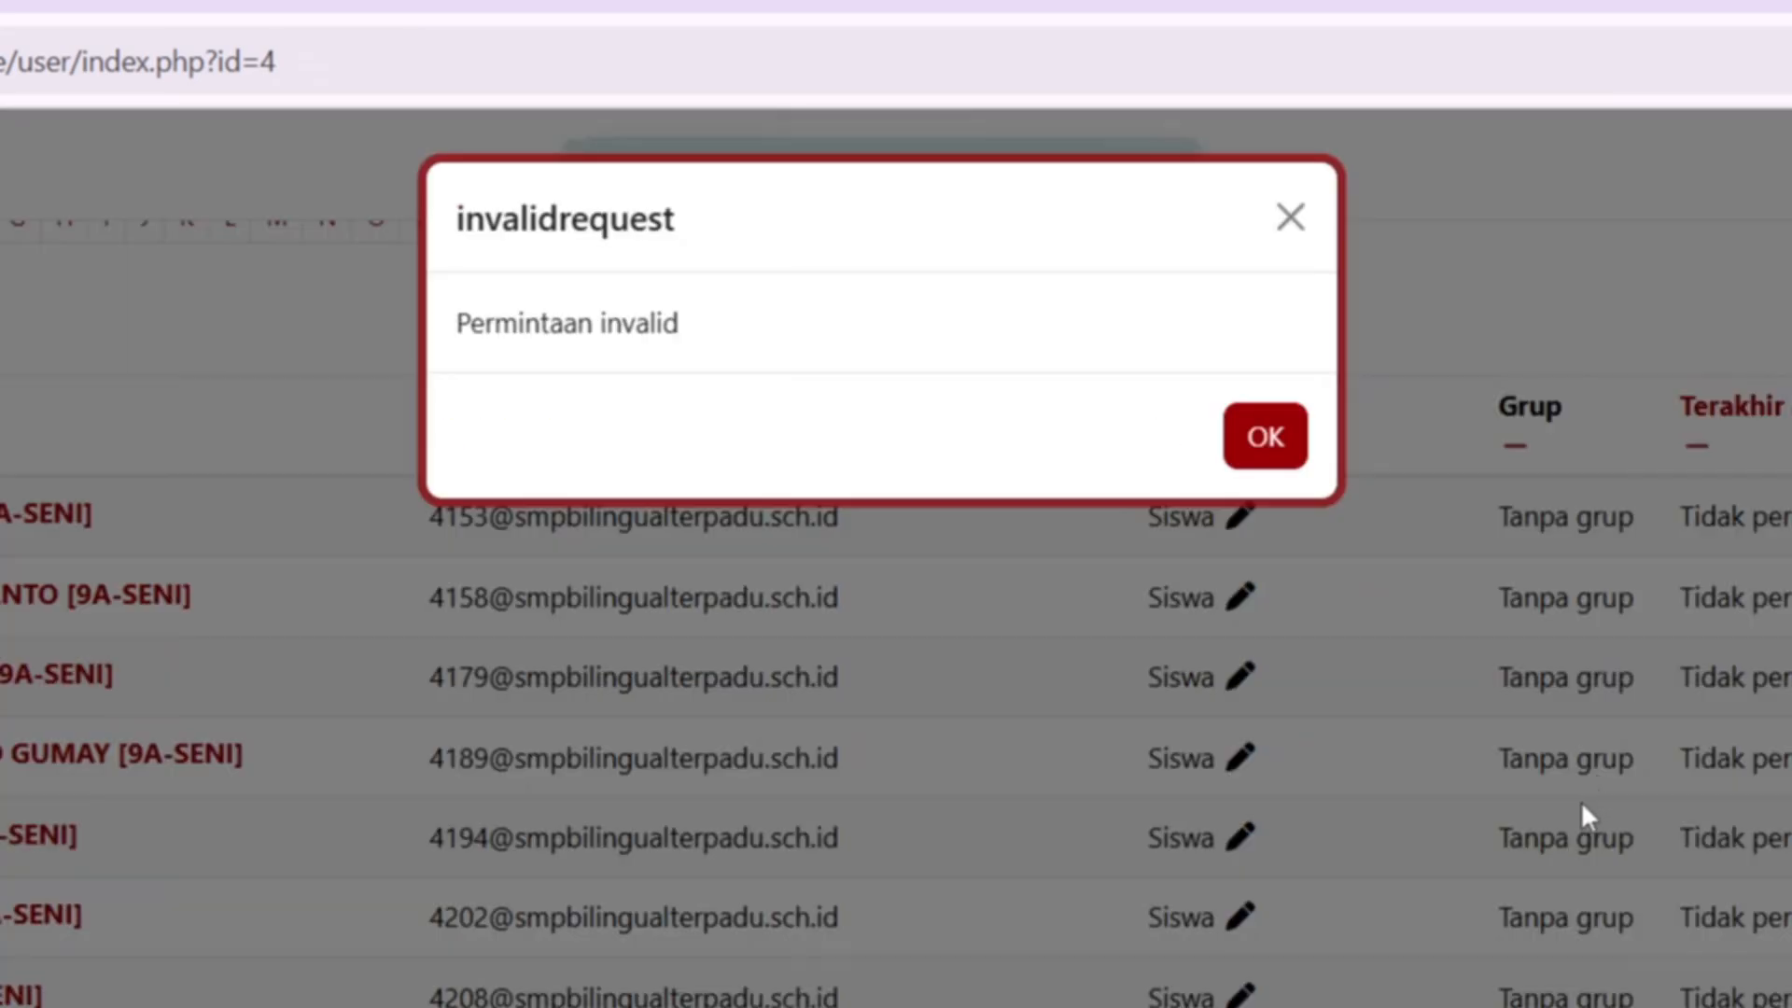
{"action": "left_click", "coordinate": [1263, 438]}
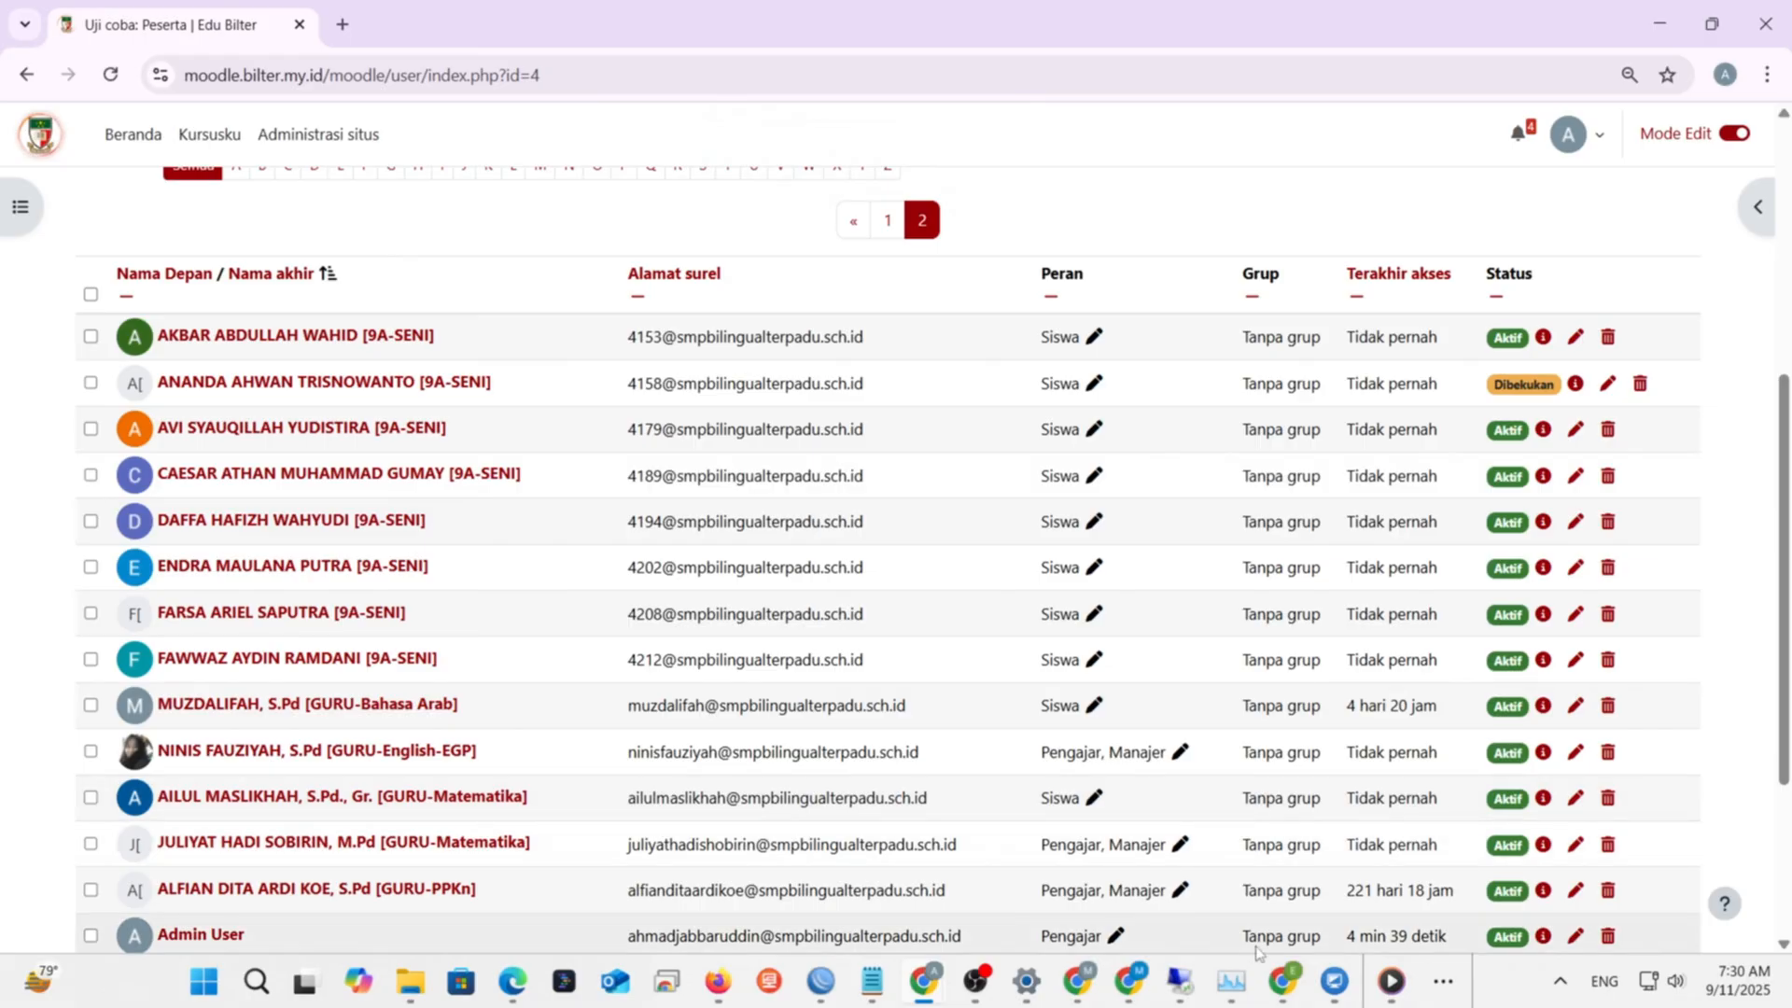
{"action": "mouse_move", "coordinate": [1189, 1001]}
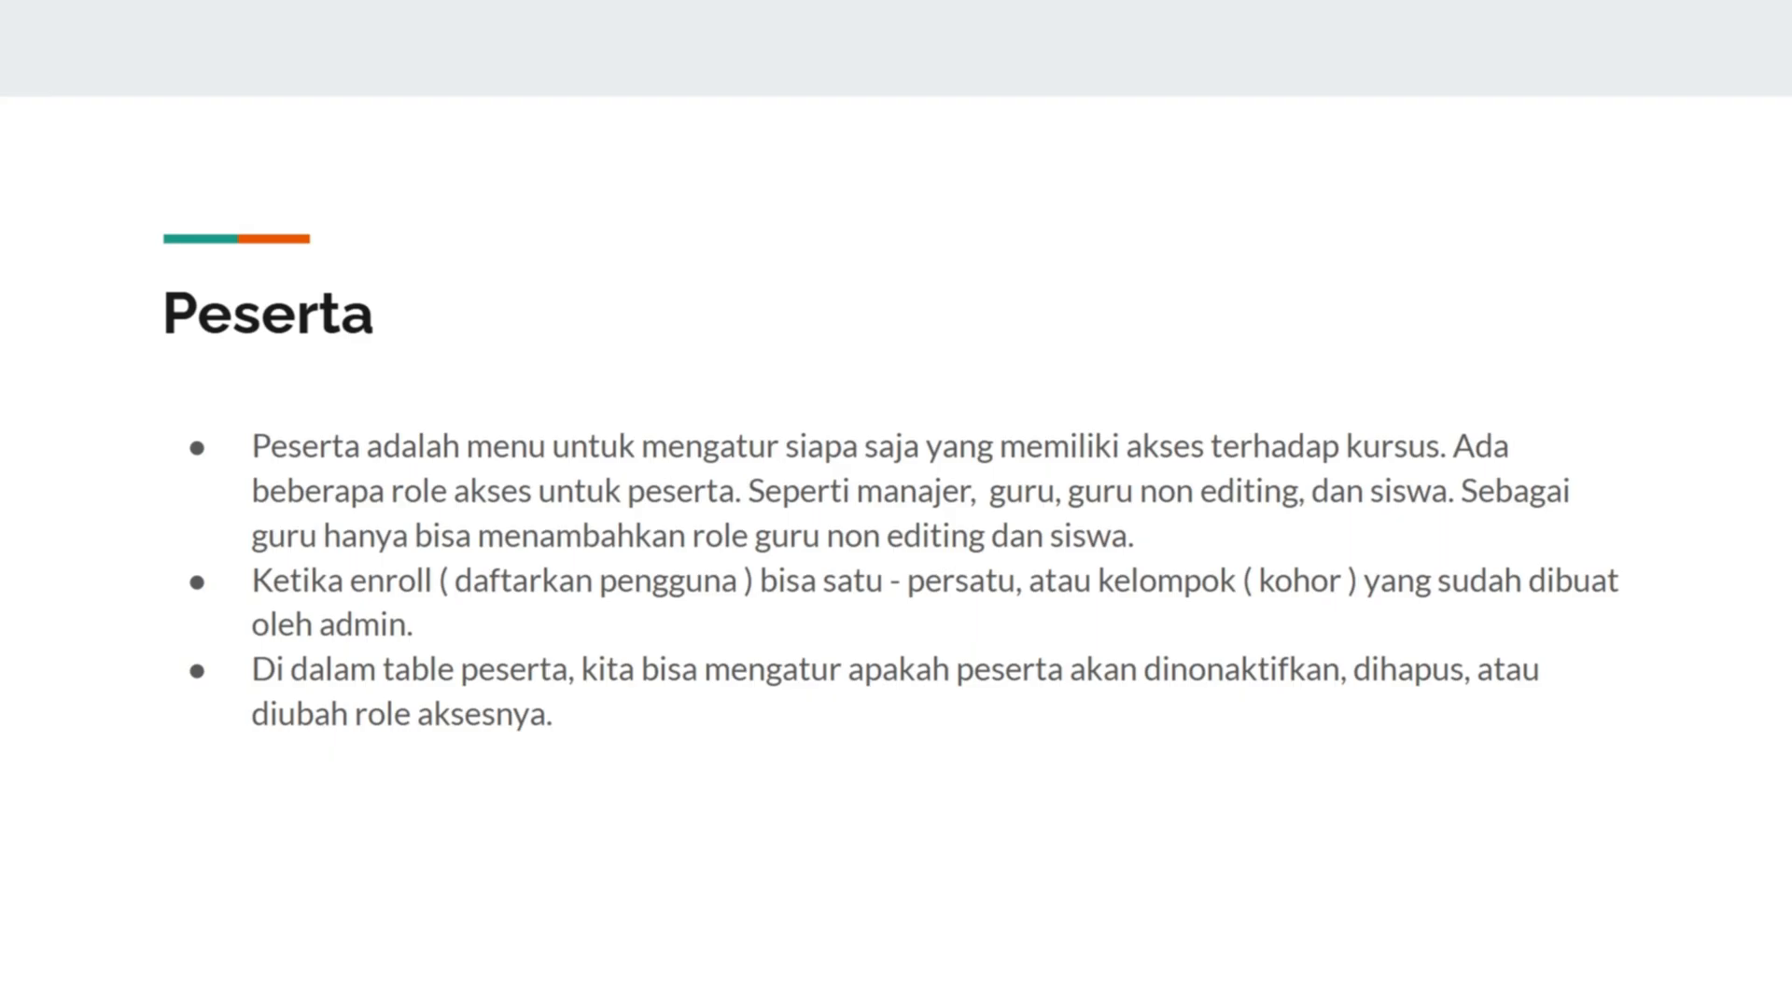
- Advance to the Nilai slide, then return to the Moodle participants page in Chrome
{"action": "left_click", "coordinate": [958, 742]}
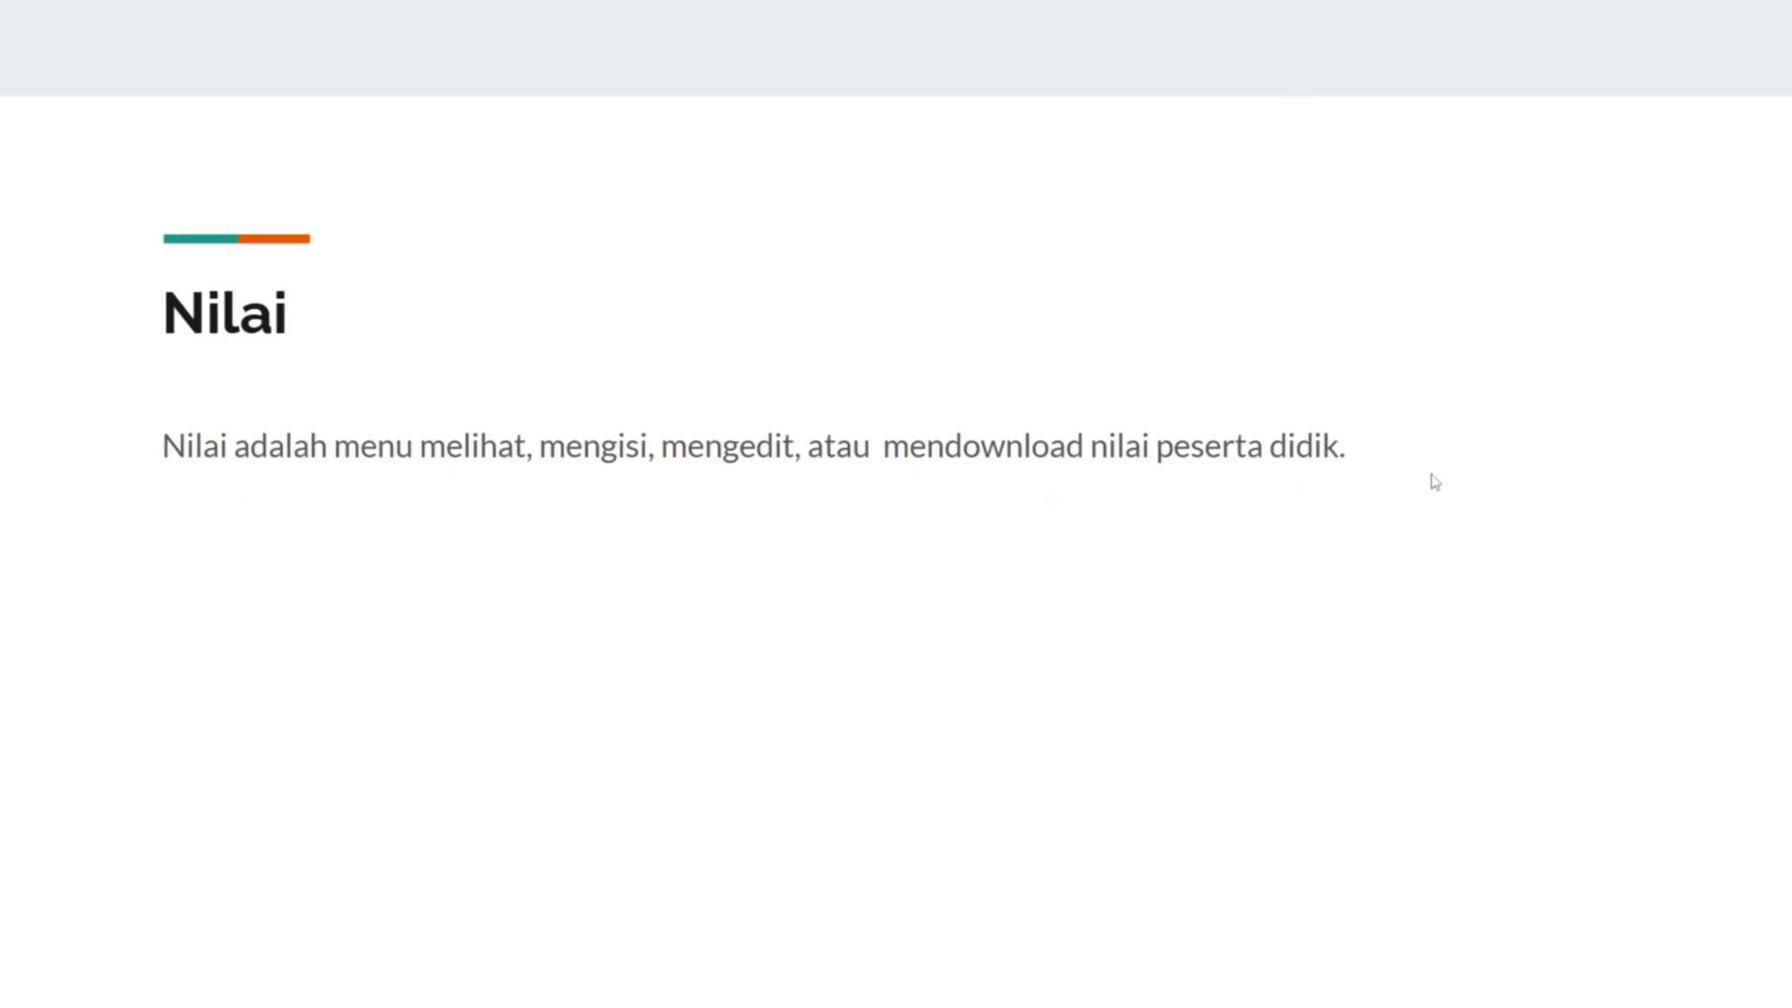
{"action": "key", "text": "alt+Tab"}
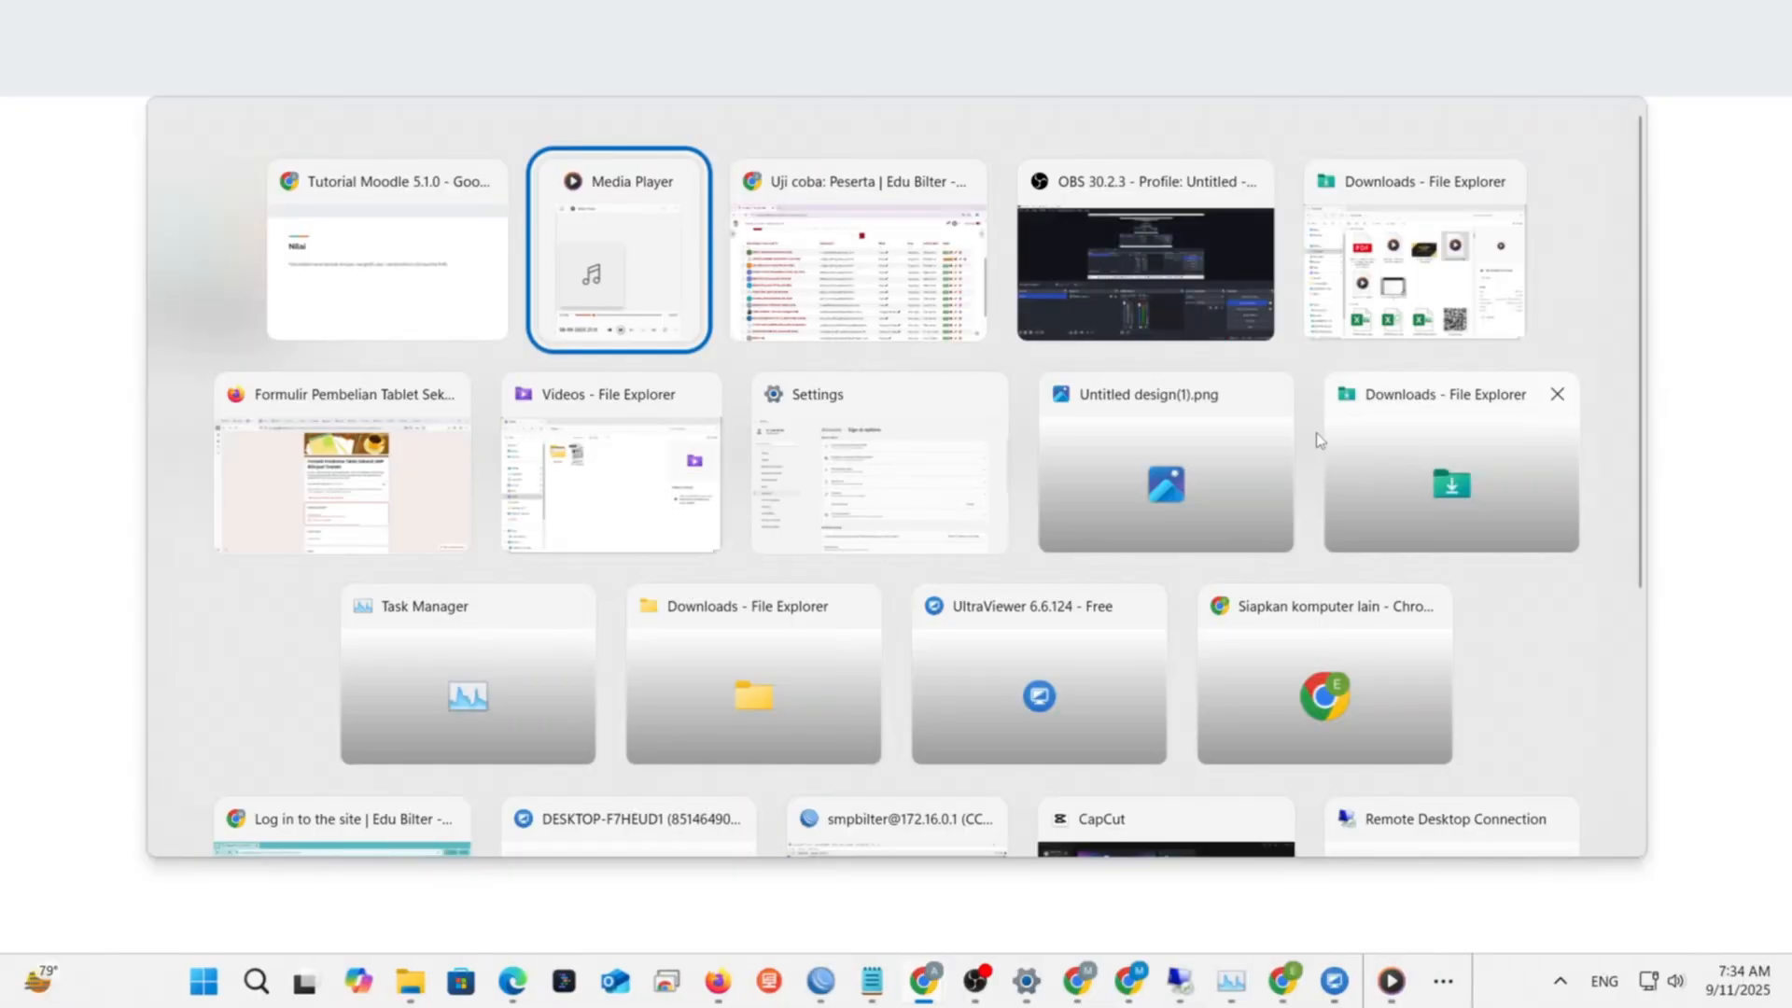
{"action": "key", "text": "alt+Tab"}
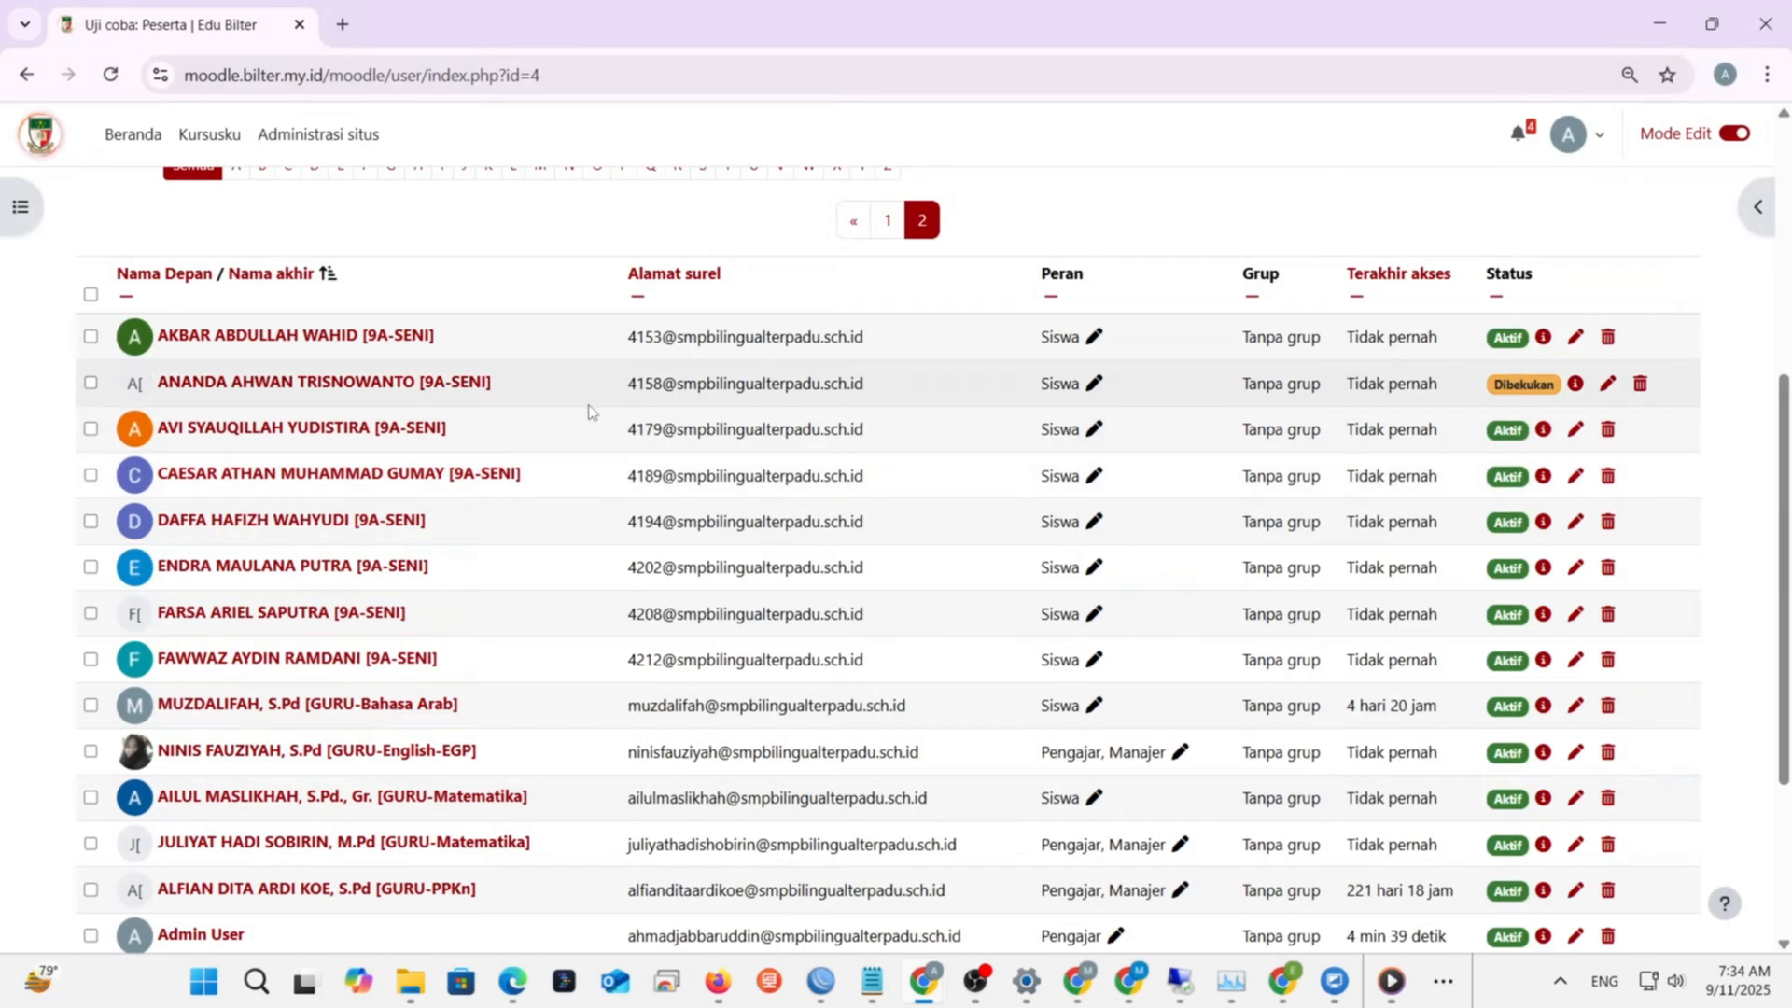
- Open the Nilai tab to show the Uji coba grader report and scroll through it
{"action": "scroll", "coordinate": [588, 401], "scroll_direction": "up", "scroll_amount": 4}
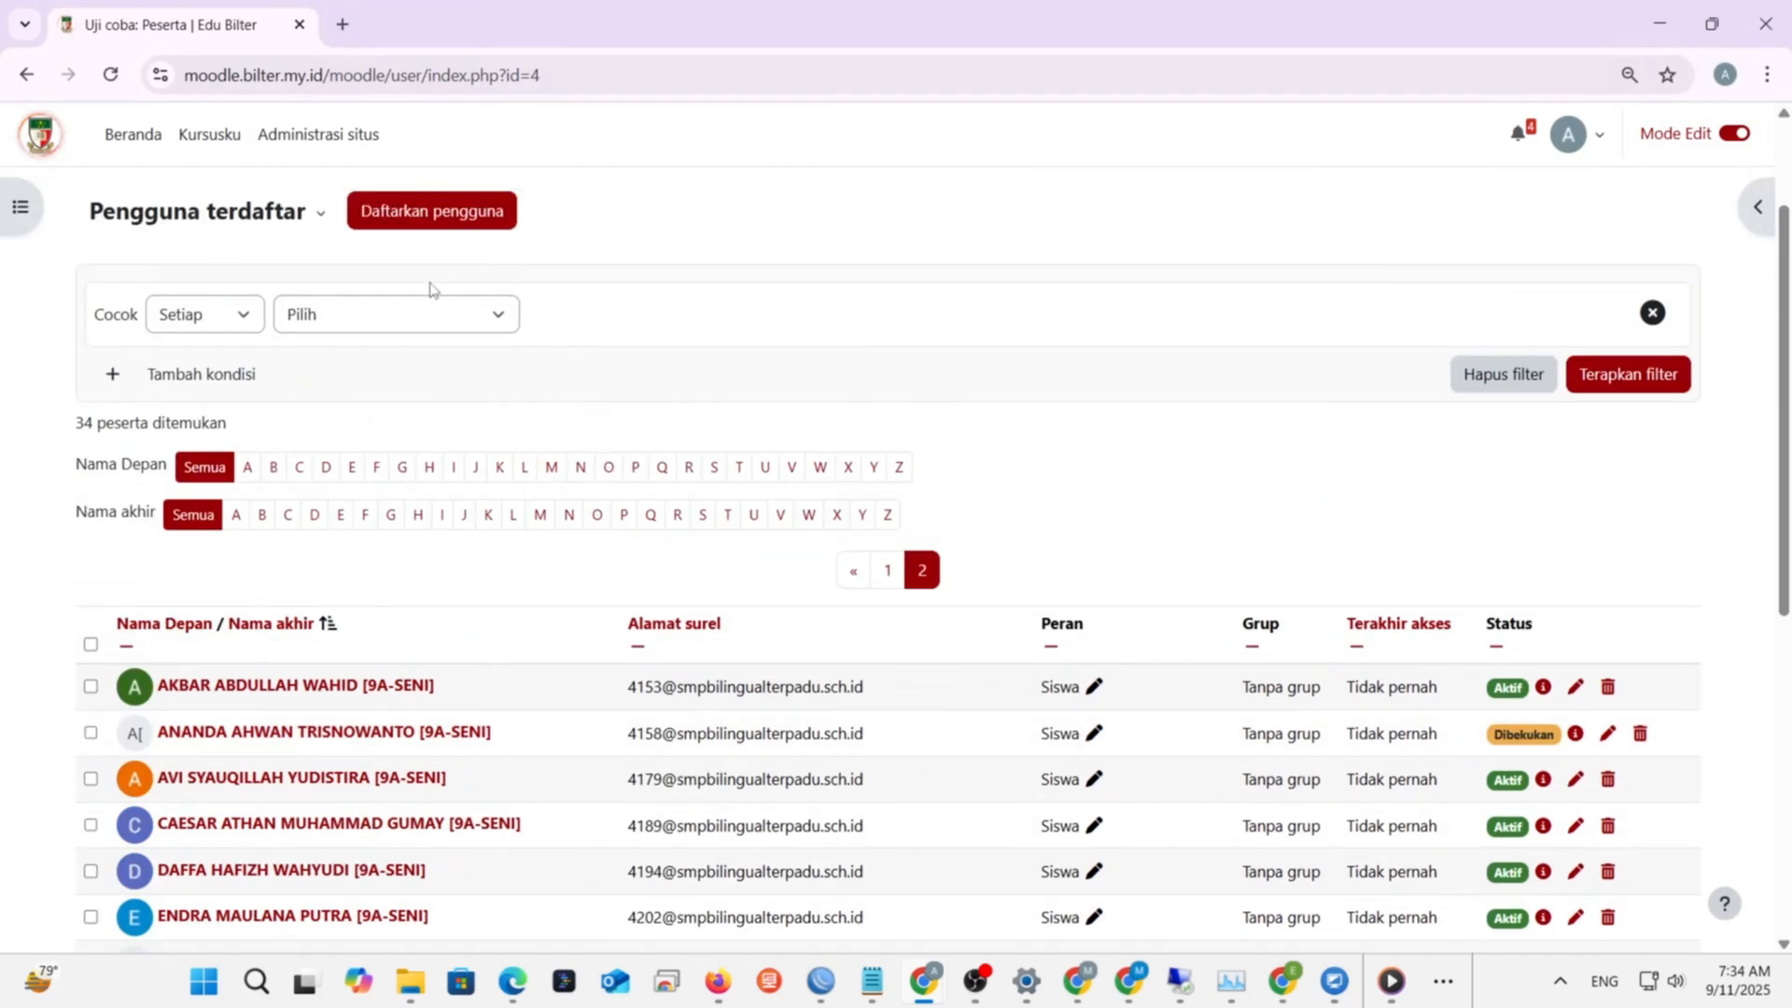
{"action": "scroll", "coordinate": [431, 284], "scroll_direction": "up", "scroll_amount": 2}
{"action": "left_click", "coordinate": [724, 315]}
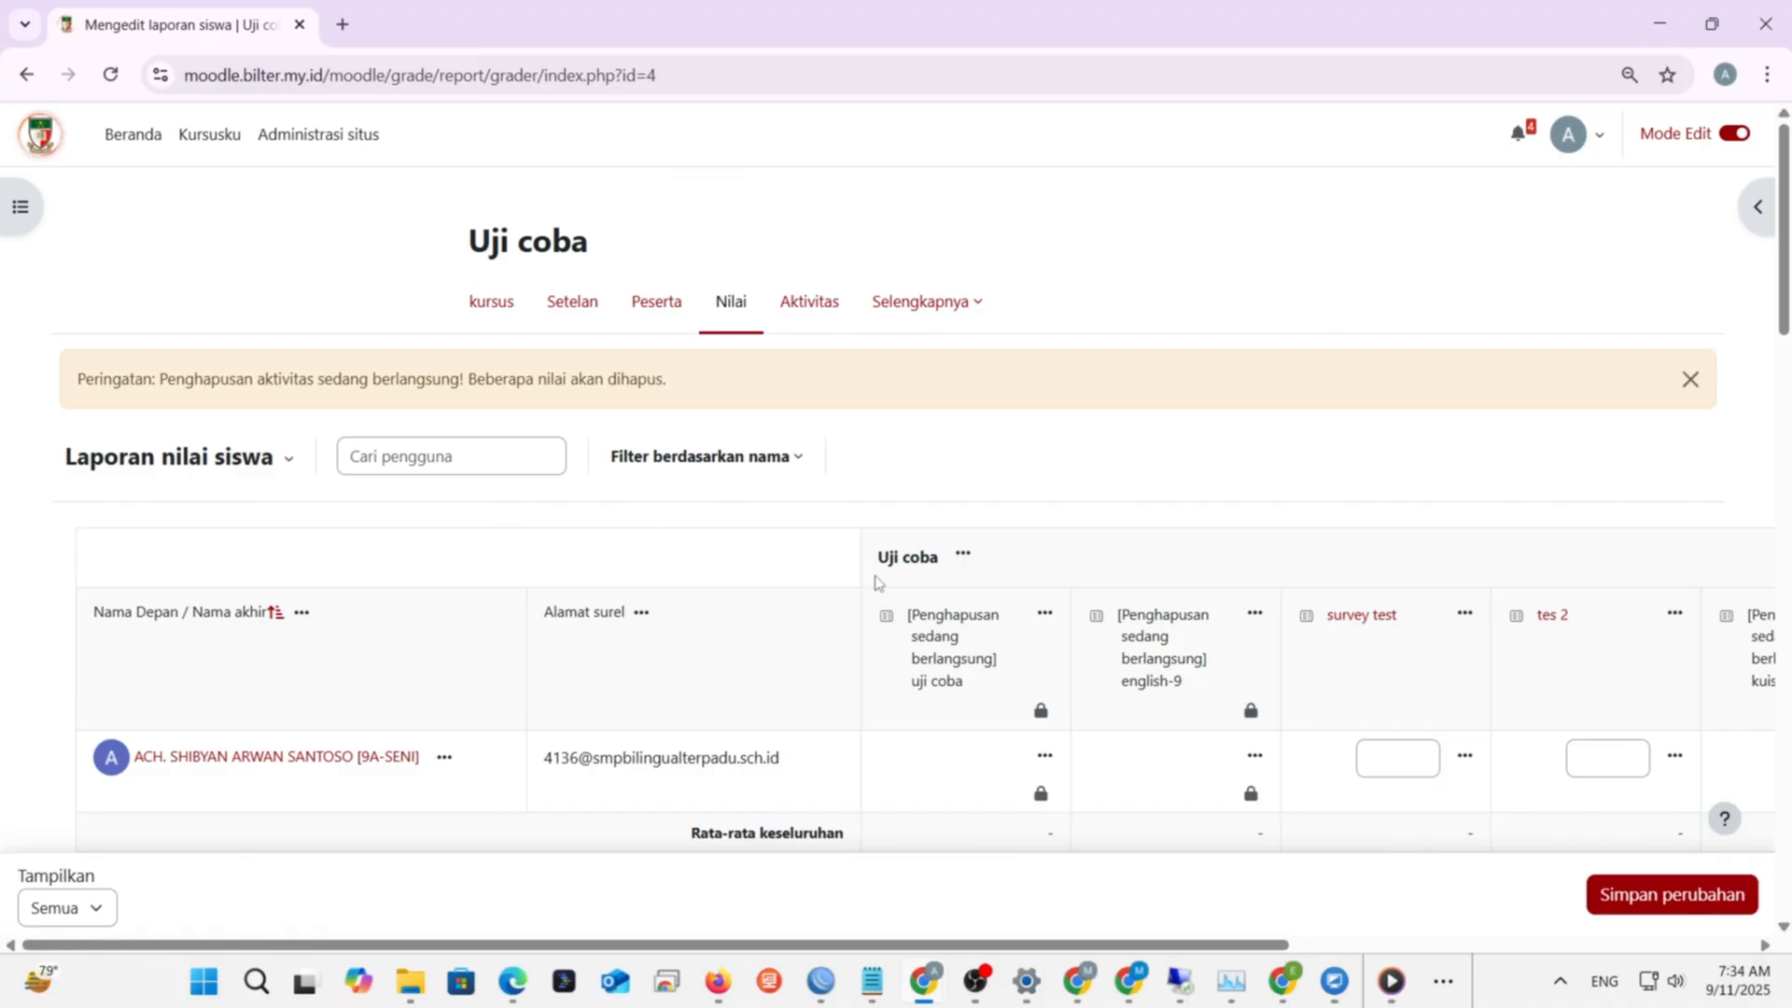
{"action": "scroll", "coordinate": [874, 583], "scroll_direction": "down", "scroll_amount": 2}
{"action": "scroll", "coordinate": [875, 580], "scroll_direction": "up", "scroll_amount": 2}
{"action": "left_click_drag", "start_coordinate": [977, 944], "coordinate": [1017, 931]}
{"action": "scroll", "coordinate": [1162, 744], "scroll_direction": "down", "scroll_amount": 6}
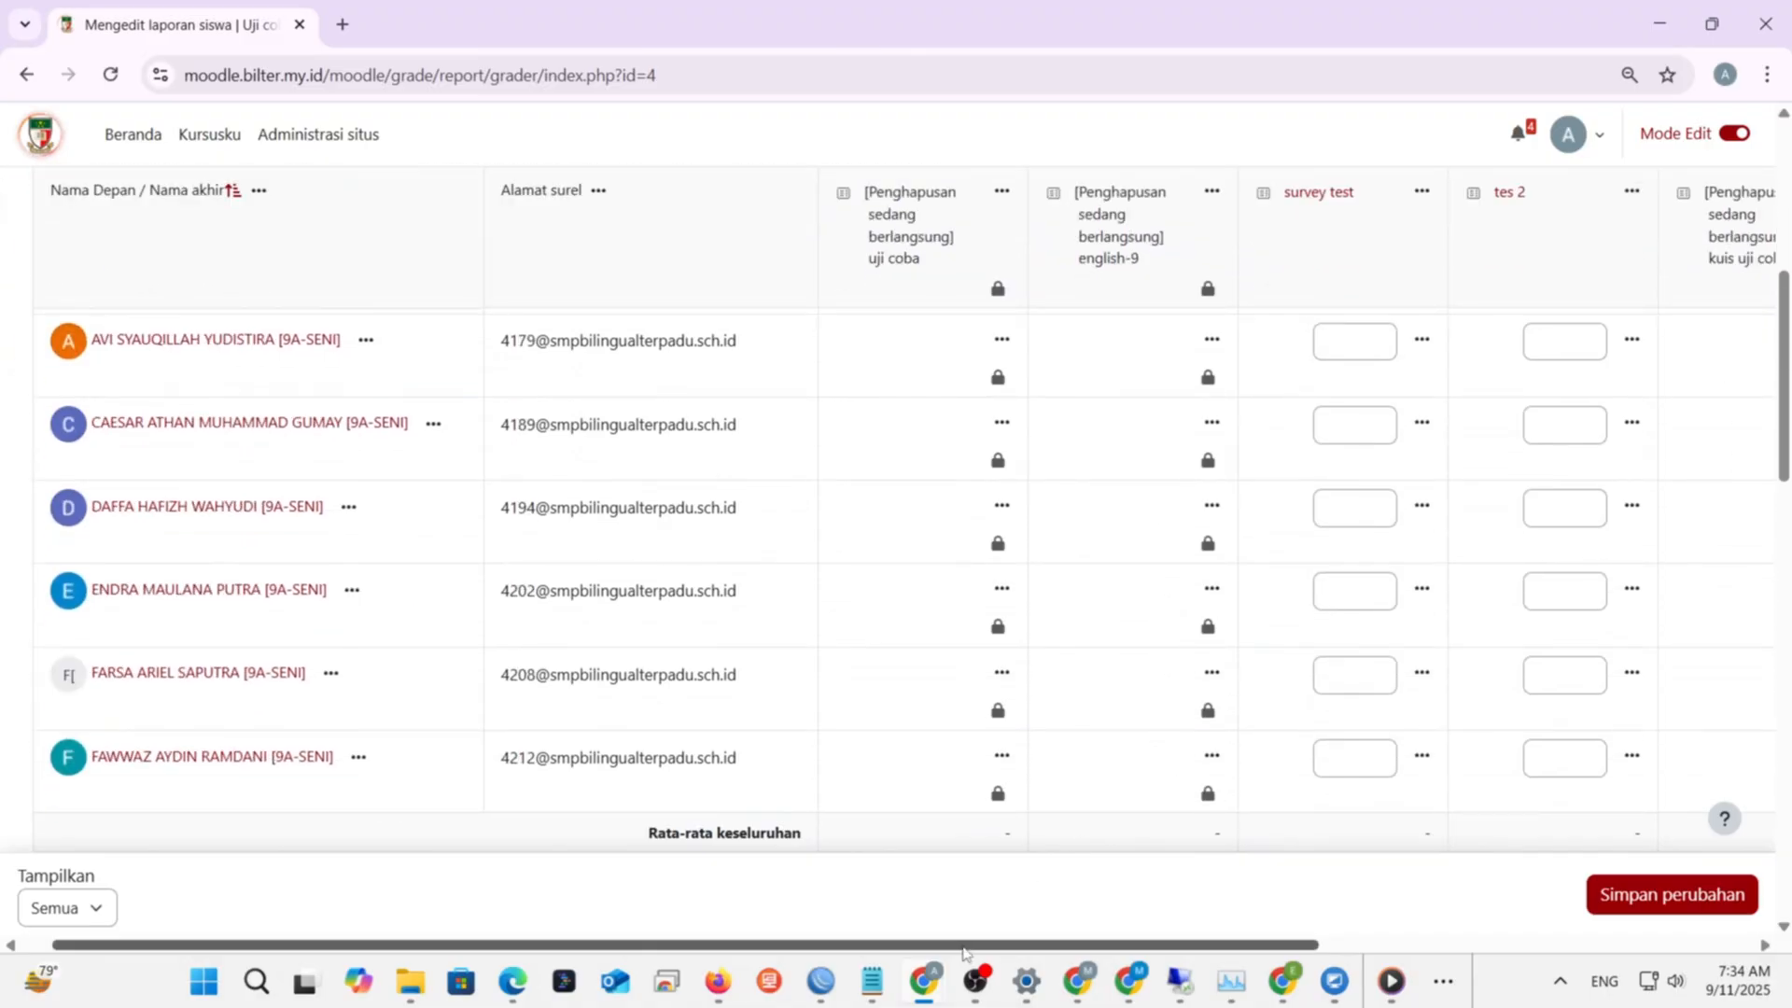
{"action": "left_click_drag", "start_coordinate": [963, 952], "coordinate": [1019, 935]}
{"action": "scroll", "coordinate": [1448, 586], "scroll_direction": "up", "scroll_amount": 1}
{"action": "scroll", "coordinate": [1447, 586], "scroll_direction": "up", "scroll_amount": 3}
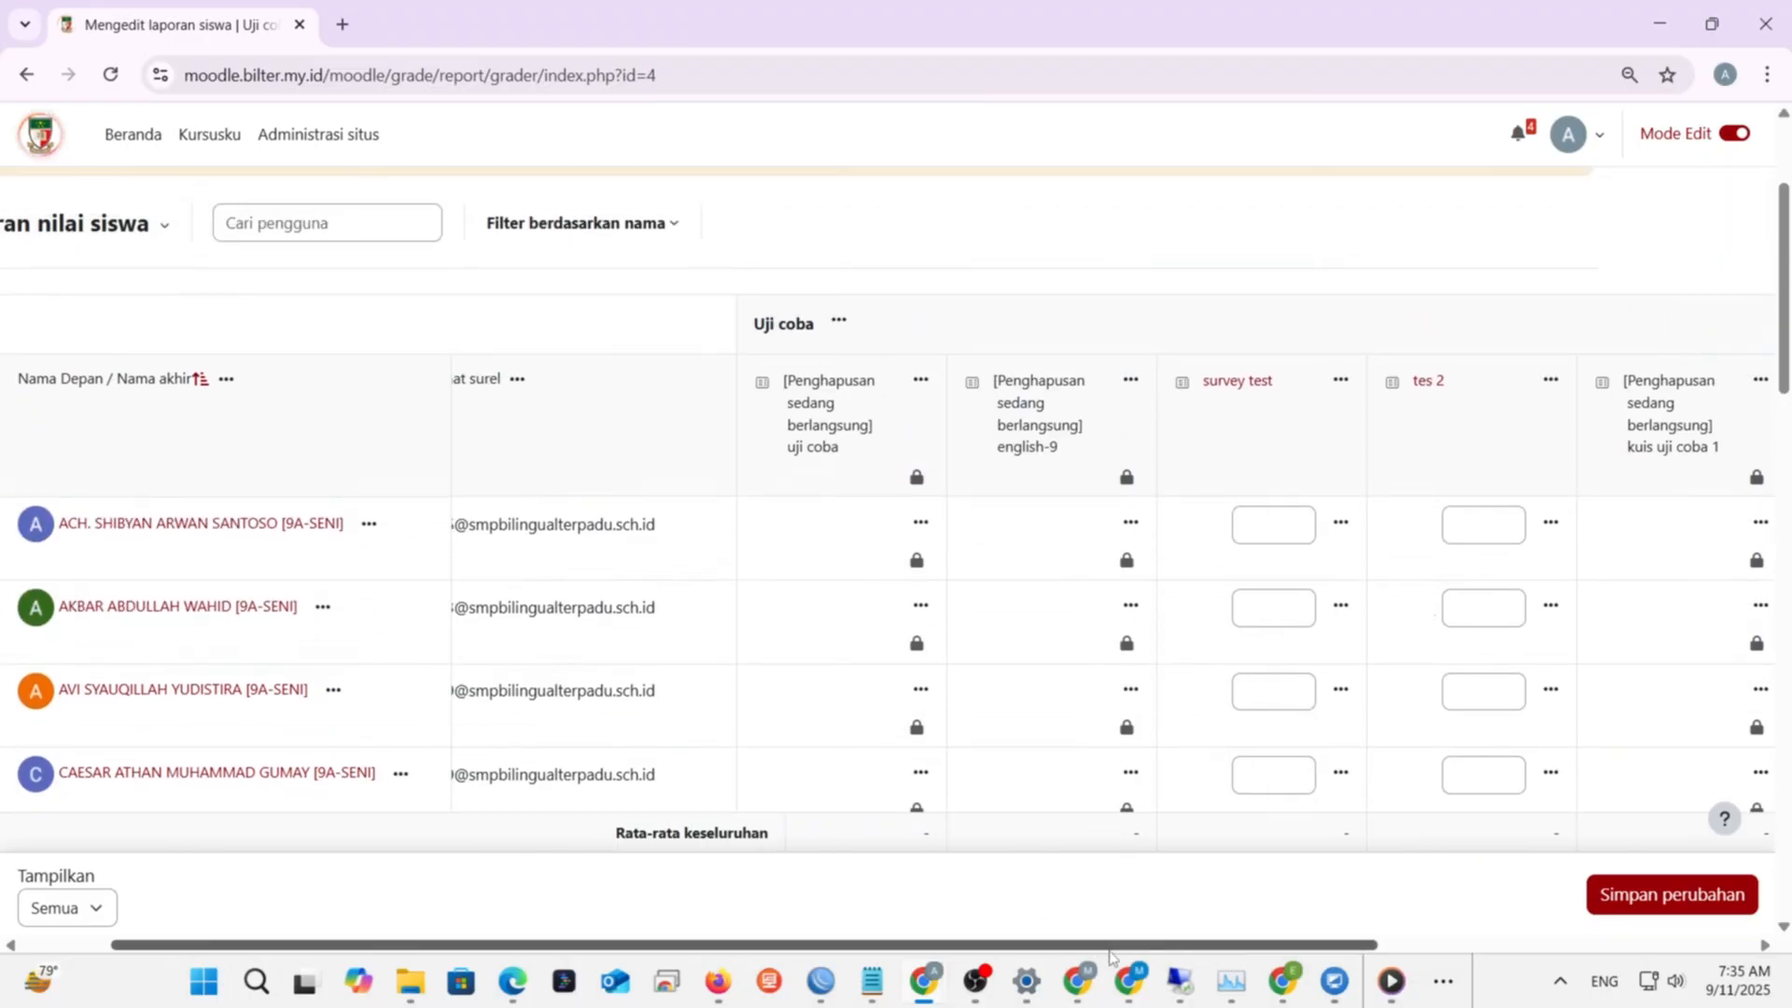
- Step through the survey test and tes 2 grade boxes for the first five students
{"action": "left_click", "coordinate": [1274, 528]}
{"action": "left_click", "coordinate": [1276, 601]}
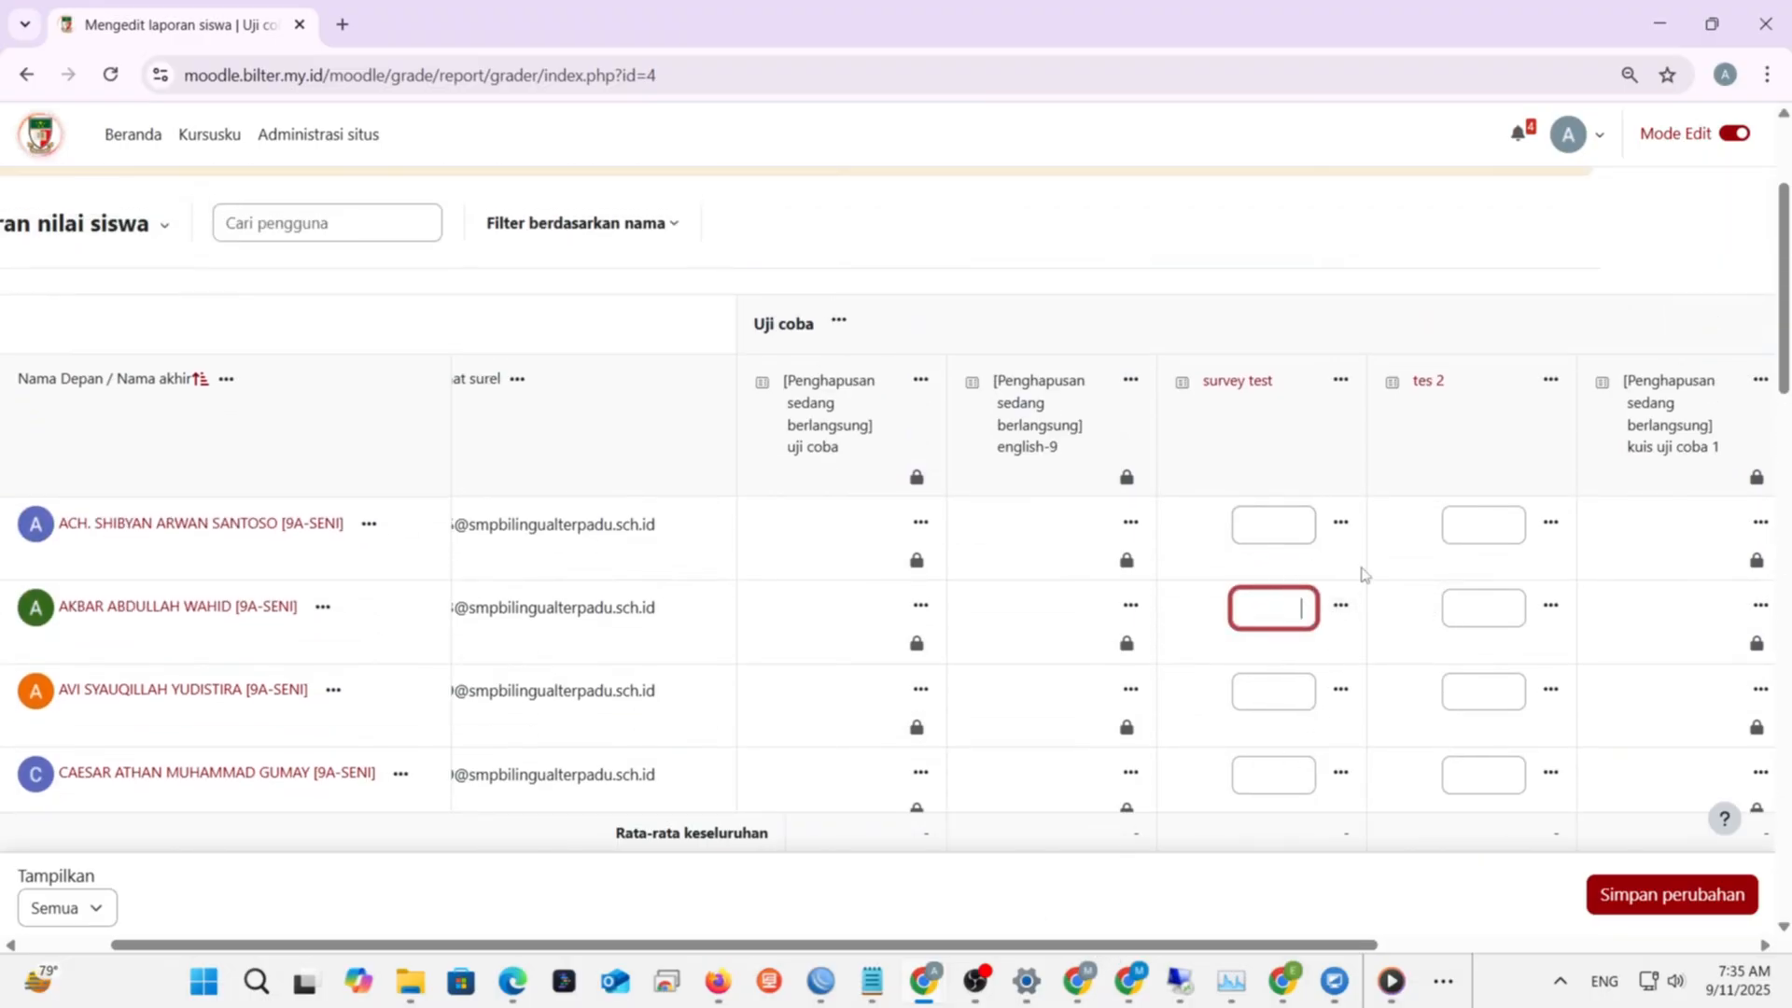
{"action": "left_click", "coordinate": [1507, 509]}
{"action": "left_click", "coordinate": [1287, 523]}
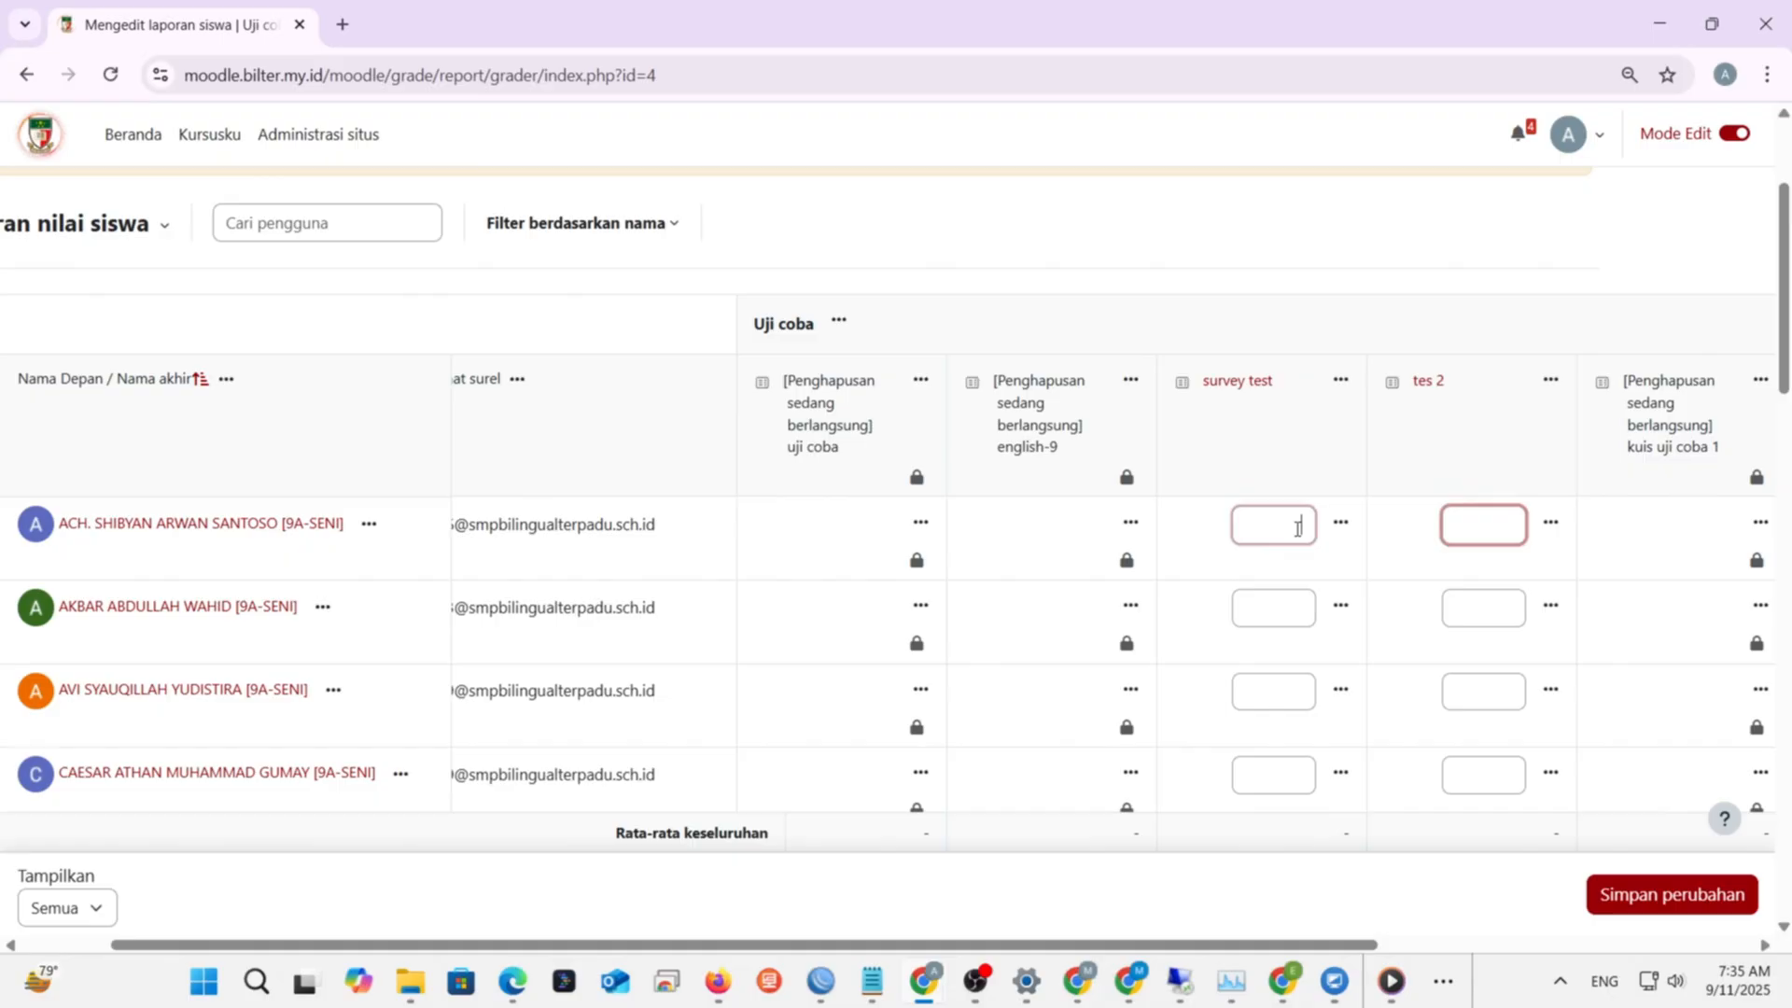
{"action": "left_click", "coordinate": [1288, 604]}
{"action": "left_click", "coordinate": [1498, 602]}
{"action": "left_click", "coordinate": [1292, 691]}
{"action": "scroll", "coordinate": [1292, 696], "scroll_direction": "down", "scroll_amount": 1}
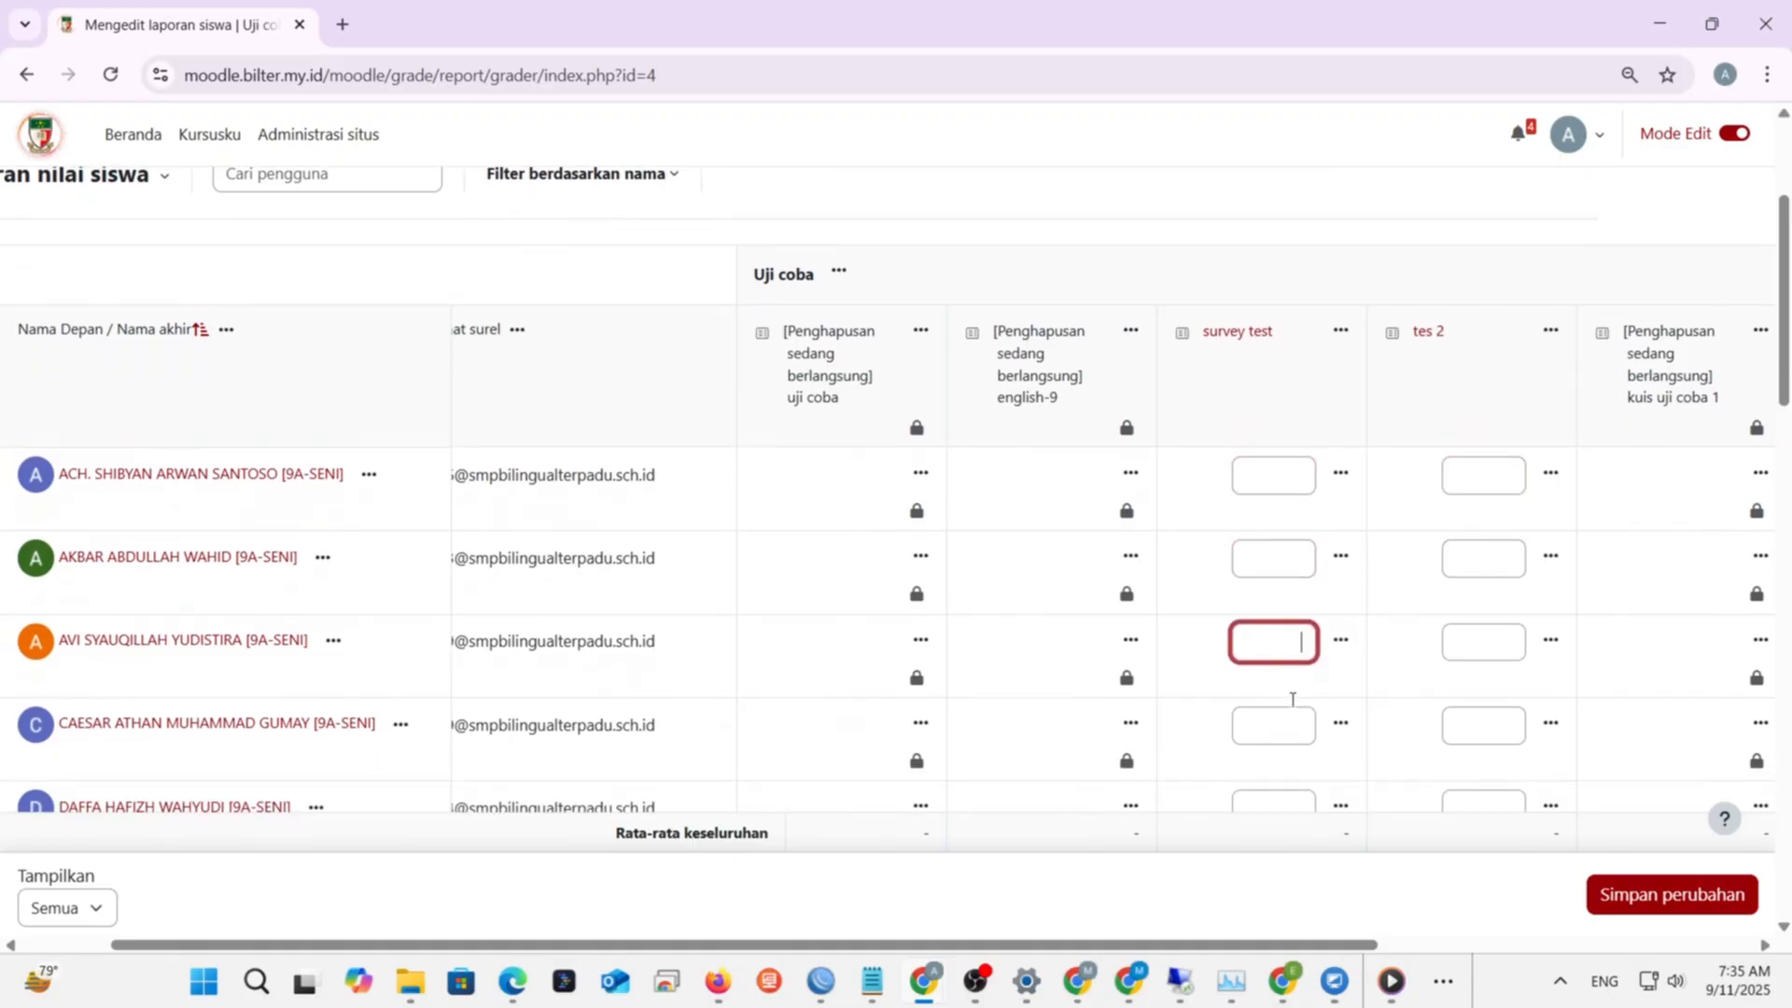
{"action": "left_click", "coordinate": [1287, 674]}
{"action": "left_click", "coordinate": [1271, 735]}
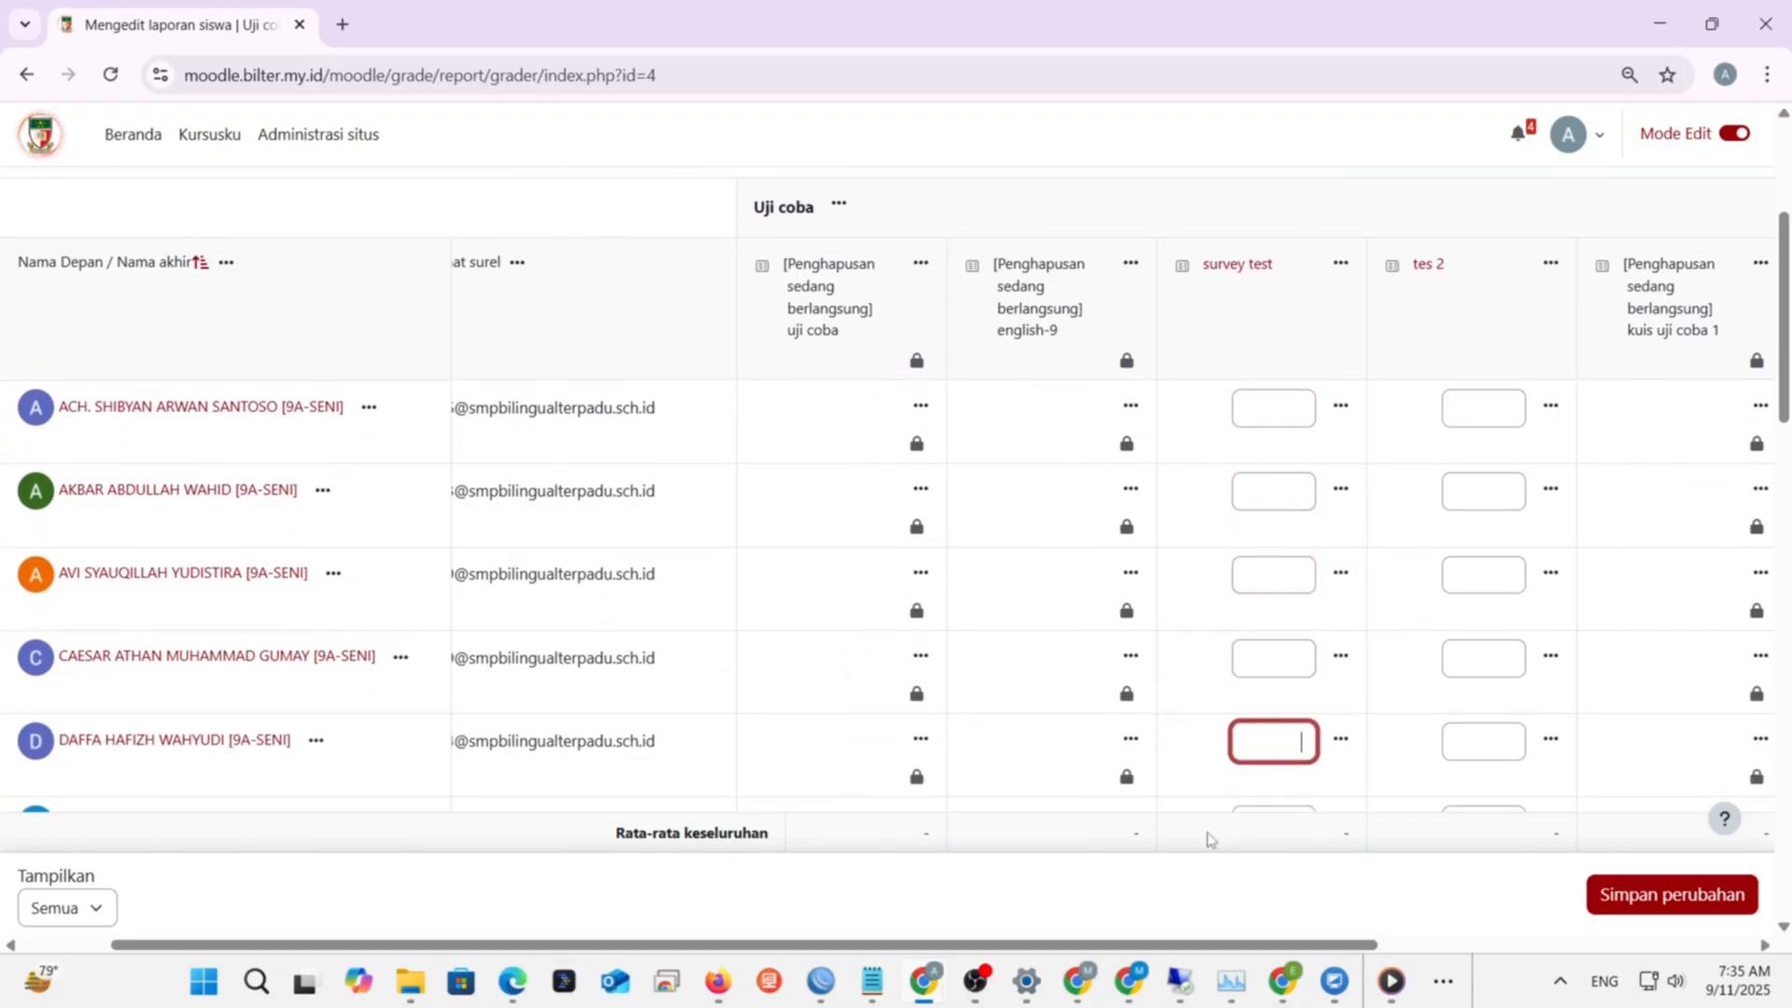
{"action": "left_click_drag", "start_coordinate": [1087, 945], "coordinate": [977, 943]}
{"action": "scroll", "coordinate": [530, 606], "scroll_direction": "up", "scroll_amount": 2}
{"action": "scroll", "coordinate": [528, 602], "scroll_direction": "up", "scroll_amount": 2}
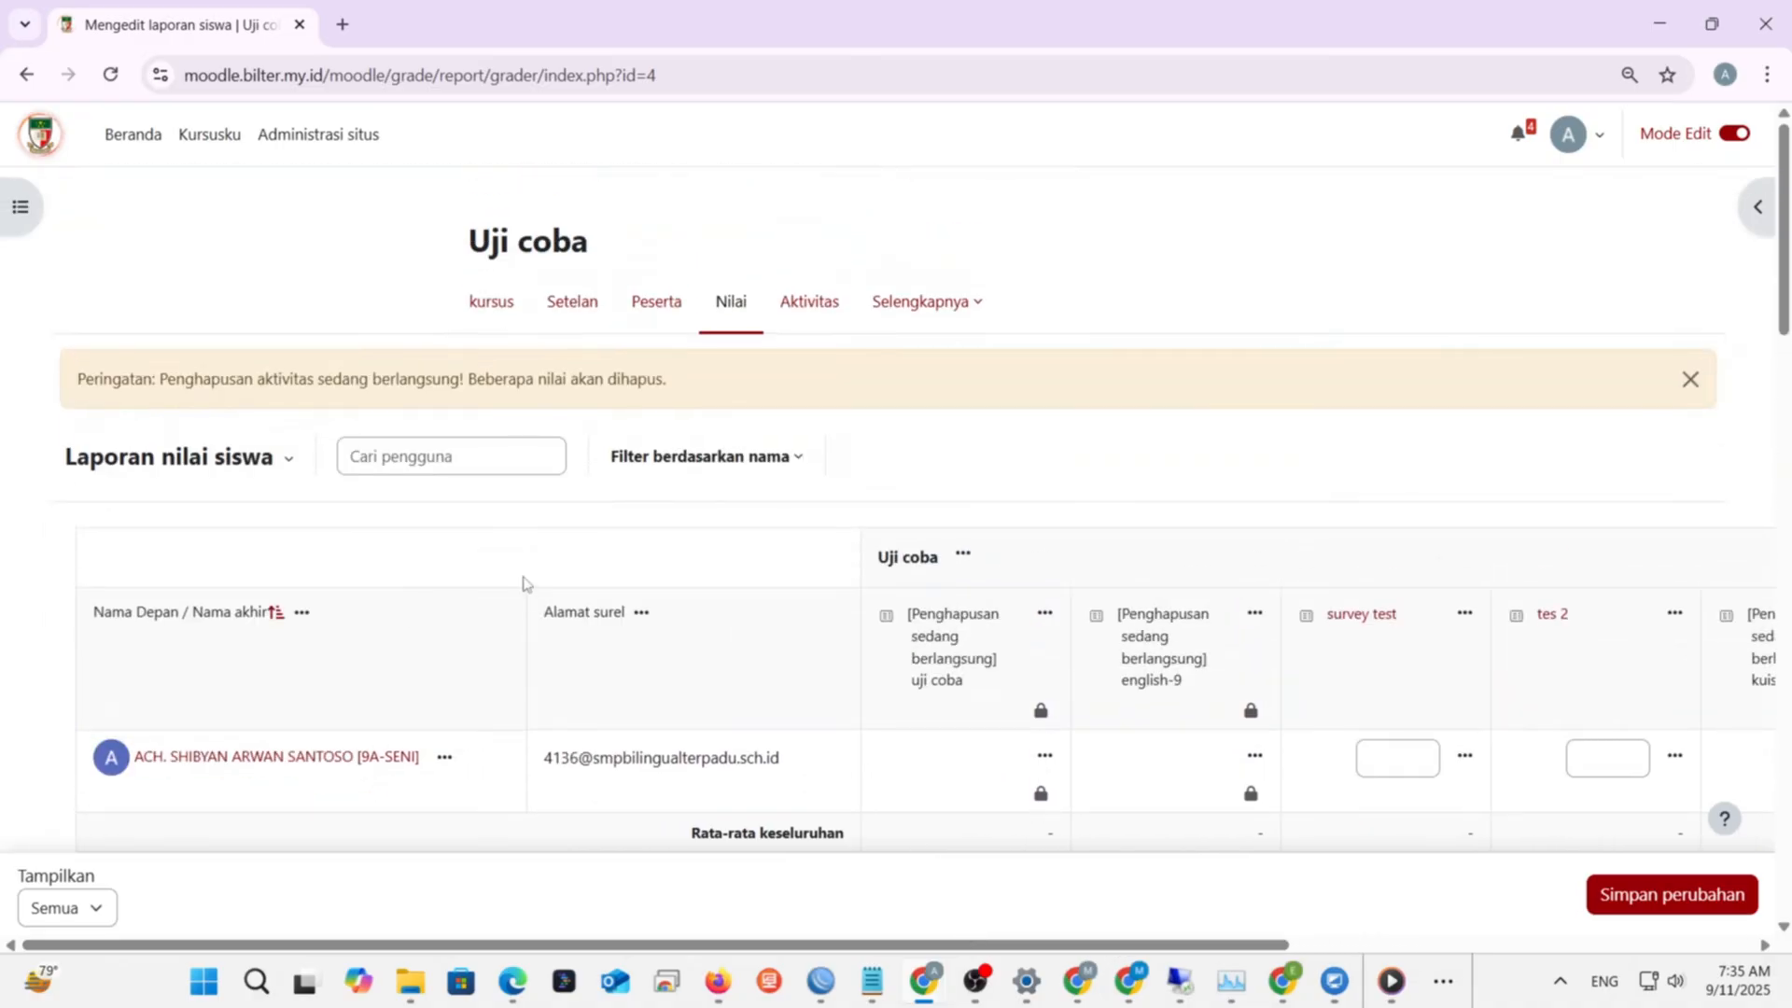
- Choose Ekspor from the Laporan nilai siswa report list to reach the grade export page
{"action": "left_click", "coordinate": [290, 461]}
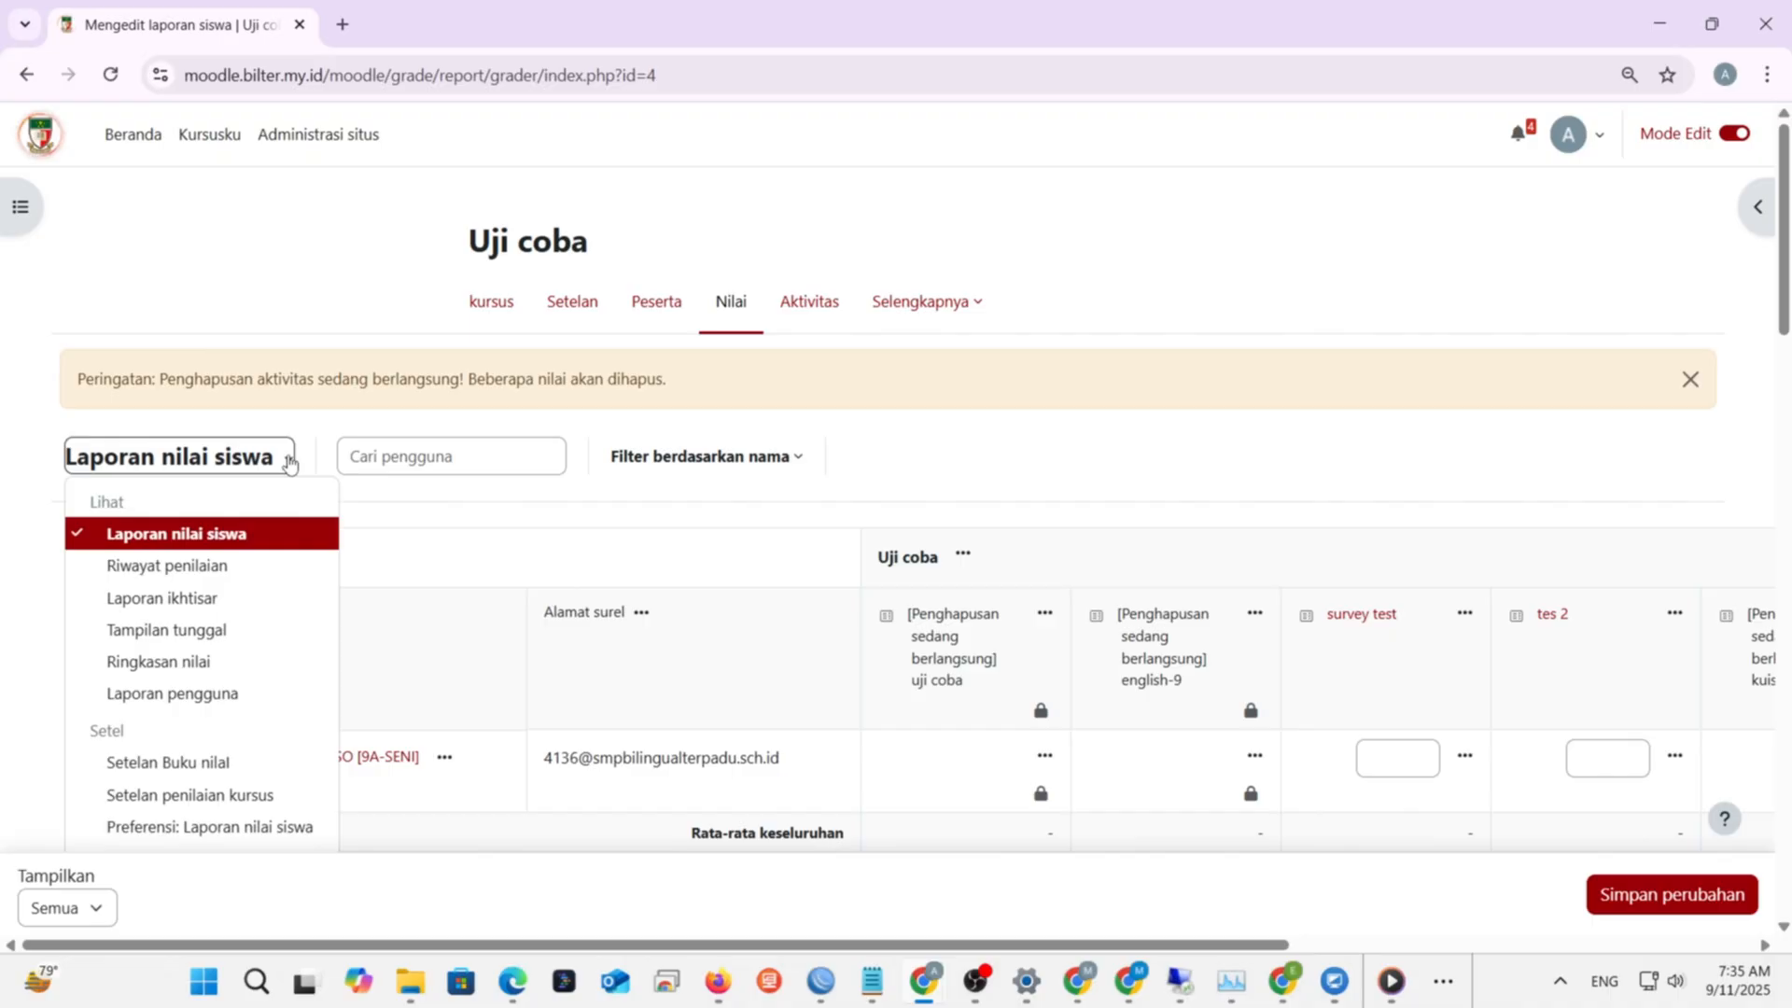
{"action": "left_click", "coordinate": [290, 461]}
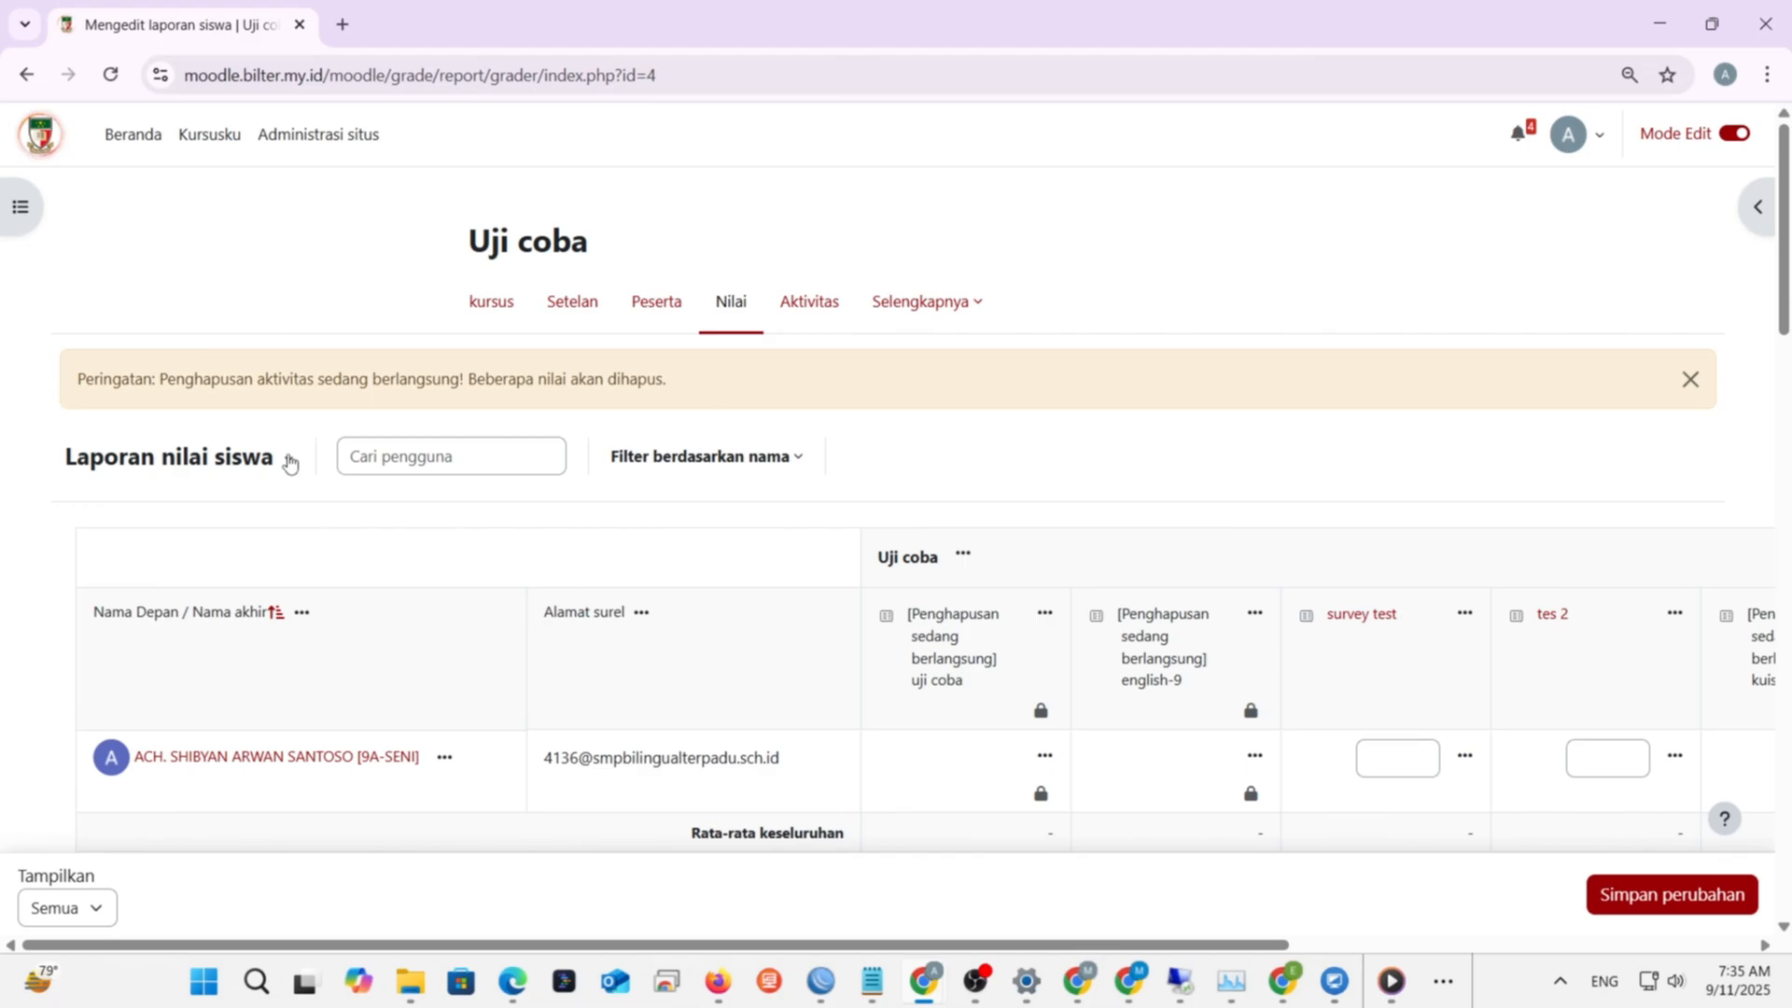
{"action": "left_click", "coordinate": [290, 461]}
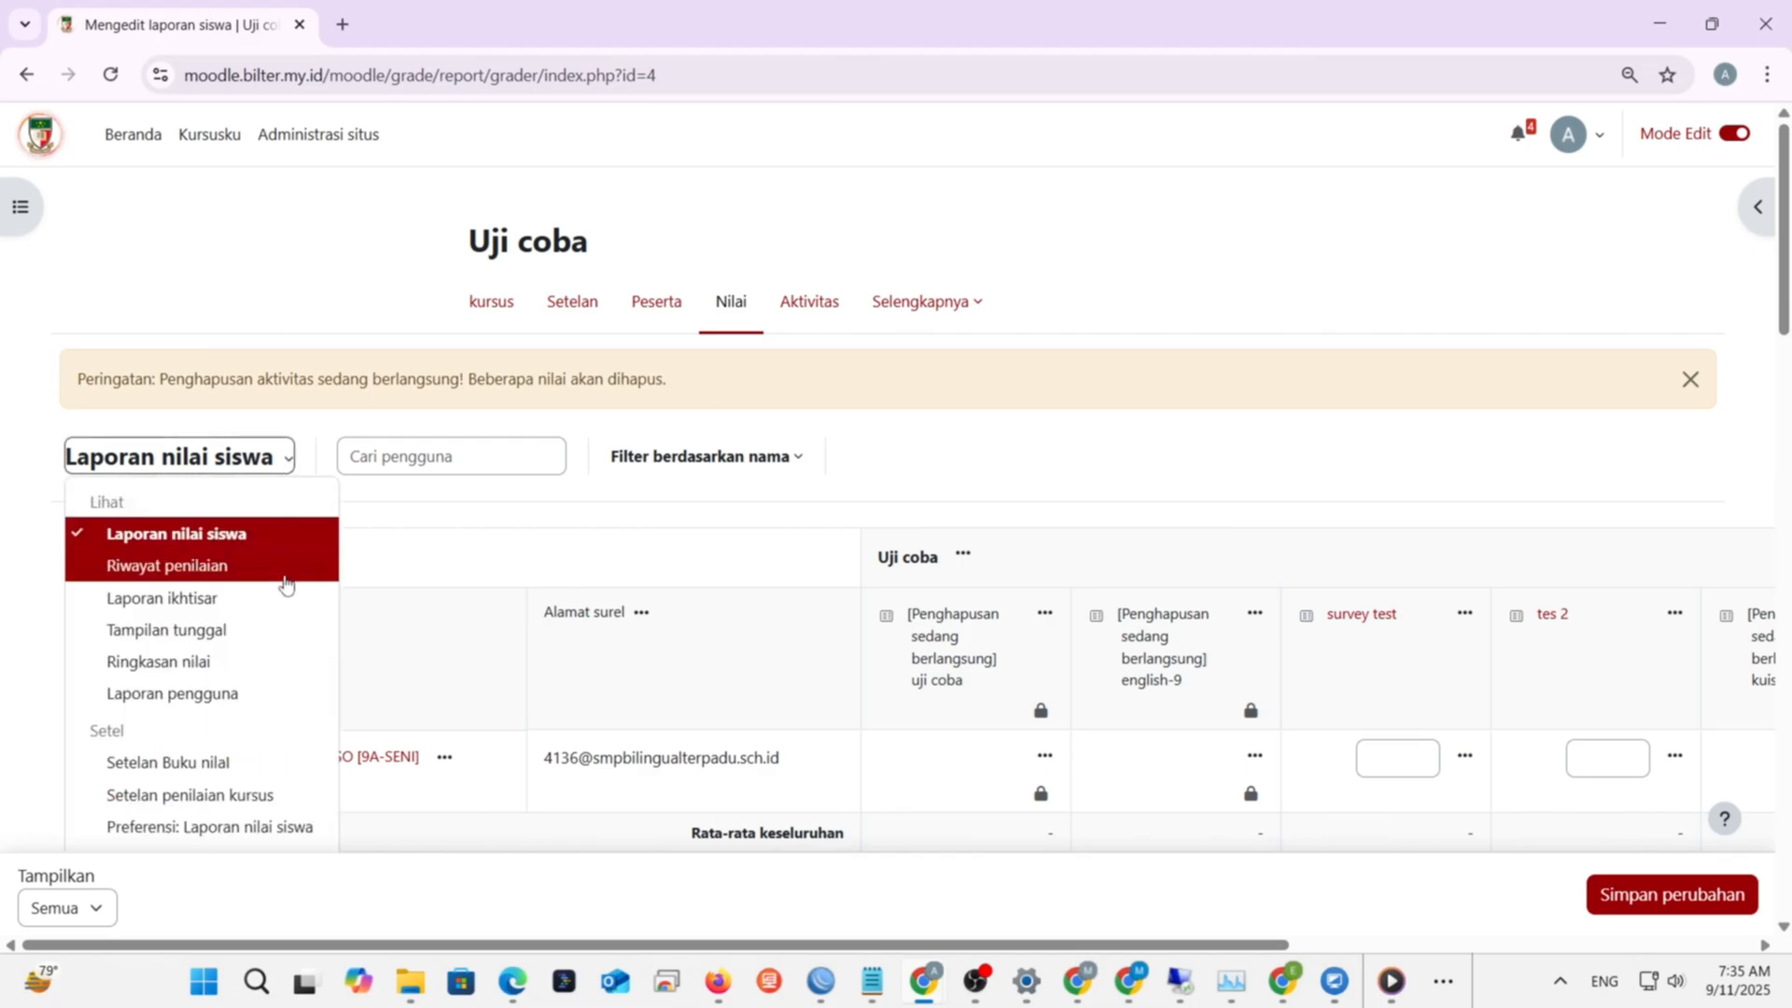
{"action": "scroll", "coordinate": [284, 585], "scroll_direction": "down", "scroll_amount": 2}
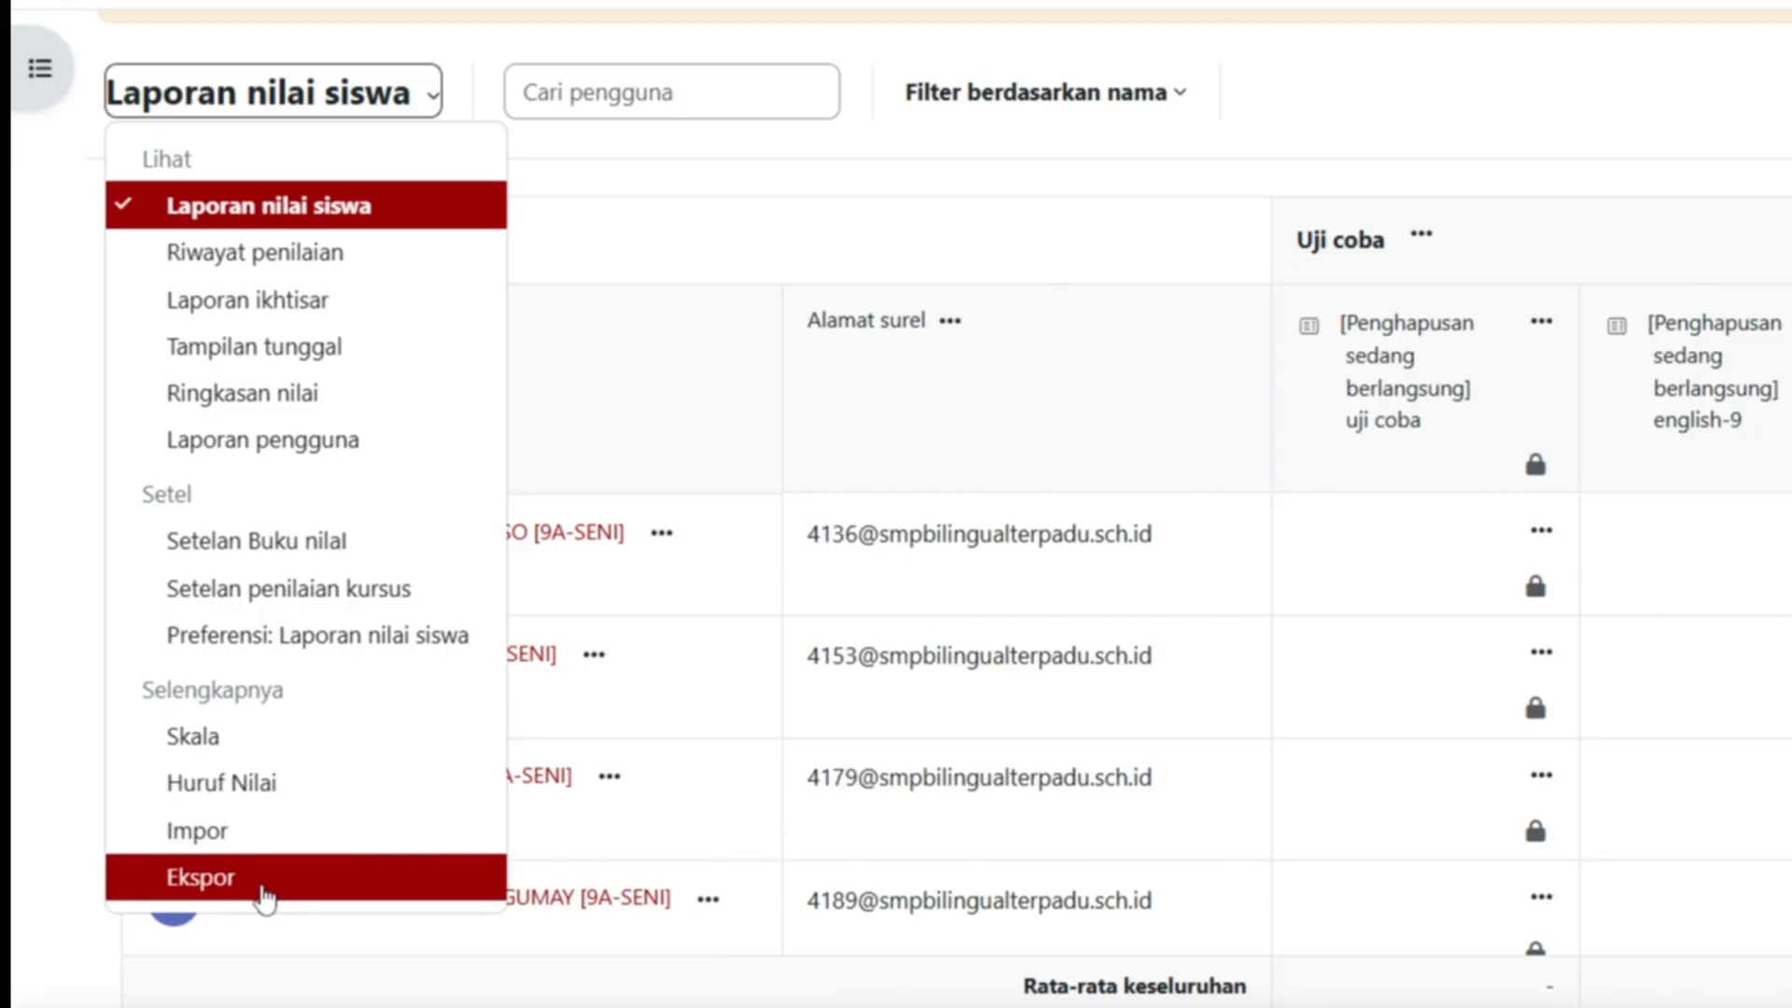
{"action": "left_click", "coordinate": [266, 898]}
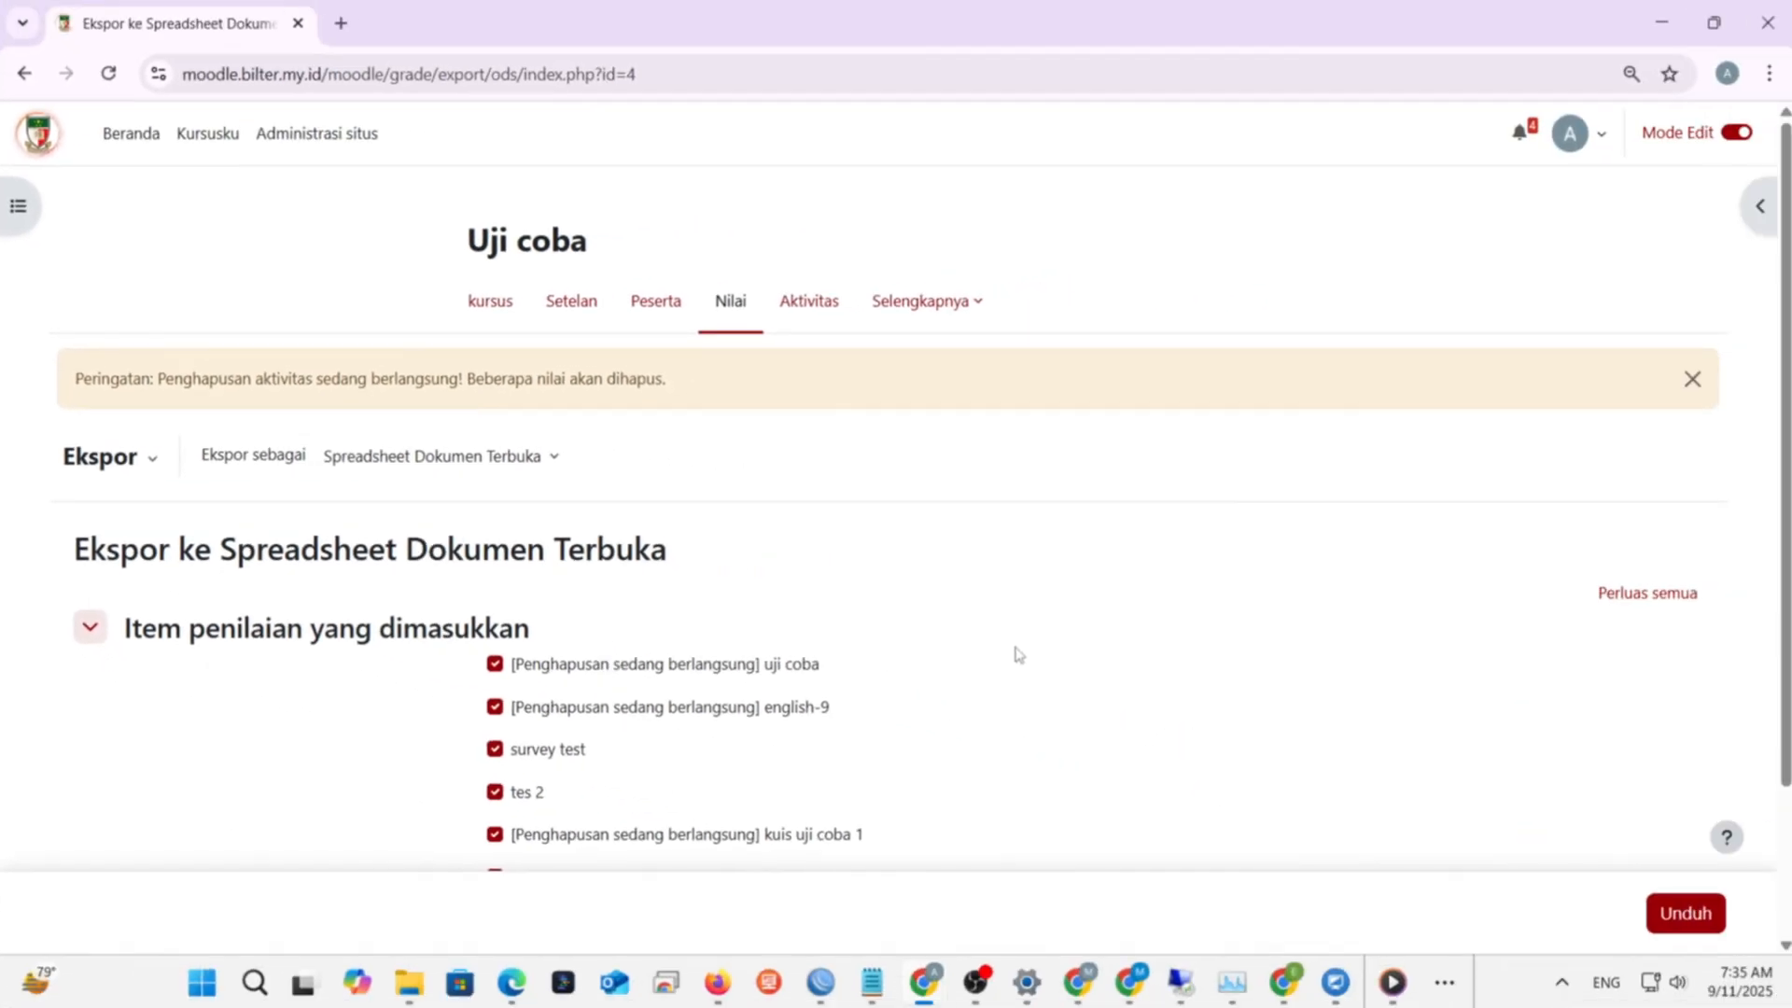
- Export as Excel spreadsheet, excluding uji coba, english-9, kuis uji coba 1 and kuis coba 11
{"action": "scroll", "coordinate": [1024, 648], "scroll_direction": "down", "scroll_amount": 1}
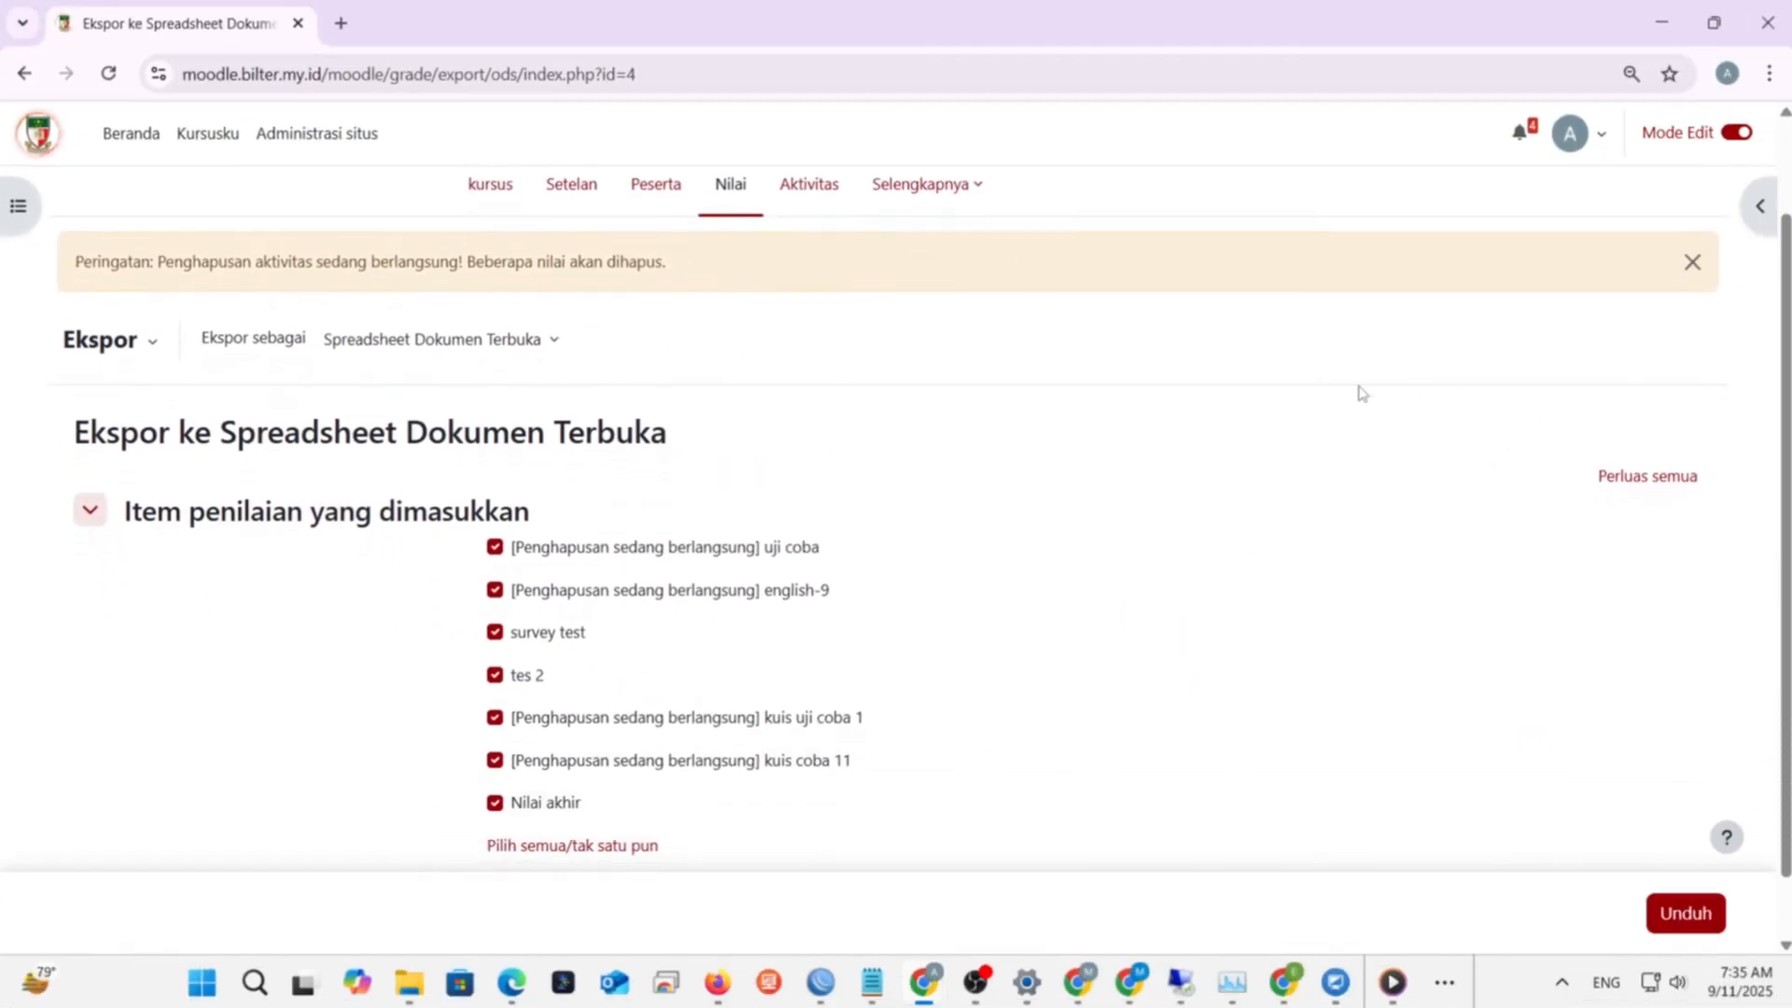
{"action": "scroll", "coordinate": [866, 546], "scroll_direction": "down", "scroll_amount": 1}
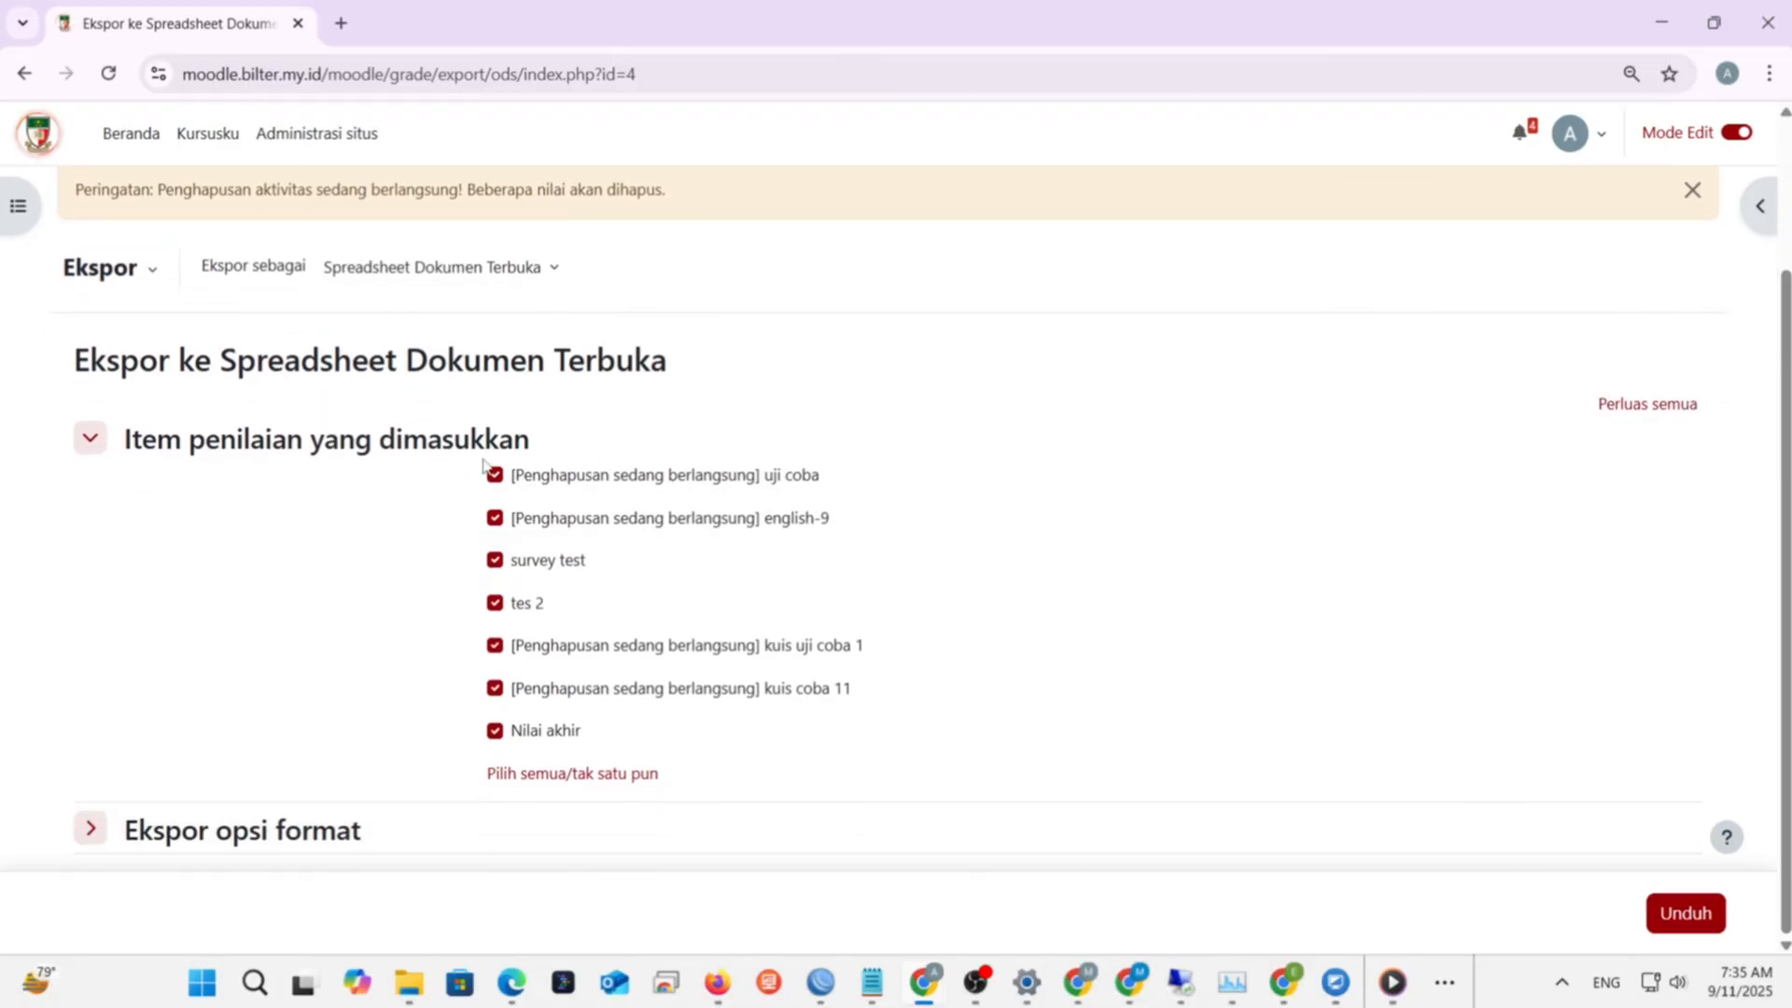
{"action": "left_click", "coordinate": [552, 278]}
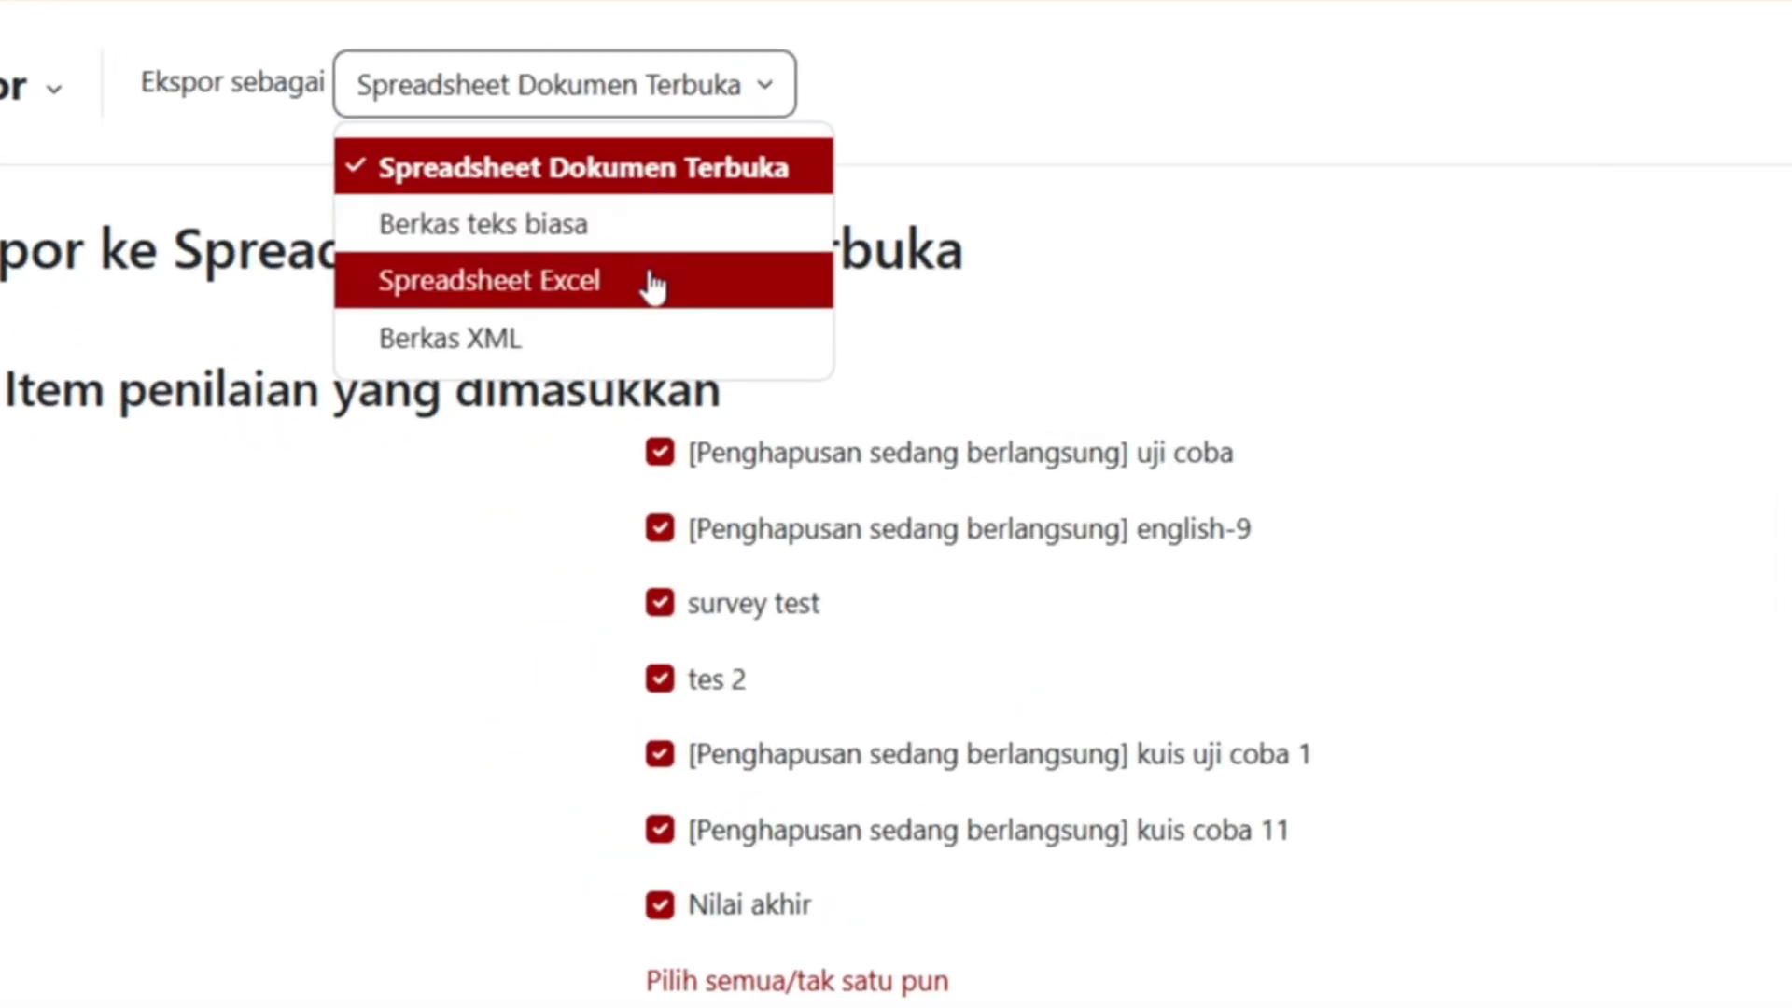
{"action": "left_click", "coordinate": [485, 377]}
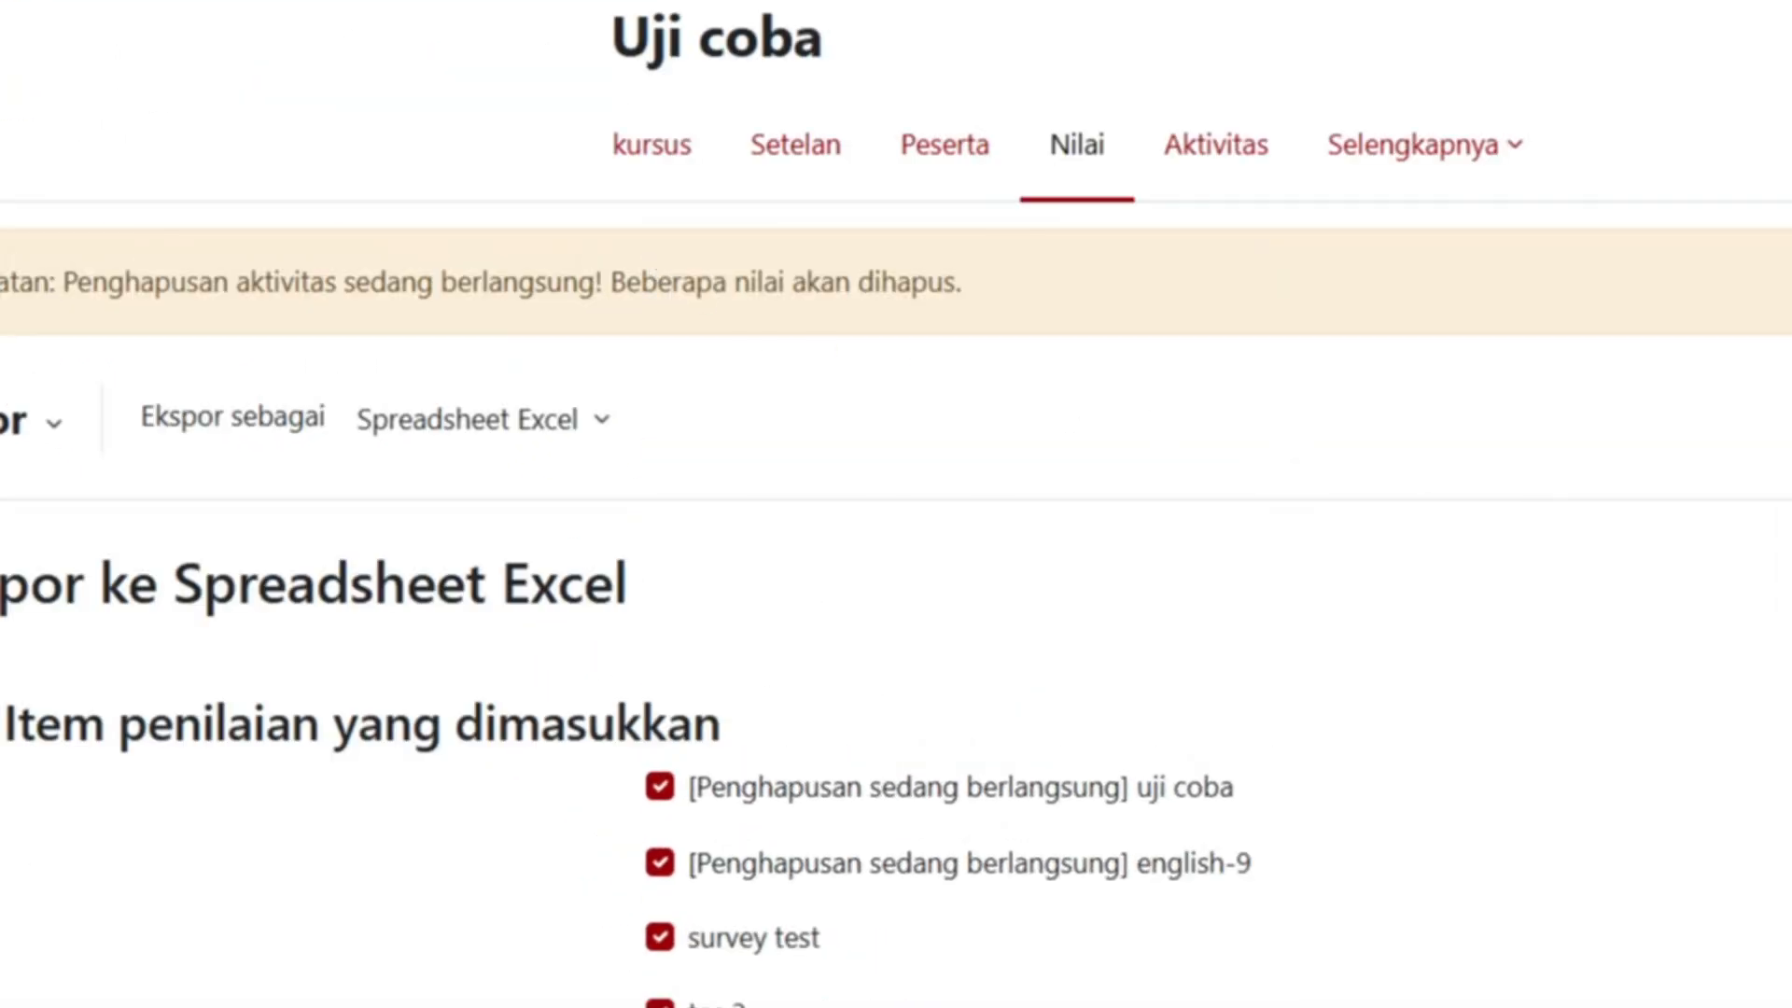
{"action": "scroll", "coordinate": [1571, 848], "scroll_direction": "down", "scroll_amount": 3}
{"action": "left_click", "coordinate": [660, 452]}
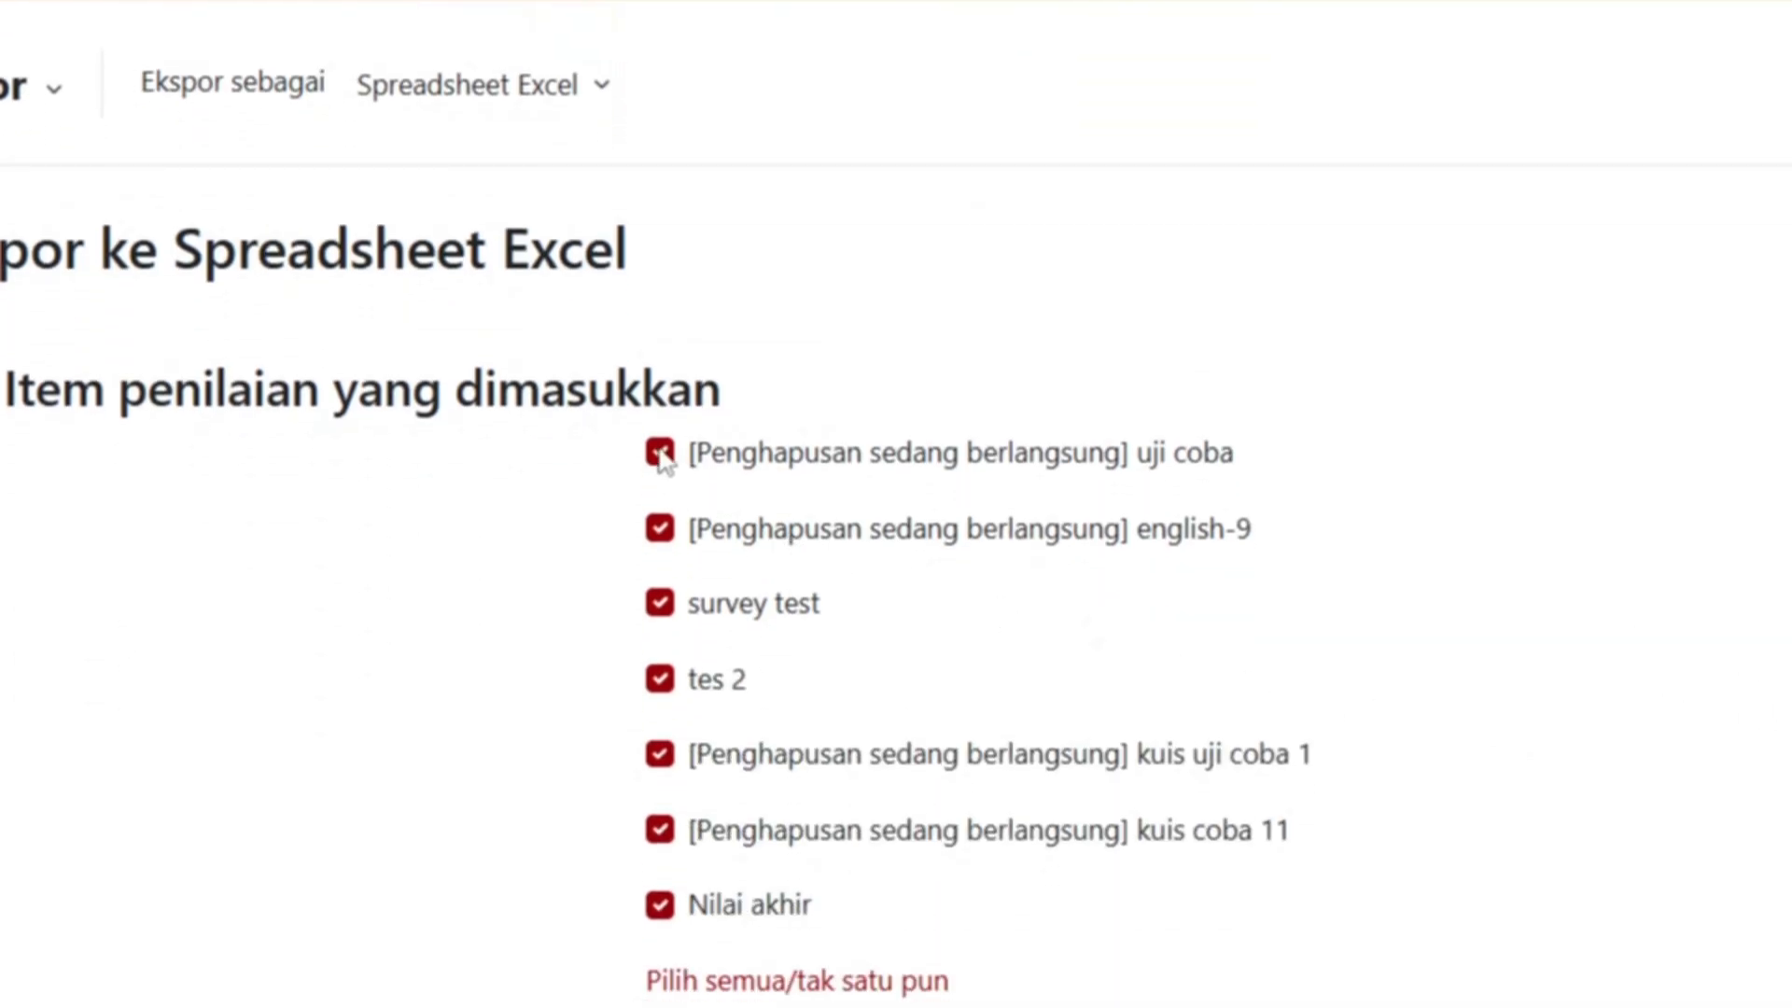
{"action": "left_click", "coordinate": [660, 529]}
{"action": "left_click", "coordinate": [659, 754]}
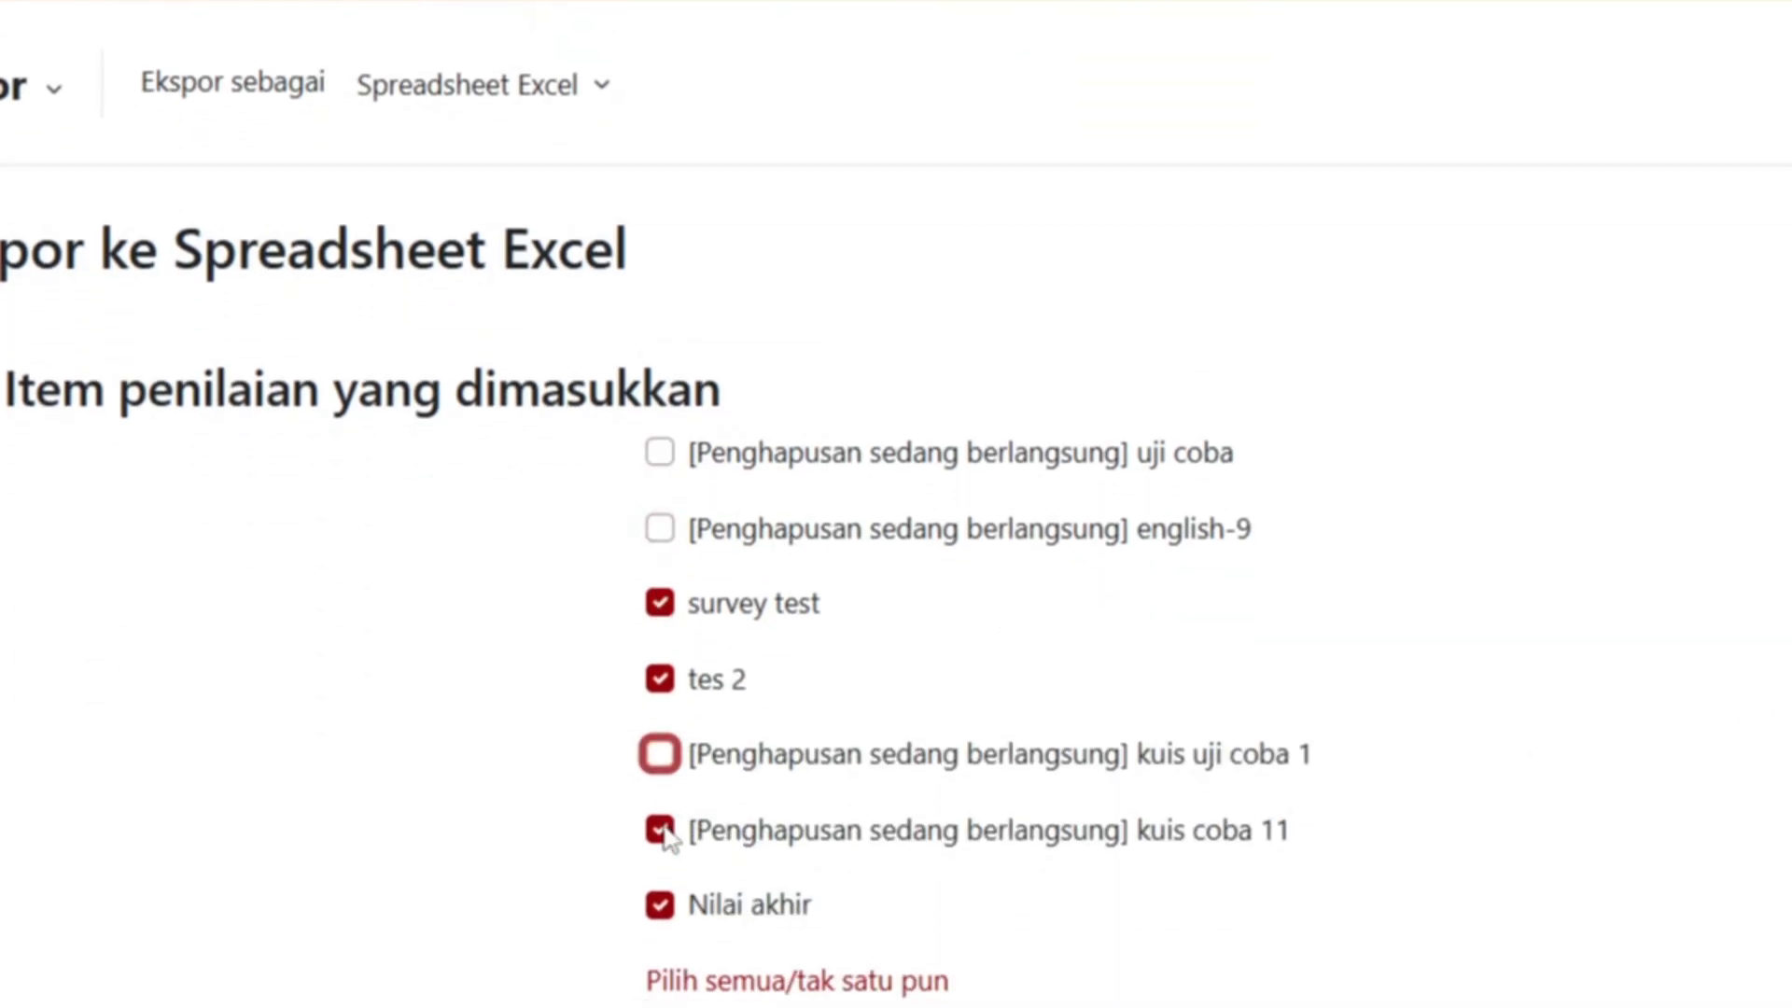
{"action": "left_click", "coordinate": [659, 830]}
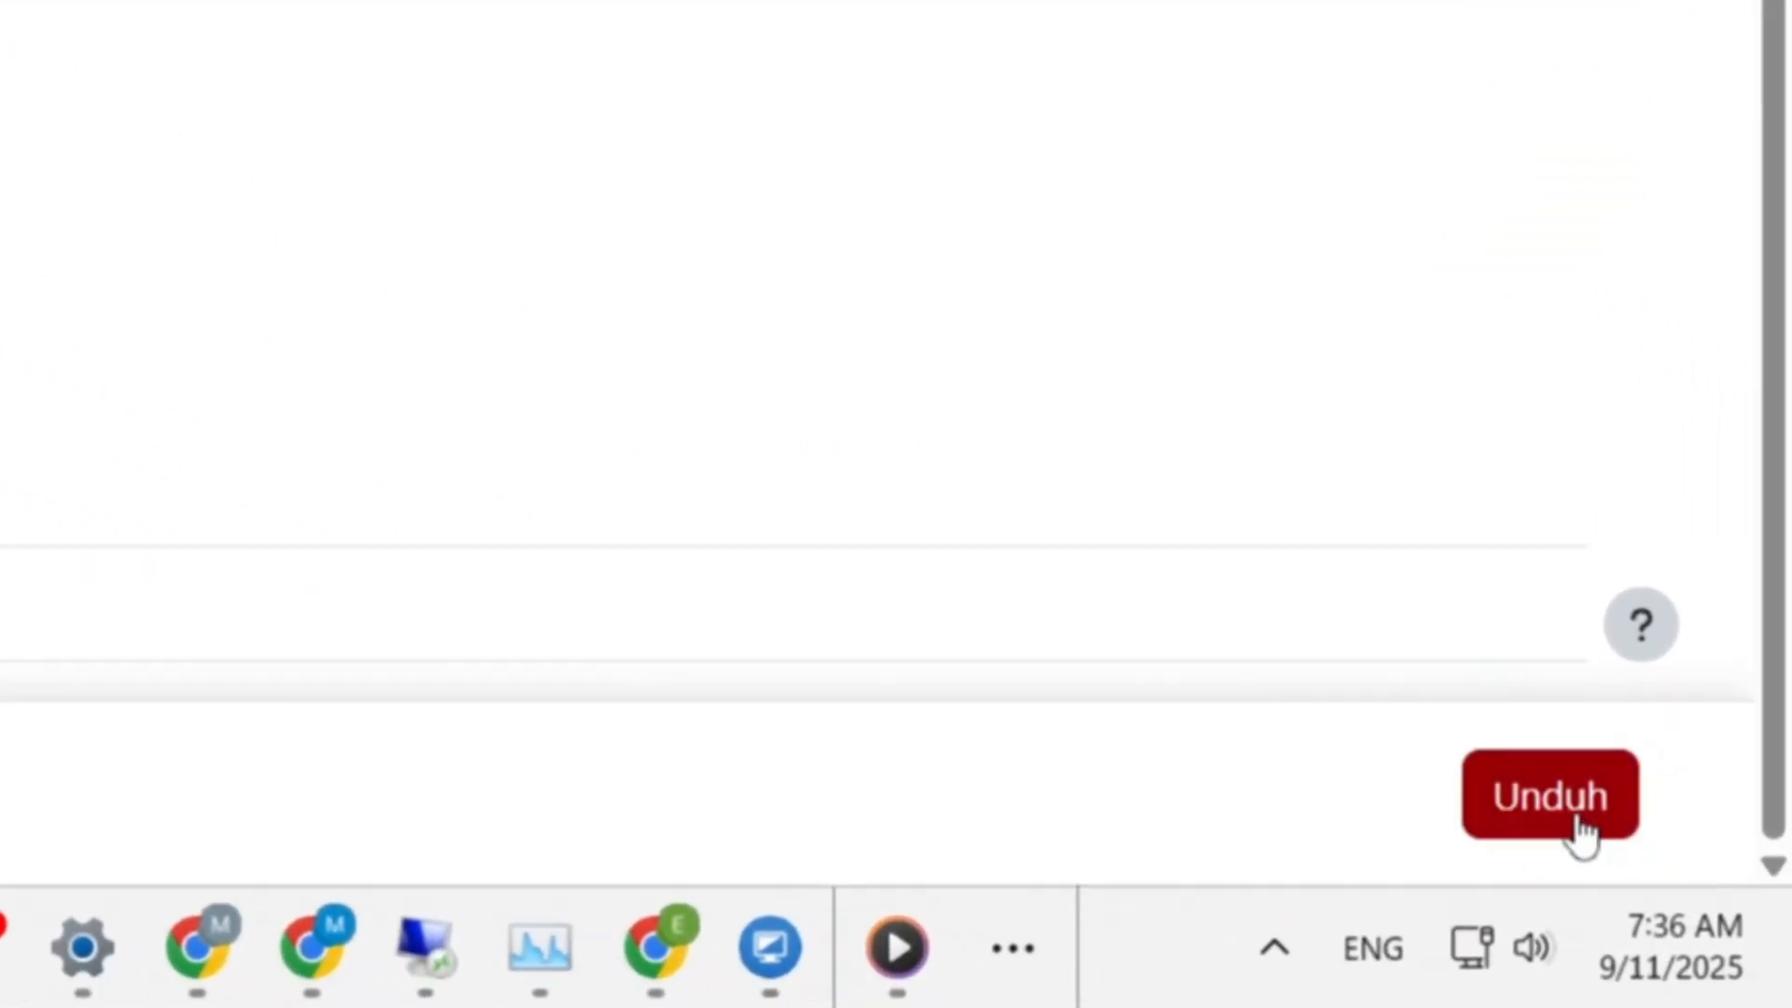
- Download the grades as 'Uji coba Nilai.xlsx' and show it in its folder
{"action": "left_click", "coordinate": [1577, 826]}
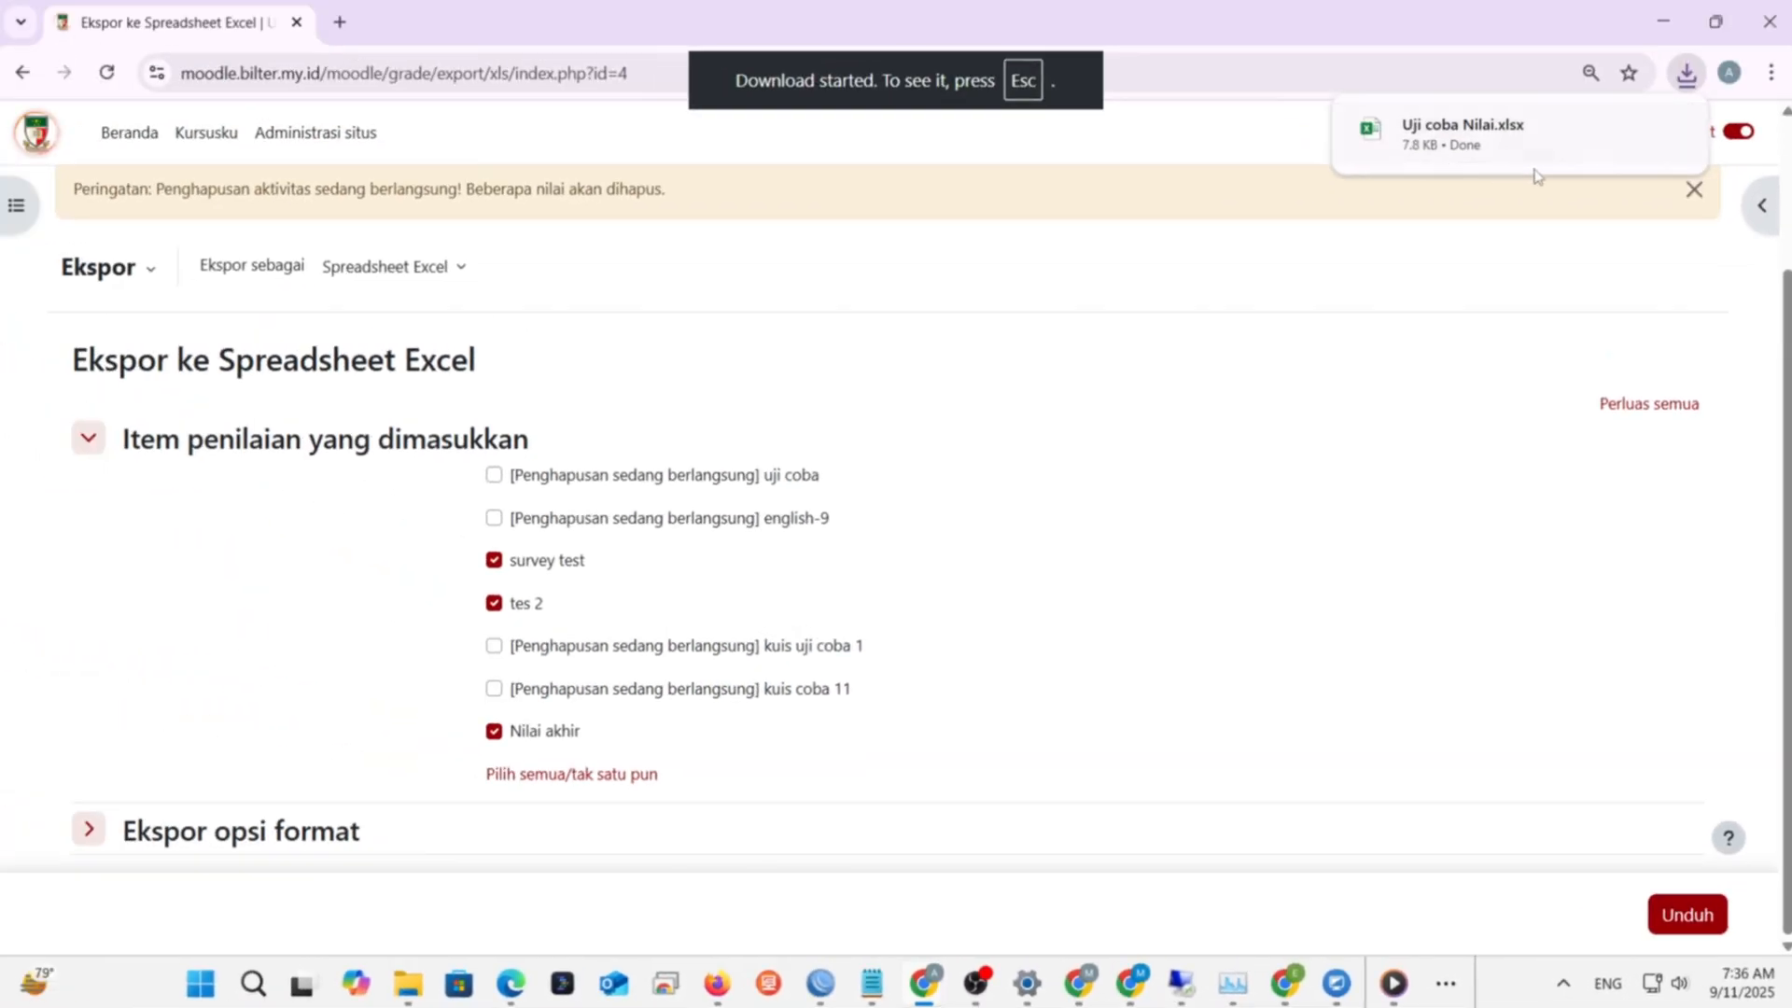
{"action": "mouse_move", "coordinate": [1633, 138]}
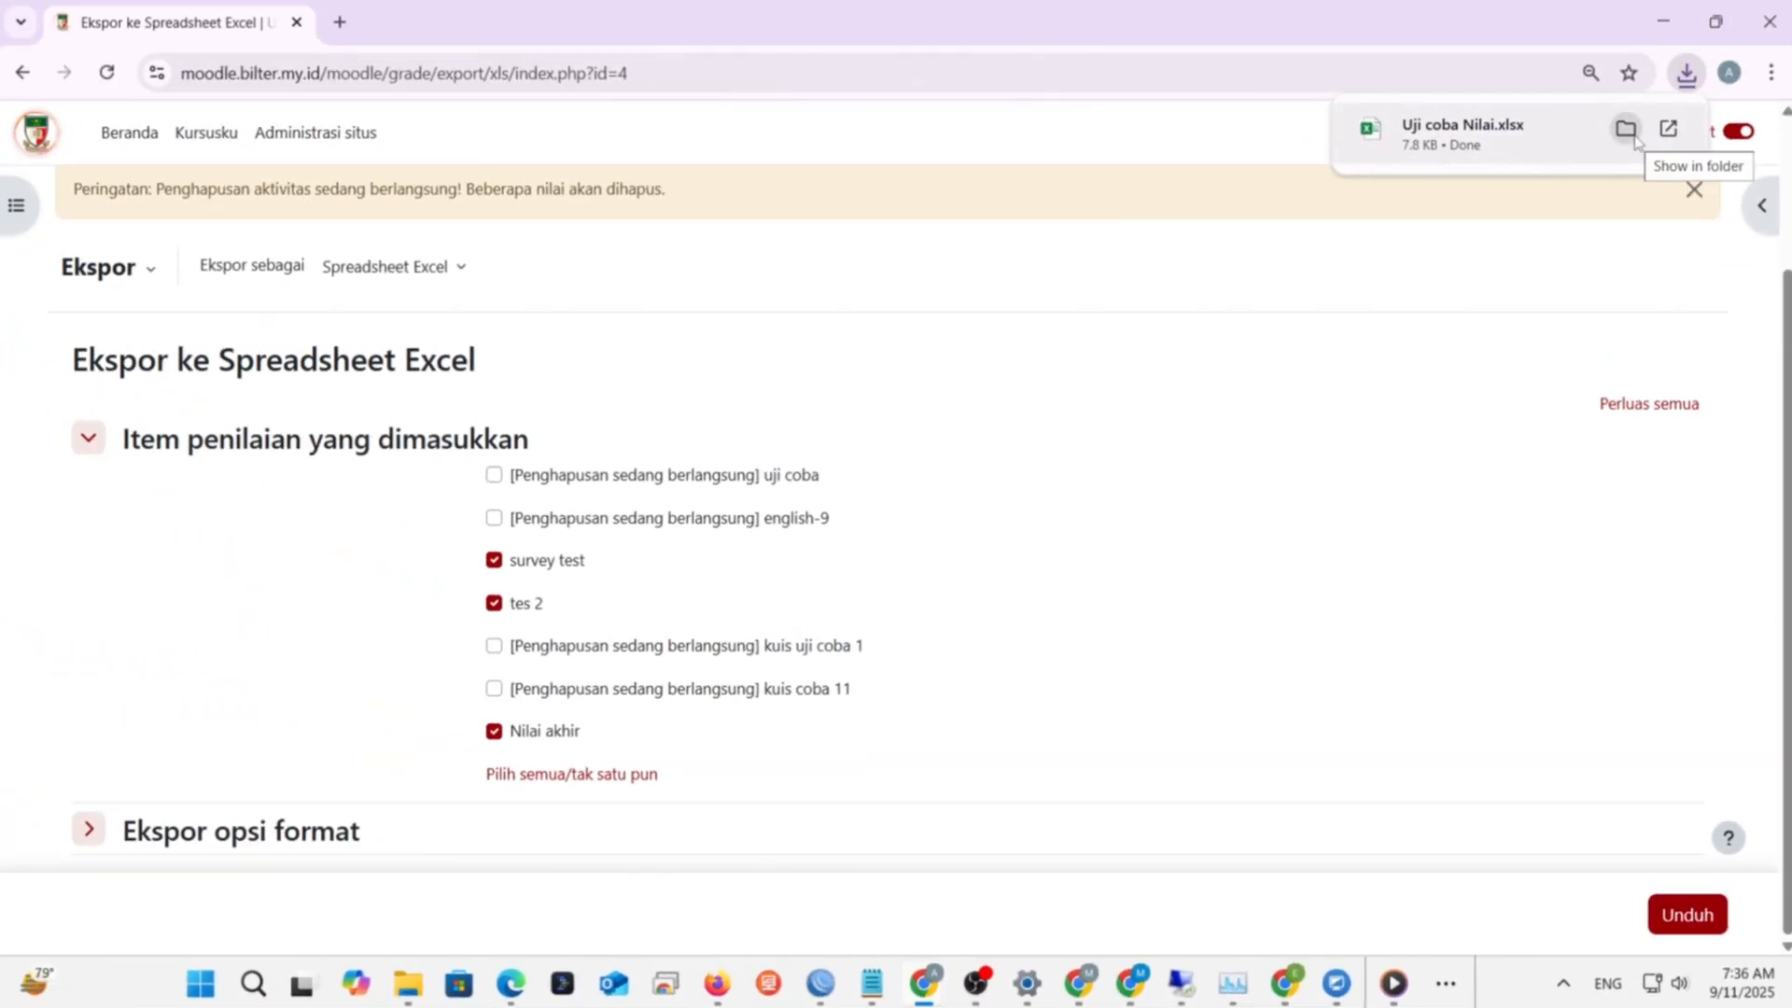
{"action": "left_click", "coordinate": [1631, 137]}
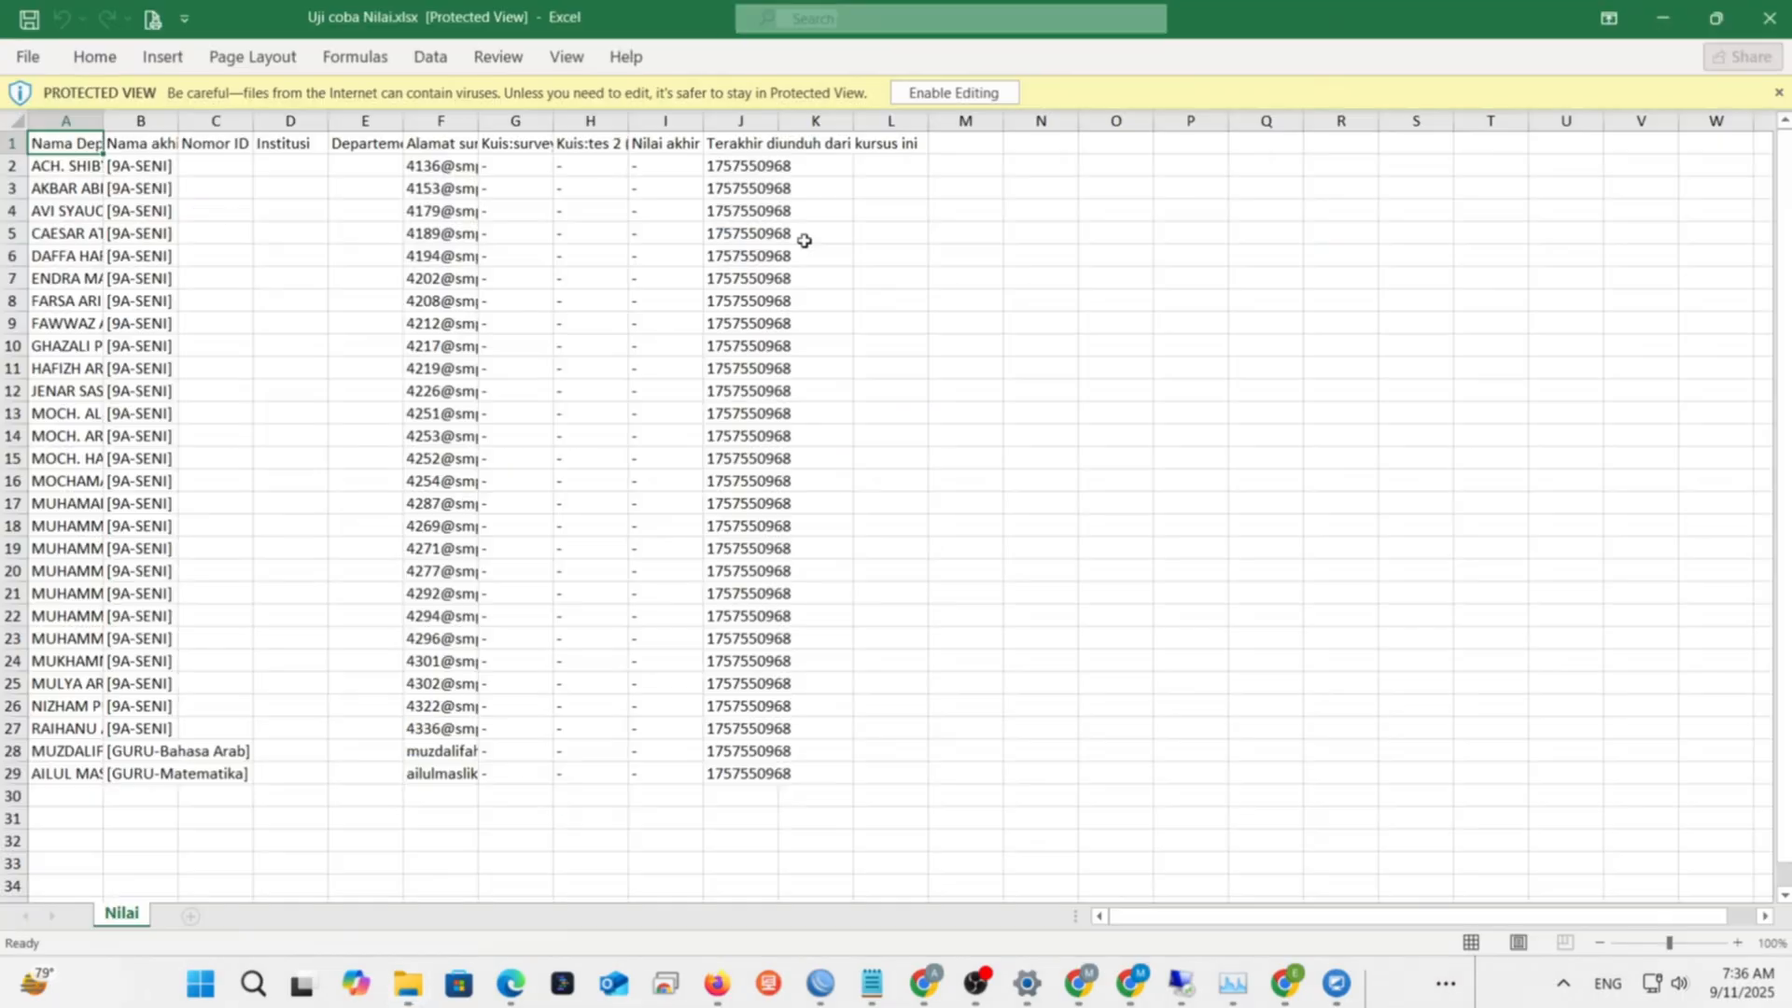
- Enable editing on the Uji coba Nilai workbook, then return to the Nilai slide
{"action": "left_click", "coordinate": [953, 93]}
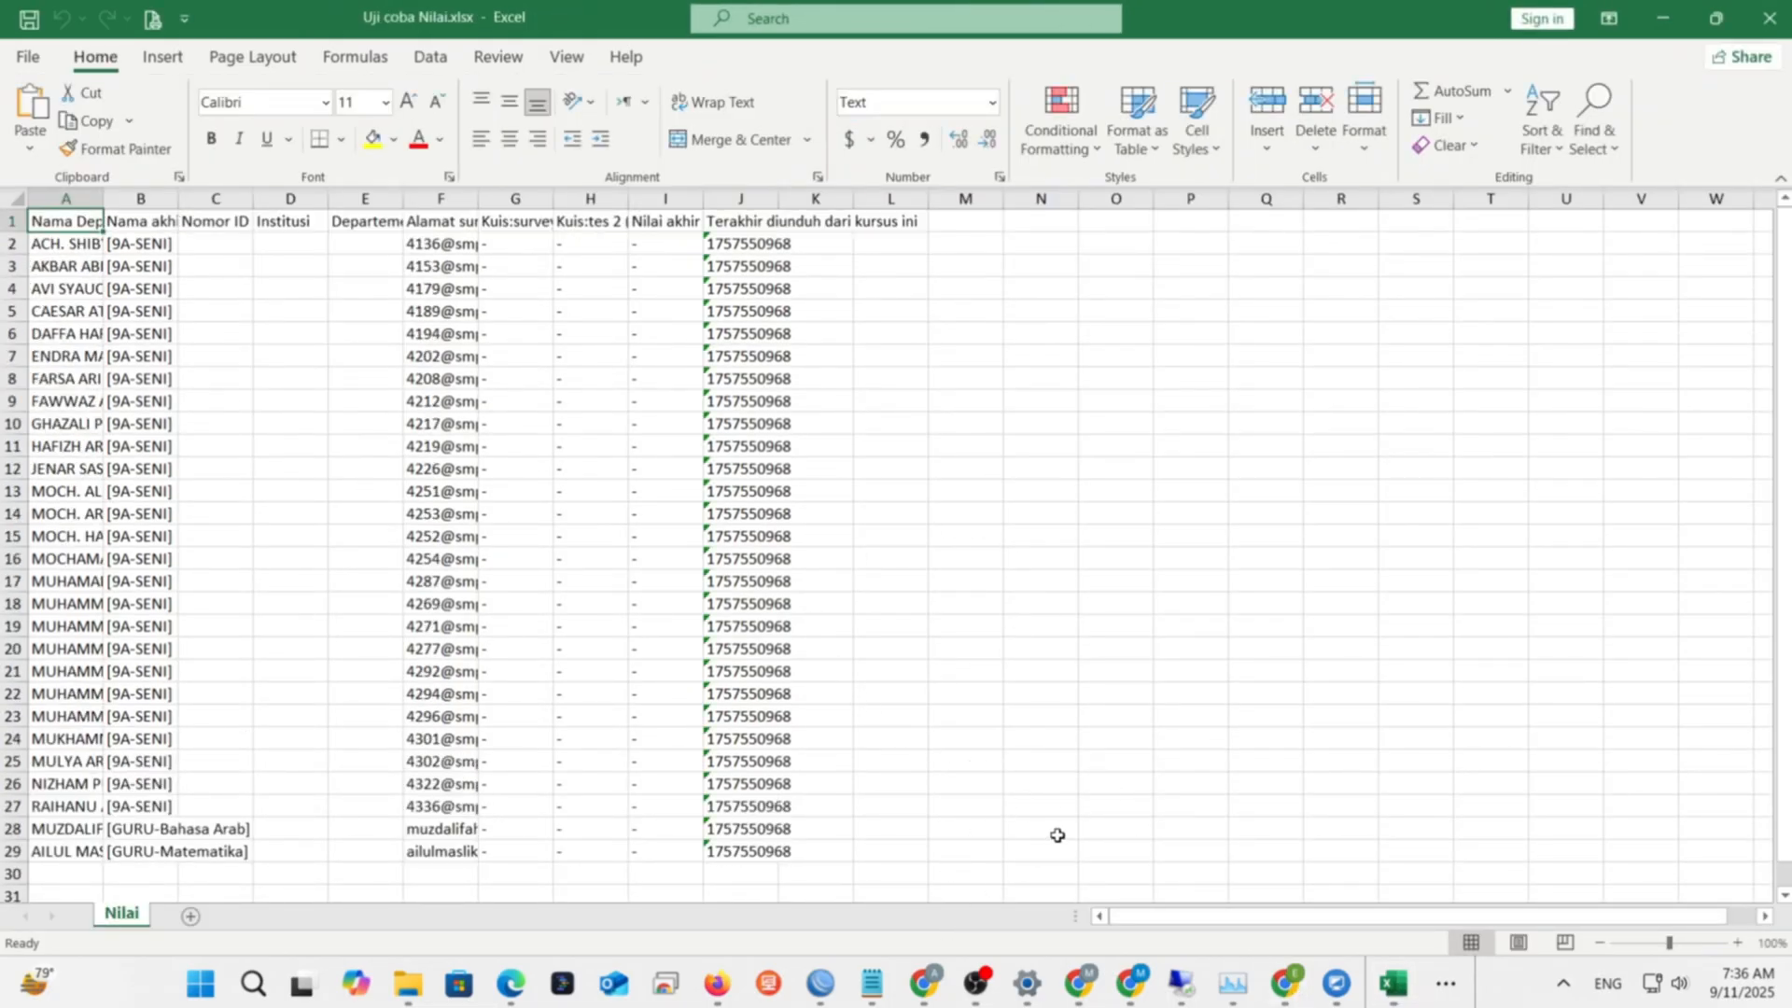
{"action": "key", "text": "alt+Tab"}
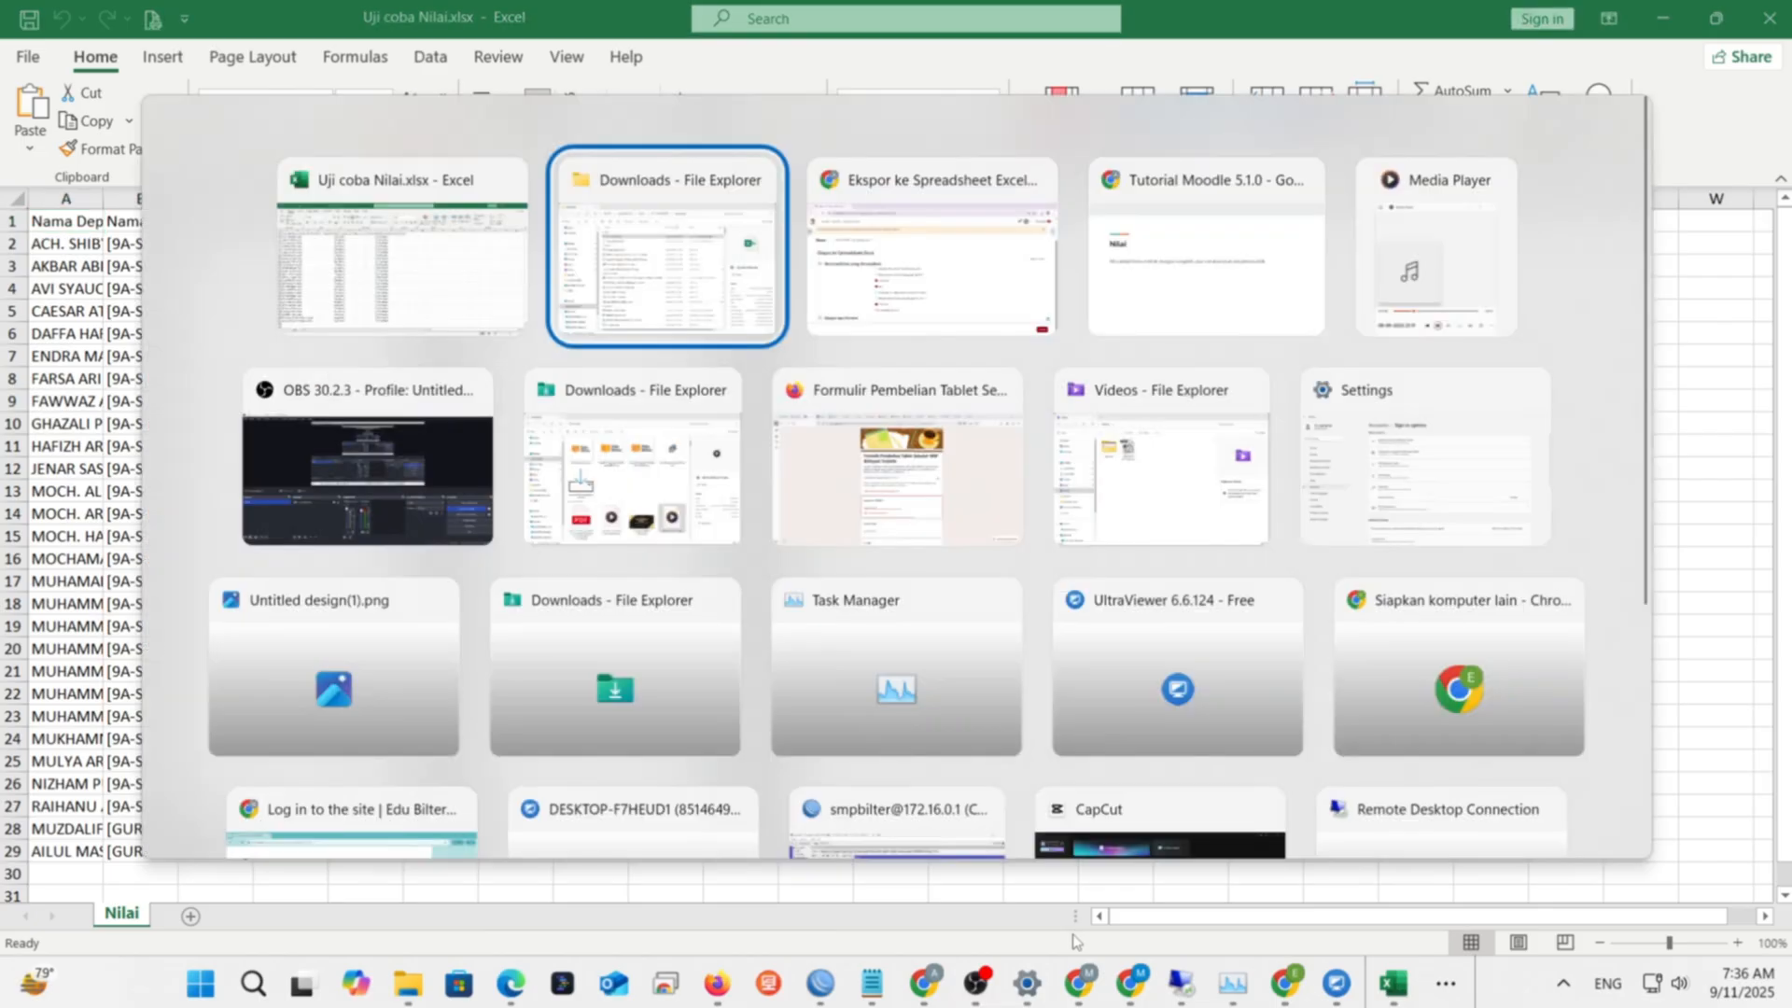
{"action": "key", "text": "alt+Tab"}
{"action": "key", "text": "alt+Tab"}
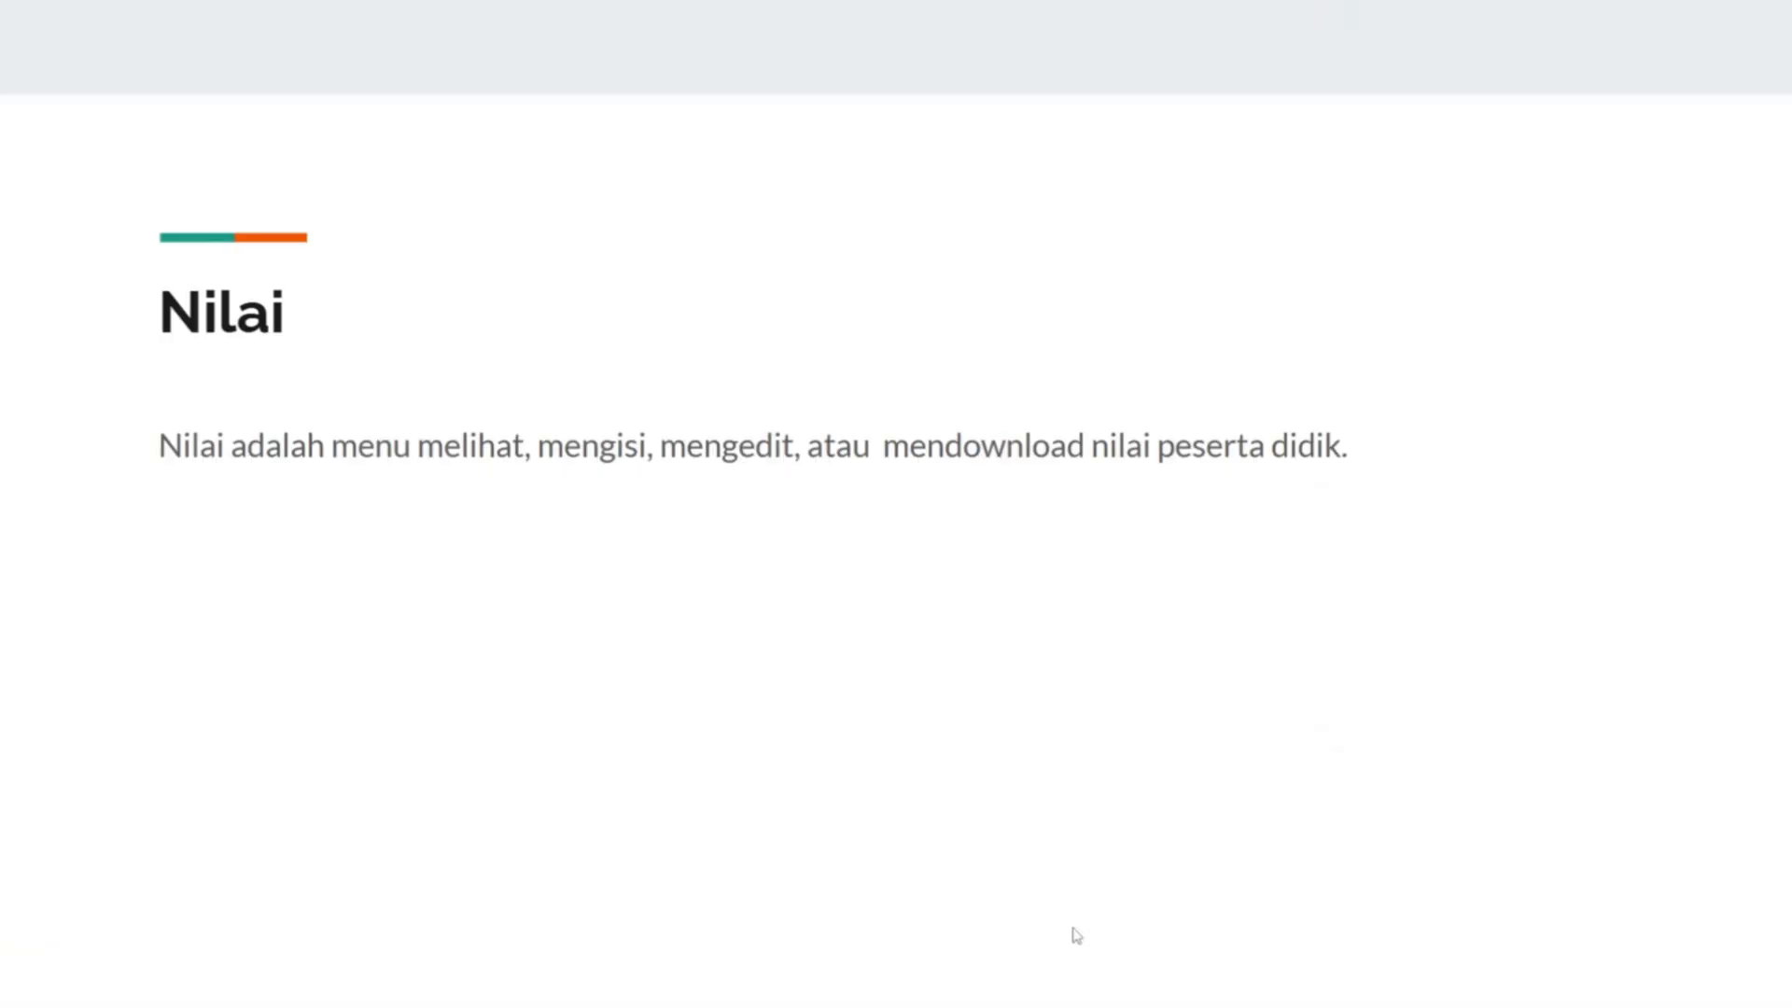
- Advance two slides to the Kuis slide, then return to the Moodle export page
{"action": "key", "text": "Right"}
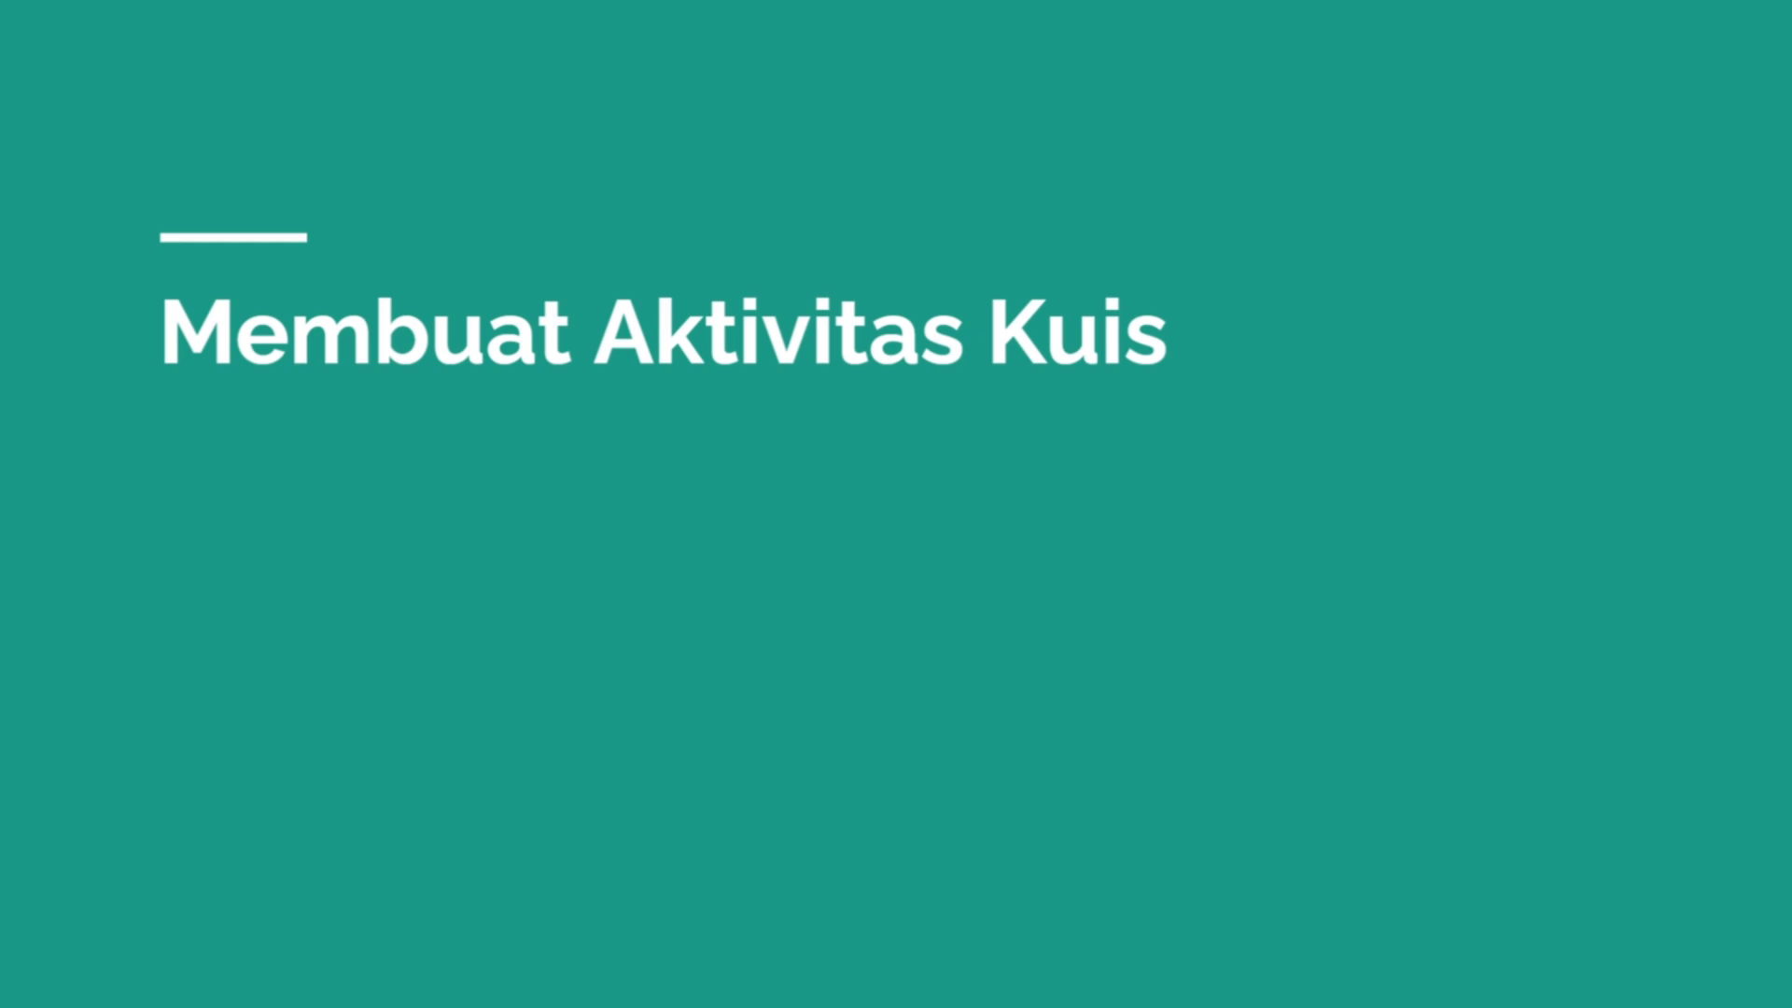
{"action": "key", "text": "Right"}
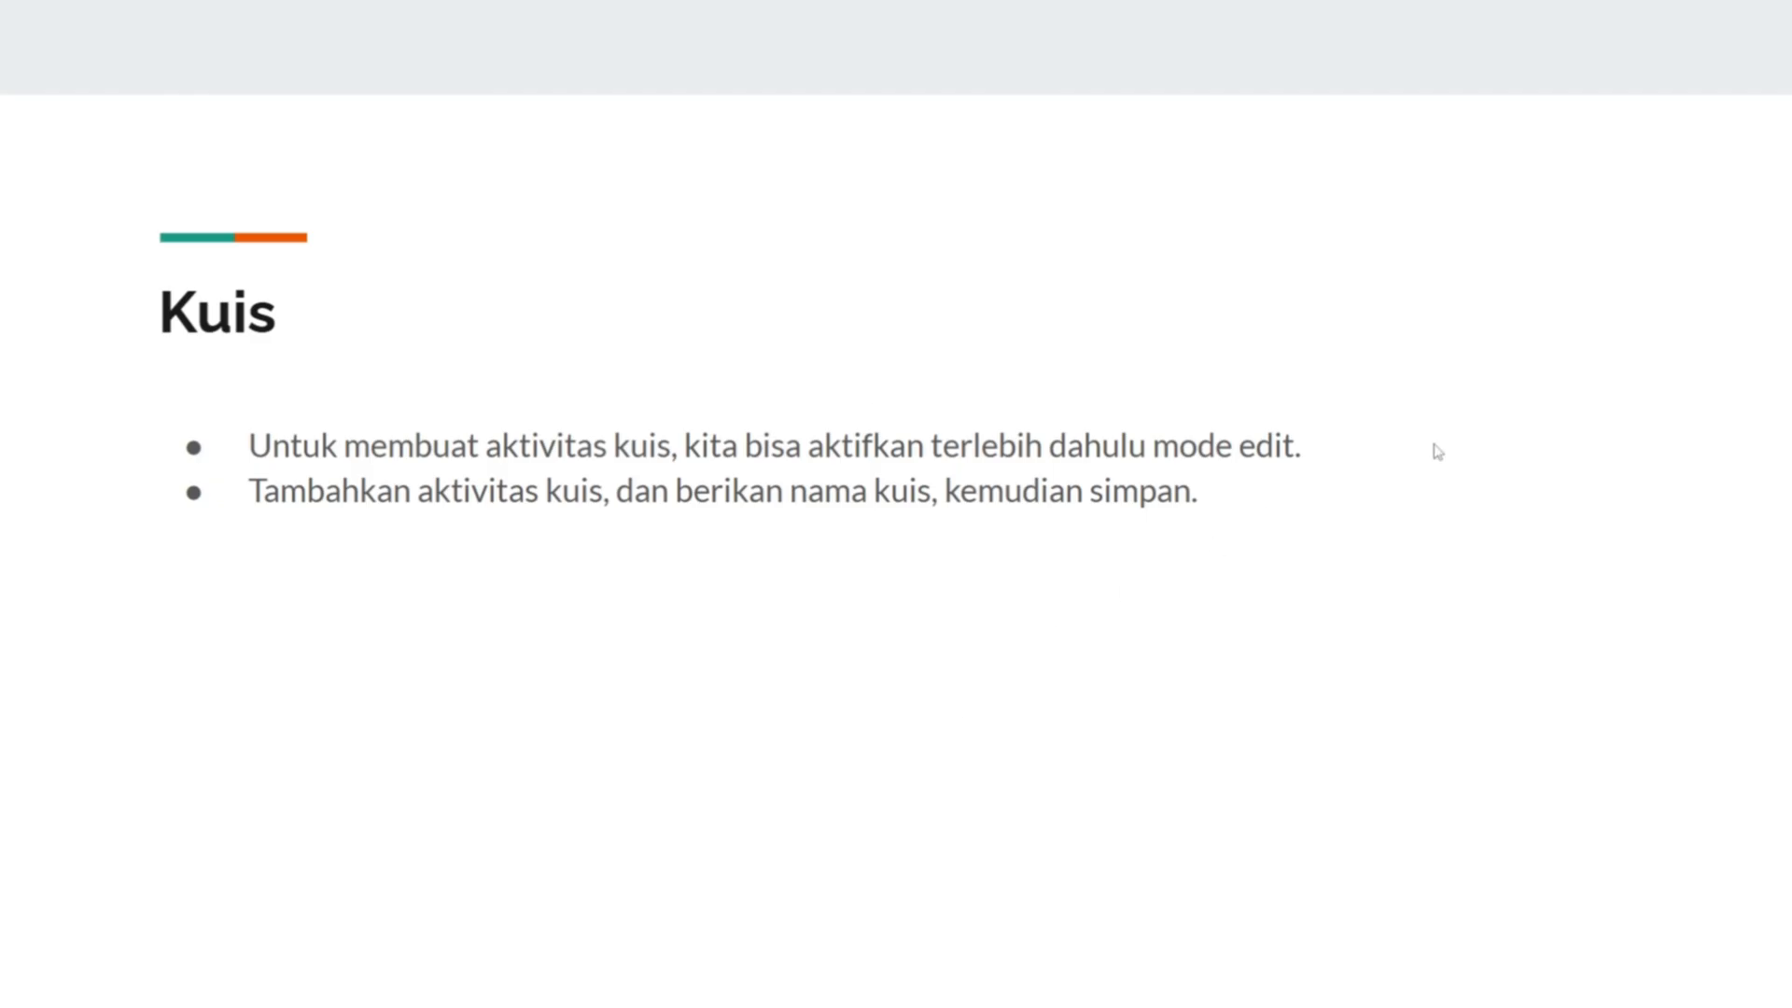
{"action": "key", "text": "alt+Tab"}
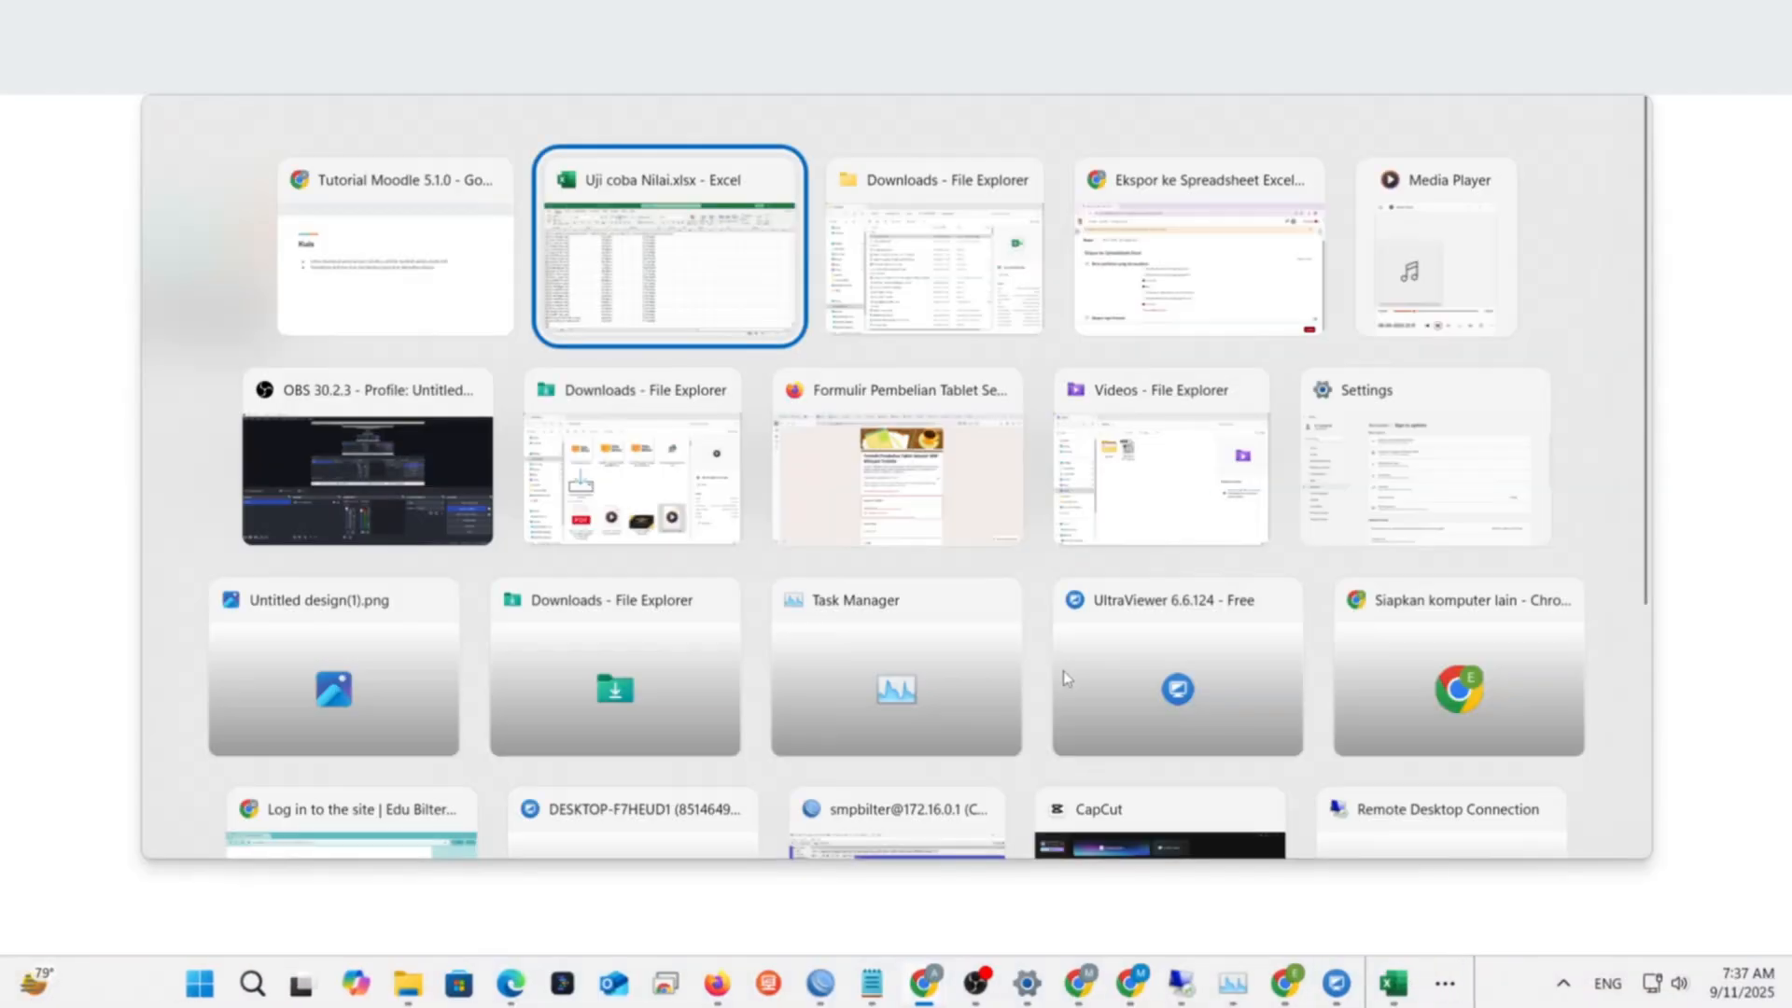
{"action": "key", "text": "alt+Tab"}
{"action": "key", "text": "alt+Tab"}
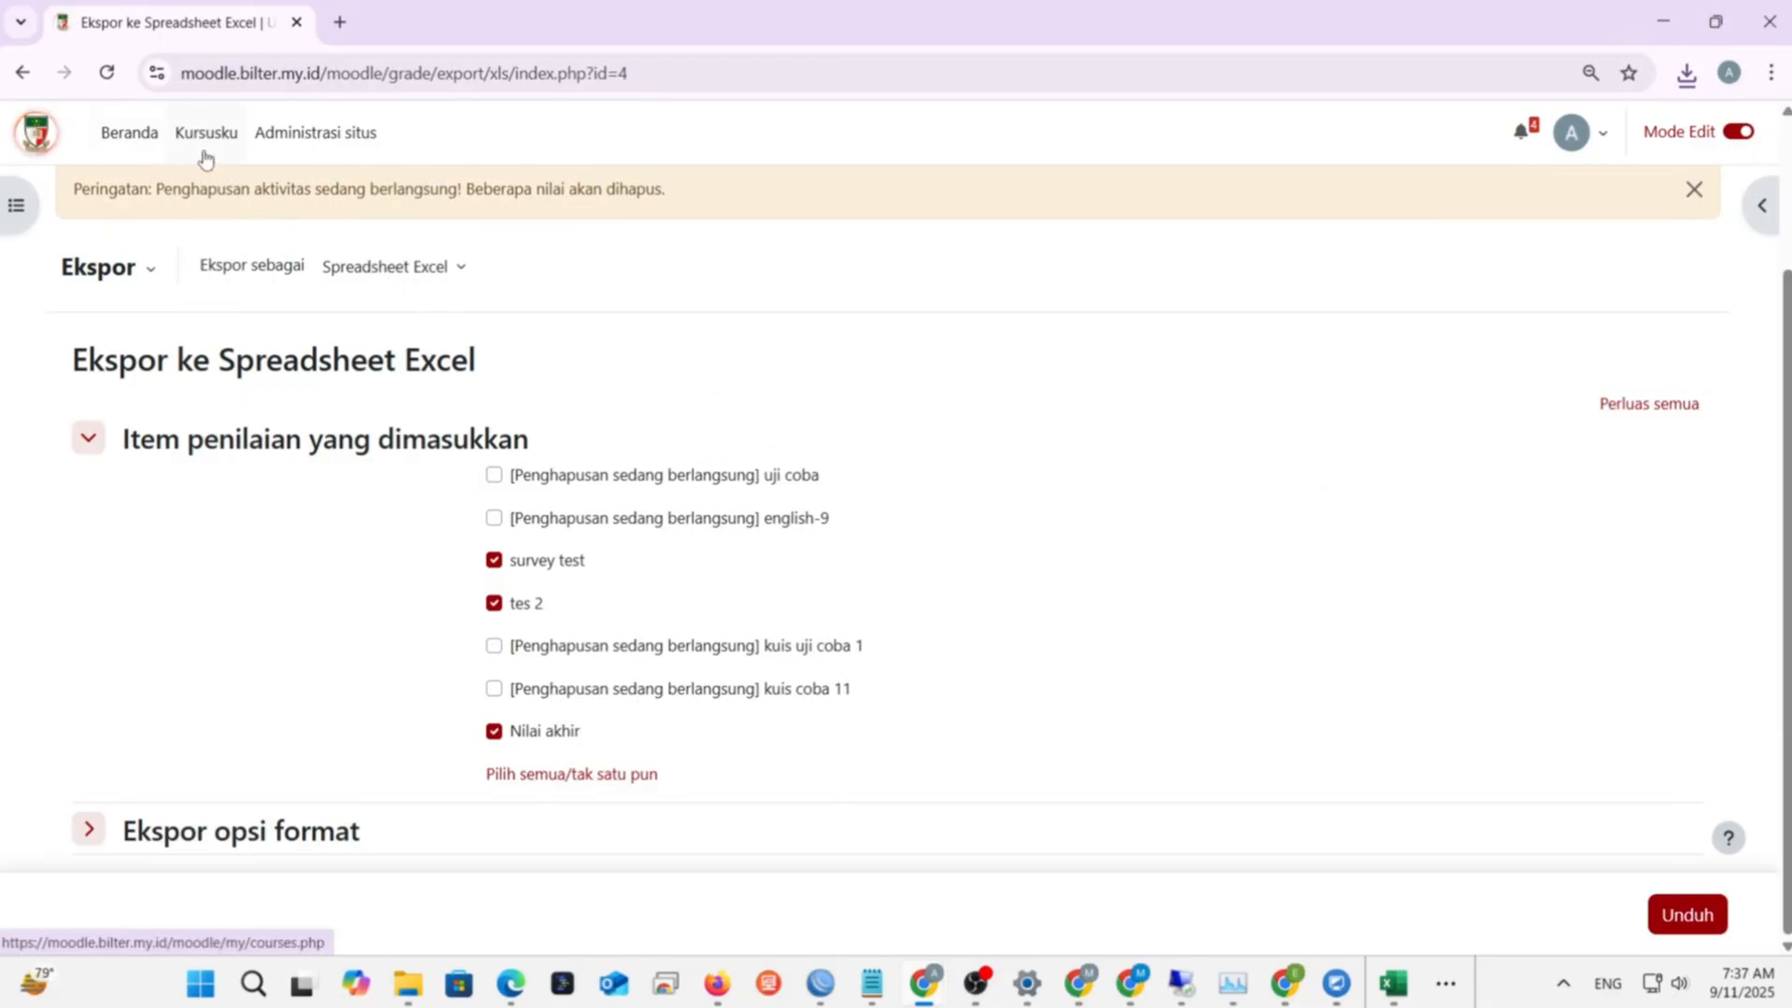
- Turn on Mode Edit for Uji coba and pick Aktivitas atau sumber daya from BAB 1's + menu
{"action": "scroll", "coordinate": [424, 292], "scroll_direction": "up", "scroll_amount": 3}
{"action": "left_click", "coordinate": [494, 301]}
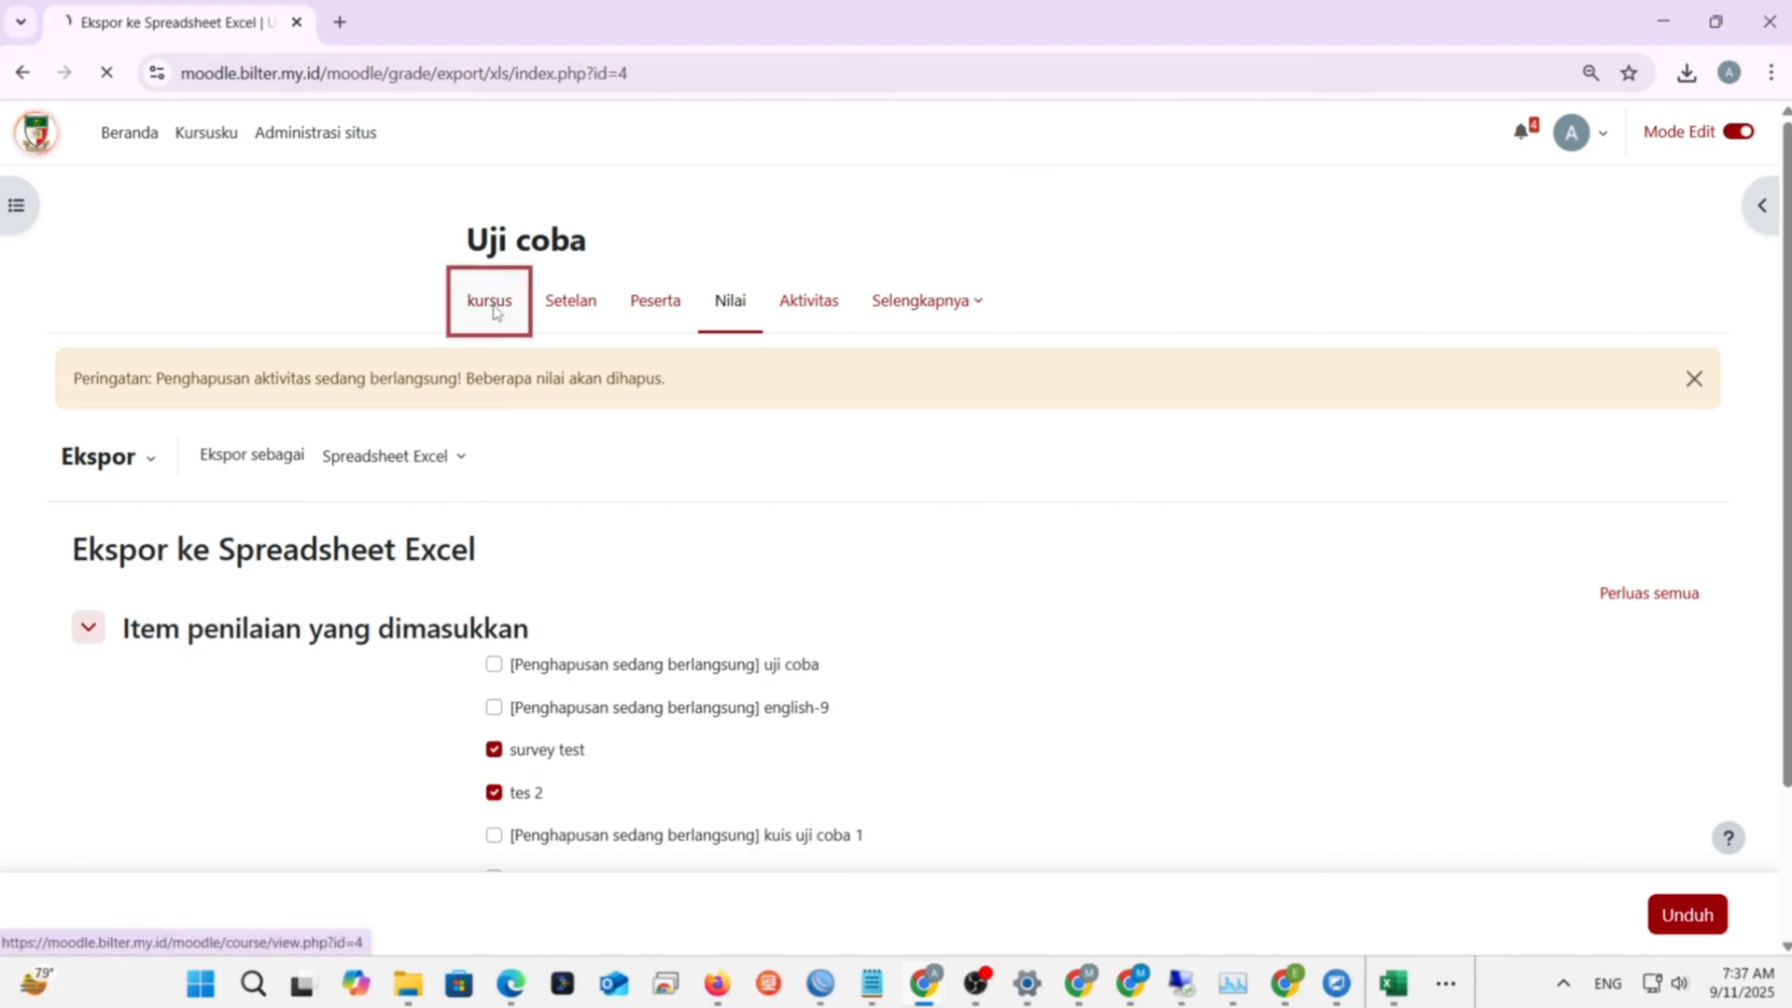
{"action": "left_click", "coordinate": [1745, 136]}
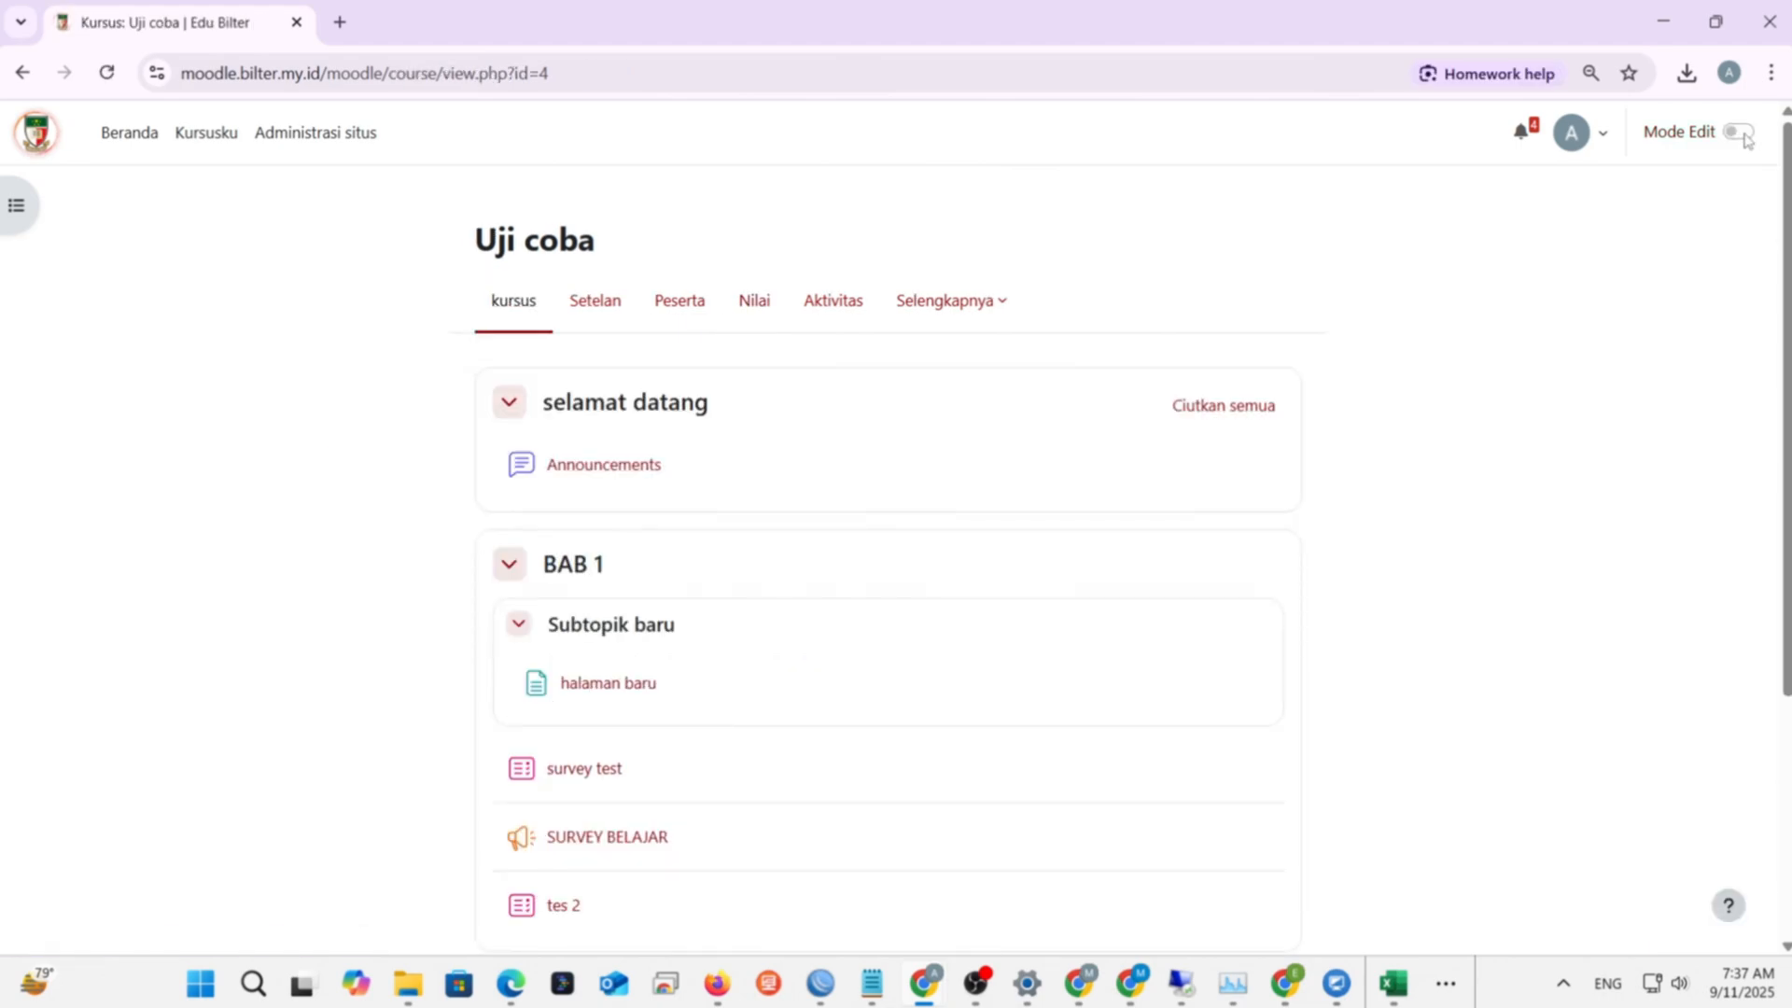
{"action": "left_click", "coordinate": [1743, 135]}
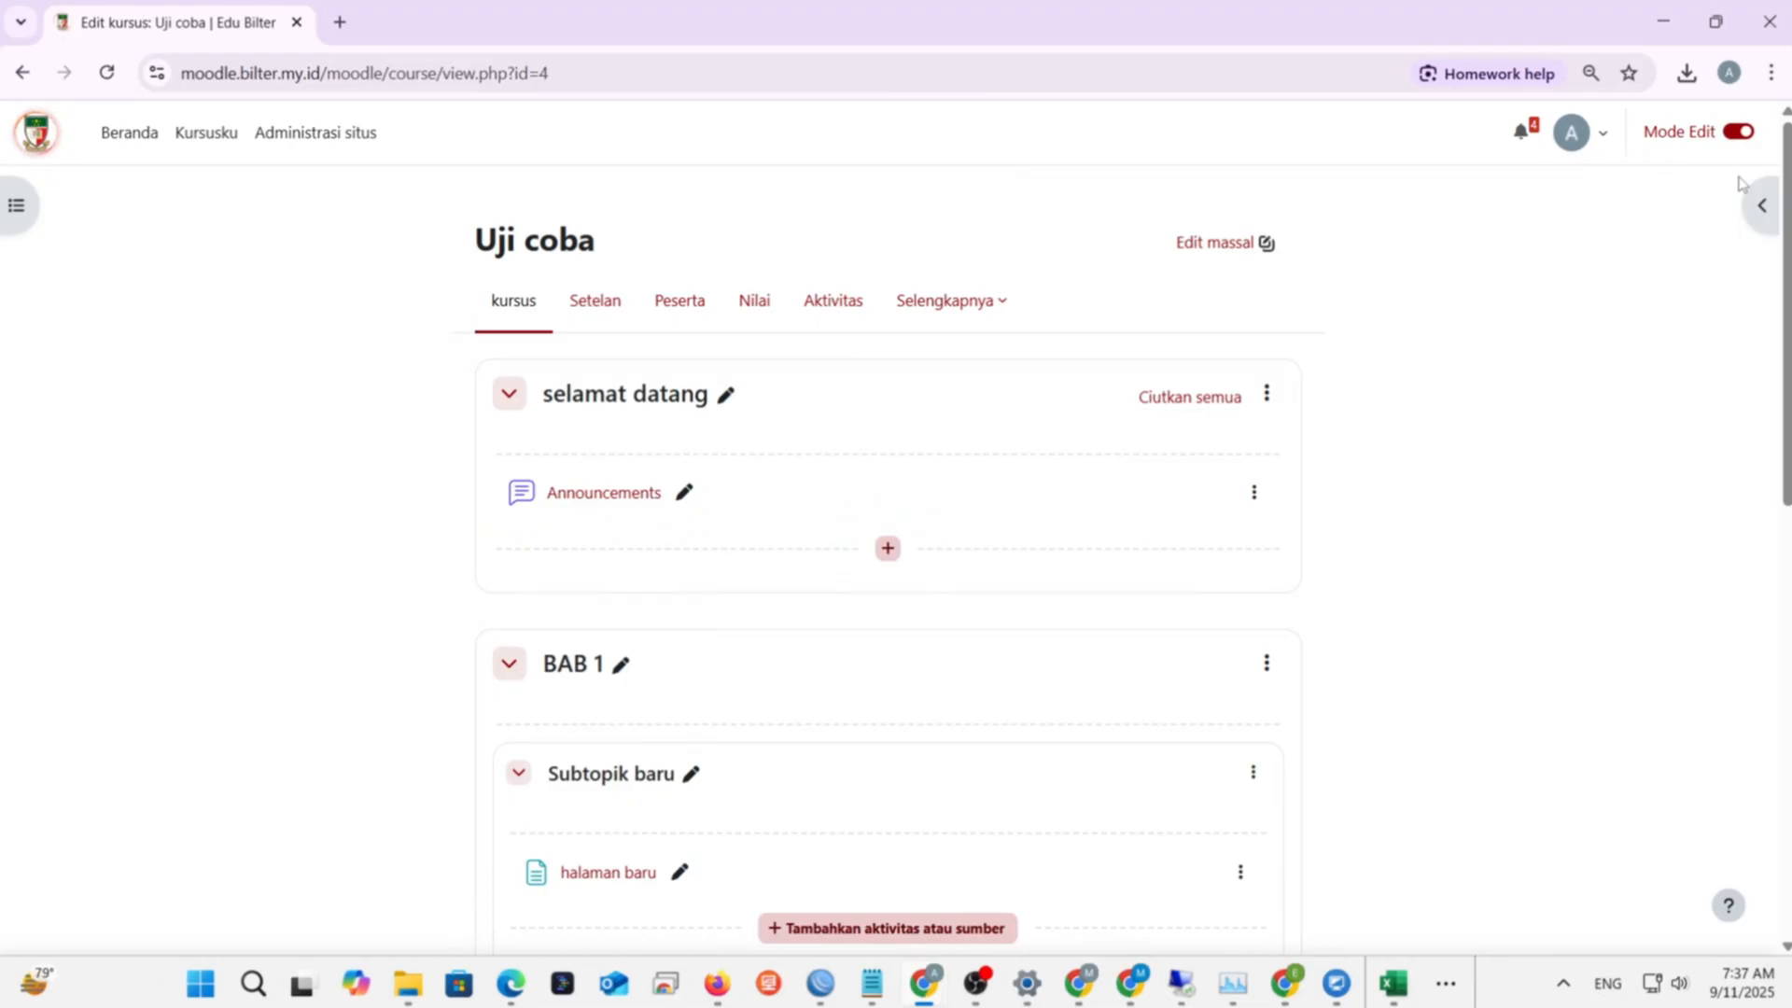
{"action": "scroll", "coordinate": [872, 563], "scroll_direction": "down", "scroll_amount": 4}
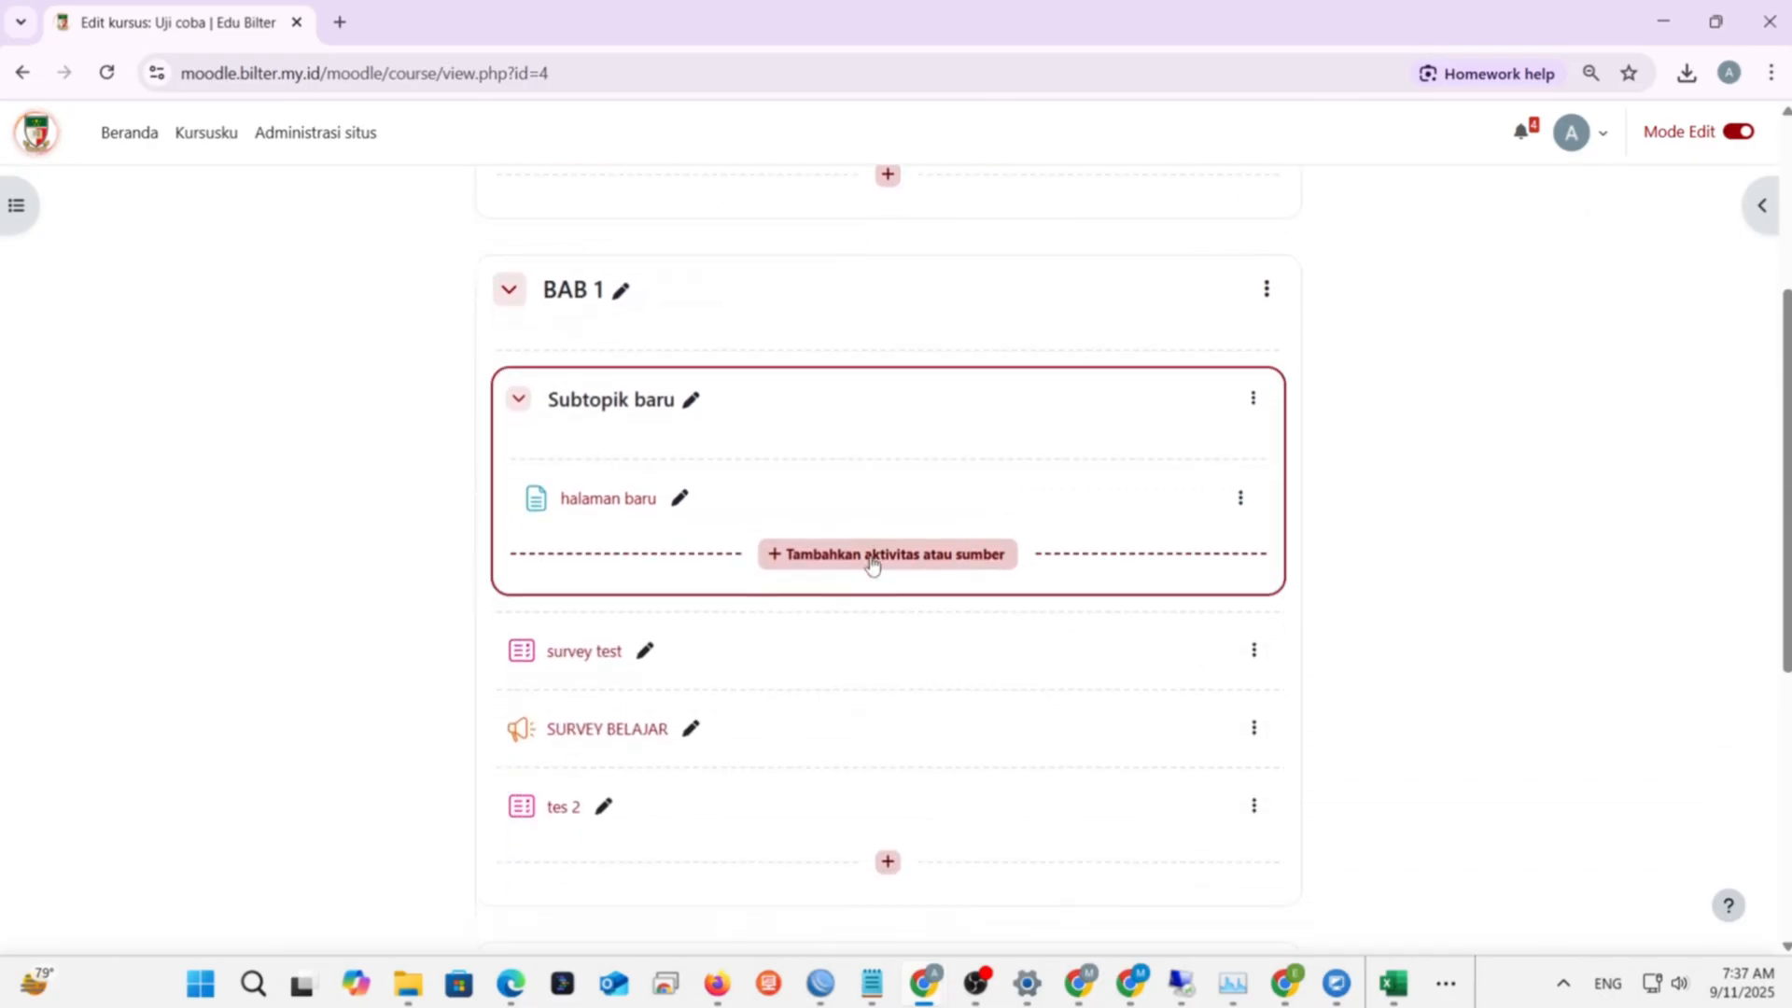
{"action": "scroll", "coordinate": [840, 564], "scroll_direction": "down", "scroll_amount": 3}
{"action": "scroll", "coordinate": [644, 648], "scroll_direction": "down", "scroll_amount": 2}
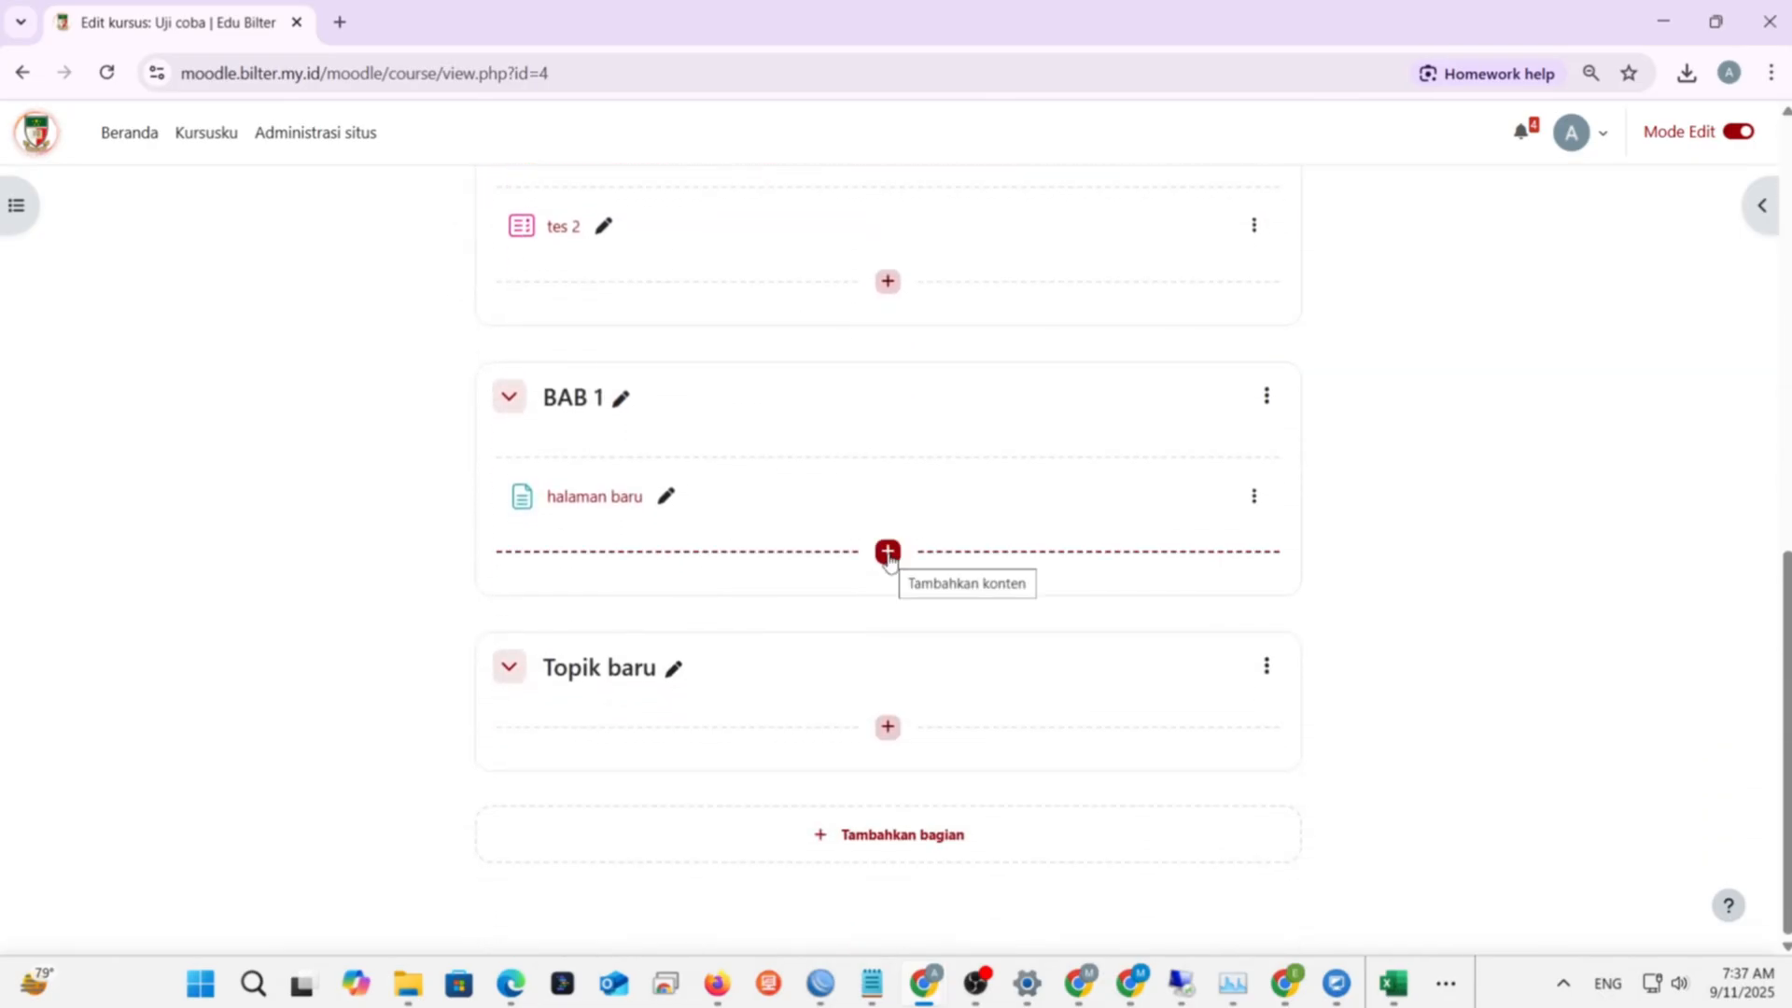
{"action": "left_click", "coordinate": [887, 553]}
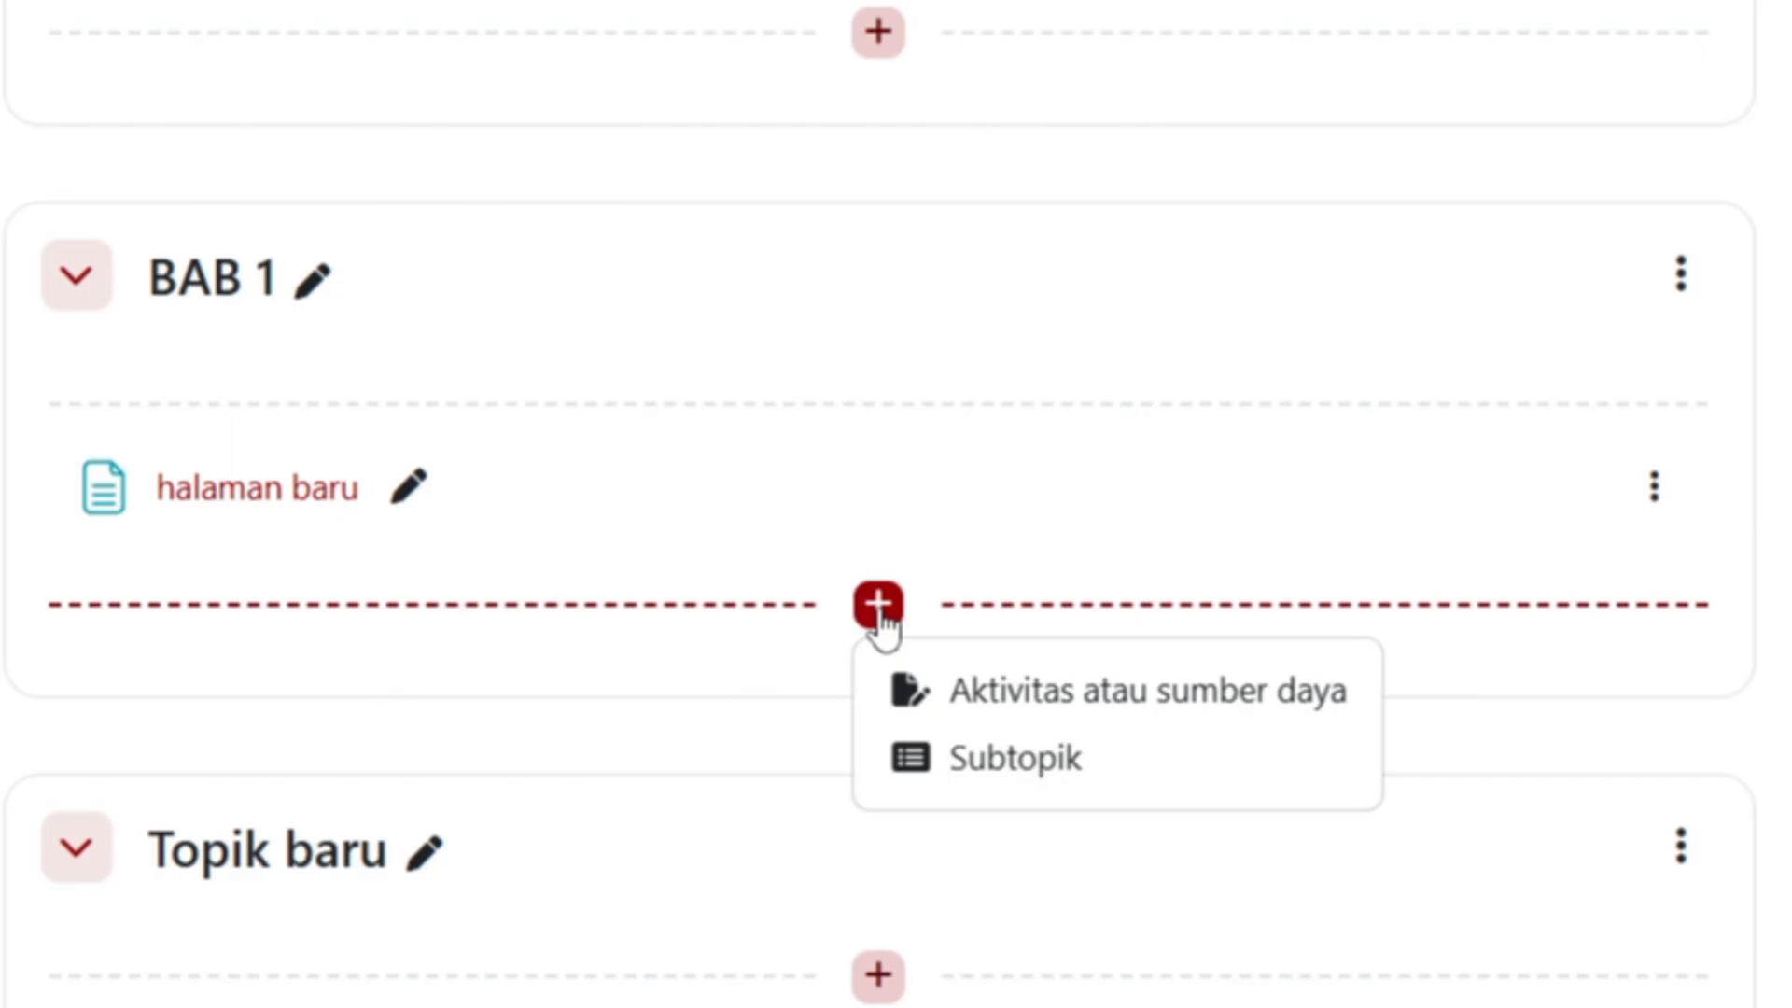
{"action": "left_click", "coordinate": [1034, 702]}
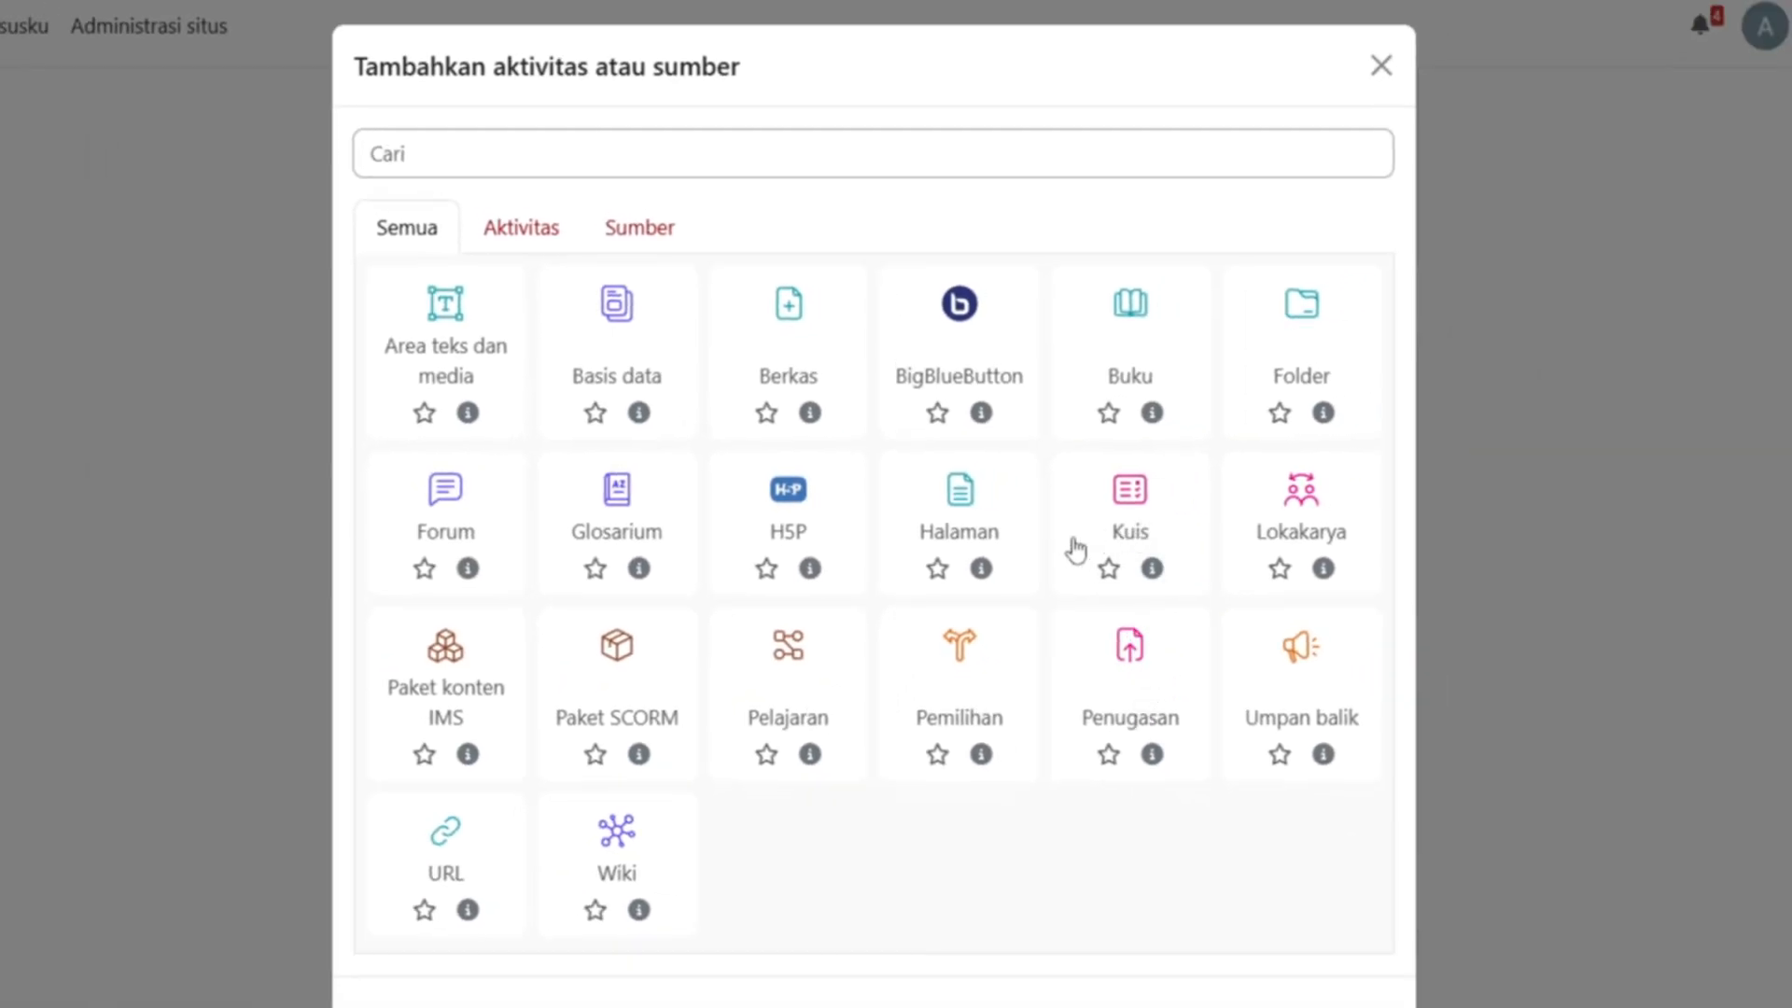
- Create a Kuis activity named 'kuis coba' and save it back to the course
{"action": "left_click", "coordinate": [1068, 548]}
{"action": "left_click", "coordinate": [844, 479]}
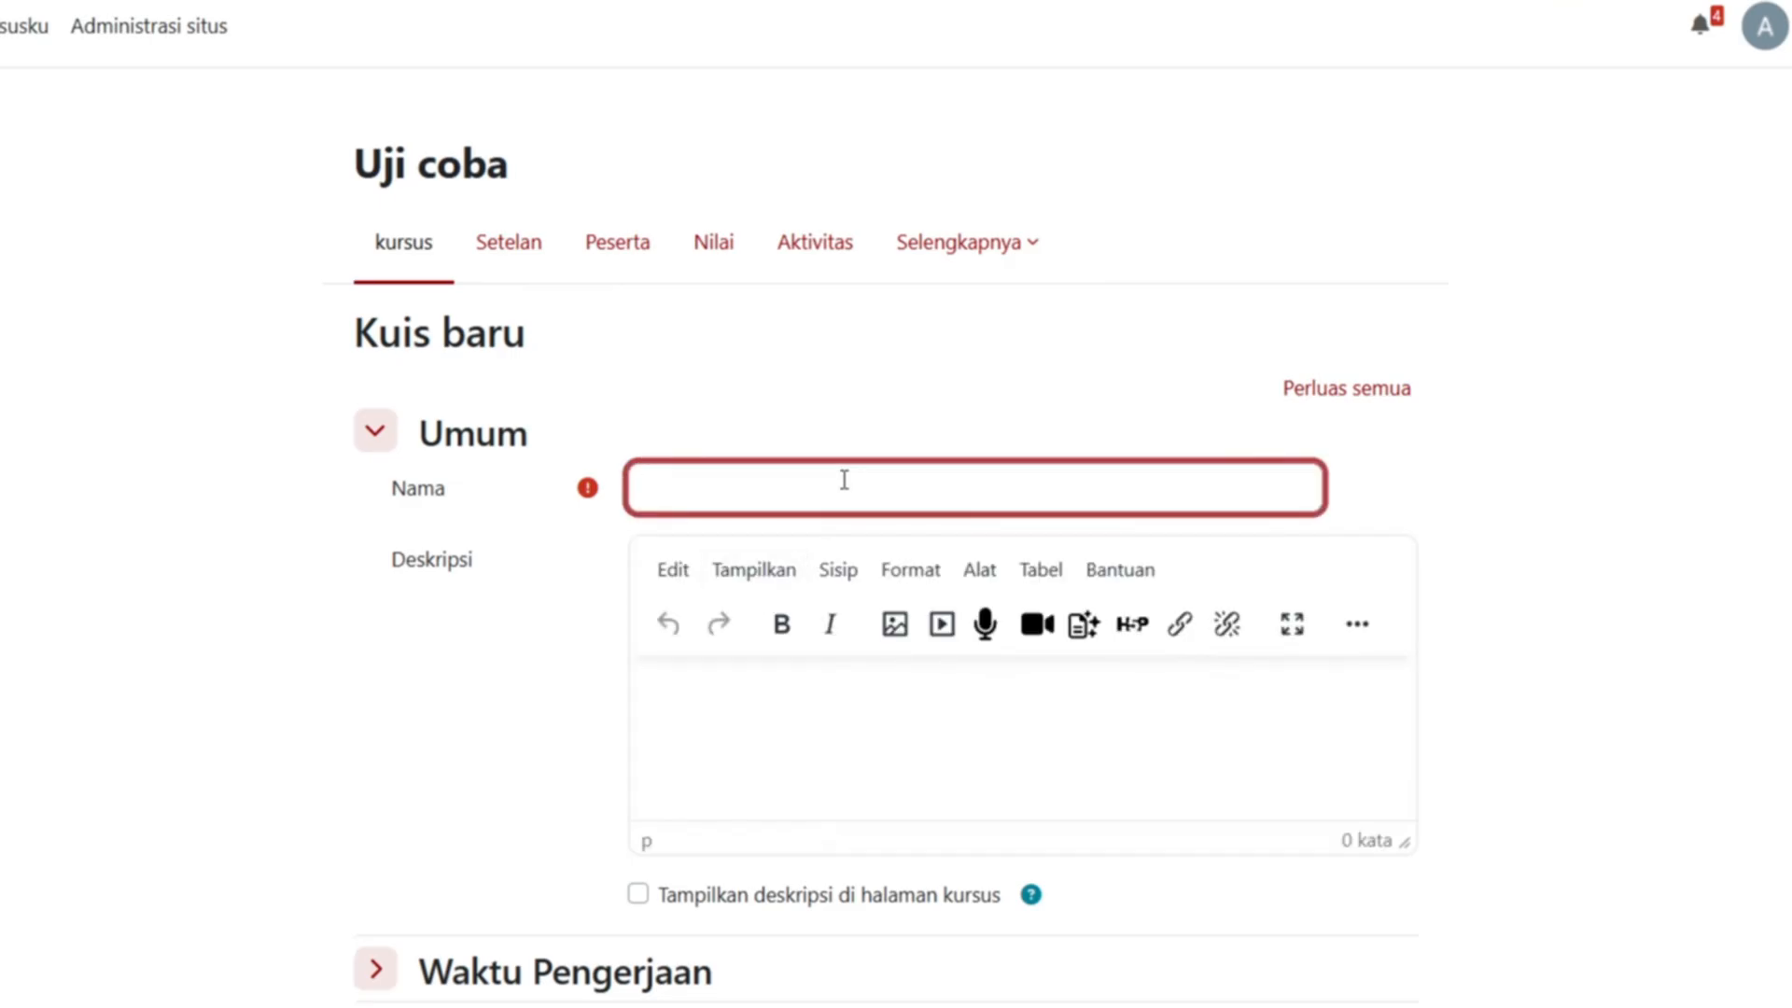
{"action": "type", "text": "kuis coba"}
{"action": "scroll", "coordinate": [840, 619], "scroll_direction": "down", "scroll_amount": 15}
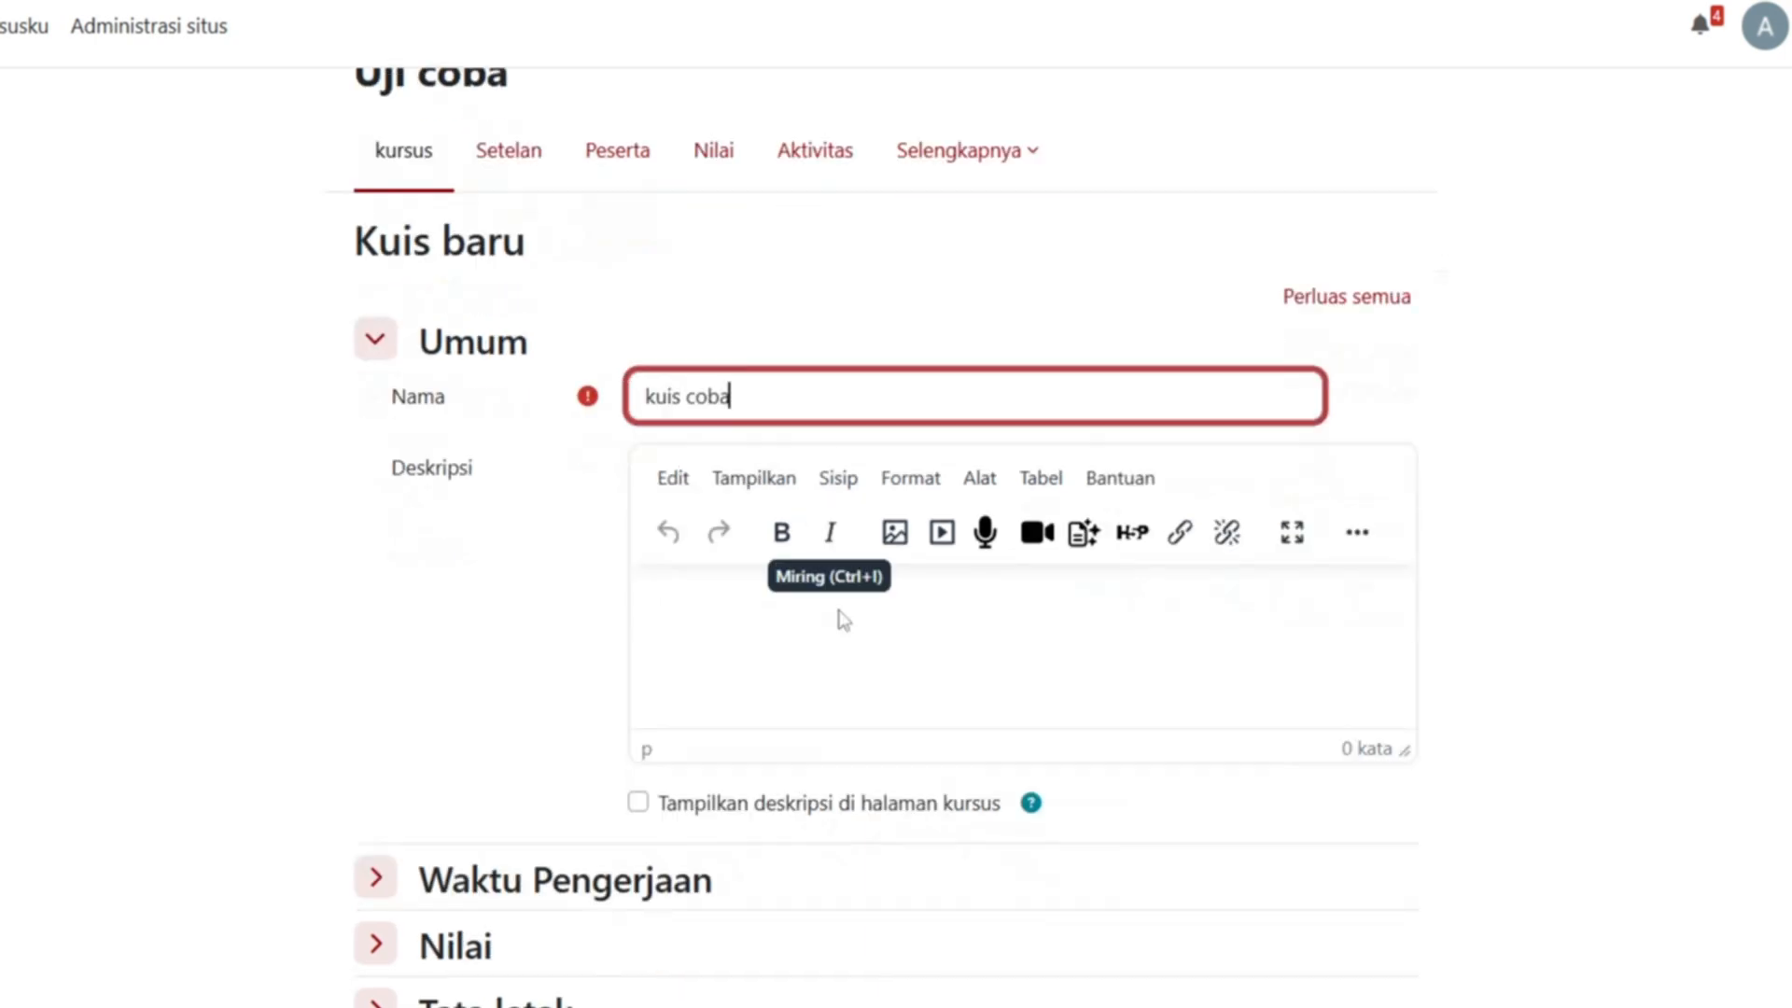
{"action": "left_click", "coordinate": [803, 891]}
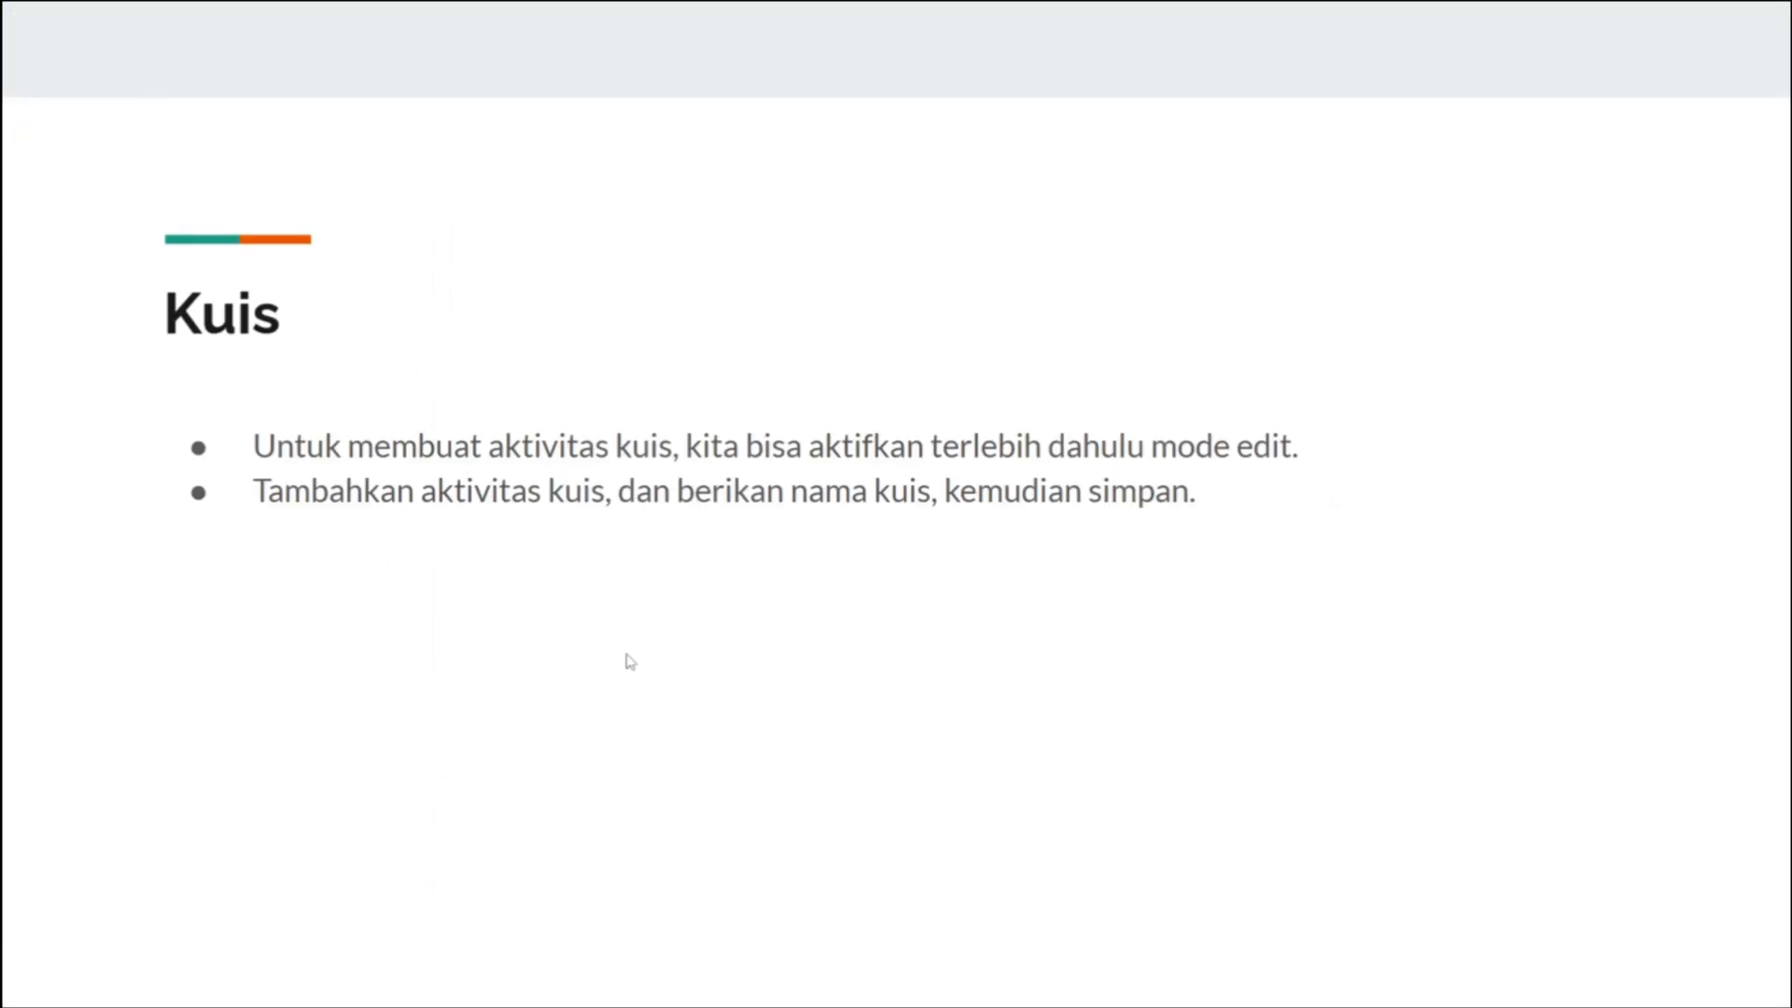
- Advance to the Membuat bank soal slide, then switch back to the Moodle course page
{"action": "key", "text": "Right"}
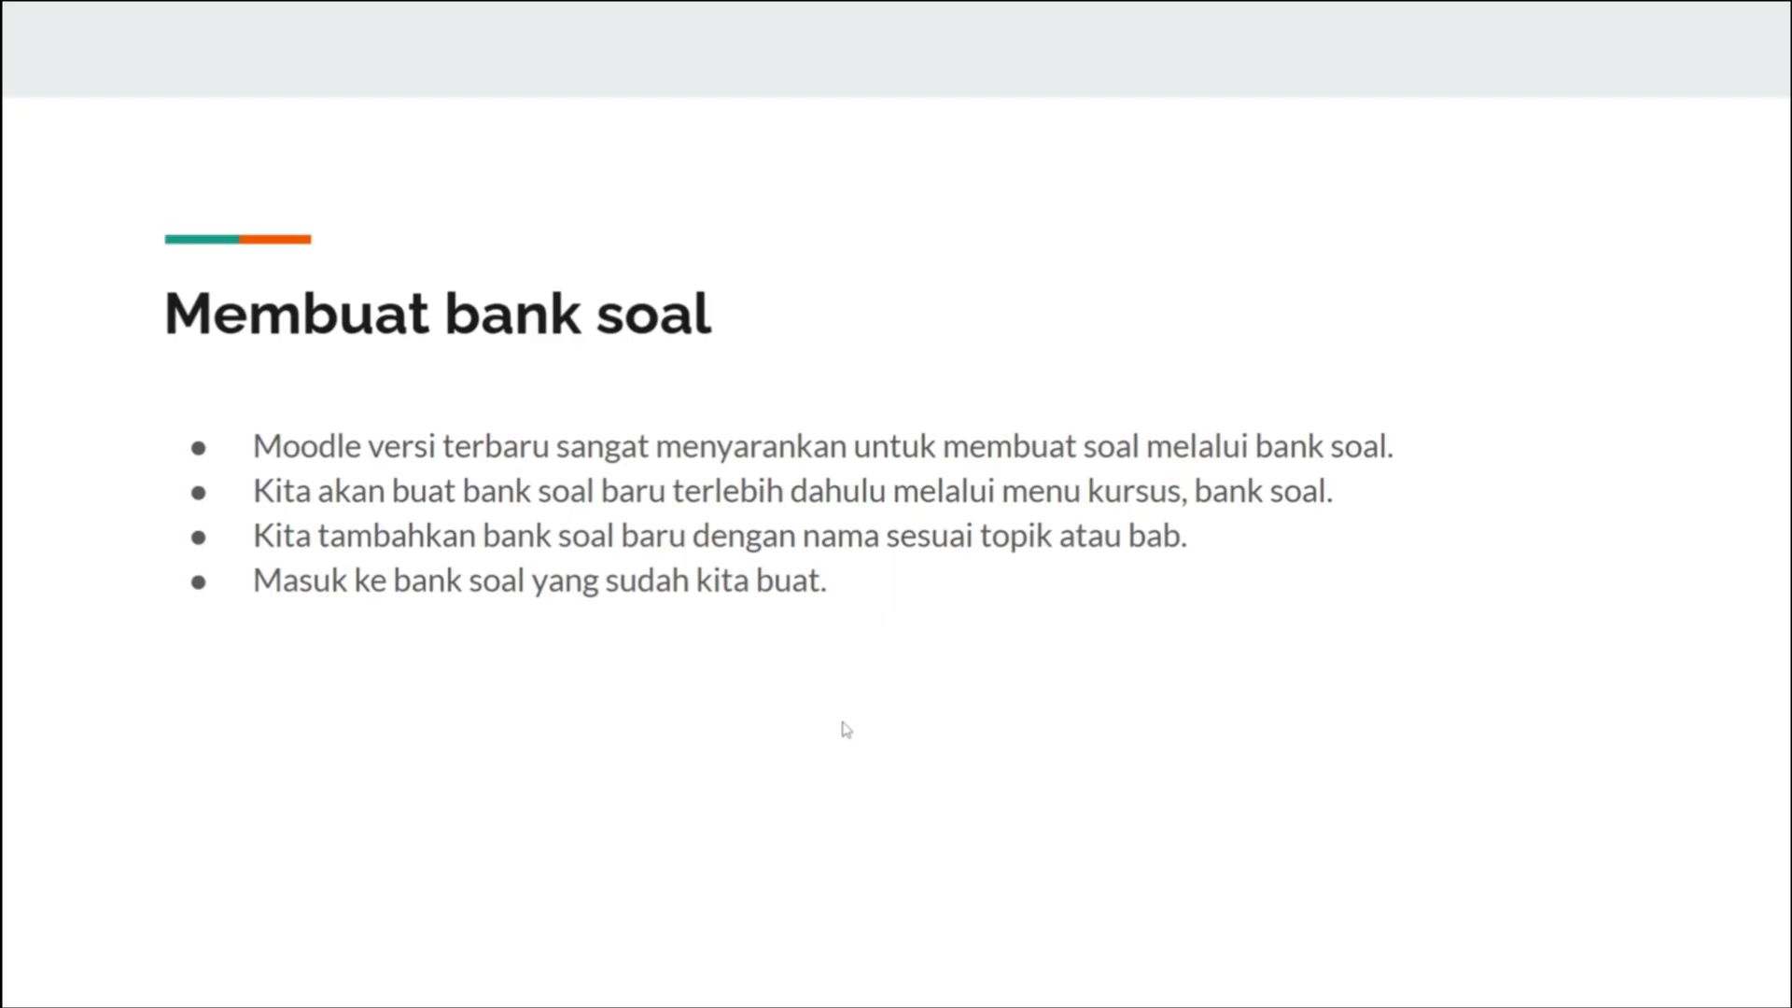
{"action": "key", "text": "alt+Tab"}
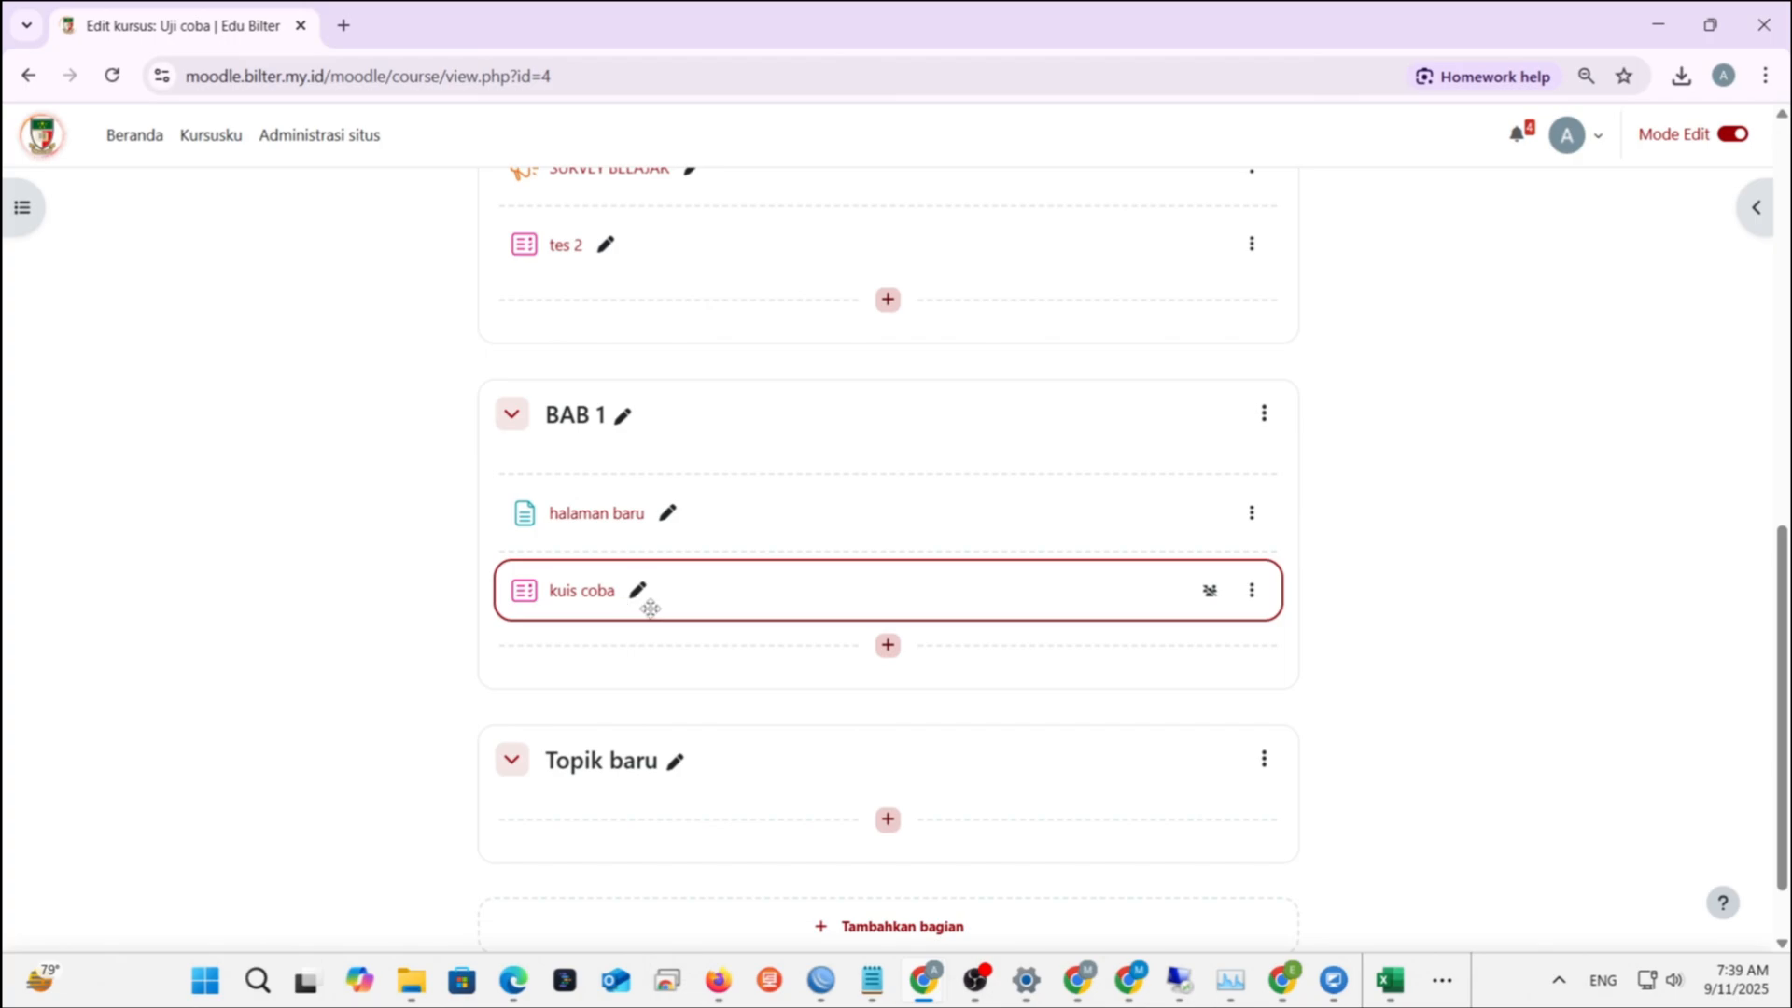
{"action": "scroll", "coordinate": [660, 609], "scroll_direction": "up", "scroll_amount": 10}
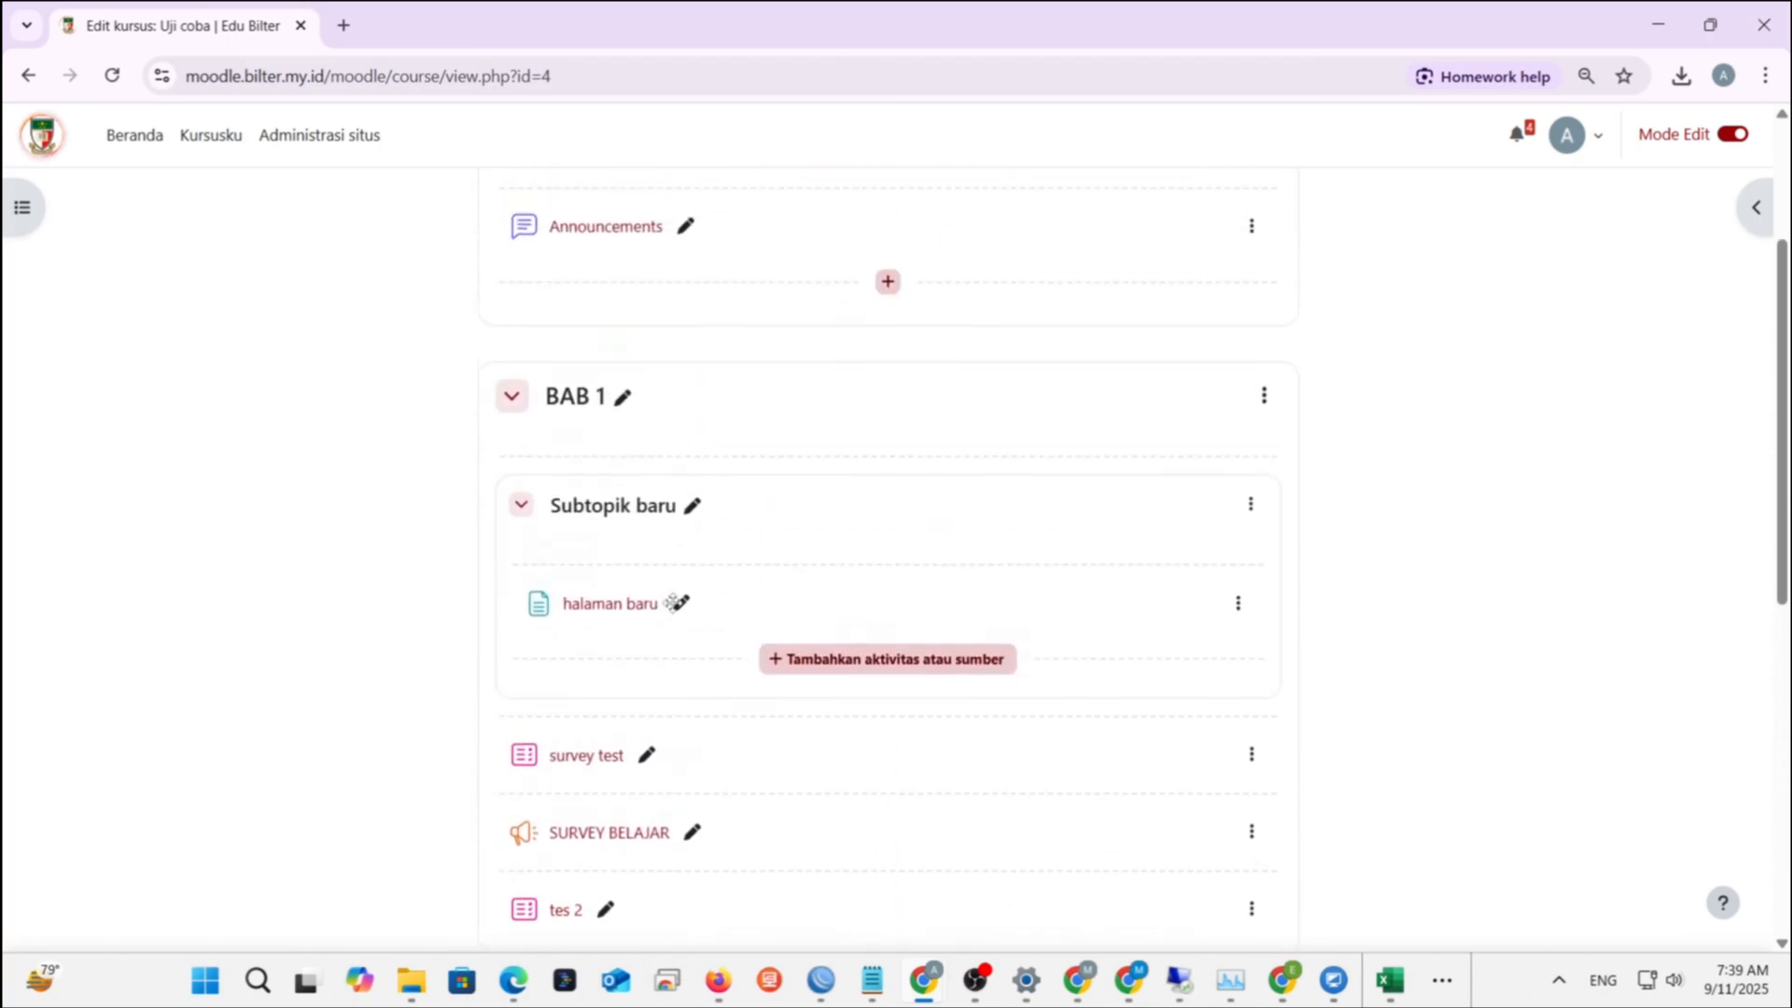
{"action": "scroll", "coordinate": [672, 602], "scroll_direction": "up", "scroll_amount": 1}
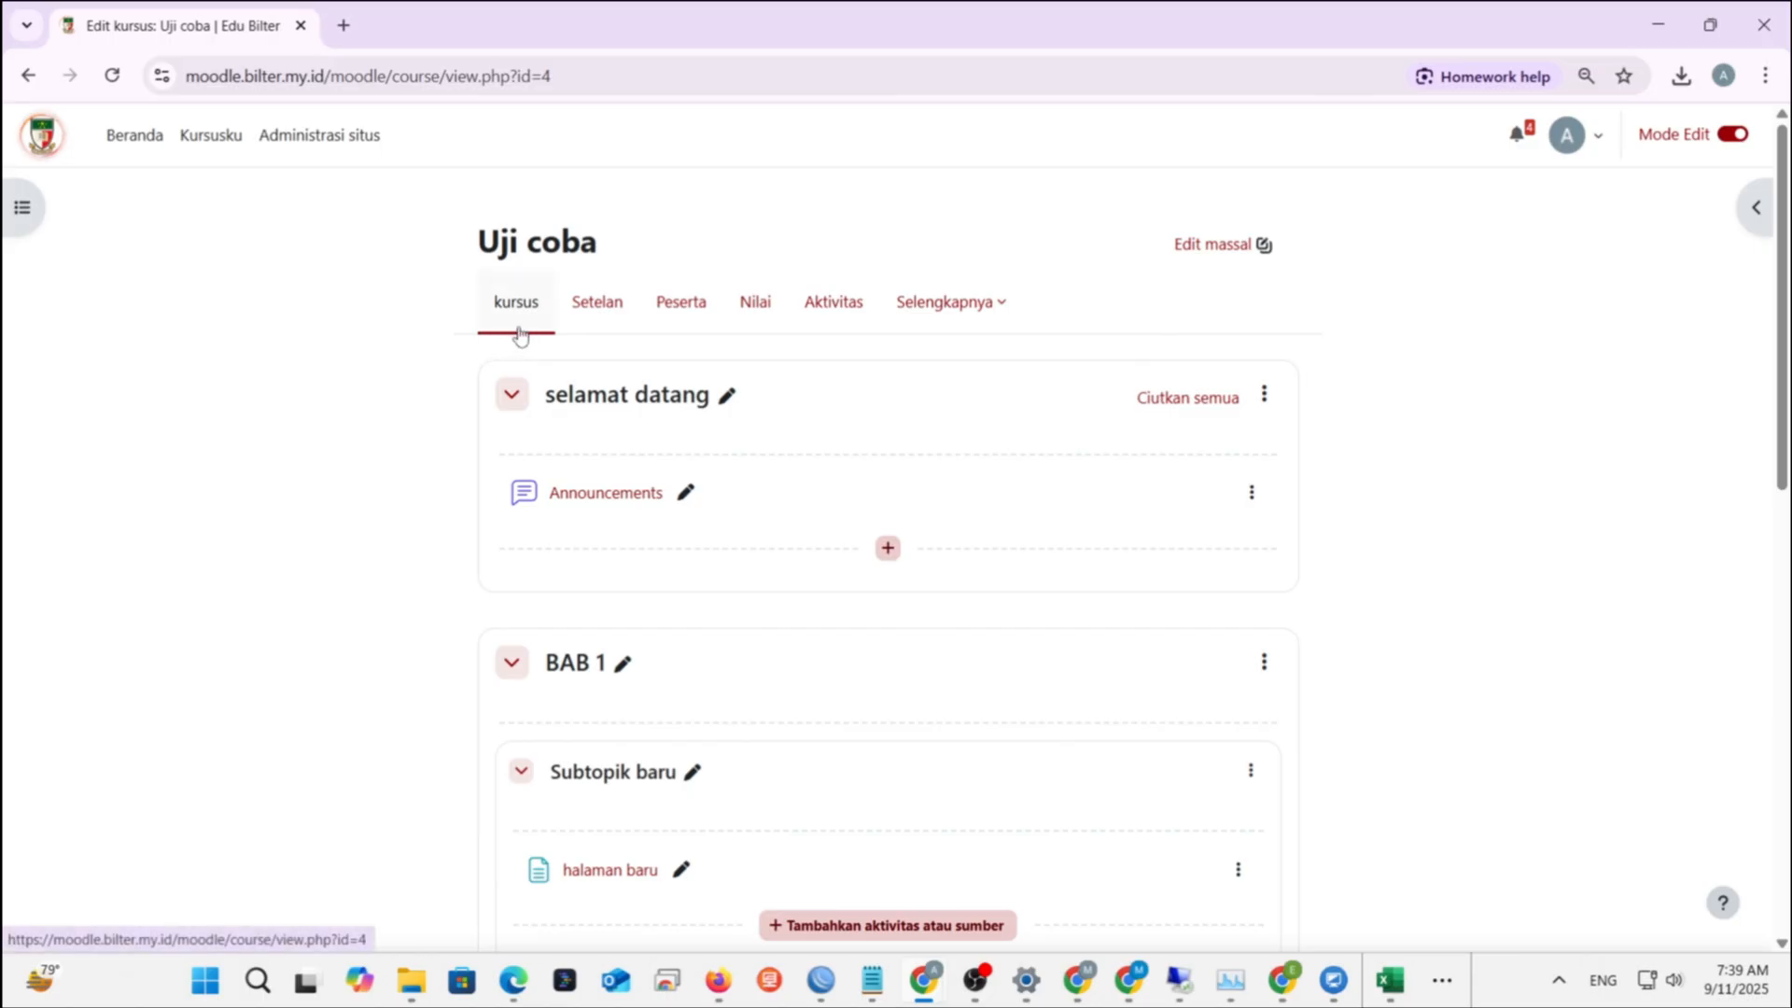
- Open the Uji coba course's Bank soal page from the Selengkapnya menu
{"action": "left_click", "coordinate": [970, 320]}
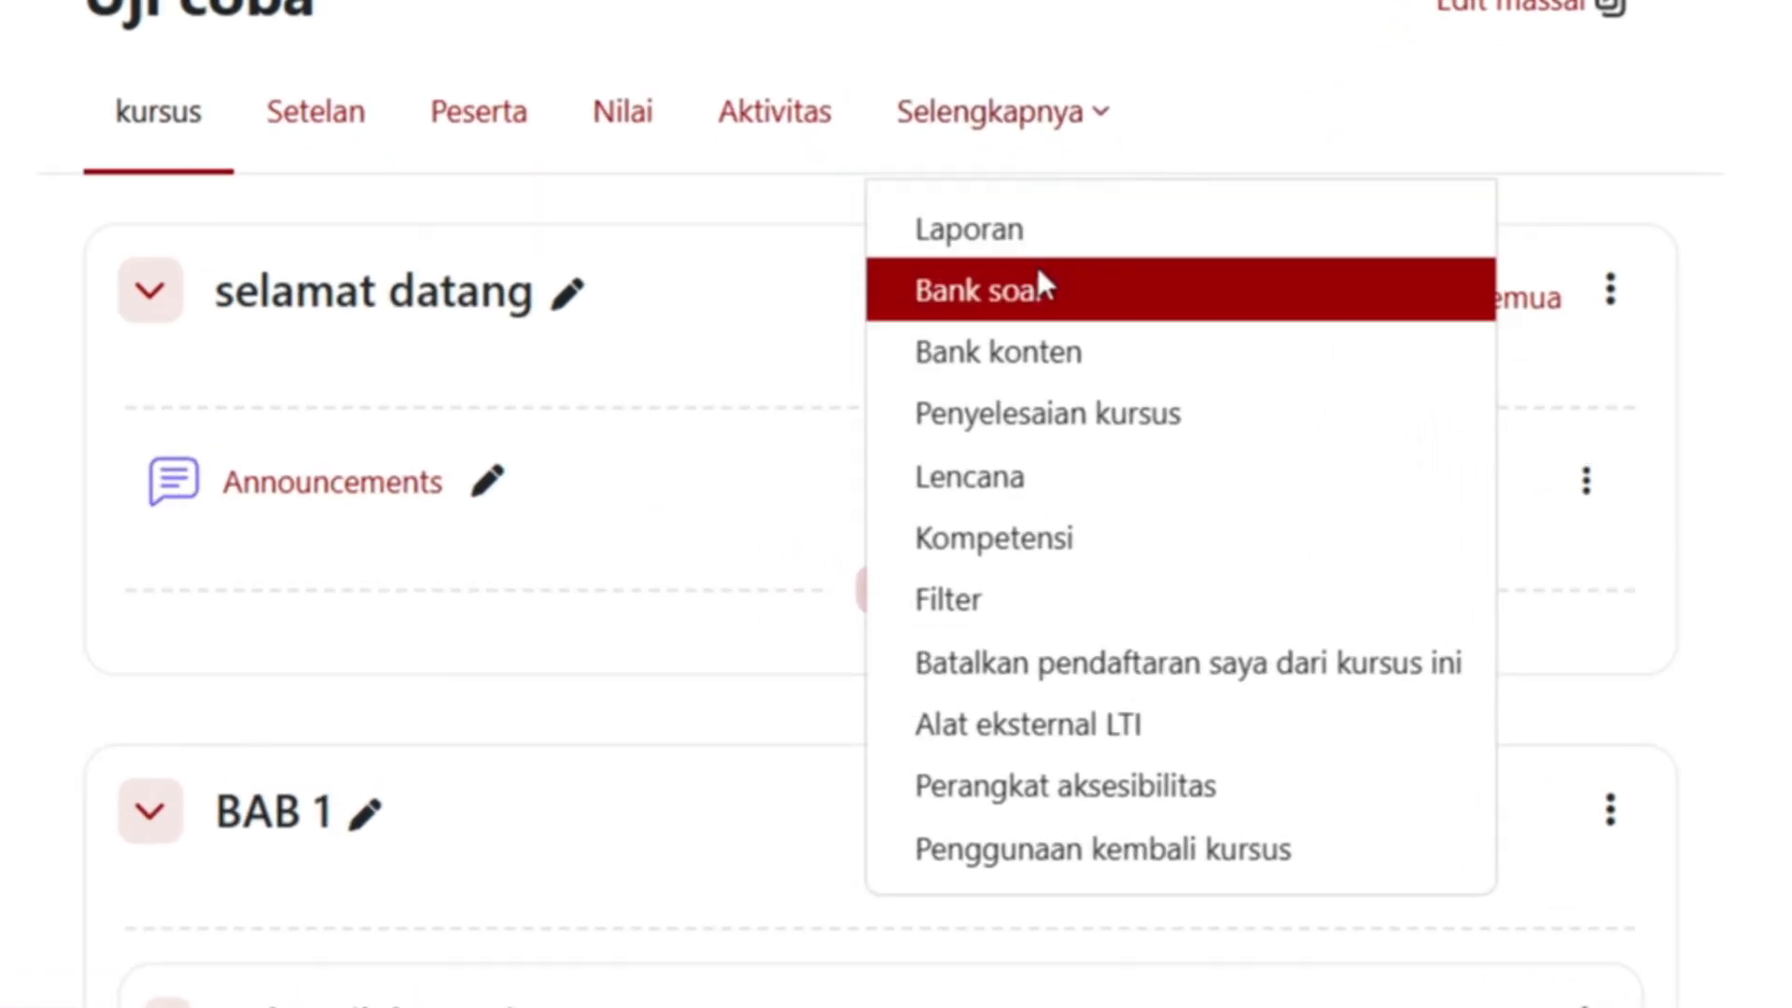
{"action": "left_click", "coordinate": [1038, 282]}
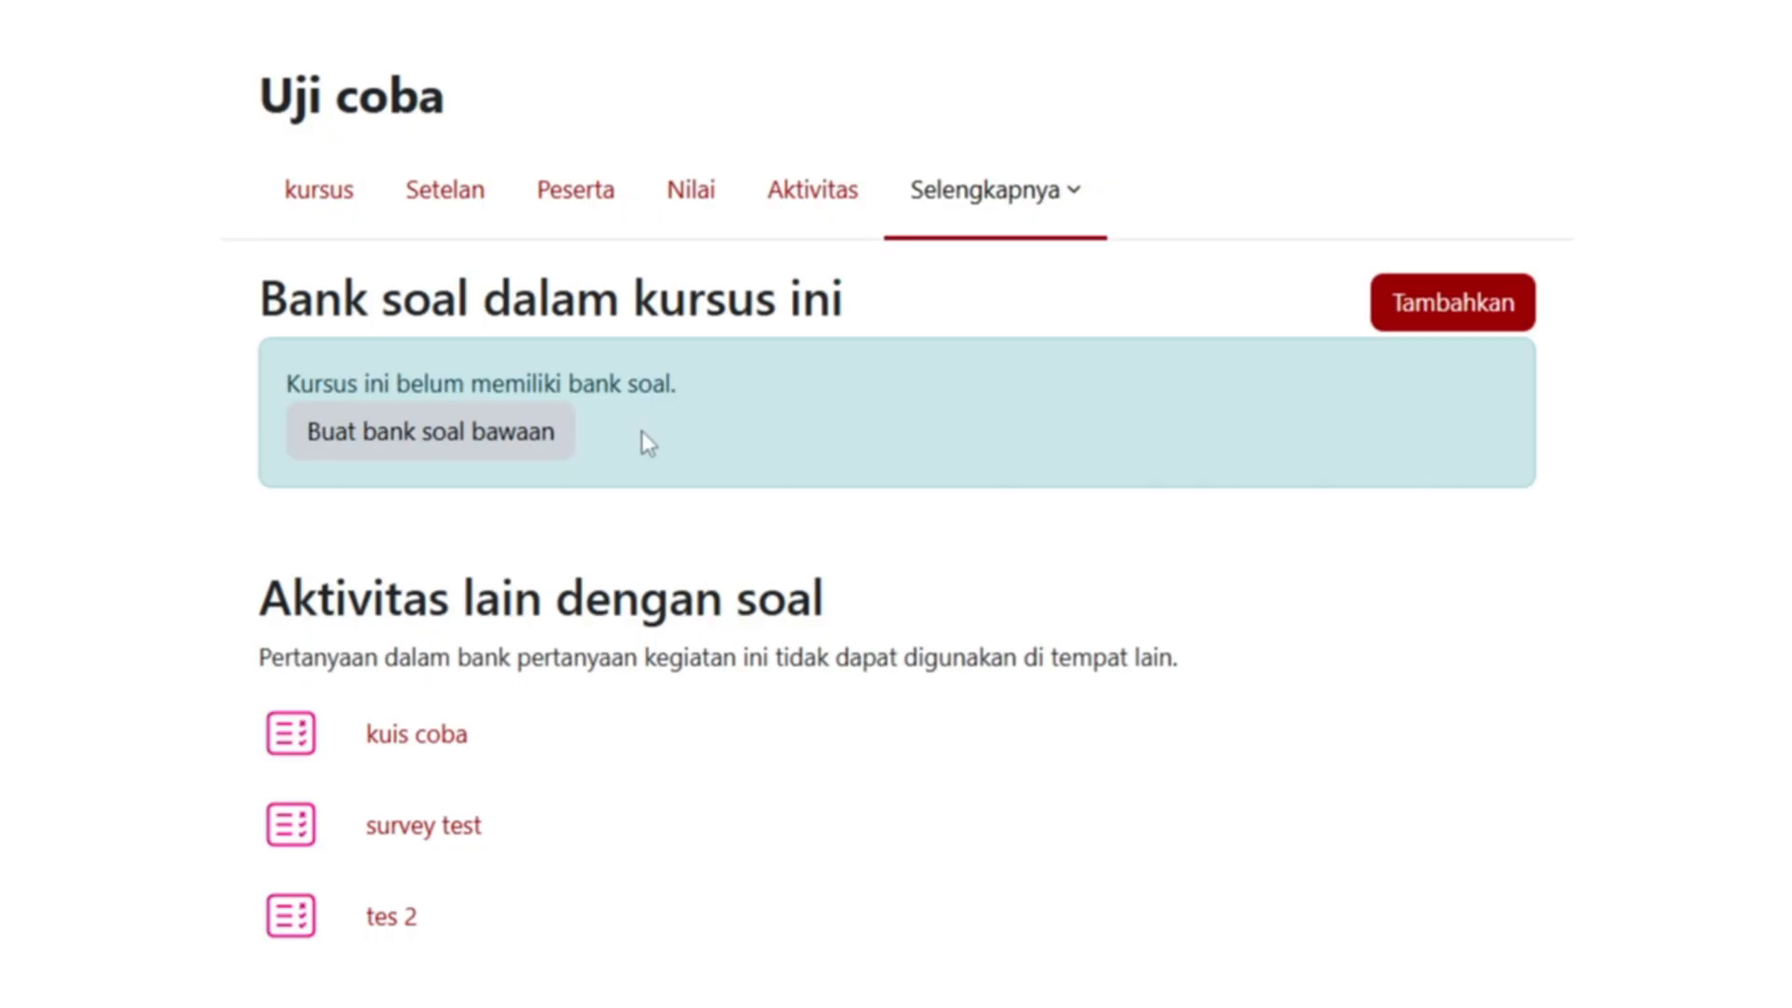
- Add a question bank named 'bank soal baru' and save it back to the bank list
{"action": "left_click", "coordinate": [1432, 321]}
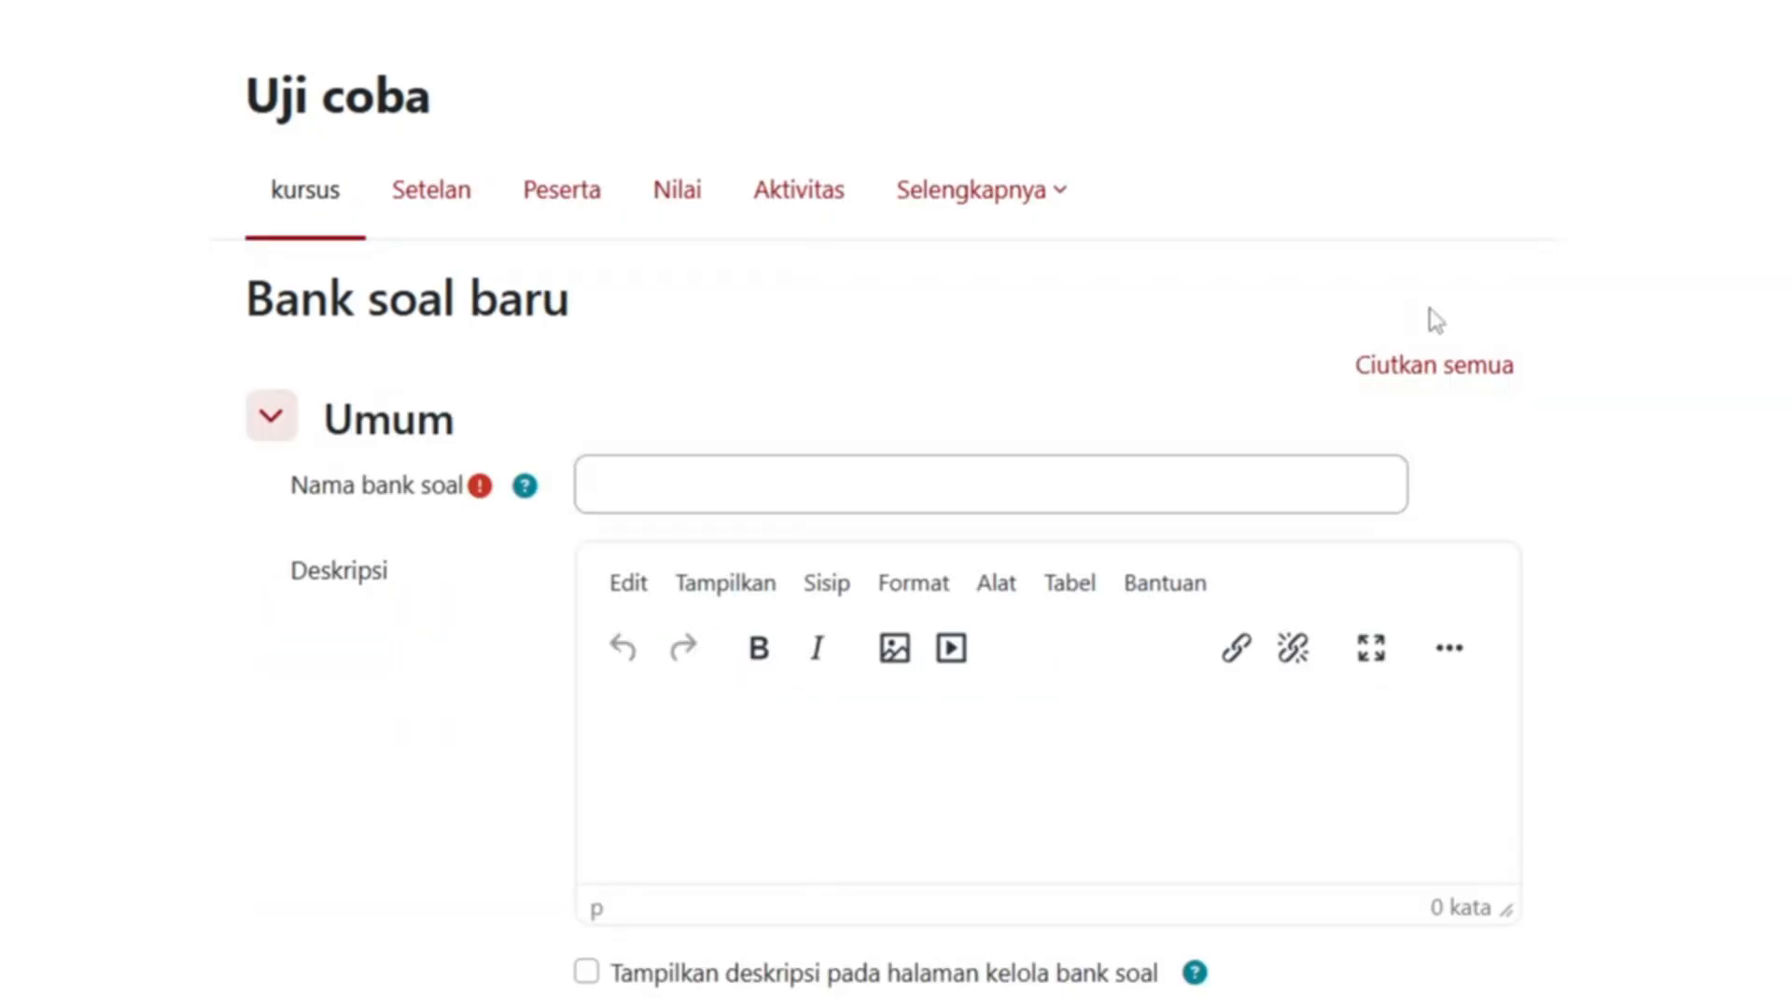
{"action": "left_click", "coordinate": [824, 468]}
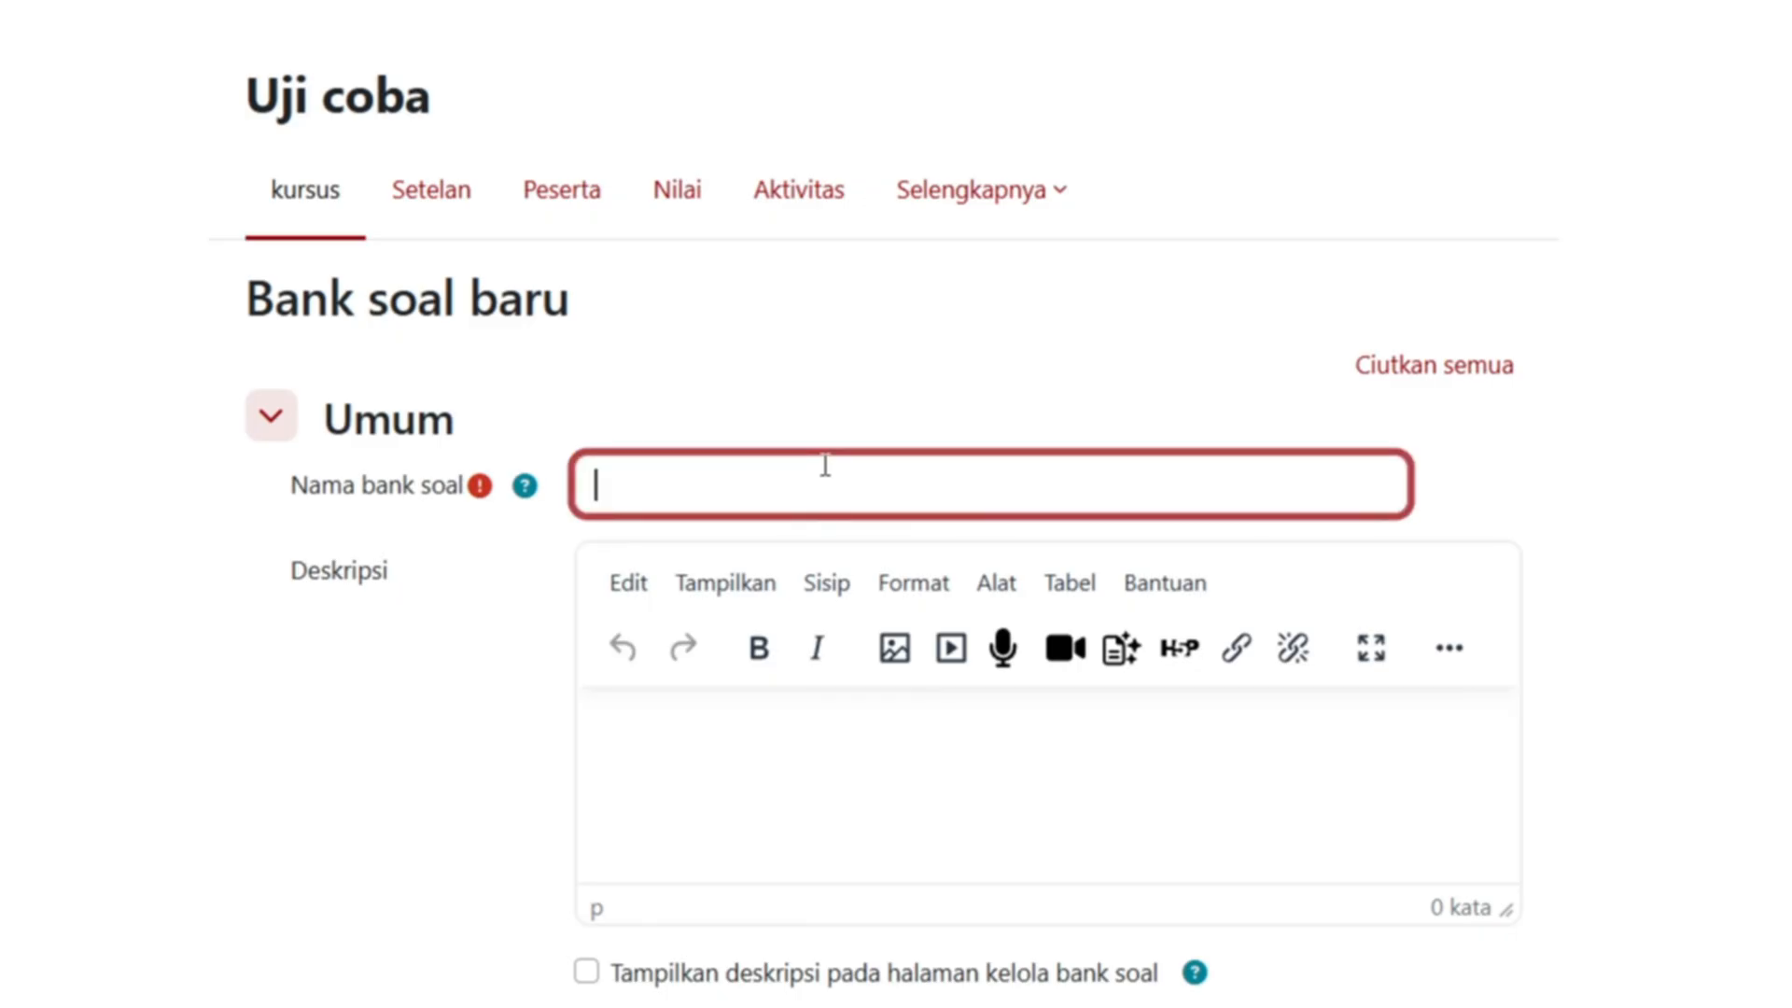
{"action": "type", "text": "bank soal baru"}
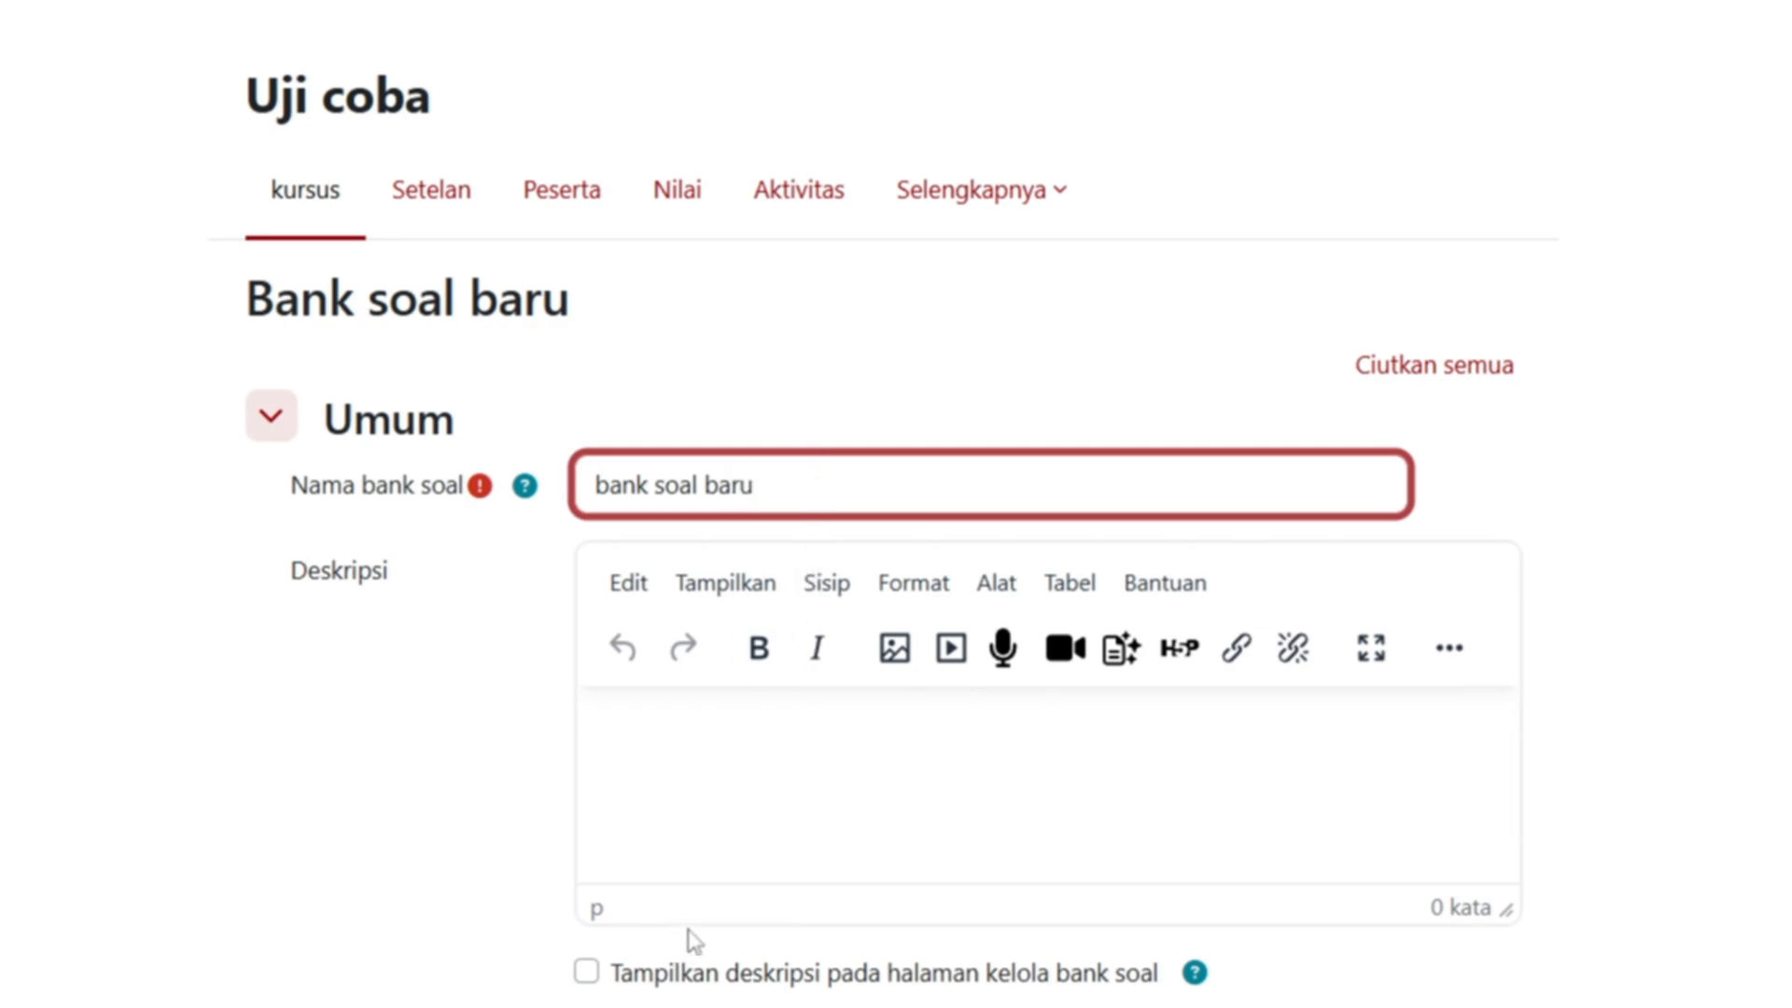
{"action": "scroll", "coordinate": [880, 748], "scroll_direction": "down", "scroll_amount": 3}
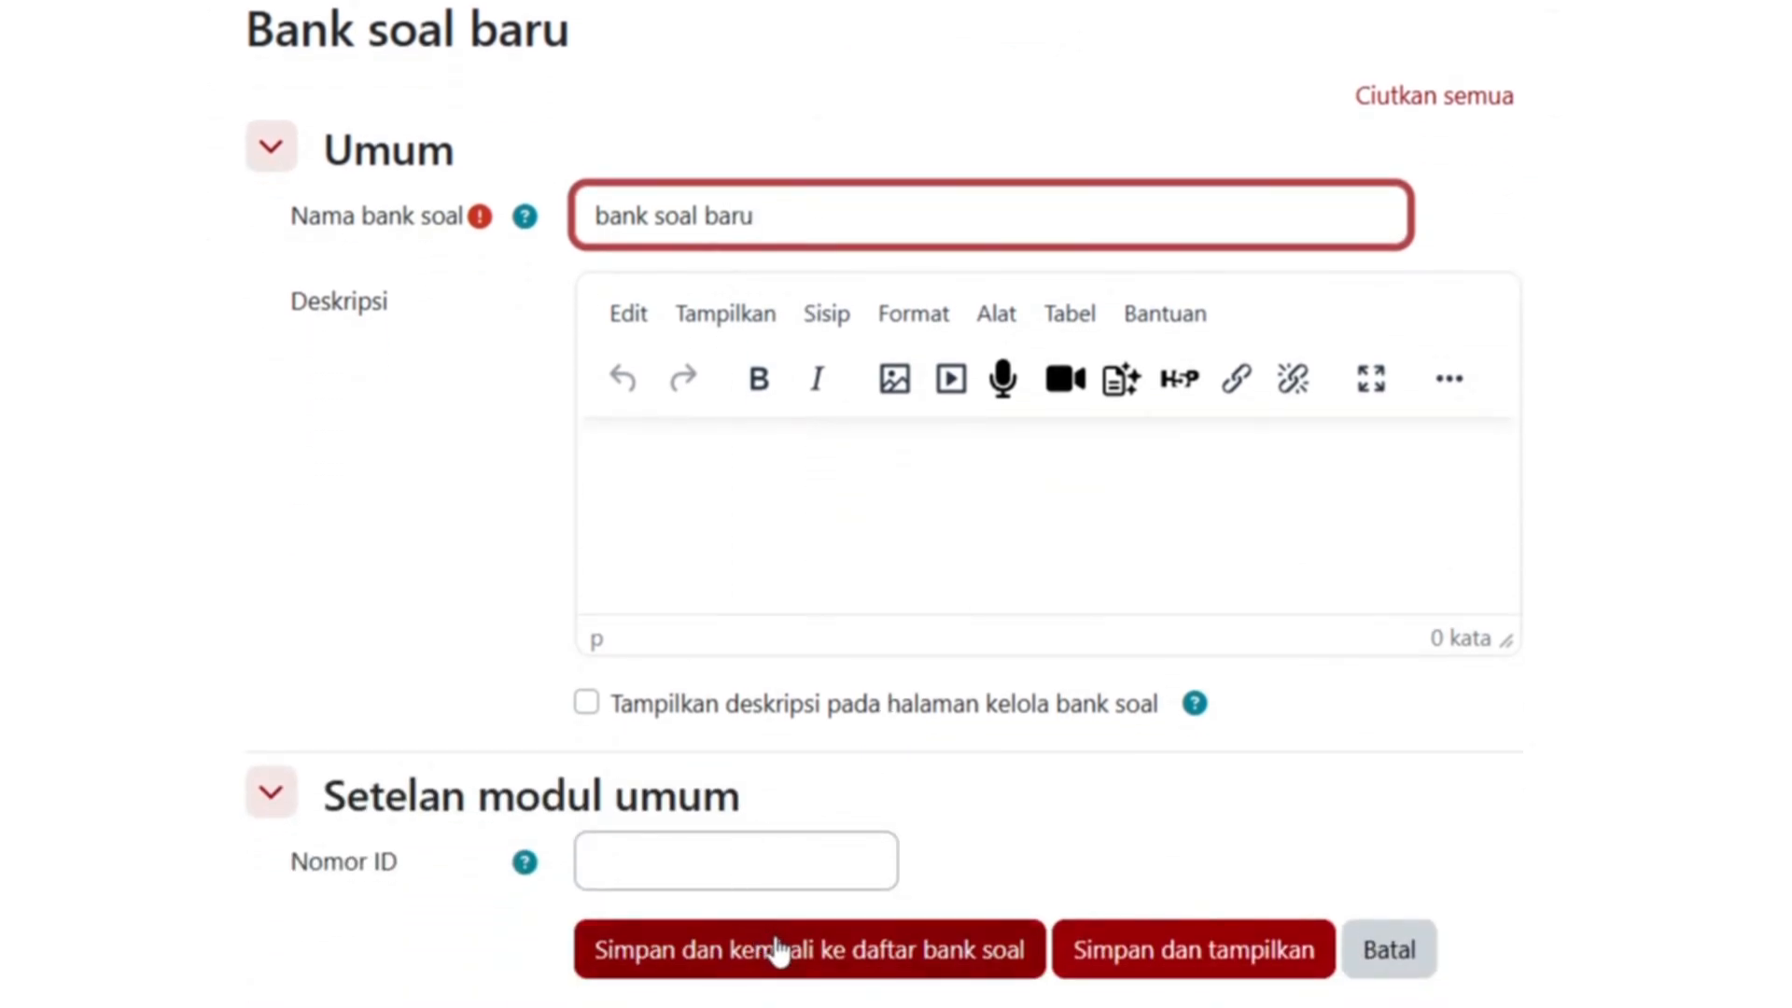
{"action": "left_click", "coordinate": [963, 968]}
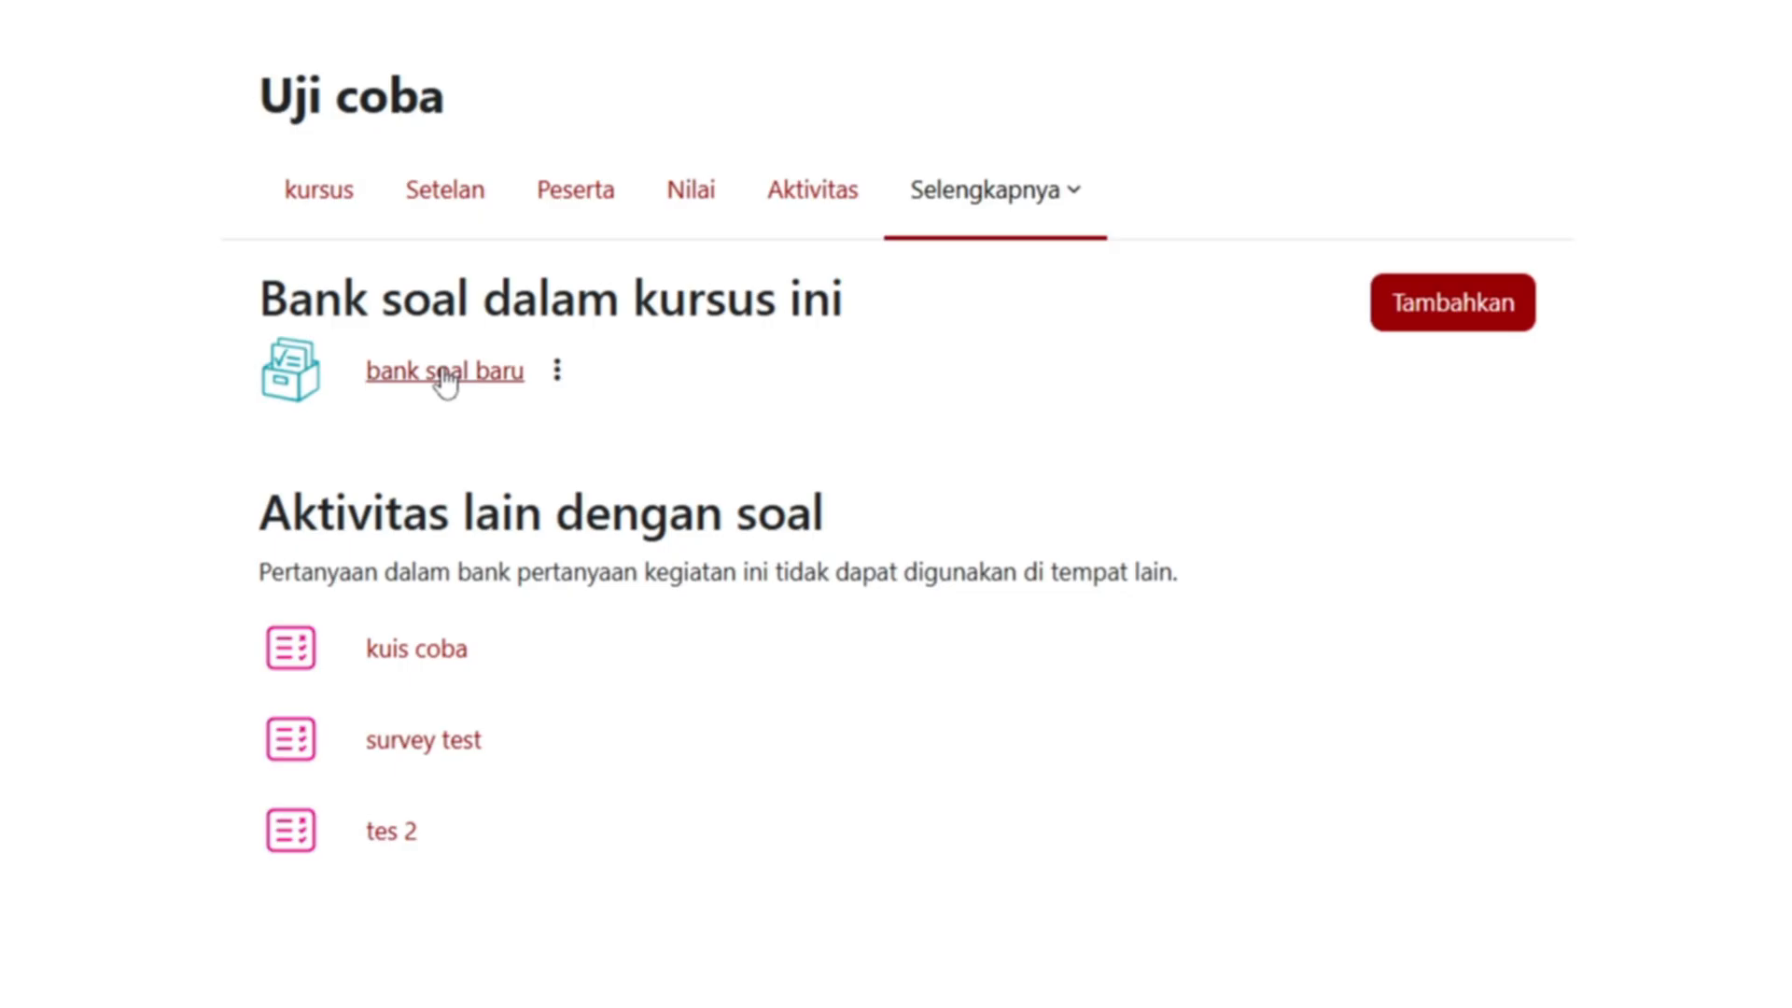
- Open the empty 'bank soal baru' bank, then bring up the 'Membuat bank soal' slide
{"action": "left_click", "coordinate": [445, 373]}
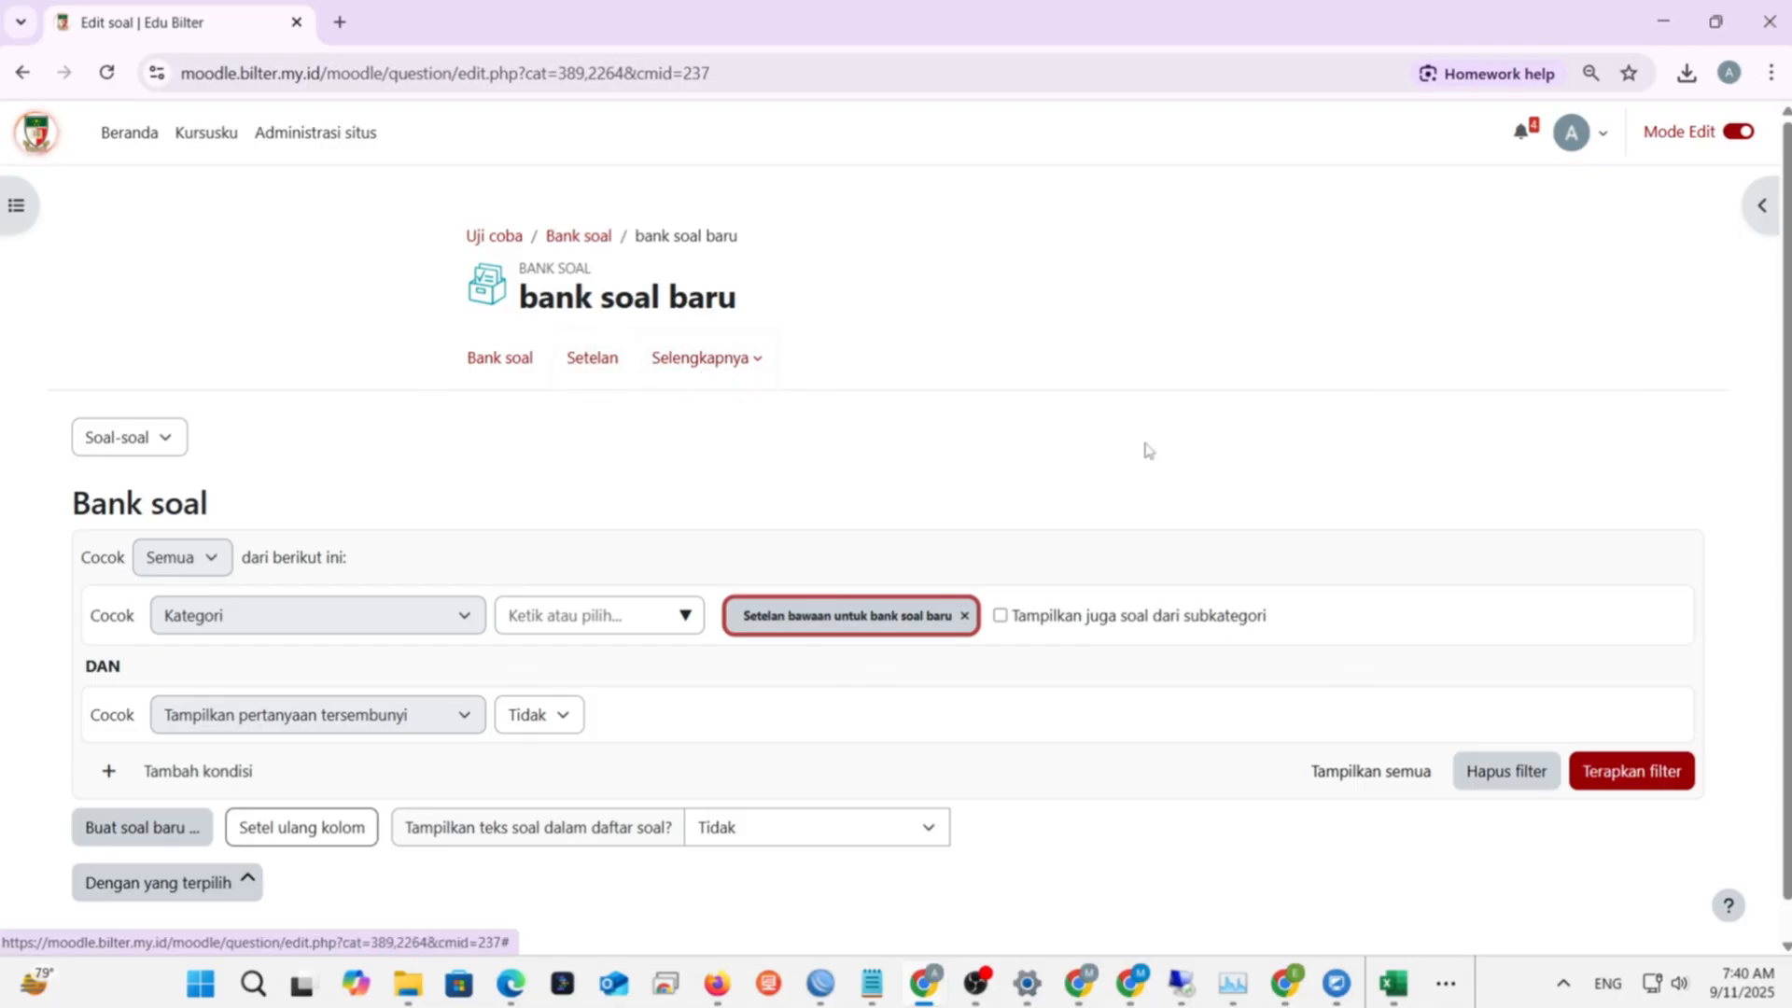
{"action": "scroll", "coordinate": [1396, 410], "scroll_direction": "down", "scroll_amount": 1}
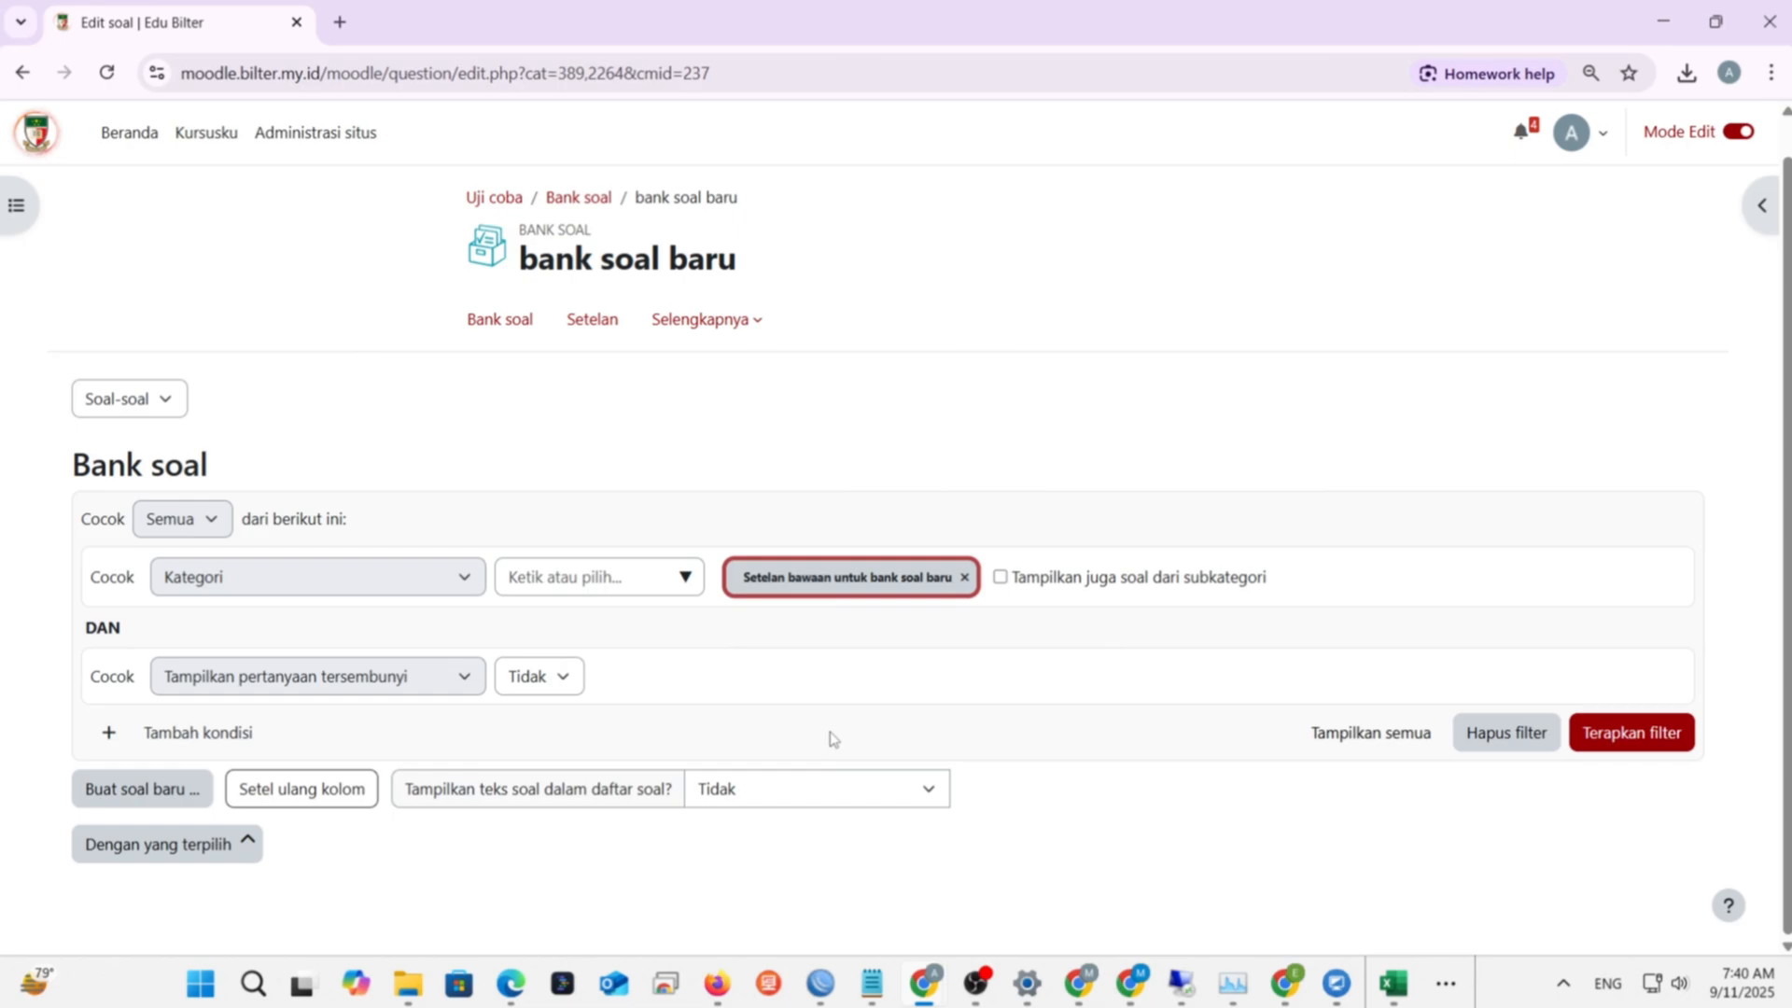
{"action": "key", "text": "alt+Tab"}
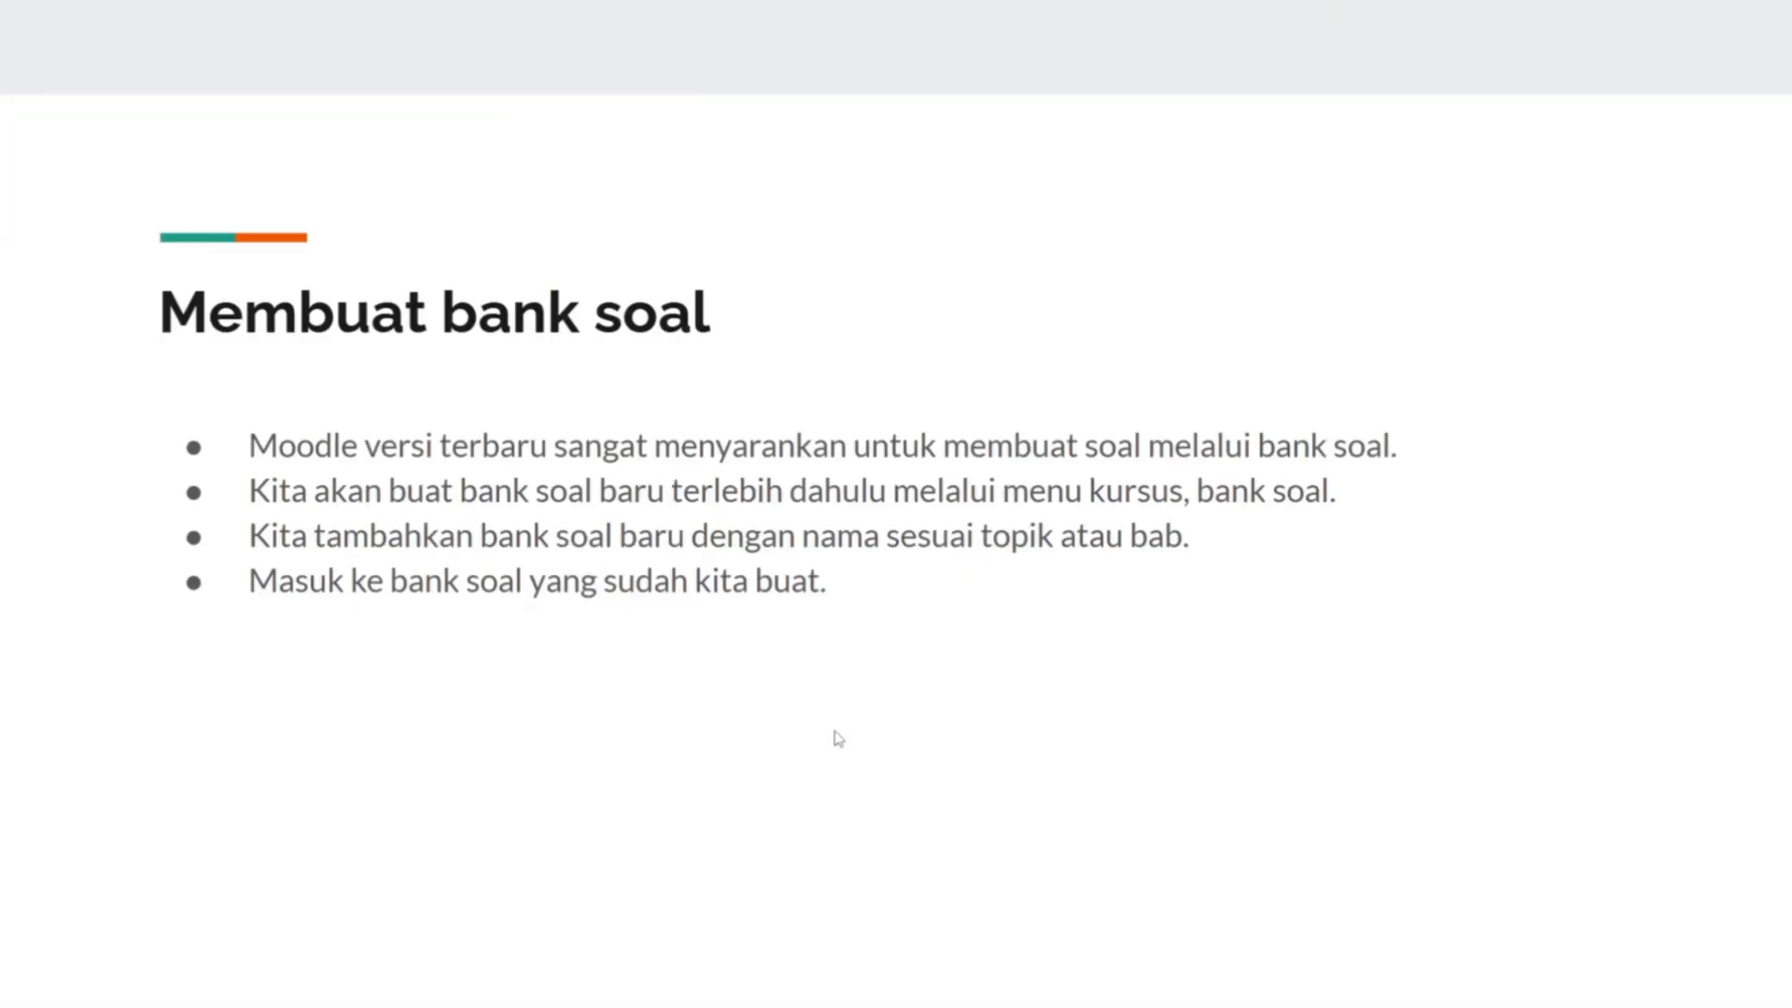
- Advance two slides to the multiple-choice slide, then switch back to the Moodle bank
{"action": "key", "text": "Right"}
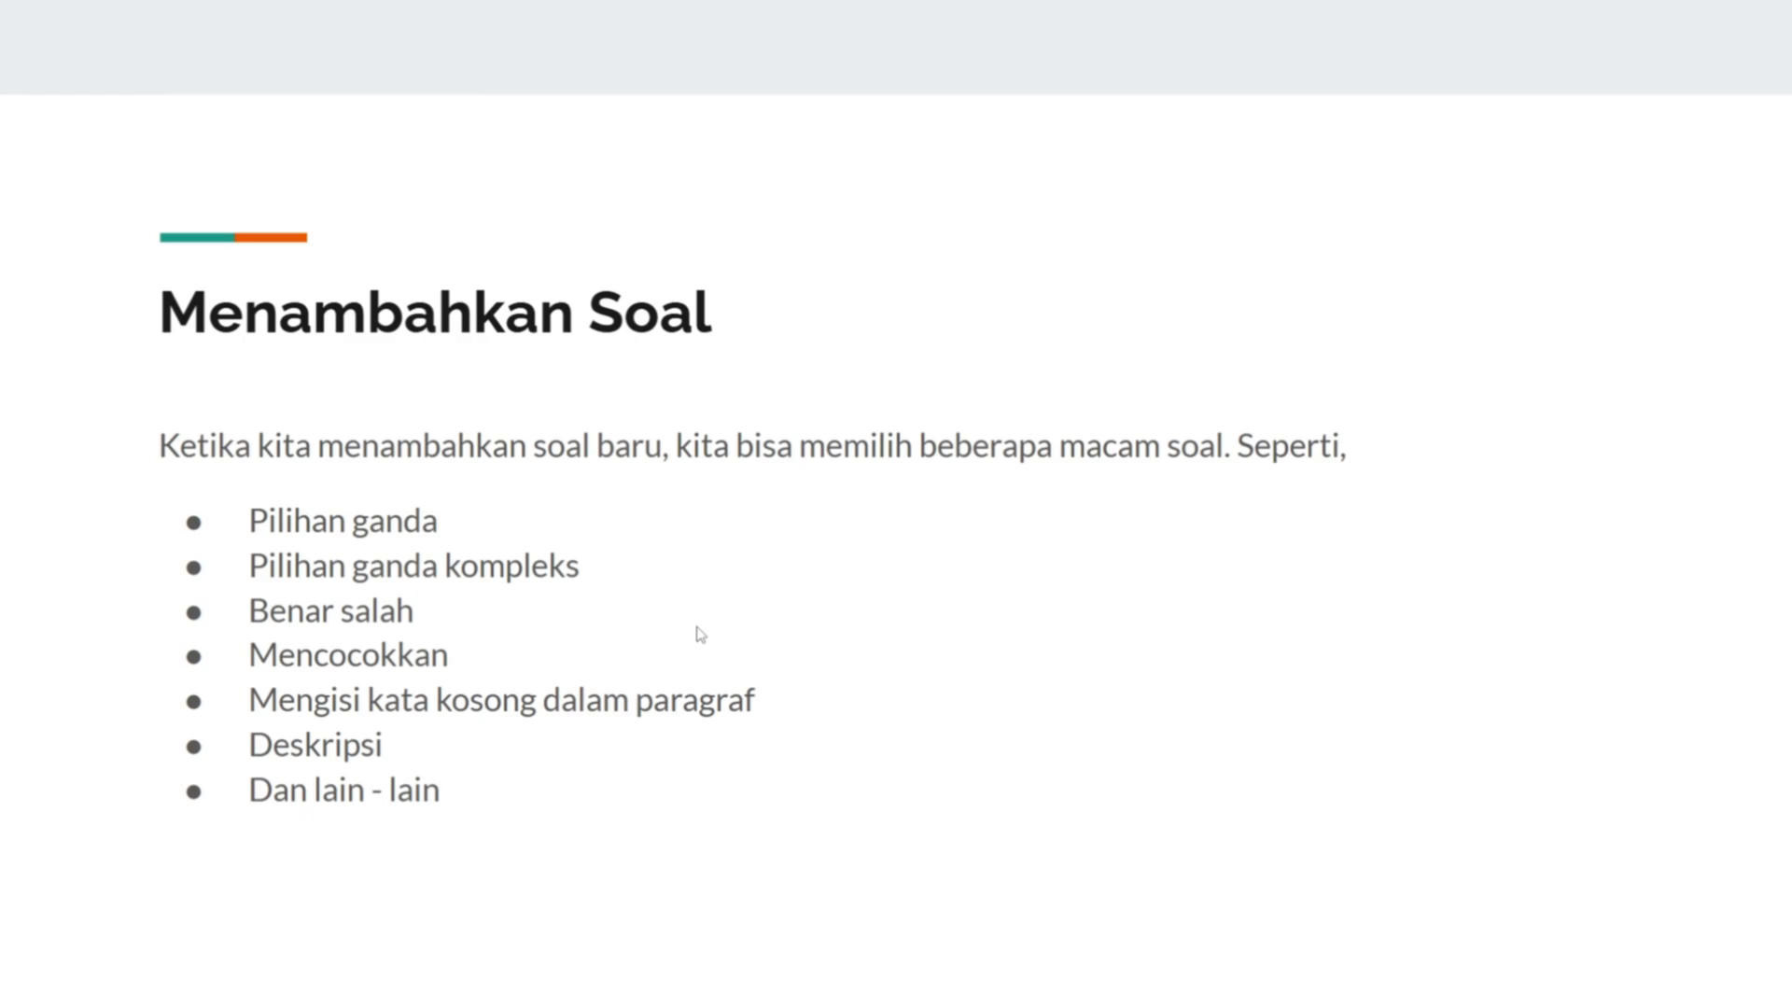
{"action": "key", "text": "Right"}
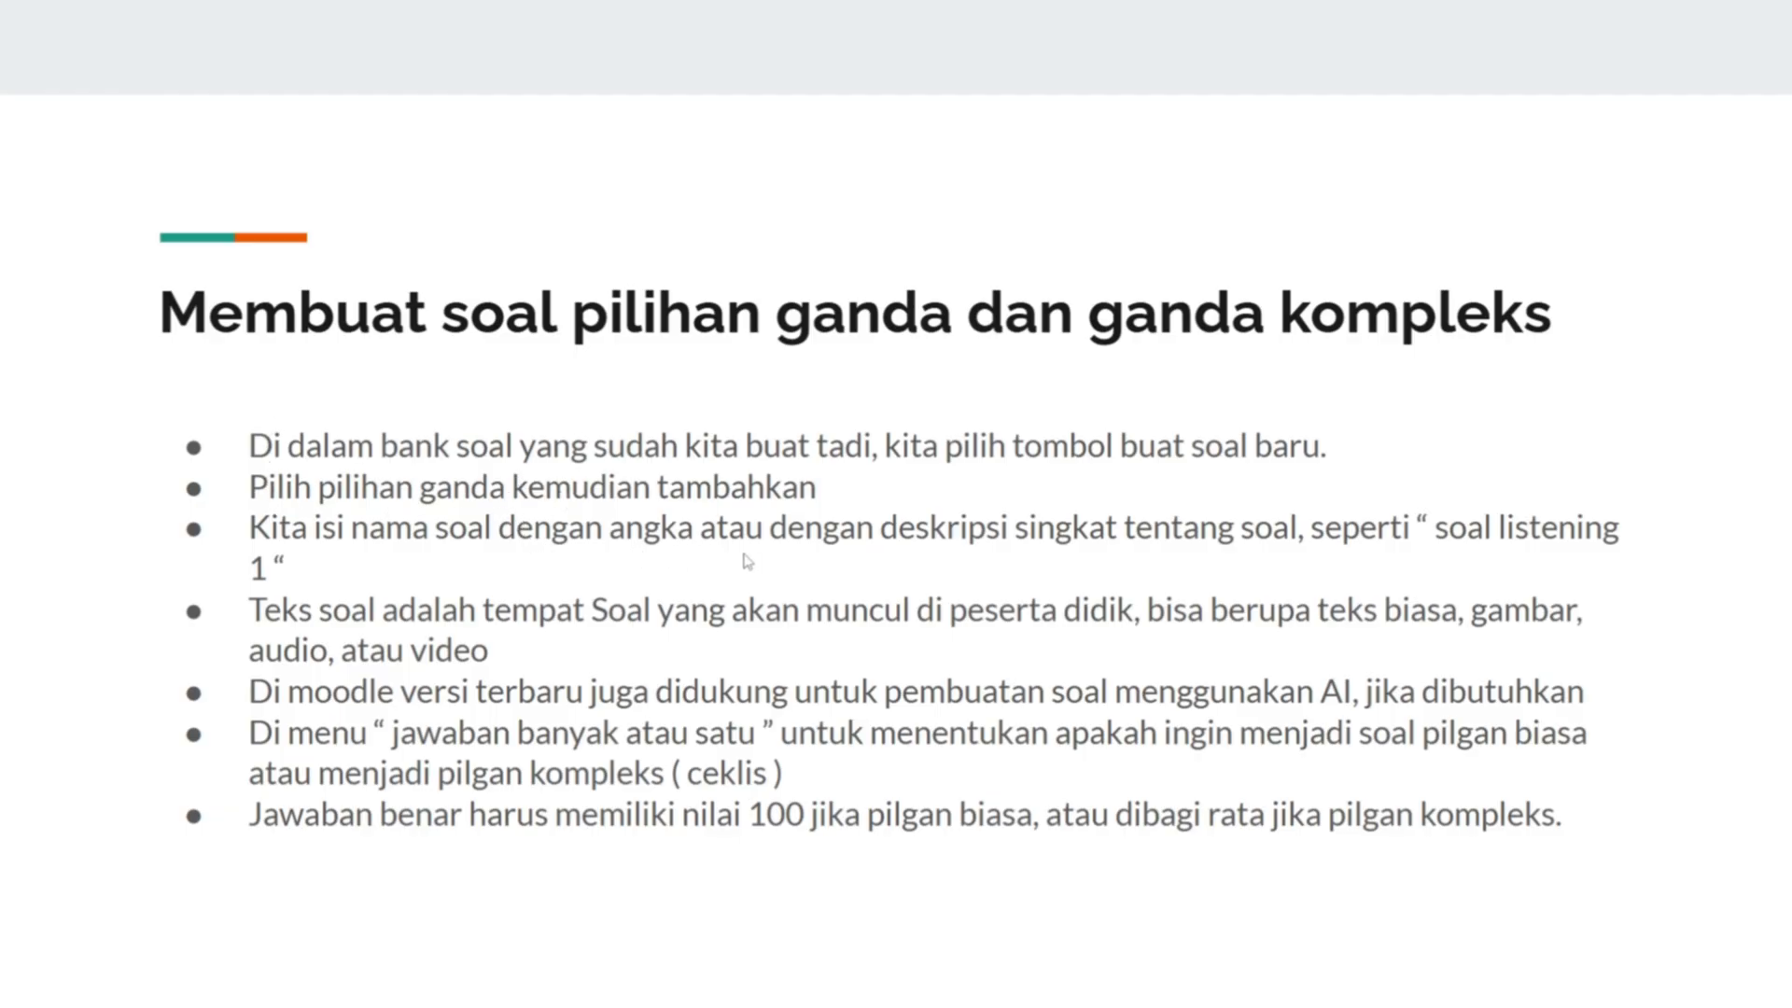
{"action": "key", "text": "alt+Tab"}
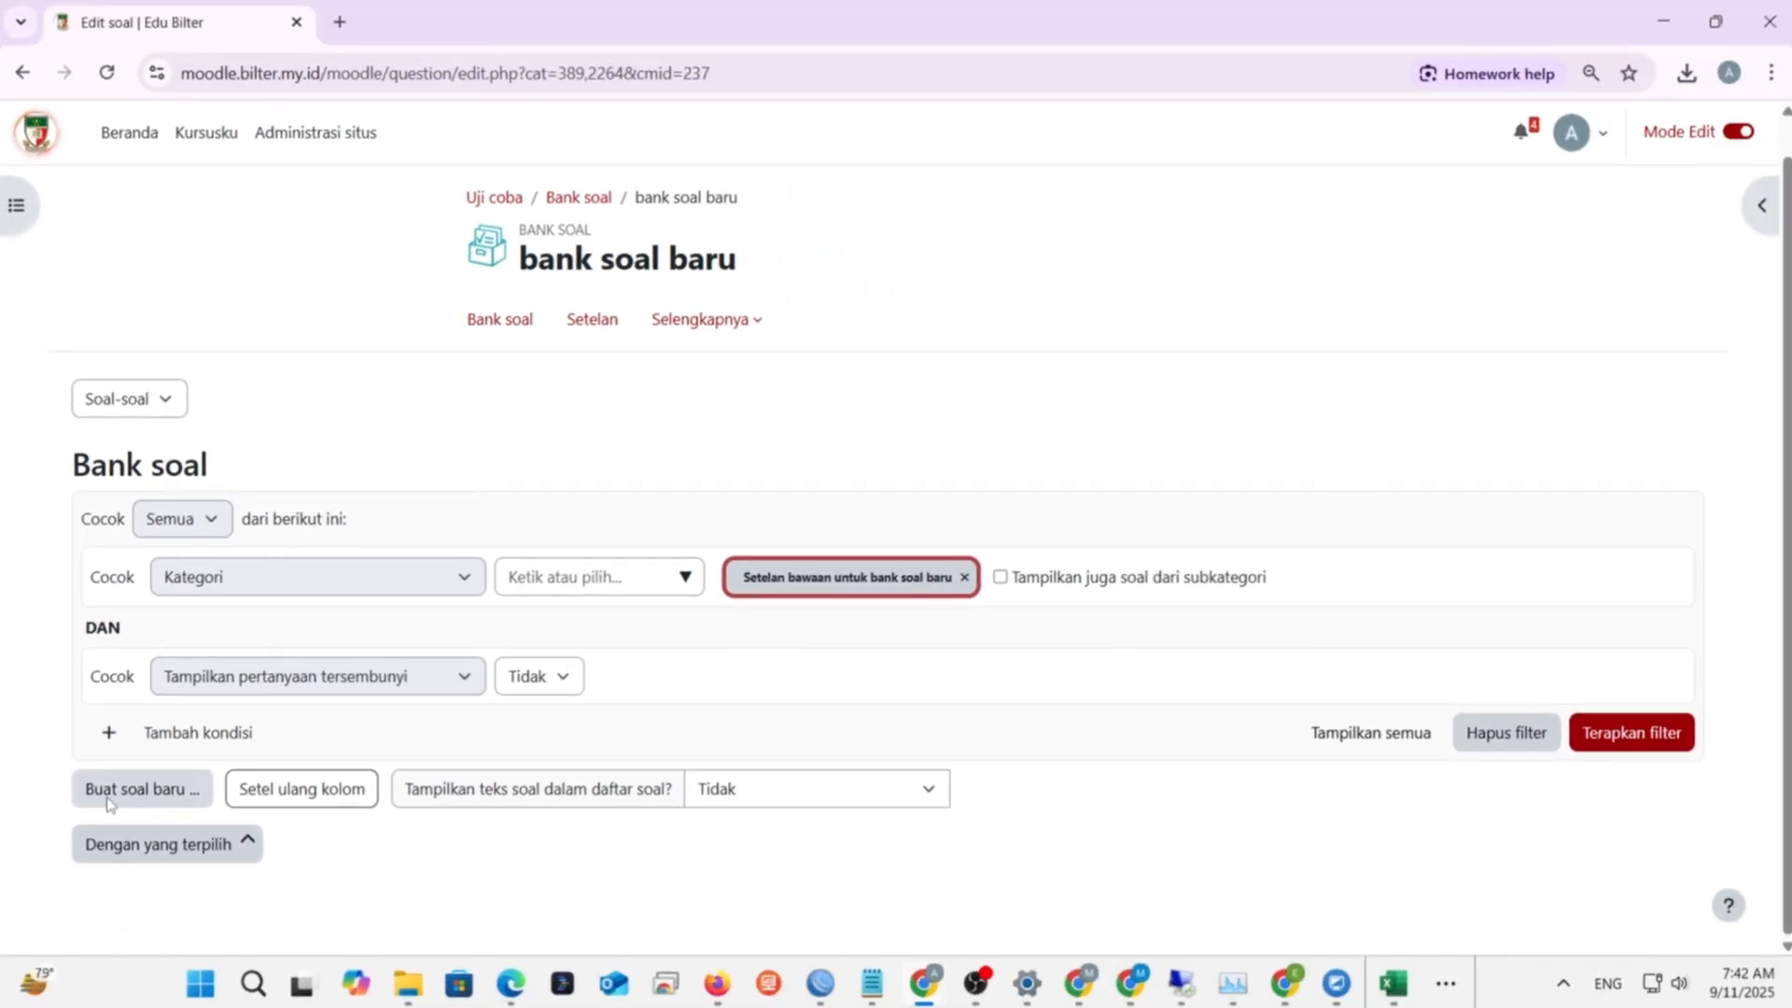
- Start a new Pilihan ganda (multiple-choice) question in the bank
{"action": "left_click", "coordinate": [107, 801]}
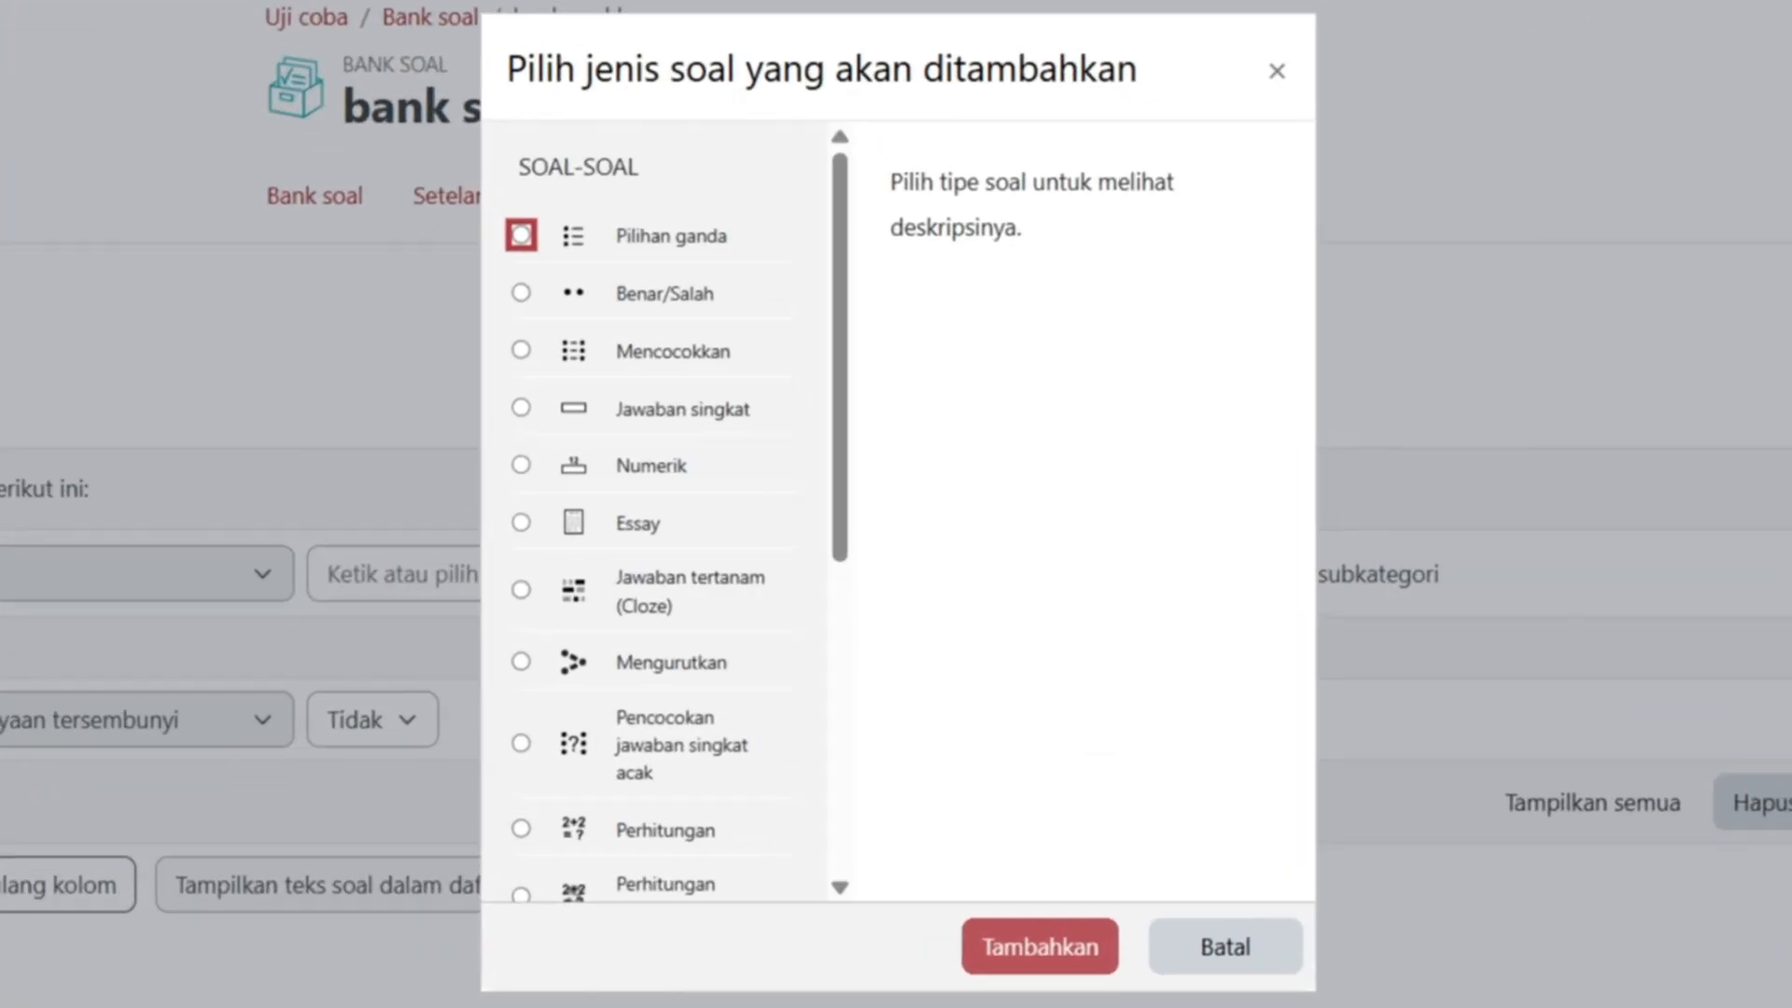
{"action": "left_click", "coordinate": [521, 238]}
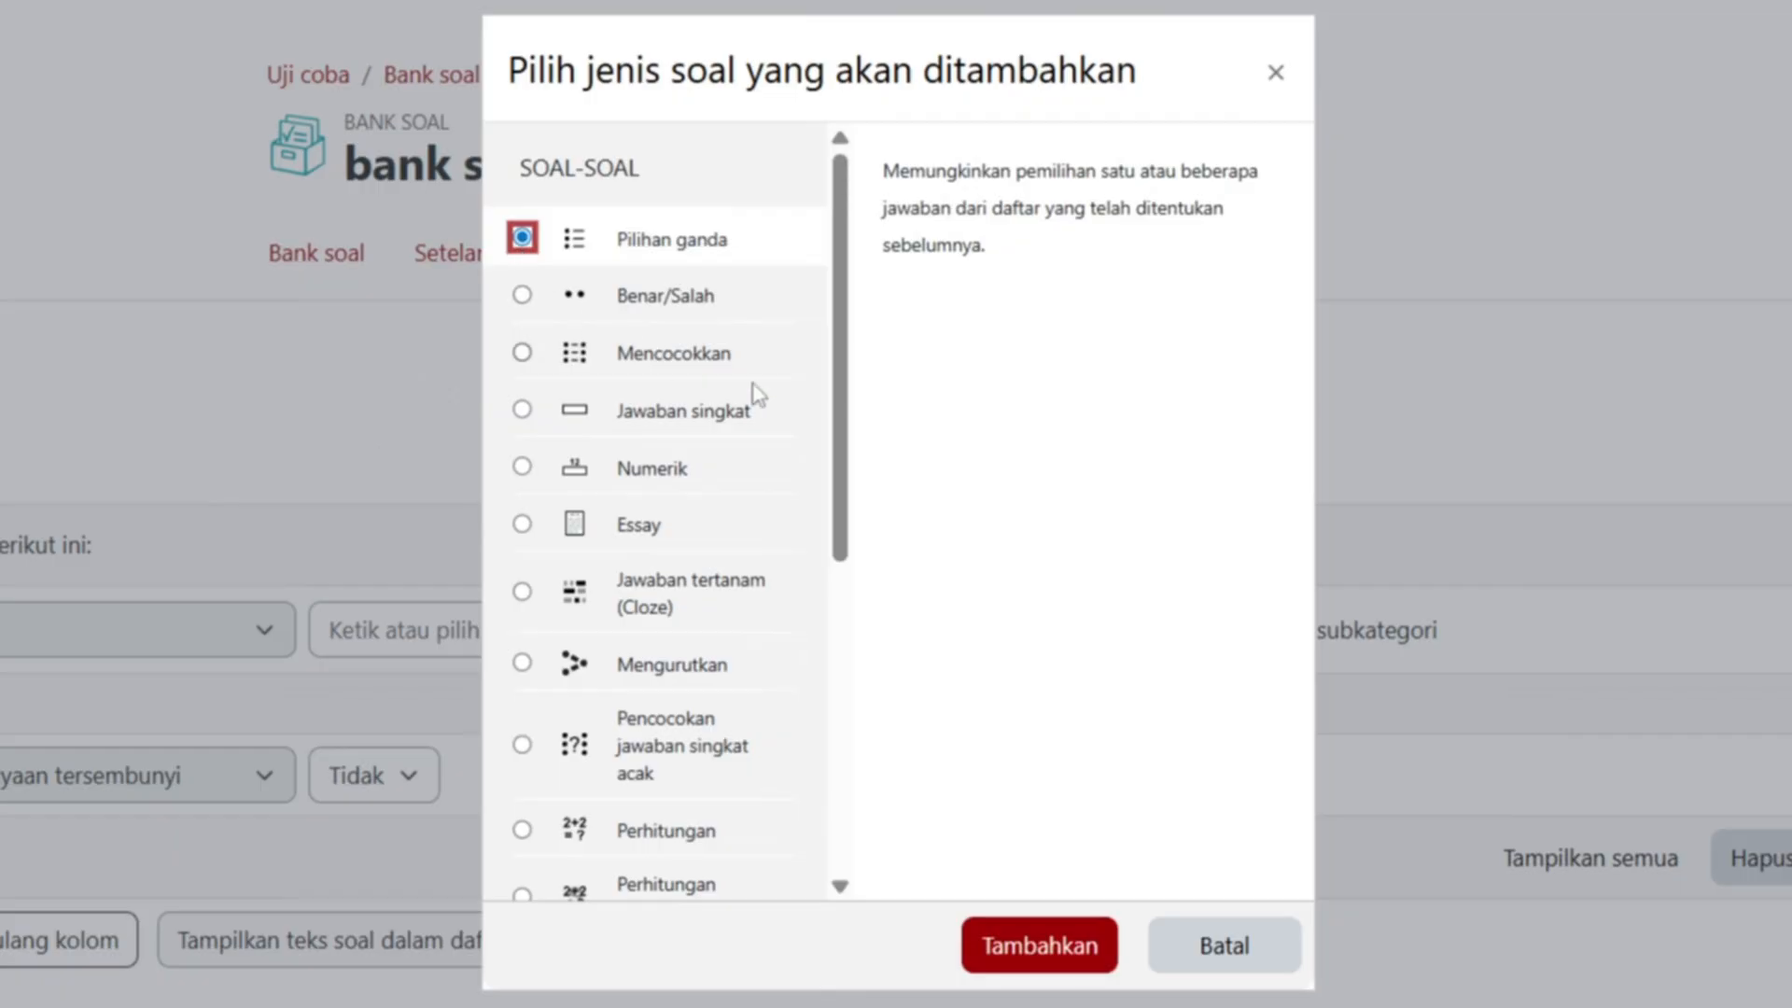
{"action": "left_click", "coordinate": [1006, 945]}
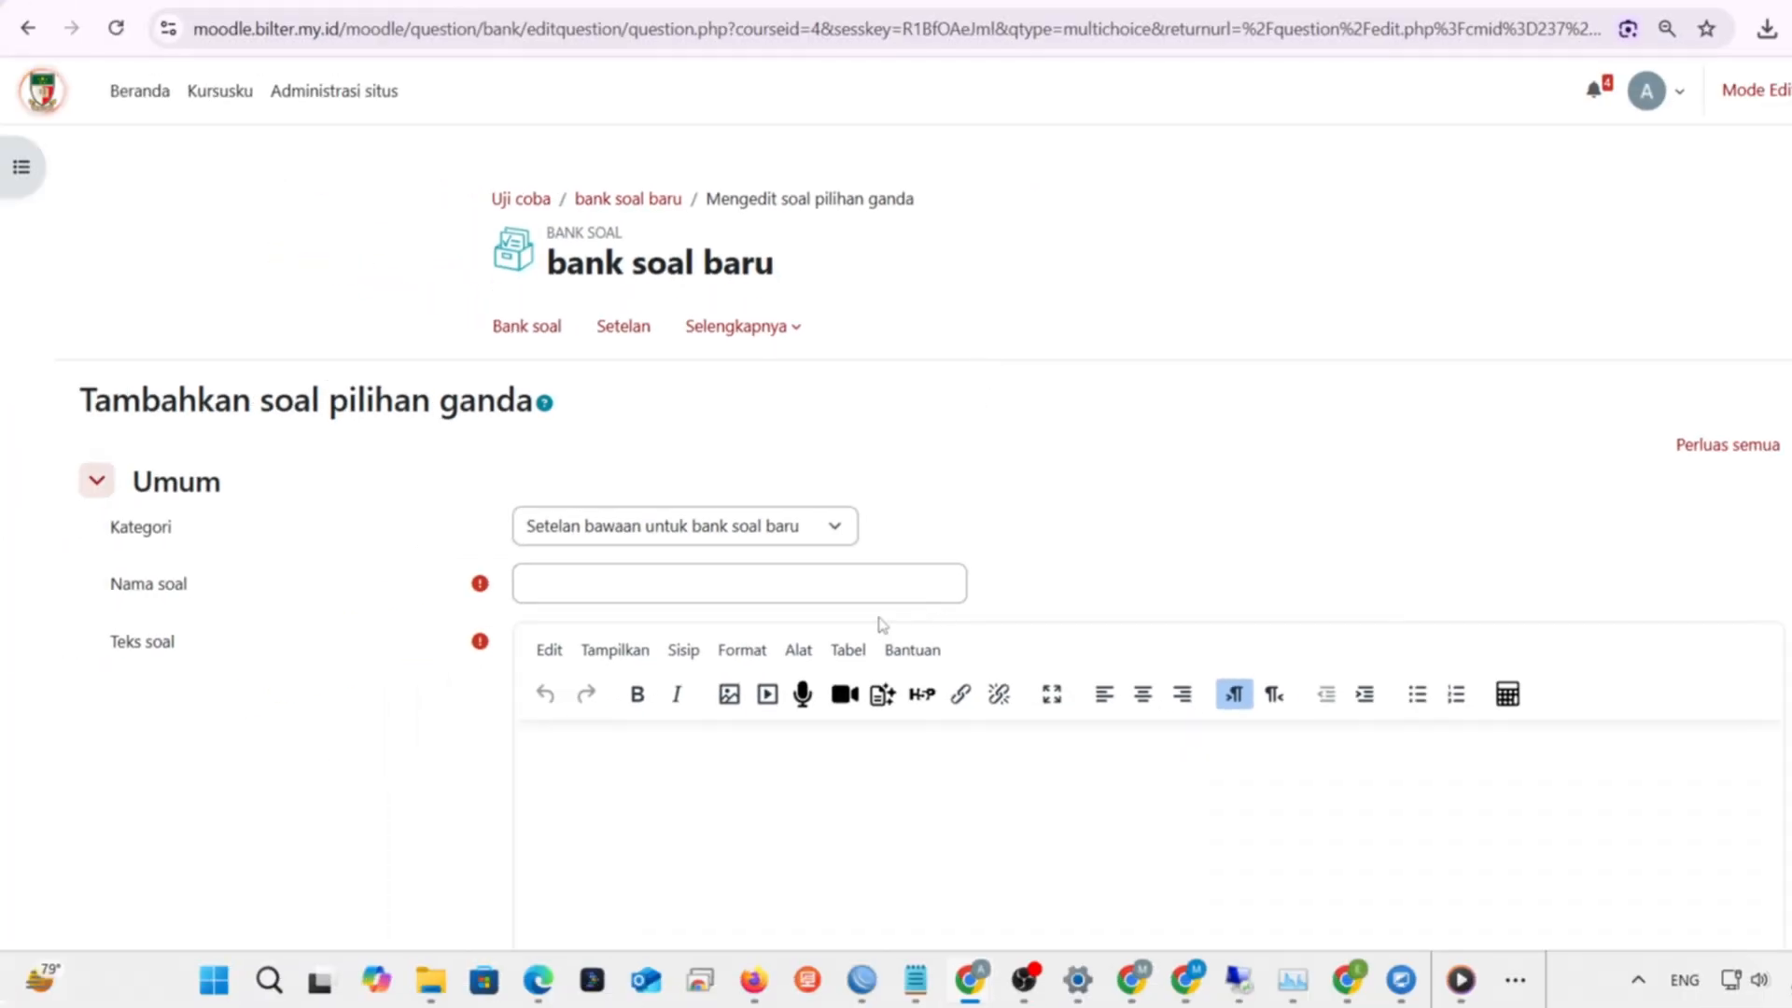
- Enter 'listening 1' as the question name, fixing the typos
{"action": "left_click", "coordinate": [851, 586]}
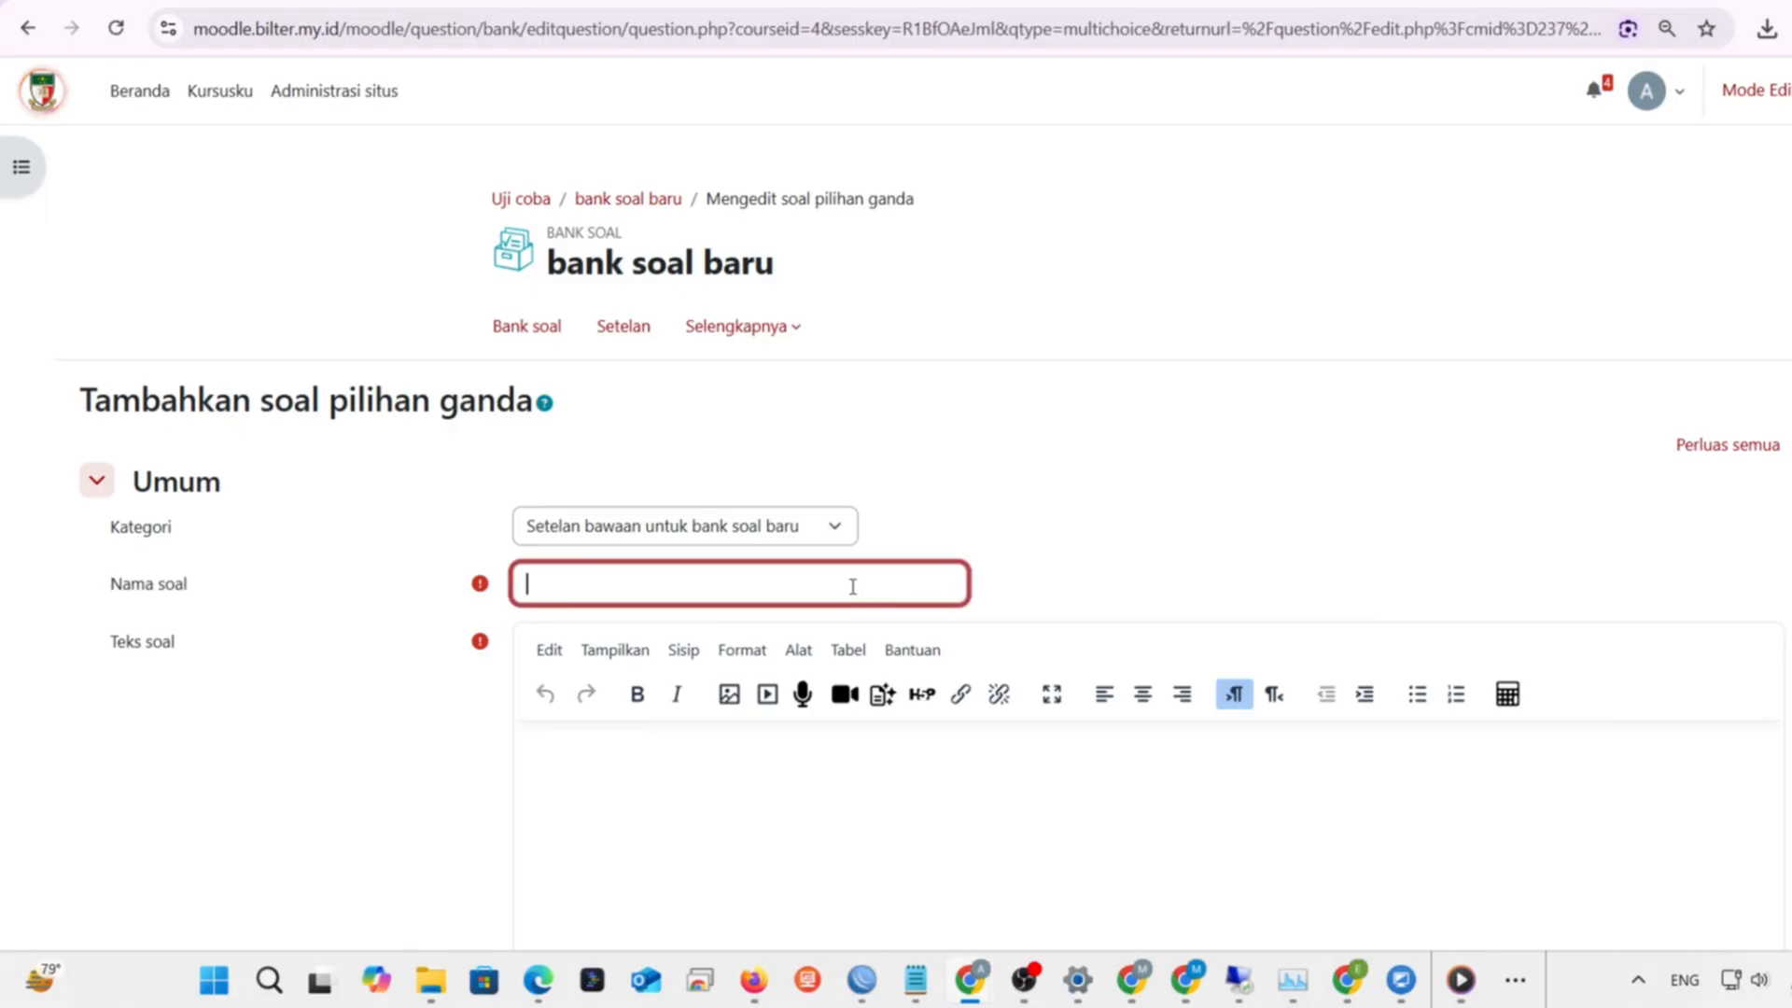
{"action": "type", "text": "1"}
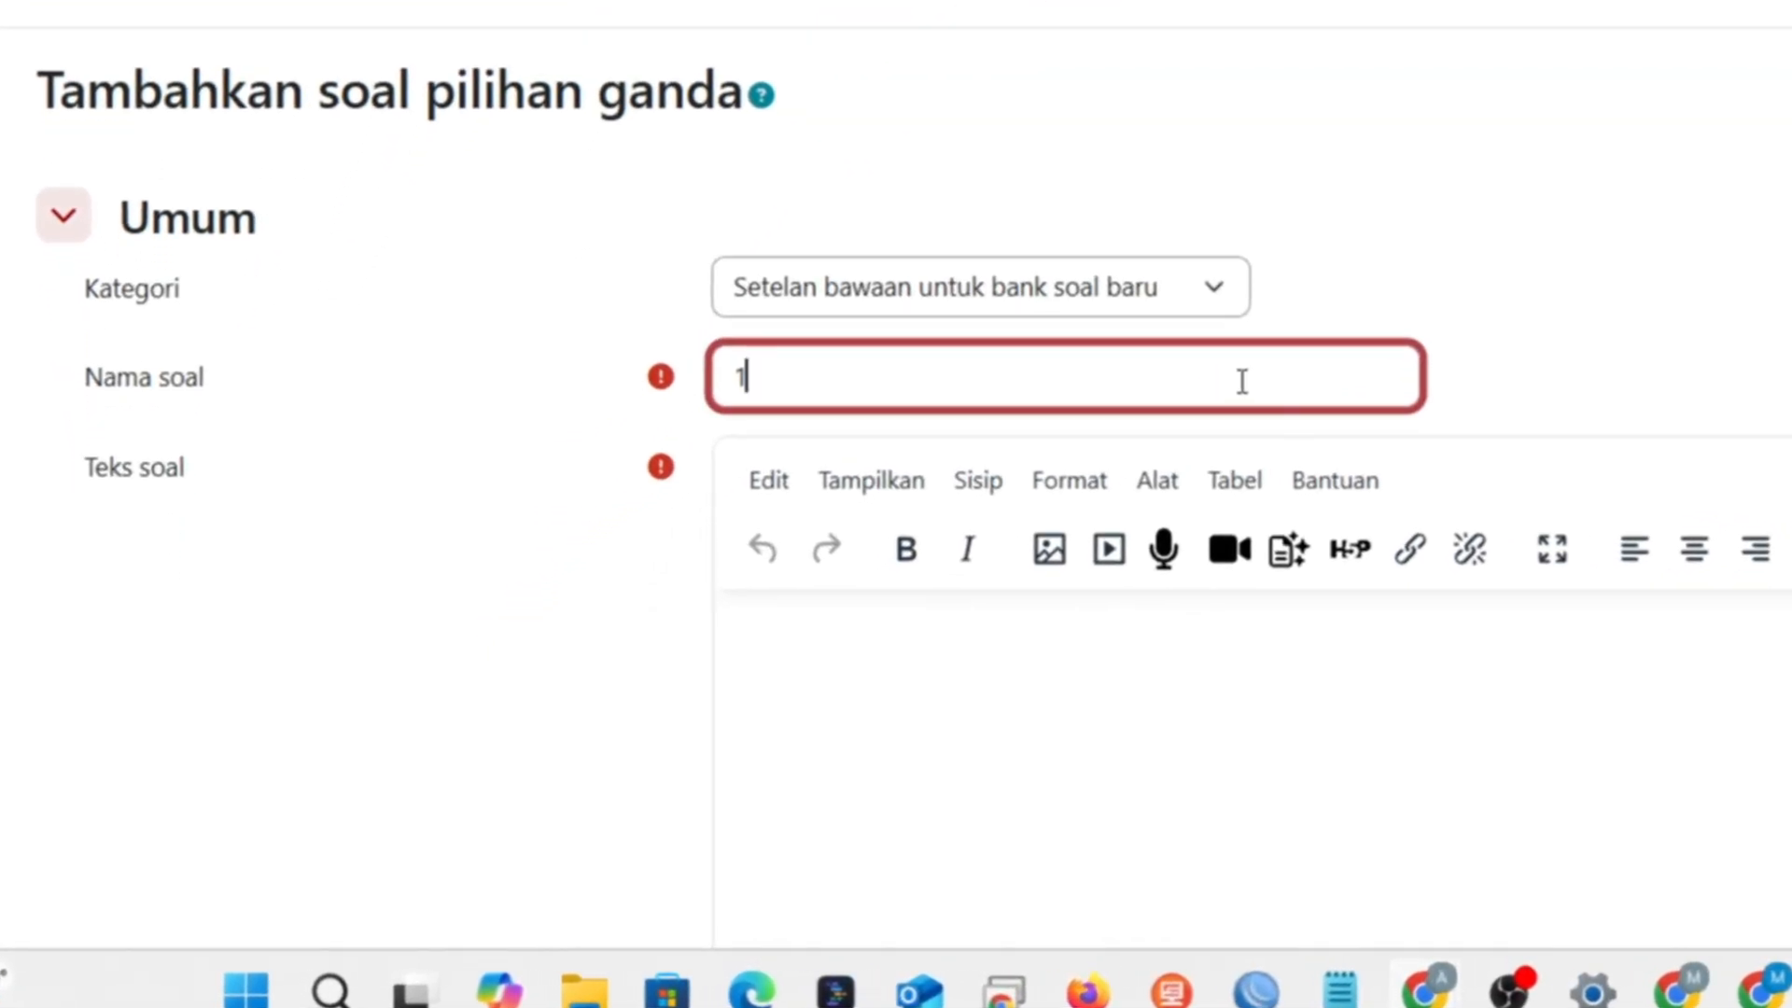
{"action": "key", "text": "BackSpace"}
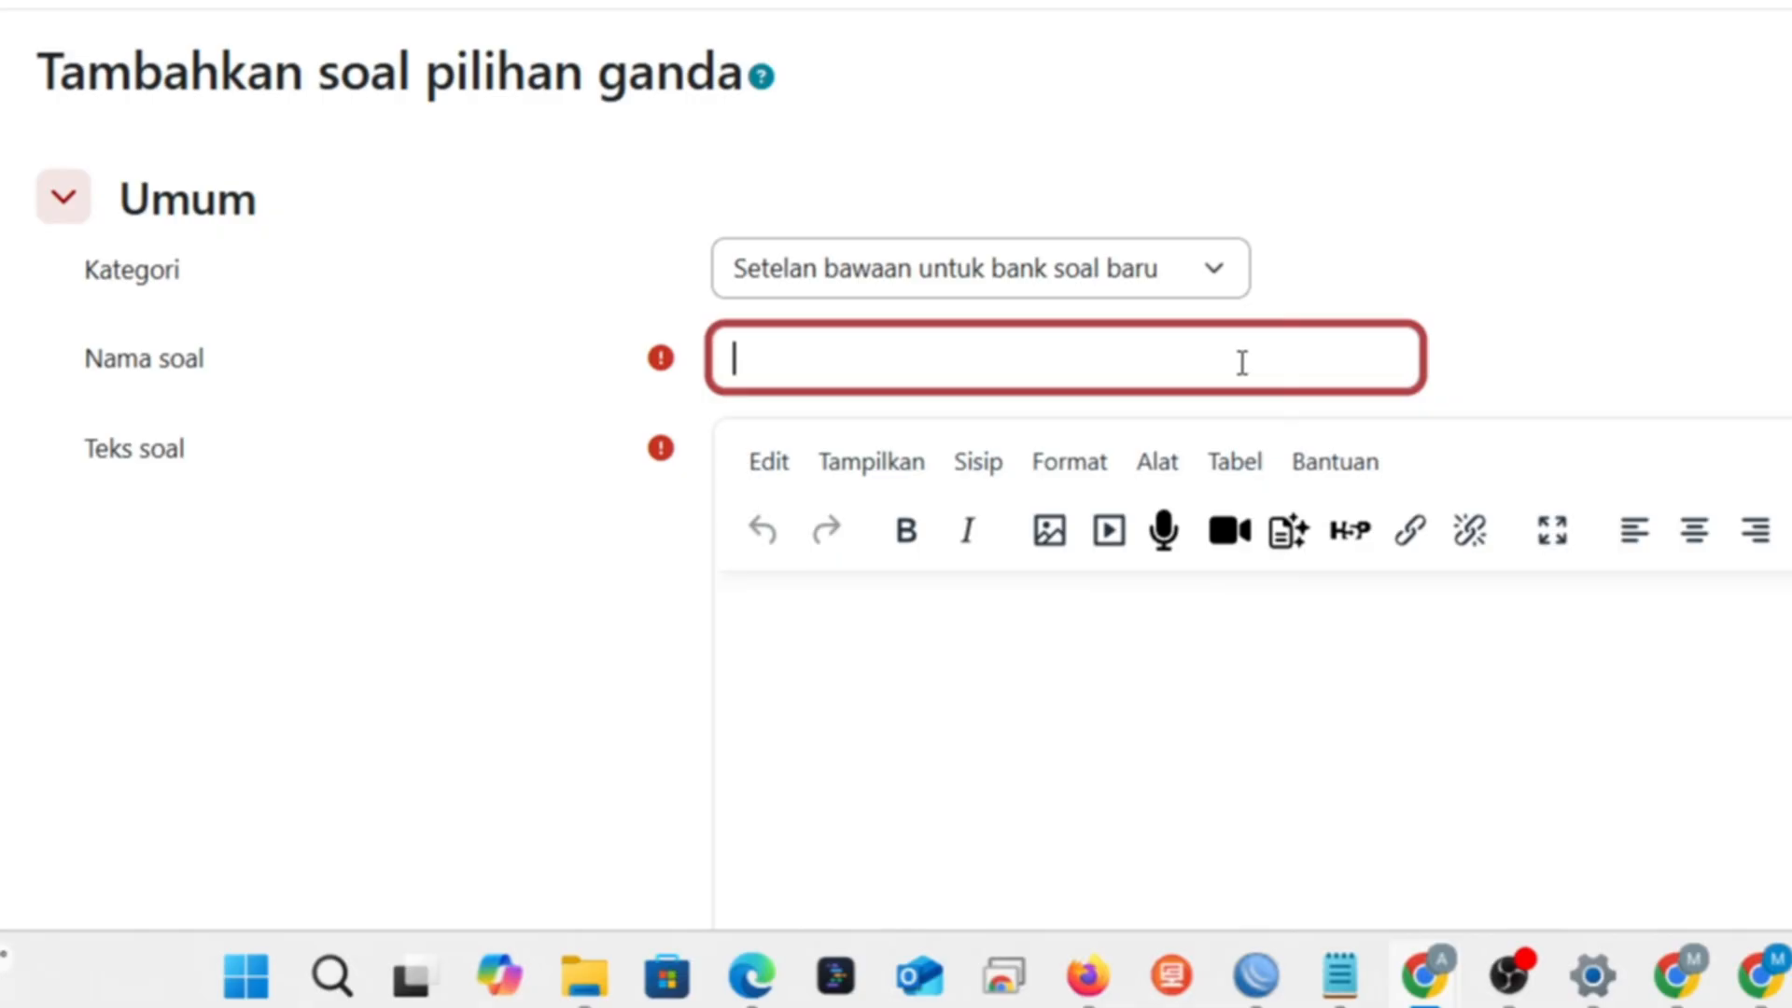
{"action": "type", "text": "listeng"}
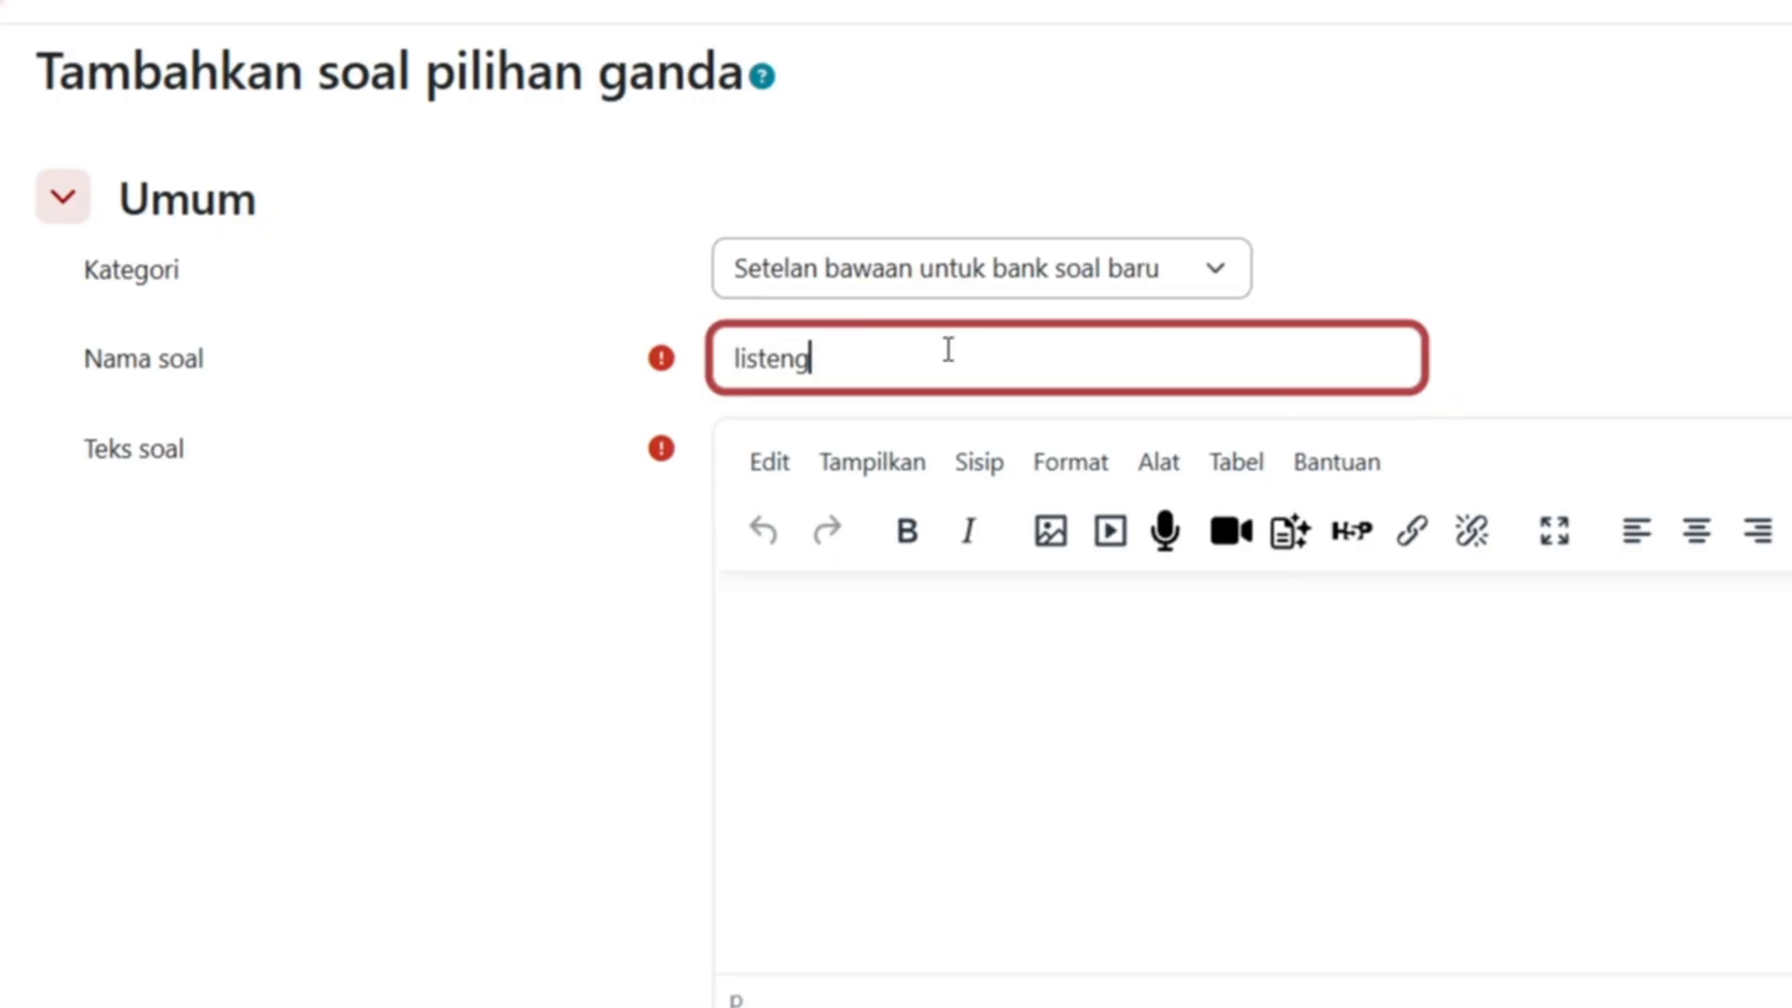
{"action": "key", "text": "BackSpace"}
{"action": "key", "text": "BackSpace"}
{"action": "type", "text": "ning 1"}
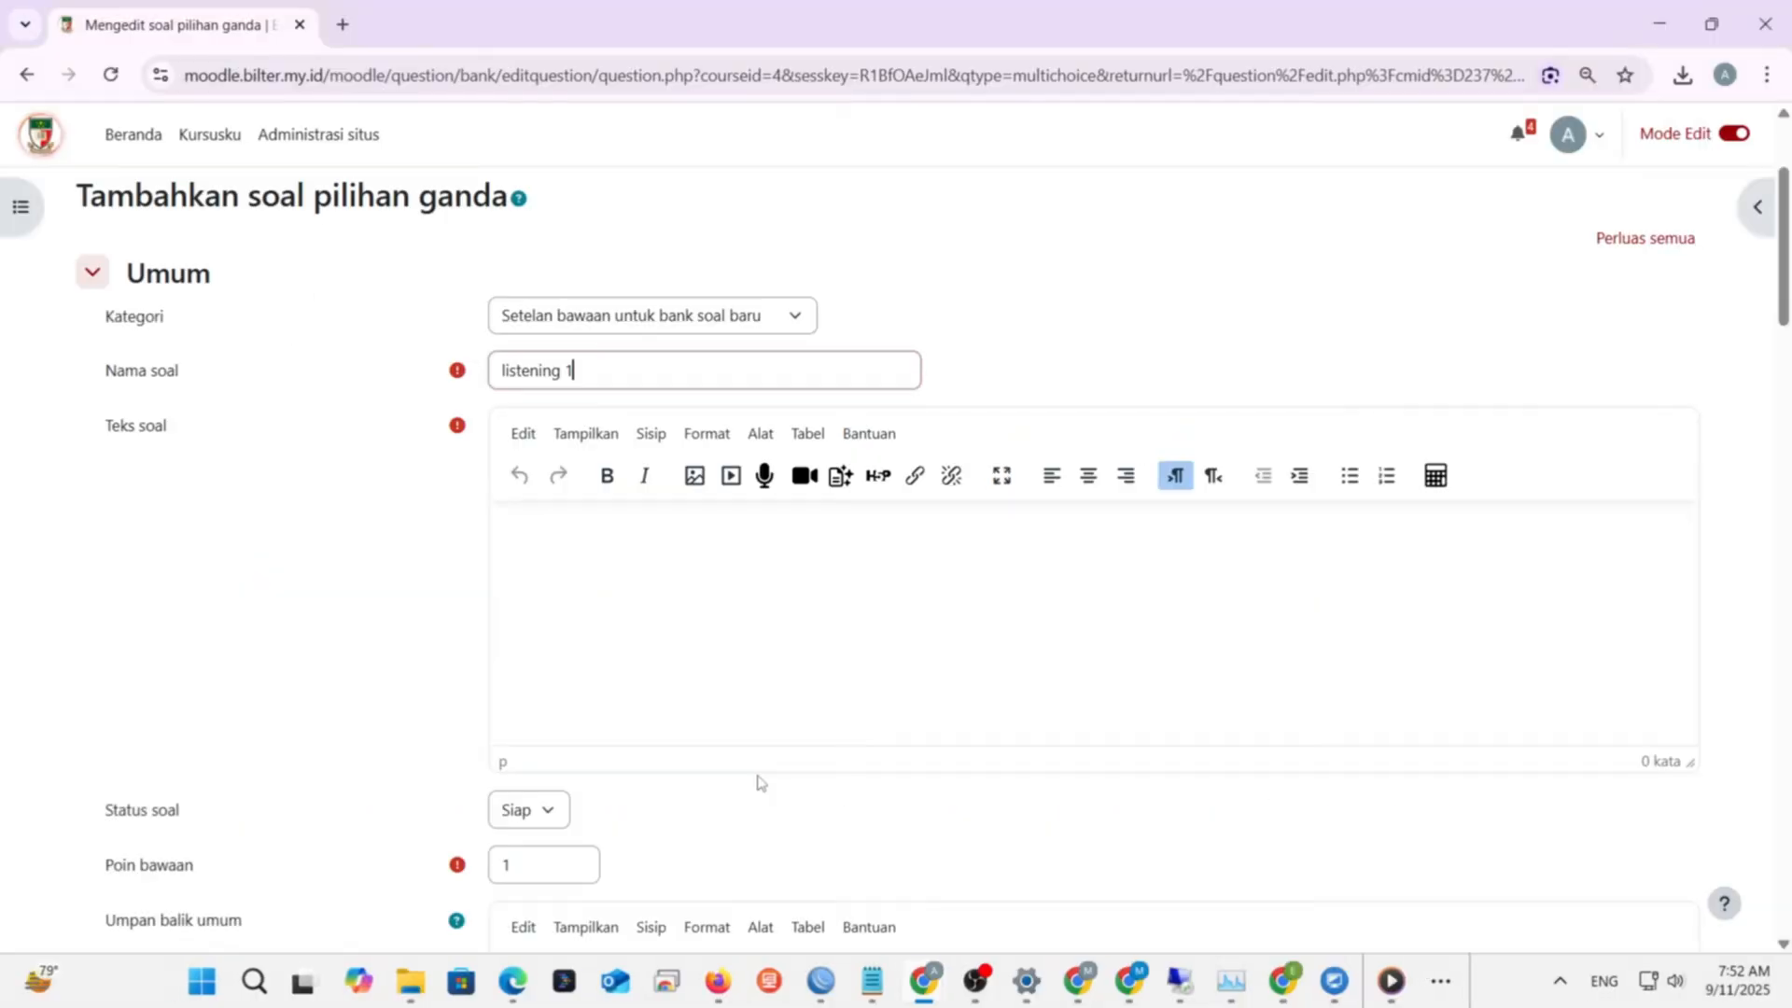
- Enter 'soal listening 1' as the question text, previewing the Gambar and Multimedia dialogs without inserting
{"action": "left_click", "coordinate": [580, 532]}
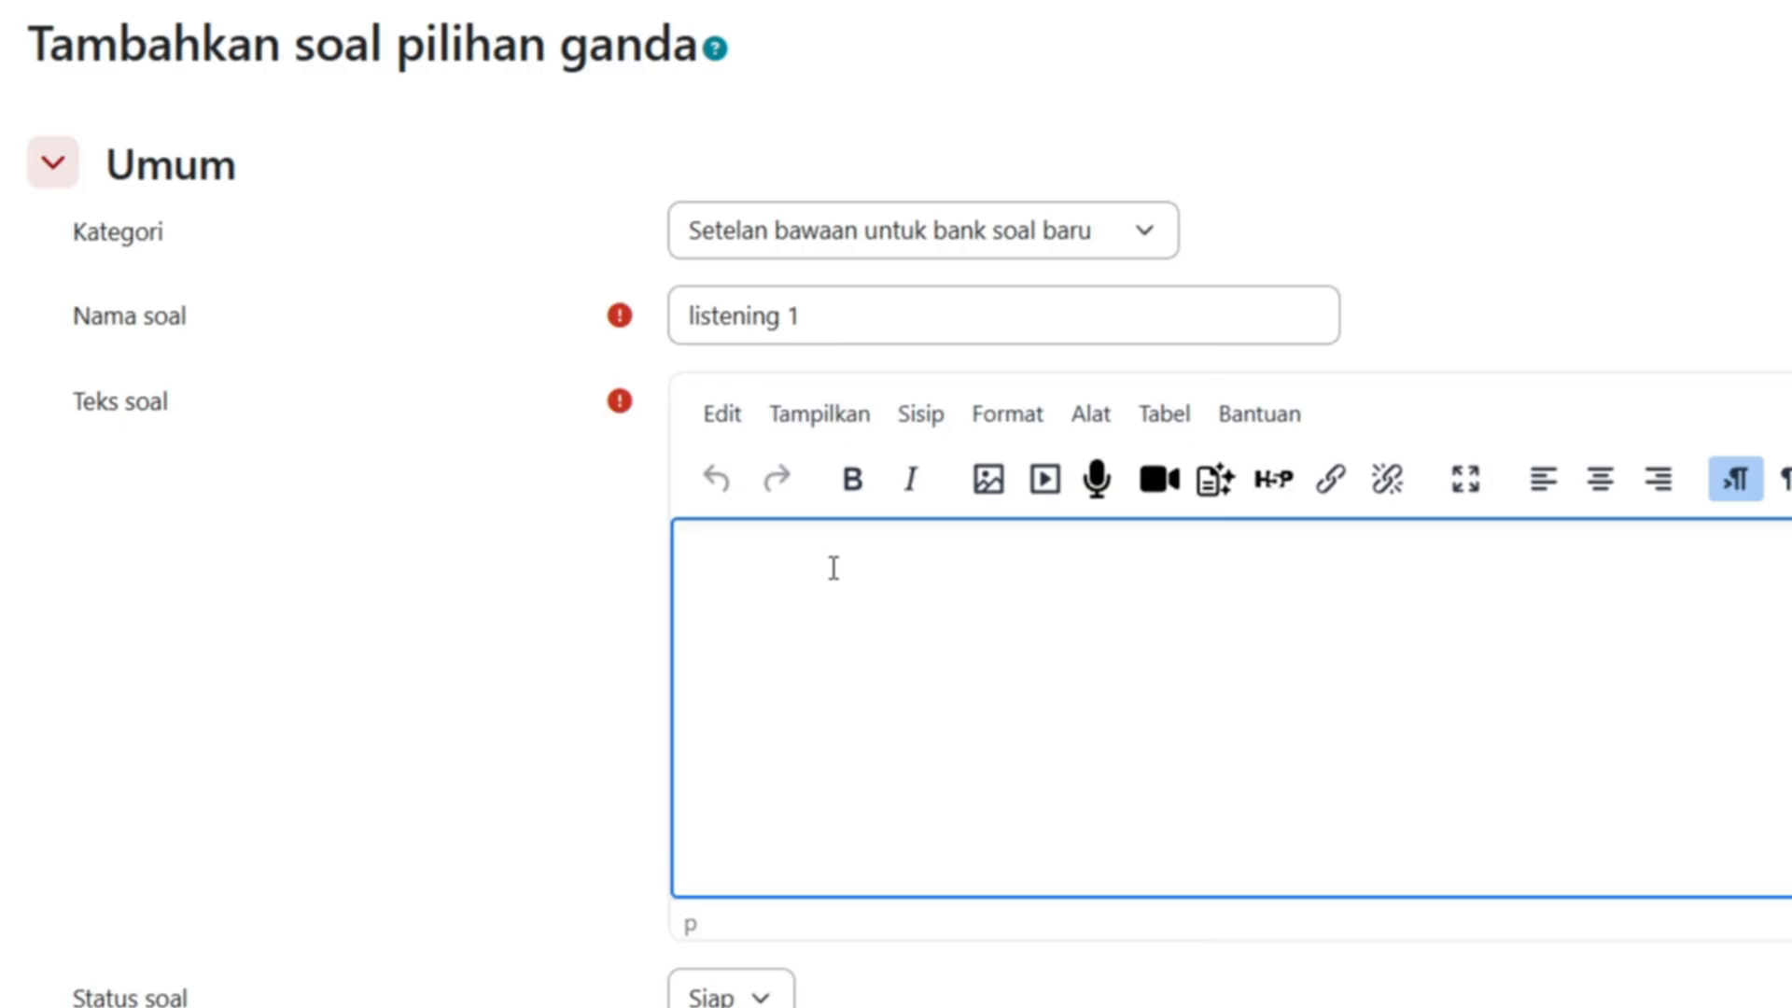
{"action": "type", "text": "soal listening"}
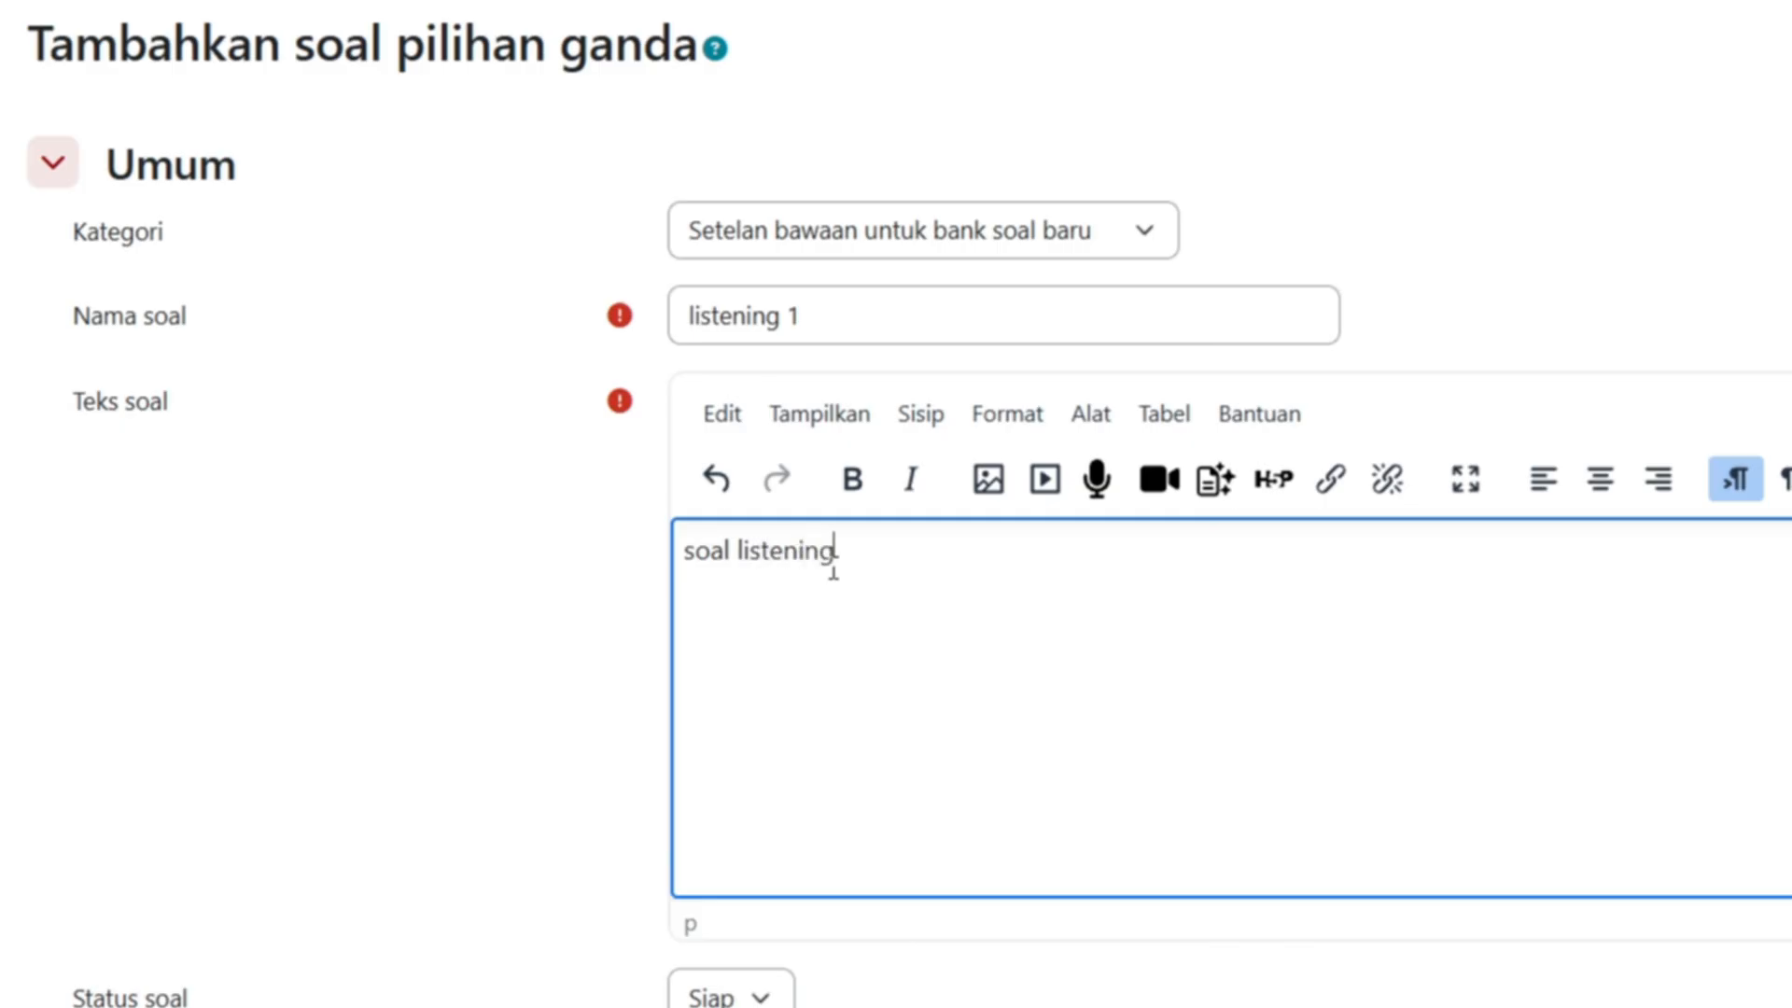
{"action": "type", "text": " 1"}
{"action": "left_click", "coordinate": [978, 487]}
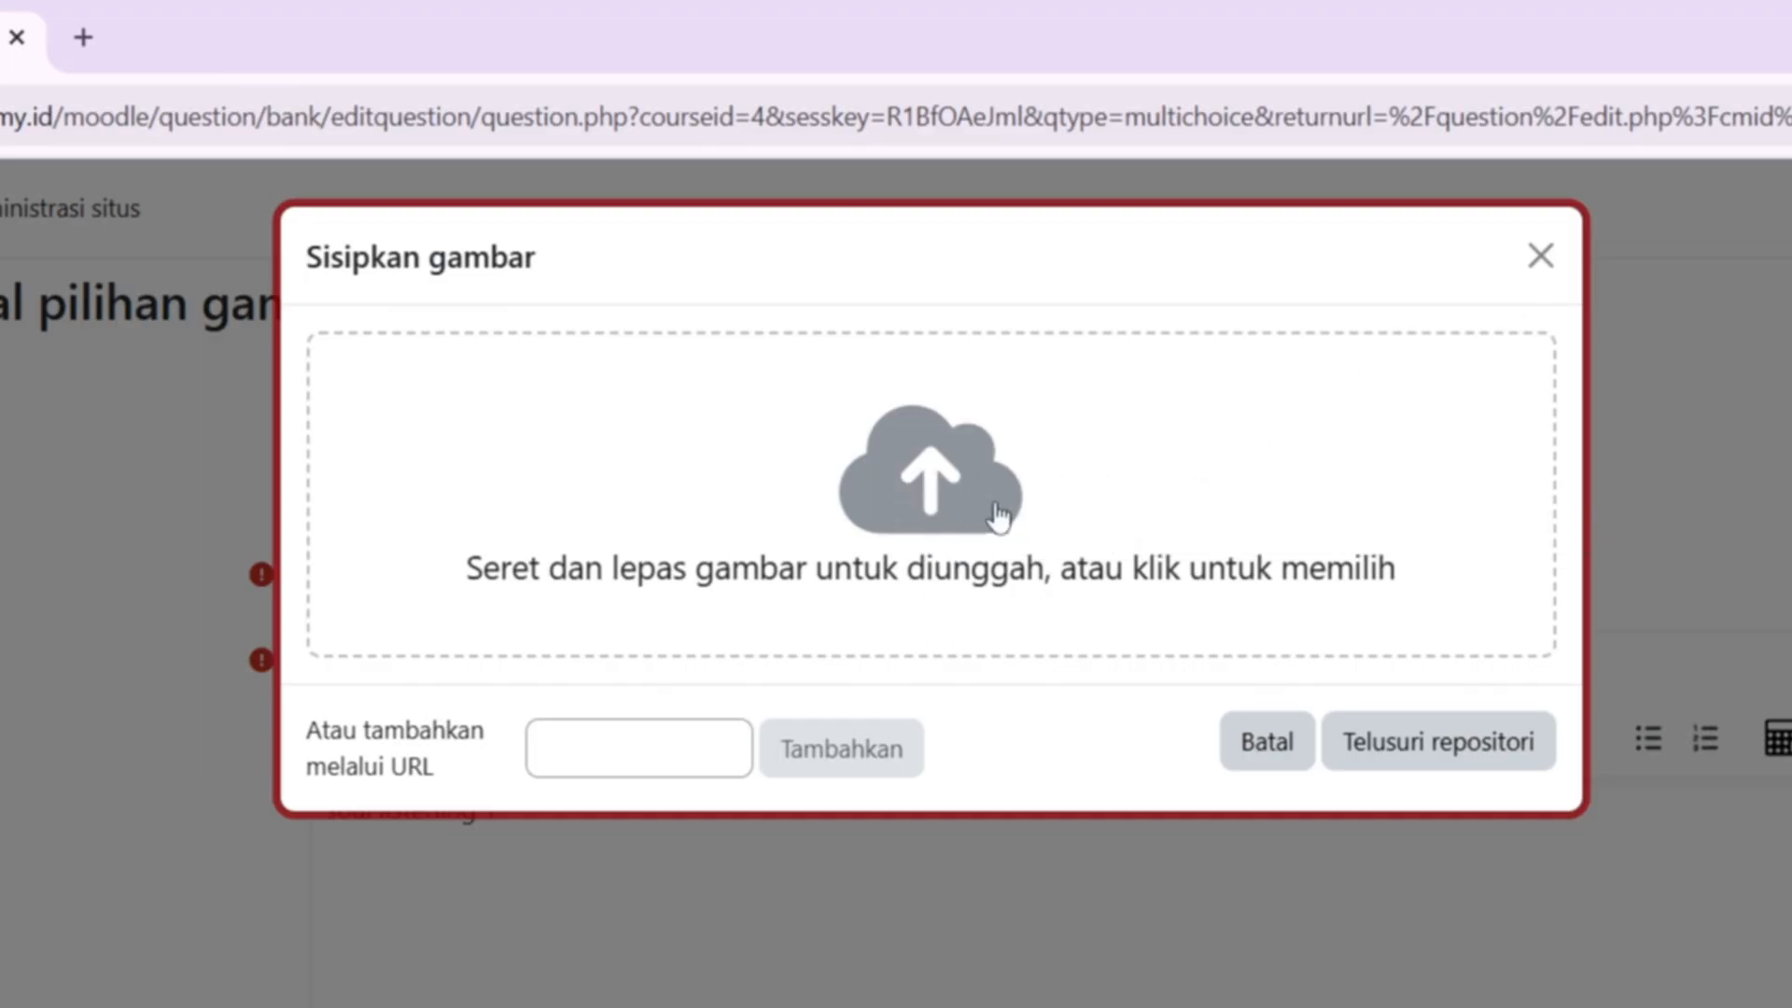
{"action": "left_click", "coordinate": [1541, 257]}
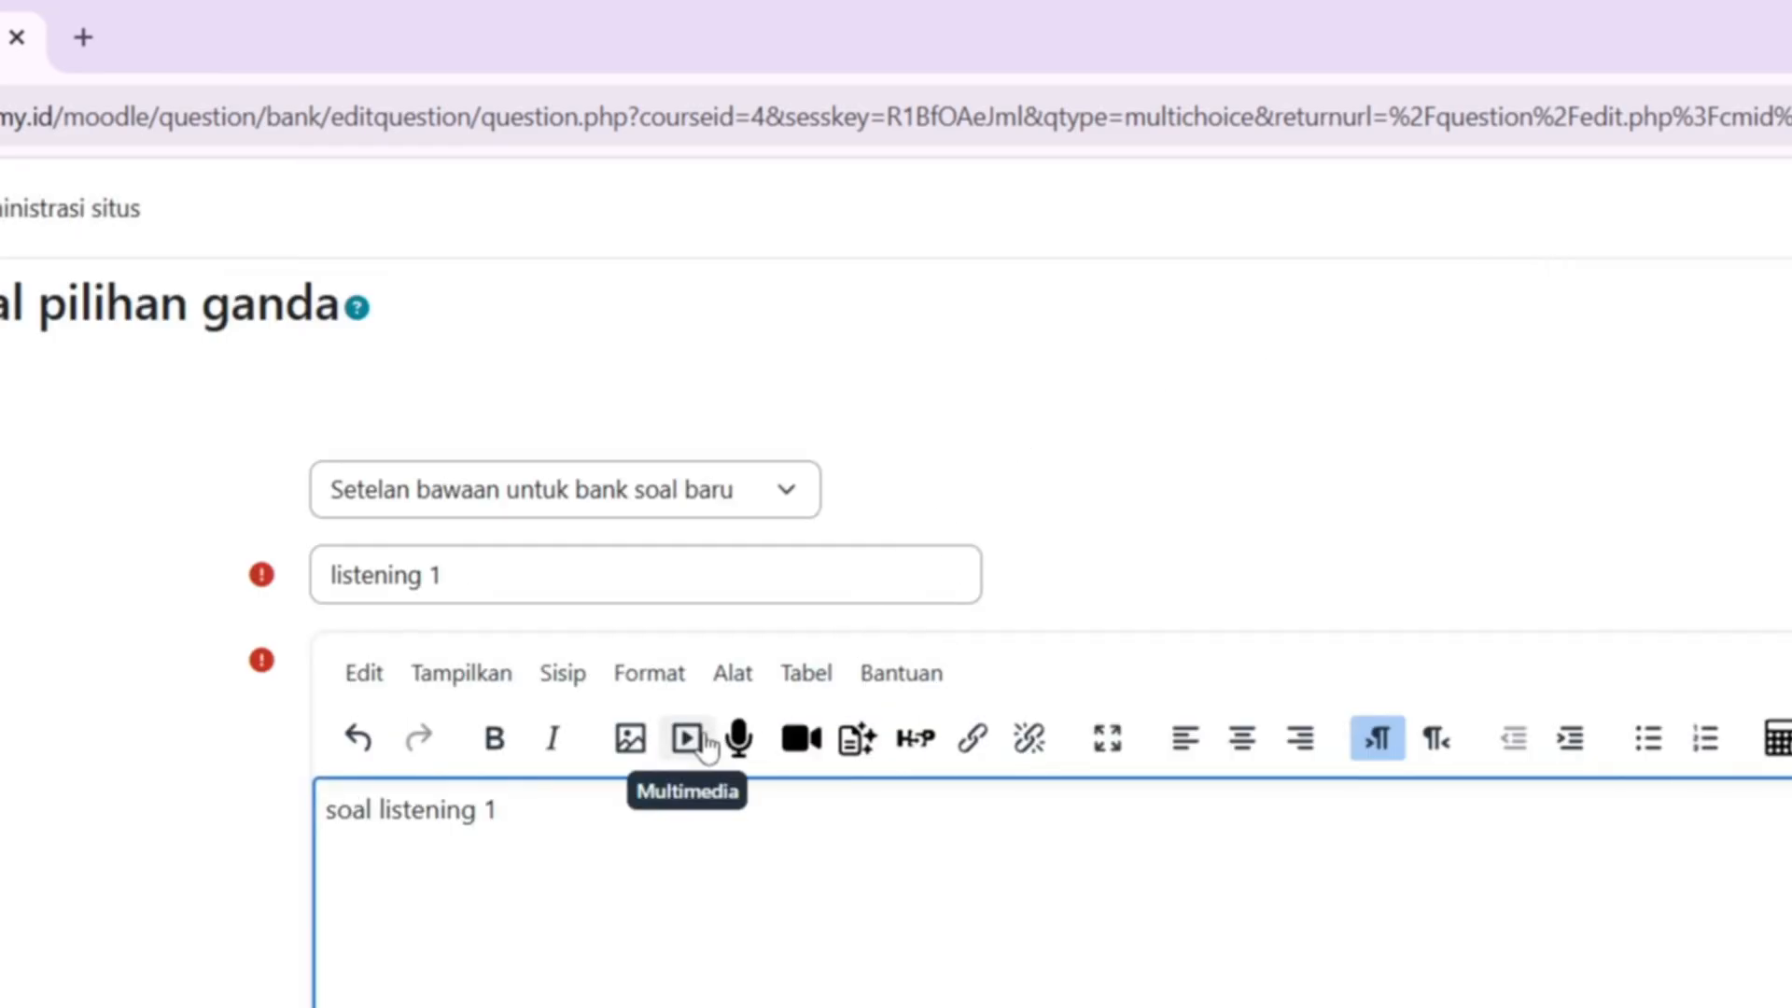
{"action": "left_click", "coordinate": [708, 747]}
{"action": "left_click", "coordinate": [1537, 254]}
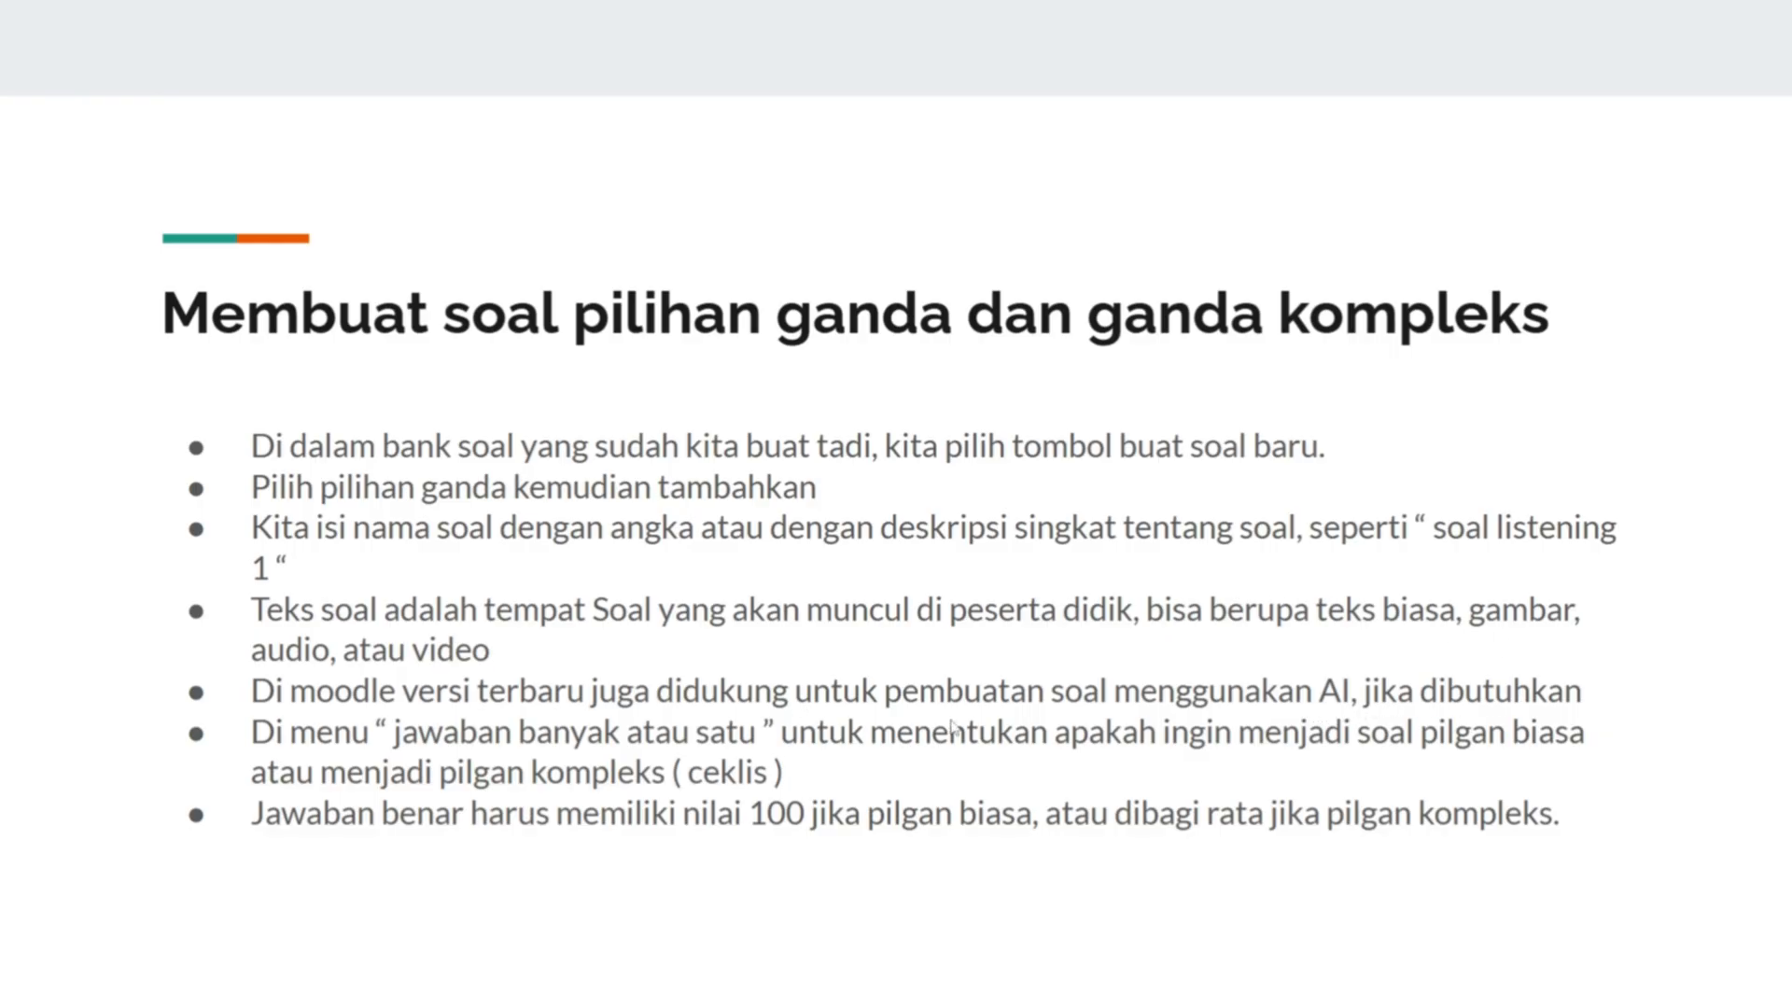
- Switch from the slideshow back to the Moodle 'listening 1' question form
{"action": "key", "text": "alt+Tab"}
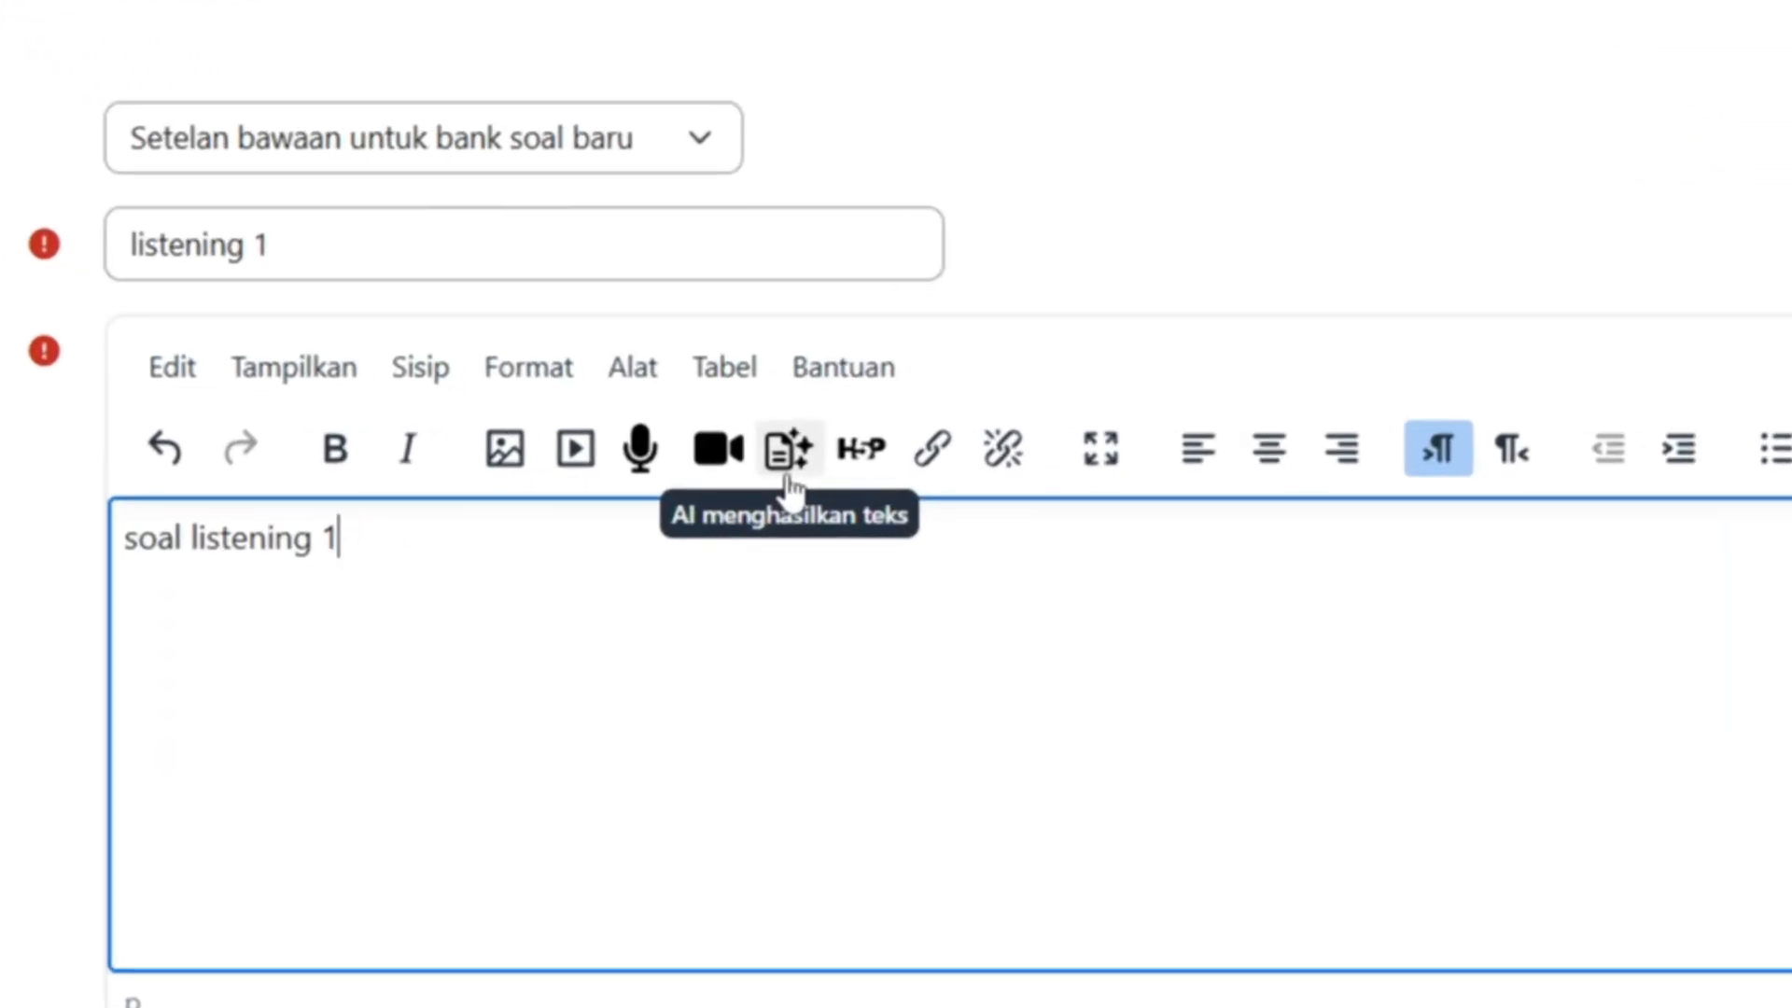
- Generate one junior-high English question with the AI prompt 'buatkan soal bahasa inggris untuk anak smp, 1 soal' and insert it
{"action": "left_click", "coordinate": [788, 477]}
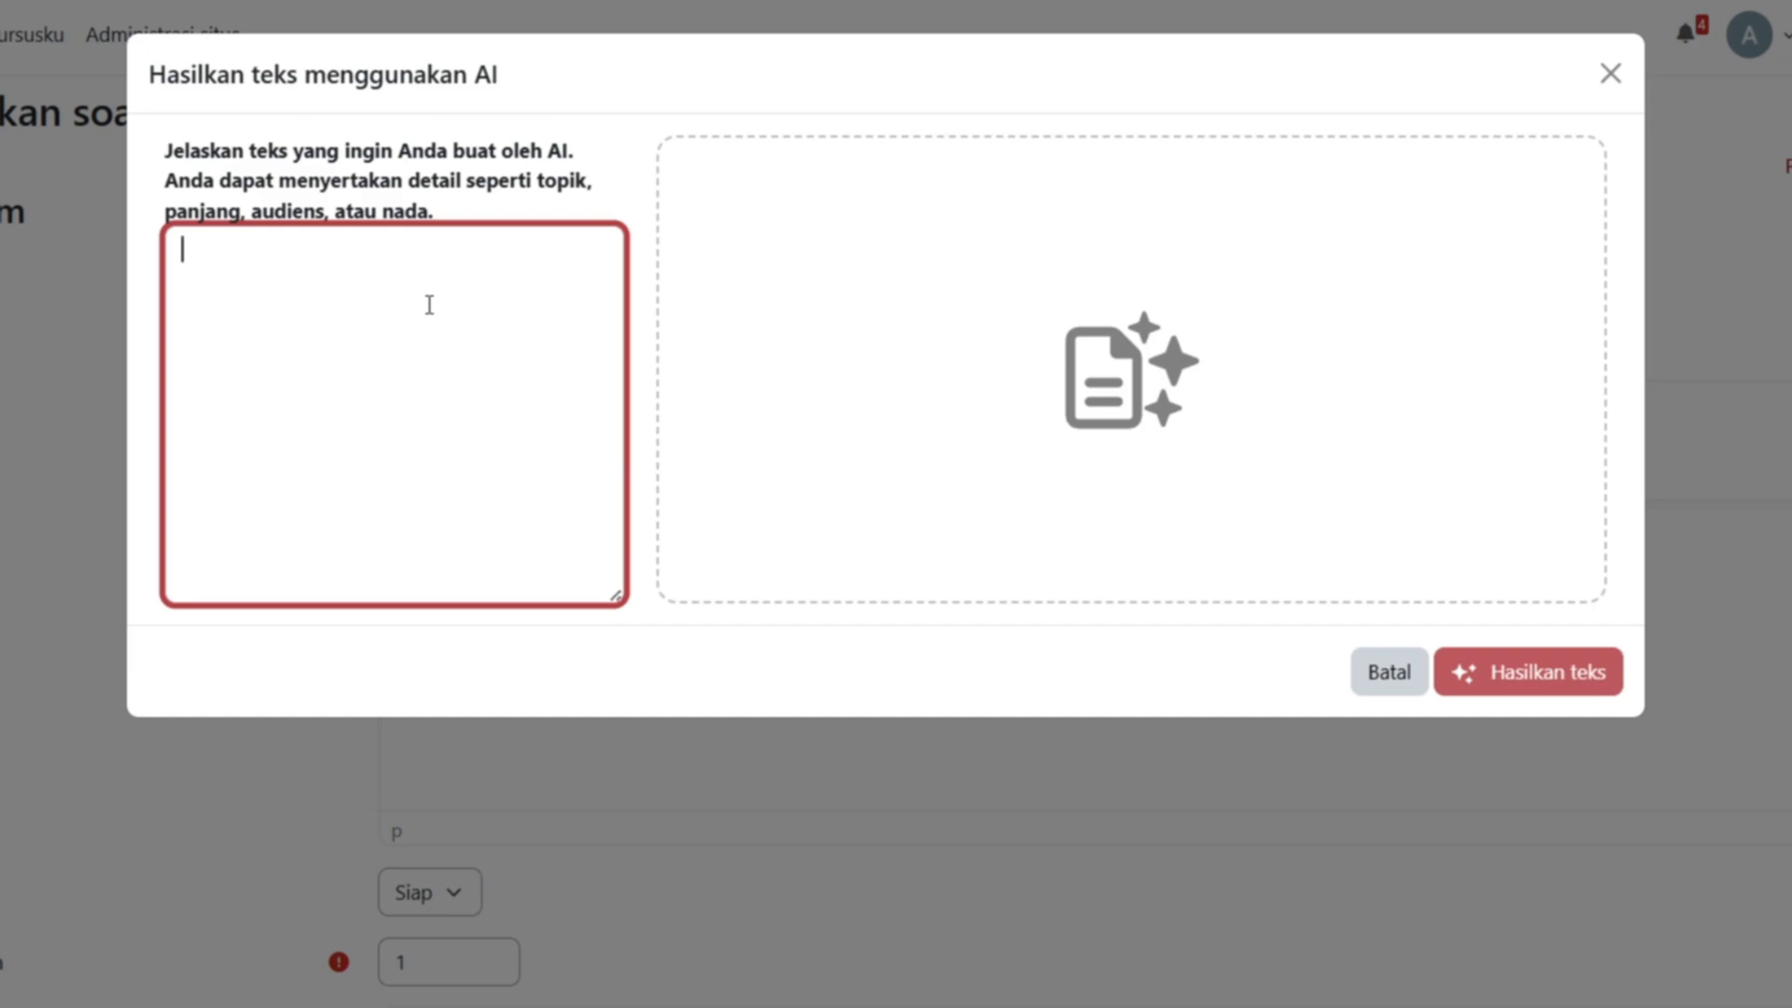
{"action": "type", "text": "buat"}
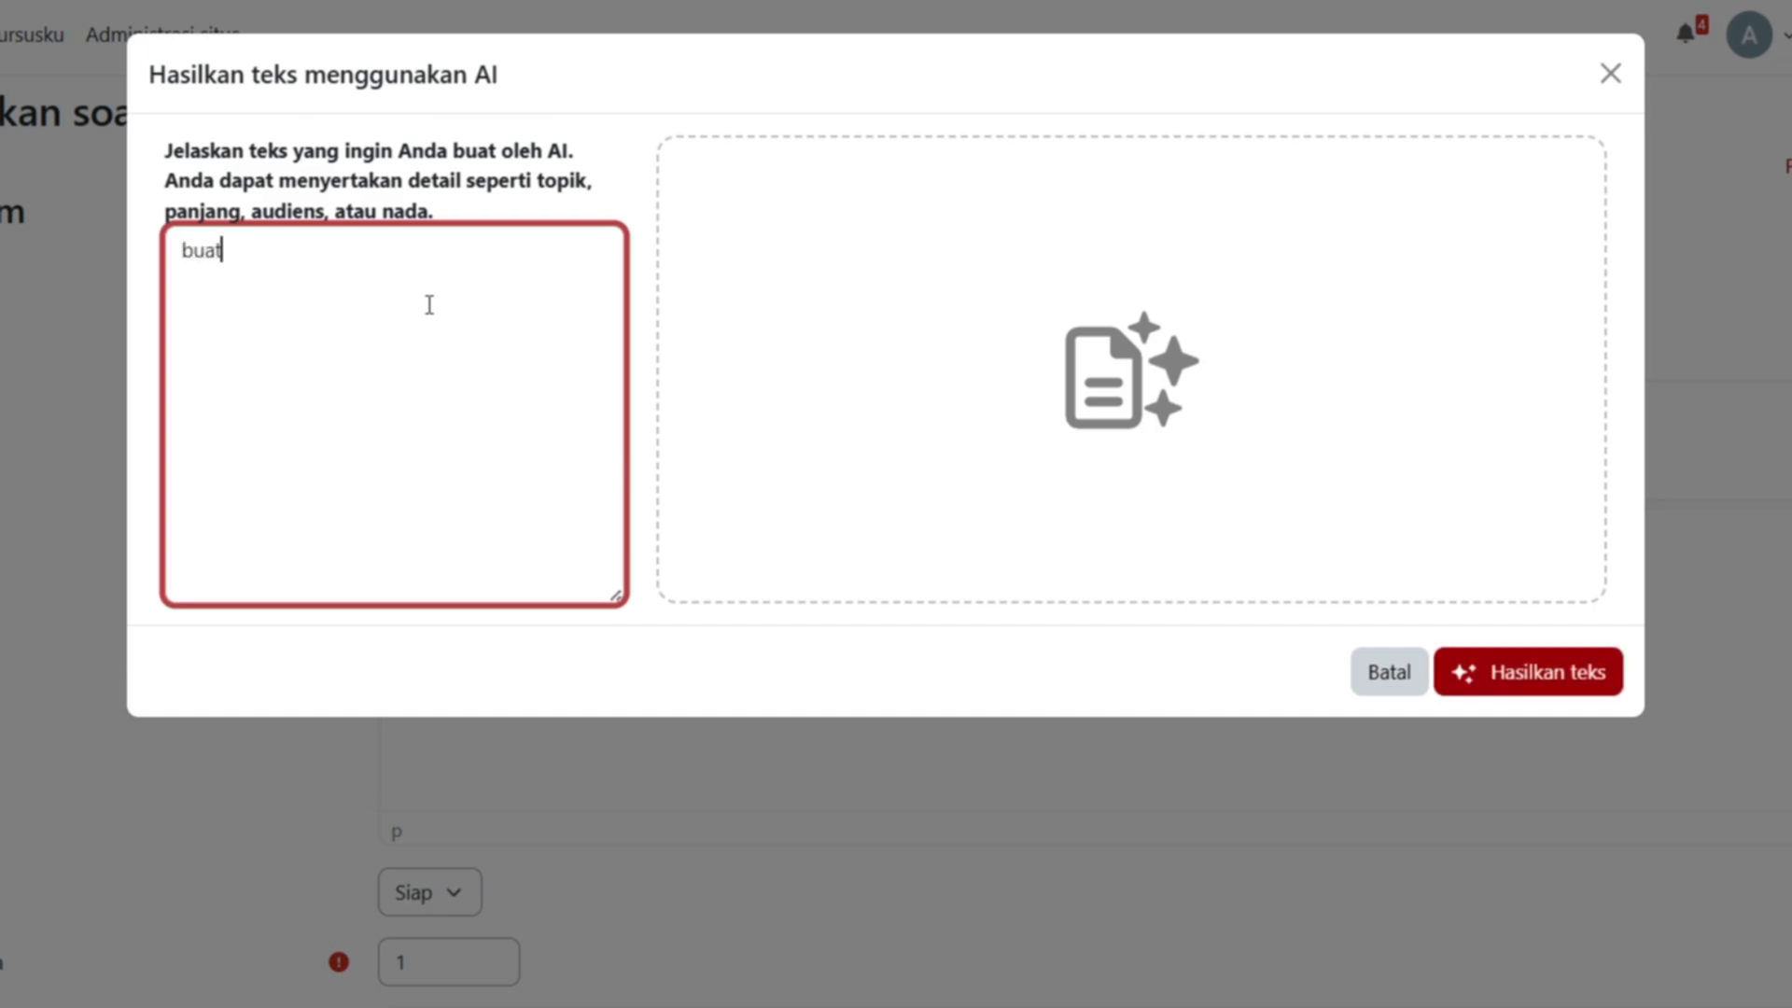
{"action": "type", "text": "kan soal bahasa i"}
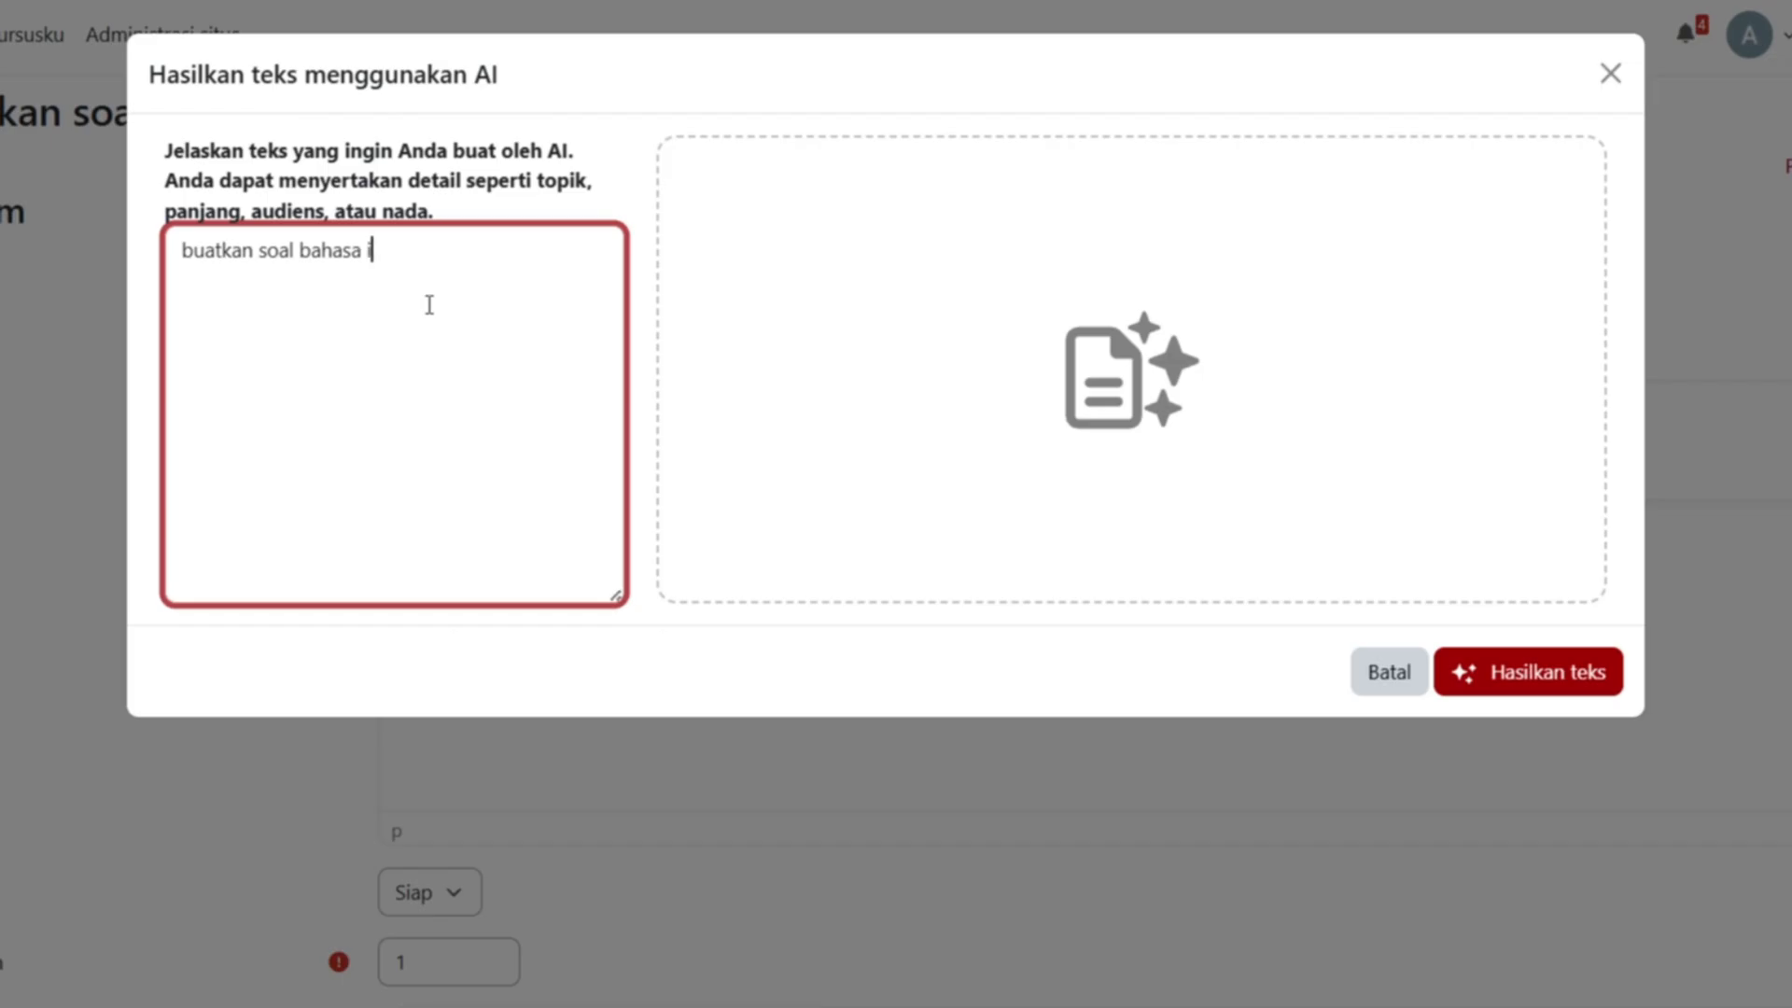
{"action": "type", "text": "nggris untuk anak "}
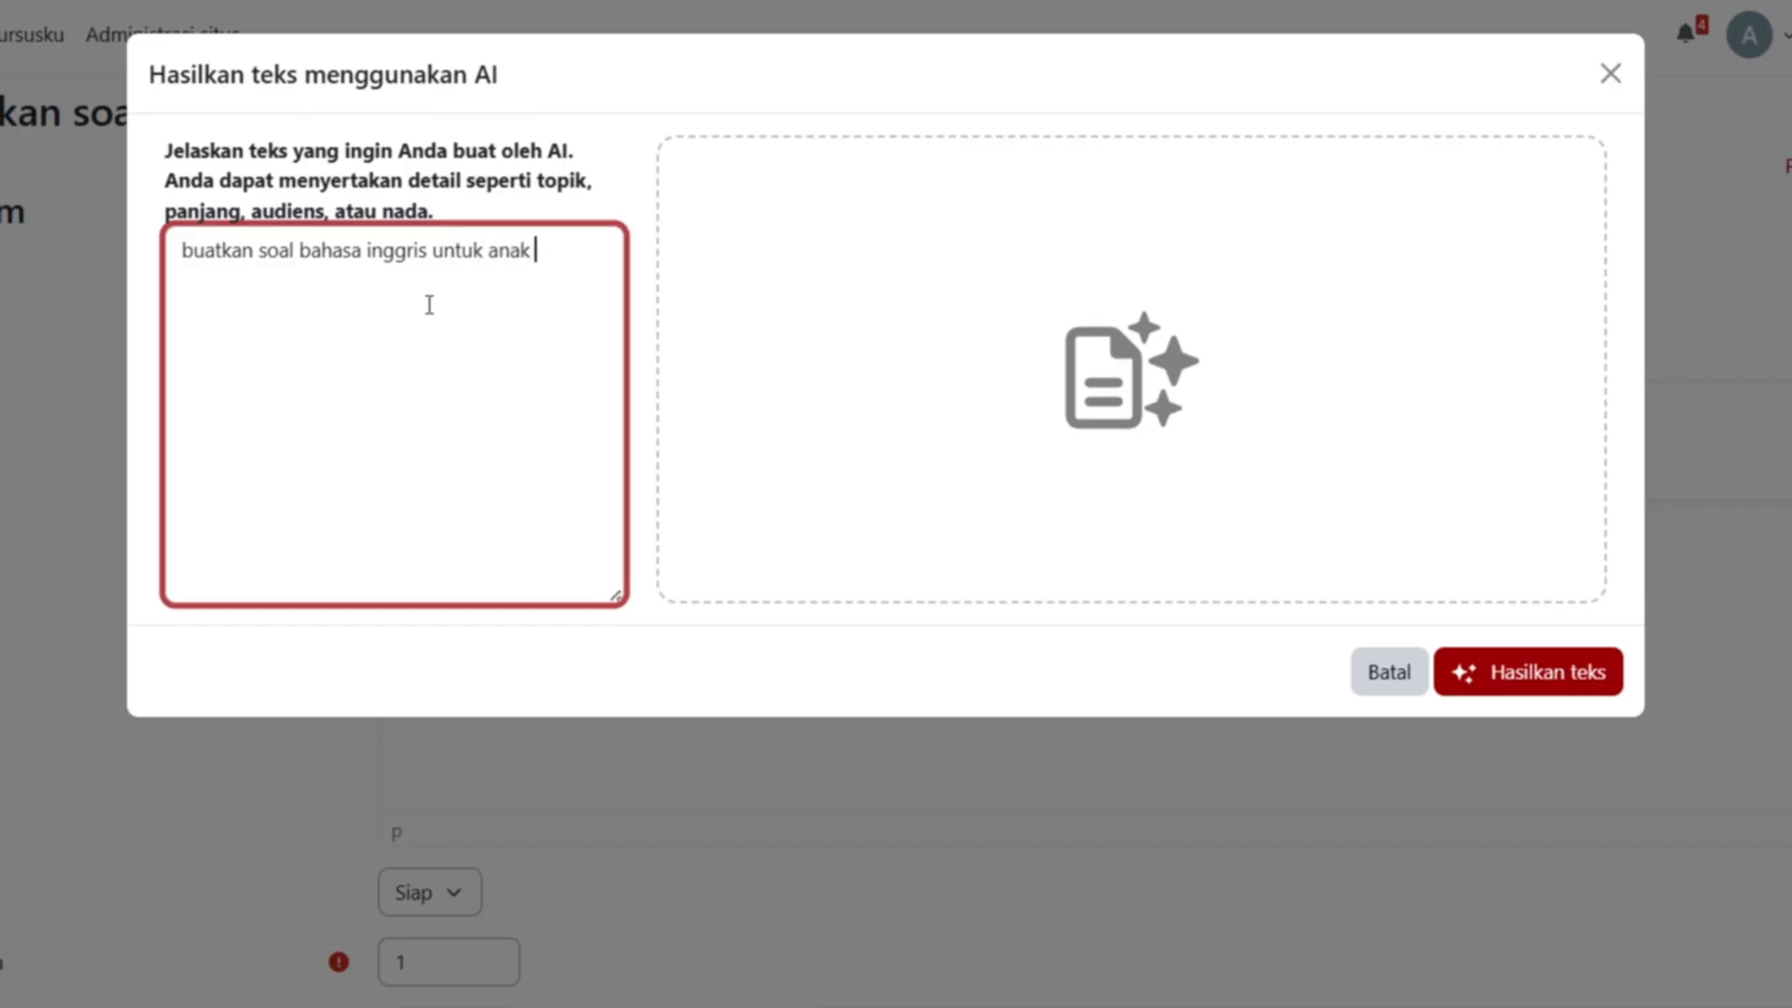
{"action": "type", "text": "smp, 1 soal"}
{"action": "left_click", "coordinate": [1582, 684]}
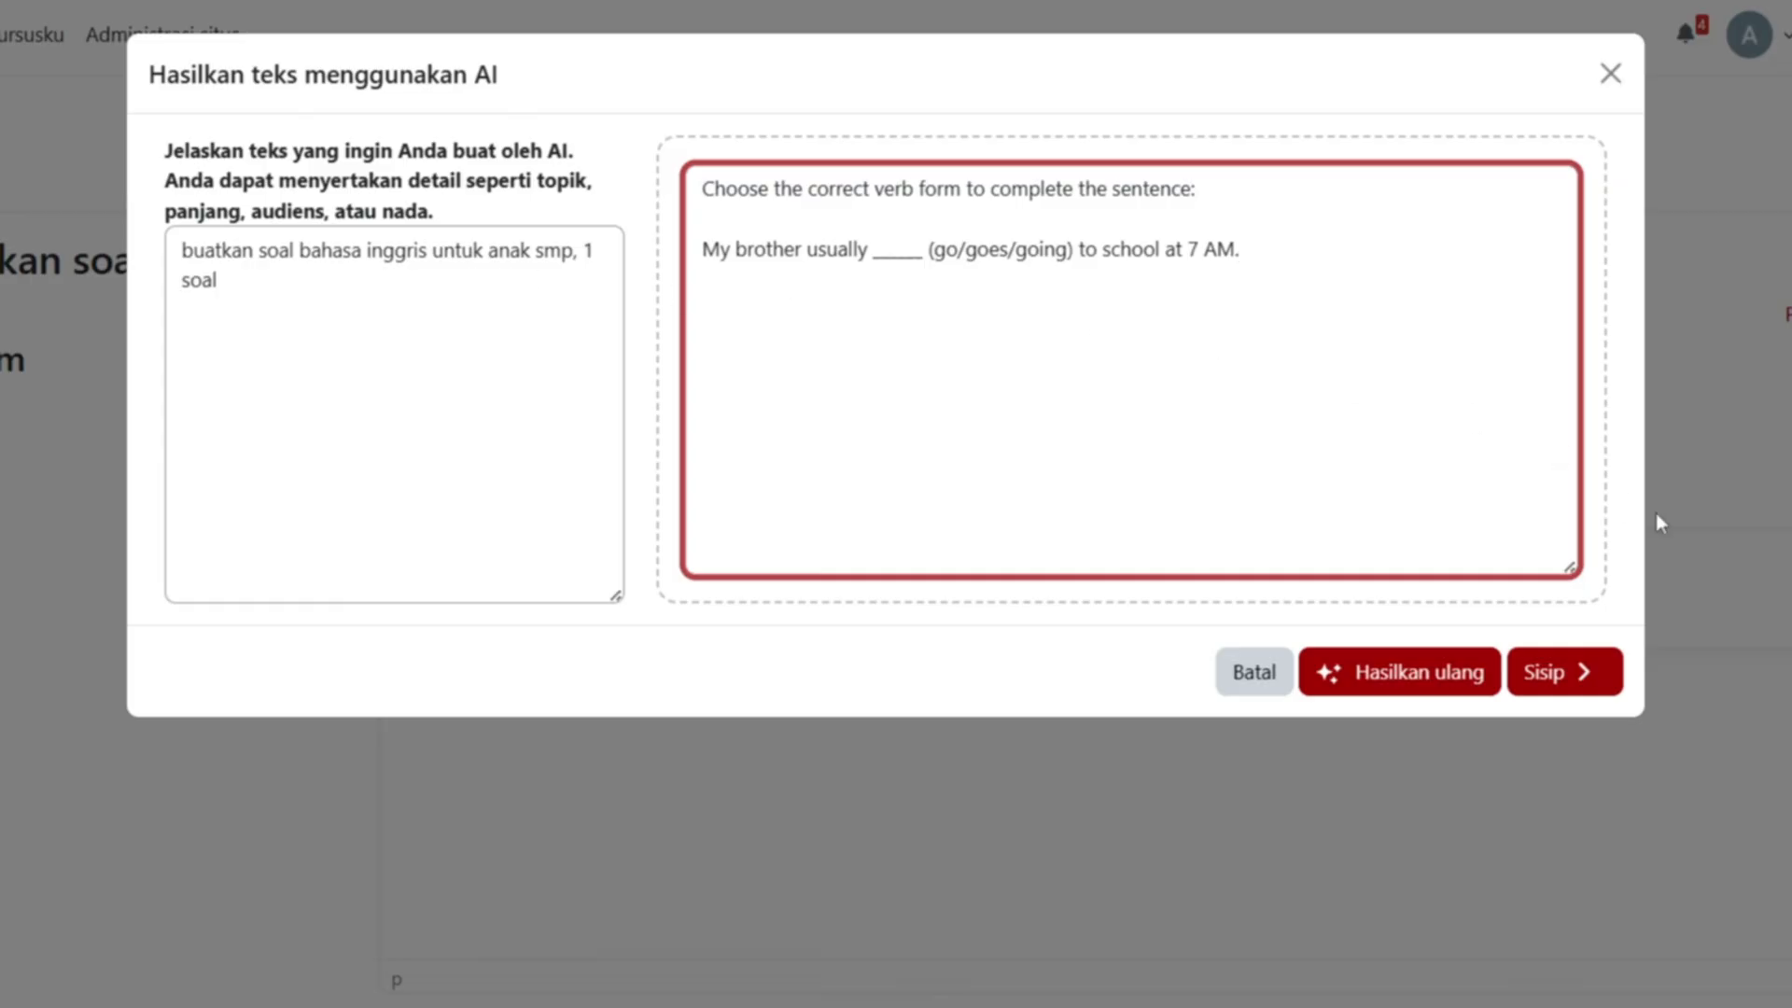
{"action": "left_click", "coordinate": [1564, 671]}
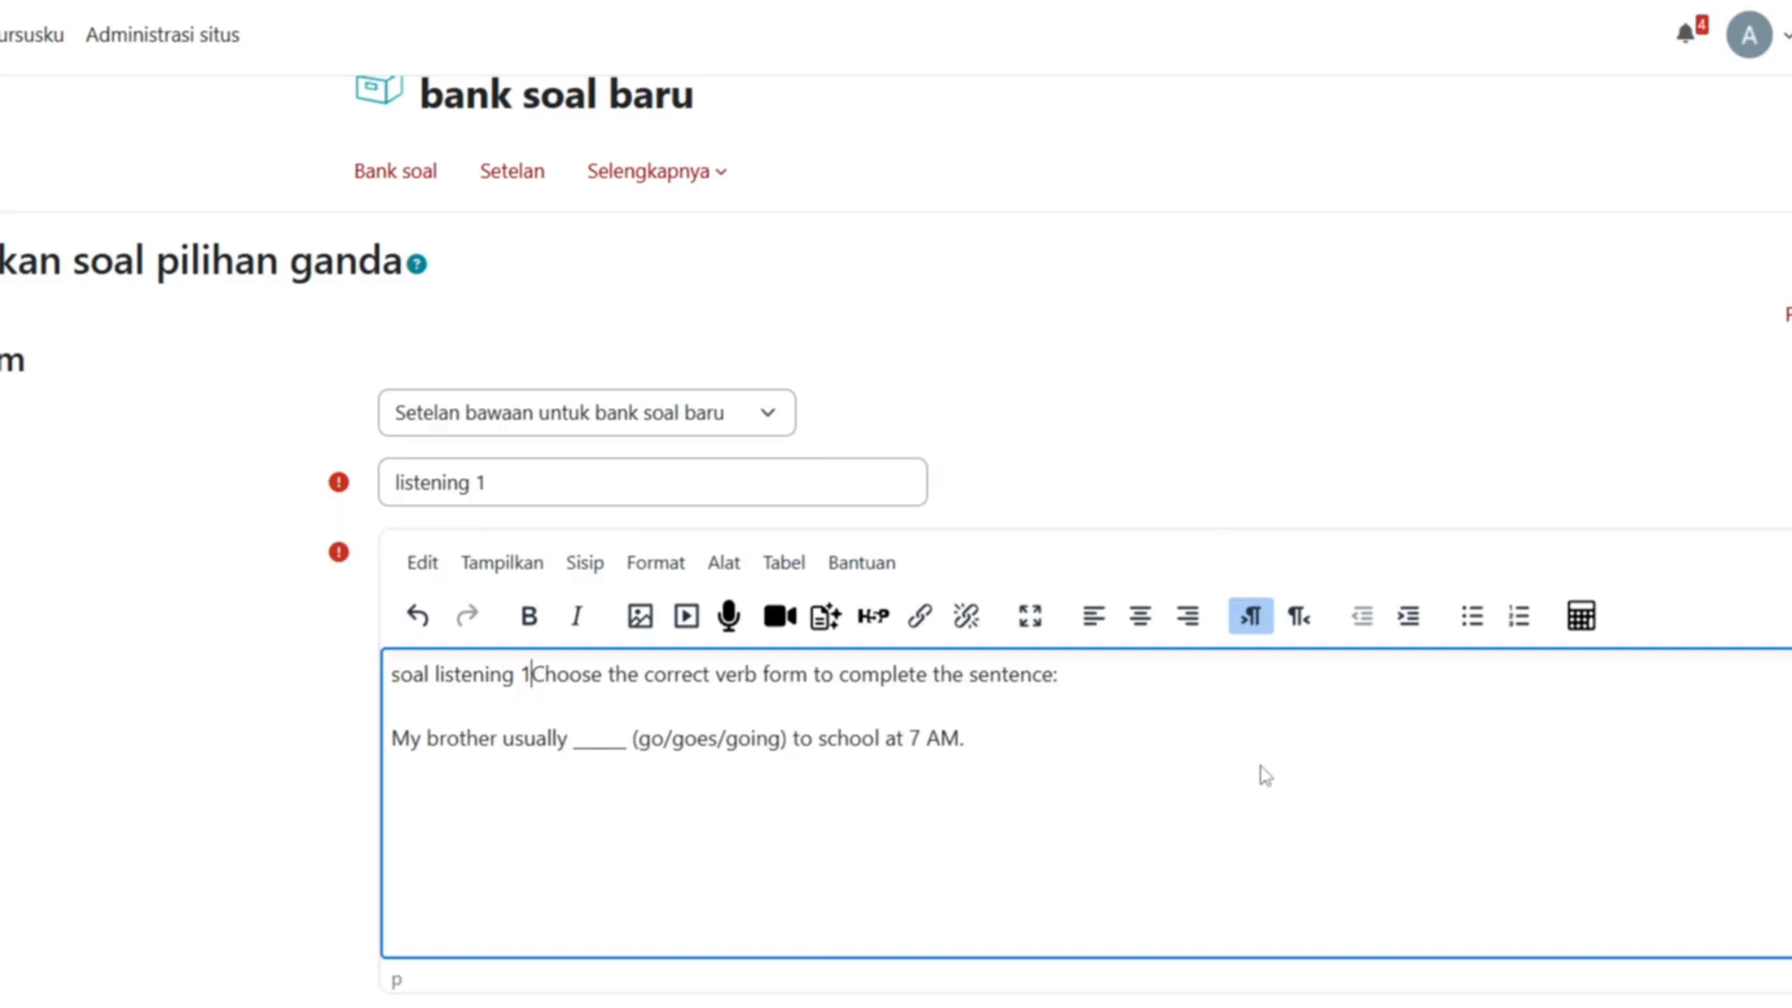
- Delete the leading 'soal listening 1' so the text starts with 'Choose the correct verb form…'
{"action": "key", "text": "BackSpace"}
{"action": "key", "text": "BackSpace"}
{"action": "key", "text": "BackSpace"}
{"action": "key", "text": "BackSpace"}
{"action": "key", "text": "BackSpace"}
{"action": "key", "text": "BackSpace"}
{"action": "key", "text": "BackSpace"}
{"action": "key", "text": "BackSpace"}
{"action": "key", "text": "BackSpace"}
{"action": "key", "text": "BackSpace"}
{"action": "key", "text": "BackSpace"}
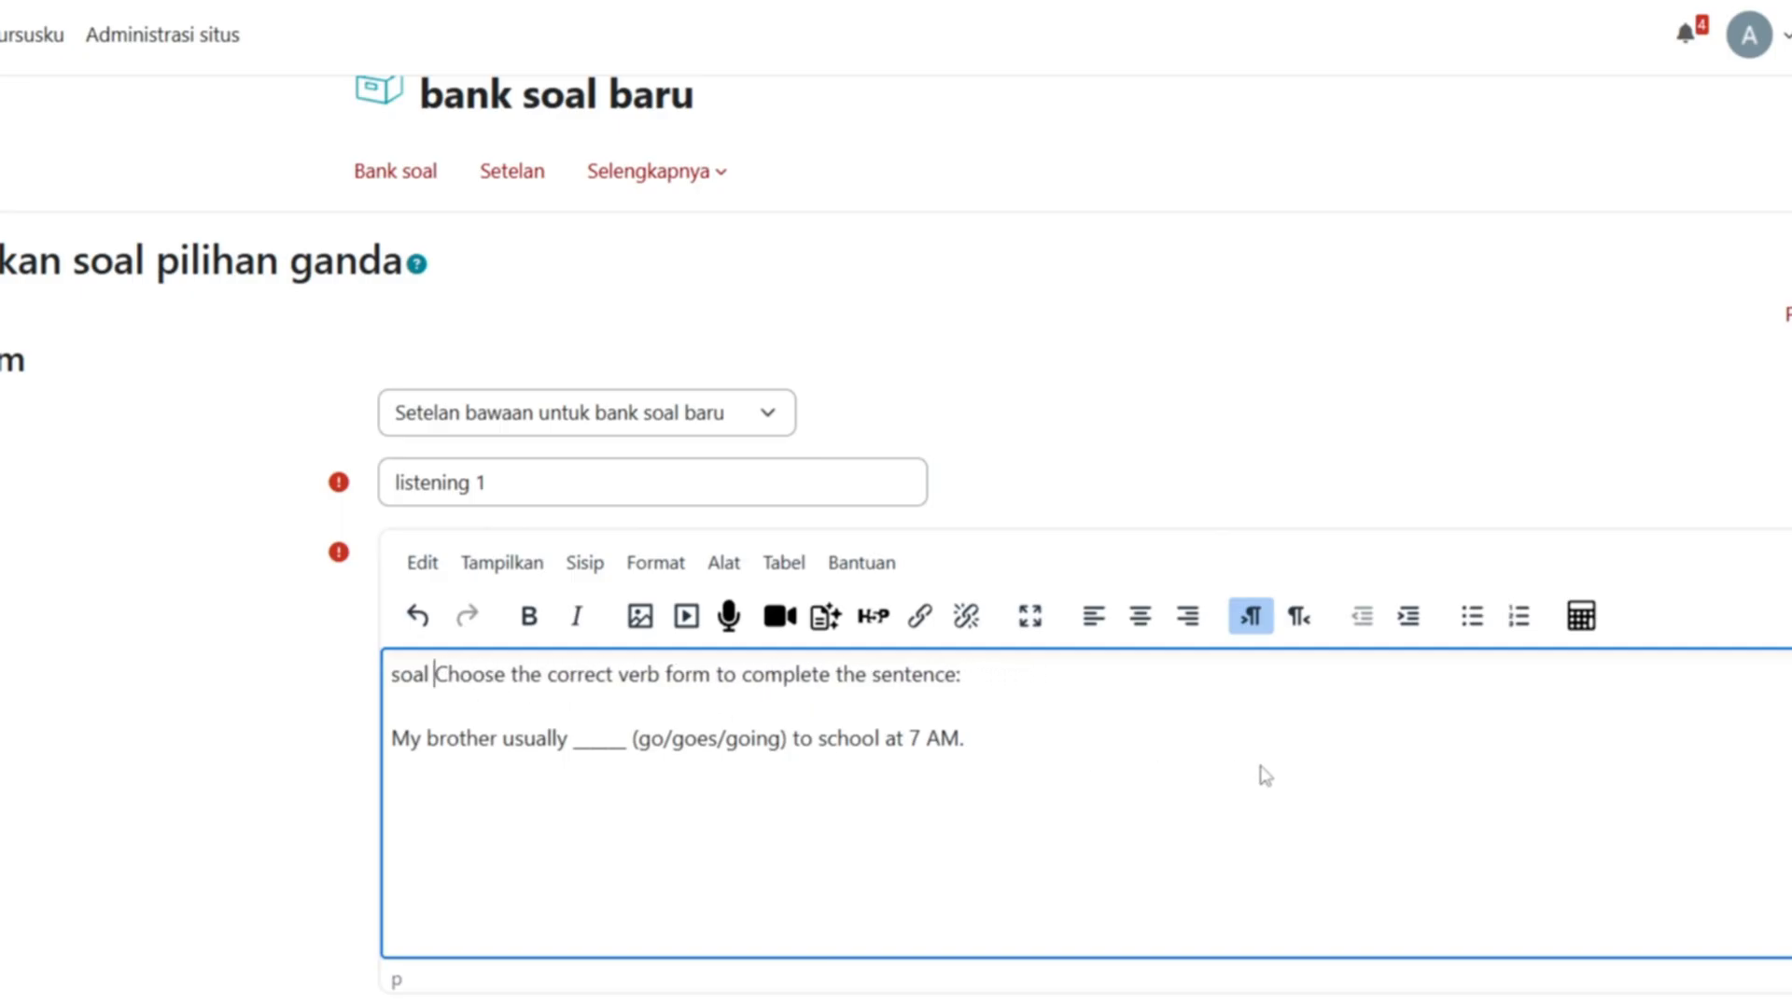
{"action": "key", "text": "BackSpace"}
{"action": "key", "text": "BackSpace"}
{"action": "key", "text": "BackSpace"}
{"action": "key", "text": "BackSpace"}
{"action": "key", "text": "BackSpace"}
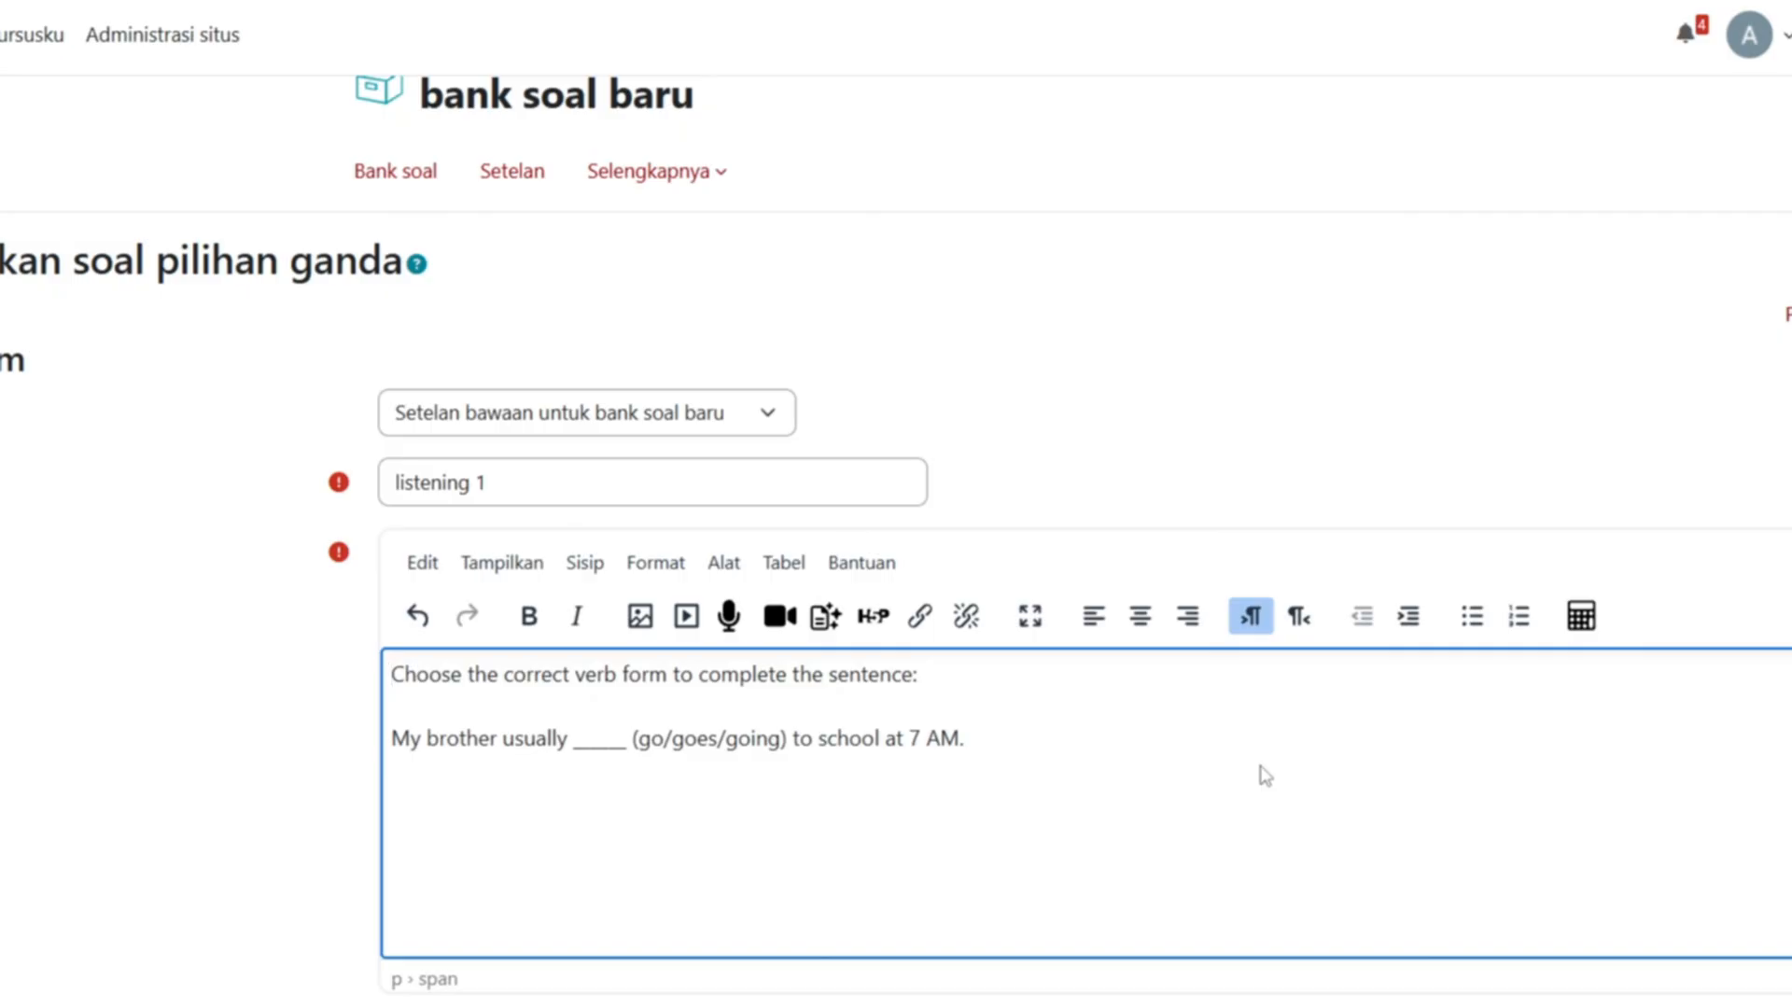
{"action": "scroll", "coordinate": [754, 838], "scroll_direction": "down", "scroll_amount": 2}
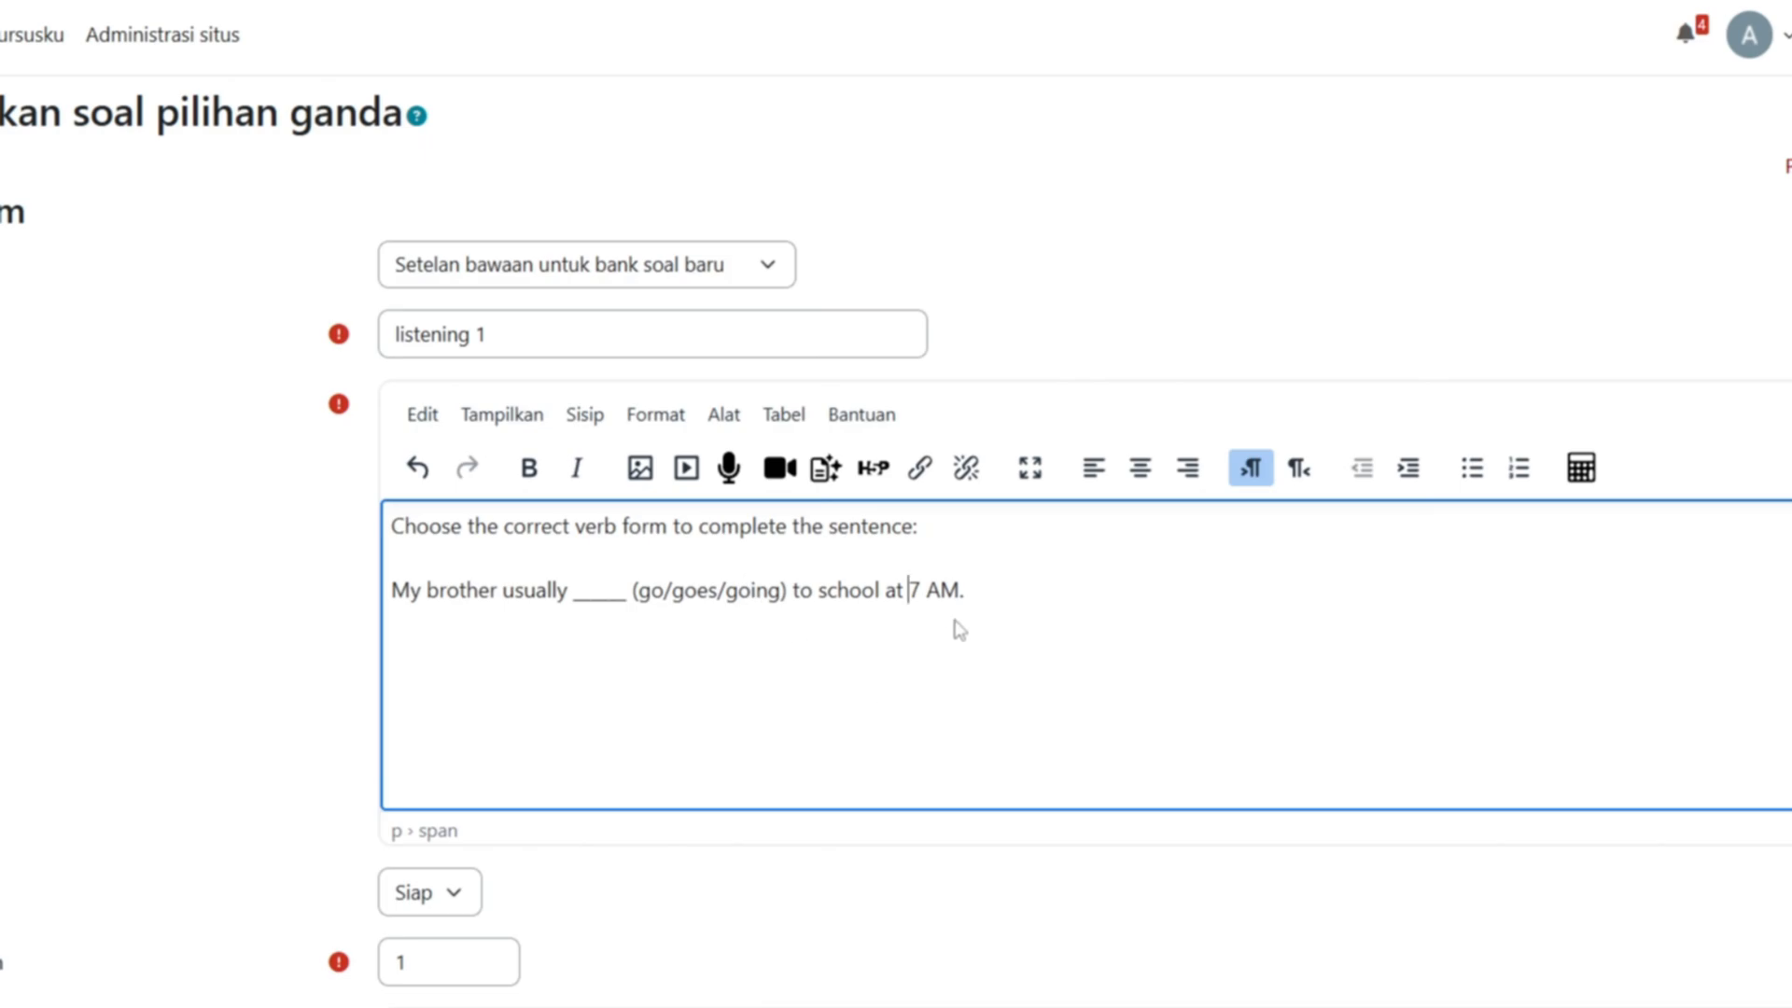
{"action": "left_click", "coordinate": [1030, 579]}
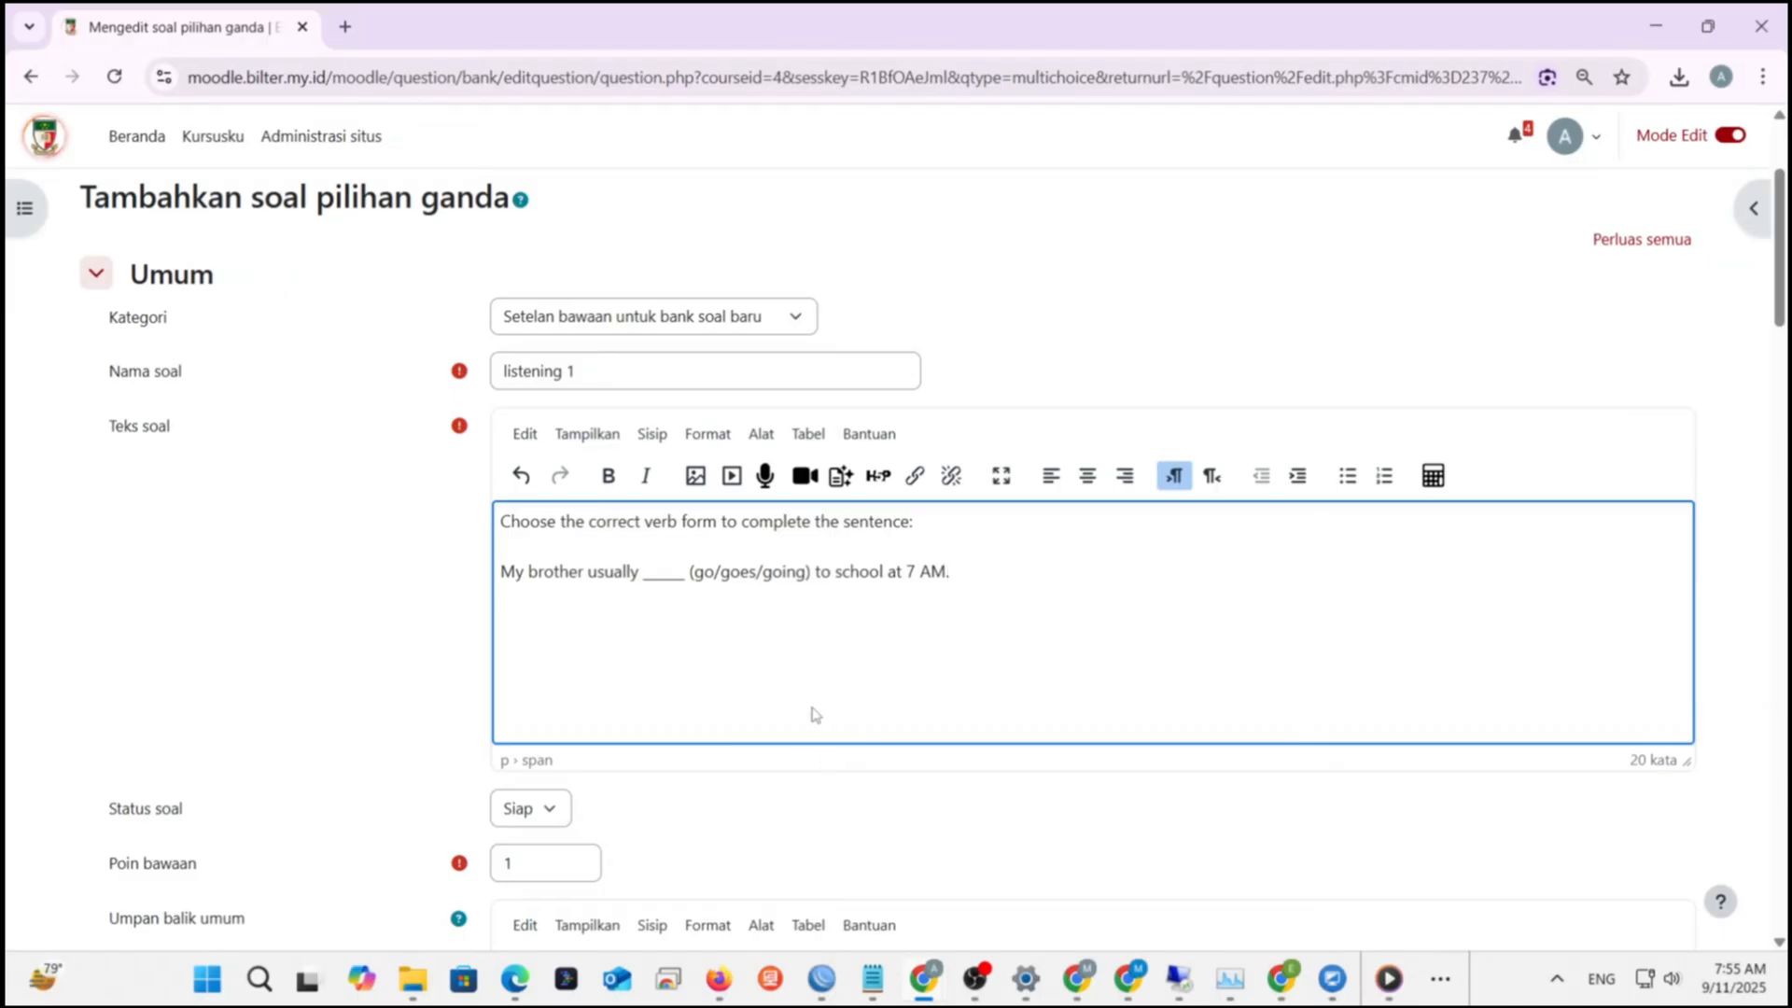
- Switch 'Jawaban tunggal atau banyak?' between one answer and multiple answers
{"action": "scroll", "coordinate": [812, 709], "scroll_direction": "down", "scroll_amount": 2}
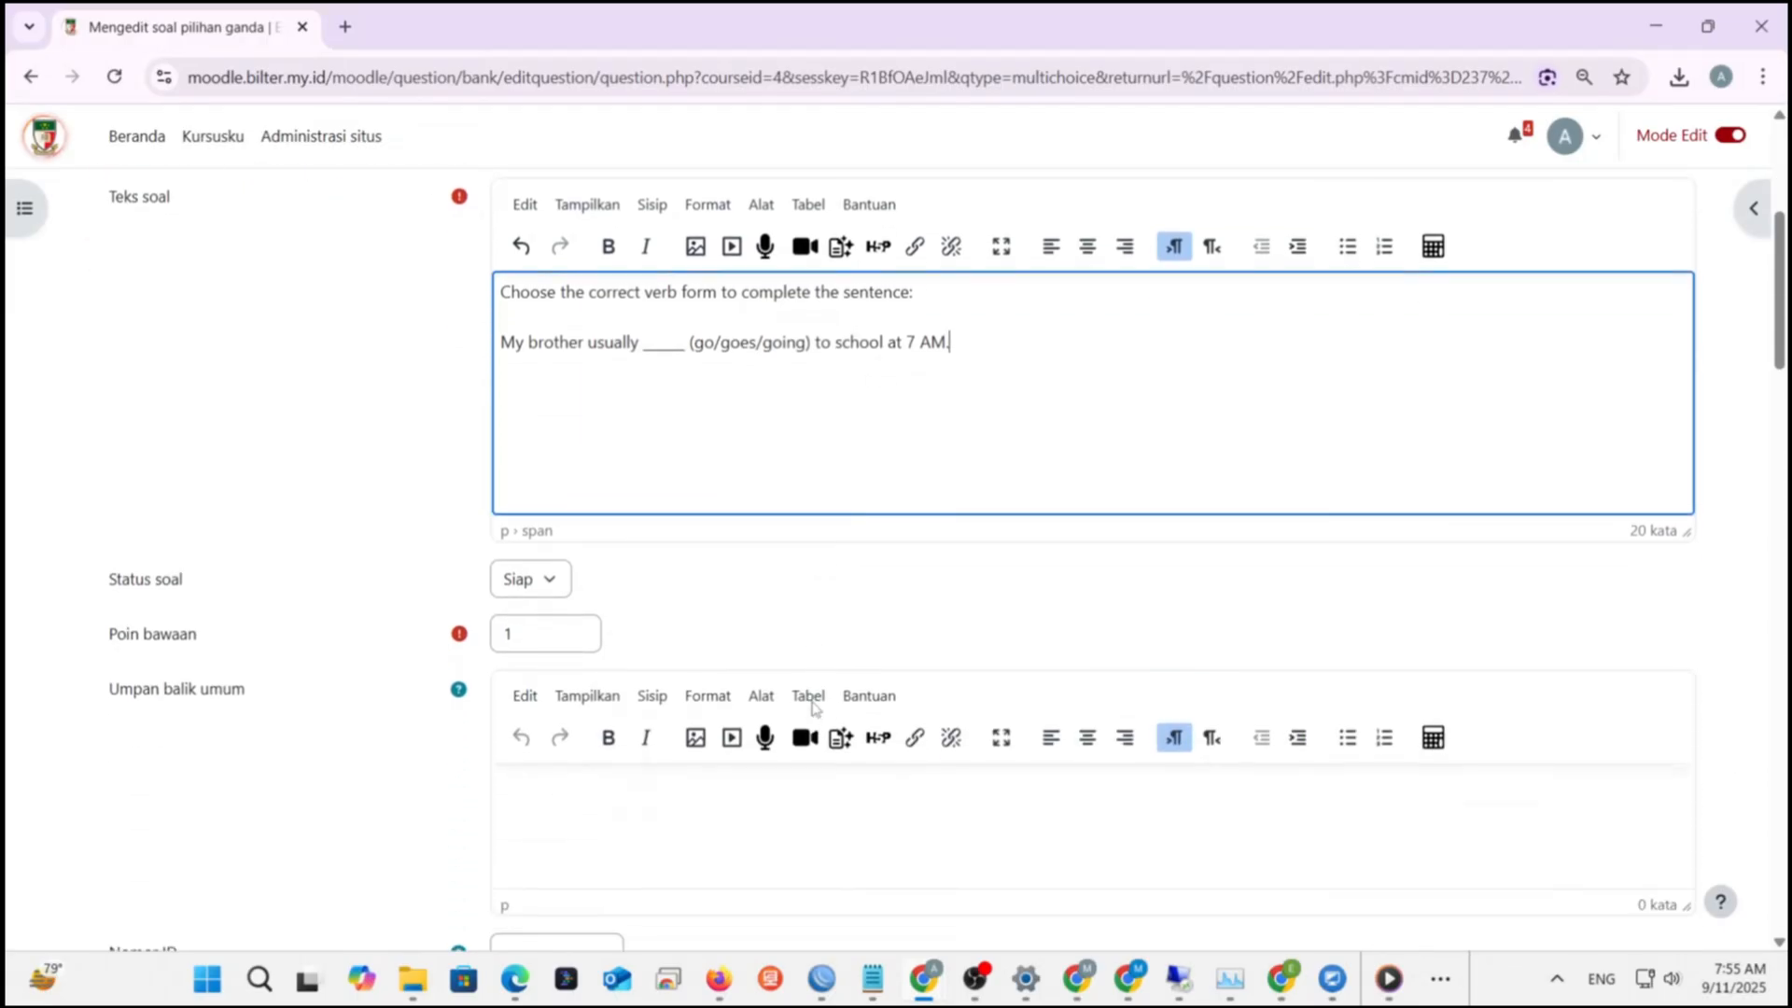
{"action": "scroll", "coordinate": [714, 651], "scroll_direction": "down", "scroll_amount": 3}
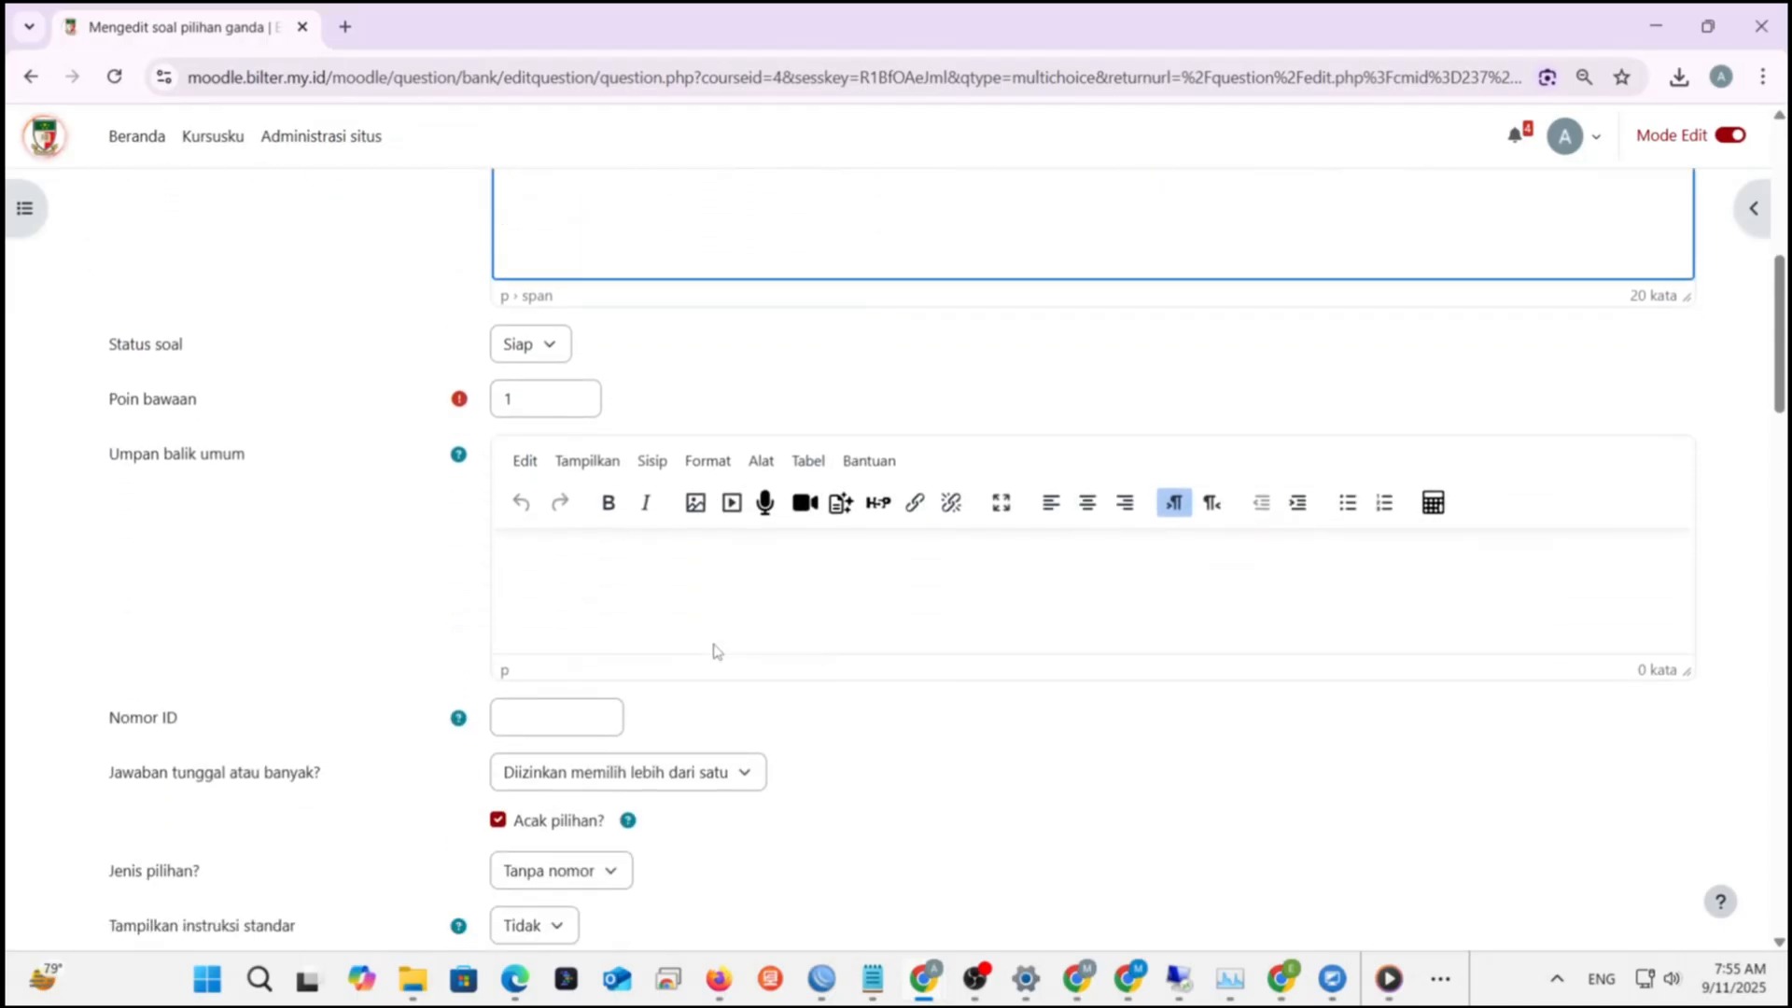
{"action": "scroll", "coordinate": [715, 650], "scroll_direction": "down", "scroll_amount": 1}
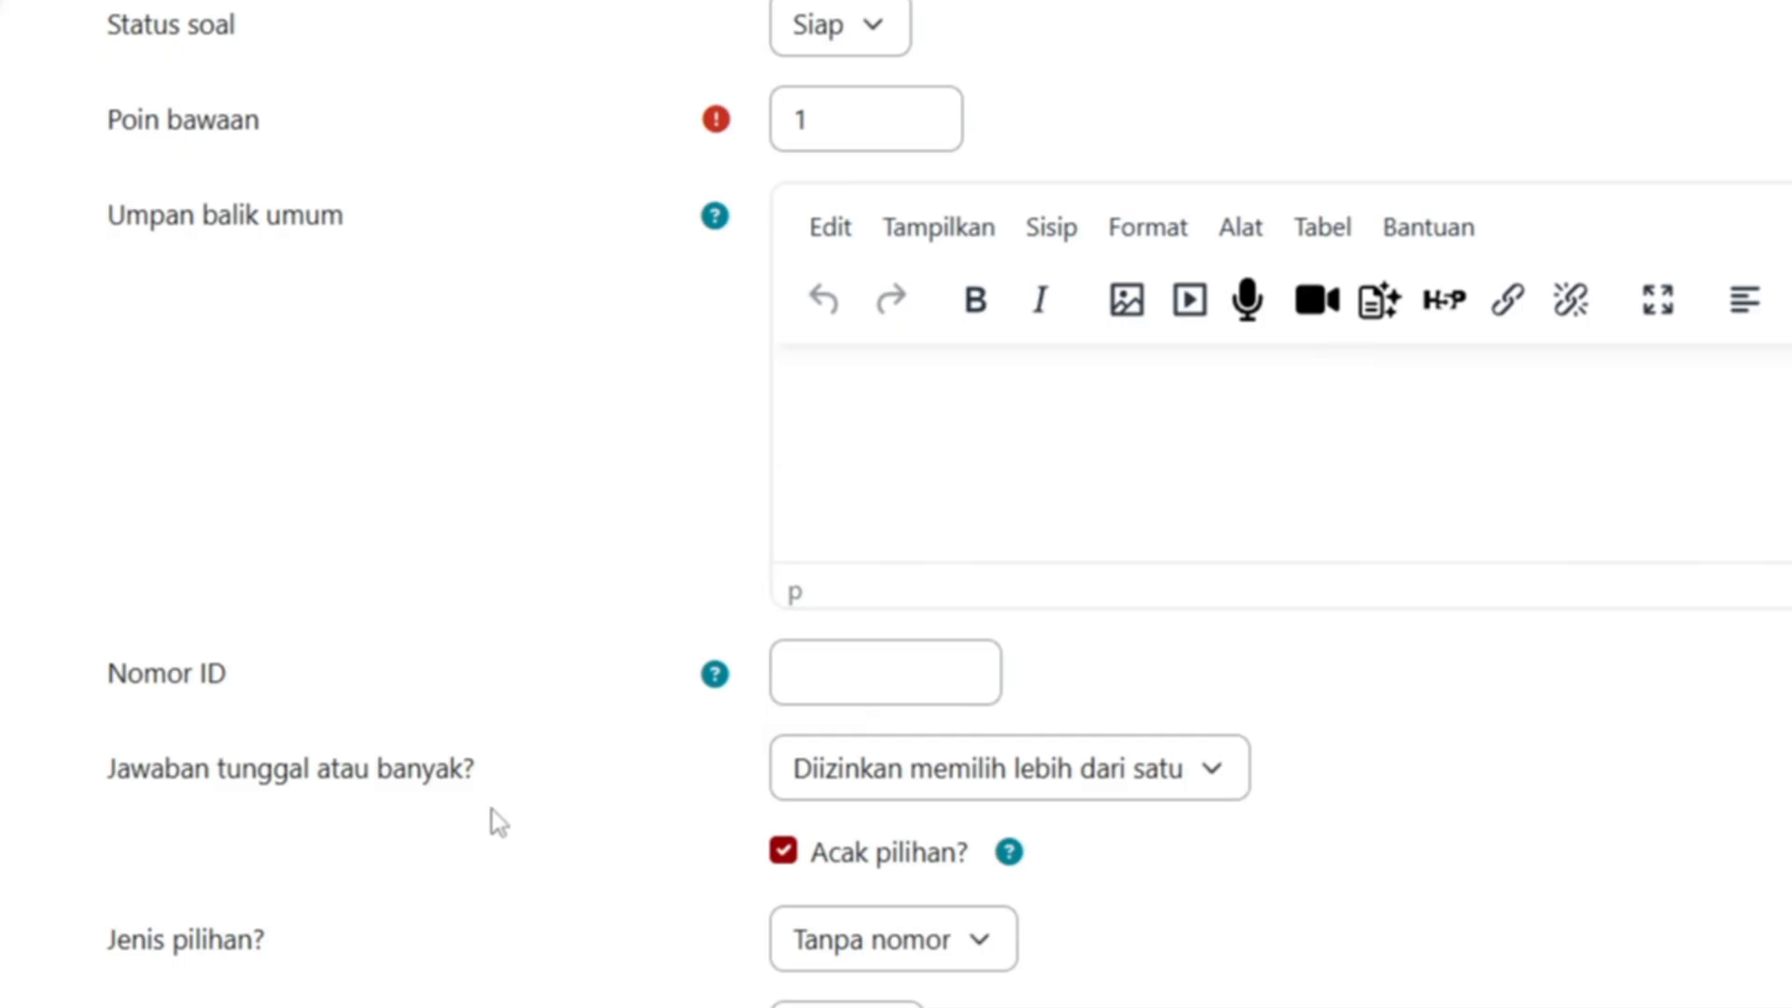
{"action": "left_click", "coordinate": [1226, 777]}
{"action": "left_click", "coordinate": [1068, 877]}
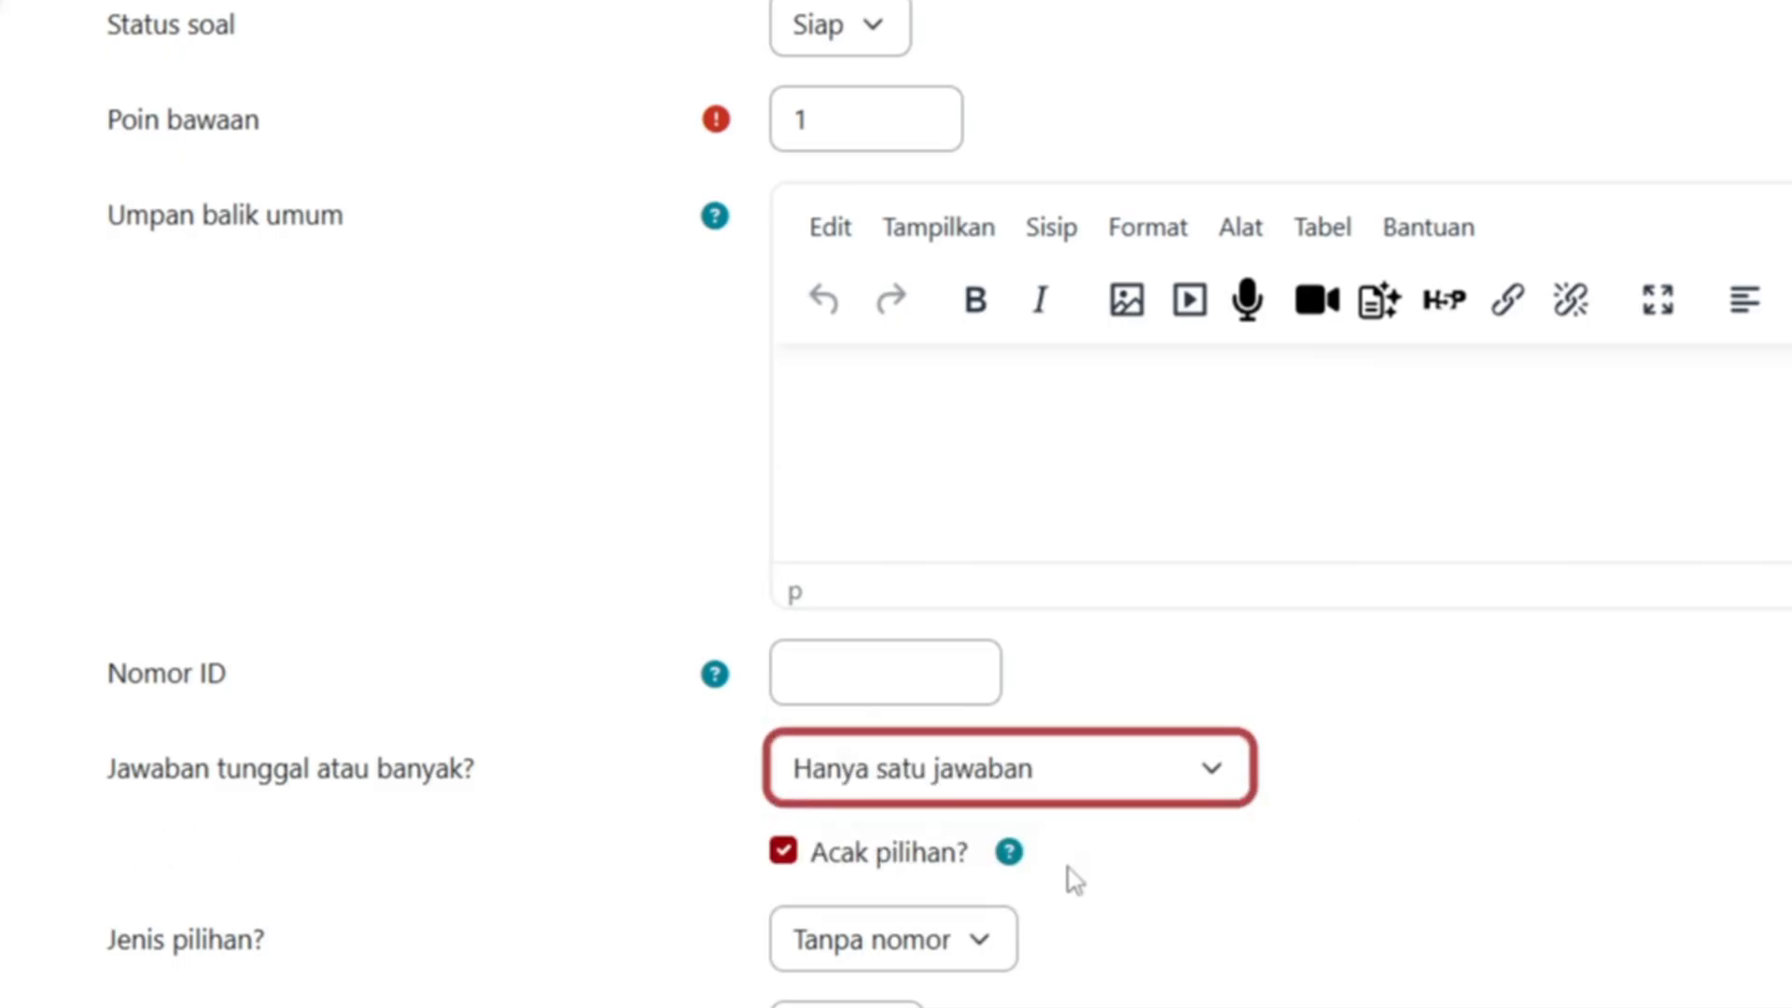
{"action": "left_click", "coordinate": [1210, 771]}
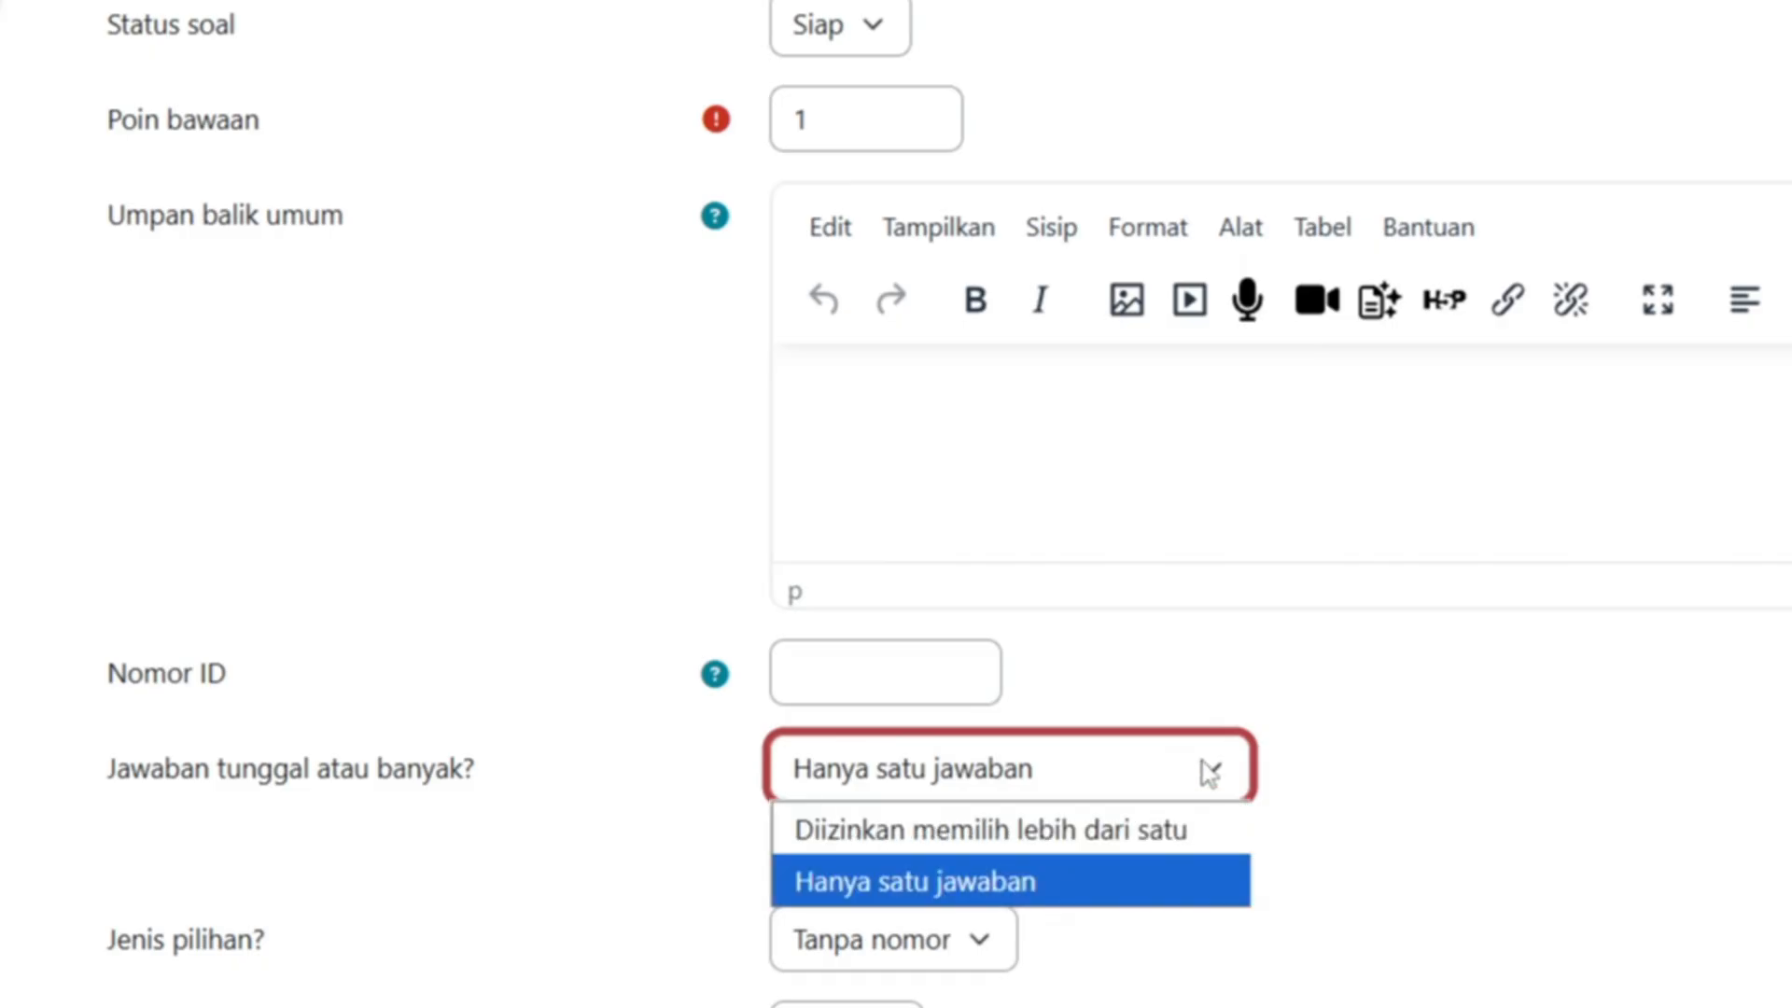
{"action": "left_click", "coordinate": [1107, 848]}
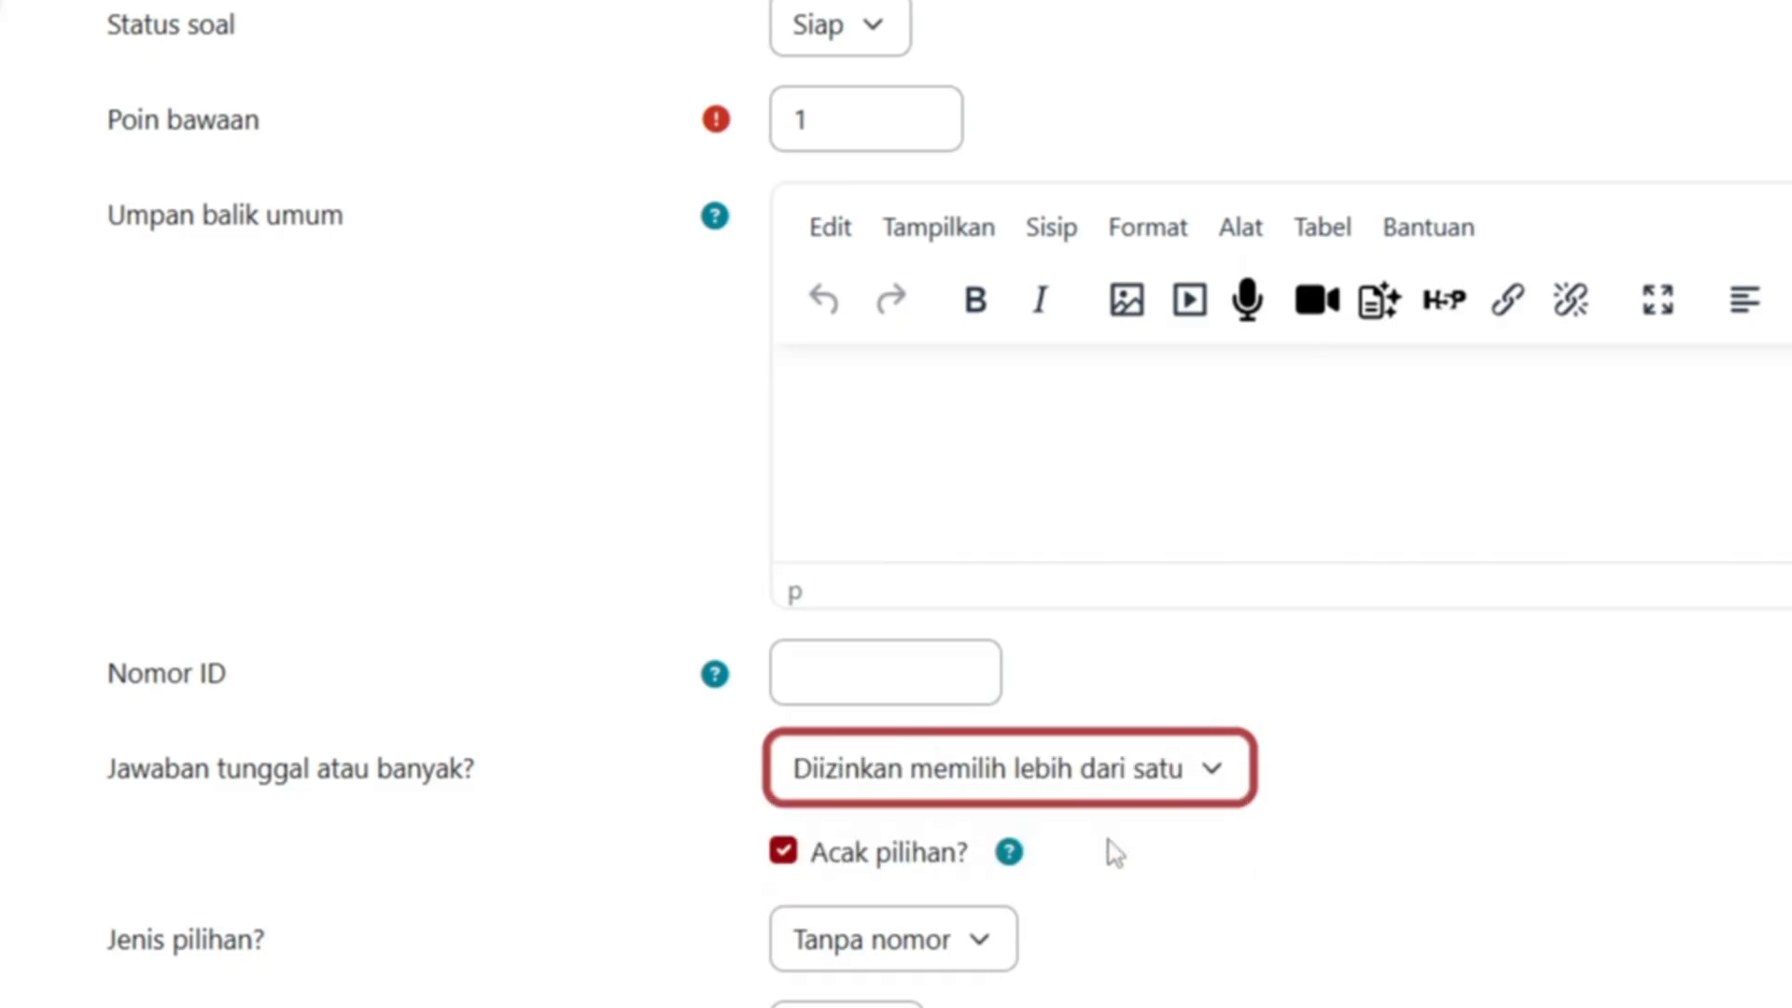
- Toggle the answer mode again, finally leaving it on 'Hanya satu jawaban'
{"action": "left_click", "coordinate": [1190, 795]}
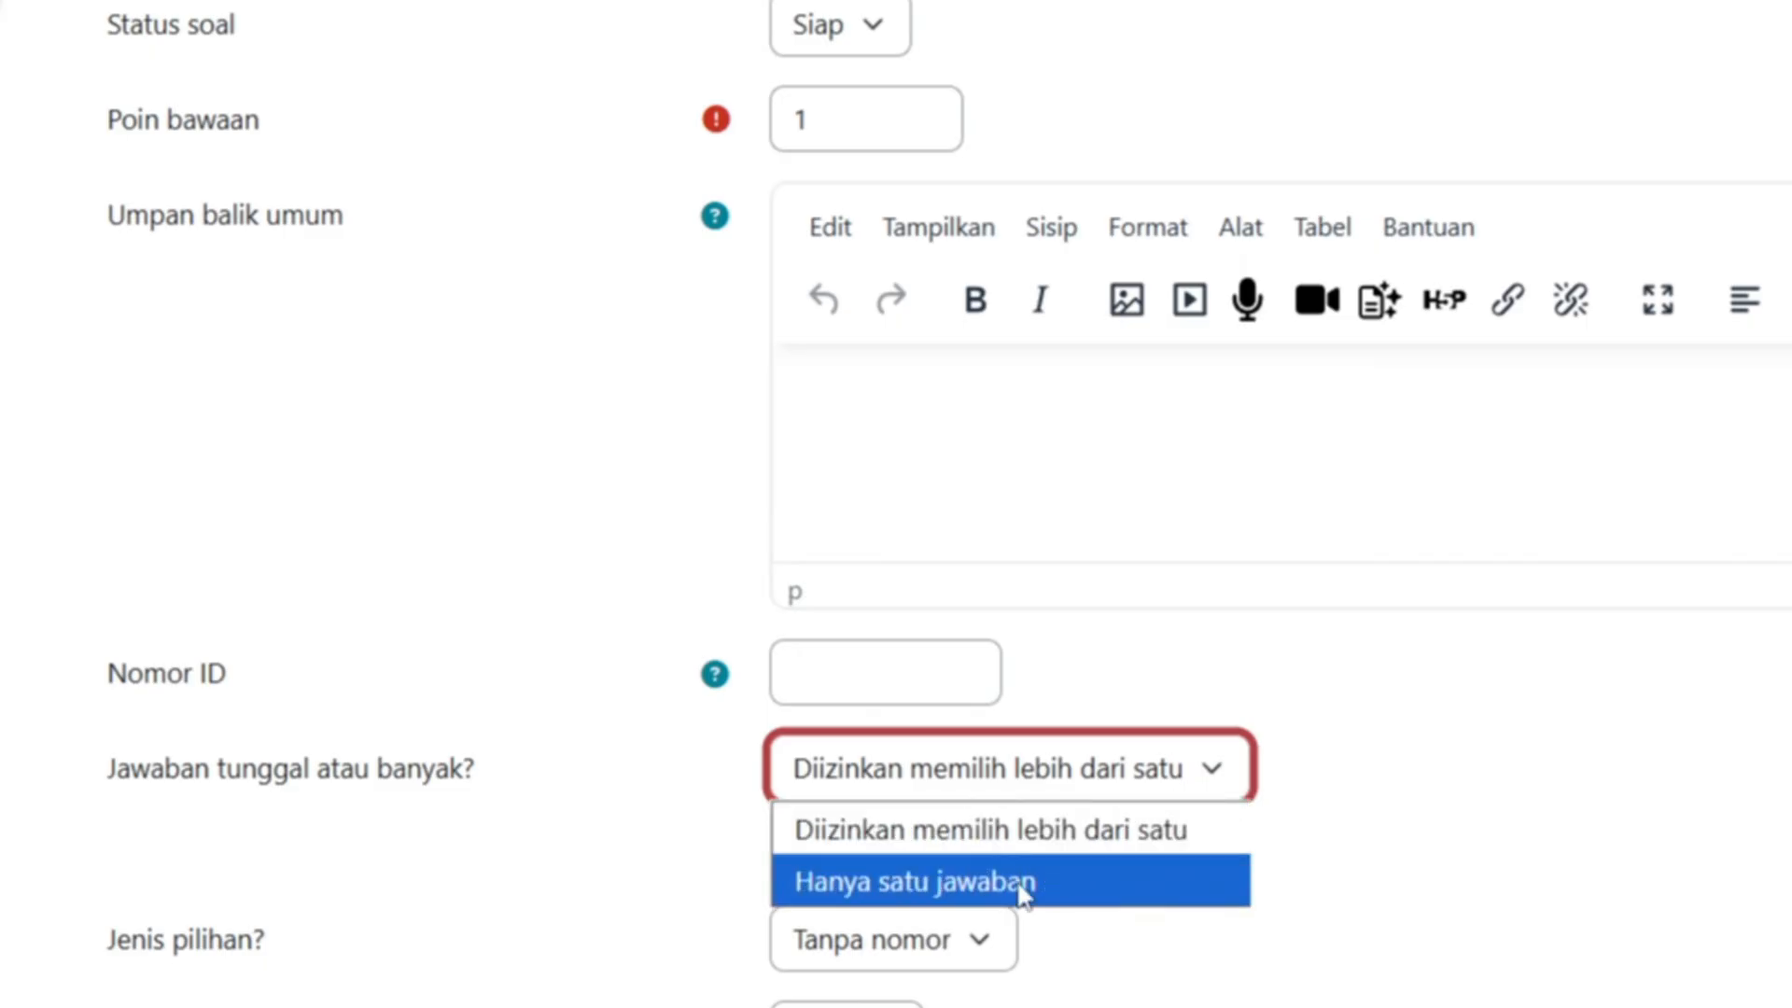
{"action": "left_click", "coordinate": [1022, 885]}
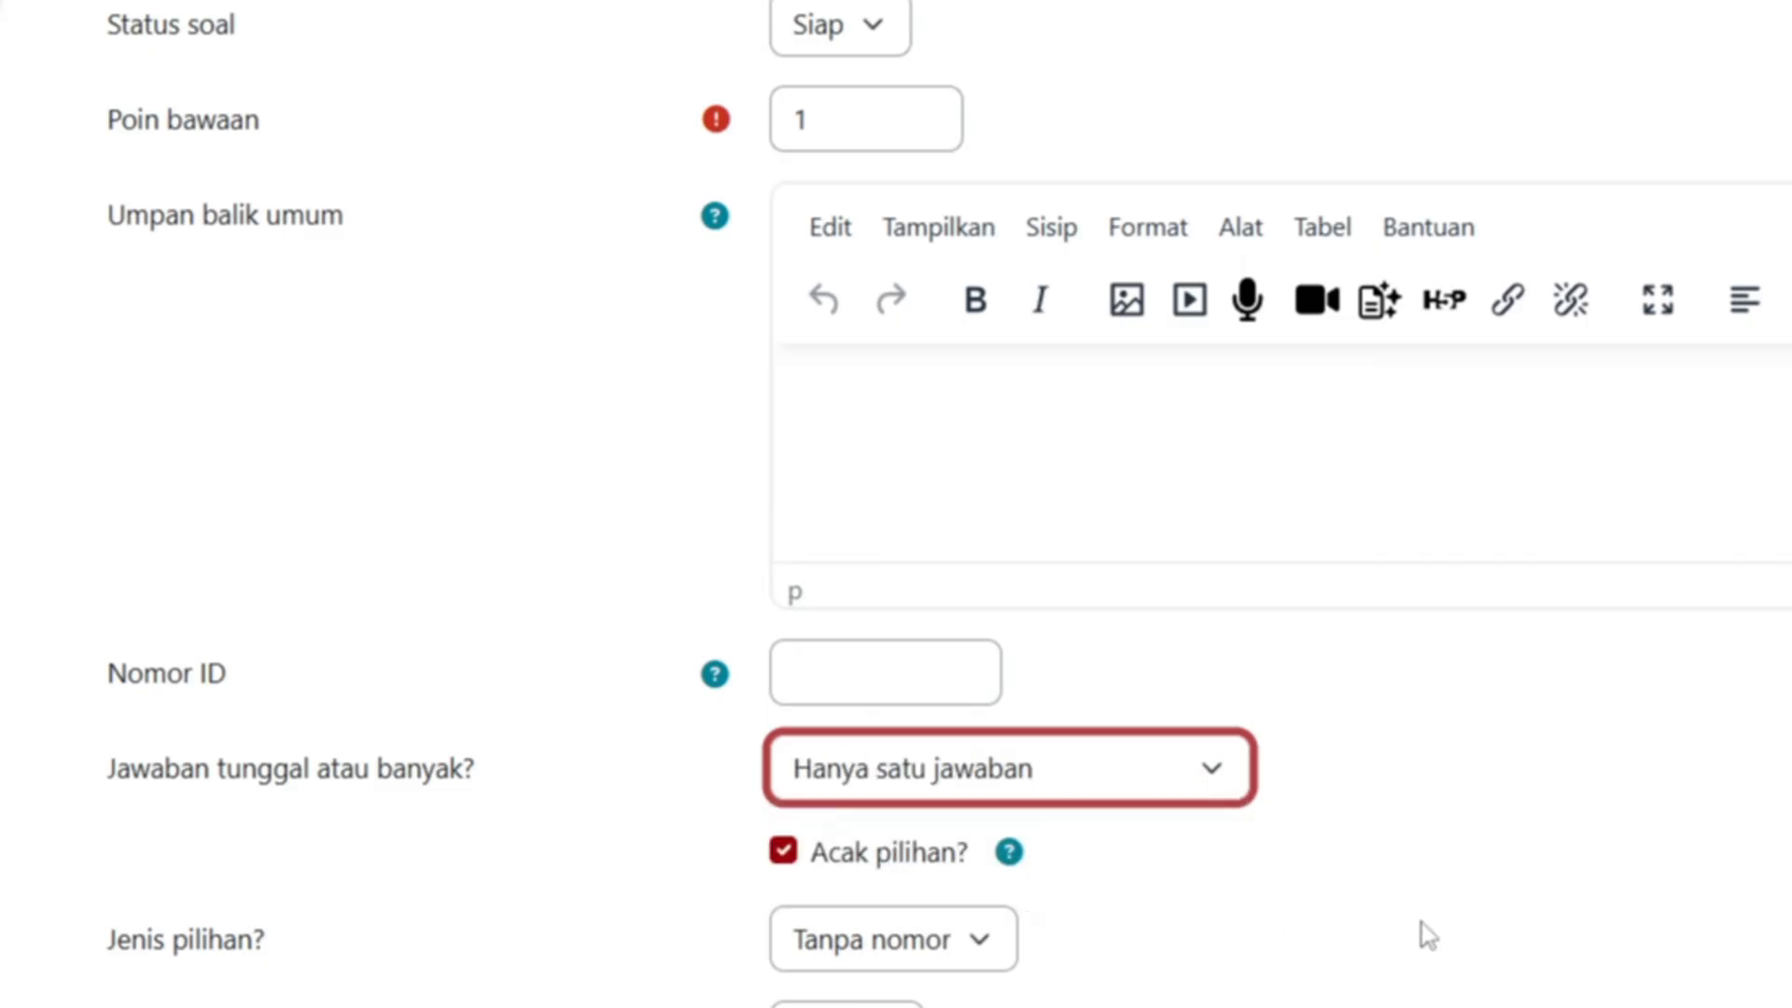
{"action": "left_click", "coordinate": [1203, 786]}
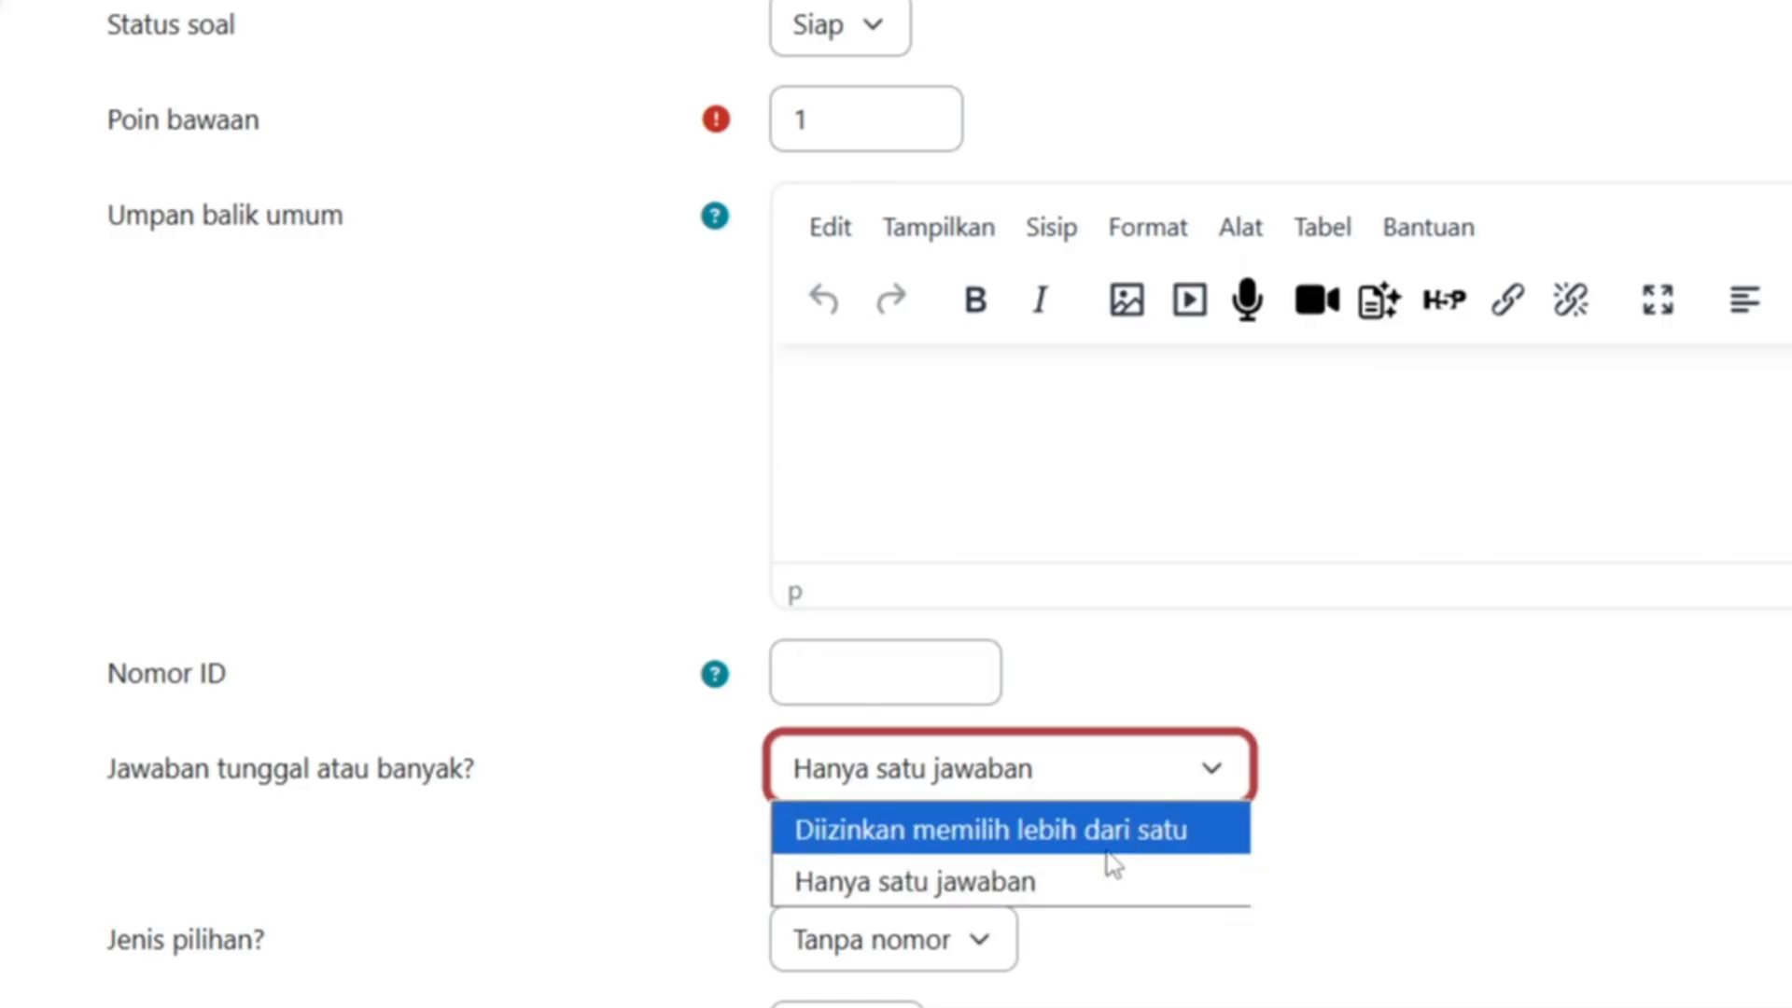
{"action": "left_click", "coordinate": [1194, 845]}
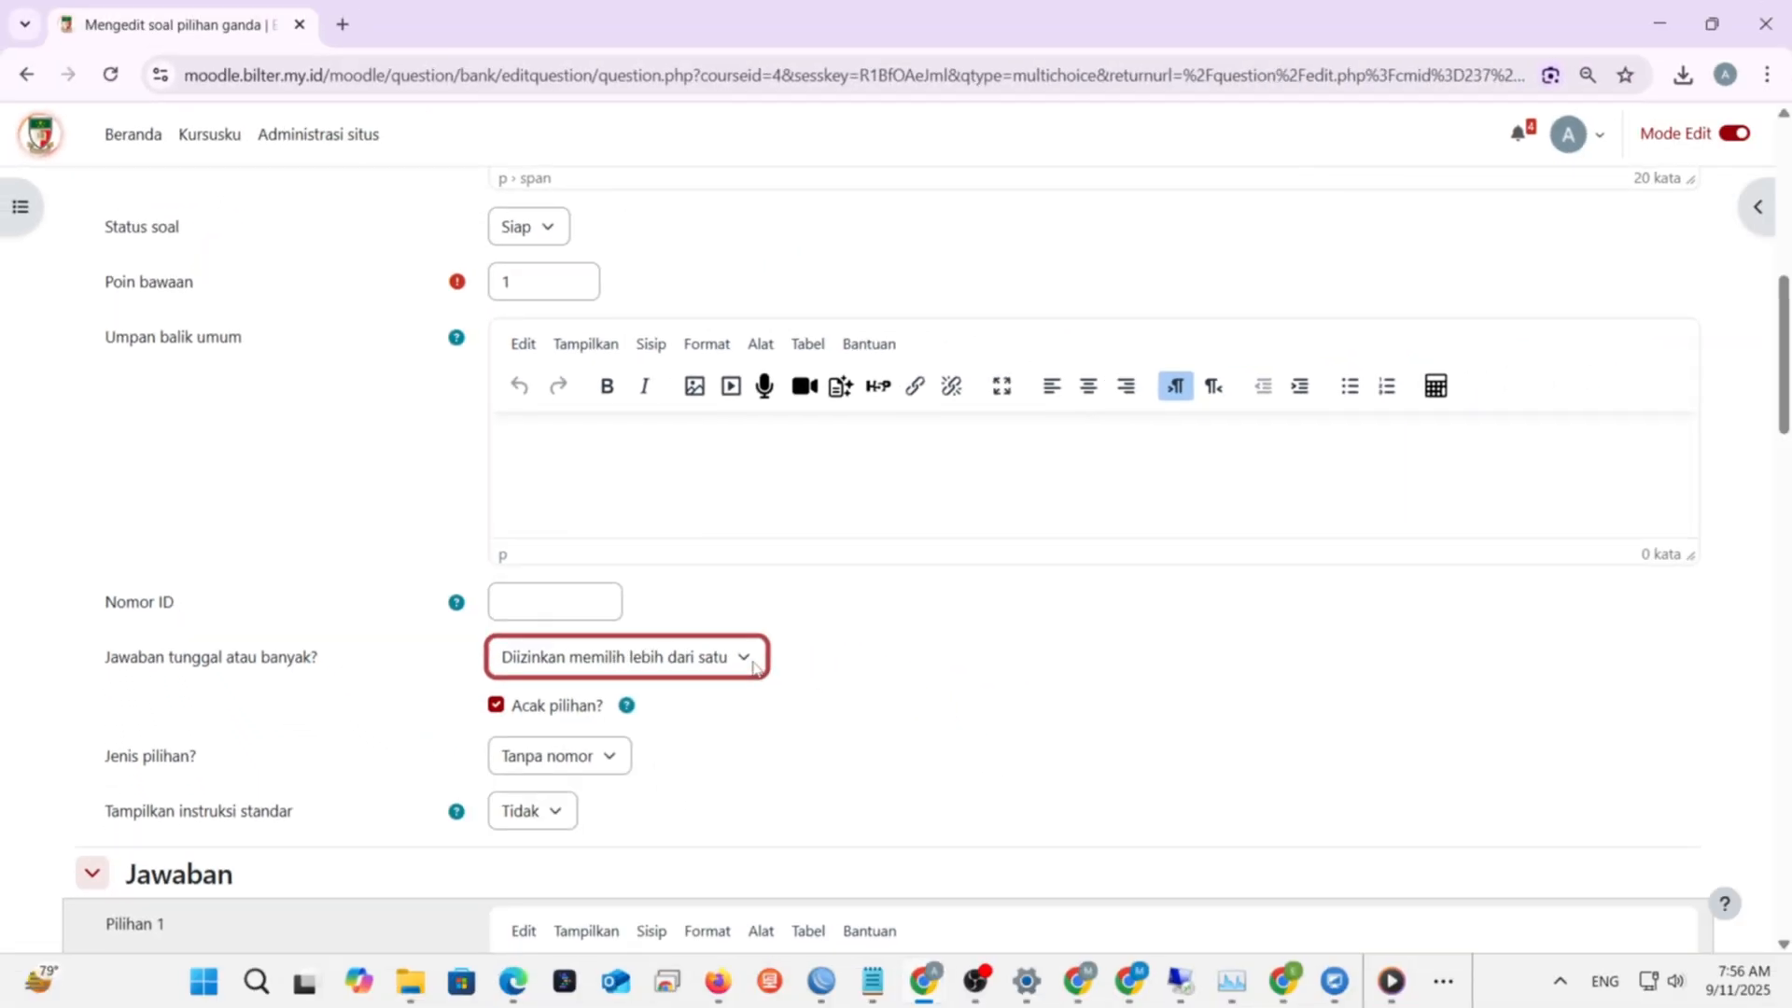
{"action": "left_click", "coordinate": [753, 666]}
{"action": "left_click", "coordinate": [702, 722]}
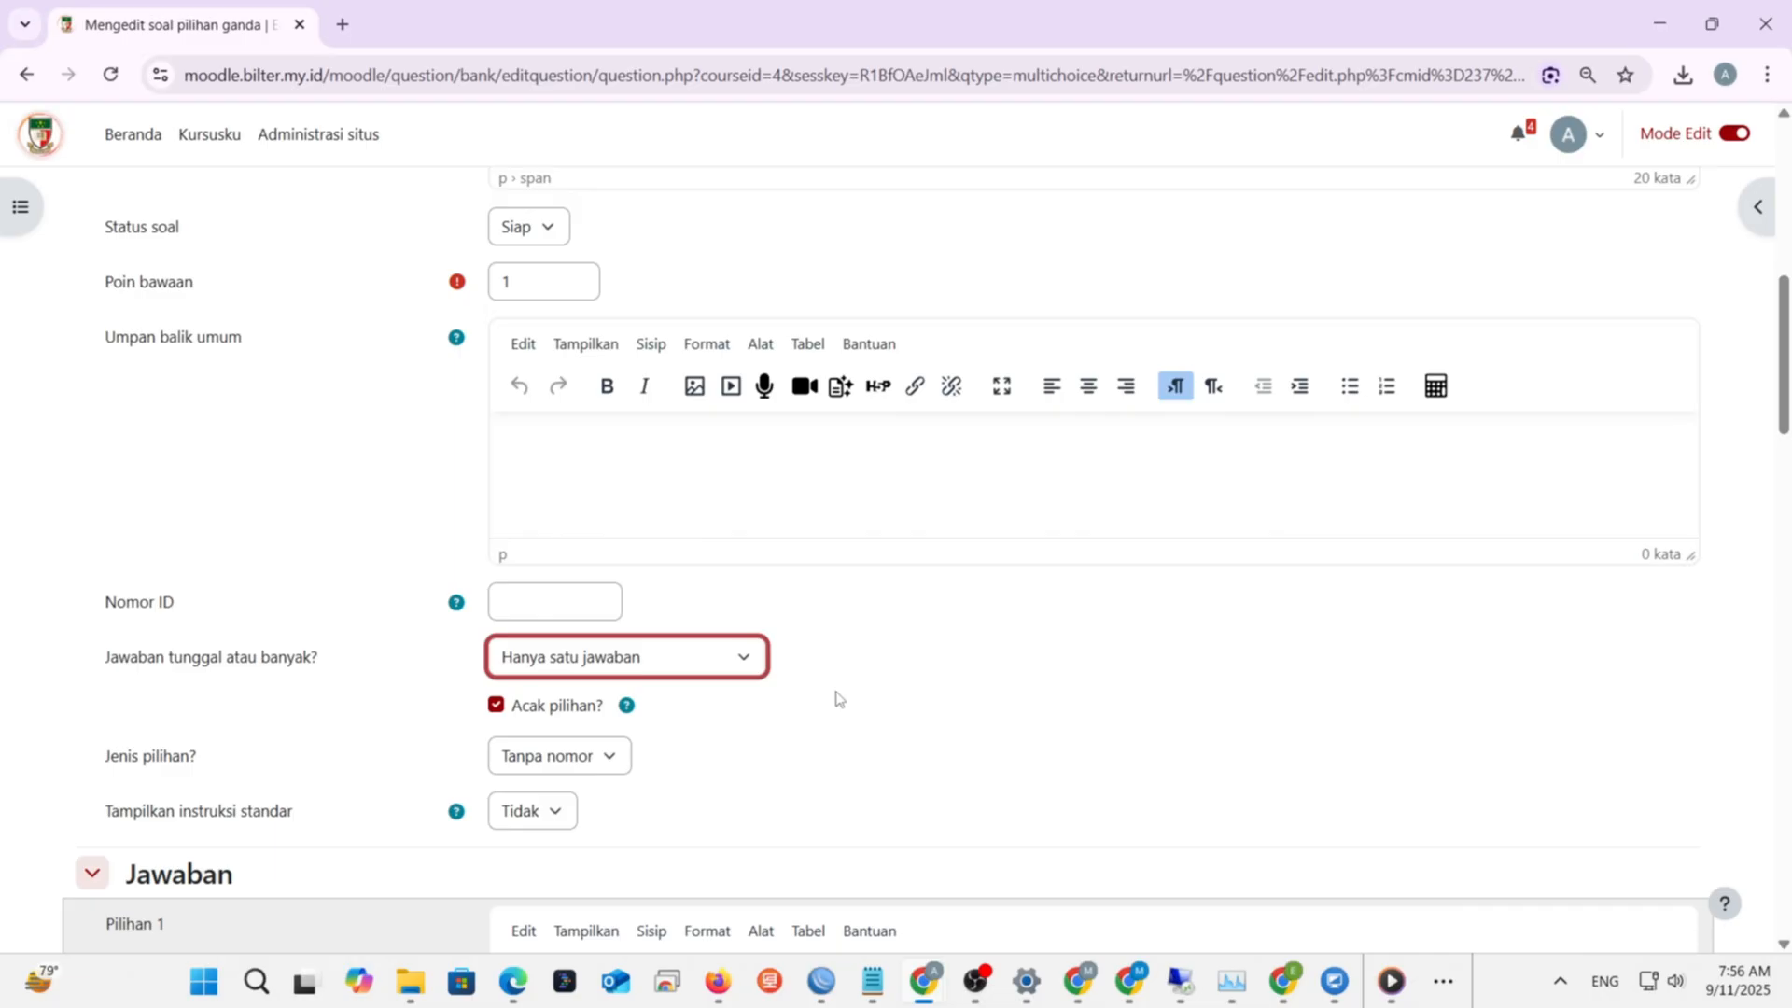
{"action": "scroll", "coordinate": [839, 699], "scroll_direction": "down", "scroll_amount": 1}
- Switch from the Google Slides slideshow back to the Moodle question editor in Chrome
{"action": "scroll", "coordinate": [839, 699], "scroll_direction": "down", "scroll_amount": 1}
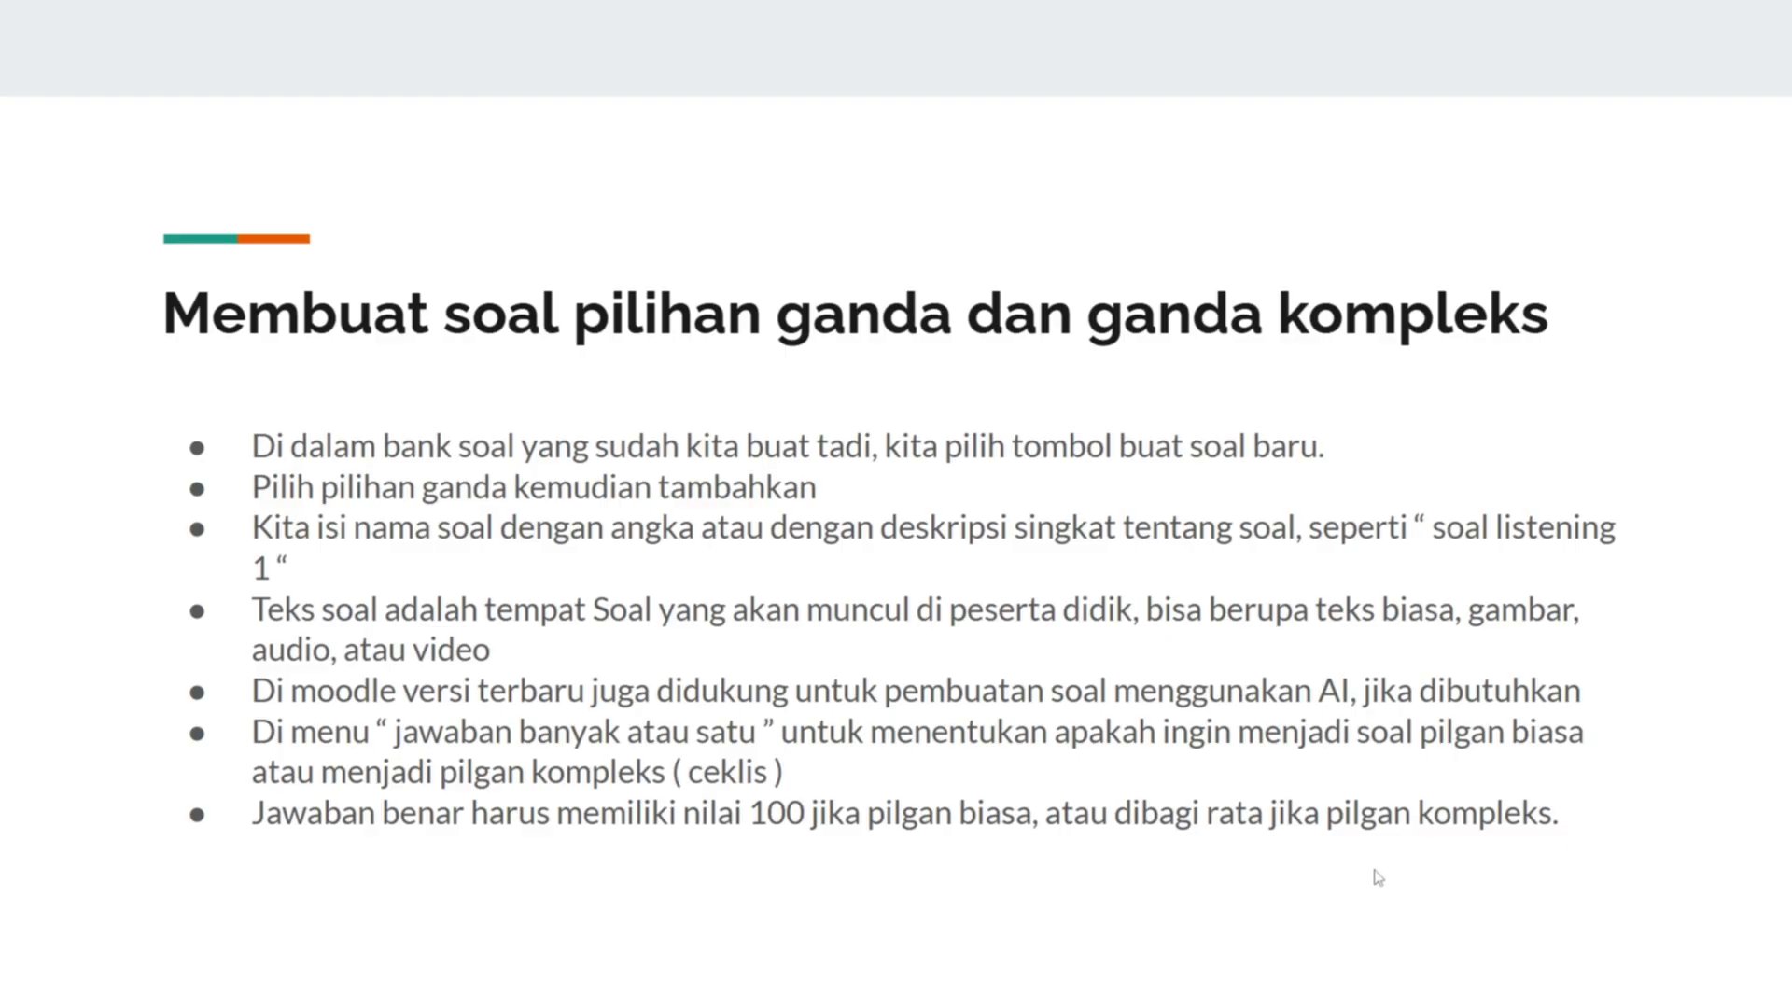
{"action": "key", "text": "alt+Tab"}
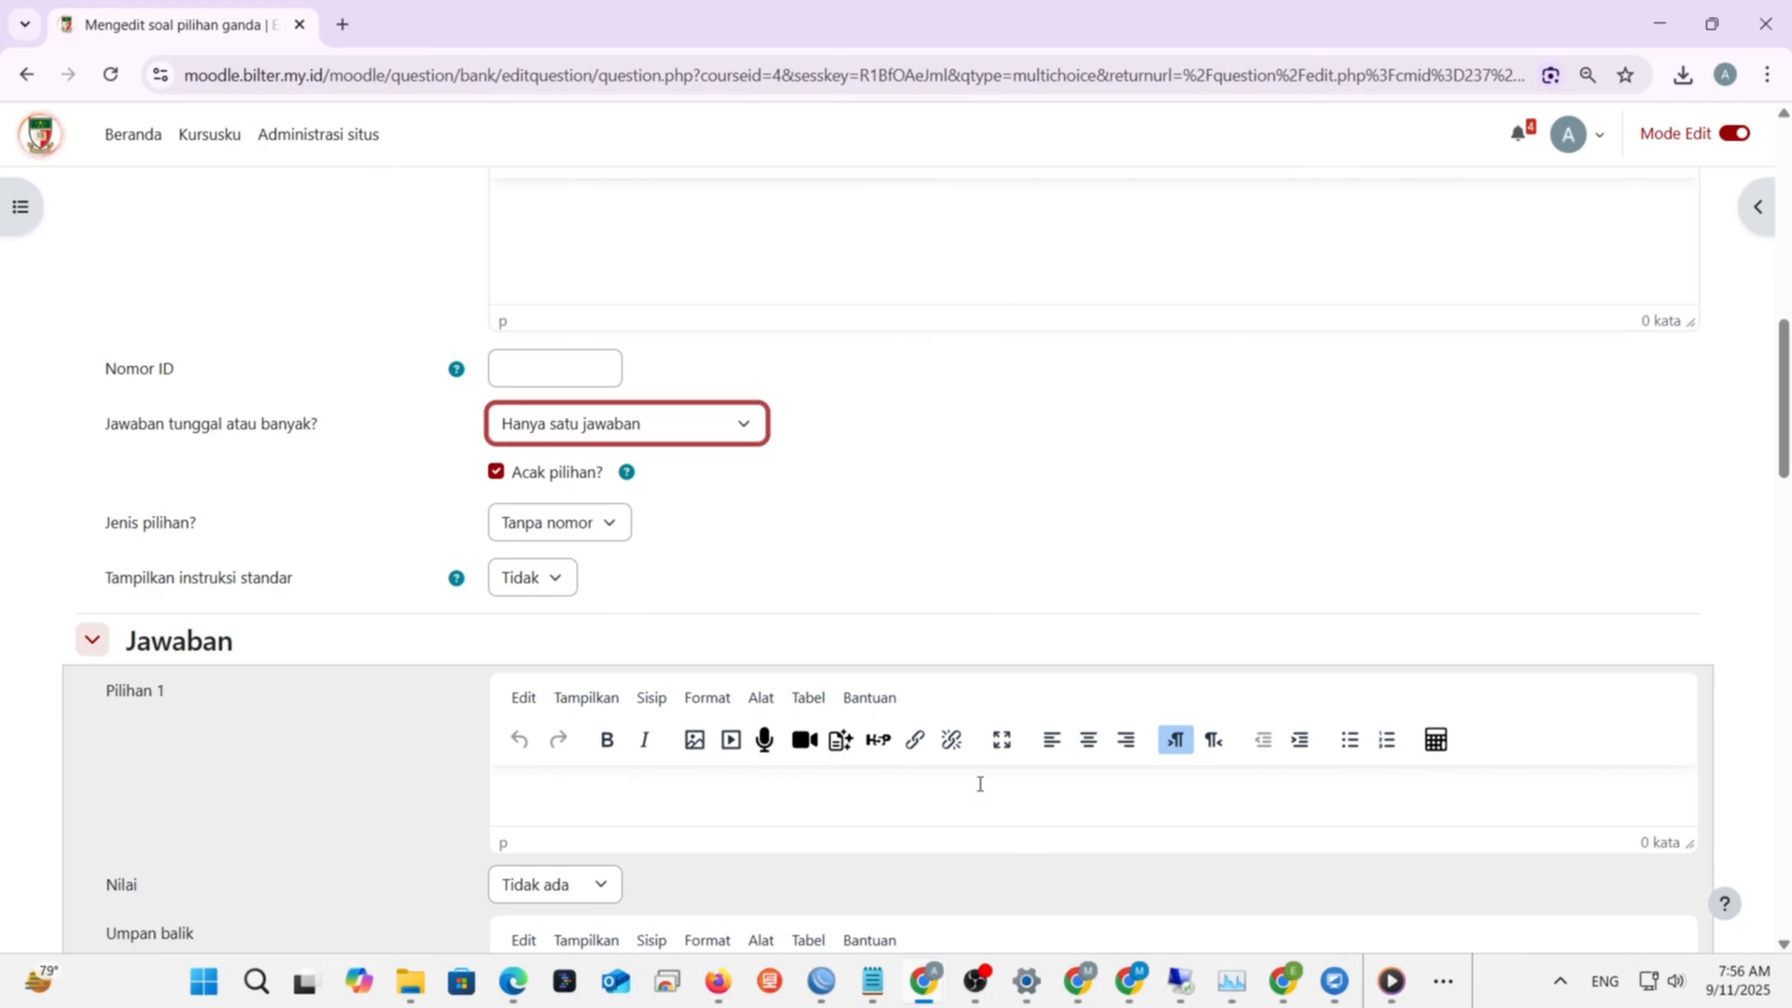
- Enter 'go' as the text of answer choice Pilihan 1
{"action": "scroll", "coordinate": [980, 780], "scroll_direction": "down", "scroll_amount": 2}
{"action": "left_click", "coordinate": [724, 560]}
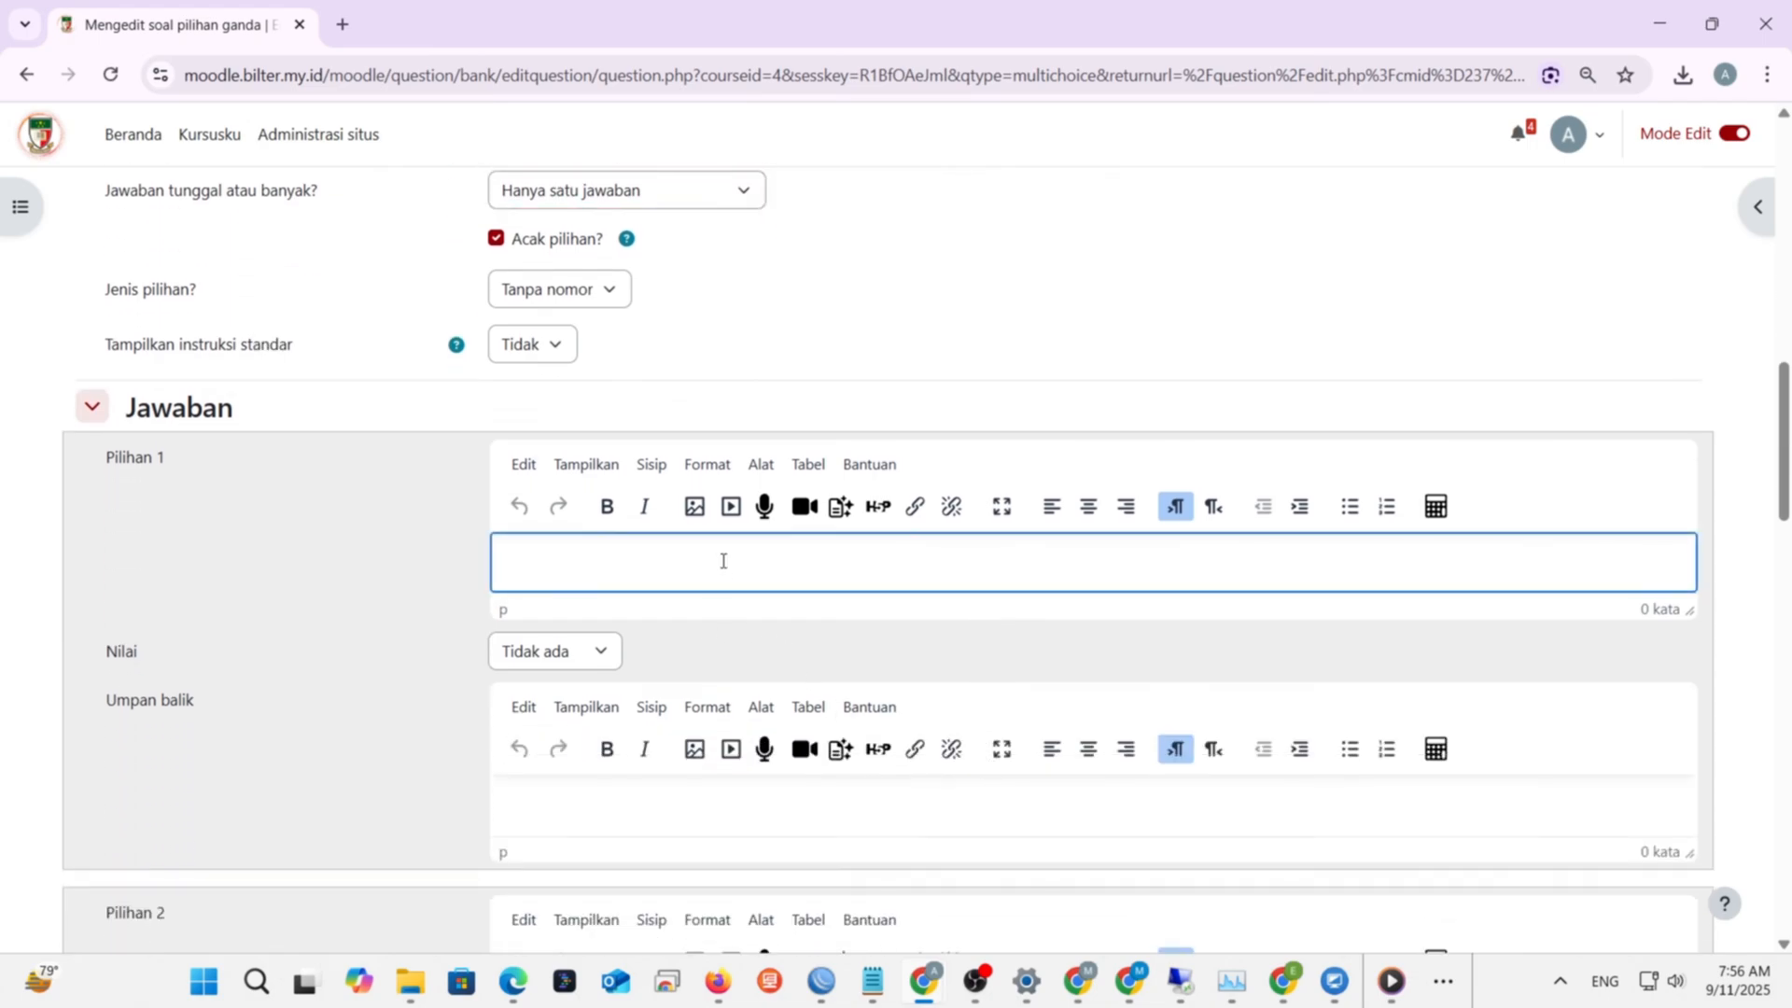
{"action": "scroll", "coordinate": [718, 551], "scroll_direction": "up", "scroll_amount": 5}
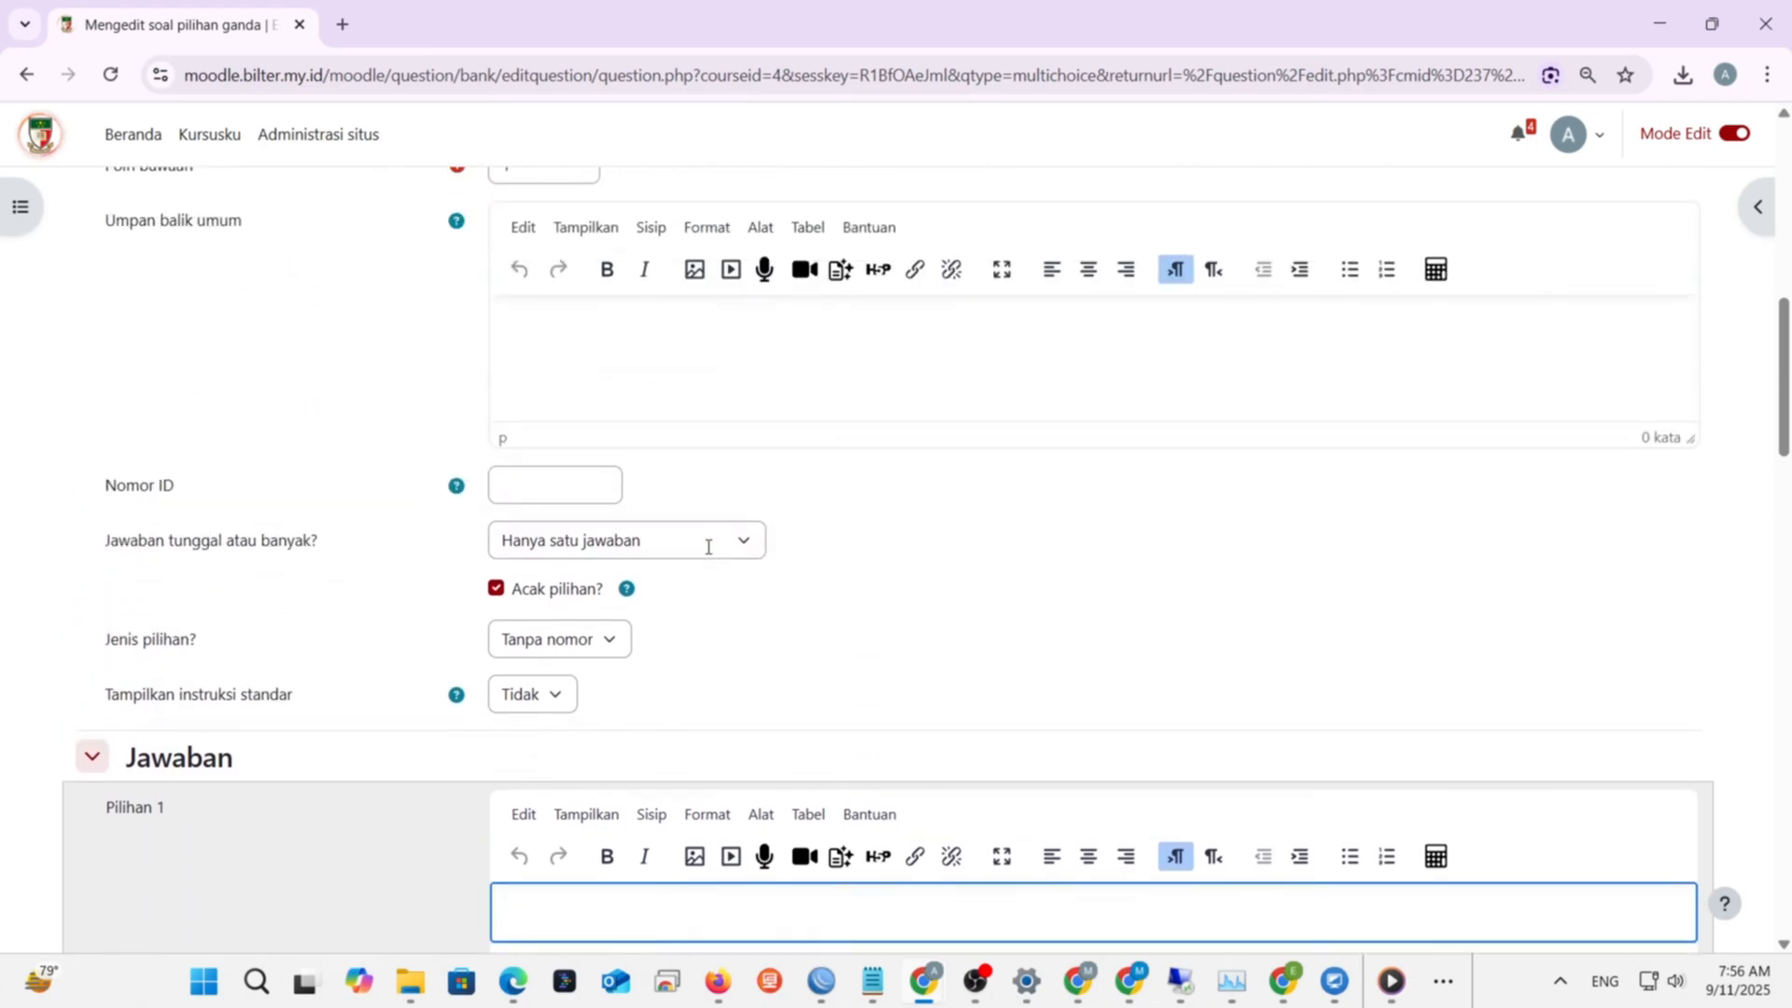
{"action": "scroll", "coordinate": [706, 542], "scroll_direction": "up", "scroll_amount": 3}
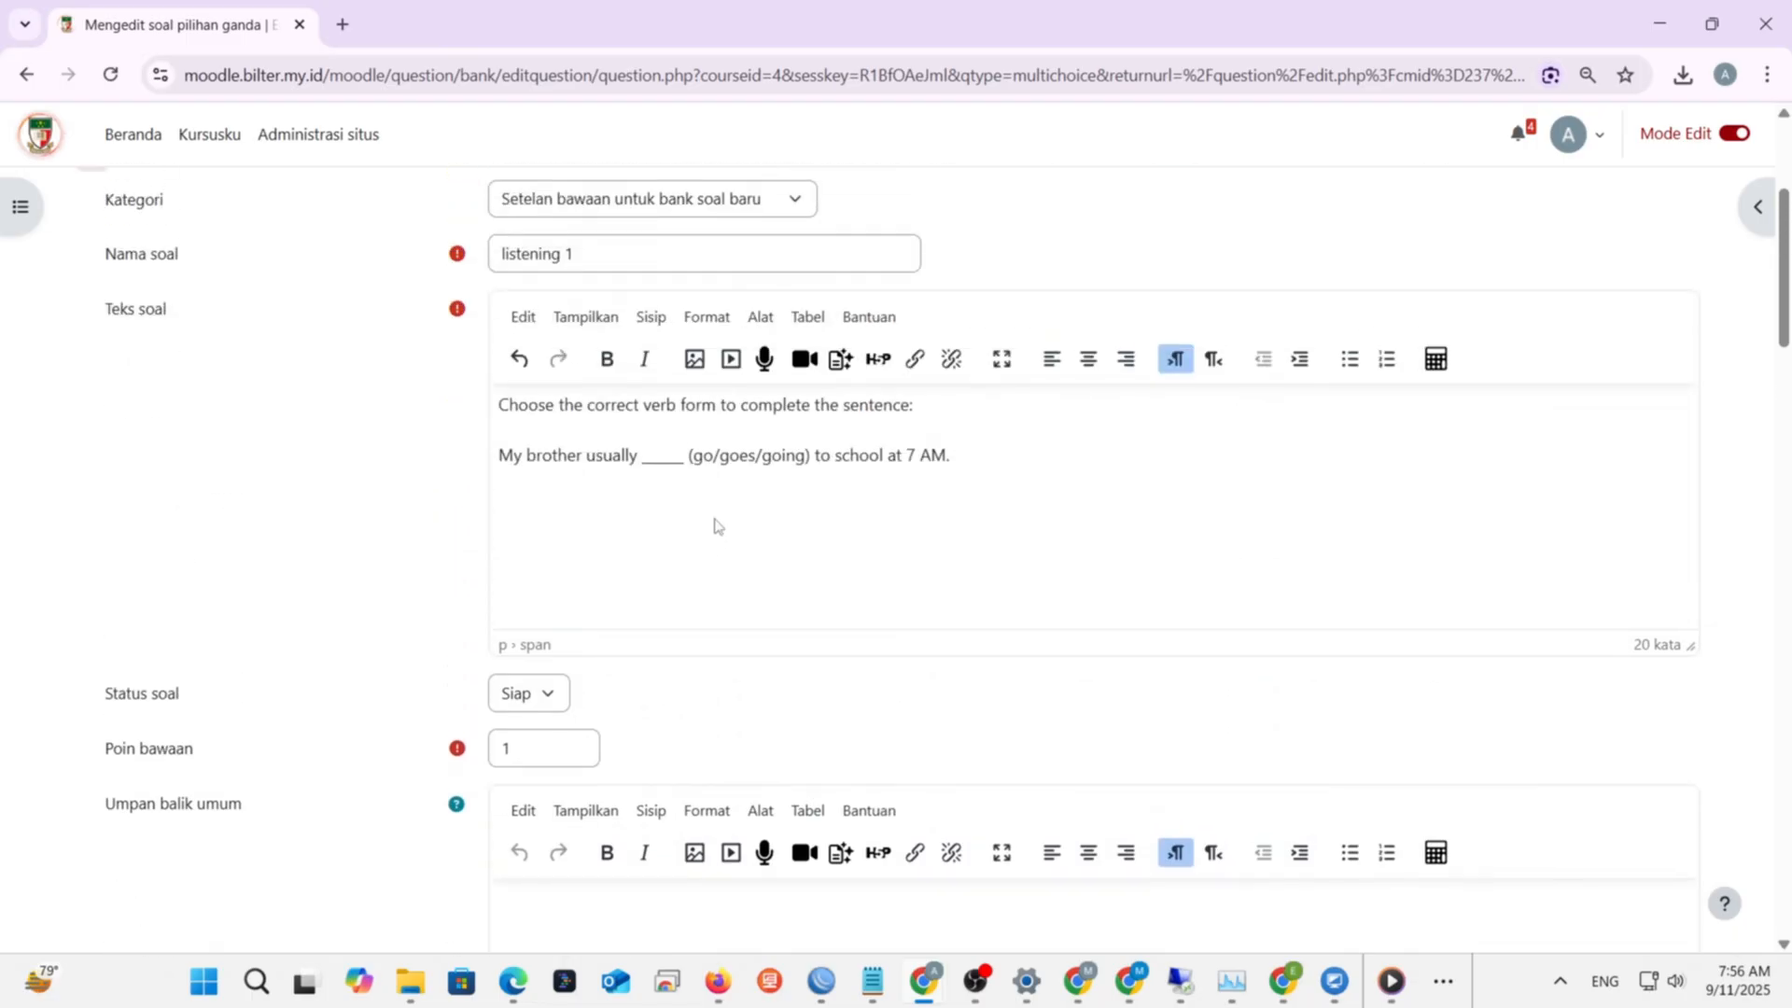
{"action": "scroll", "coordinate": [719, 520], "scroll_direction": "down", "scroll_amount": 5}
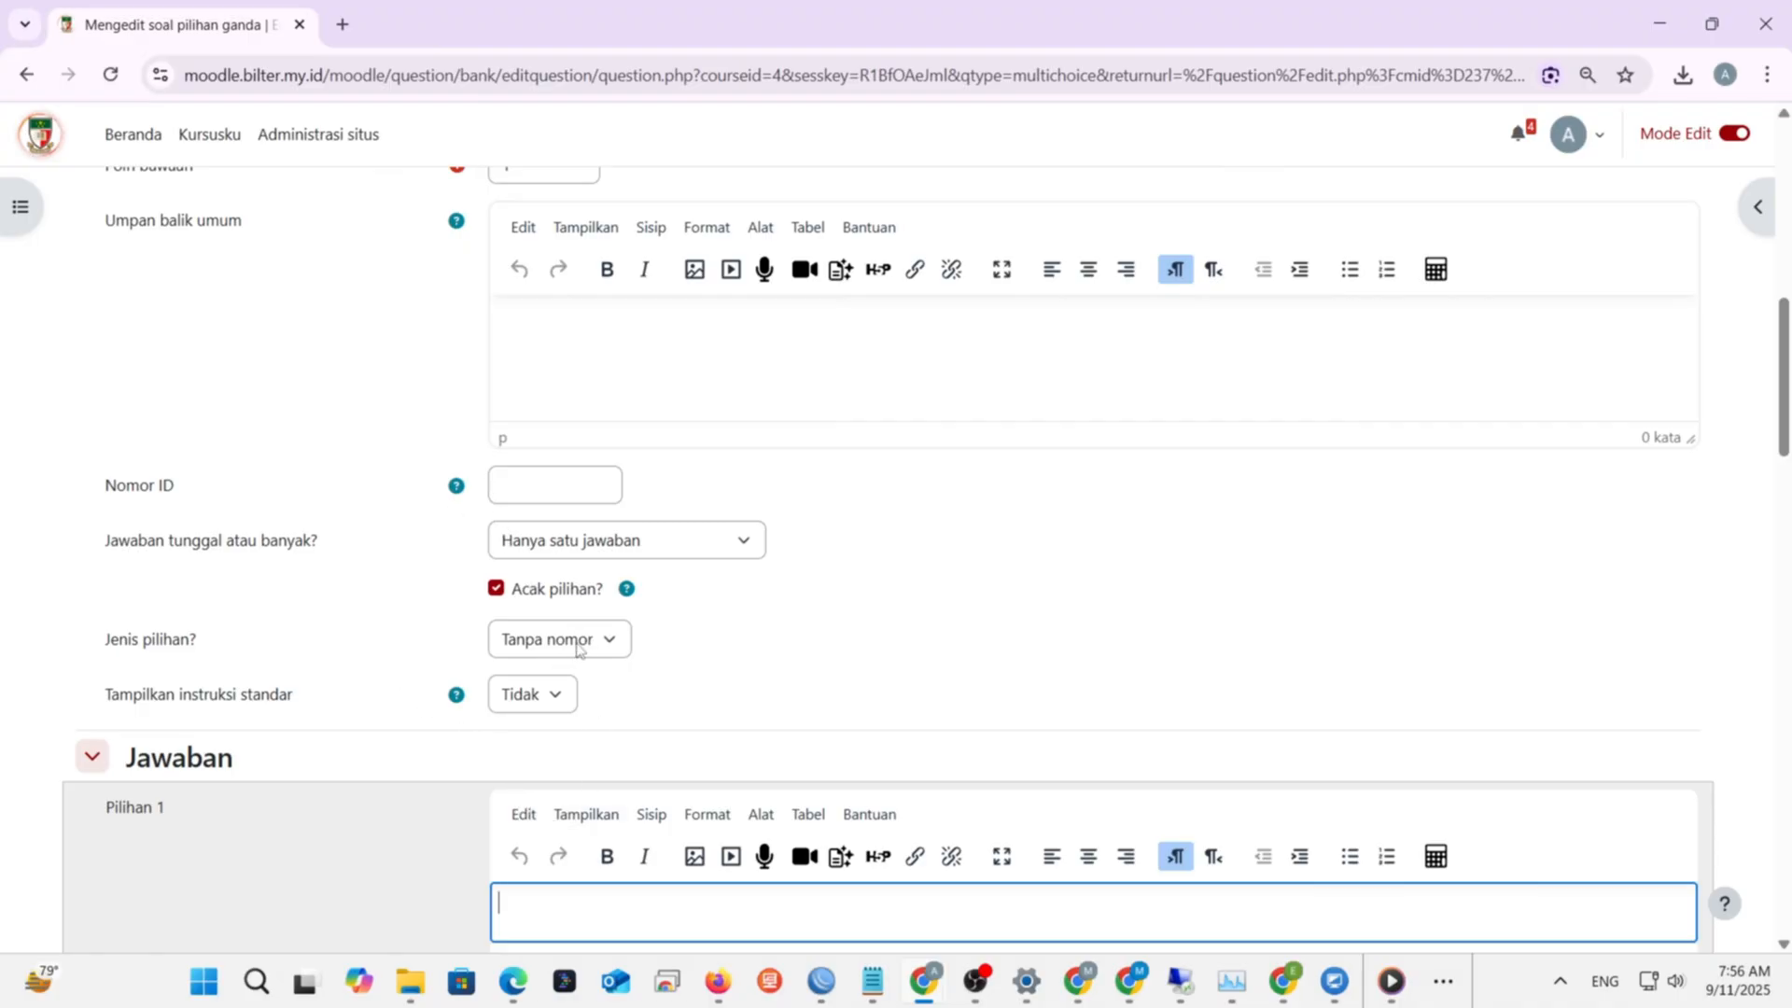
{"action": "scroll", "coordinate": [576, 643], "scroll_direction": "up", "scroll_amount": 1}
{"action": "scroll", "coordinate": [575, 642], "scroll_direction": "up", "scroll_amount": 2}
{"action": "scroll", "coordinate": [571, 635], "scroll_direction": "down", "scroll_amount": 3}
{"action": "scroll", "coordinate": [434, 695], "scroll_direction": "down", "scroll_amount": 1}
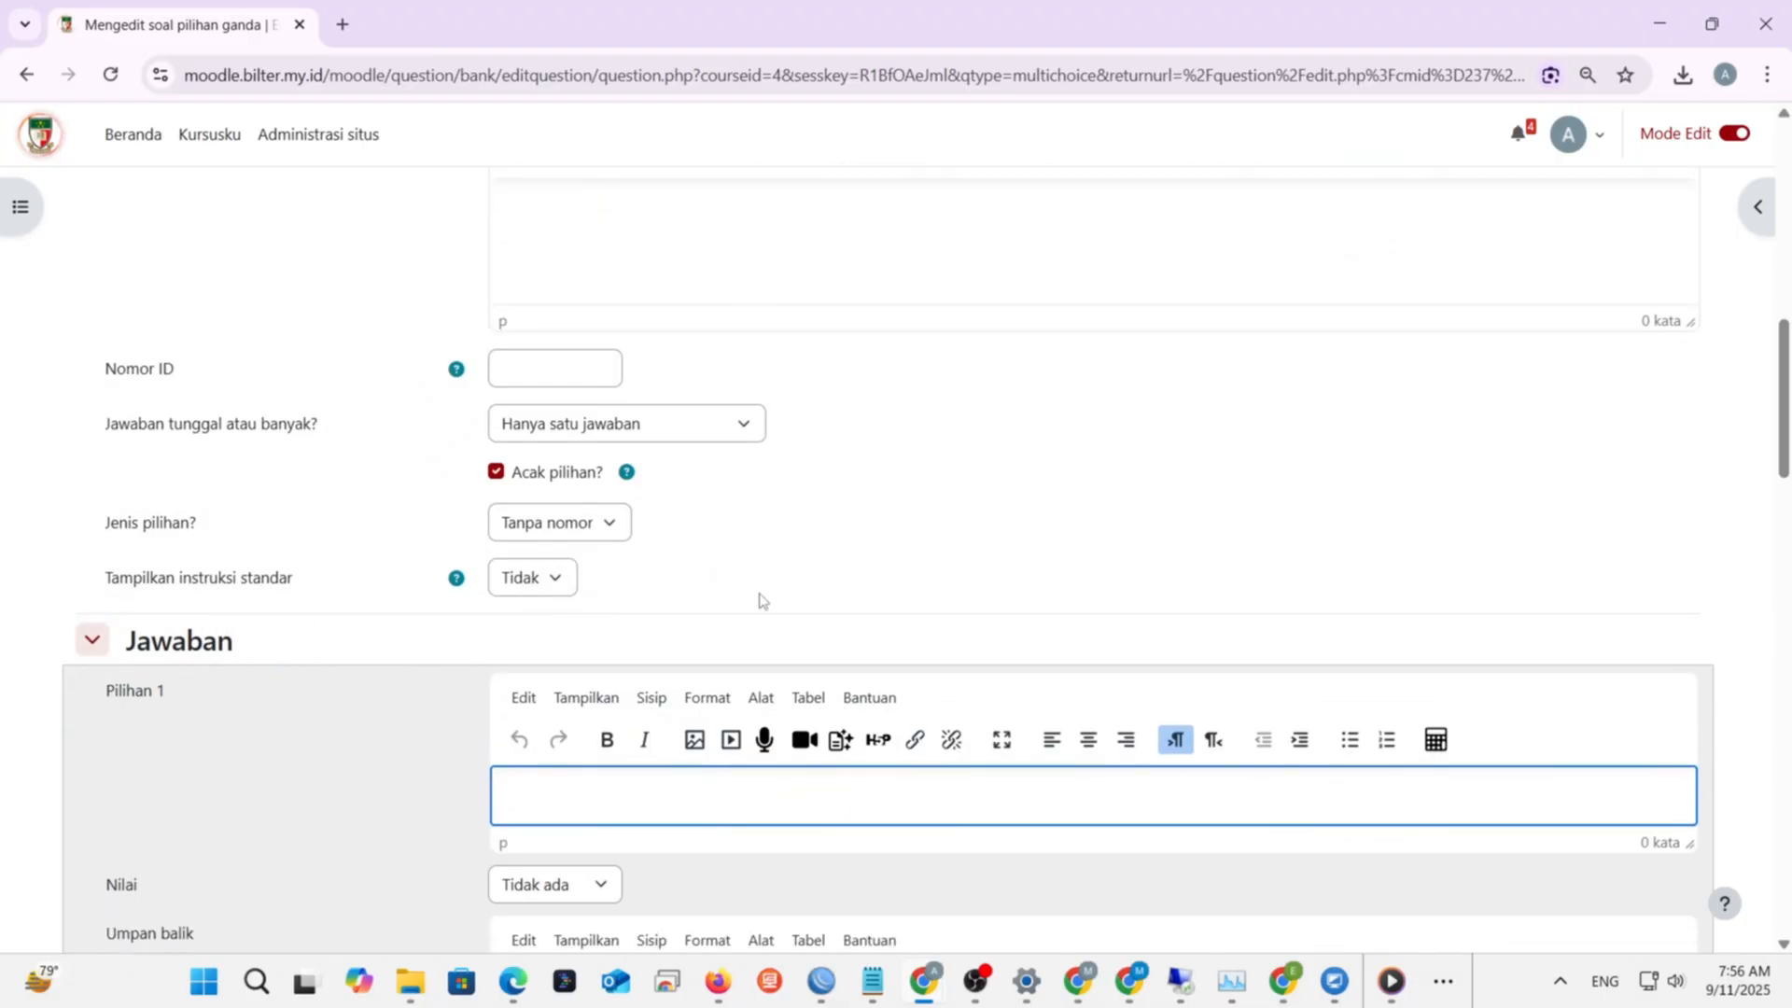
{"action": "scroll", "coordinate": [762, 600], "scroll_direction": "down", "scroll_amount": 1}
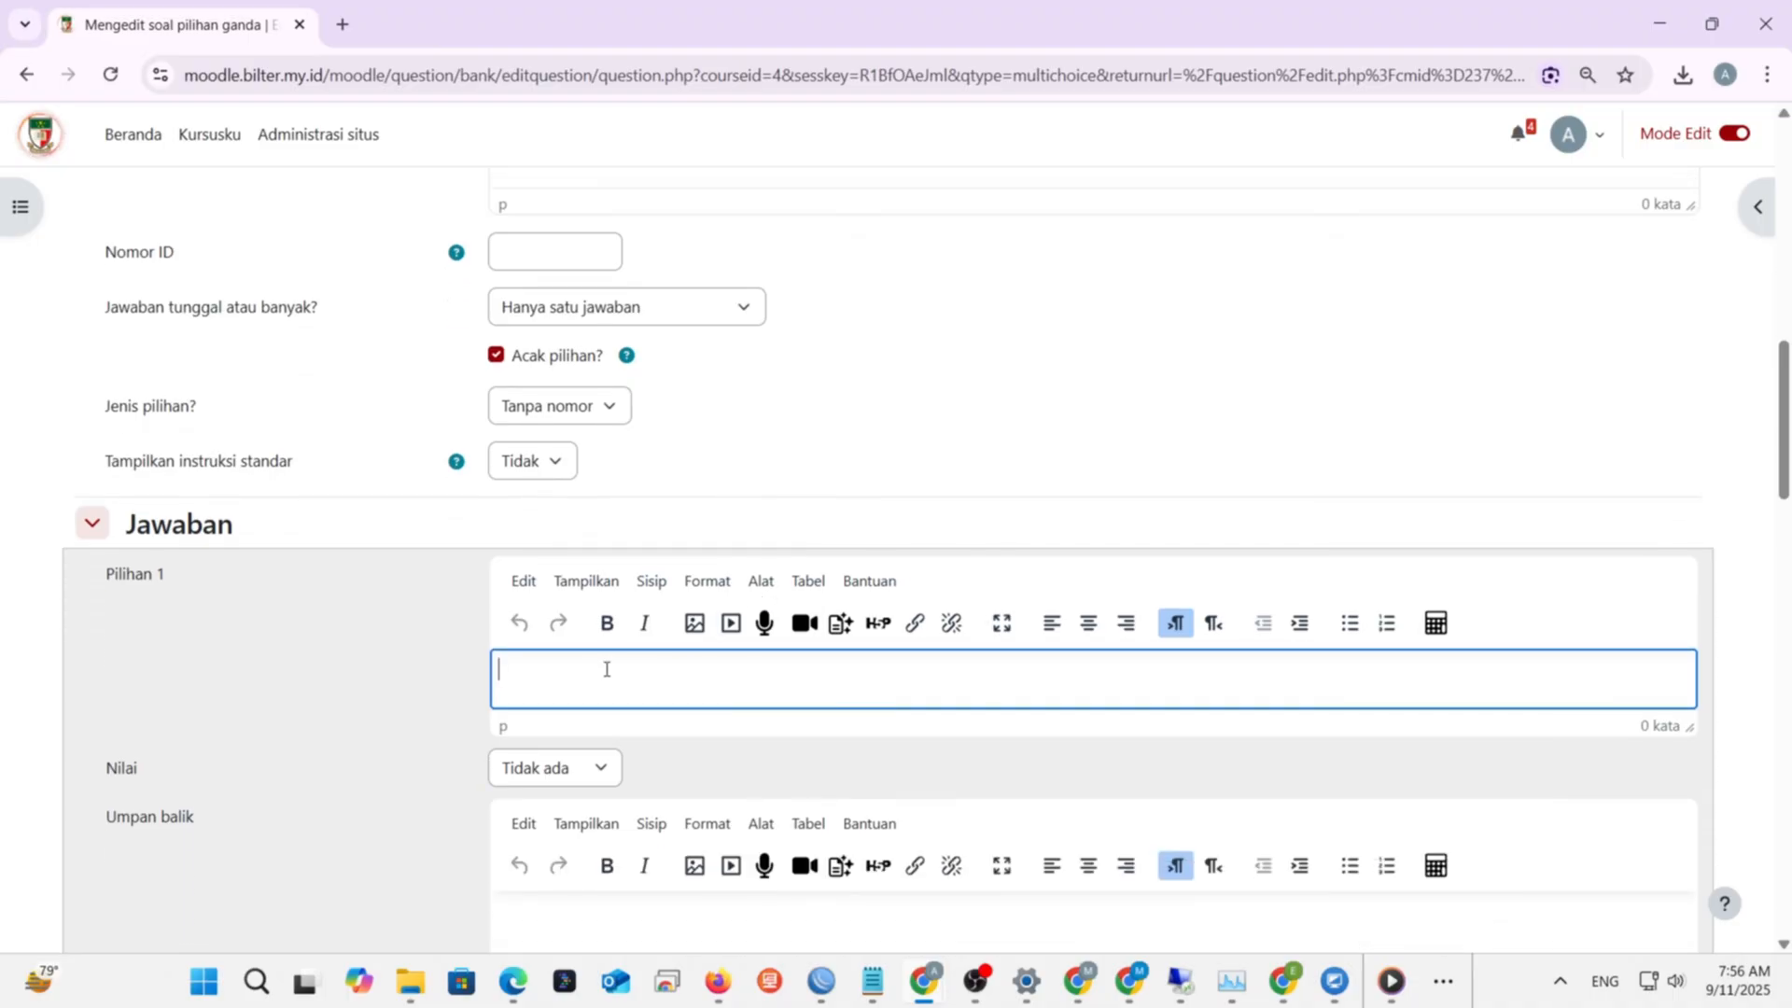
{"action": "scroll", "coordinate": [648, 695], "scroll_direction": "up", "scroll_amount": 3}
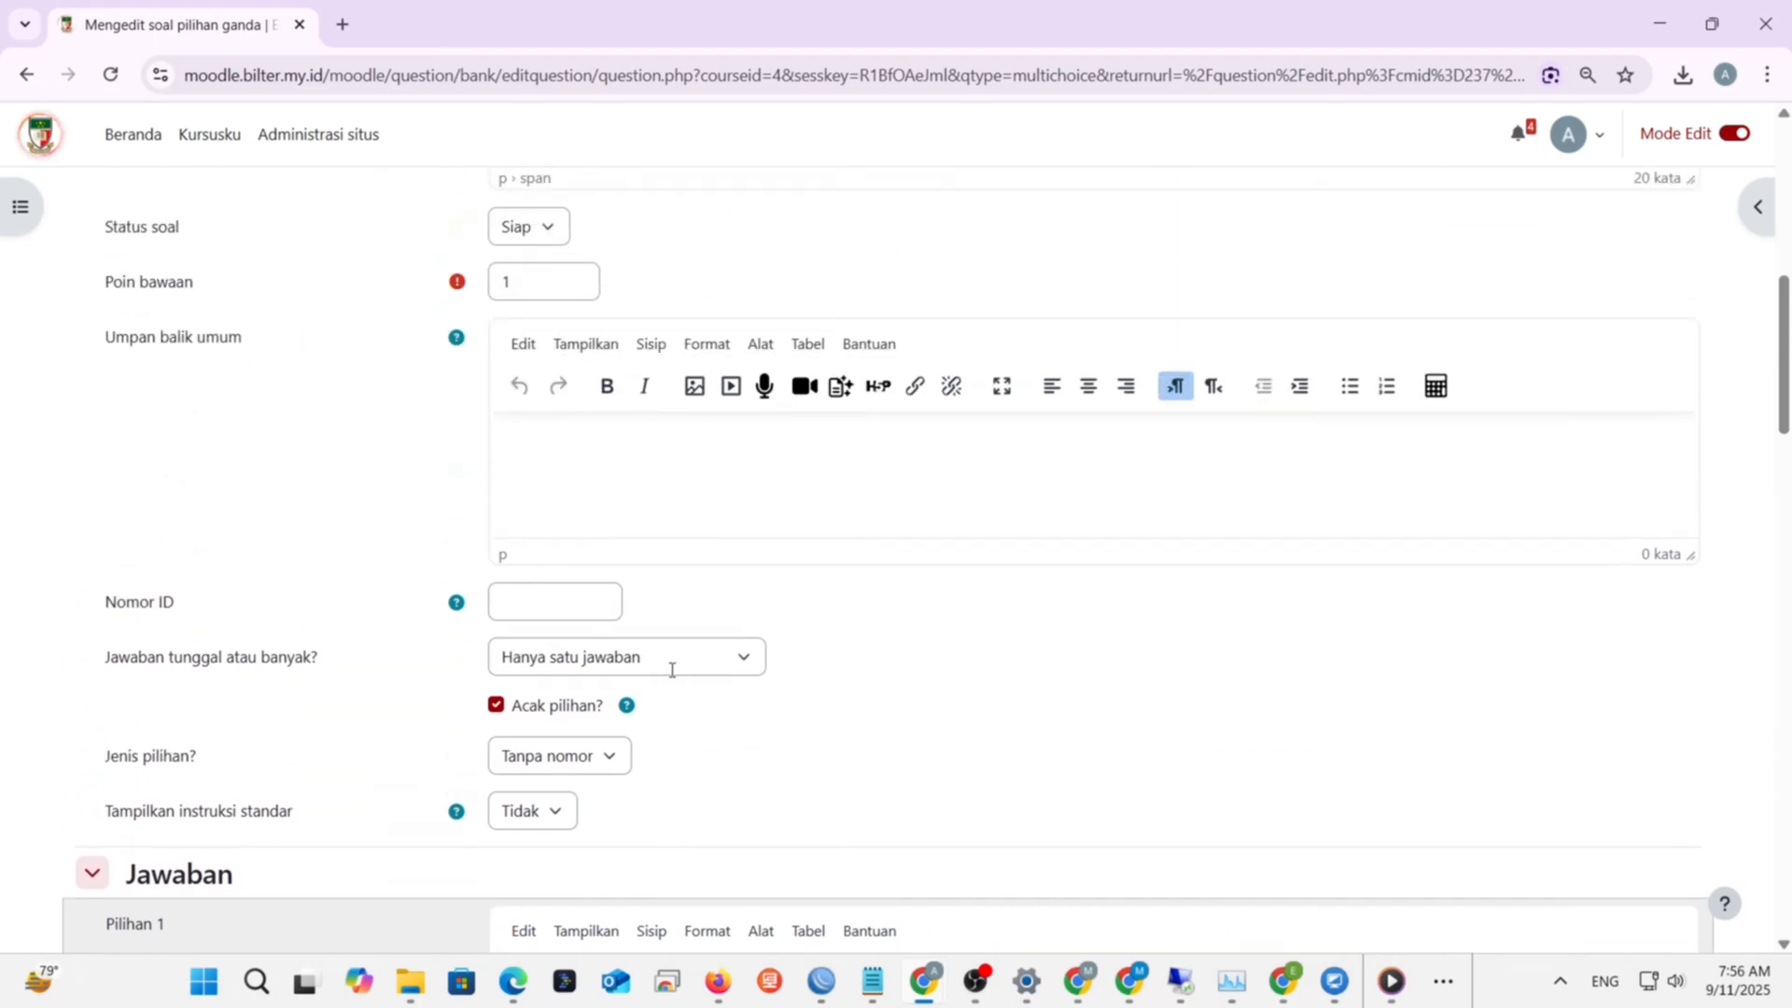
{"action": "scroll", "coordinate": [671, 669], "scroll_direction": "up", "scroll_amount": 3}
{"action": "scroll", "coordinate": [672, 672], "scroll_direction": "down", "scroll_amount": 6}
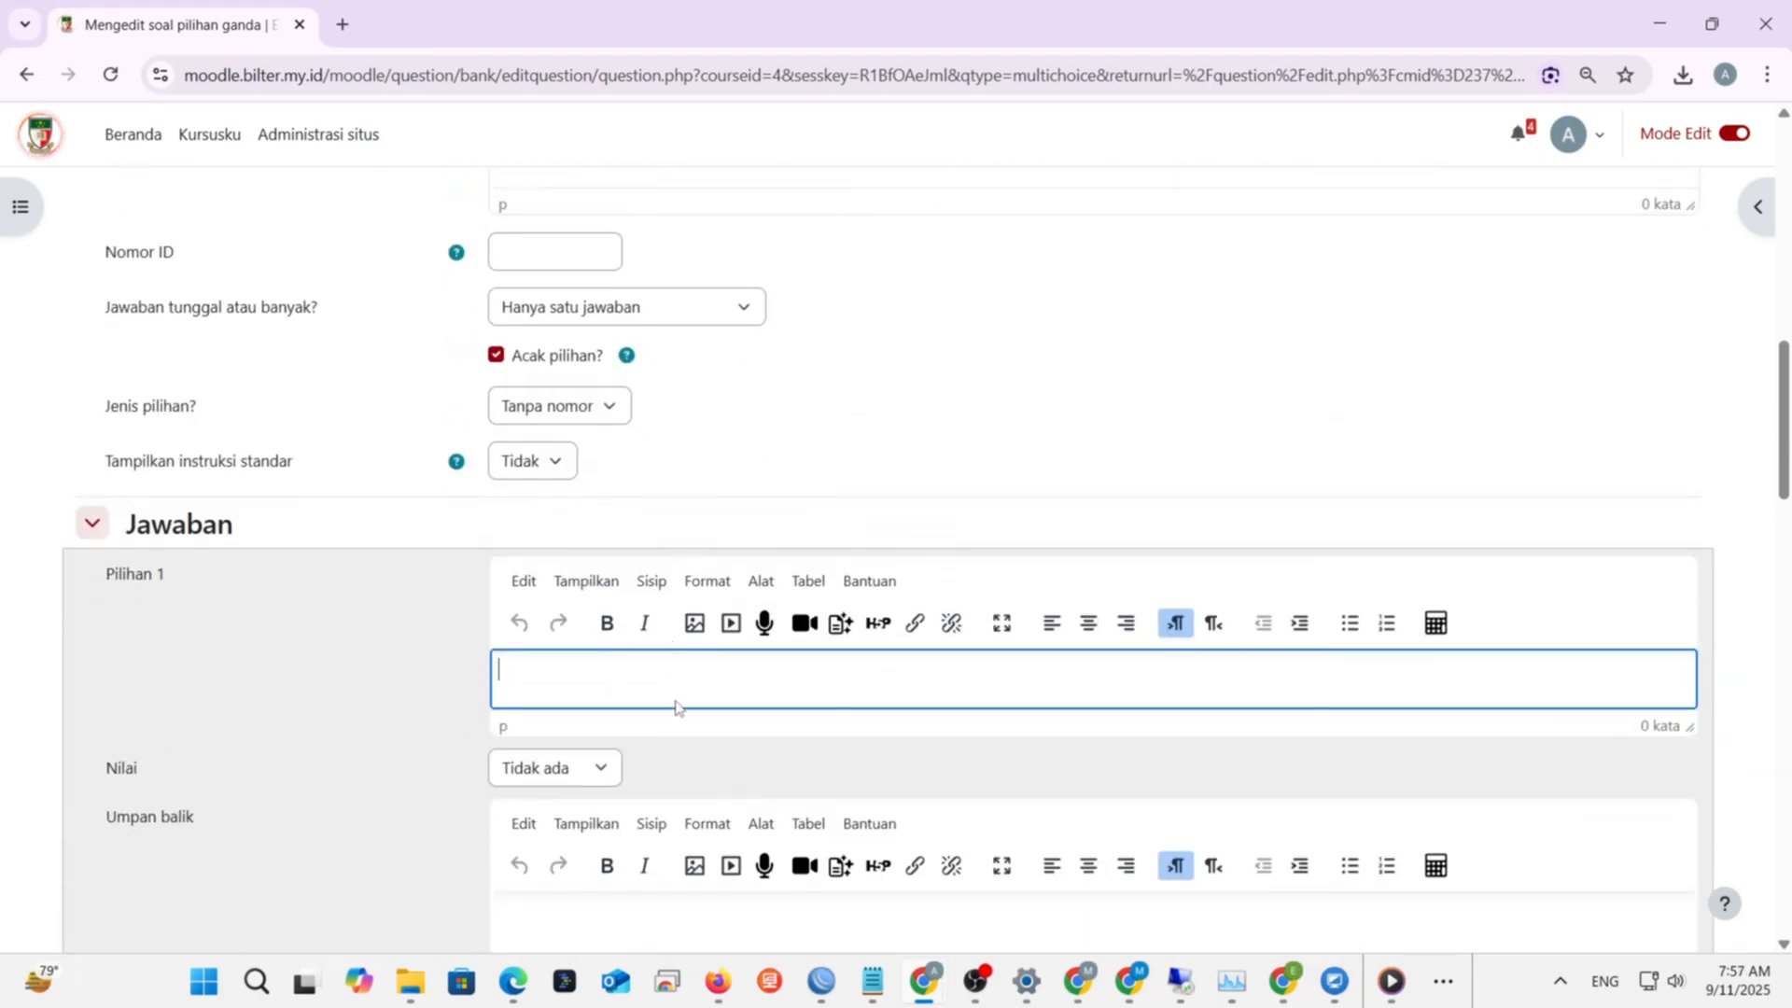
{"action": "type", "text": "go"}
{"action": "scroll", "coordinate": [681, 663], "scroll_direction": "down", "scroll_amount": 3}
- Move to the first choice's feedback field and review the filled answer choices
{"action": "left_click", "coordinate": [656, 707]}
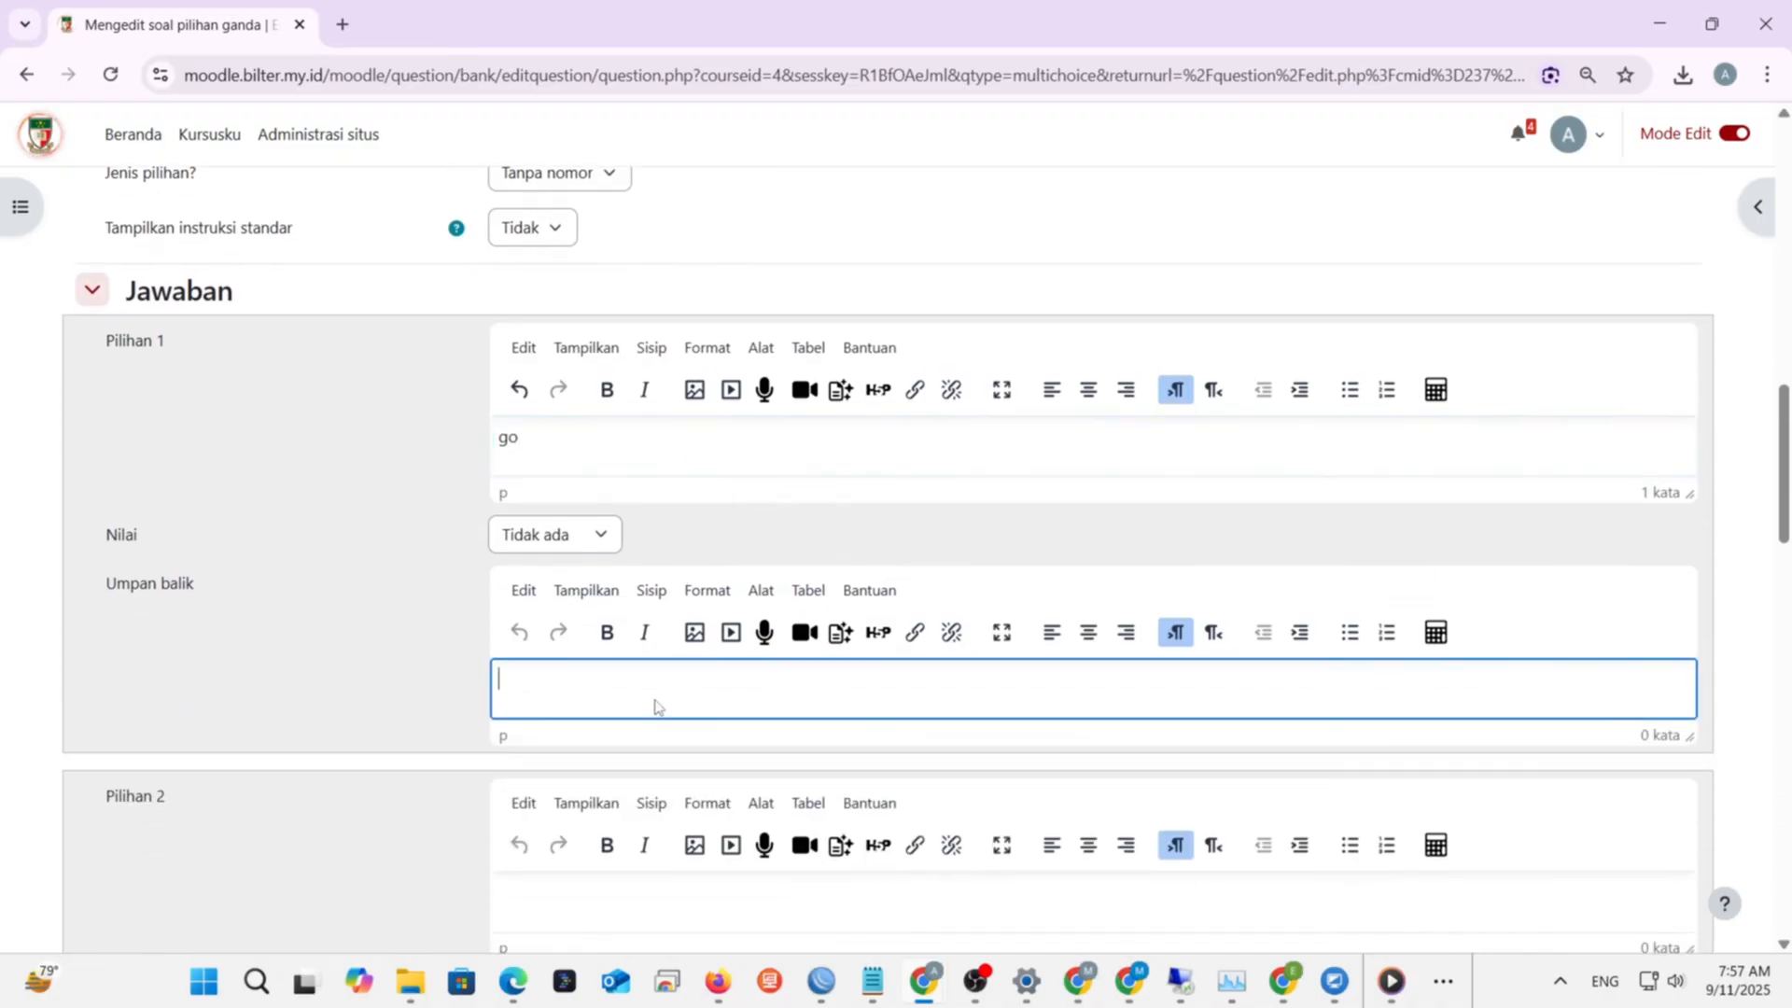
{"action": "scroll", "coordinate": [653, 704], "scroll_direction": "up", "scroll_amount": 10}
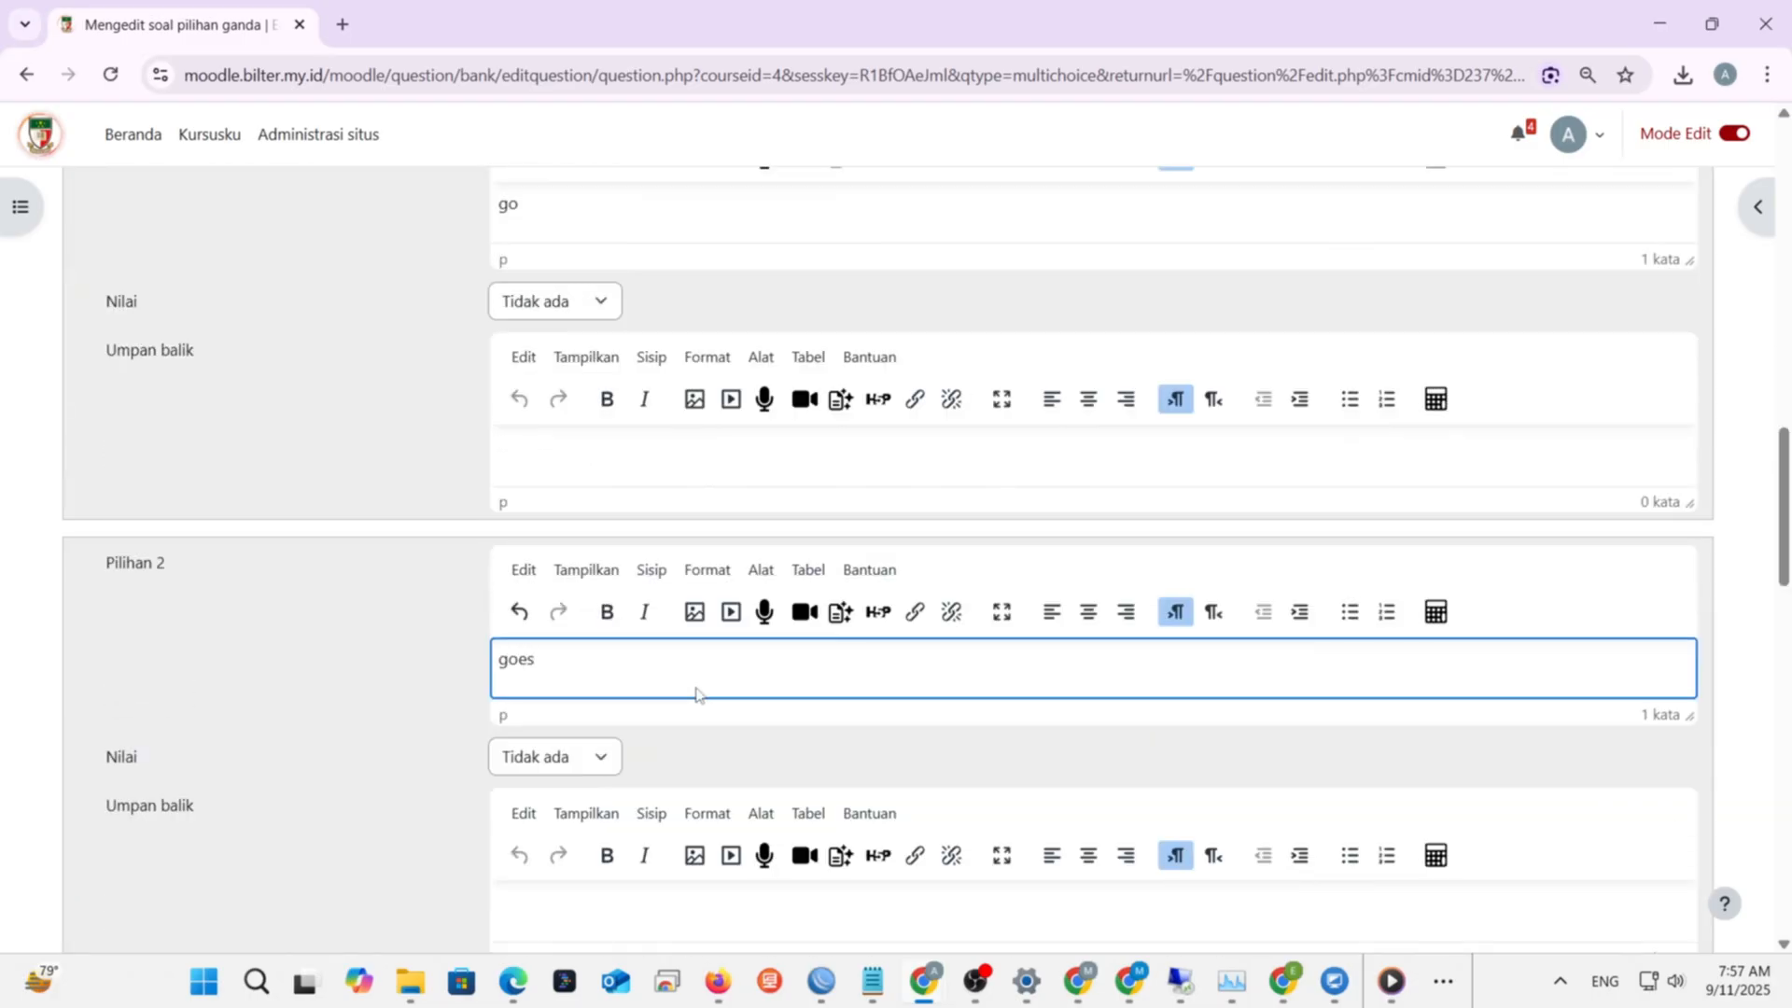
{"action": "scroll", "coordinate": [573, 888], "scroll_direction": "down", "scroll_amount": 3}
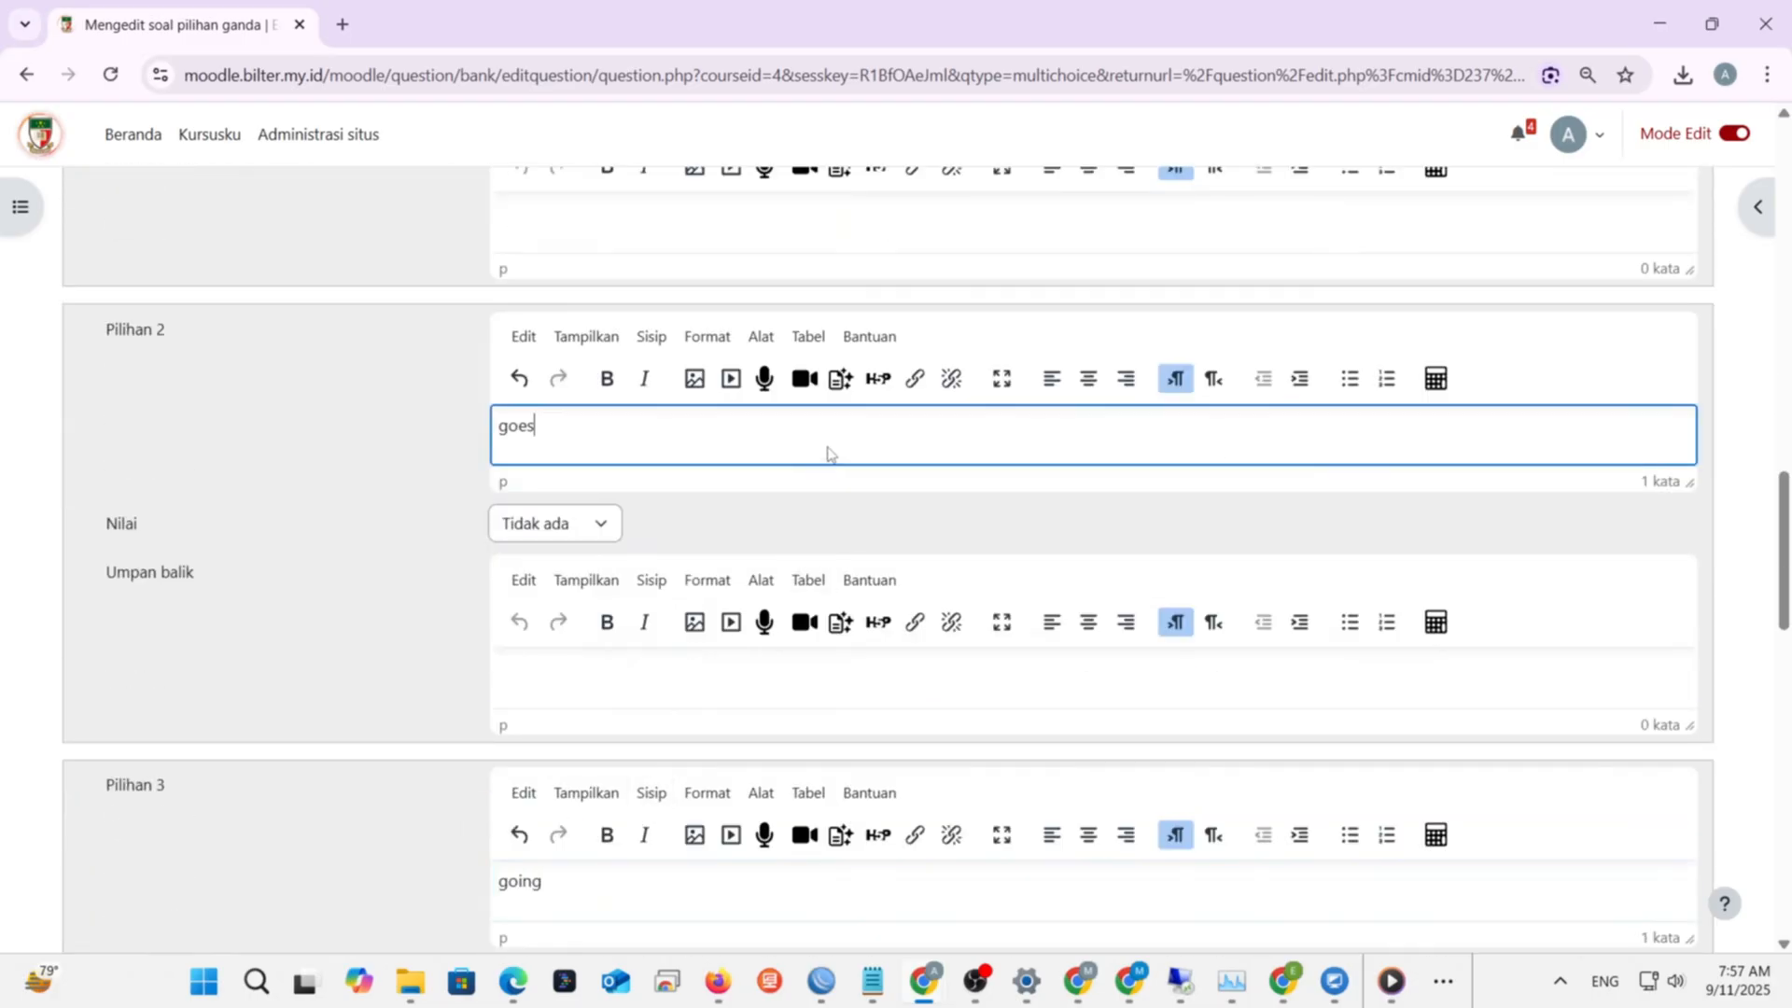
{"action": "scroll", "coordinate": [827, 451], "scroll_direction": "up", "scroll_amount": 10}
{"action": "scroll", "coordinate": [887, 392], "scroll_direction": "down", "scroll_amount": 20}
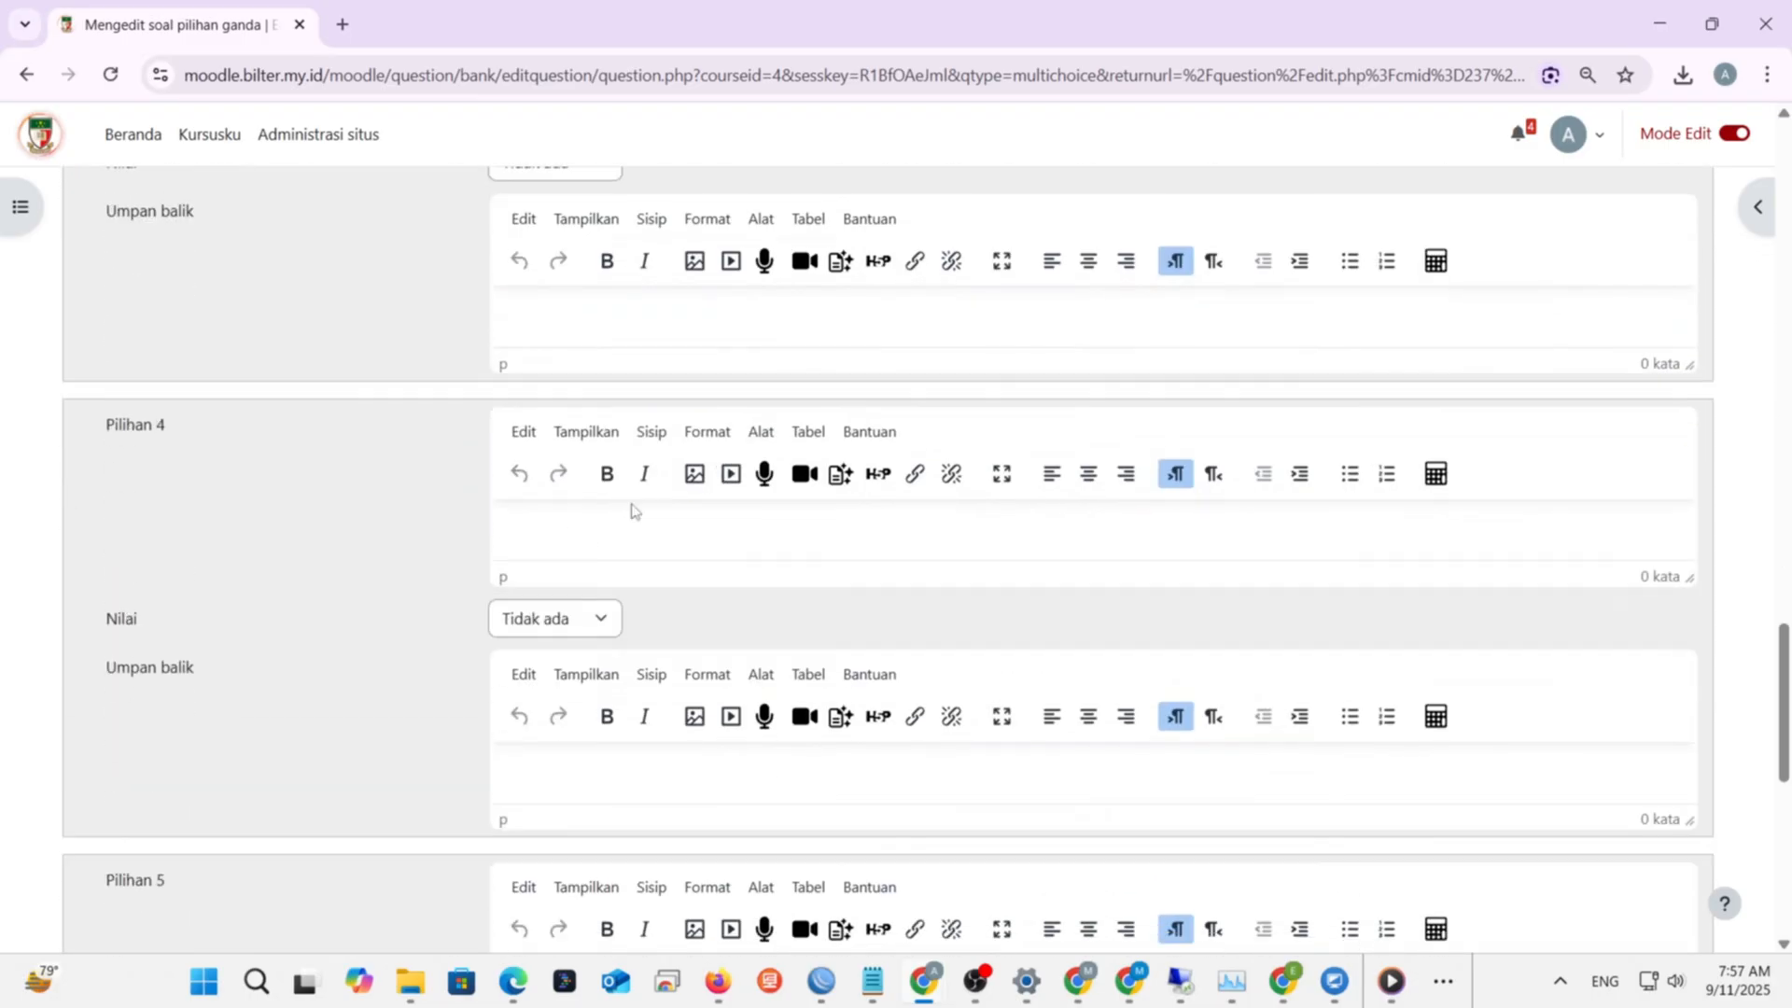
{"action": "scroll", "coordinate": [628, 512], "scroll_direction": "up", "scroll_amount": 10}
{"action": "scroll", "coordinate": [600, 712], "scroll_direction": "up", "scroll_amount": 1}
{"action": "scroll", "coordinate": [602, 710], "scroll_direction": "down", "scroll_amount": 1}
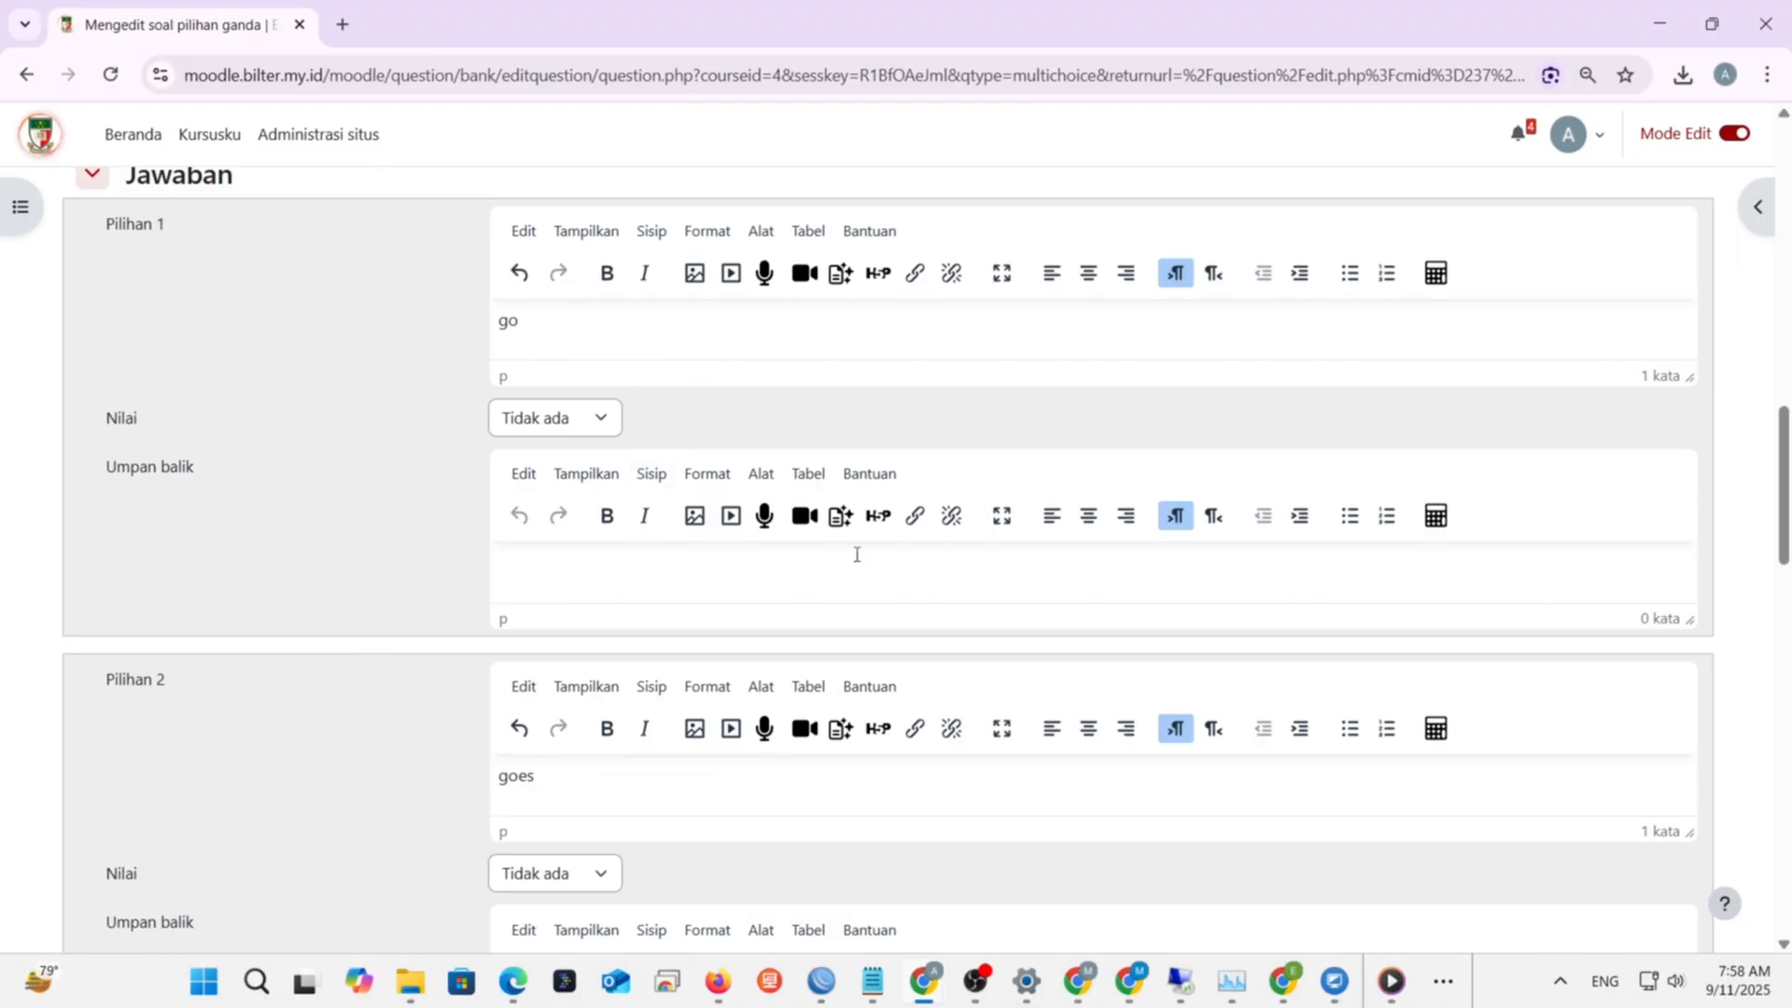
{"action": "scroll", "coordinate": [855, 554], "scroll_direction": "up", "scroll_amount": 4}
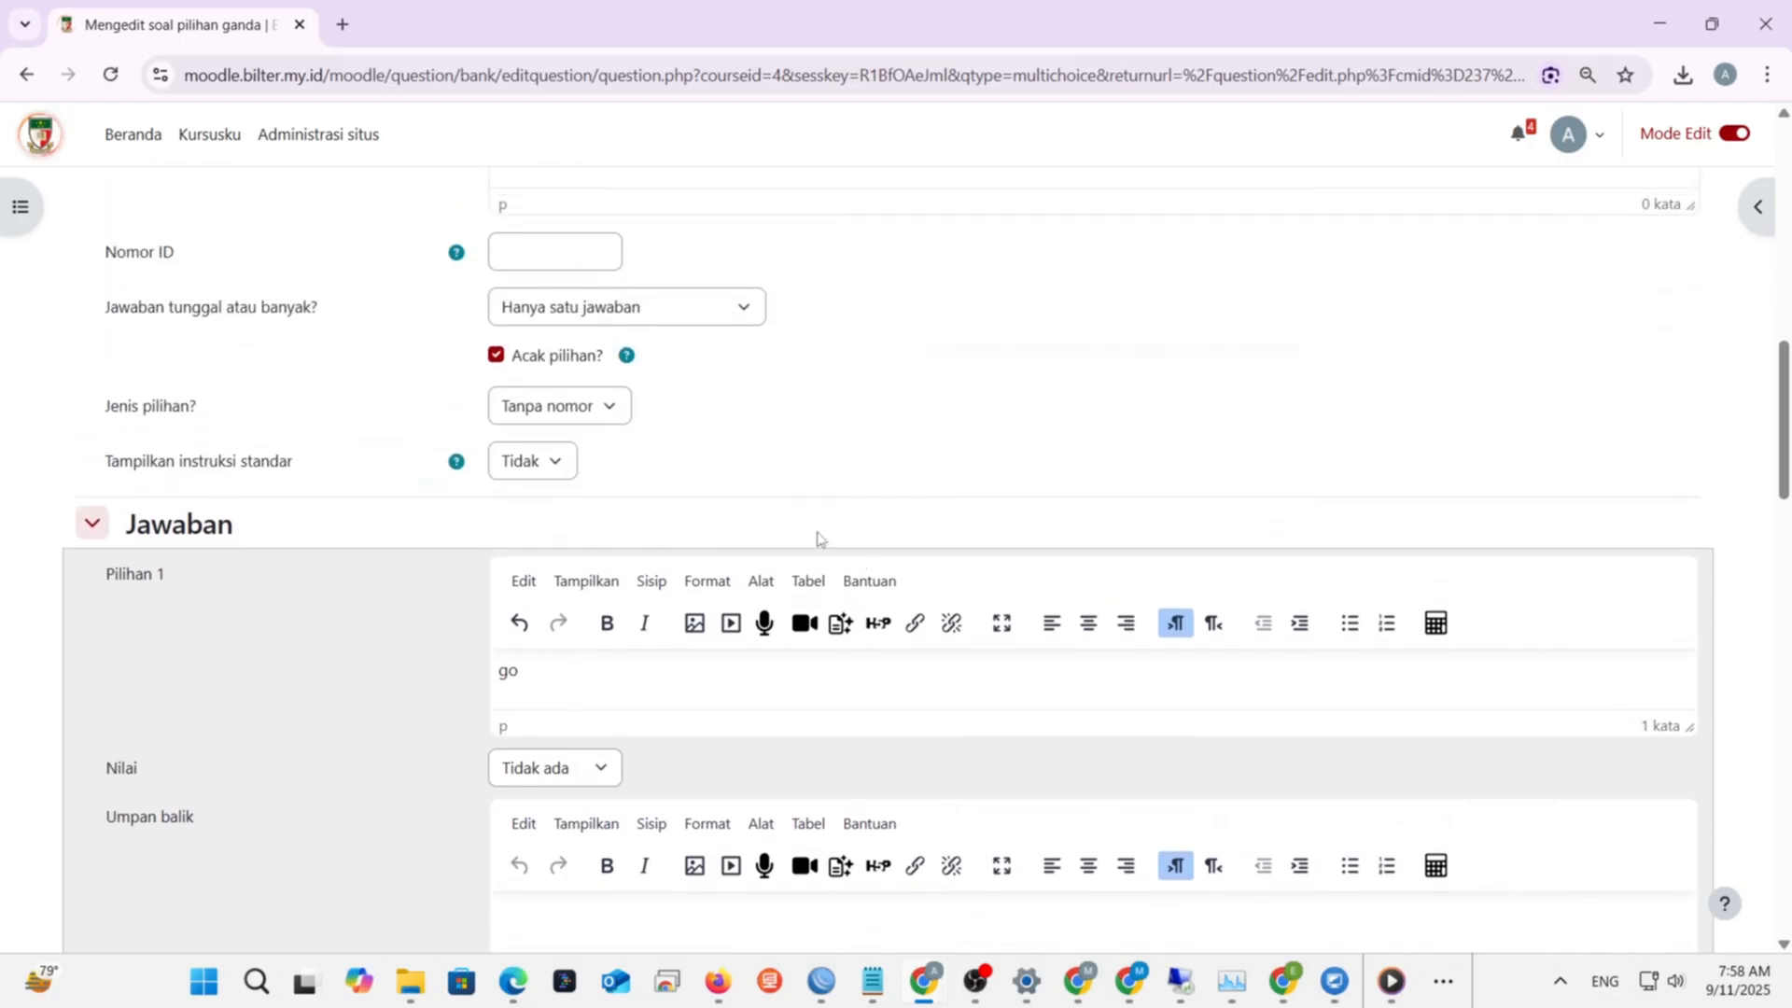
{"action": "scroll", "coordinate": [774, 527], "scroll_direction": "up", "scroll_amount": 1}
{"action": "scroll", "coordinate": [736, 519], "scroll_direction": "up", "scroll_amount": 8}
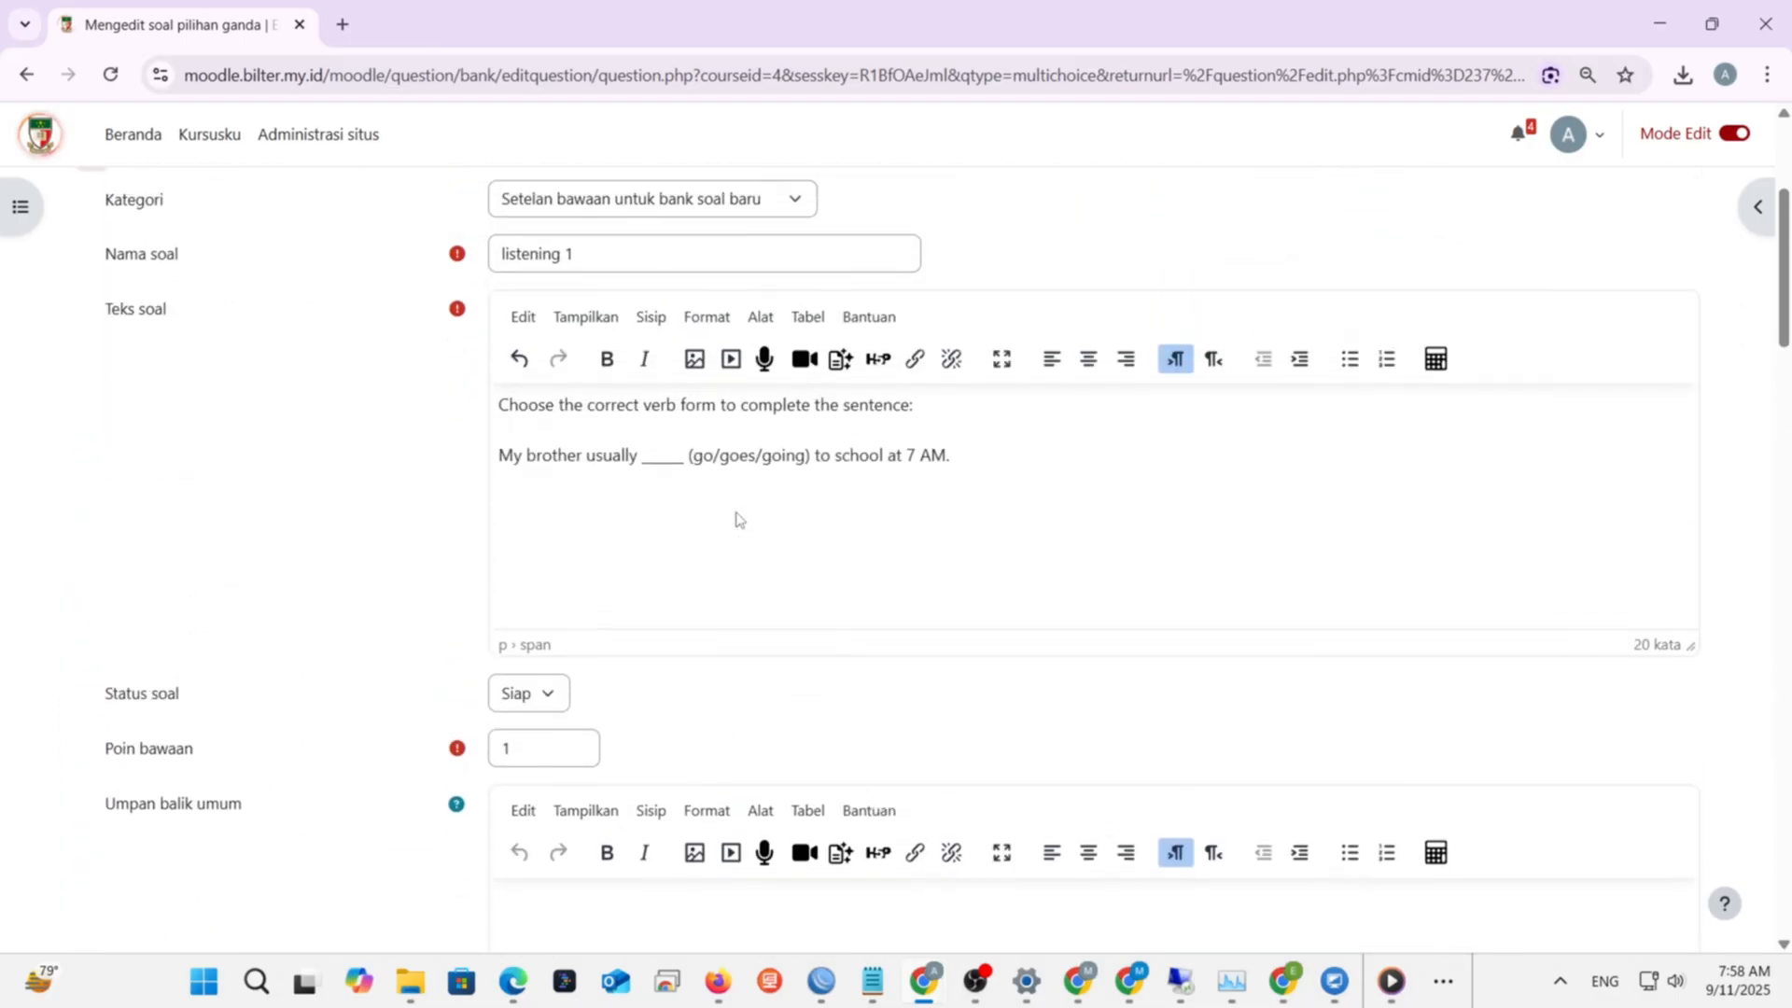
{"action": "scroll", "coordinate": [732, 516], "scroll_direction": "down", "scroll_amount": 7}
{"action": "scroll", "coordinate": [727, 520], "scroll_direction": "down", "scroll_amount": 3}
{"action": "scroll", "coordinate": [724, 522], "scroll_direction": "up", "scroll_amount": 8}
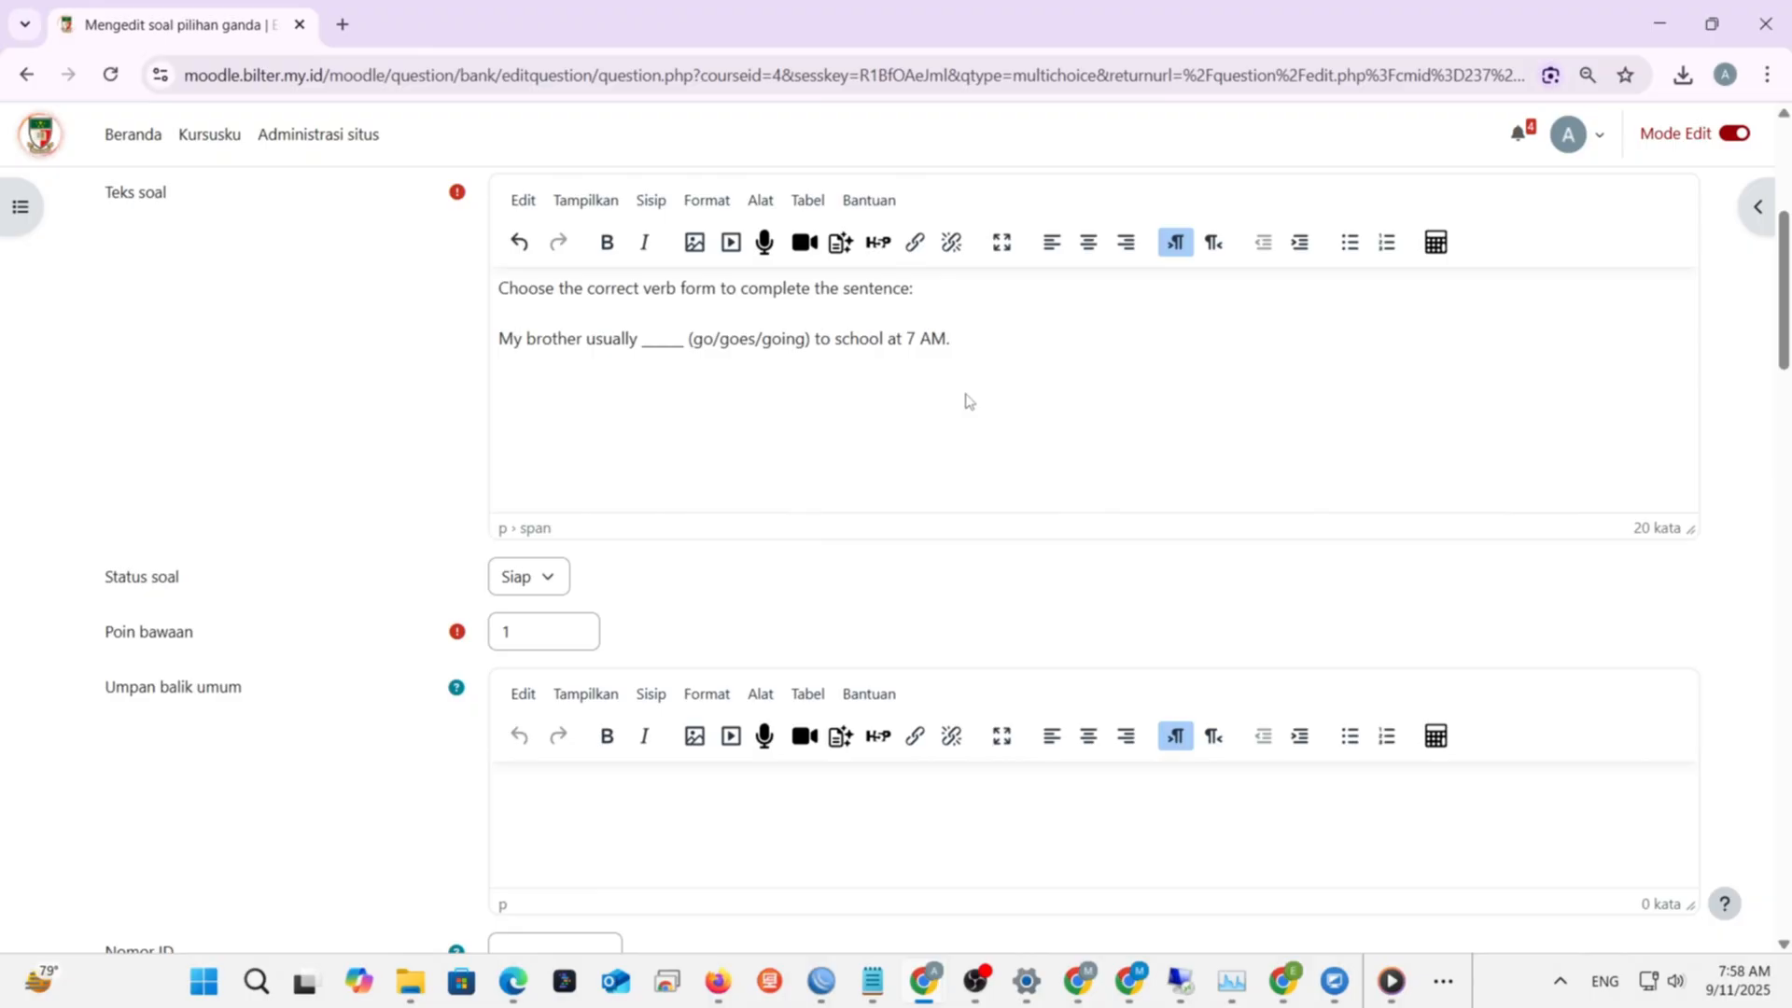
{"action": "scroll", "coordinate": [967, 399], "scroll_direction": "down", "scroll_amount": 10}
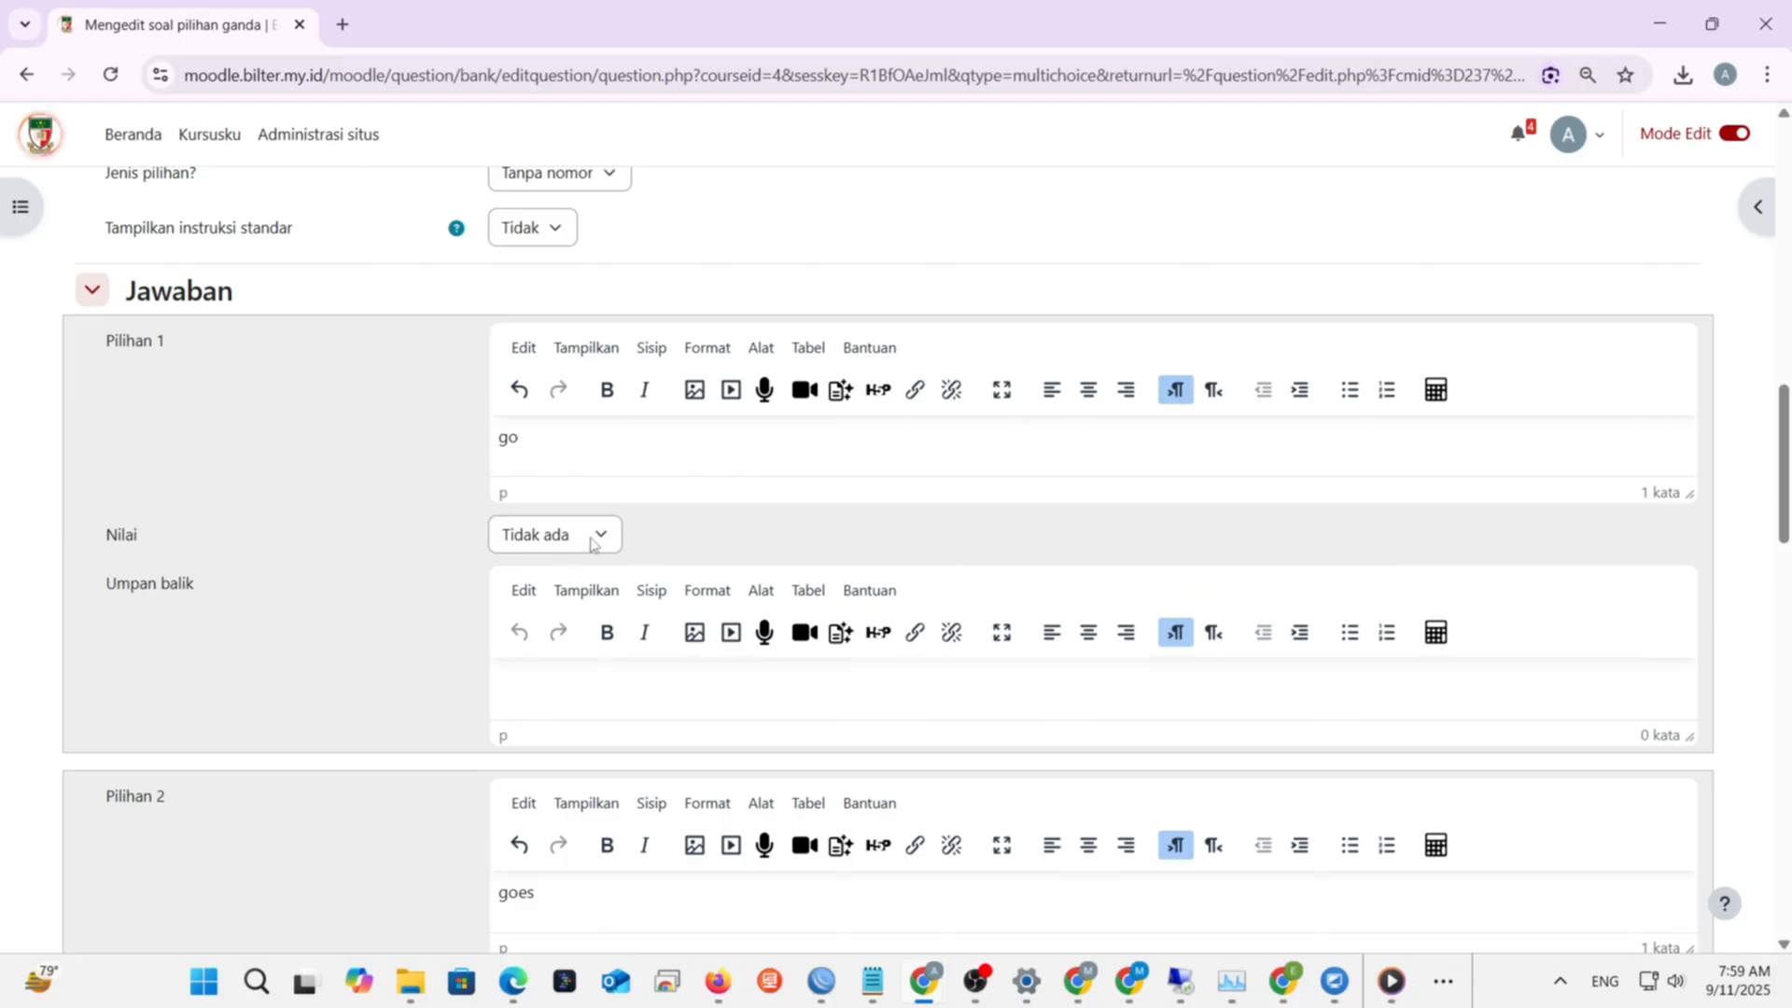
- Give the answer 'goes' (Pilihan 2) a 100% grade
{"action": "scroll", "coordinate": [594, 541], "scroll_direction": "down", "scroll_amount": 3}
{"action": "left_click", "coordinate": [598, 752]}
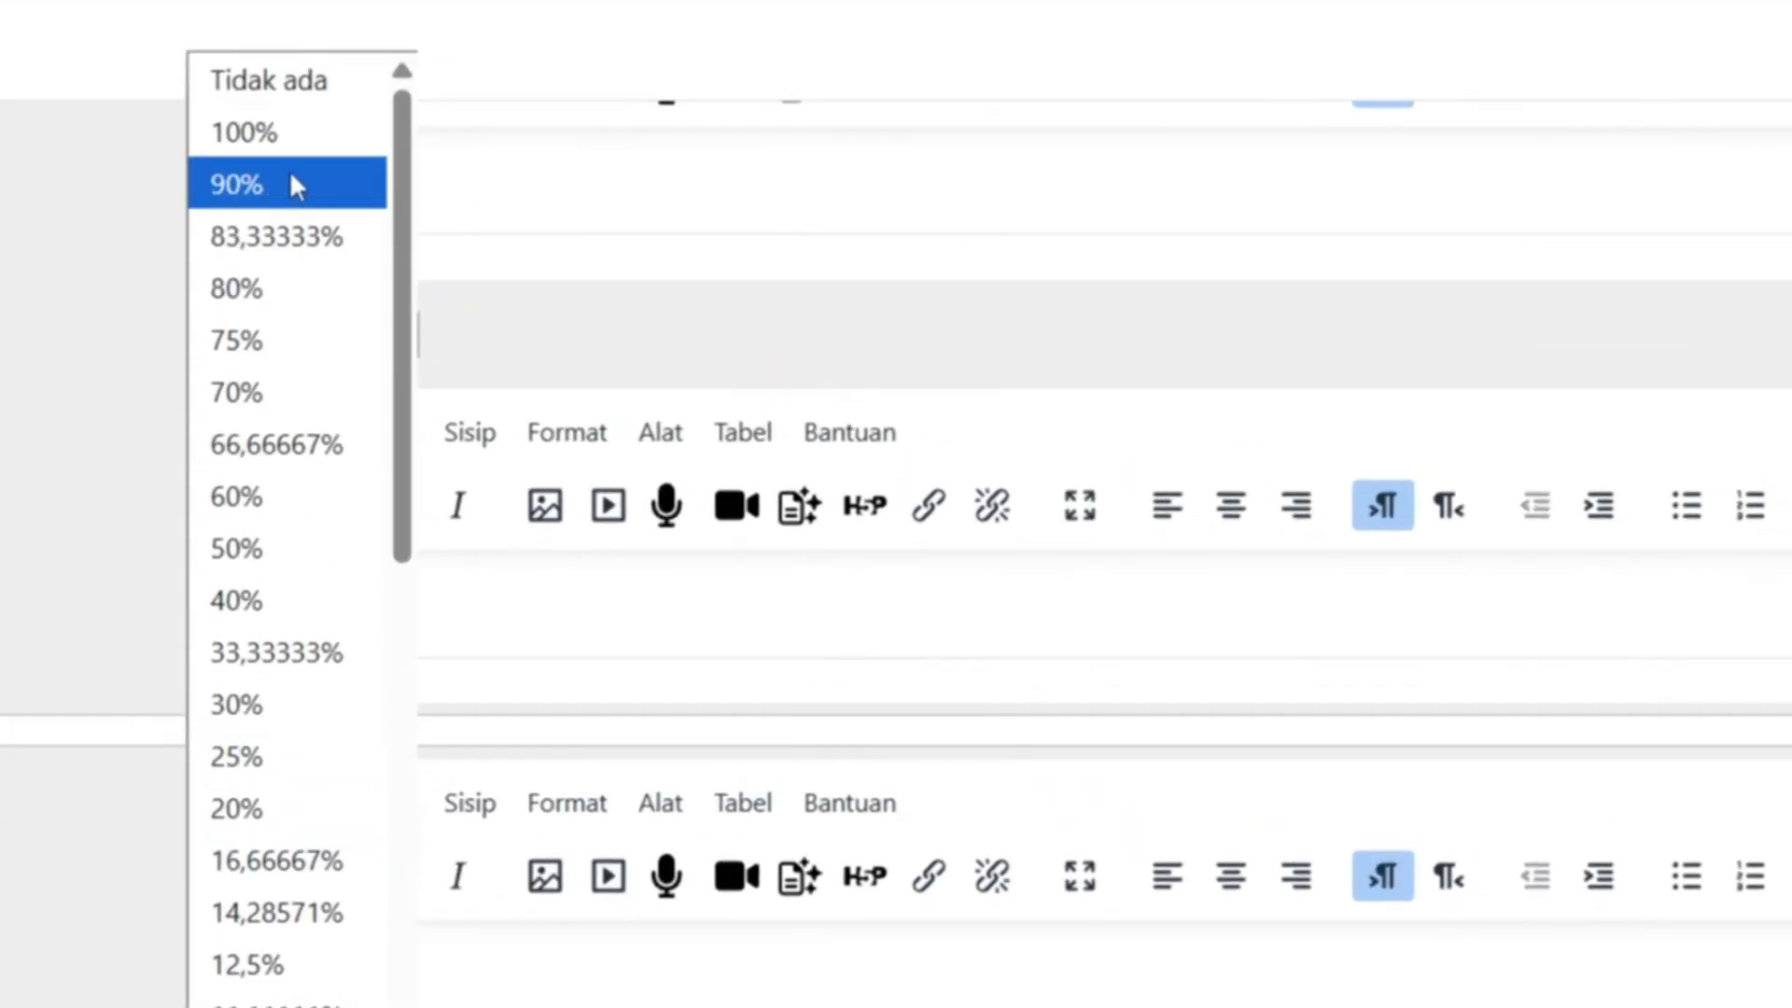
{"action": "left_click", "coordinate": [304, 131]}
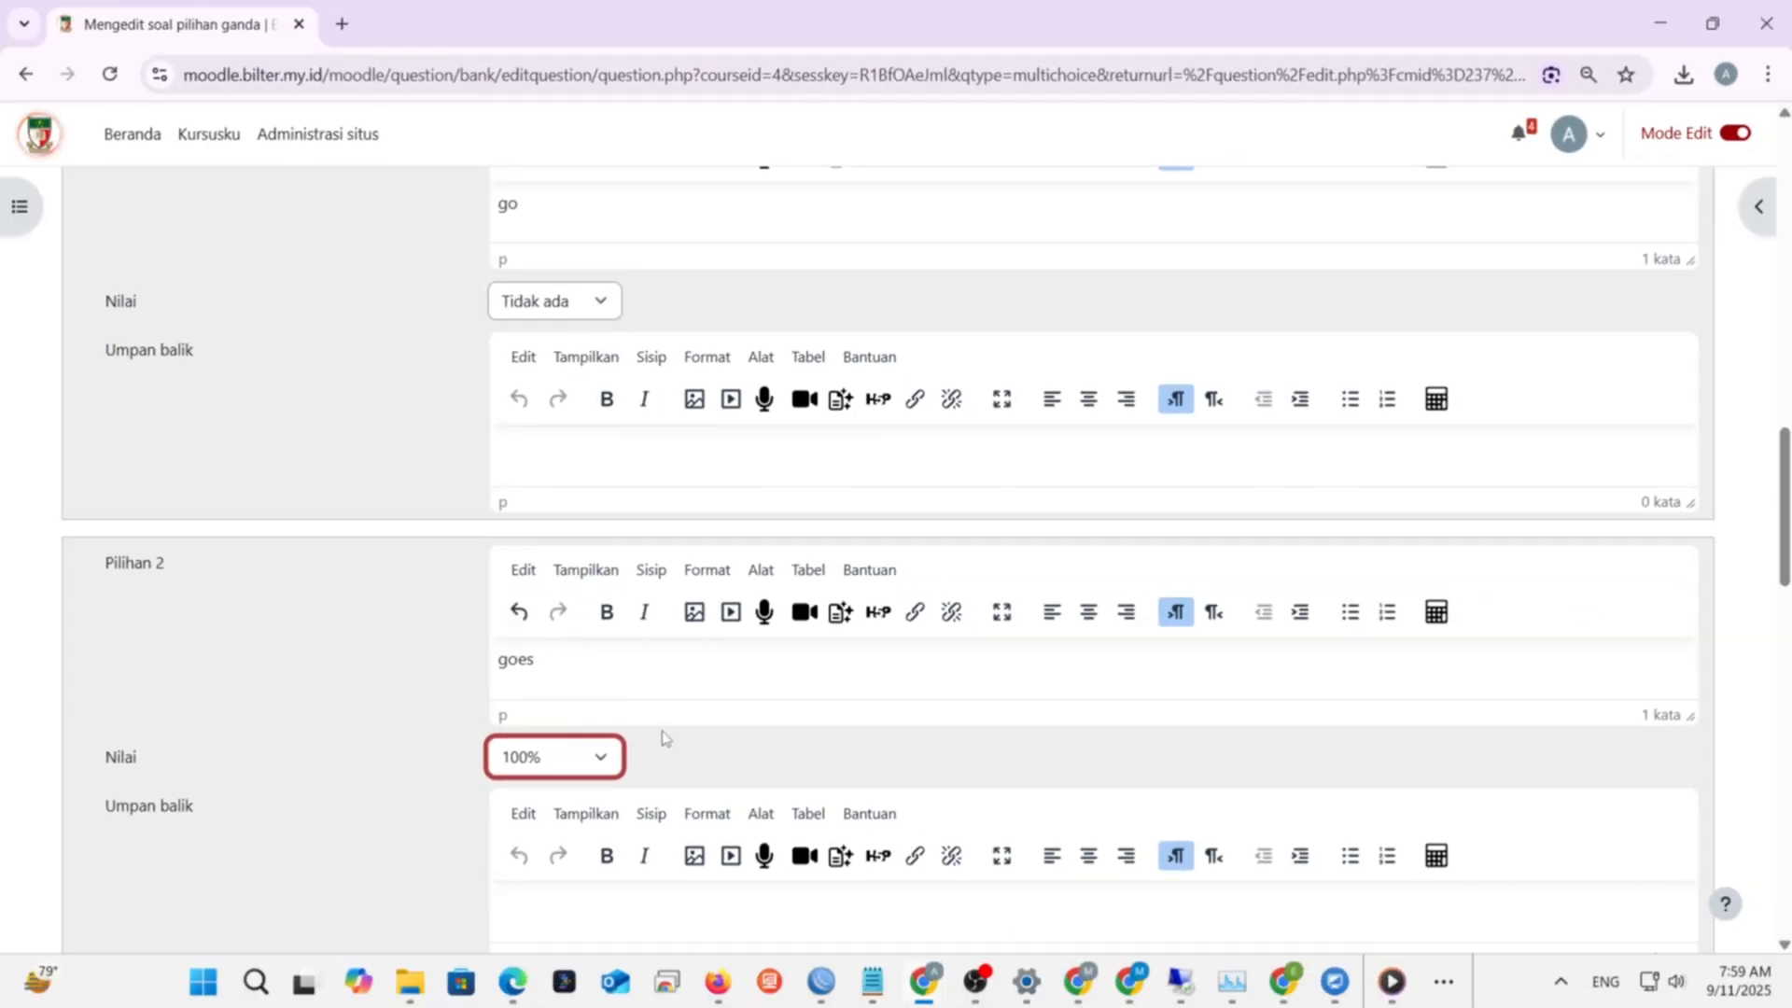
{"action": "scroll", "coordinate": [664, 737], "scroll_direction": "down", "scroll_amount": 1}
{"action": "scroll", "coordinate": [663, 733], "scroll_direction": "down", "scroll_amount": 8}
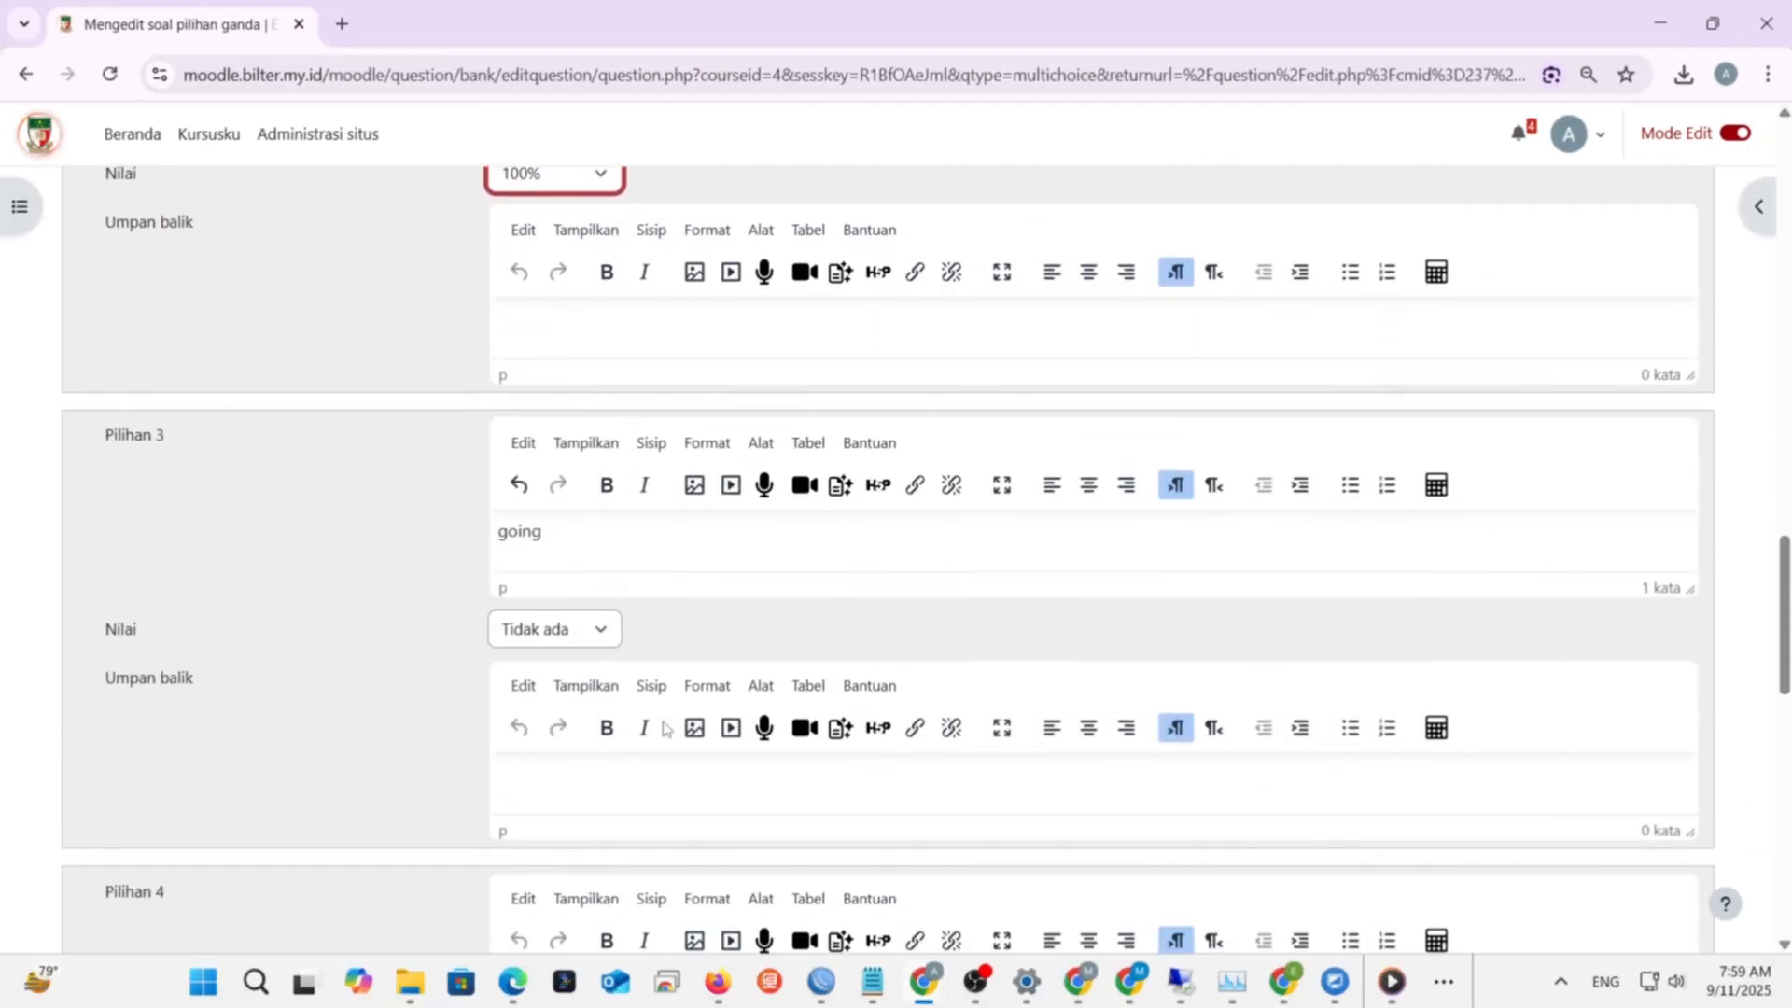
{"action": "scroll", "coordinate": [663, 724], "scroll_direction": "down", "scroll_amount": 10}
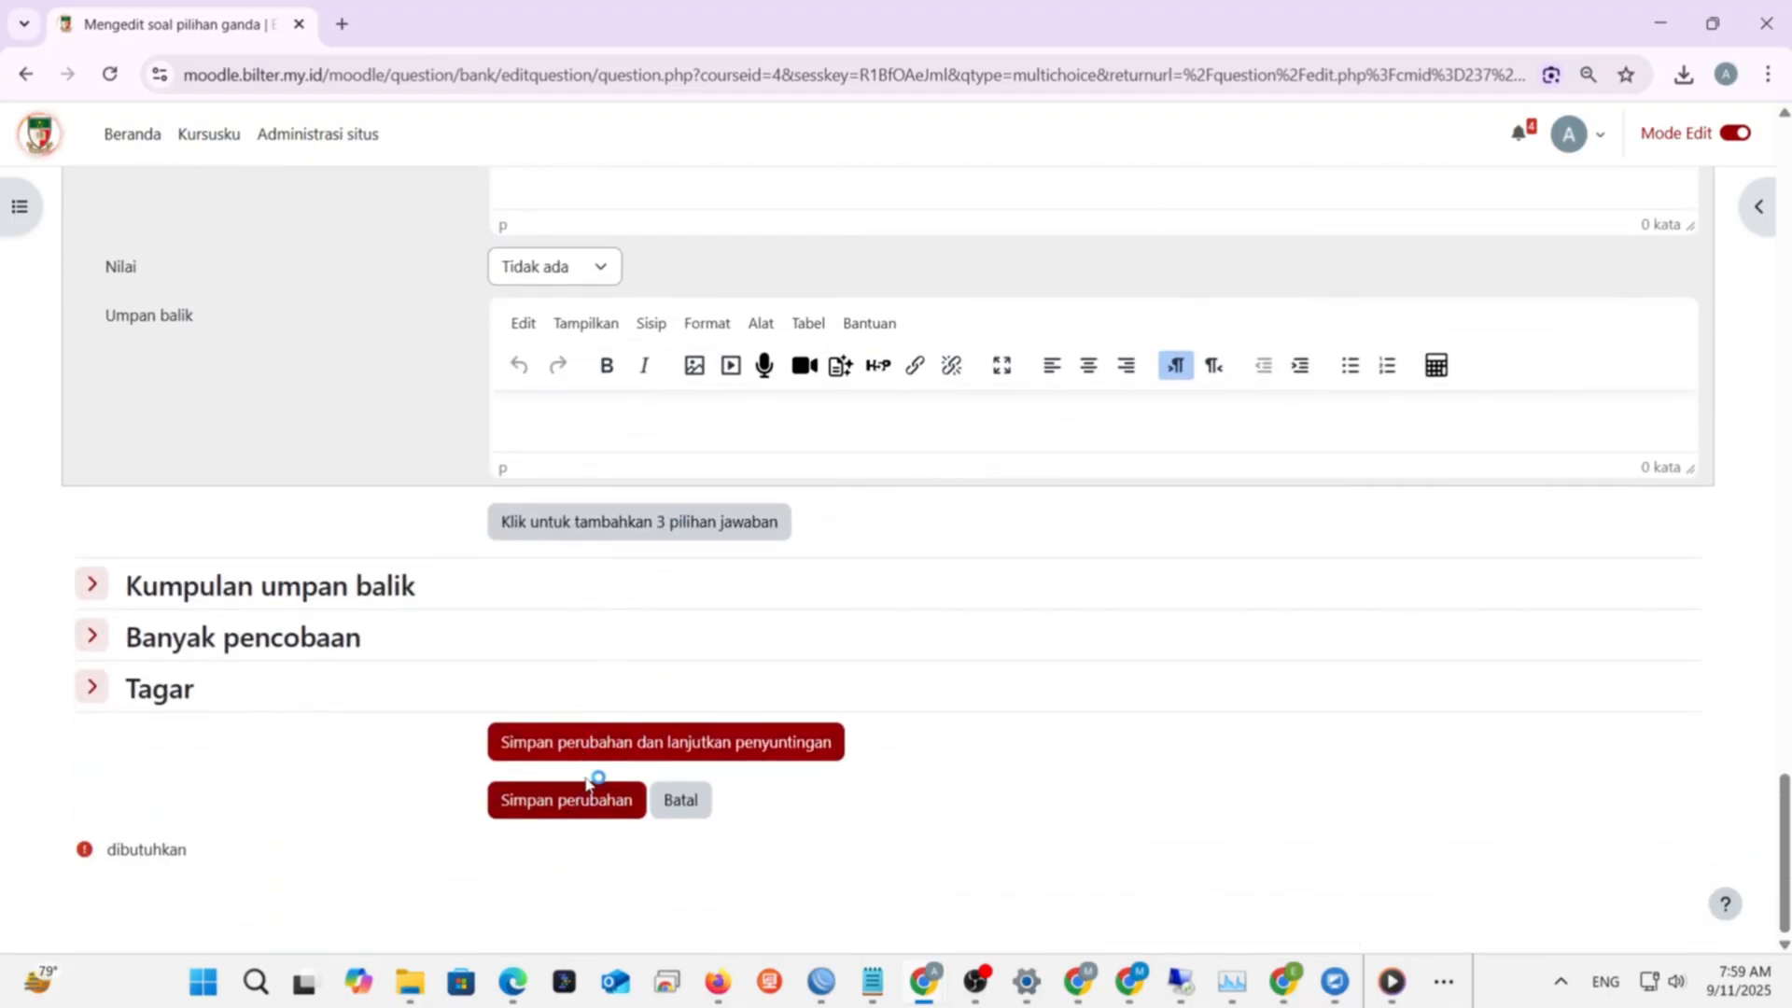
{"action": "scroll", "coordinate": [591, 705], "scroll_direction": "up", "scroll_amount": 10}
{"action": "scroll", "coordinate": [592, 705], "scroll_direction": "up", "scroll_amount": 10}
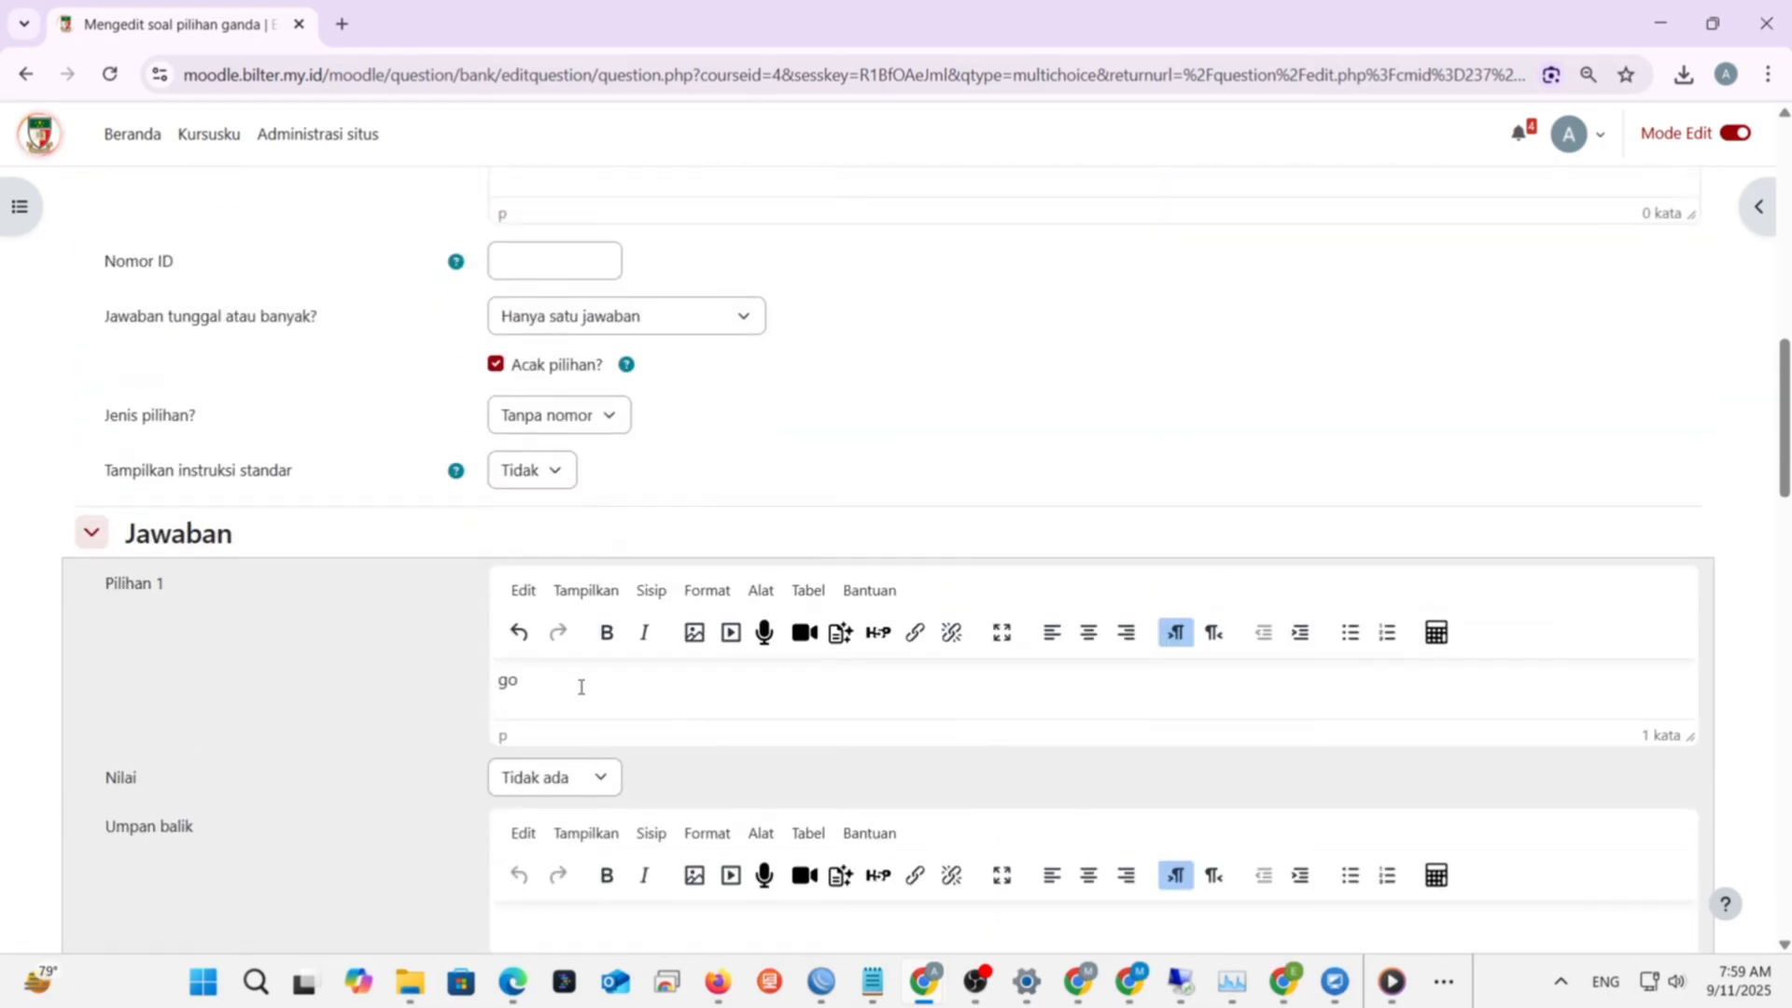
- Set 'Jawaban tunggal atau banyak?' to 'Diizinkan memilih lebih dari satu'
{"action": "left_click", "coordinate": [682, 667]}
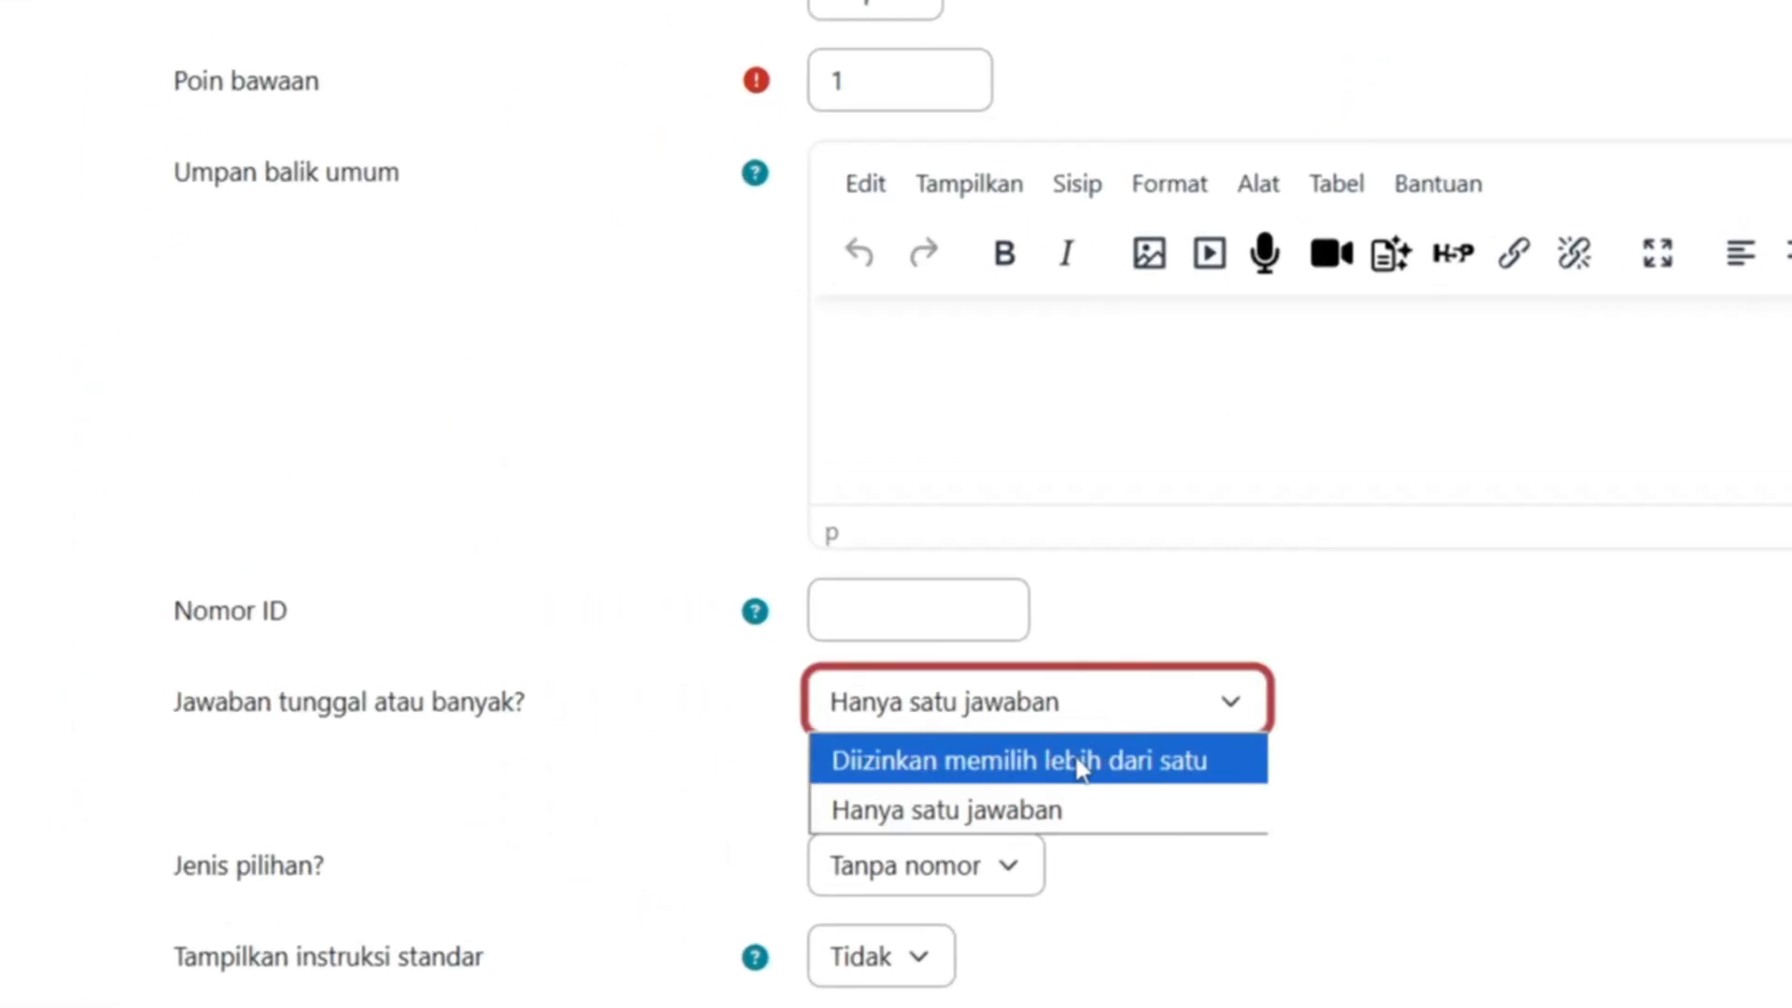
{"action": "left_click", "coordinate": [649, 697]}
{"action": "scroll", "coordinate": [1211, 776], "scroll_direction": "down", "scroll_amount": 10}
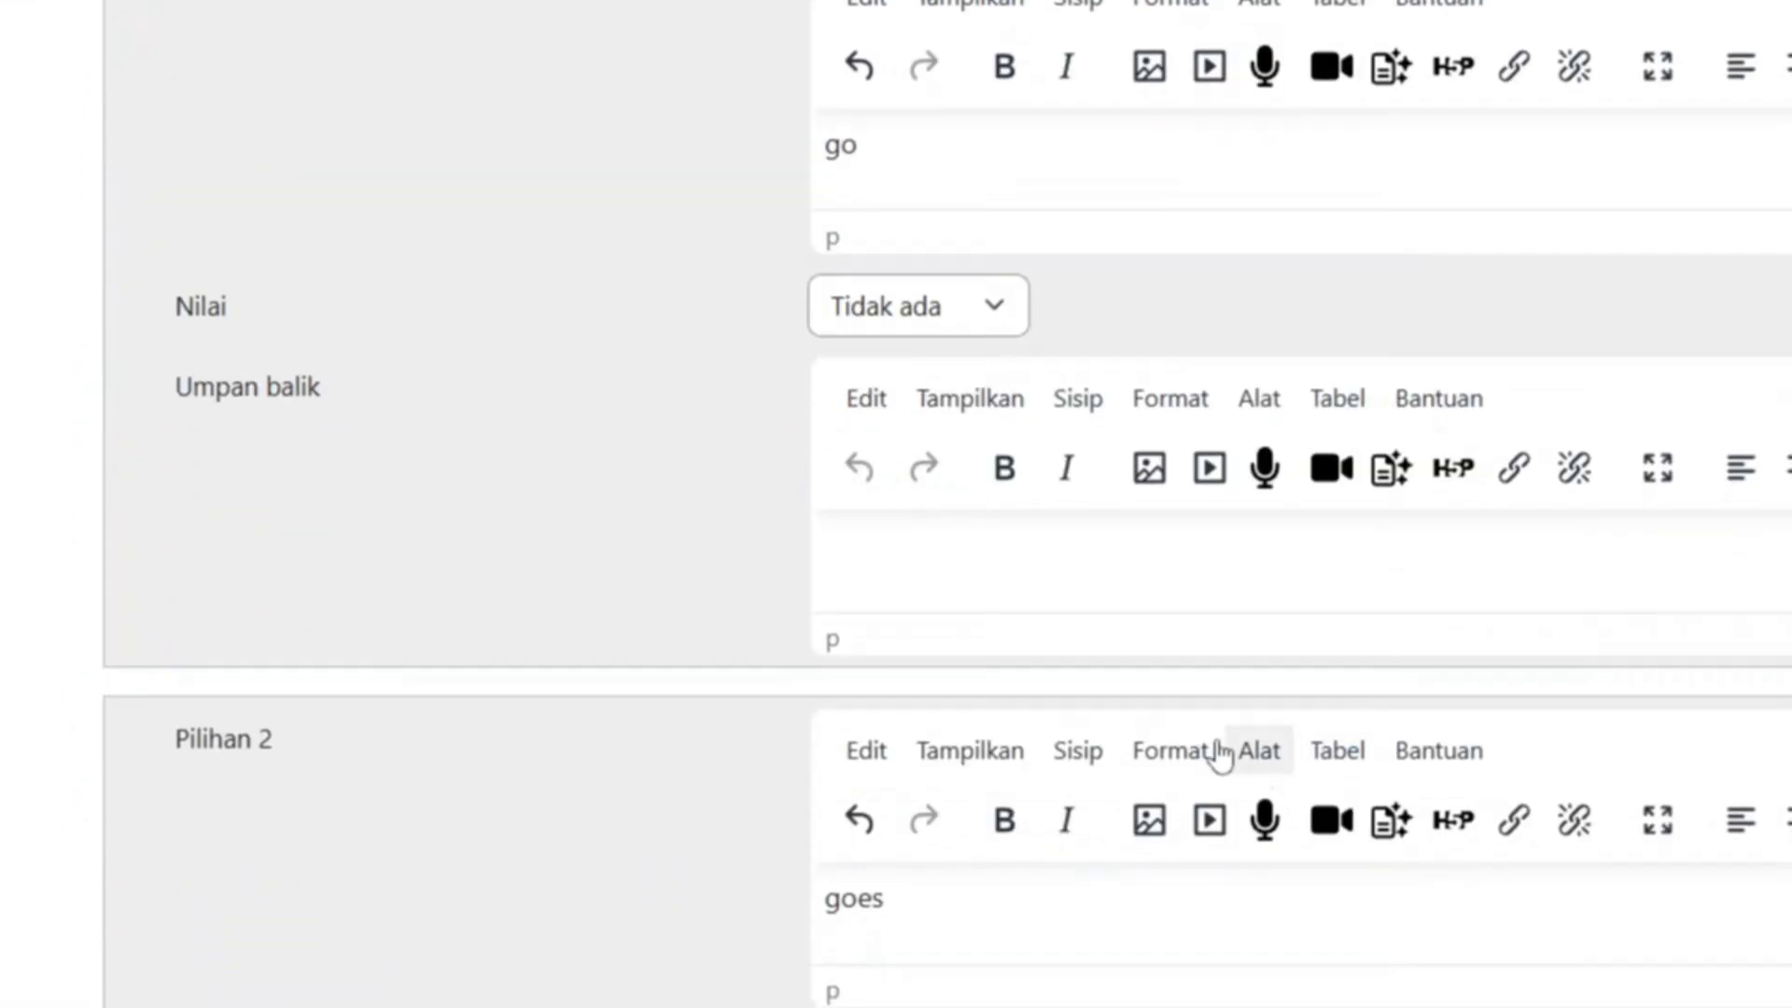
{"action": "scroll", "coordinate": [949, 306], "scroll_direction": "down", "scroll_amount": 2}
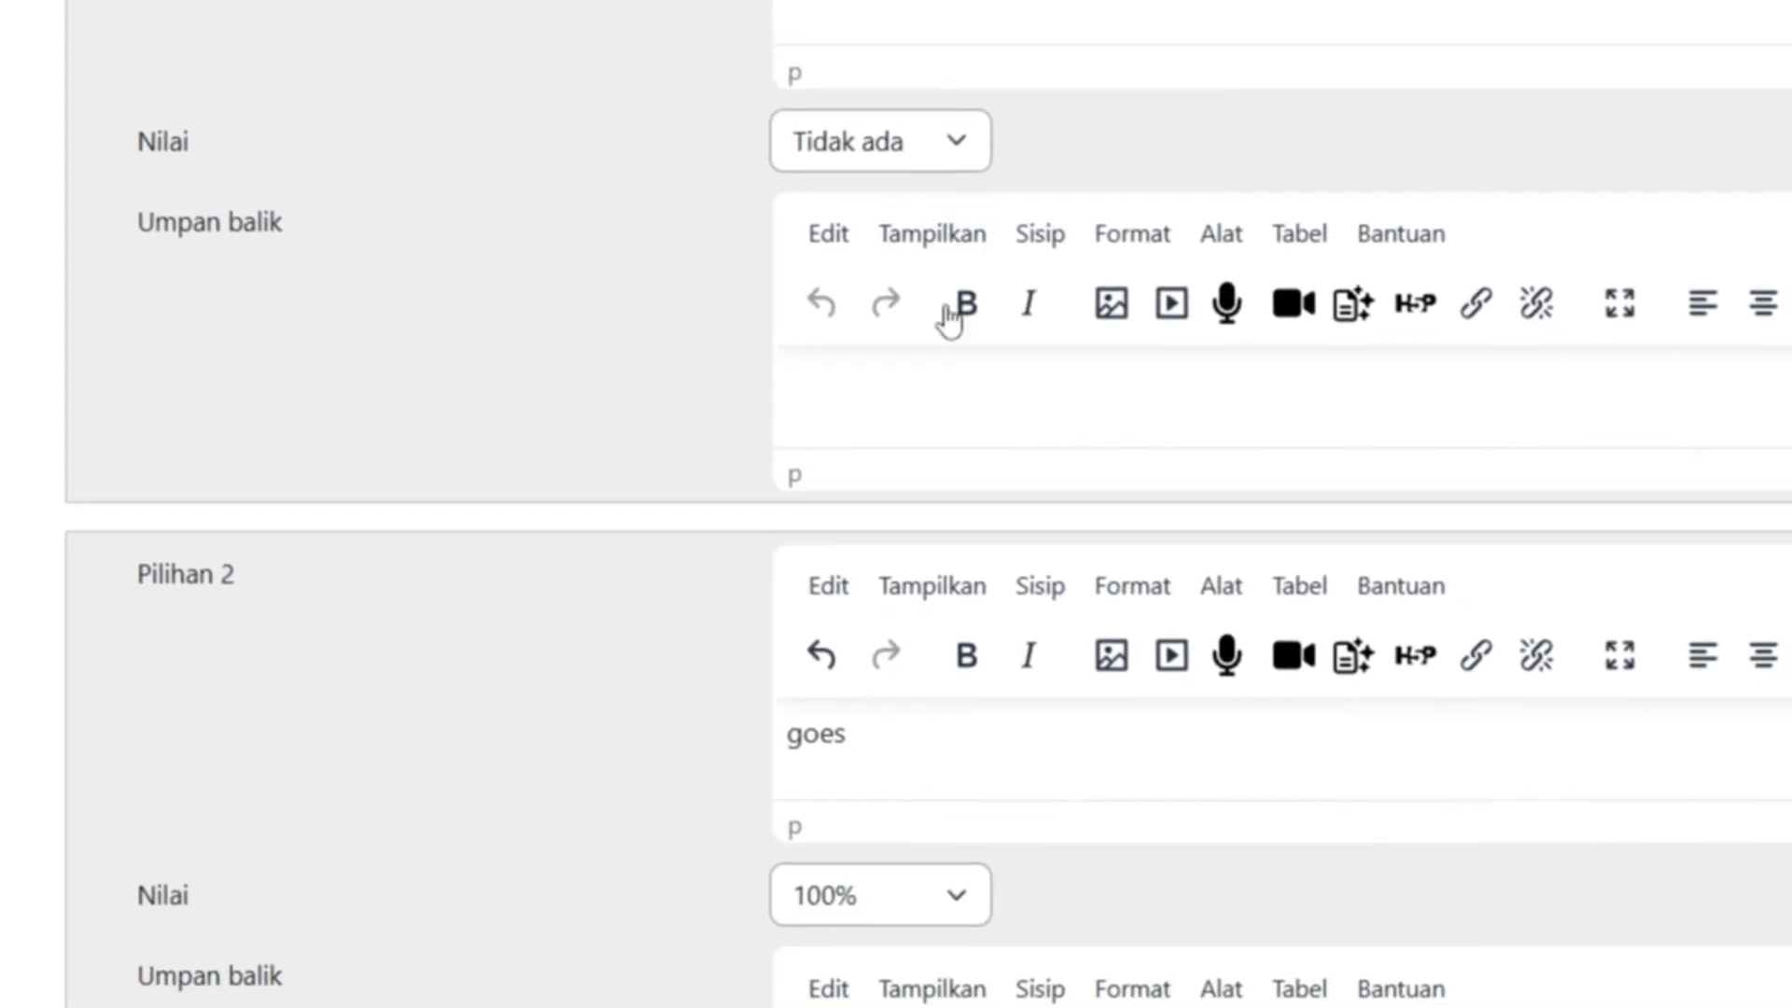
- Set the grades of 'goes' and 'go' to 50% each
{"action": "left_click", "coordinate": [952, 897]}
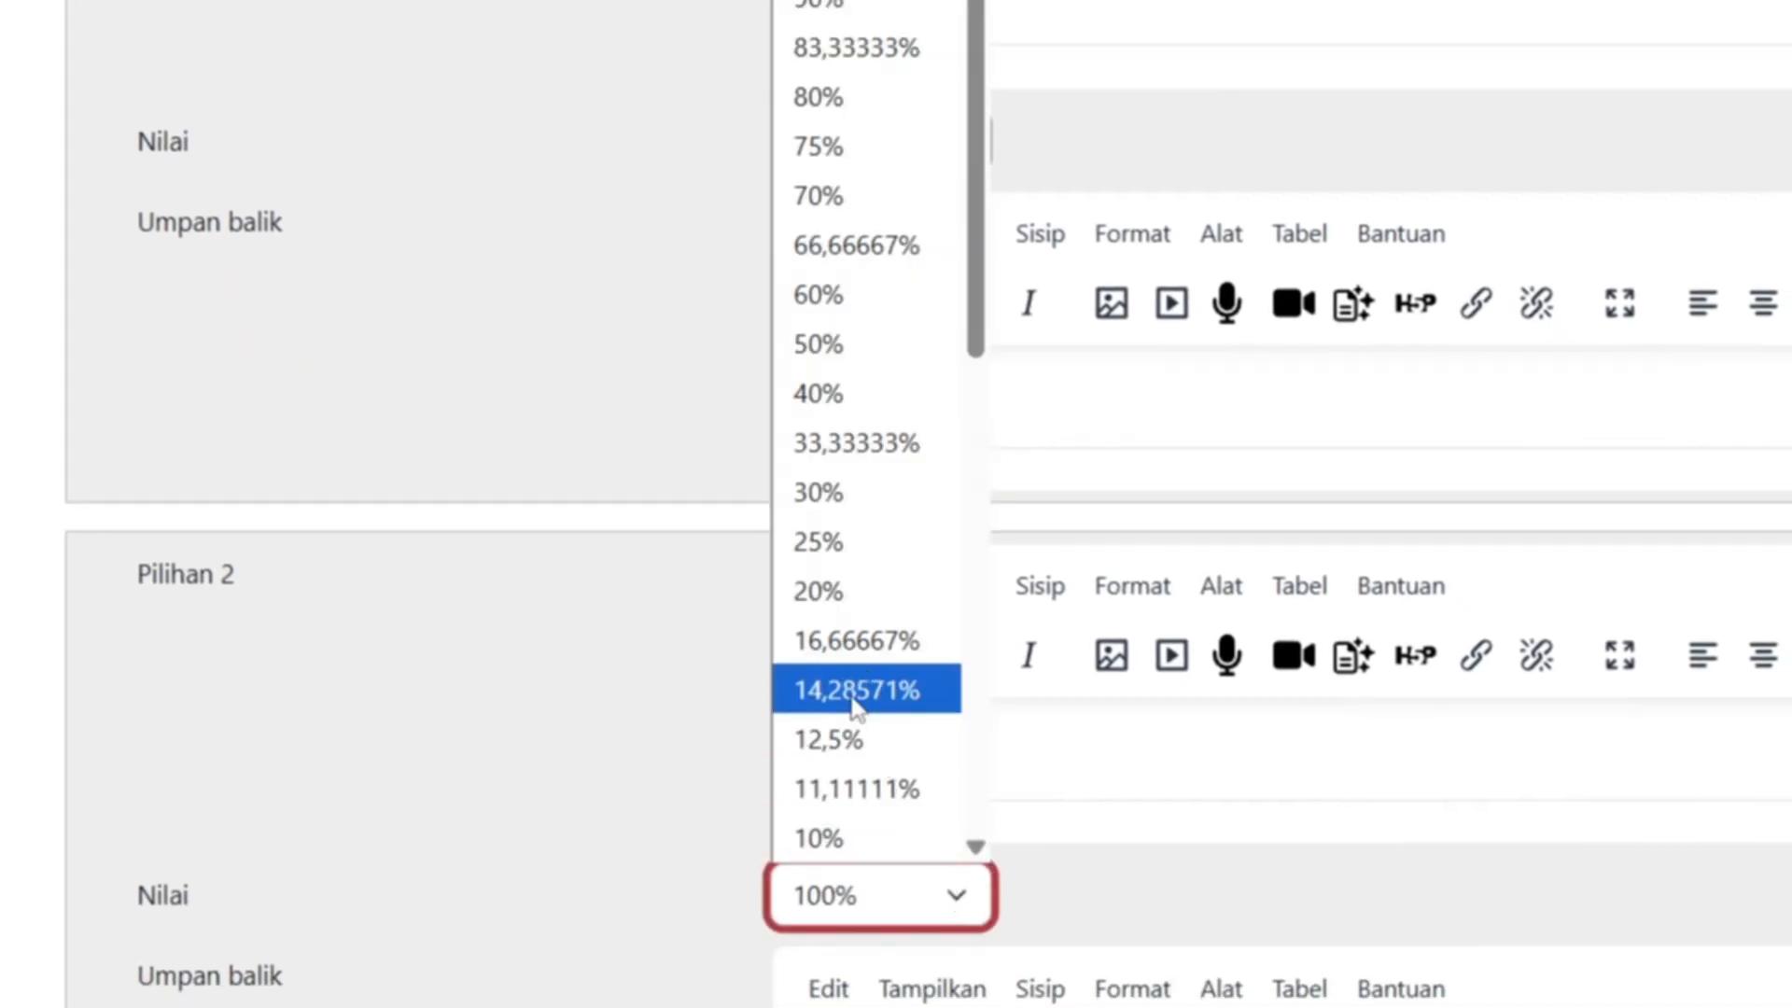
{"action": "left_click", "coordinate": [849, 353]}
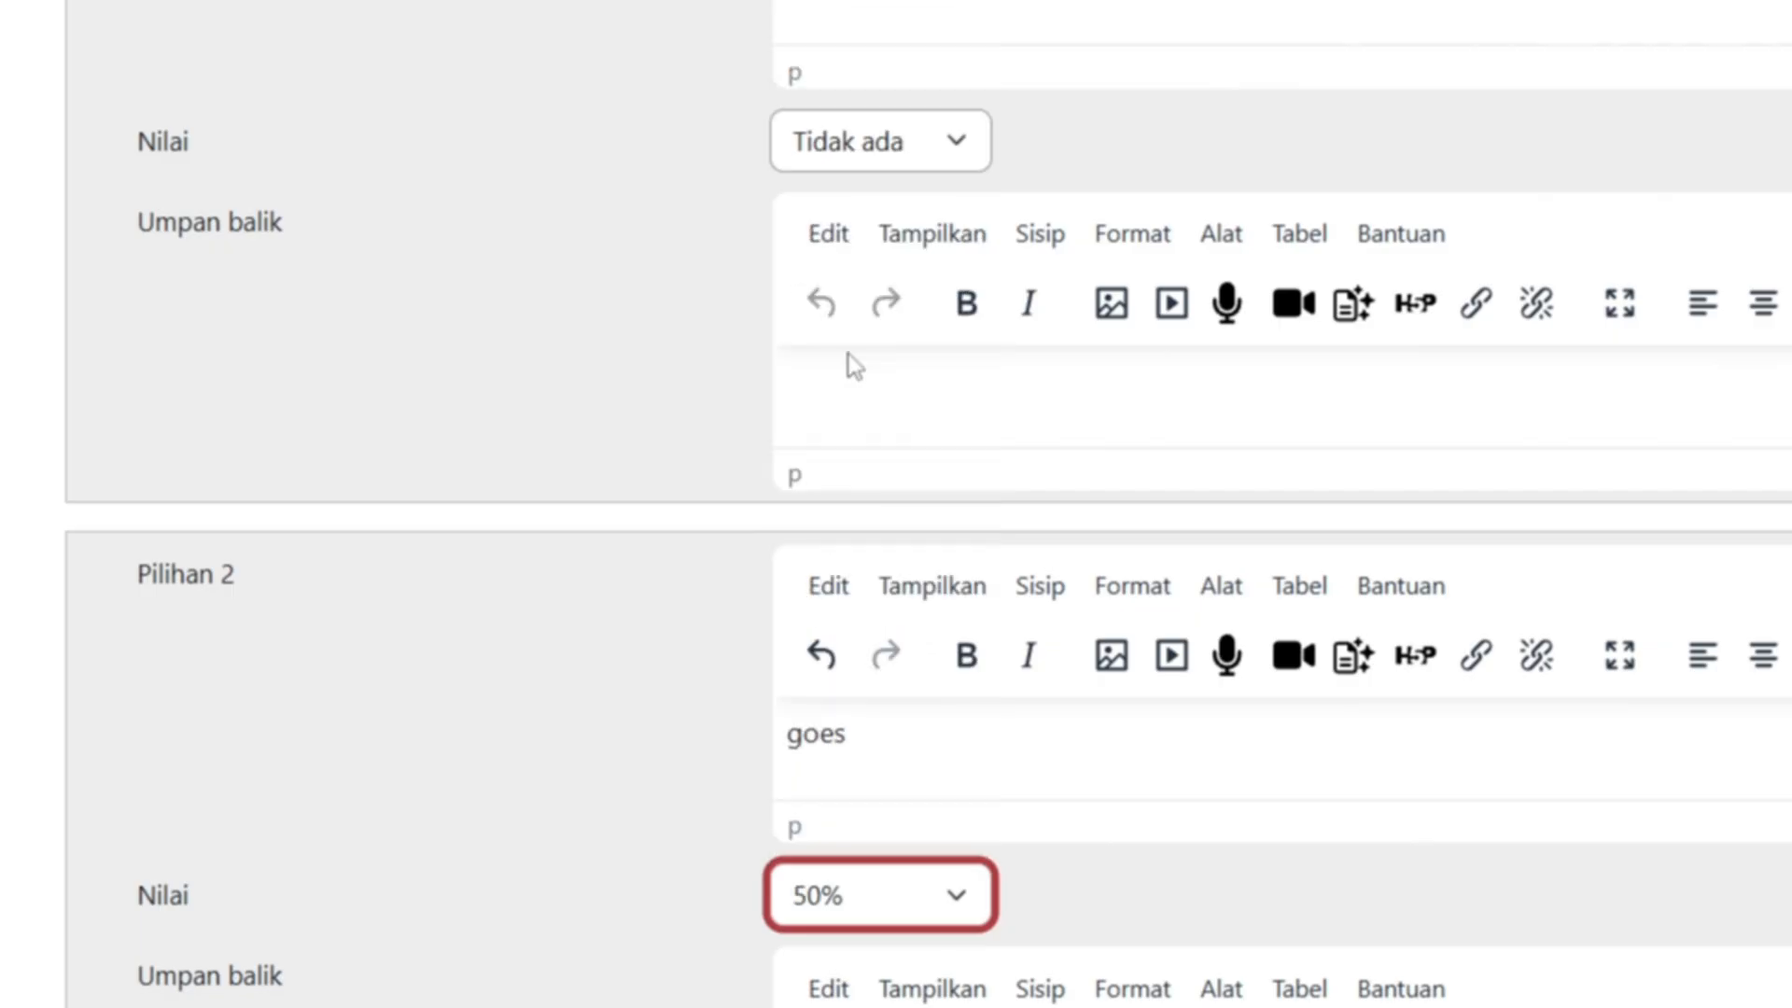
{"action": "left_click", "coordinate": [972, 142]}
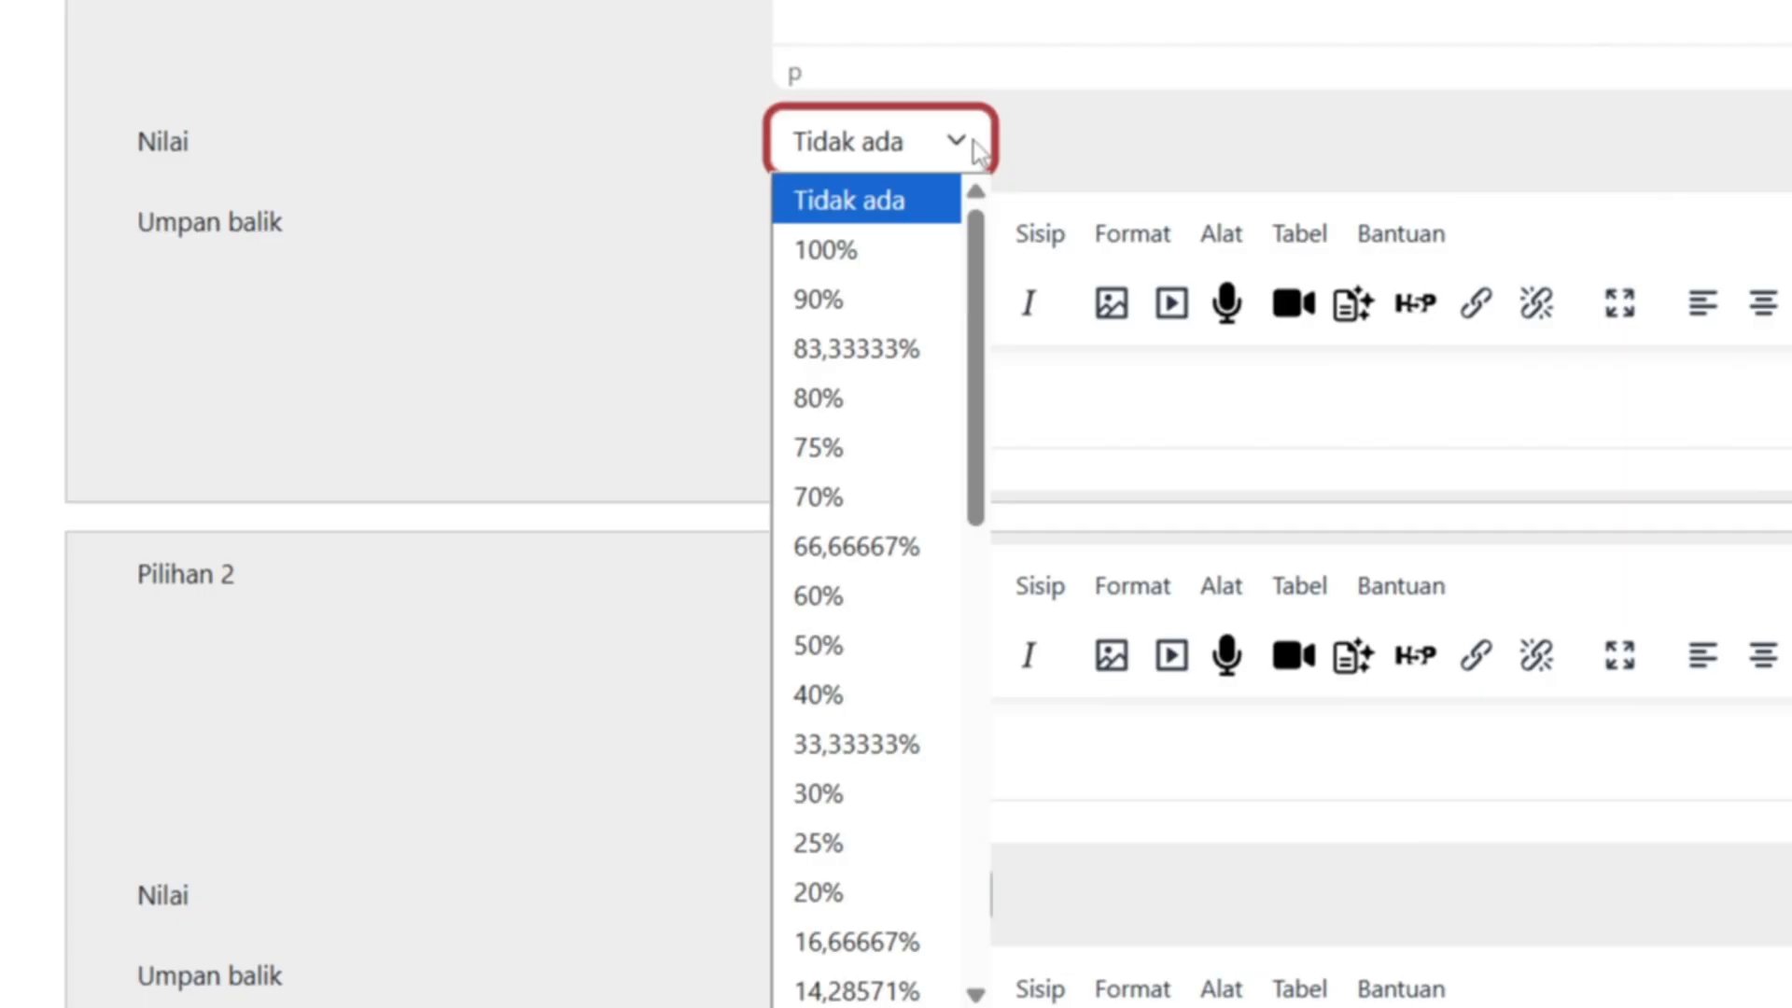
{"action": "left_click", "coordinate": [832, 642]}
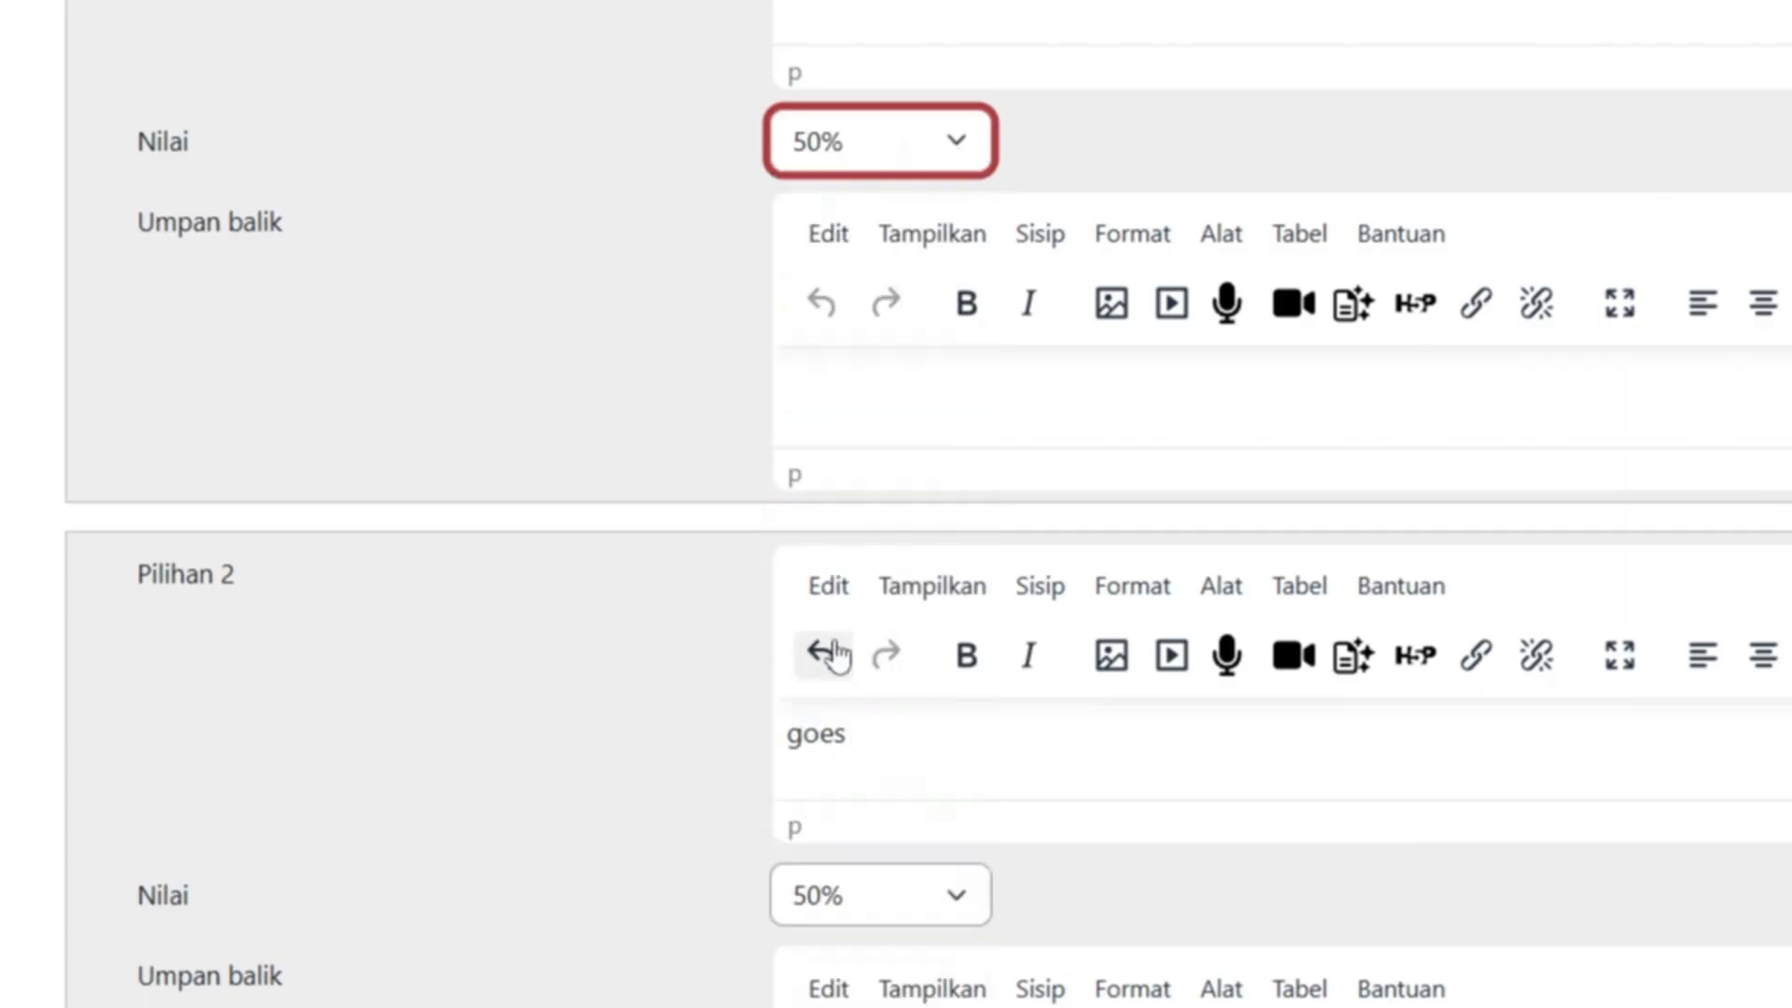
{"action": "left_click", "coordinate": [1564, 149]}
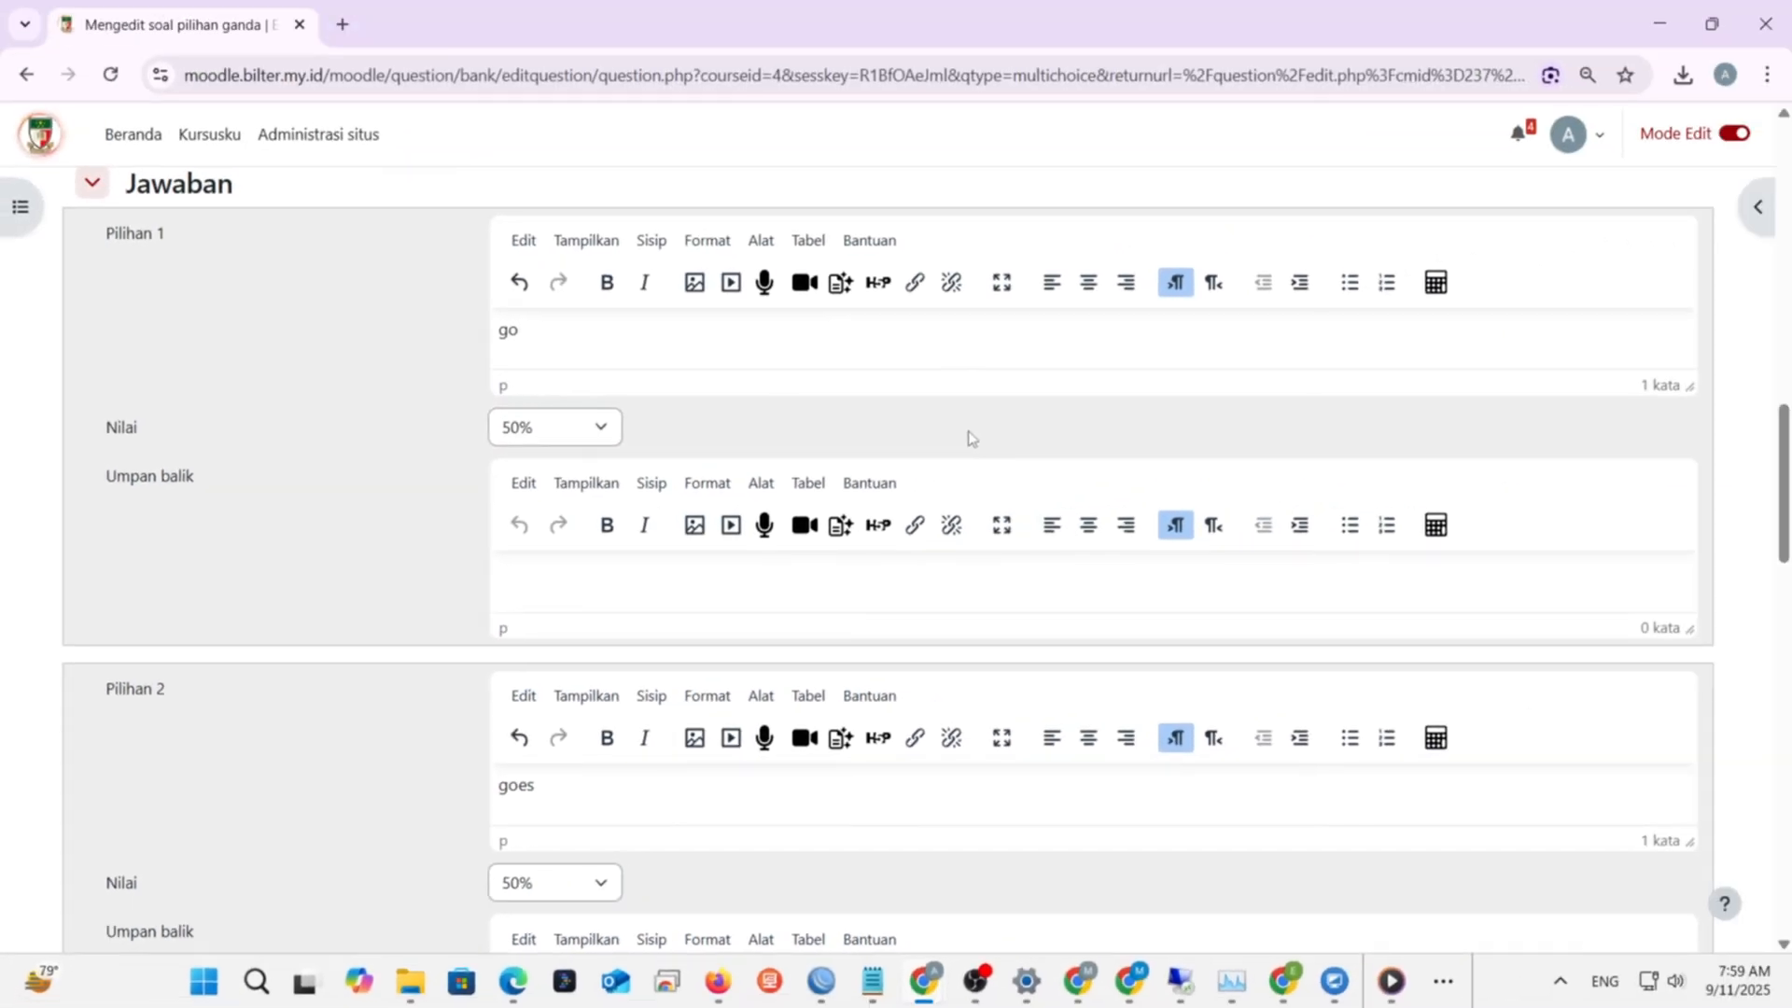
{"action": "scroll", "coordinate": [911, 534], "scroll_direction": "down", "scroll_amount": 5}
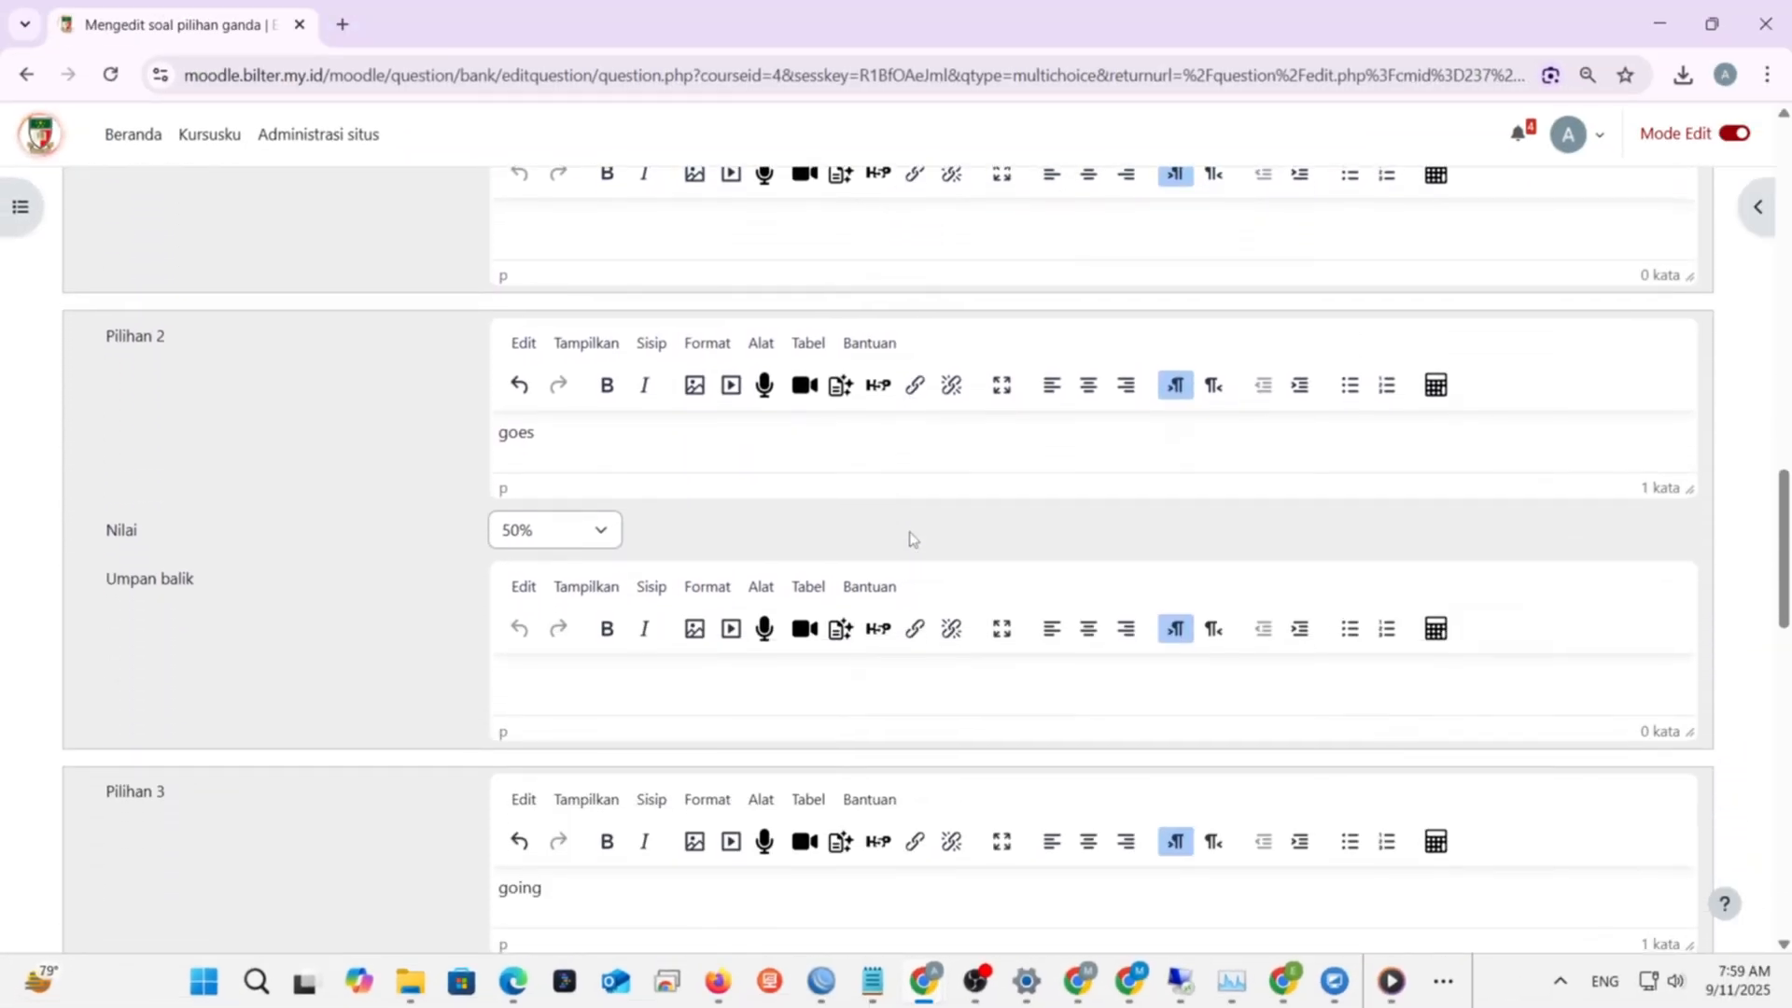
{"action": "scroll", "coordinate": [912, 539], "scroll_direction": "down", "scroll_amount": 6}
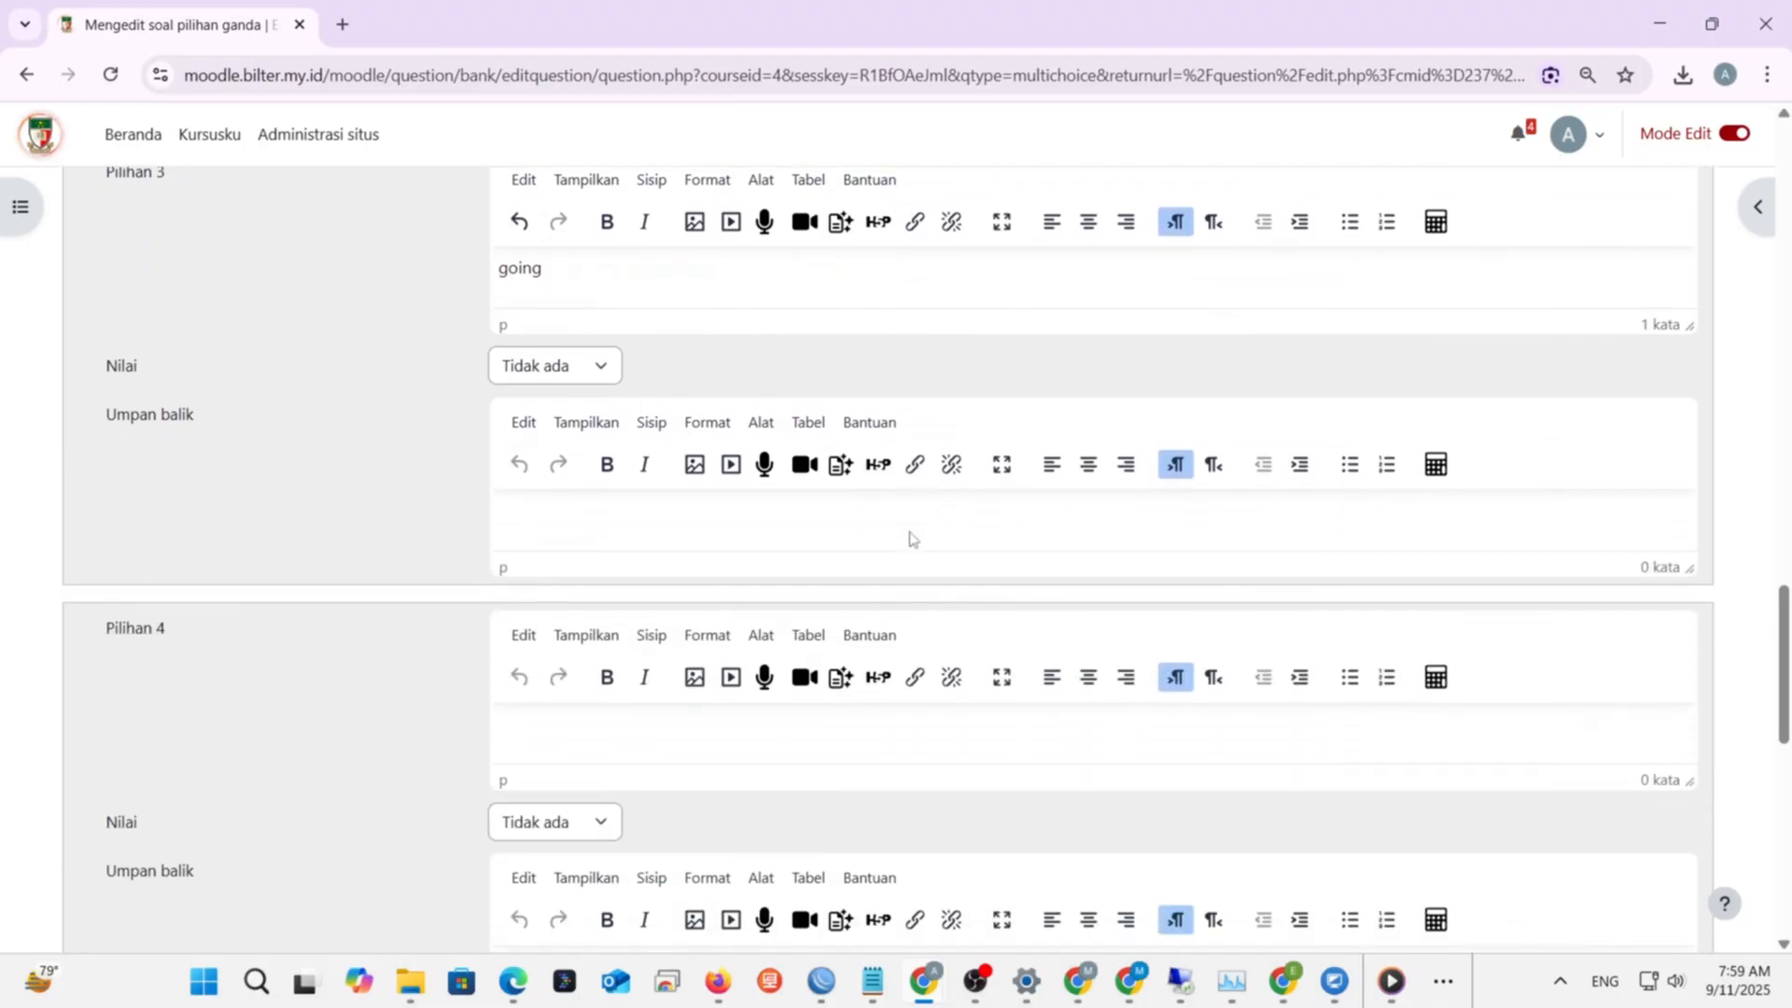
{"action": "scroll", "coordinate": [912, 539], "scroll_direction": "down", "scroll_amount": 6}
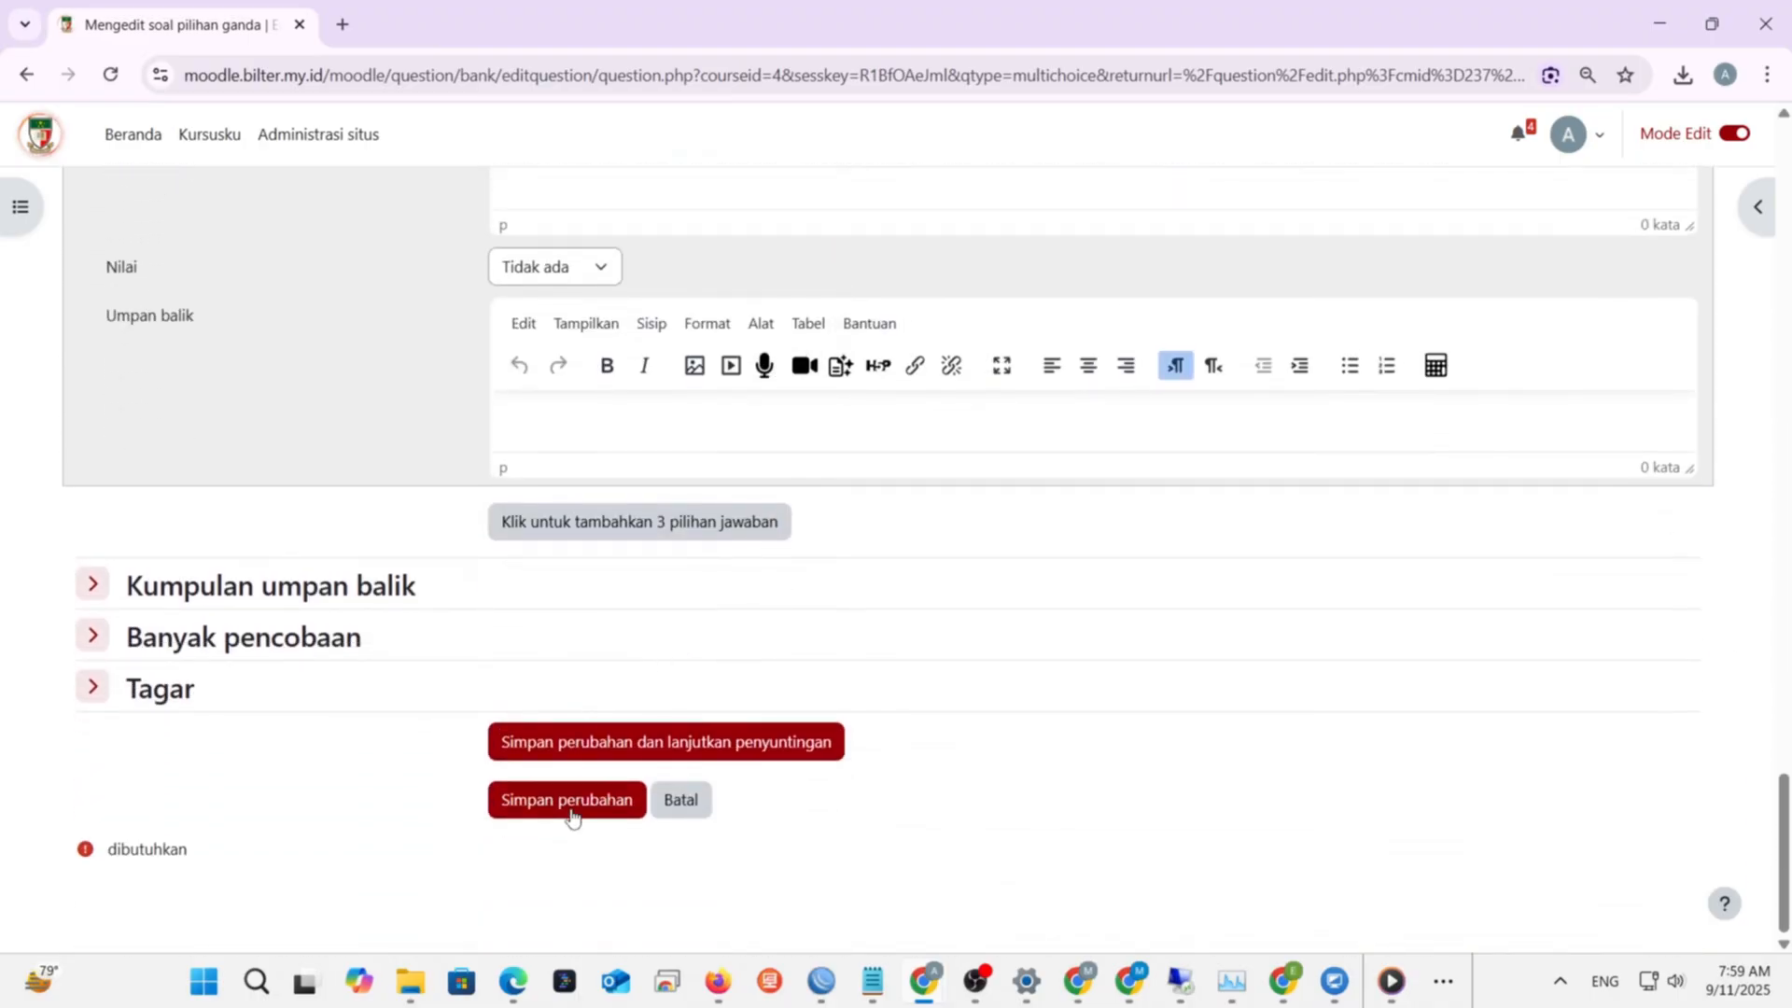
- Save the 'listening 1' question and advance to the 'Menambahkan soal benar - salah' slide
{"action": "left_click", "coordinate": [571, 812]}
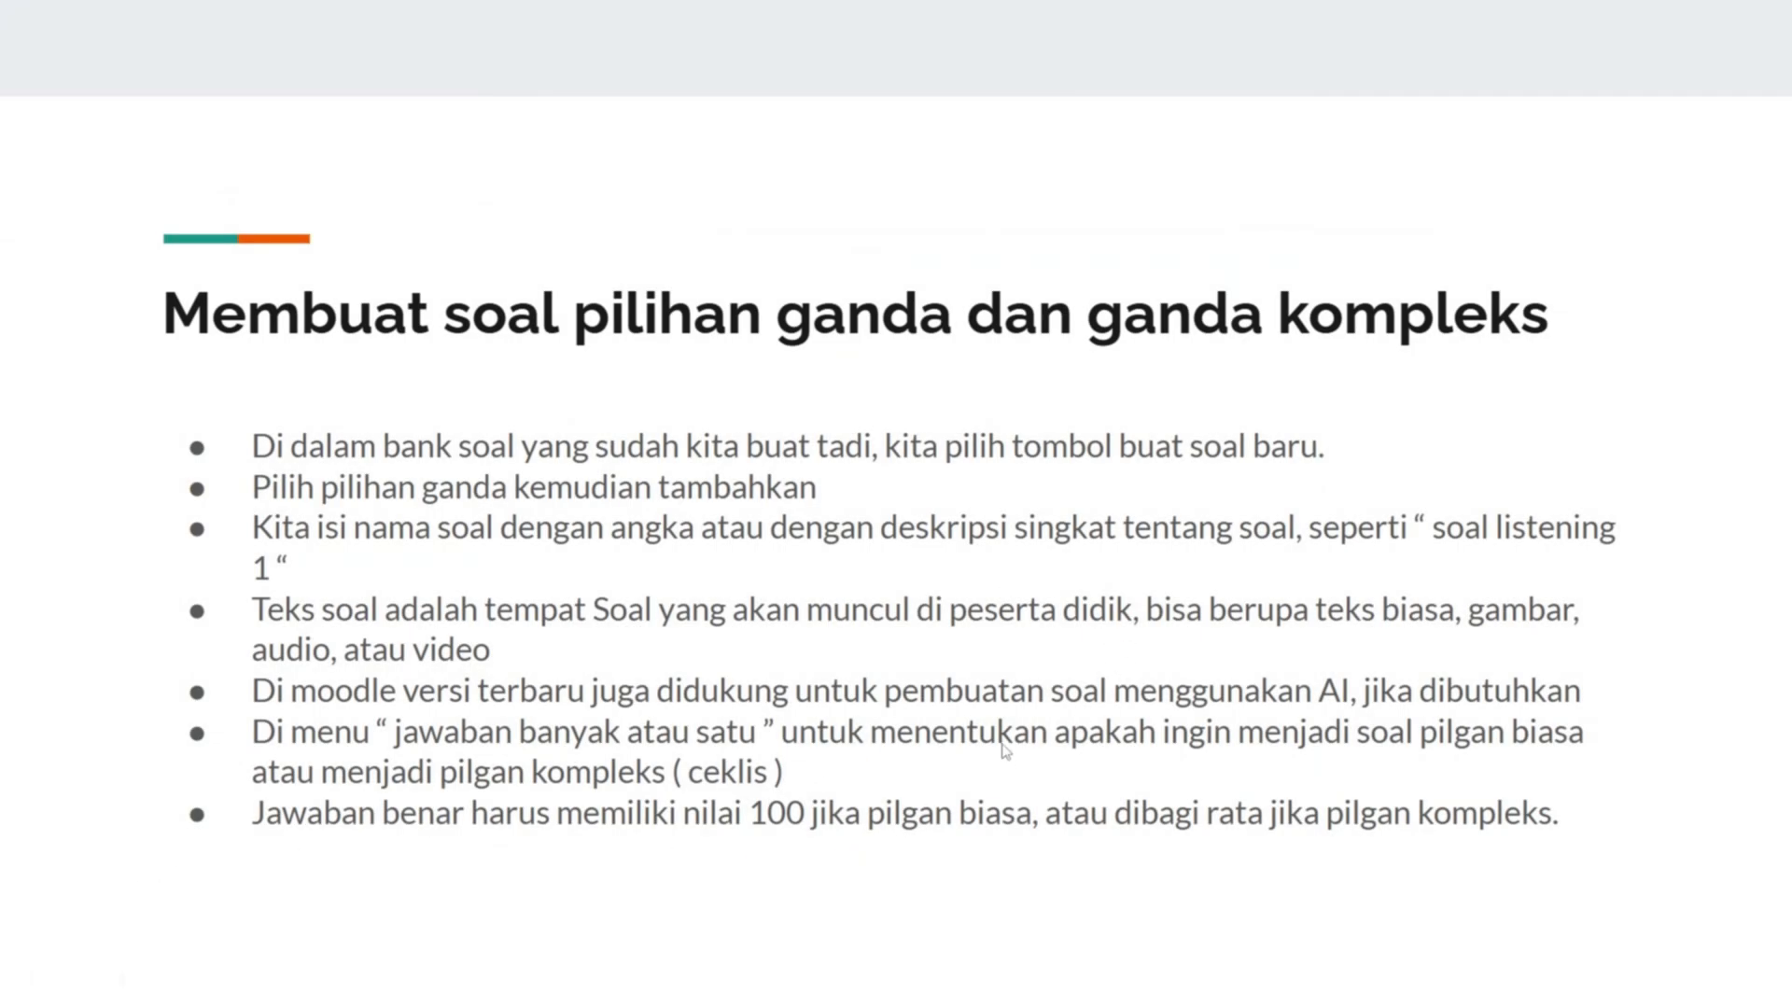
{"action": "left_click", "coordinate": [1002, 745]}
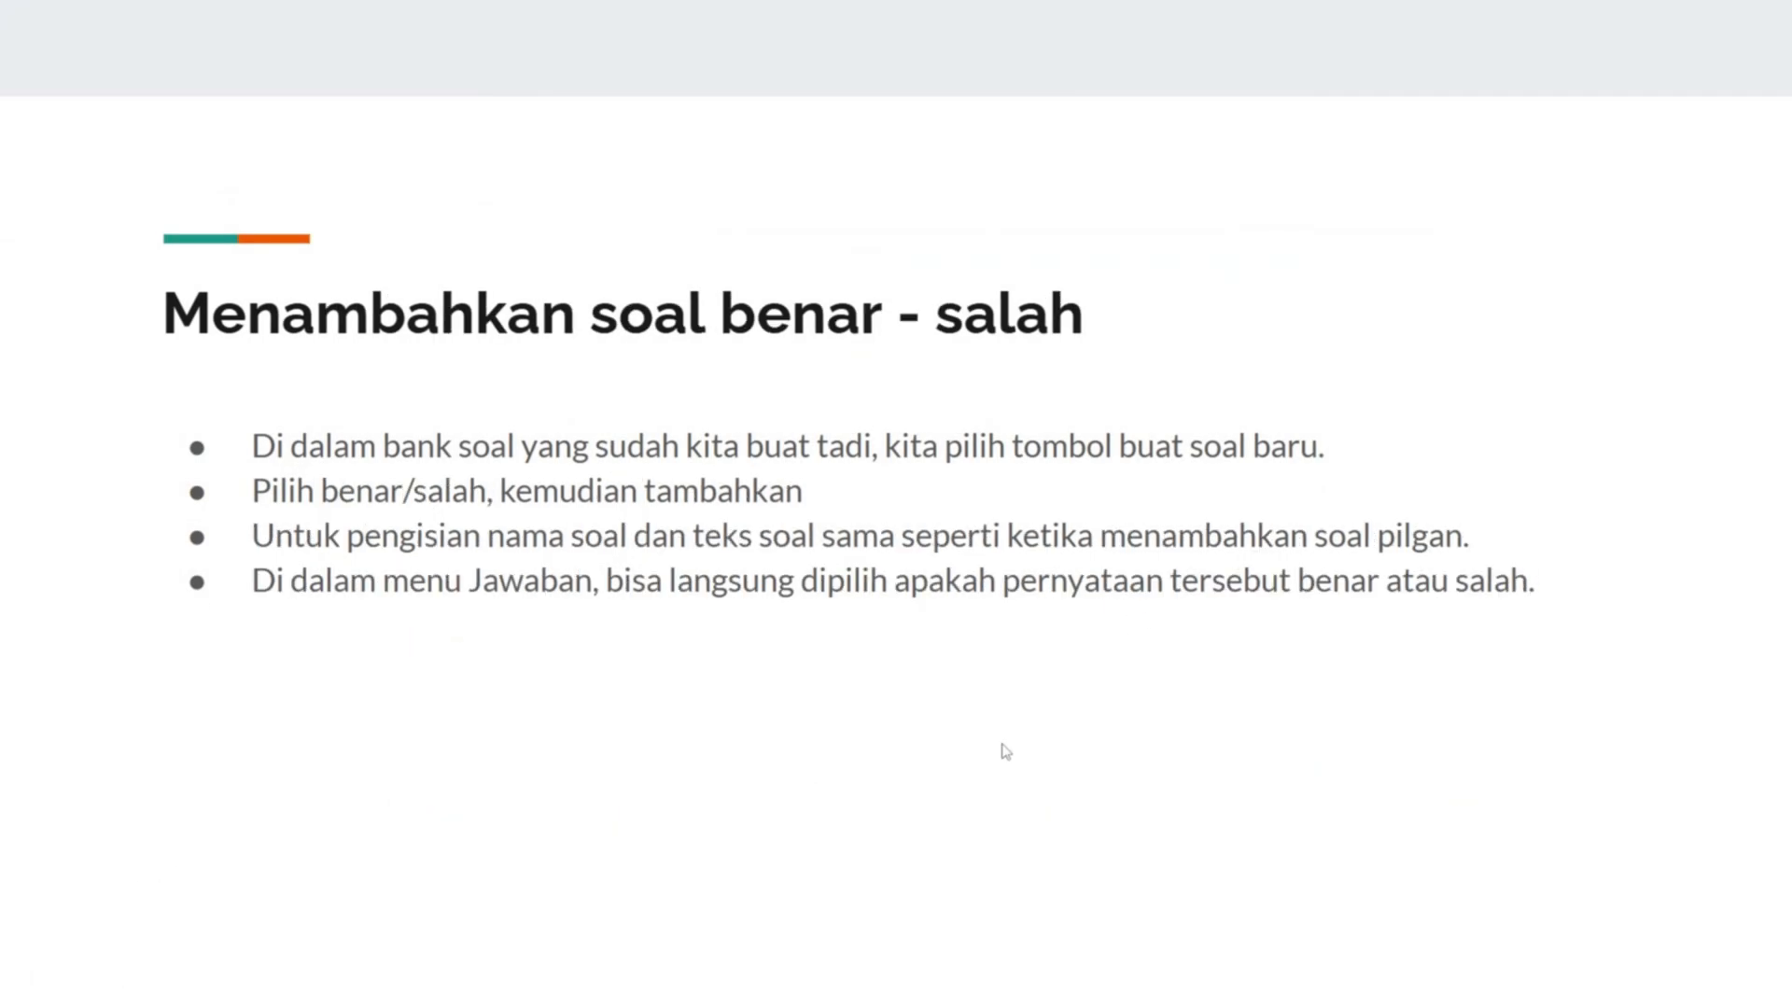
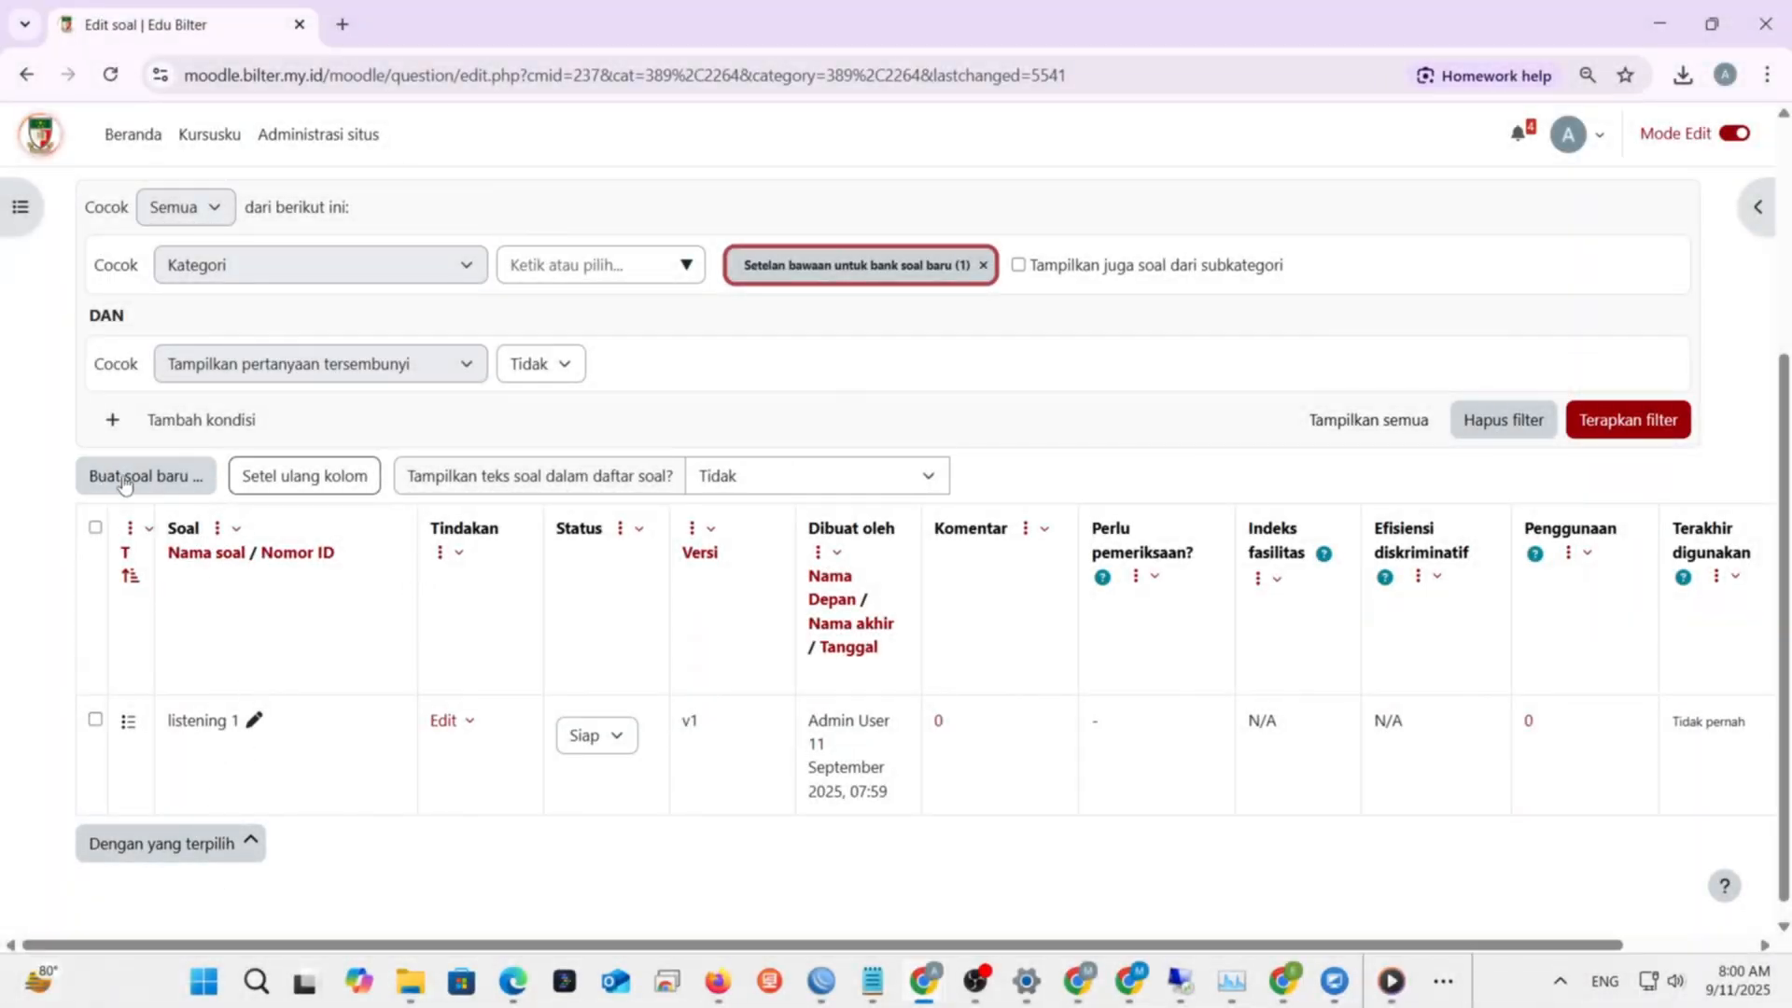
- Open a new Benar/Salah (true/false) question form from Buat soal baru
{"action": "left_click", "coordinate": [116, 475]}
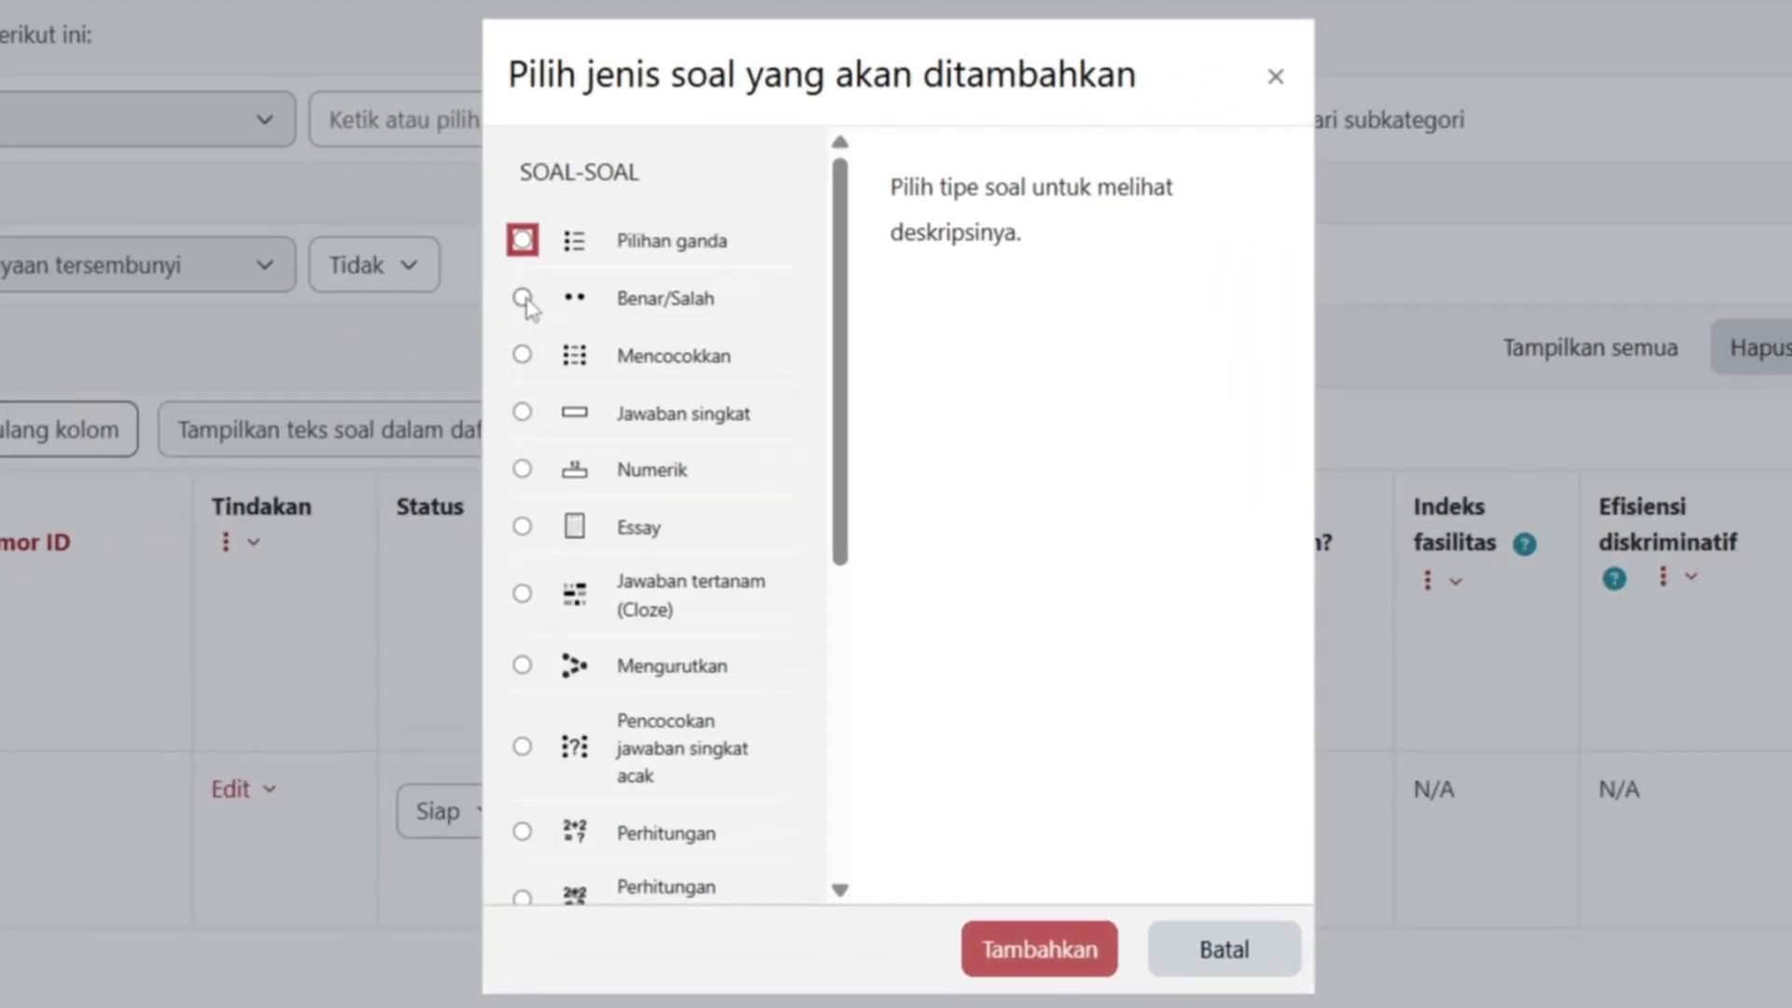
{"action": "left_click", "coordinate": [522, 299]}
{"action": "left_click", "coordinate": [1026, 950]}
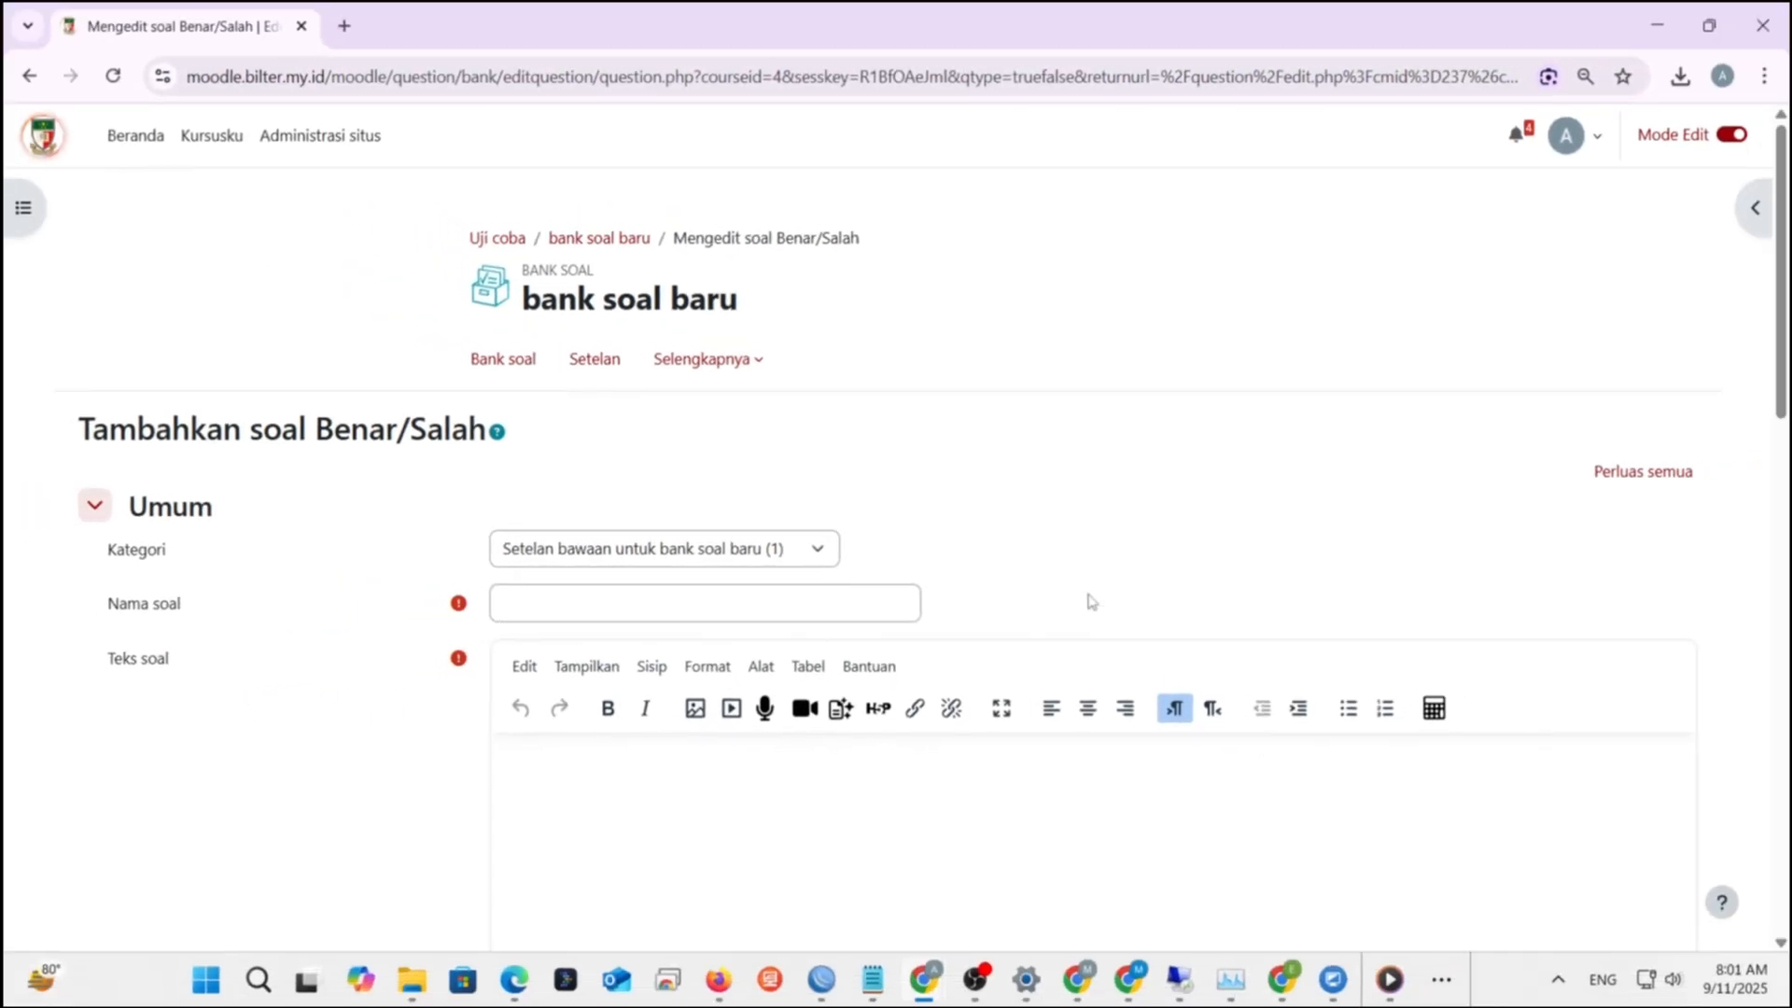
- Name it 'benarsalah 1' and enter the question text 'apakah burung bisa terbang ?'
{"action": "scroll", "coordinate": [712, 551], "scroll_direction": "down", "scroll_amount": 3}
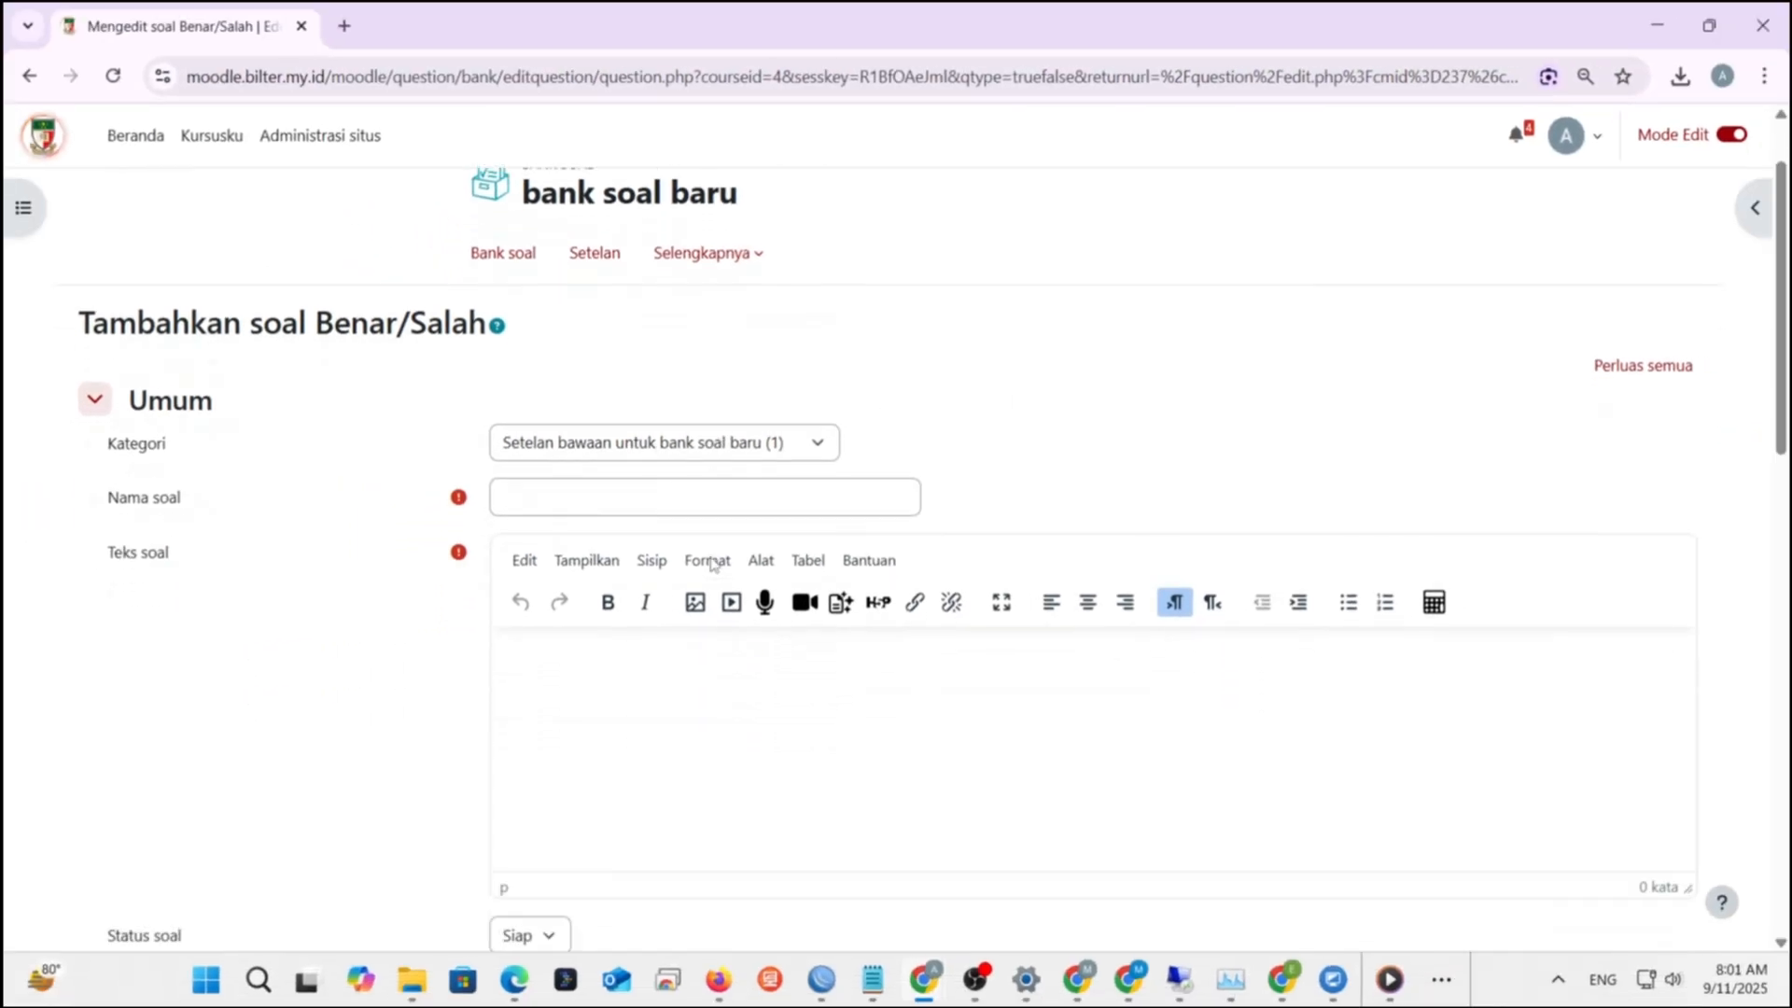
{"action": "left_click", "coordinate": [668, 373]}
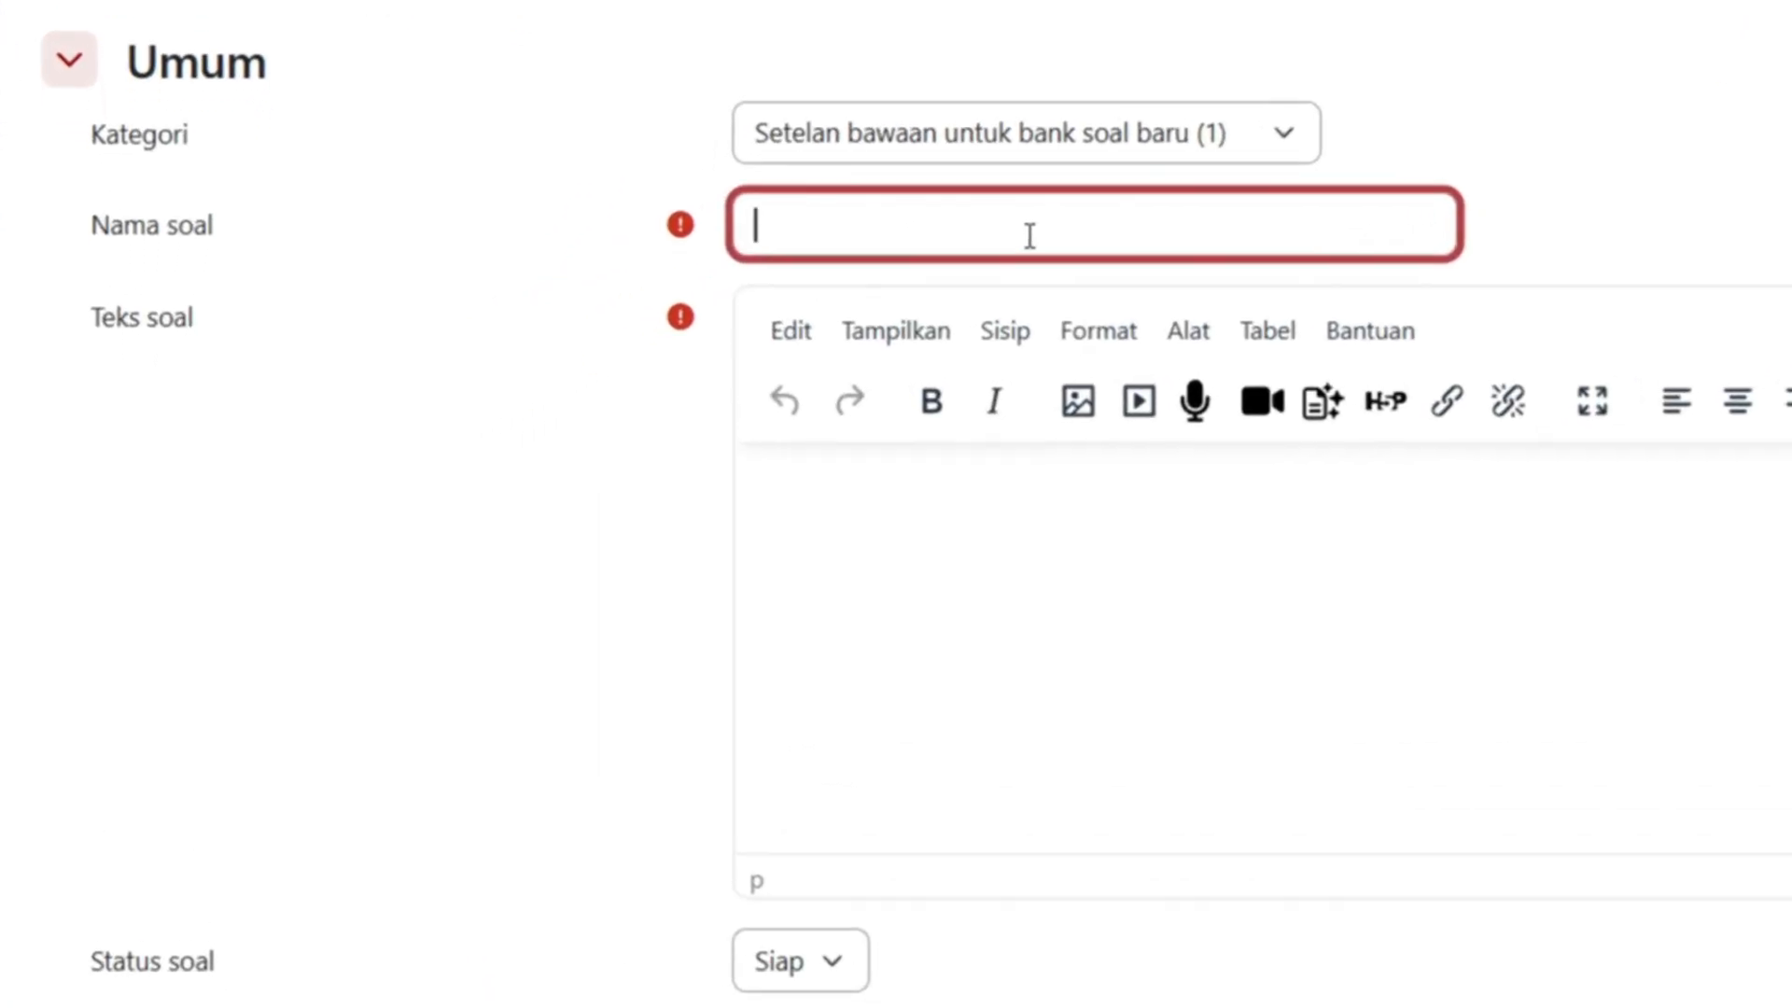
{"action": "type", "text": "benarsala"}
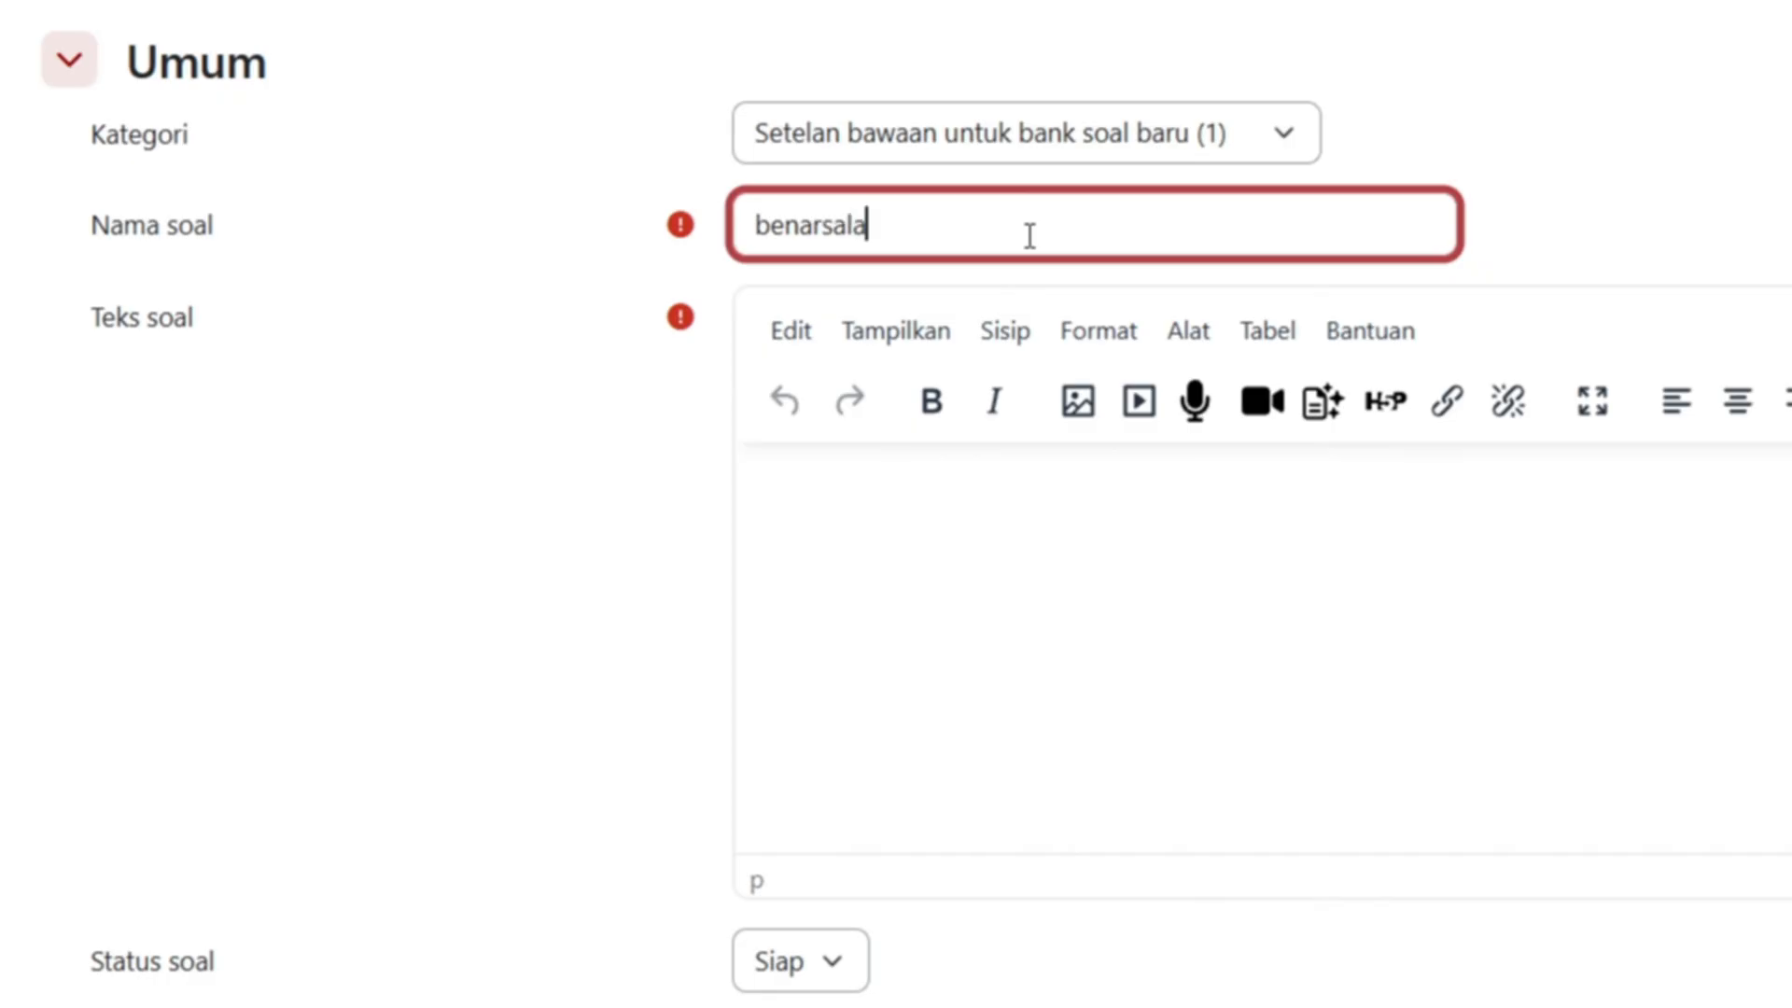
{"action": "type", "text": "h 1"}
{"action": "left_click", "coordinate": [1041, 543]}
{"action": "type", "text": "apakah "}
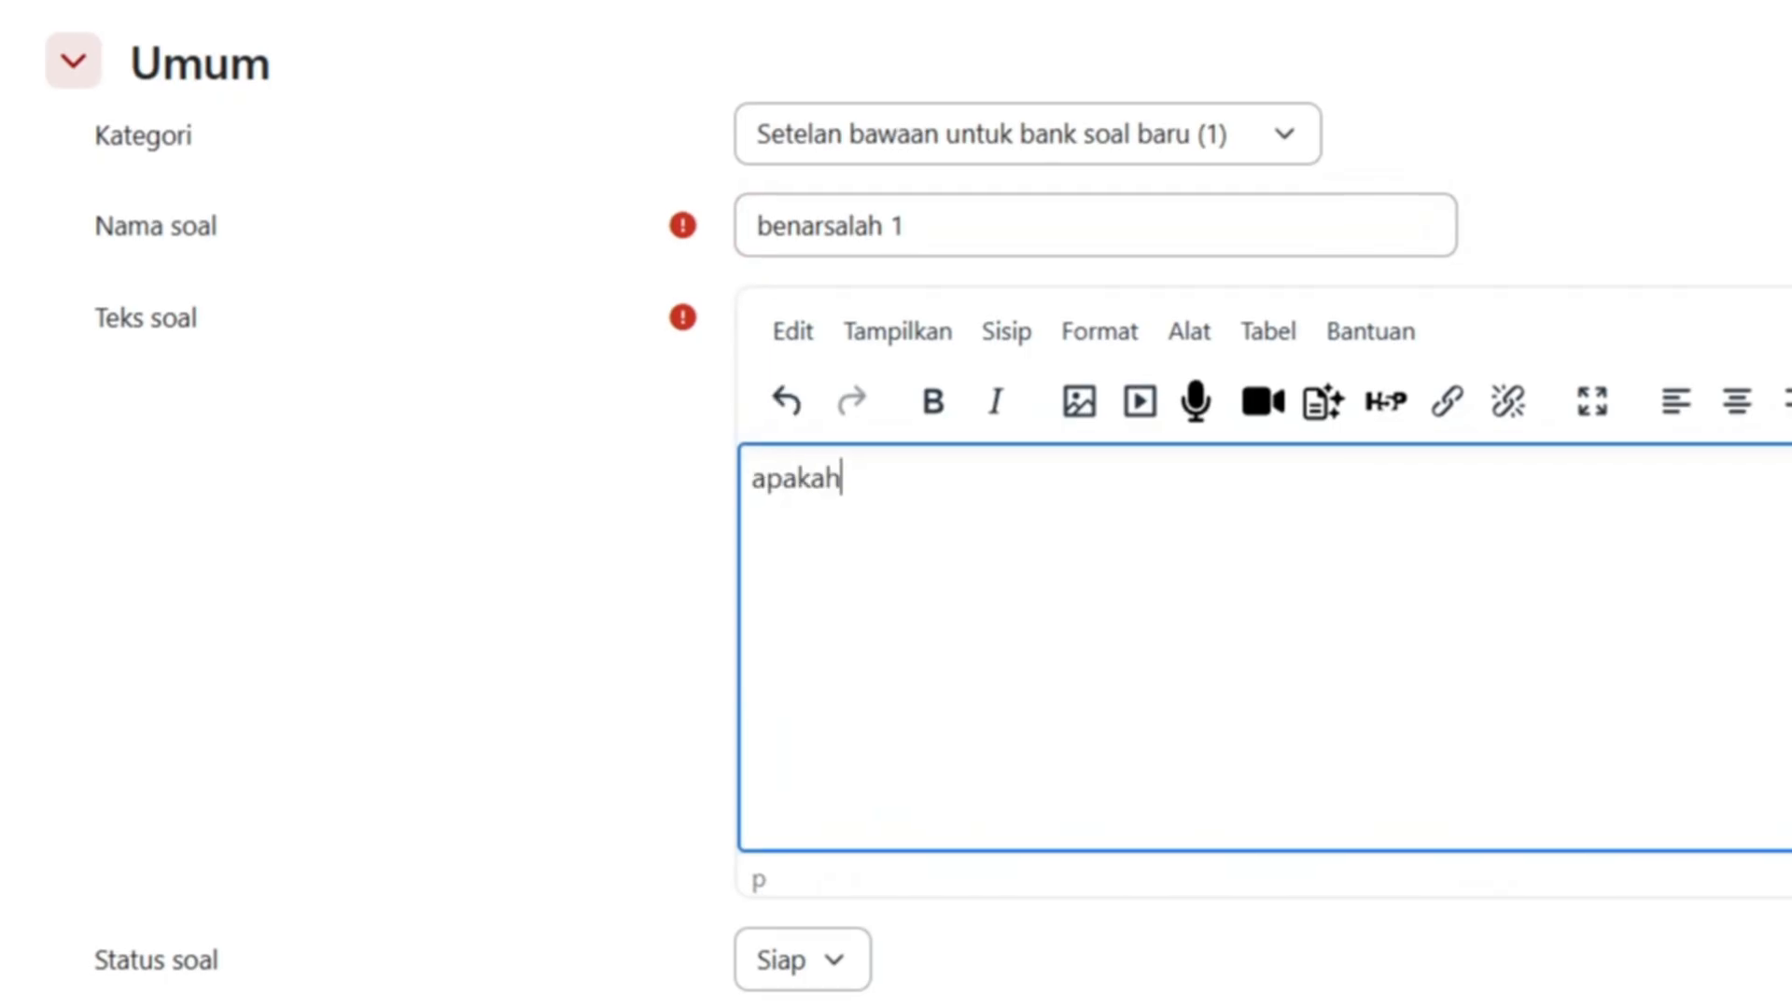
{"action": "type", "text": "burung "}
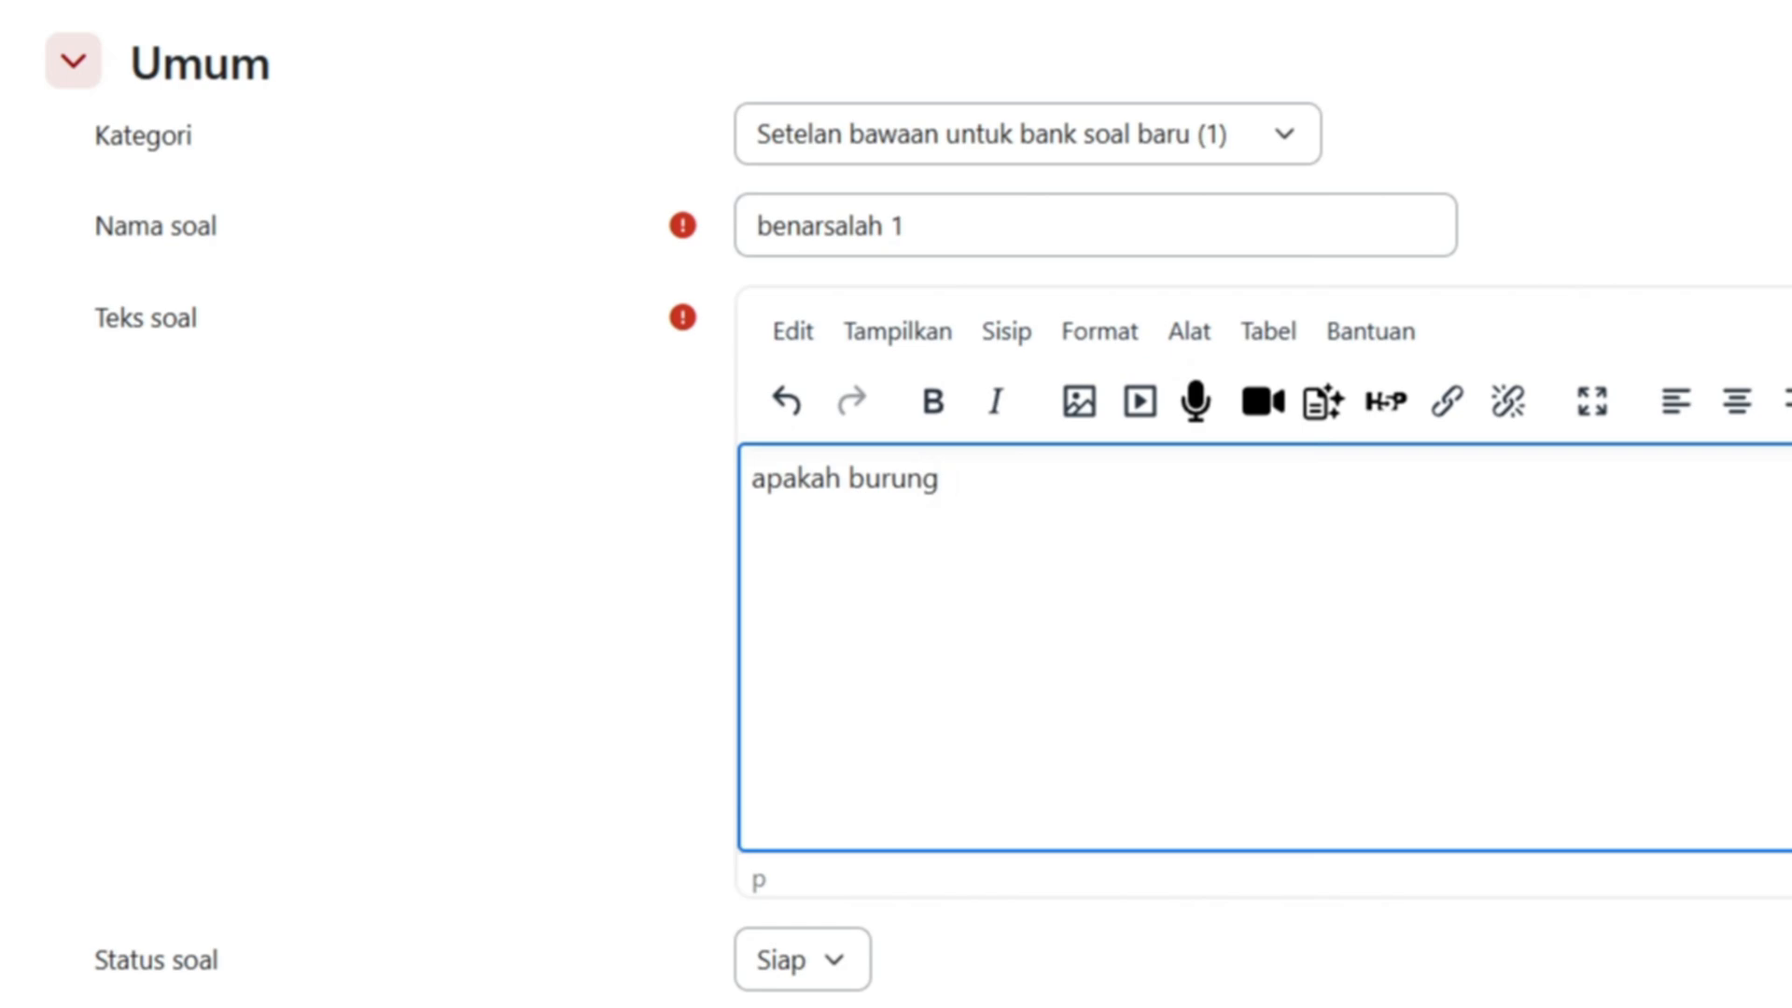
{"action": "type", "text": "bisa ter"}
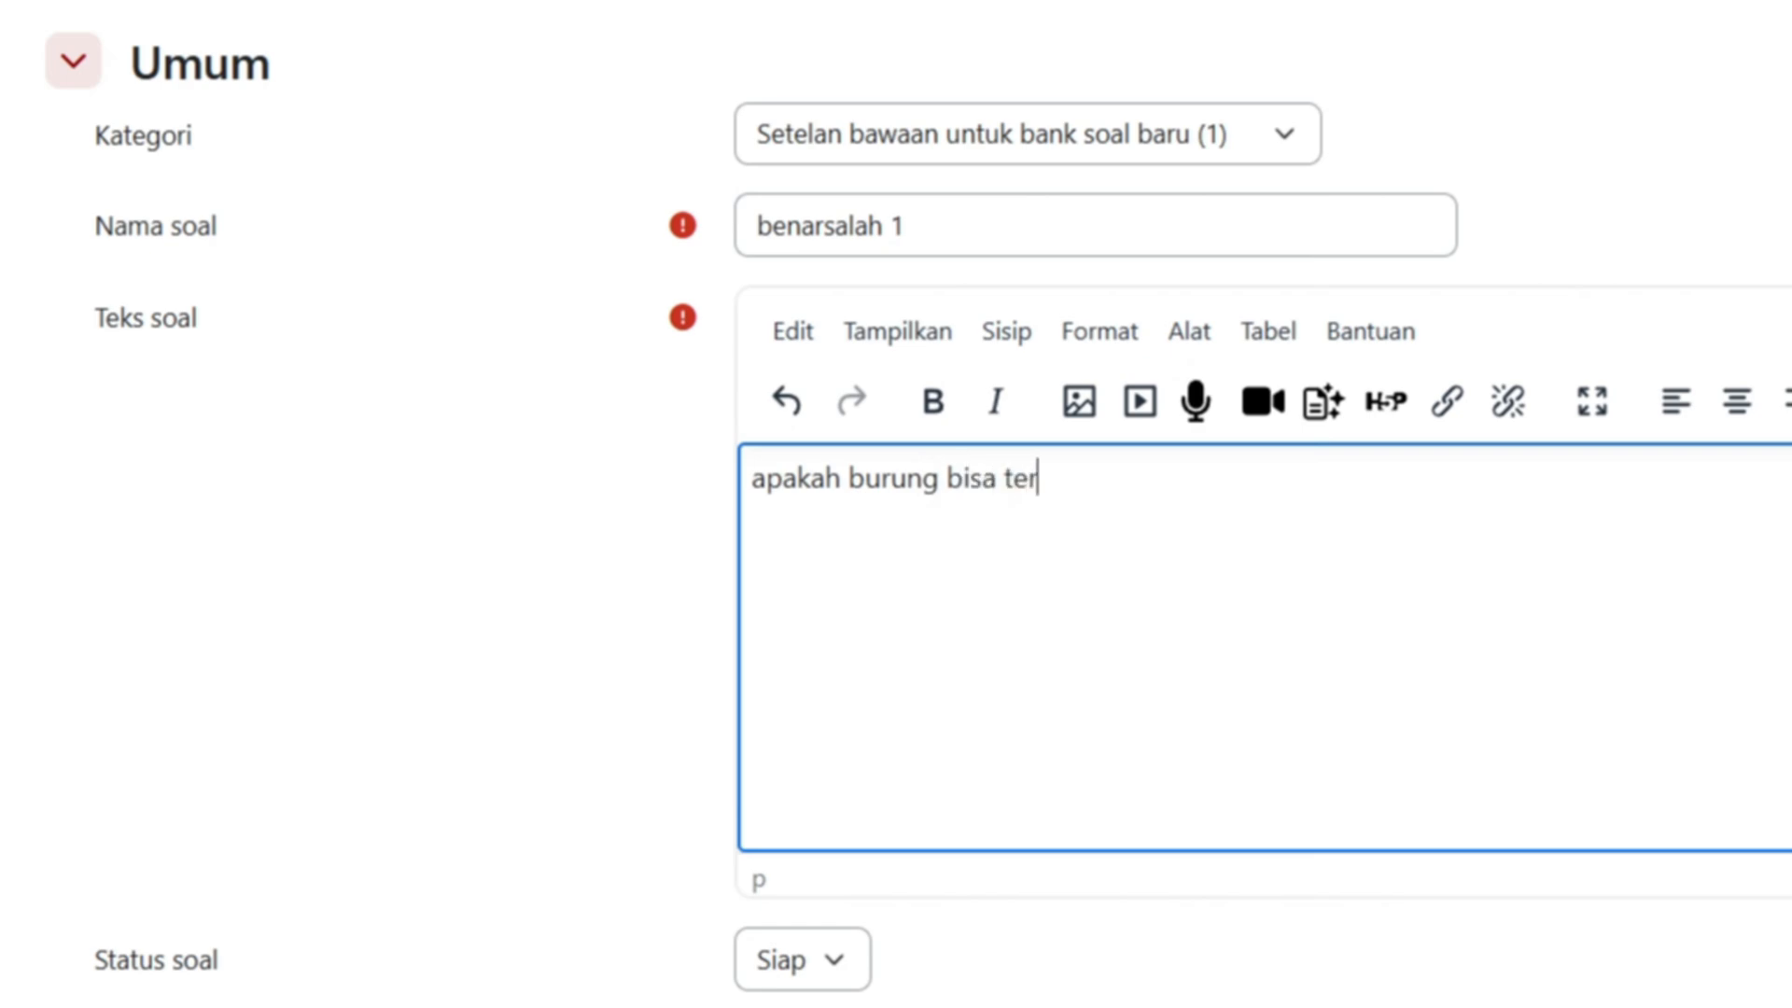
{"action": "type", "text": "bang ?"}
- Set Jawaban benar to Benar and save 'benarsalah 1' to the question bank
{"action": "scroll", "coordinate": [1217, 804], "scroll_direction": "down", "scroll_amount": 5}
{"action": "scroll", "coordinate": [767, 925], "scroll_direction": "down", "scroll_amount": 3}
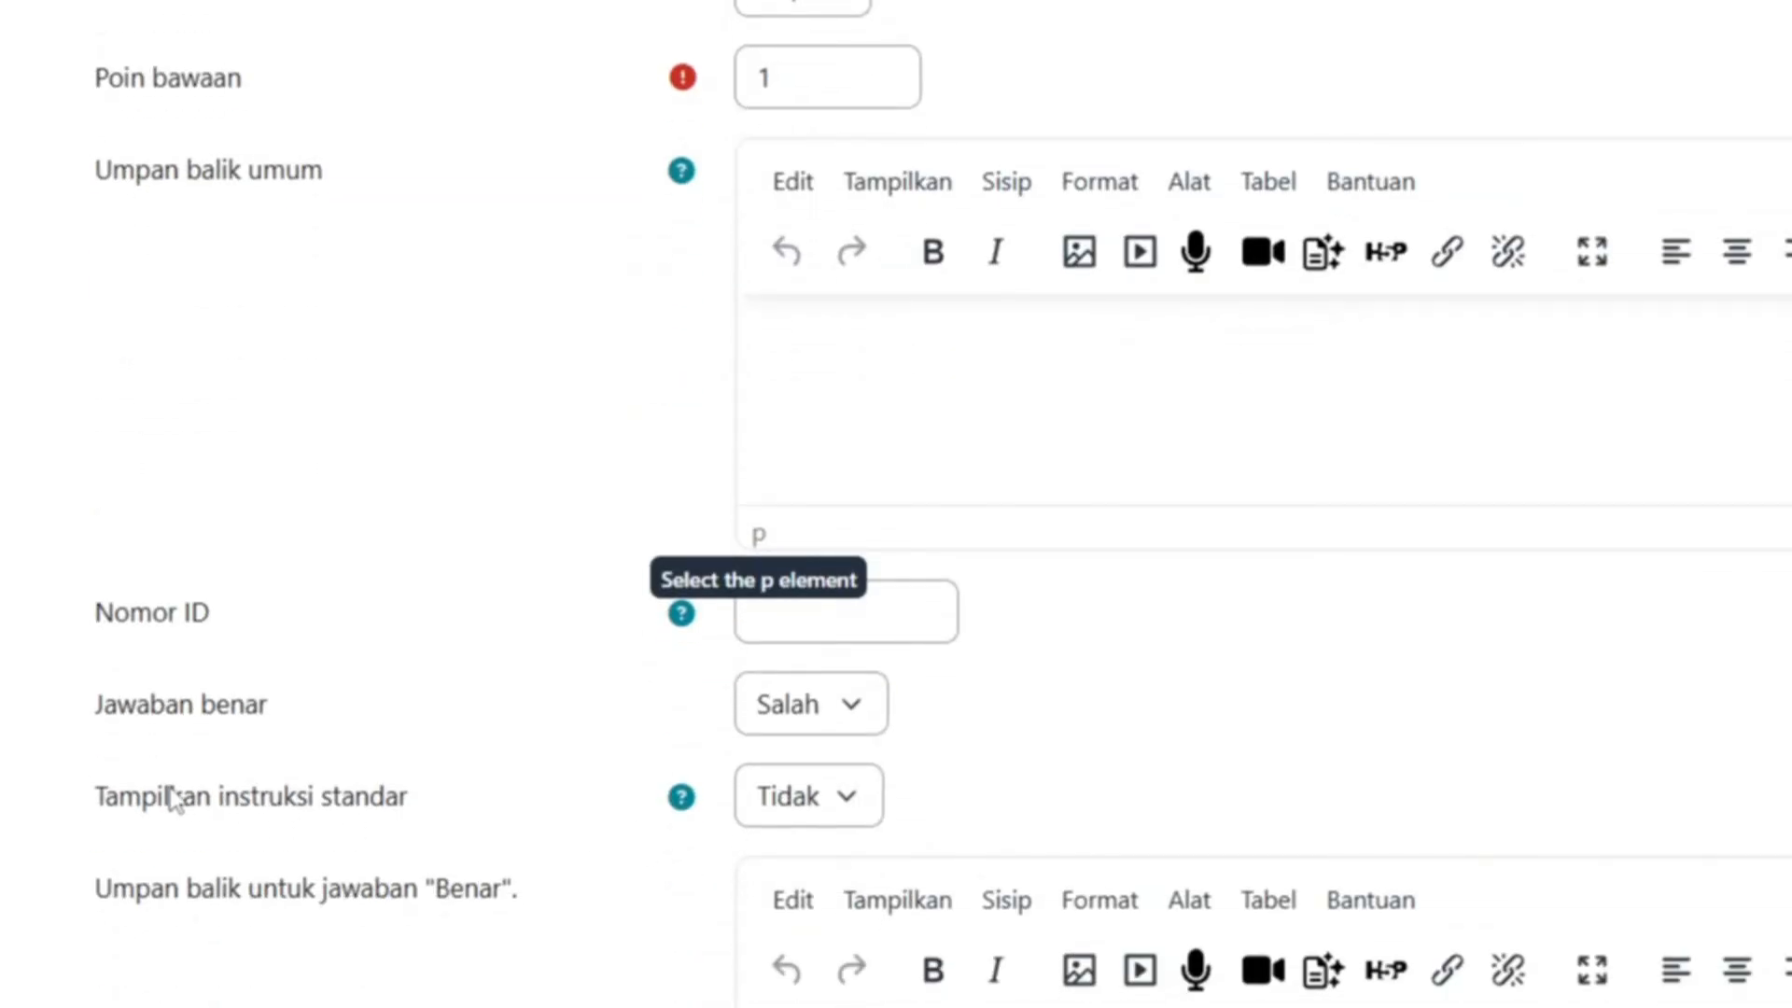
{"action": "left_click", "coordinate": [846, 711]}
{"action": "left_click", "coordinate": [835, 827]}
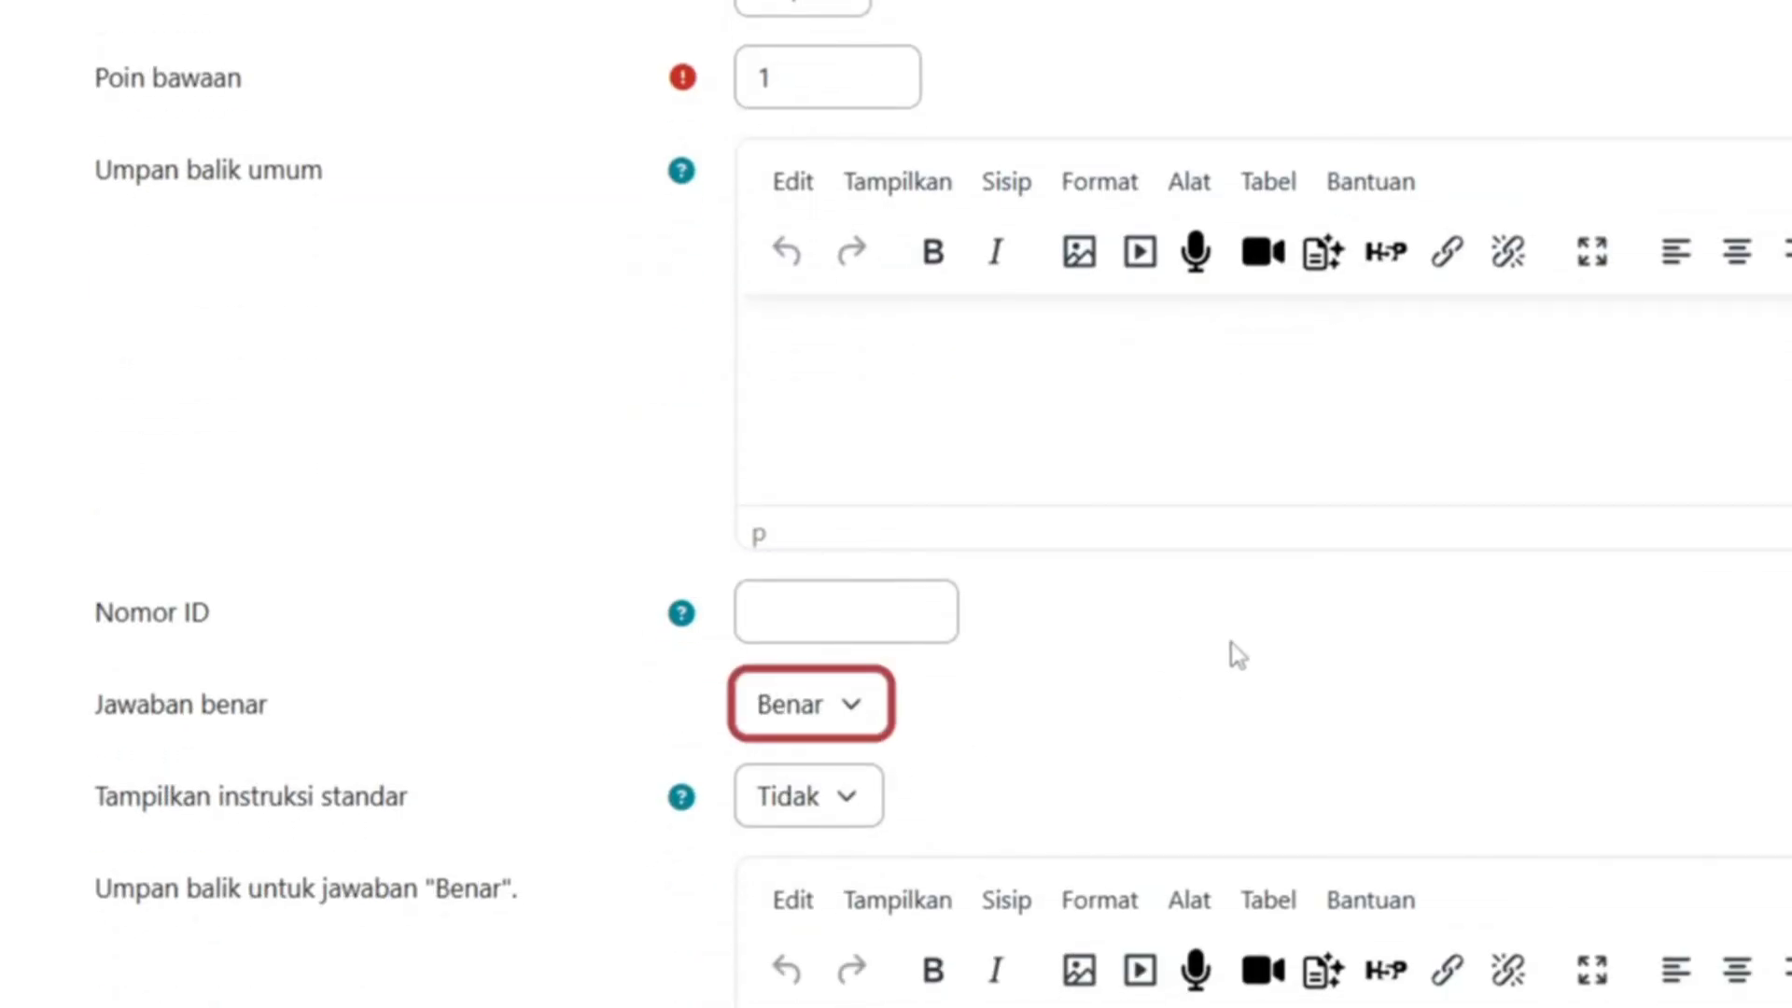
{"action": "scroll", "coordinate": [1200, 632], "scroll_direction": "down", "scroll_amount": 10}
{"action": "left_click", "coordinate": [889, 934]}
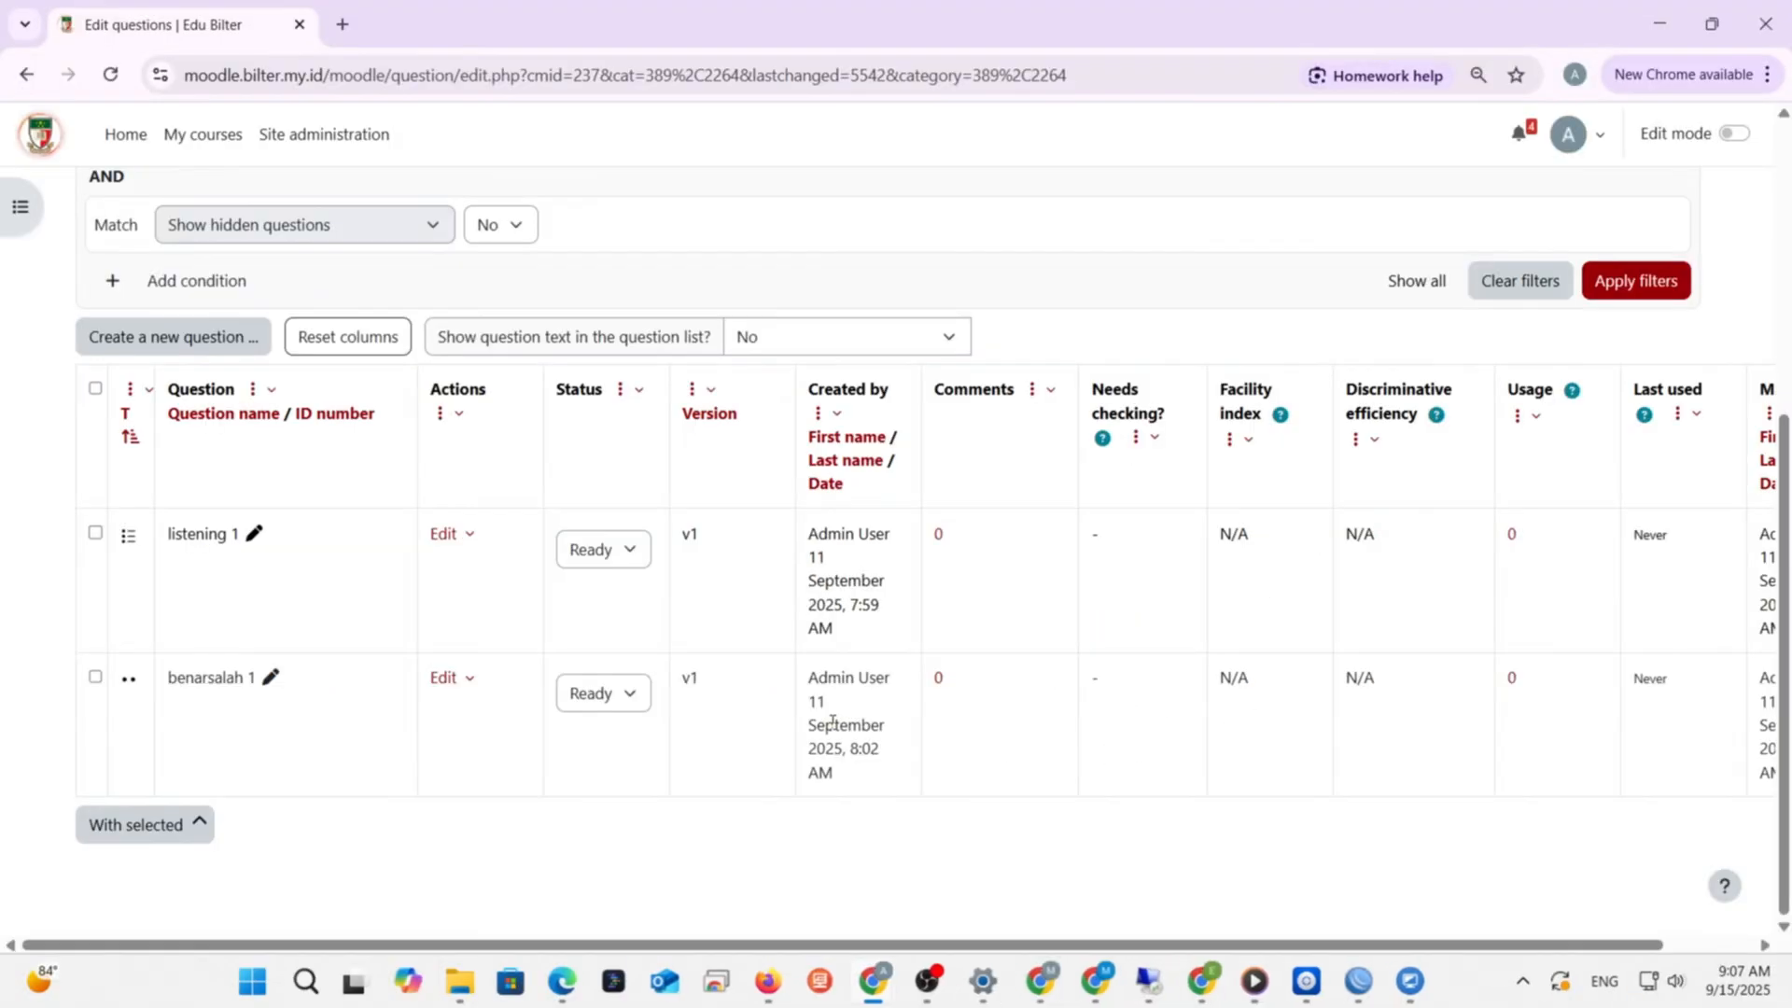
- Open a new Mencocokkan (matching) question form from Buat soal baru
{"action": "scroll", "coordinate": [387, 759], "scroll_direction": "up", "scroll_amount": 4}
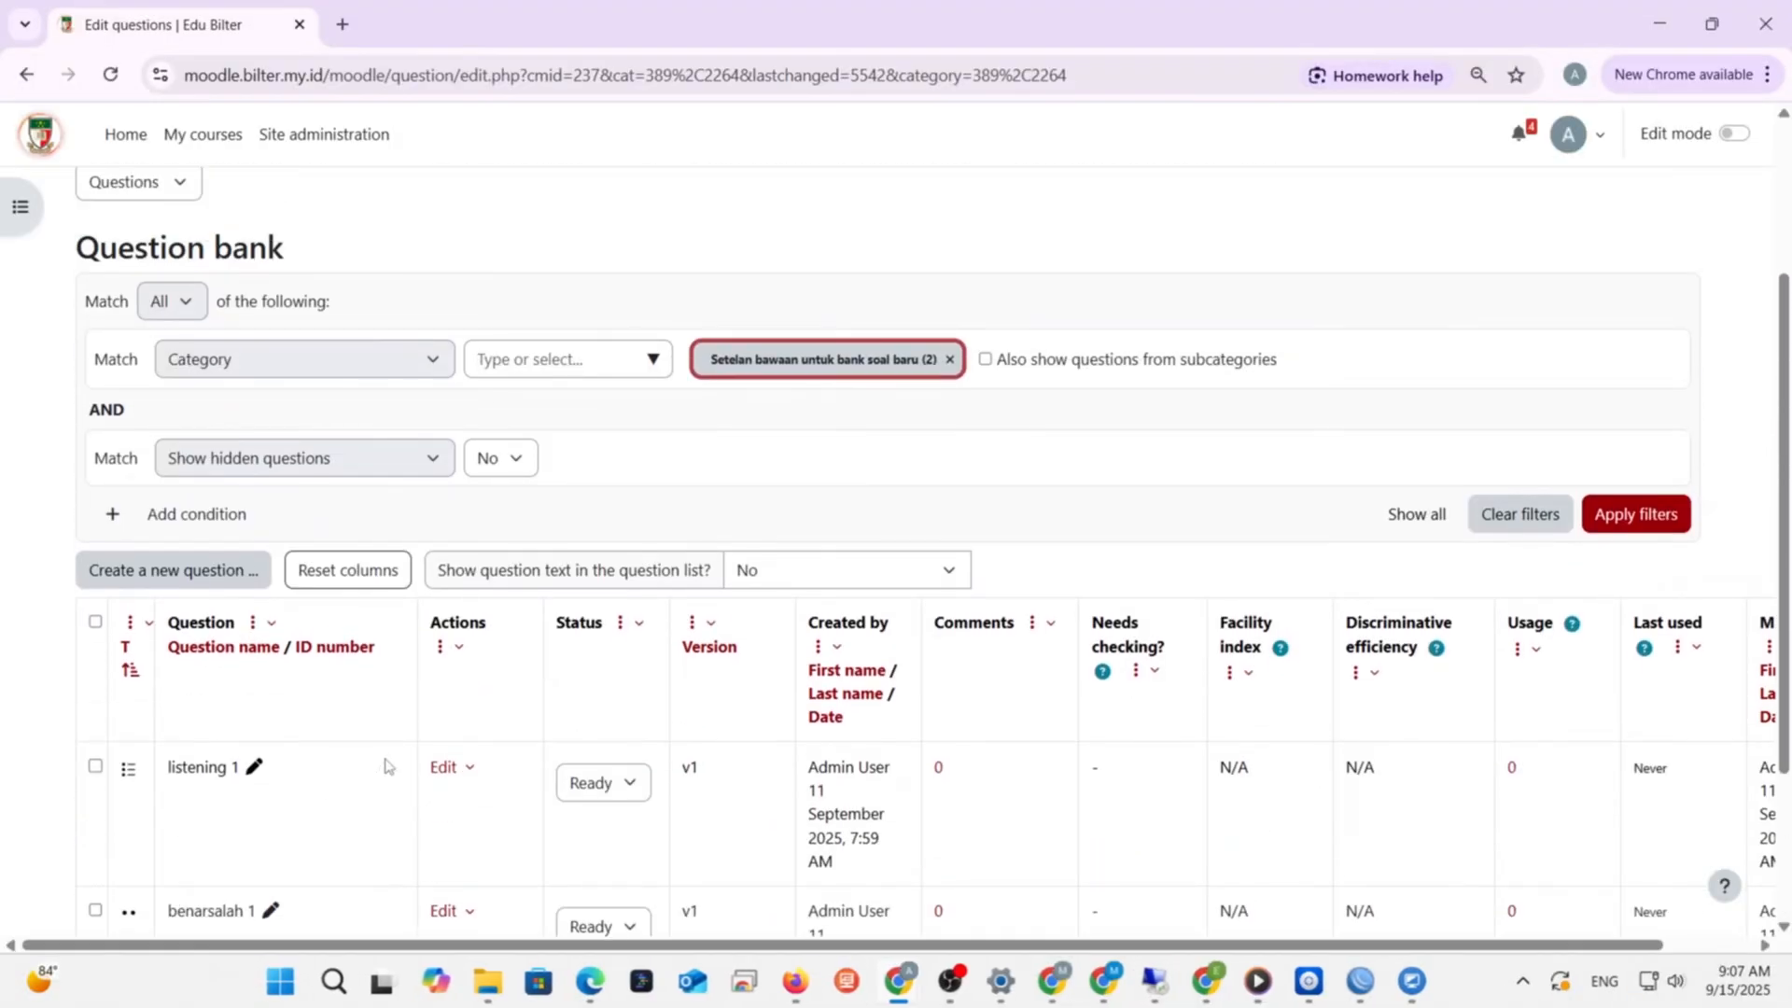
{"action": "scroll", "coordinate": [355, 357], "scroll_direction": "up", "scroll_amount": 1}
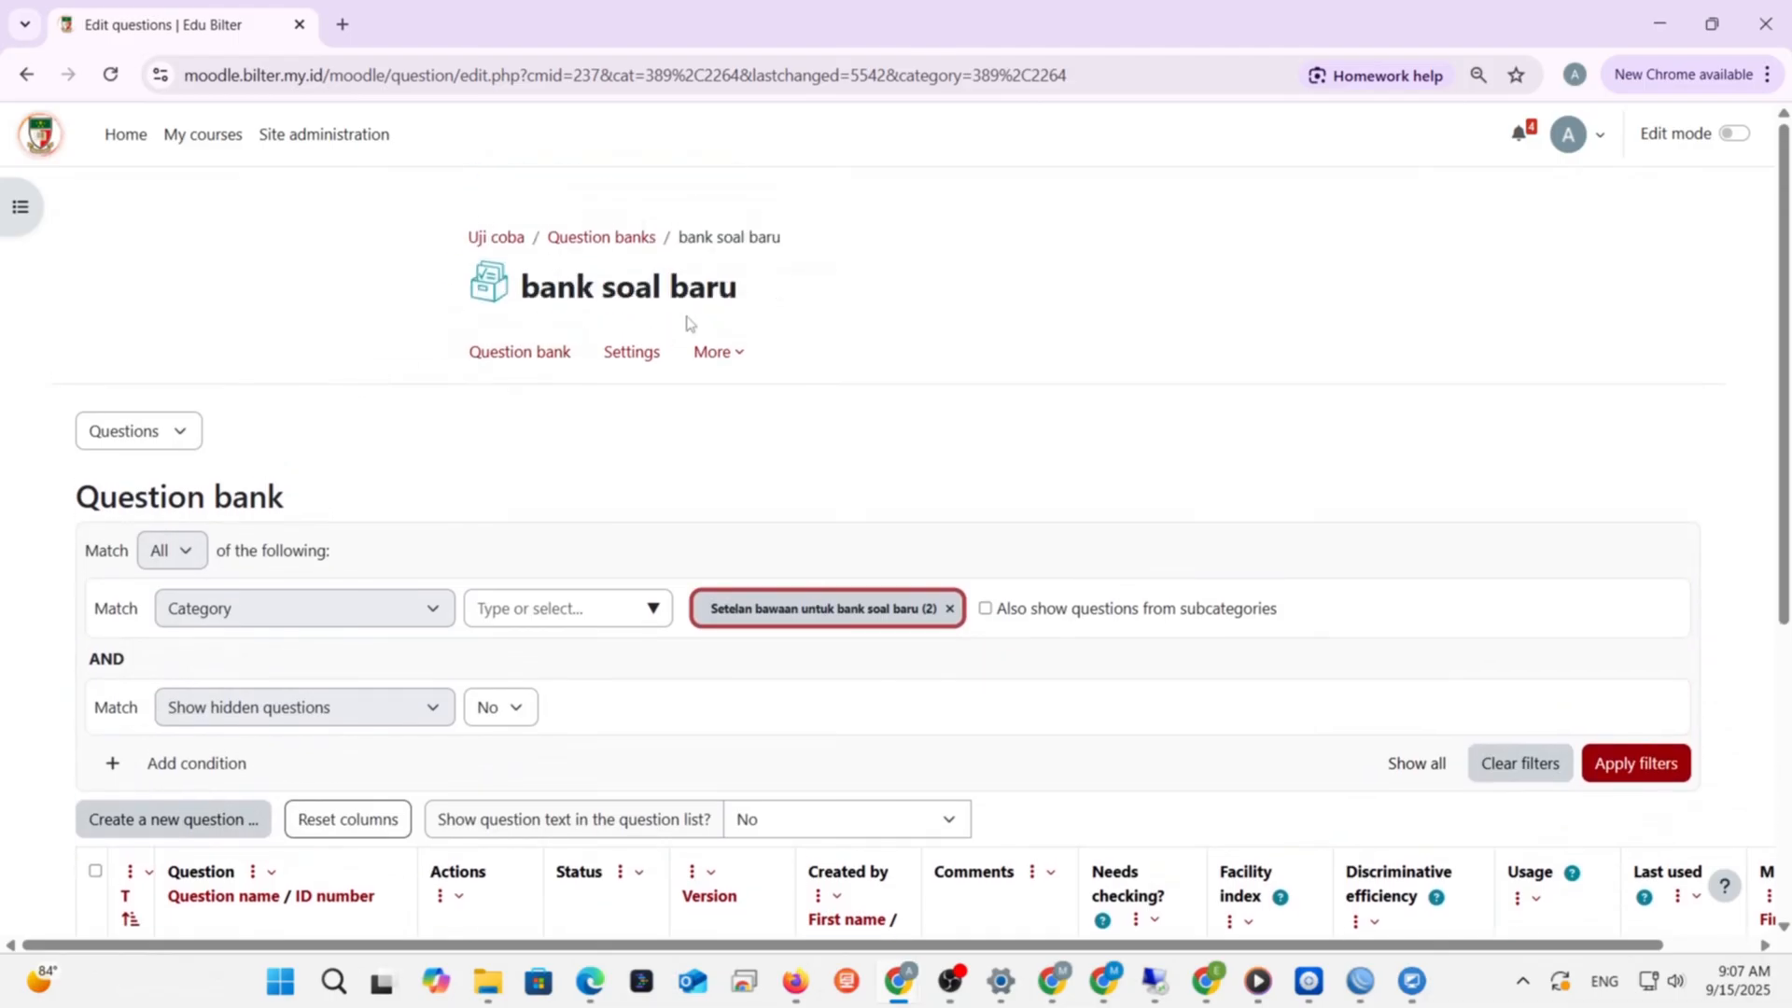
{"action": "scroll", "coordinate": [686, 321], "scroll_direction": "down", "scroll_amount": 3}
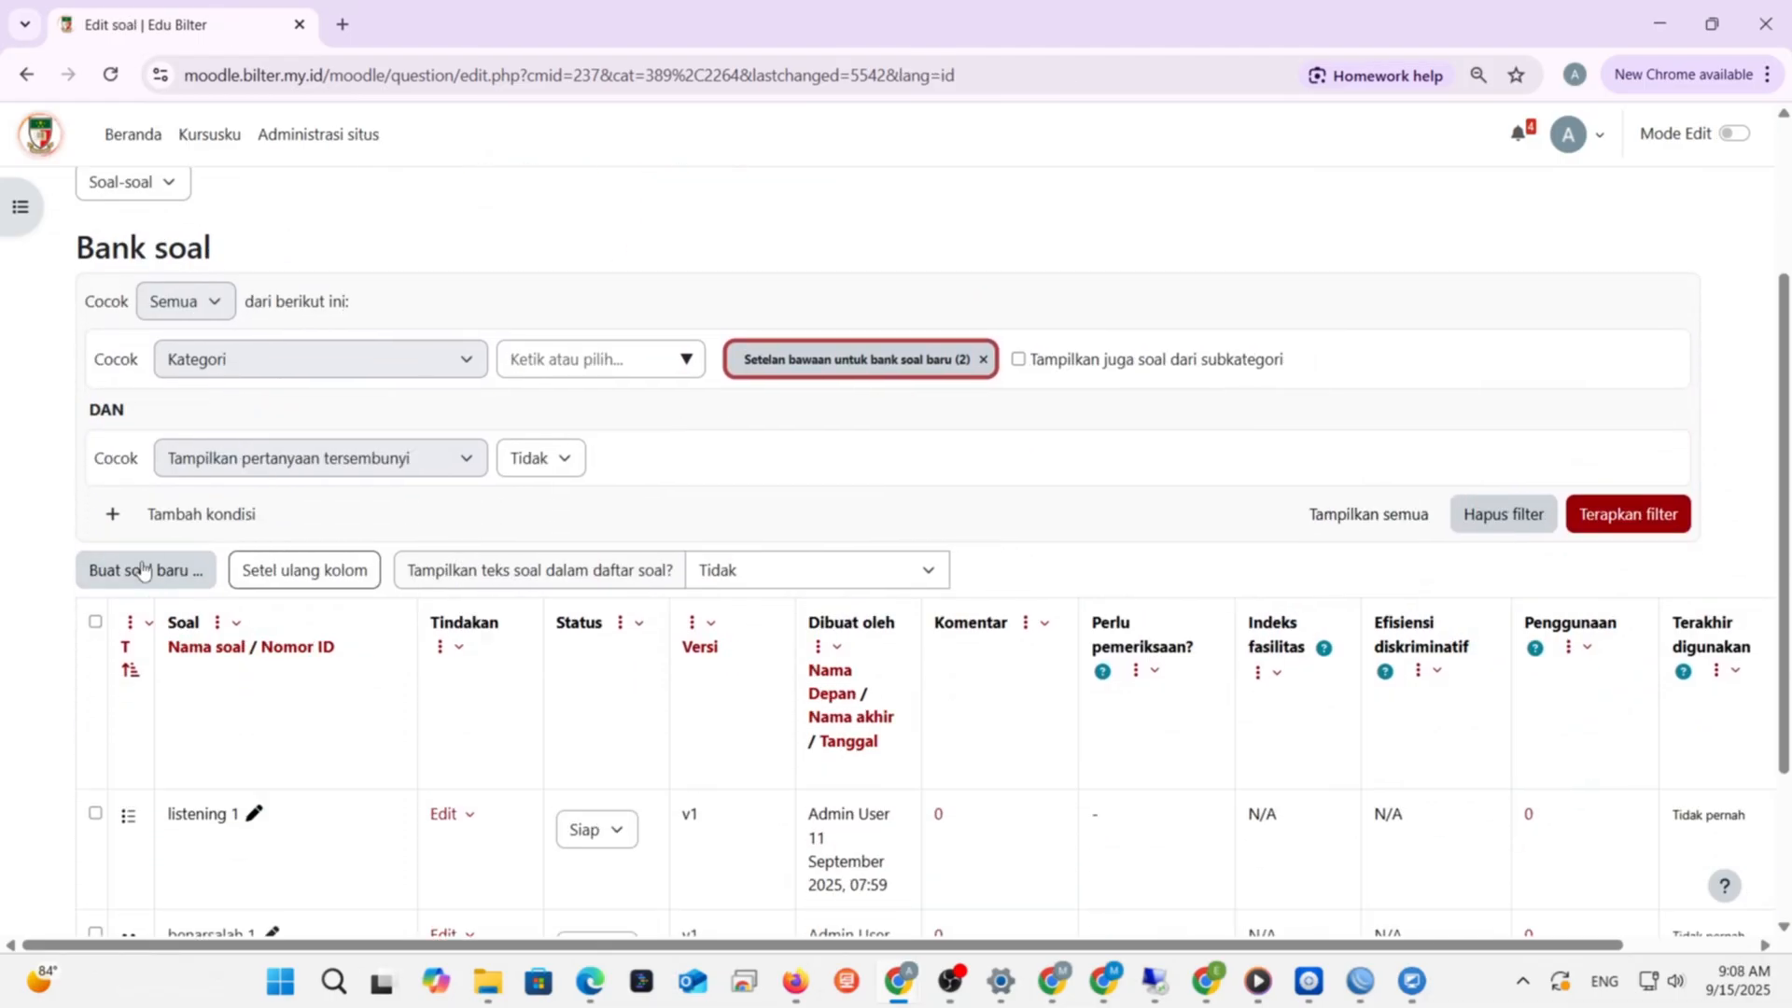
{"action": "left_click", "coordinate": [143, 568]}
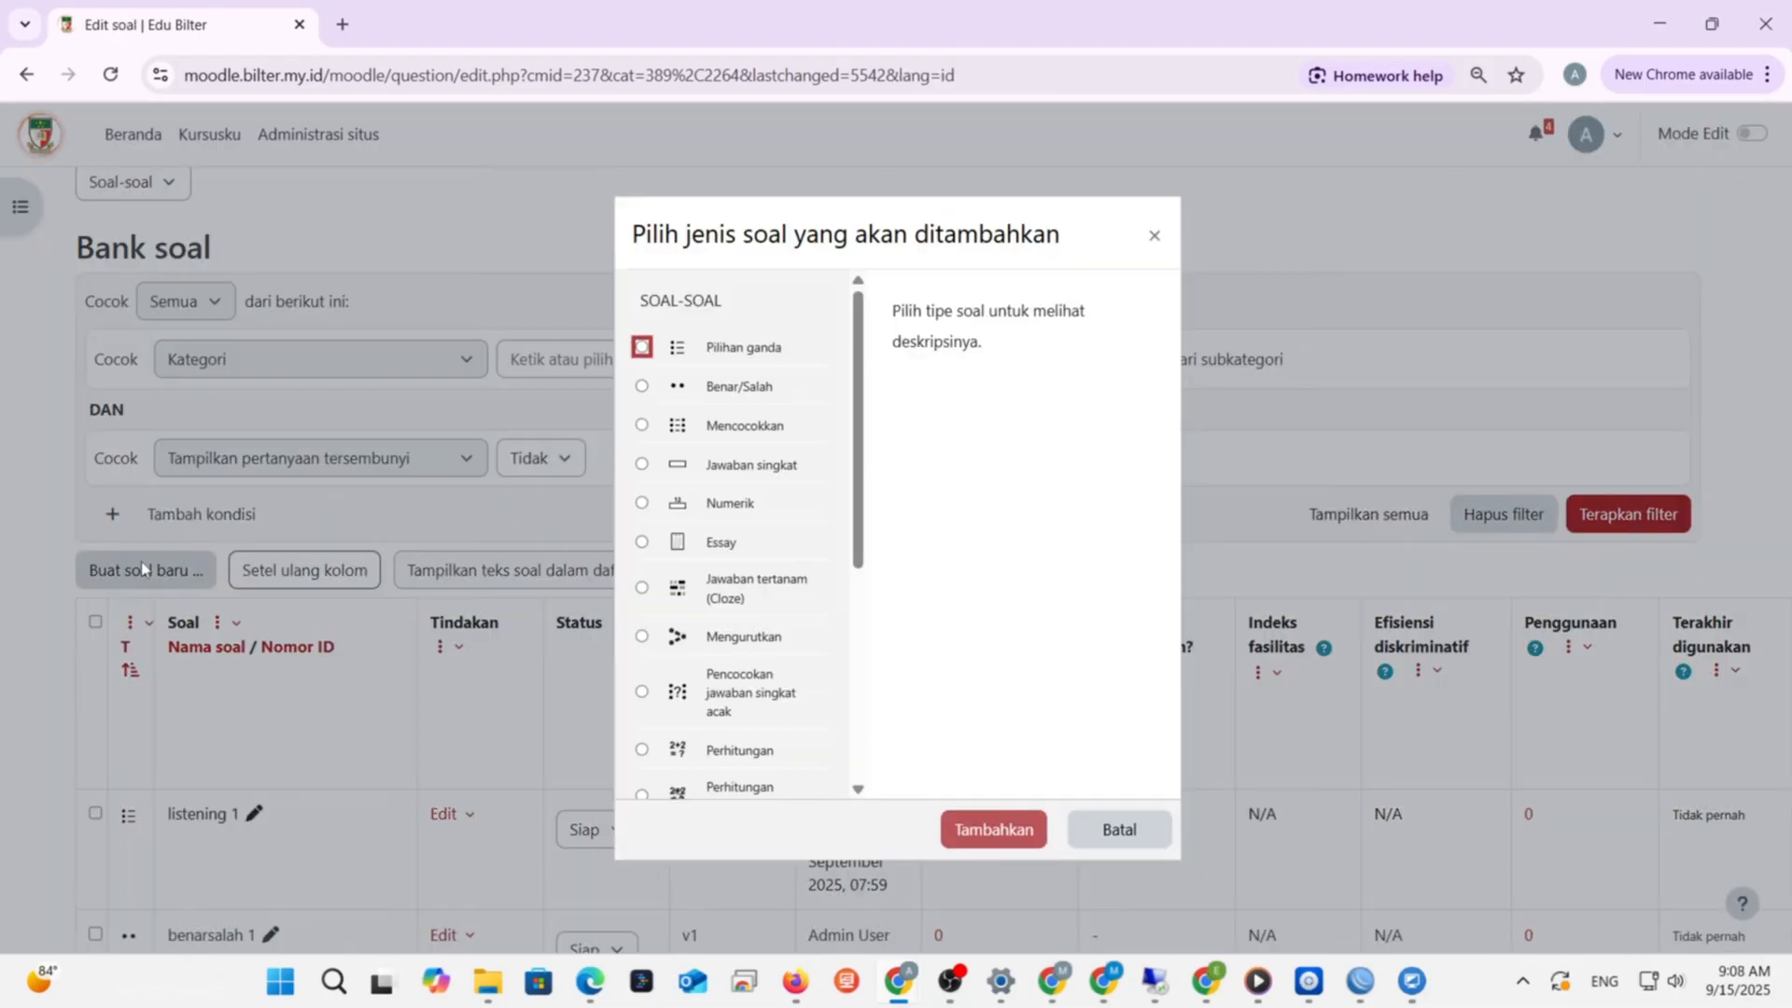
{"action": "left_click", "coordinate": [641, 424]}
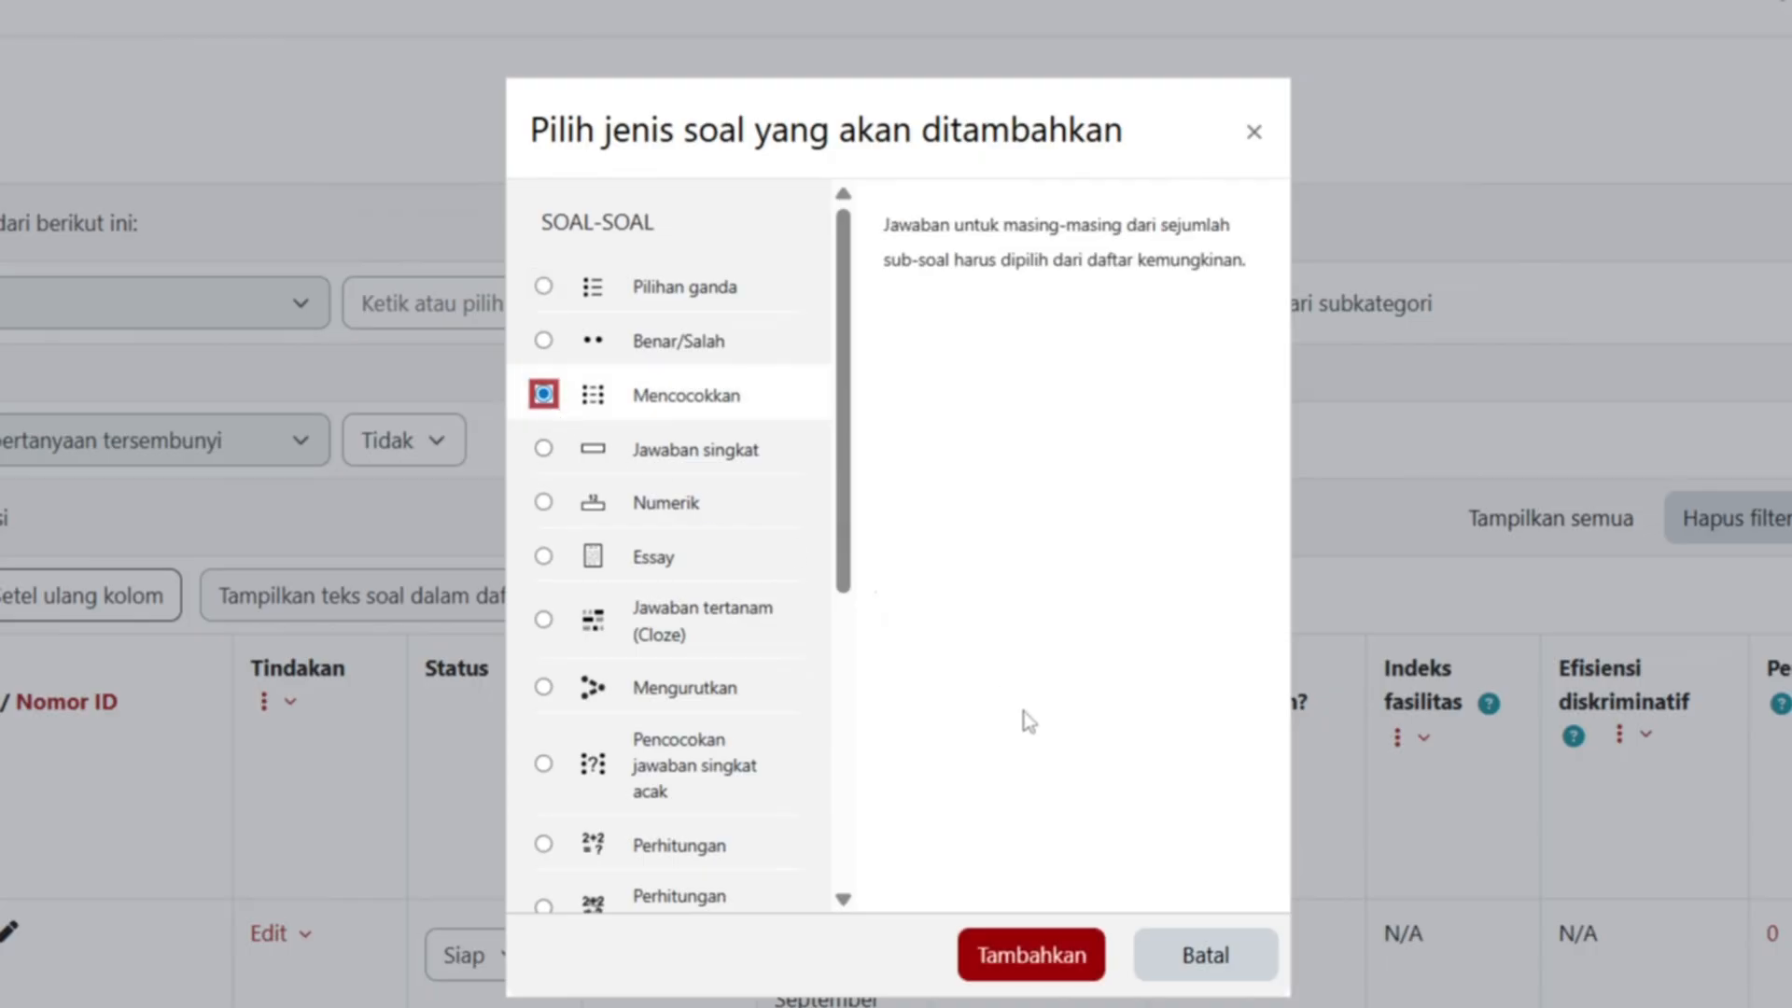
{"action": "left_click", "coordinate": [1027, 951]}
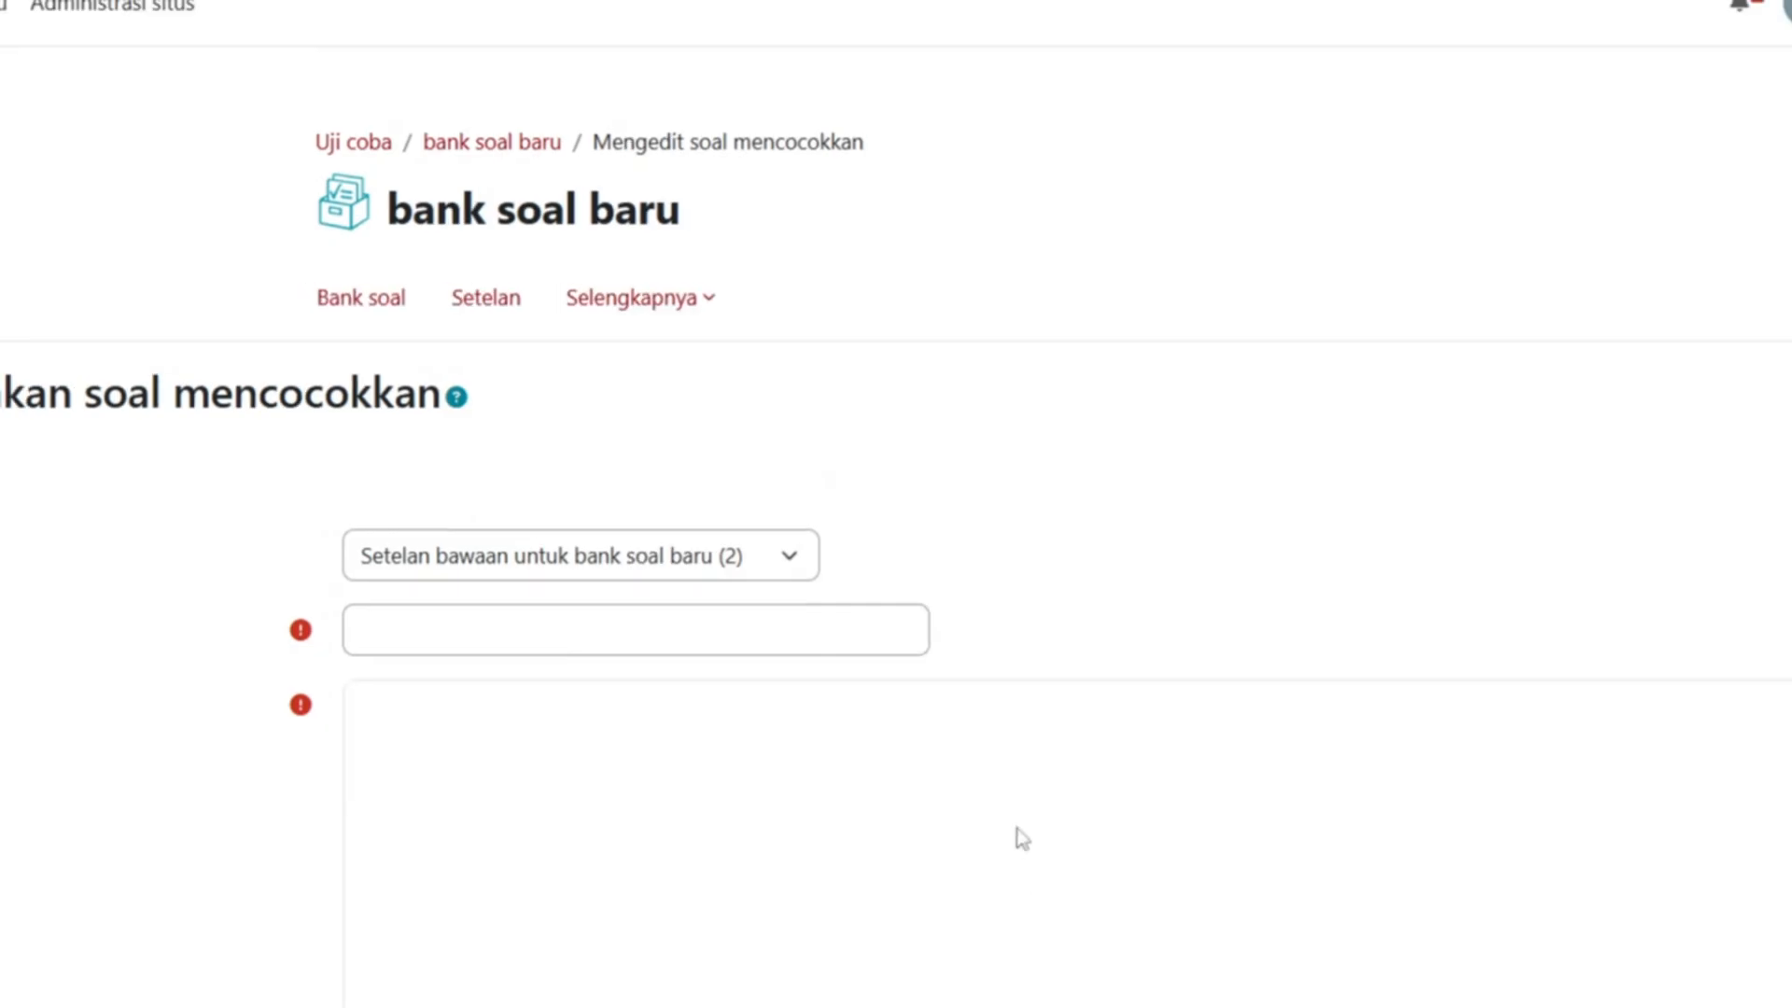
- Name it 'mencocokkan 1' and write question text listing Kolom A cities and Kolom B provinces
{"action": "left_click", "coordinate": [769, 599]}
{"action": "type", "text": "men"}
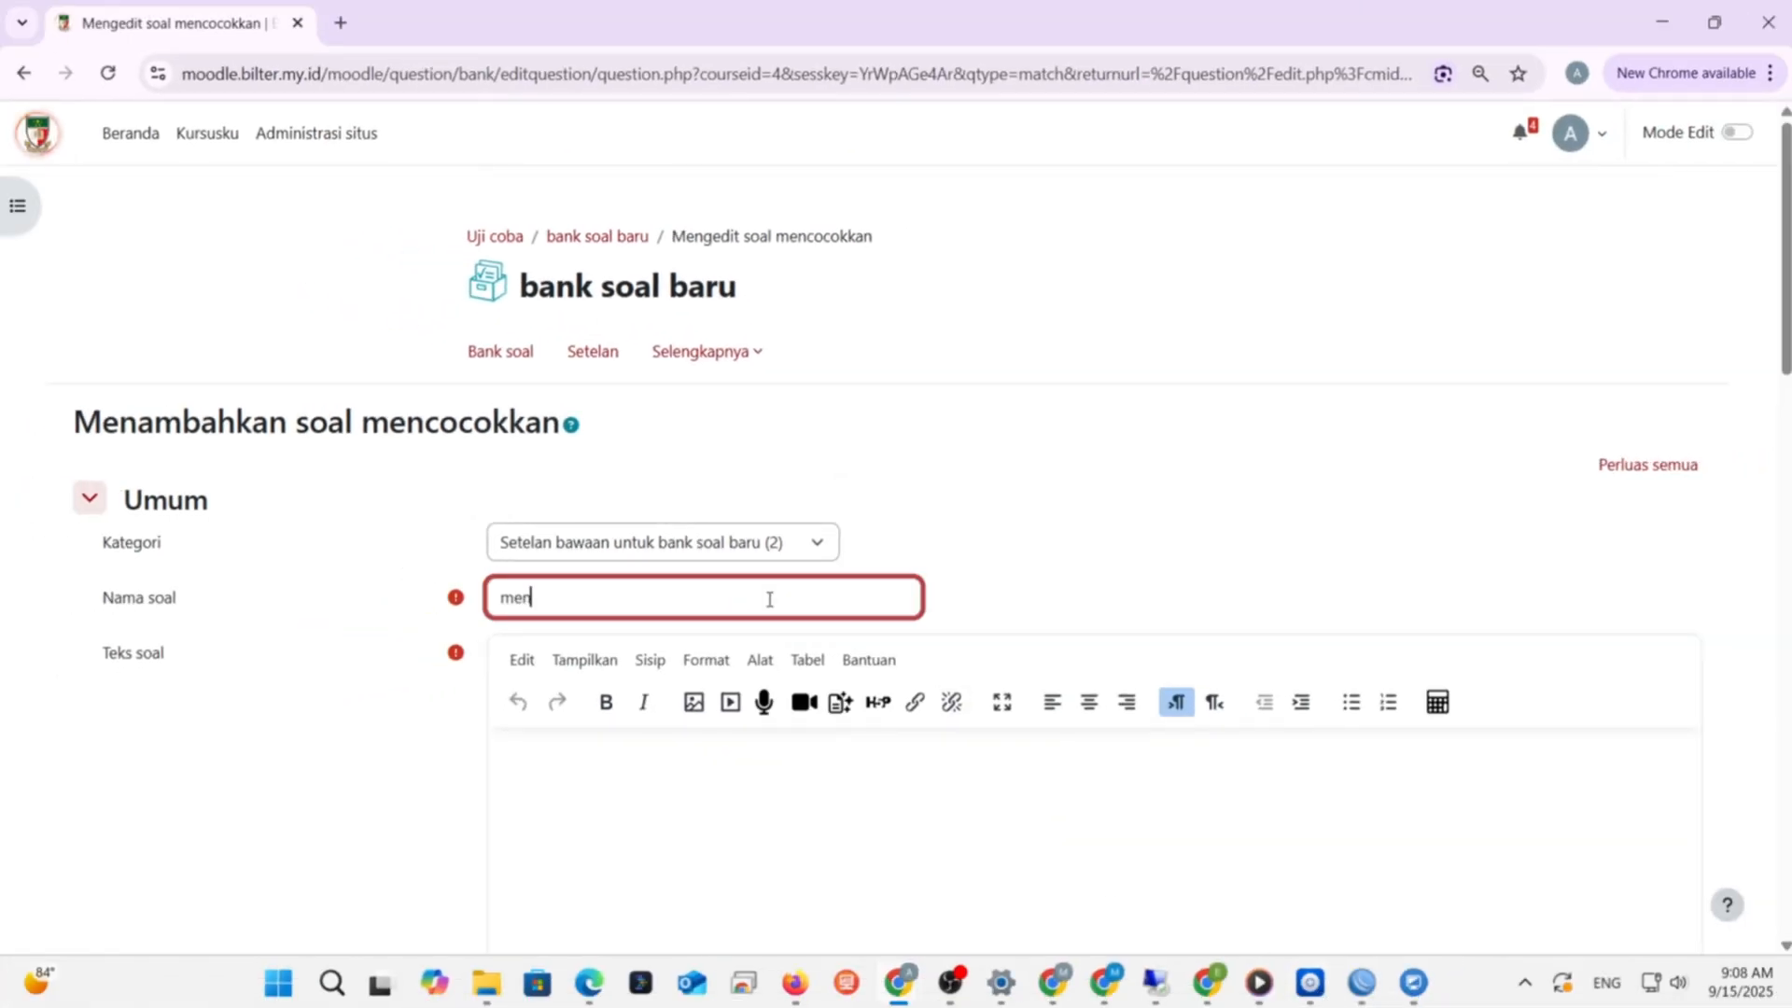
{"action": "type", "text": "cocokkan 1"}
{"action": "scroll", "coordinate": [843, 503], "scroll_direction": "down", "scroll_amount": 2}
{"action": "left_click", "coordinate": [856, 594]}
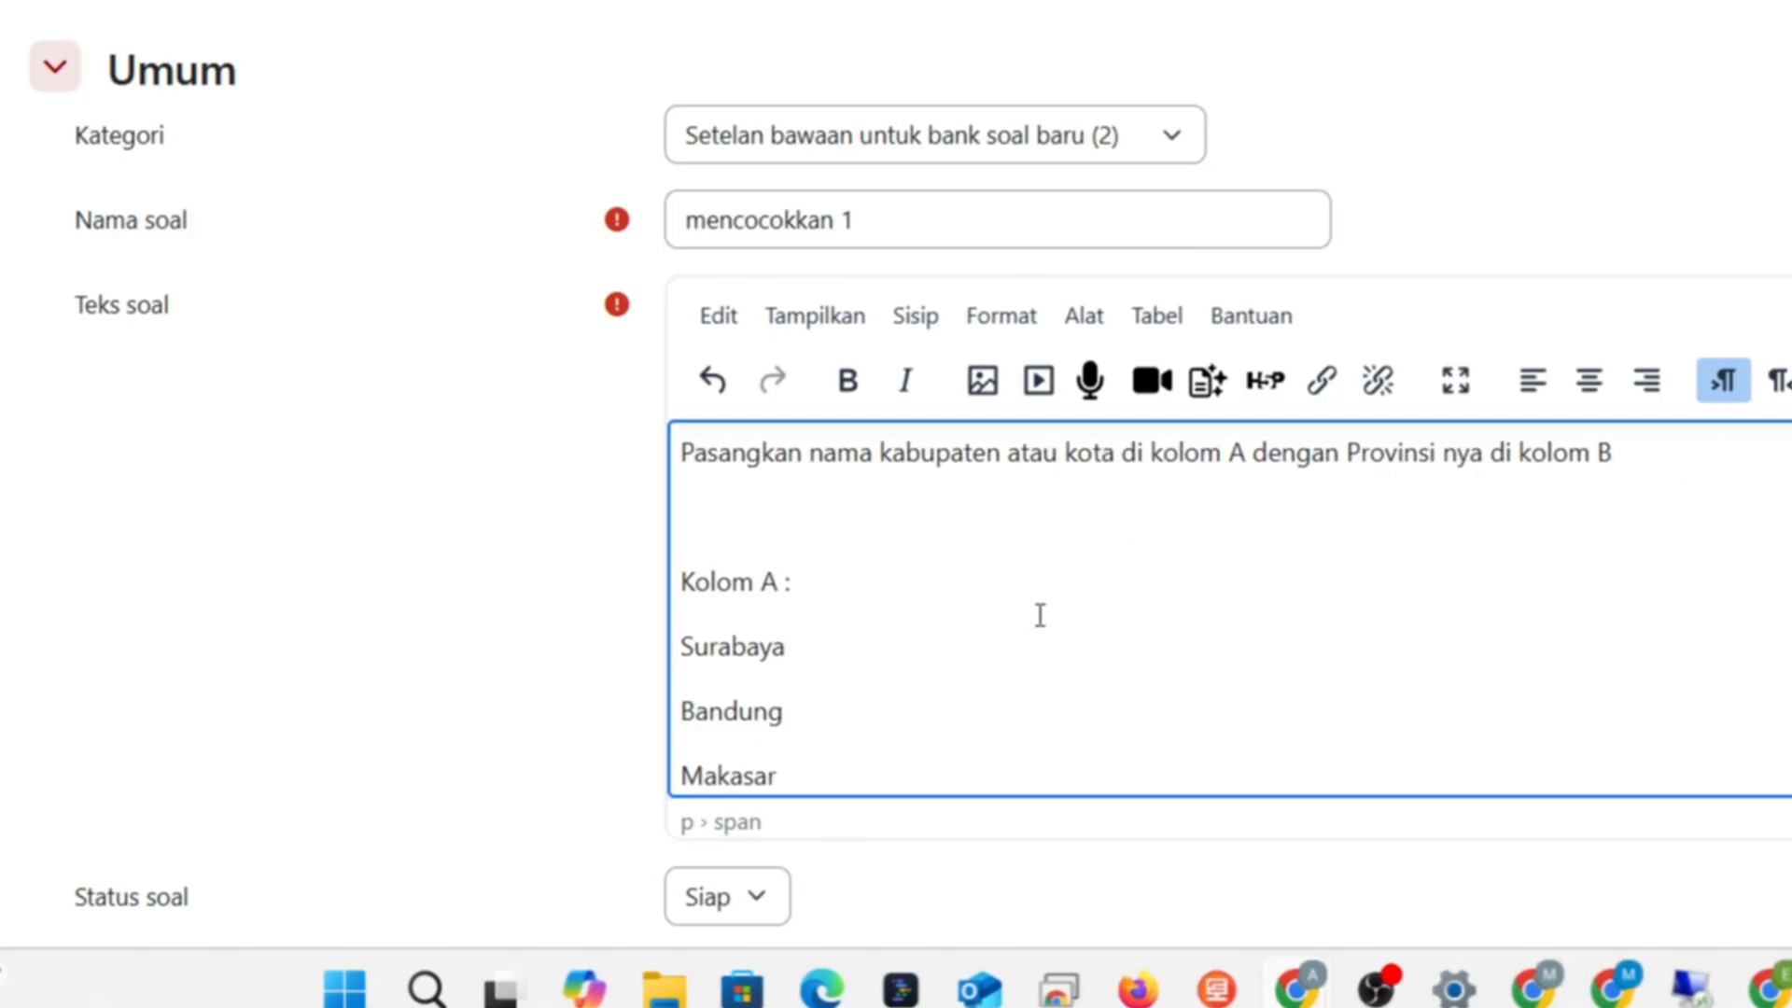
{"action": "scroll", "coordinate": [1041, 615], "scroll_direction": "down", "scroll_amount": 5}
{"action": "scroll", "coordinate": [1042, 615], "scroll_direction": "down", "scroll_amount": 5}
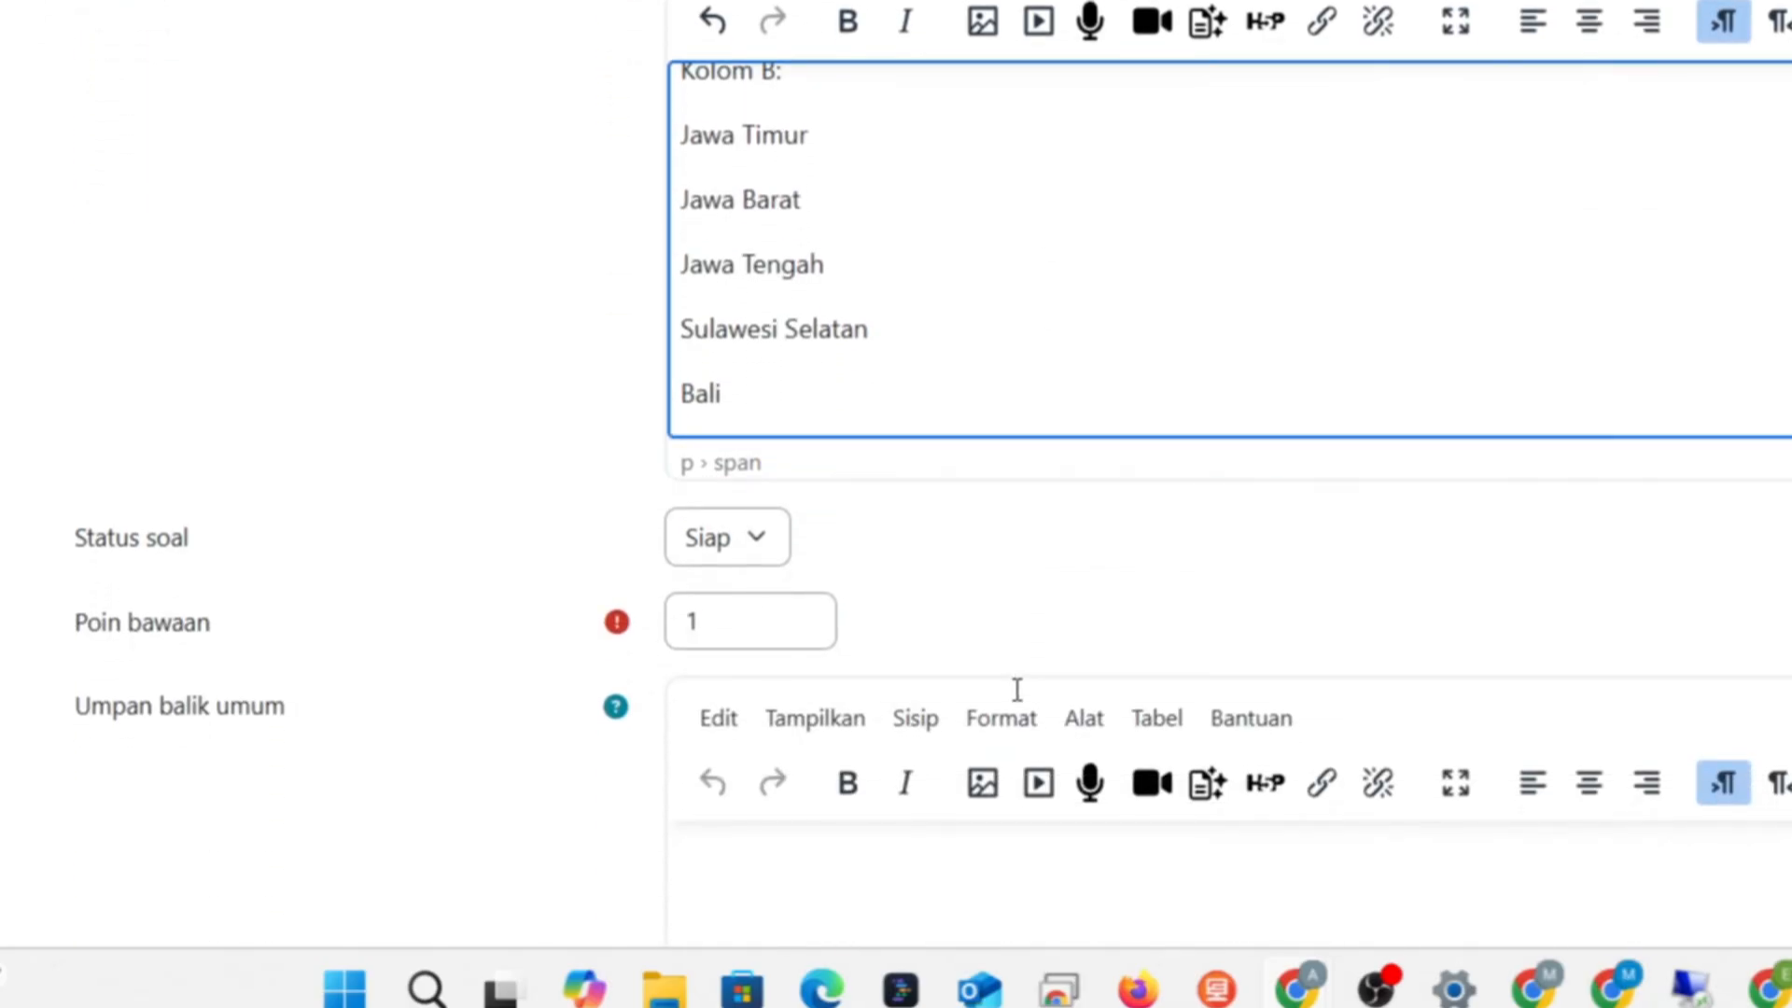
{"action": "scroll", "coordinate": [1017, 690], "scroll_direction": "down", "scroll_amount": 2}
{"action": "scroll", "coordinate": [839, 304], "scroll_direction": "up", "scroll_amount": 6}
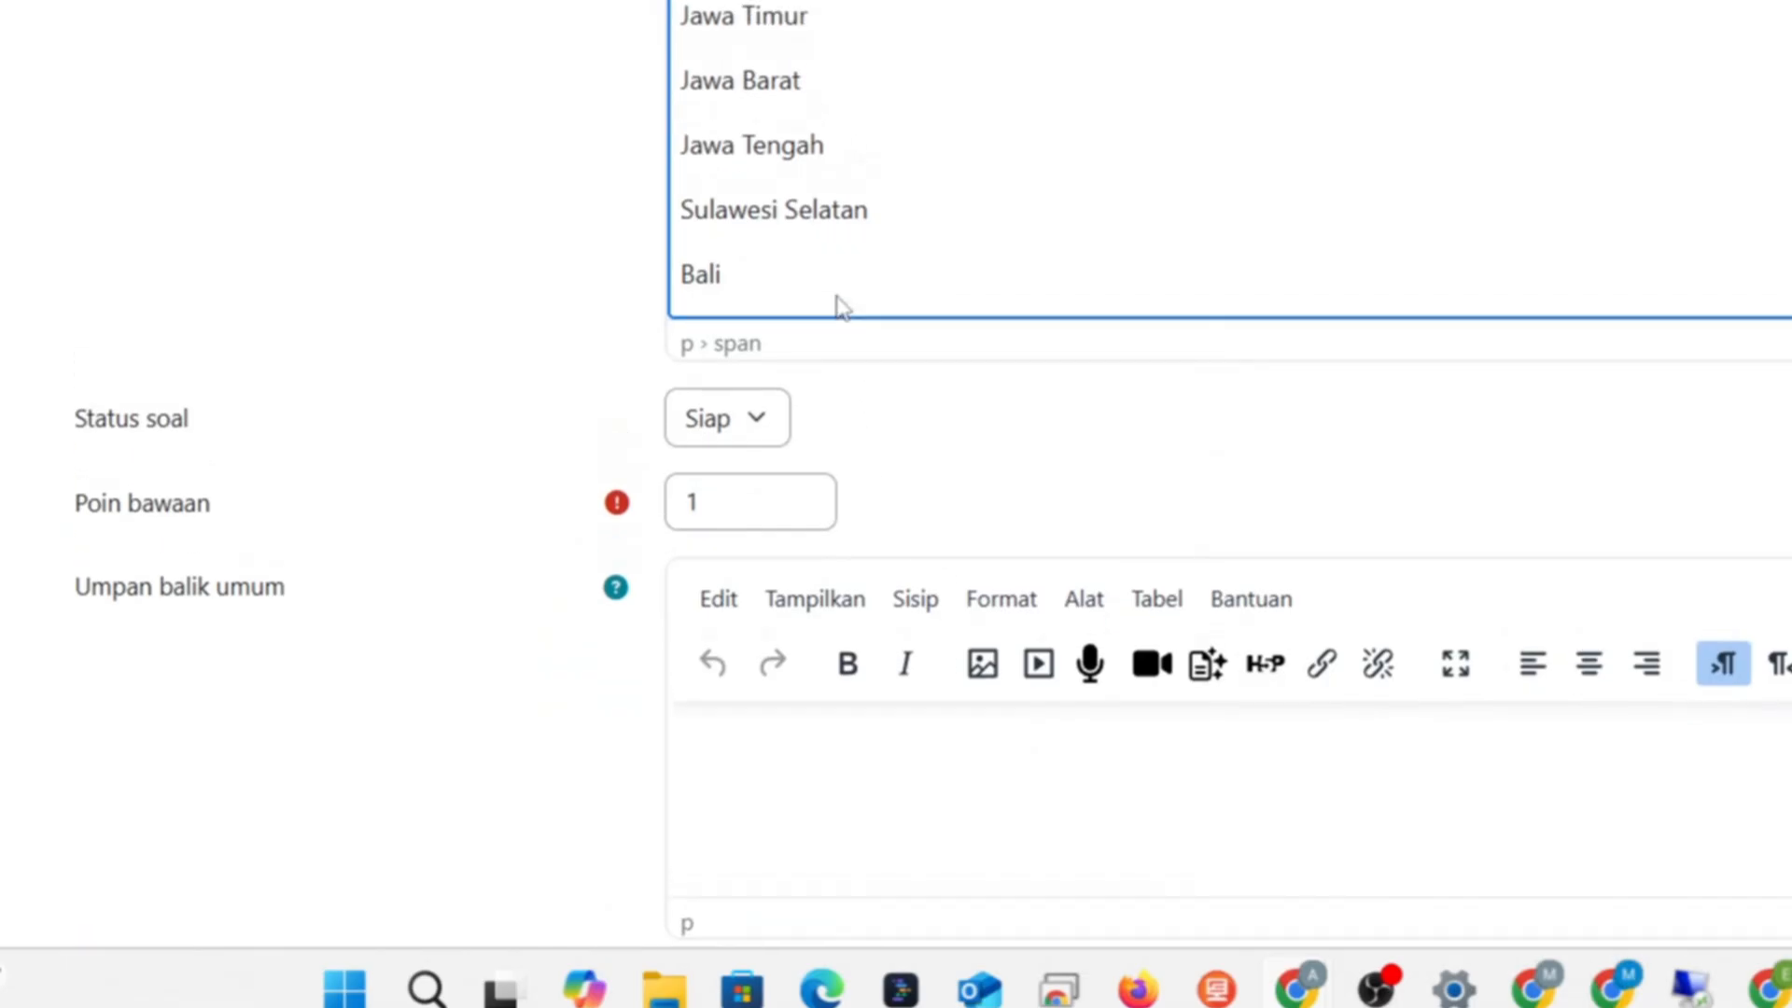
{"action": "scroll", "coordinate": [858, 558], "scroll_direction": "up", "scroll_amount": 3}
{"action": "scroll", "coordinate": [857, 558], "scroll_direction": "up", "scroll_amount": 3}
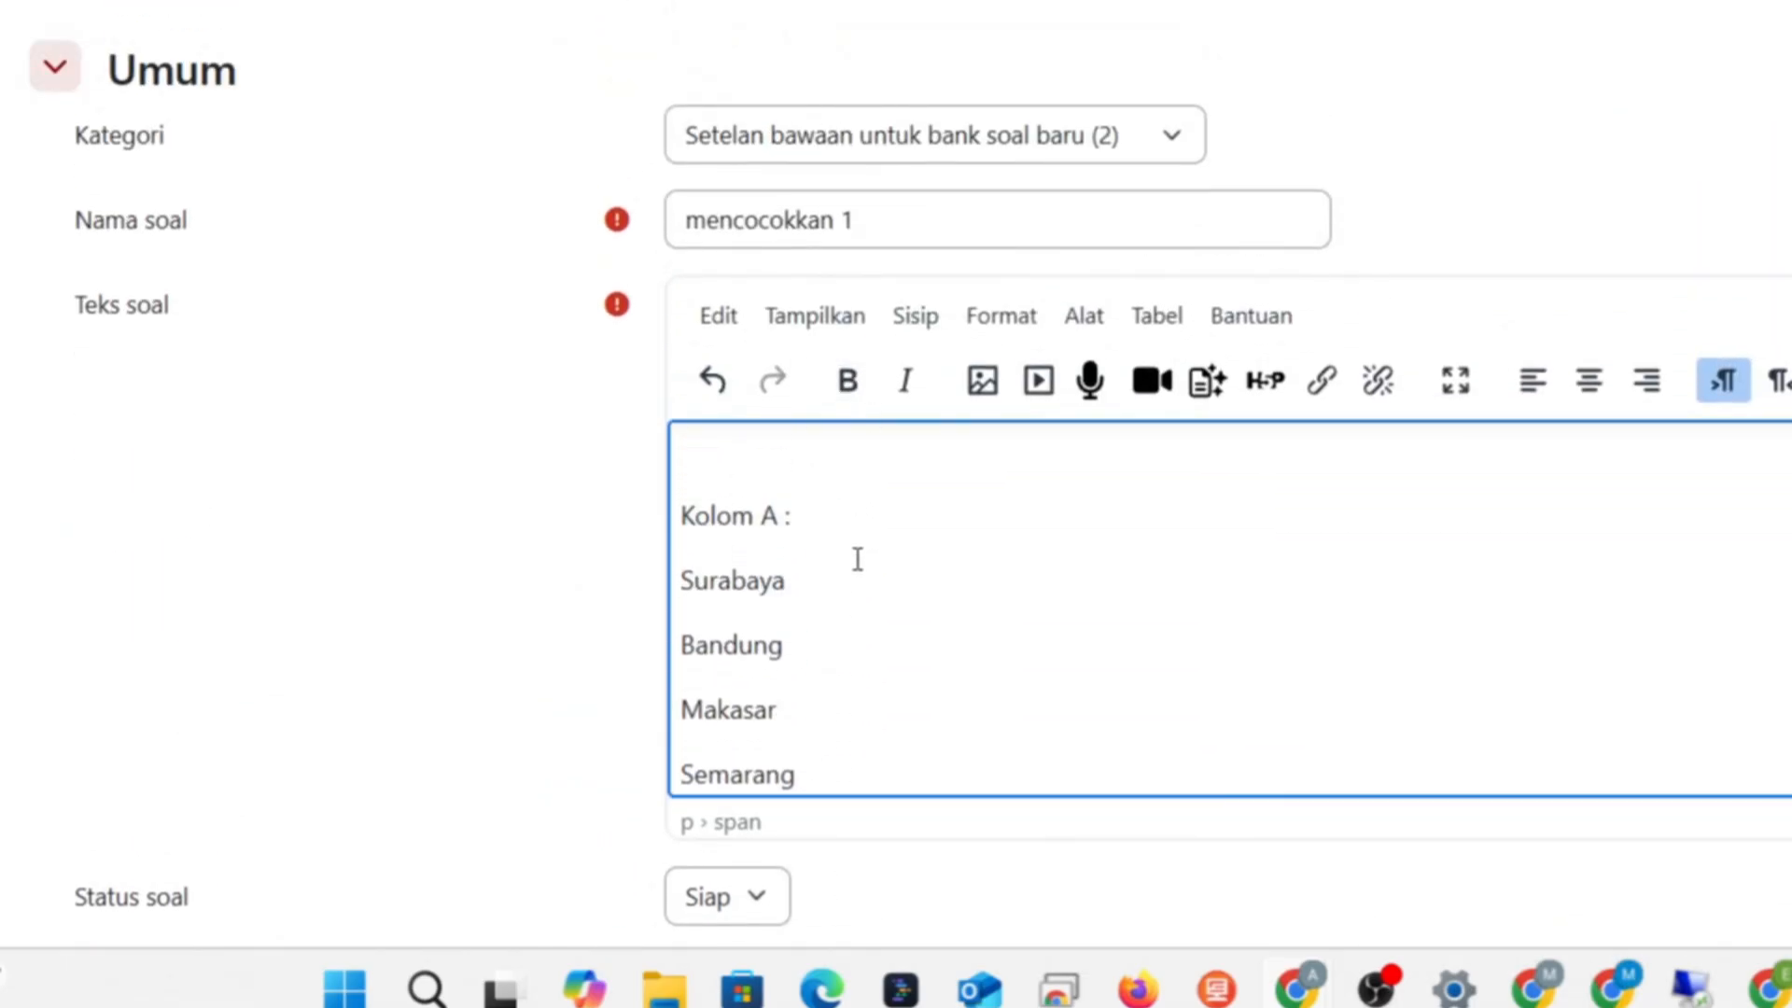
{"action": "scroll", "coordinate": [857, 558], "scroll_direction": "down", "scroll_amount": 6}
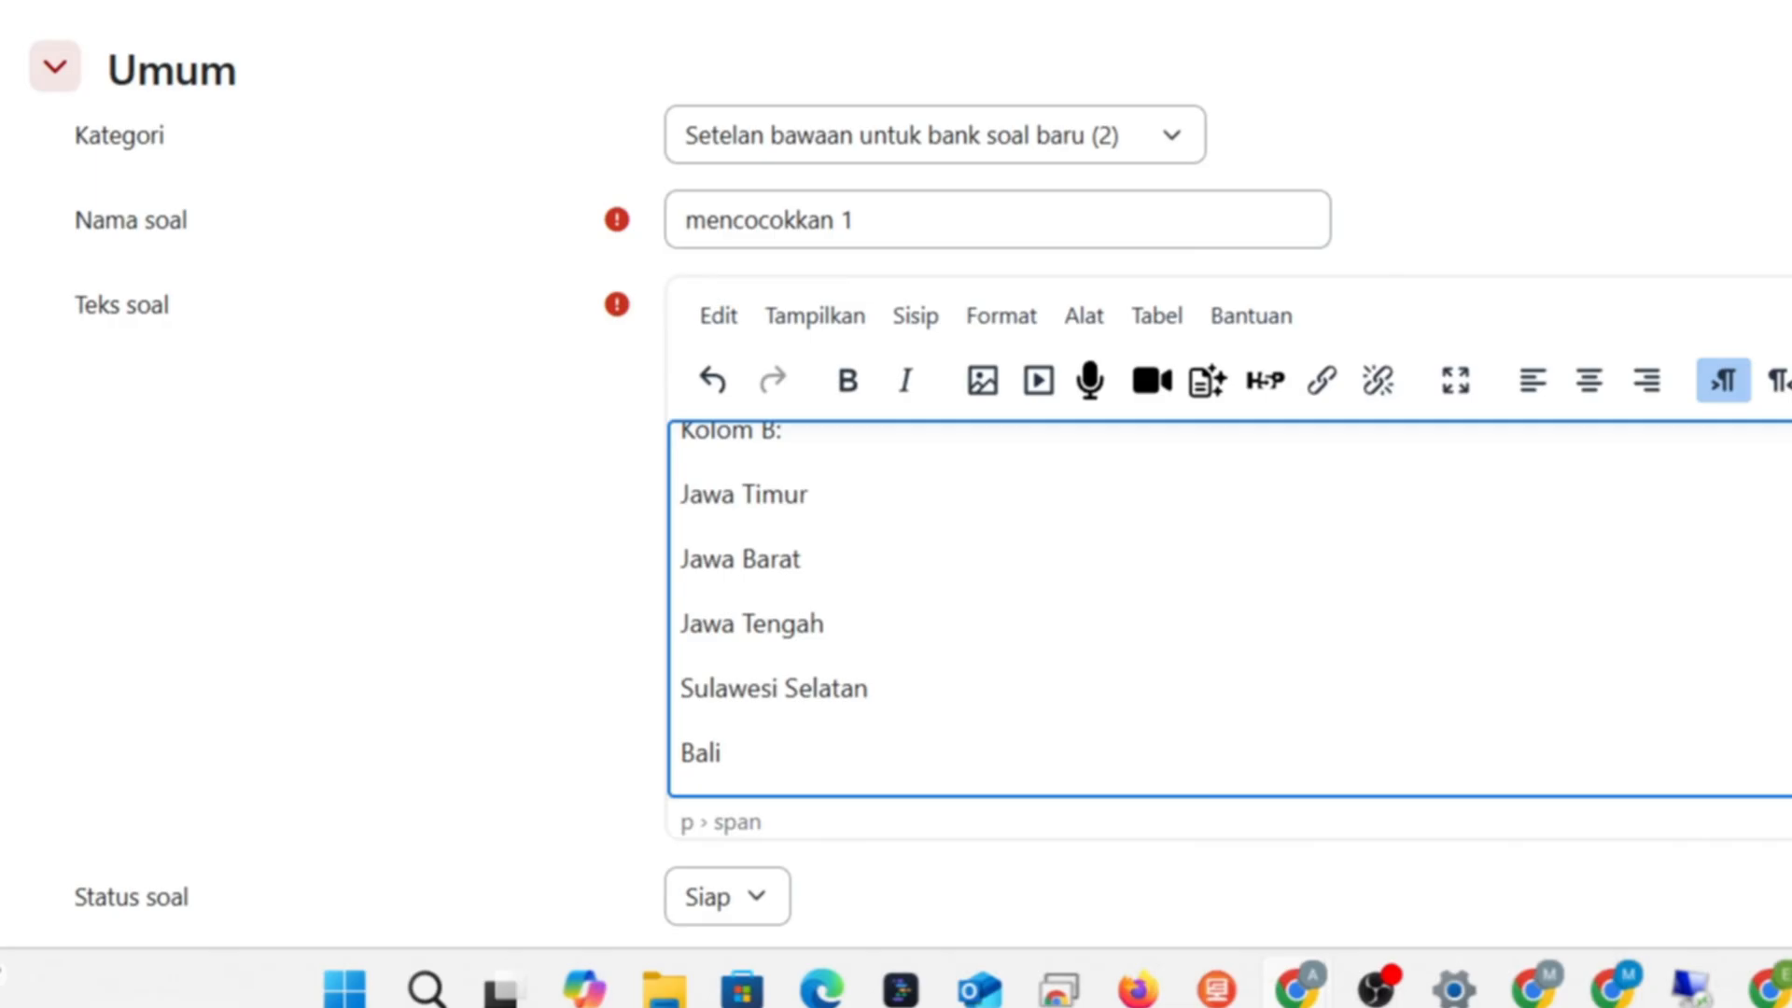
{"action": "left_click_drag", "start_coordinate": [1791, 823], "coordinate": [1790, 944]}
{"action": "scroll", "coordinate": [1688, 724], "scroll_direction": "down", "scroll_amount": 15}
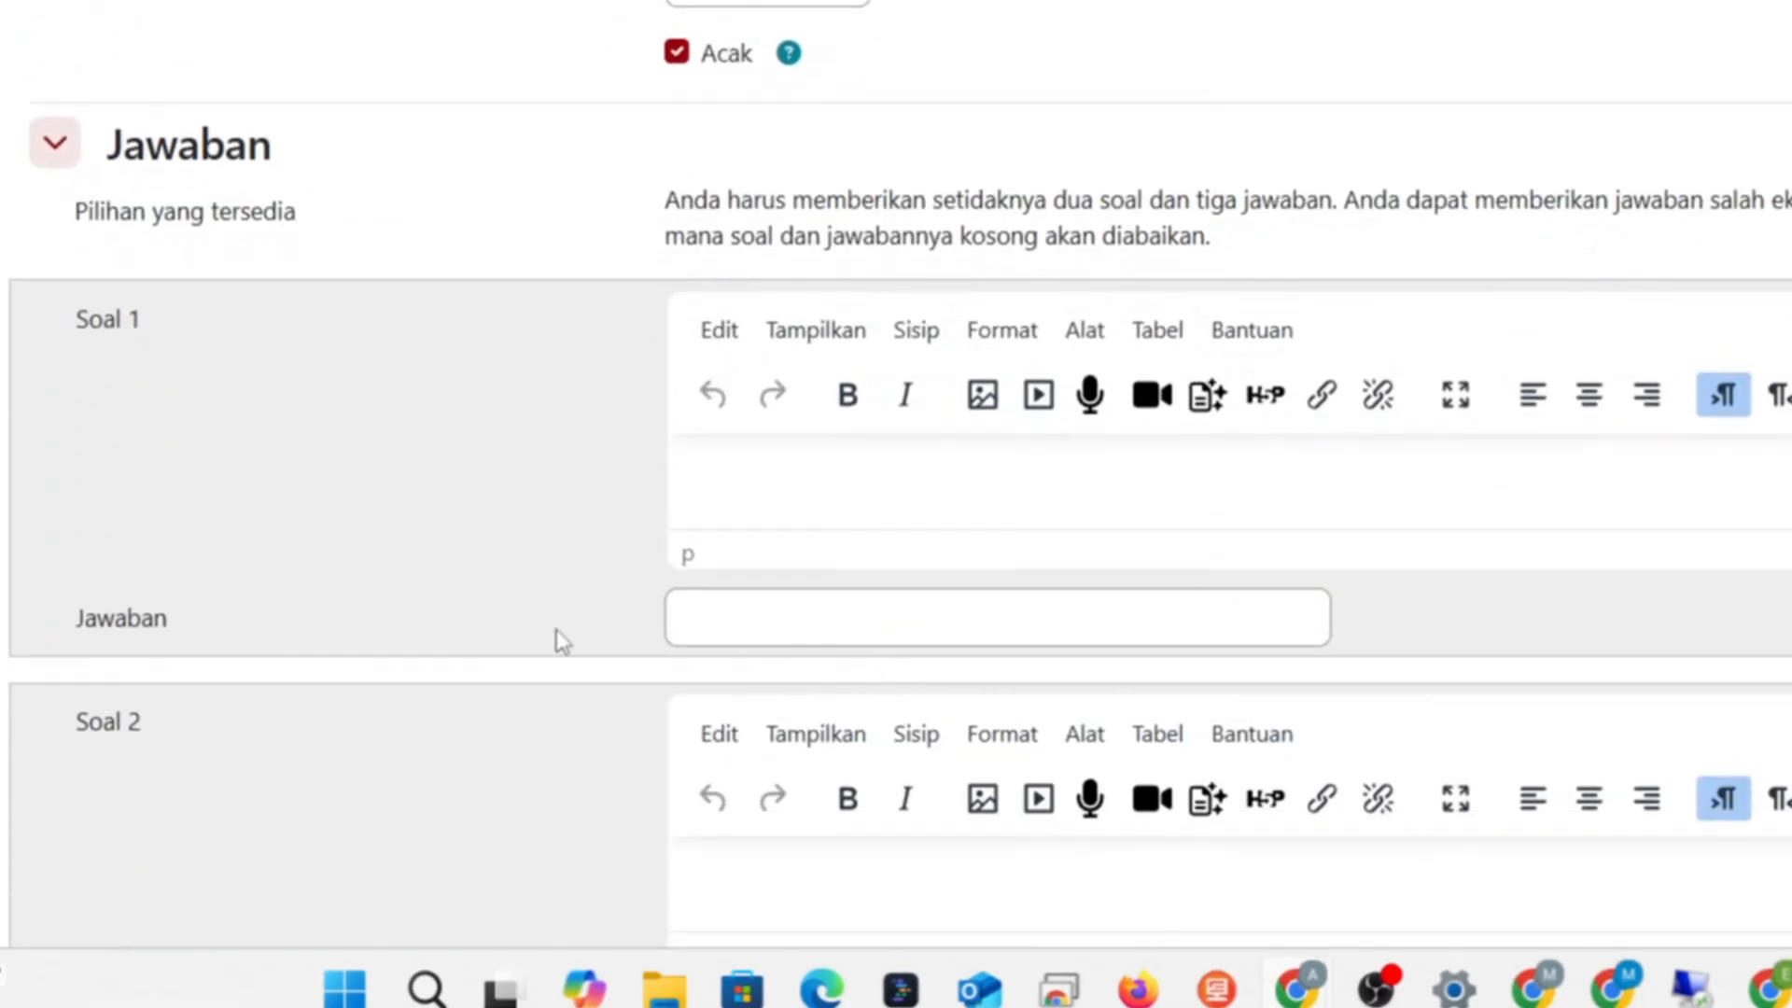
- Enter the first pair: sub-question 'Surabaya' with answer 'Jawa Timur'
{"action": "left_click", "coordinate": [919, 463]}
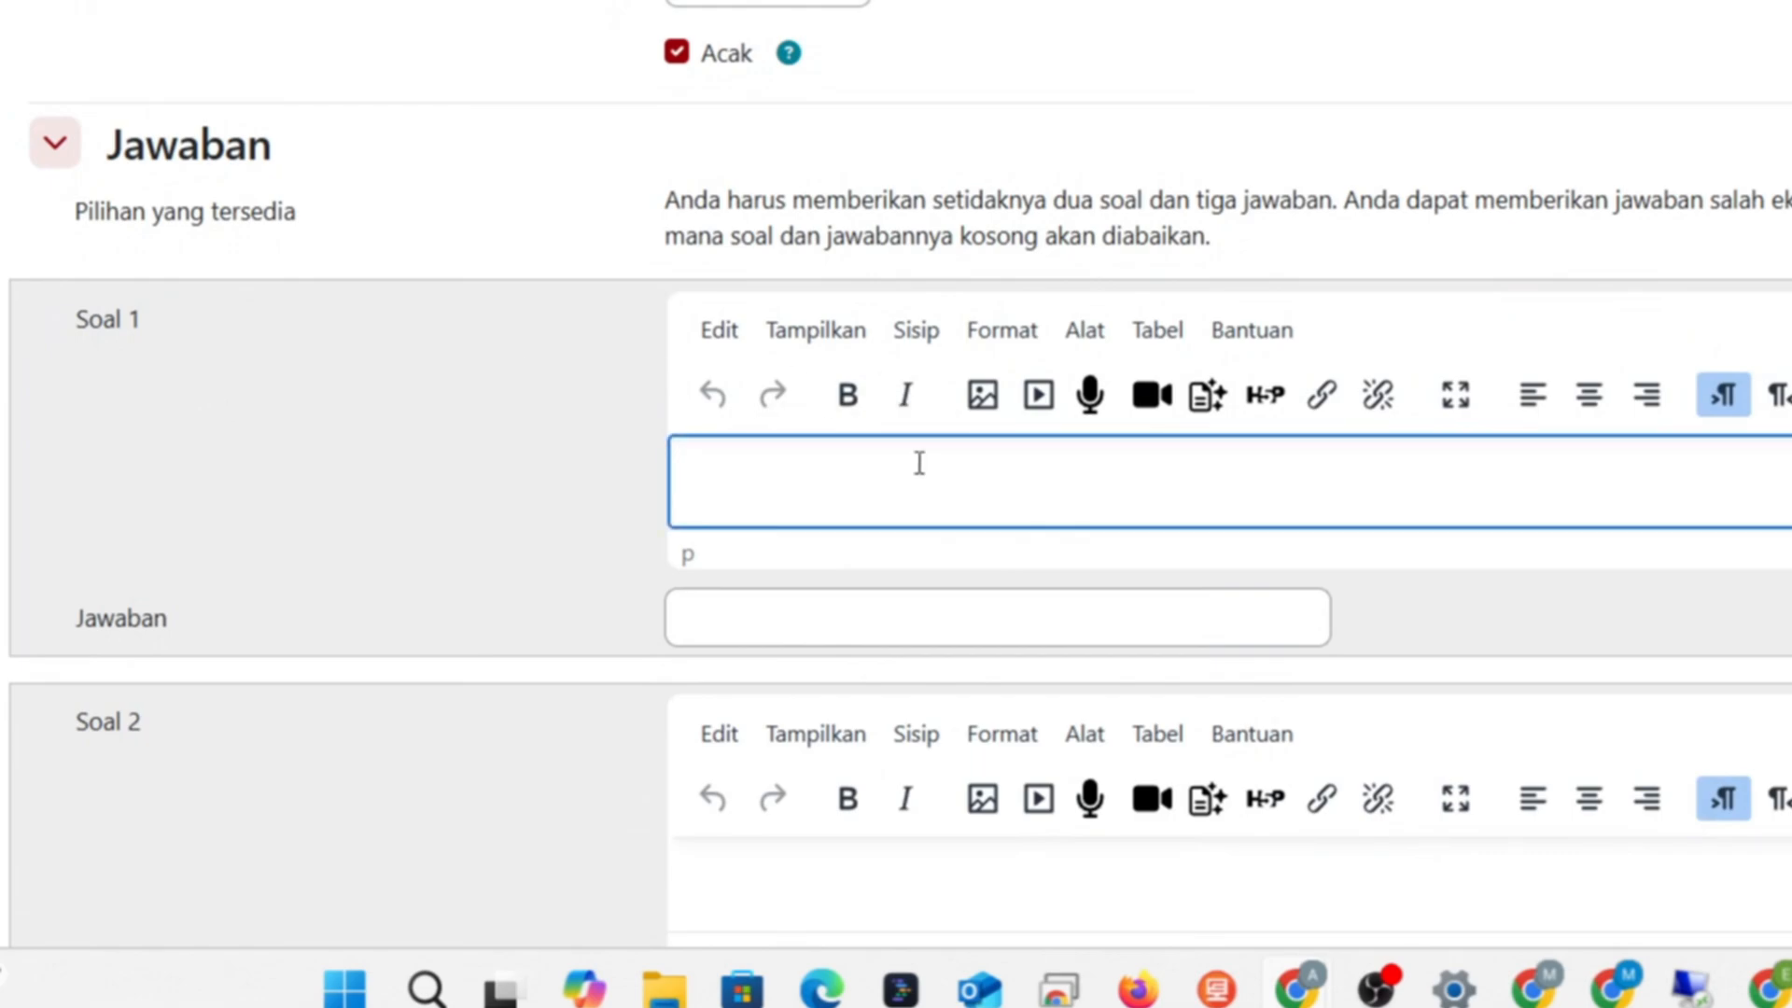
{"action": "type", "text": "Surabaya"}
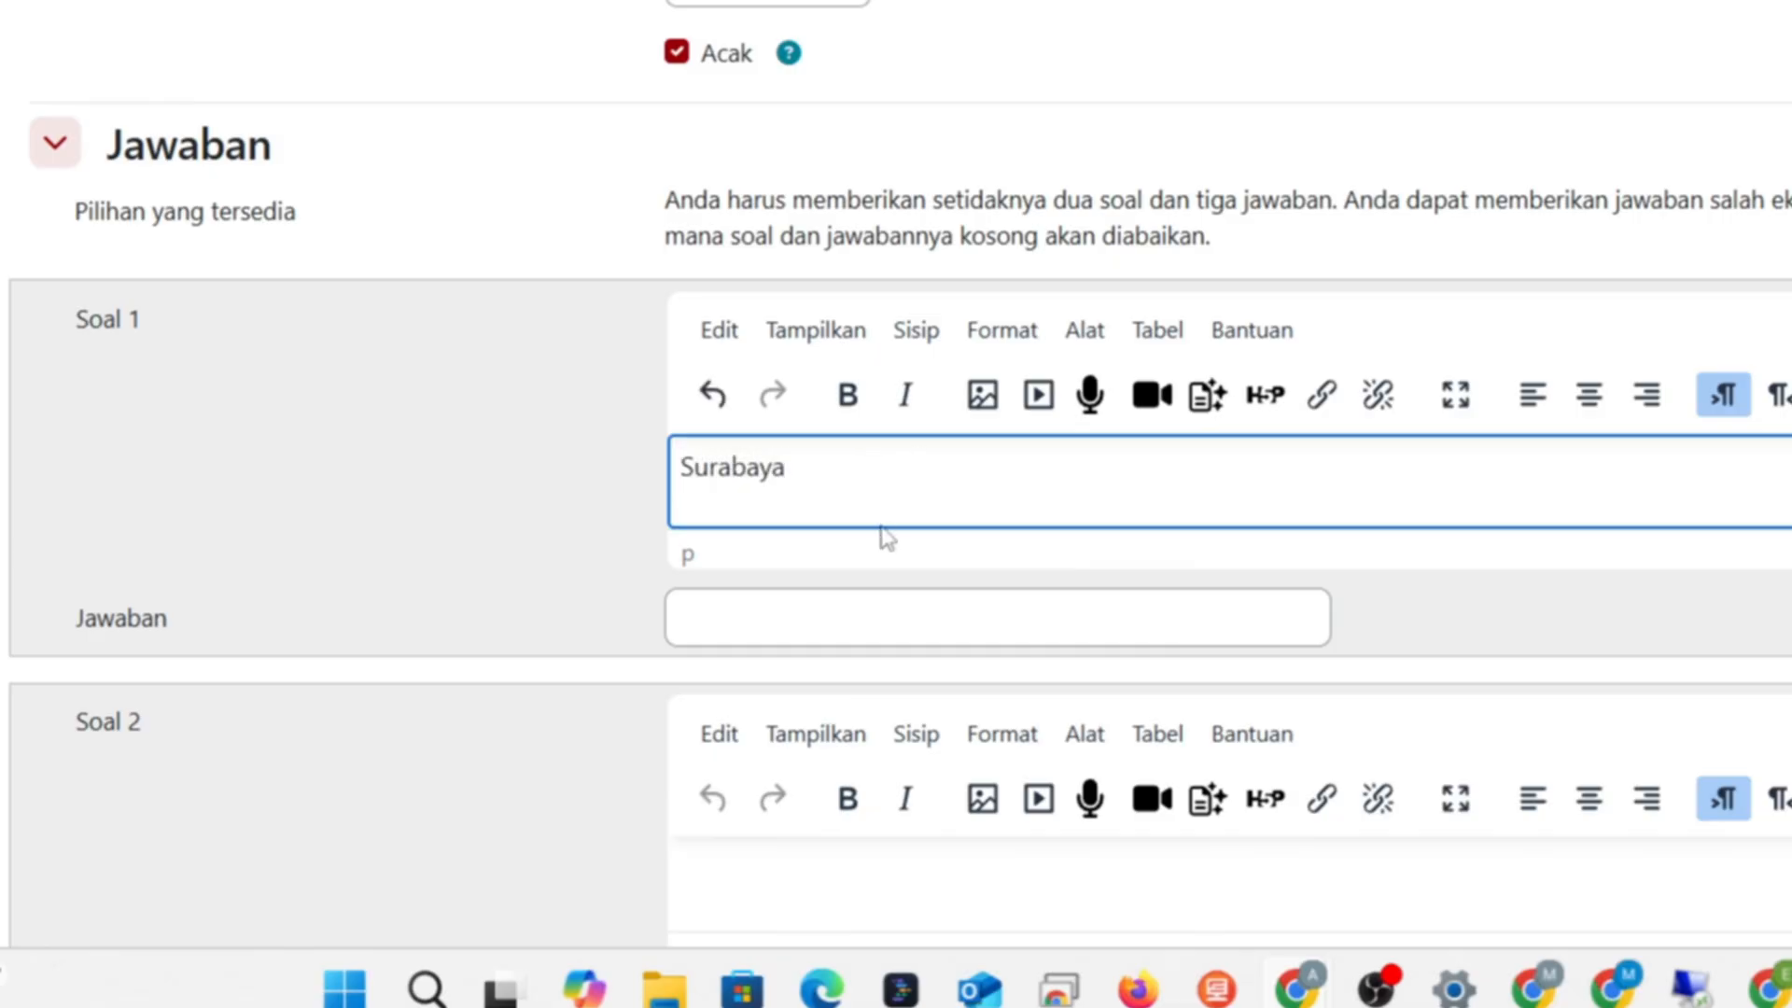
{"action": "left_click", "coordinate": [881, 631]}
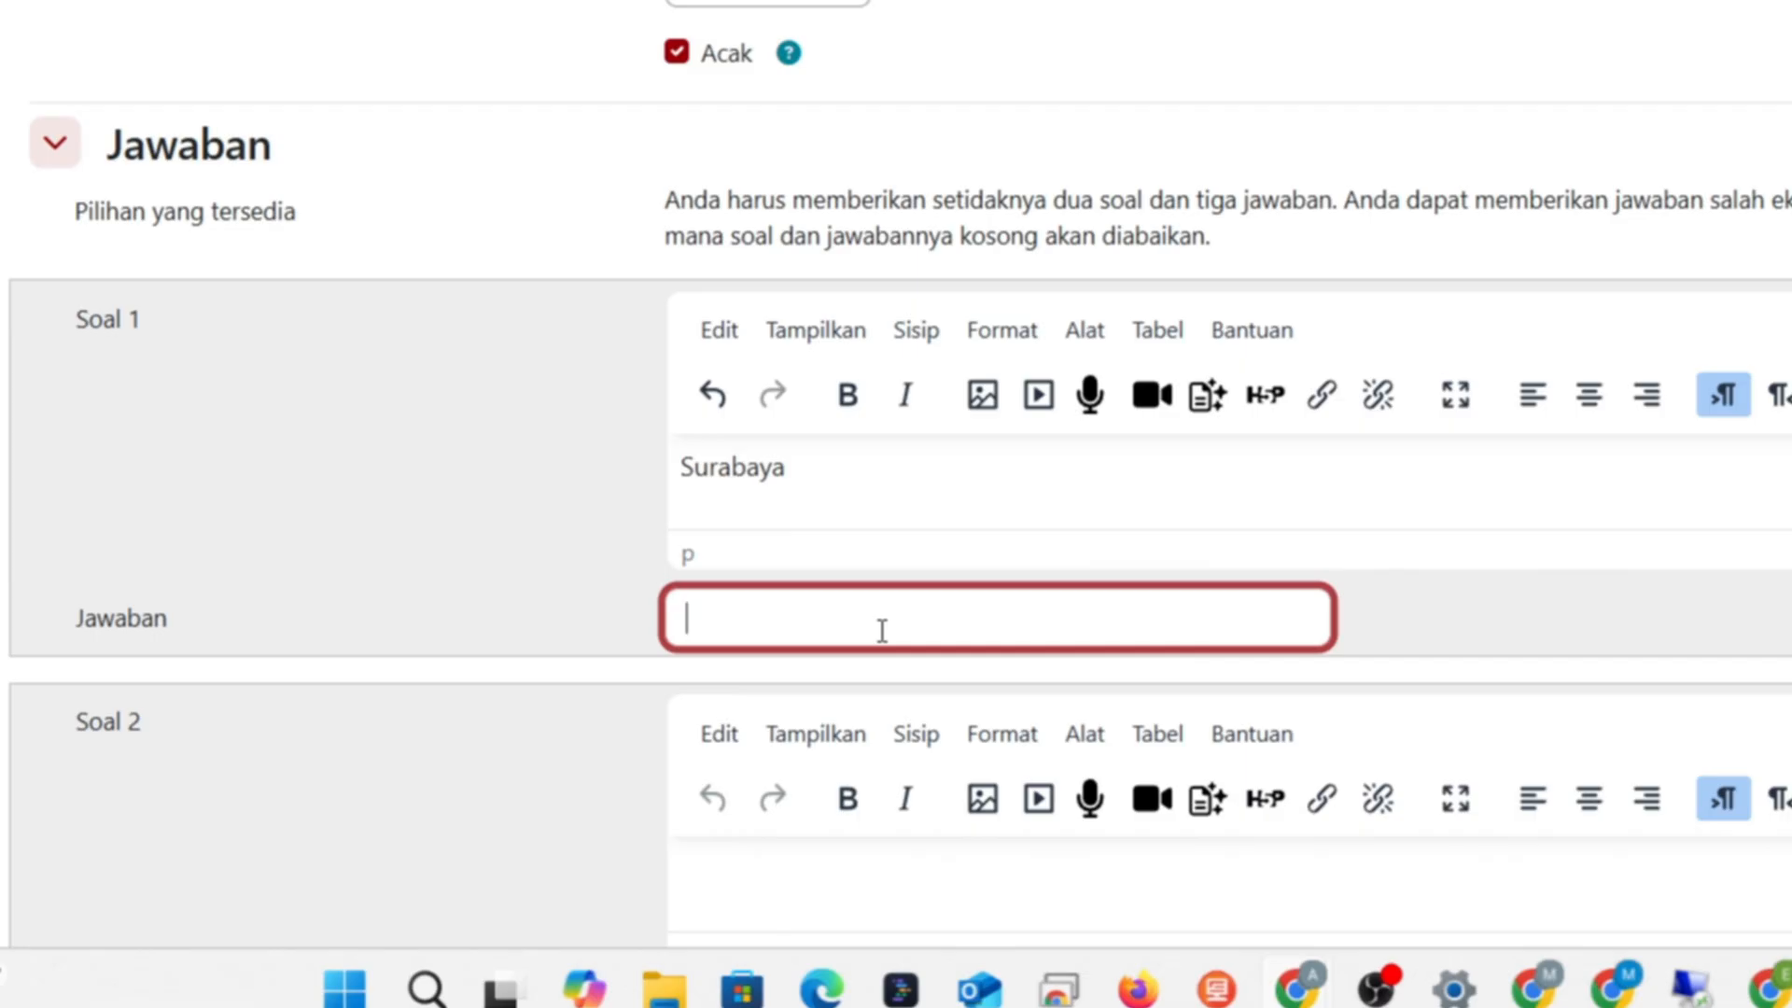
{"action": "type", "text": "Jawa ti"}
{"action": "key", "text": "BackSpace"}
{"action": "key", "text": "BackSpace"}
{"action": "type", "text": "Mti"}
{"action": "key", "text": "BackSpace"}
{"action": "key", "text": "BackSpace"}
{"action": "type", "text": "Timur"}
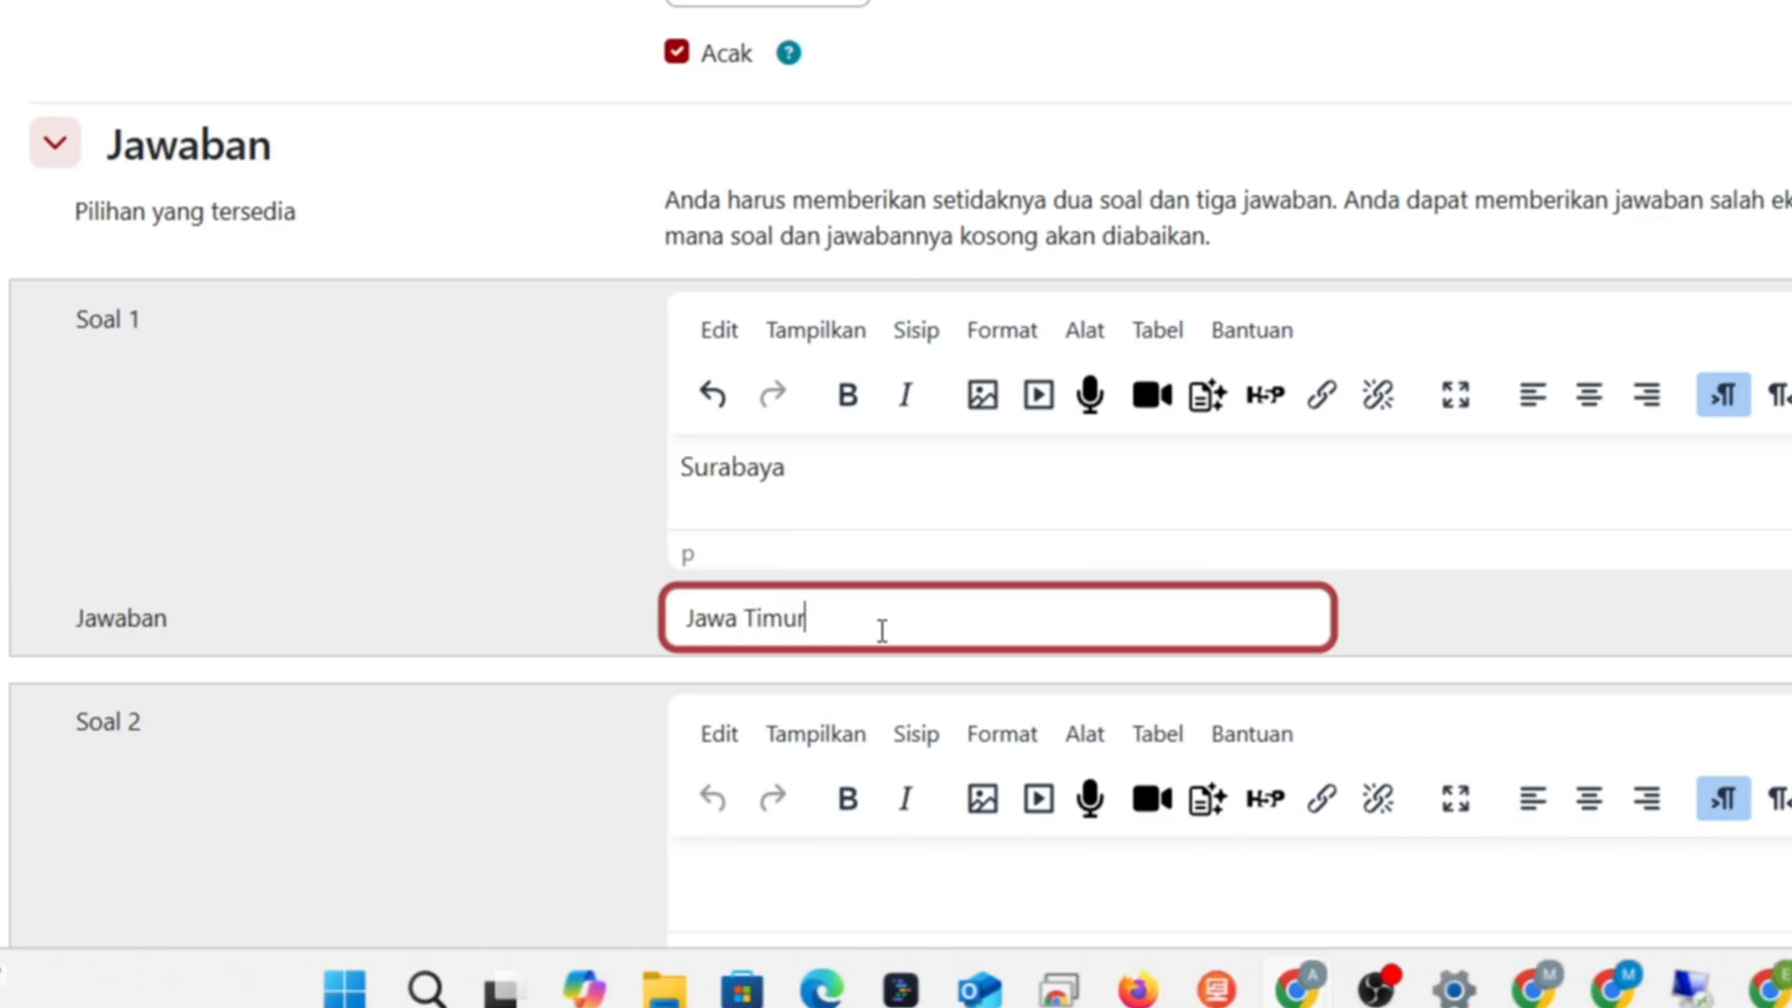
- Add three more blank pairs and enter 'Bali' as the answer for Denpasar
{"action": "scroll", "coordinate": [882, 631], "scroll_direction": "down", "scroll_amount": 4}
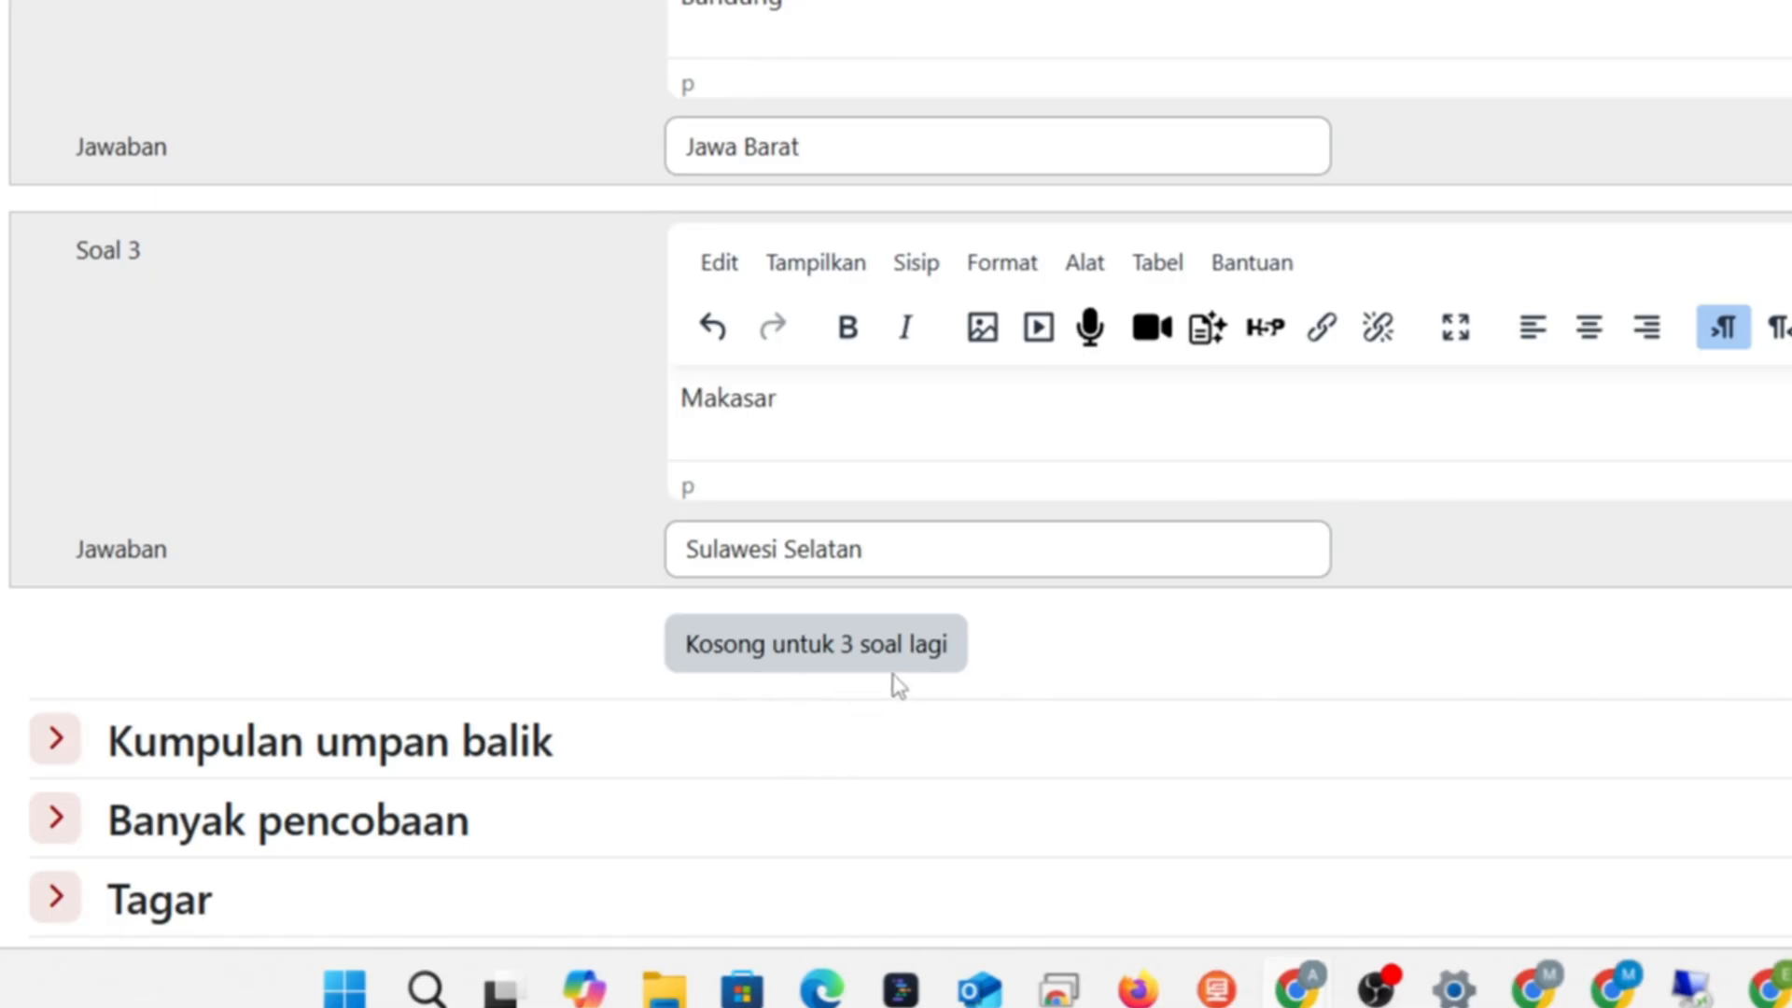
{"action": "left_click", "coordinate": [831, 650]}
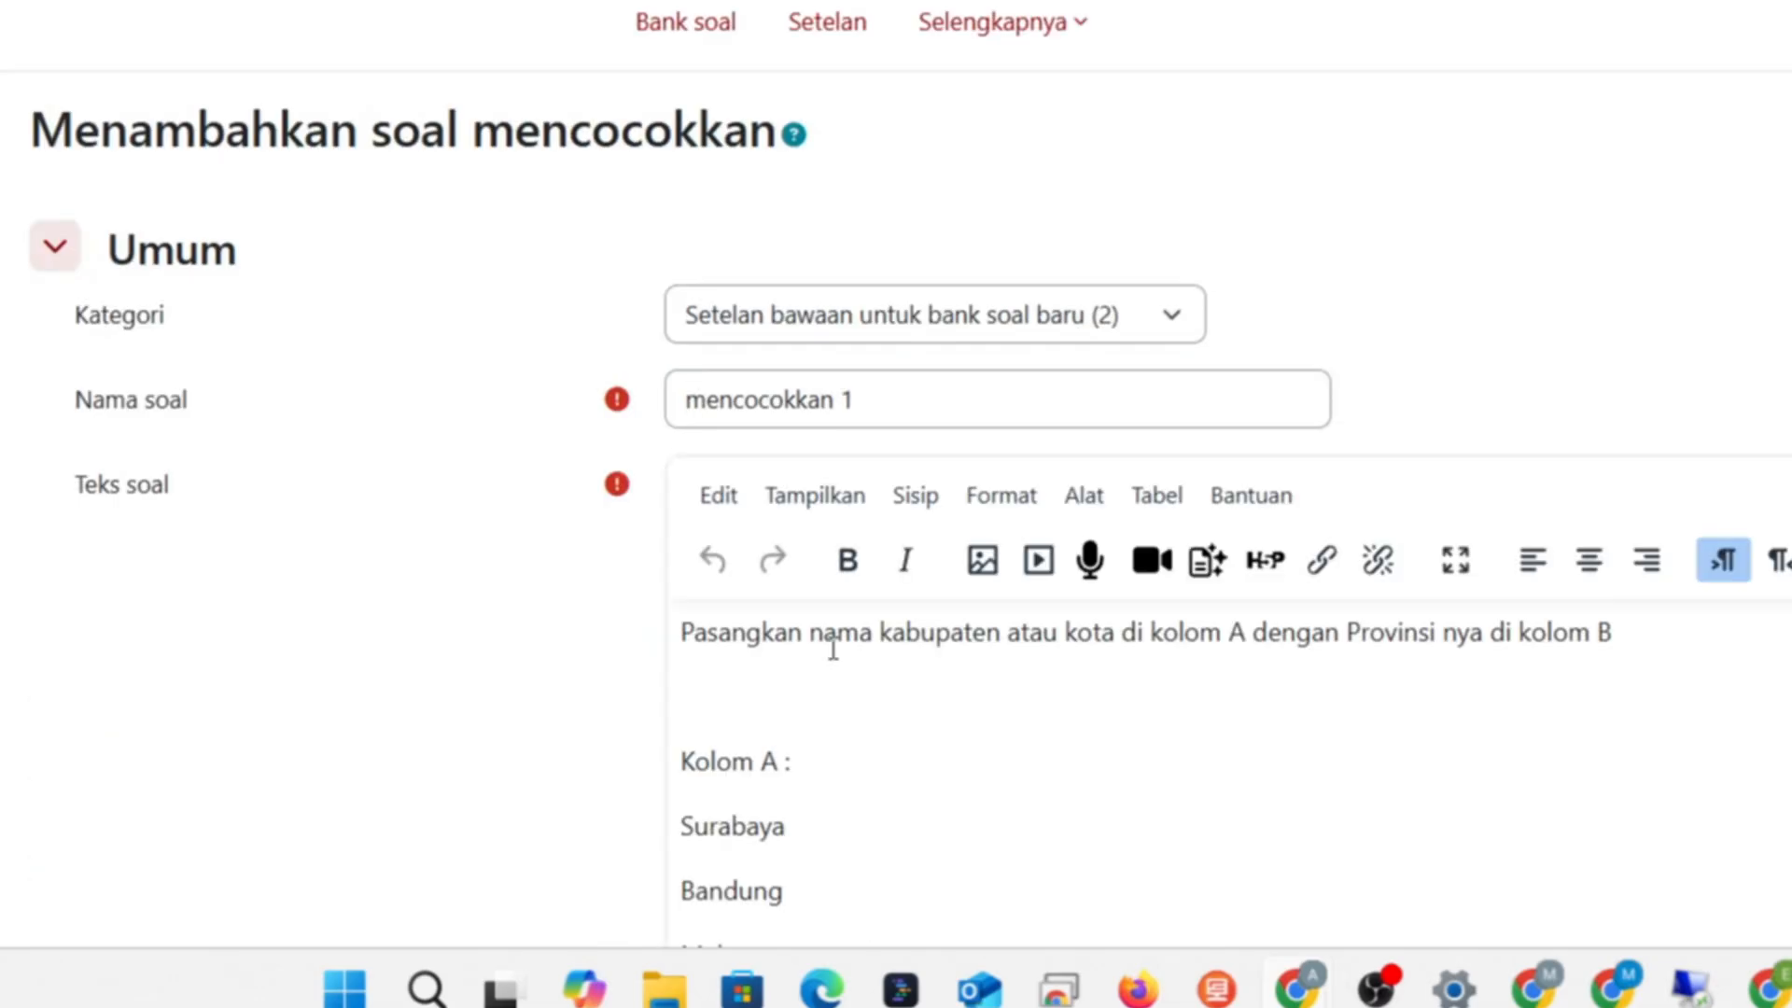
{"action": "scroll", "coordinate": [832, 645], "scroll_direction": "down", "scroll_amount": 10}
{"action": "scroll", "coordinate": [1601, 515], "scroll_direction": "down", "scroll_amount": 20}
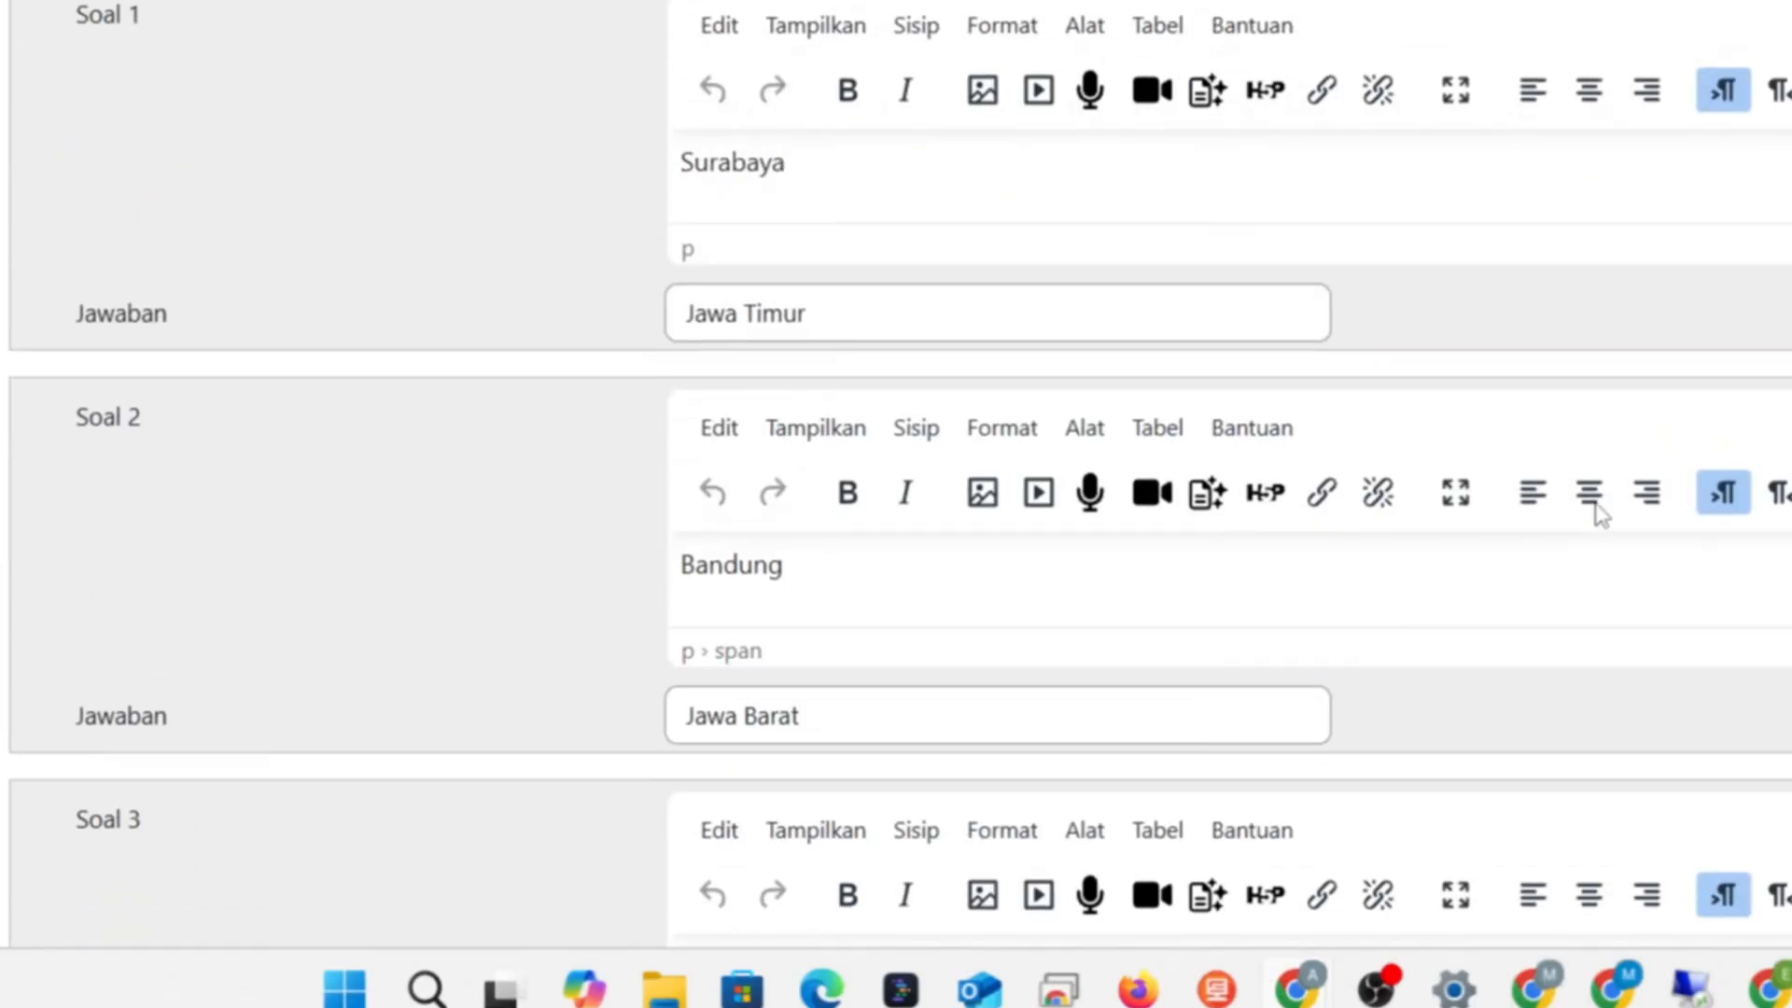
{"action": "left_click", "coordinate": [866, 490]}
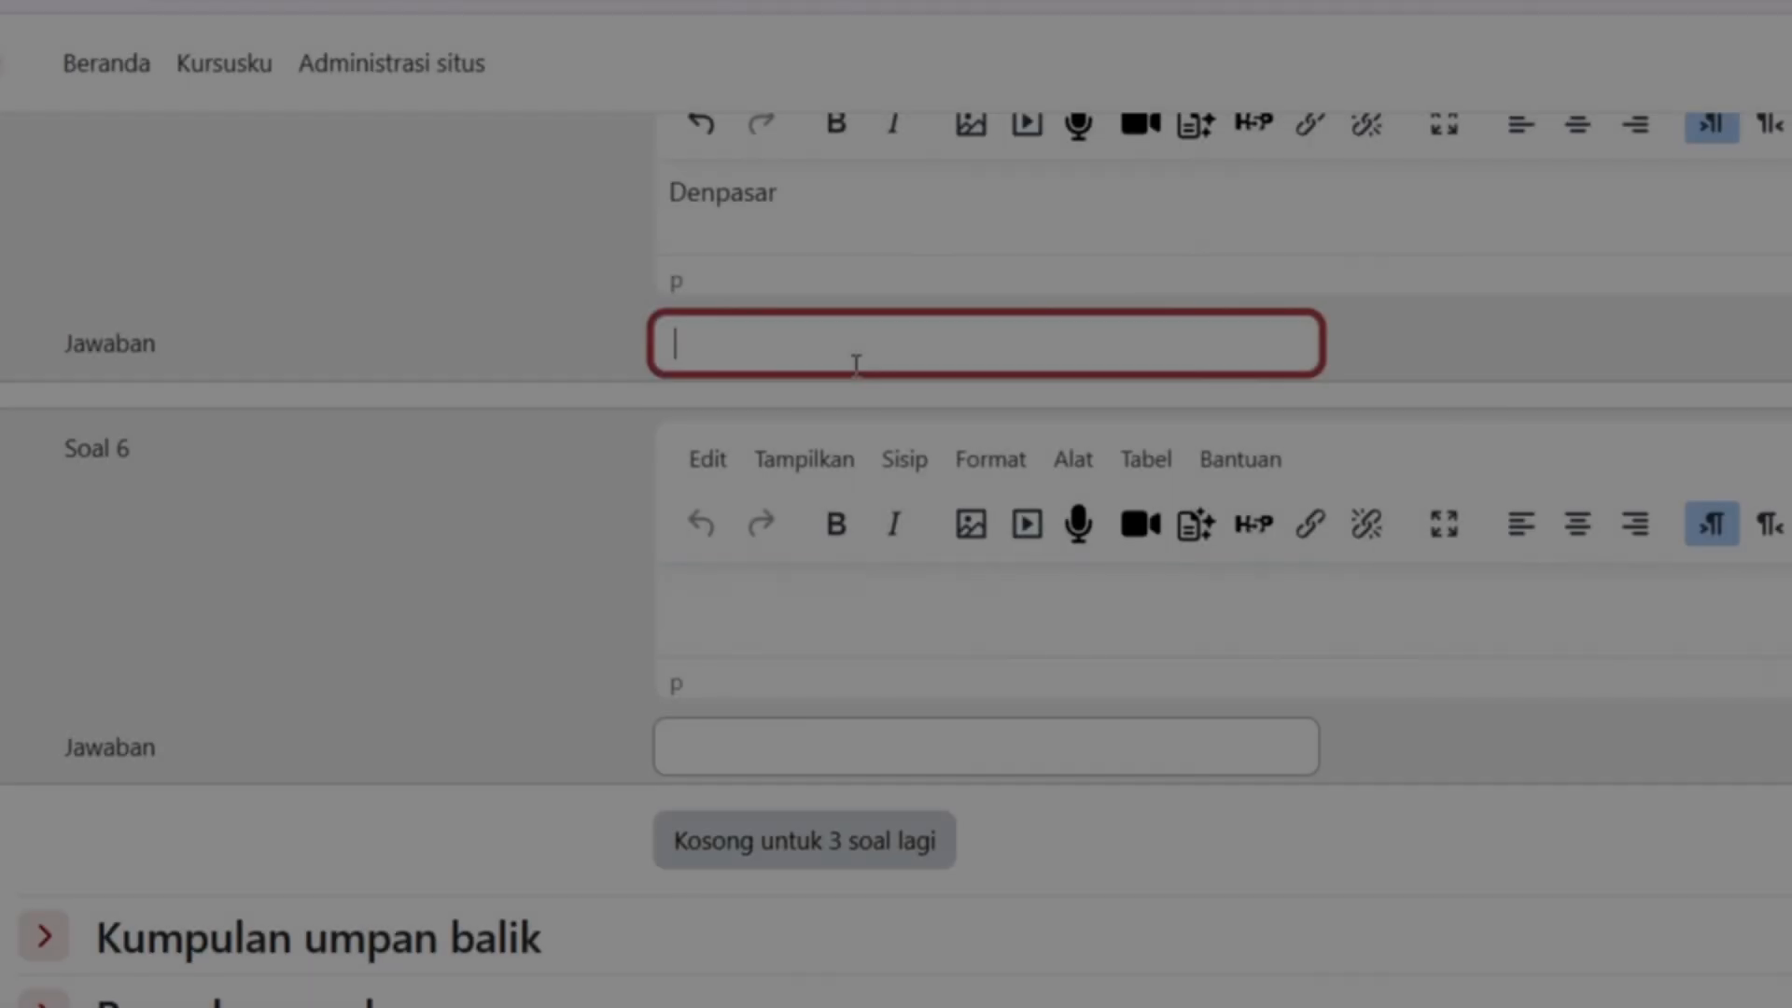
{"action": "type", "text": "Bali"}
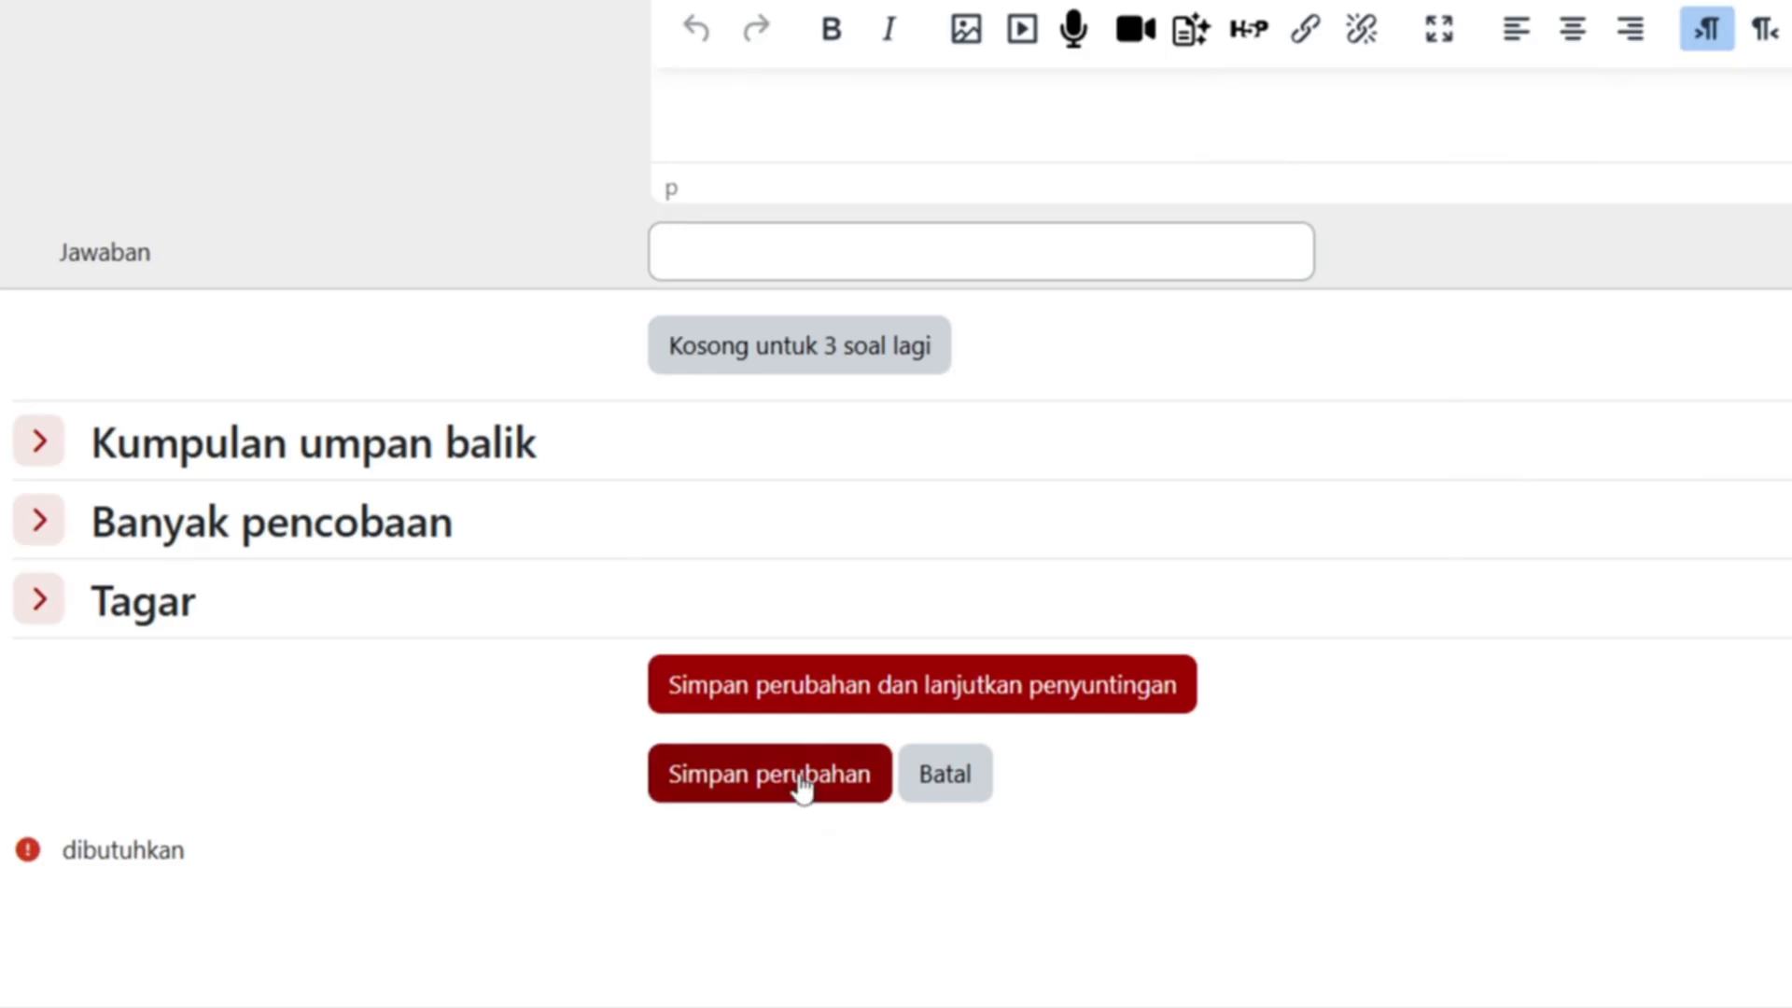
- Save 'mencocokkan 1' to the question bank, then switch to the tutorial slides
{"action": "left_click", "coordinate": [801, 780]}
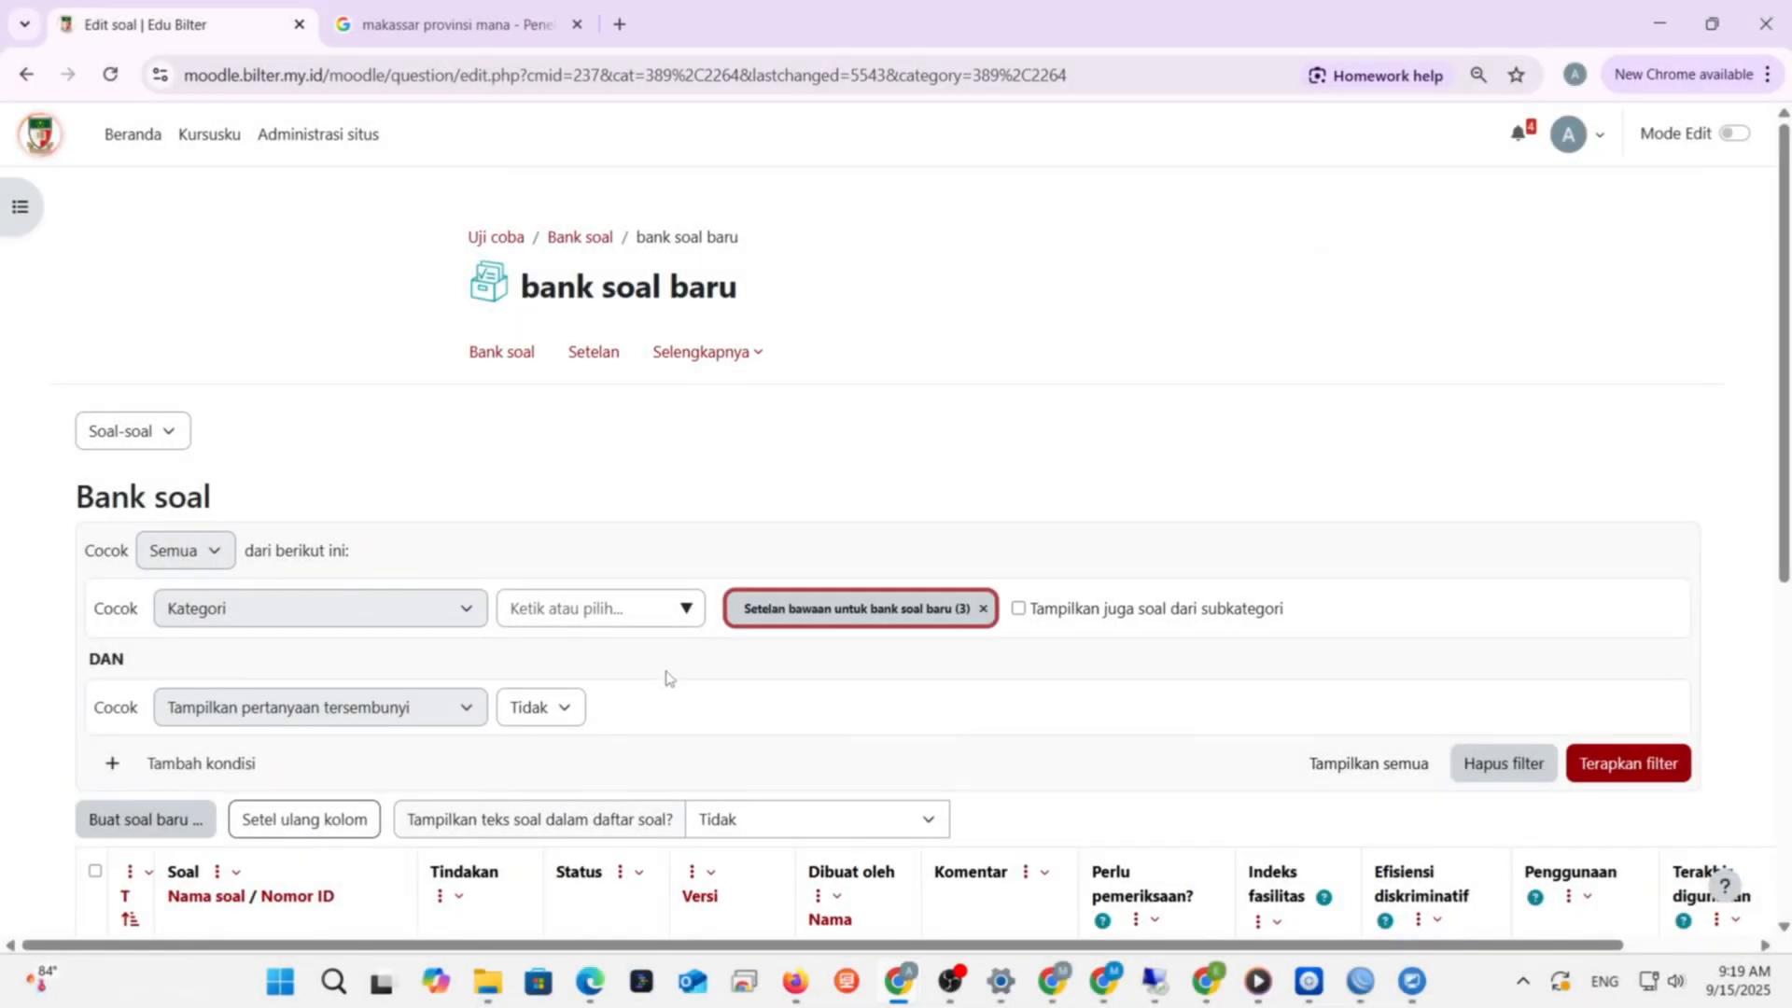
{"action": "scroll", "coordinate": [707, 657], "scroll_direction": "down", "scroll_amount": 4}
{"action": "scroll", "coordinate": [706, 657], "scroll_direction": "down", "scroll_amount": 3}
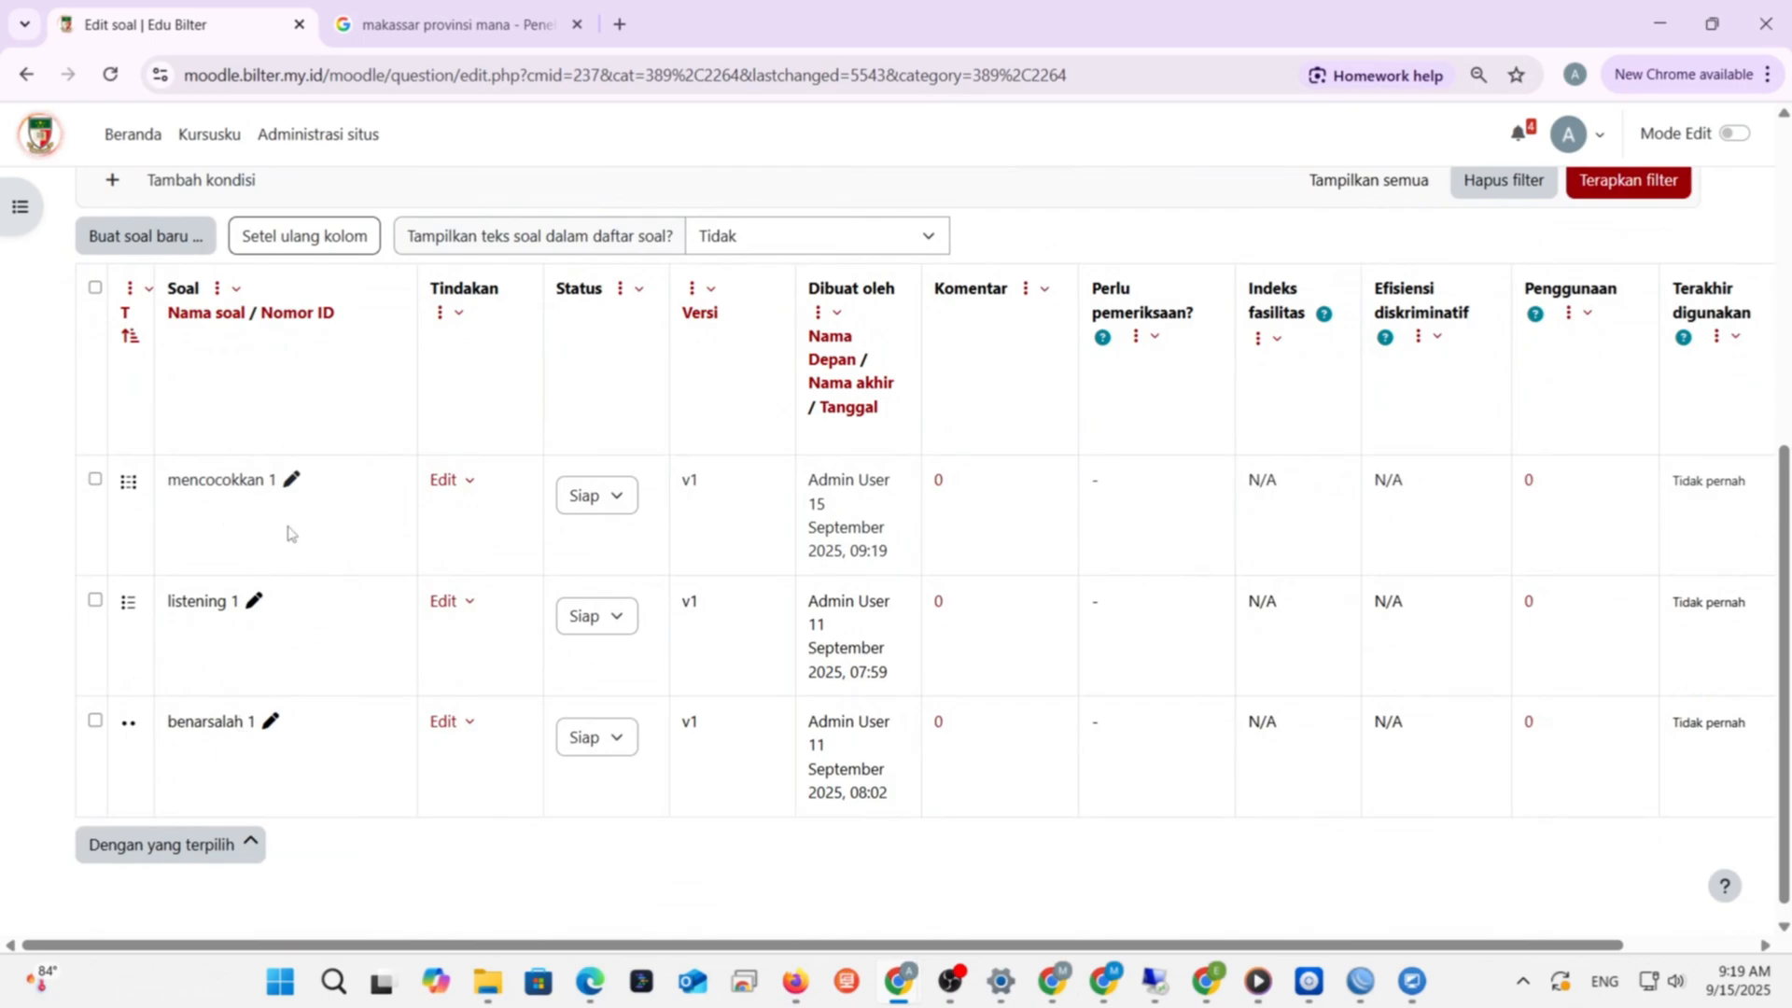
{"action": "scroll", "coordinate": [287, 538], "scroll_direction": "up", "scroll_amount": 7}
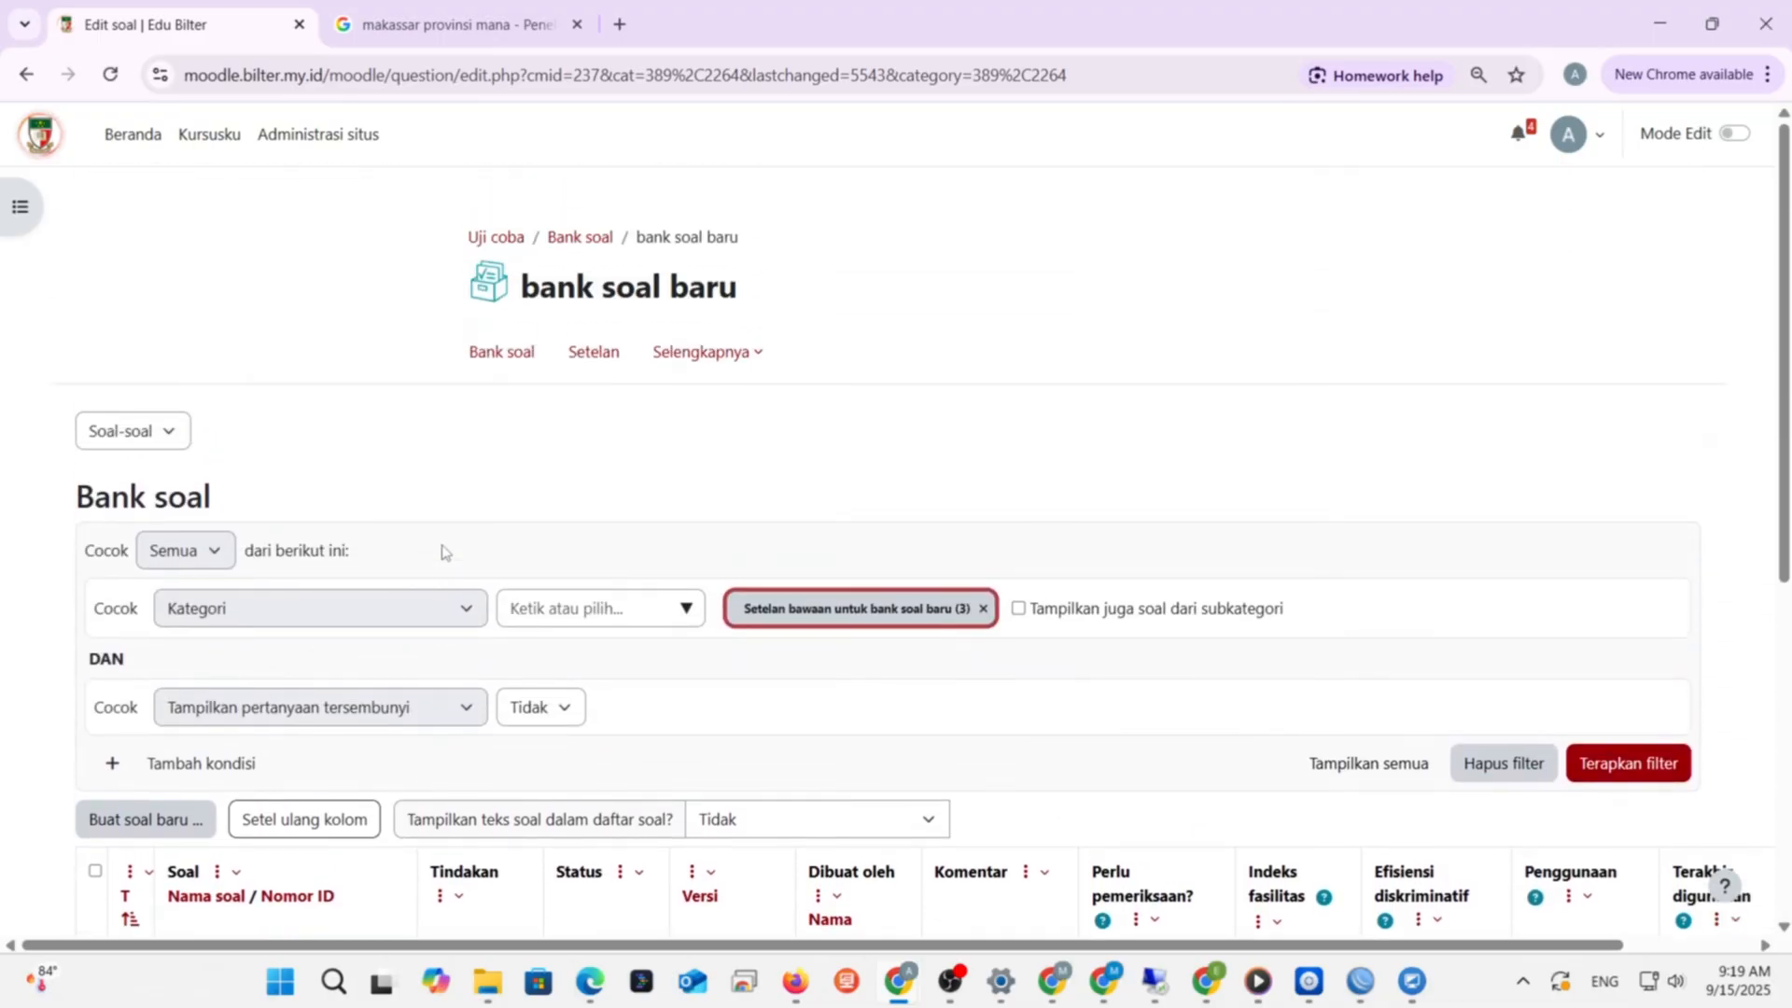
{"action": "scroll", "coordinate": [665, 524], "scroll_direction": "down", "scroll_amount": 4}
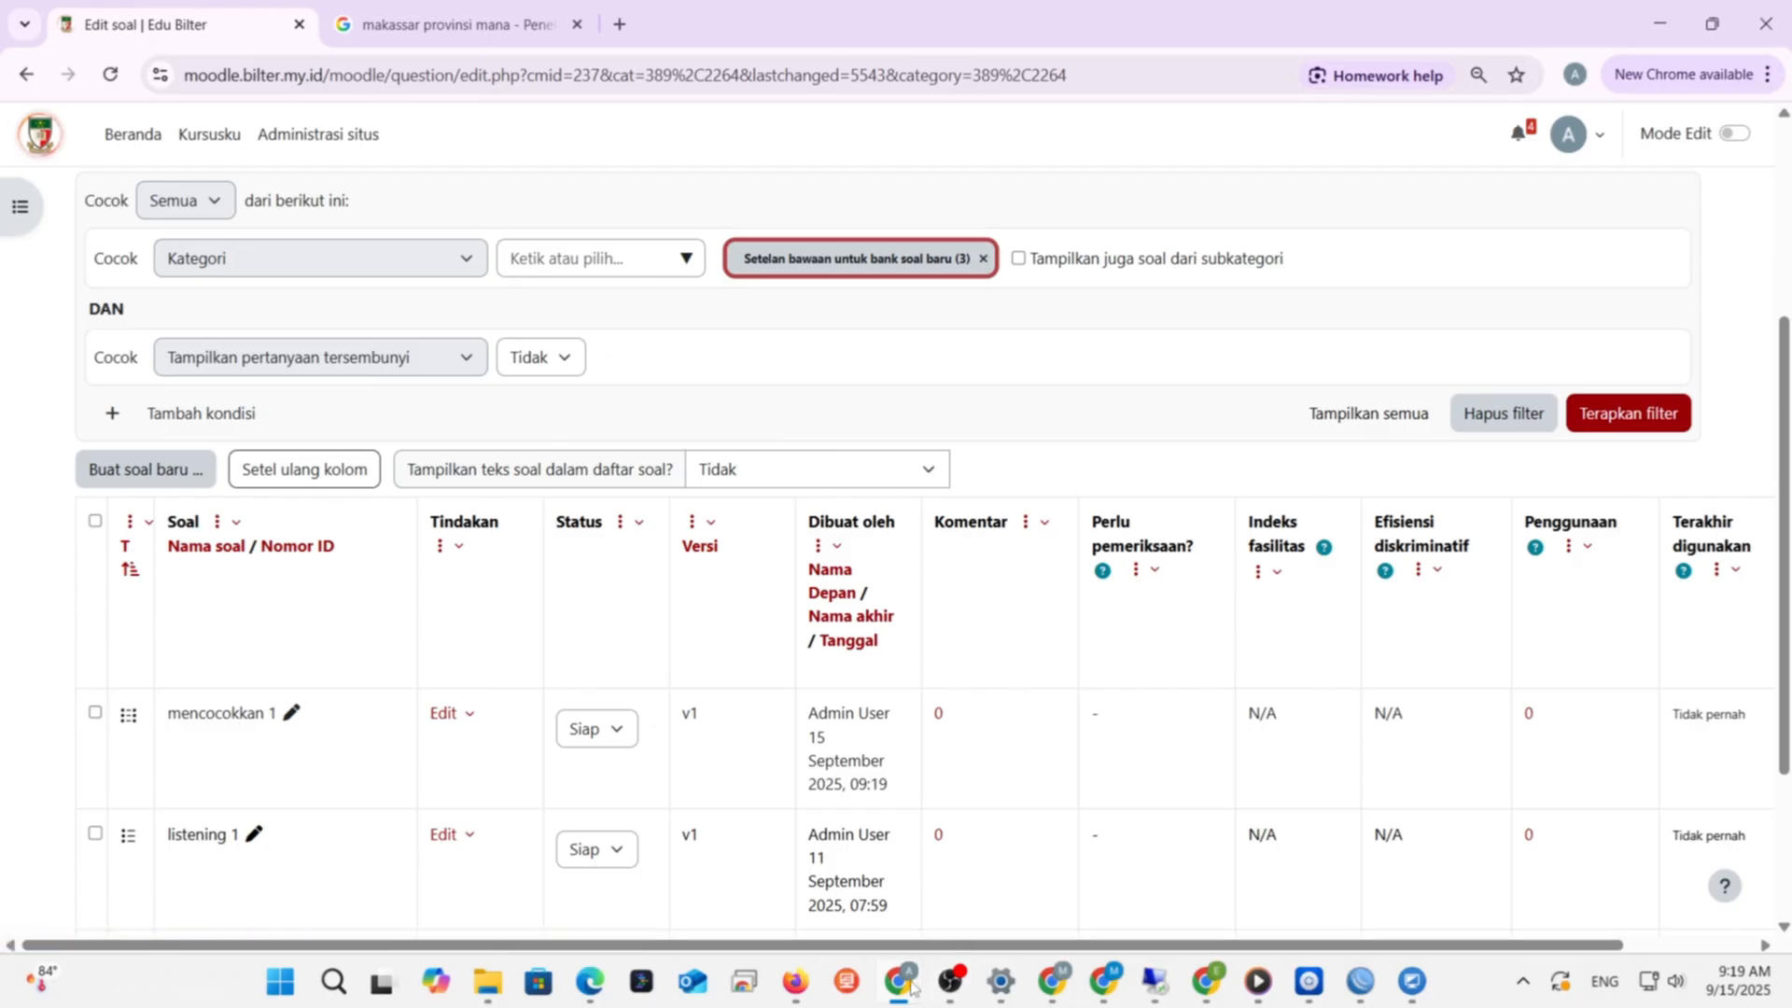
{"action": "mouse_move", "coordinate": [909, 984]}
{"action": "left_click", "coordinate": [798, 900]}
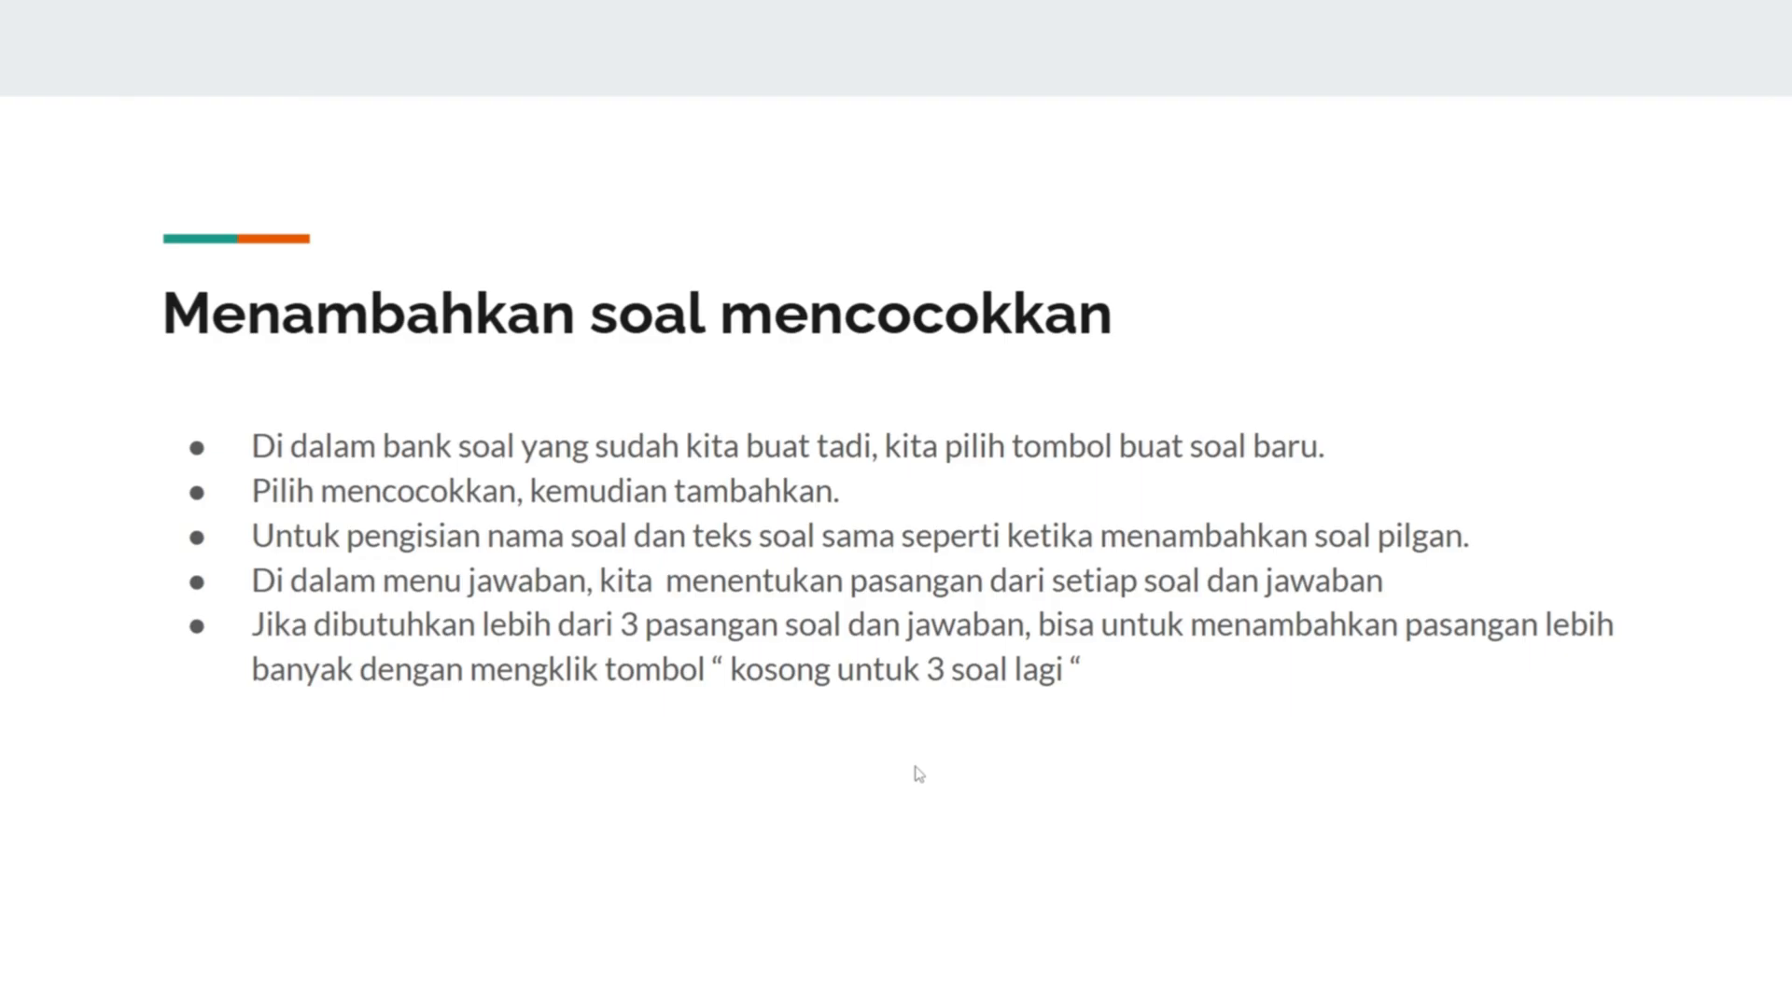
- Advance the tutorial to the 'Menambahkan deskripsi' slide
{"action": "key", "text": "Right"}
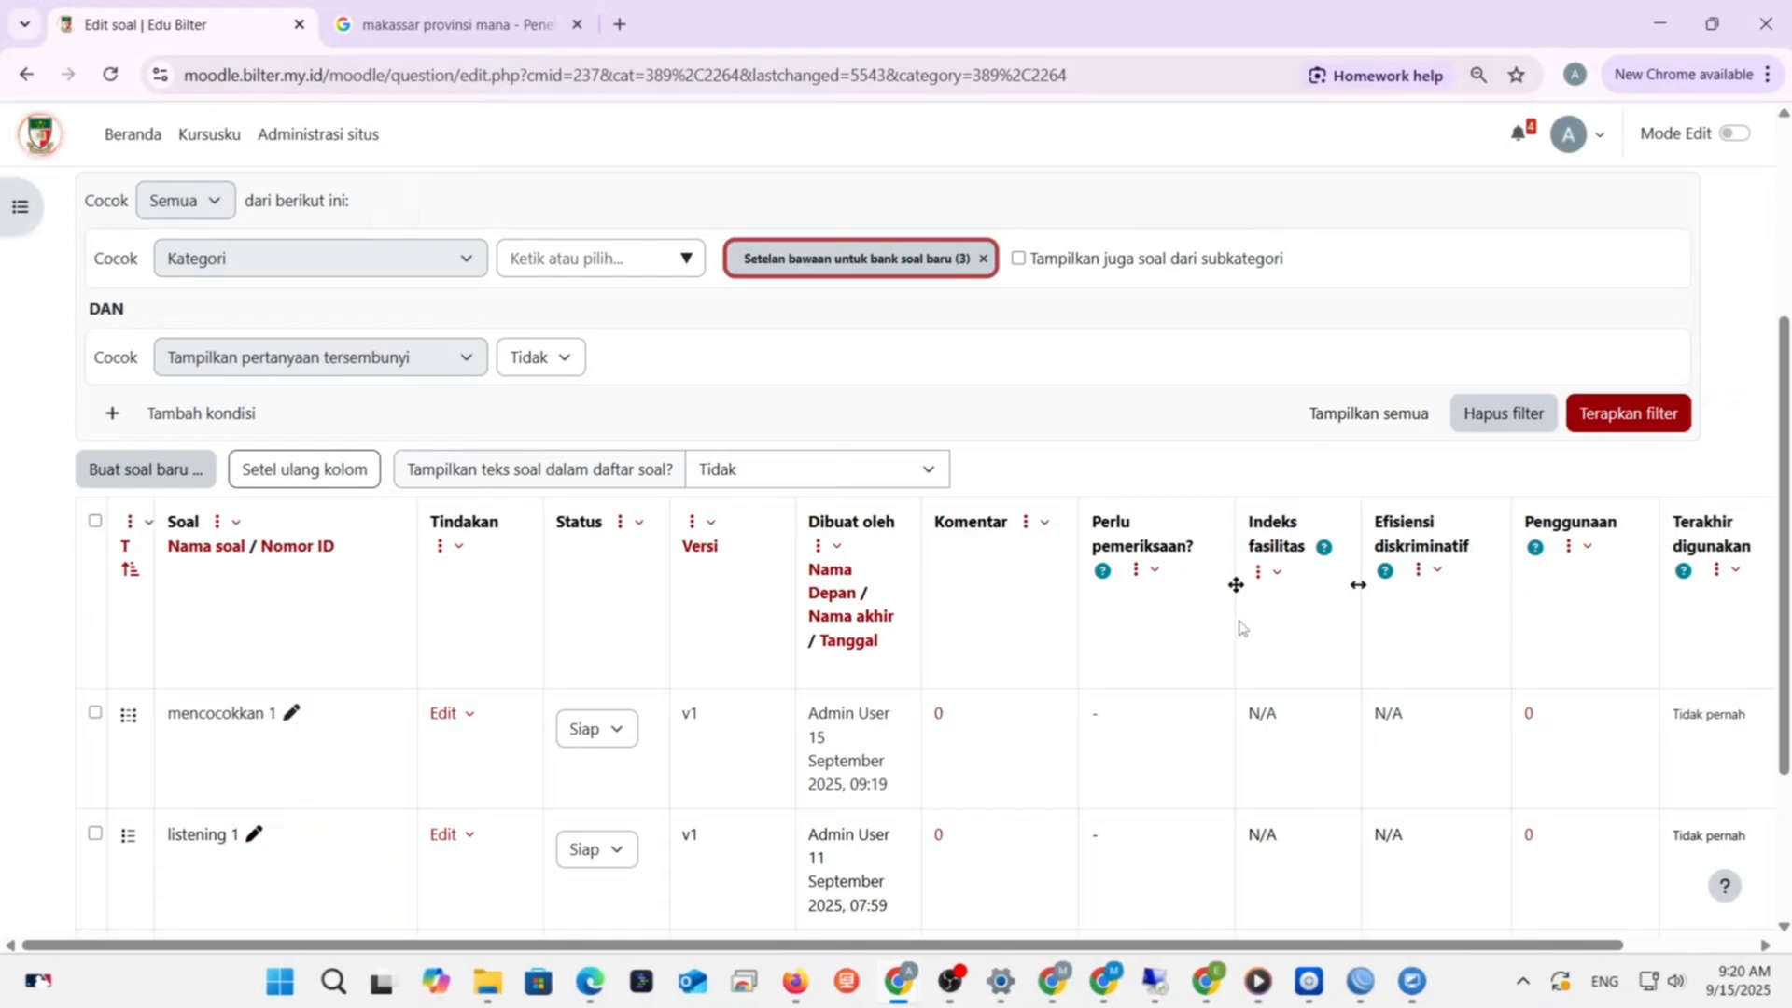
- Open a new Deskripsi item form via Buat soal baru in the question bank
{"action": "scroll", "coordinate": [1239, 627], "scroll_direction": "up", "scroll_amount": 3}
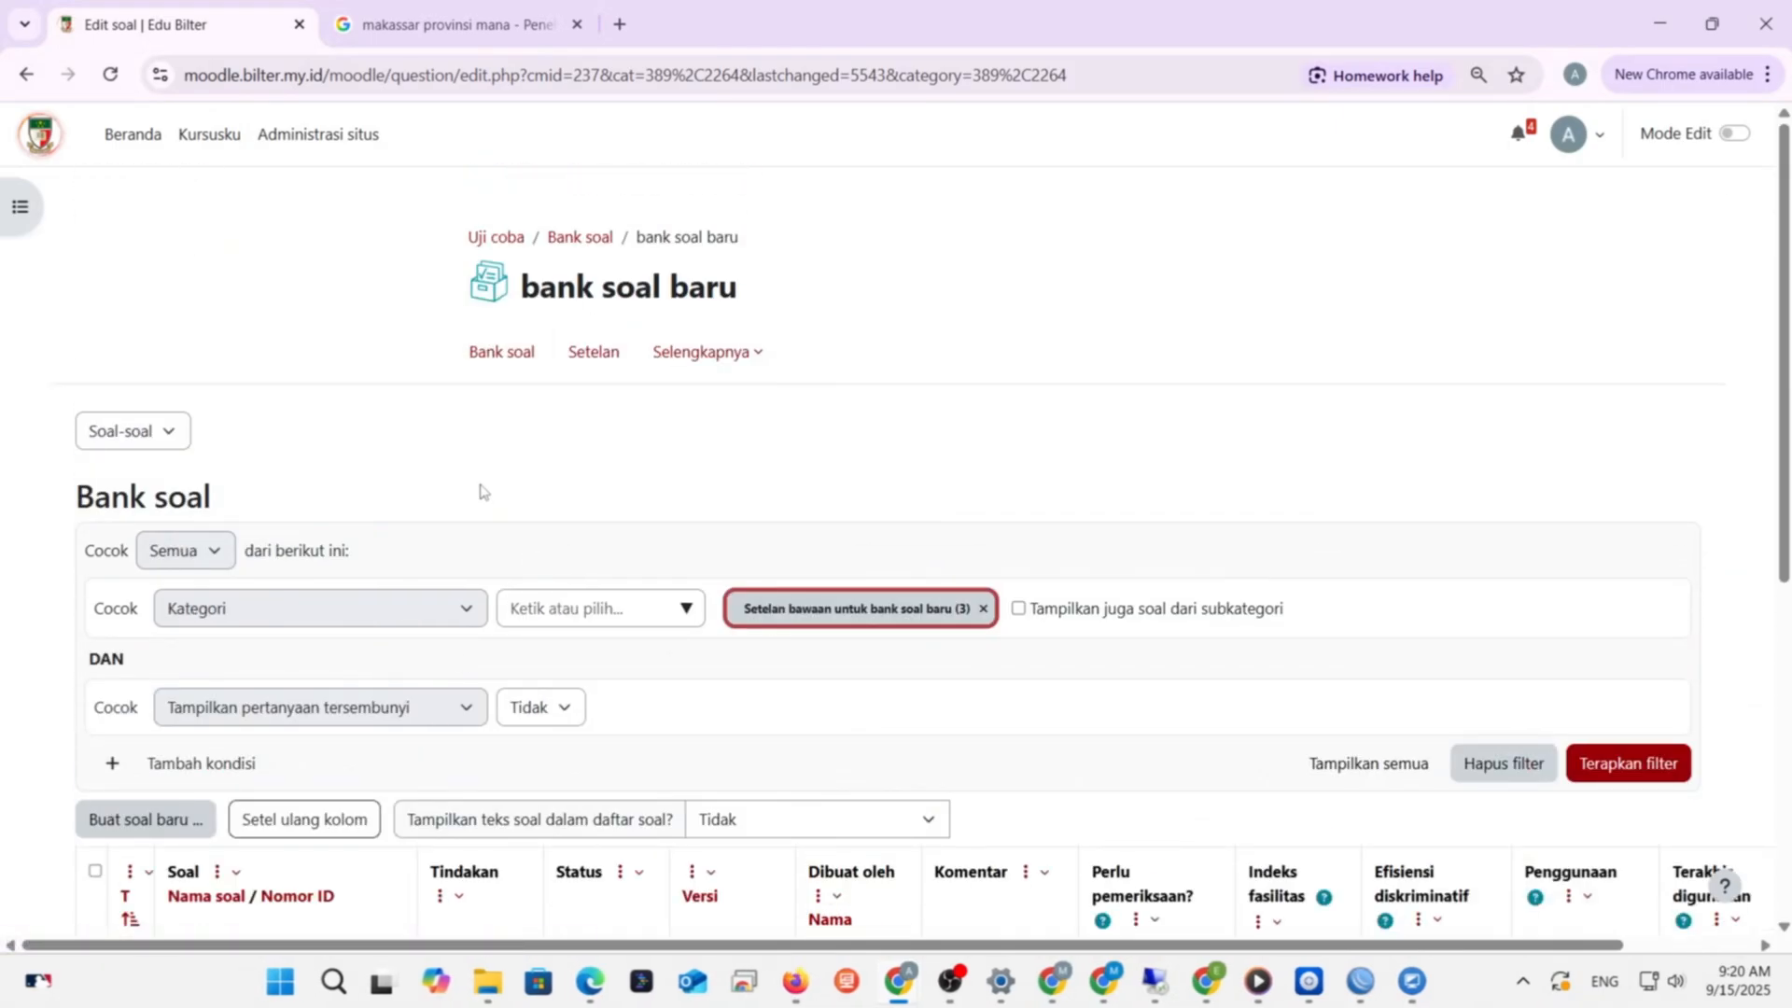
{"action": "scroll", "coordinate": [483, 492], "scroll_direction": "down", "scroll_amount": 3}
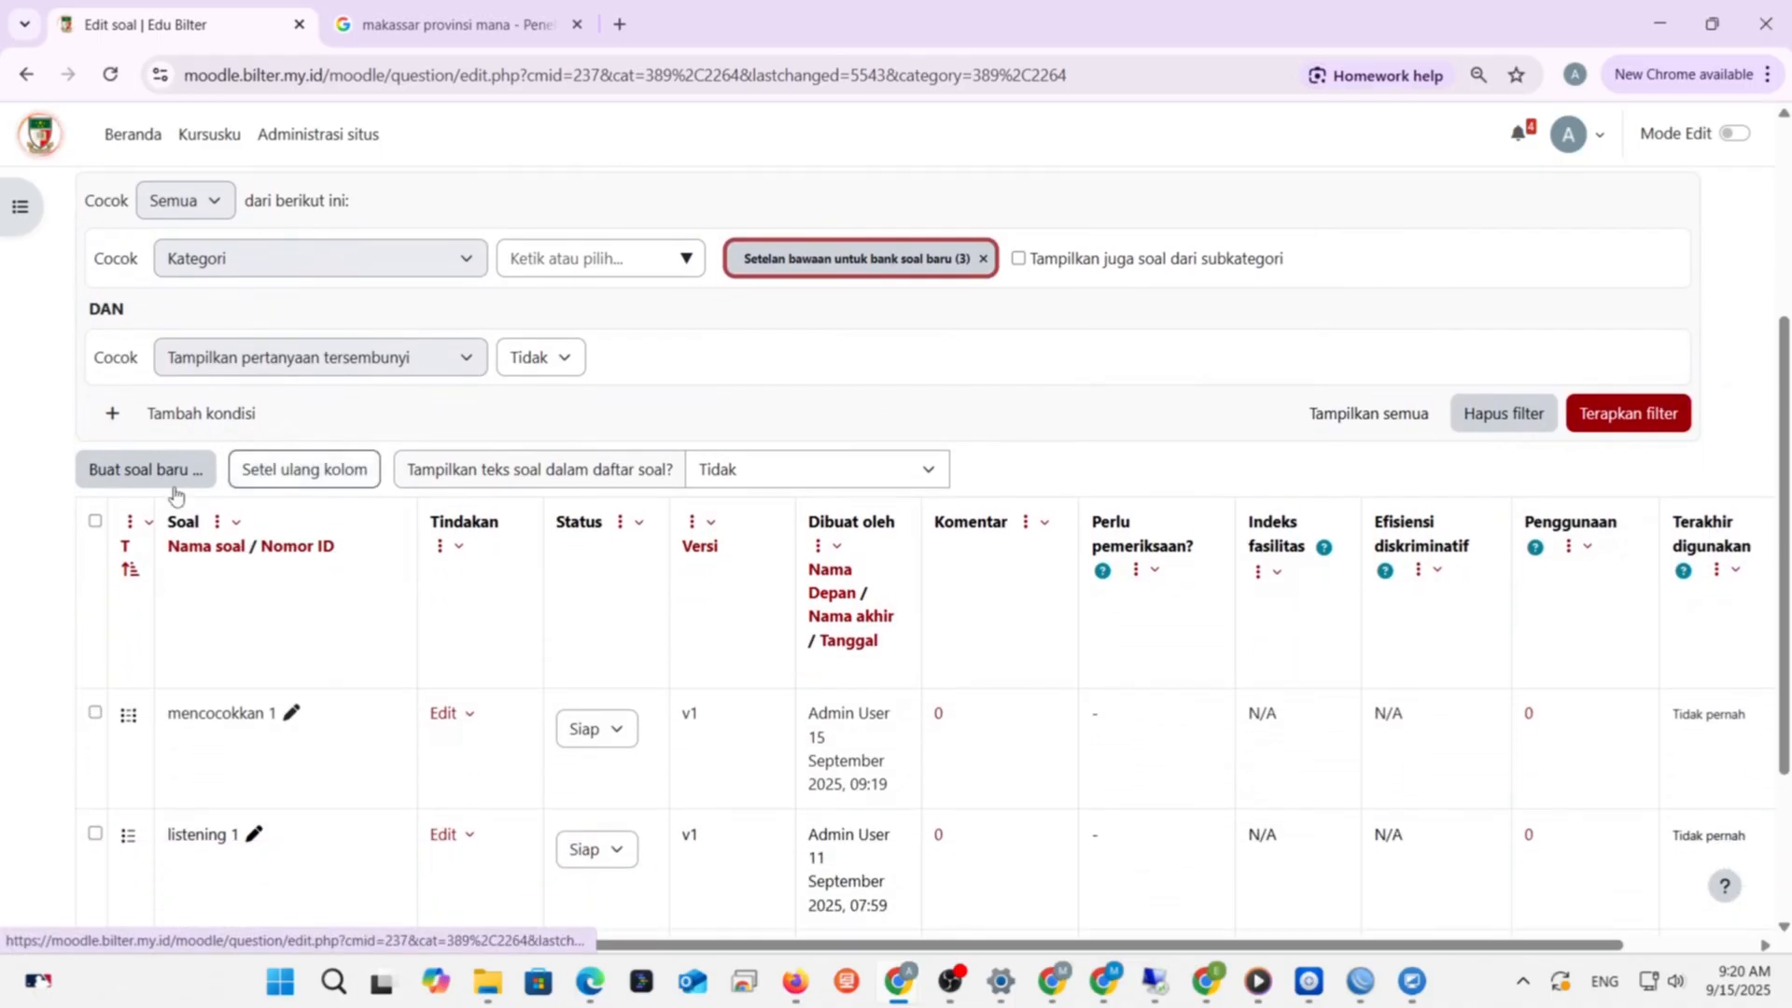
{"action": "left_click", "coordinate": [168, 474]}
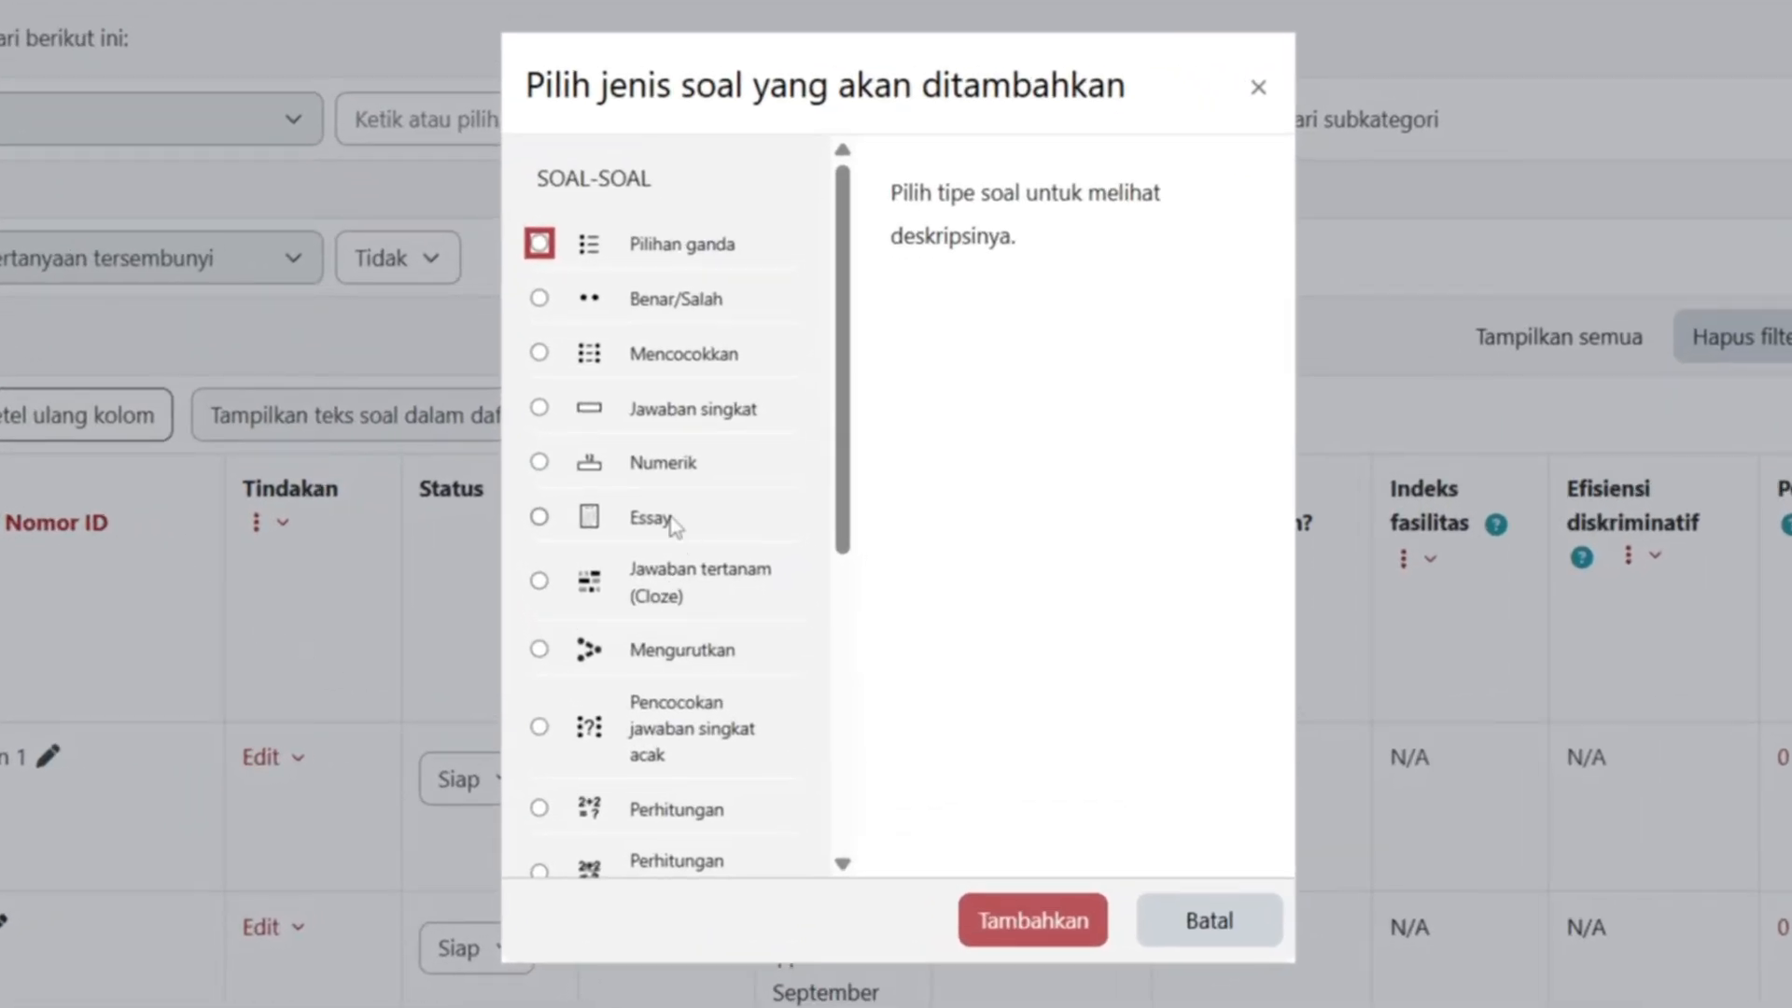
{"action": "left_click_drag", "start_coordinate": [846, 336], "coordinate": [859, 724]}
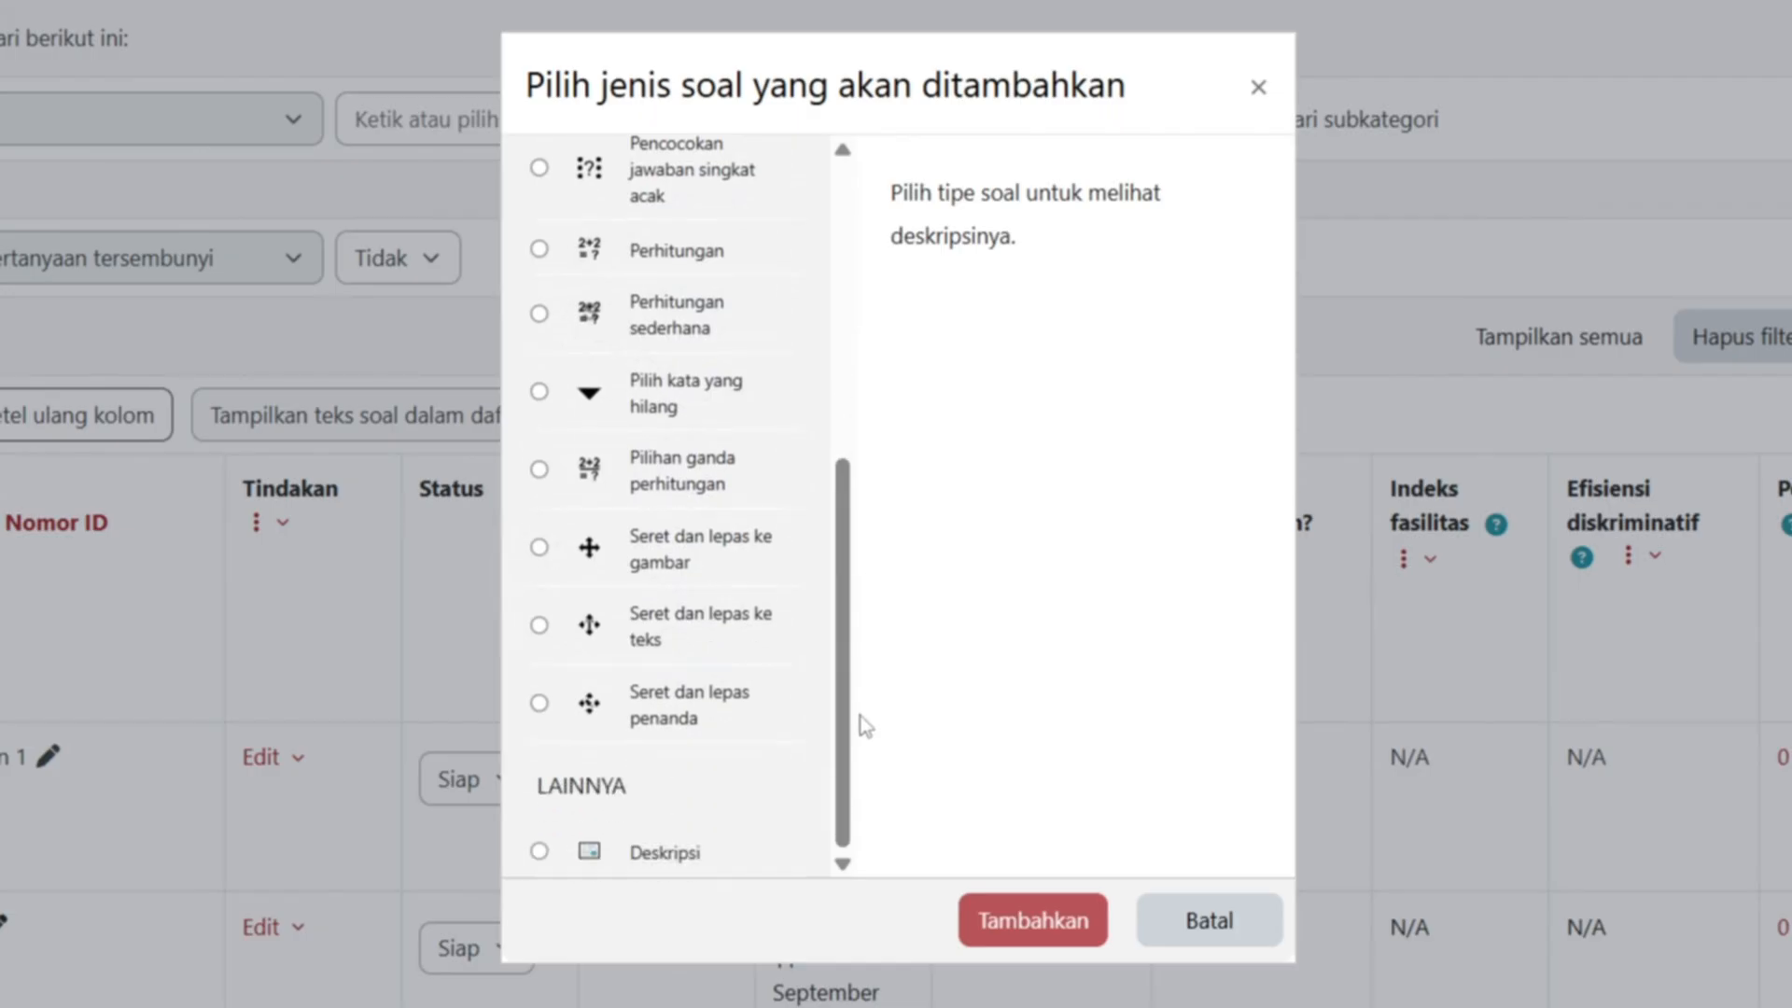
{"action": "left_click", "coordinate": [539, 852]}
{"action": "left_click", "coordinate": [1080, 928]}
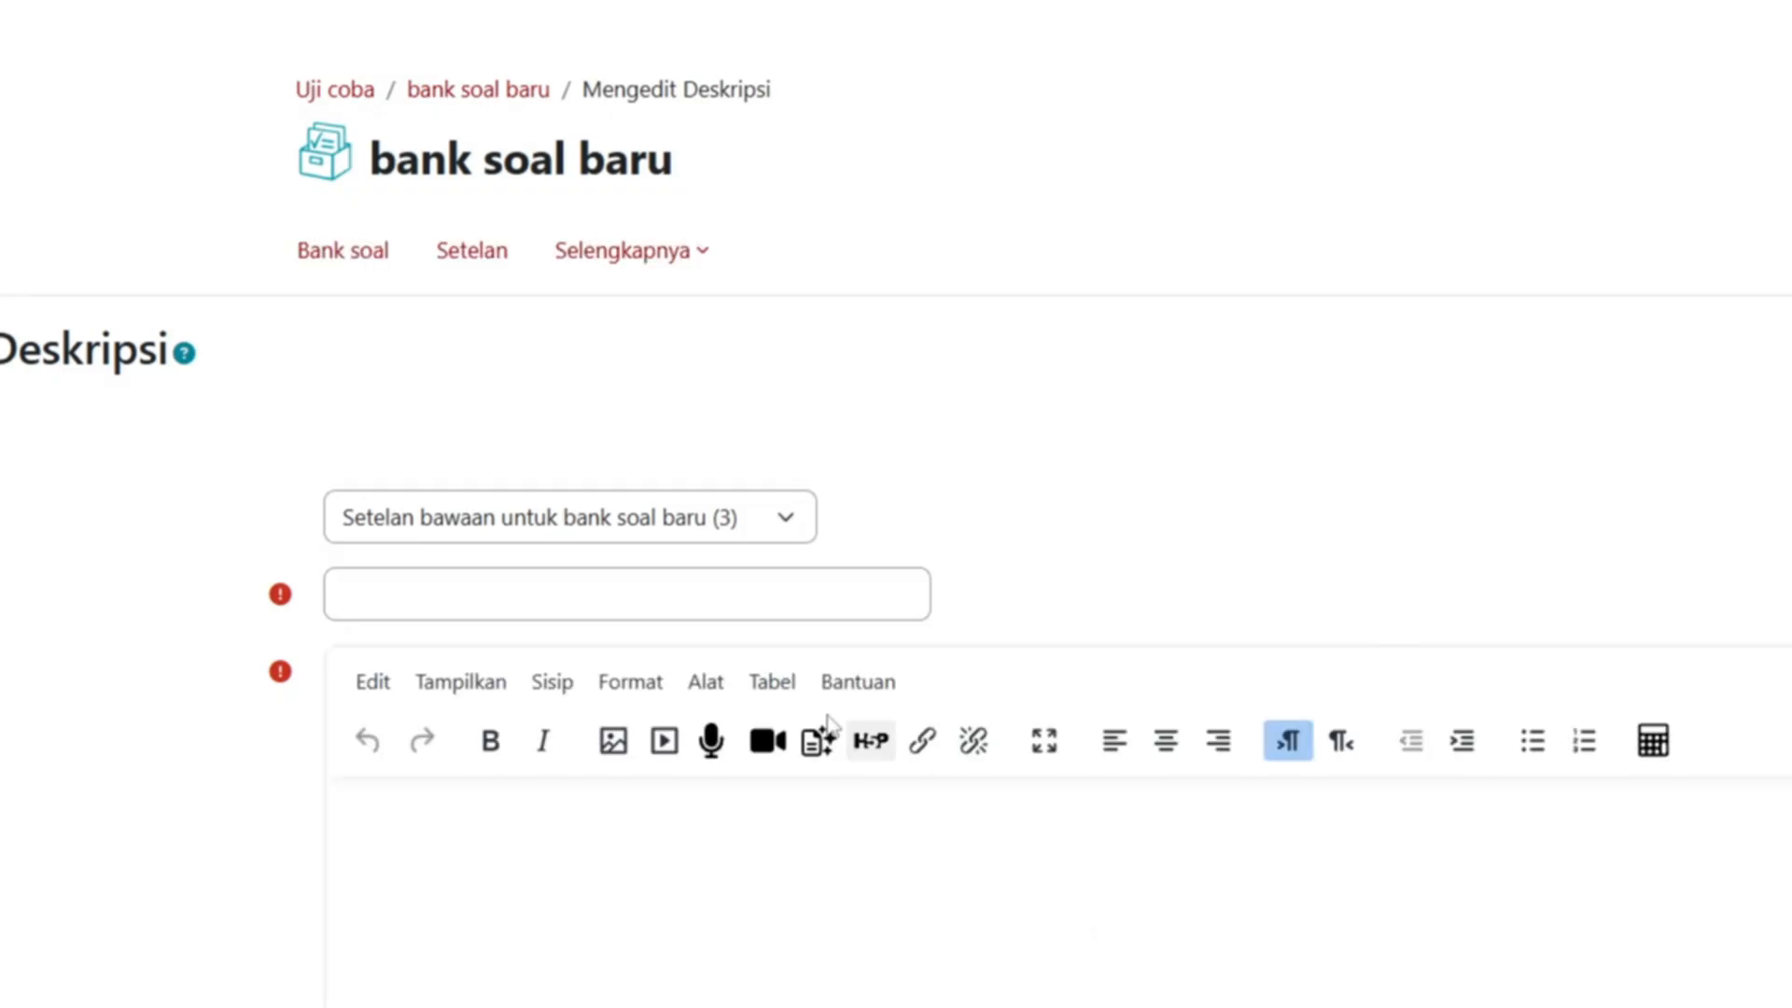
{"action": "scroll", "coordinate": [987, 640], "scroll_direction": "down", "scroll_amount": 2}
- Name the item 'deskripsi 1' with text 'Teks ini untuk lima soal ke bawah'
{"action": "left_click", "coordinate": [848, 271]}
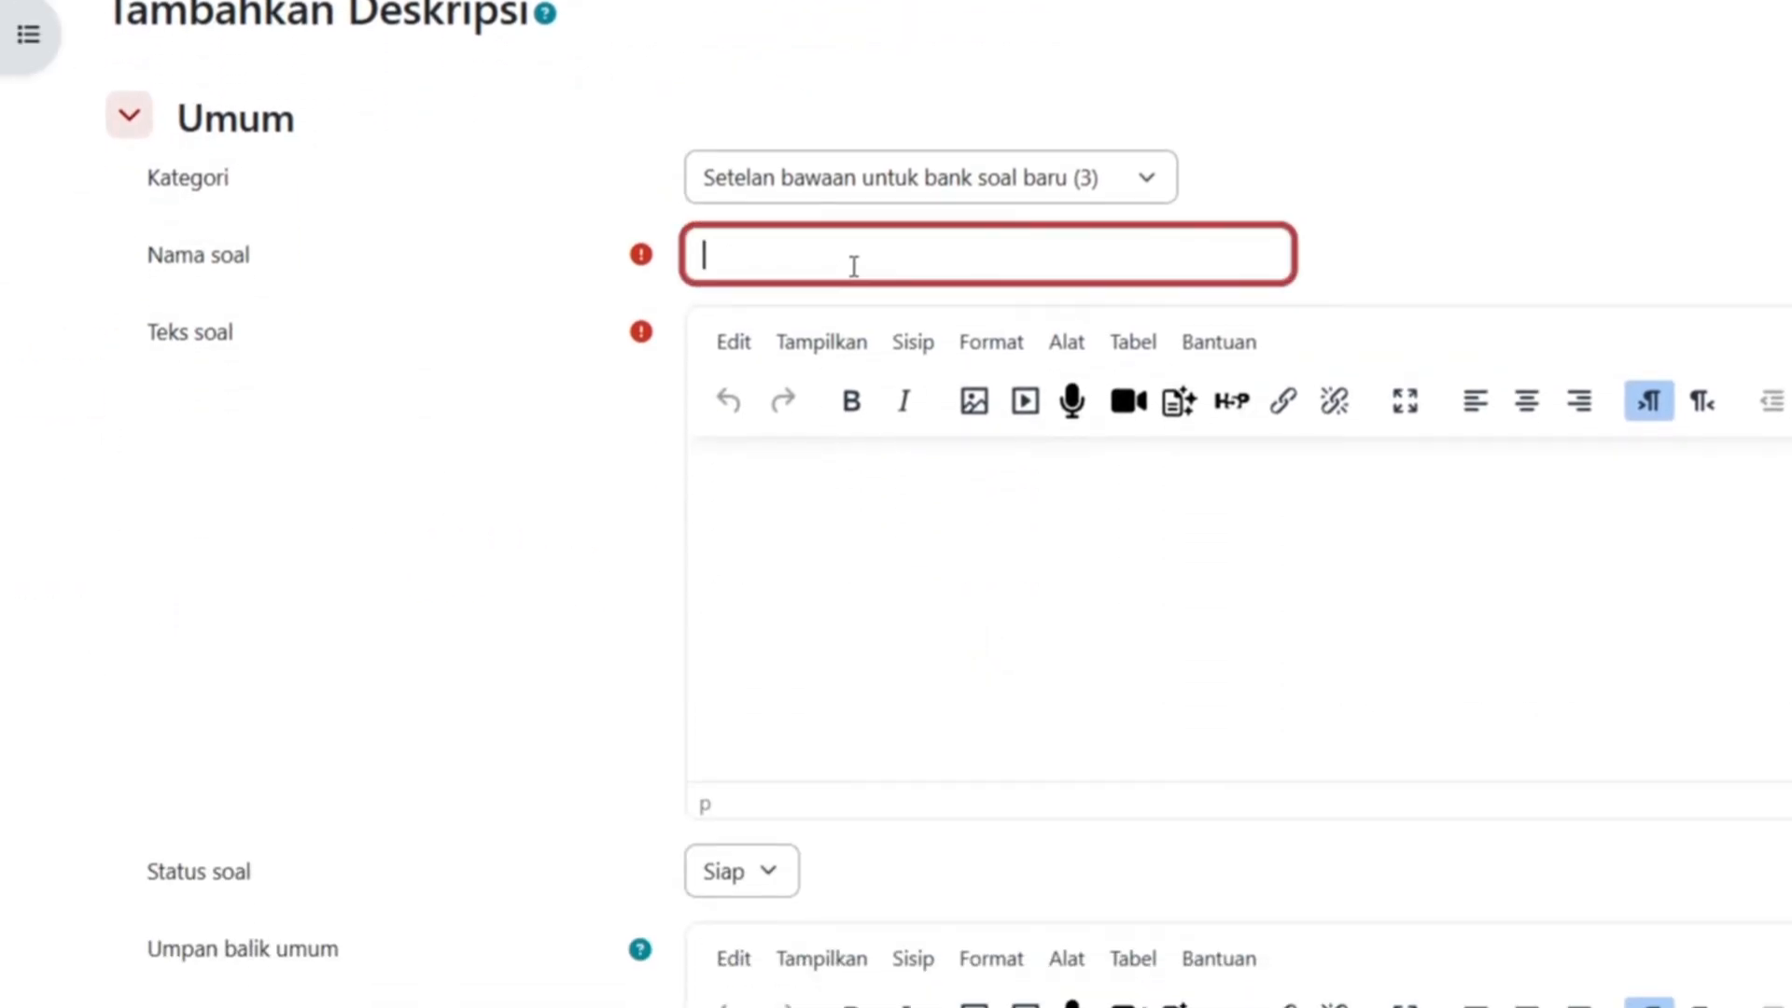
{"action": "type", "text": "deskripsi 1"}
{"action": "left_click", "coordinate": [941, 564]}
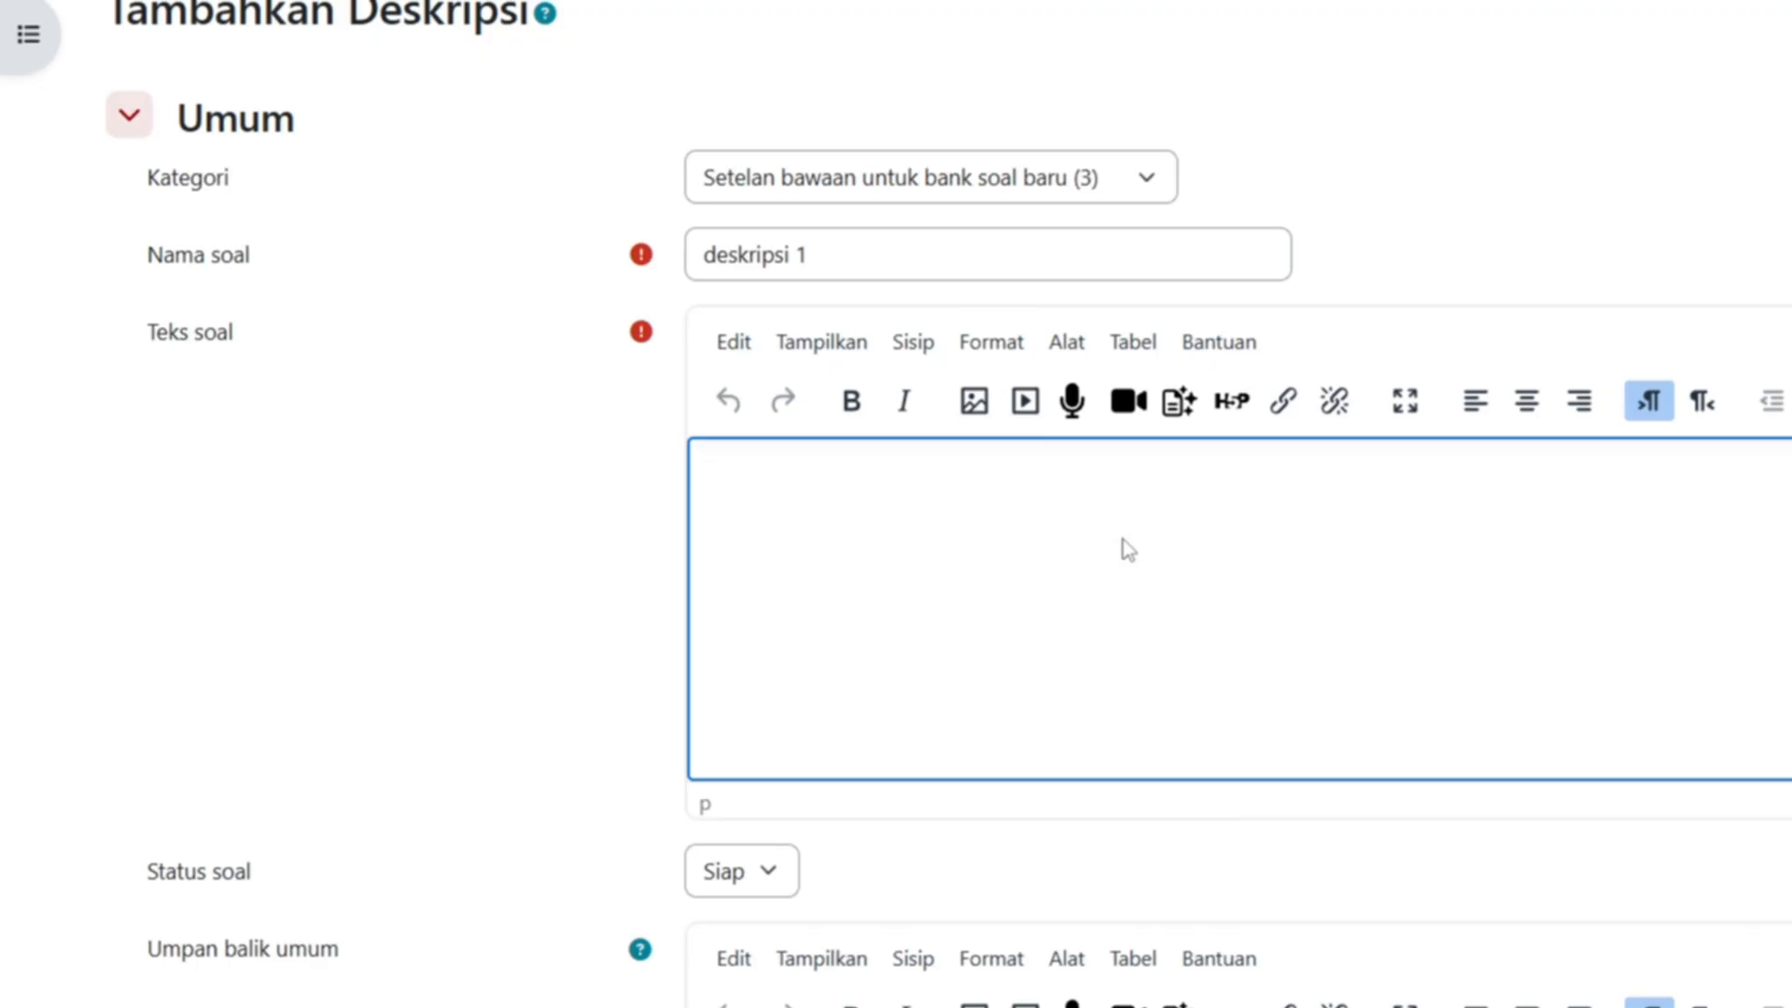
{"action": "type", "text": "Teks ini u"}
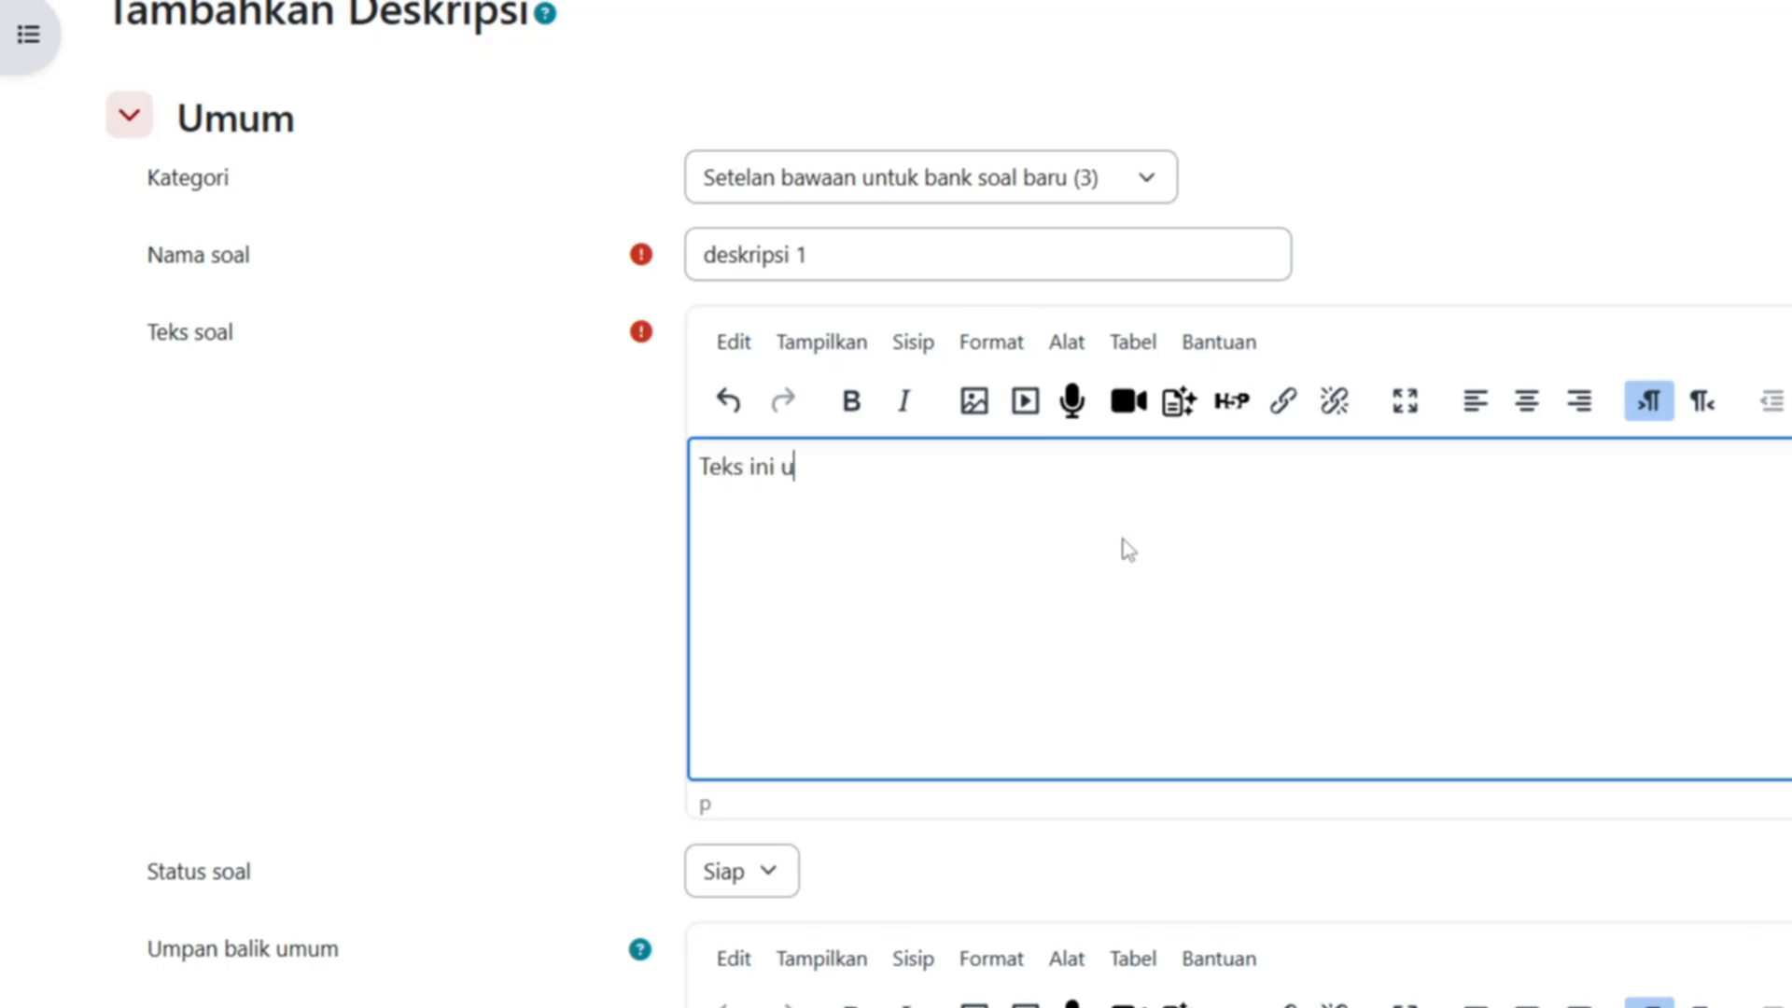
{"action": "type", "text": "ntuk lima soal "}
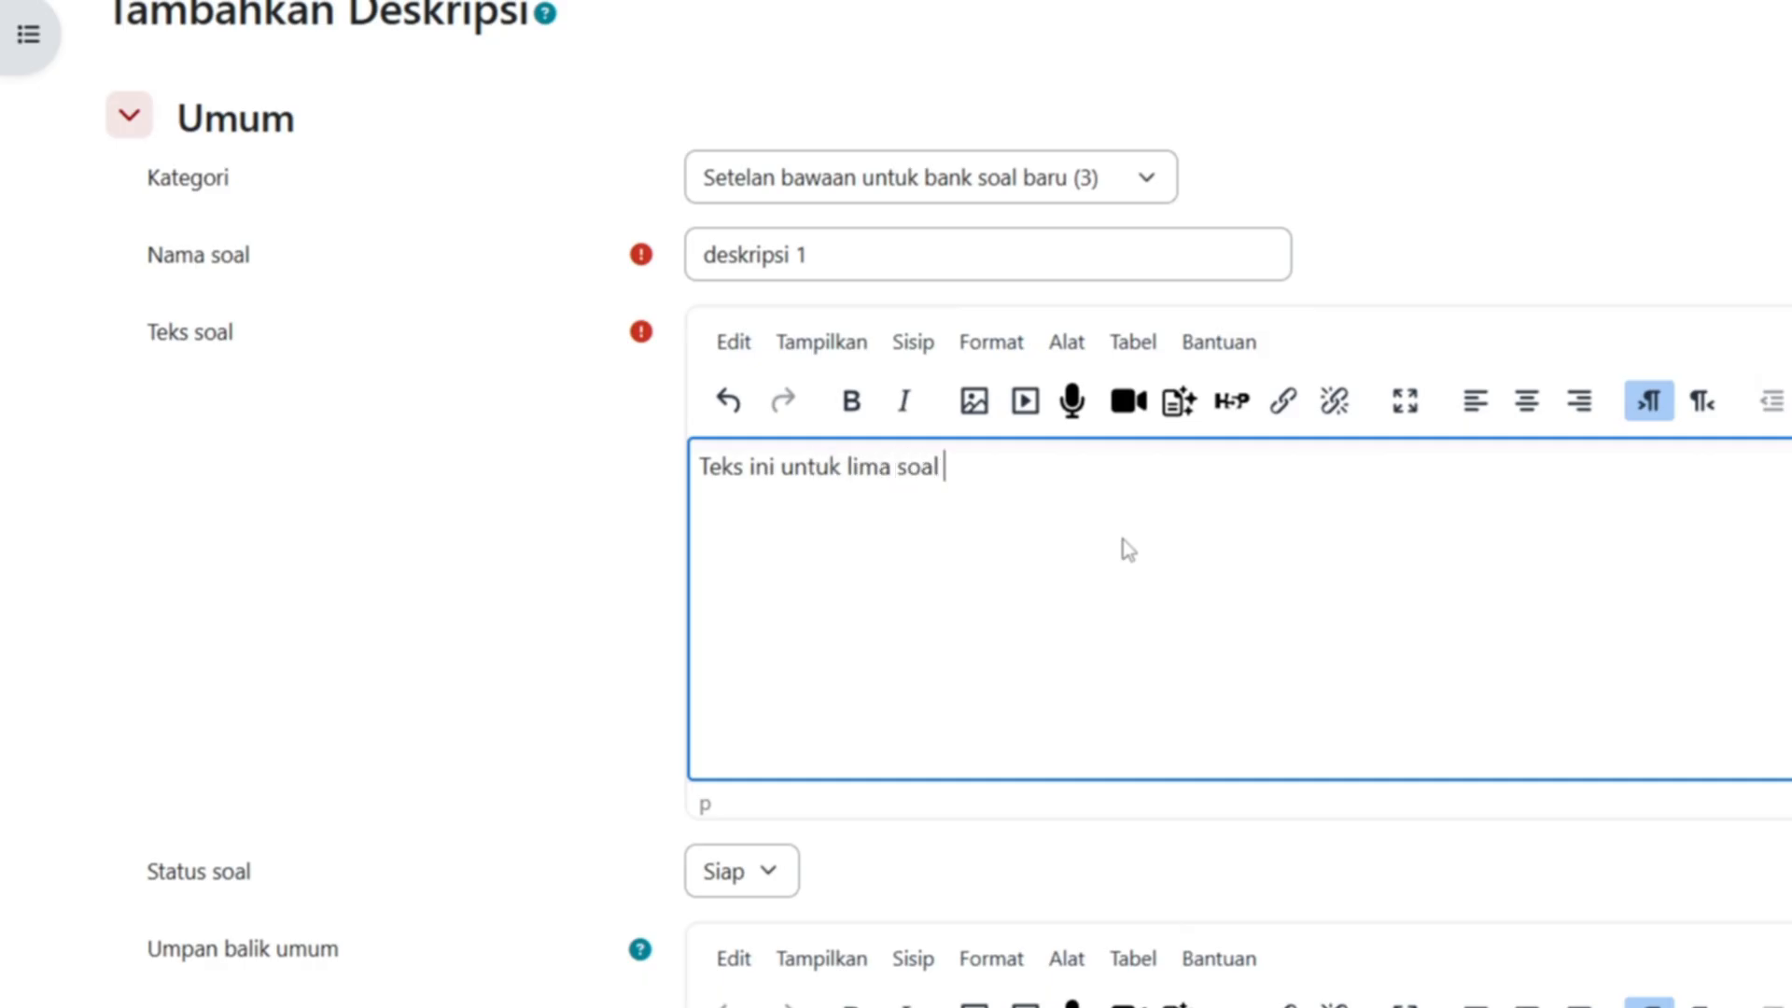
{"action": "type", "text": "ke bawah"}
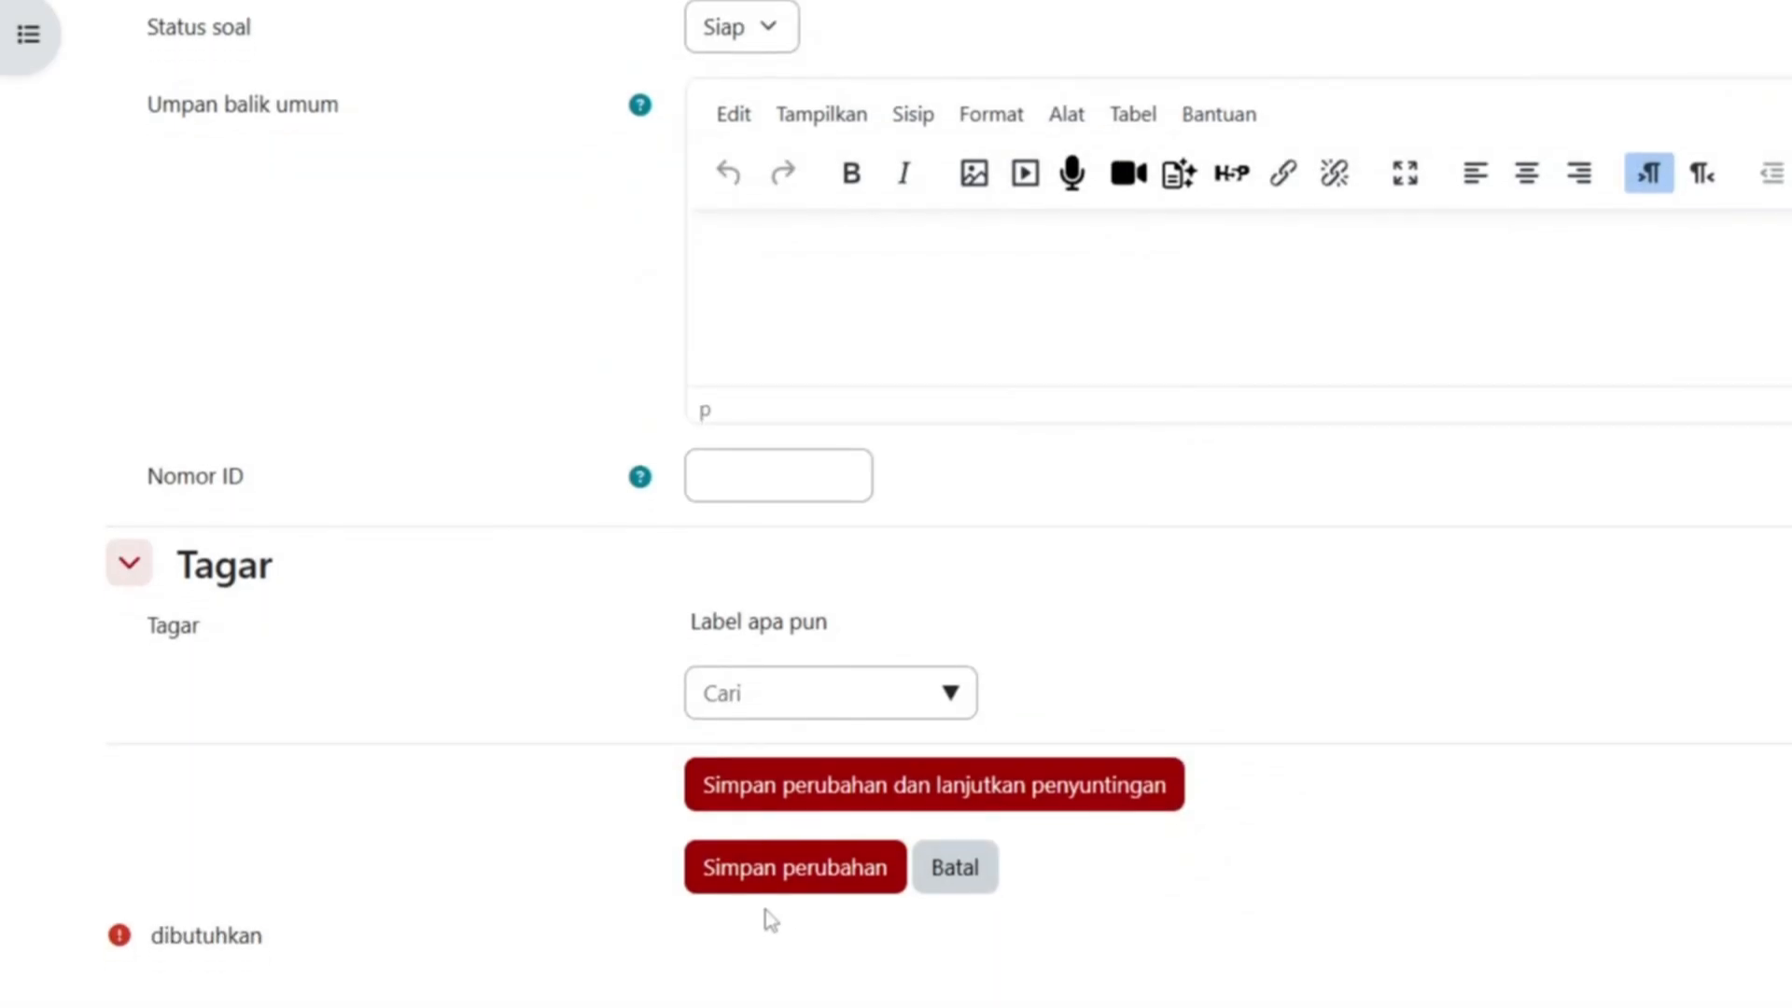
- Save 'deskripsi 1' to the bank and advance slides to 'Menambahkan soal ke Kuis'
{"action": "left_click", "coordinate": [784, 886]}
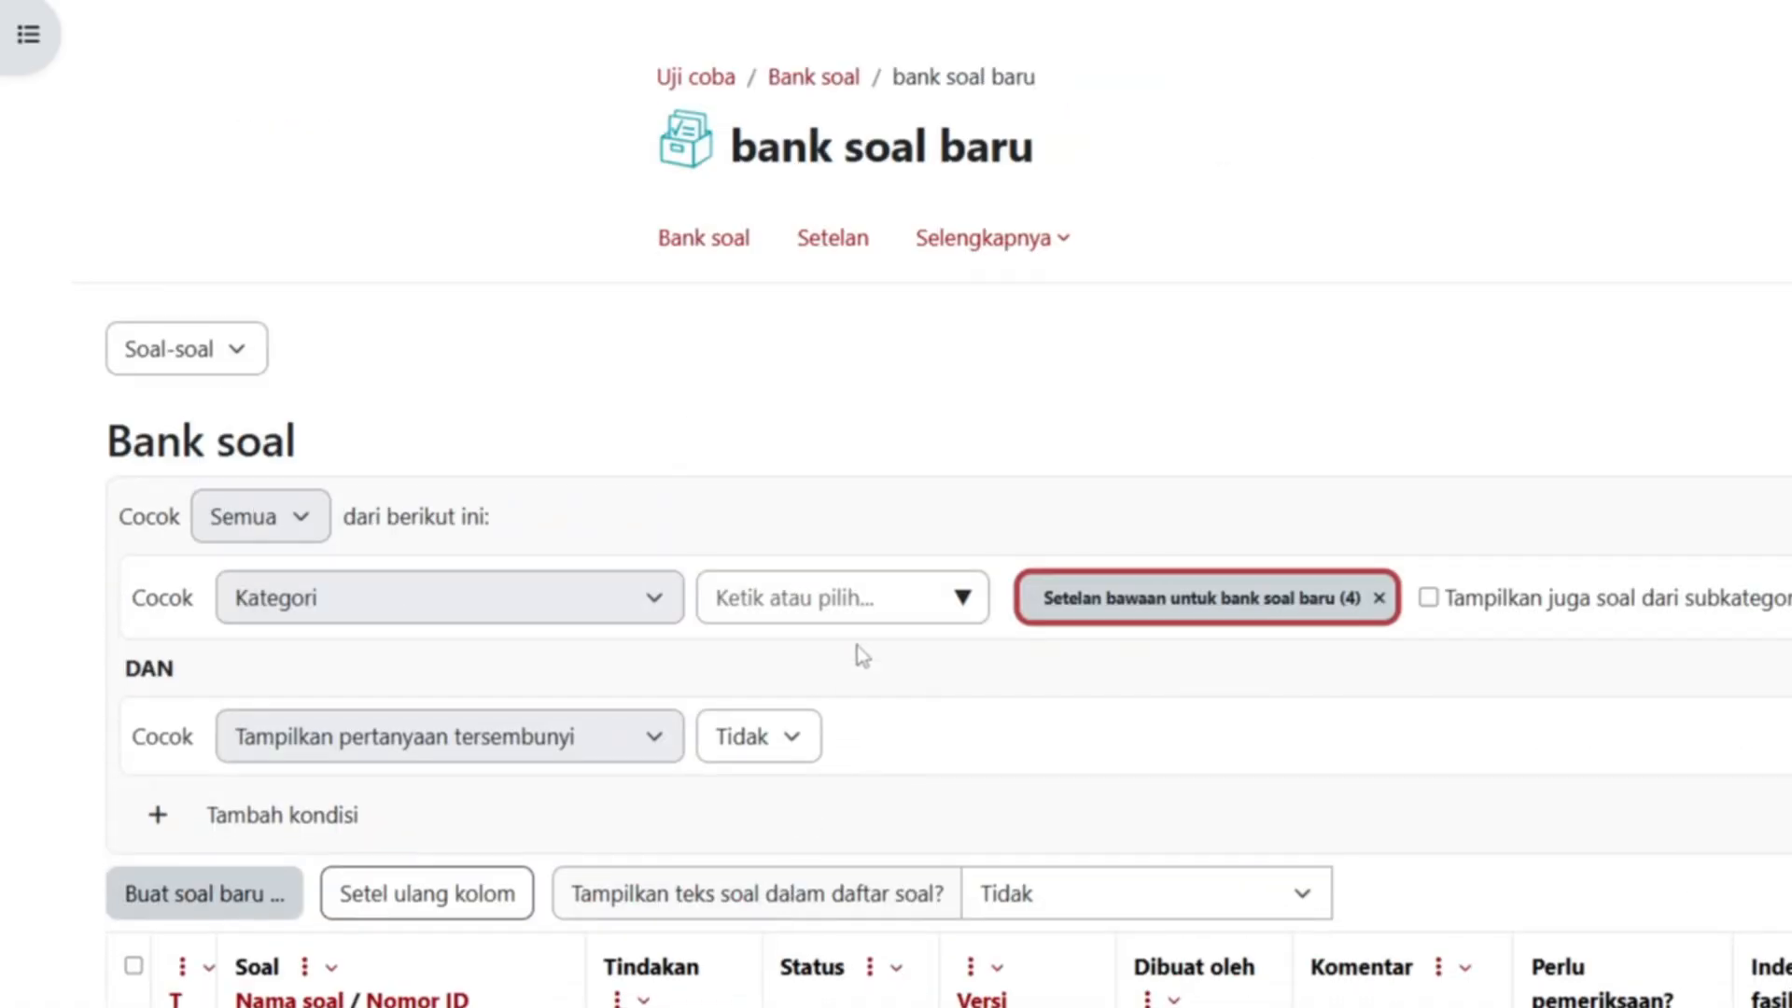
{"action": "scroll", "coordinate": [863, 656], "scroll_direction": "down", "scroll_amount": 6}
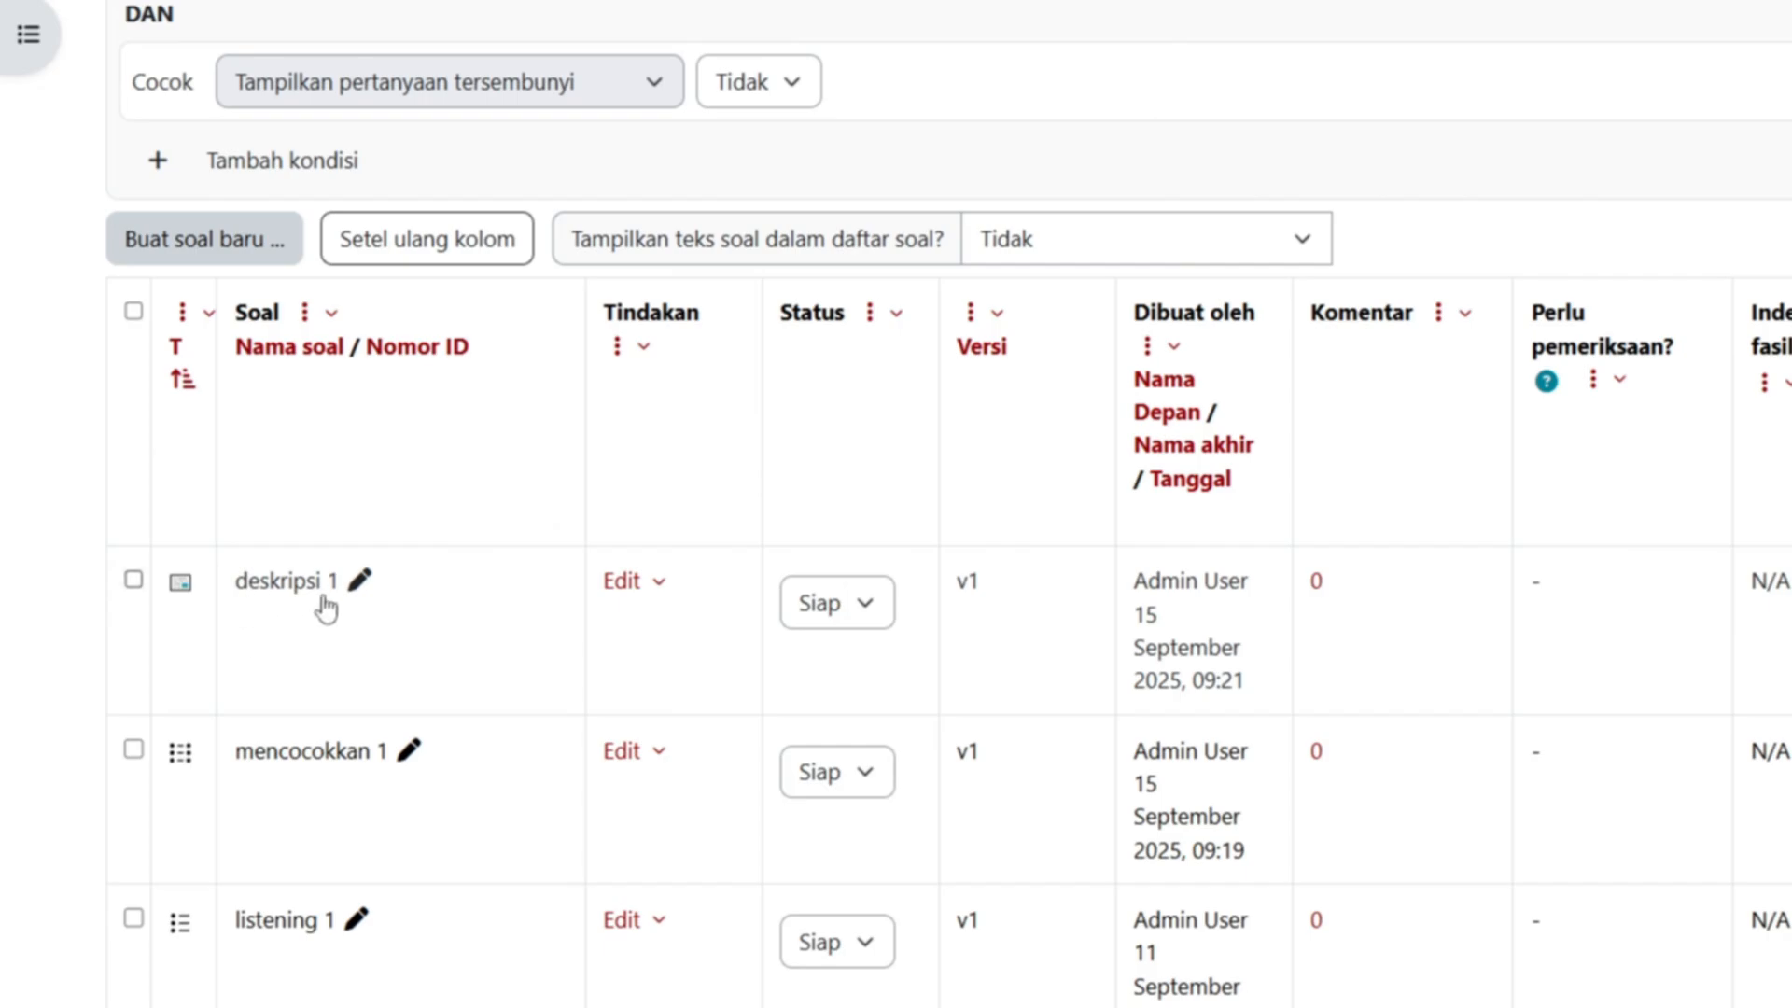
{"action": "scroll", "coordinate": [1012, 657], "scroll_direction": "down", "scroll_amount": 4}
{"action": "scroll", "coordinate": [1020, 765], "scroll_direction": "up", "scroll_amount": 4}
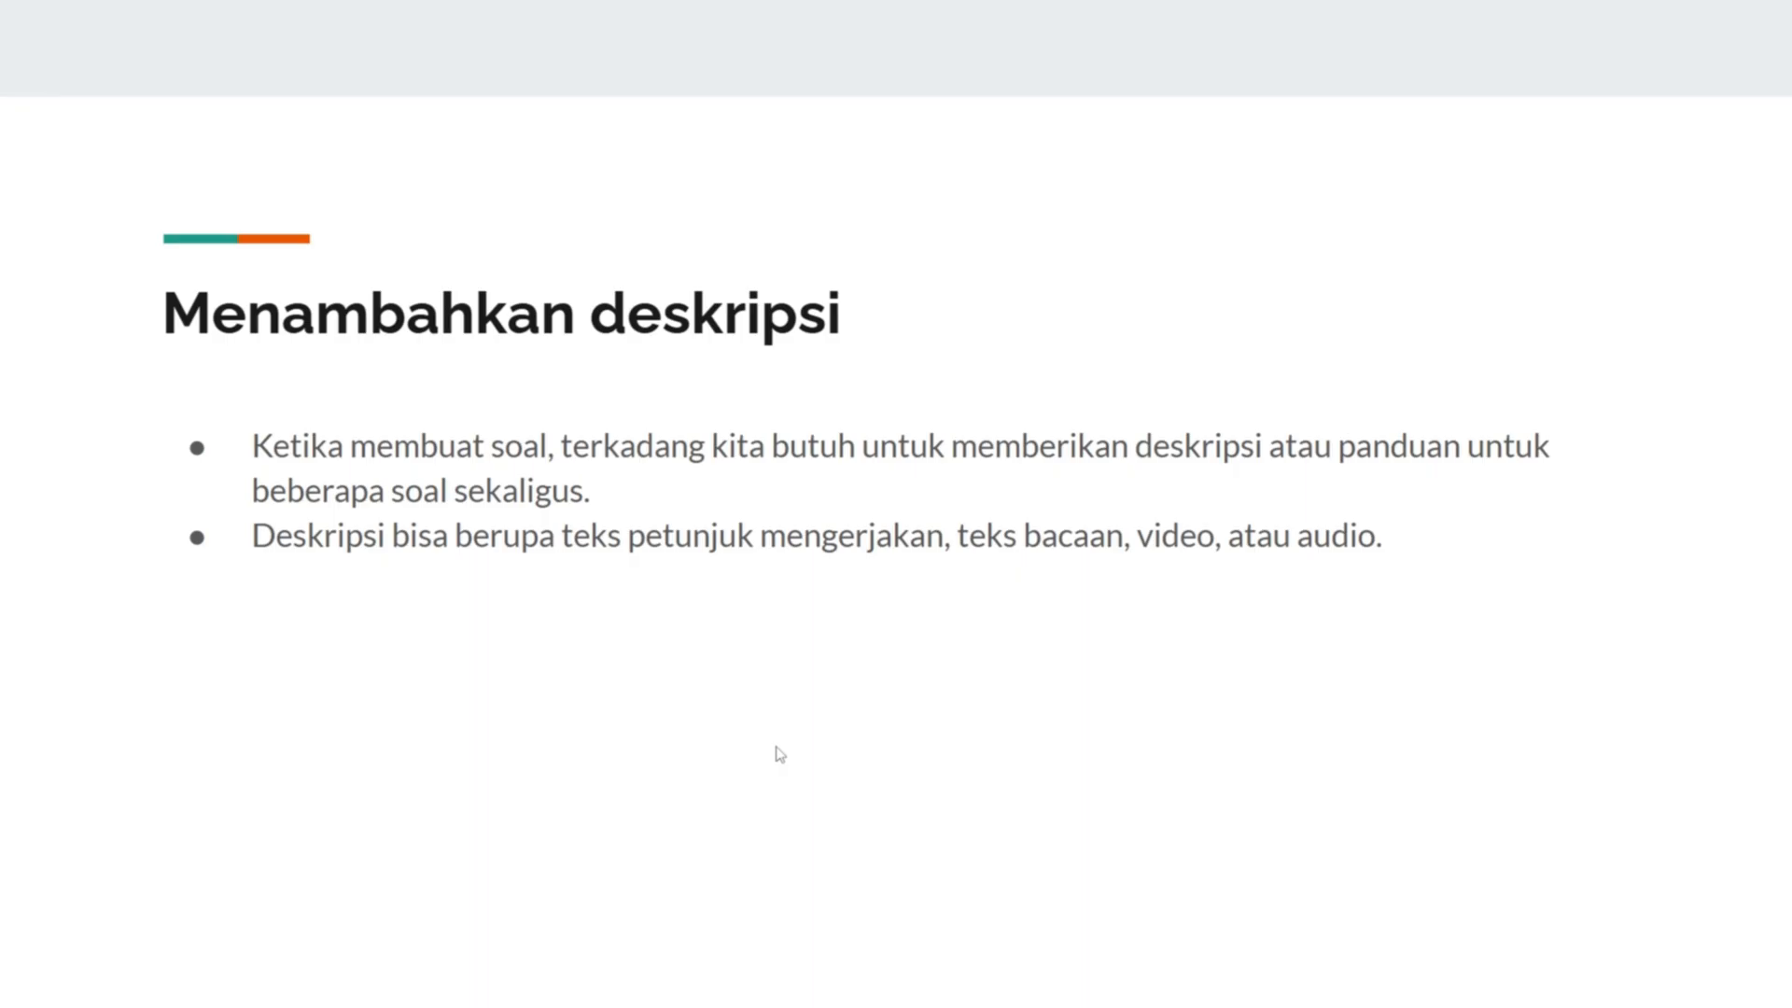
{"action": "left_click", "coordinate": [776, 747]}
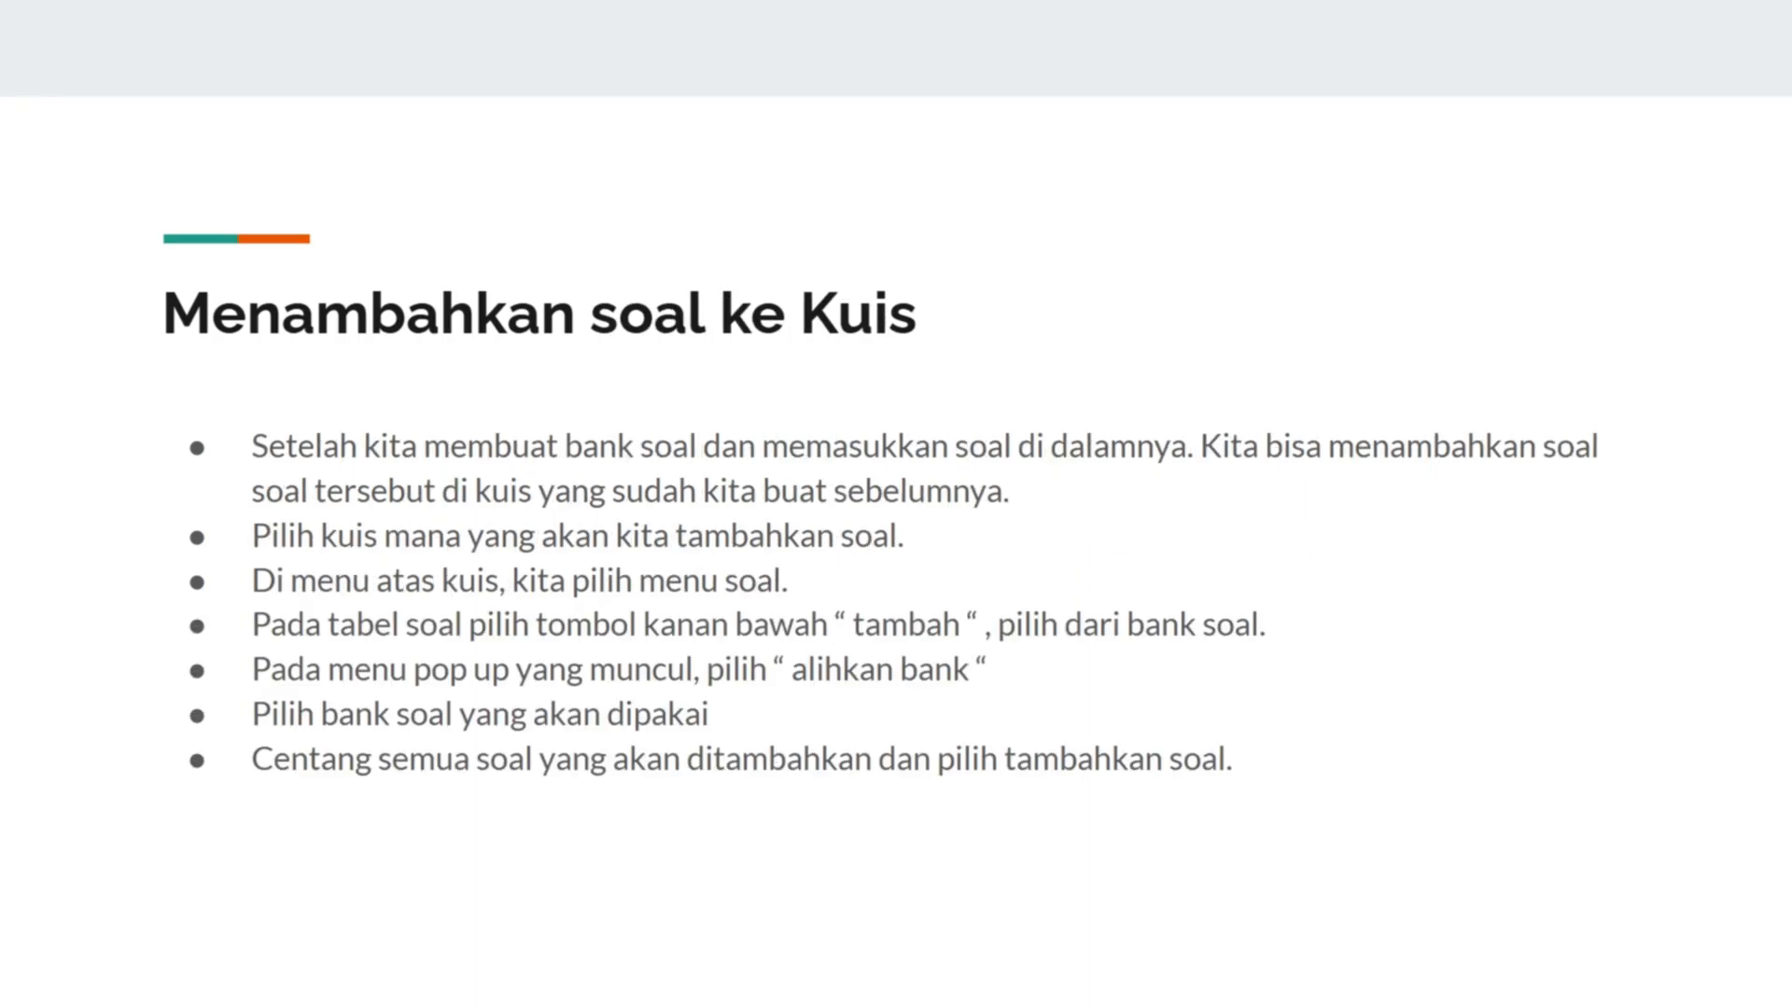
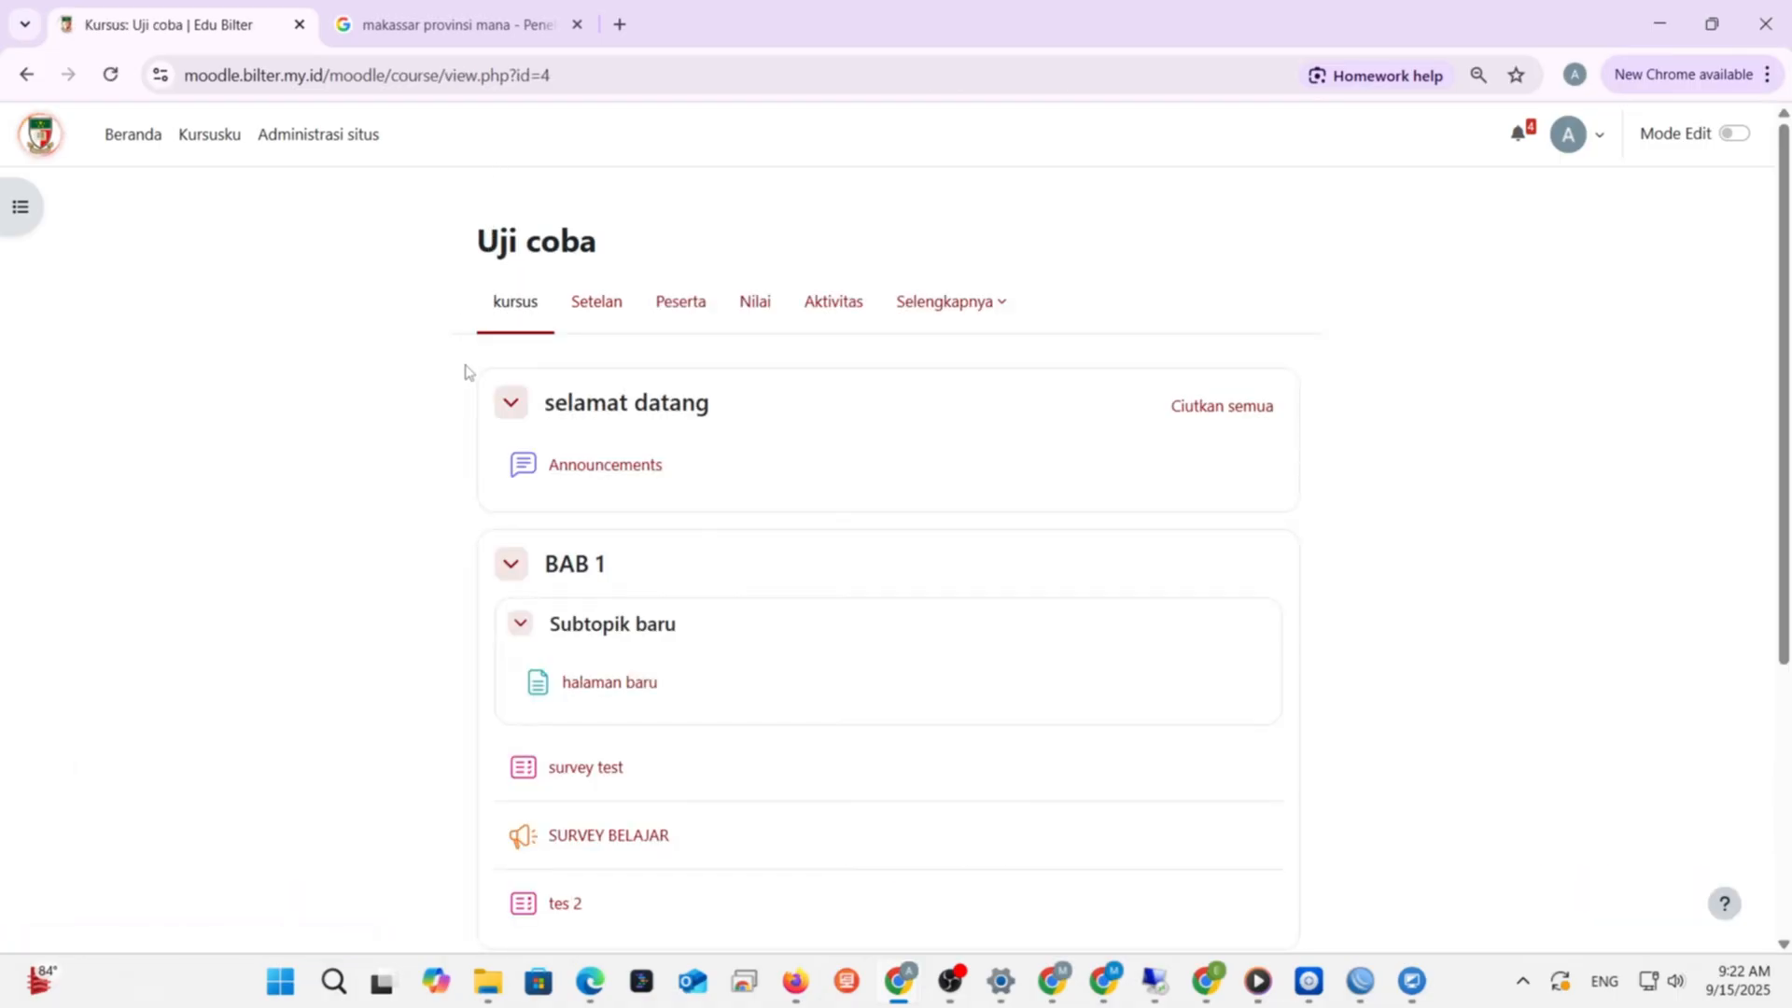
- Scroll the Uji coba course page down to the second BAB 1 section containing kuis coba
{"action": "scroll", "coordinate": [880, 566], "scroll_direction": "down", "scroll_amount": 4}
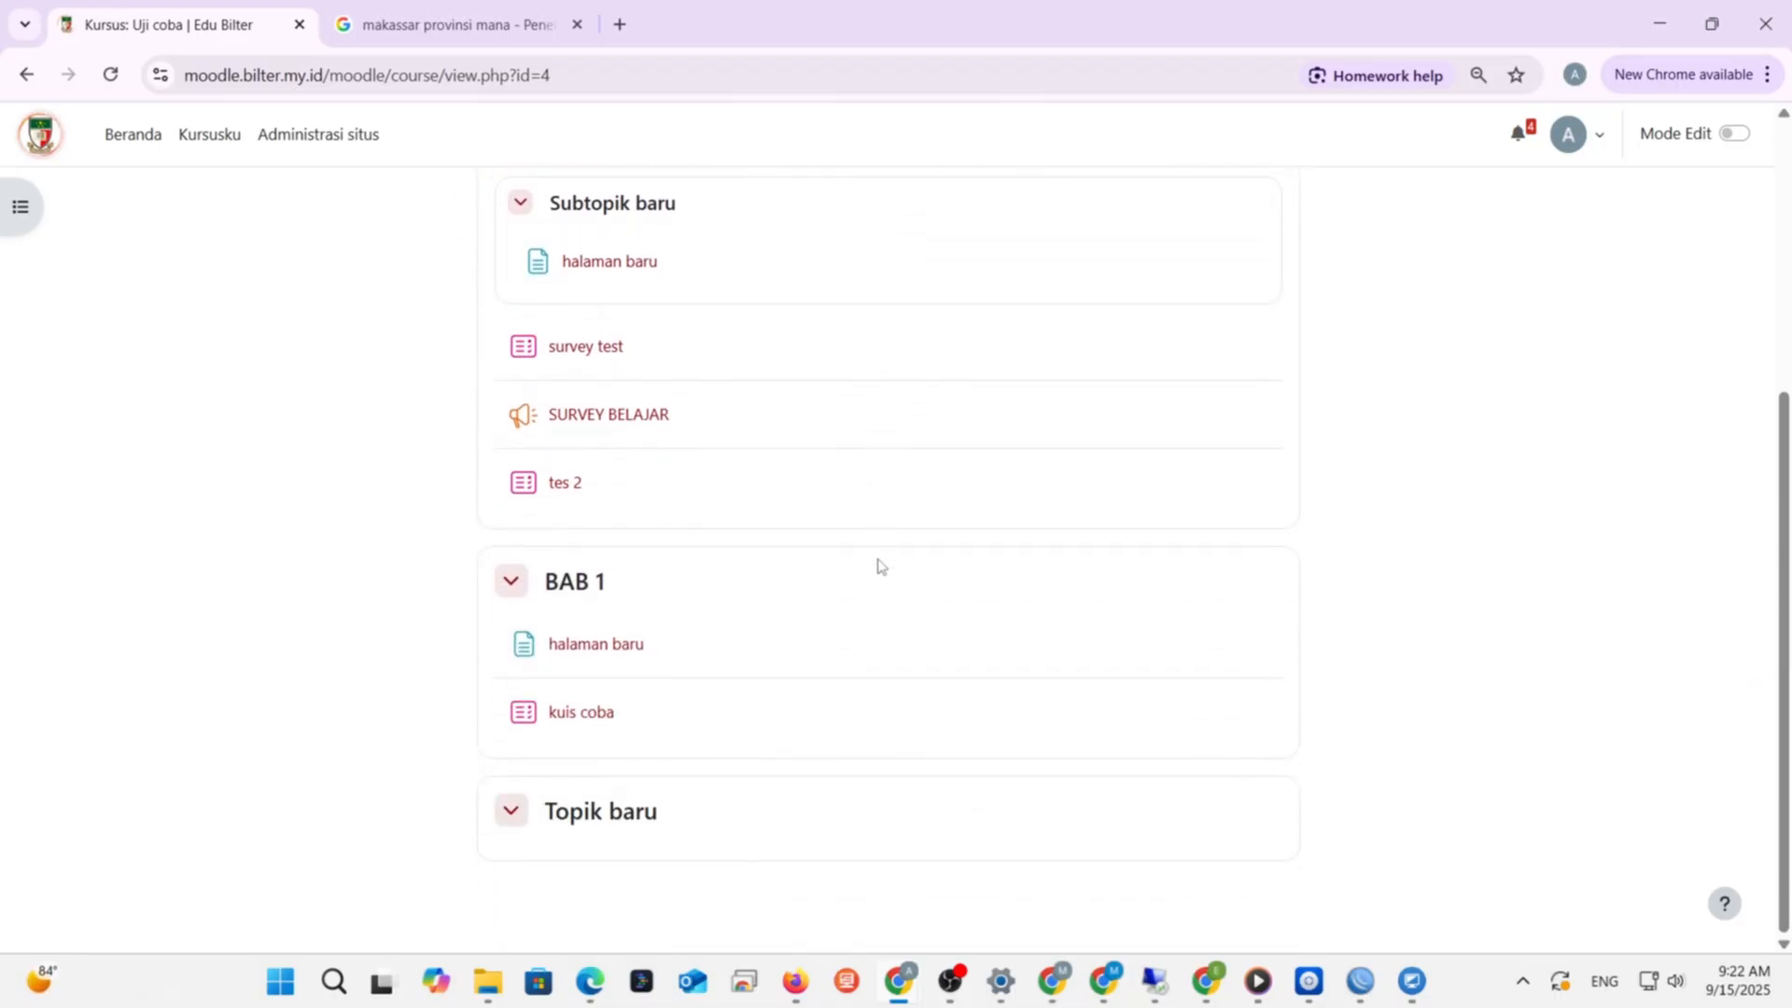
- Add all four questions from the bank soal baru question bank to kuis coba
{"action": "left_click", "coordinate": [577, 724]}
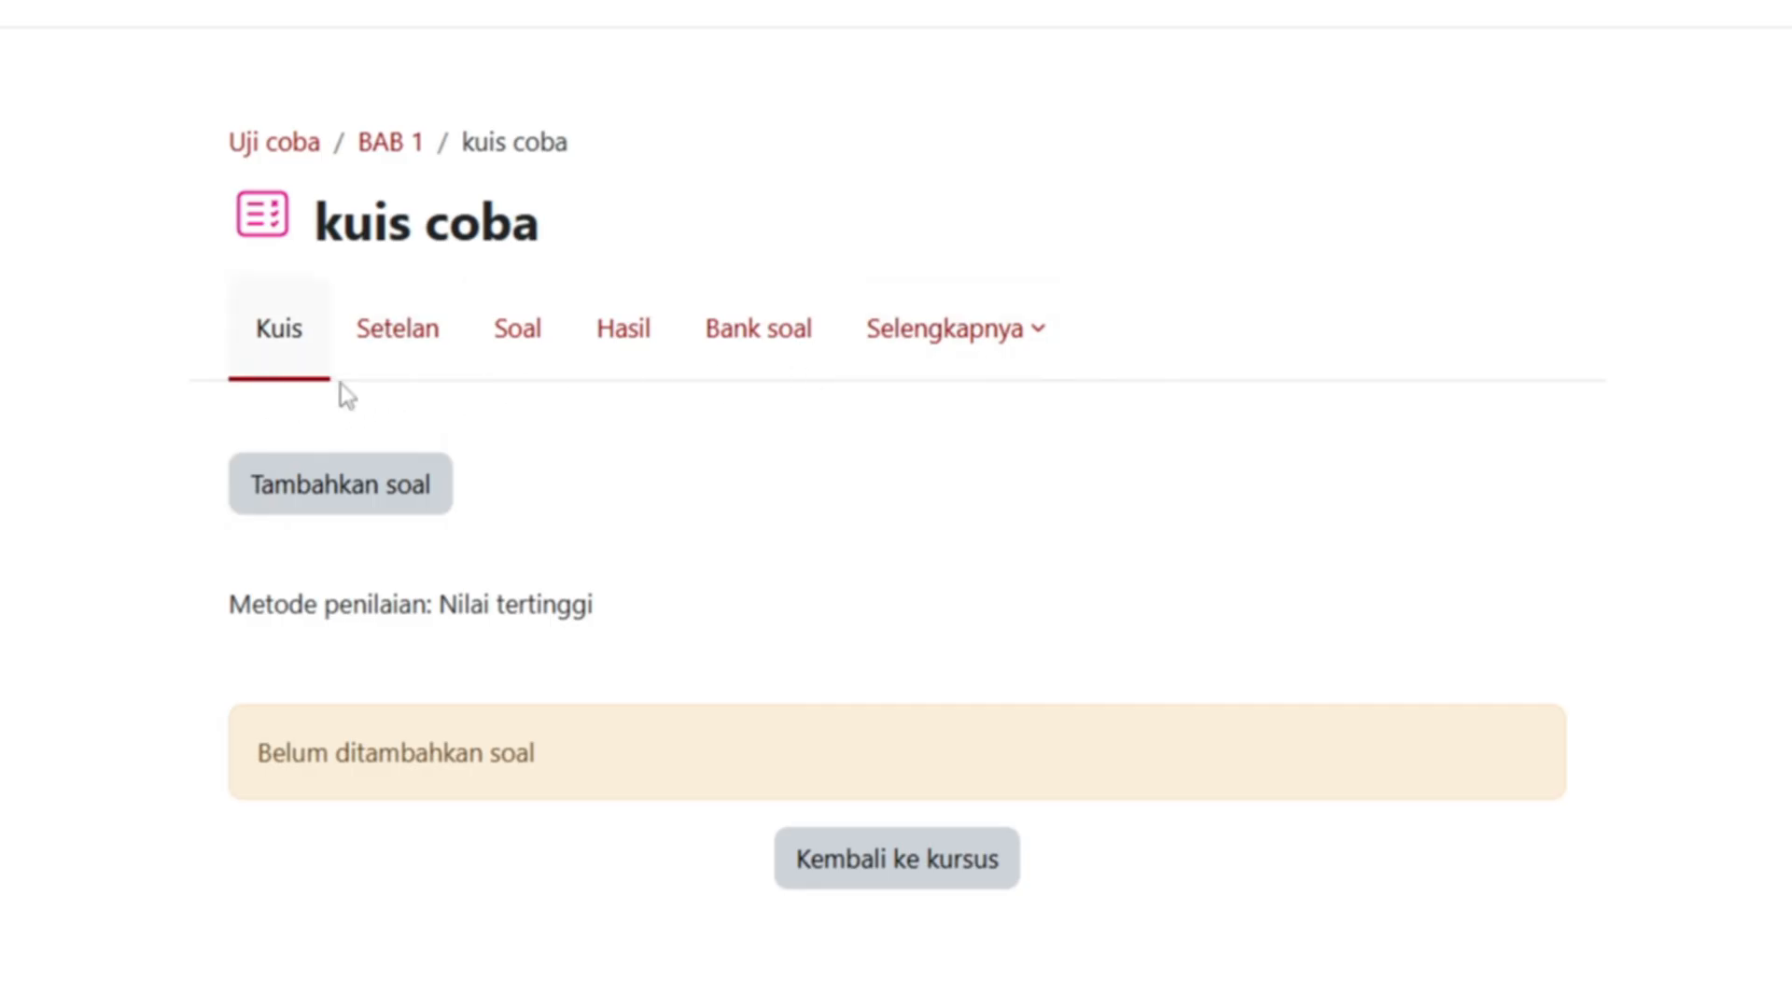
{"action": "left_click", "coordinate": [530, 362]}
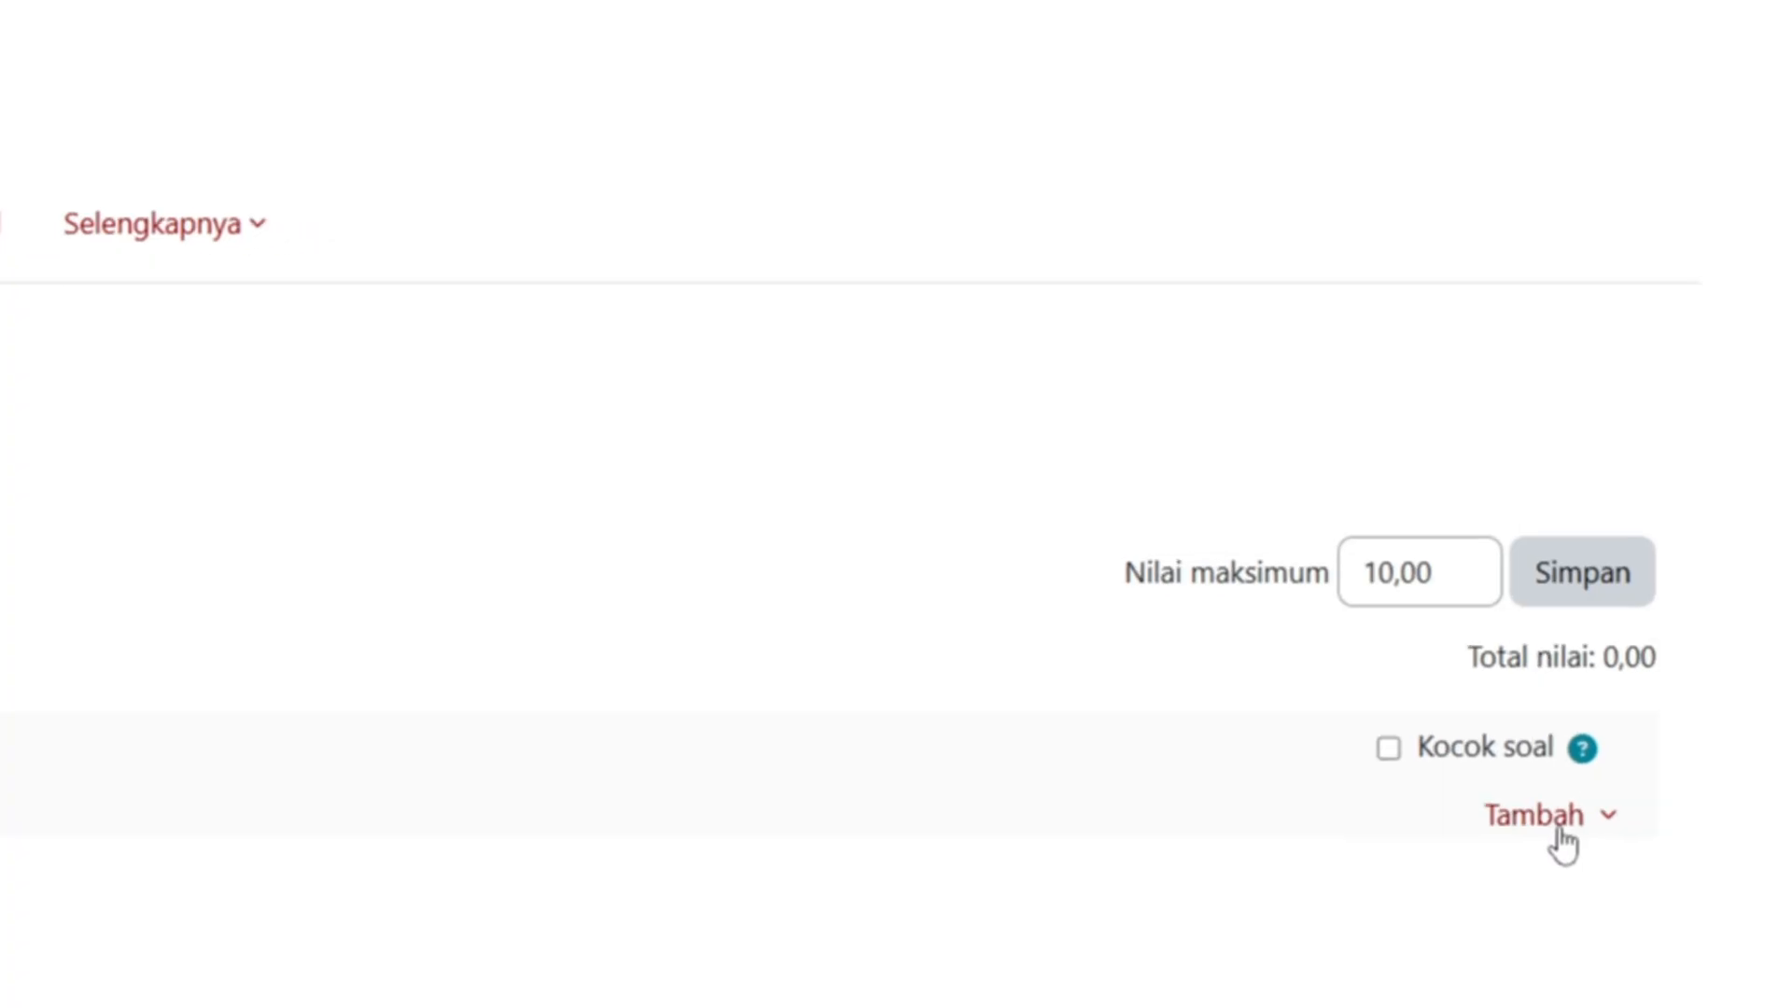
{"action": "left_click", "coordinate": [1560, 831]}
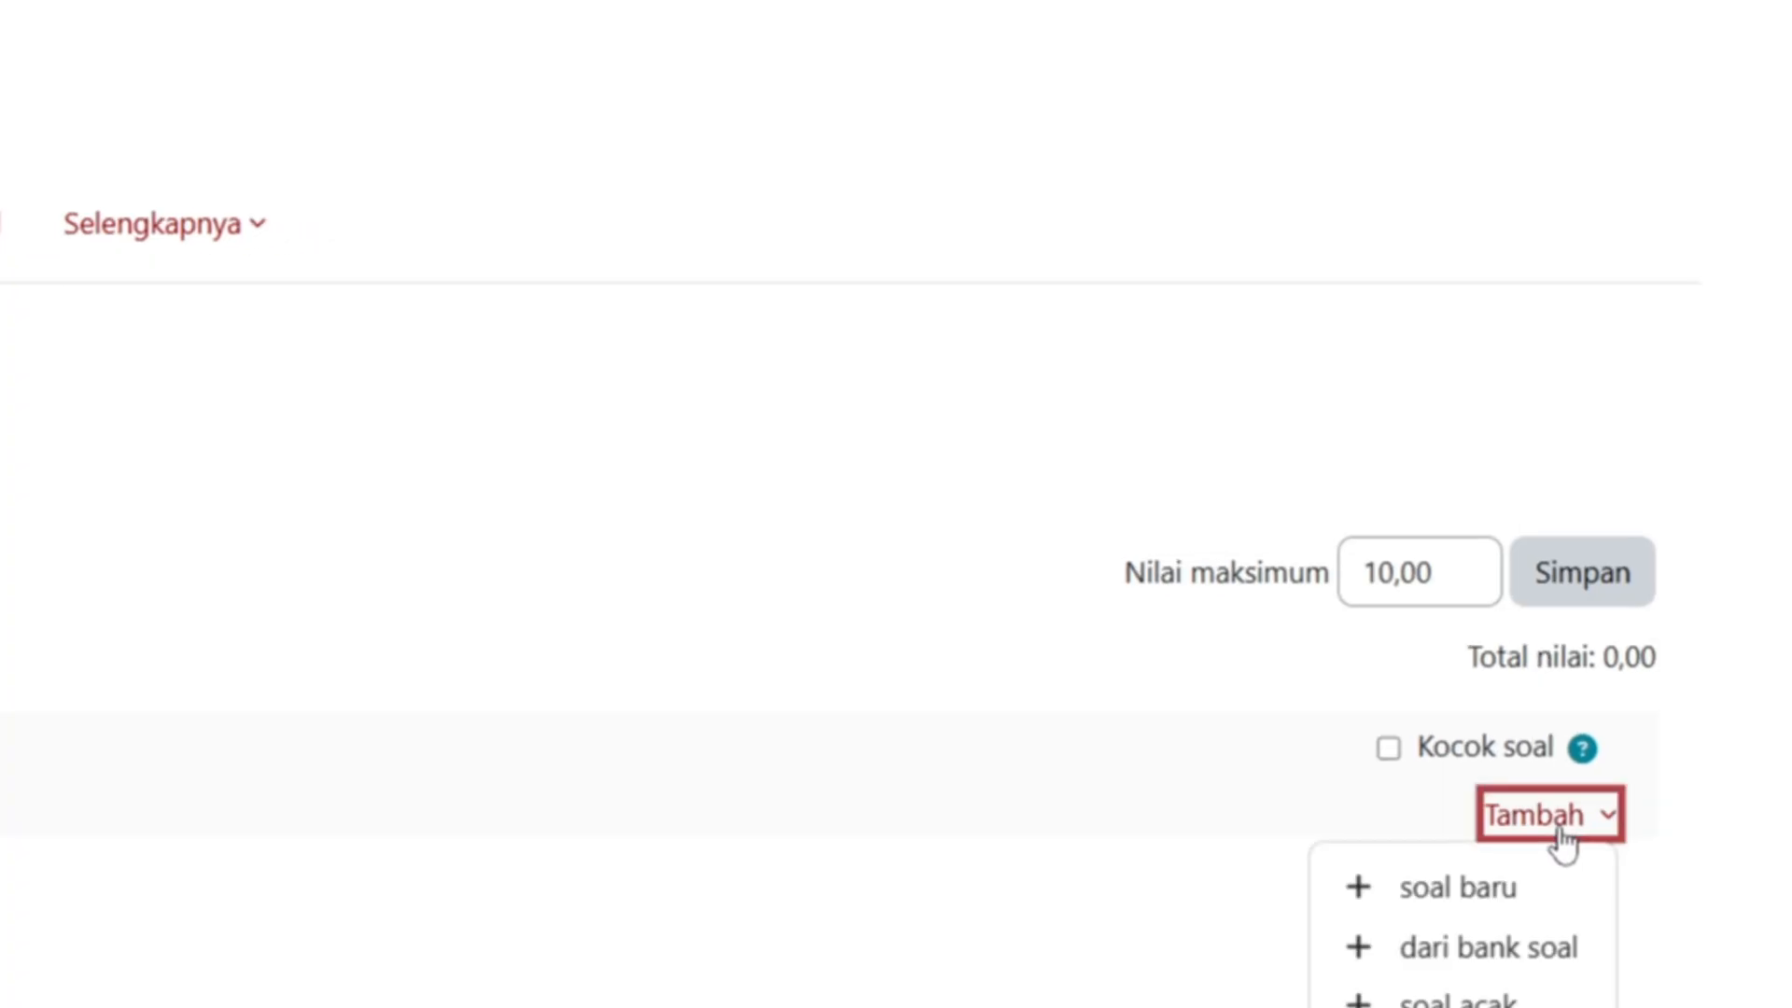
{"action": "left_click", "coordinate": [1541, 966]}
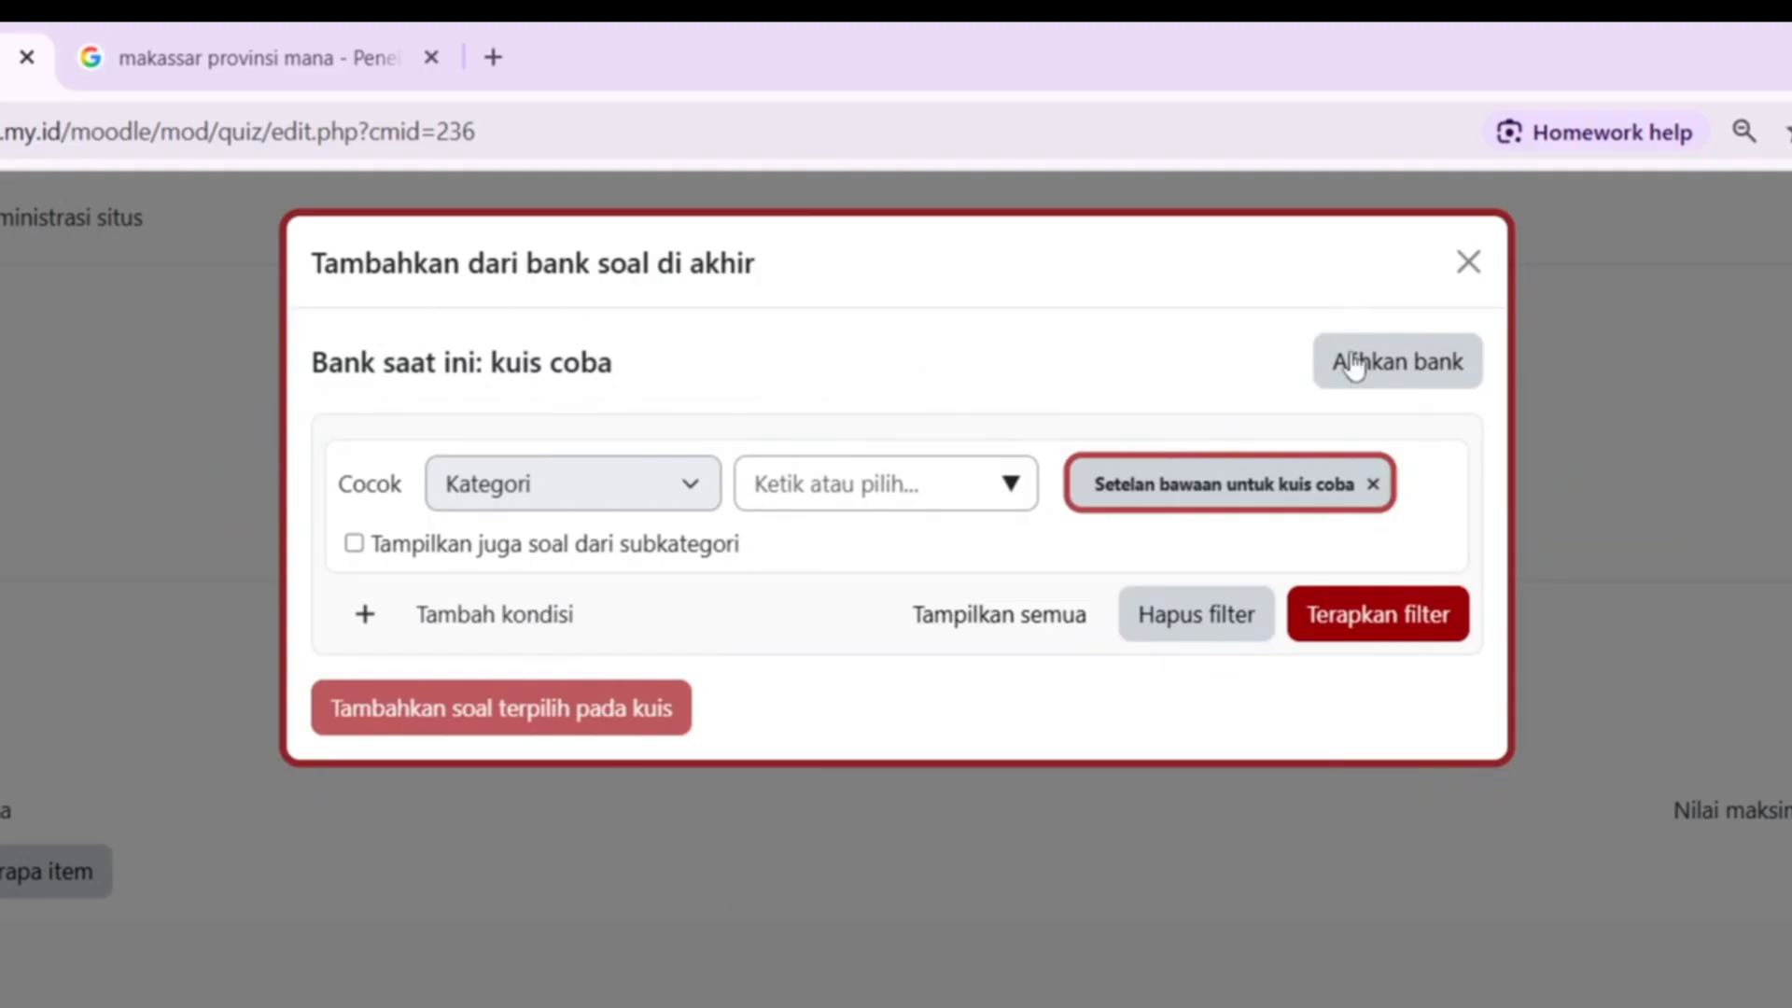
{"action": "left_click", "coordinate": [1442, 375]}
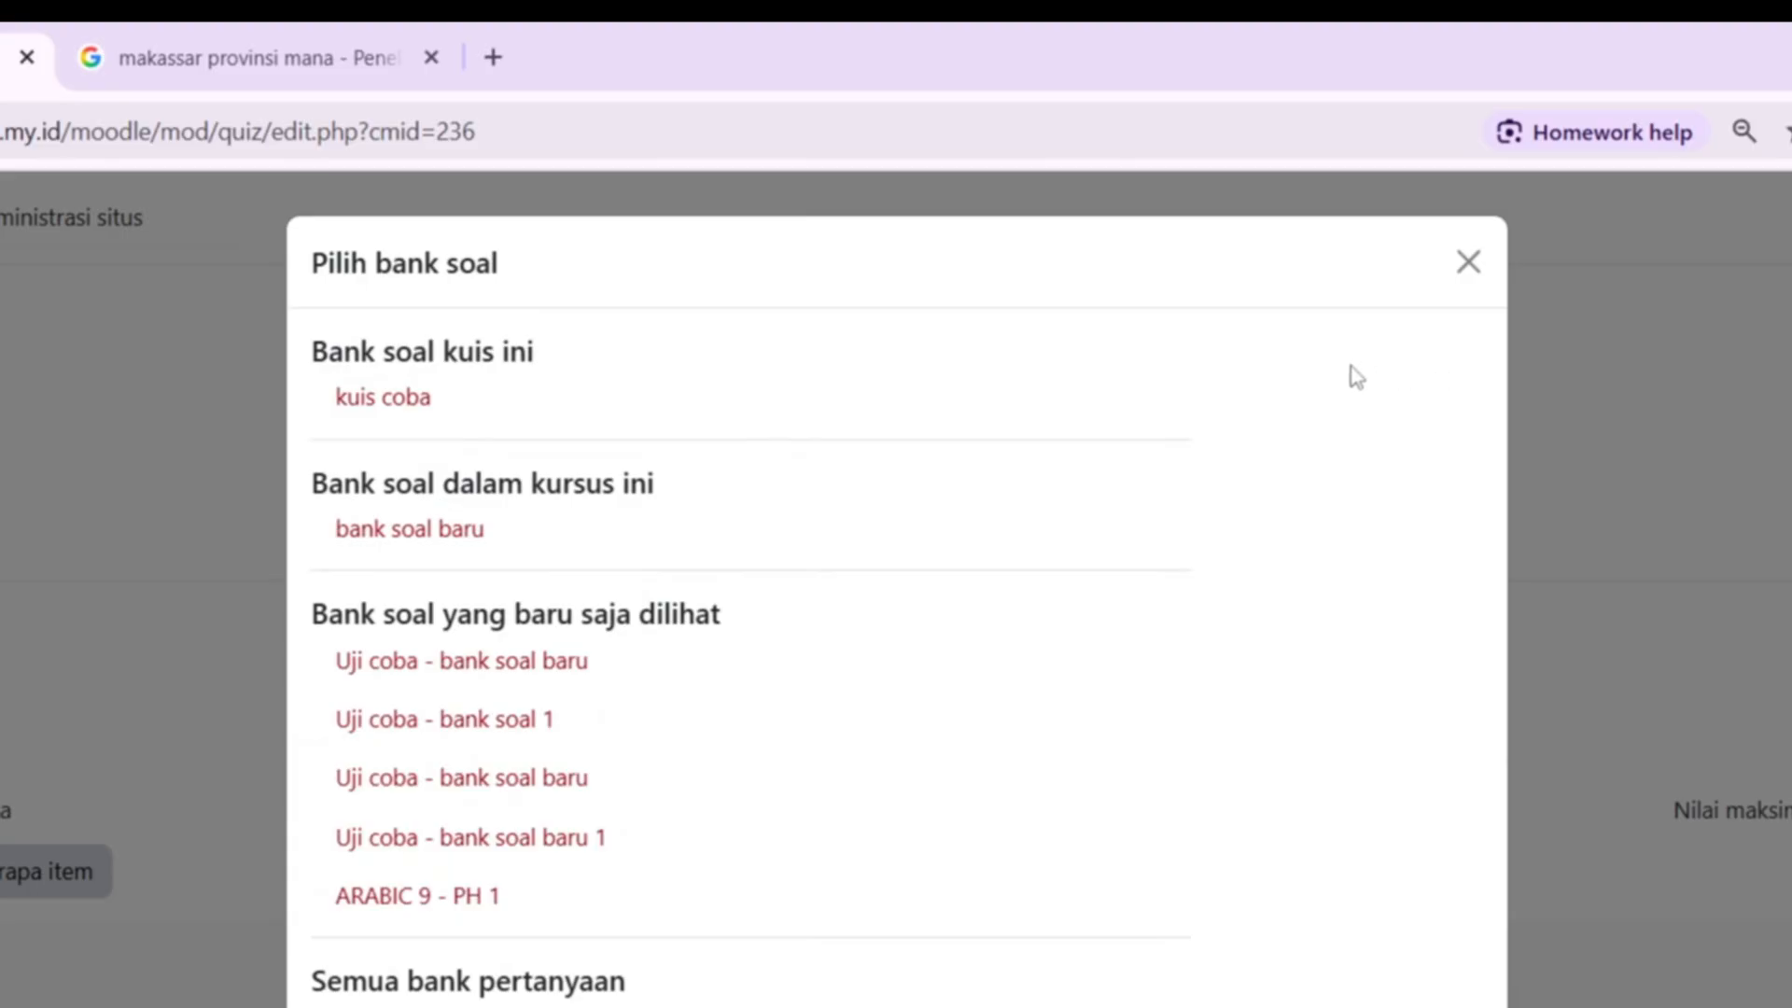
{"action": "left_click", "coordinate": [458, 549]}
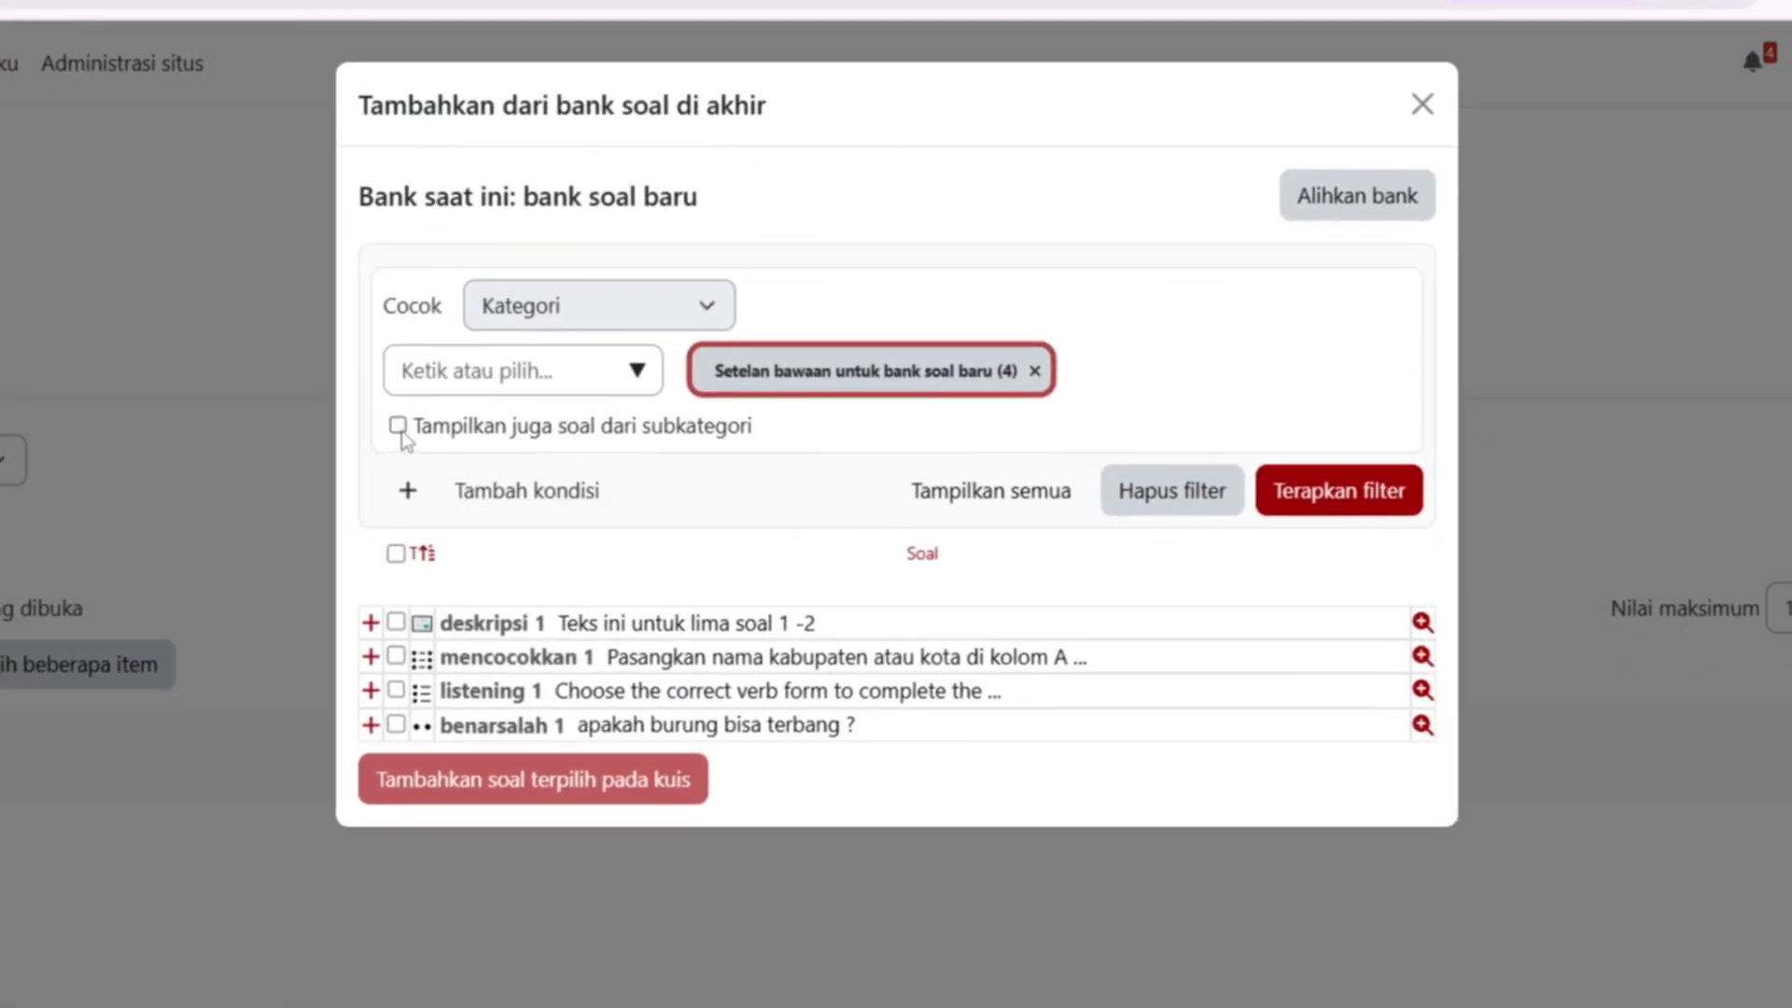
{"action": "left_click", "coordinate": [398, 425]}
{"action": "left_click", "coordinate": [398, 426]}
{"action": "left_click", "coordinate": [396, 554]}
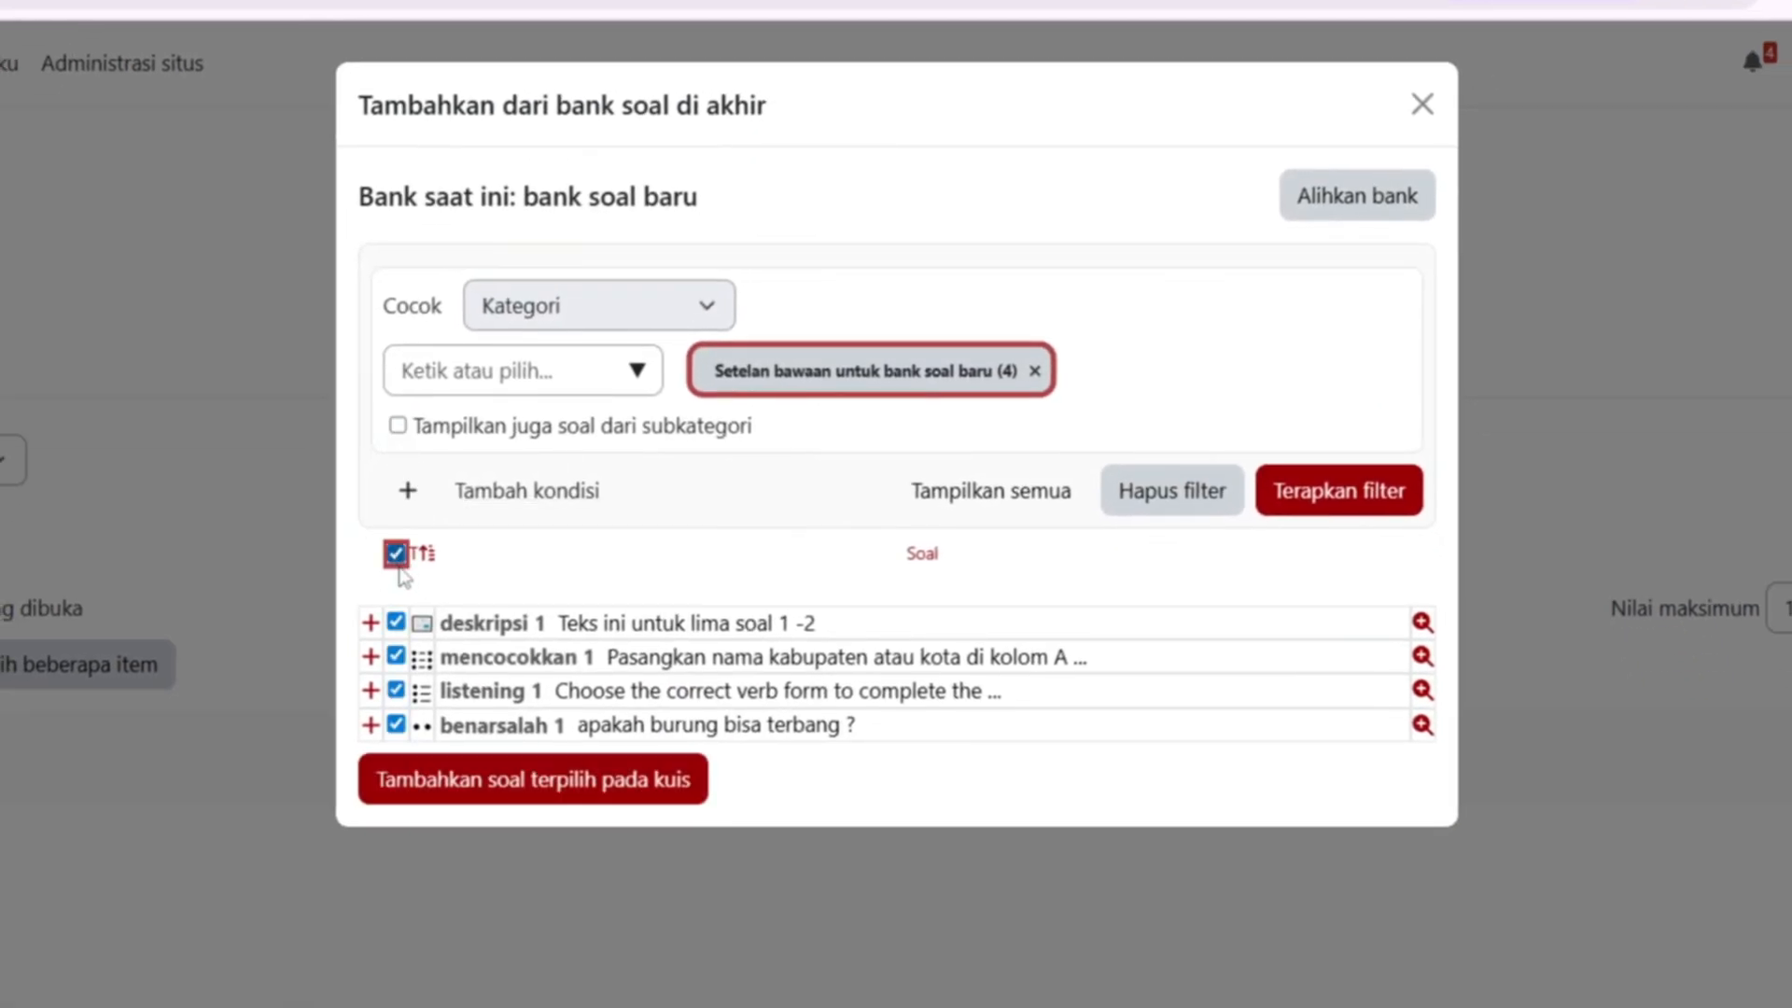
{"action": "left_click", "coordinate": [520, 780]}
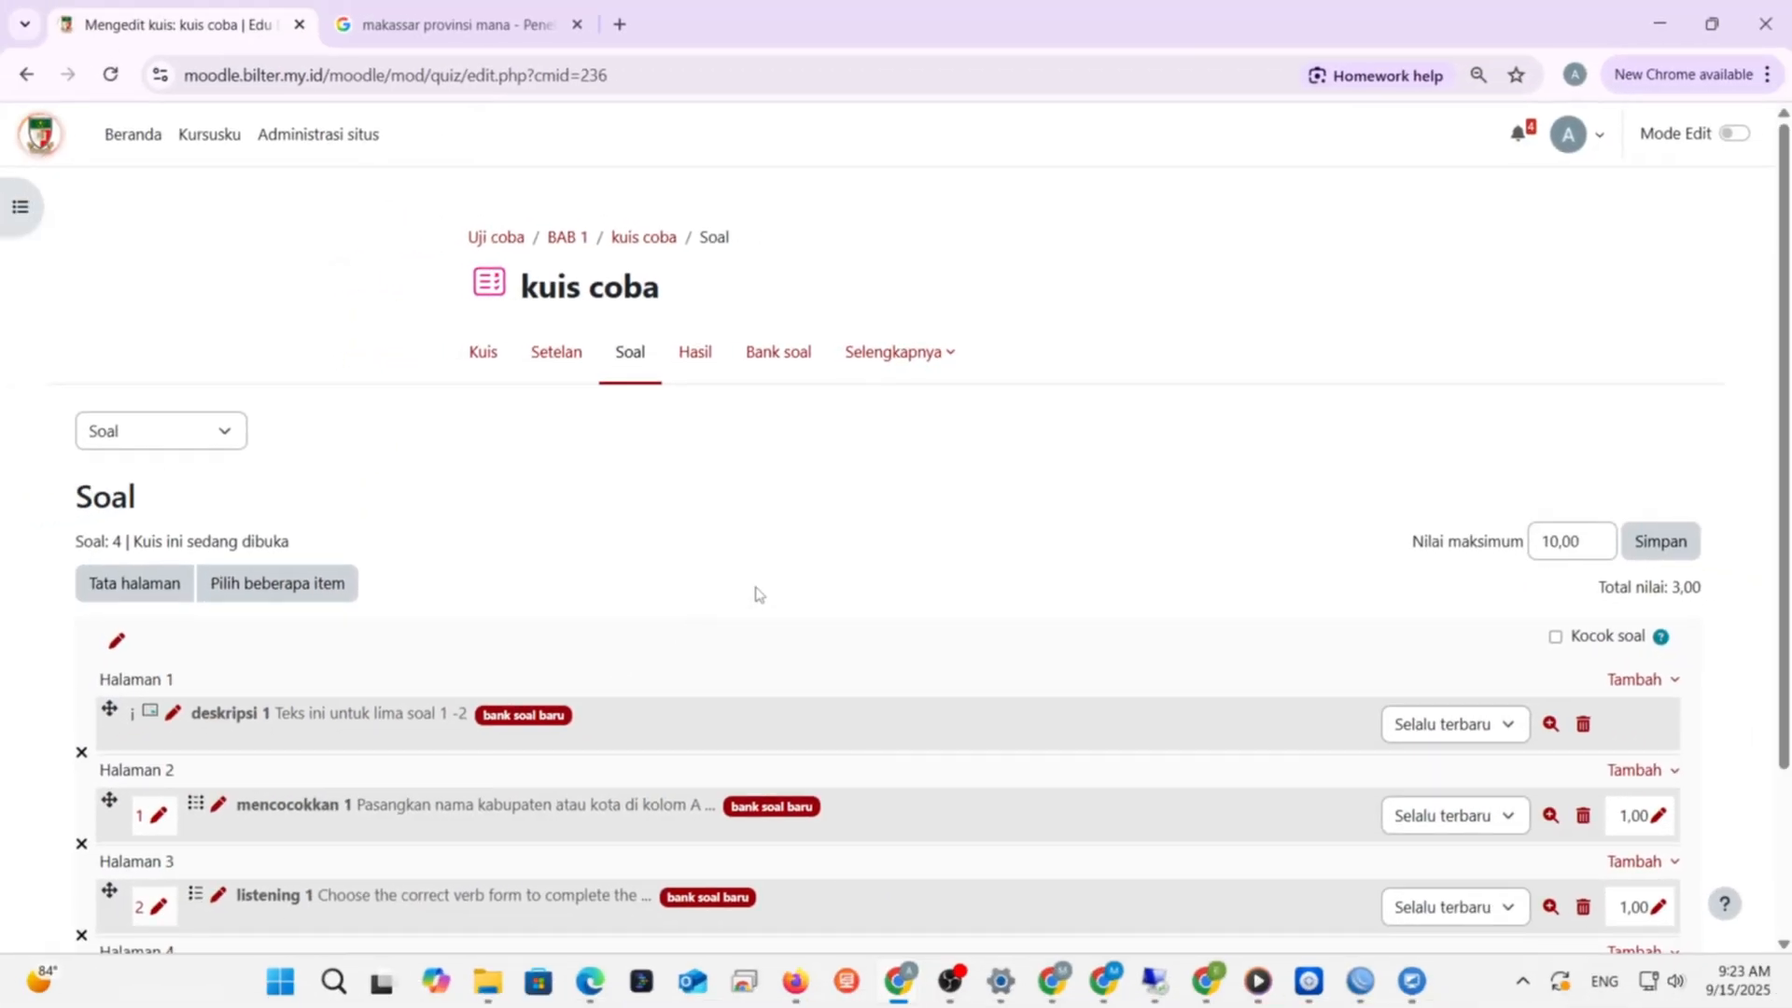
- Scroll through the kuis coba question list to review the four added questions
{"action": "scroll", "coordinate": [718, 560], "scroll_direction": "down", "scroll_amount": 2}
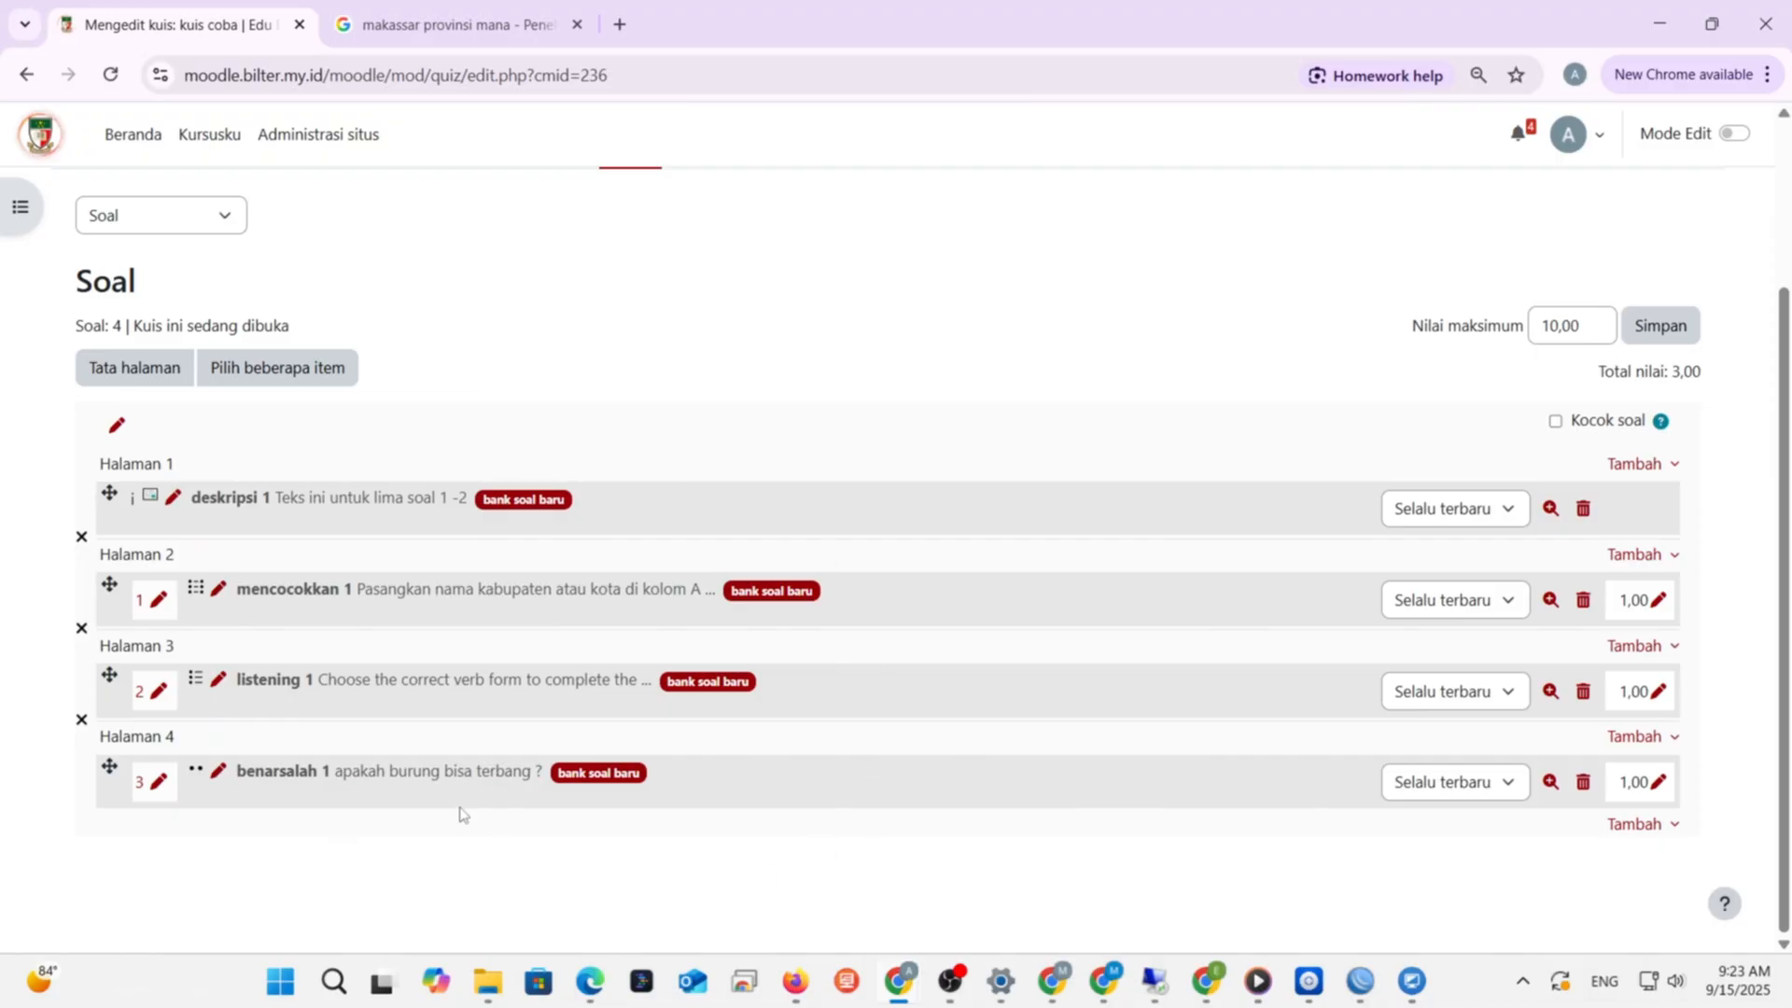
{"action": "scroll", "coordinate": [947, 616], "scroll_direction": "up", "scroll_amount": 2}
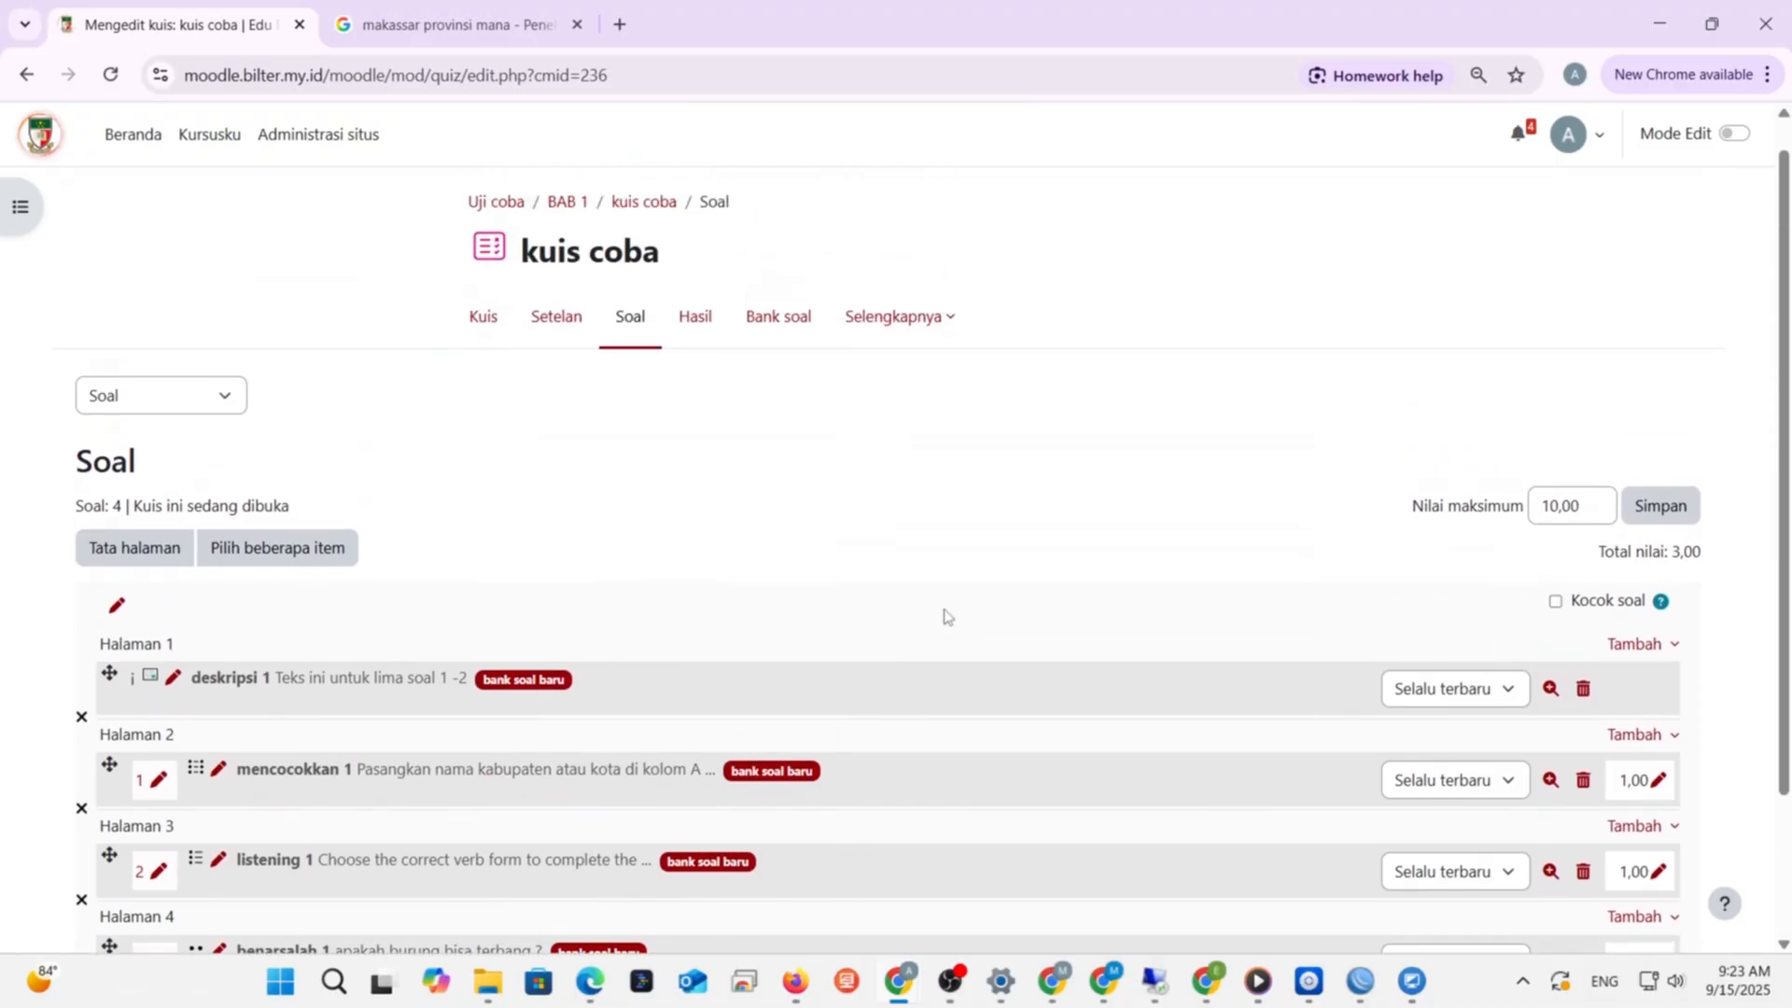
{"action": "scroll", "coordinate": [947, 616], "scroll_direction": "down", "scroll_amount": 2}
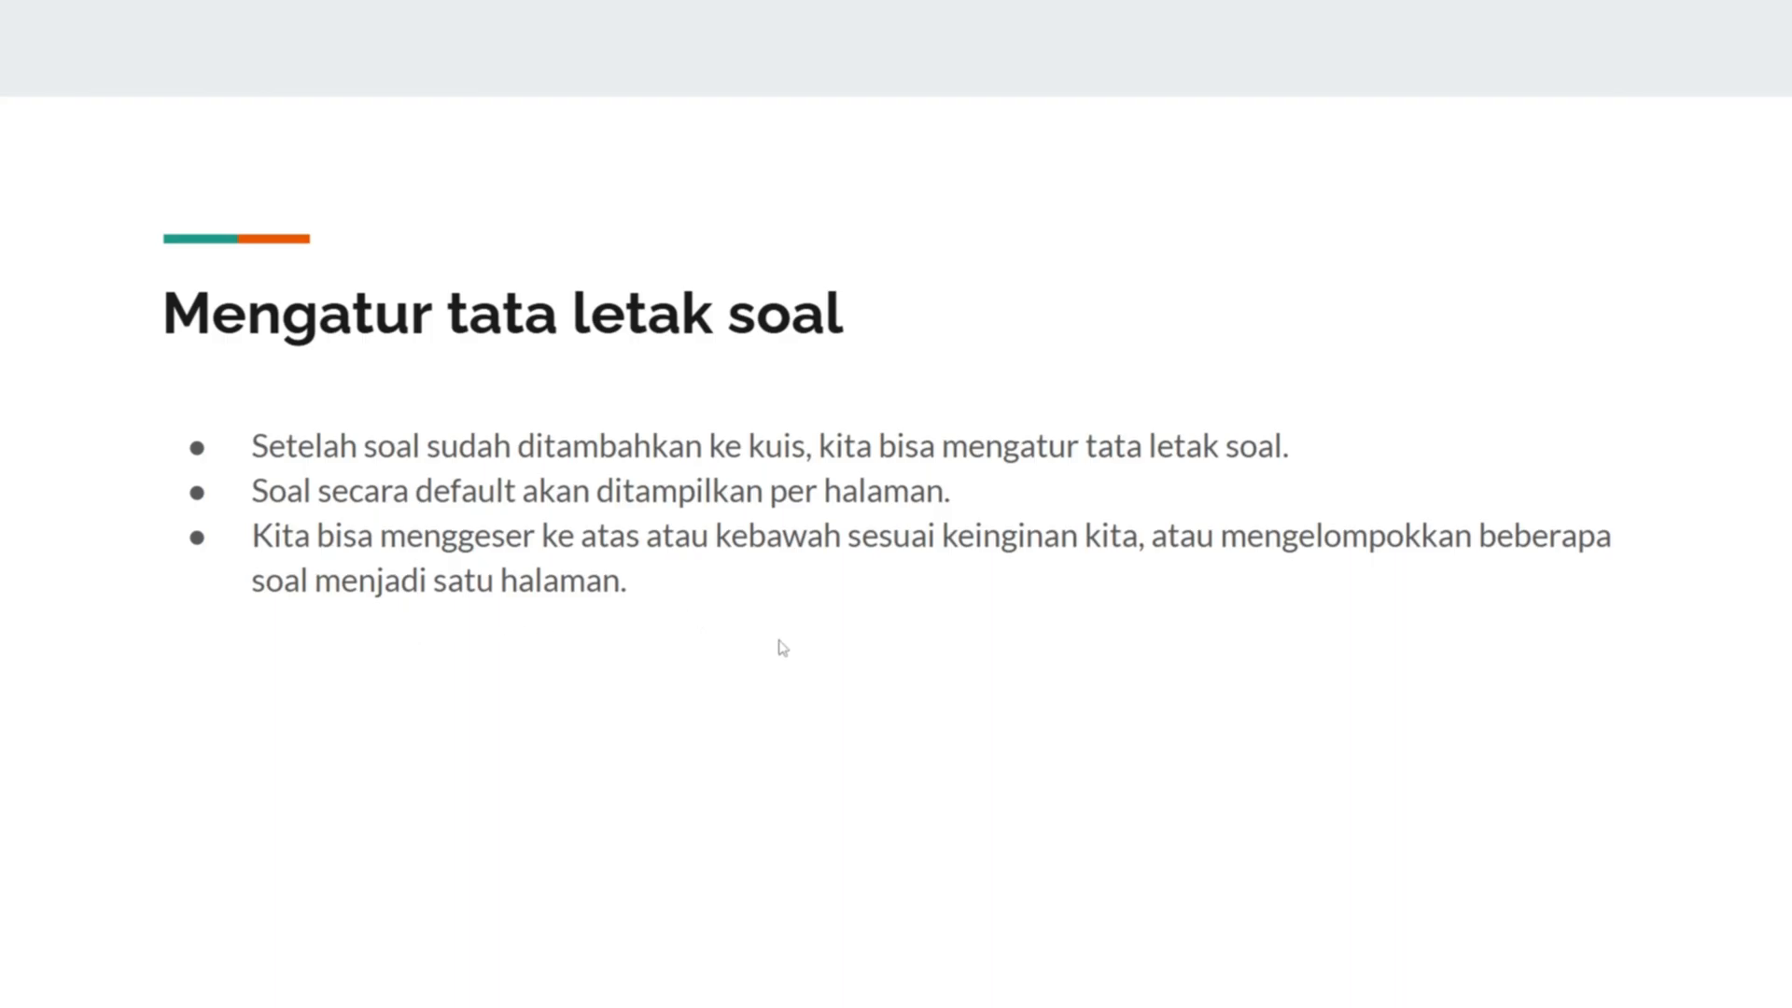
- Switch from the slideshow back to the kuis coba question list in Chrome
{"action": "key", "text": "alt+Tab"}
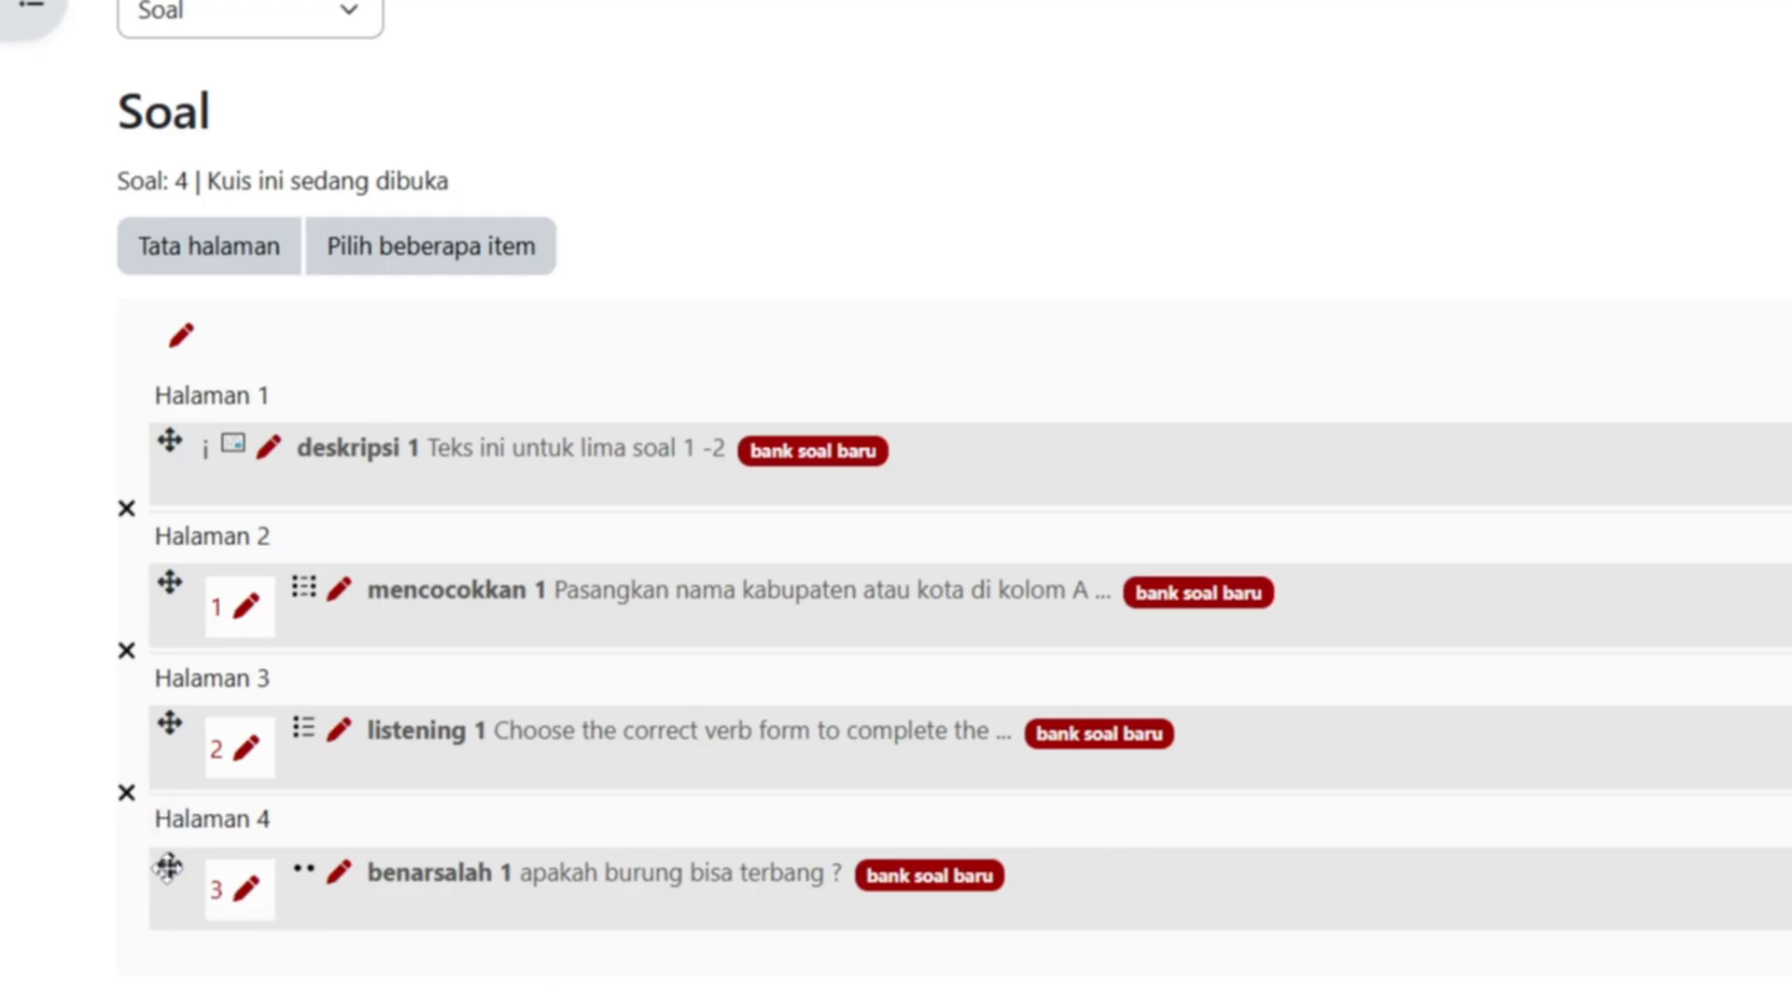
- Move benarsalah above listening, keeping three questions on page 1 and listening on page 2
{"action": "left_click_drag", "start_coordinate": [168, 867], "coordinate": [166, 743]}
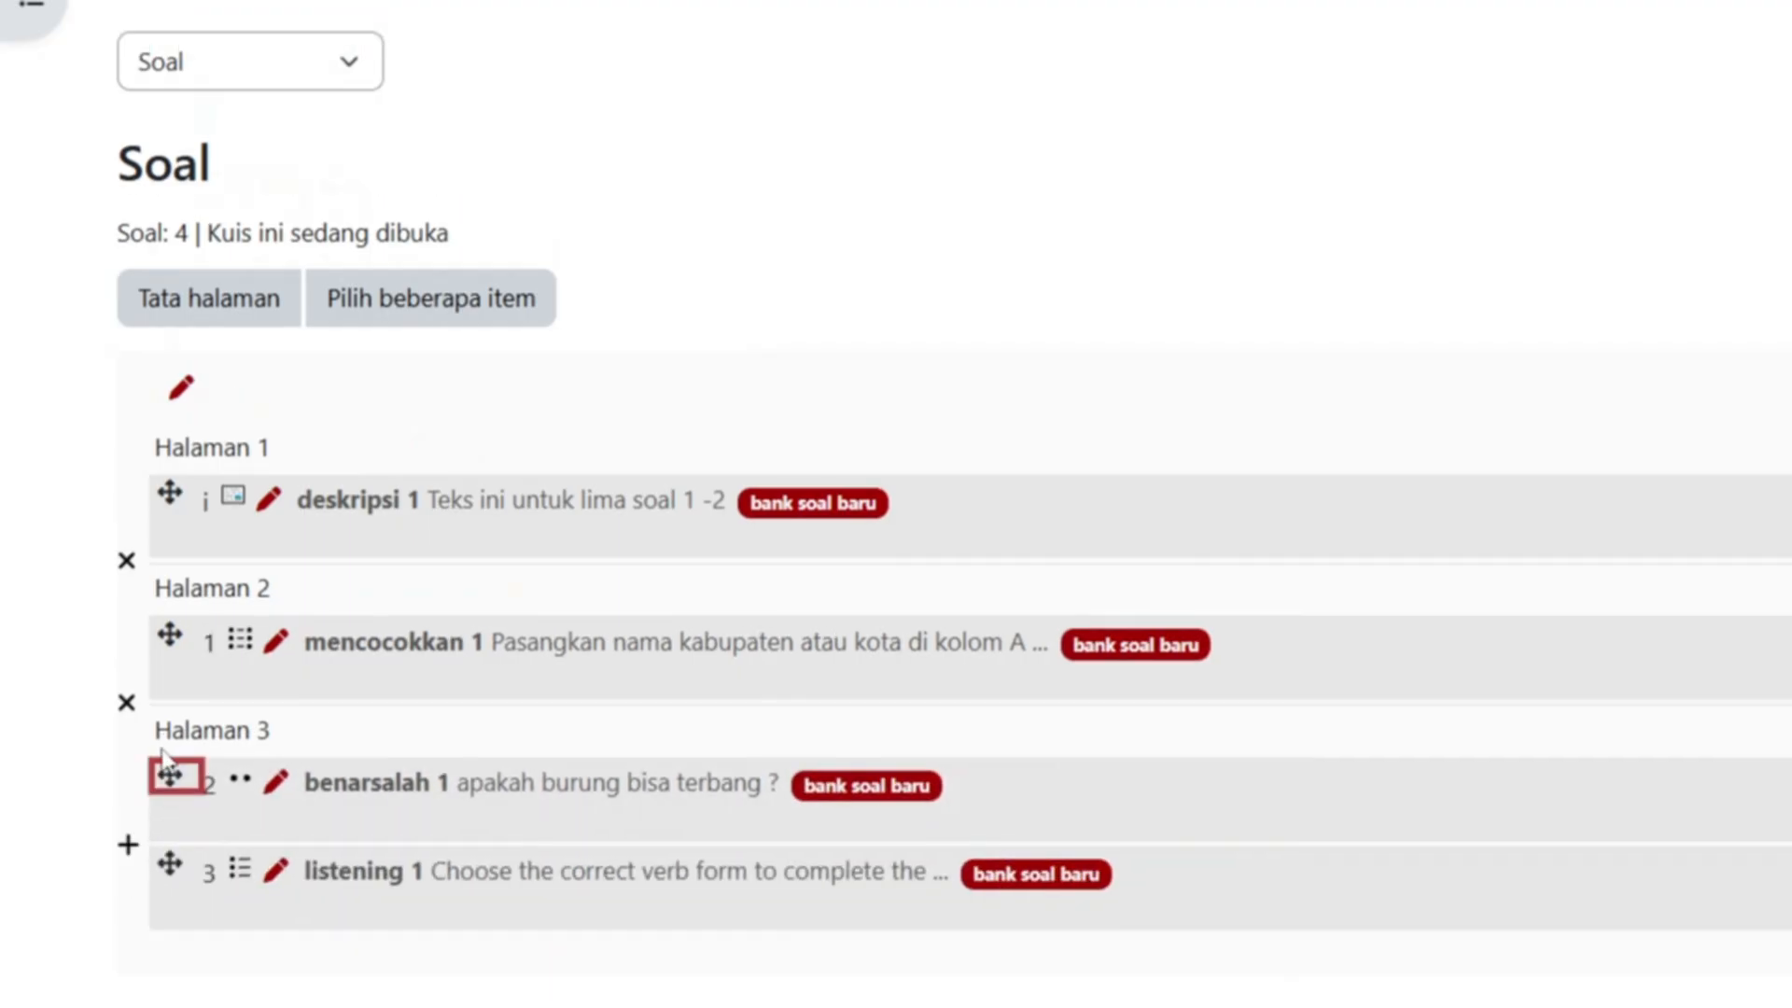
{"action": "left_click", "coordinate": [130, 845]}
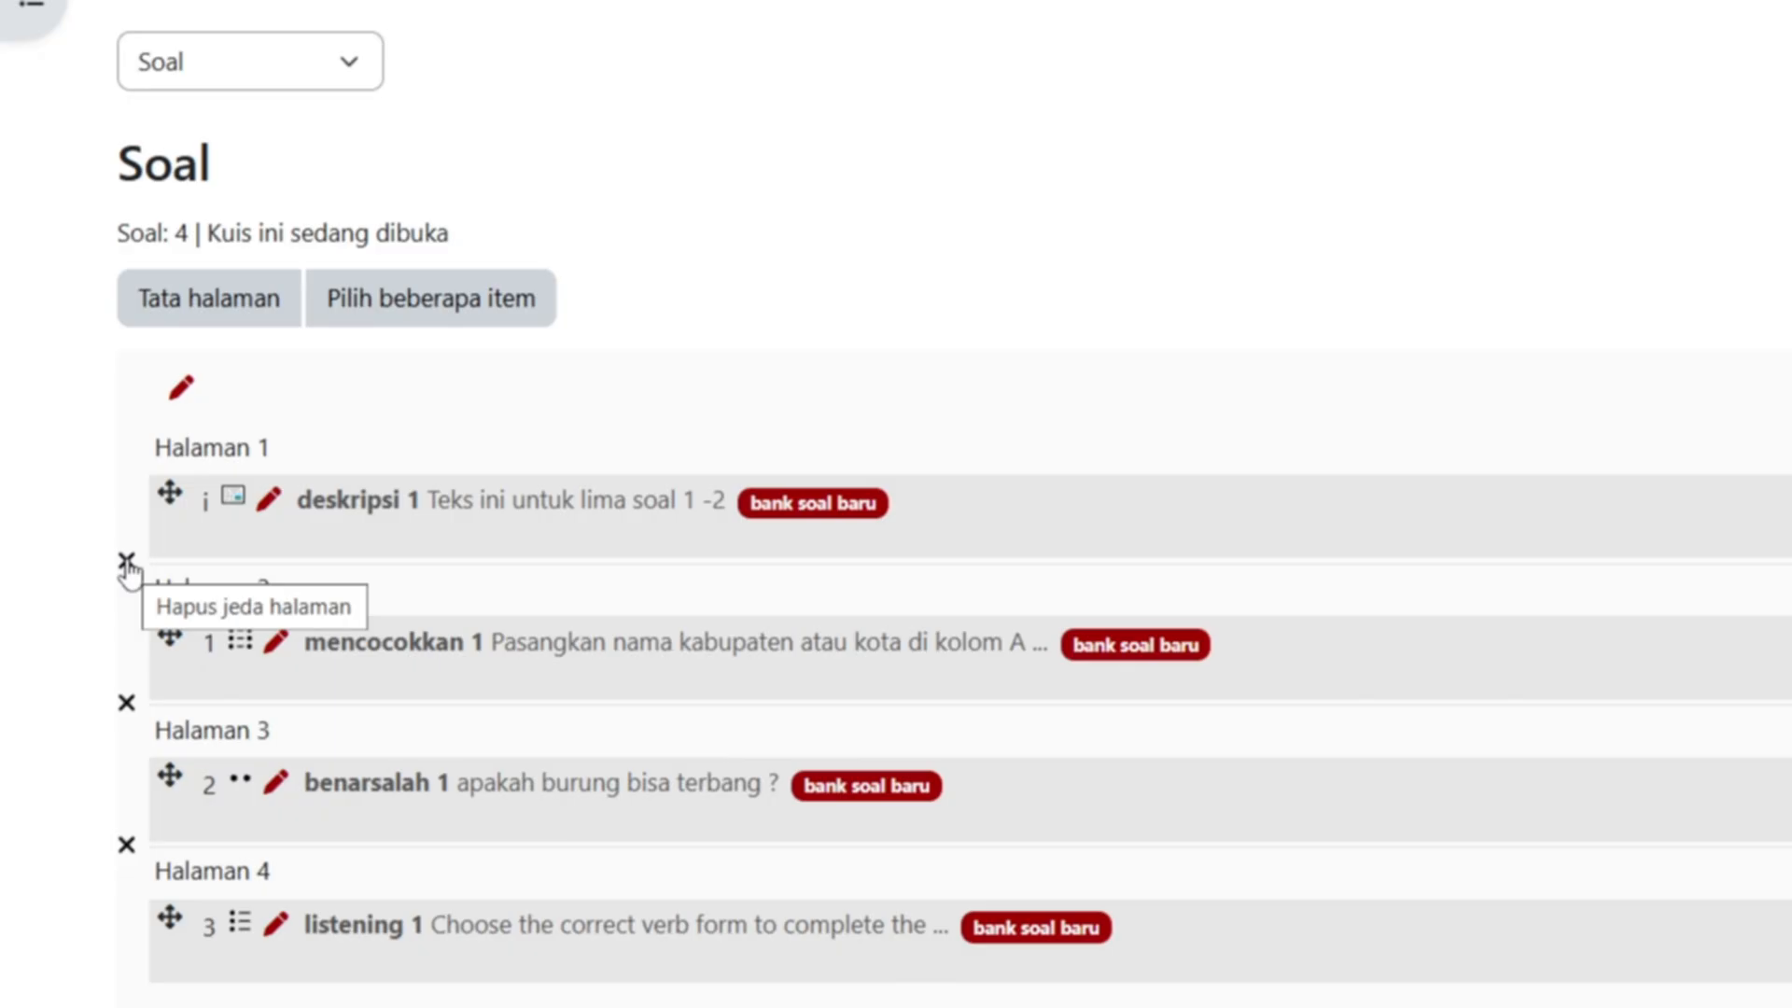
{"action": "left_click", "coordinate": [129, 711]}
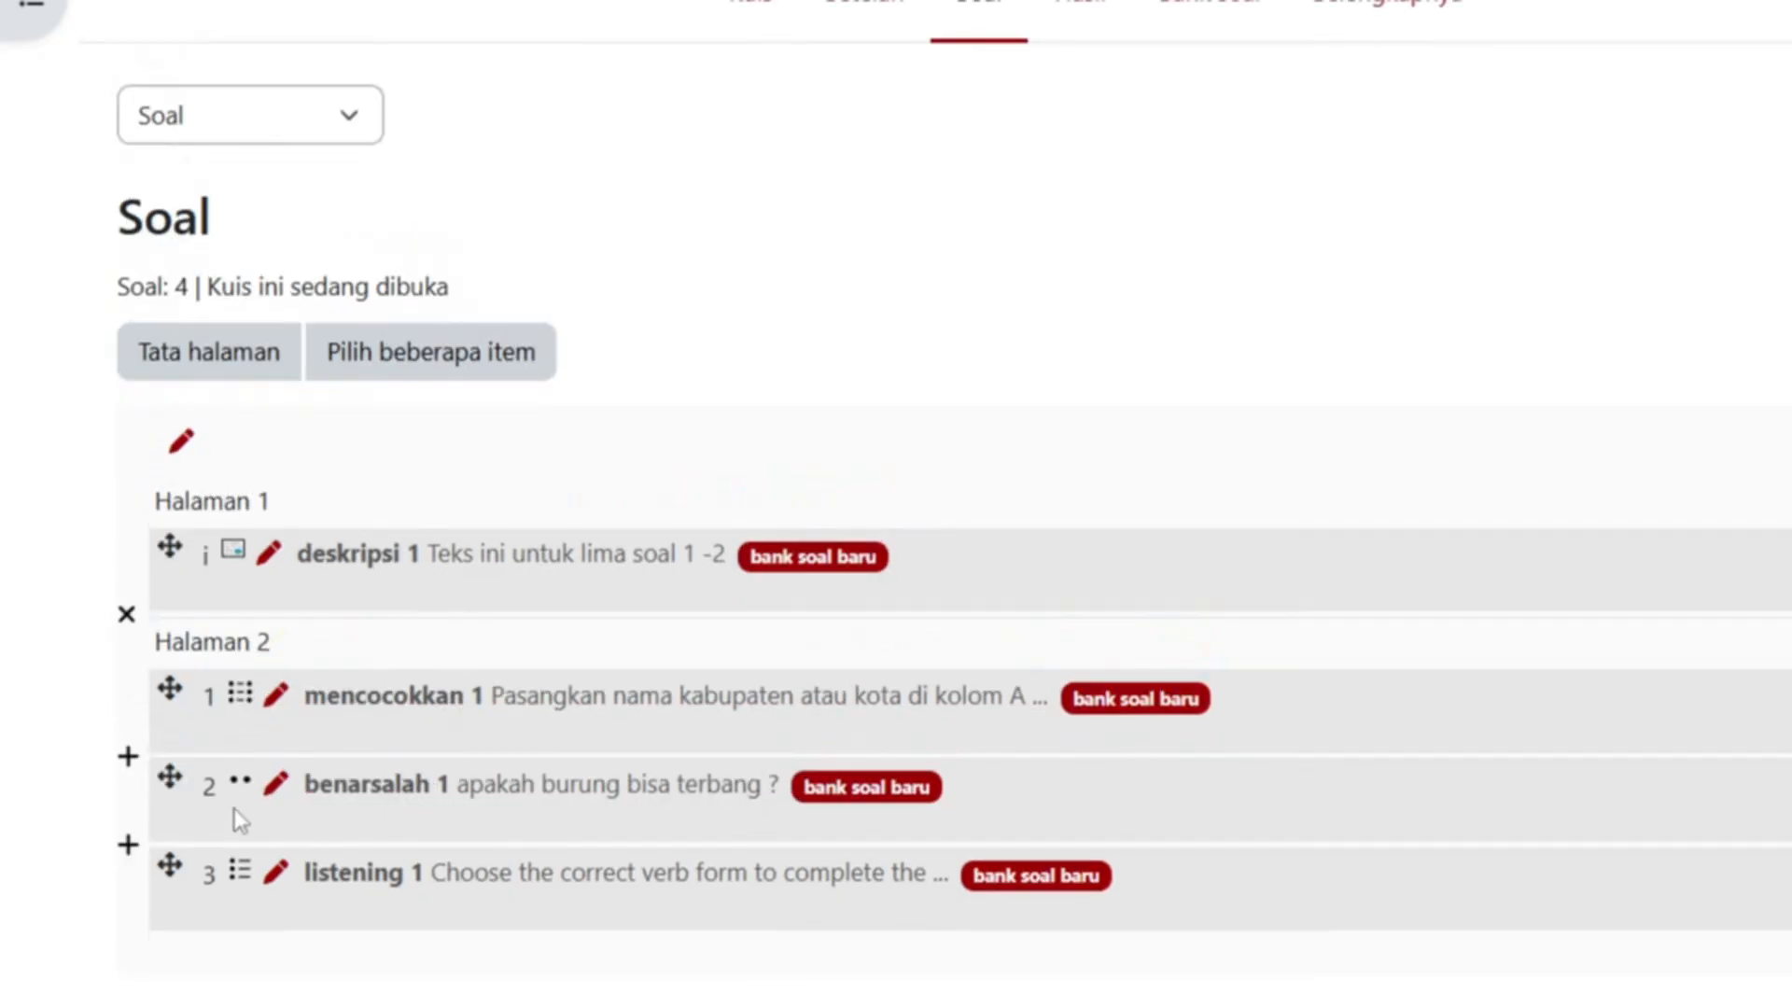
{"action": "left_click", "coordinate": [130, 845]}
{"action": "left_click", "coordinate": [130, 847]}
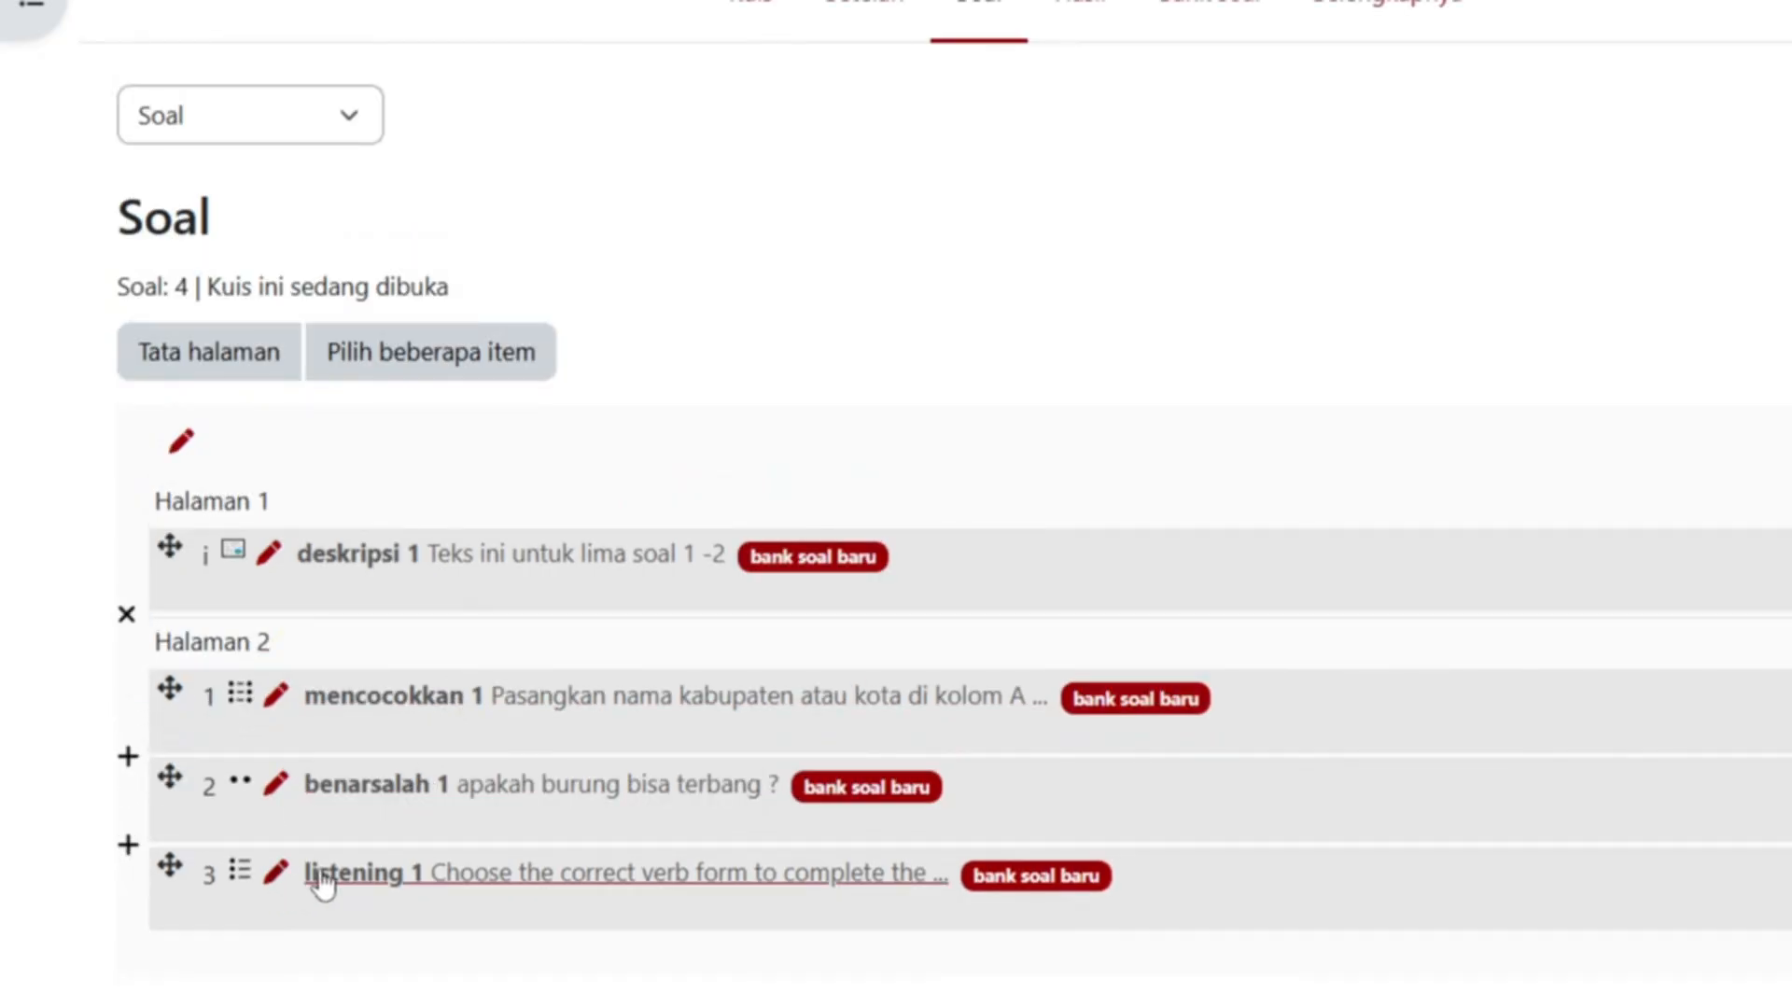
{"action": "left_click", "coordinate": [128, 849]}
{"action": "left_click", "coordinate": [128, 849]}
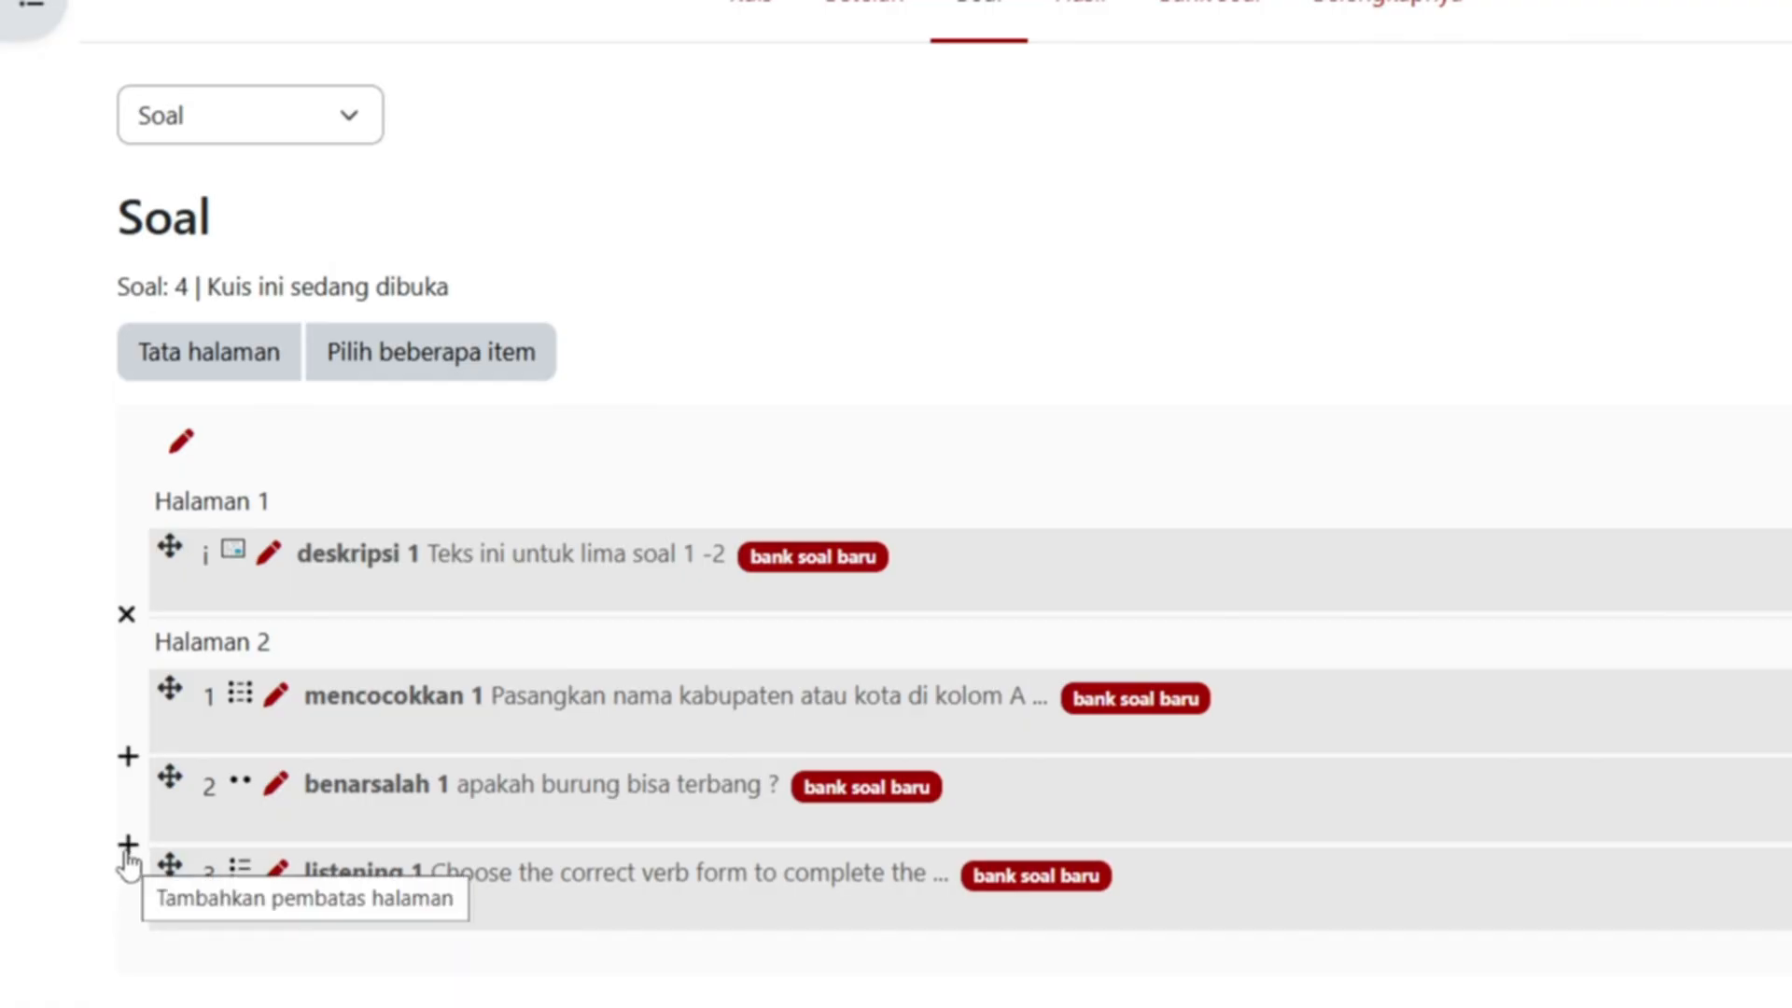
{"action": "left_click", "coordinate": [128, 849]}
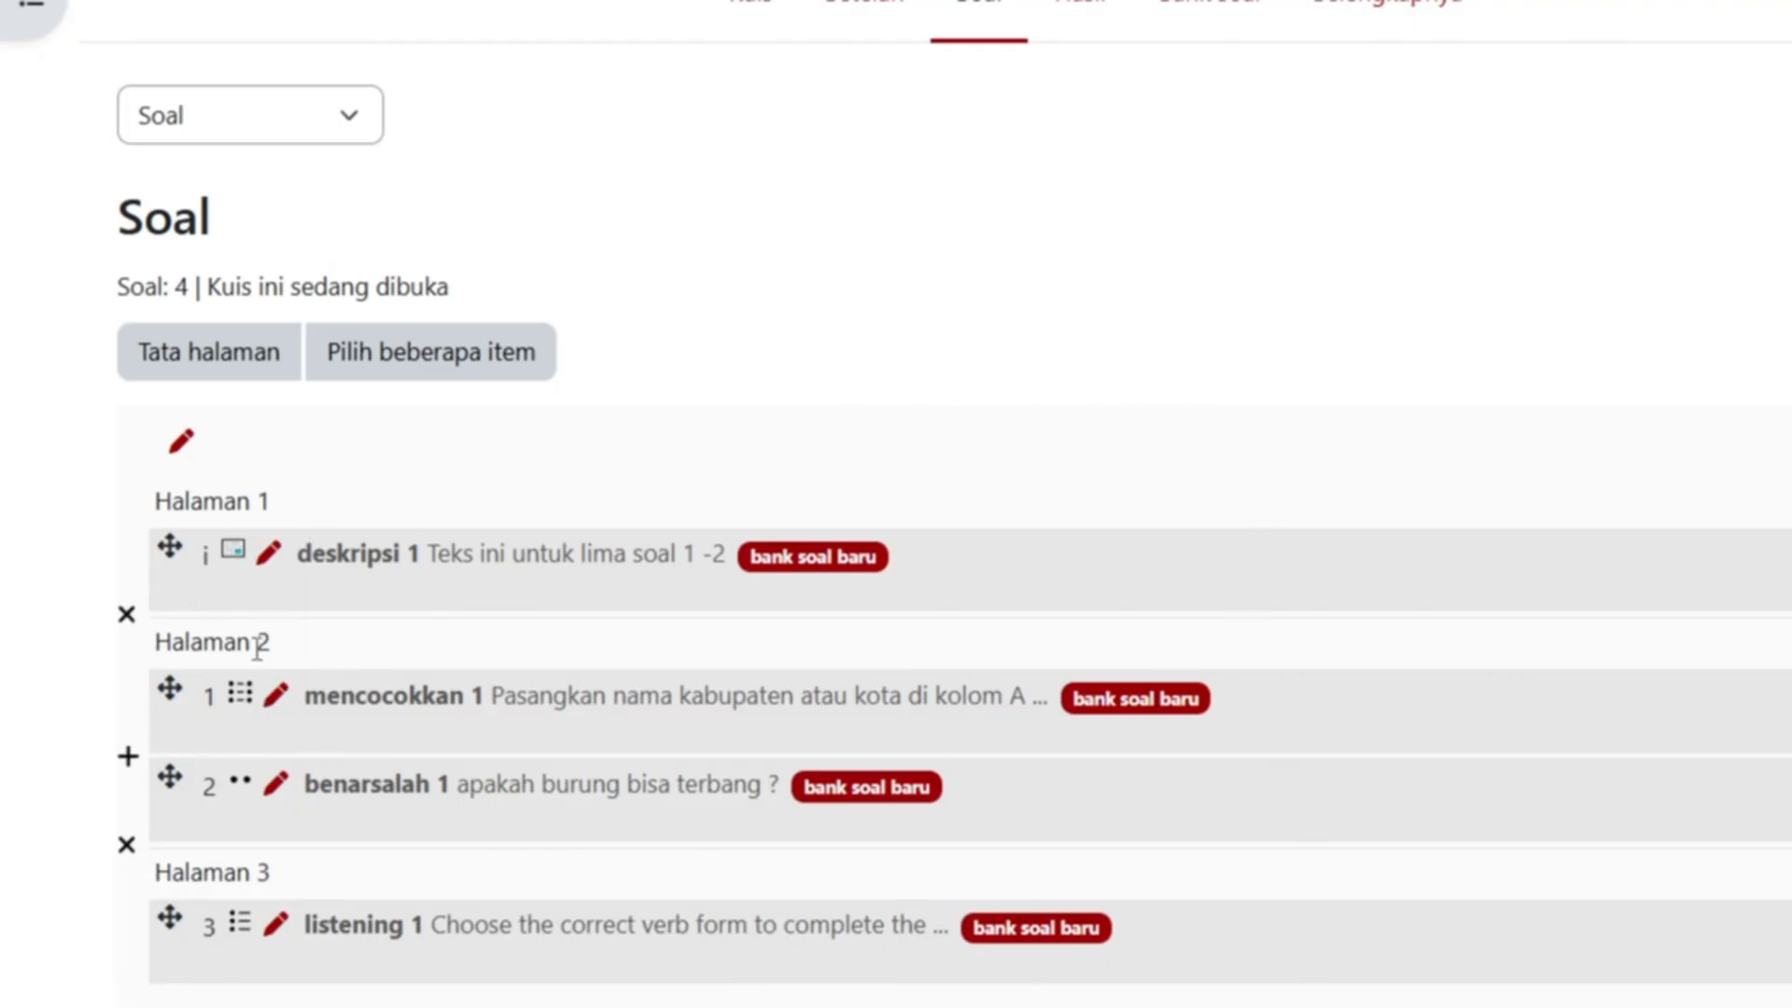
{"action": "left_click", "coordinate": [136, 633]}
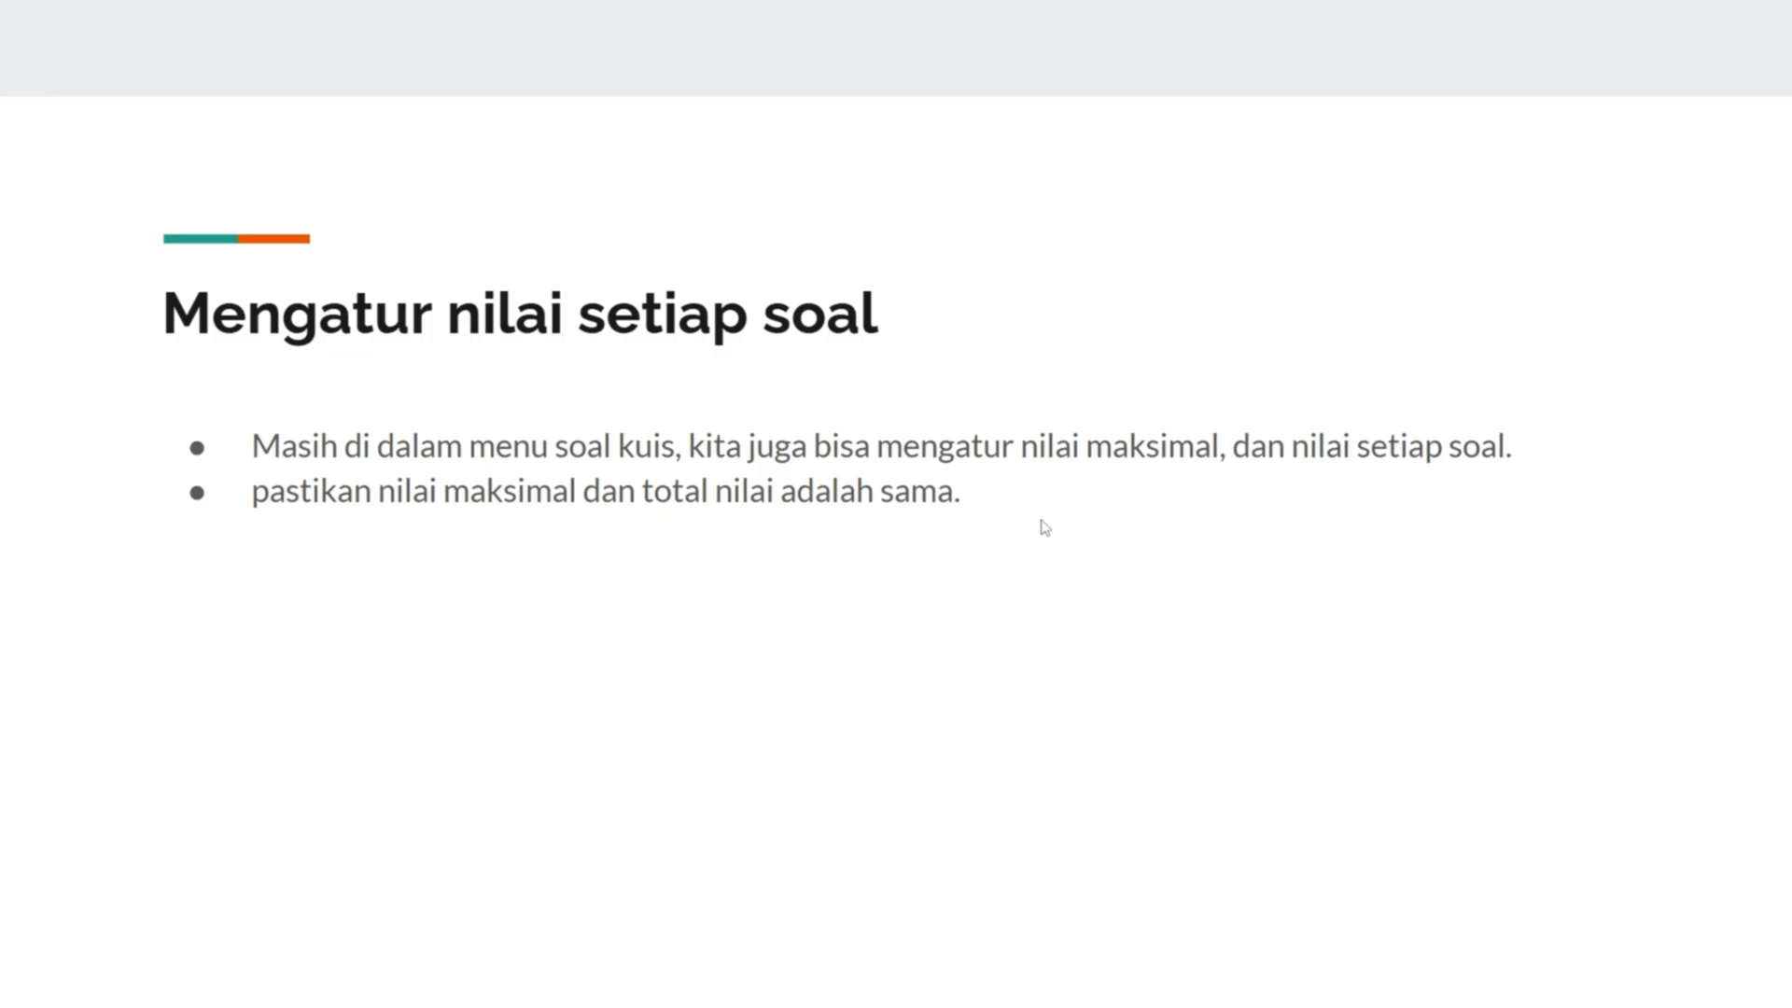
- Return to the quiz page and check maximum grade 10,00 against total marks 3,00
{"action": "key", "text": "alt+Tab"}
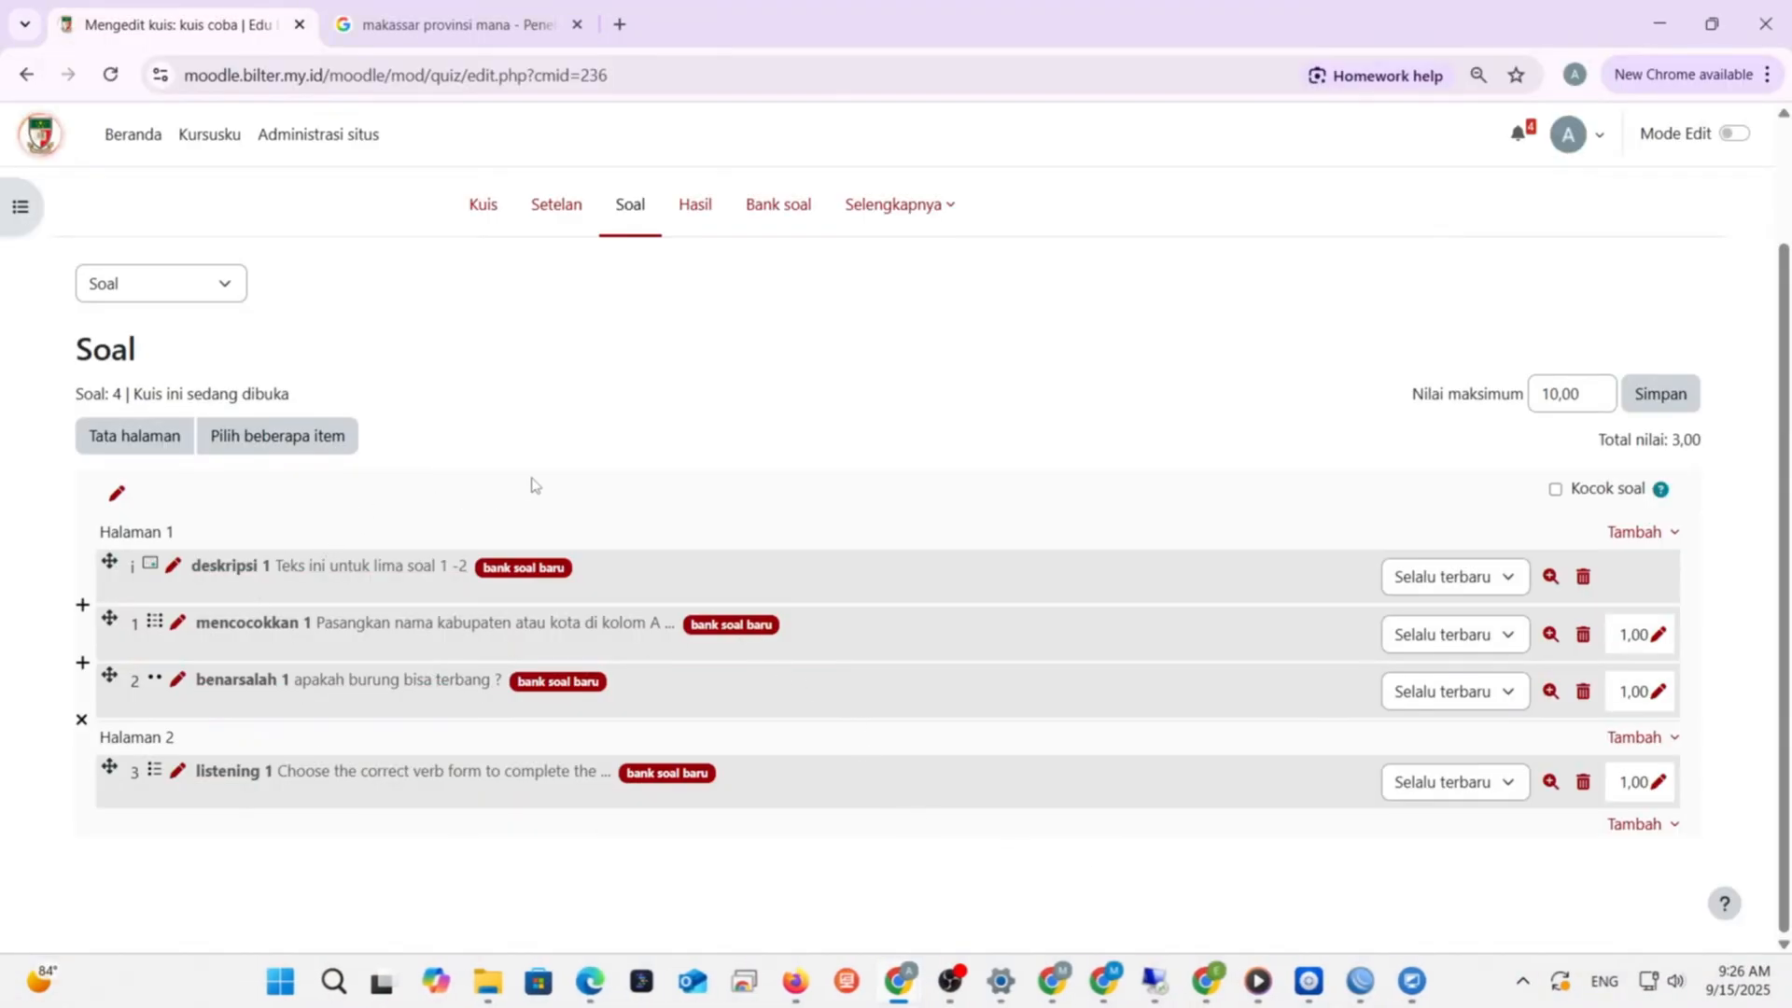
{"action": "scroll", "coordinate": [532, 484], "scroll_direction": "up", "scroll_amount": 1}
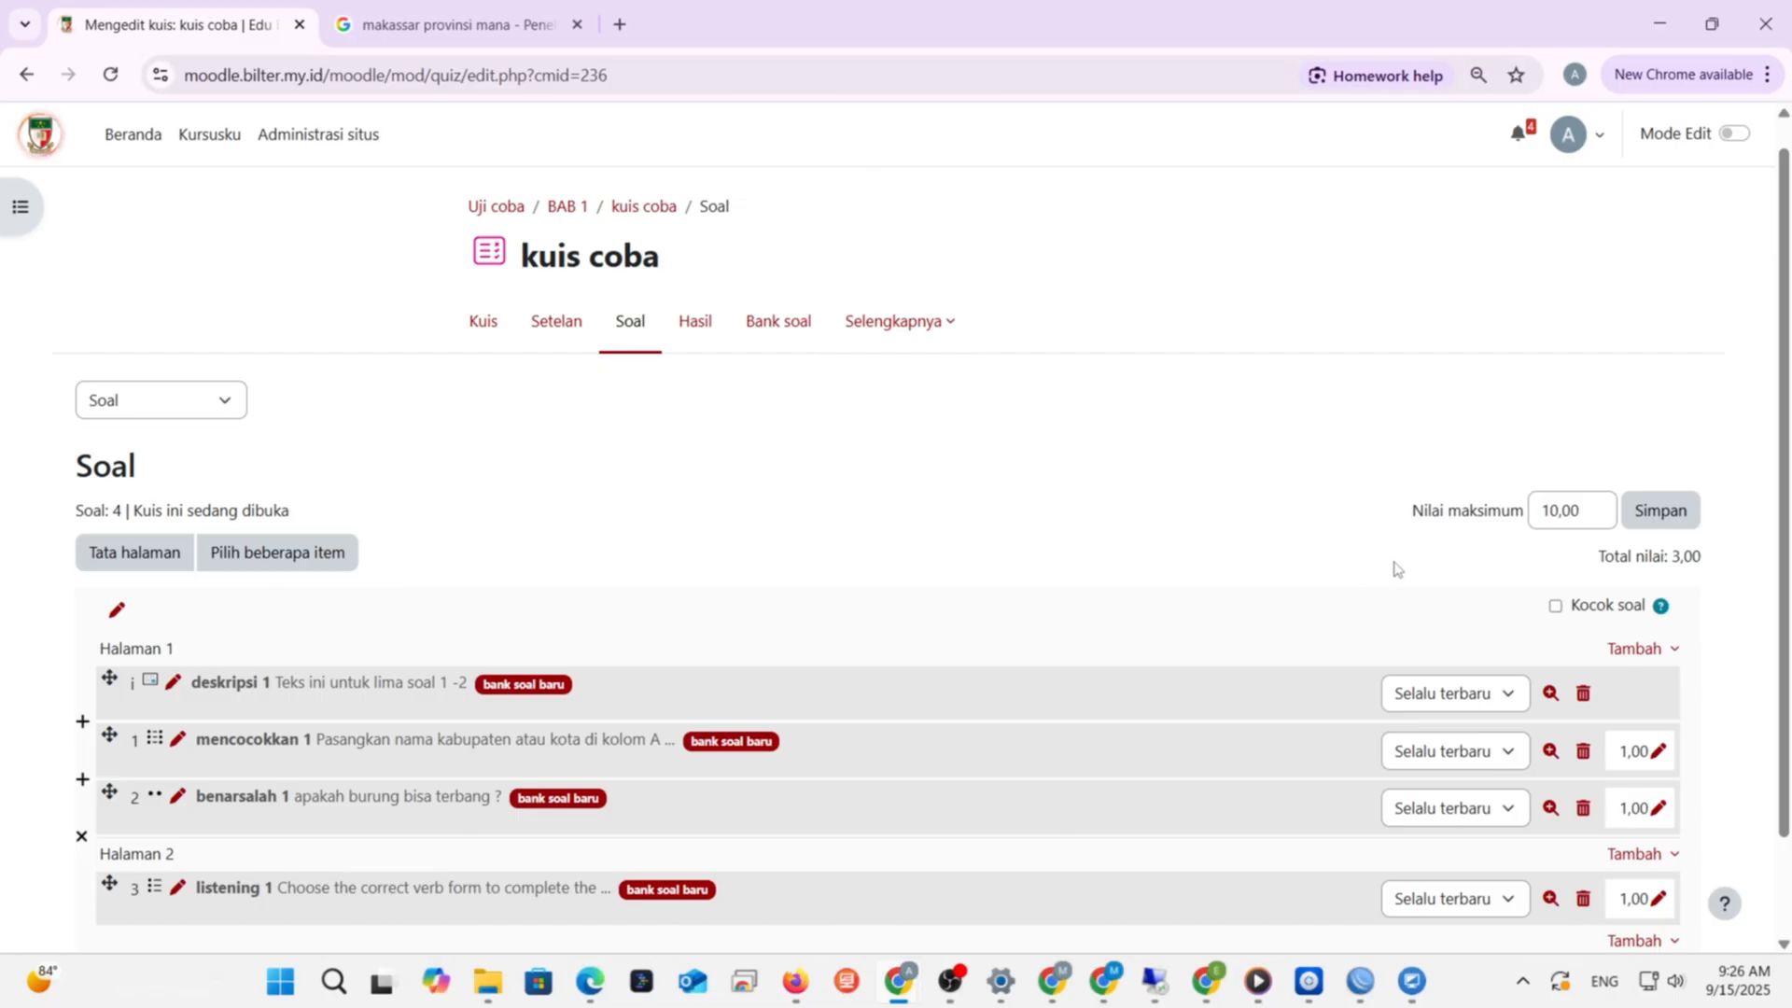
{"action": "scroll", "coordinate": [1344, 569], "scroll_direction": "down", "scroll_amount": 1}
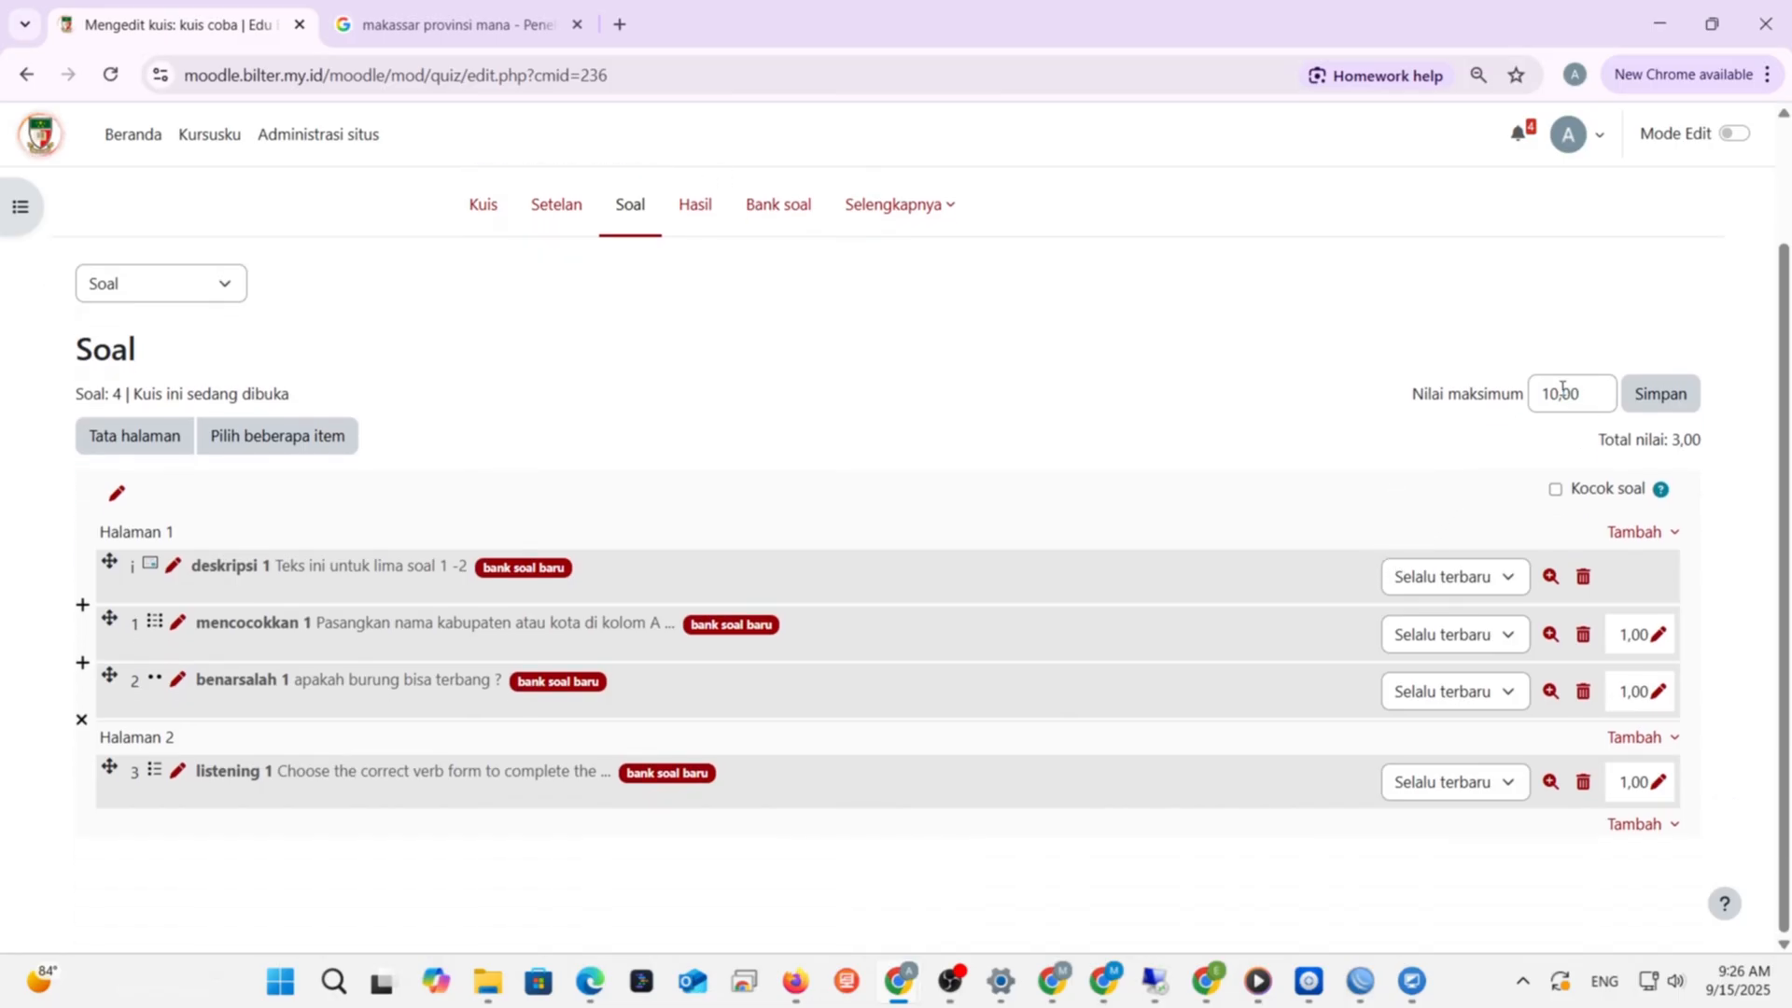
- Change the quiz's maximum grade from 10 to 100,00
{"action": "double_click", "coordinate": [1558, 393]}
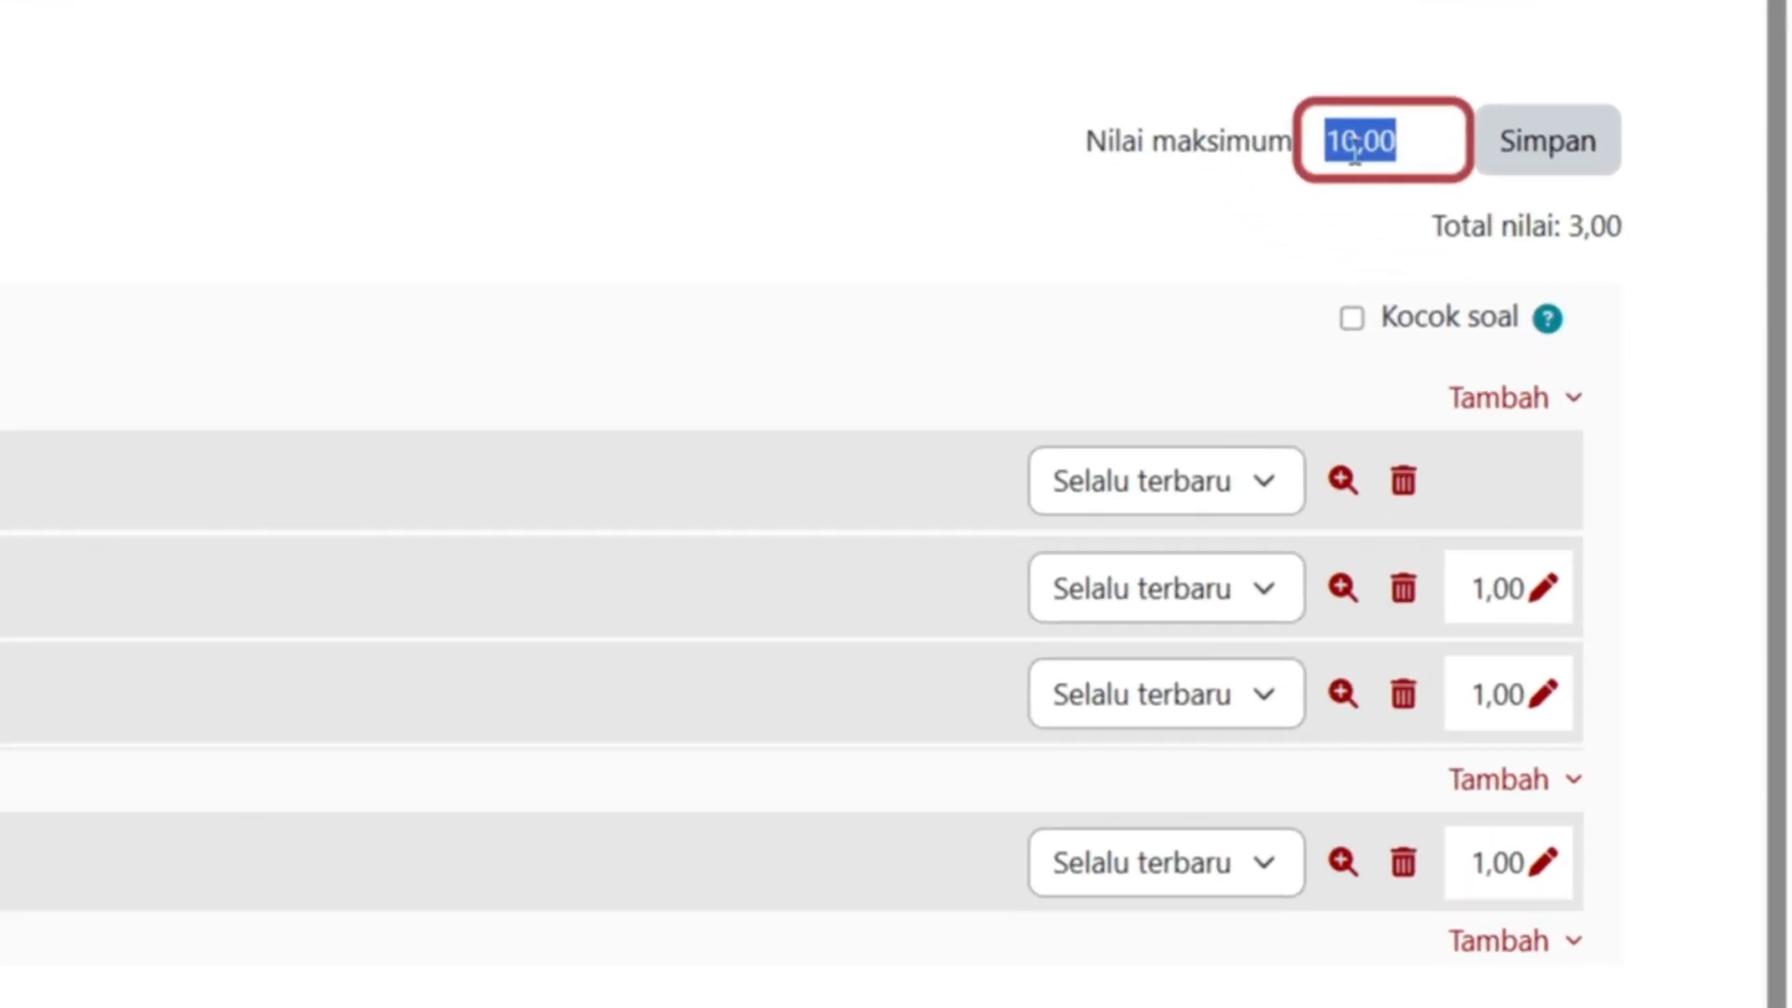
{"action": "left_click", "coordinate": [1558, 393]}
{"action": "type", "text": "0"}
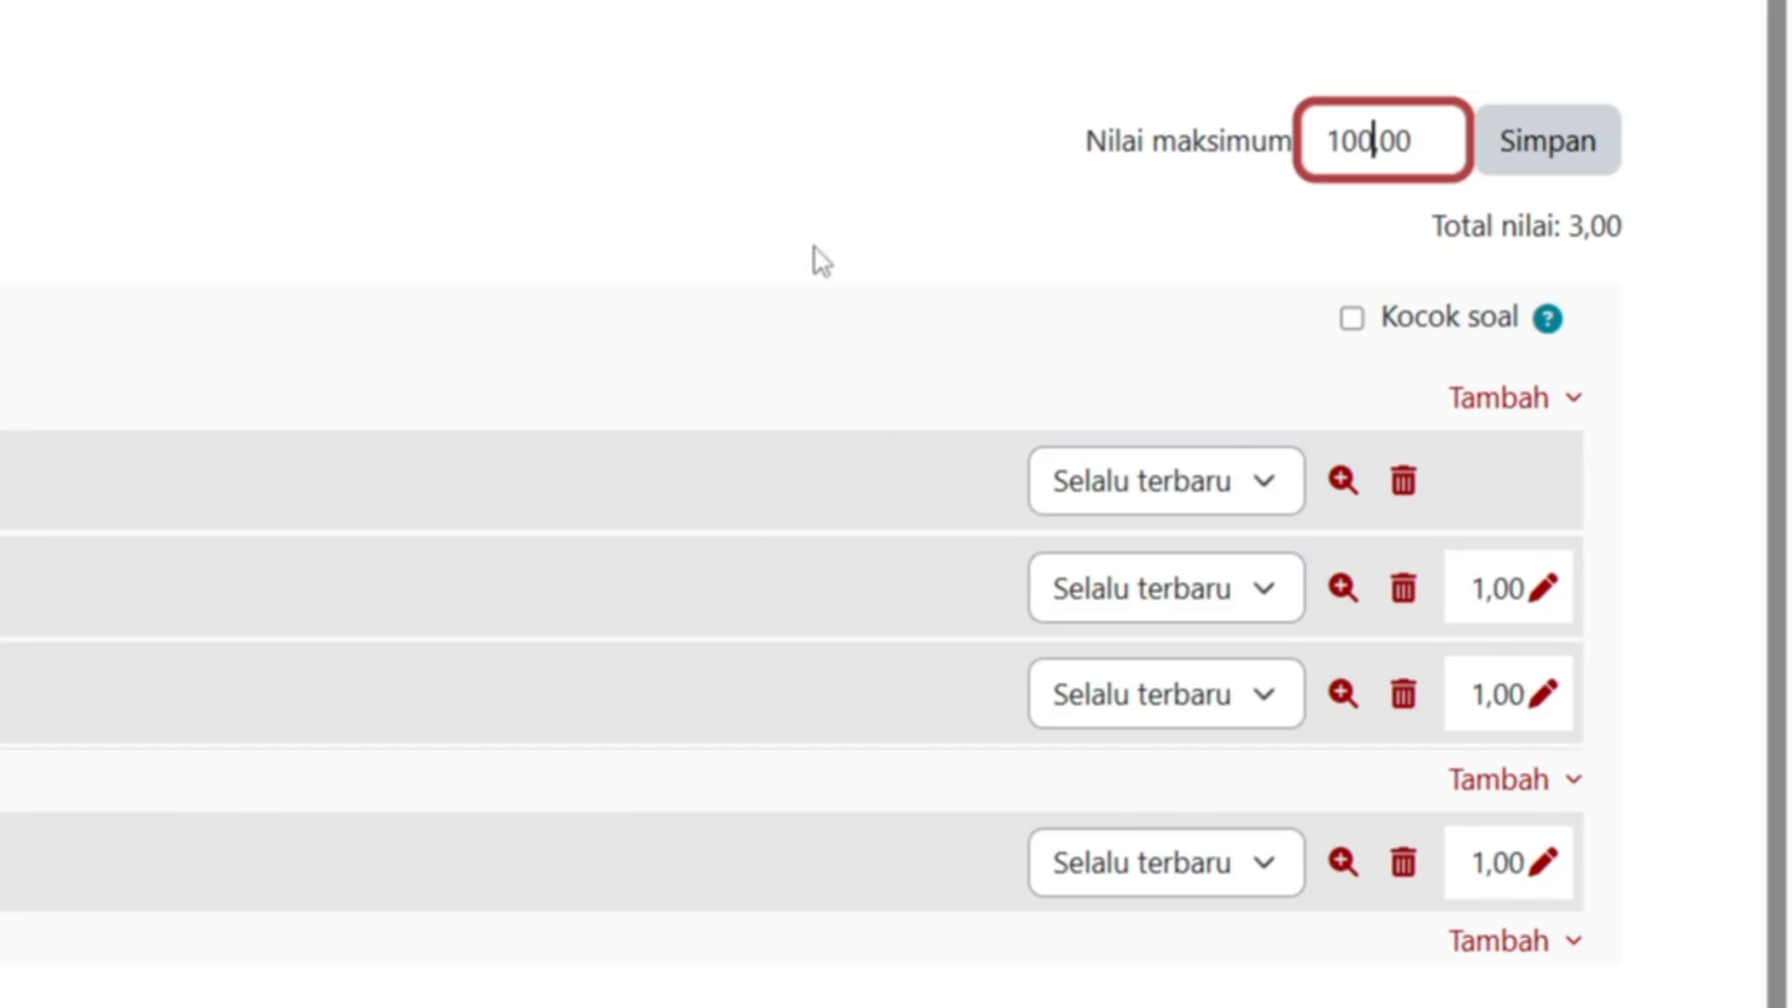
{"action": "left_click", "coordinate": [1580, 159]}
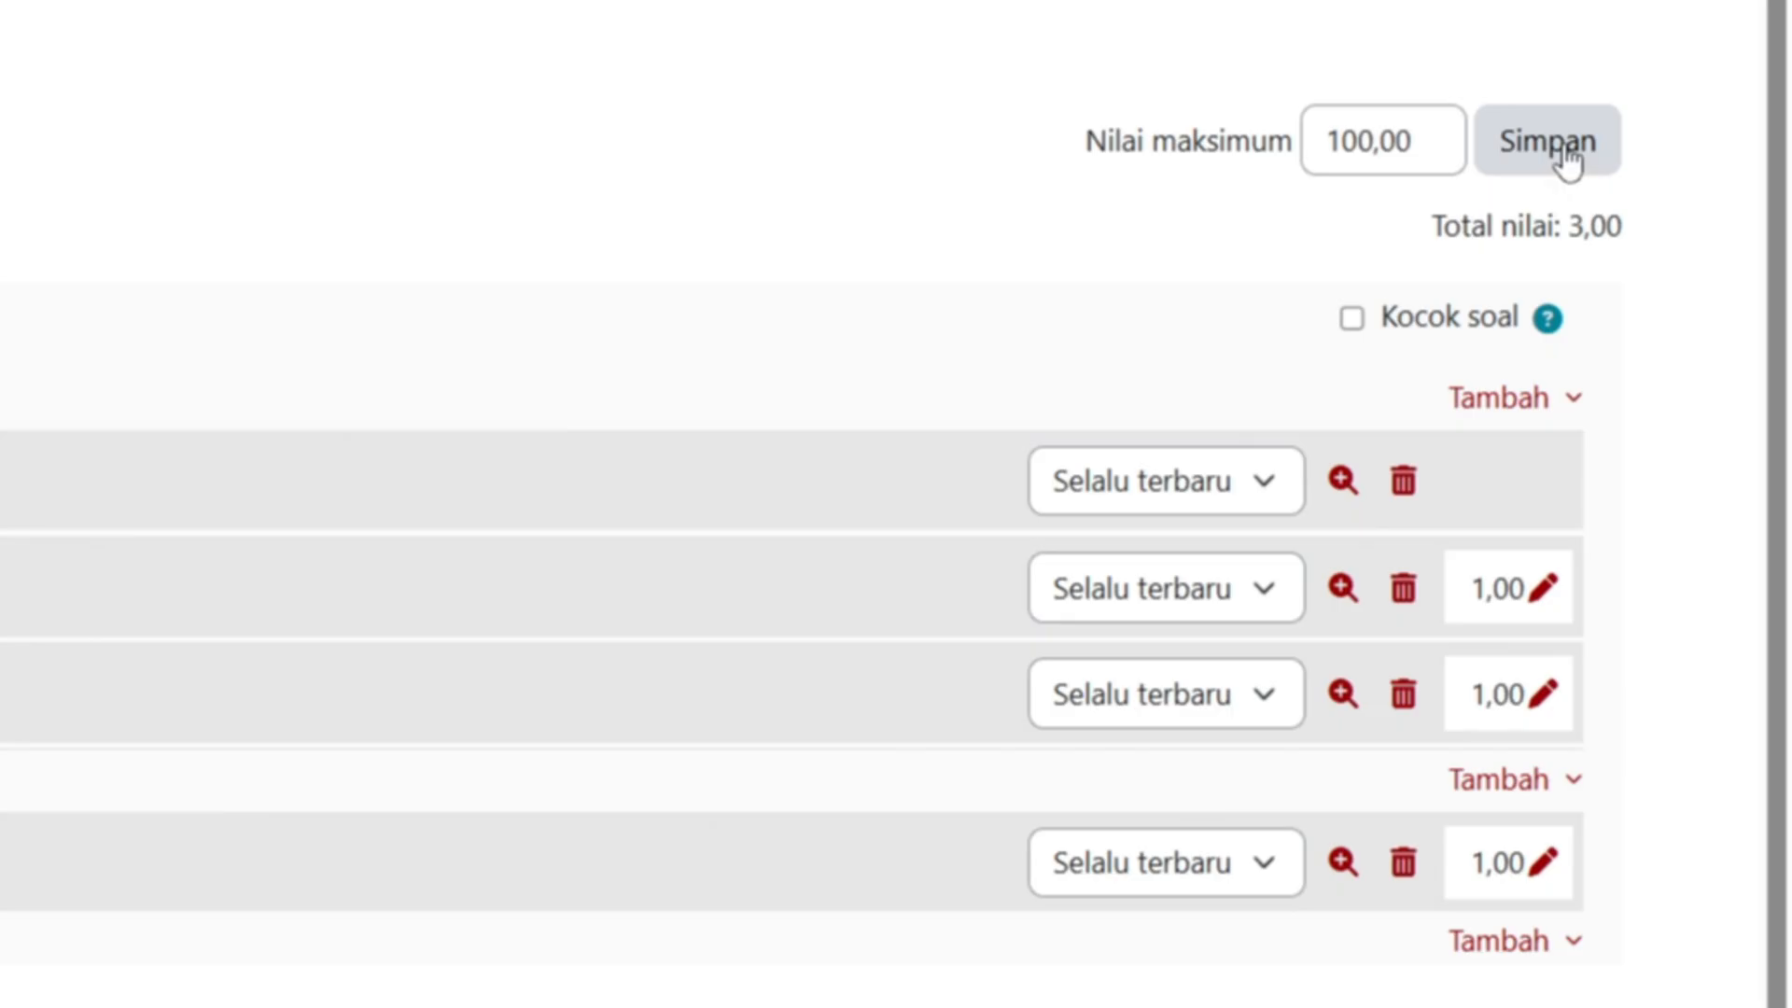
{"action": "scroll", "coordinate": [1644, 359], "scroll_direction": "down", "scroll_amount": 2}
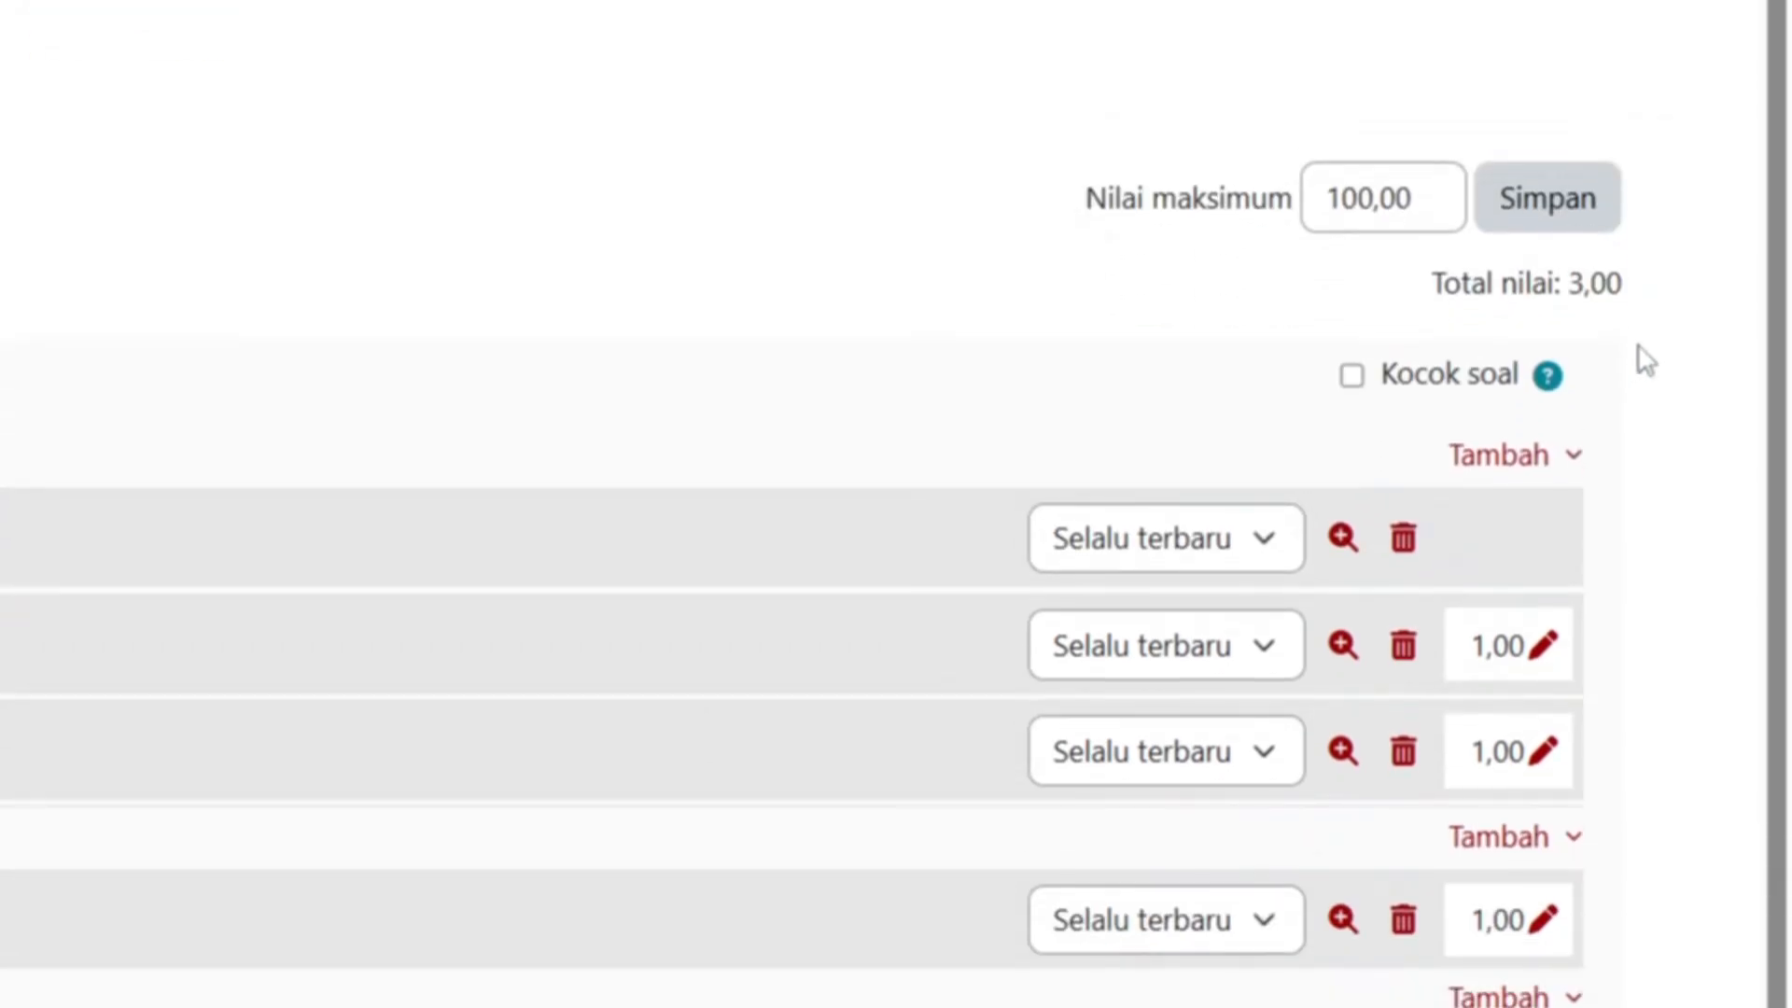
{"action": "scroll", "coordinate": [1650, 512], "scroll_direction": "down", "scroll_amount": 1}
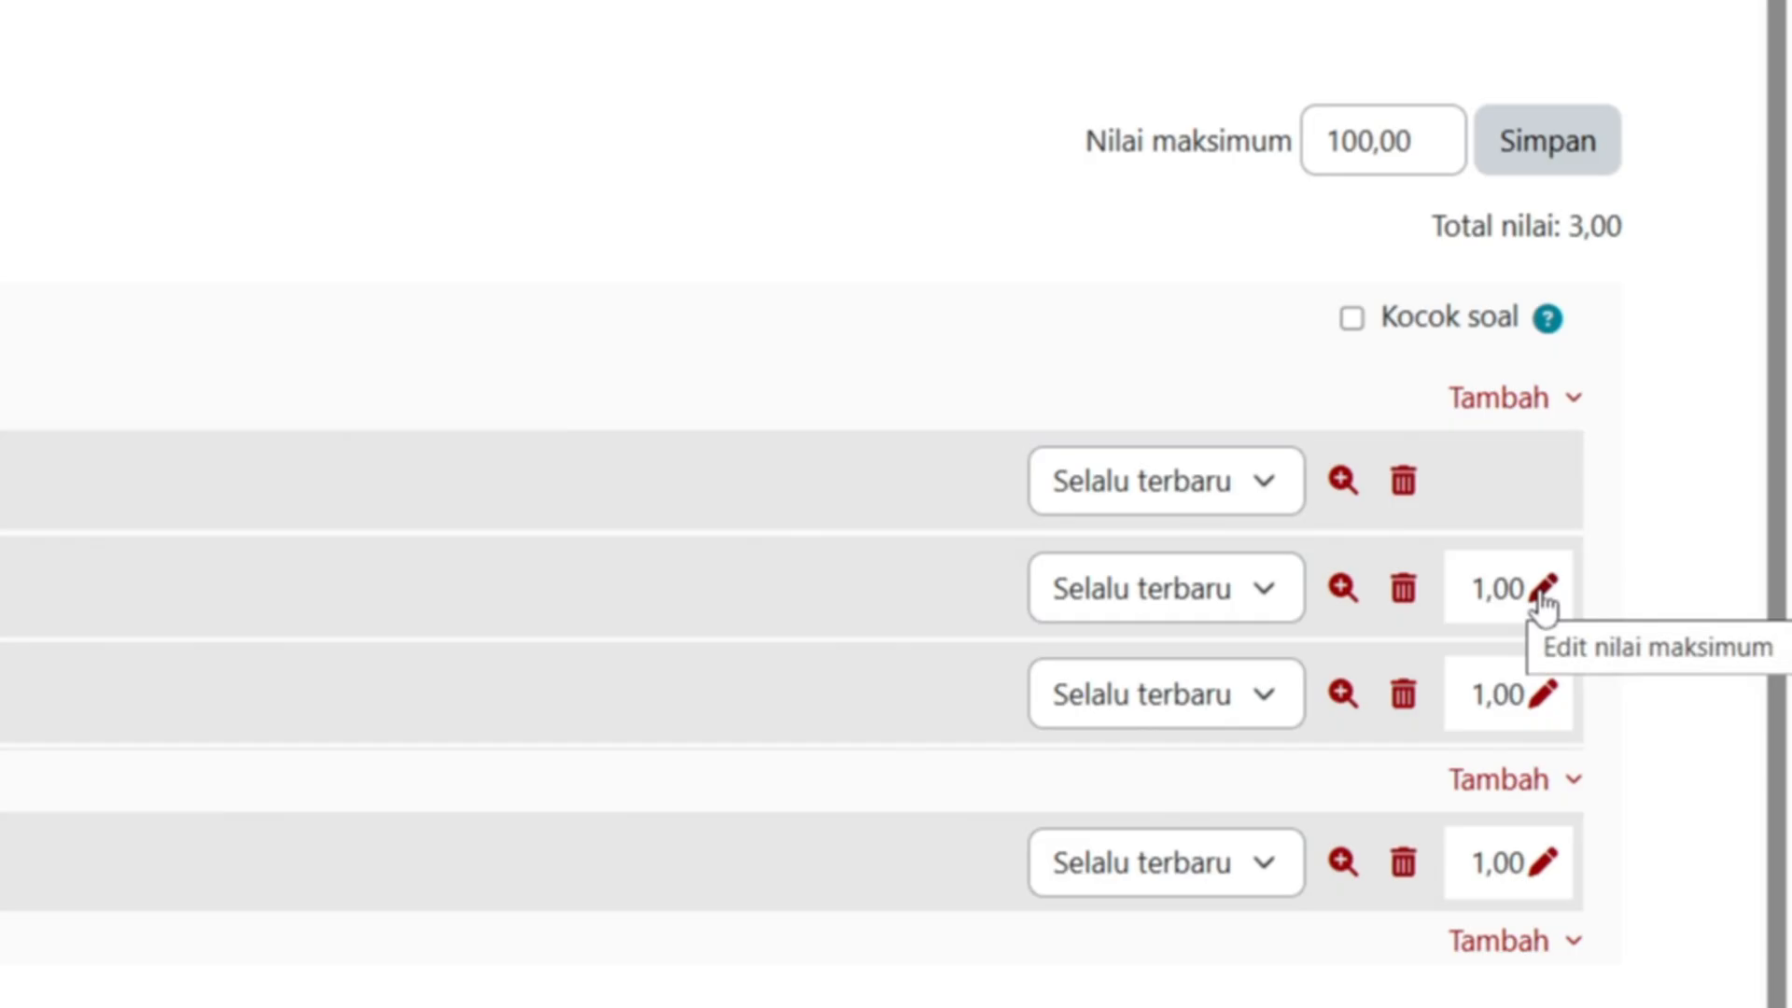
- Set the question marks to 40, 40 and 20 so they total 100
{"action": "left_click", "coordinate": [1540, 596]}
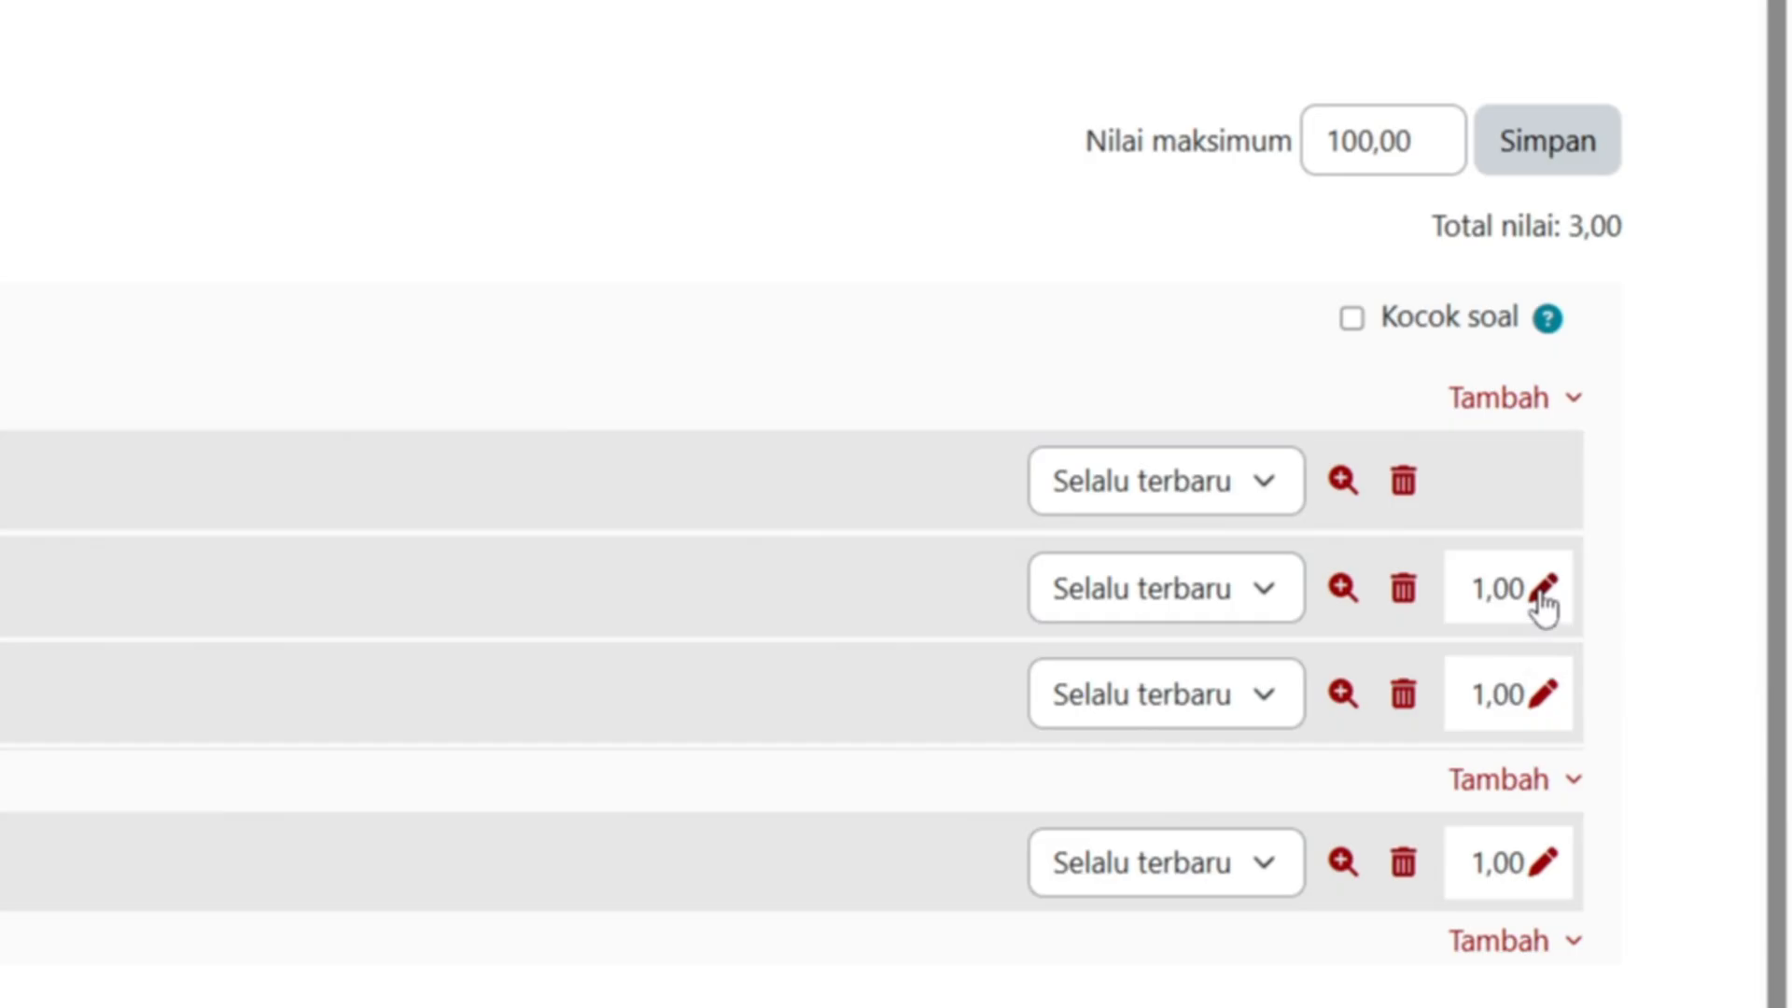
{"action": "type", "text": "40"}
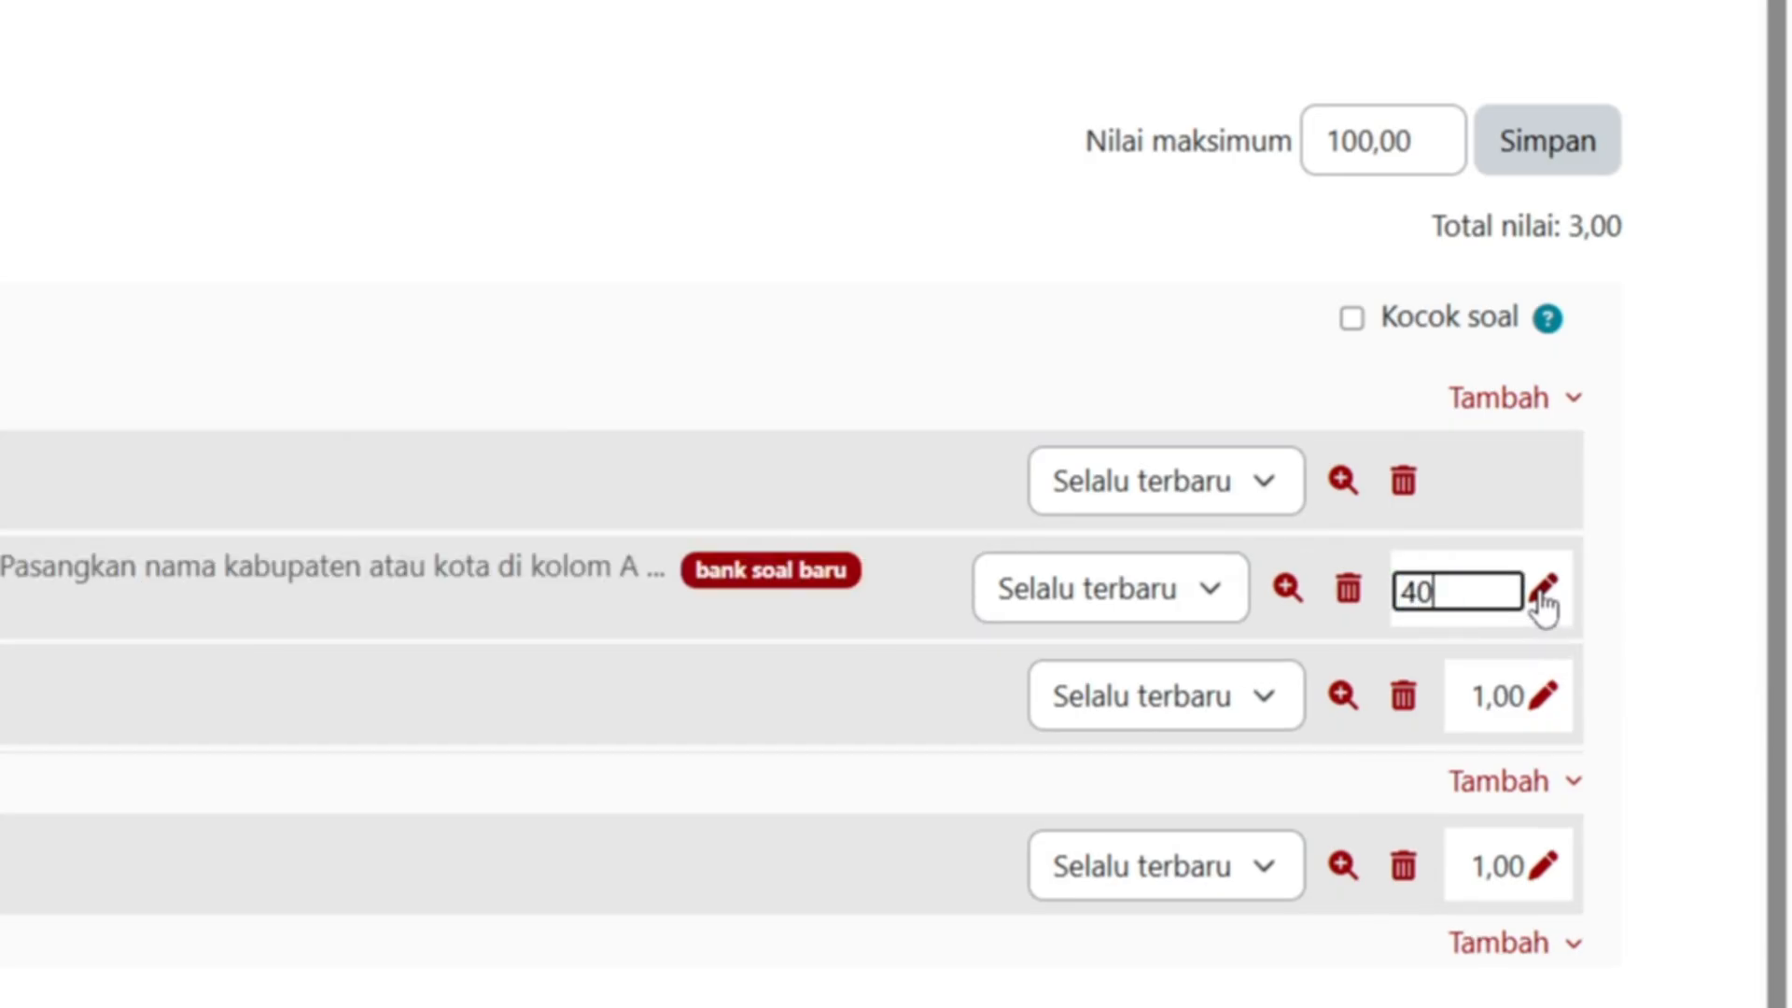
{"action": "key", "text": "Return"}
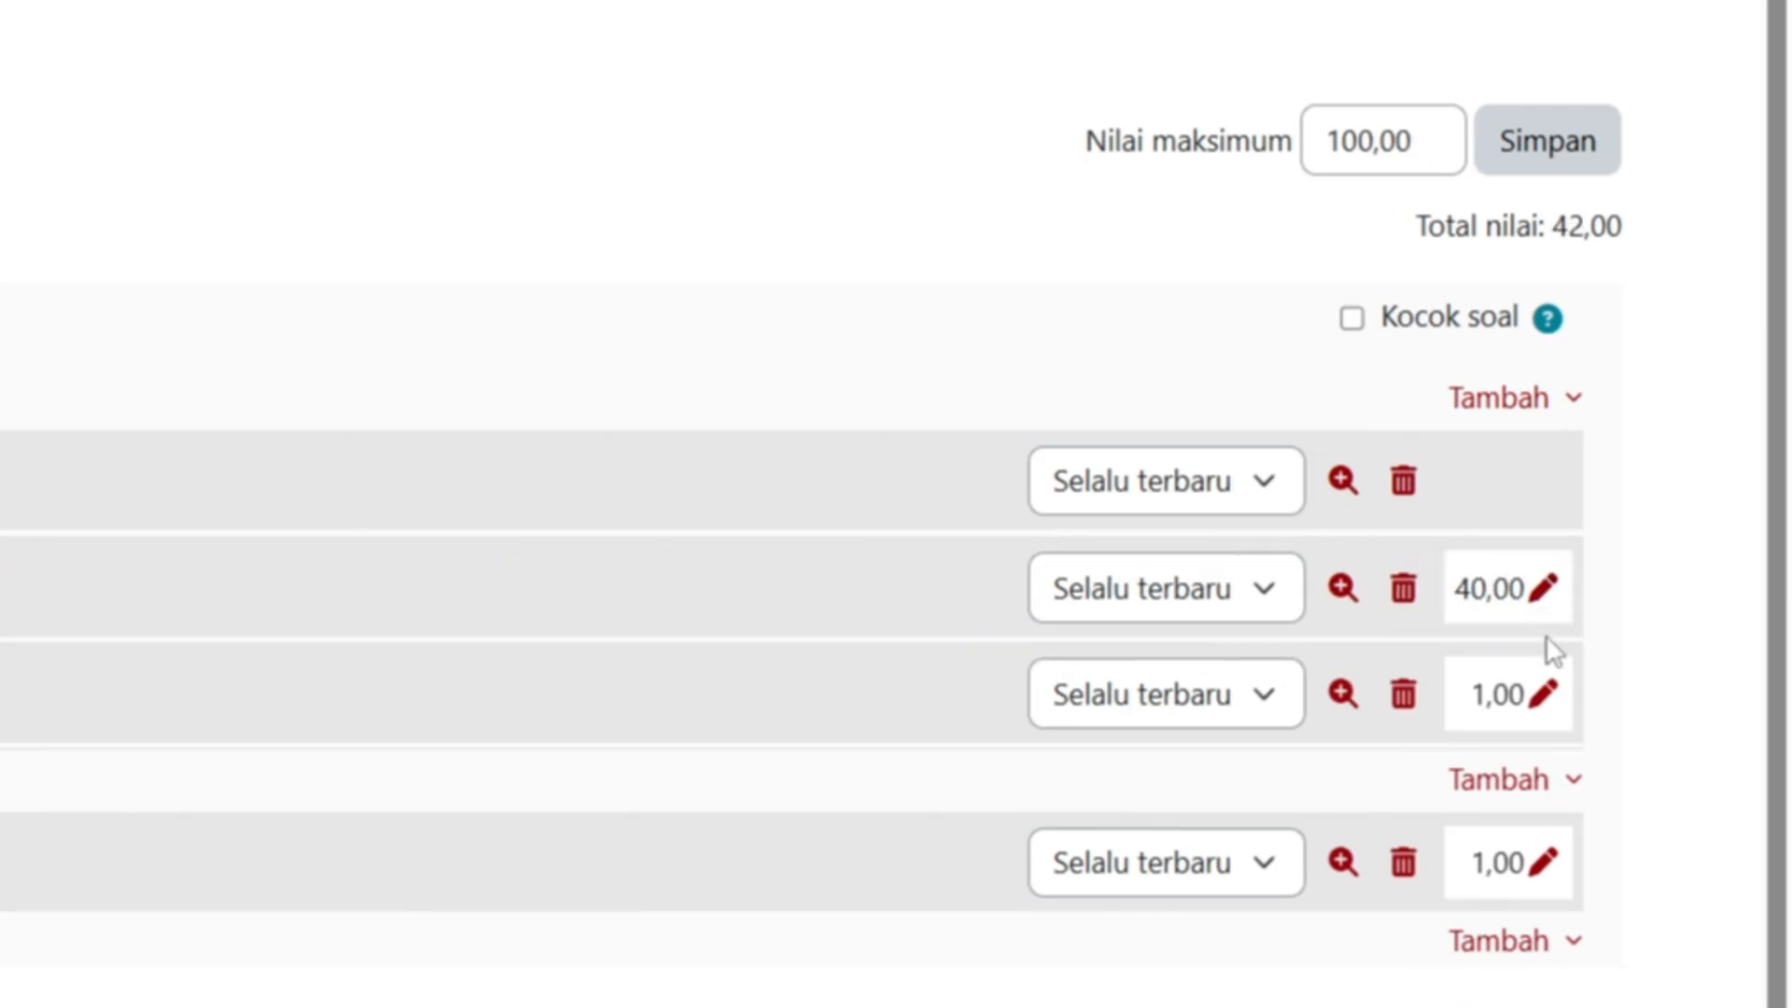
{"action": "left_click", "coordinate": [1546, 711]}
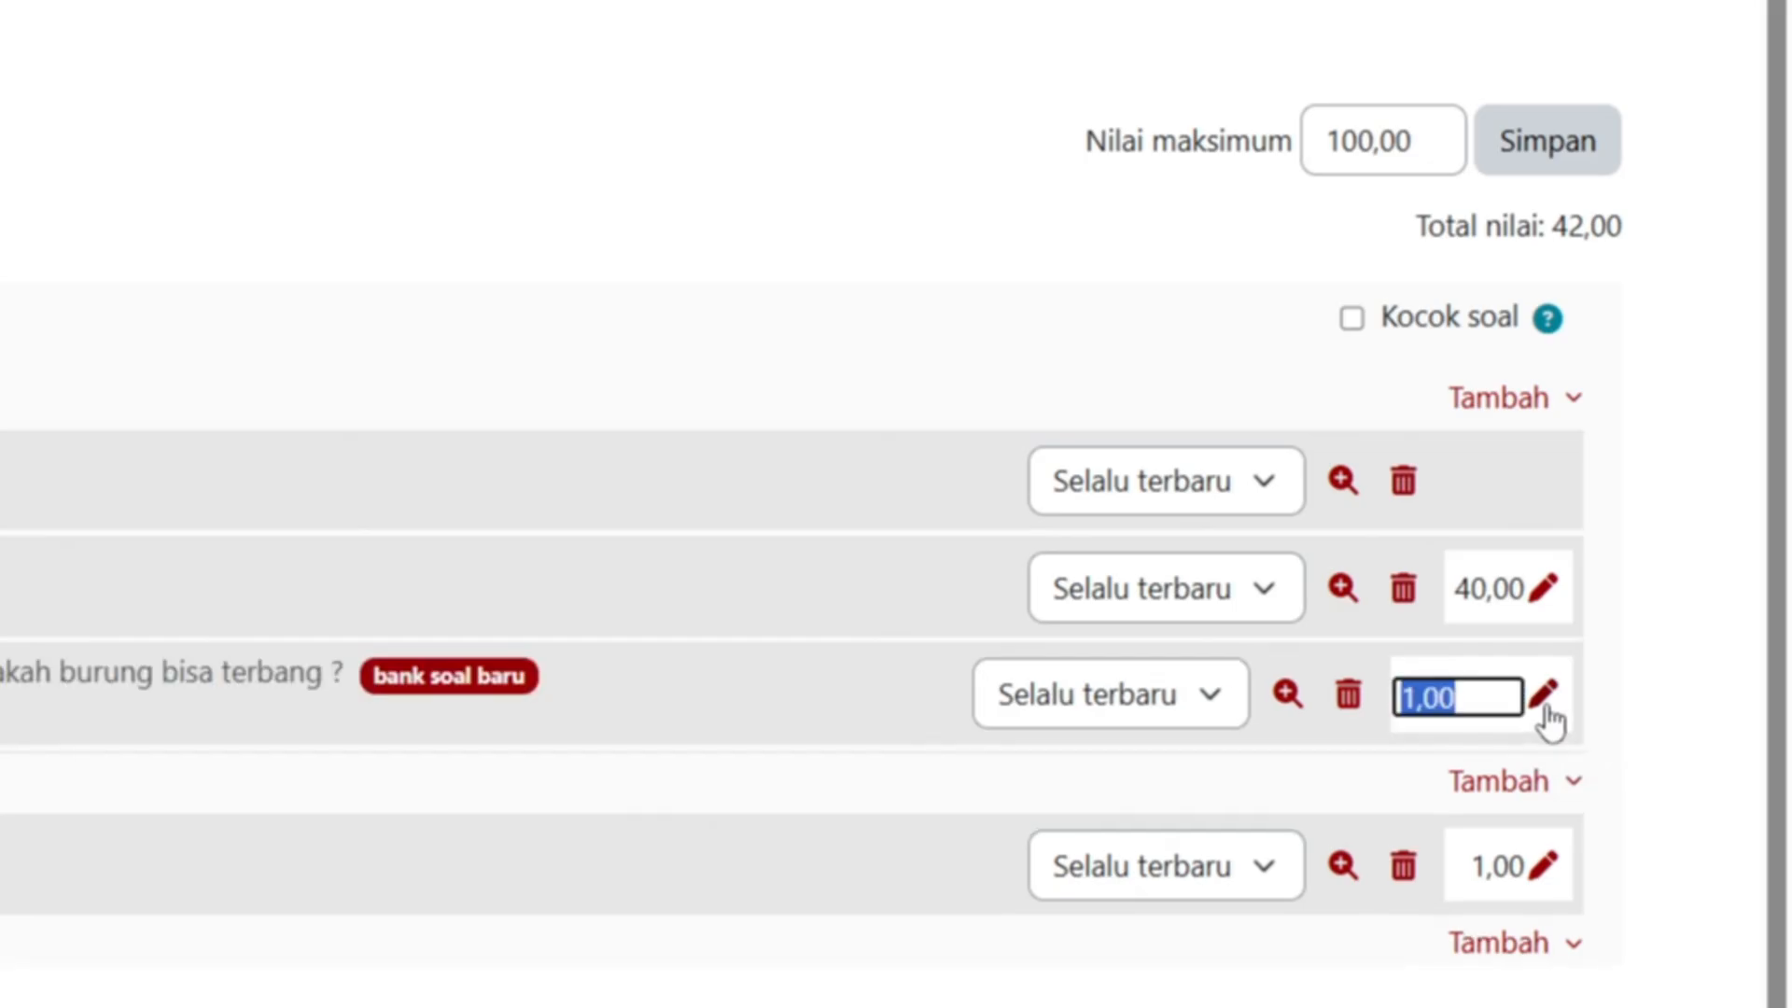
{"action": "type", "text": "40"}
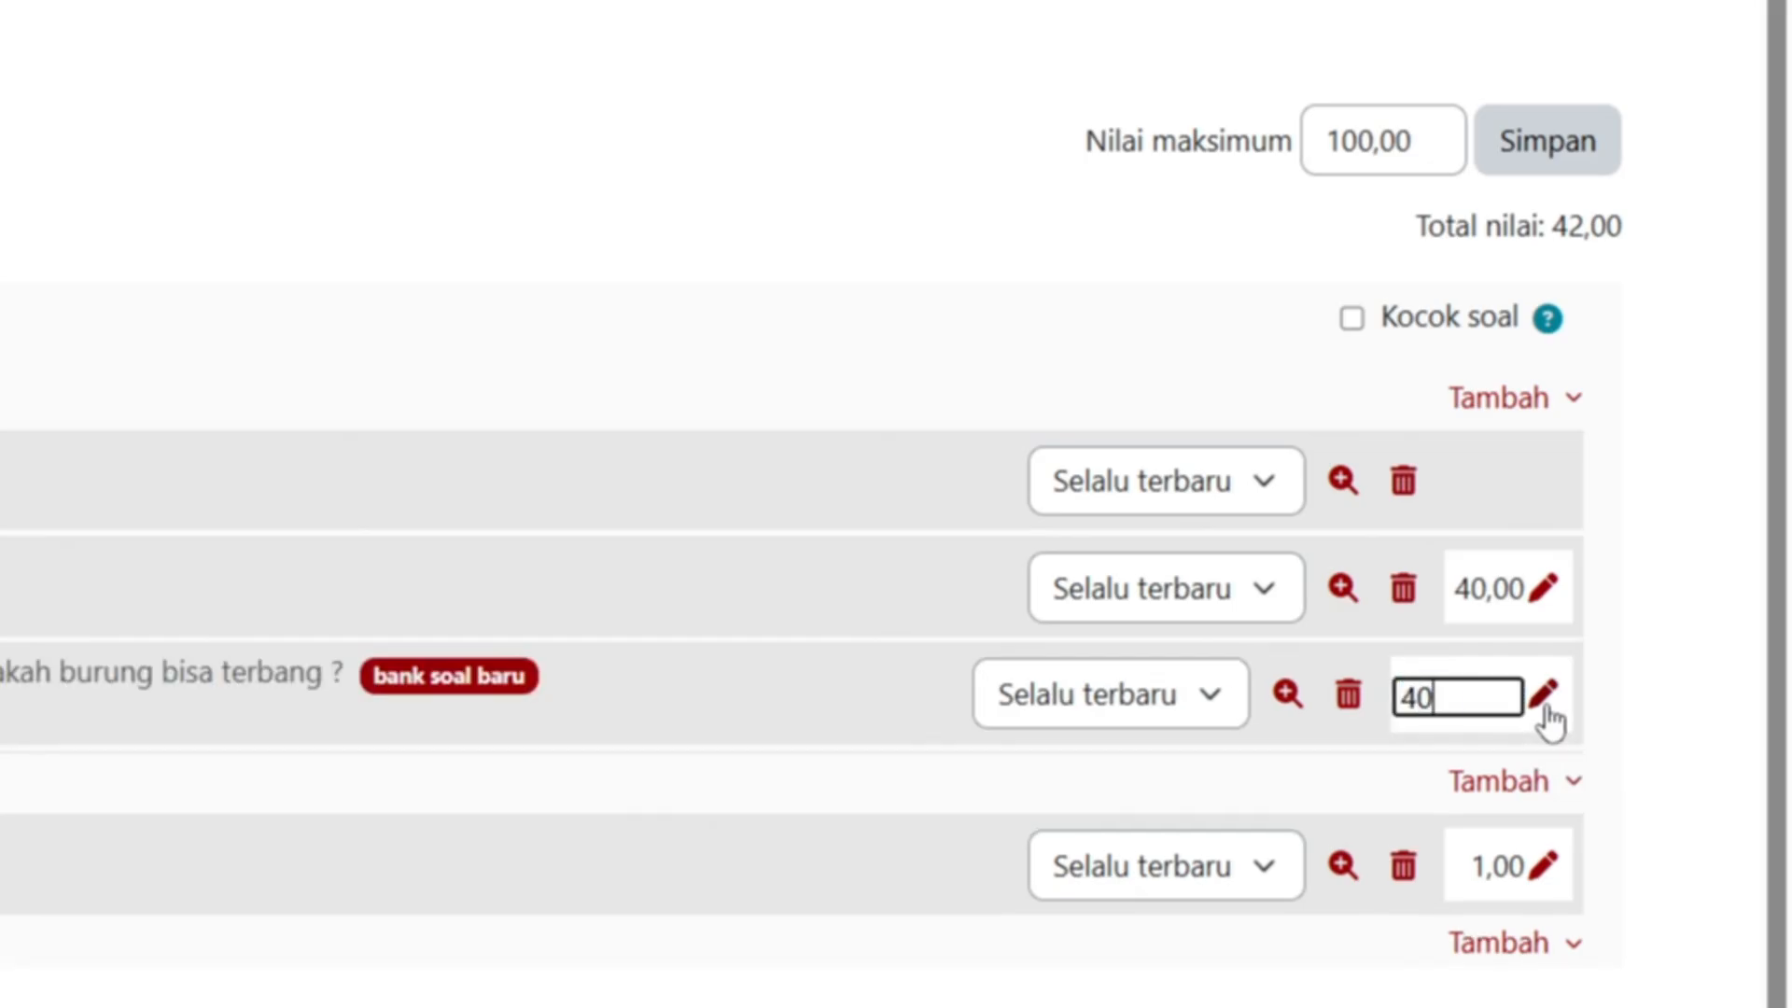
{"action": "key", "text": "Return"}
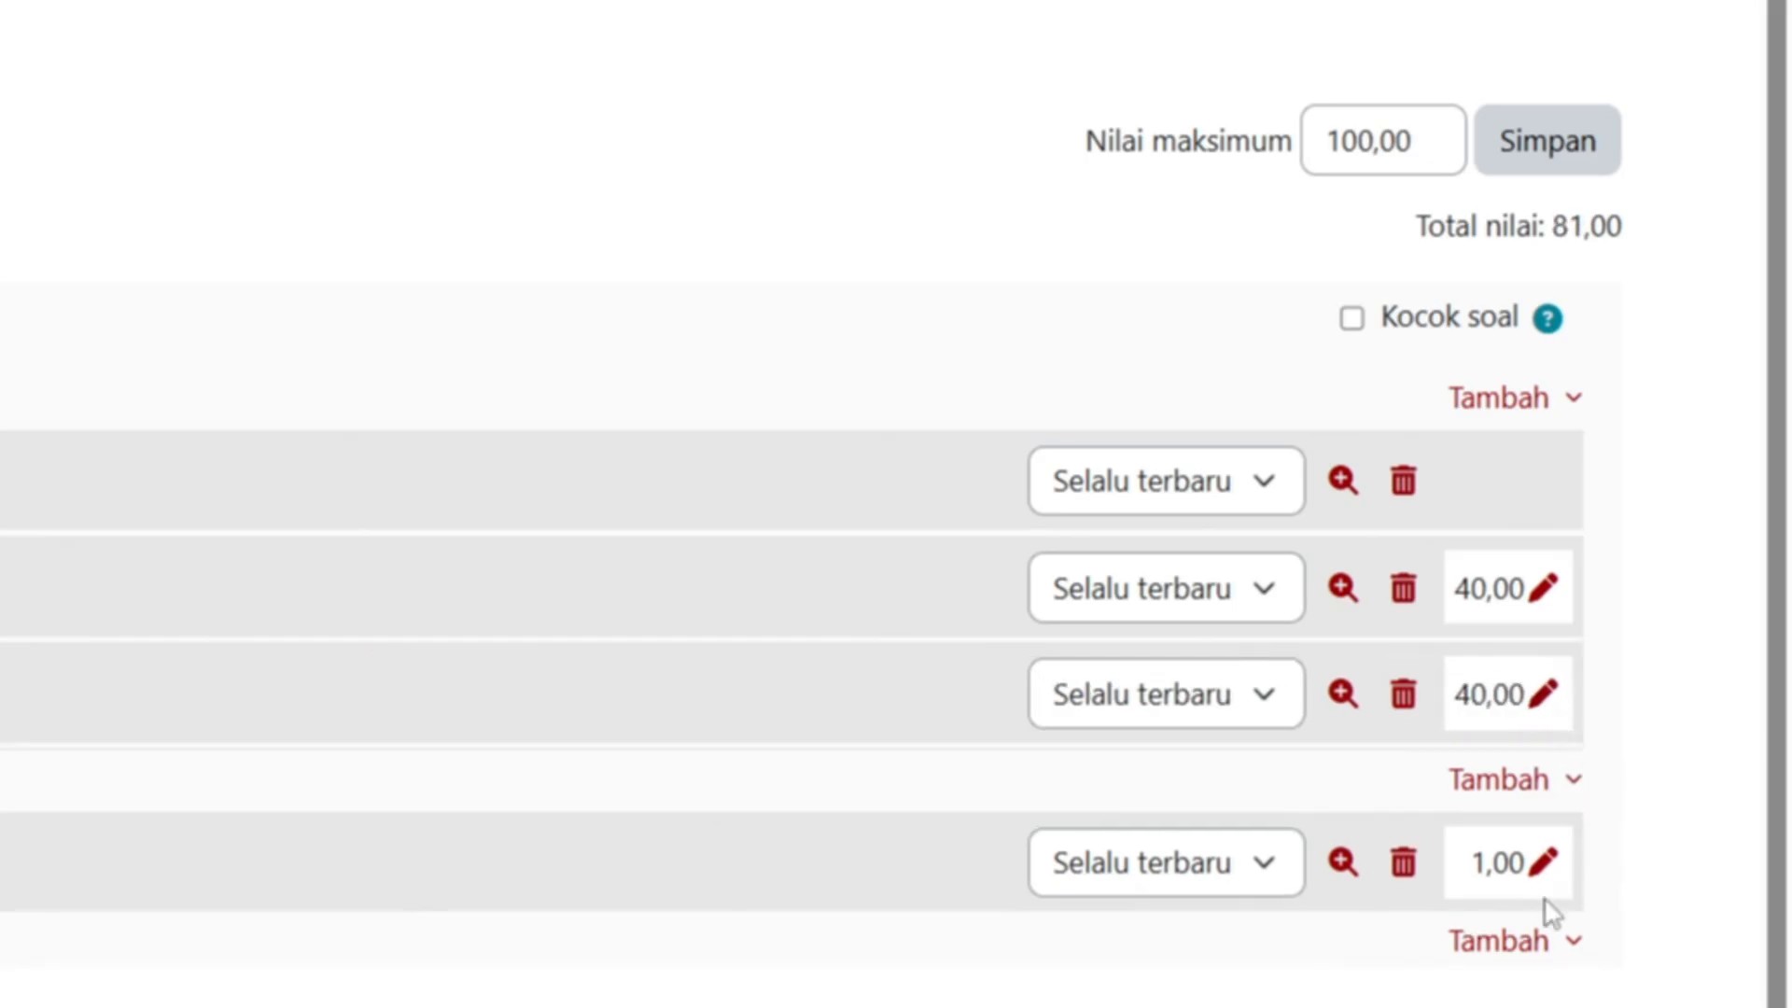
{"action": "left_click", "coordinate": [1545, 872]}
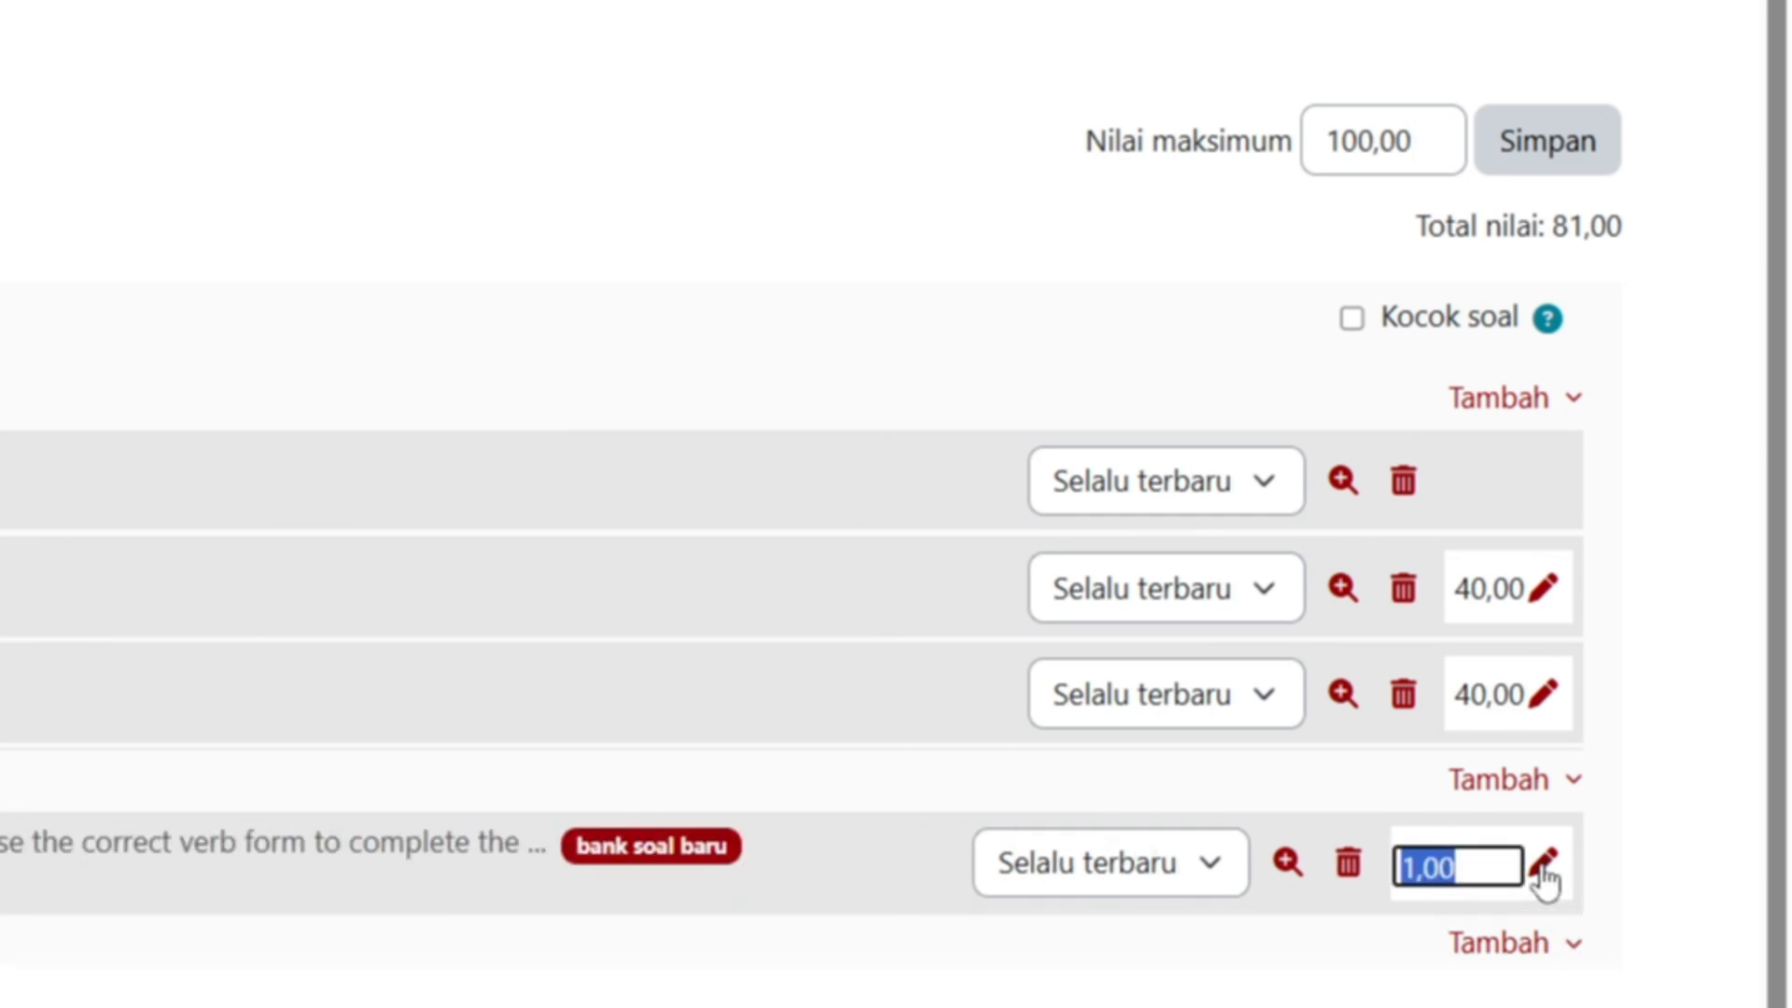
{"action": "type", "text": "20"}
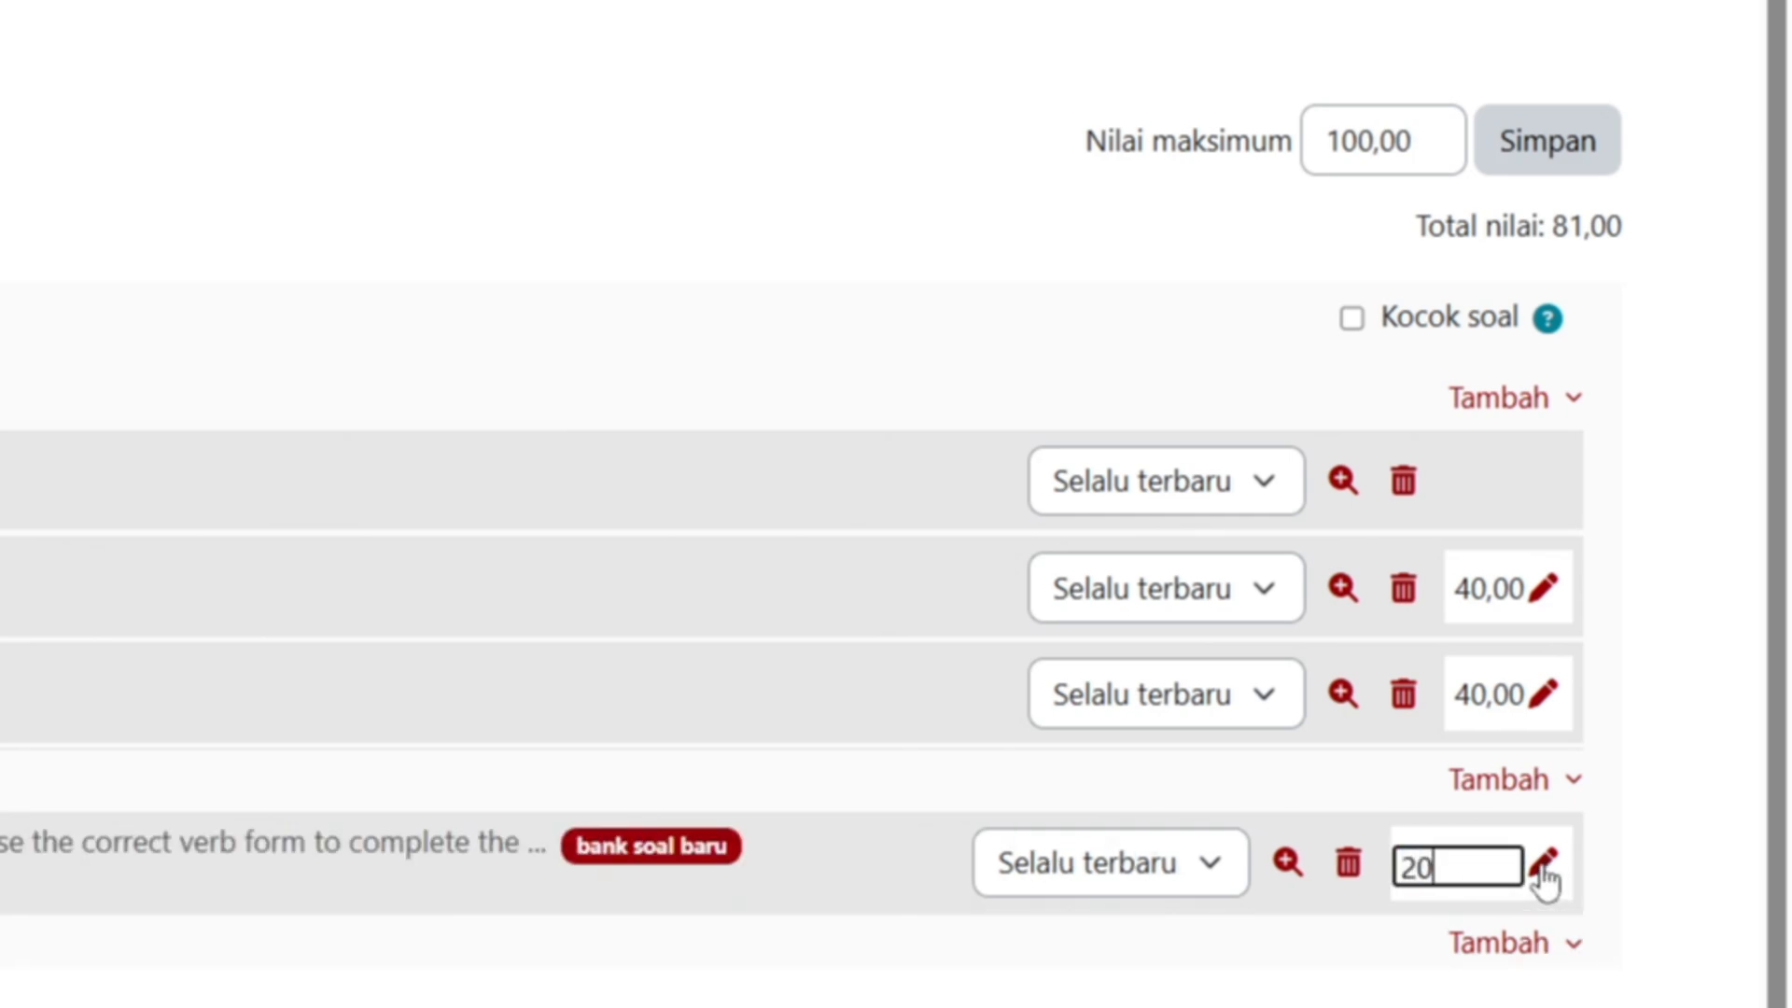
{"action": "key", "text": "Return"}
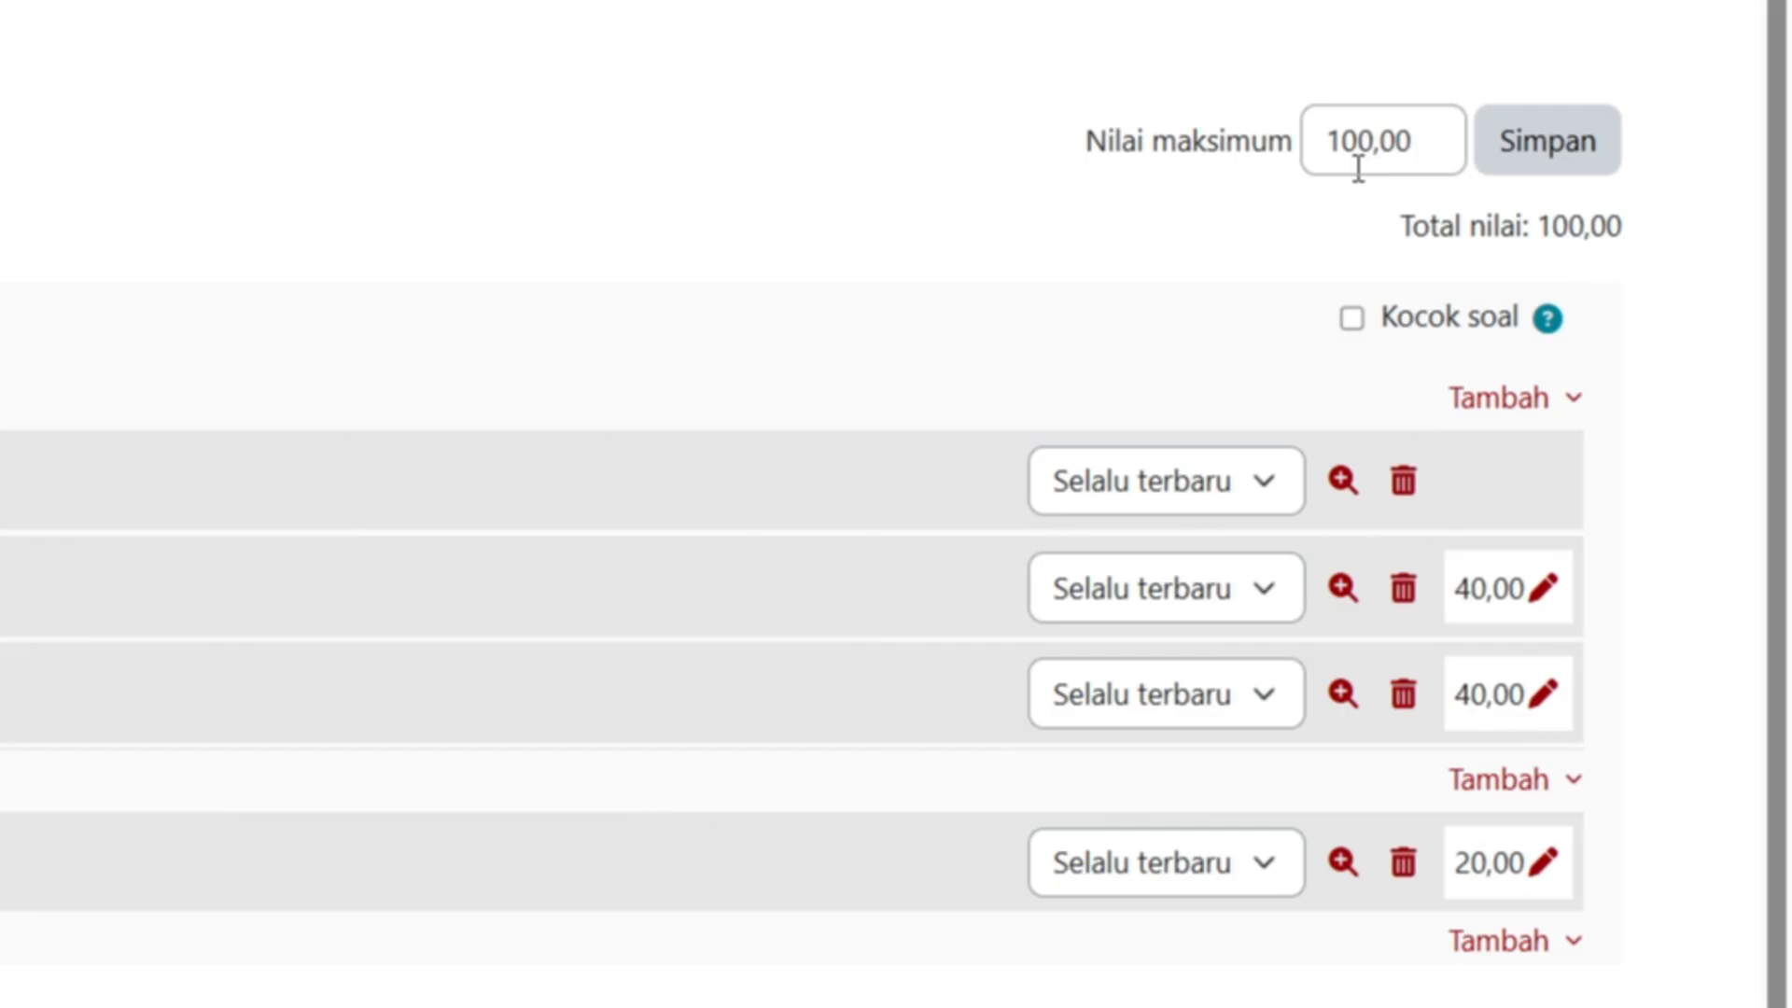
{"action": "scroll", "coordinate": [543, 262], "scroll_direction": "up", "scroll_amount": 2}
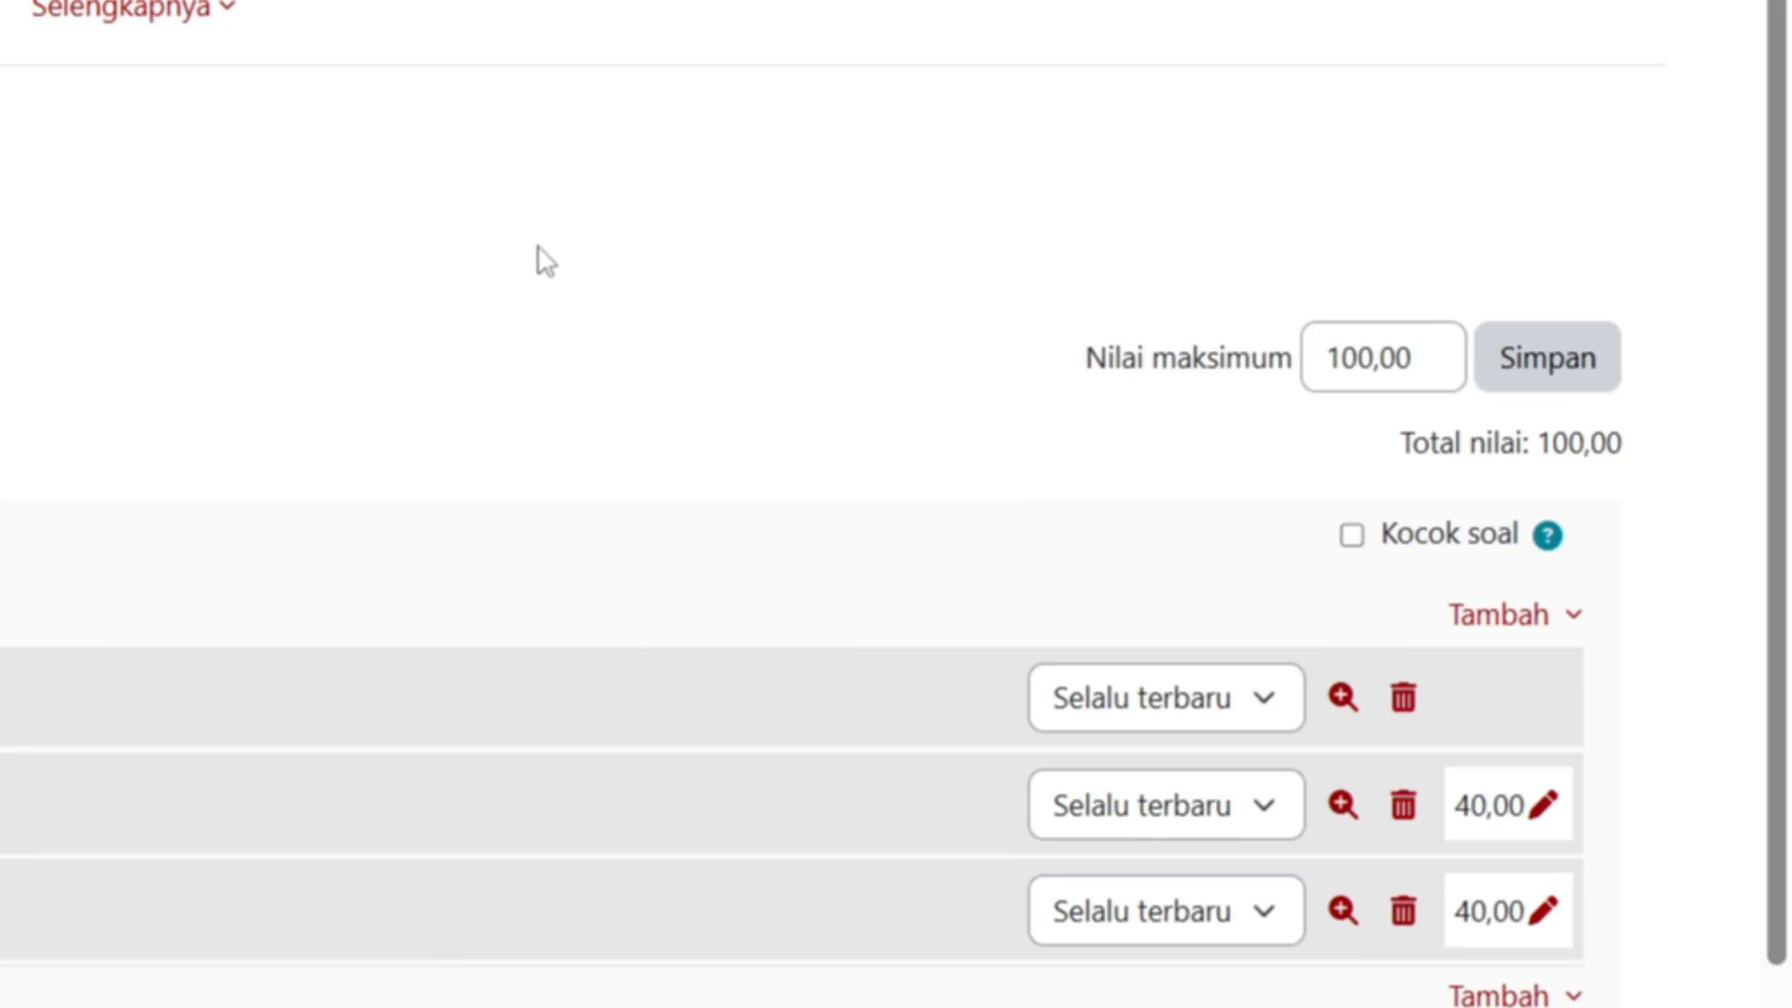
{"action": "scroll", "coordinate": [537, 246], "scroll_direction": "down", "scroll_amount": 1}
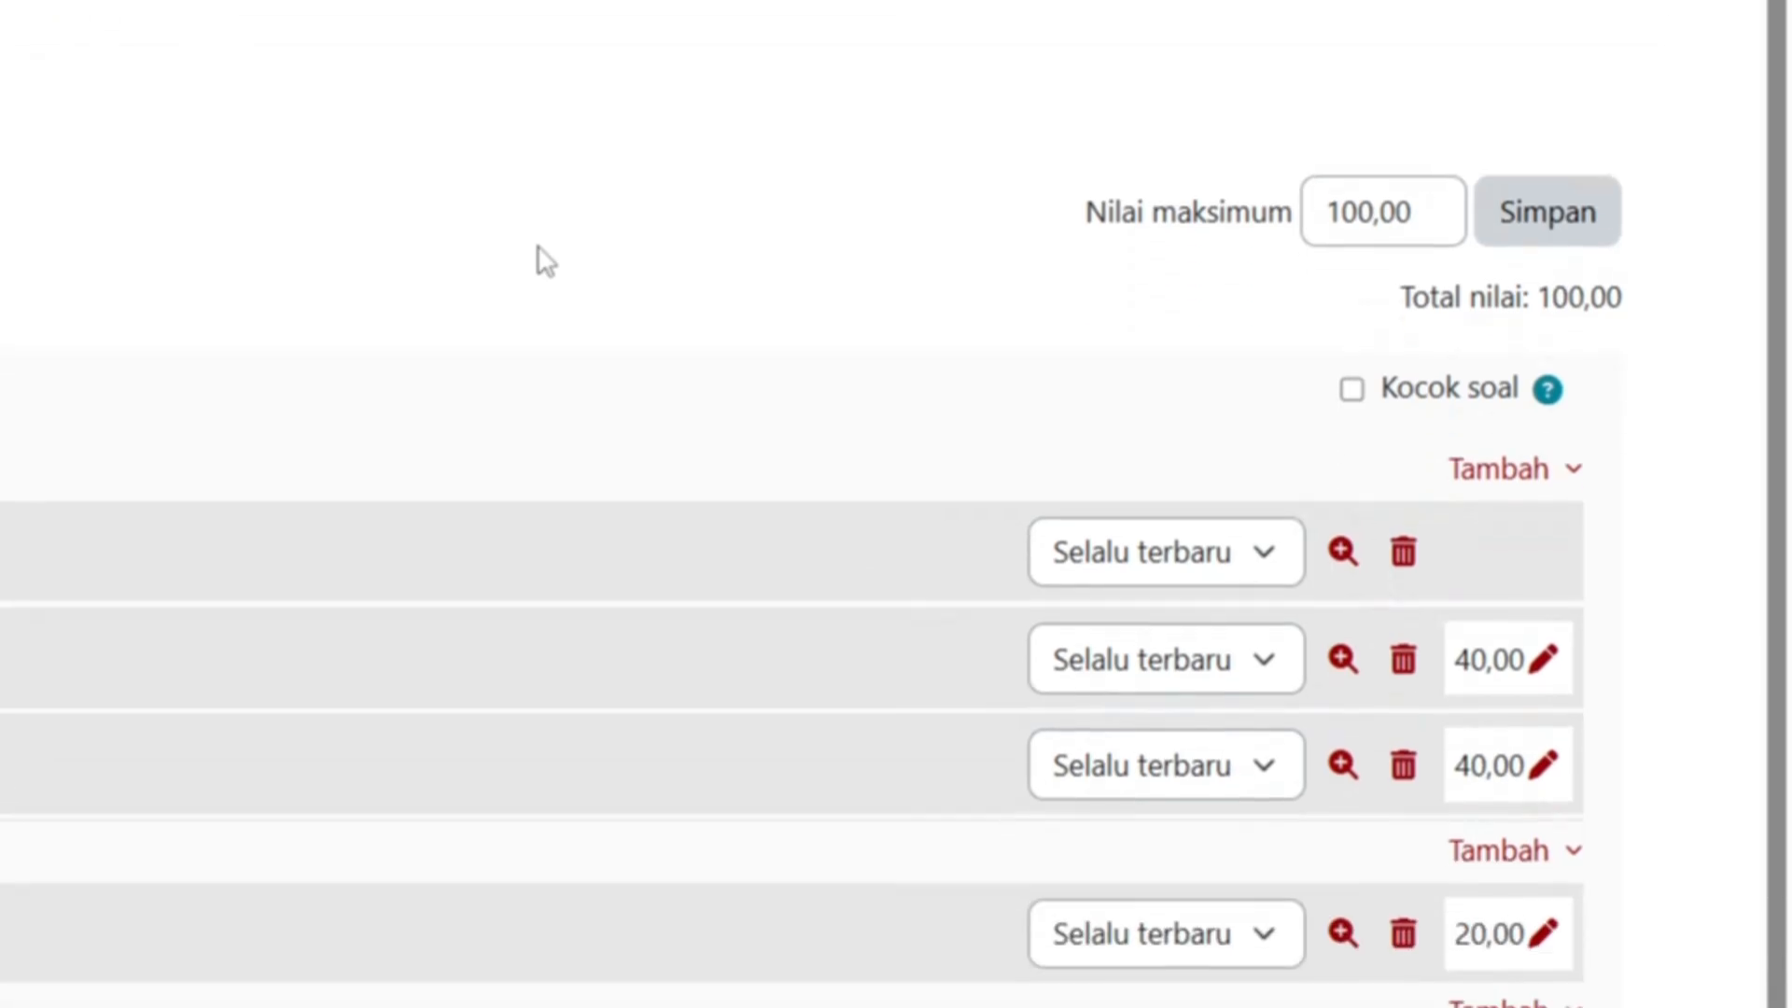
{"action": "scroll", "coordinate": [538, 247], "scroll_direction": "up", "scroll_amount": 1}
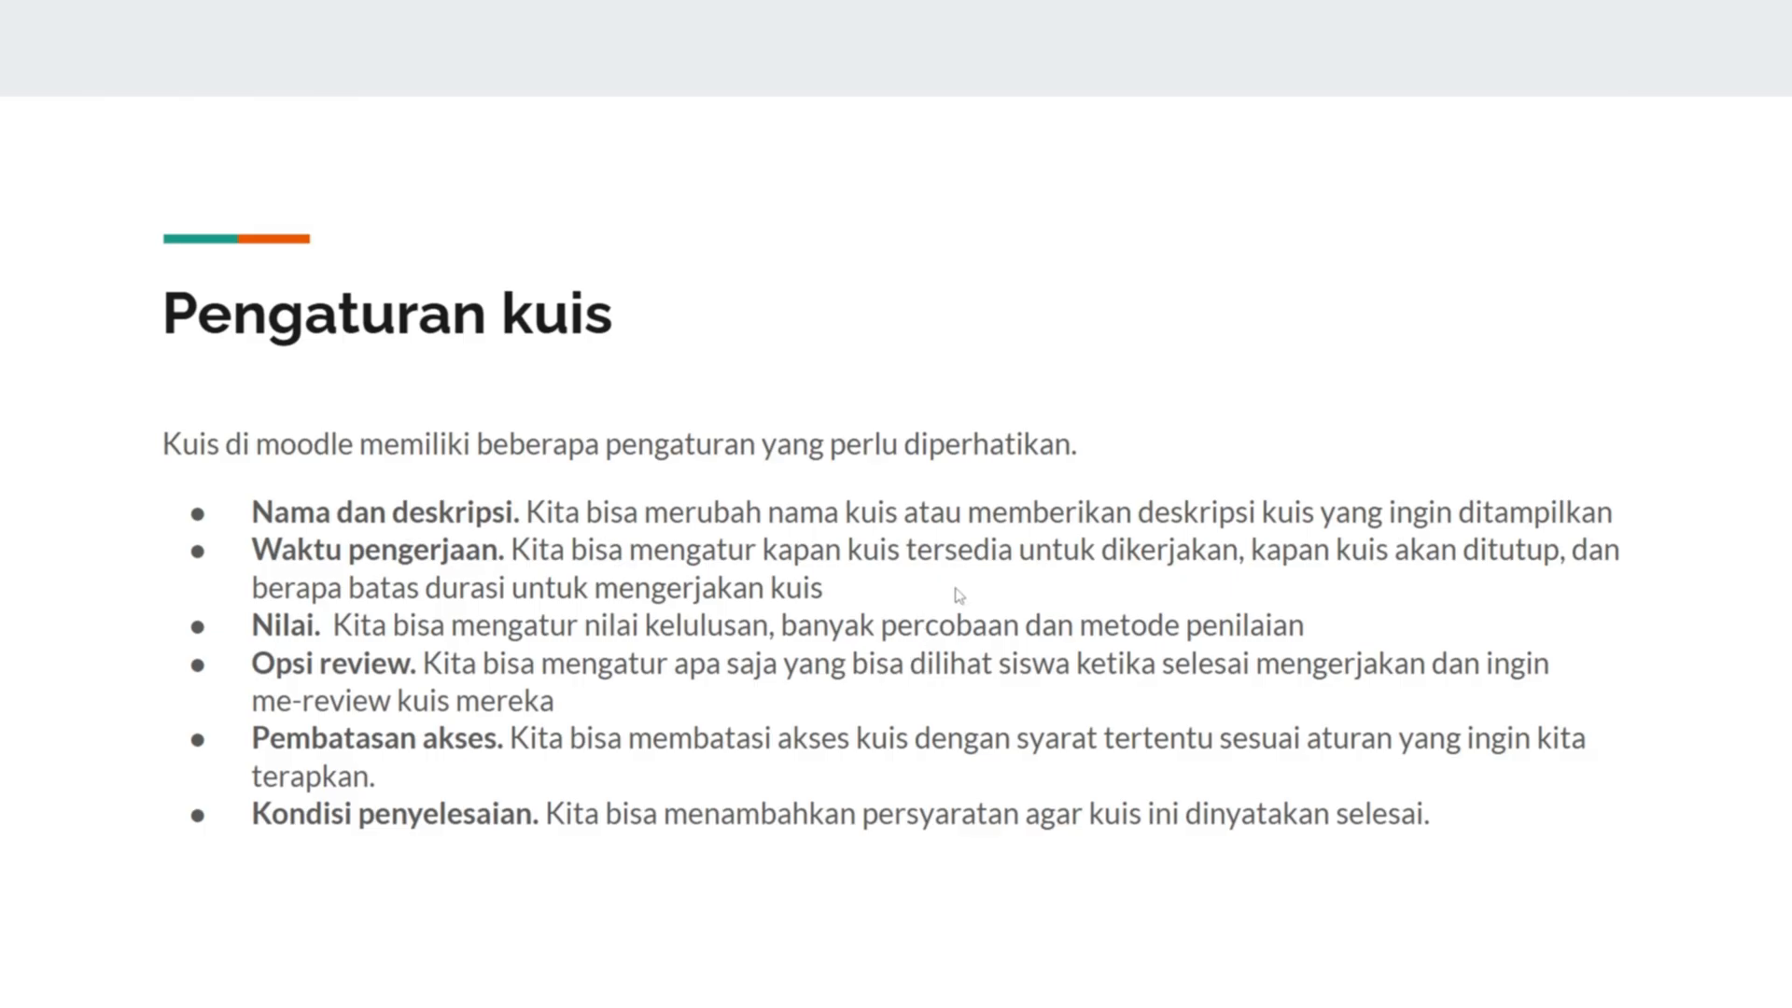
- Leave the Pengaturan kuis slide and return to the Moodle quiz question page
{"action": "key", "text": "alt+Tab"}
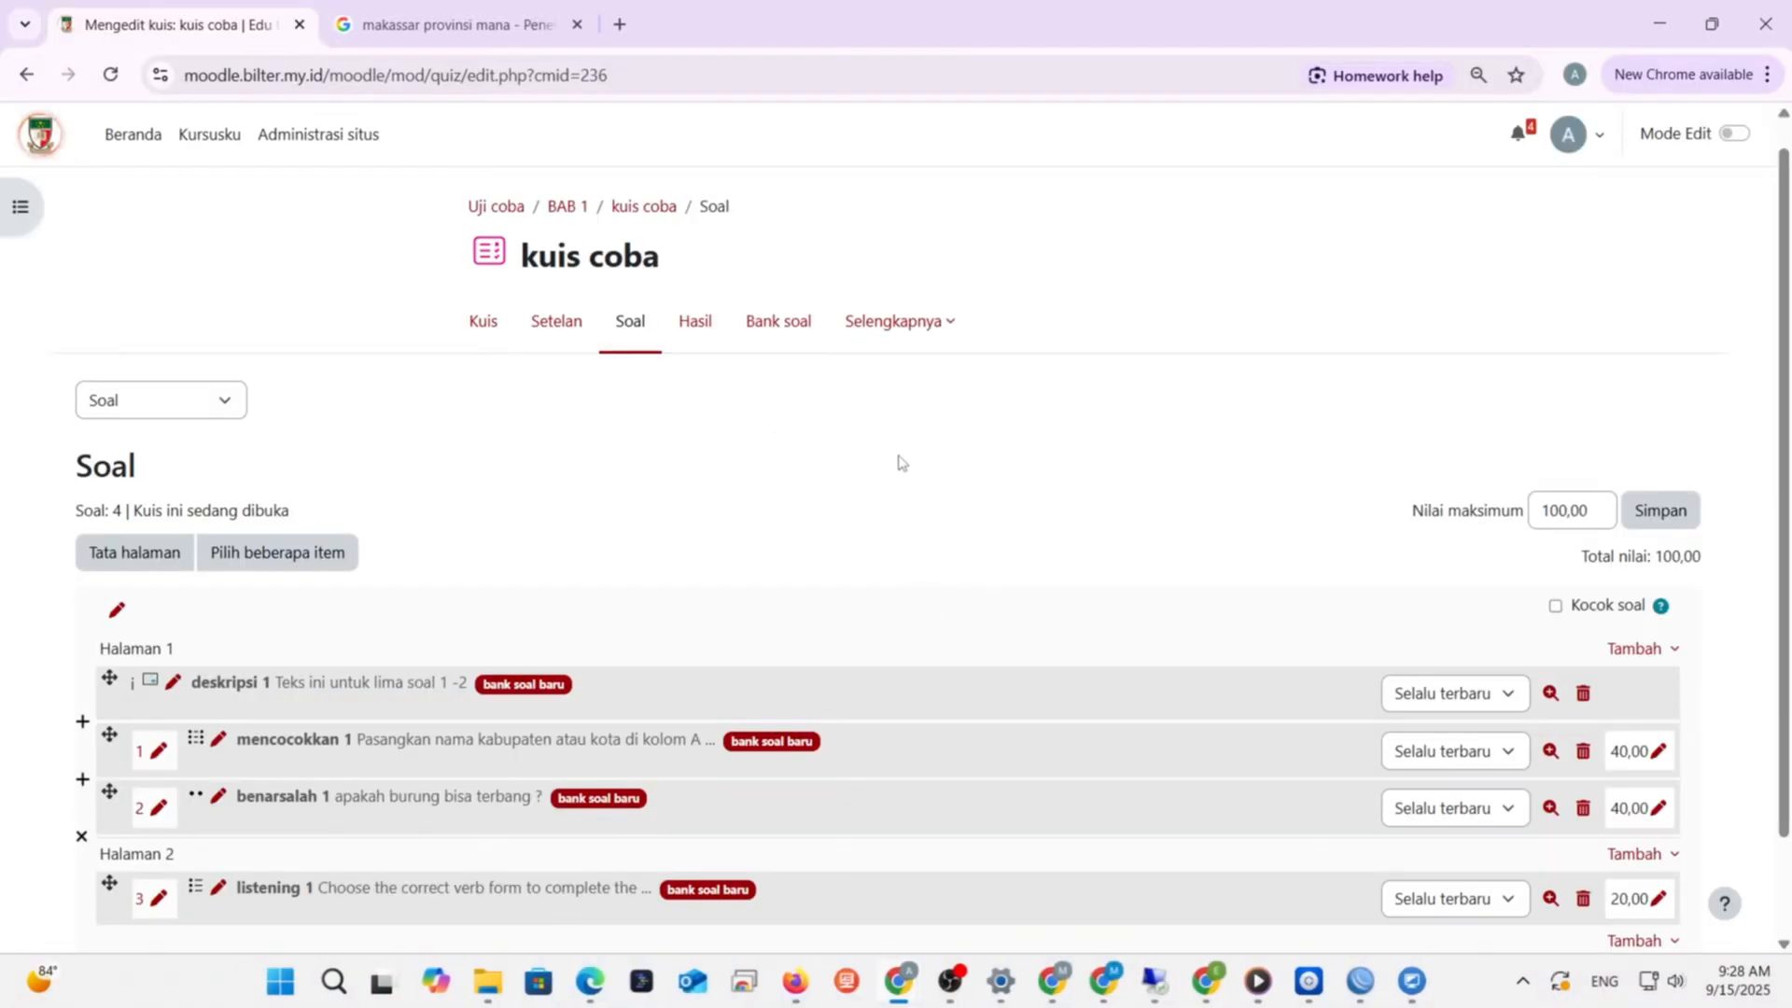
- Rename the quiz to 'kuis coba 11' in Setelan, then save and return to the course
{"action": "left_click", "coordinate": [550, 341]}
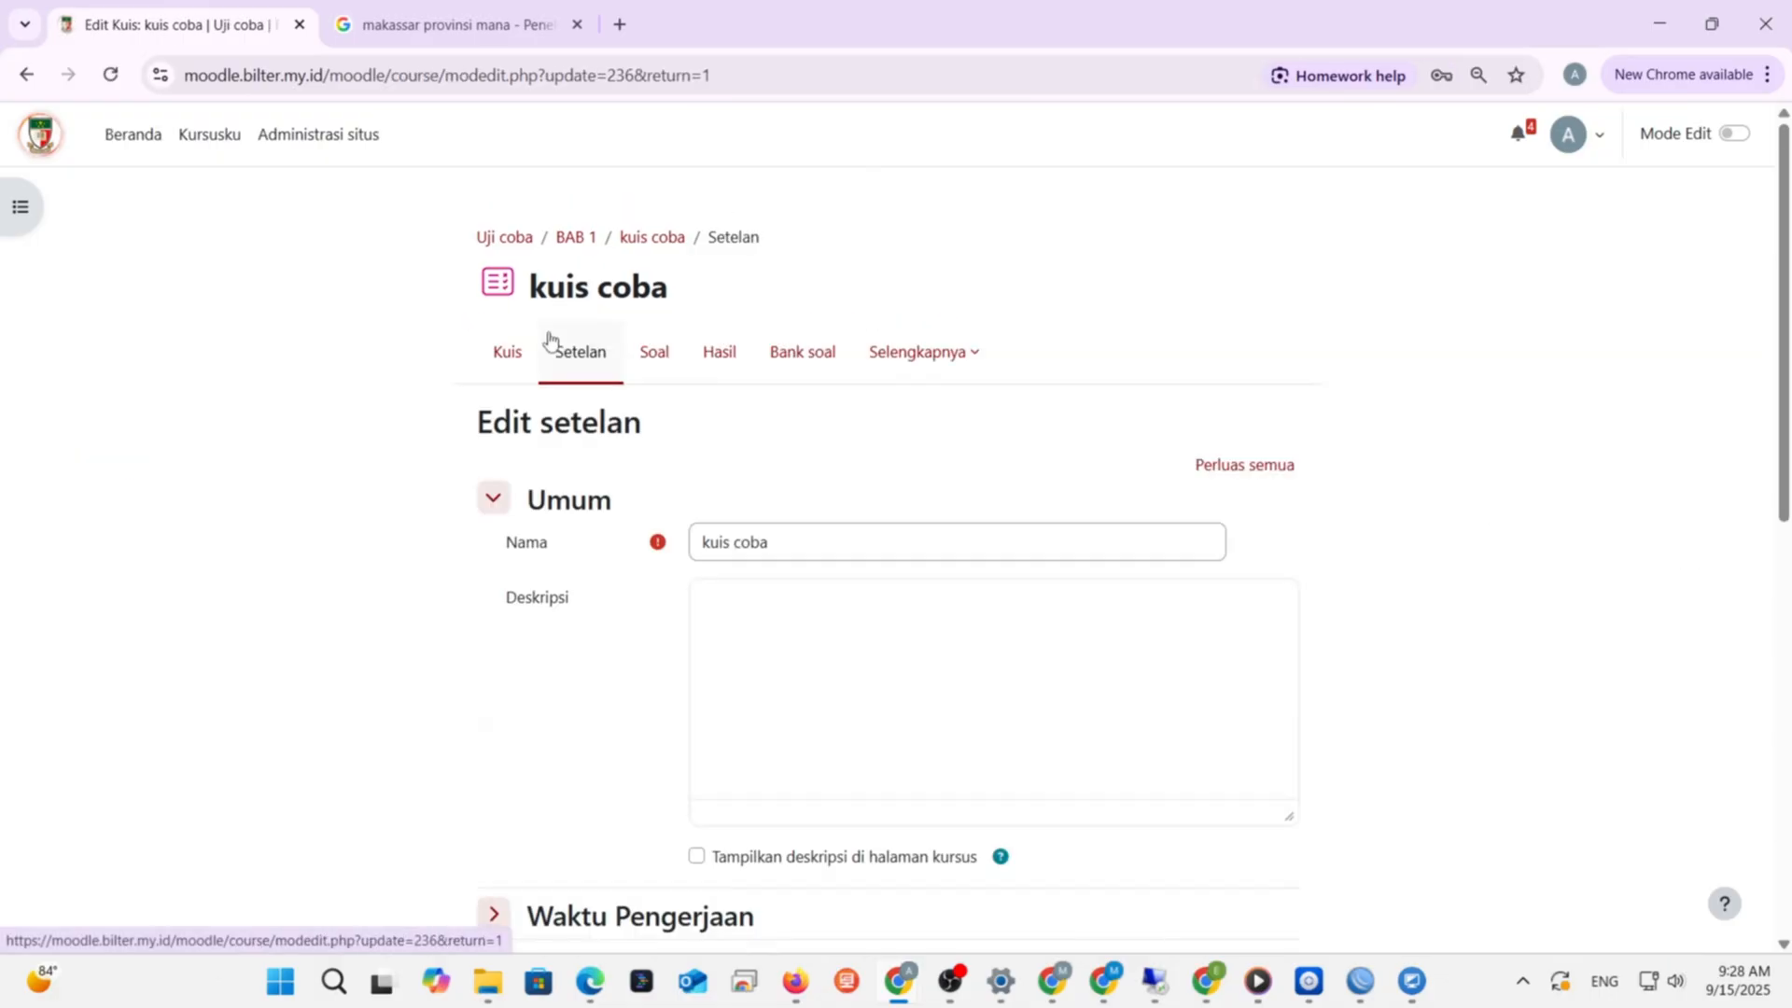
{"action": "scroll", "coordinate": [1651, 535], "scroll_direction": "down", "scroll_amount": 1}
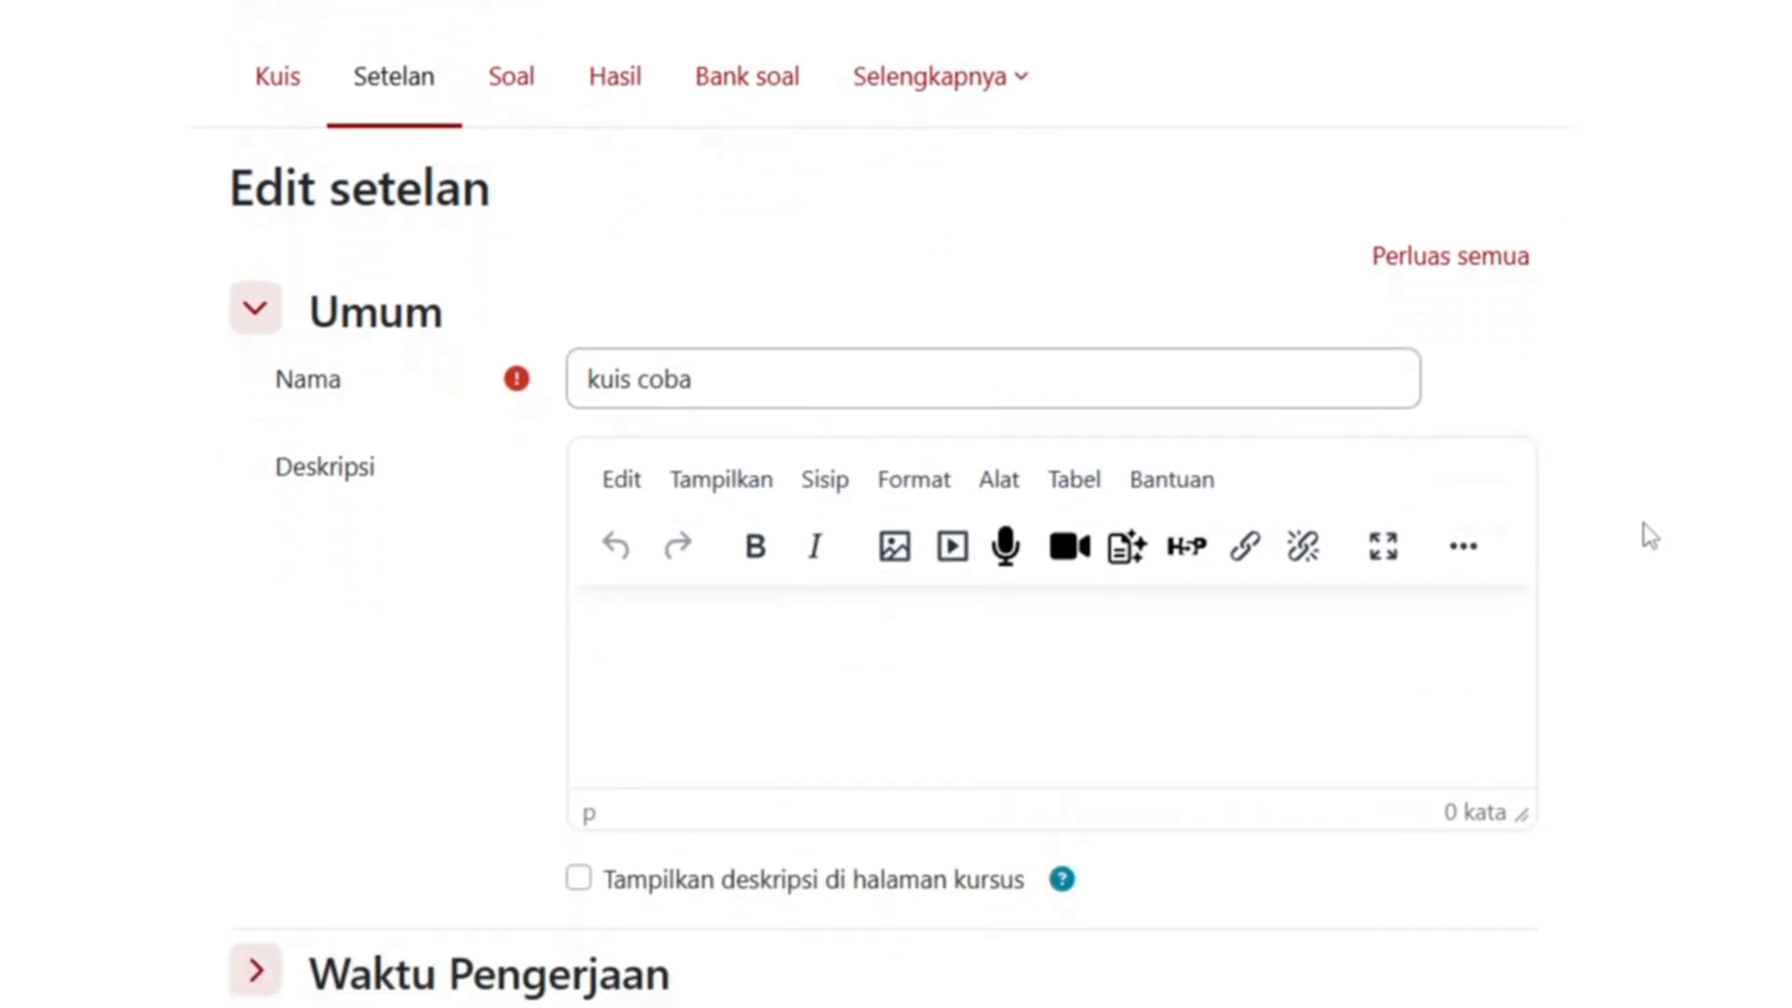
{"action": "scroll", "coordinate": [1651, 536], "scroll_direction": "up", "scroll_amount": 1}
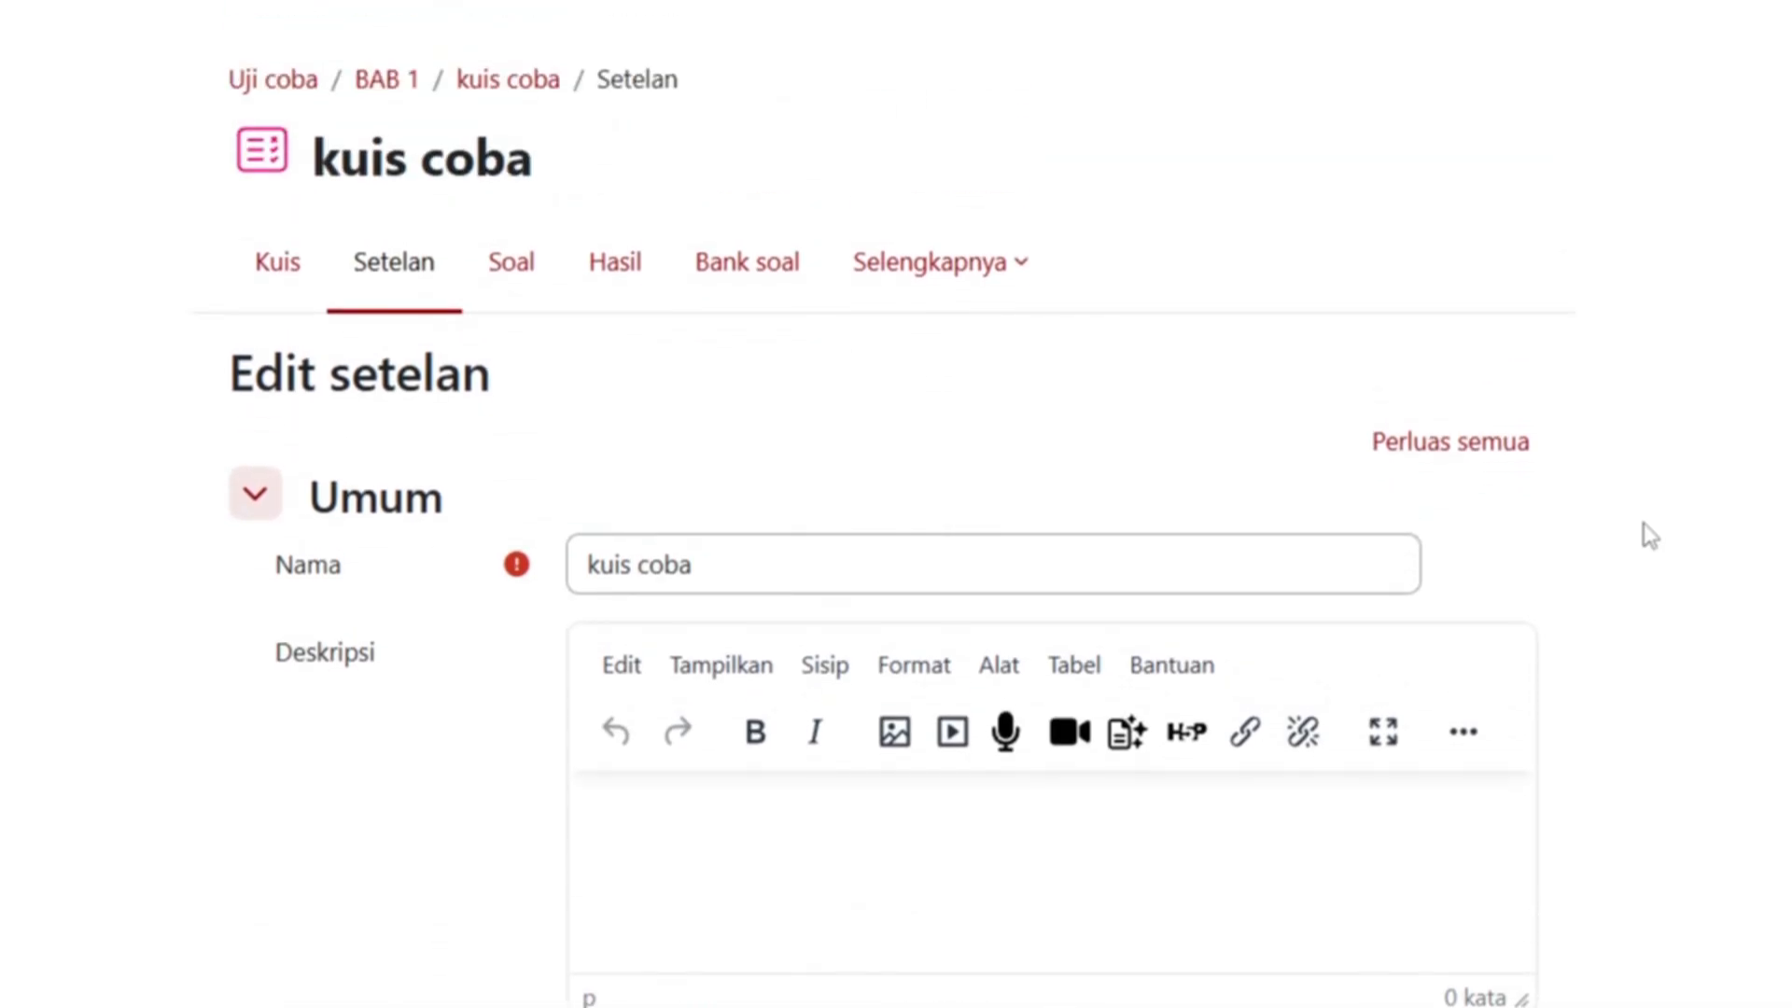
{"action": "left_click", "coordinate": [751, 548]}
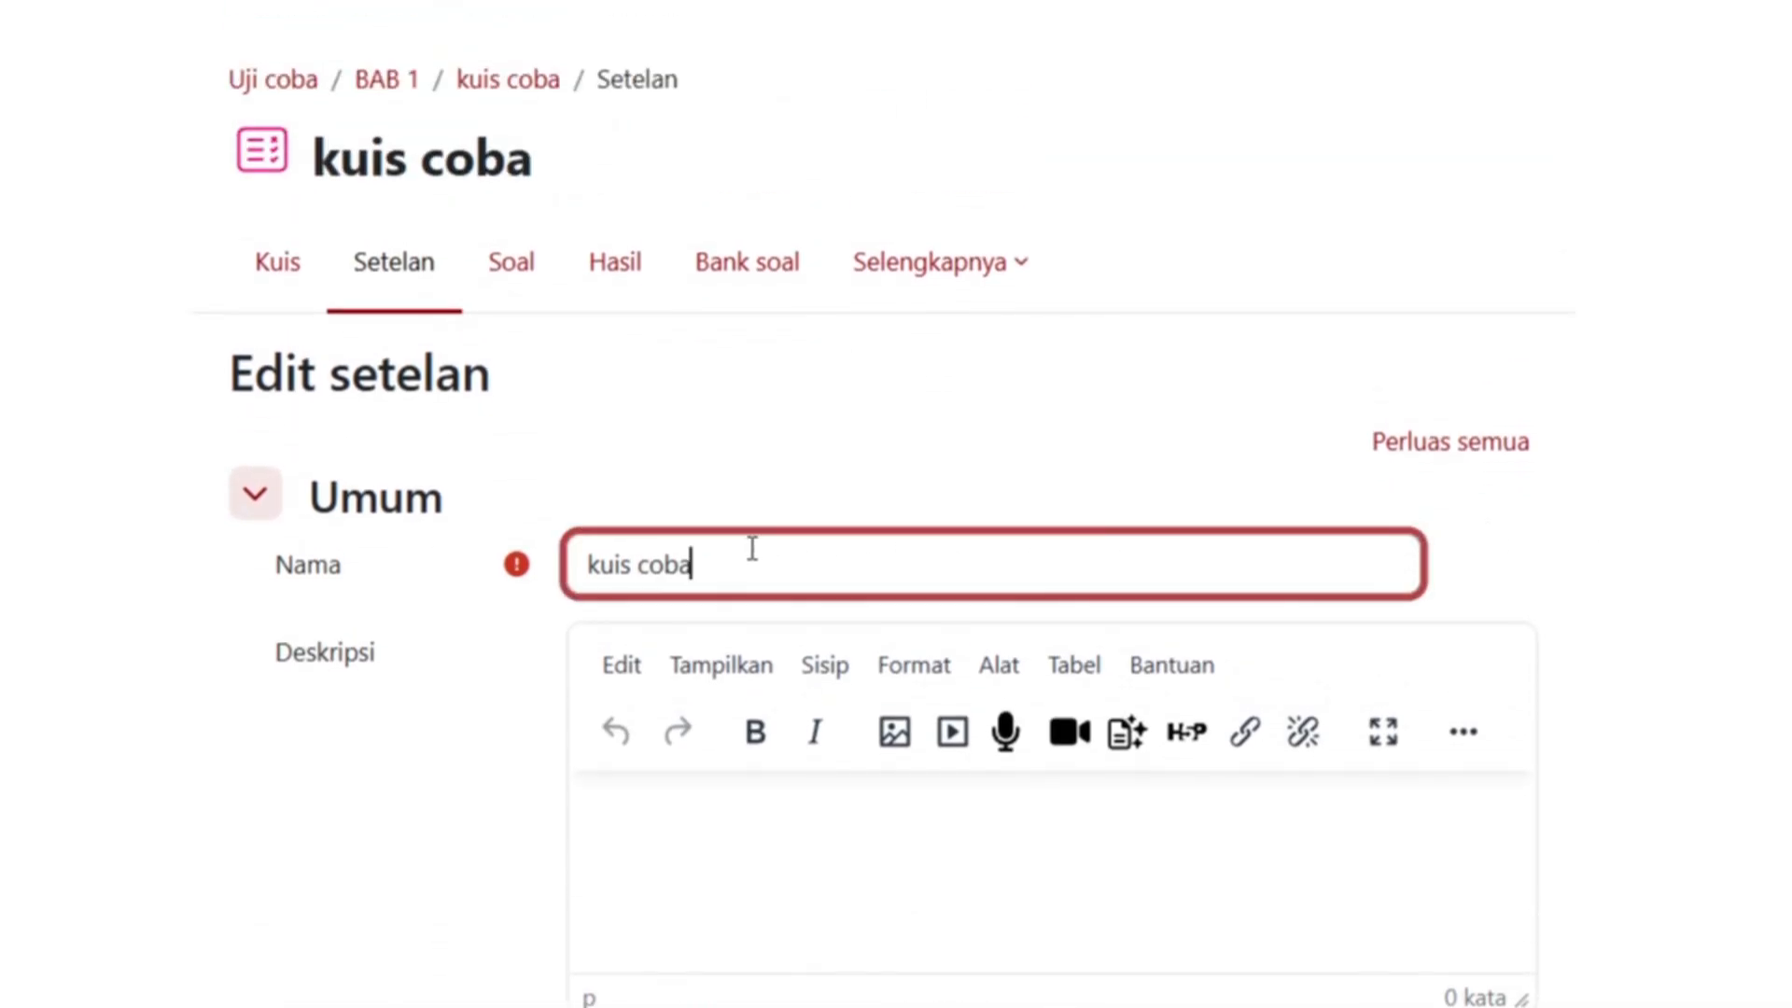
{"action": "left_click", "coordinate": [751, 800]}
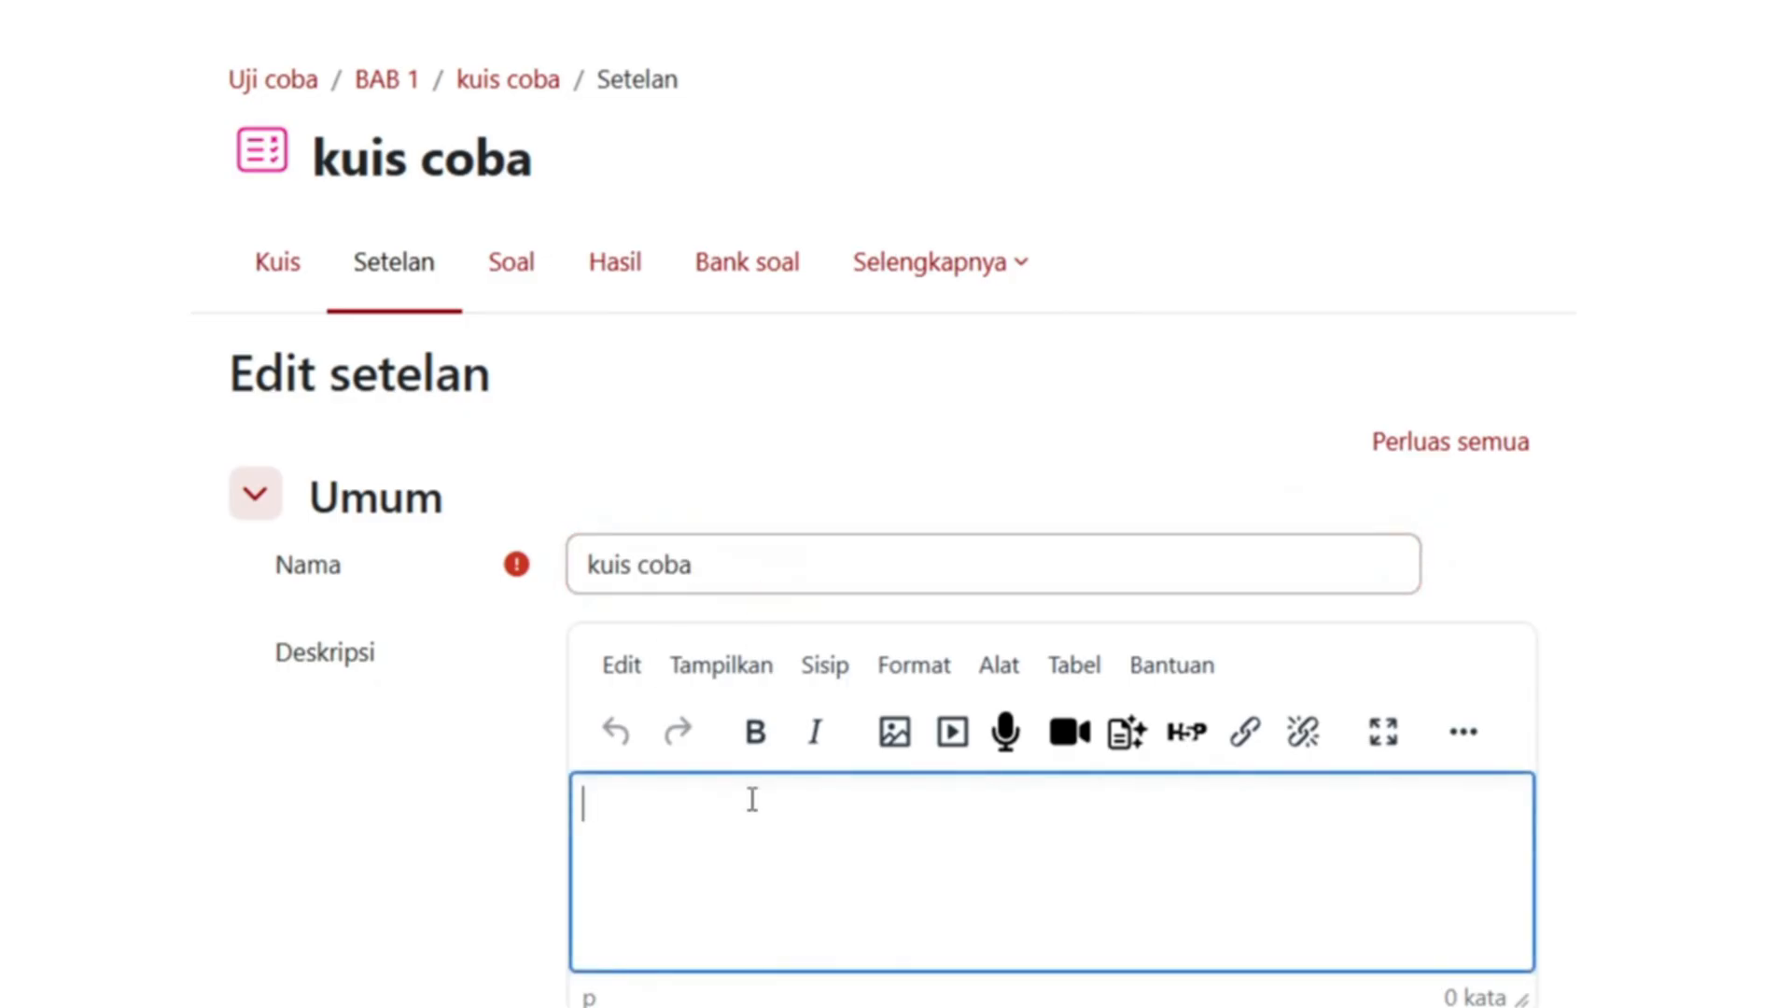
{"action": "scroll", "coordinate": [751, 800], "scroll_direction": "down", "scroll_amount": 1}
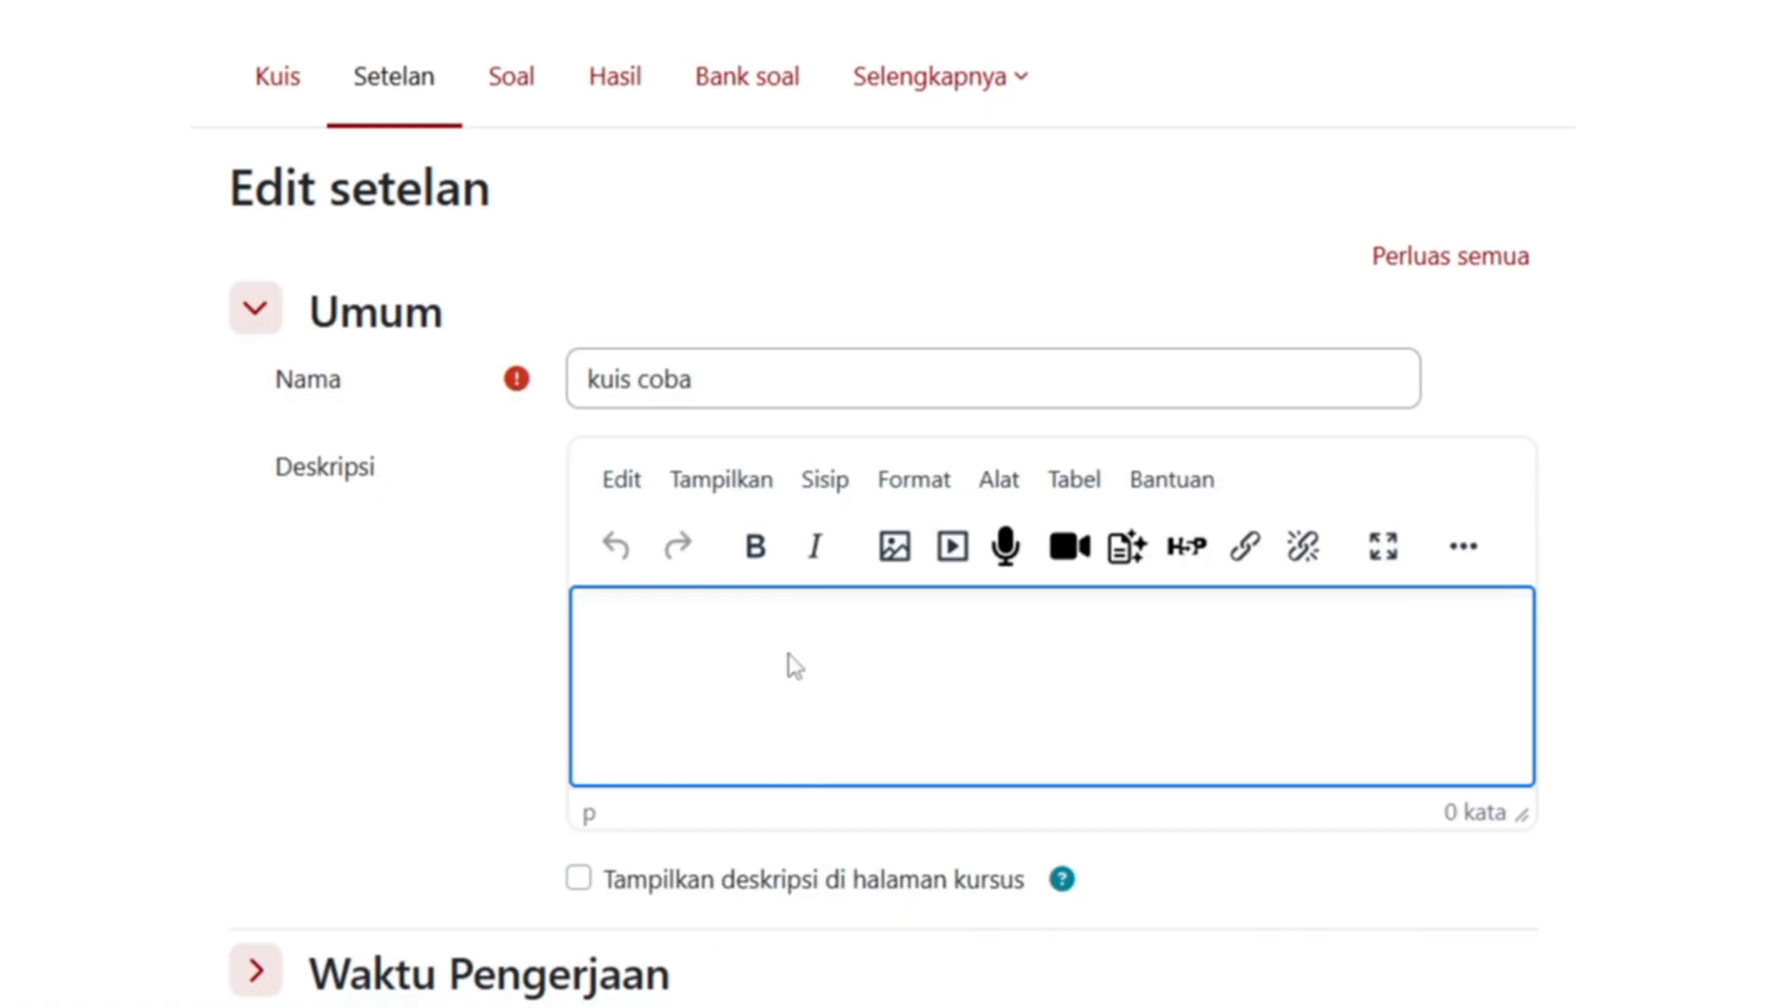
{"action": "left_click", "coordinate": [813, 387]}
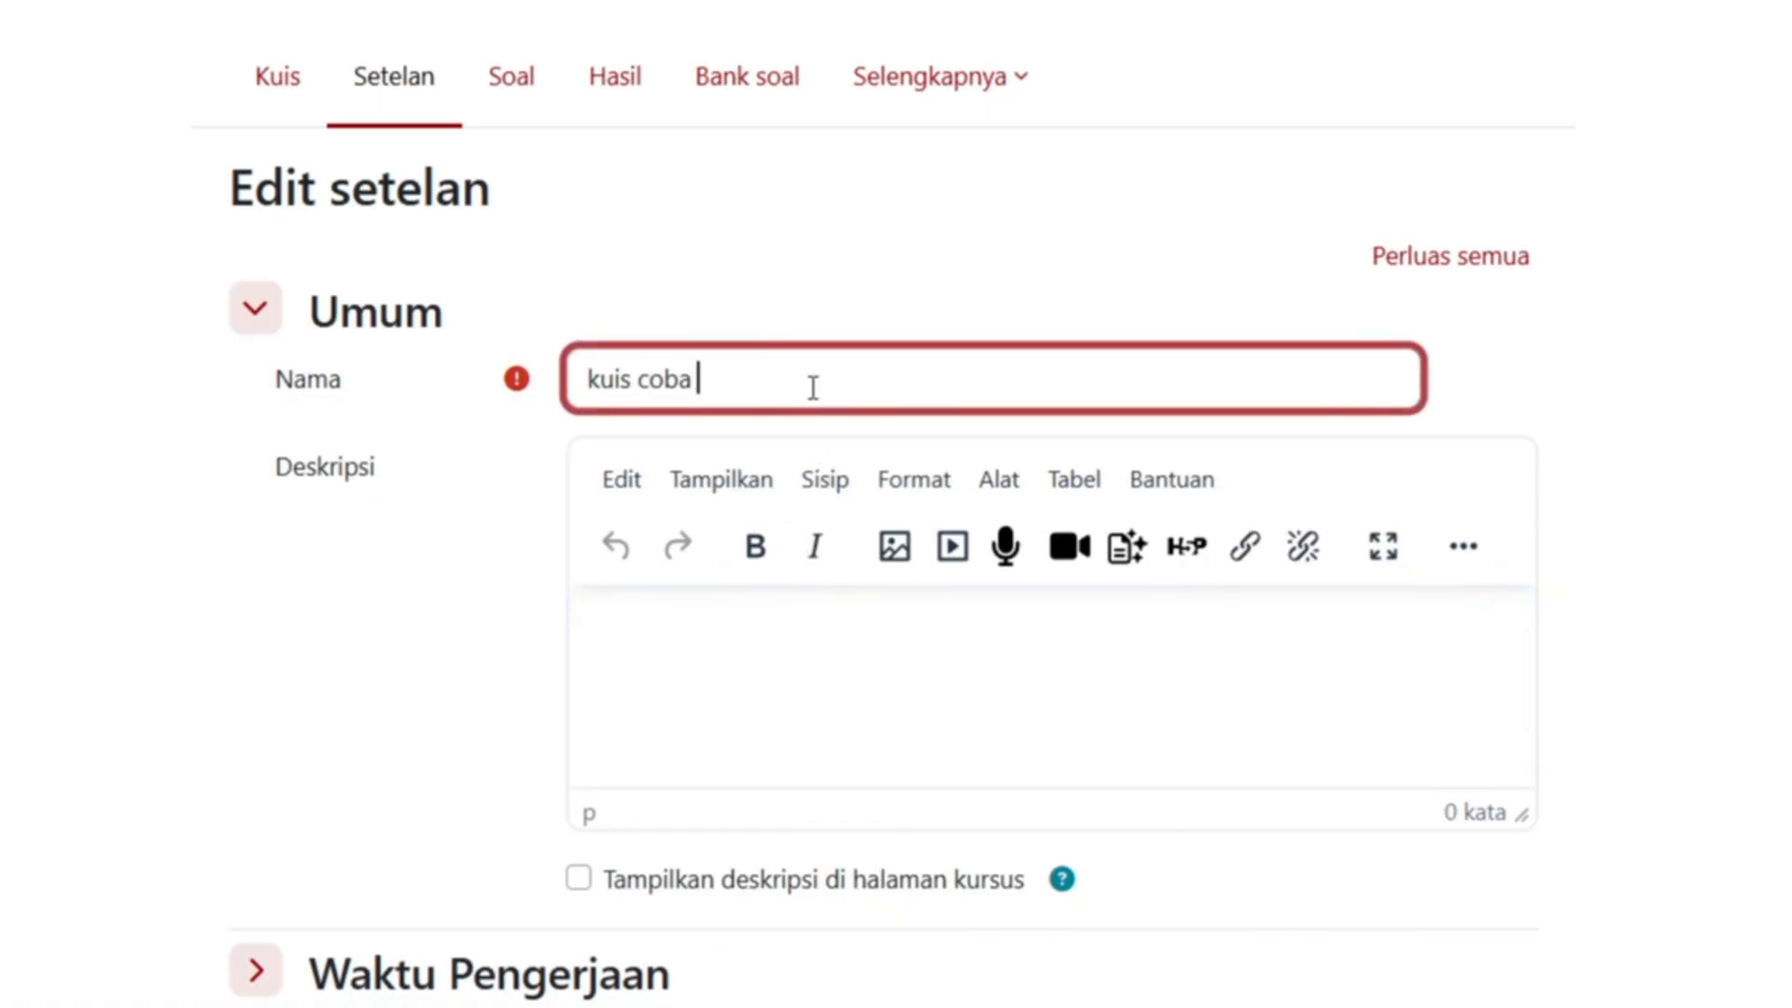
{"action": "type", "text": "11"}
{"action": "left_click", "coordinate": [817, 683]}
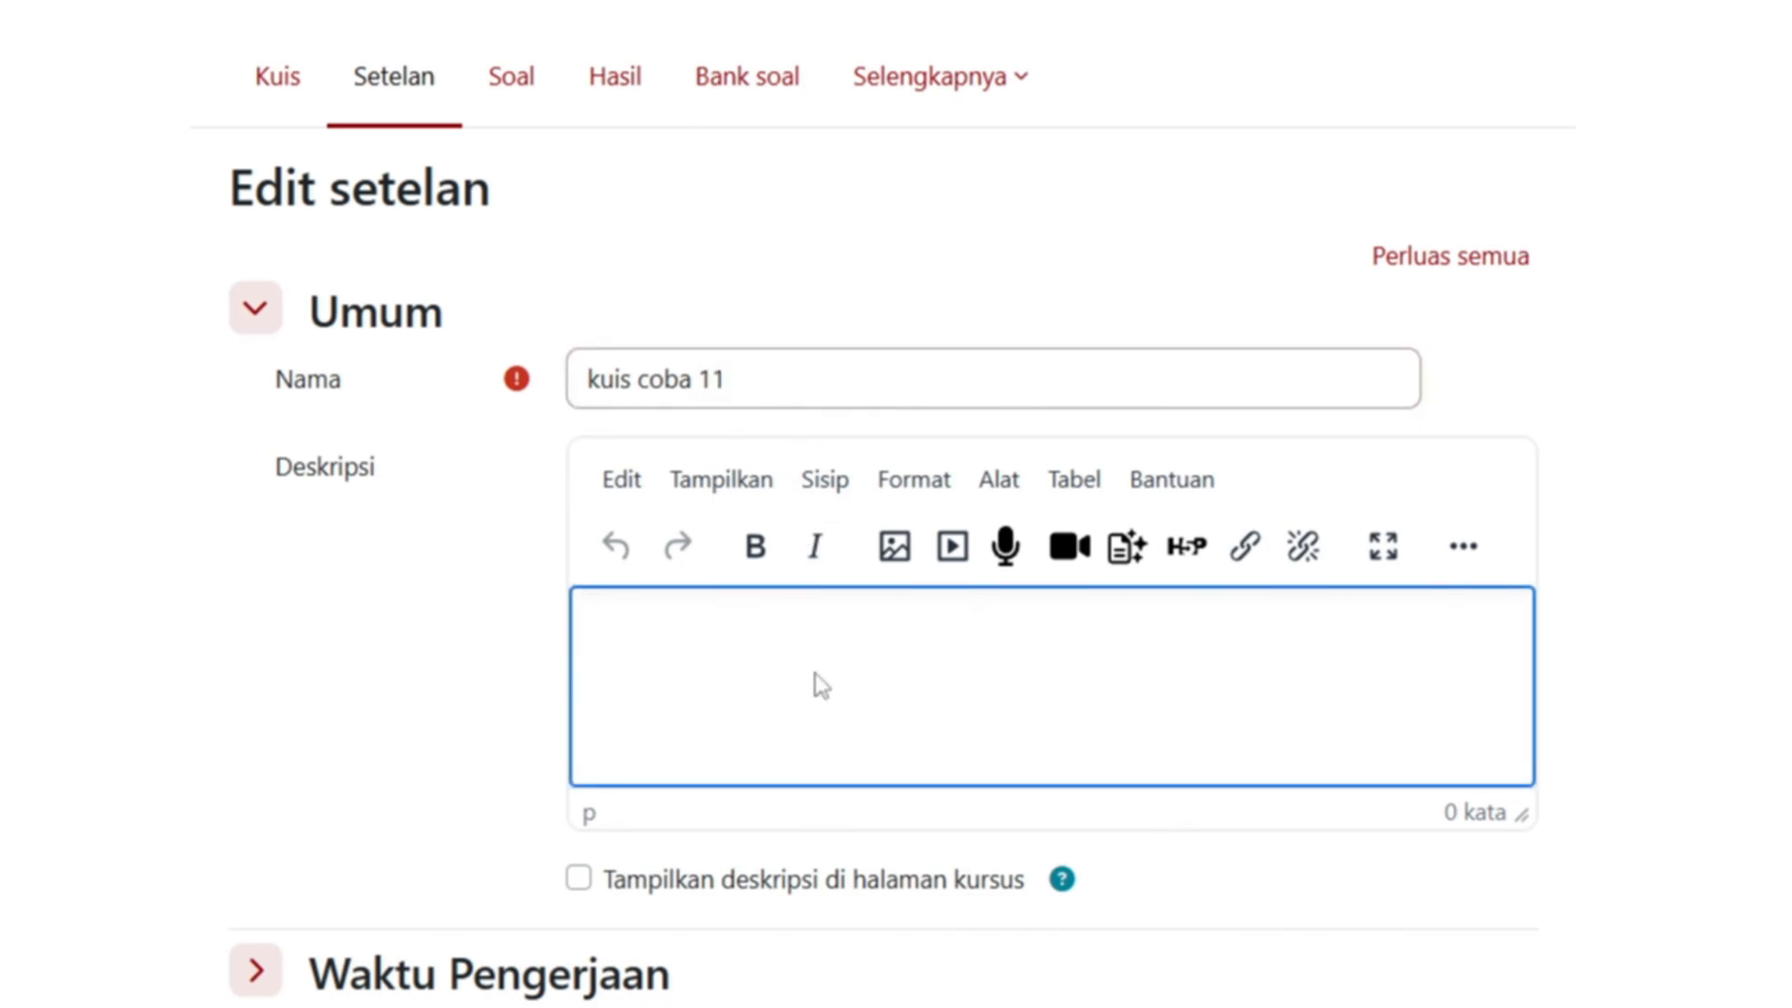
{"action": "scroll", "coordinate": [818, 684], "scroll_direction": "down", "scroll_amount": 13}
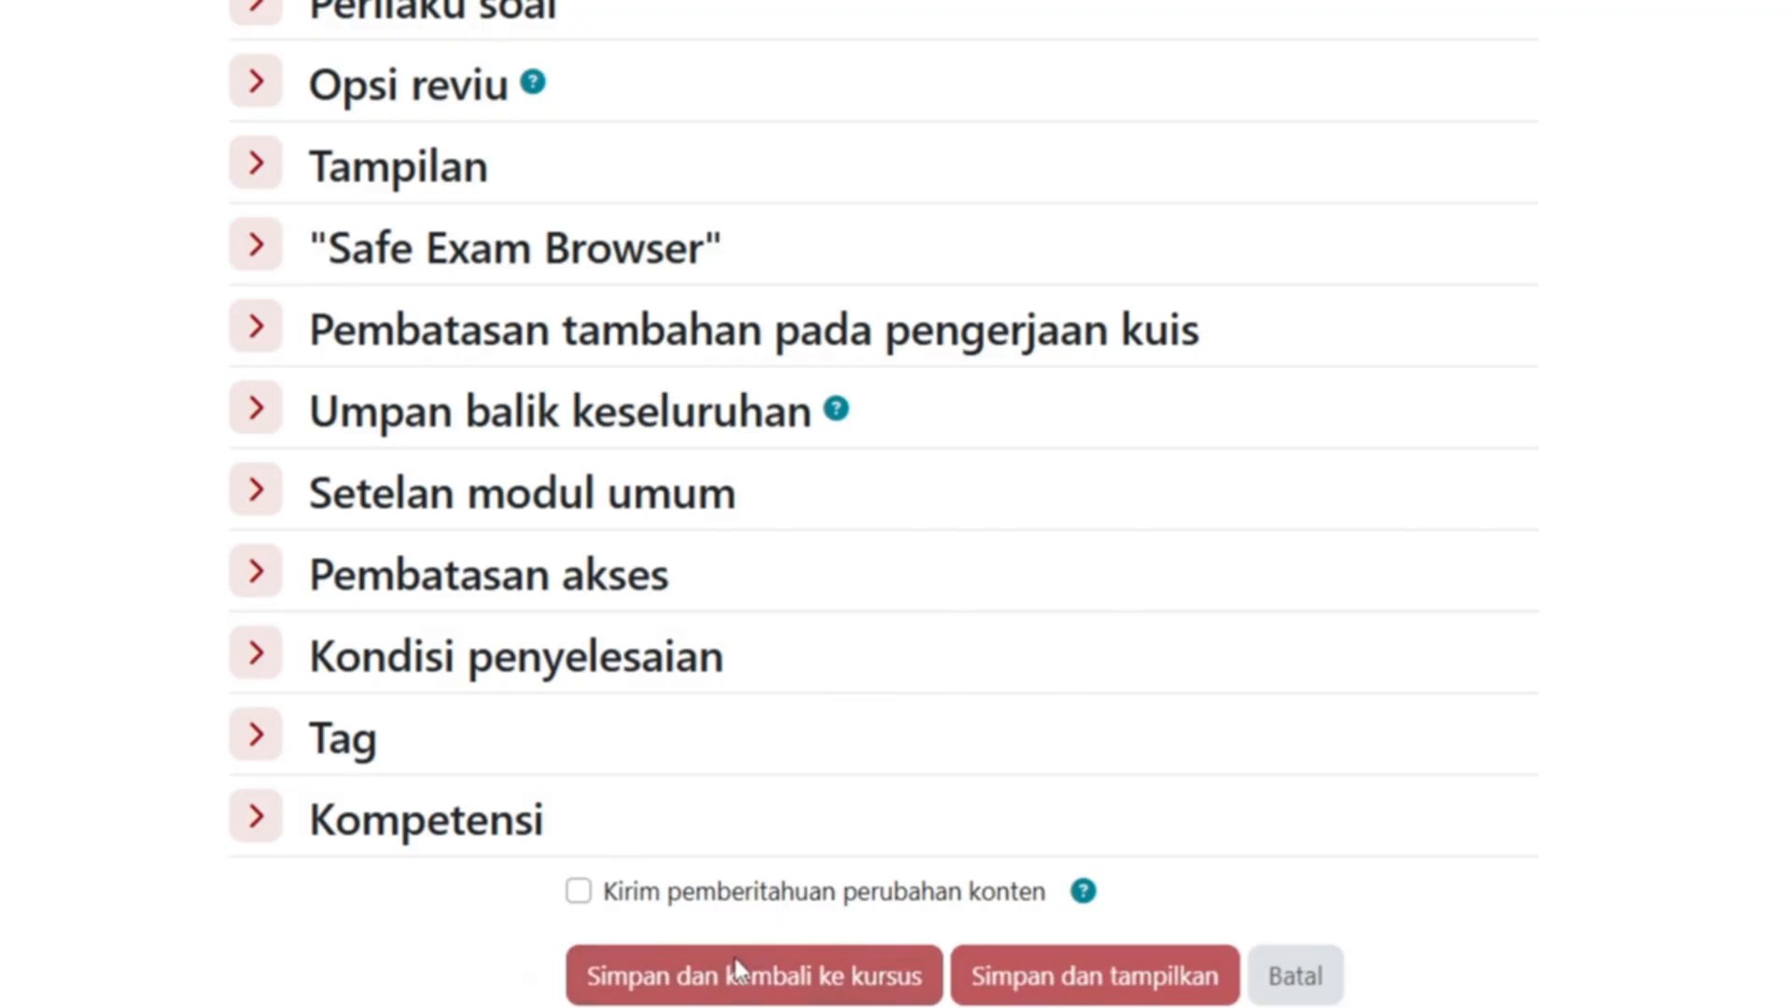
{"action": "left_click", "coordinate": [737, 971]}
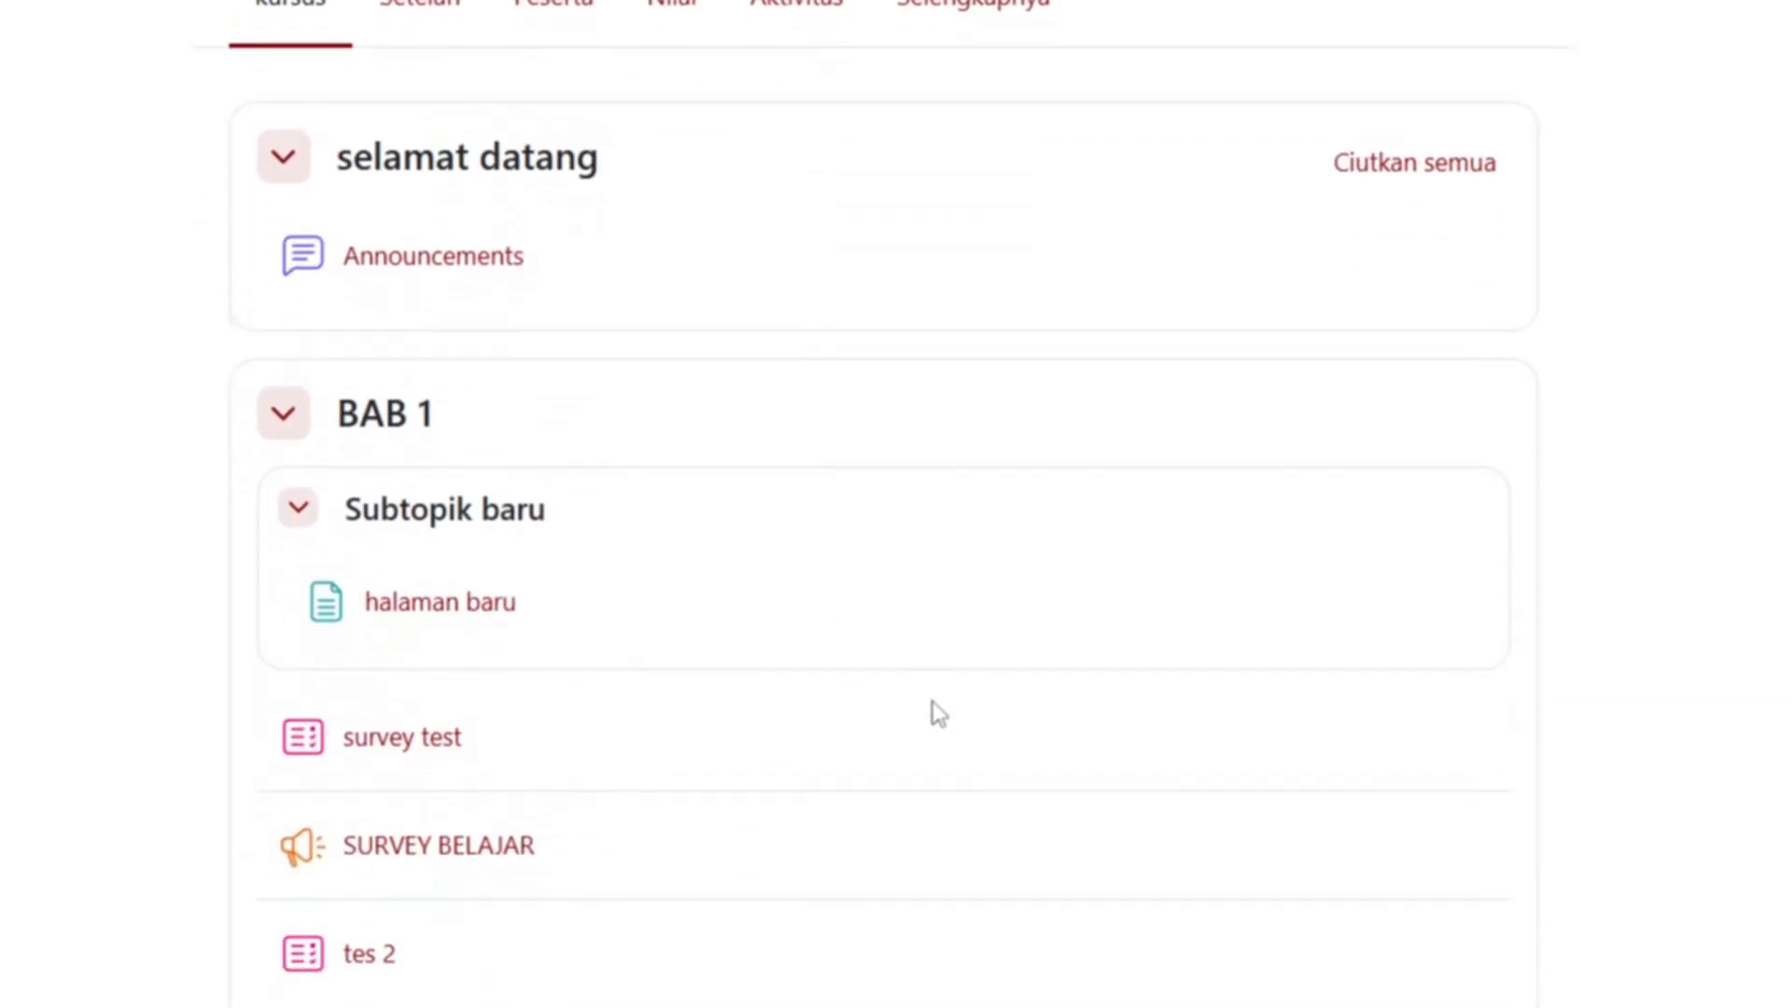
- Open kuis coba 11 from BAB 1 and review its Setelan page
{"action": "scroll", "coordinate": [938, 714], "scroll_direction": "down", "scroll_amount": 2}
{"action": "scroll", "coordinate": [938, 714], "scroll_direction": "up", "scroll_amount": 2}
{"action": "scroll", "coordinate": [938, 714], "scroll_direction": "up", "scroll_amount": 2}
{"action": "scroll", "coordinate": [928, 728], "scroll_direction": "down", "scroll_amount": 6}
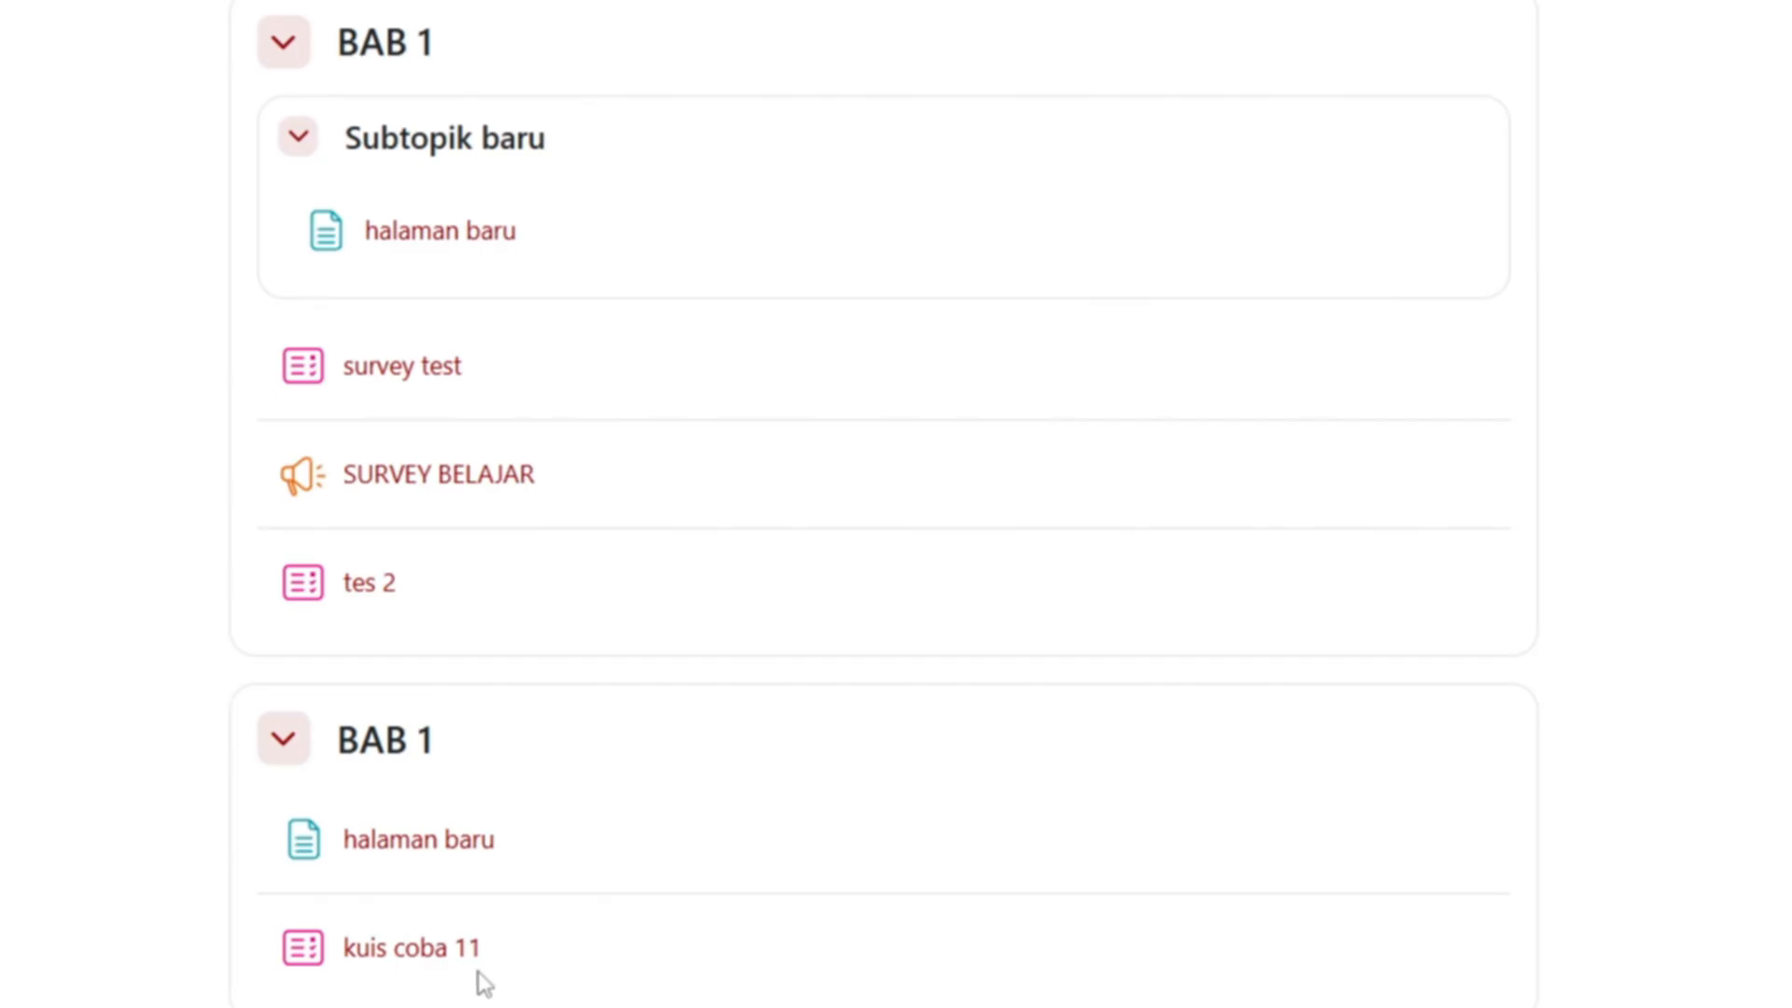
{"action": "left_click", "coordinate": [455, 954]}
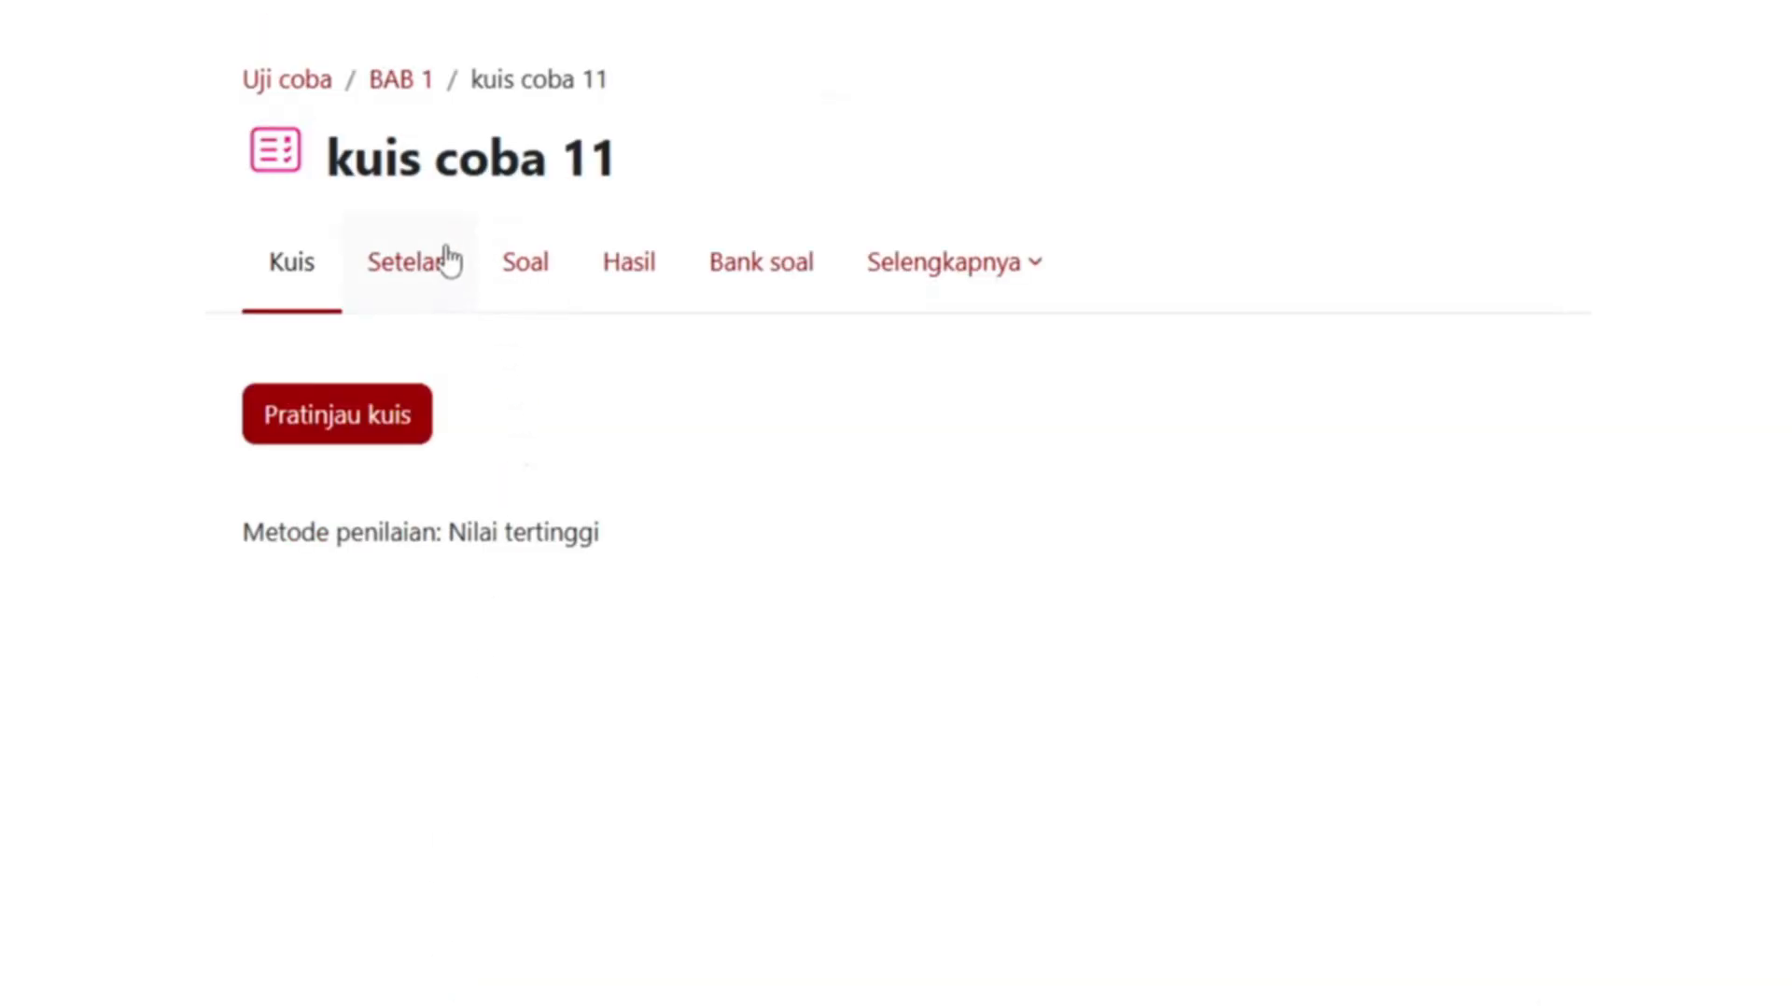
{"action": "left_click", "coordinate": [445, 259]}
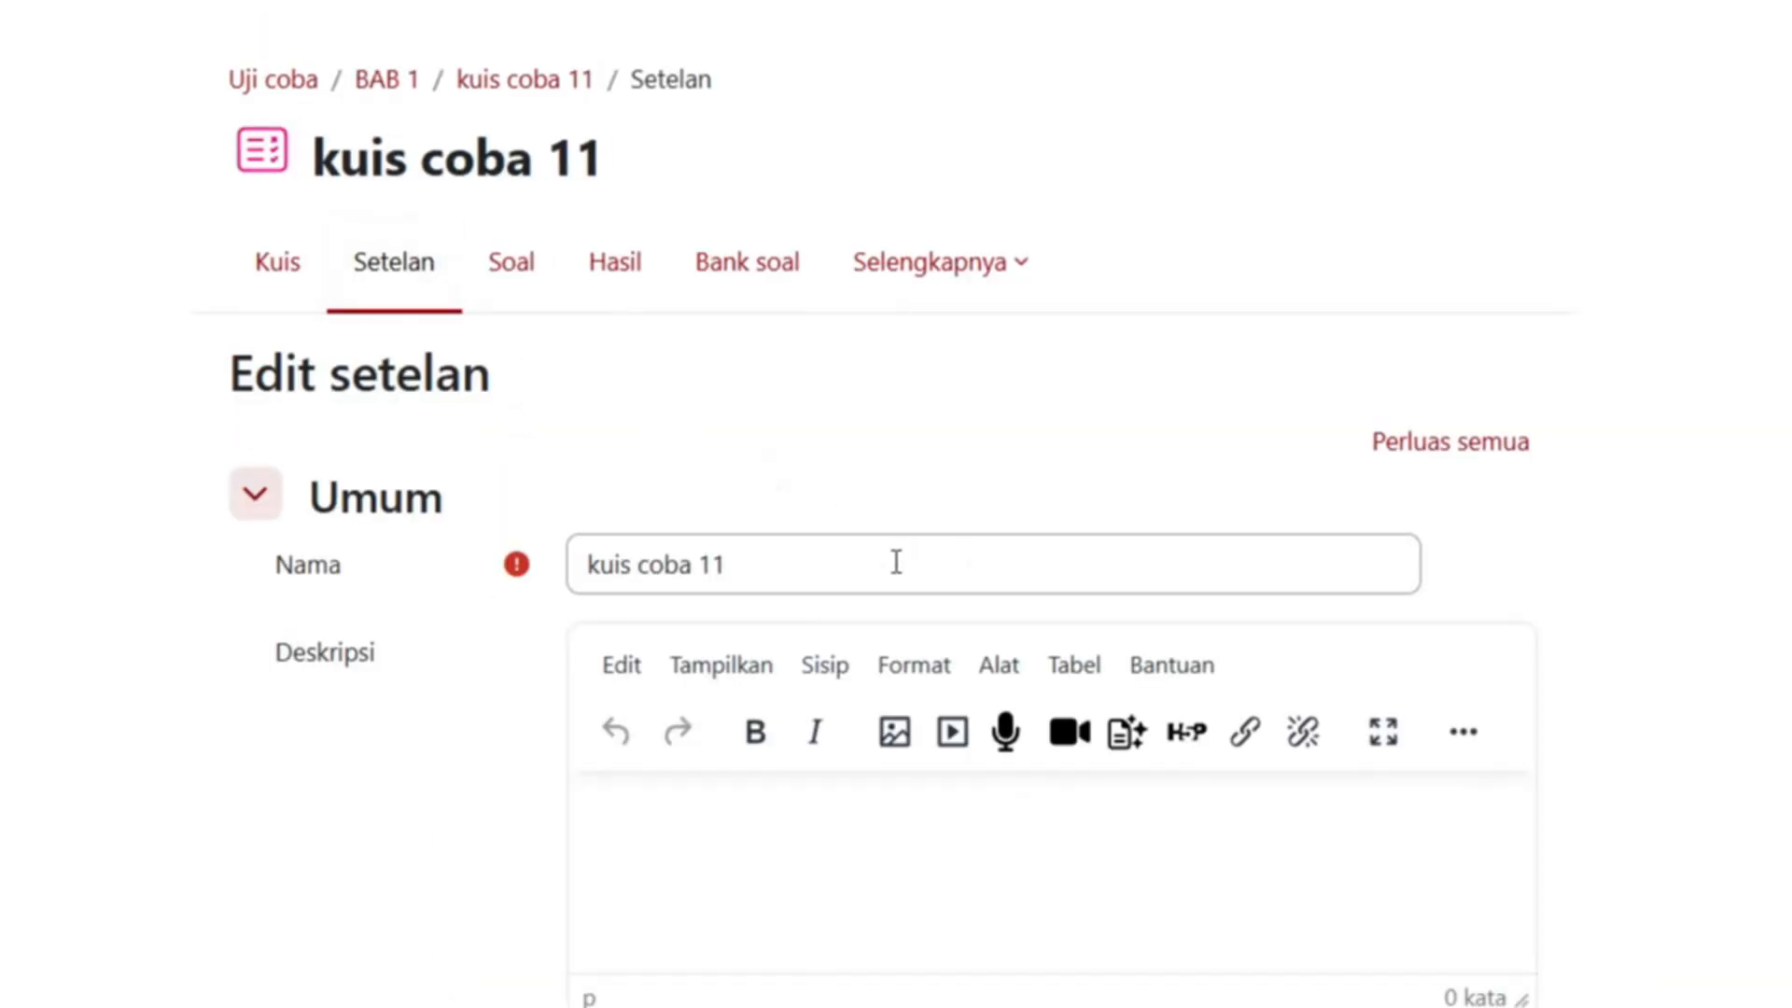
{"action": "left_click", "coordinate": [896, 562]}
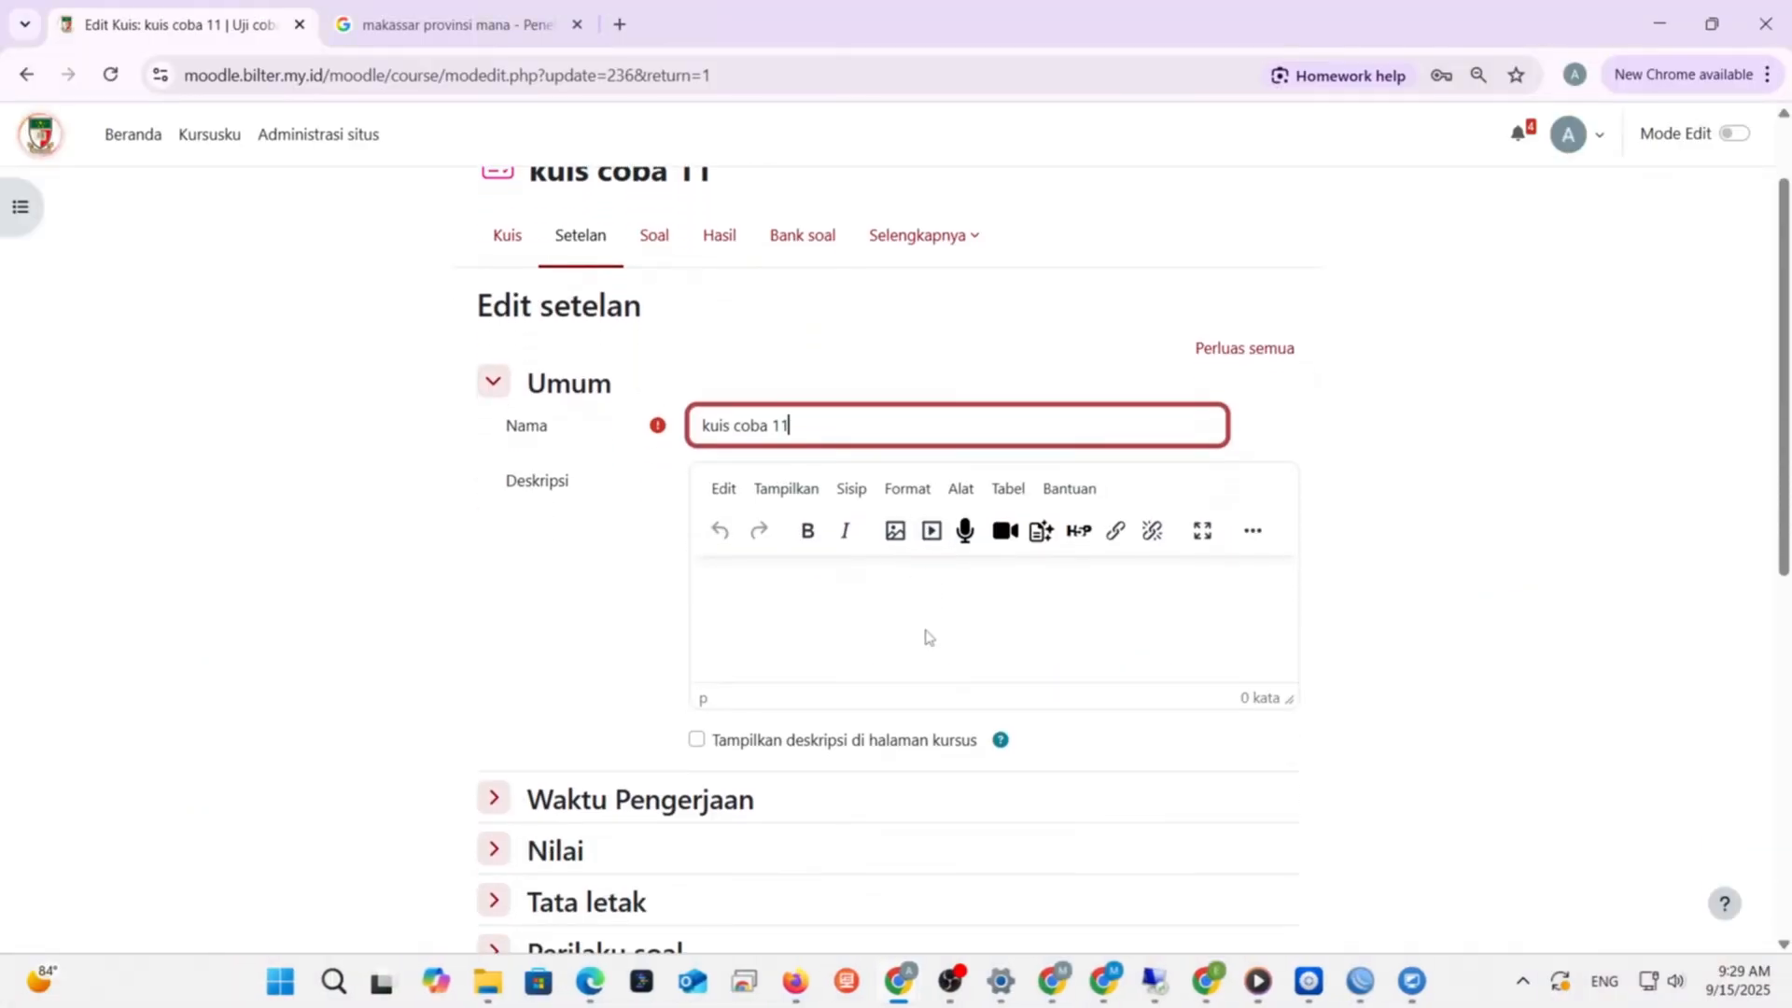
{"action": "scroll", "coordinate": [927, 636], "scroll_direction": "down", "scroll_amount": 1}
{"action": "scroll", "coordinate": [927, 636], "scroll_direction": "up", "scroll_amount": 1}
{"action": "scroll", "coordinate": [926, 637], "scroll_direction": "down", "scroll_amount": 2}
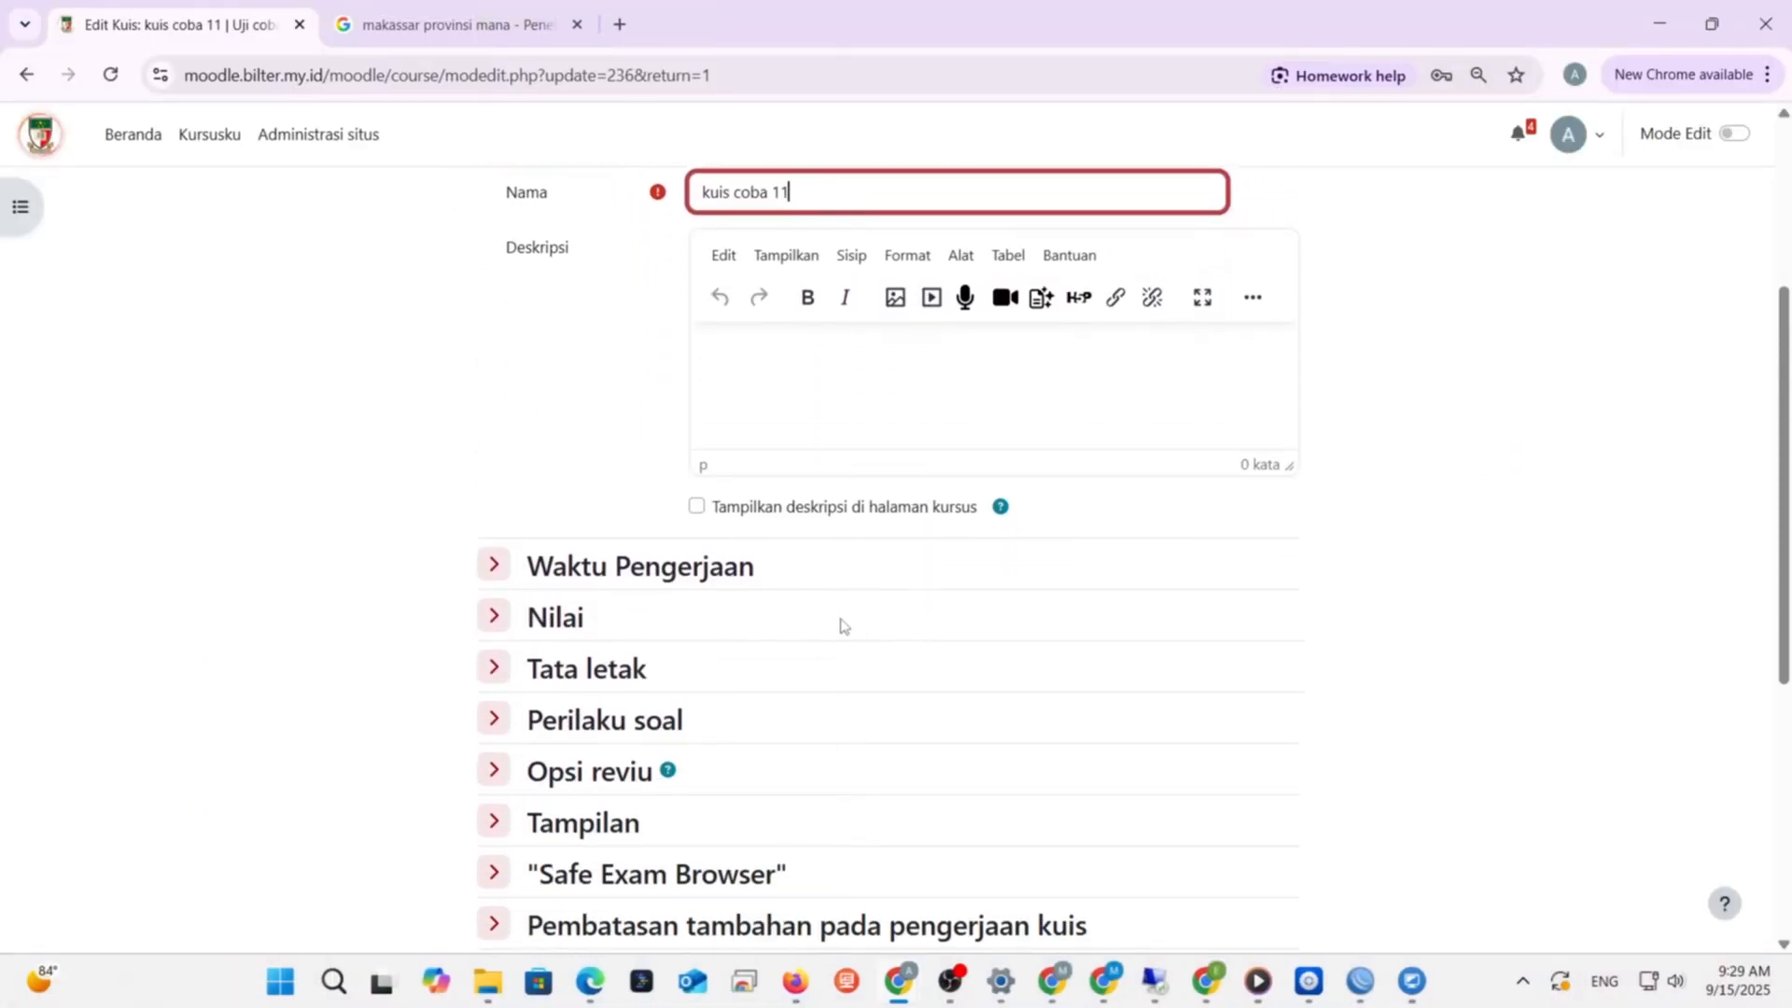
- Enable the quiz start date, keeping day 15, and enable a closing date
{"action": "left_click", "coordinate": [497, 573]}
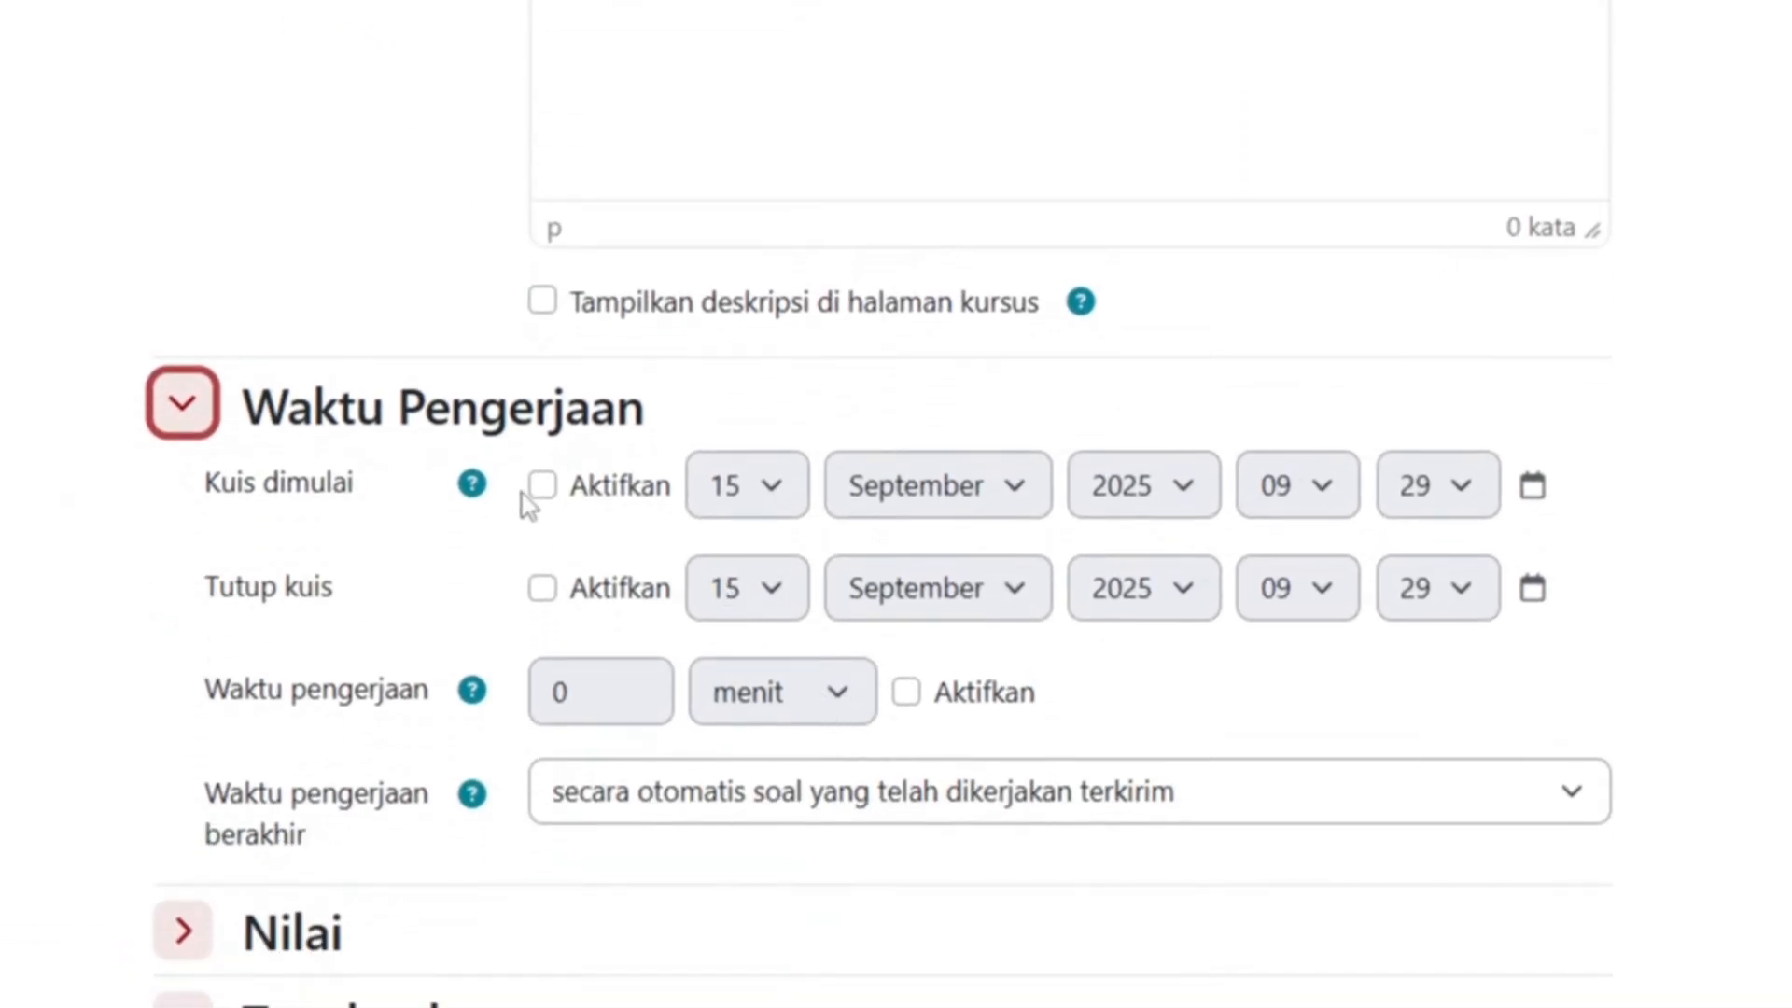
{"action": "left_click", "coordinate": [545, 490]}
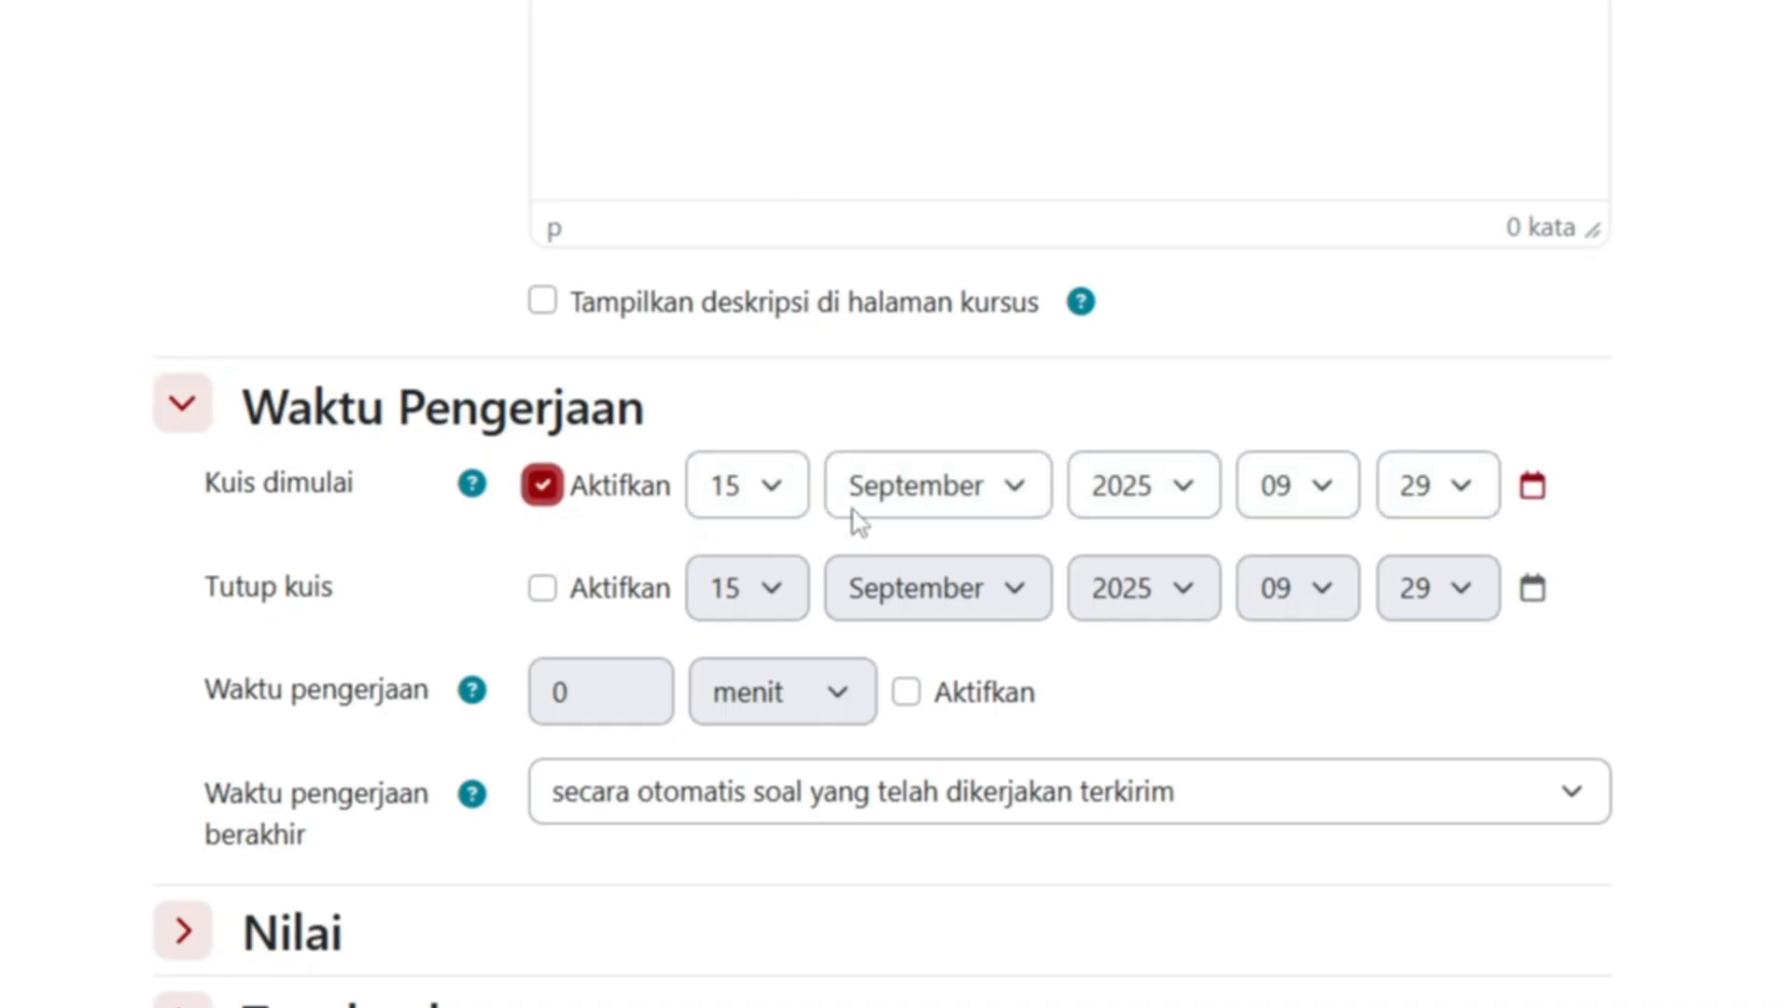
{"action": "left_click", "coordinate": [786, 499]}
{"action": "left_click", "coordinate": [786, 499]}
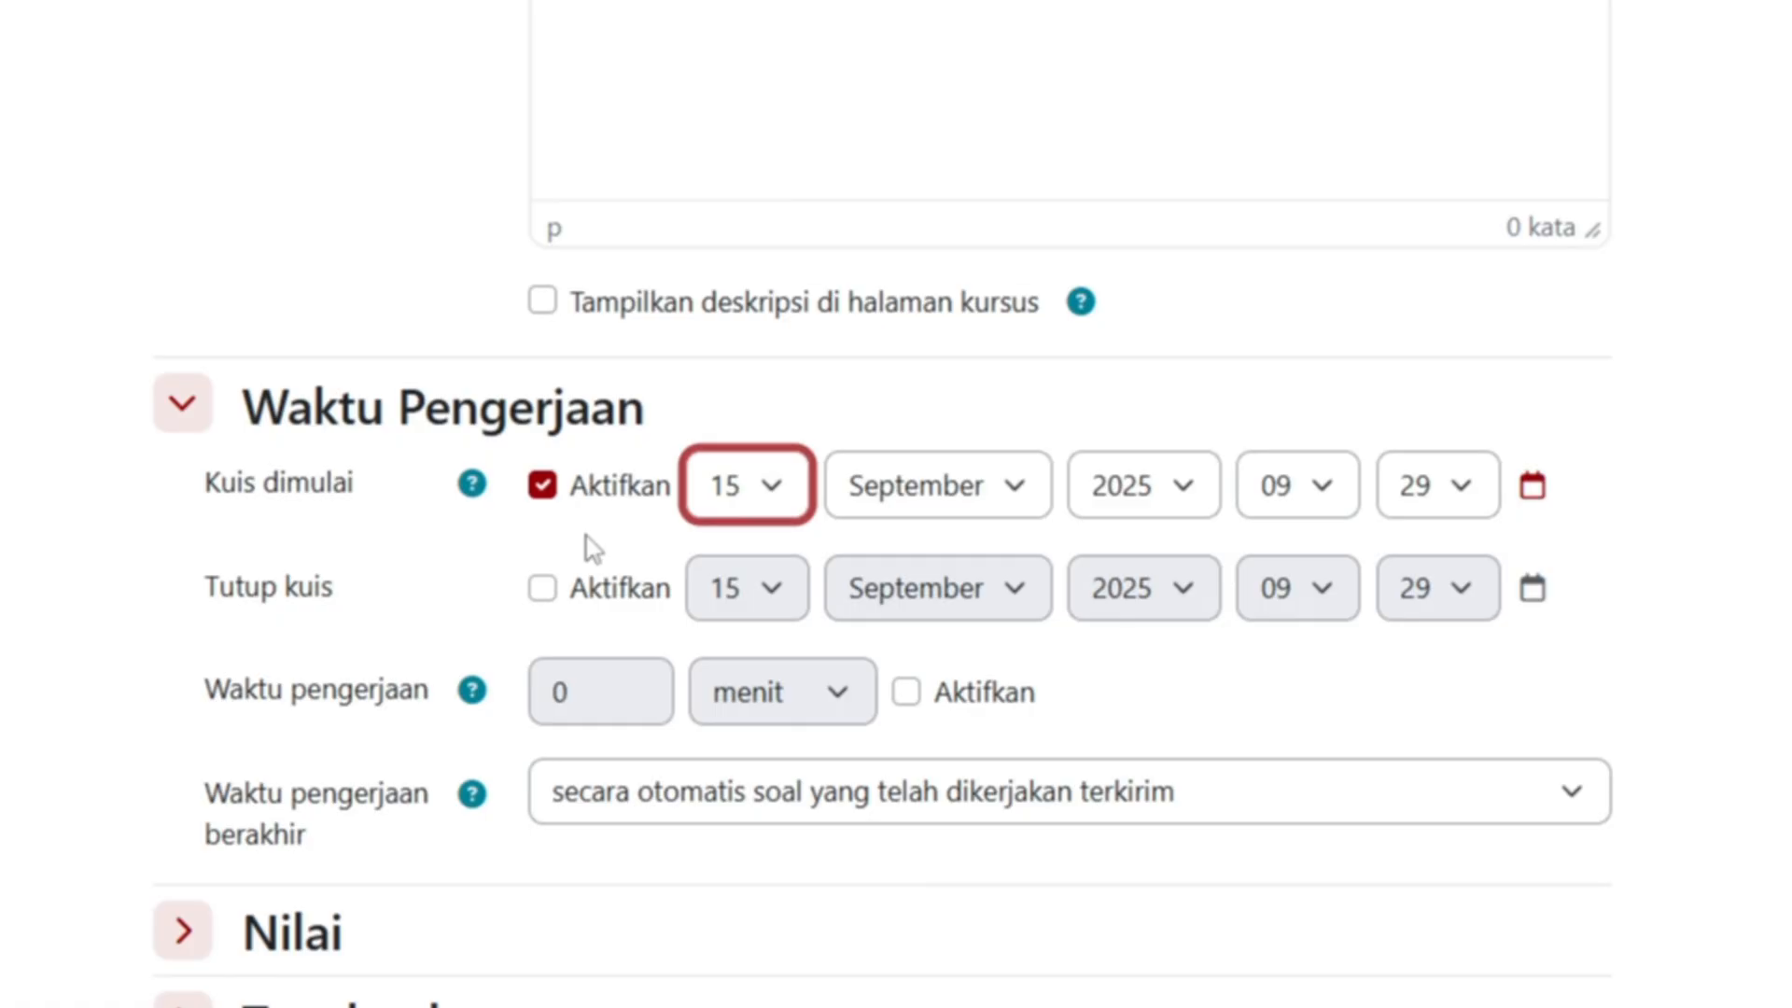
{"action": "left_click", "coordinate": [543, 593]}
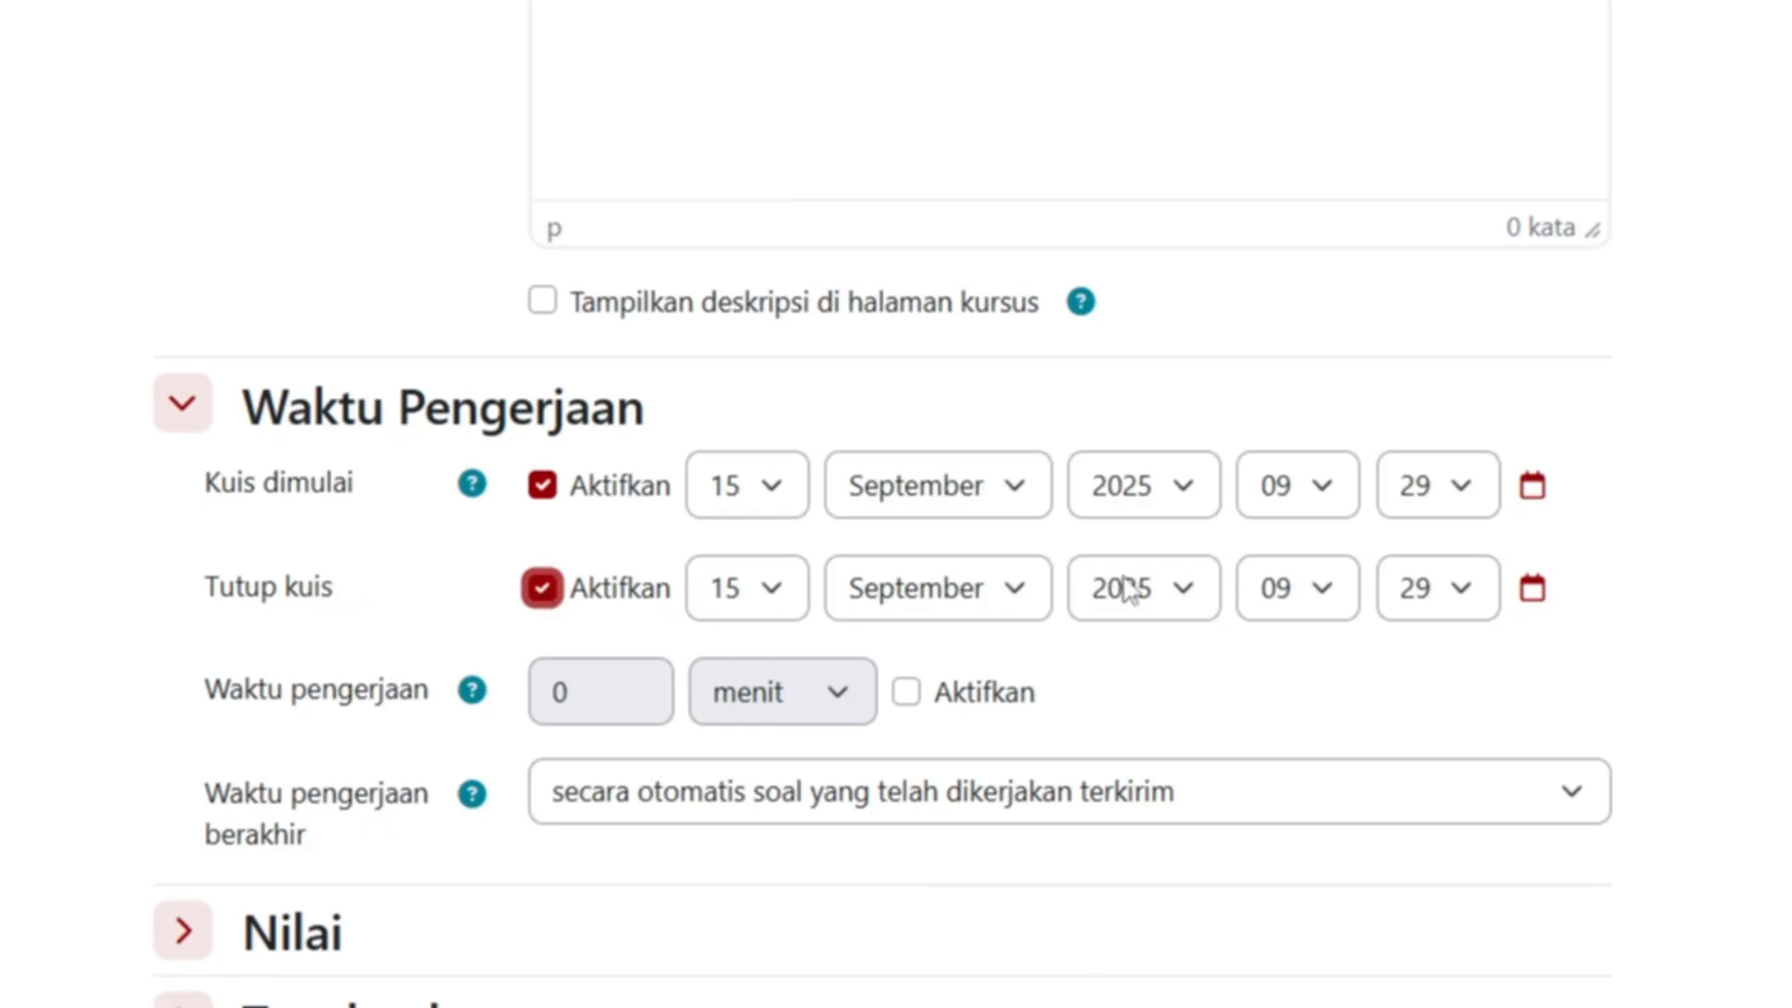
{"action": "scroll", "coordinate": [644, 574], "scroll_direction": "down", "scroll_amount": 4}
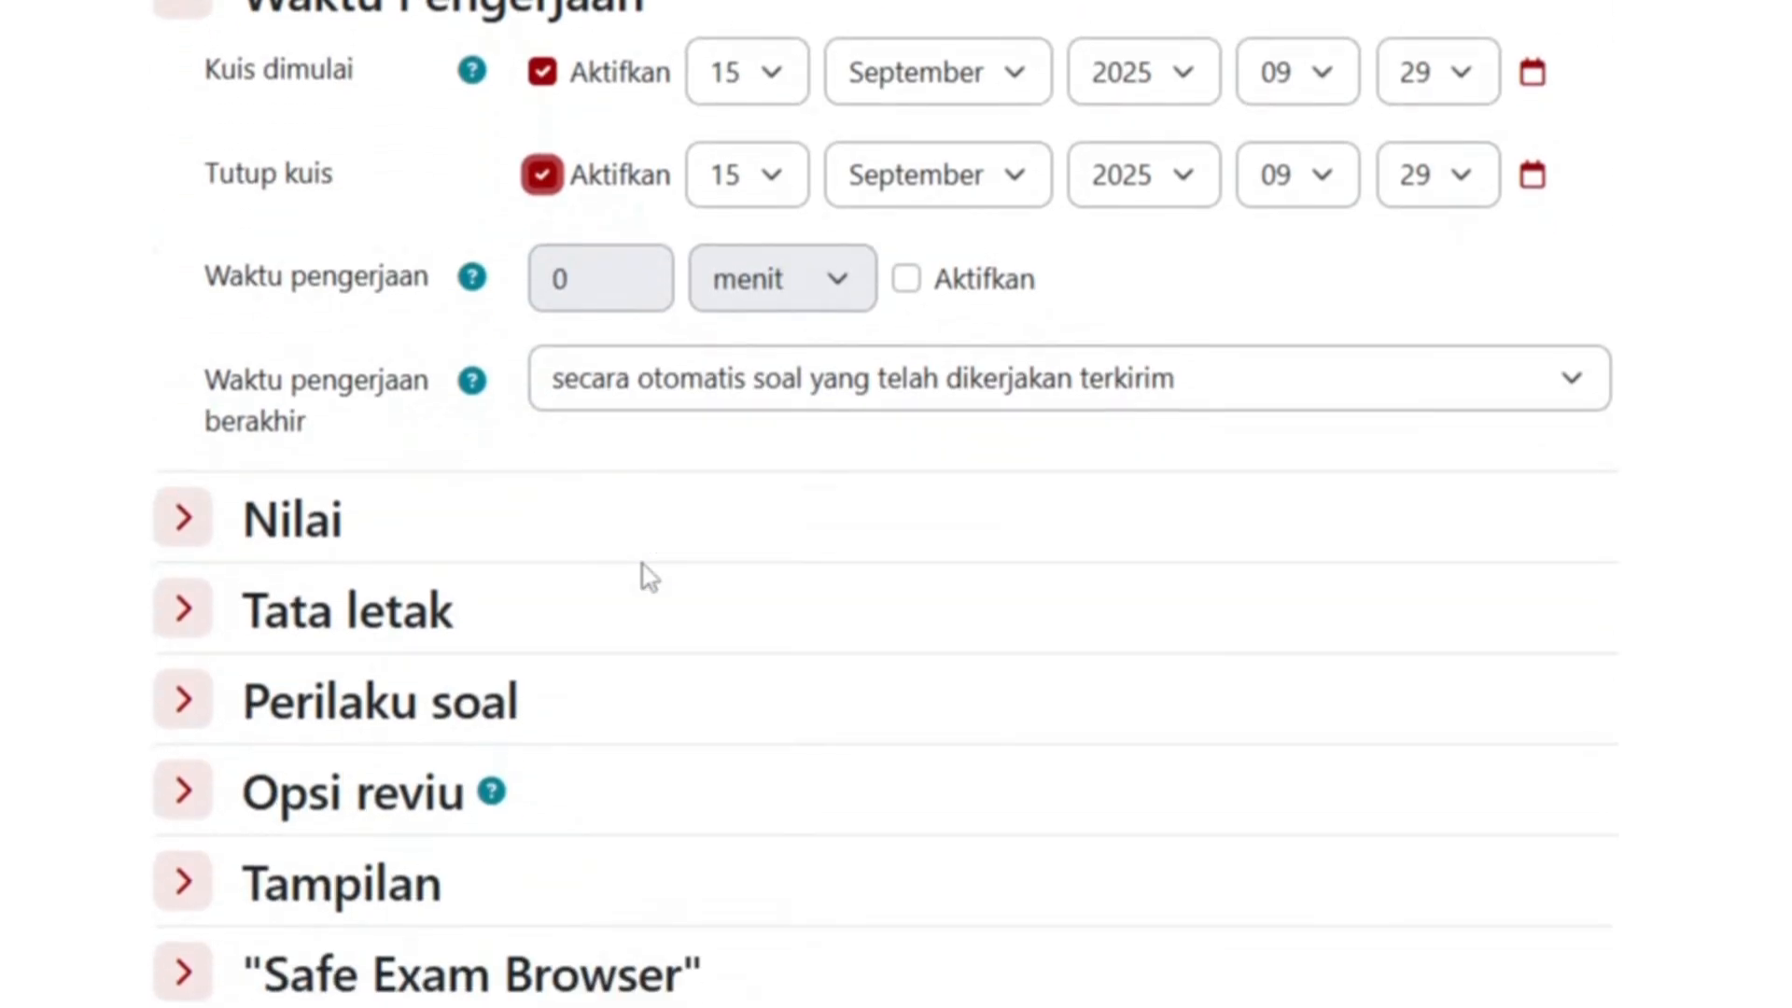
{"action": "scroll", "coordinate": [647, 572], "scroll_direction": "up", "scroll_amount": 2}
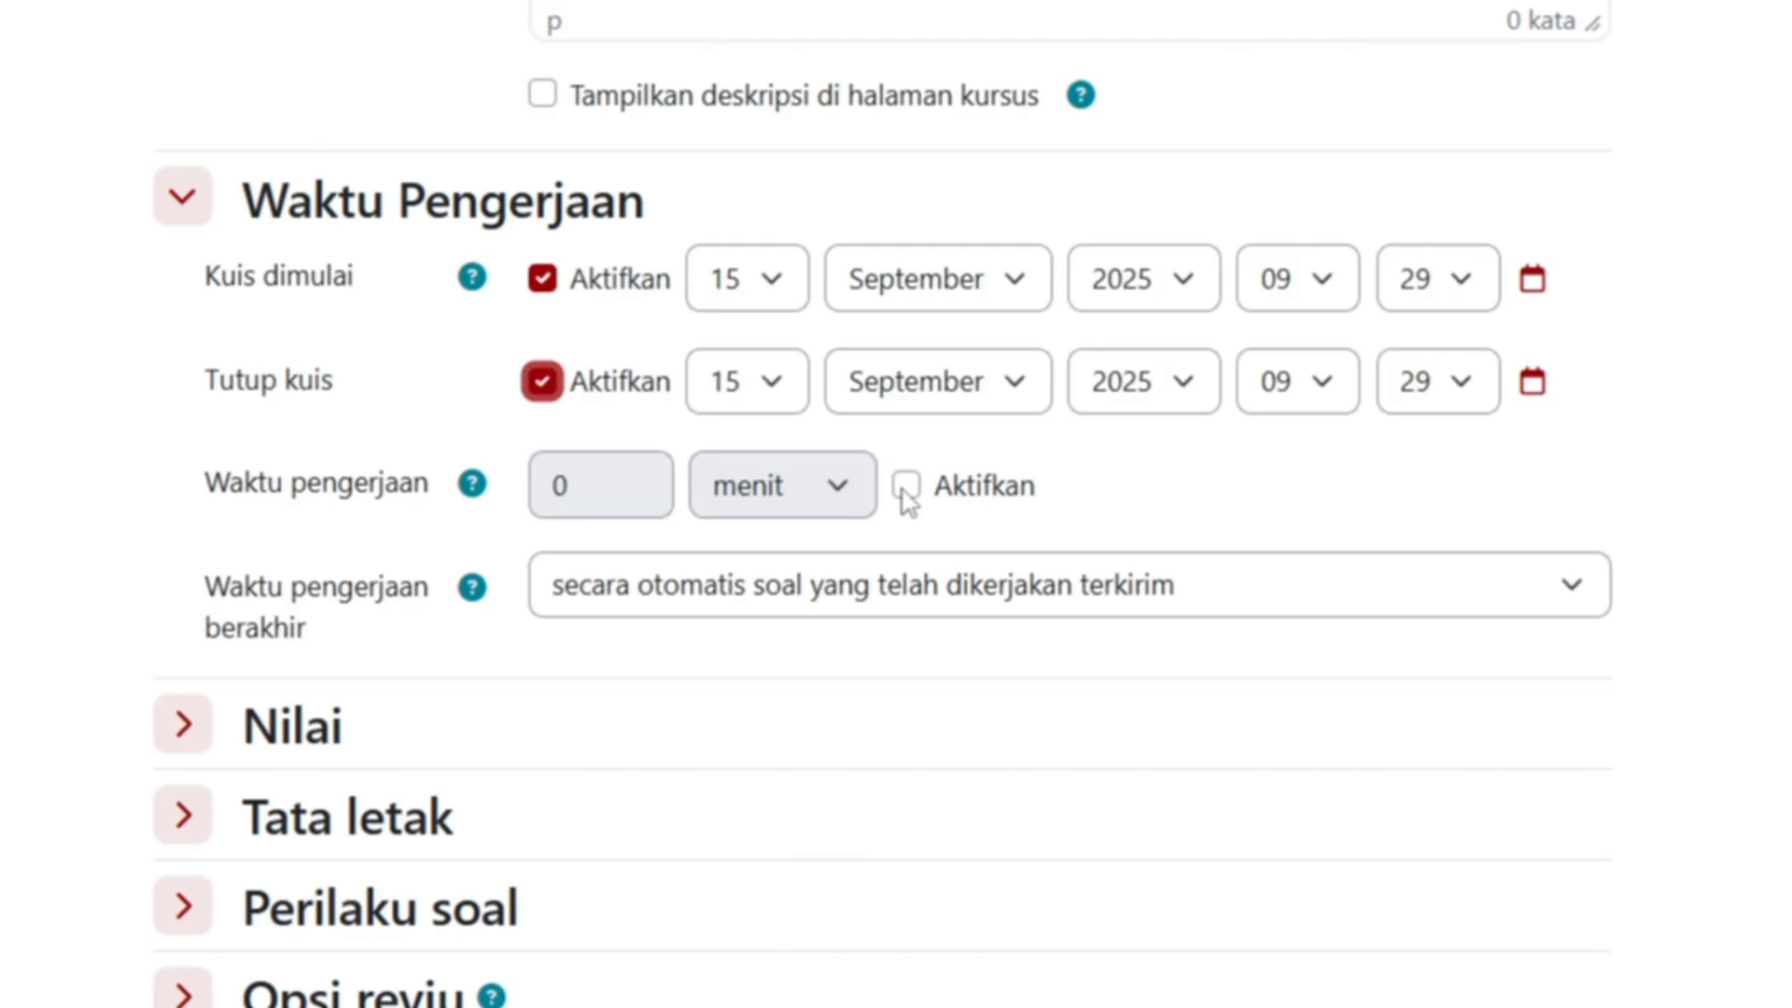
- Set the closing minute to 59 and give attempts a 40-minute time limit
{"action": "left_click", "coordinate": [902, 491]}
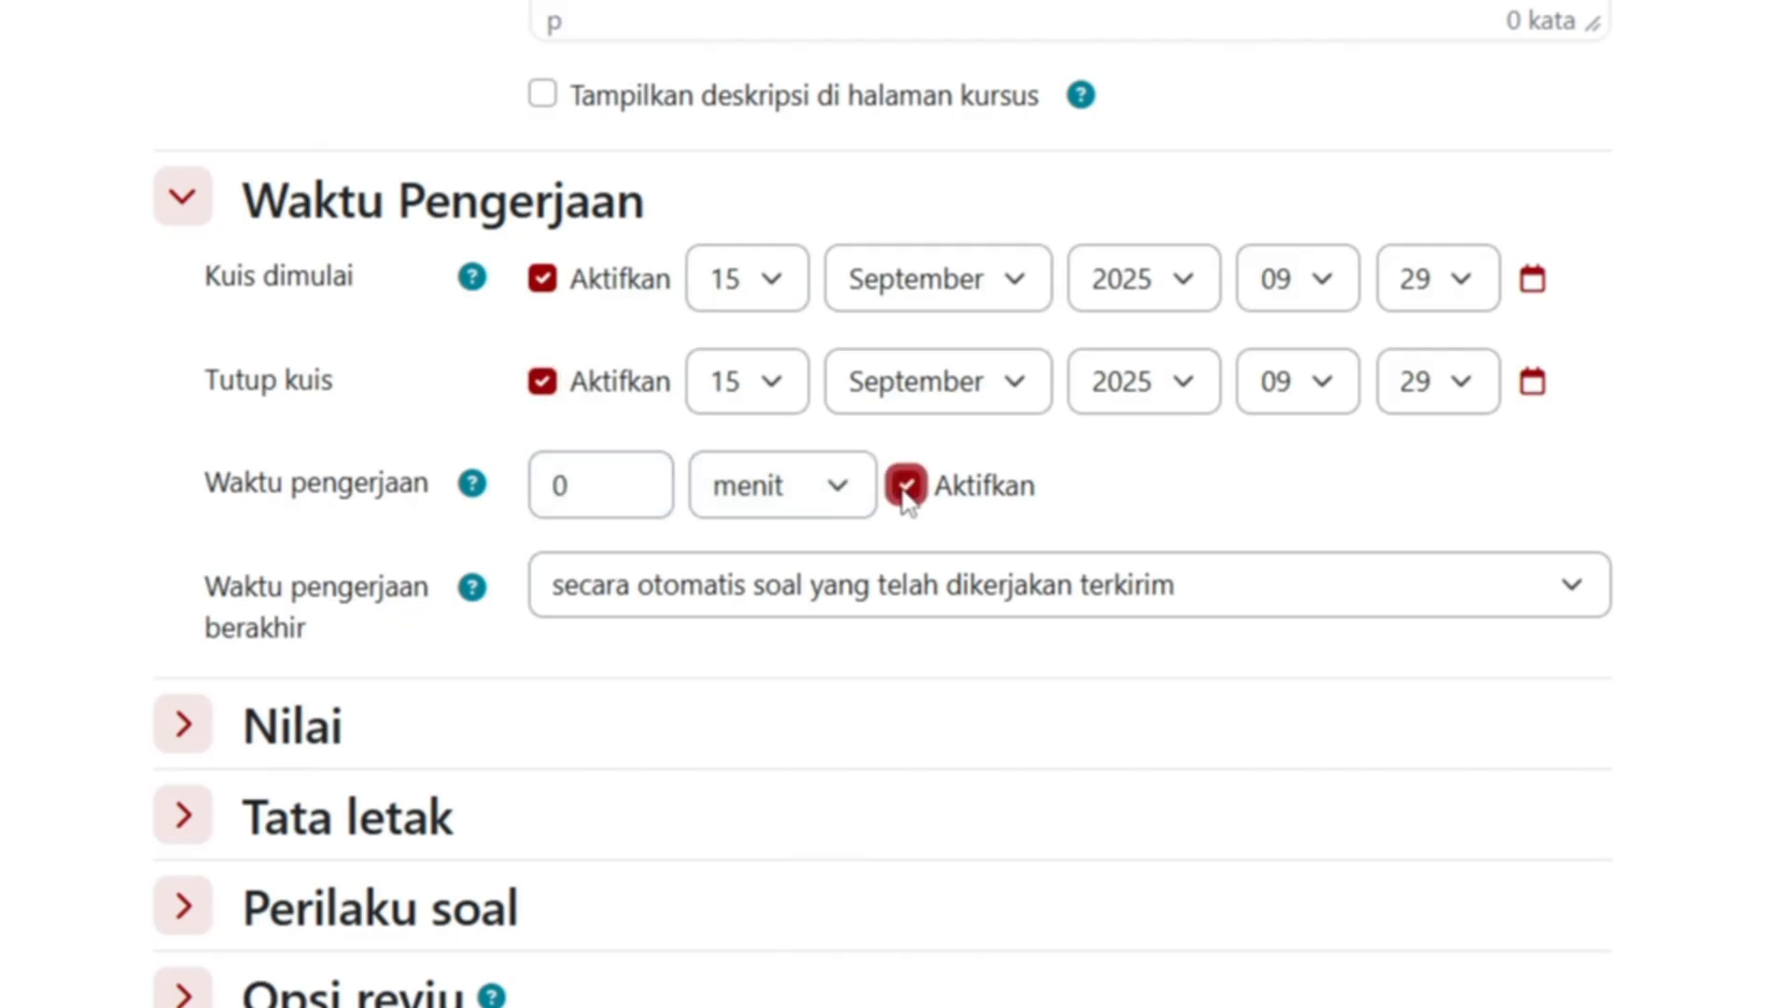
{"action": "left_click", "coordinate": [1340, 409]}
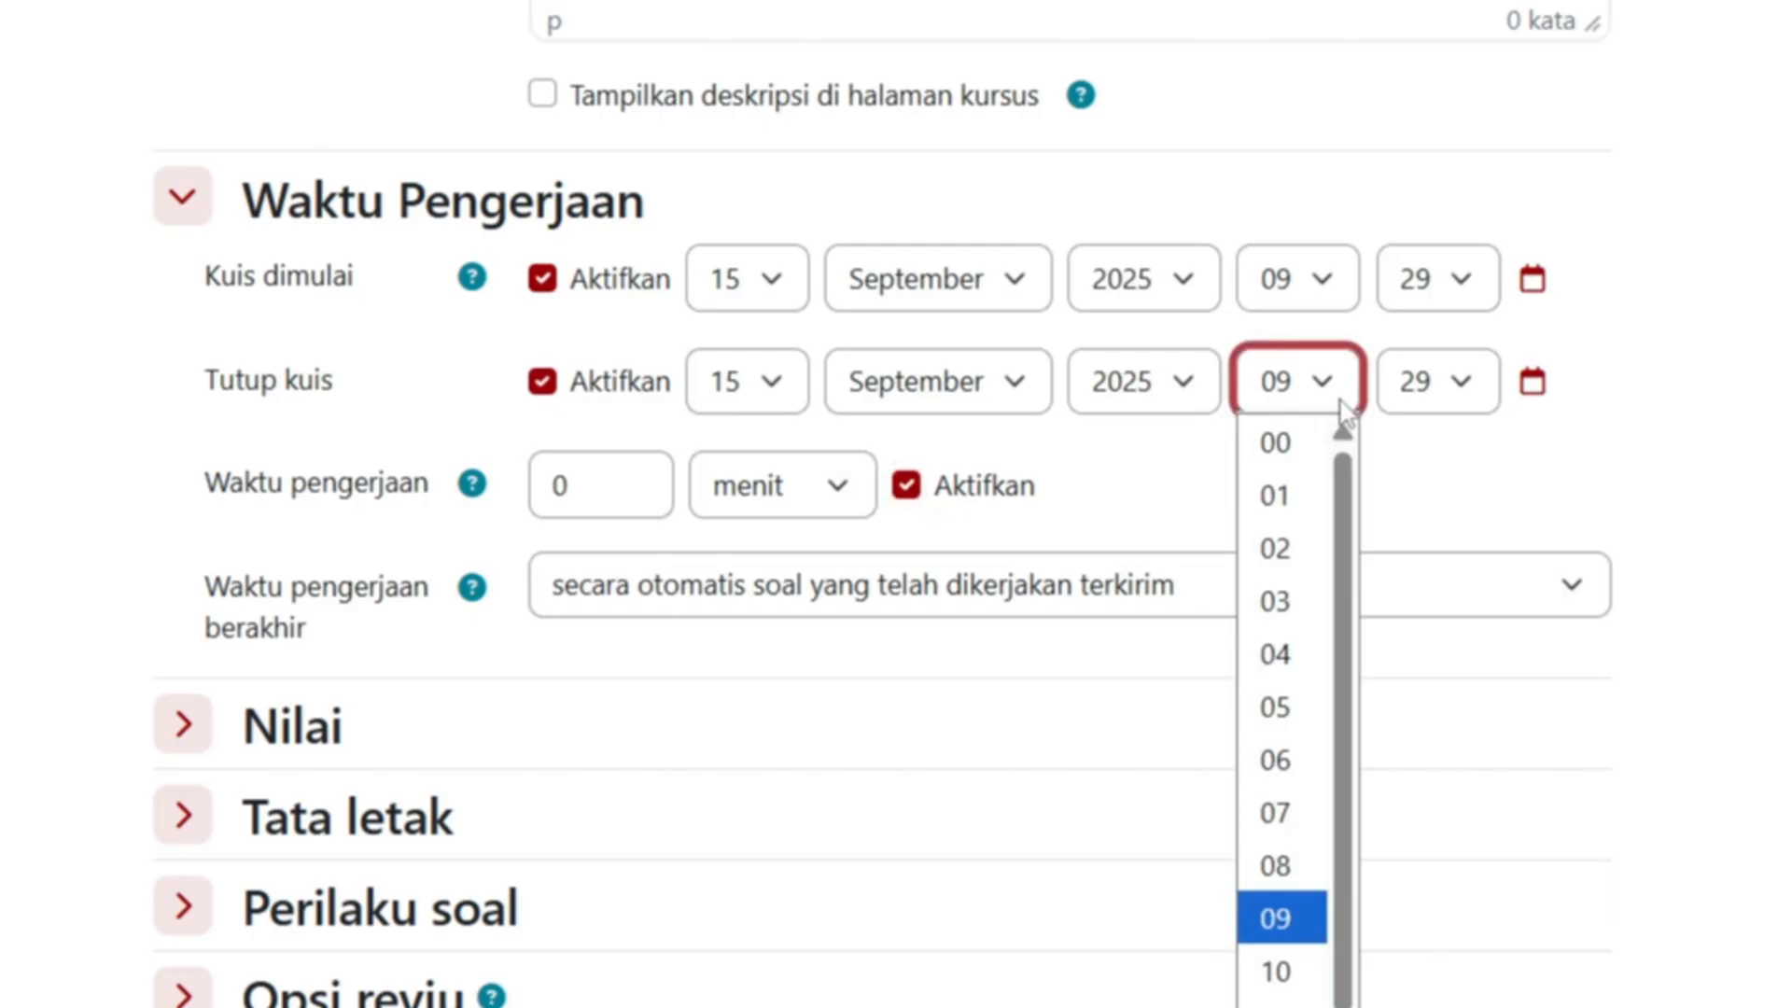
{"action": "left_click", "coordinate": [1341, 407]}
{"action": "left_click", "coordinate": [1467, 404]}
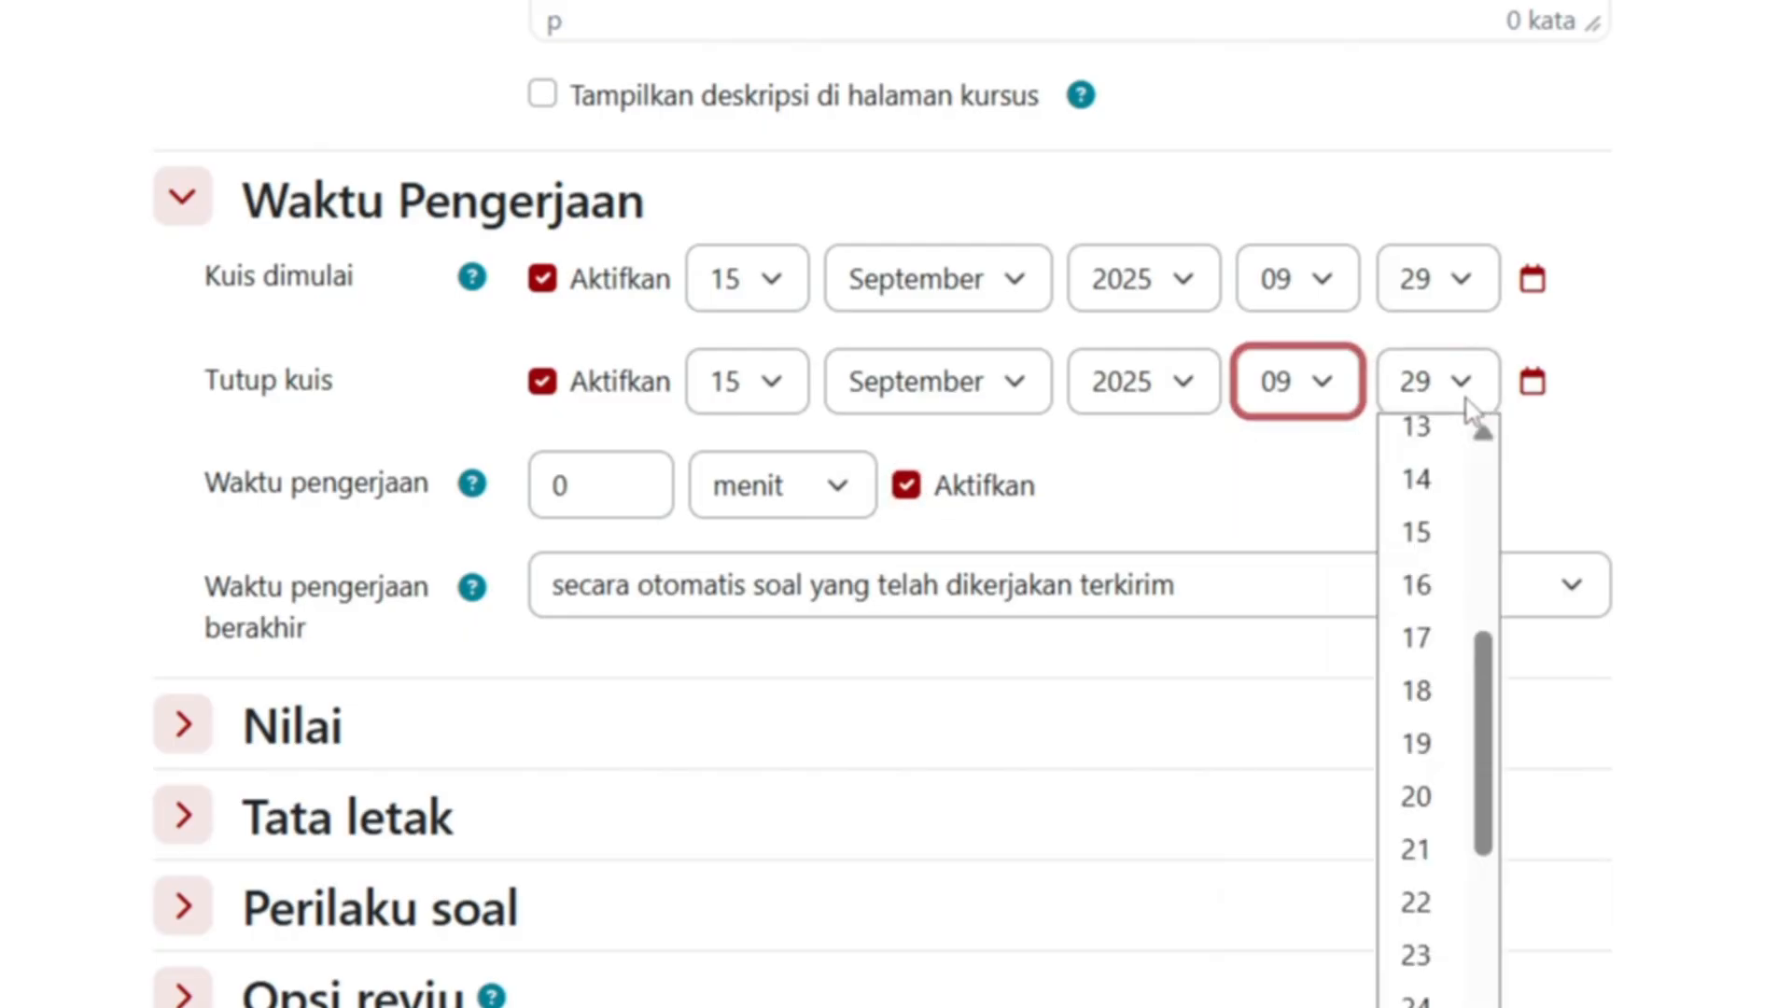
{"action": "scroll", "coordinate": [1487, 724], "scroll_direction": "down", "scroll_amount": 10}
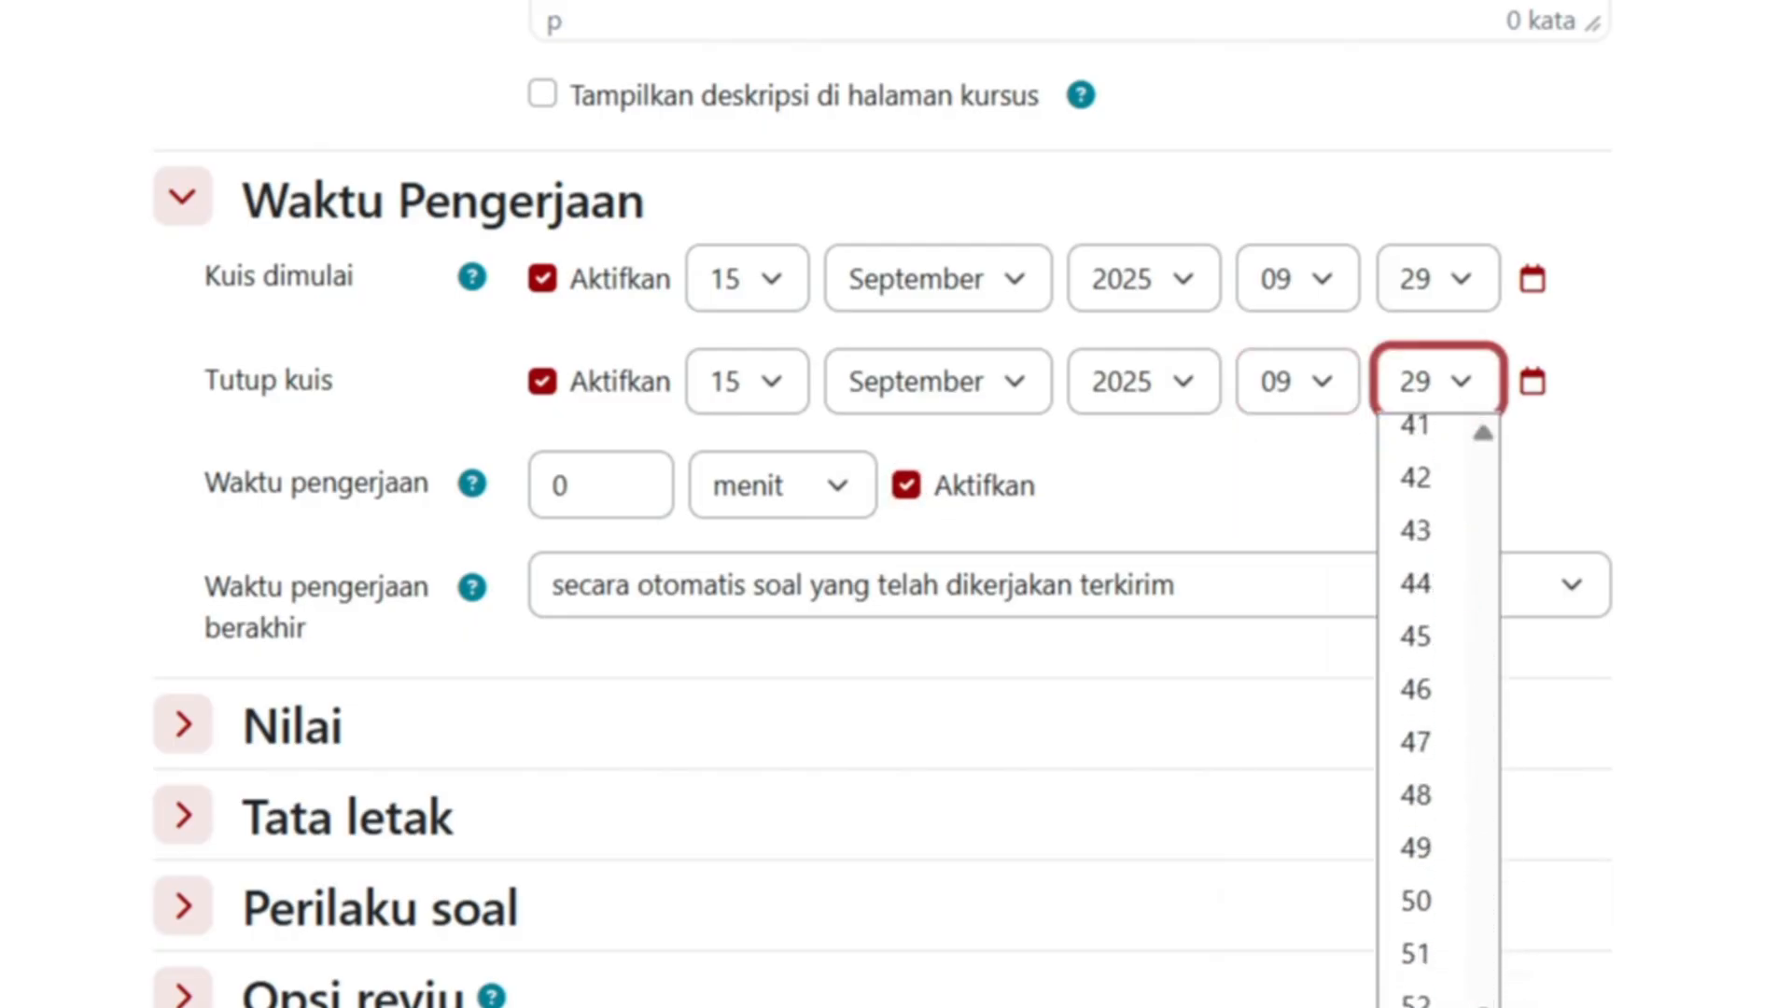
{"action": "mouse_move", "coordinate": [1483, 1006]}
{"action": "left_mouse_down"}
{"action": "mouse_move", "coordinate": [1484, 758]}
{"action": "mouse_move", "coordinate": [1485, 1005]}
{"action": "left_mouse_up"}
{"action": "left_click", "coordinate": [1418, 1006]}
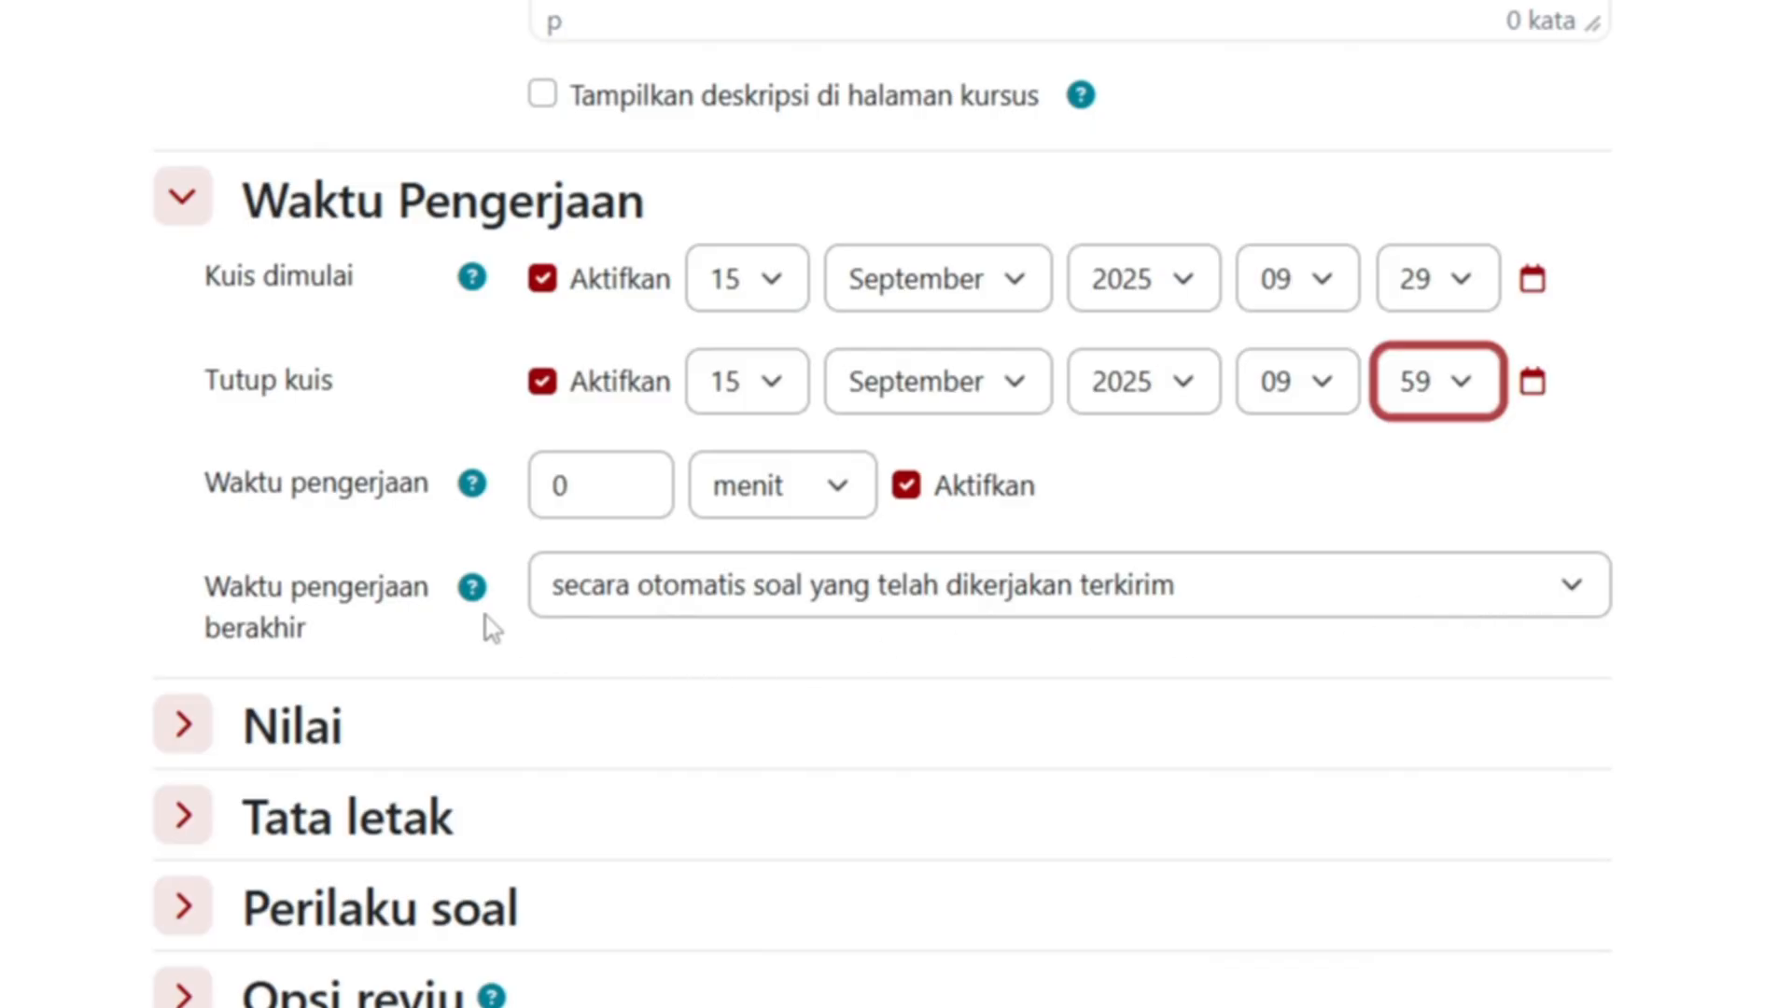
{"action": "double_click", "coordinate": [534, 504]}
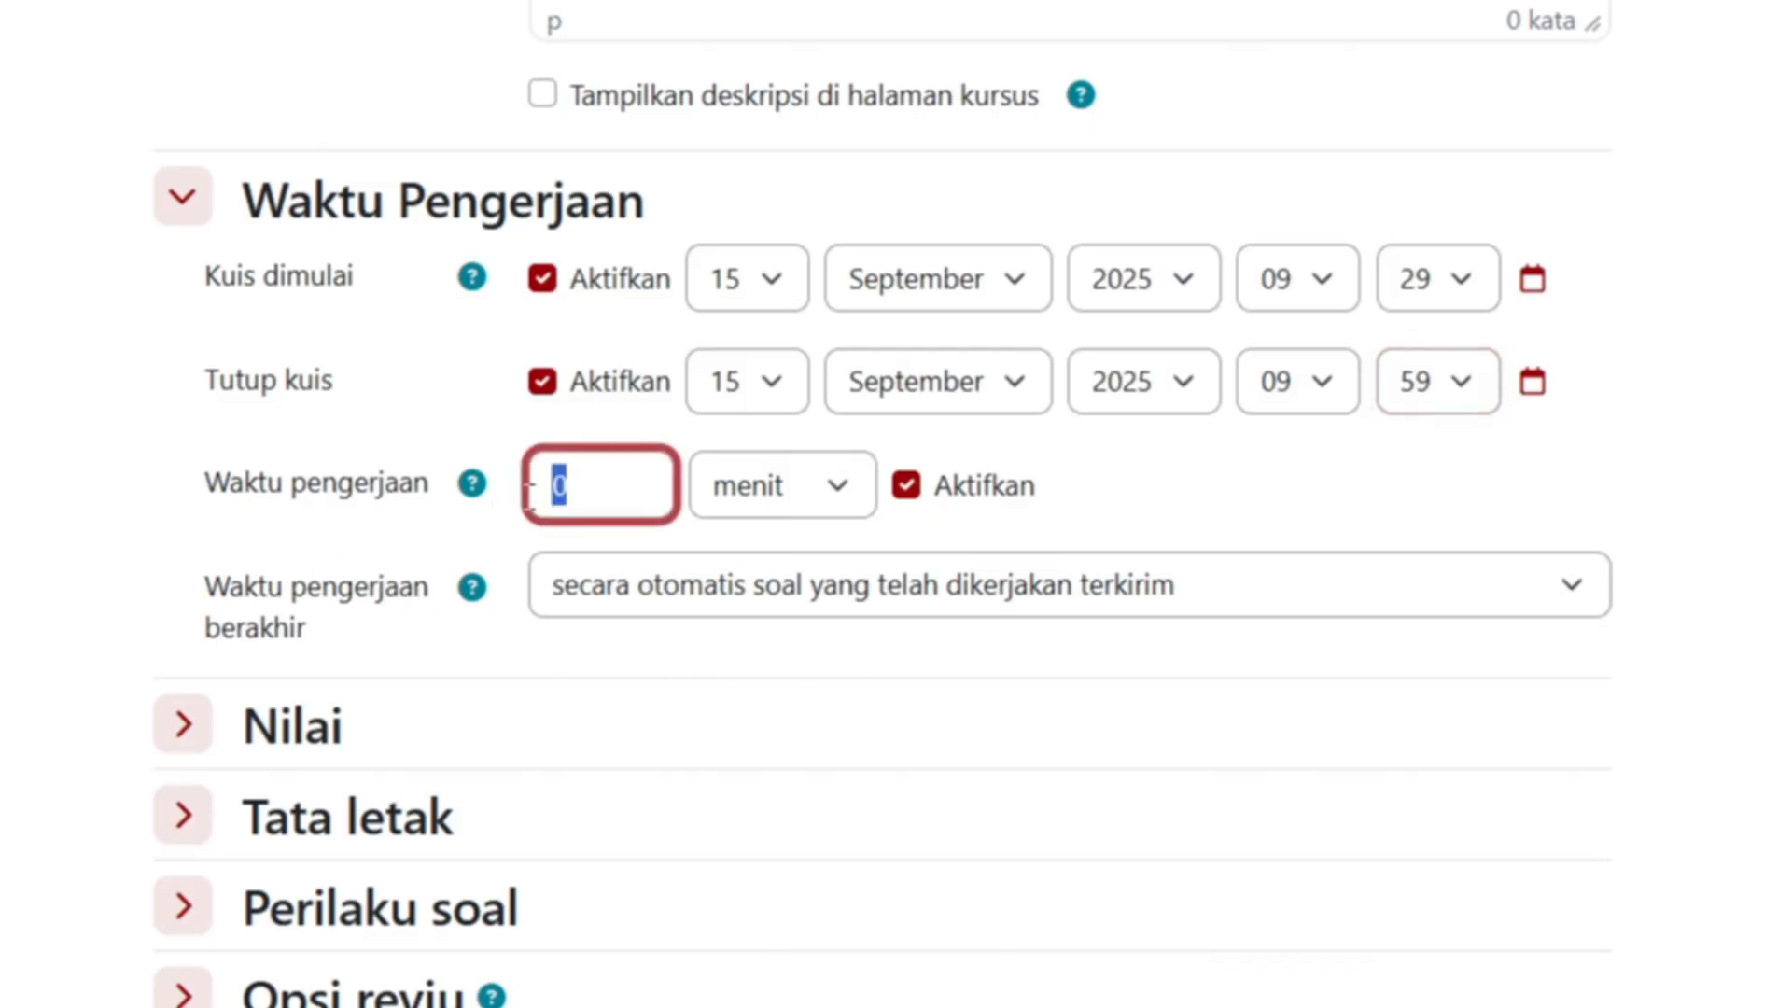
{"action": "type", "text": "40"}
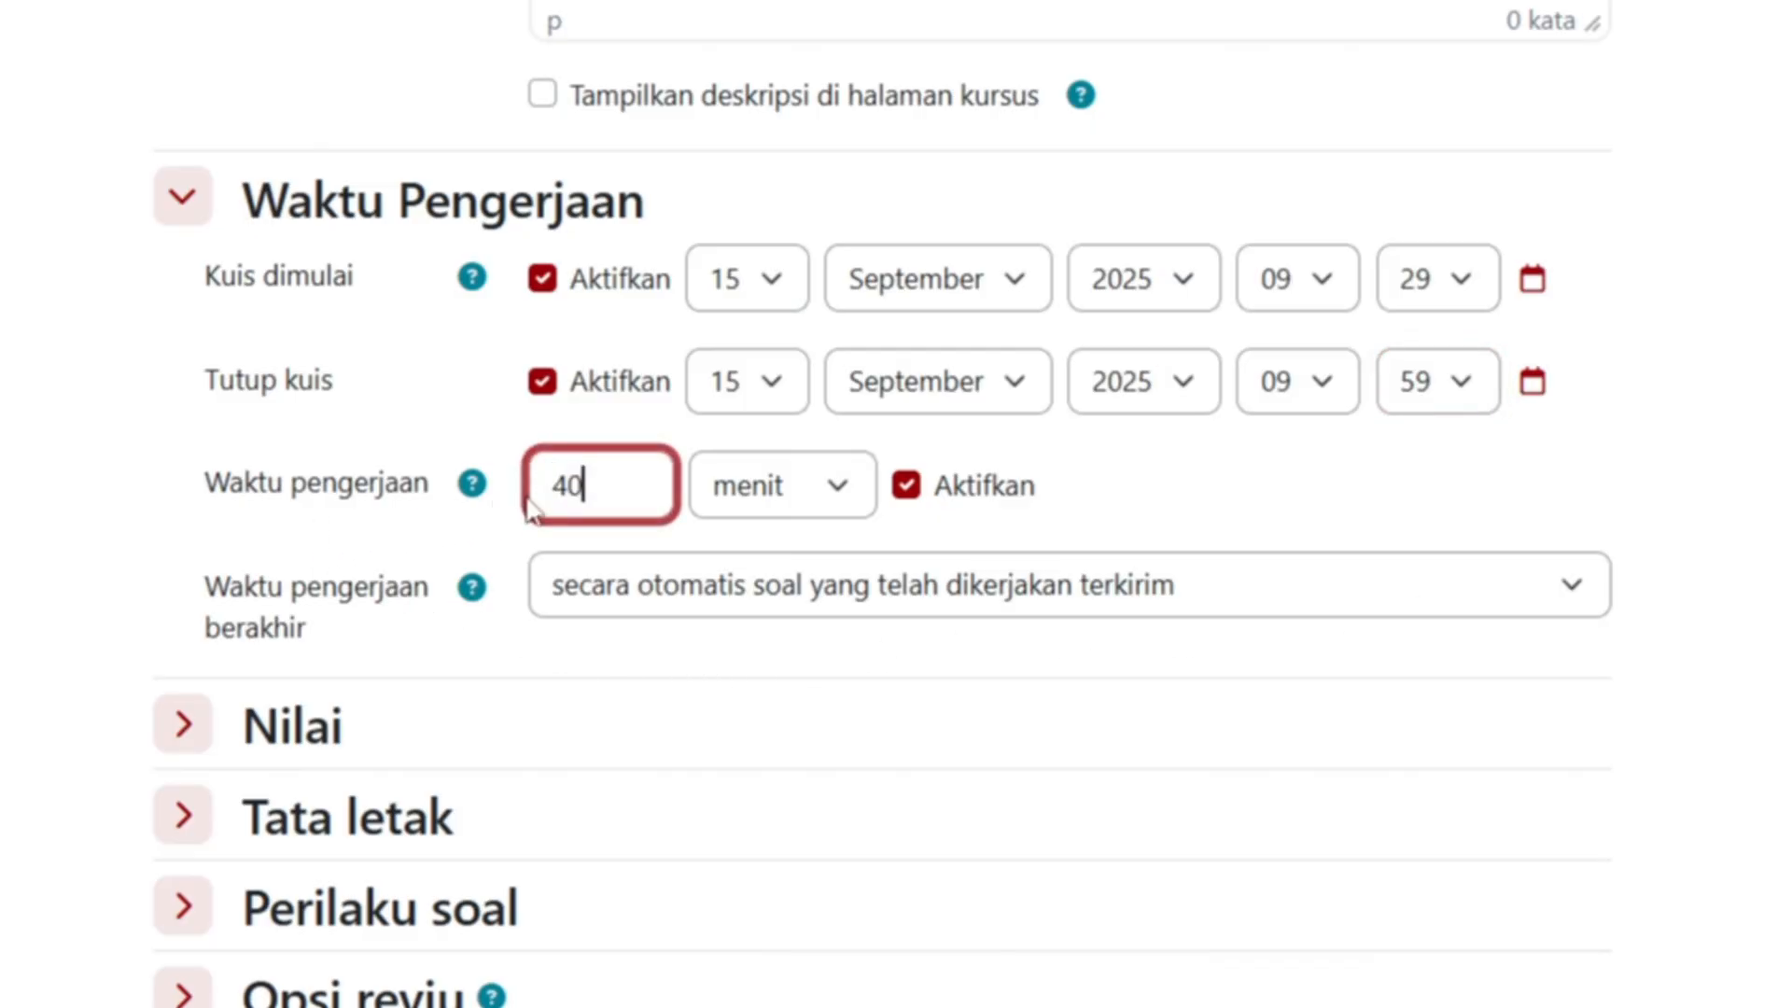
{"action": "left_click", "coordinate": [1255, 504]}
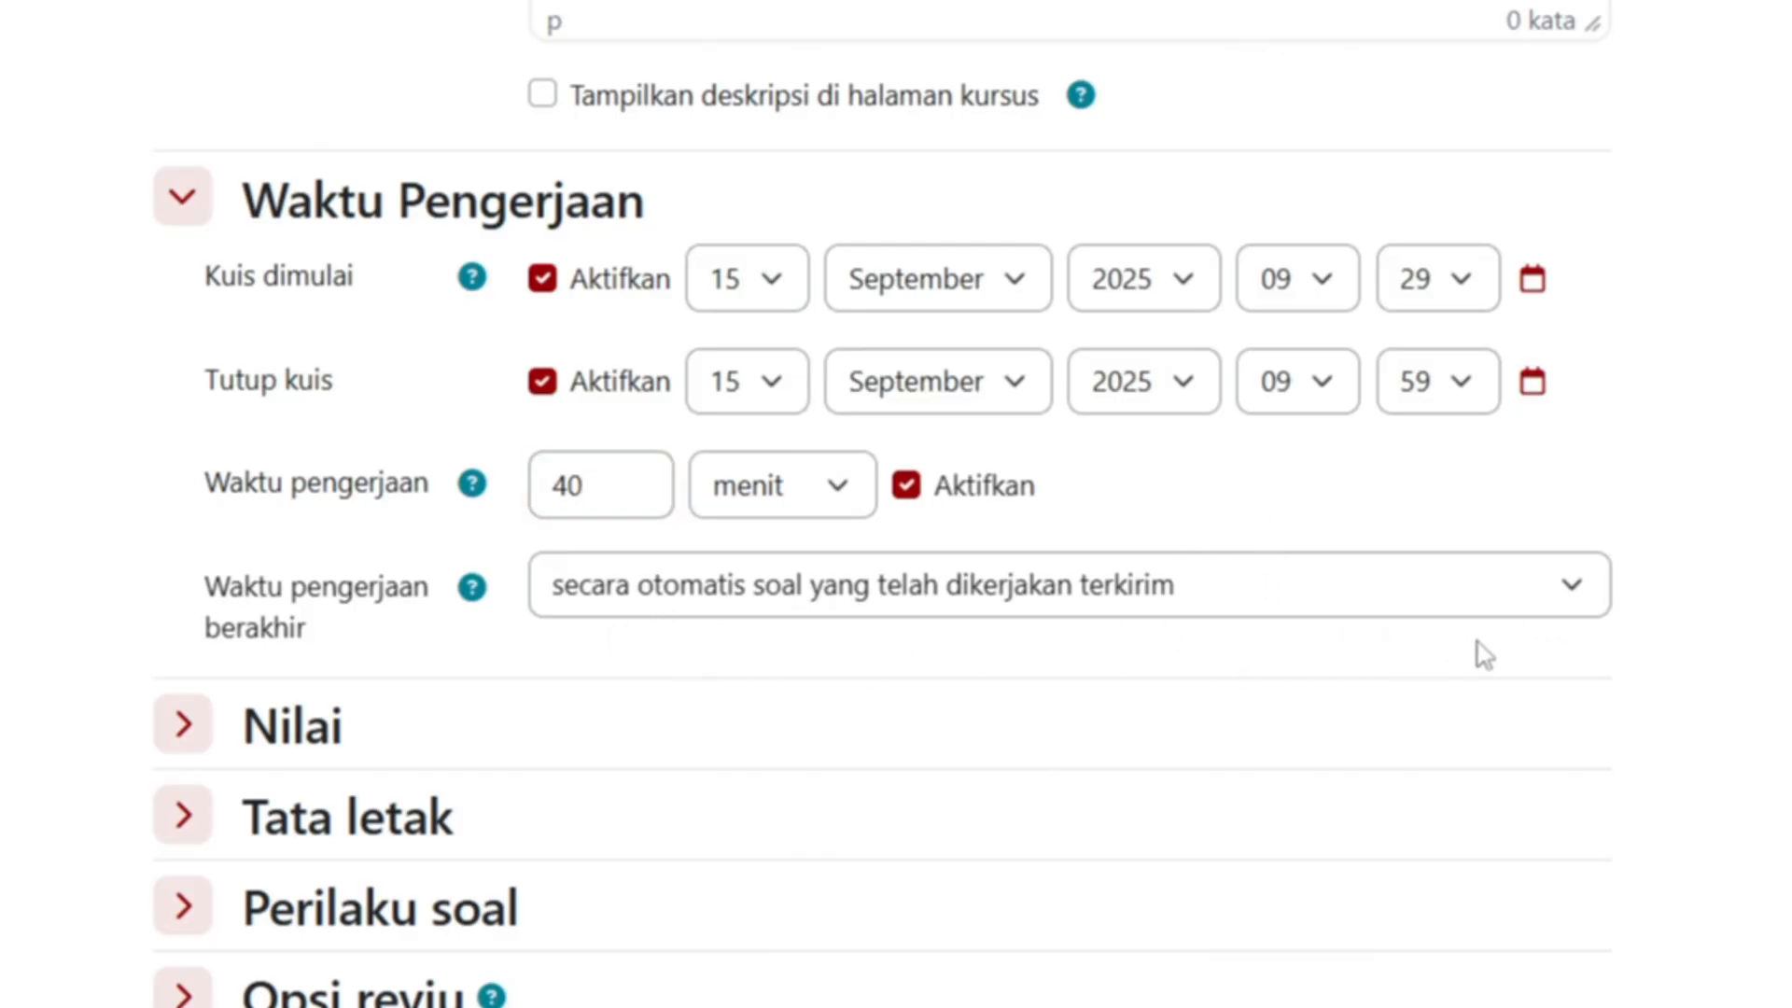
{"action": "left_click", "coordinate": [1589, 602]}
{"action": "left_click", "coordinate": [1617, 607]}
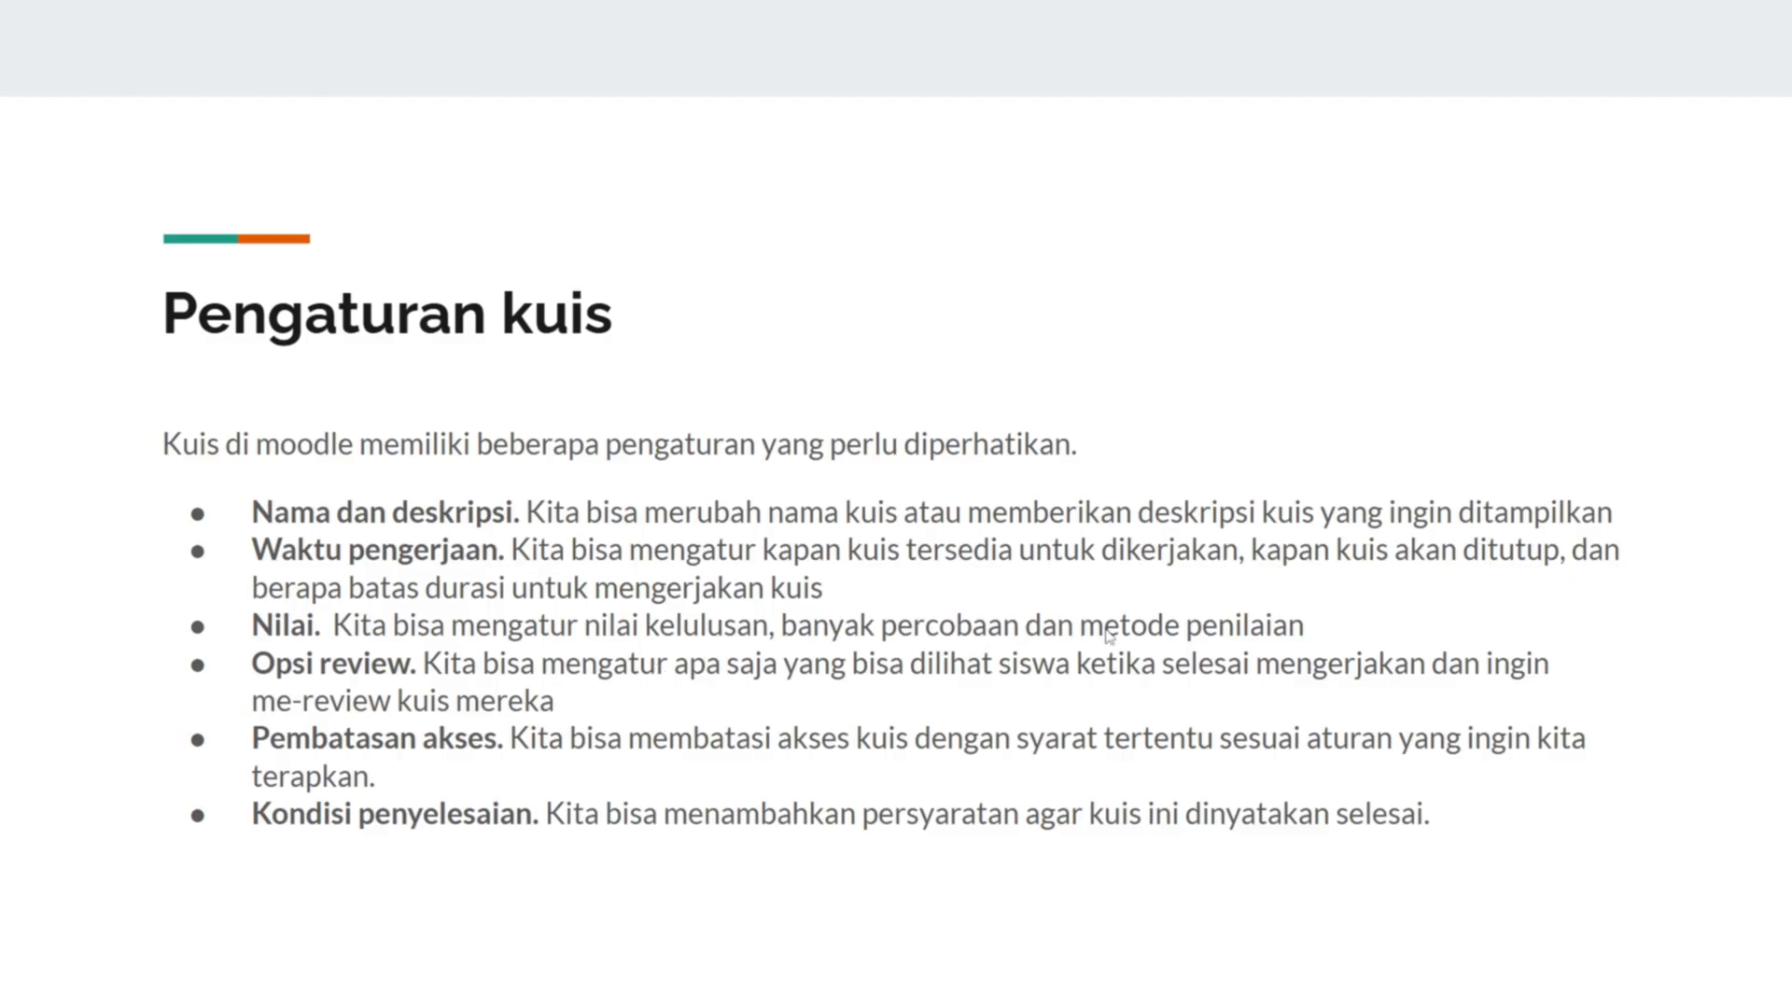
- Switch from the full-screen slideshow back to the Moodle quiz settings in Chrome
{"action": "key", "text": "alt+Tab"}
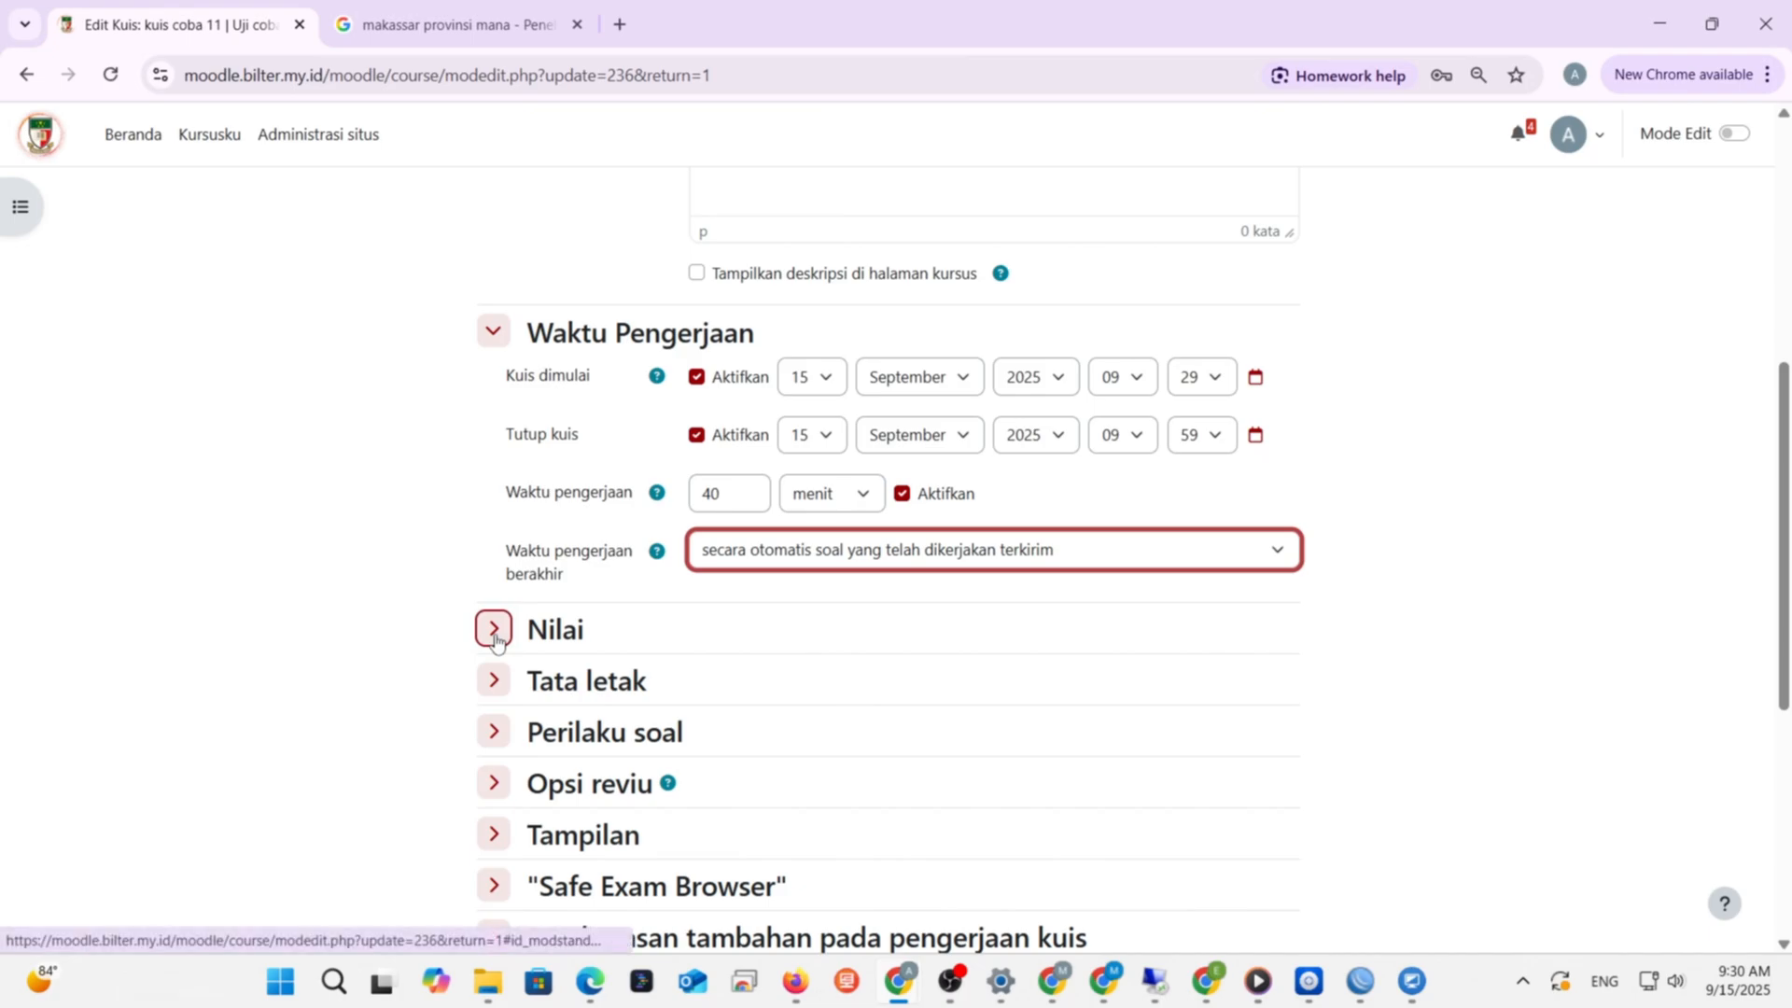
- Expand the Nilai section and change the passing grade to 80,00
{"action": "left_click", "coordinate": [495, 640]}
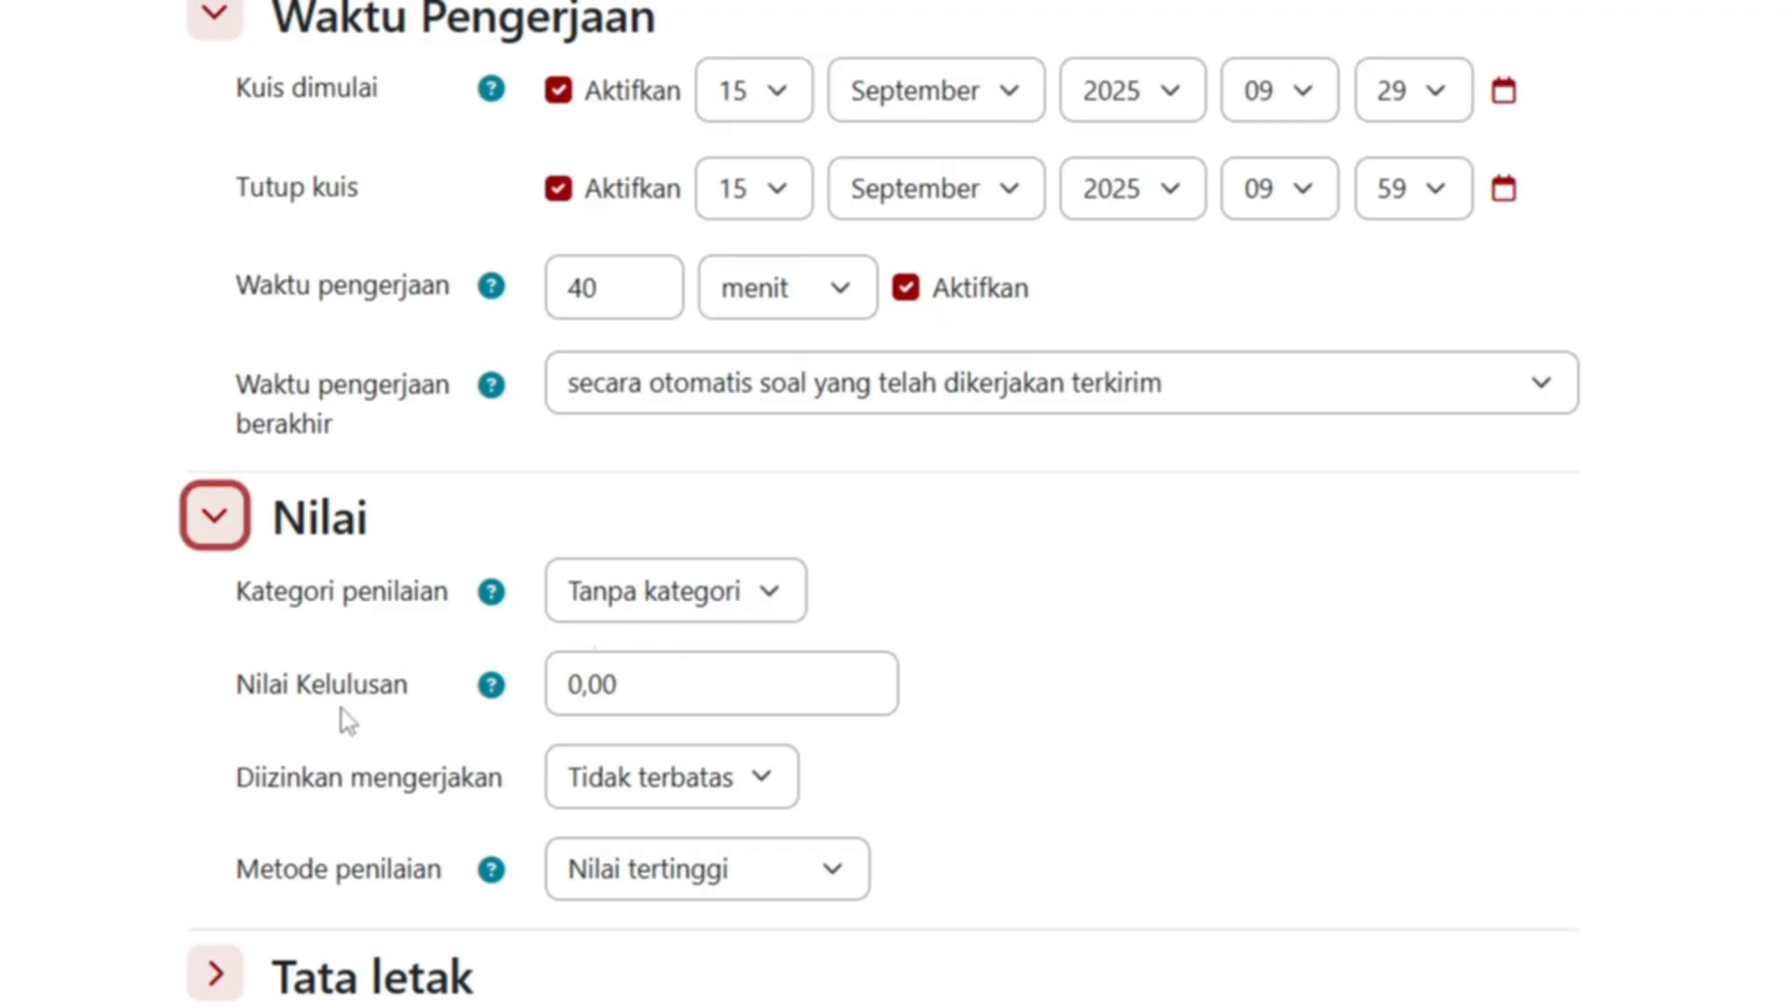
{"action": "left_click", "coordinate": [579, 683]}
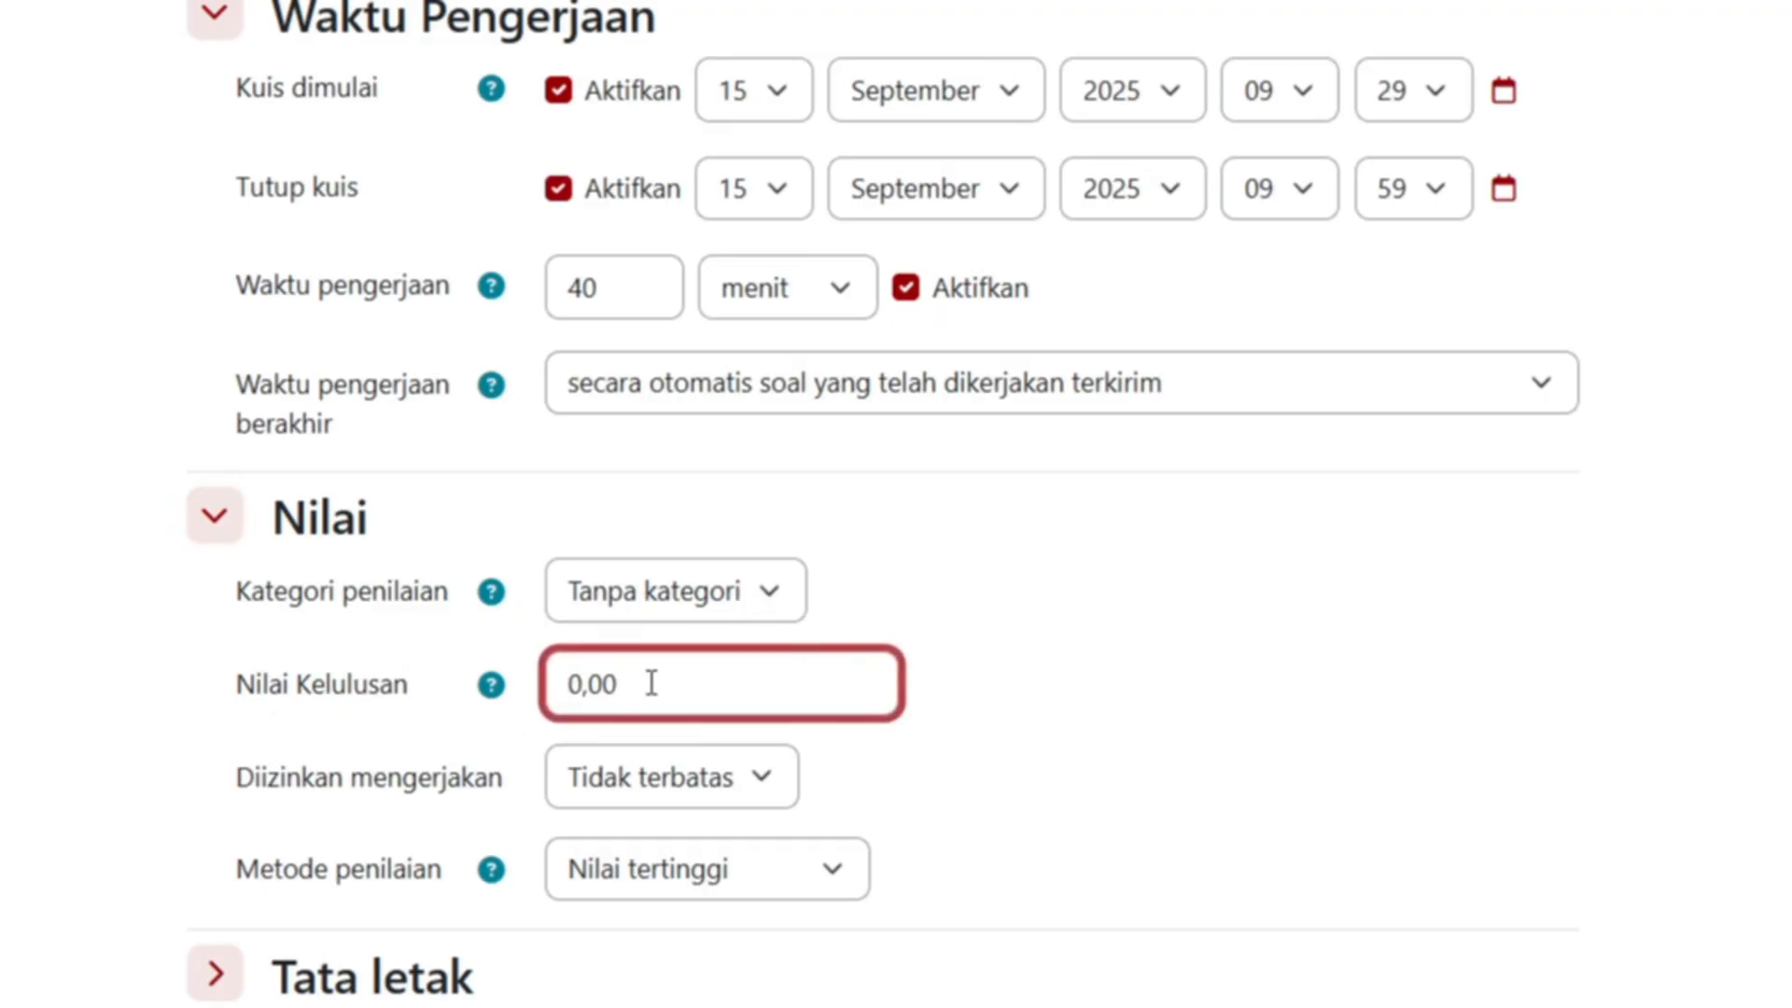
{"action": "key", "text": "BackSpace"}
{"action": "type", "text": "80"}
{"action": "left_click", "coordinate": [1071, 665]}
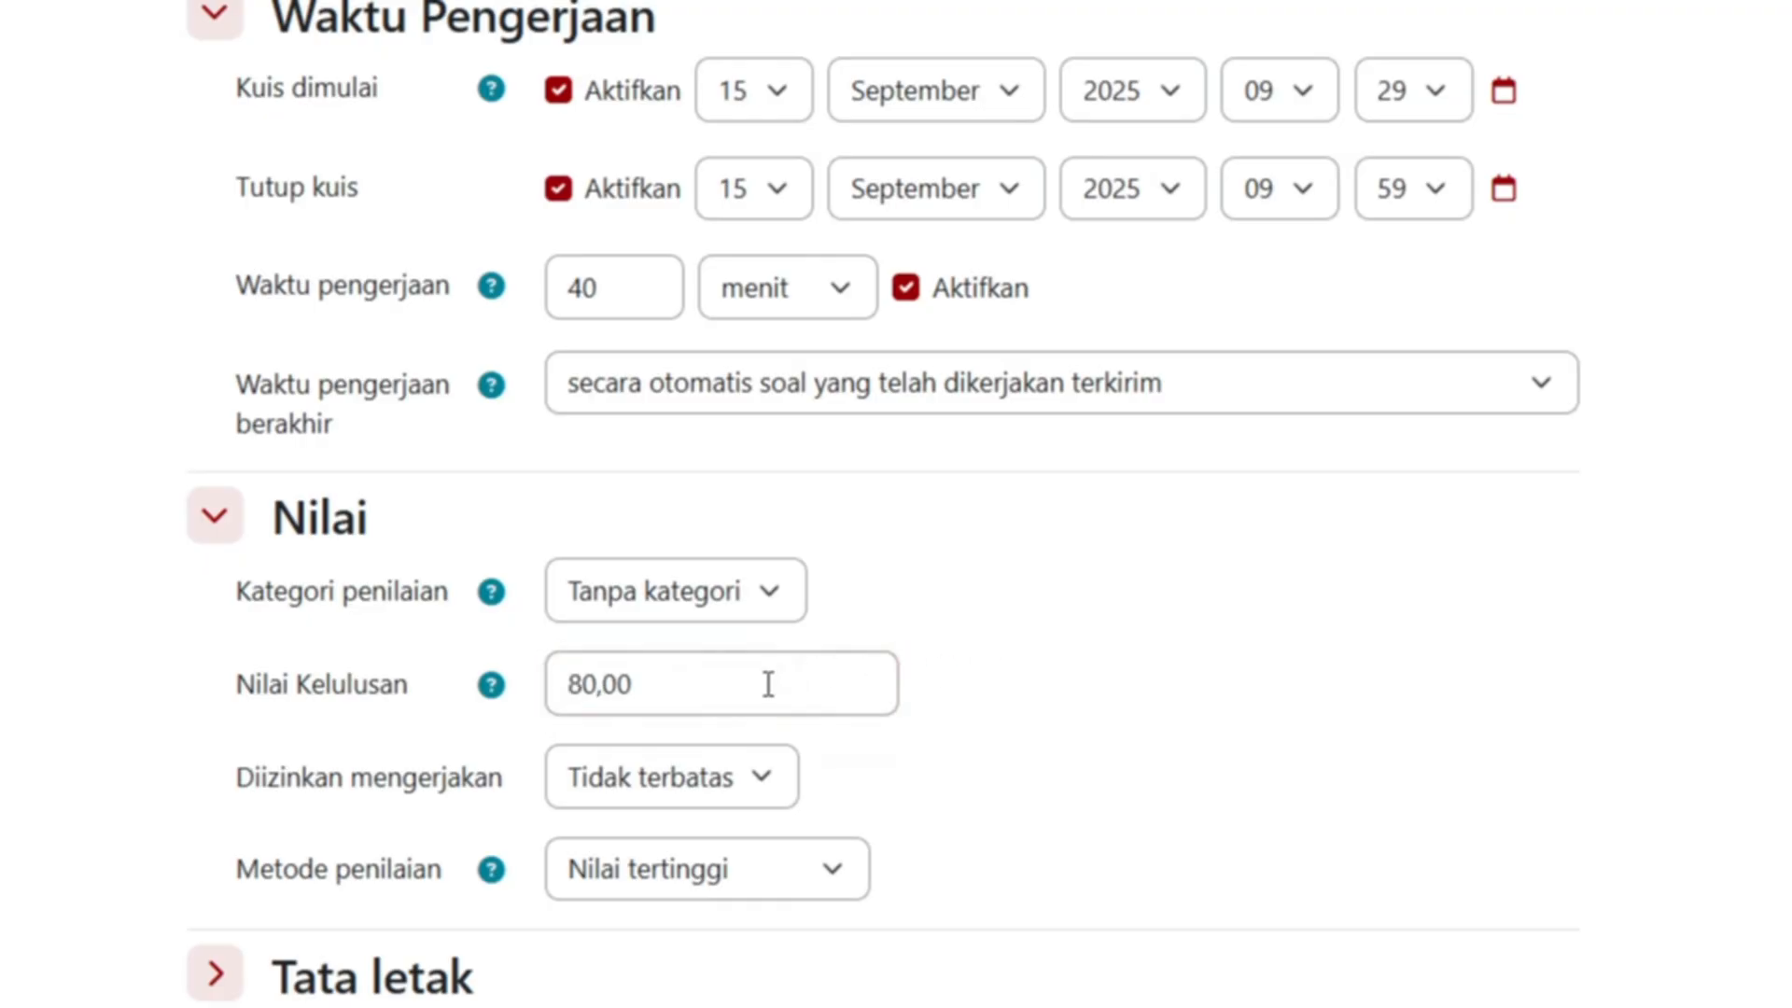
- Allow 5 attempts and keep Nilai tertinggi as the grading method
{"action": "scroll", "coordinate": [768, 684], "scroll_direction": "down", "scroll_amount": 4}
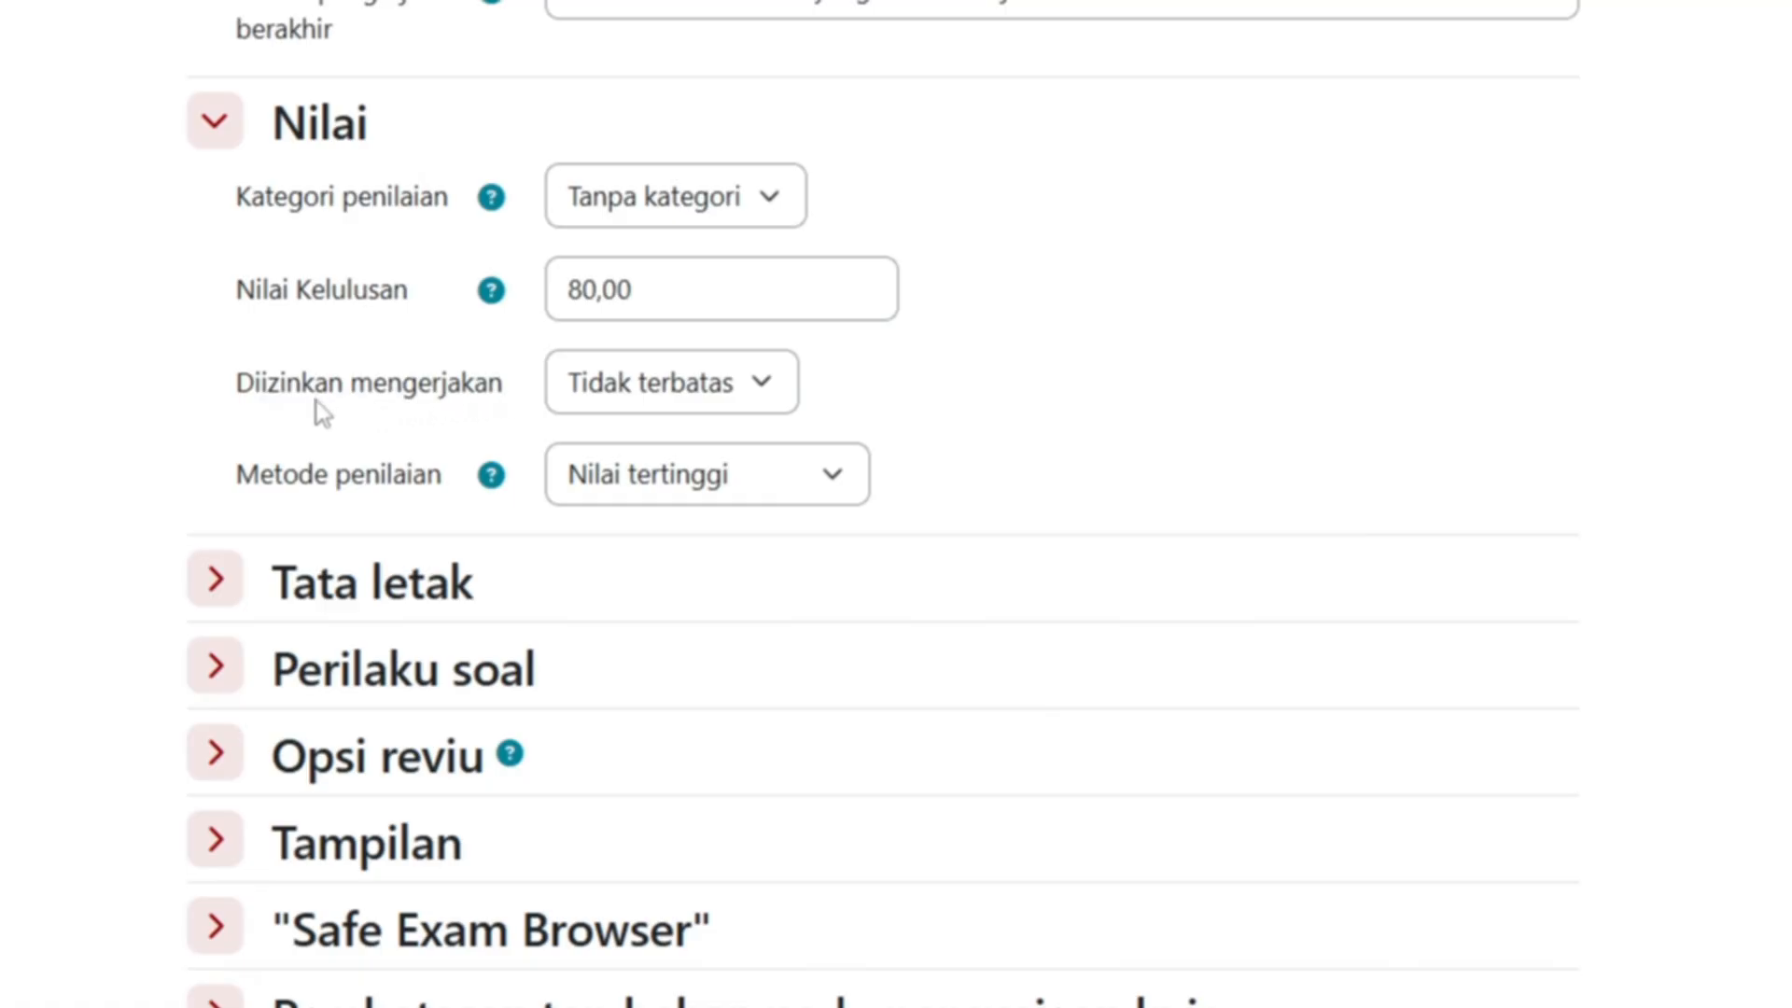
{"action": "left_click", "coordinate": [763, 384]}
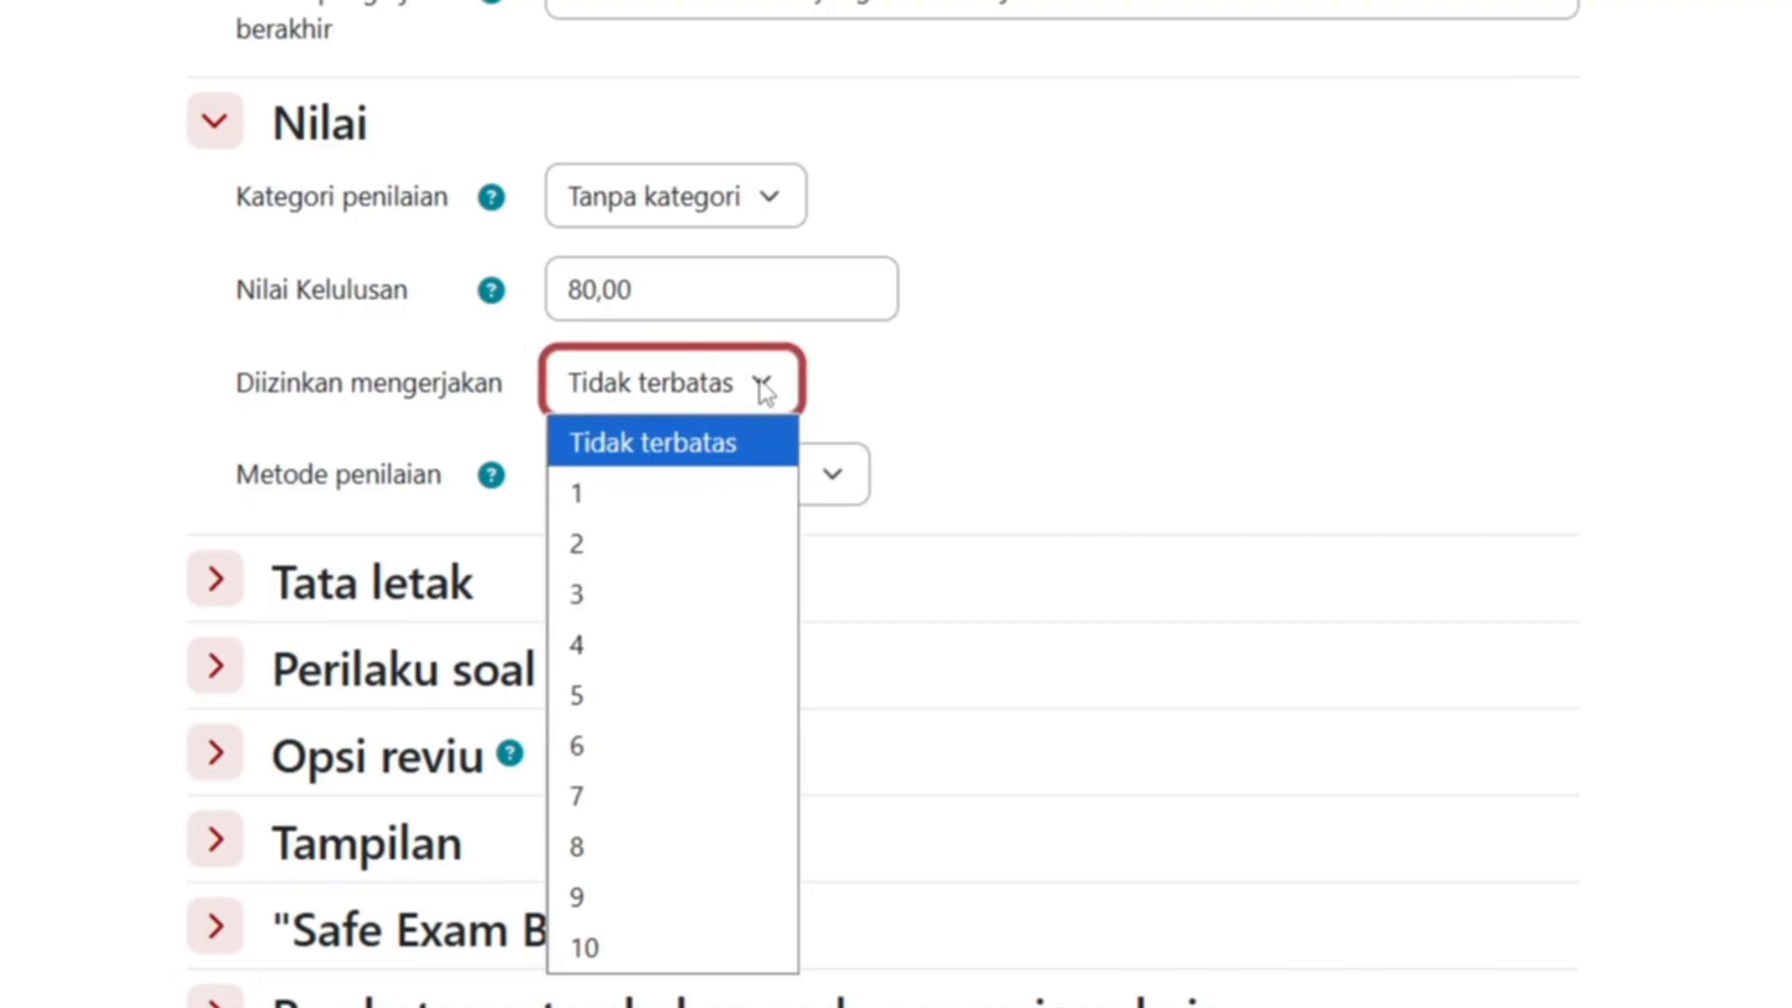
{"action": "left_click", "coordinate": [652, 494]}
{"action": "left_click", "coordinate": [789, 399]}
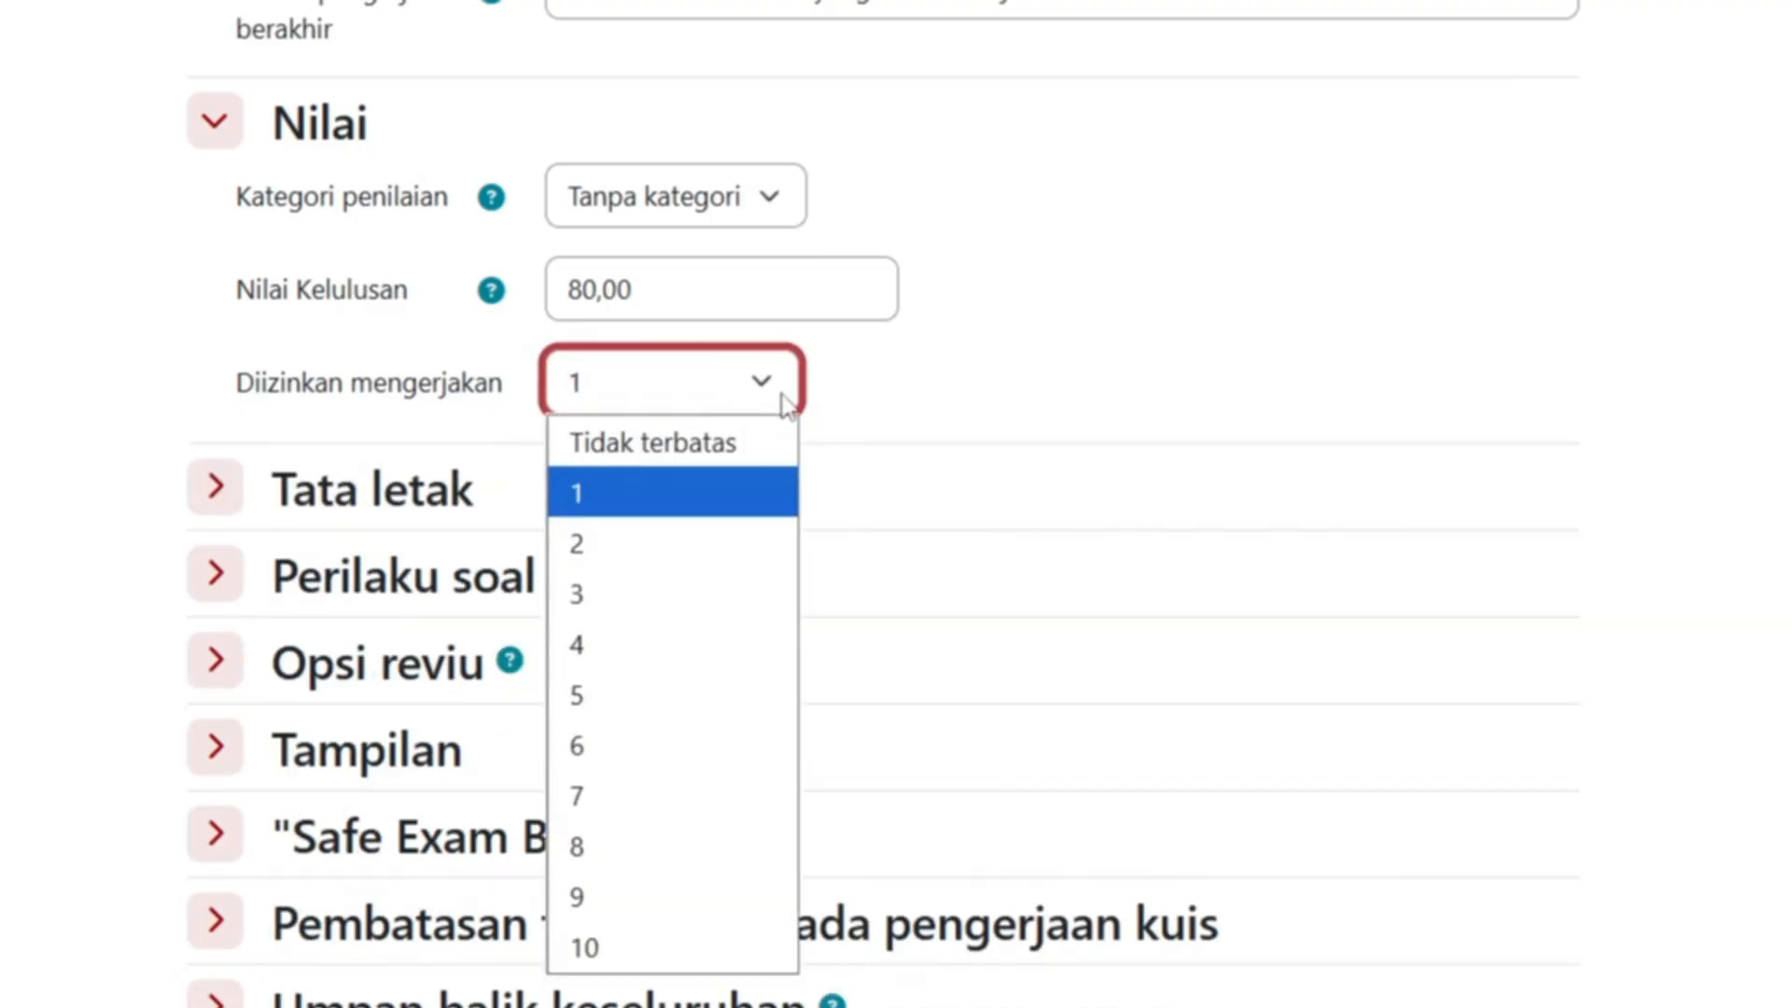
{"action": "left_click", "coordinate": [713, 552]}
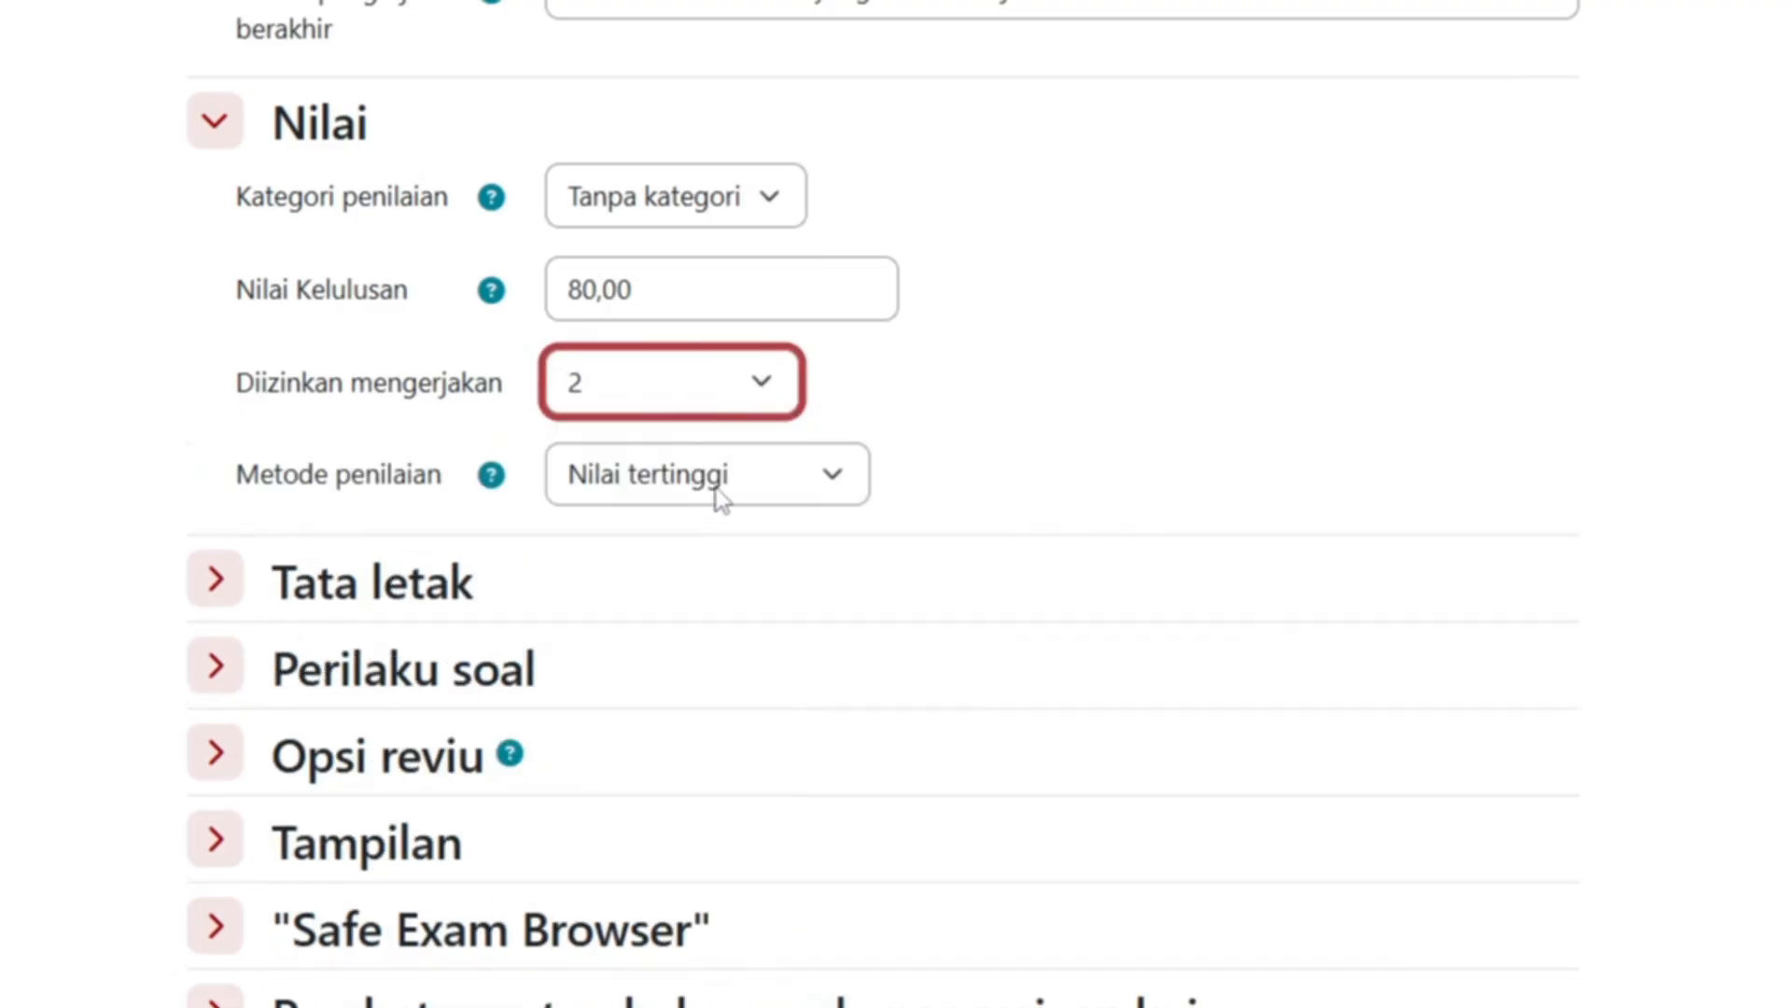
{"action": "left_click", "coordinate": [763, 390]}
{"action": "left_click", "coordinate": [674, 695]}
{"action": "left_click", "coordinate": [844, 491]}
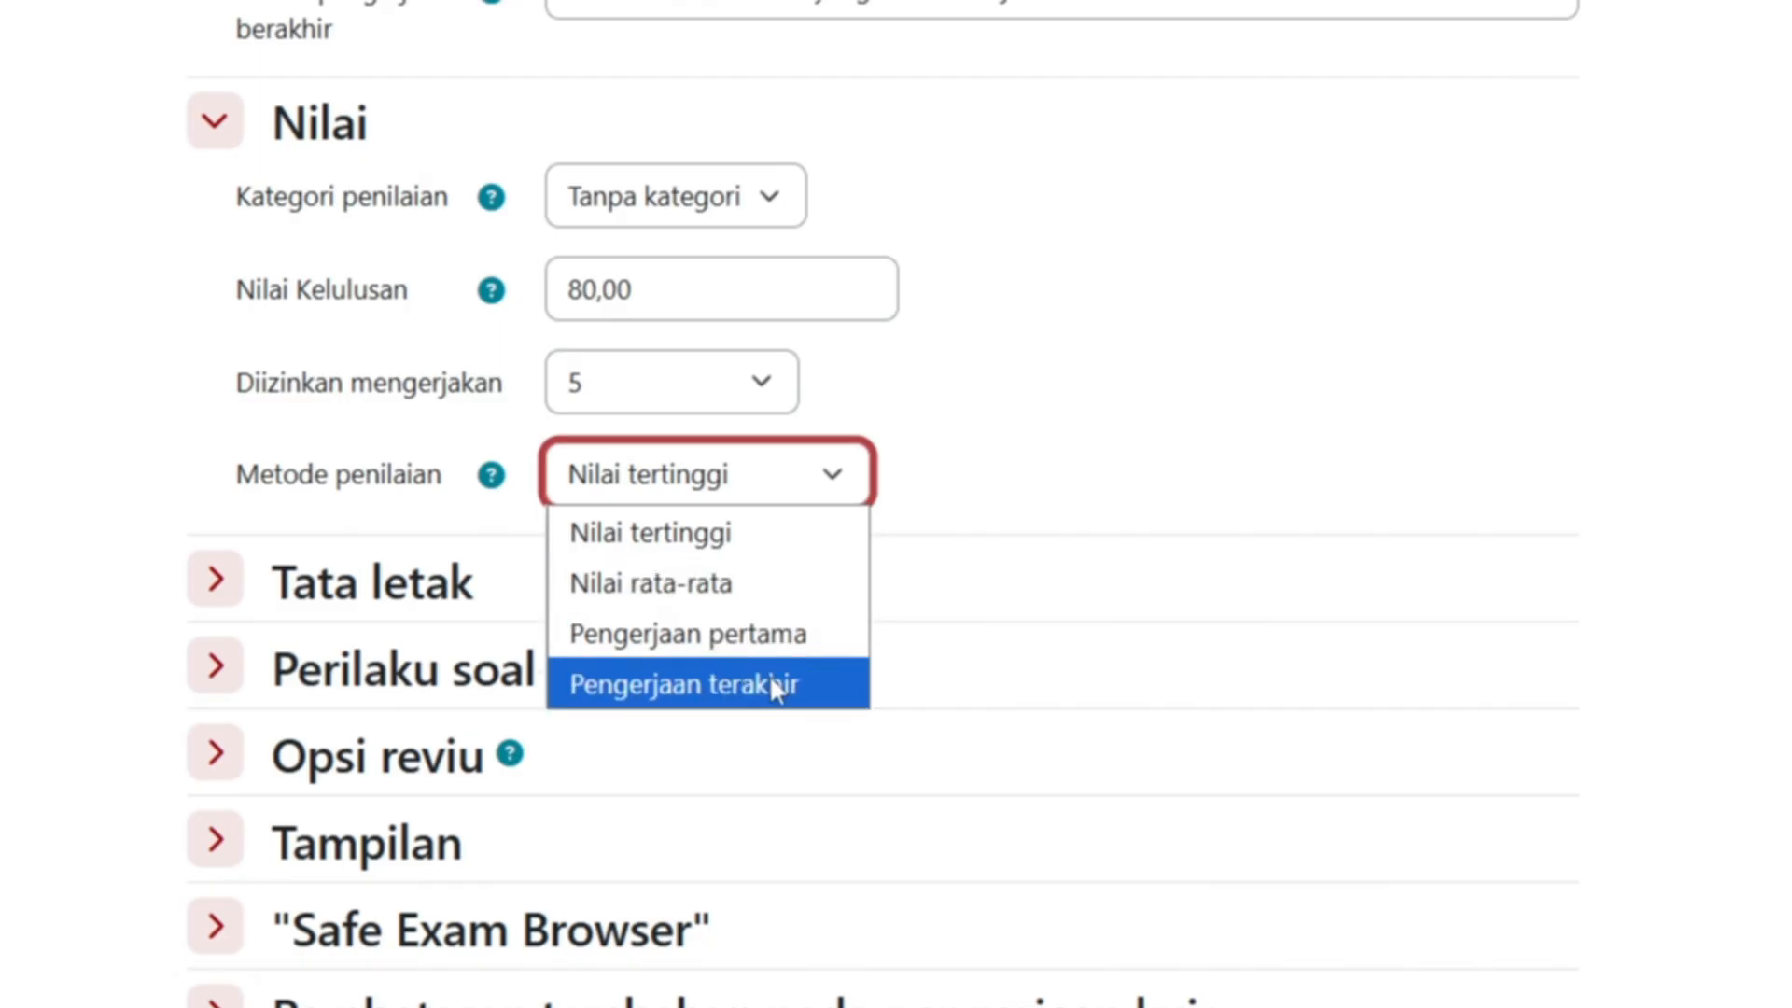
{"action": "left_click", "coordinate": [703, 530]}
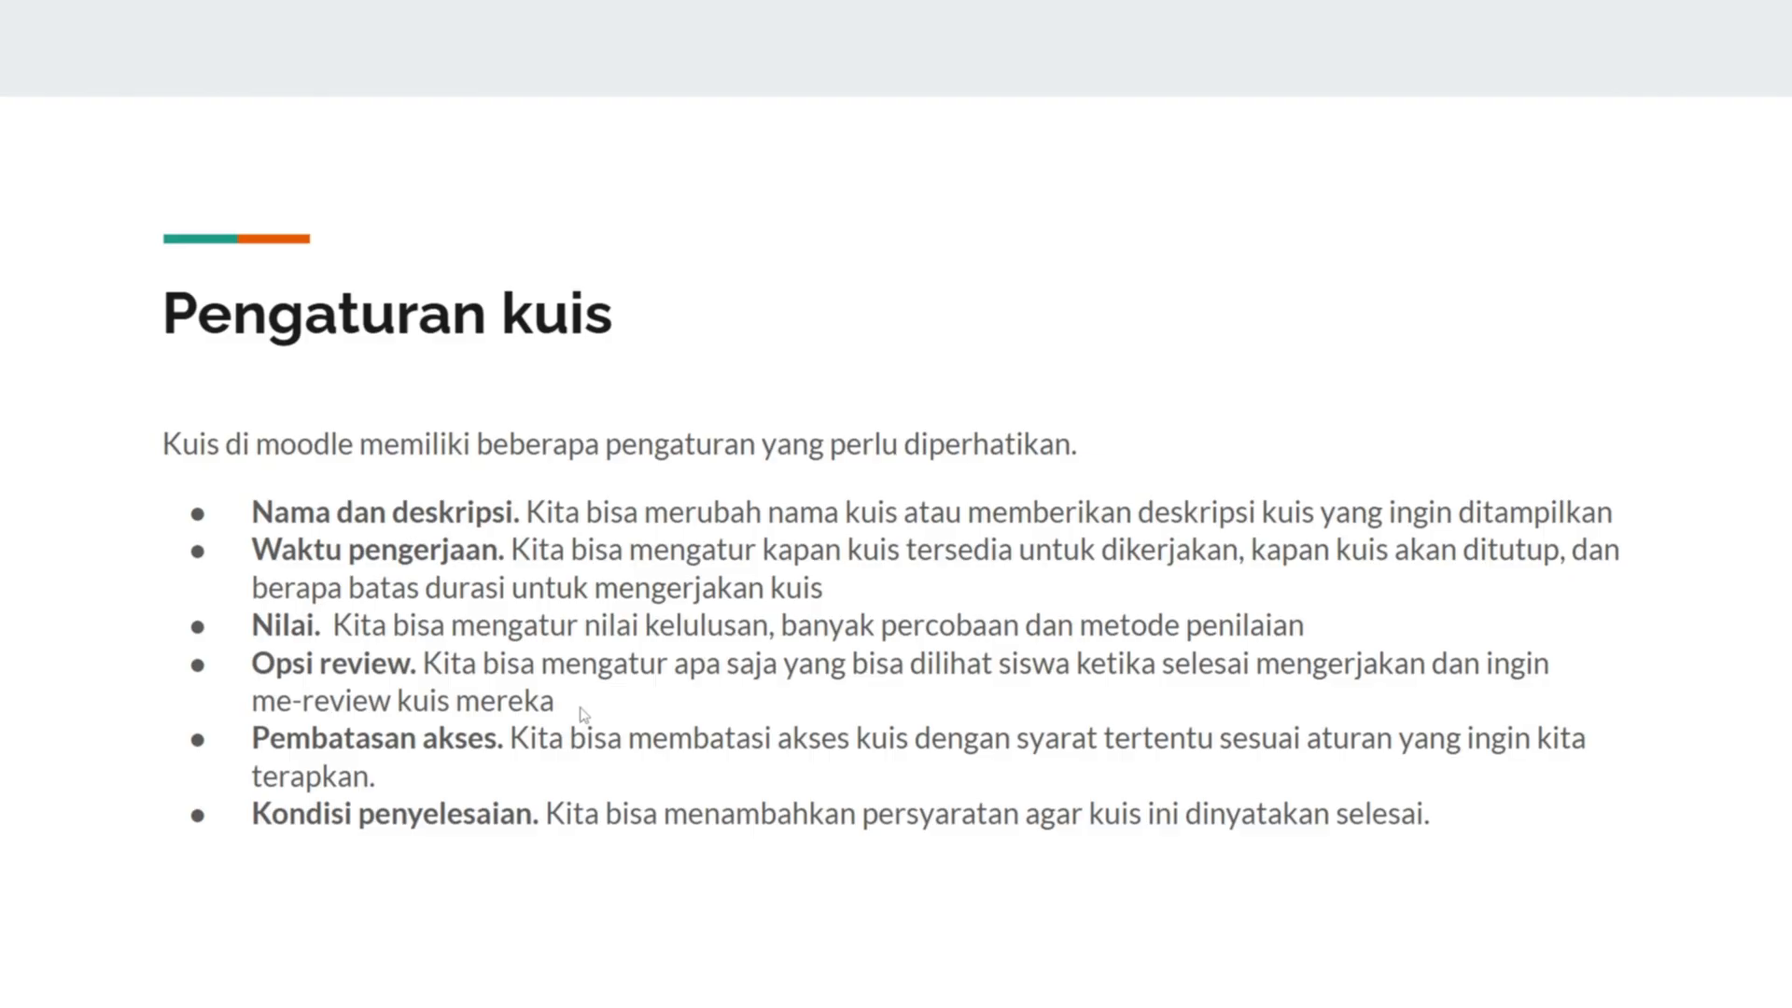
- Return to the Moodle quiz settings form and scroll down toward Opsi reviu
{"action": "key", "text": "alt+Tab"}
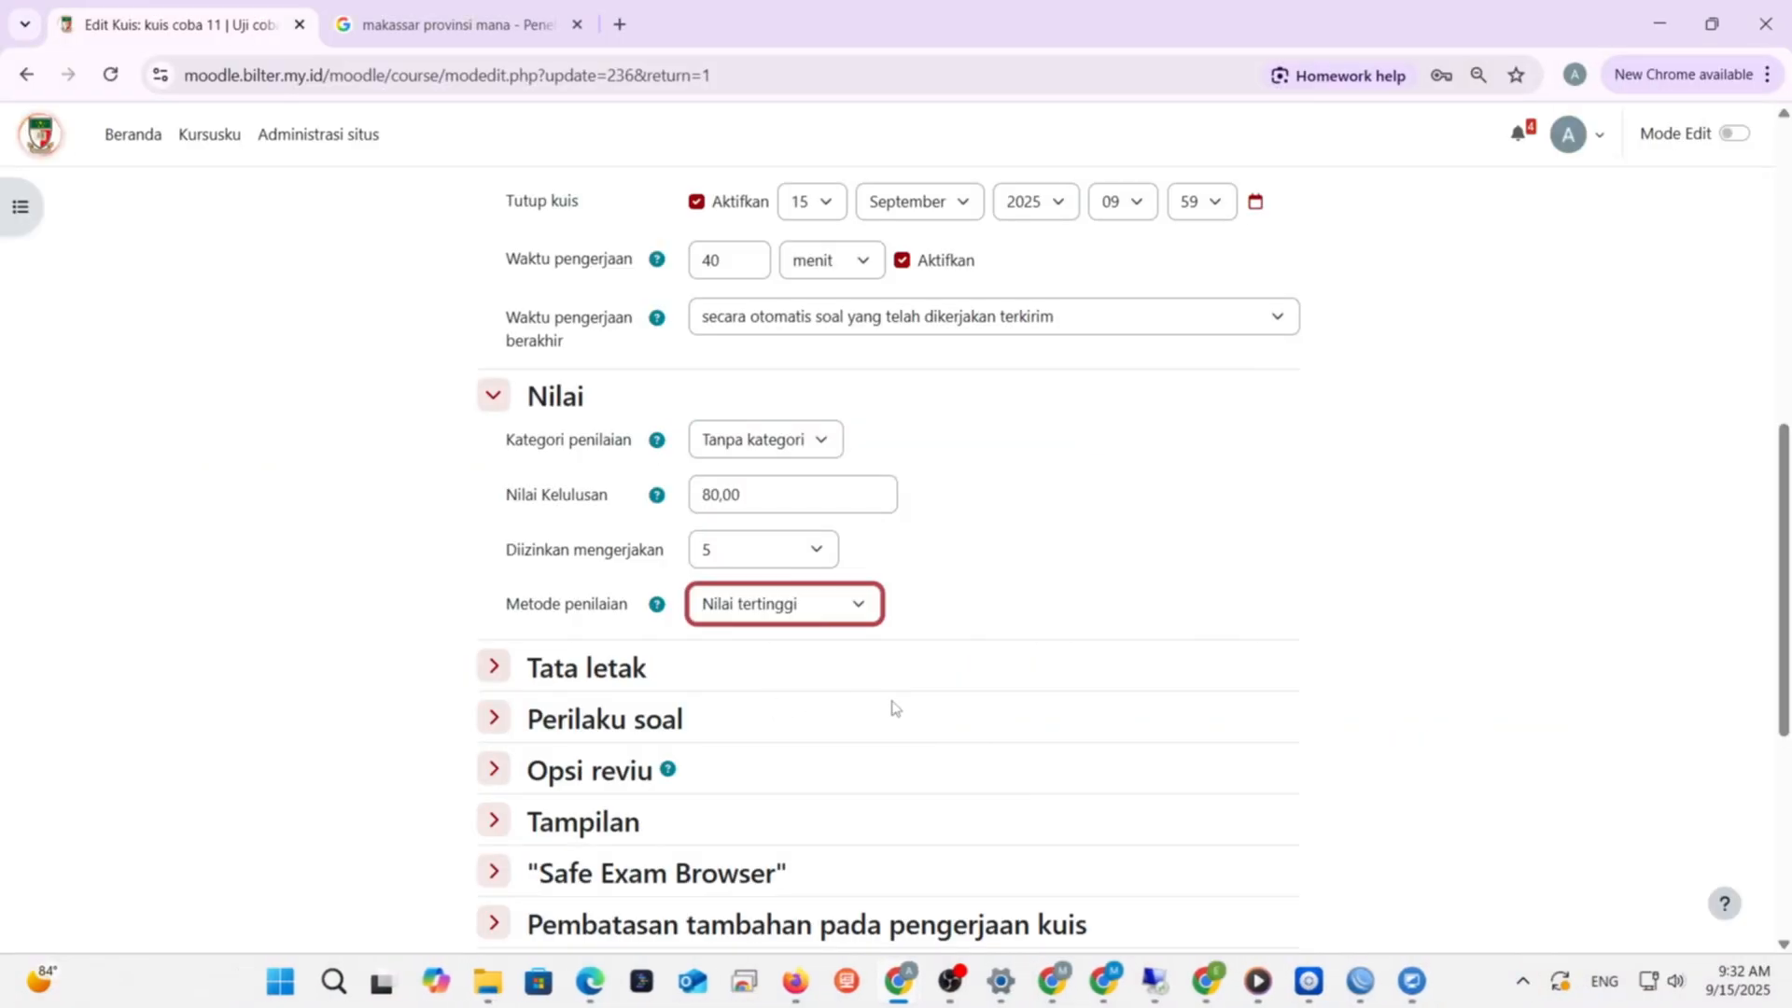
{"action": "scroll", "coordinate": [893, 707], "scroll_direction": "down", "scroll_amount": 1}
- Expand Opsi reviu and read the help explanation of the review options
{"action": "left_click", "coordinate": [493, 655]}
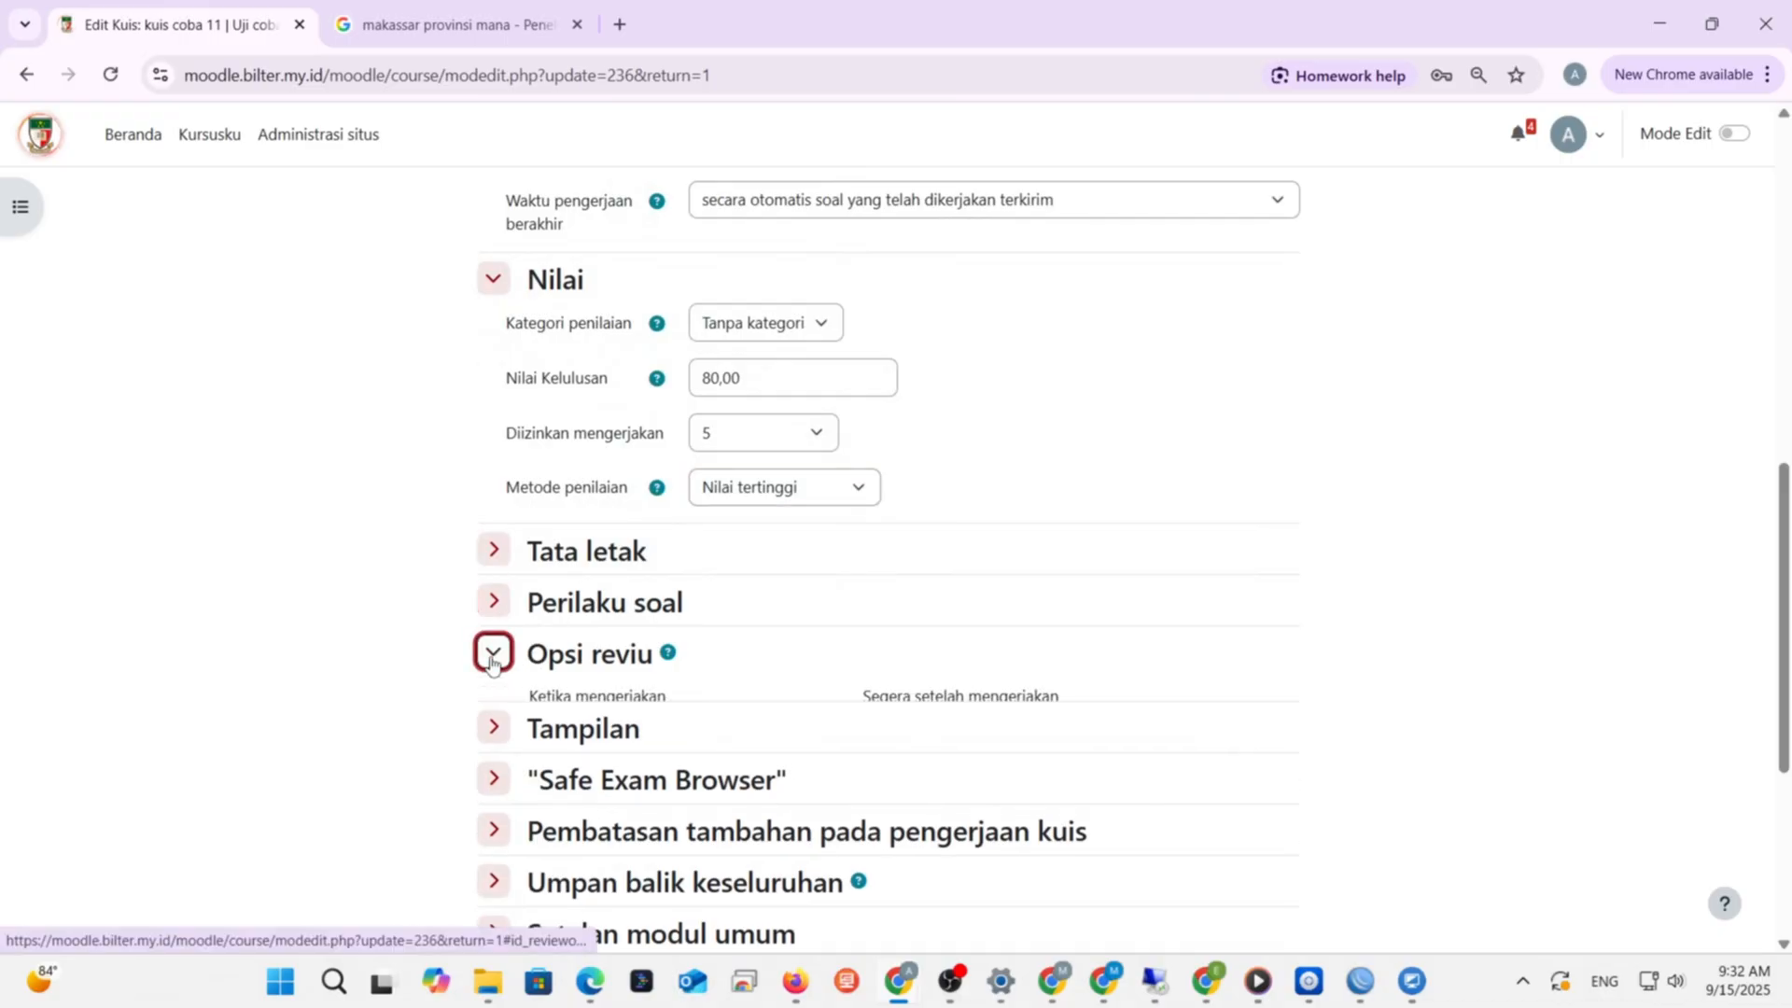
{"action": "scroll", "coordinate": [493, 666], "scroll_direction": "down", "scroll_amount": 2}
{"action": "scroll", "coordinate": [493, 665], "scroll_direction": "down", "scroll_amount": 1}
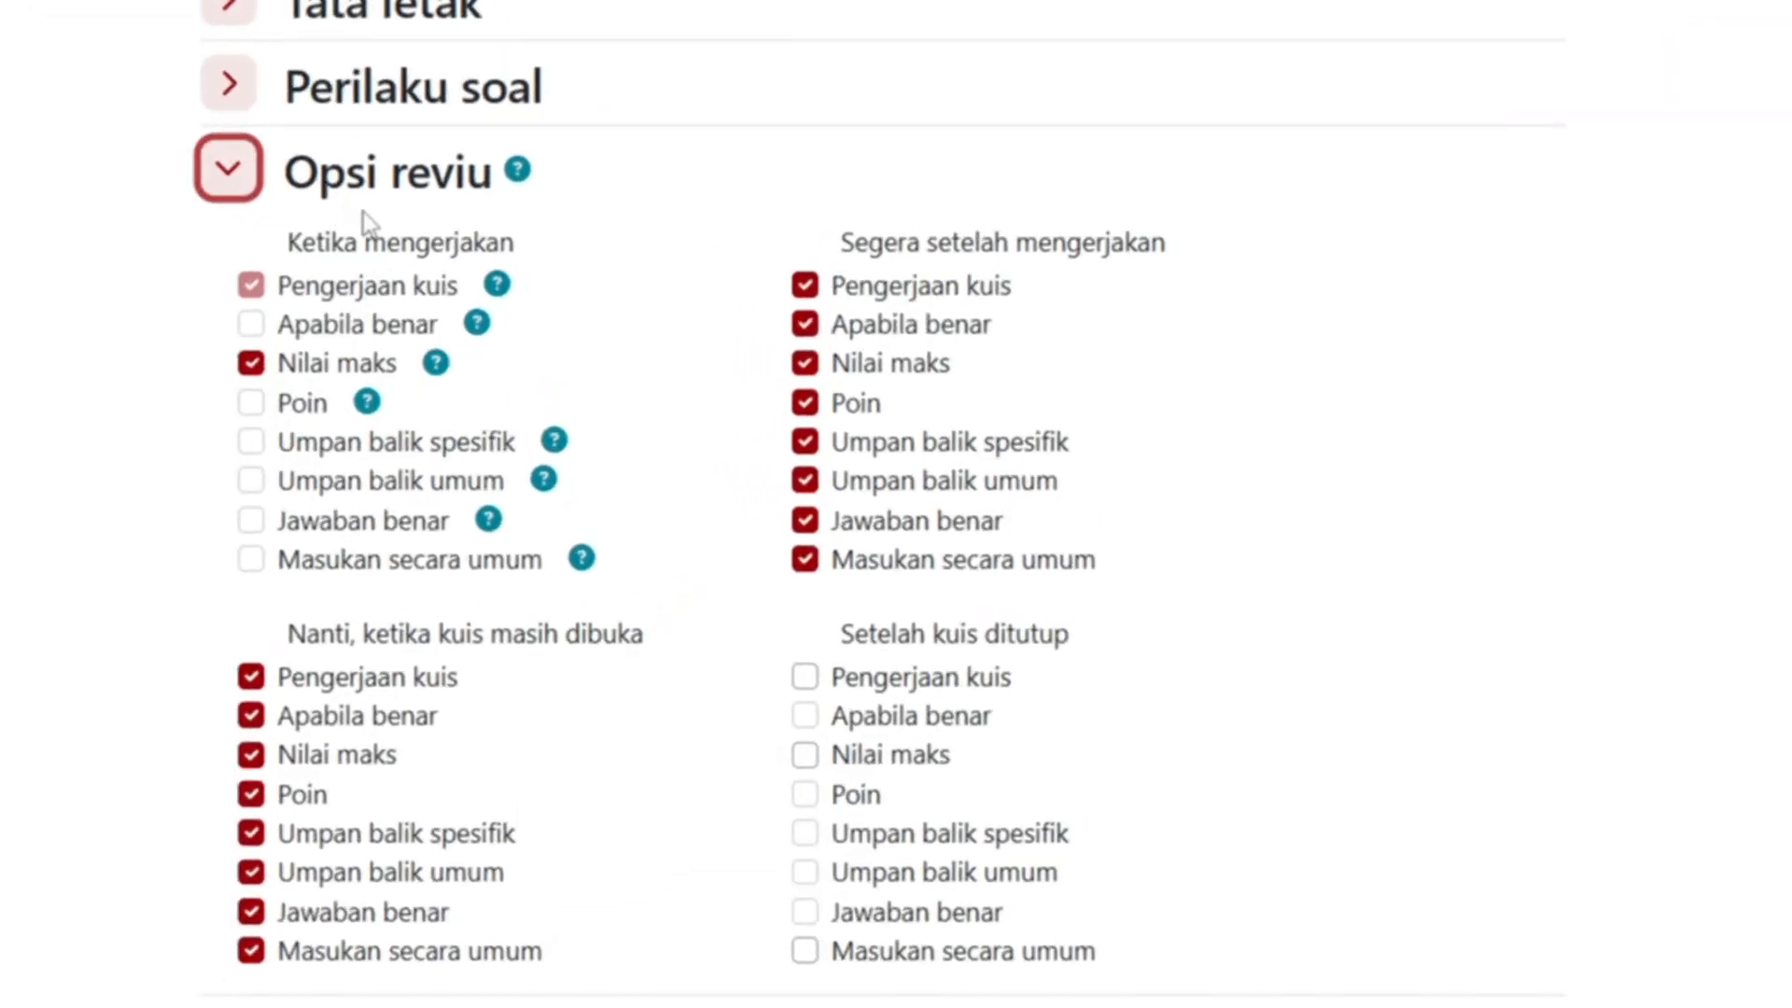
{"action": "left_click", "coordinate": [518, 171]}
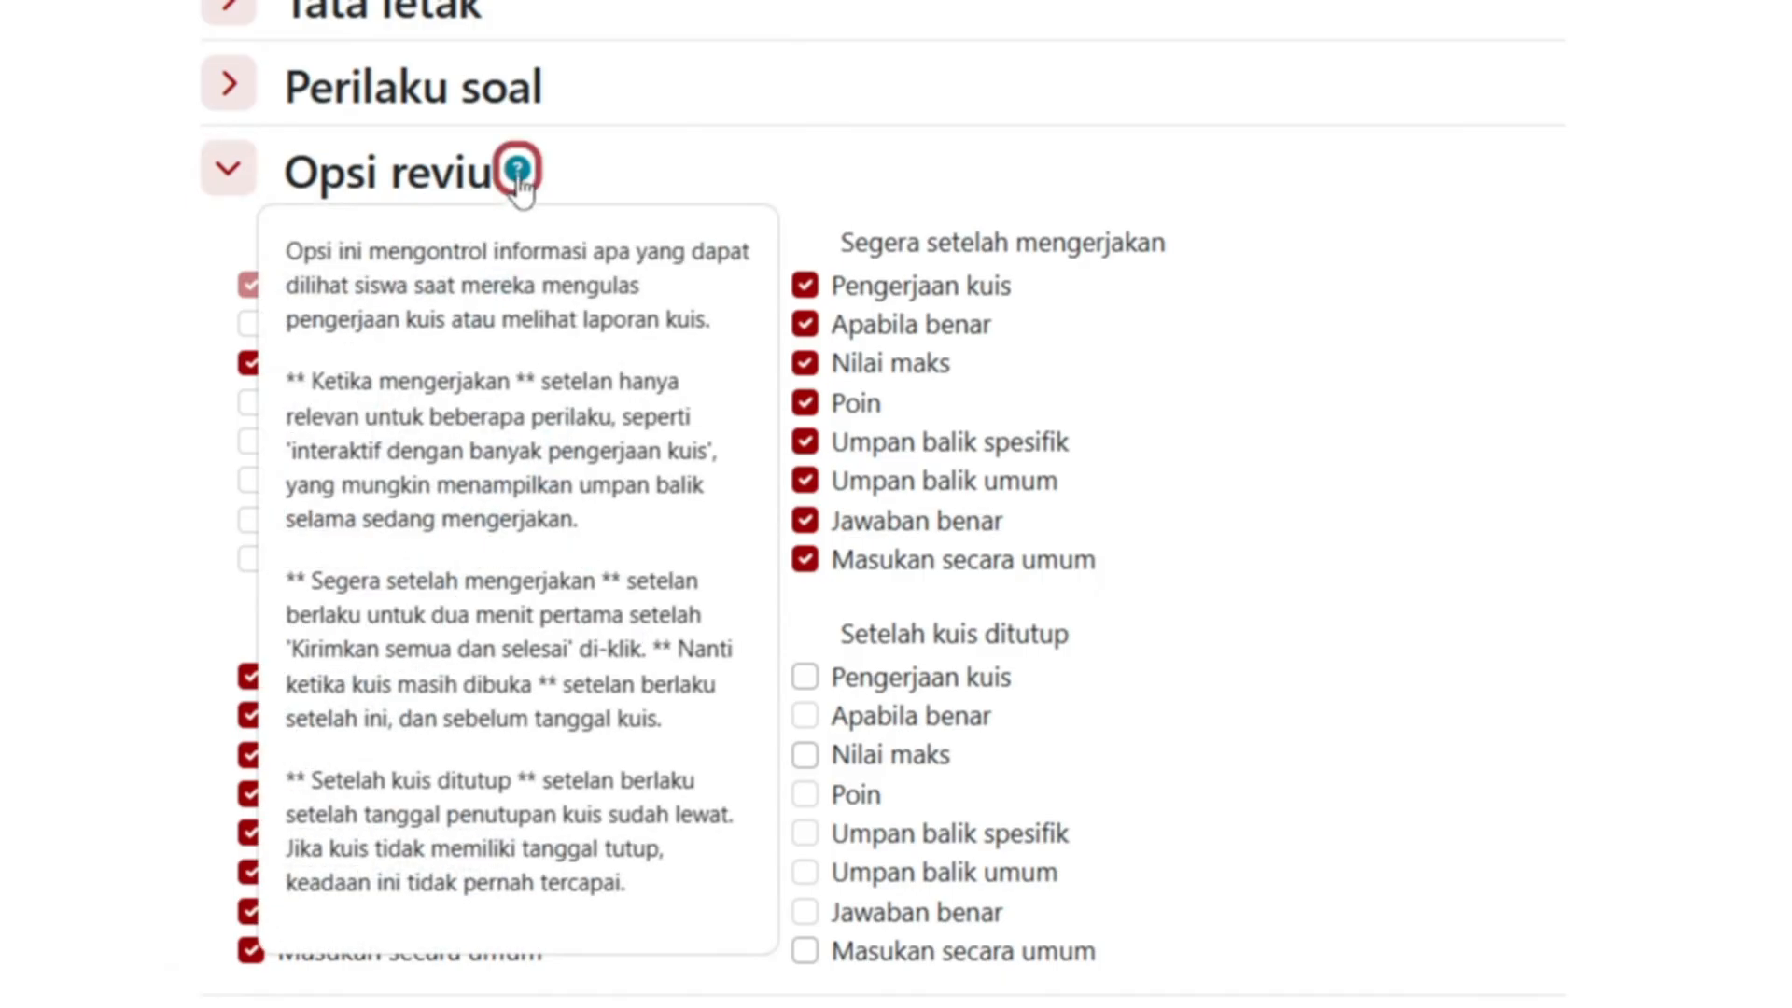
{"action": "left_click", "coordinate": [668, 172]}
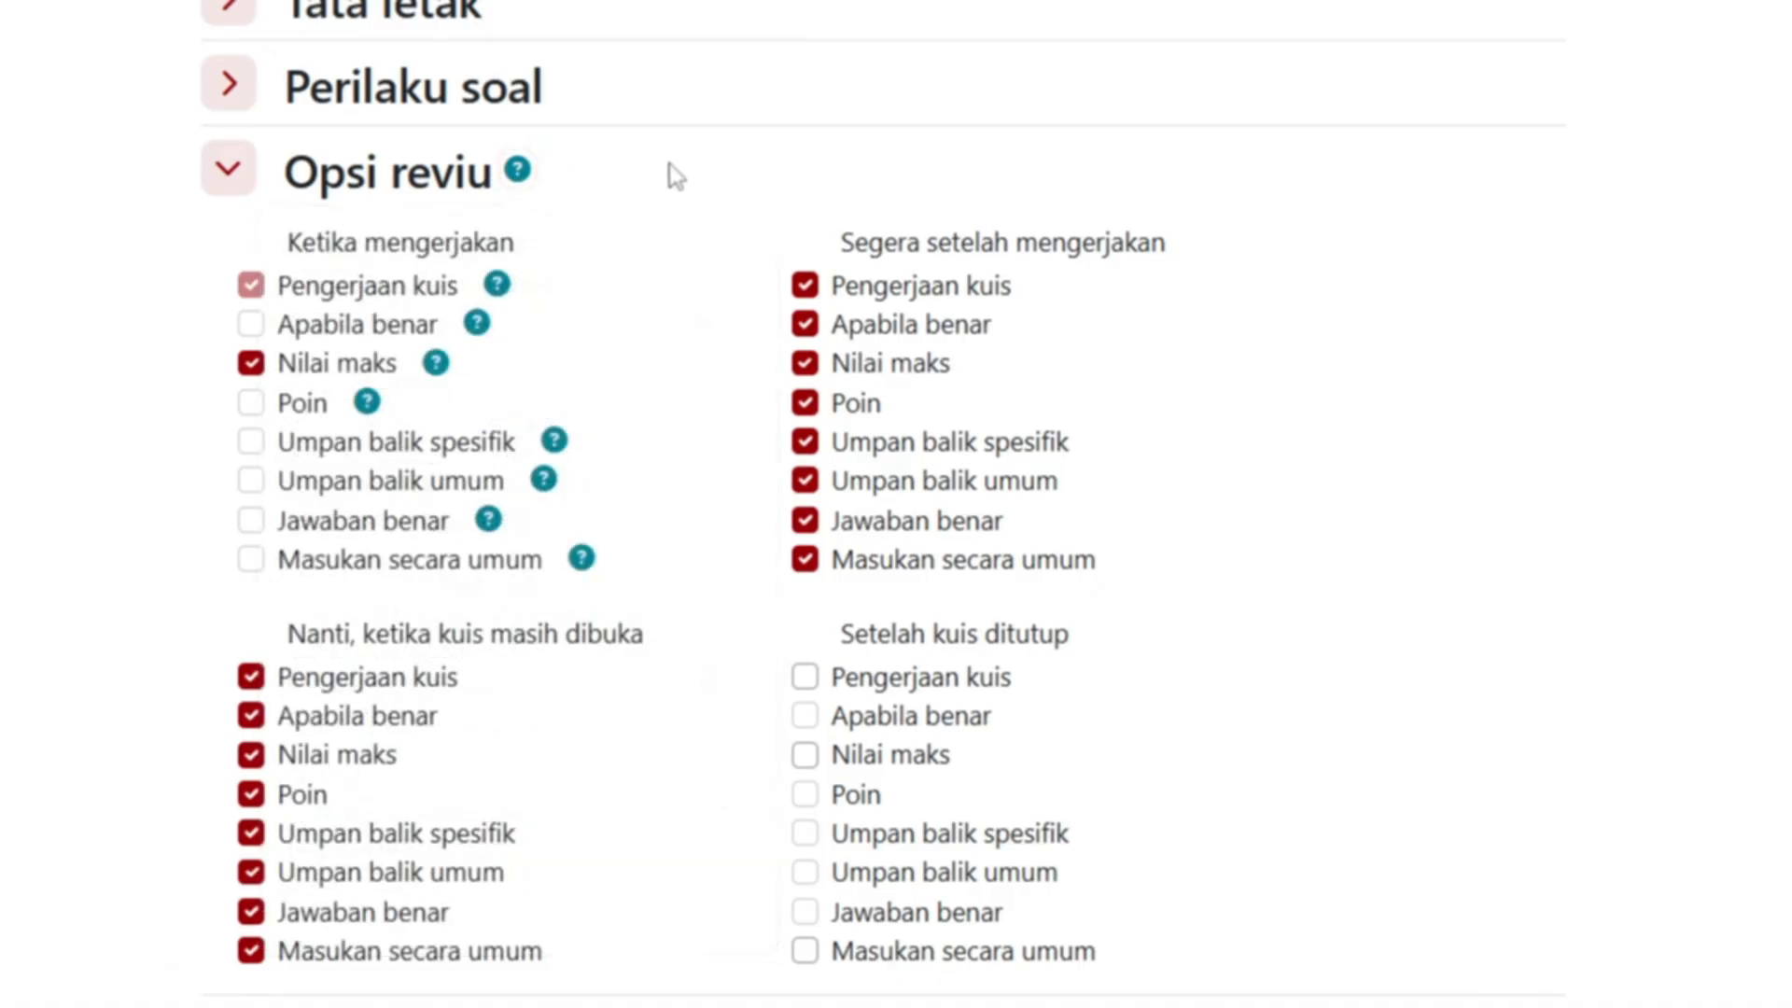
{"action": "left_click", "coordinate": [518, 171]}
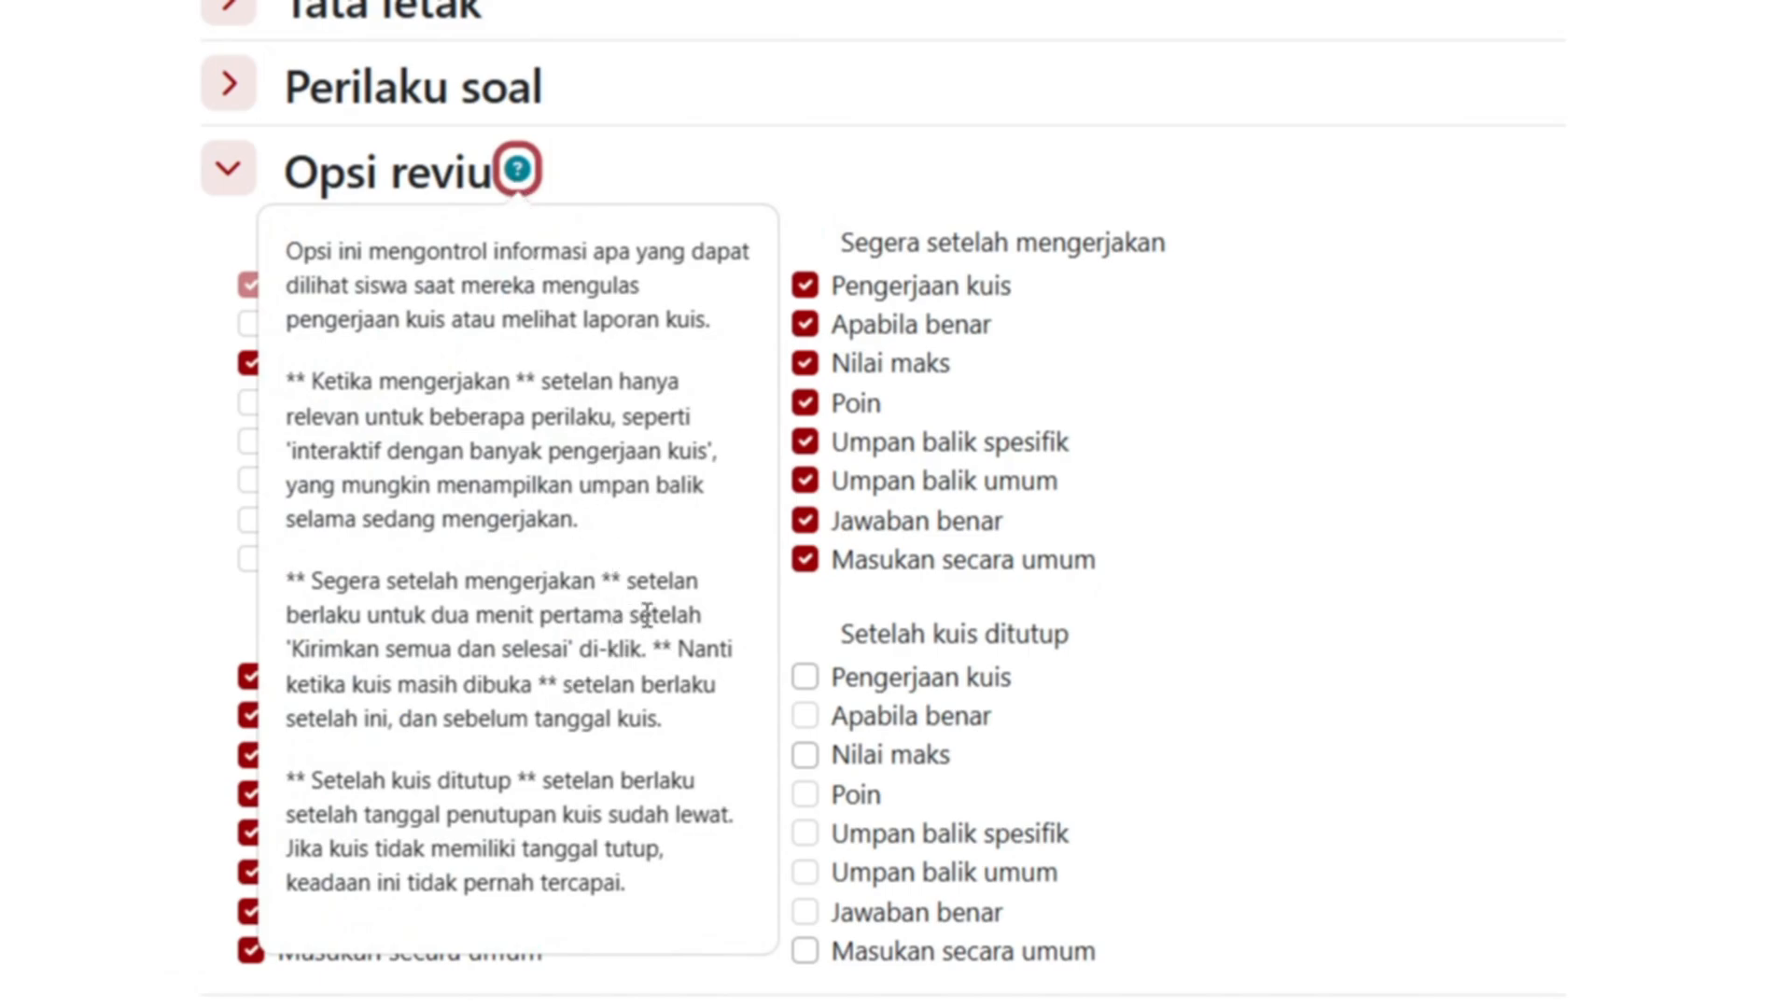
{"action": "left_click", "coordinate": [833, 182]}
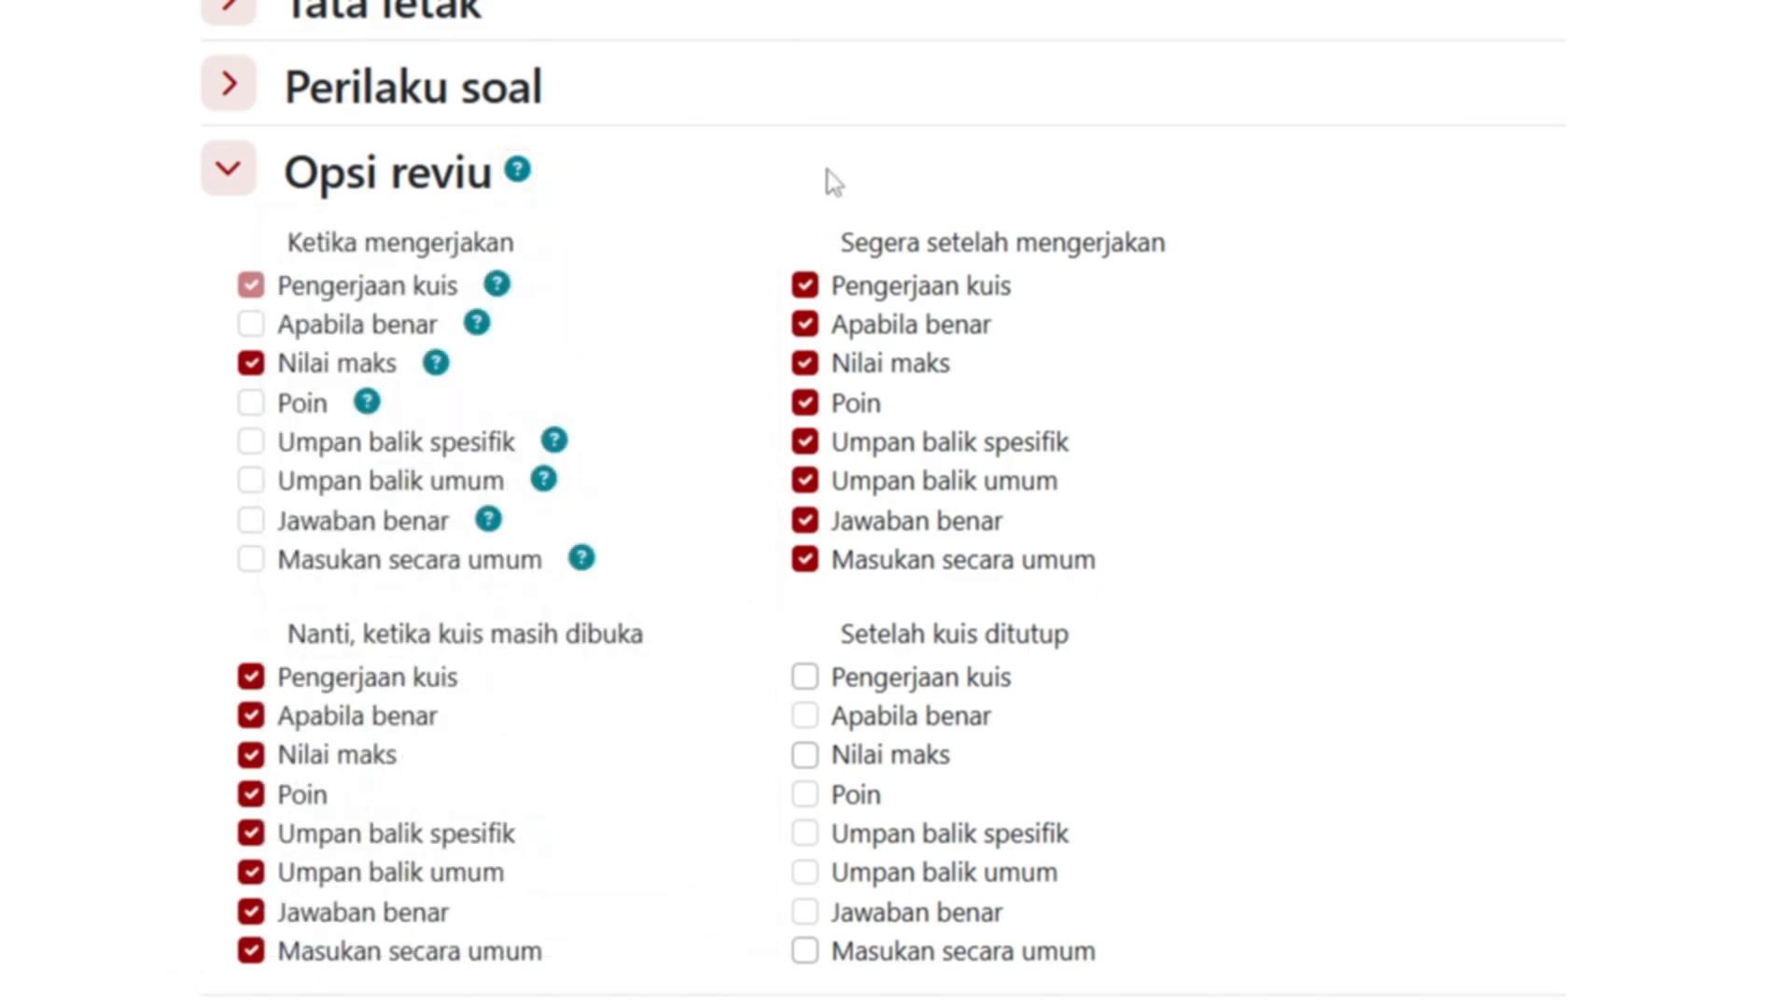
{"action": "scroll", "coordinate": [708, 540], "scroll_direction": "down", "scroll_amount": 1}
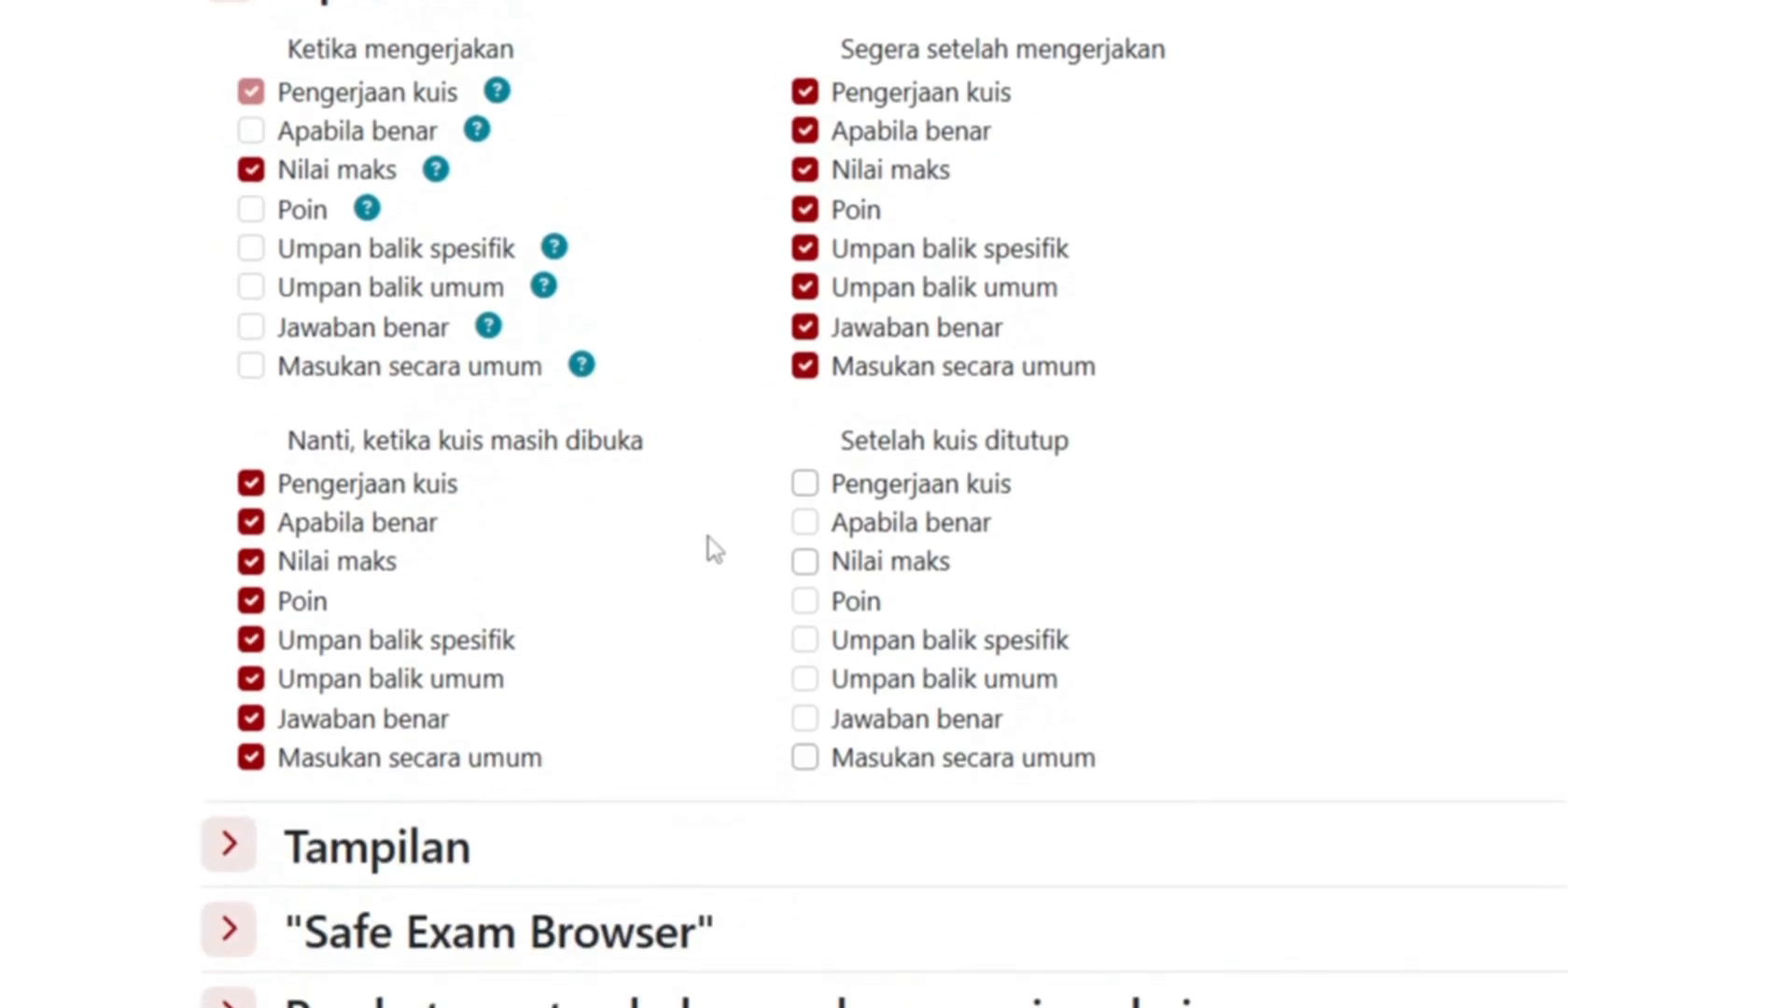
{"action": "scroll", "coordinate": [708, 539], "scroll_direction": "up", "scroll_amount": 1}
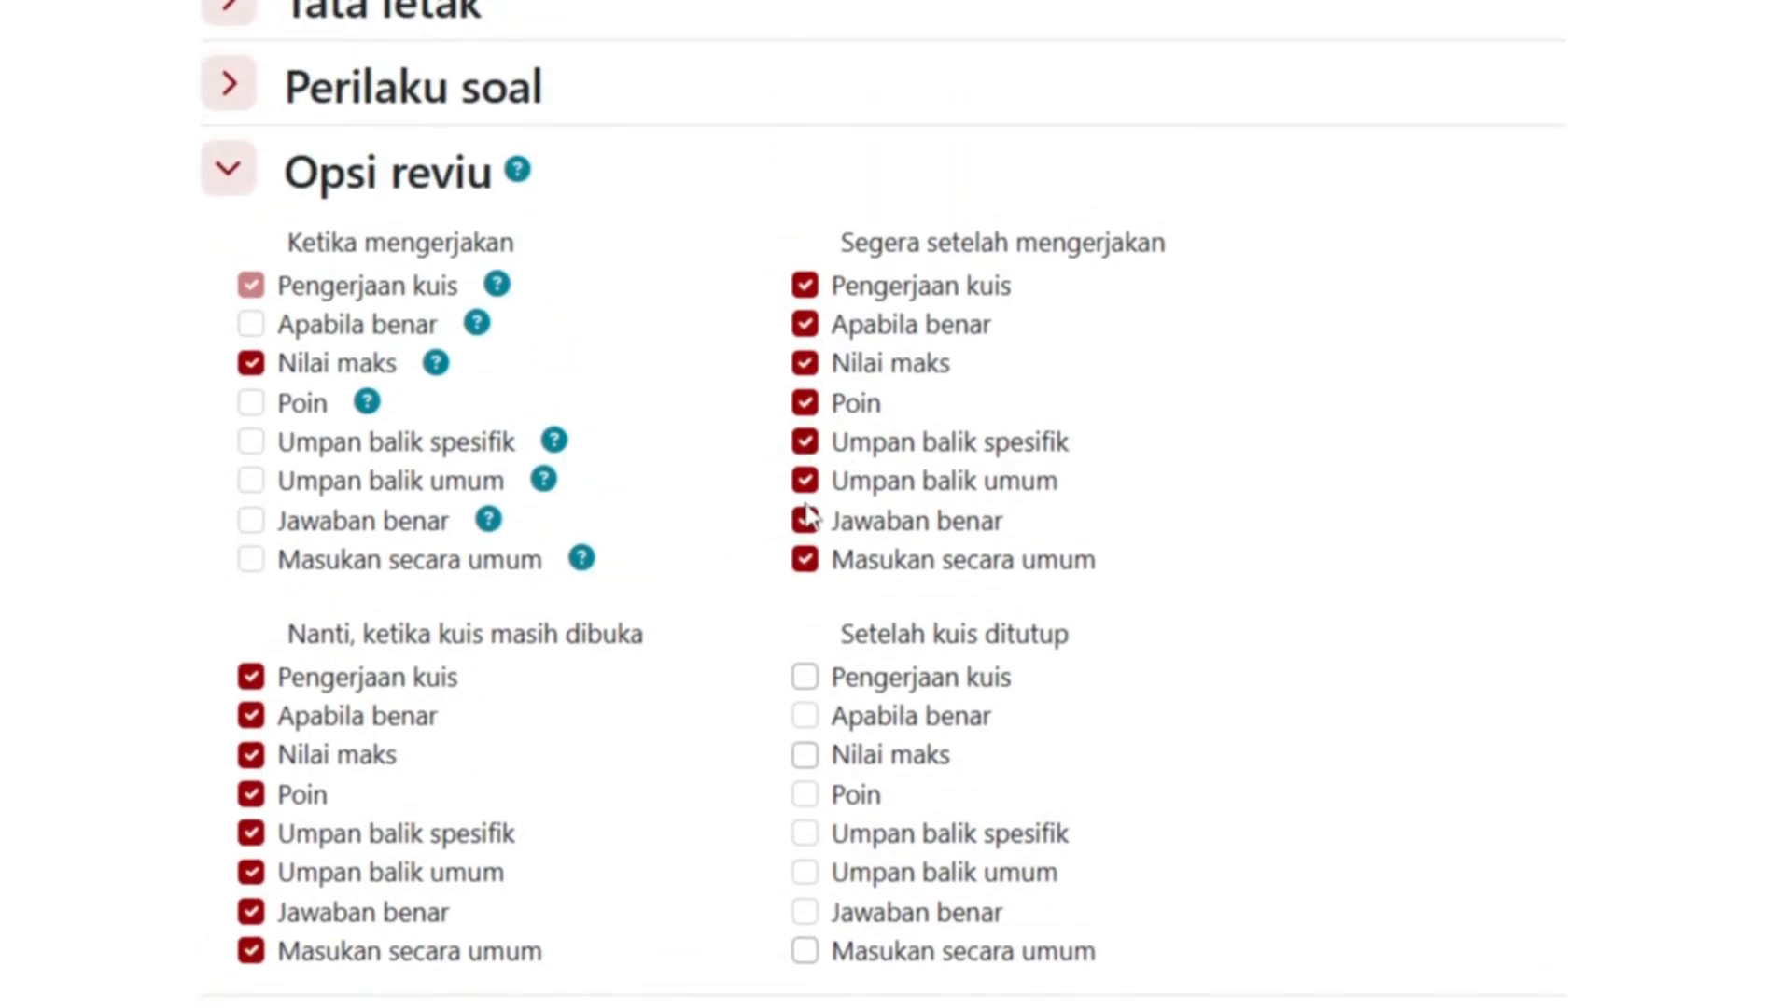
- Untick attempt review, specific/general feedback, correct answers and overall feedback for both middle columns
{"action": "left_click", "coordinate": [803, 554]}
{"action": "left_click", "coordinate": [805, 520]}
{"action": "left_click", "coordinate": [804, 480]}
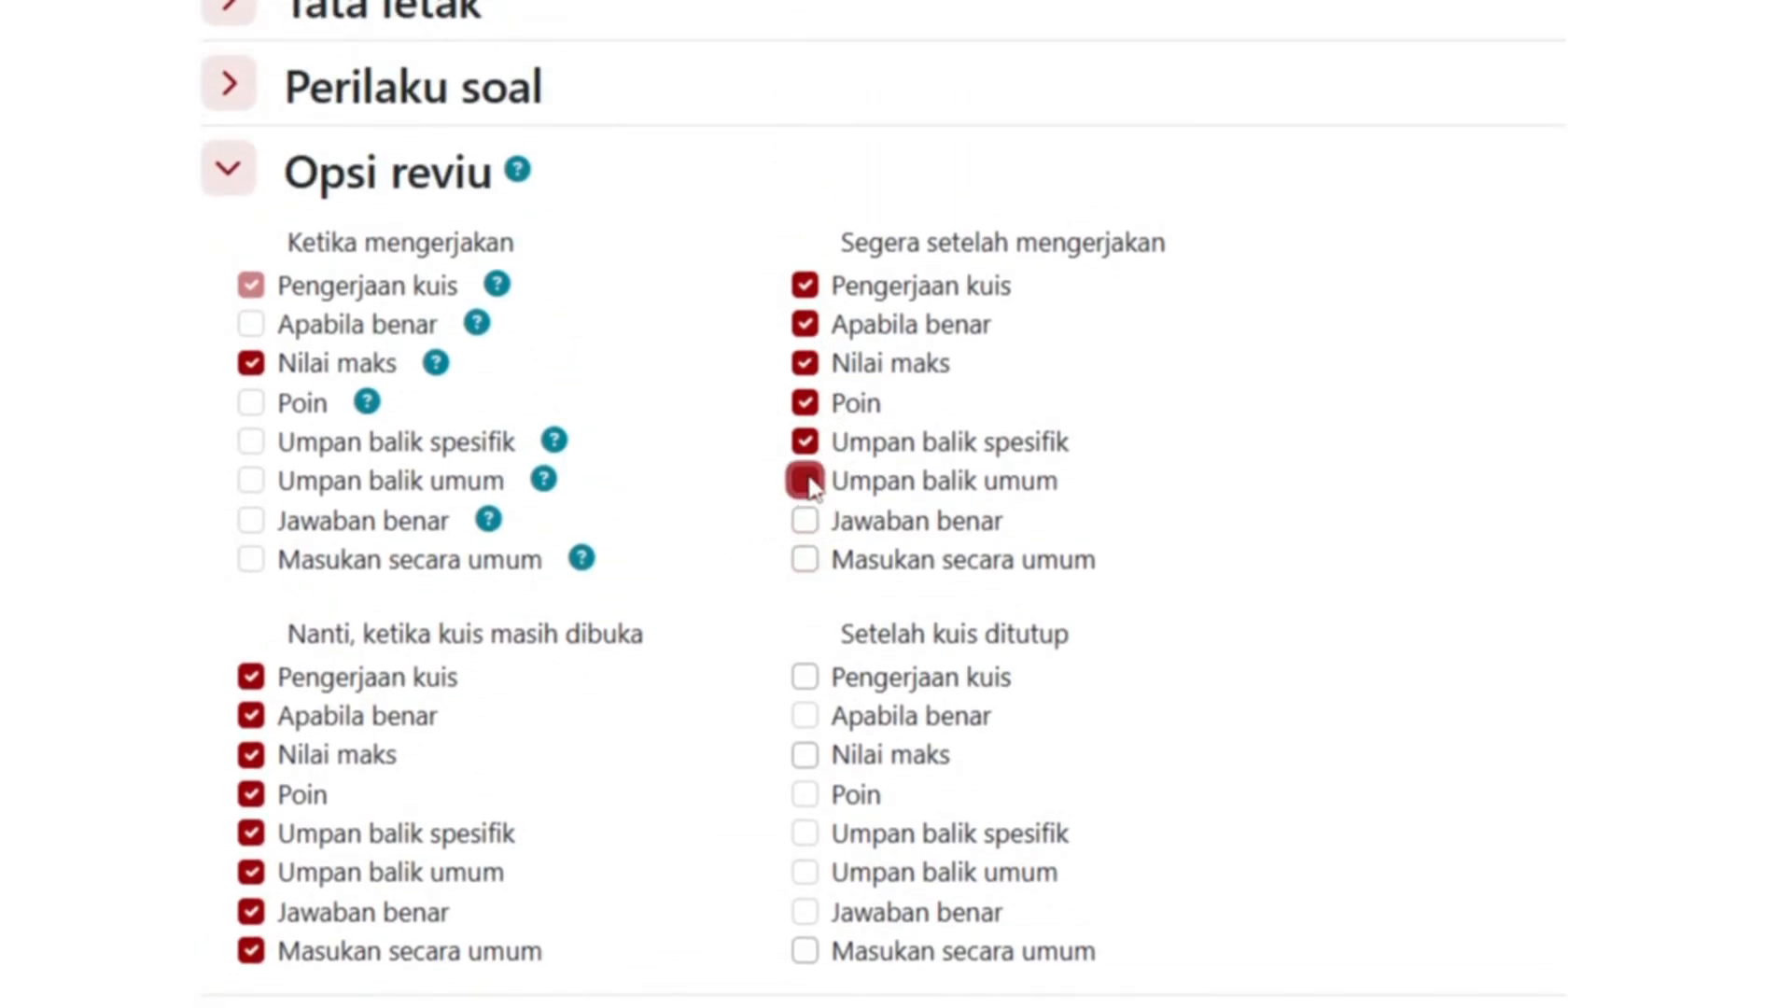
{"action": "left_click", "coordinate": [805, 441]}
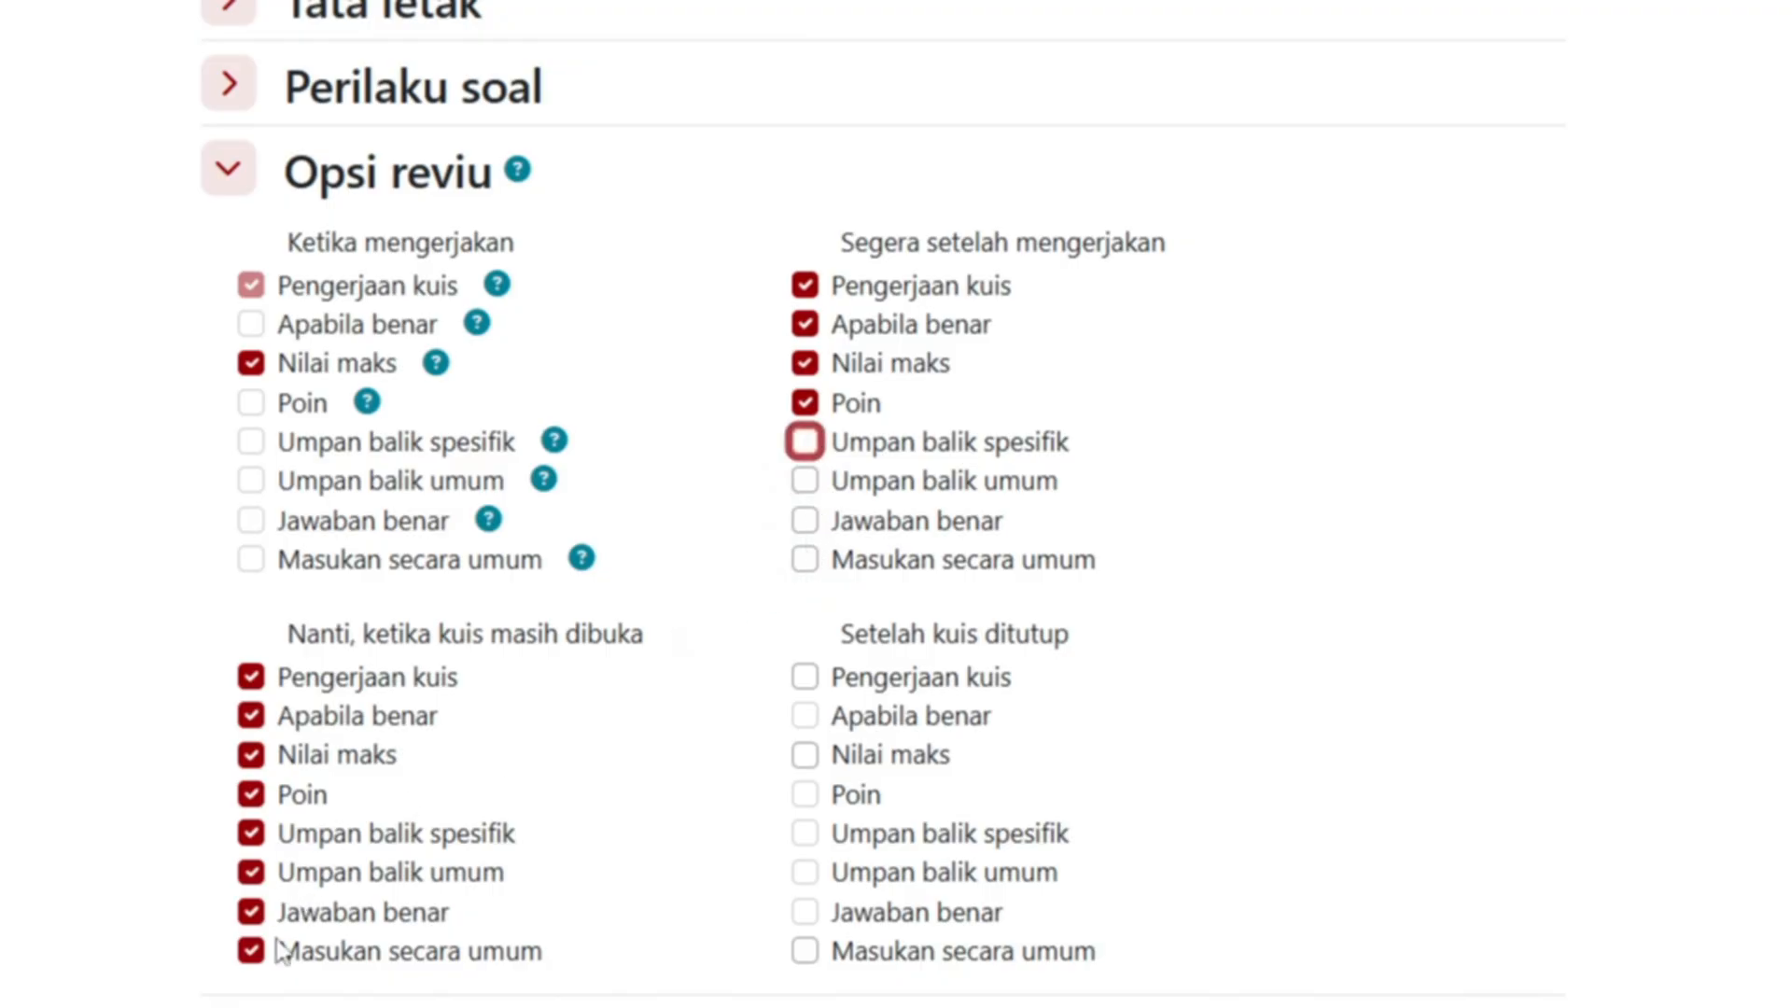
{"action": "left_click", "coordinate": [251, 950]}
{"action": "left_click", "coordinate": [250, 911]}
{"action": "left_click", "coordinate": [250, 872]}
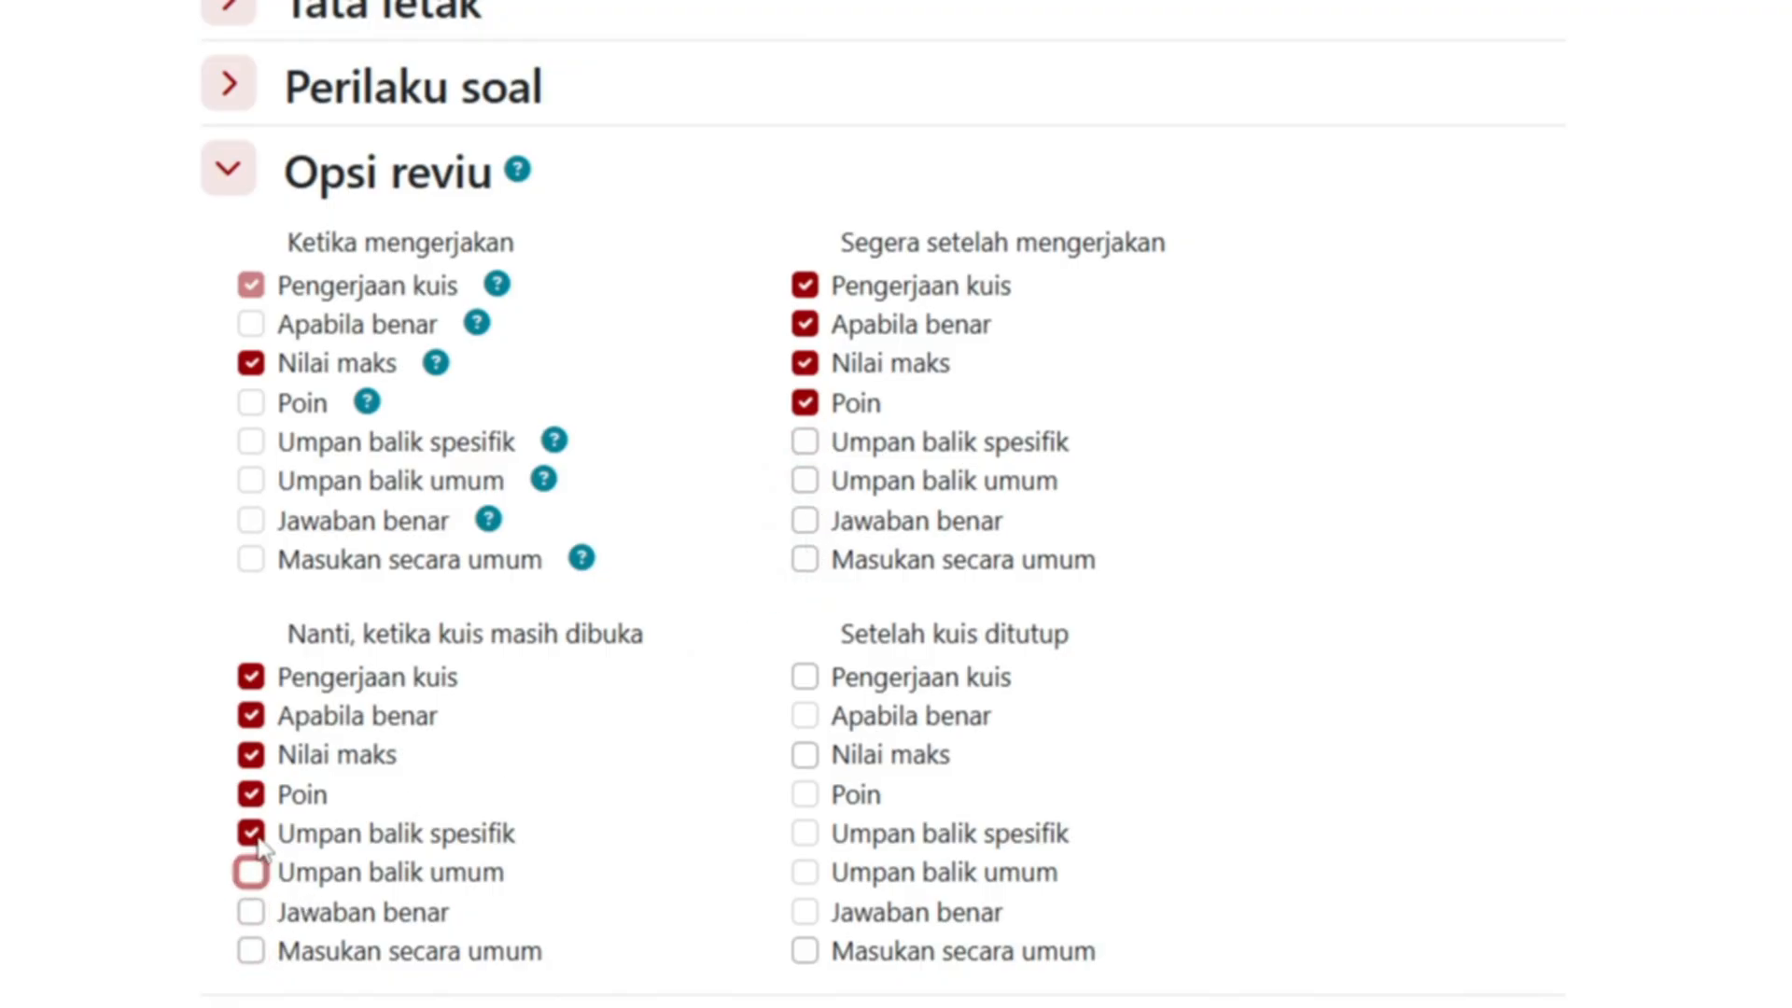
{"action": "left_click", "coordinate": [250, 832]}
{"action": "left_click", "coordinate": [810, 293]}
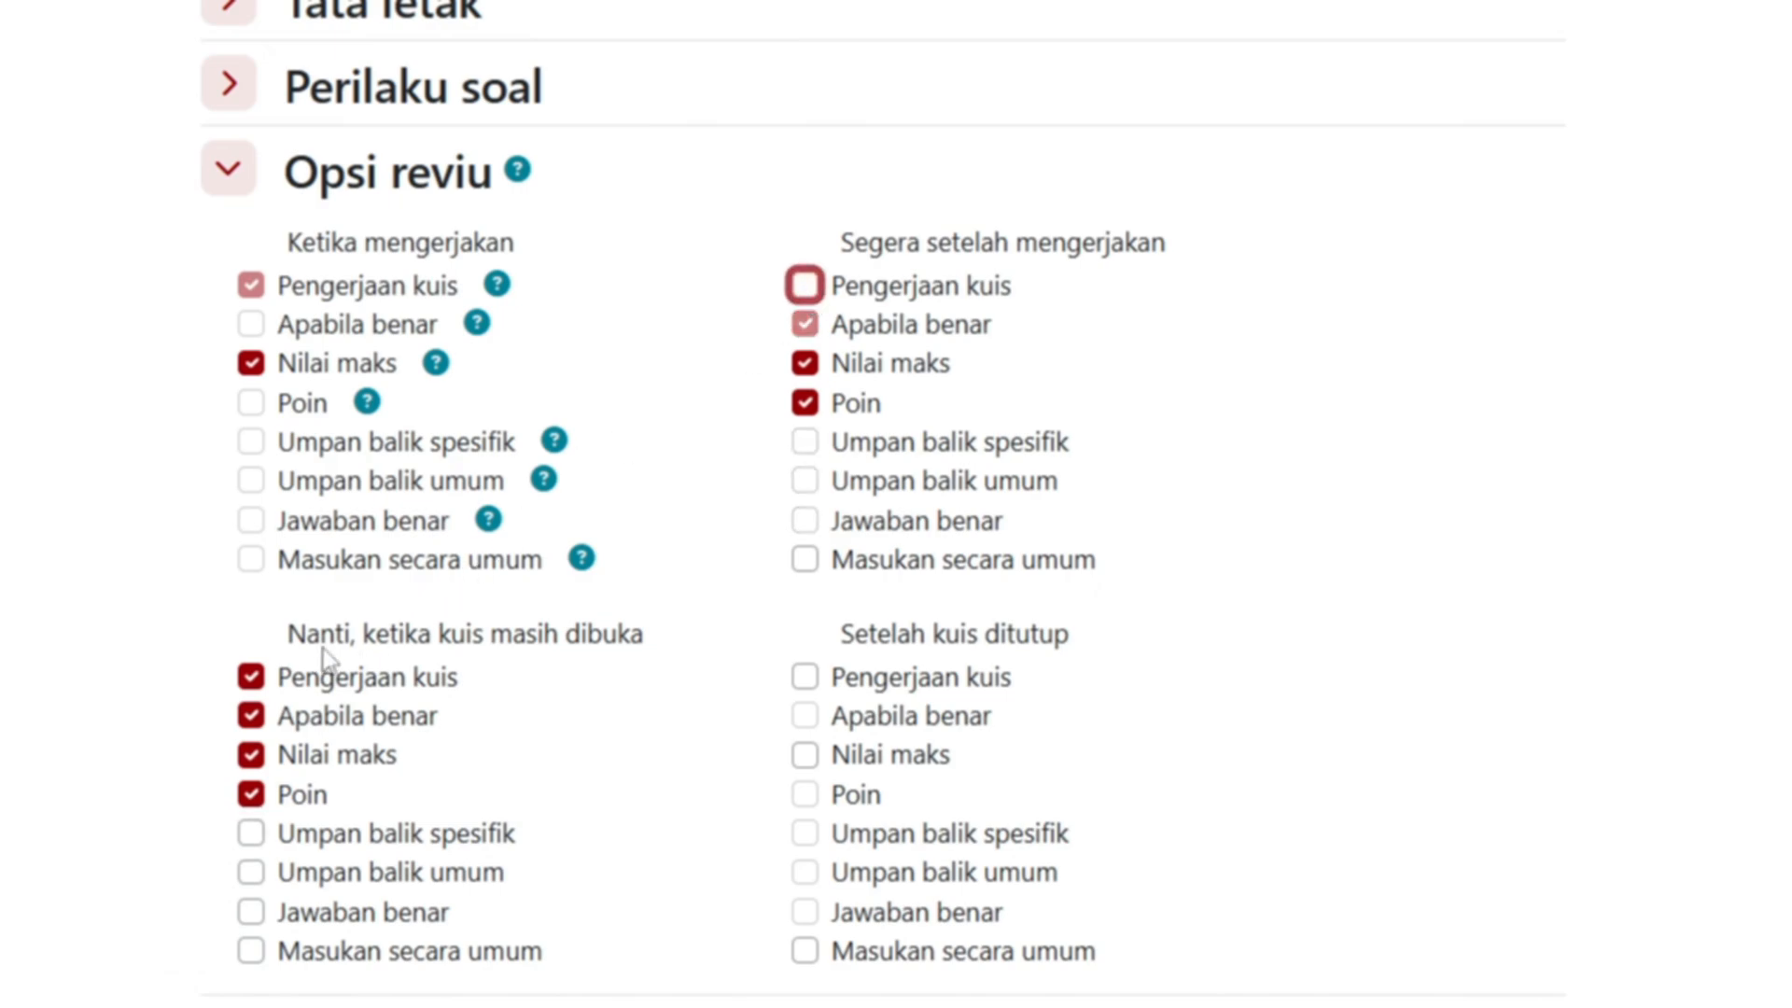
{"action": "left_click", "coordinate": [251, 676]}
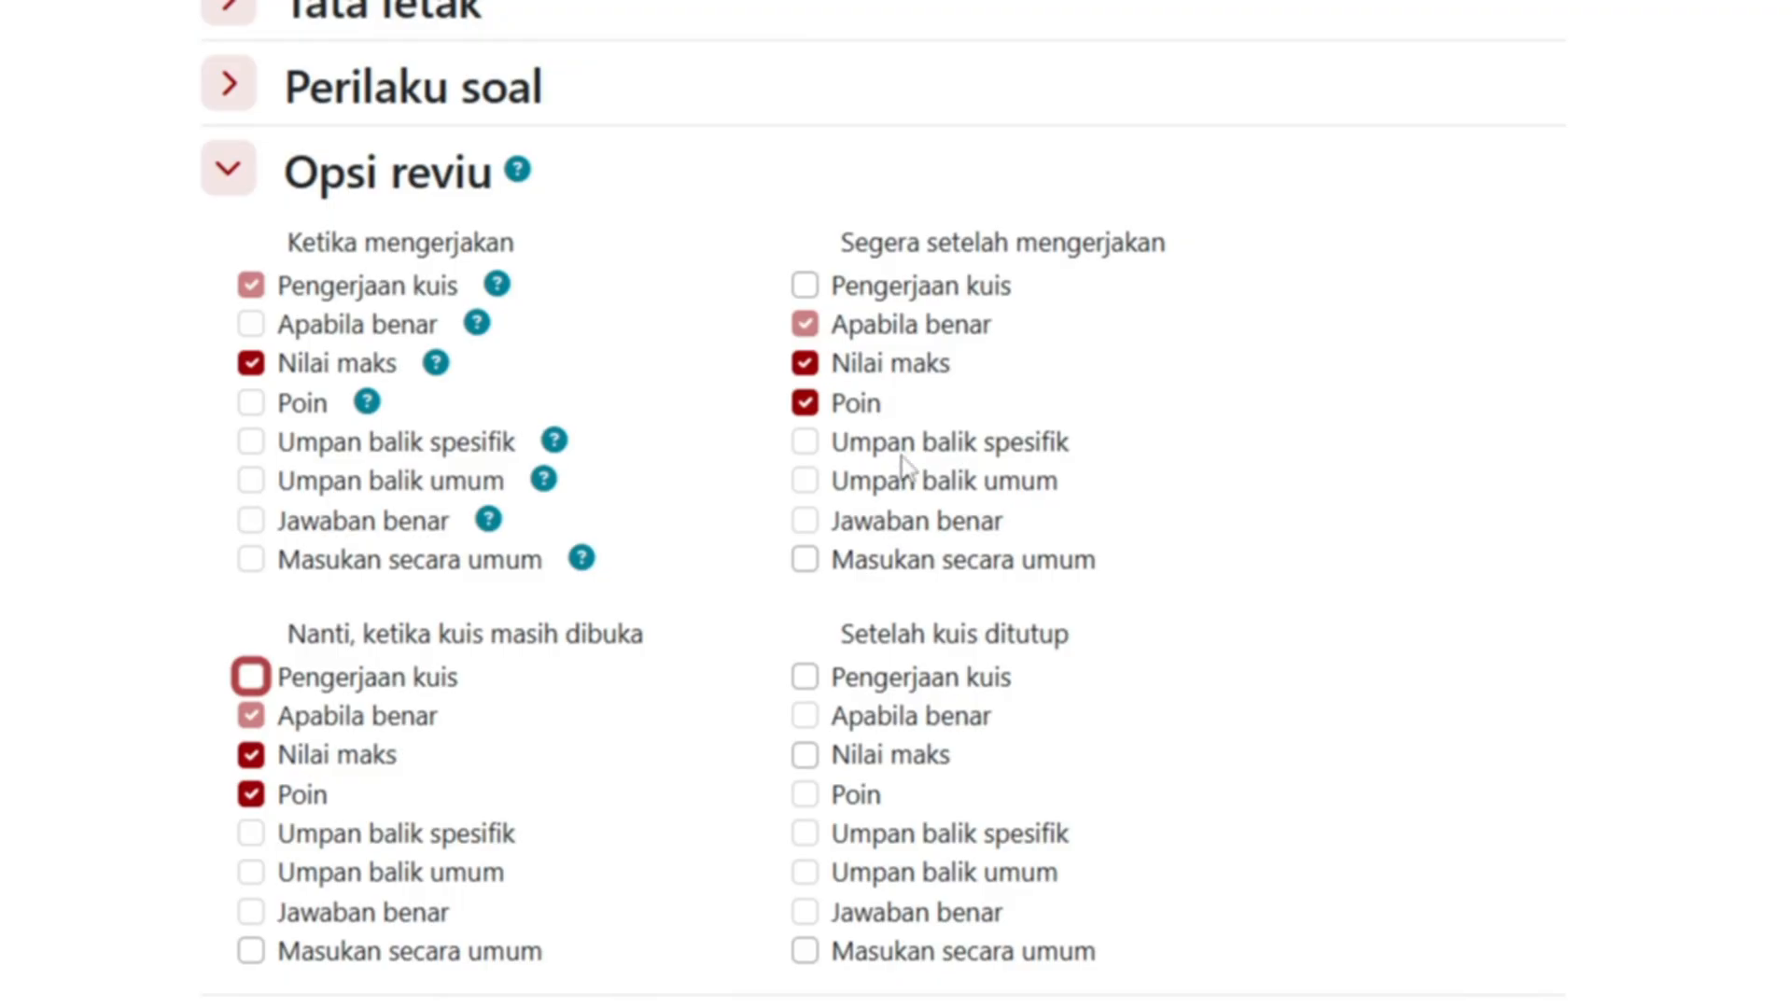
{"action": "scroll", "coordinate": [904, 452], "scroll_direction": "down", "scroll_amount": 10}
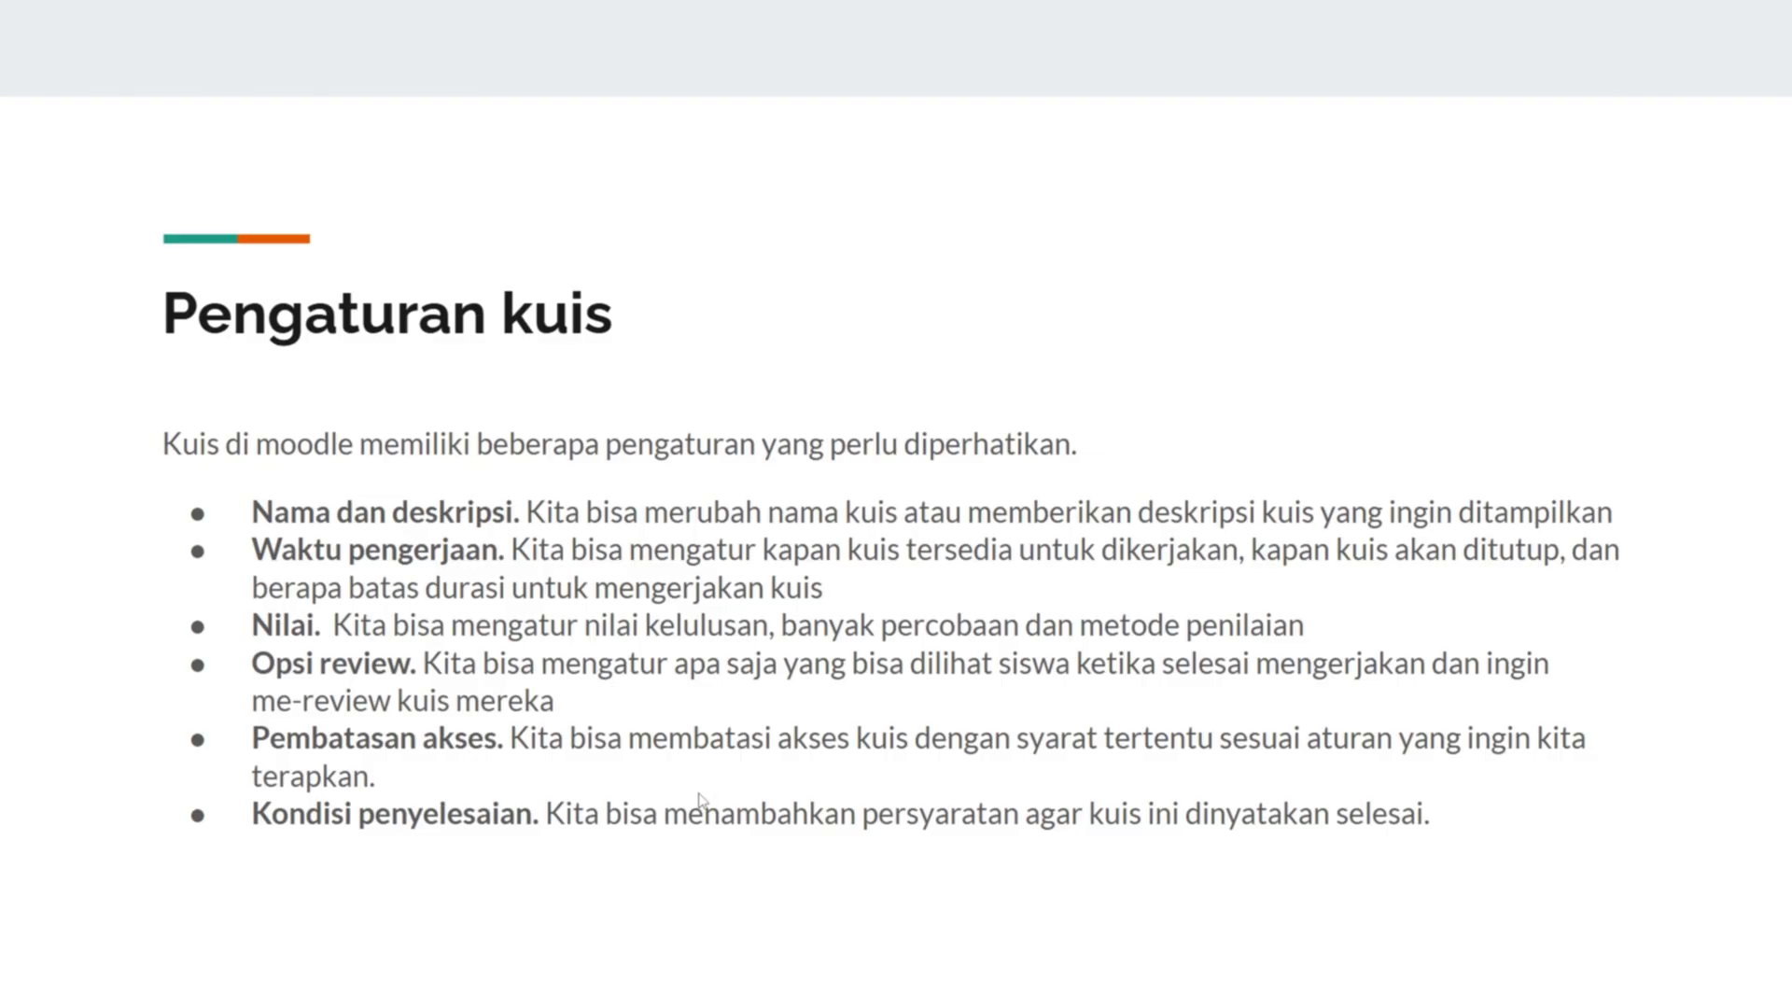
- Expand Pembatasan akses and add a restriction set that students must match
{"action": "key", "text": "alt+Tab"}
{"action": "scroll", "coordinate": [783, 628], "scroll_direction": "up", "scroll_amount": 2}
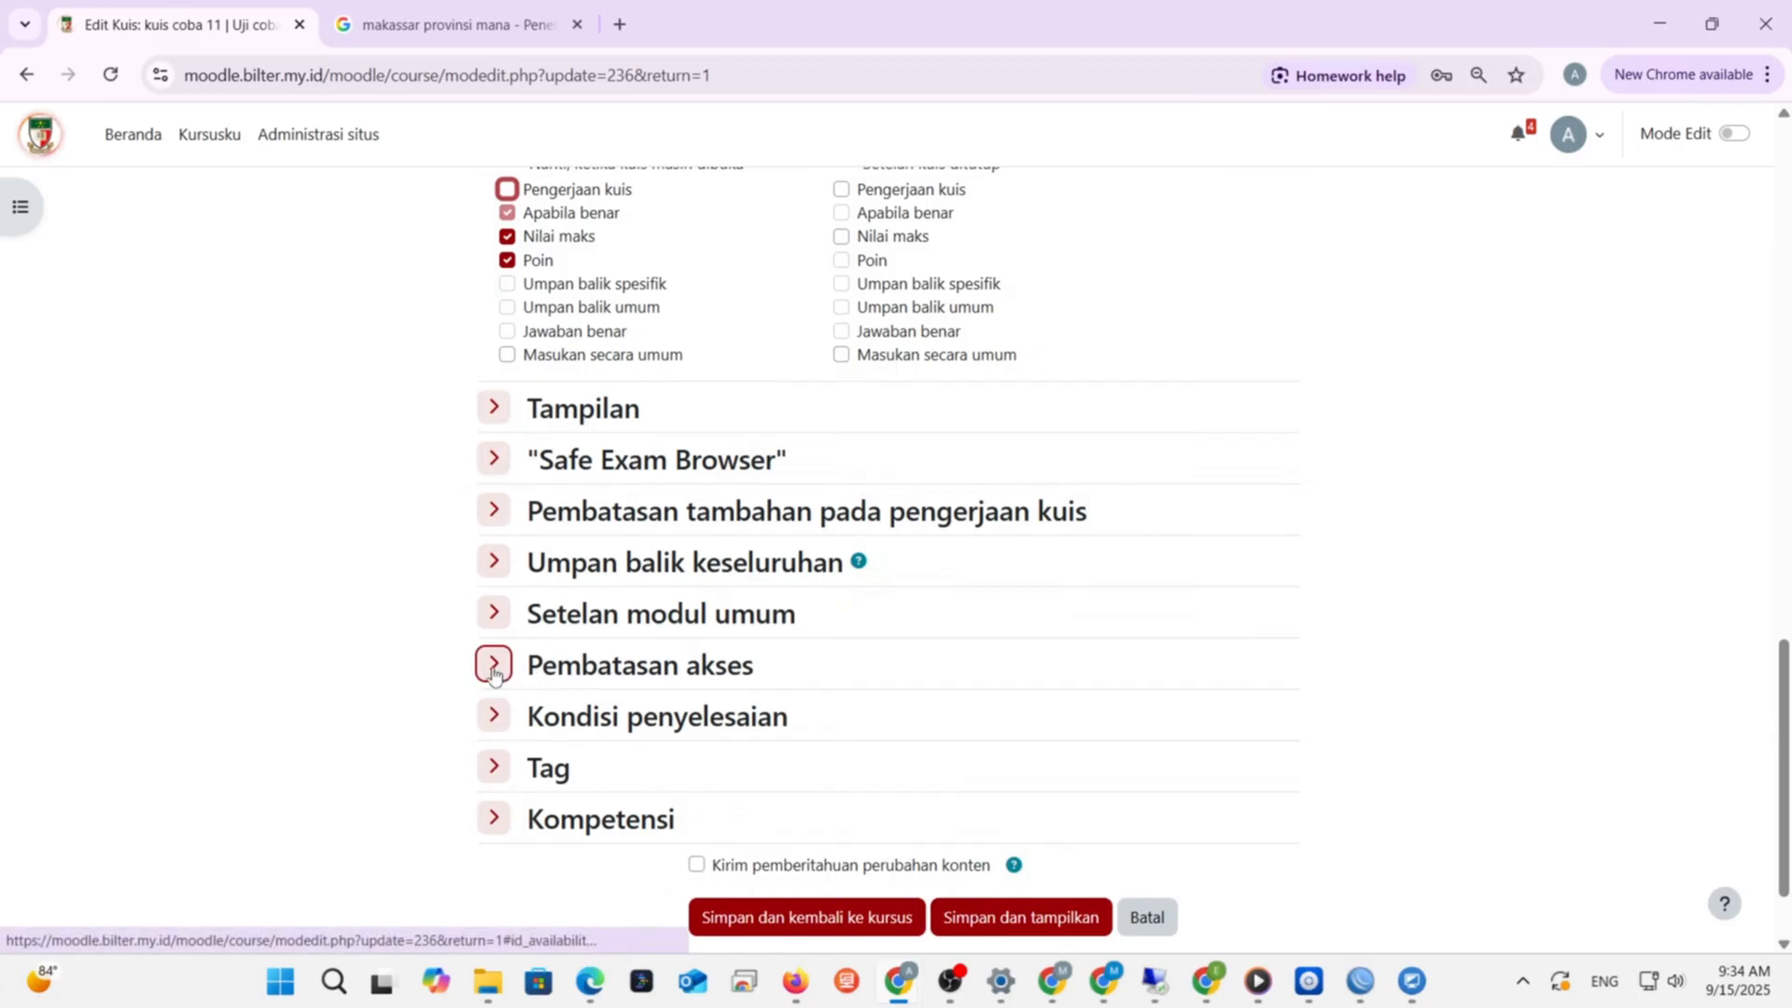
{"action": "left_click", "coordinate": [495, 671]}
{"action": "scroll", "coordinate": [1078, 677], "scroll_direction": "down", "scroll_amount": 2}
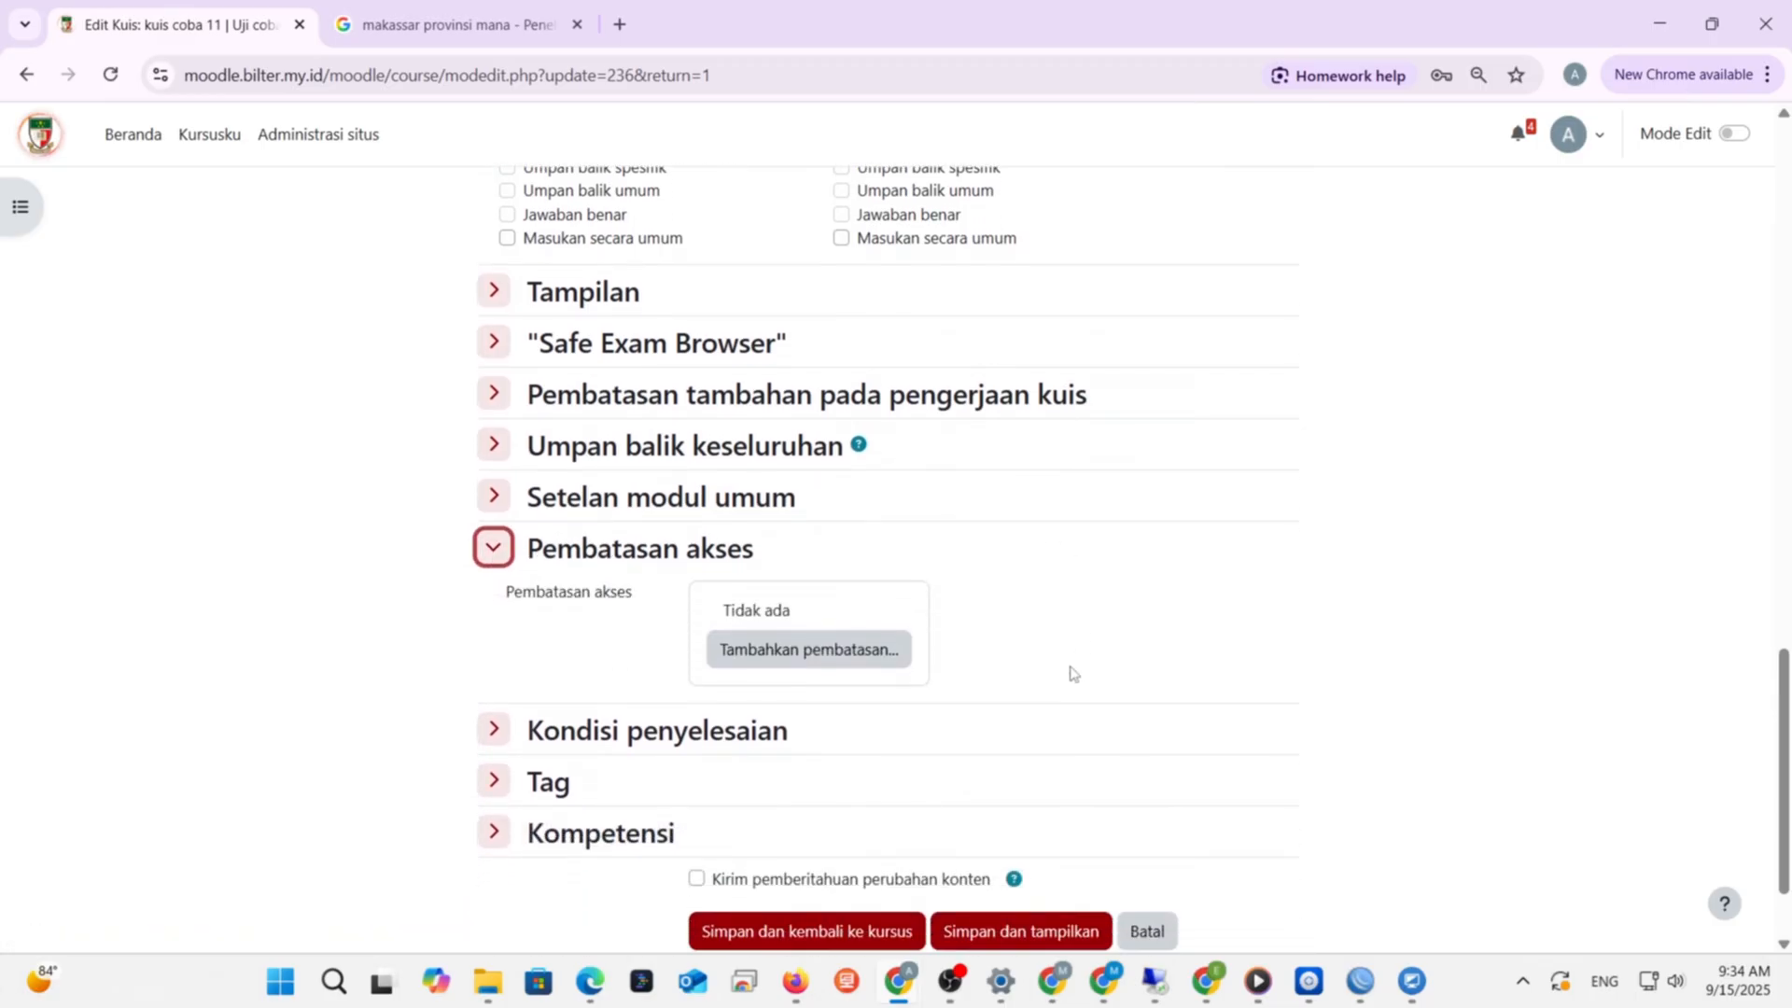
{"action": "left_click", "coordinate": [868, 664]}
{"action": "scroll", "coordinate": [971, 615], "scroll_direction": "down", "scroll_amount": 2}
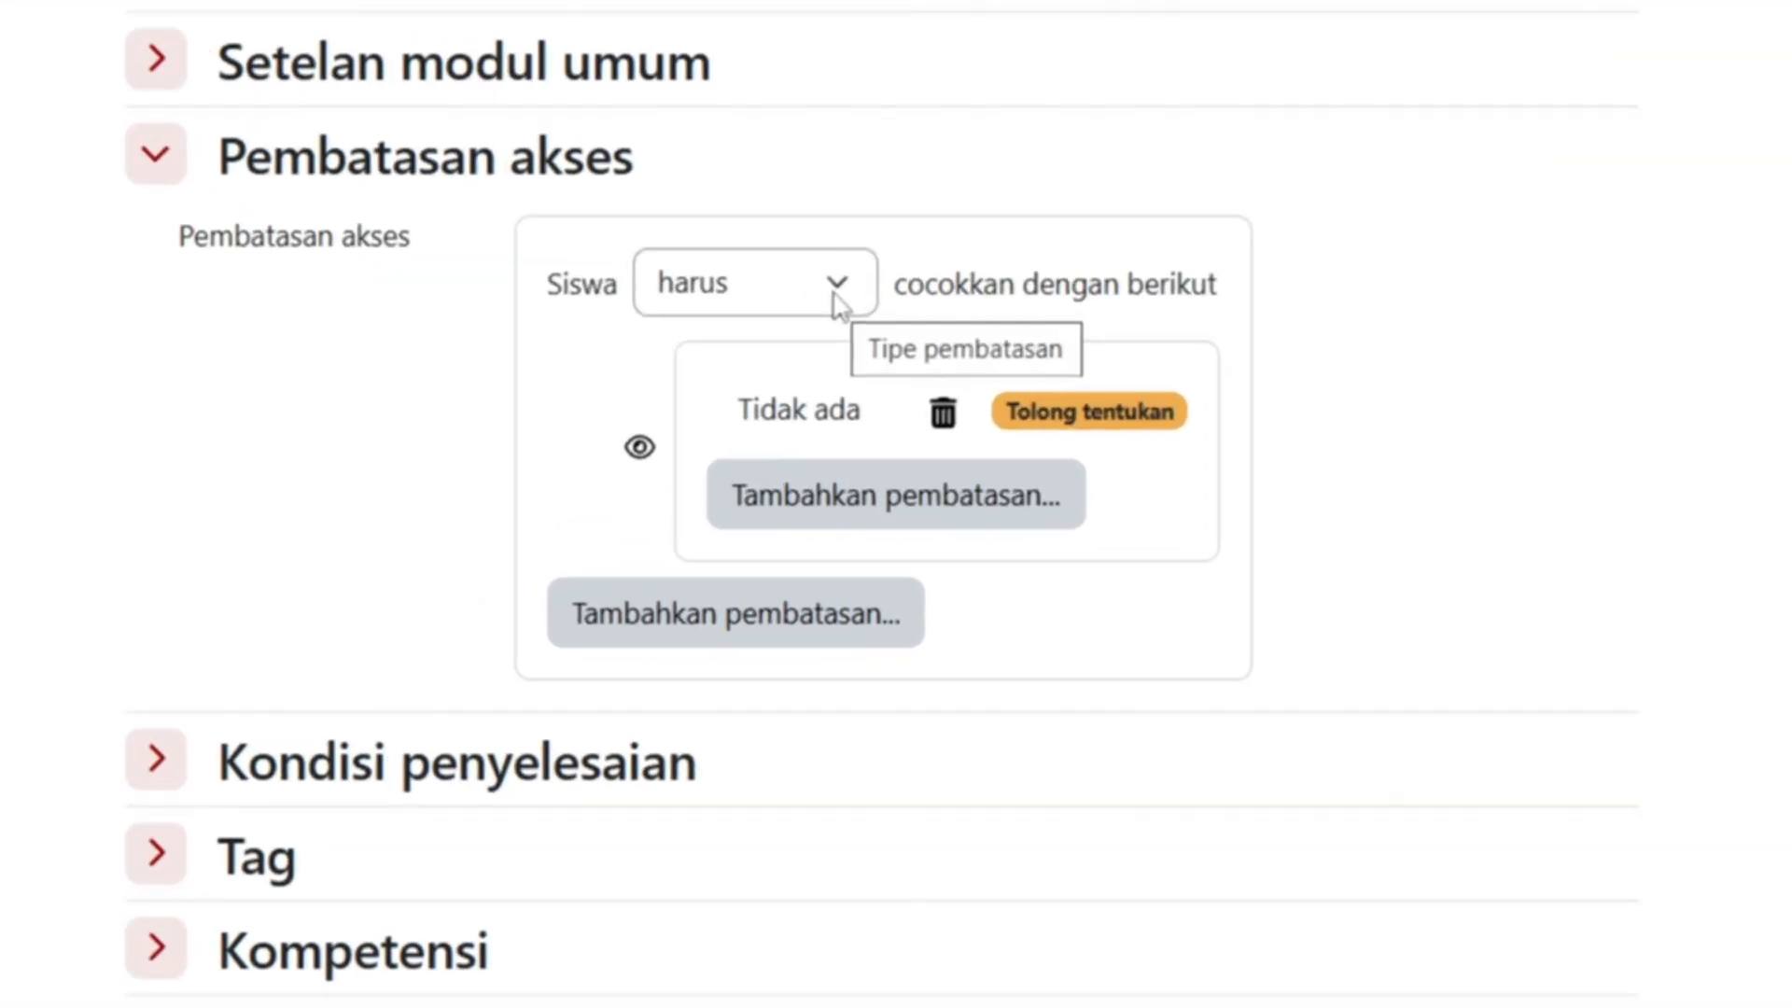
{"action": "left_click", "coordinate": [837, 299]}
{"action": "left_click", "coordinate": [837, 299]}
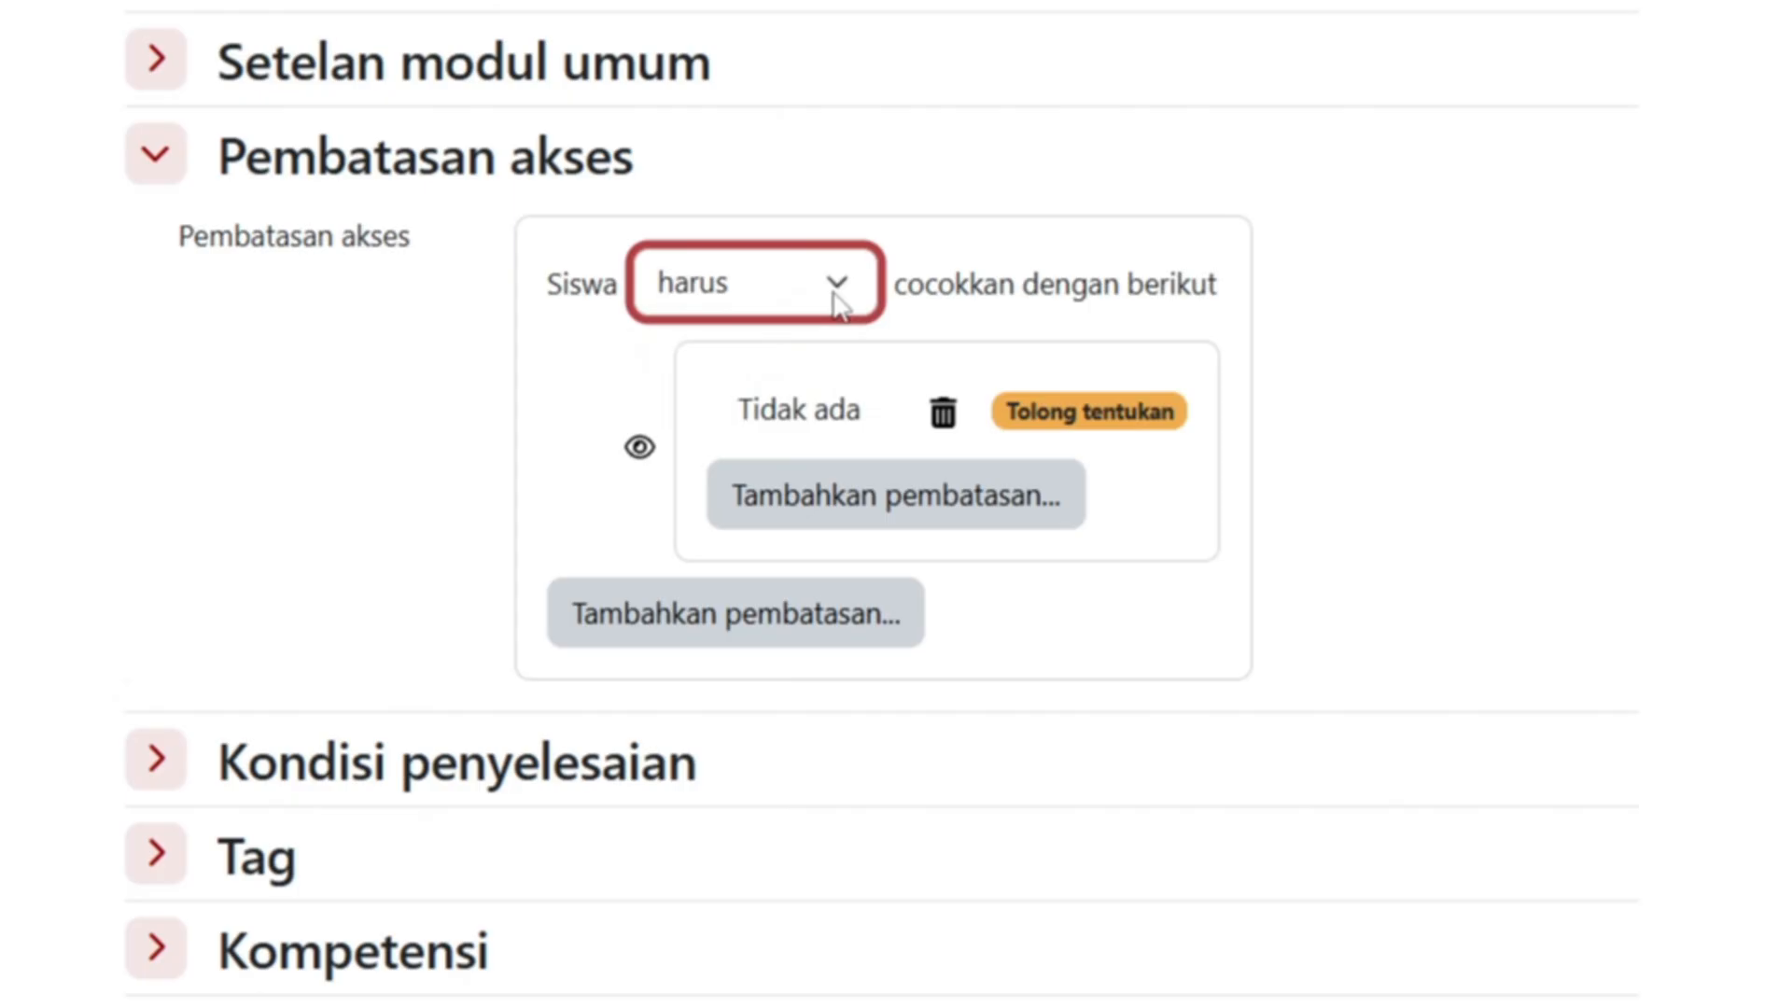
- Add a Nilai condition requiring at least 80% on survey test
{"action": "left_click", "coordinate": [849, 516]}
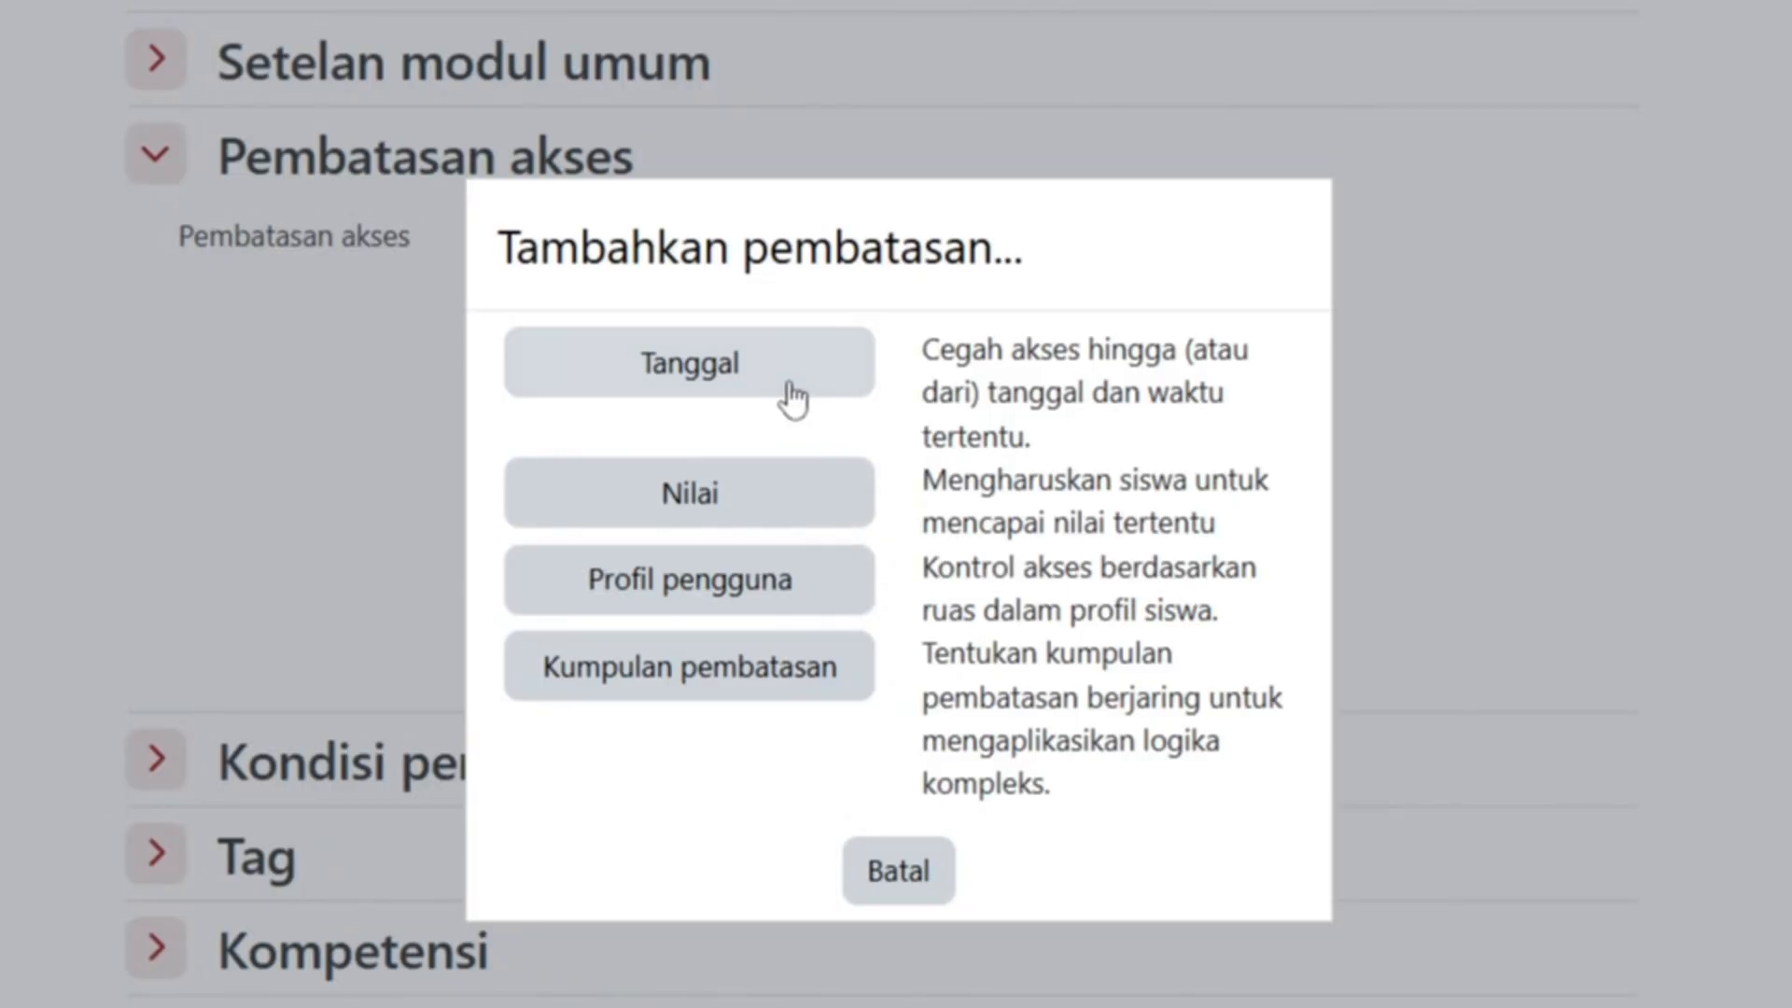
{"action": "left_click_drag", "start_coordinate": [887, 216], "coordinate": [1659, 165]}
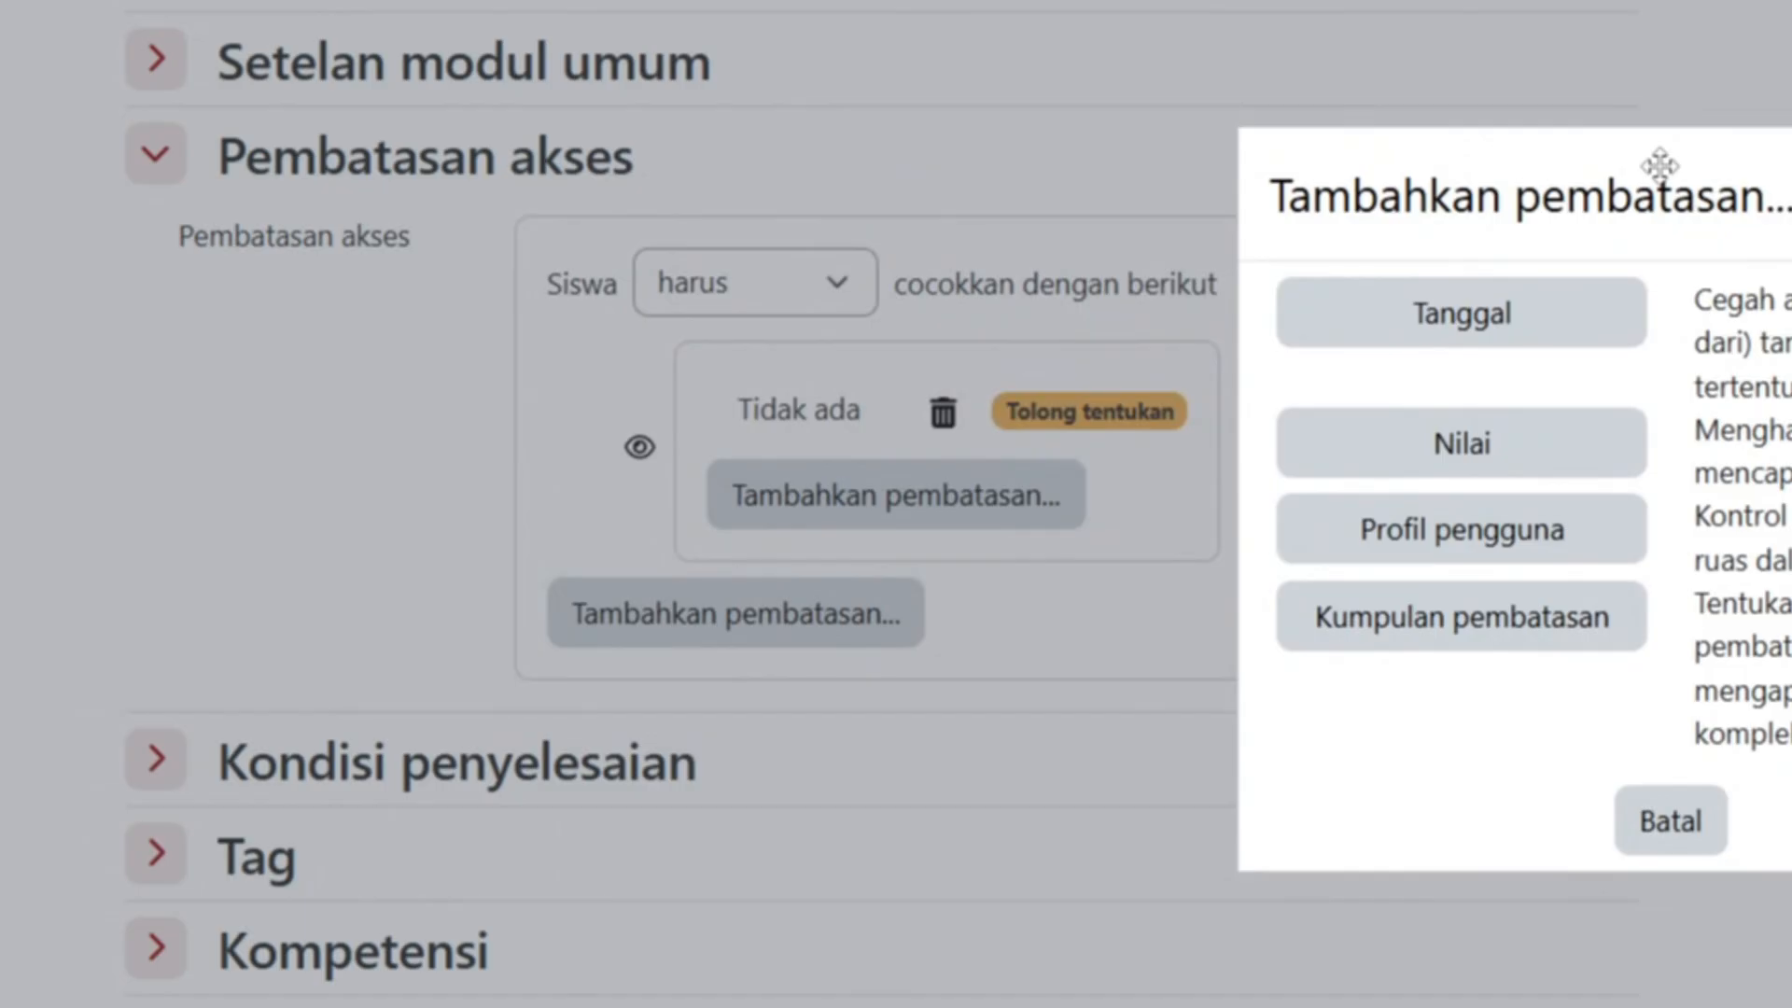
{"action": "left_click", "coordinate": [1449, 457]}
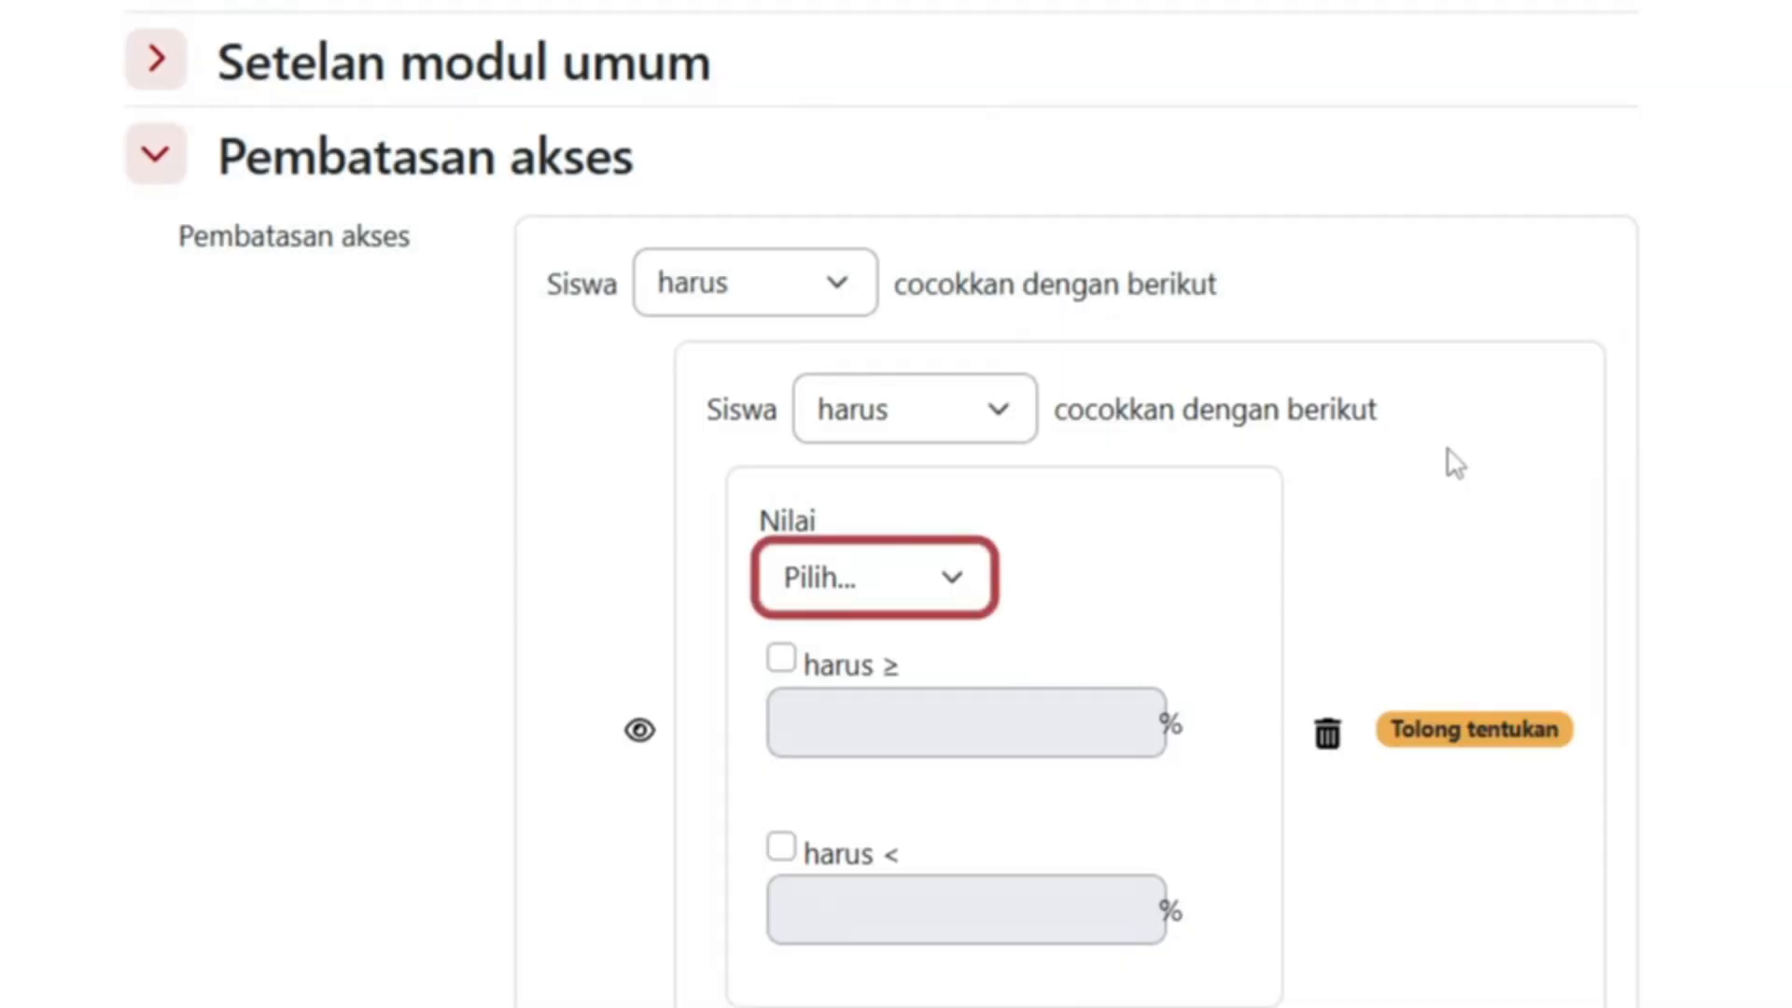
{"action": "left_click", "coordinate": [977, 593]}
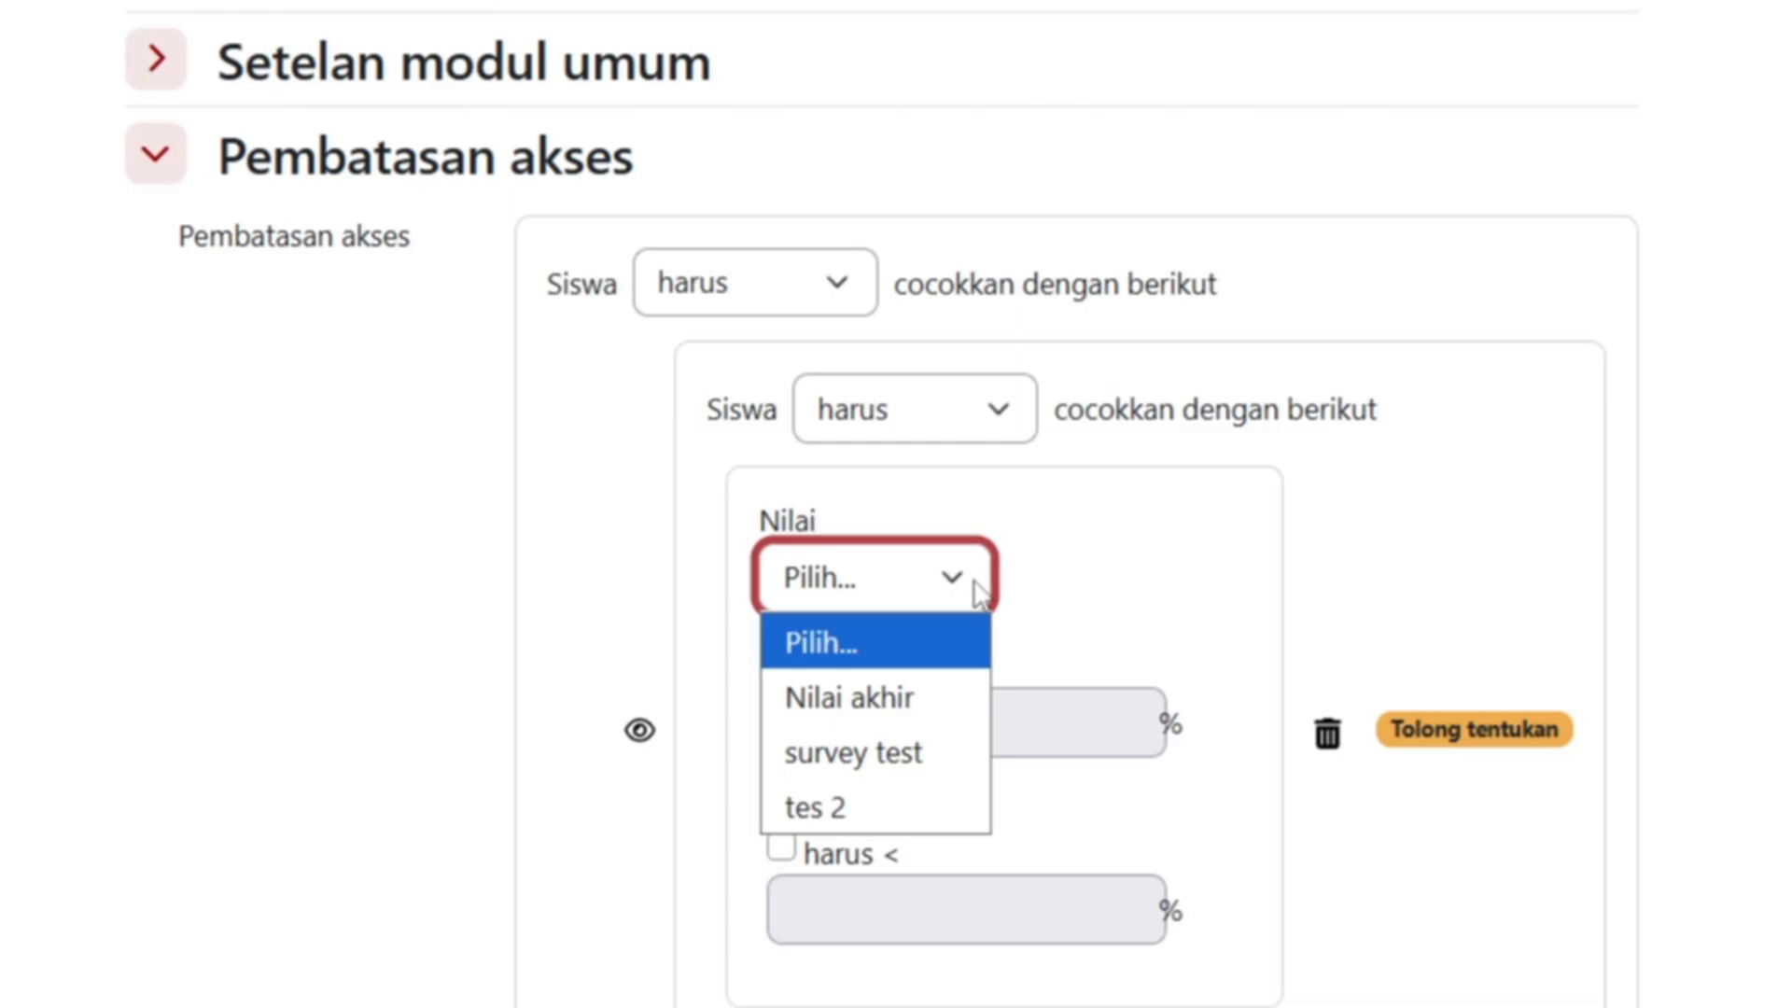
{"action": "left_click", "coordinate": [933, 770]}
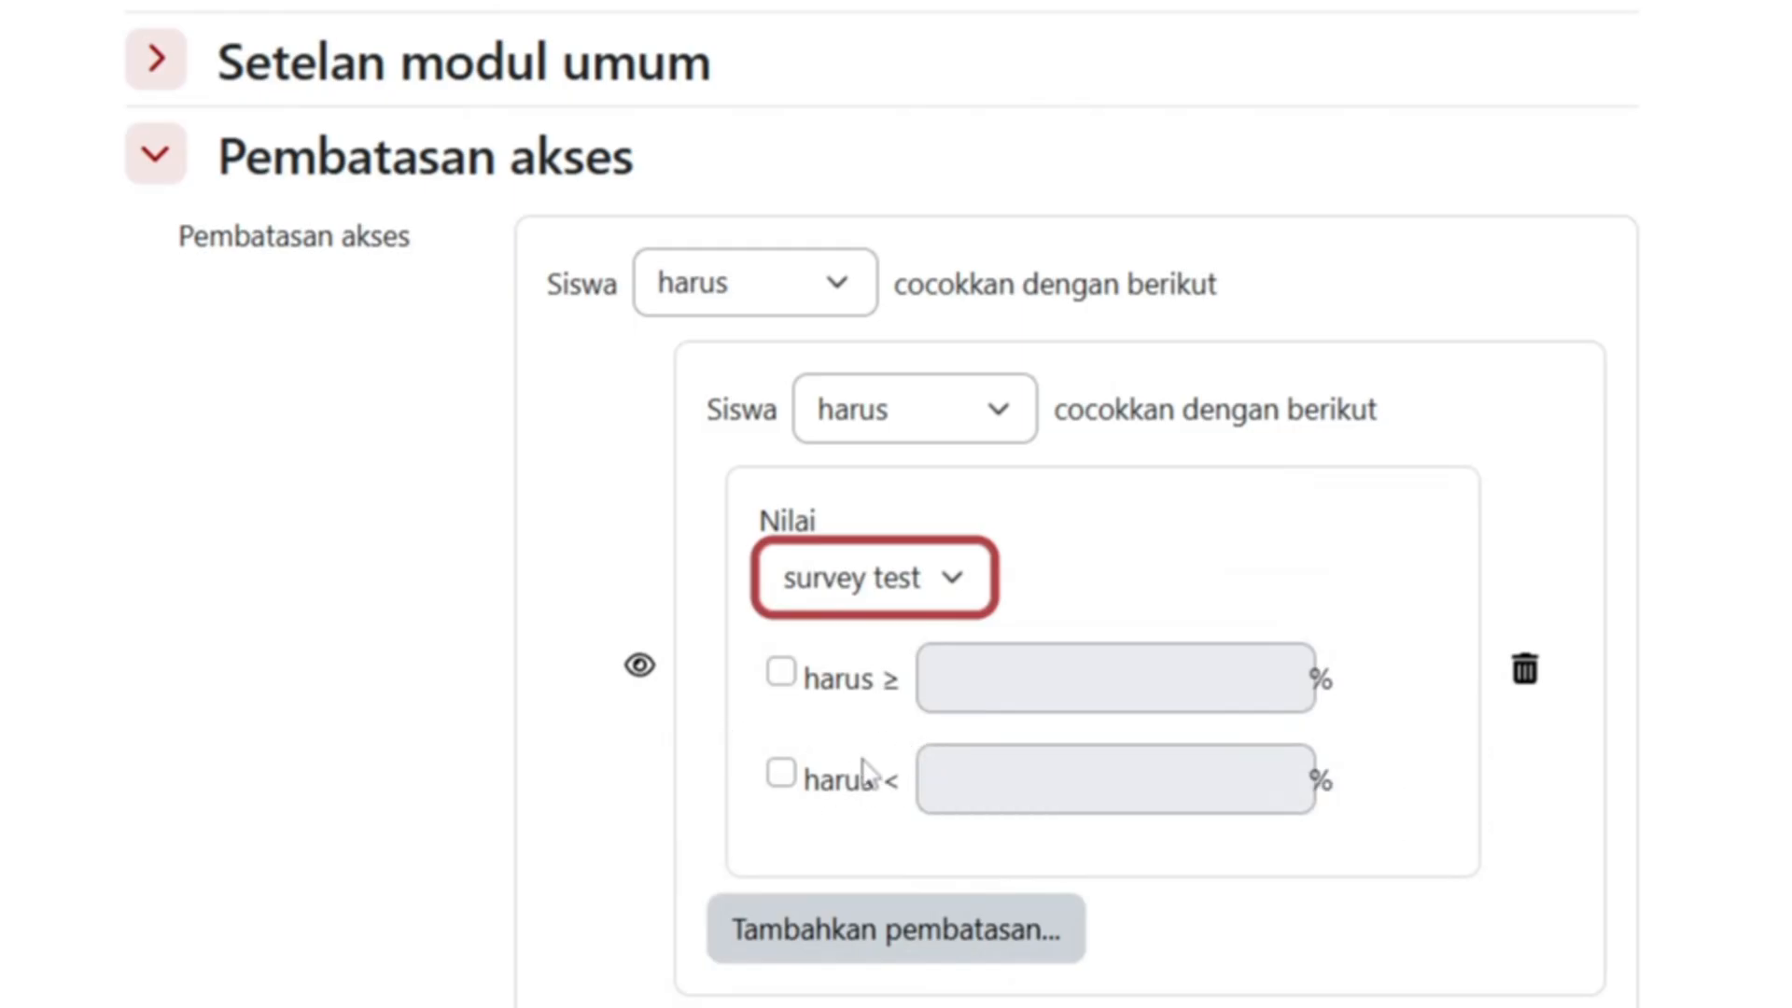
{"action": "left_click", "coordinate": [780, 676]}
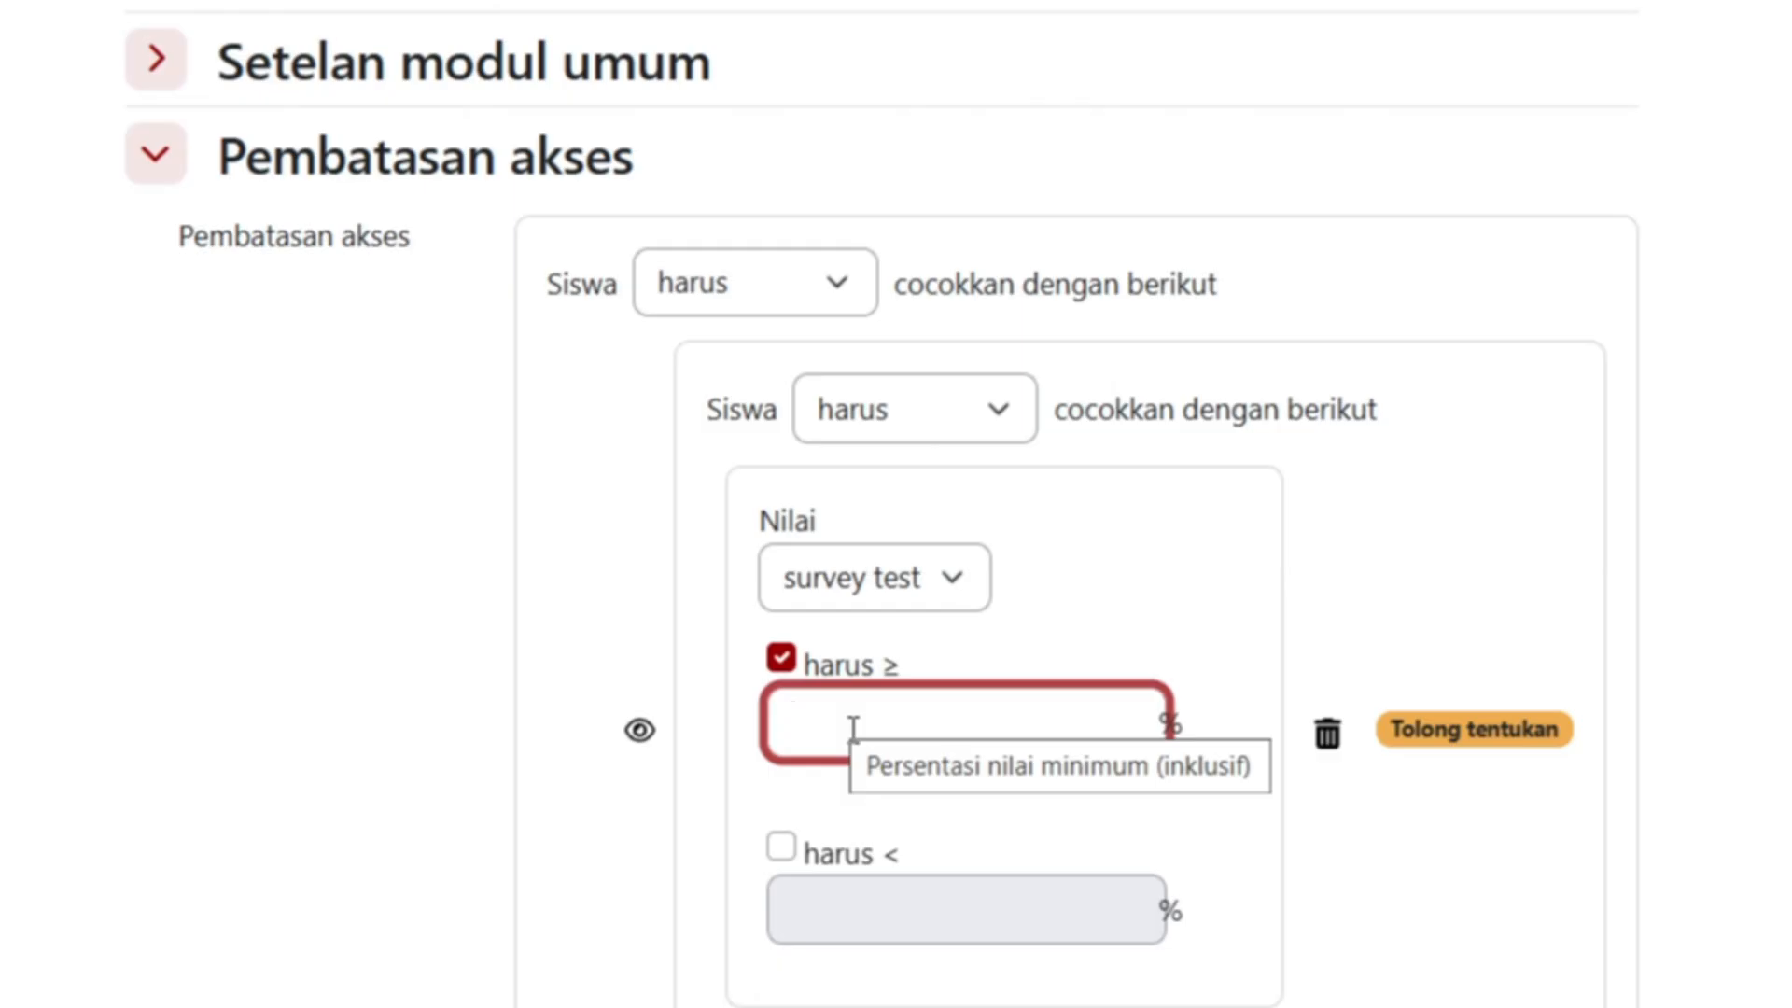
{"action": "type", "text": "80"}
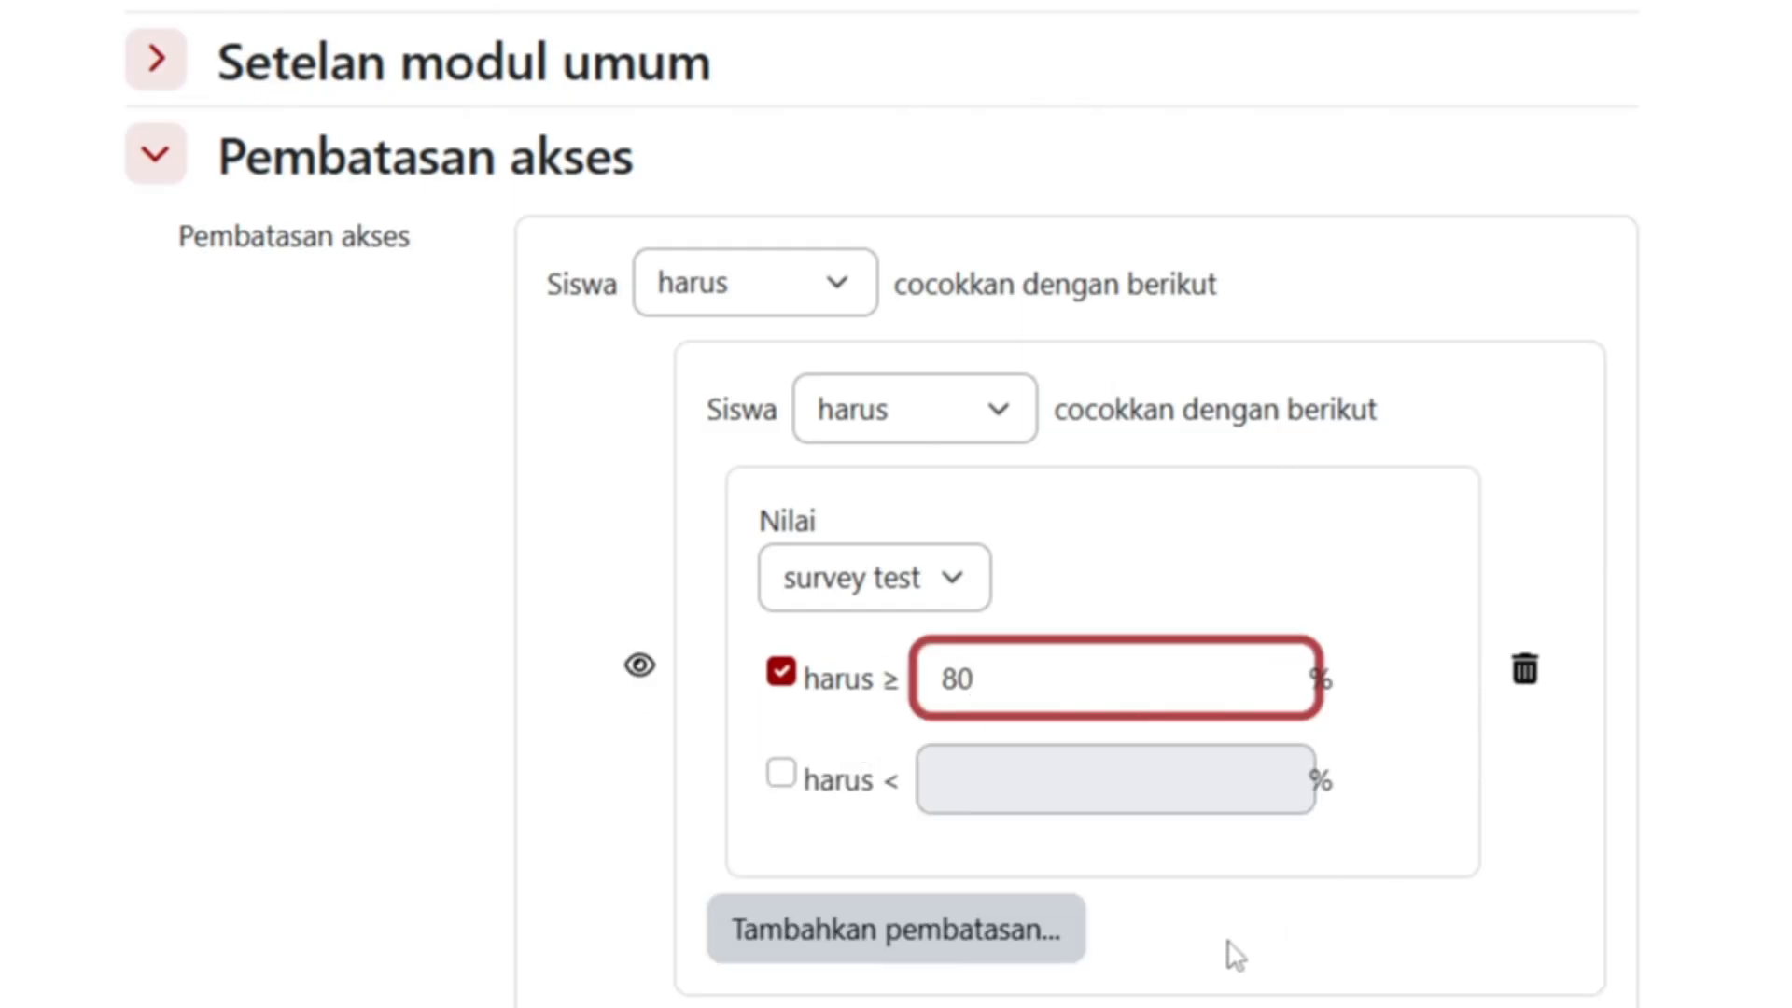
{"action": "left_click", "coordinate": [988, 952]}
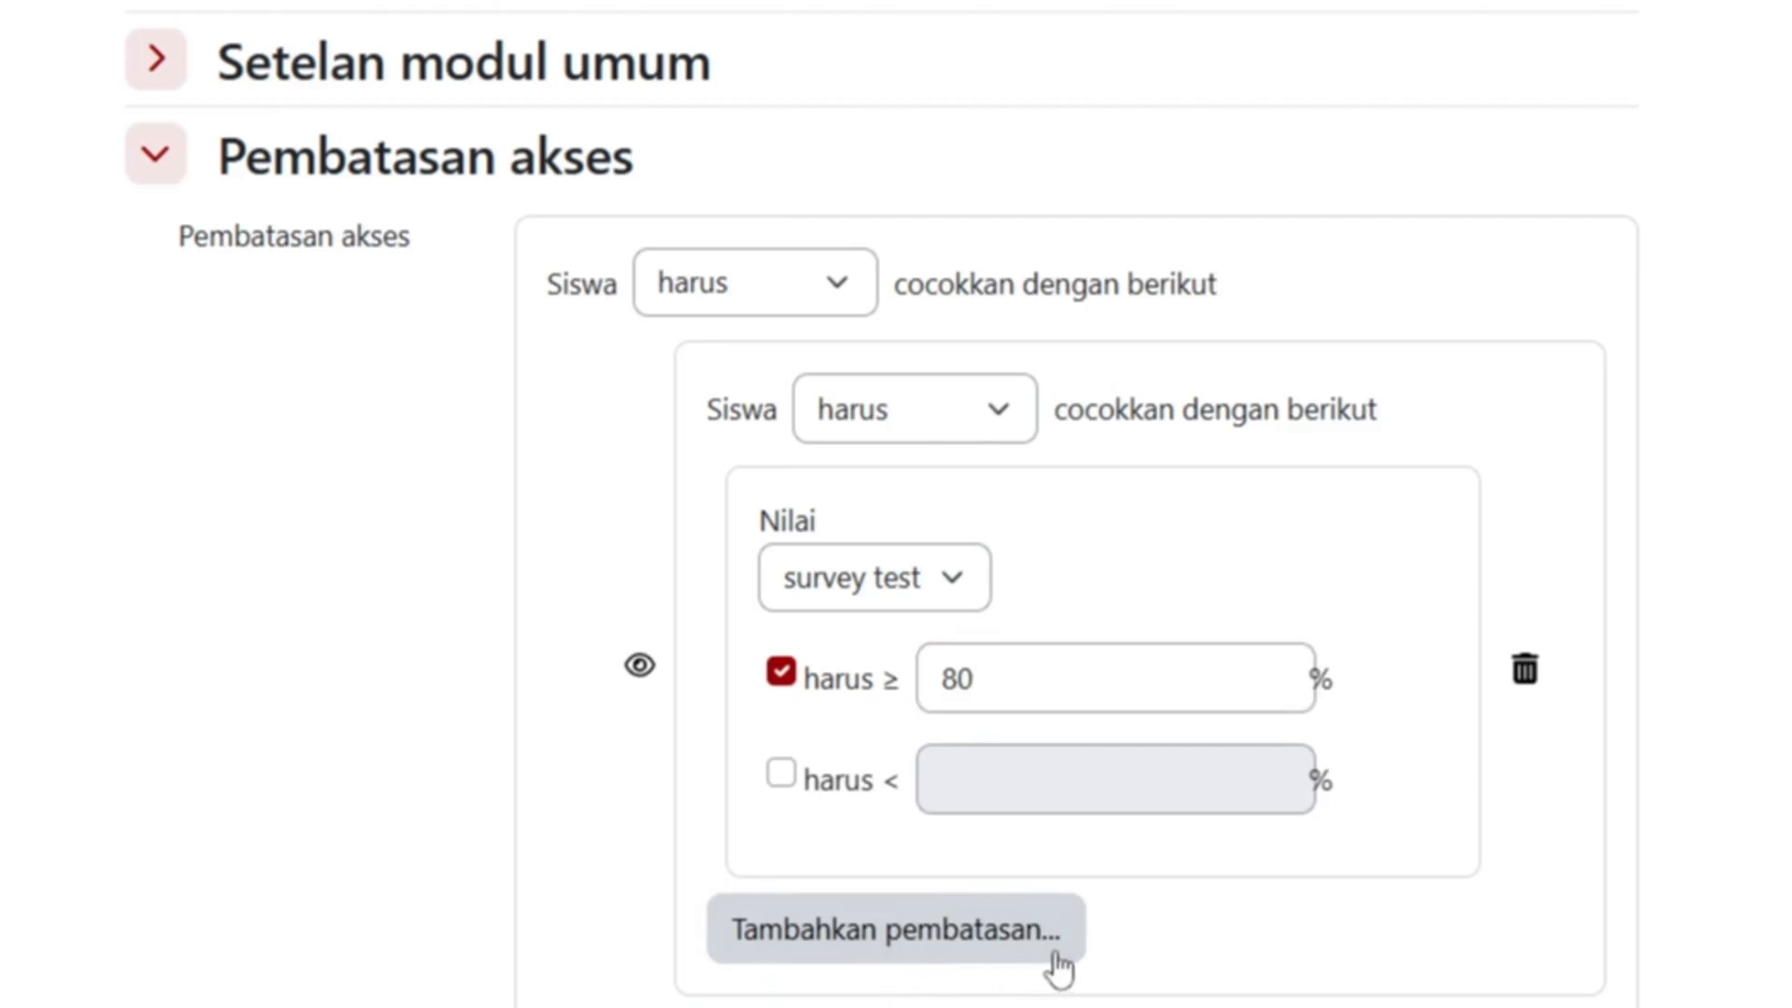
{"action": "scroll", "coordinate": [1060, 960], "scroll_direction": "down", "scroll_amount": 2}
- Scroll down the quiz form and expand the Kondisi penyelesaian section
{"action": "scroll", "coordinate": [1058, 771], "scroll_direction": "down", "scroll_amount": 3}
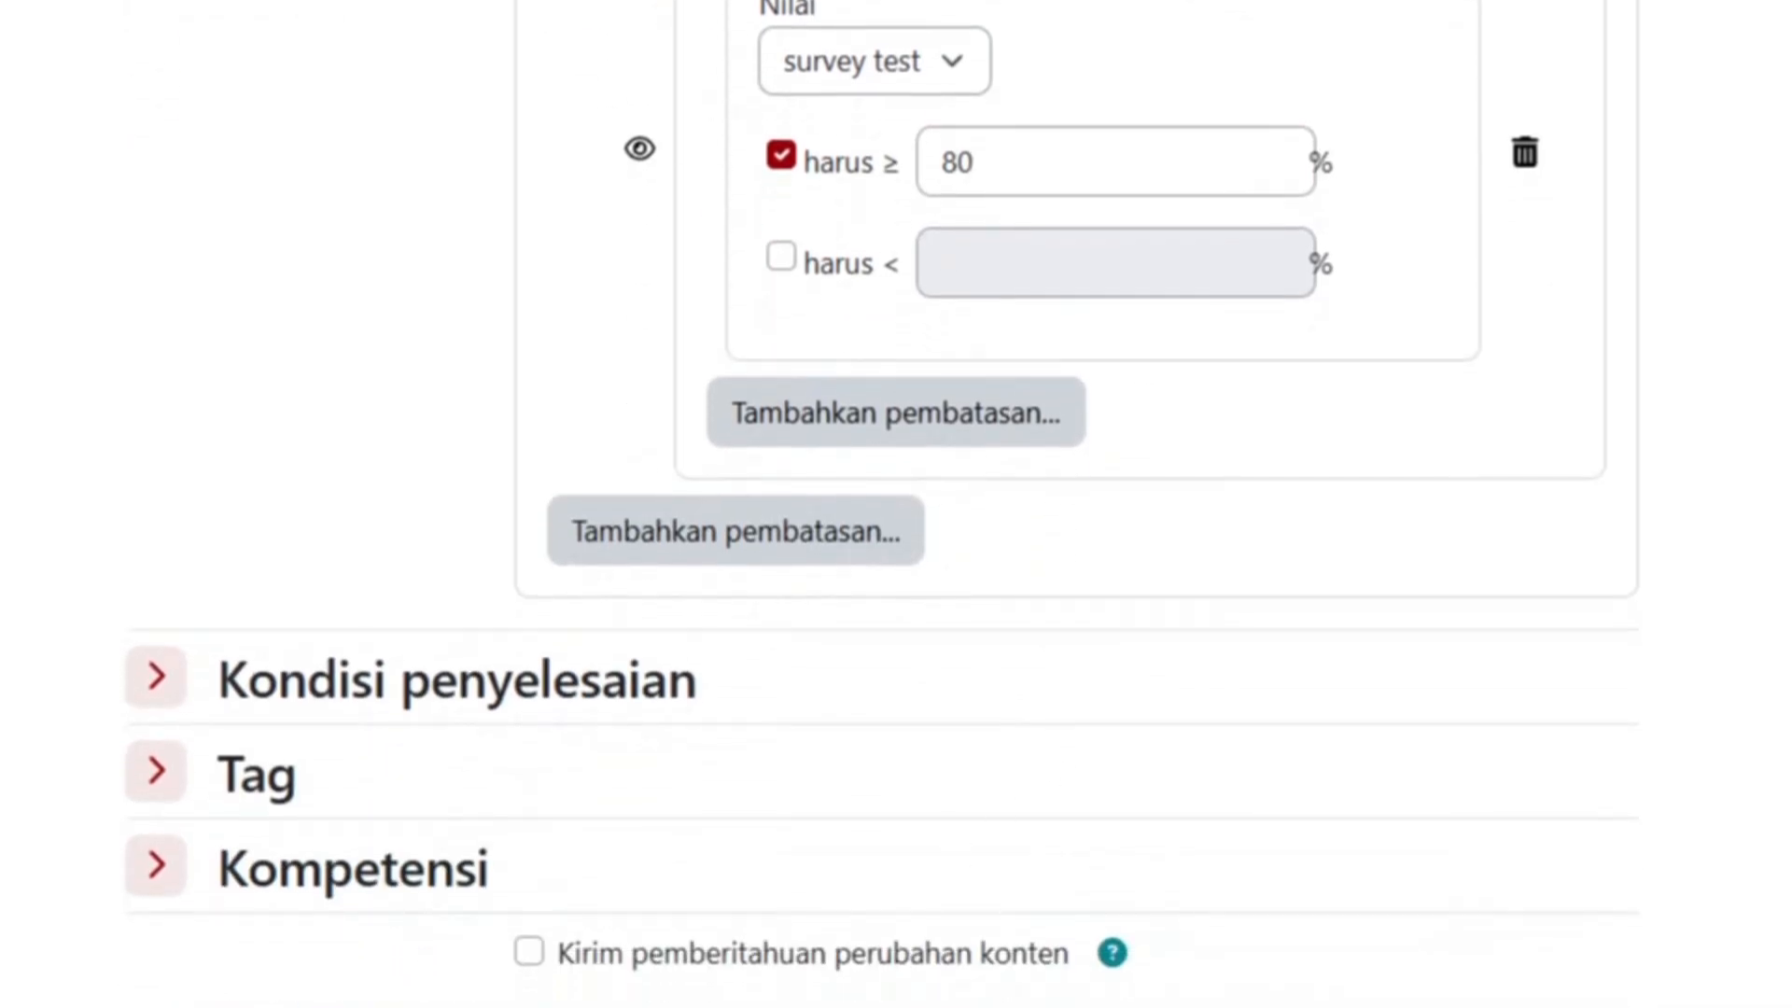
{"action": "scroll", "coordinate": [879, 835], "scroll_direction": "up", "scroll_amount": 4}
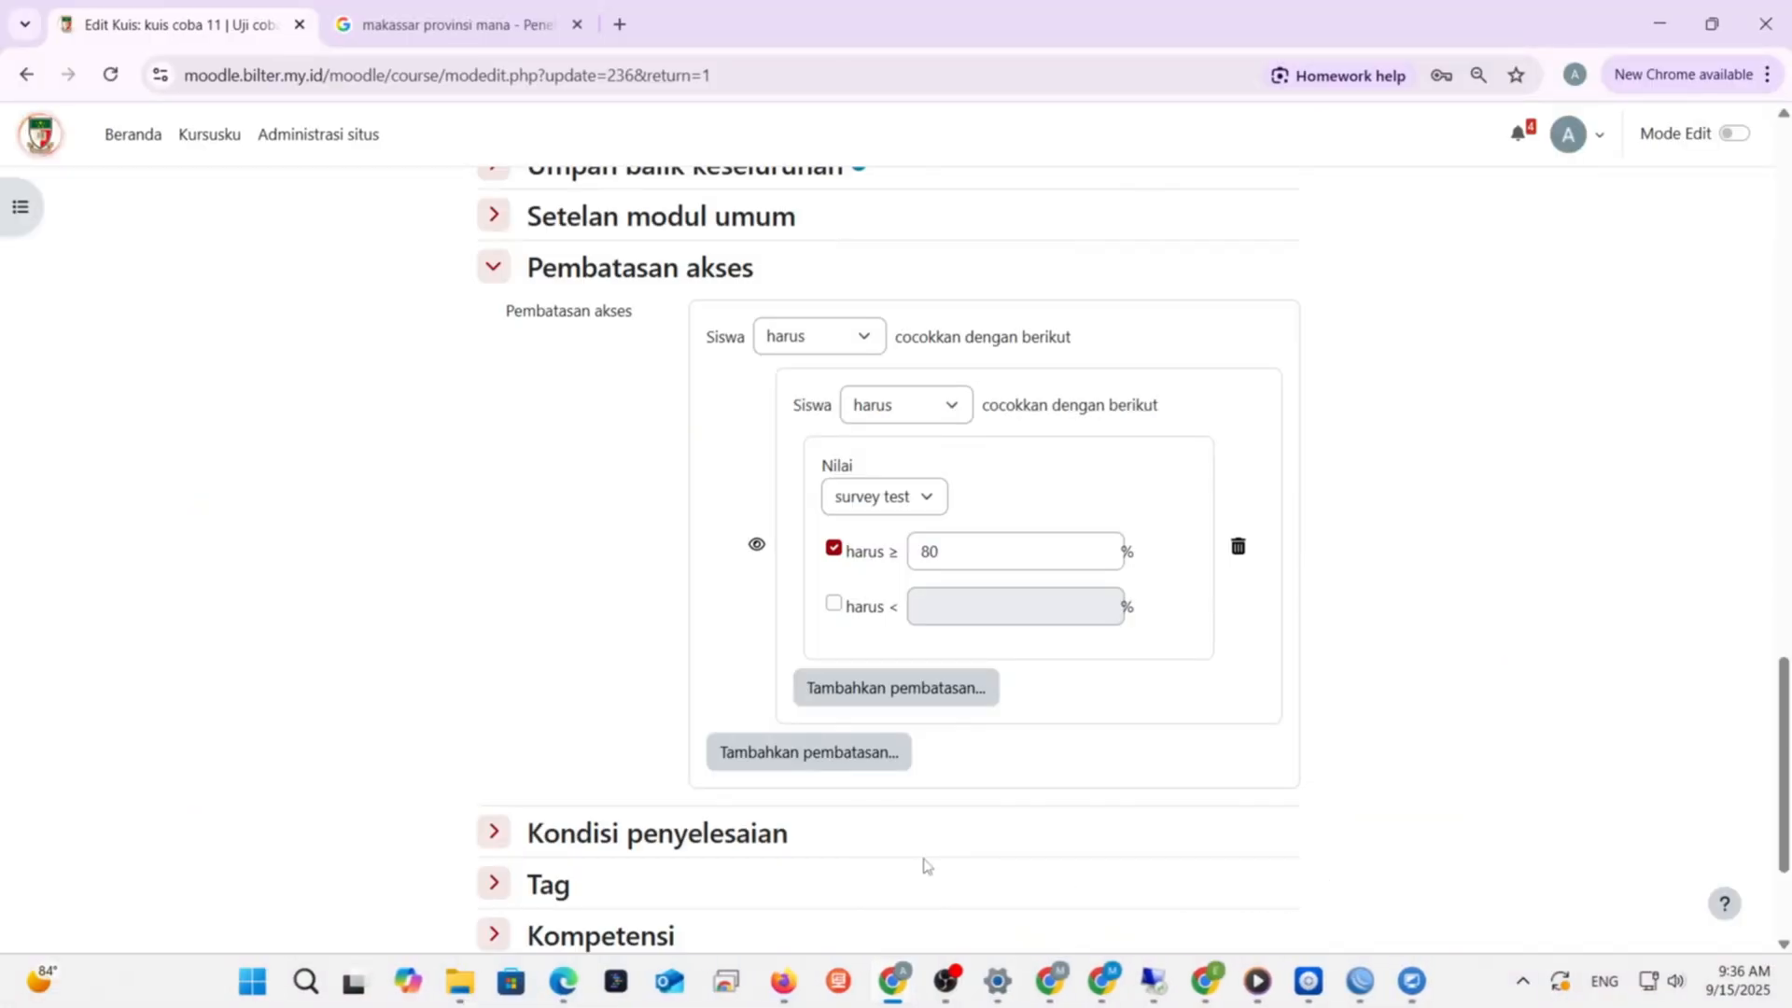
{"action": "scroll", "coordinate": [640, 800], "scroll_direction": "down", "scroll_amount": 2}
{"action": "left_click", "coordinate": [493, 599]}
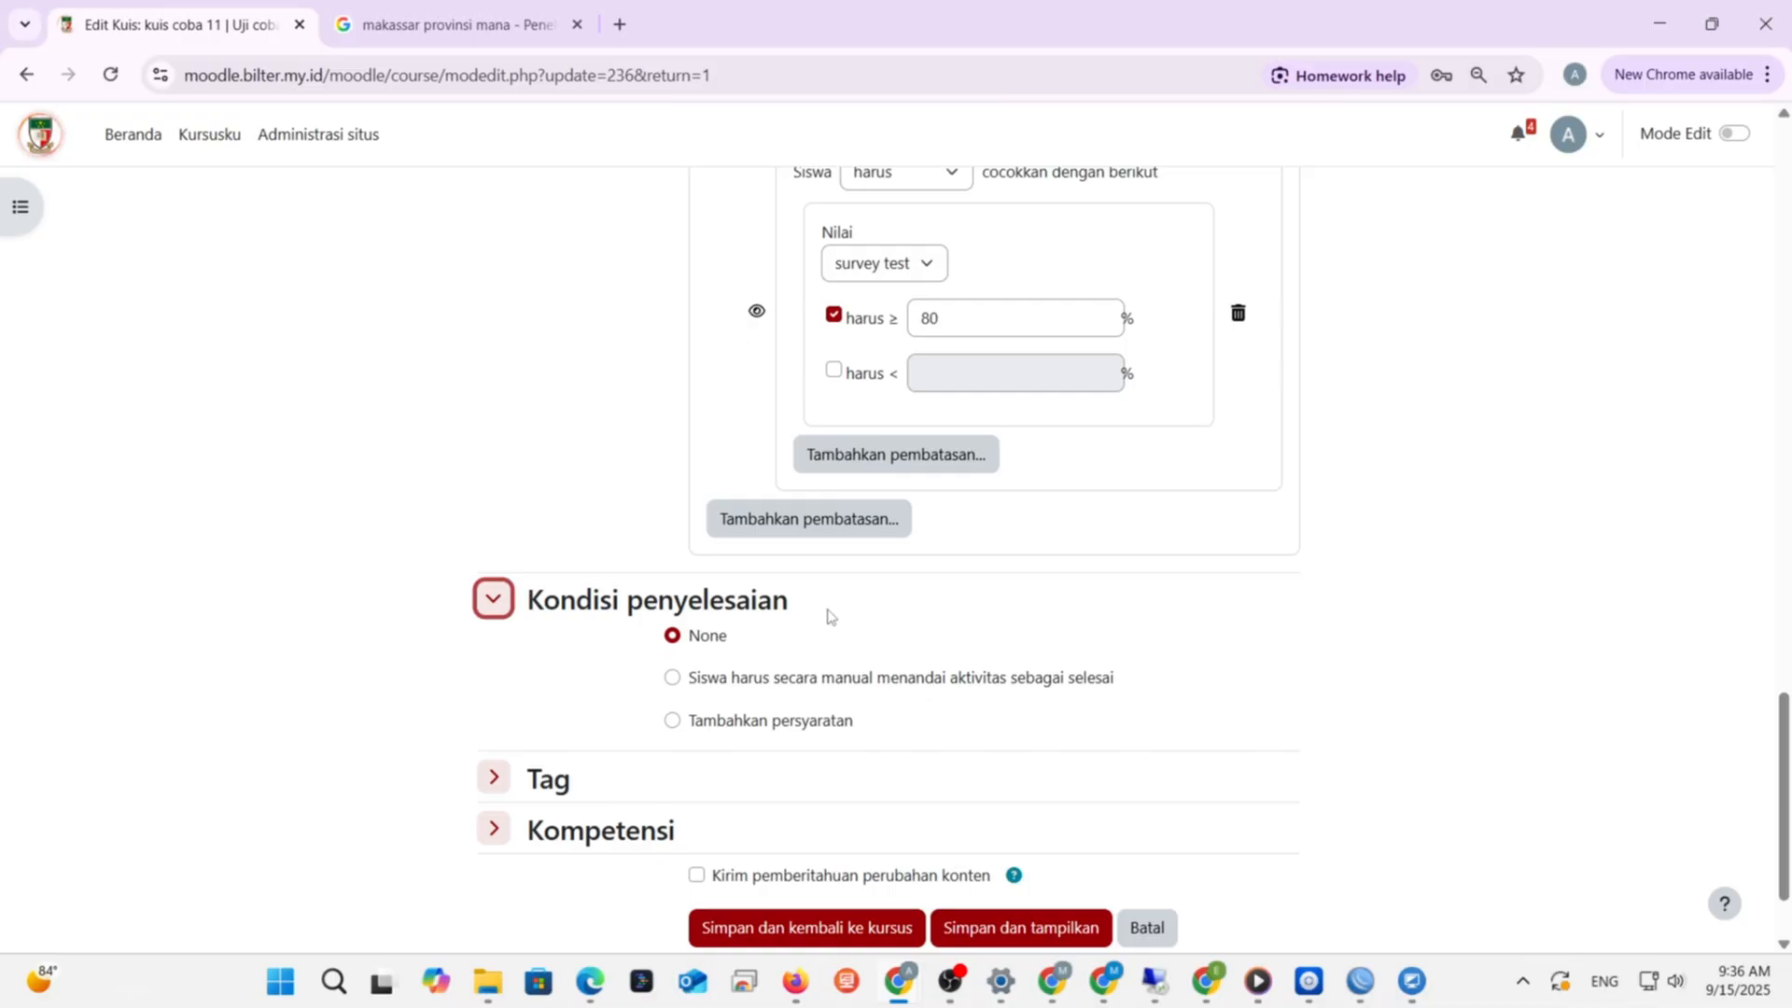
- Require viewing the quiz, at least 1 attempt, and a passing grade or all attempts used
{"action": "left_click", "coordinate": [671, 721]}
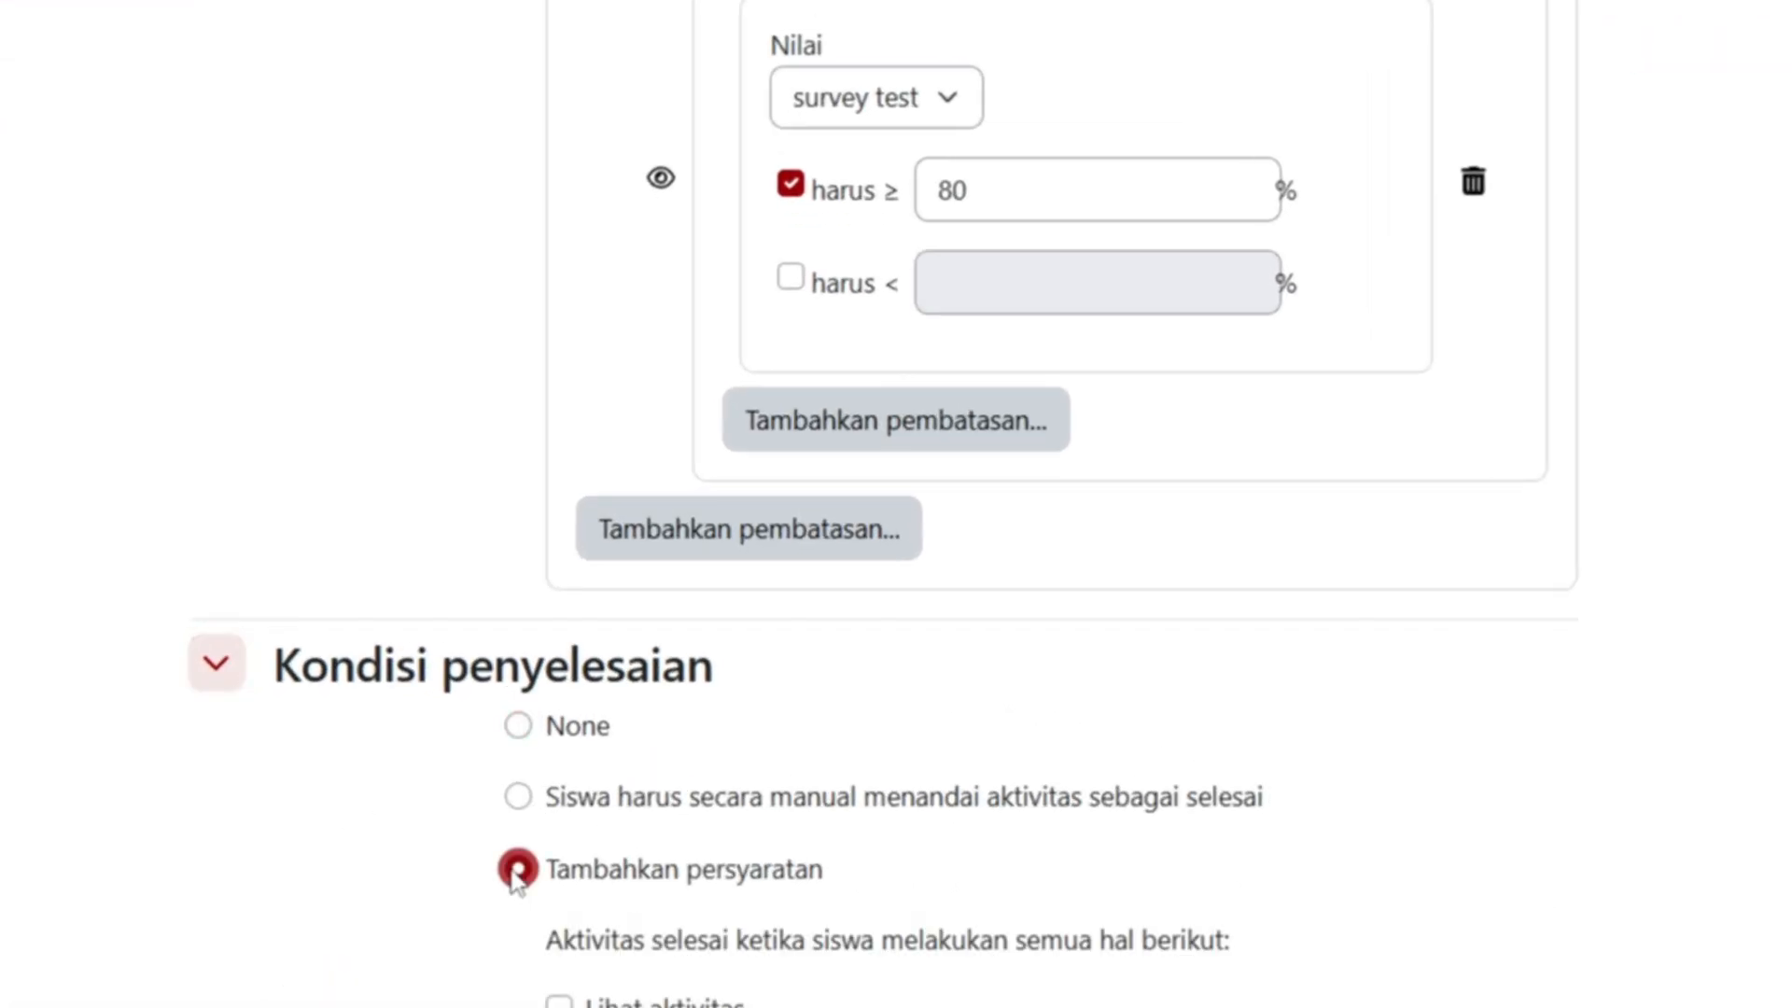
{"action": "scroll", "coordinate": [569, 831], "scroll_direction": "down", "scroll_amount": 2}
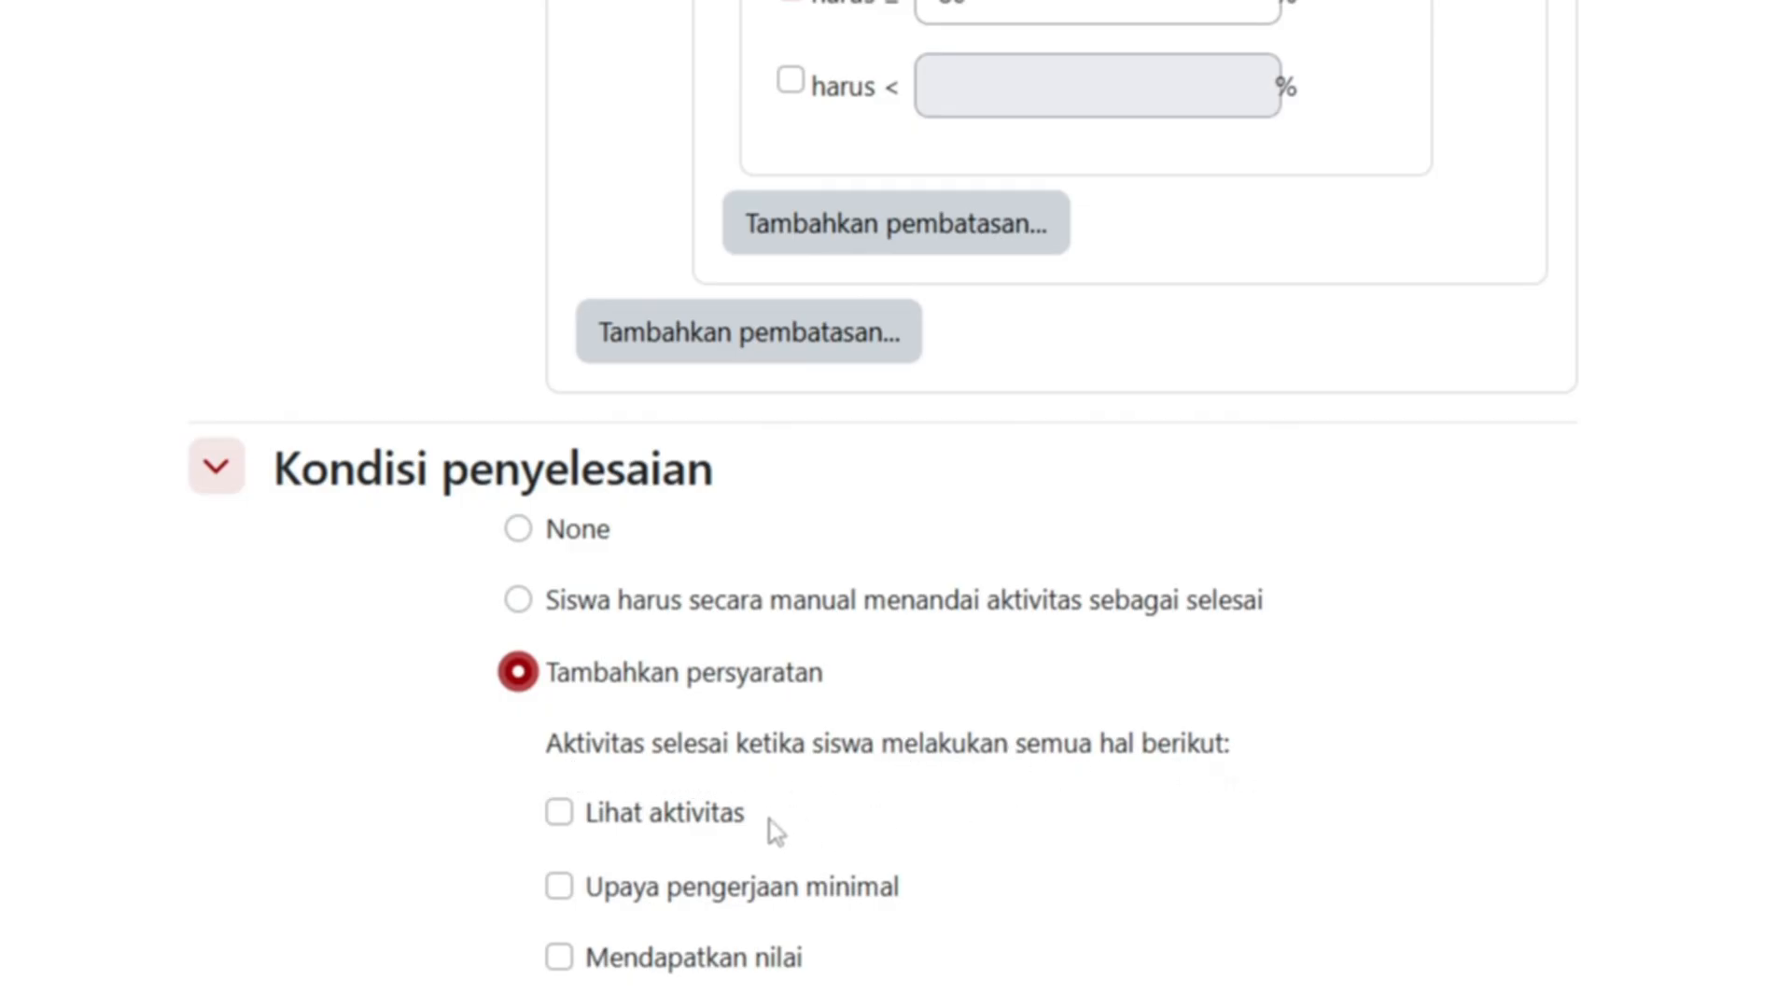
{"action": "scroll", "coordinate": [747, 802], "scroll_direction": "down", "scroll_amount": 2}
{"action": "left_click", "coordinate": [568, 629]}
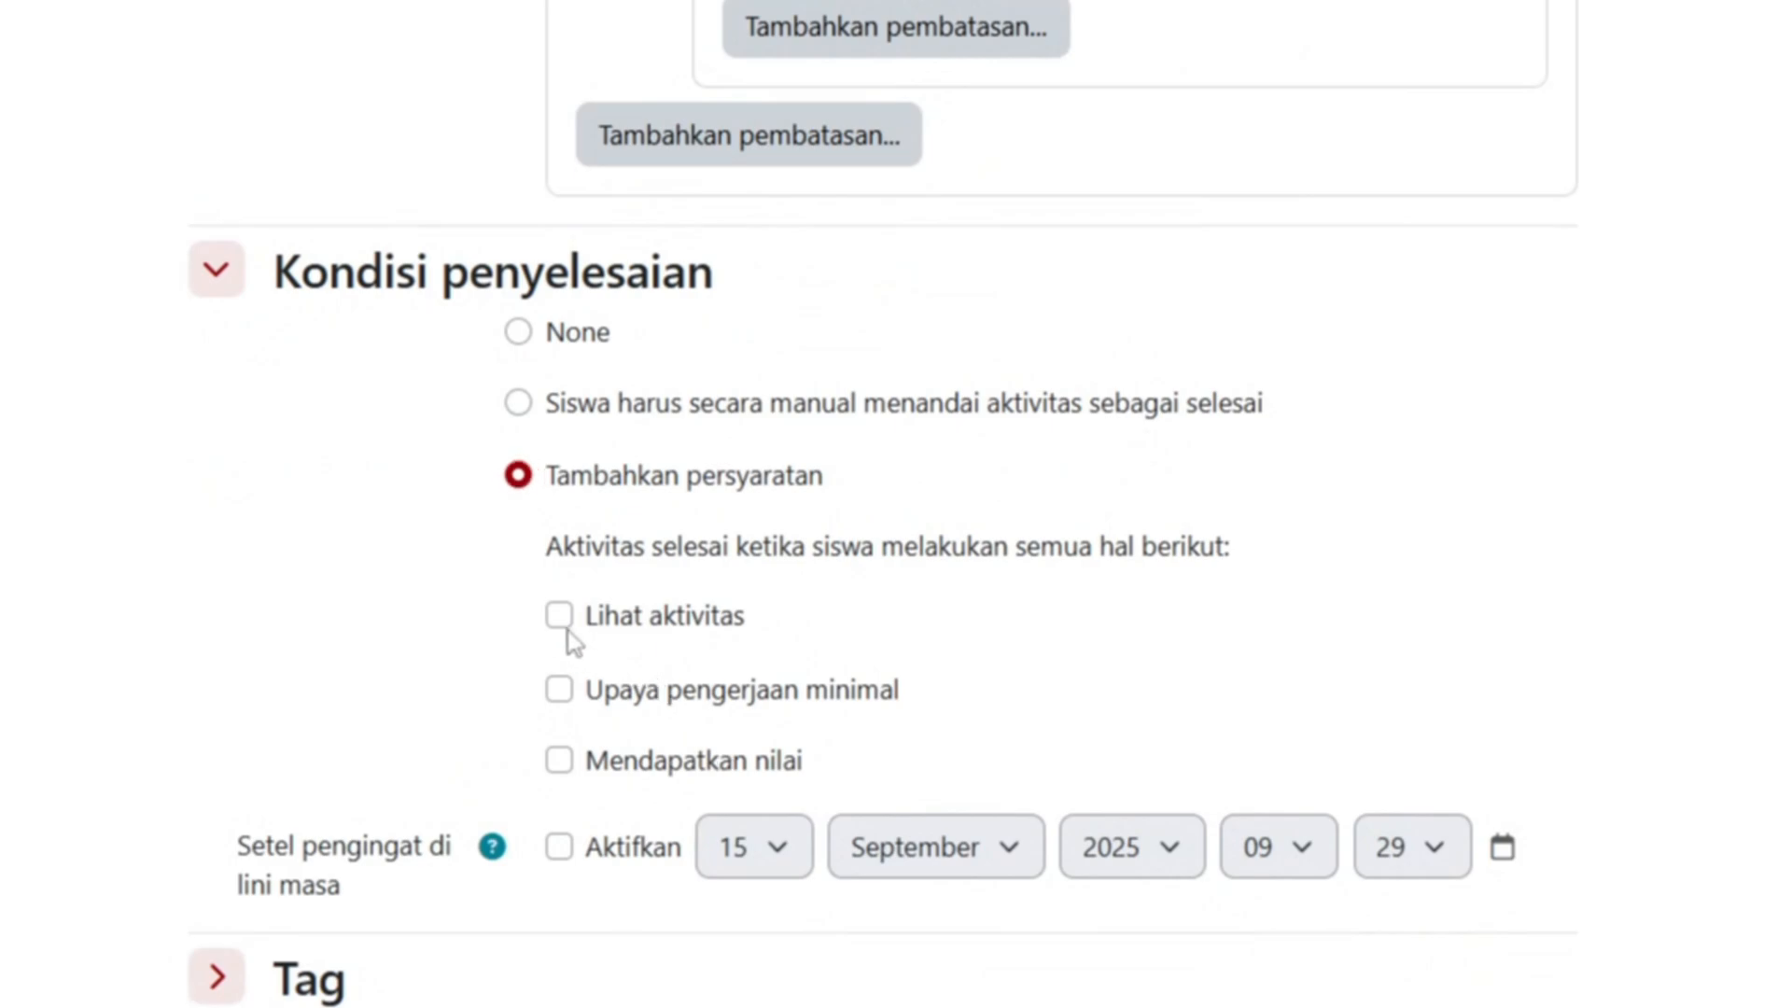
{"action": "left_click", "coordinate": [565, 616]}
{"action": "left_click", "coordinate": [562, 698]}
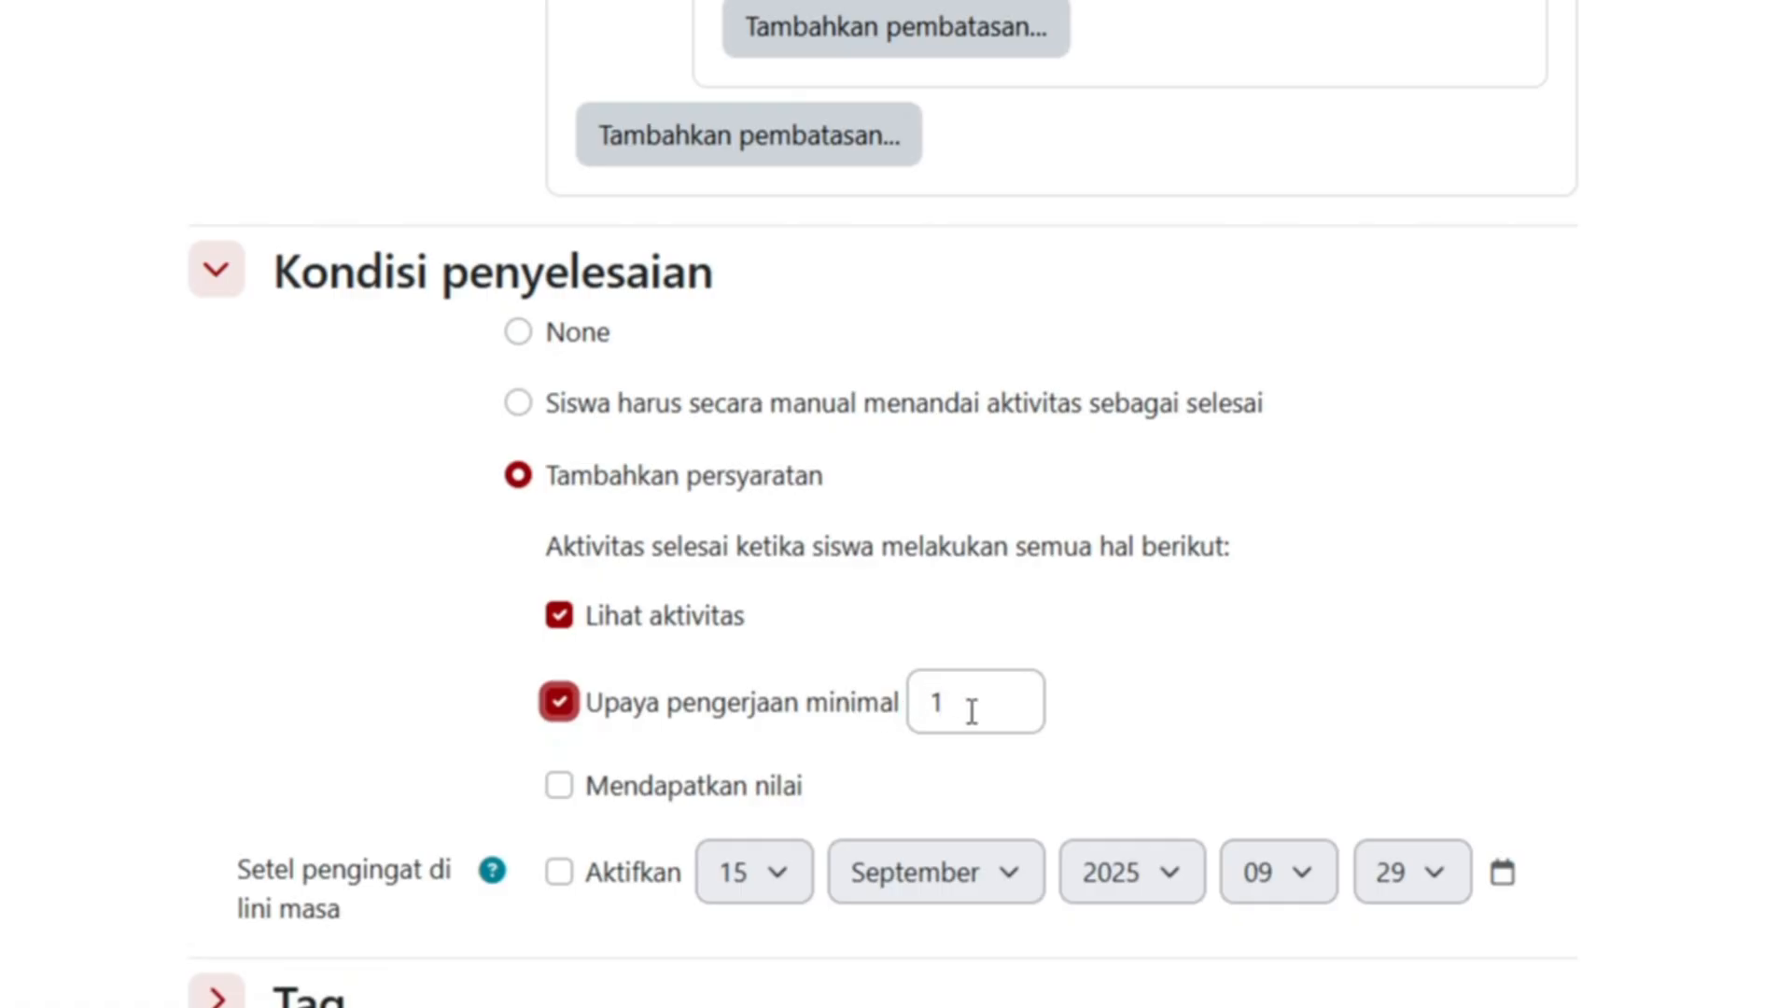
{"action": "scroll", "coordinate": [651, 772], "scroll_direction": "down", "scroll_amount": 2}
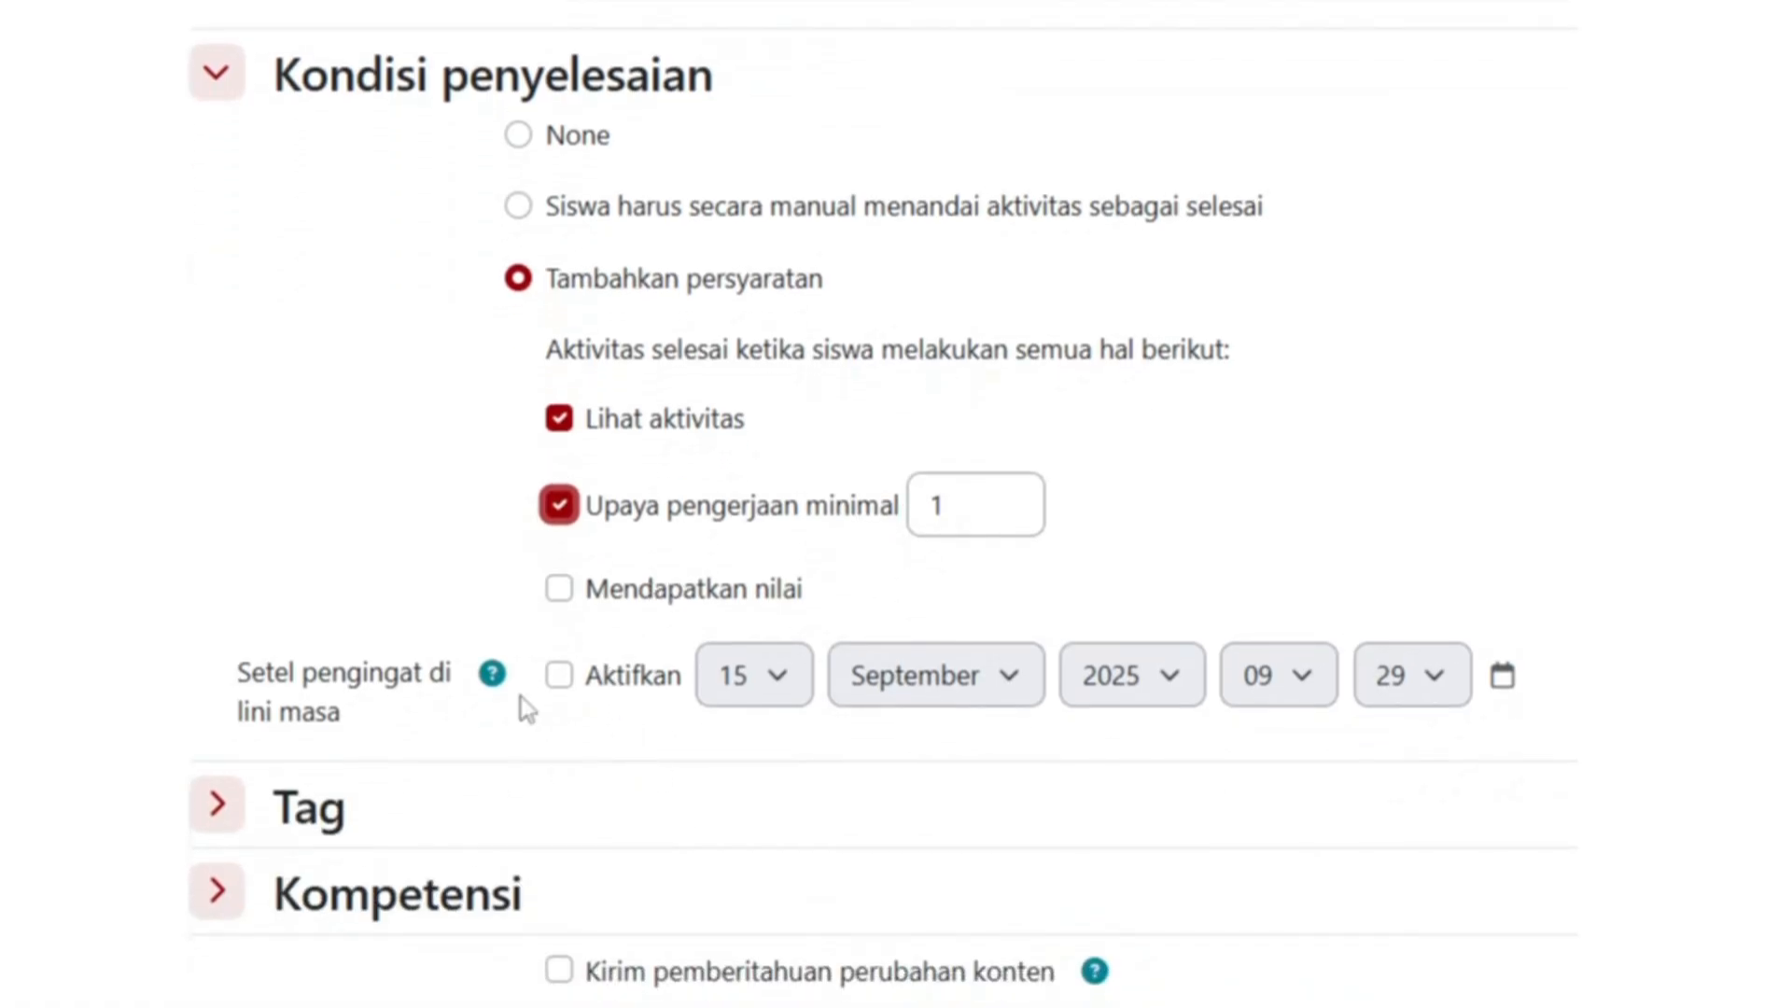
{"action": "left_click", "coordinate": [563, 597]}
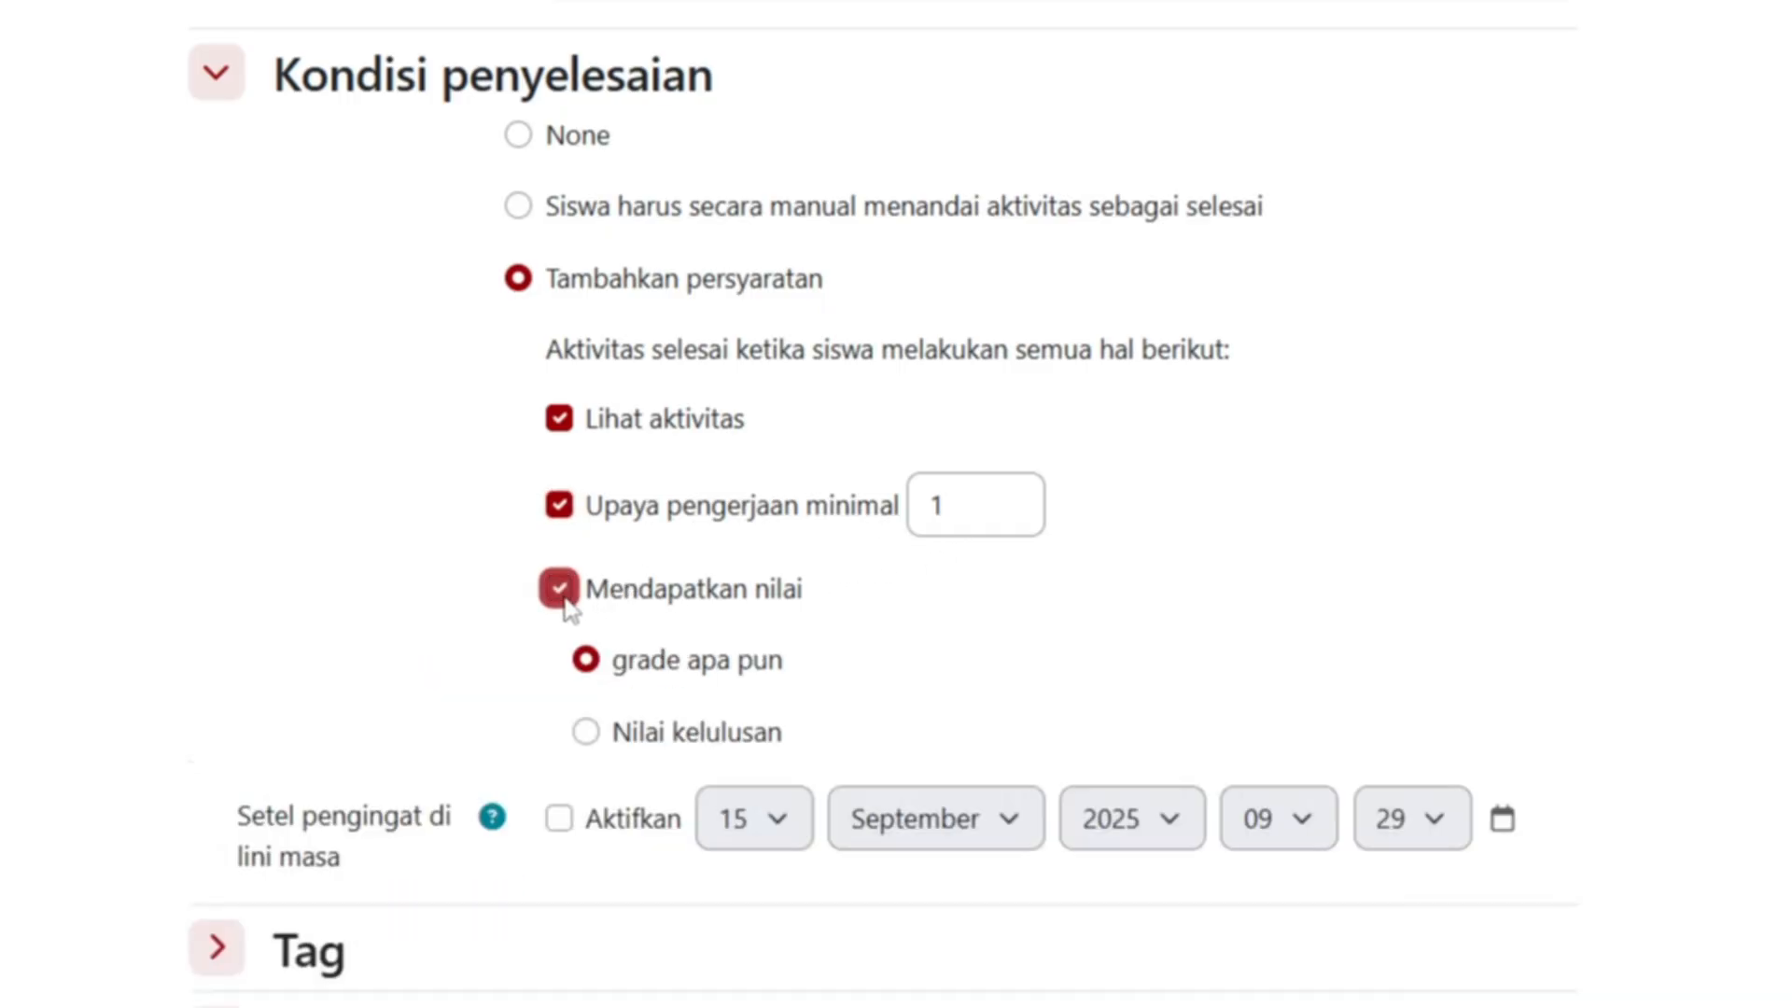
{"action": "scroll", "coordinate": [915, 656], "scroll_direction": "down", "scroll_amount": 2}
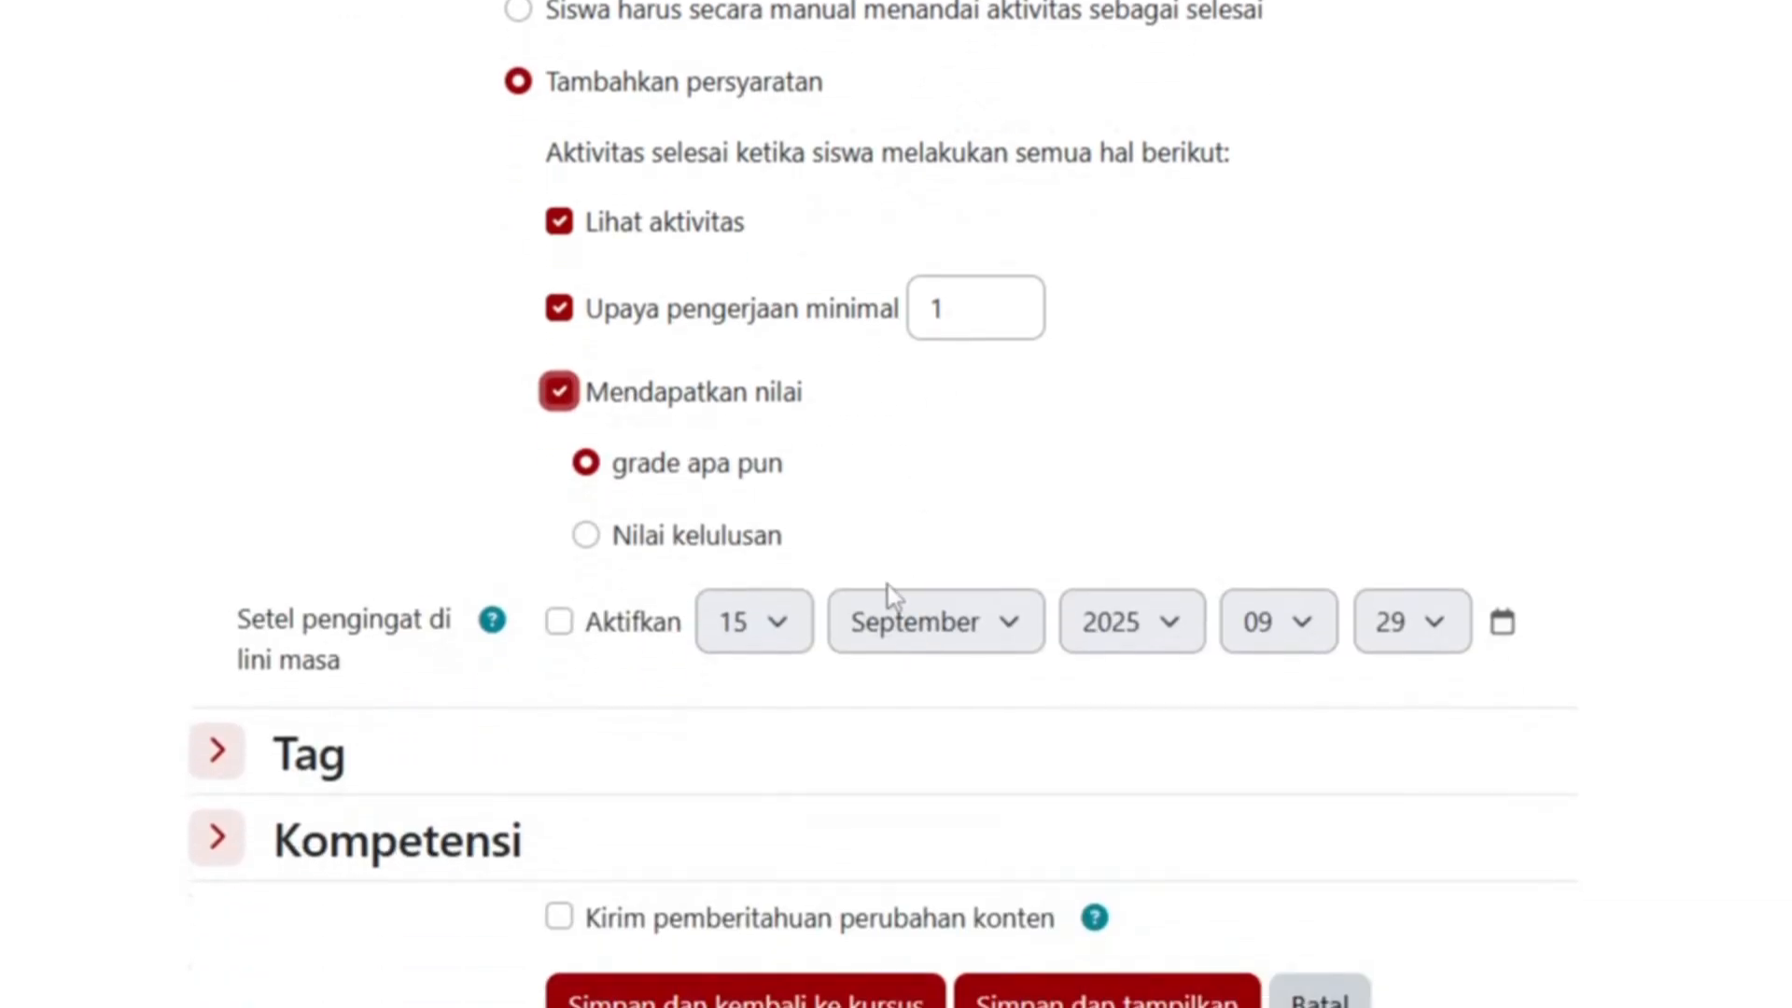
{"action": "left_click", "coordinate": [588, 539]}
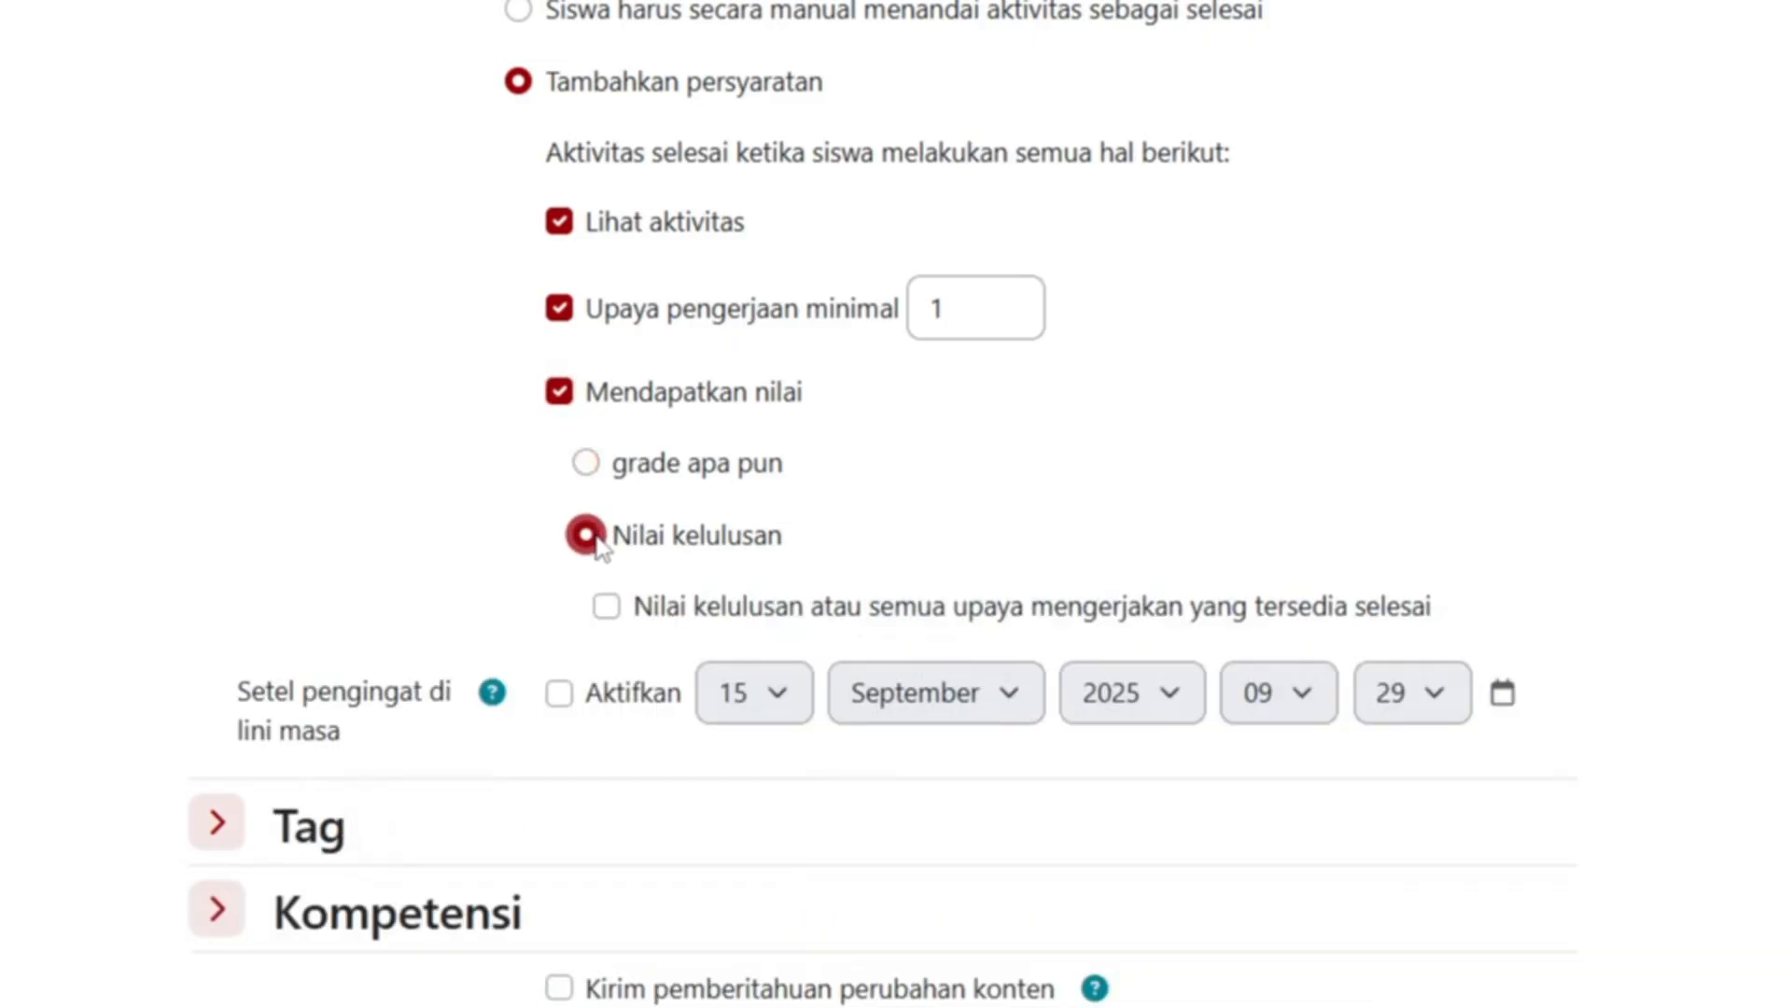
{"action": "left_click", "coordinate": [607, 608]}
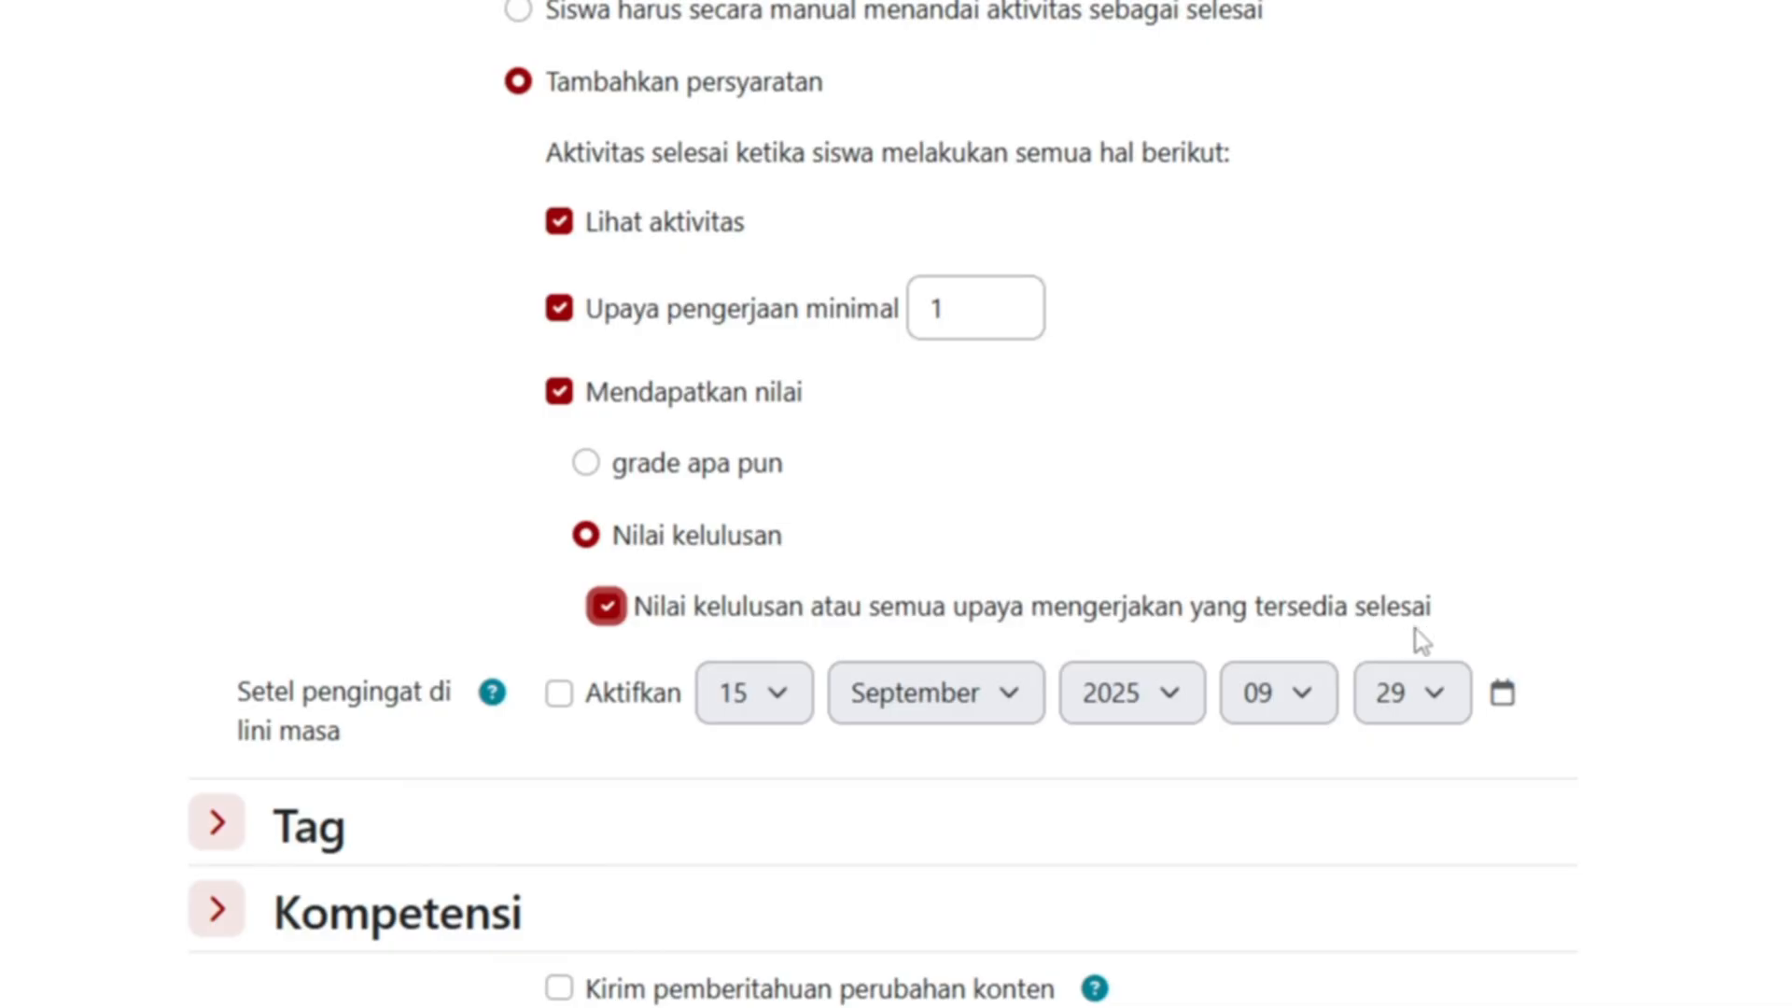
{"action": "scroll", "coordinate": [865, 711], "scroll_direction": "down", "scroll_amount": 2}
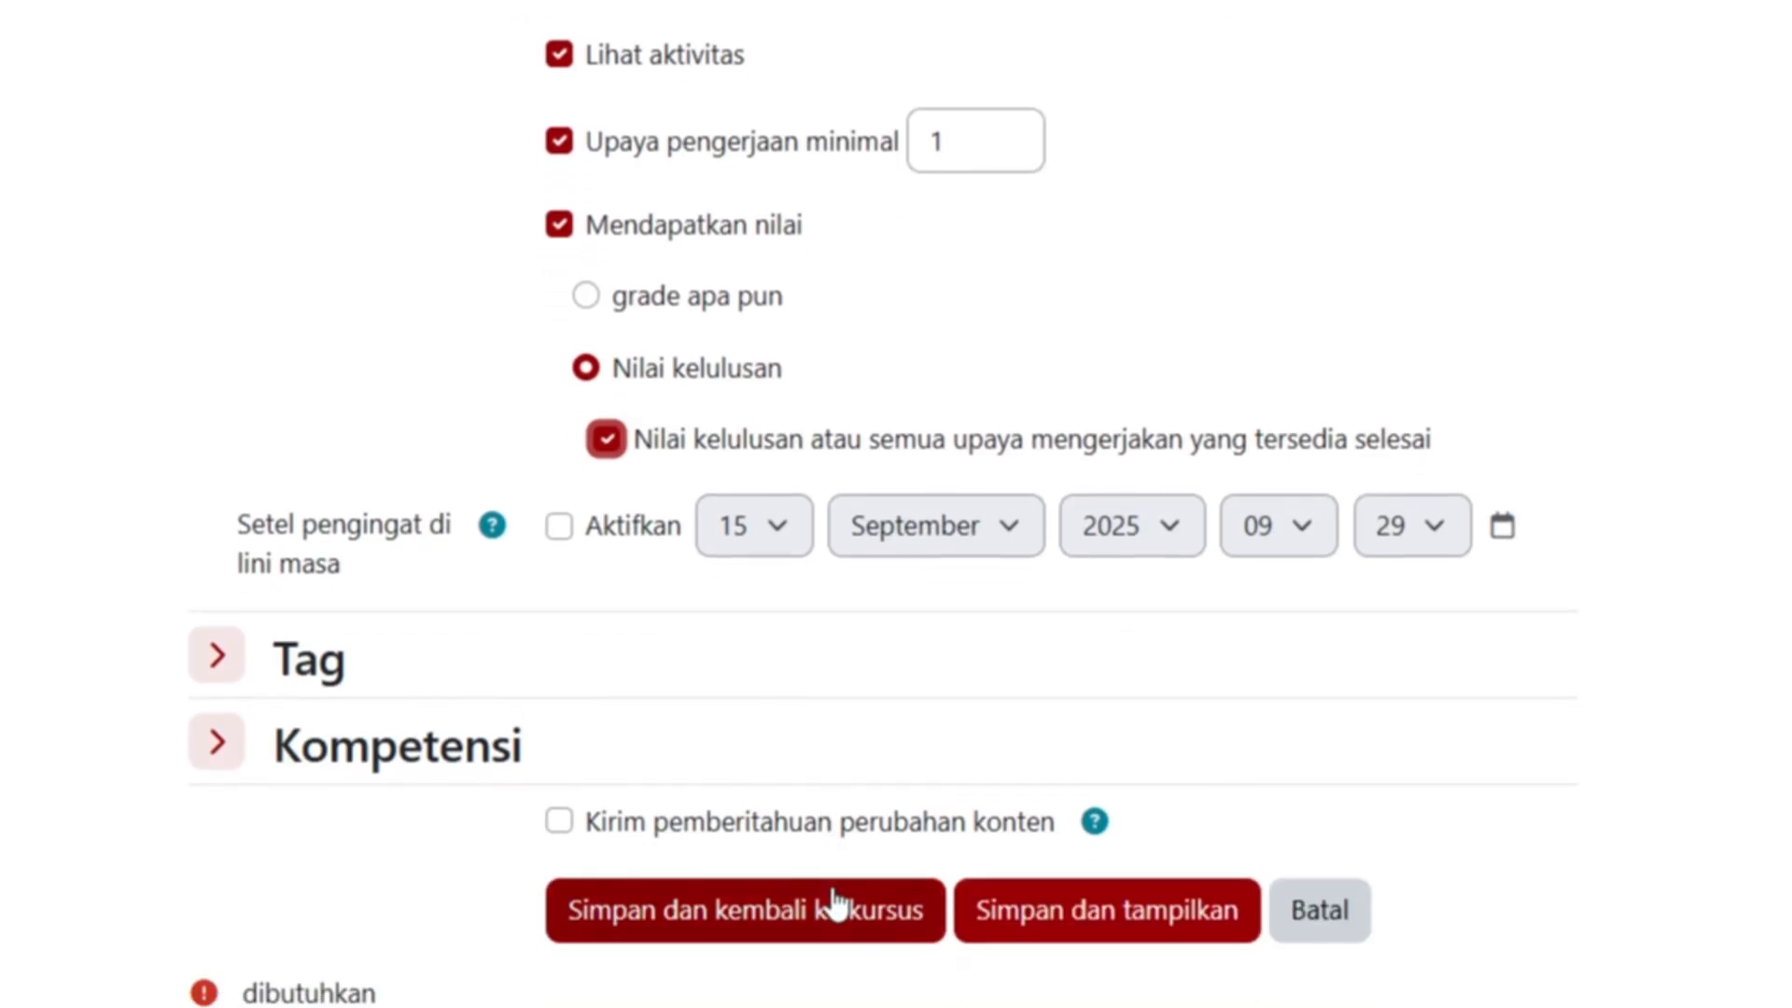
- Save the kuis coba 11 settings and check its dates and restriction under BAB 1
{"action": "left_click", "coordinate": [835, 912]}
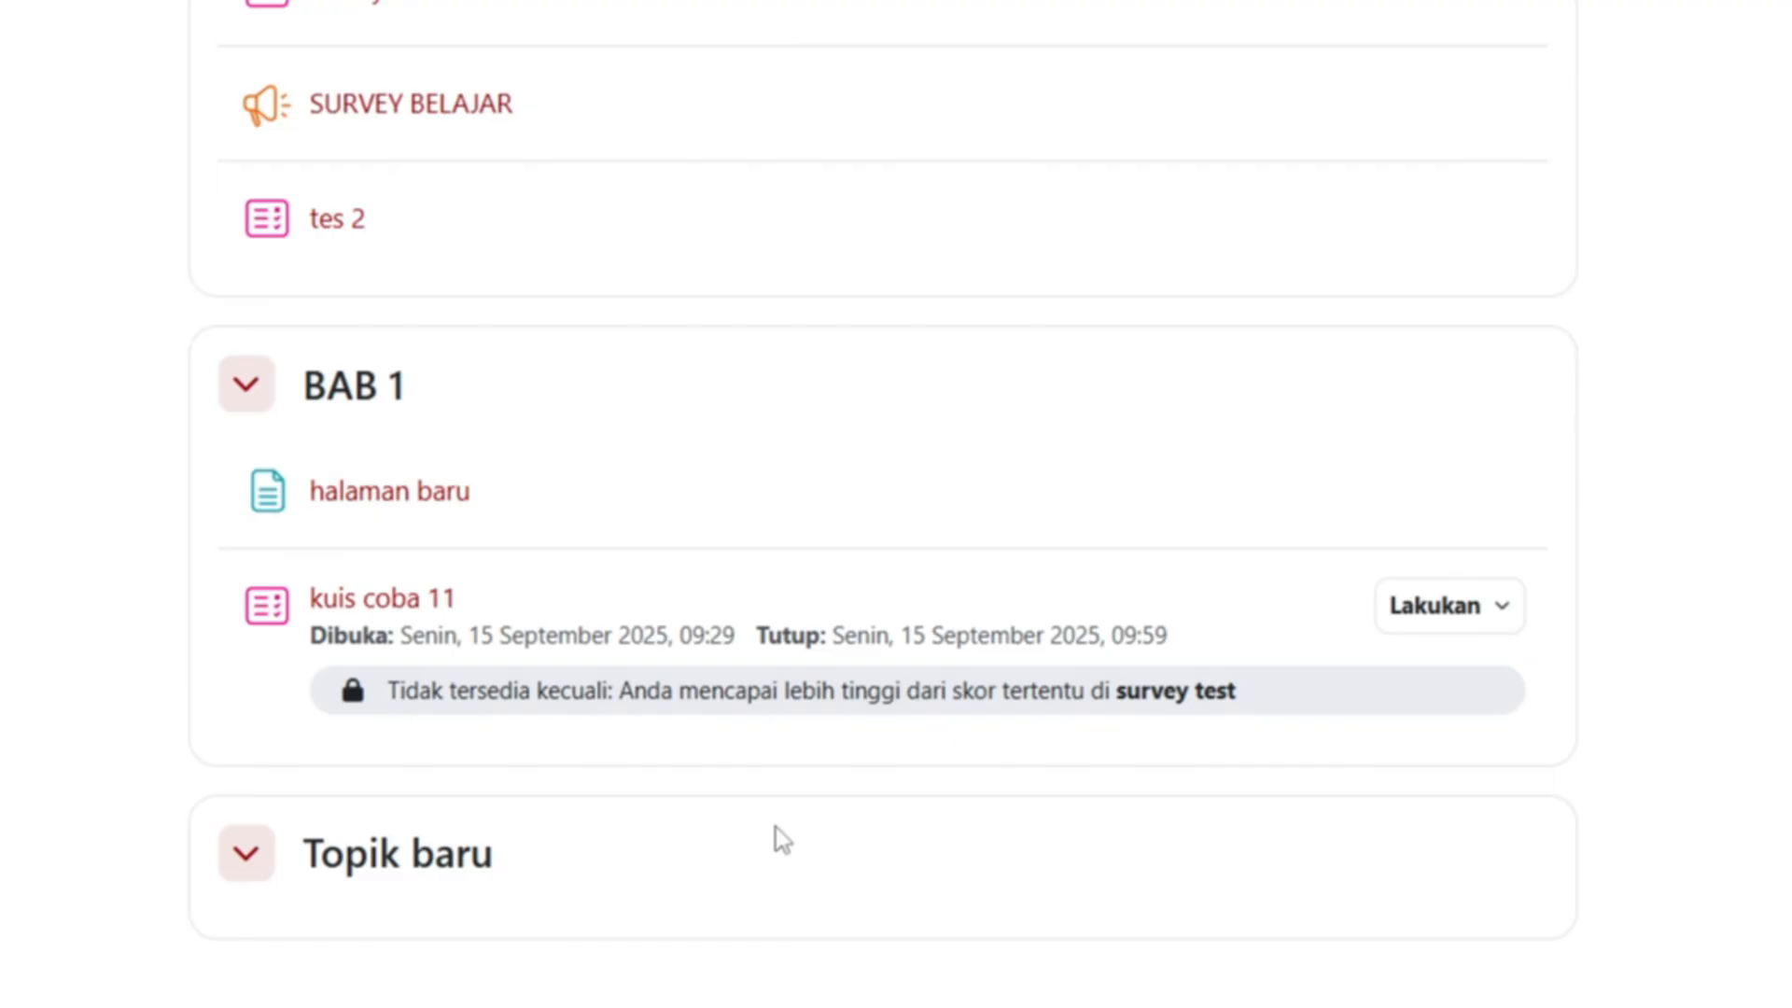
{"action": "scroll", "coordinate": [775, 829], "scroll_direction": "up", "scroll_amount": 2}
{"action": "scroll", "coordinate": [877, 717], "scroll_direction": "down", "scroll_amount": 2}
- Show the quiz's completion requirements, then advance the slideshow to the Pratinjau Kuis slide
{"action": "left_click", "coordinate": [1502, 608]}
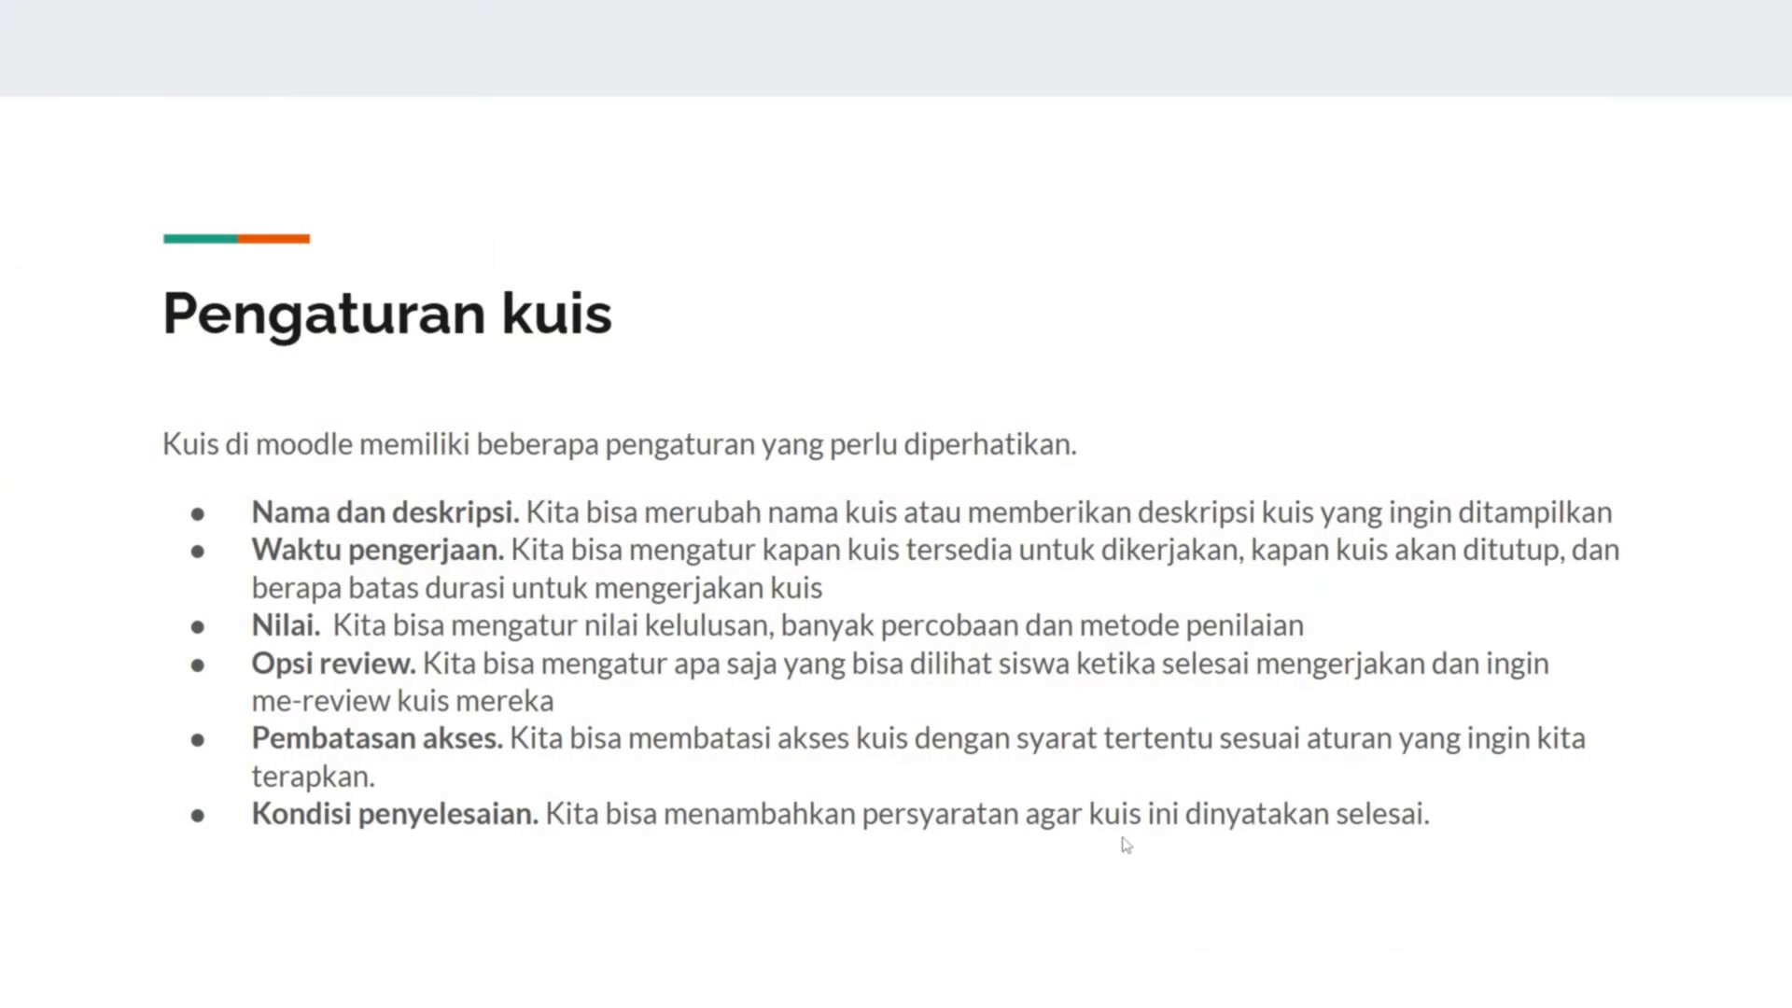
{"action": "left_click", "coordinate": [1123, 838]}
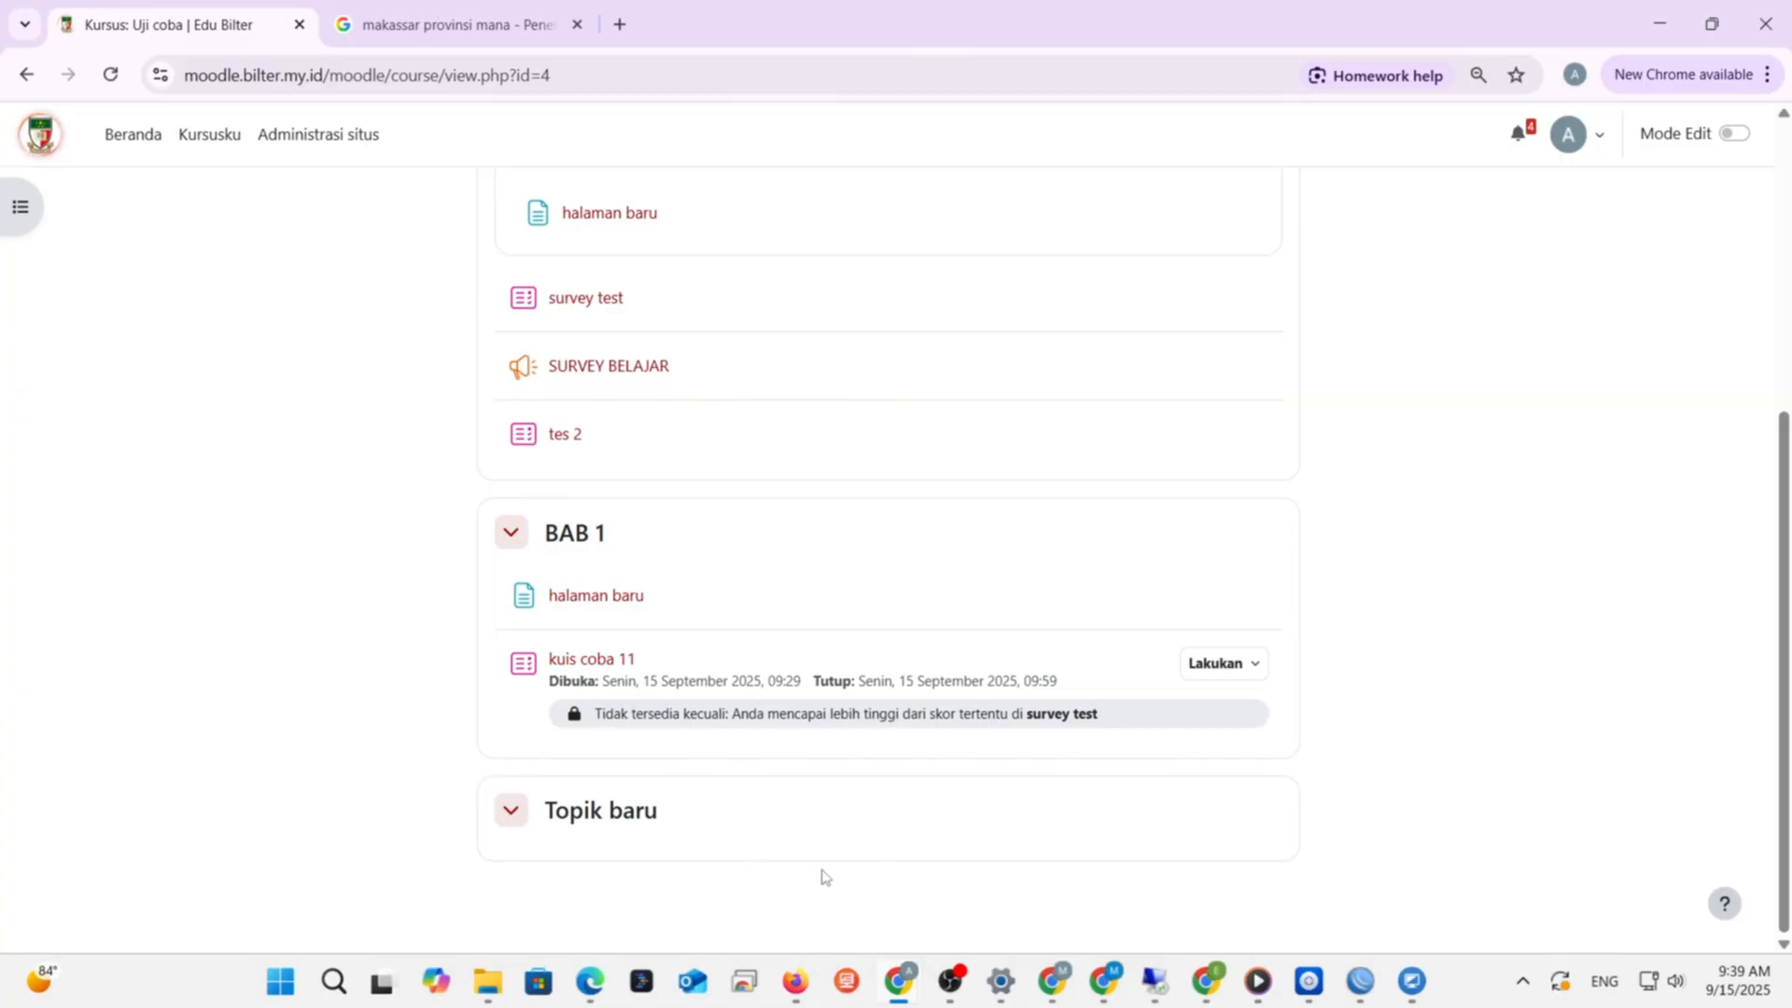
- Start a timed preview attempt of kuis coba 11 and scroll through question 1's Kolom A and Kolom B lists
{"action": "left_click", "coordinate": [604, 663]}
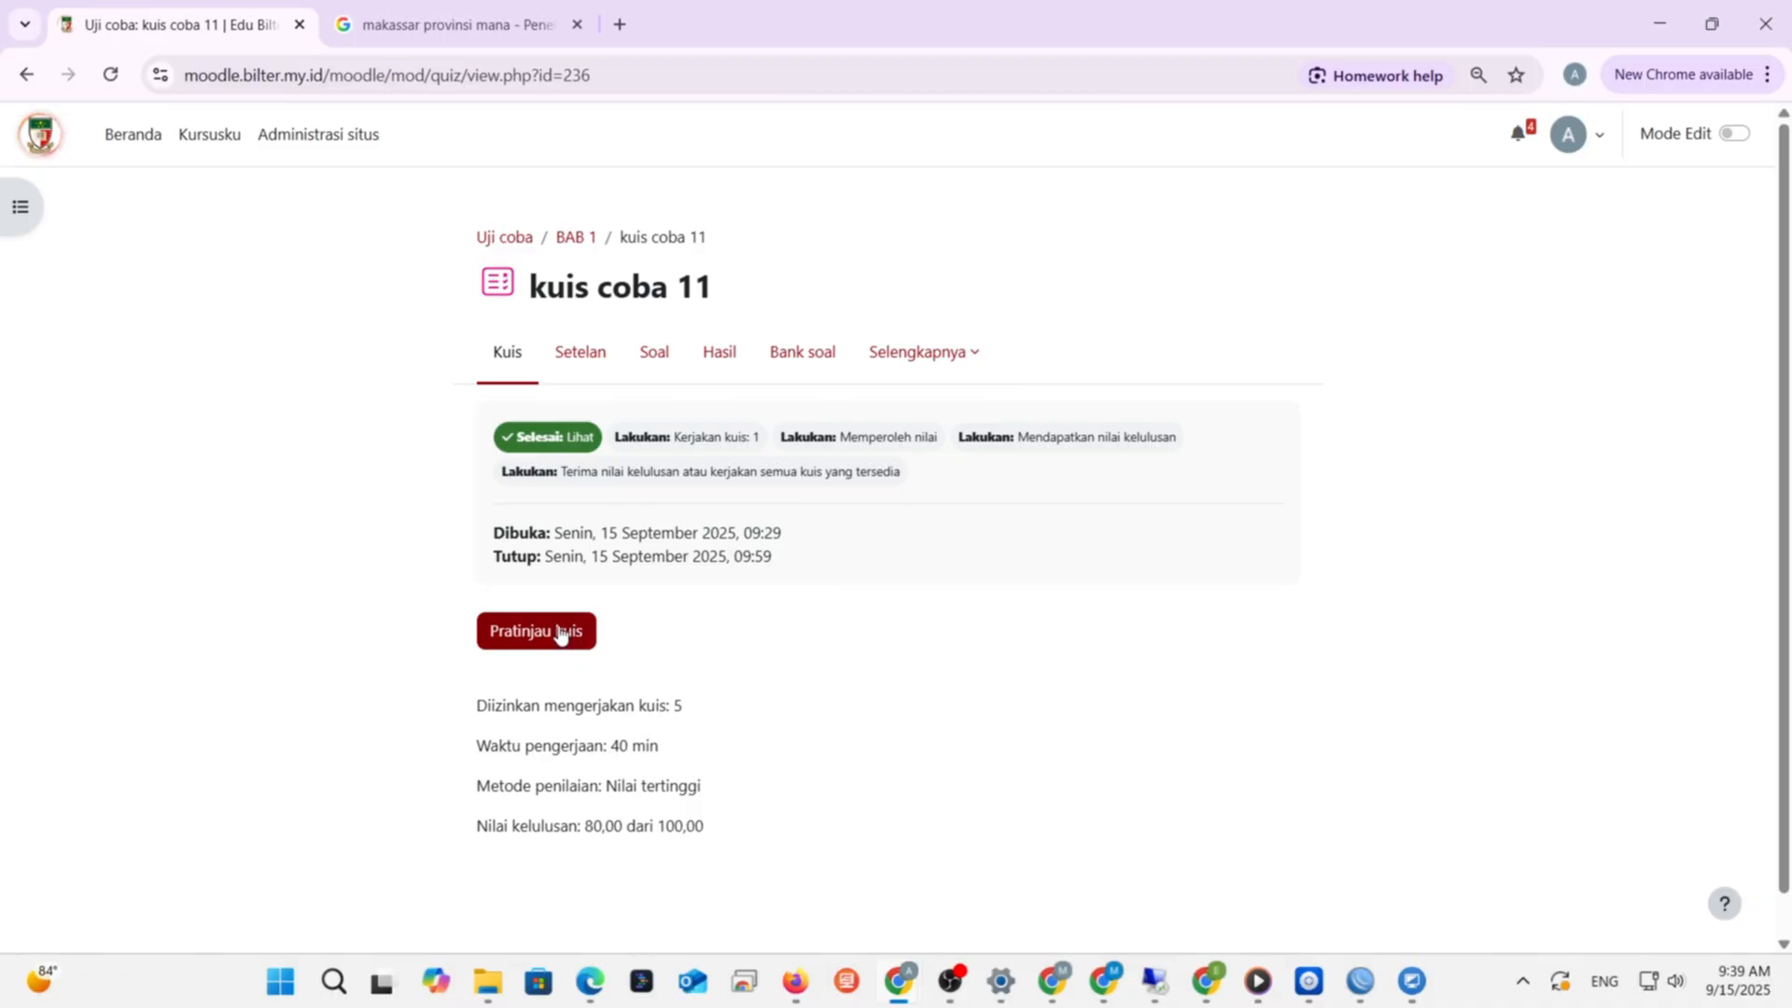
{"action": "left_click", "coordinate": [560, 635]}
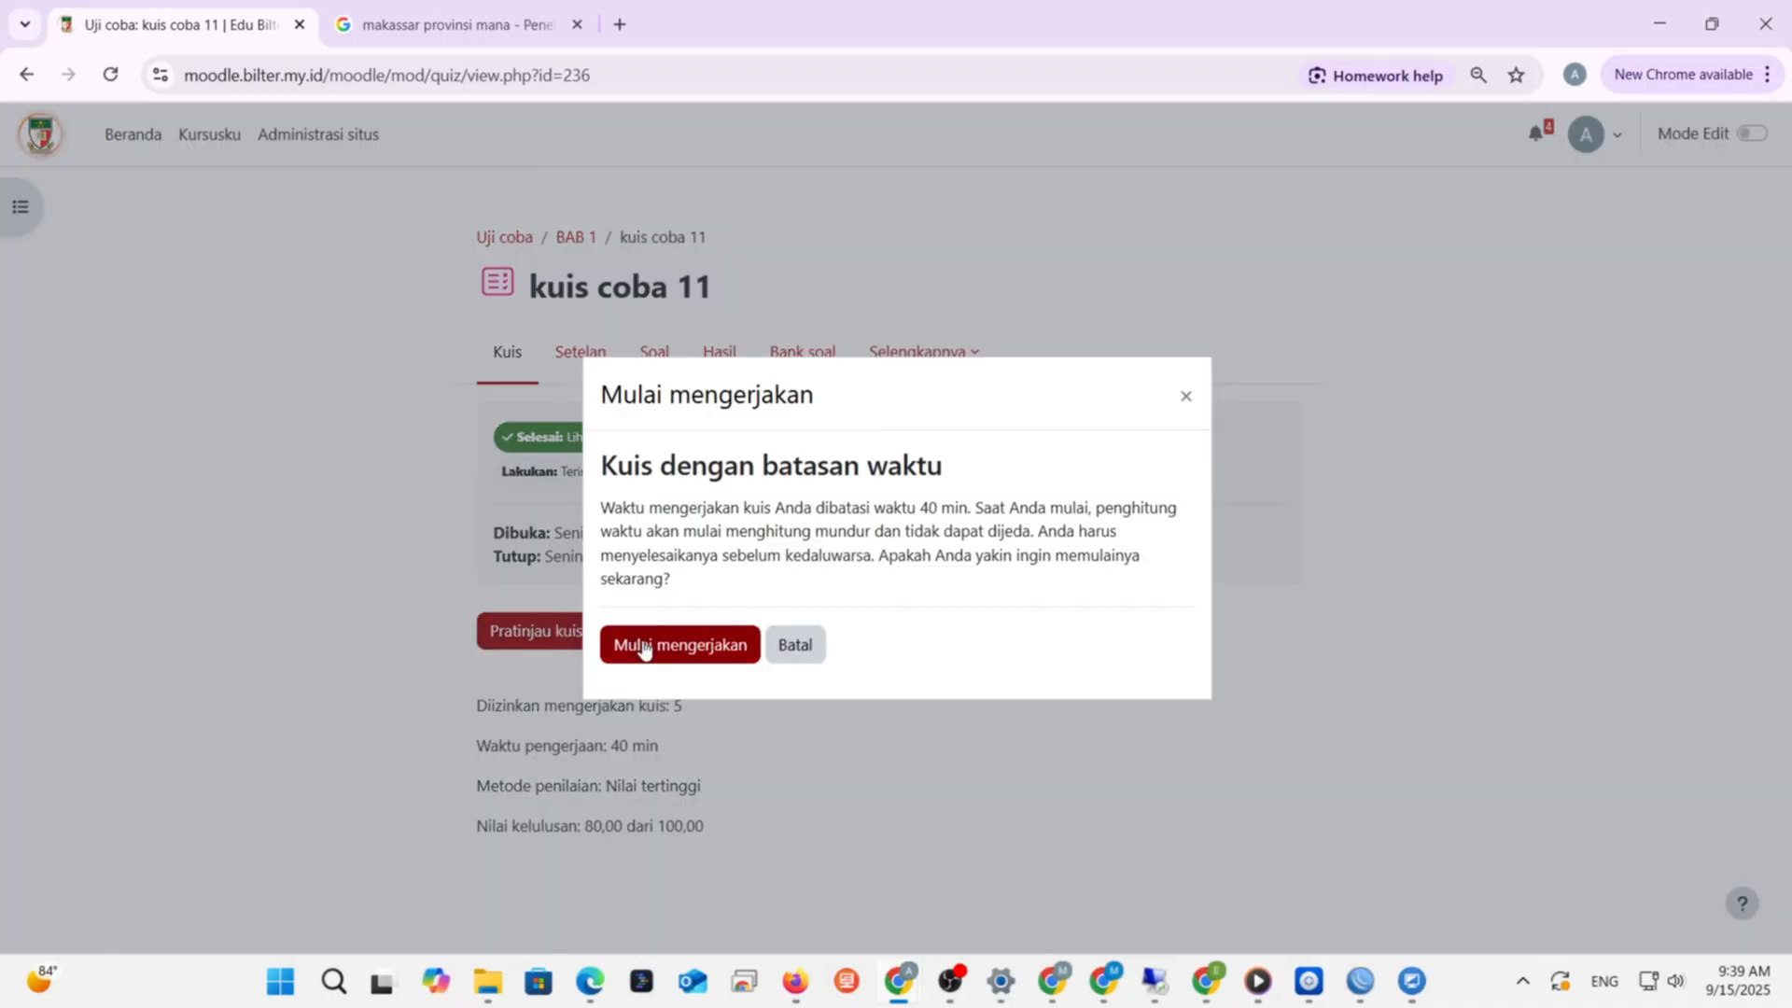
{"action": "left_click", "coordinate": [643, 651]}
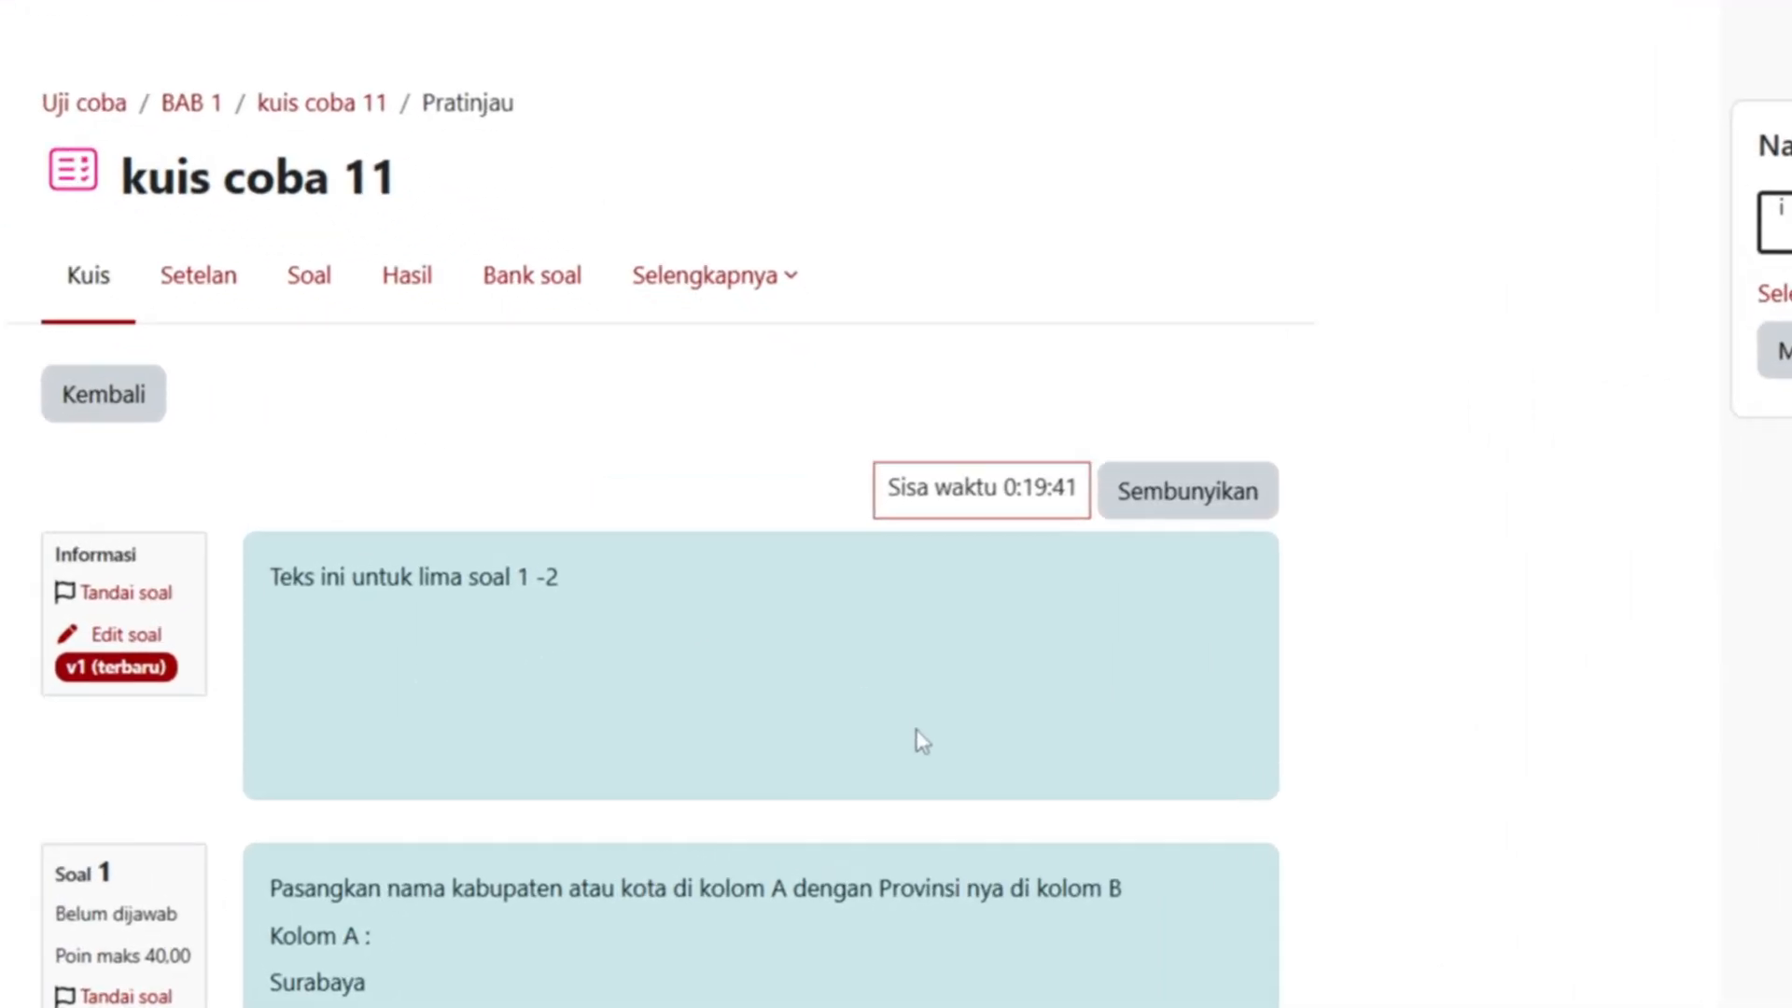
{"action": "scroll", "coordinate": [921, 742], "scroll_direction": "down", "scroll_amount": 6}
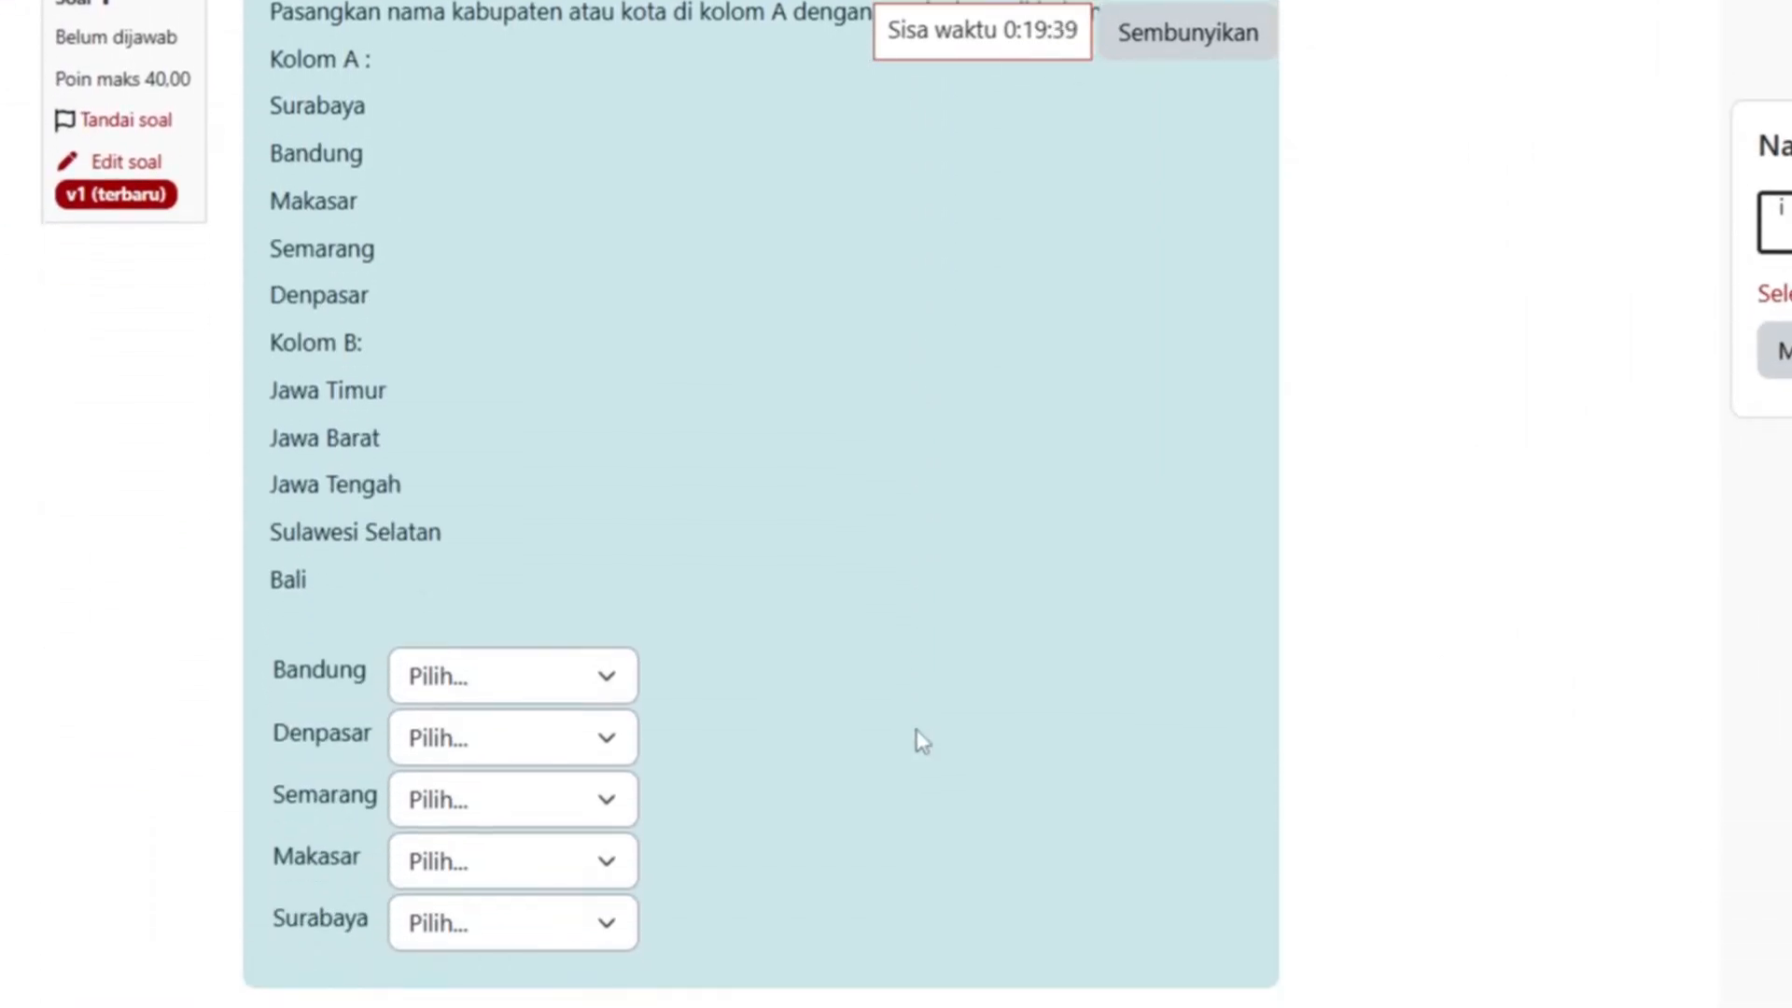
{"action": "scroll", "coordinate": [922, 741], "scroll_direction": "up", "scroll_amount": 7}
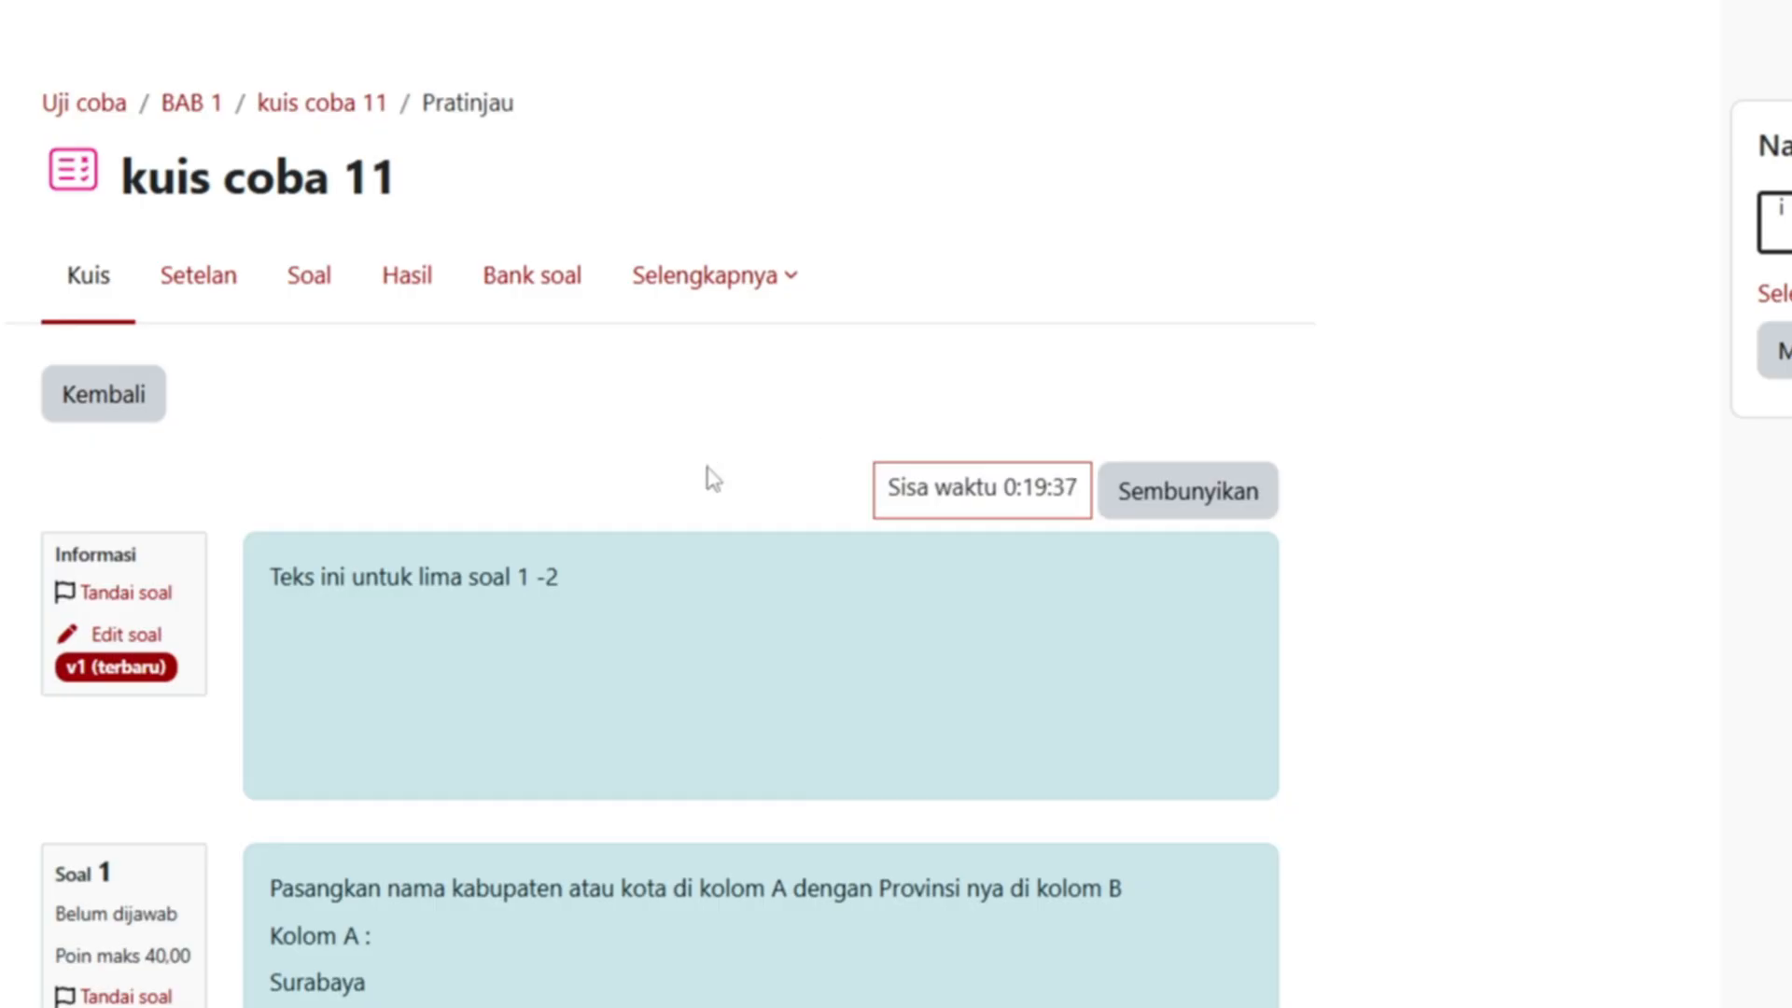
{"action": "scroll", "coordinate": [709, 478], "scroll_direction": "down", "scroll_amount": 2}
{"action": "scroll", "coordinate": [709, 479], "scroll_direction": "up", "scroll_amount": 2}
{"action": "scroll", "coordinate": [485, 616], "scroll_direction": "down", "scroll_amount": 2}
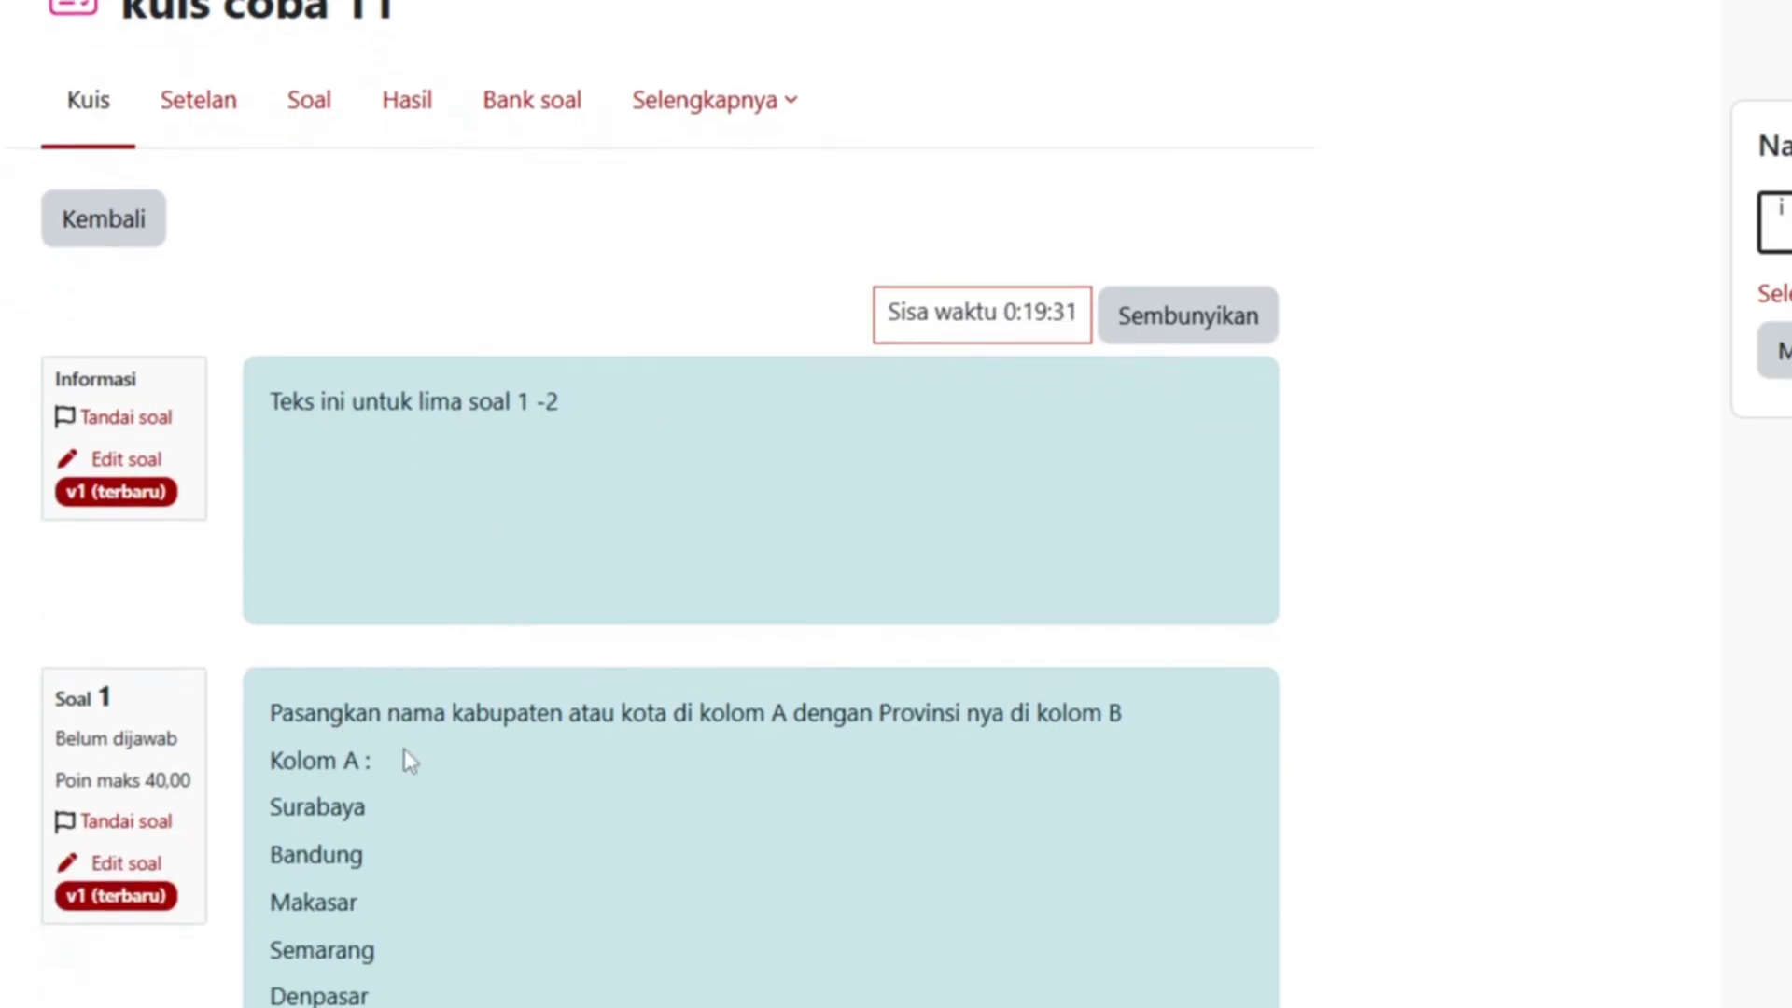
{"action": "scroll", "coordinate": [410, 751], "scroll_direction": "down", "scroll_amount": 4}
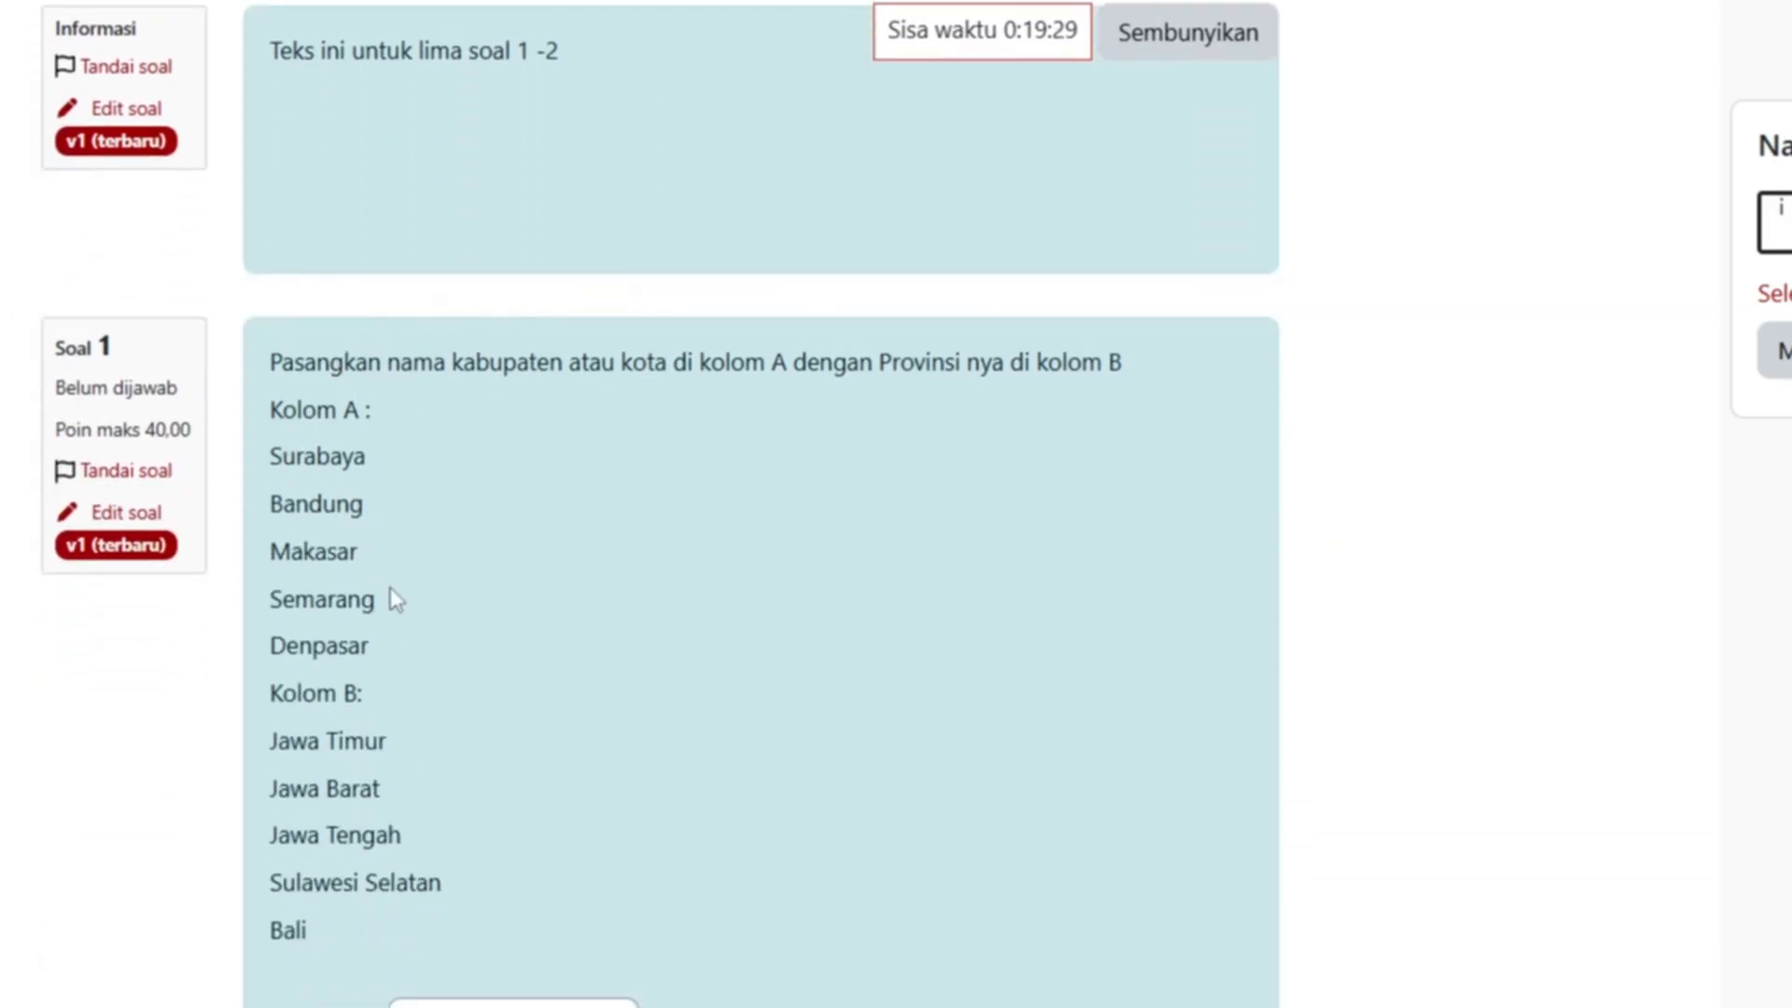
{"action": "scroll", "coordinate": [401, 947], "scroll_direction": "down", "scroll_amount": 4}
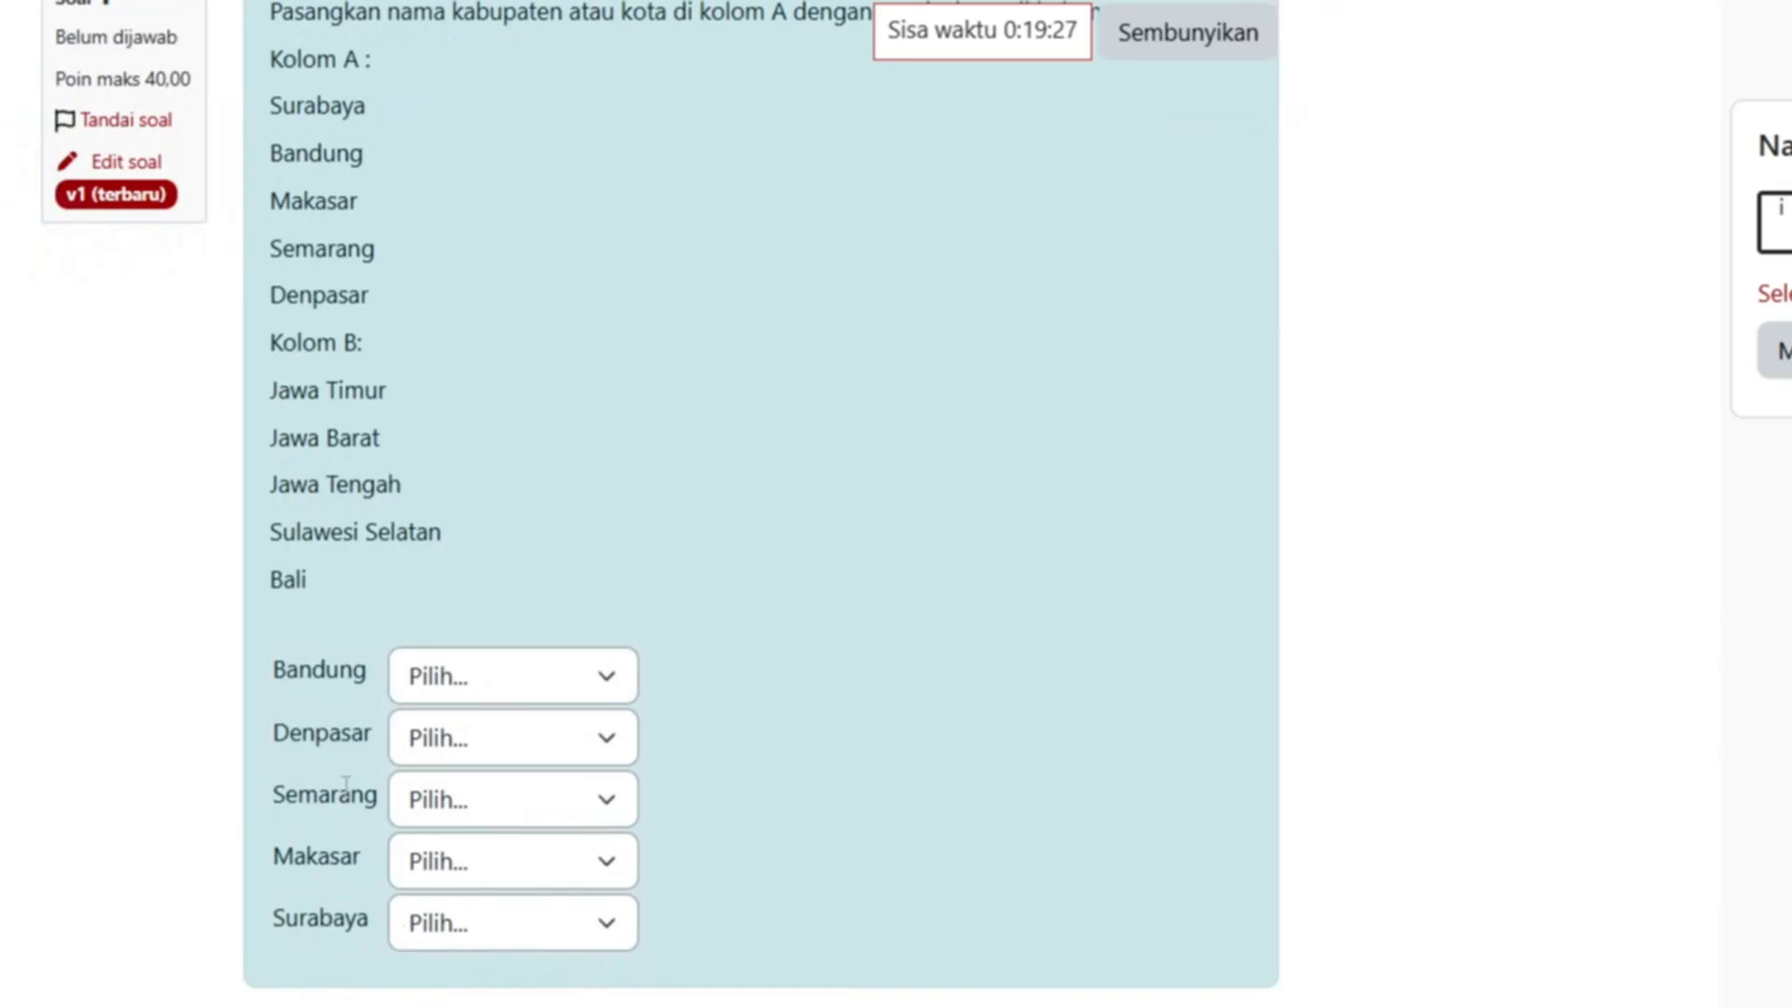
{"action": "scroll", "coordinate": [401, 924], "scroll_direction": "up", "scroll_amount": 2}
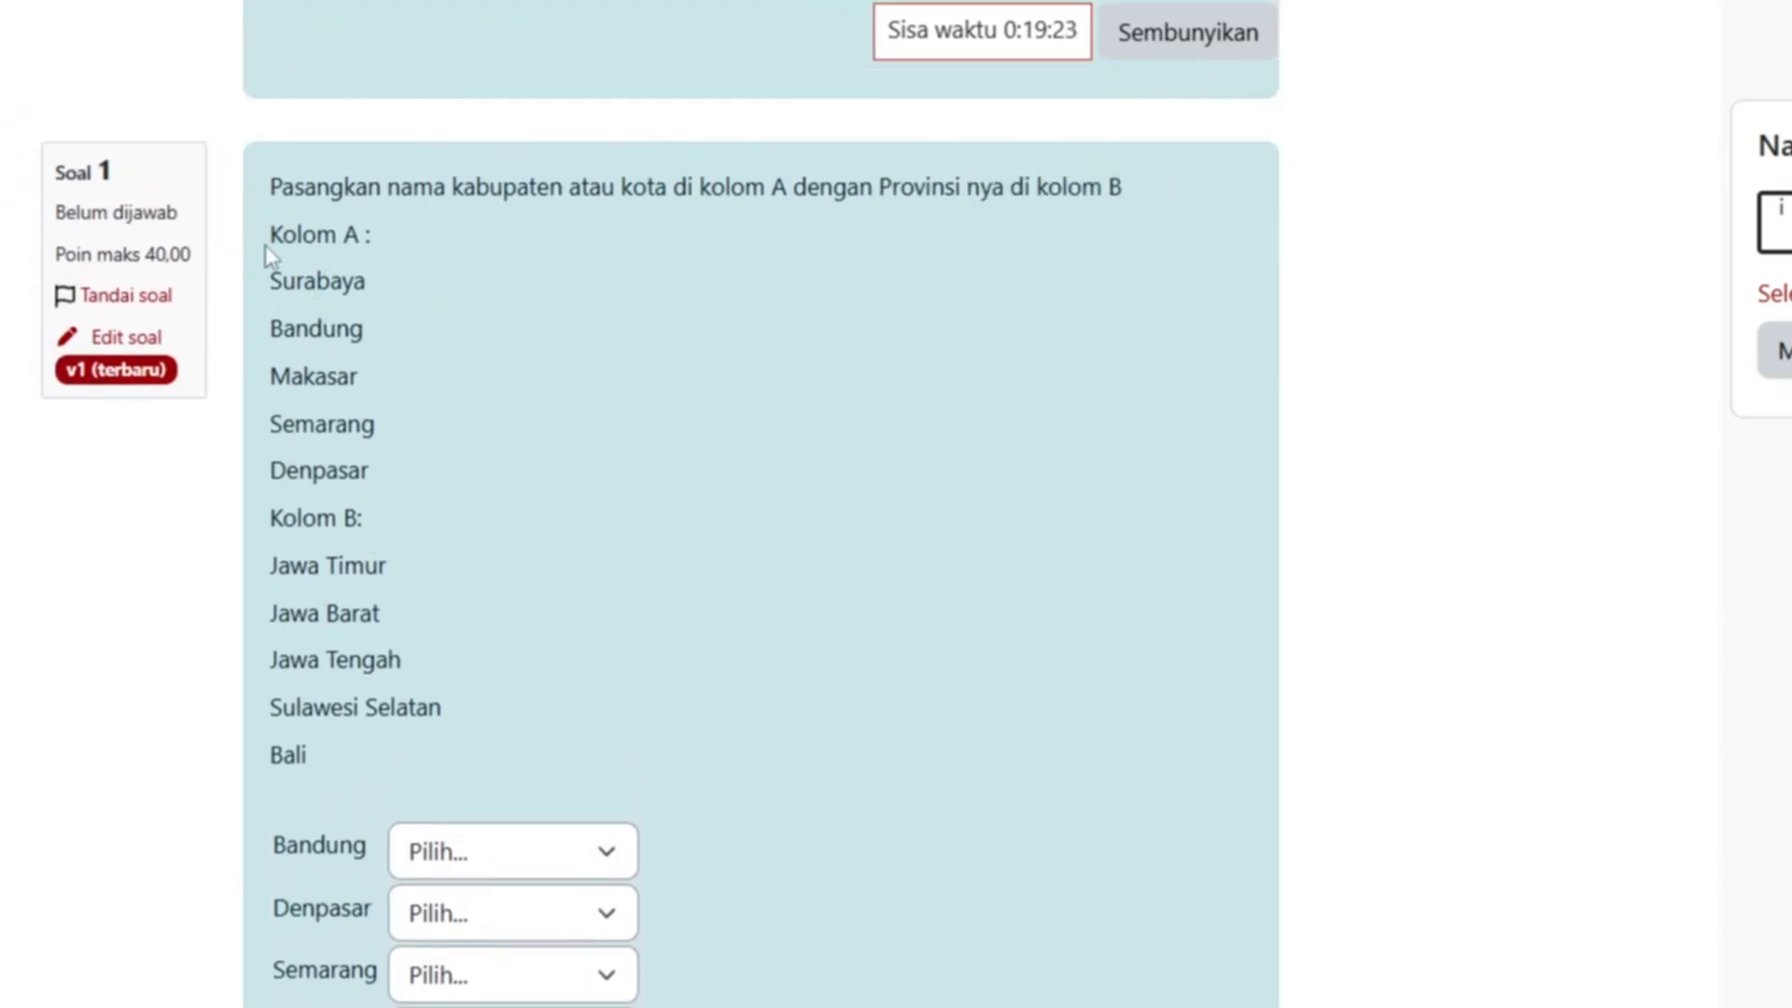
- Delete the Kolom A and Kolom B lists from question 1's text and save the question
{"action": "left_click", "coordinate": [152, 339]}
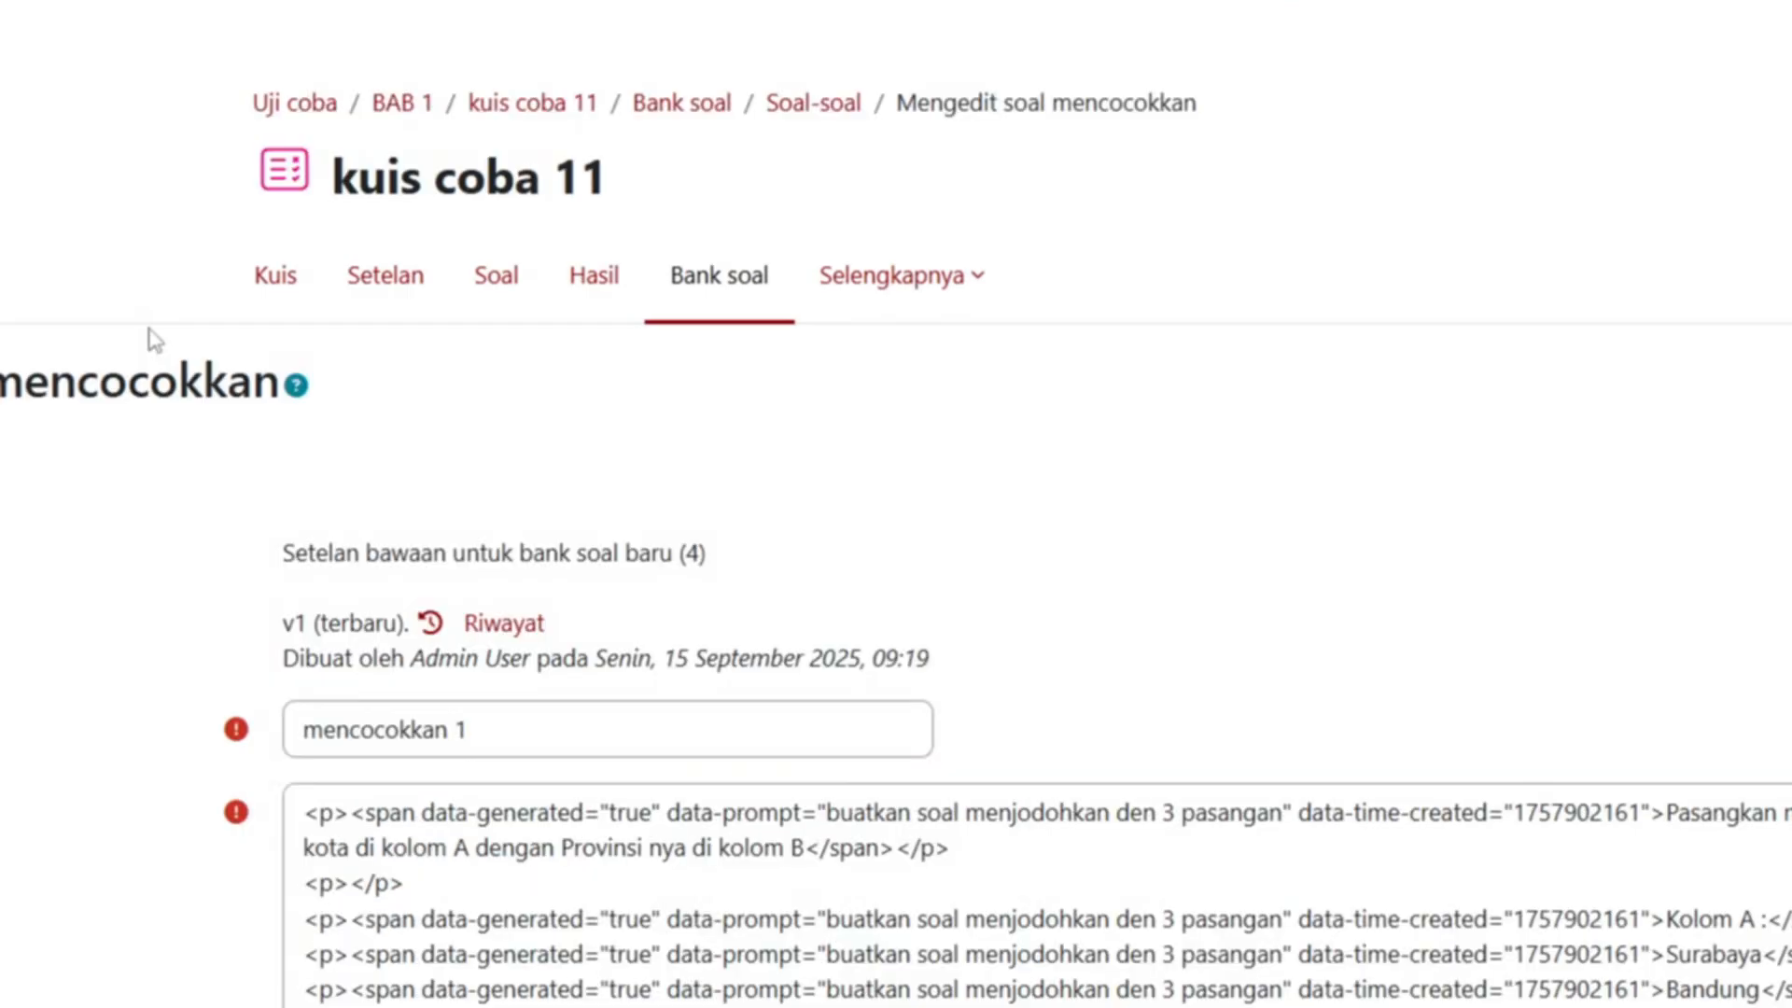
{"action": "scroll", "coordinate": [588, 504], "scroll_direction": "down", "scroll_amount": 3}
{"action": "scroll", "coordinate": [551, 663], "scroll_direction": "down", "scroll_amount": 4}
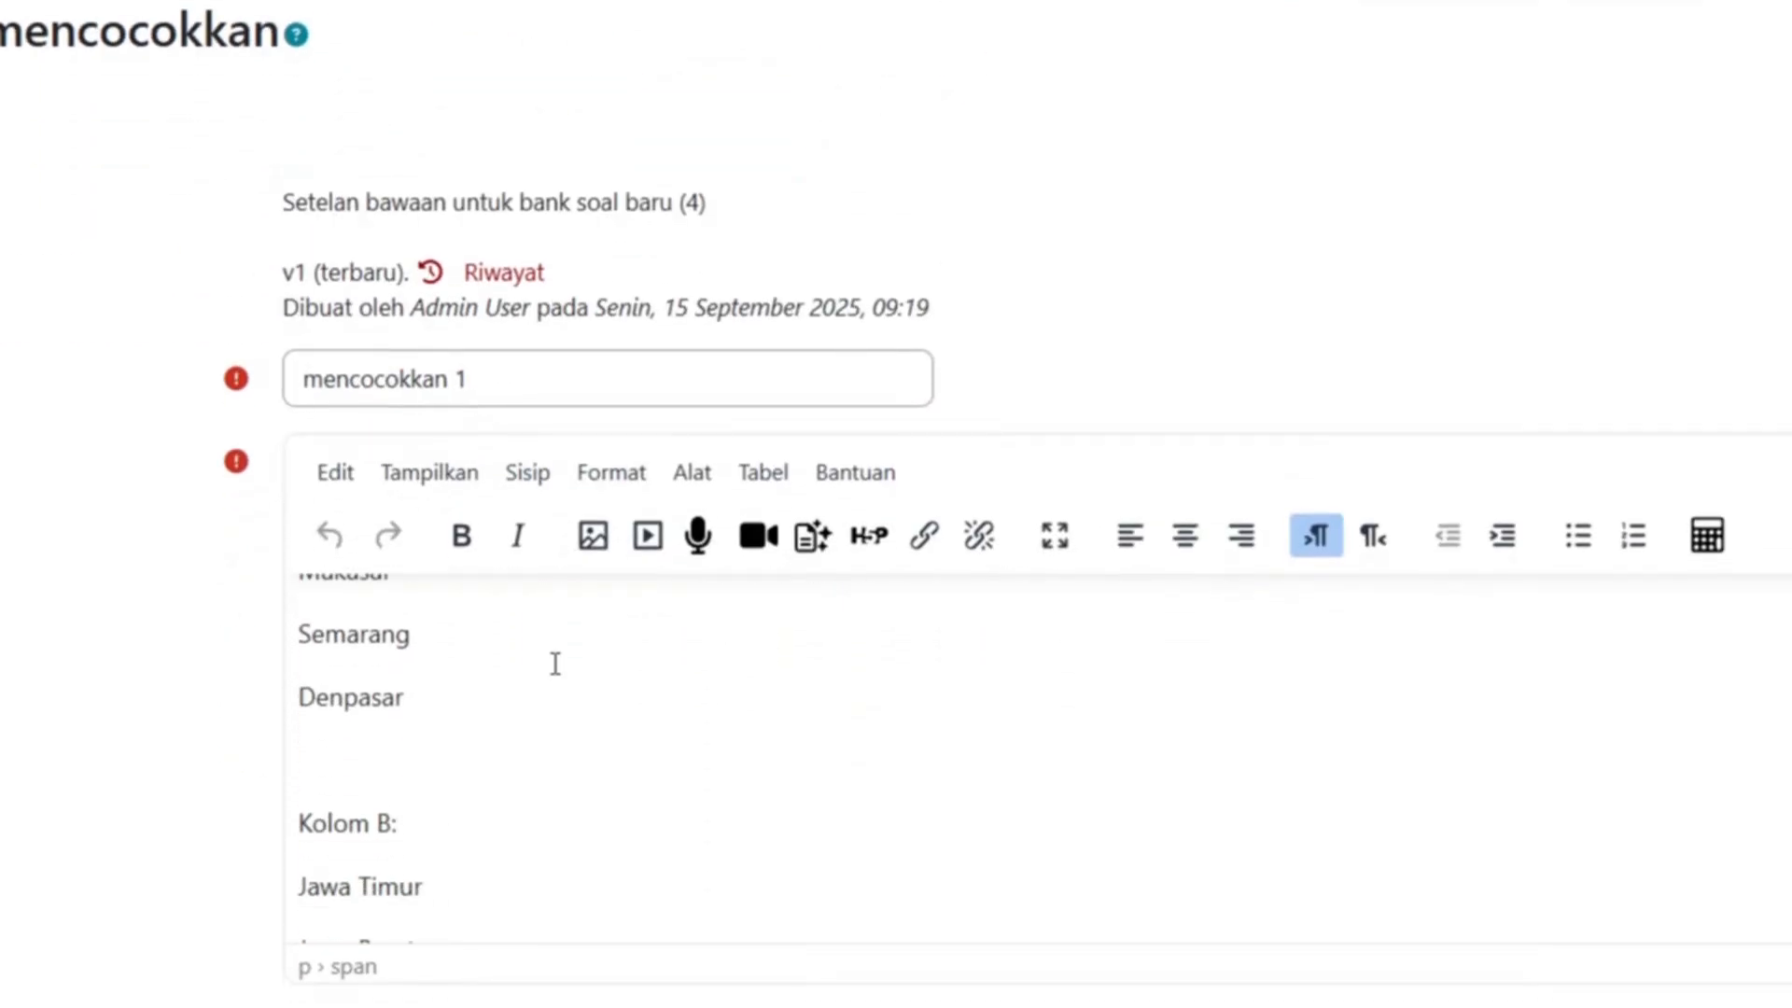
{"action": "scroll", "coordinate": [556, 742], "scroll_direction": "down", "scroll_amount": 1}
{"action": "scroll", "coordinate": [457, 788], "scroll_direction": "up", "scroll_amount": 5}
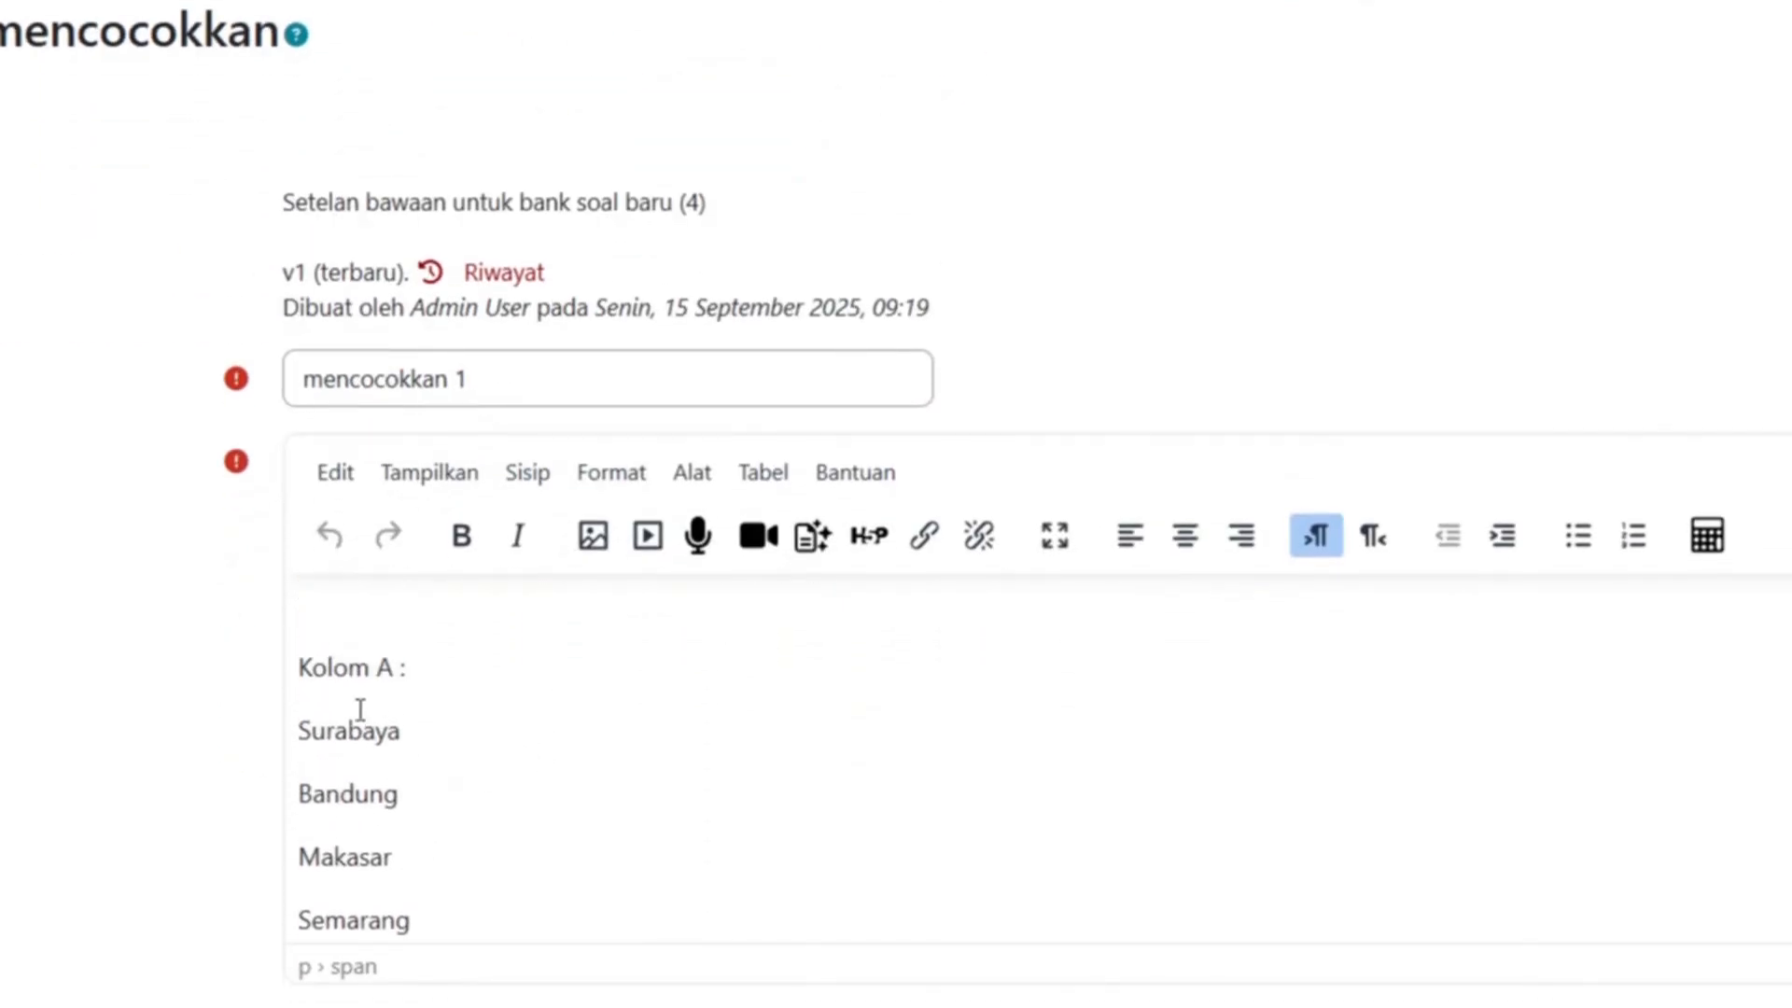
{"action": "left_click_drag", "start_coordinate": [300, 668], "coordinate": [471, 911]}
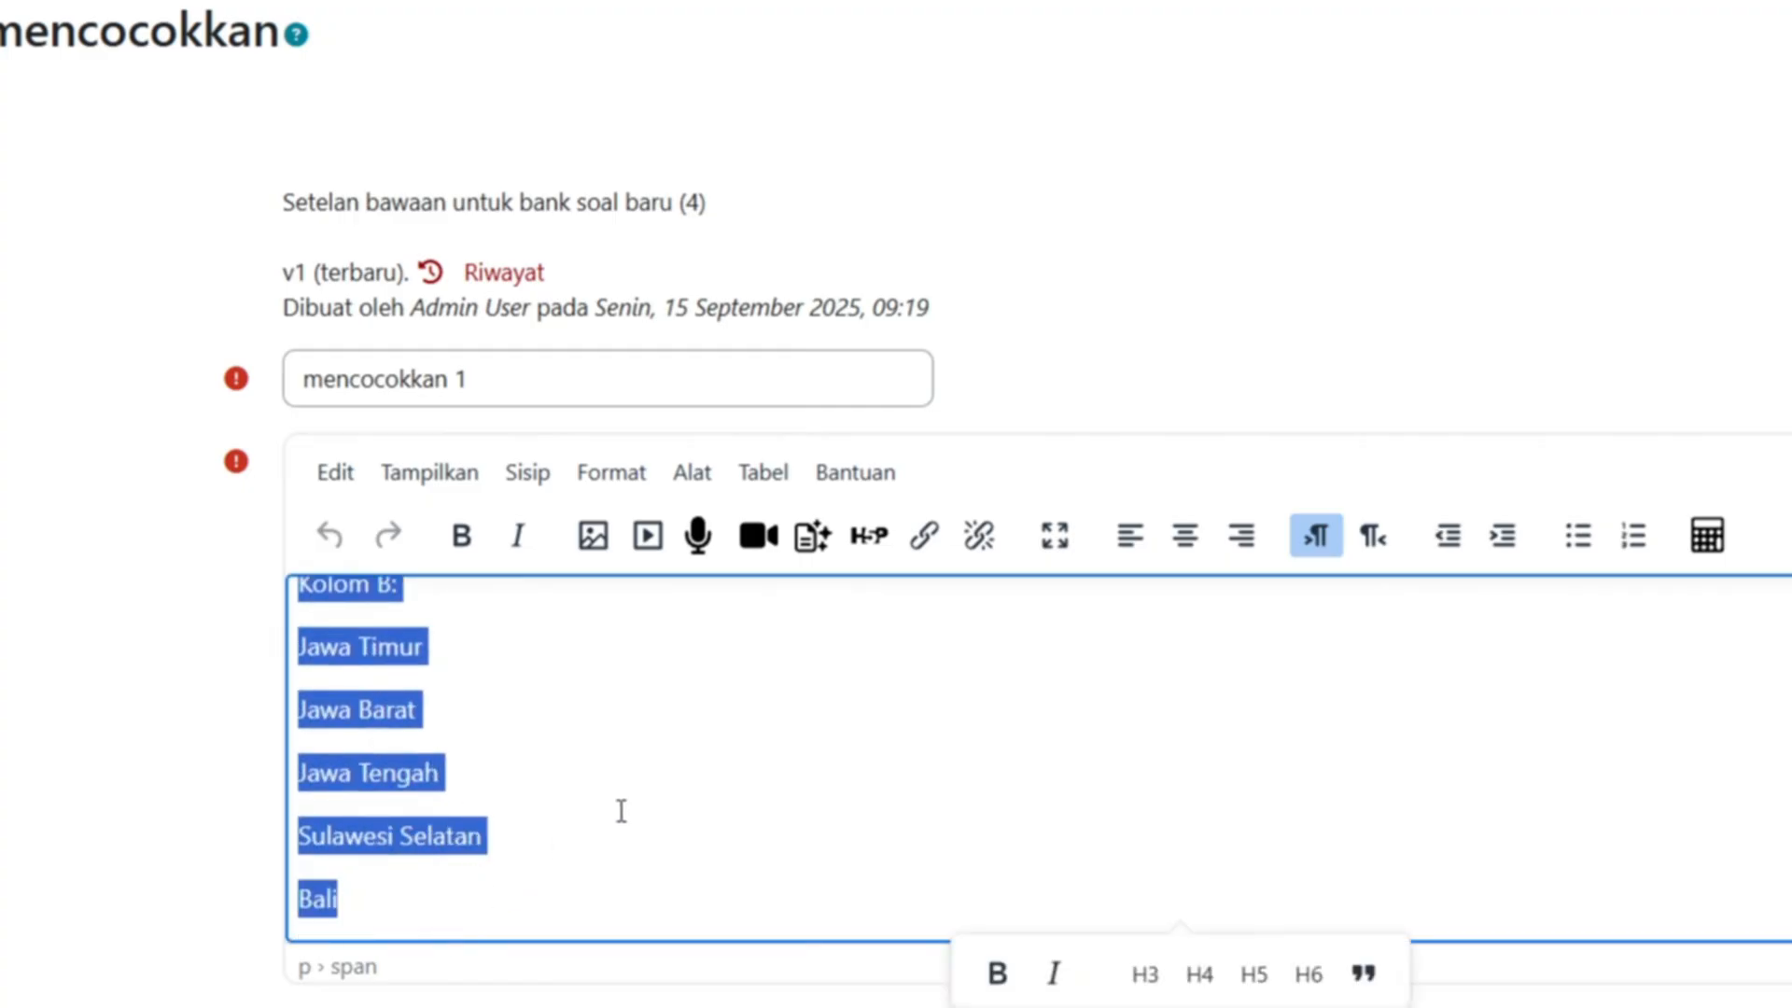
{"action": "key", "text": "BackSpace"}
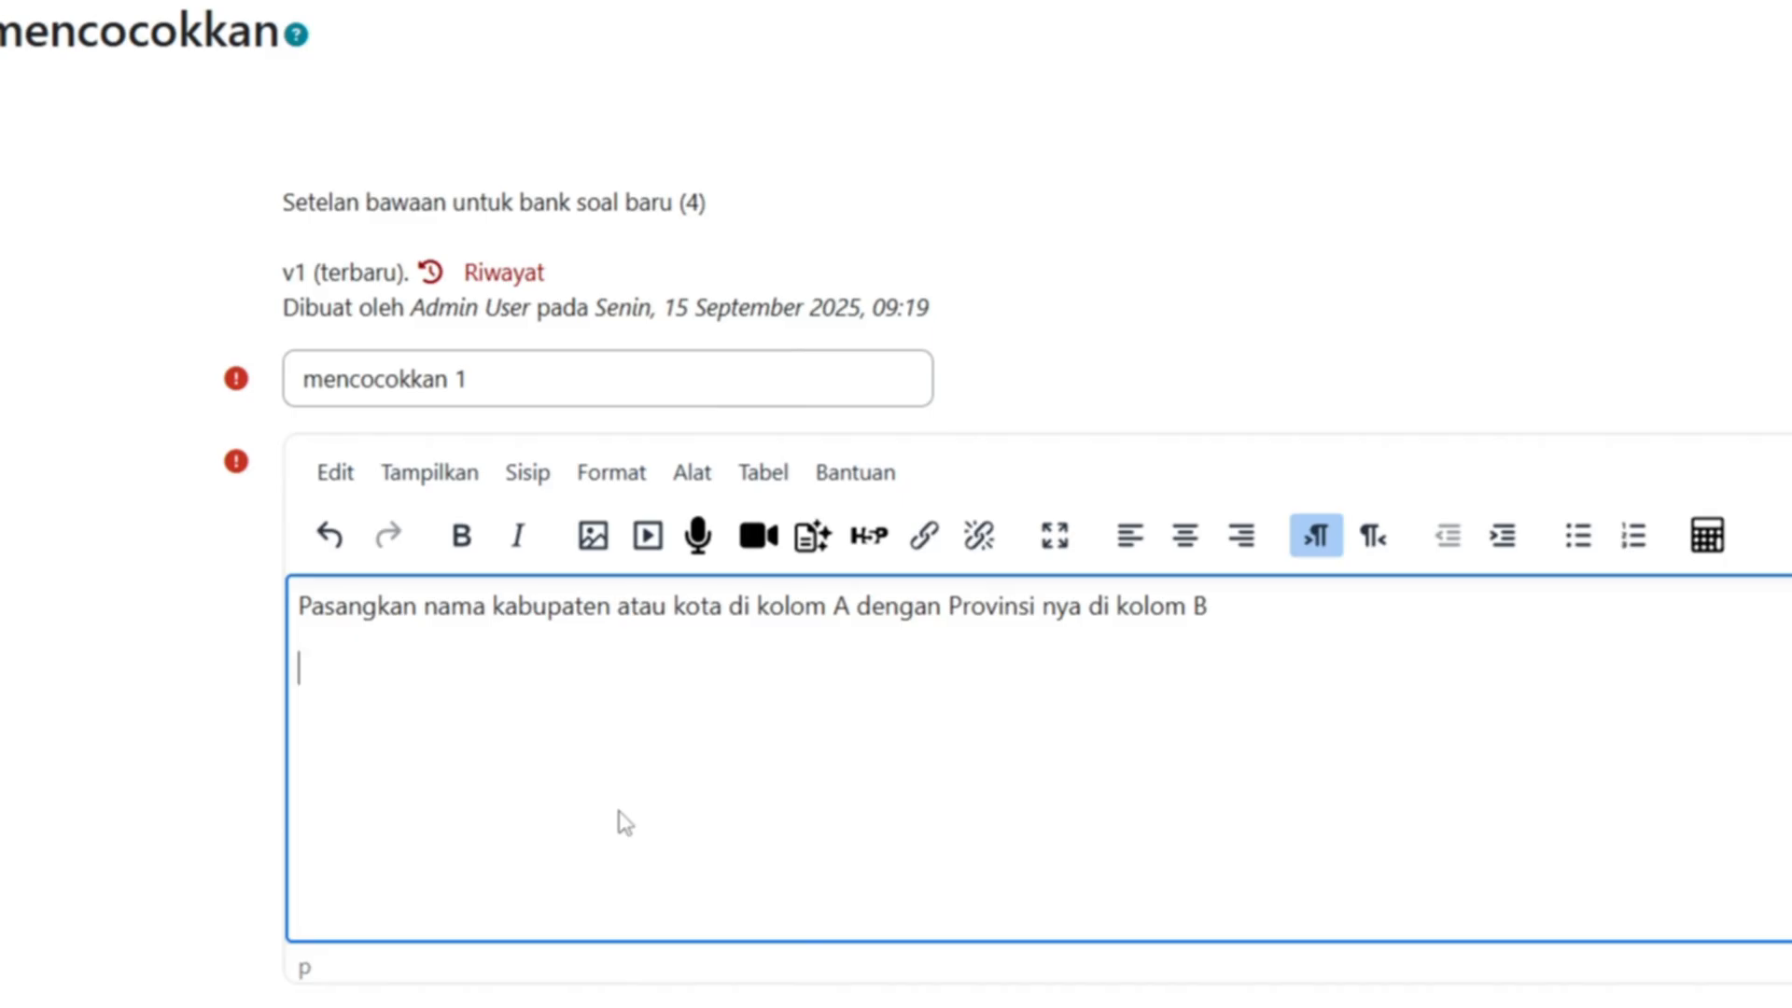
{"action": "scroll", "coordinate": [621, 821], "scroll_direction": "down", "scroll_amount": 20}
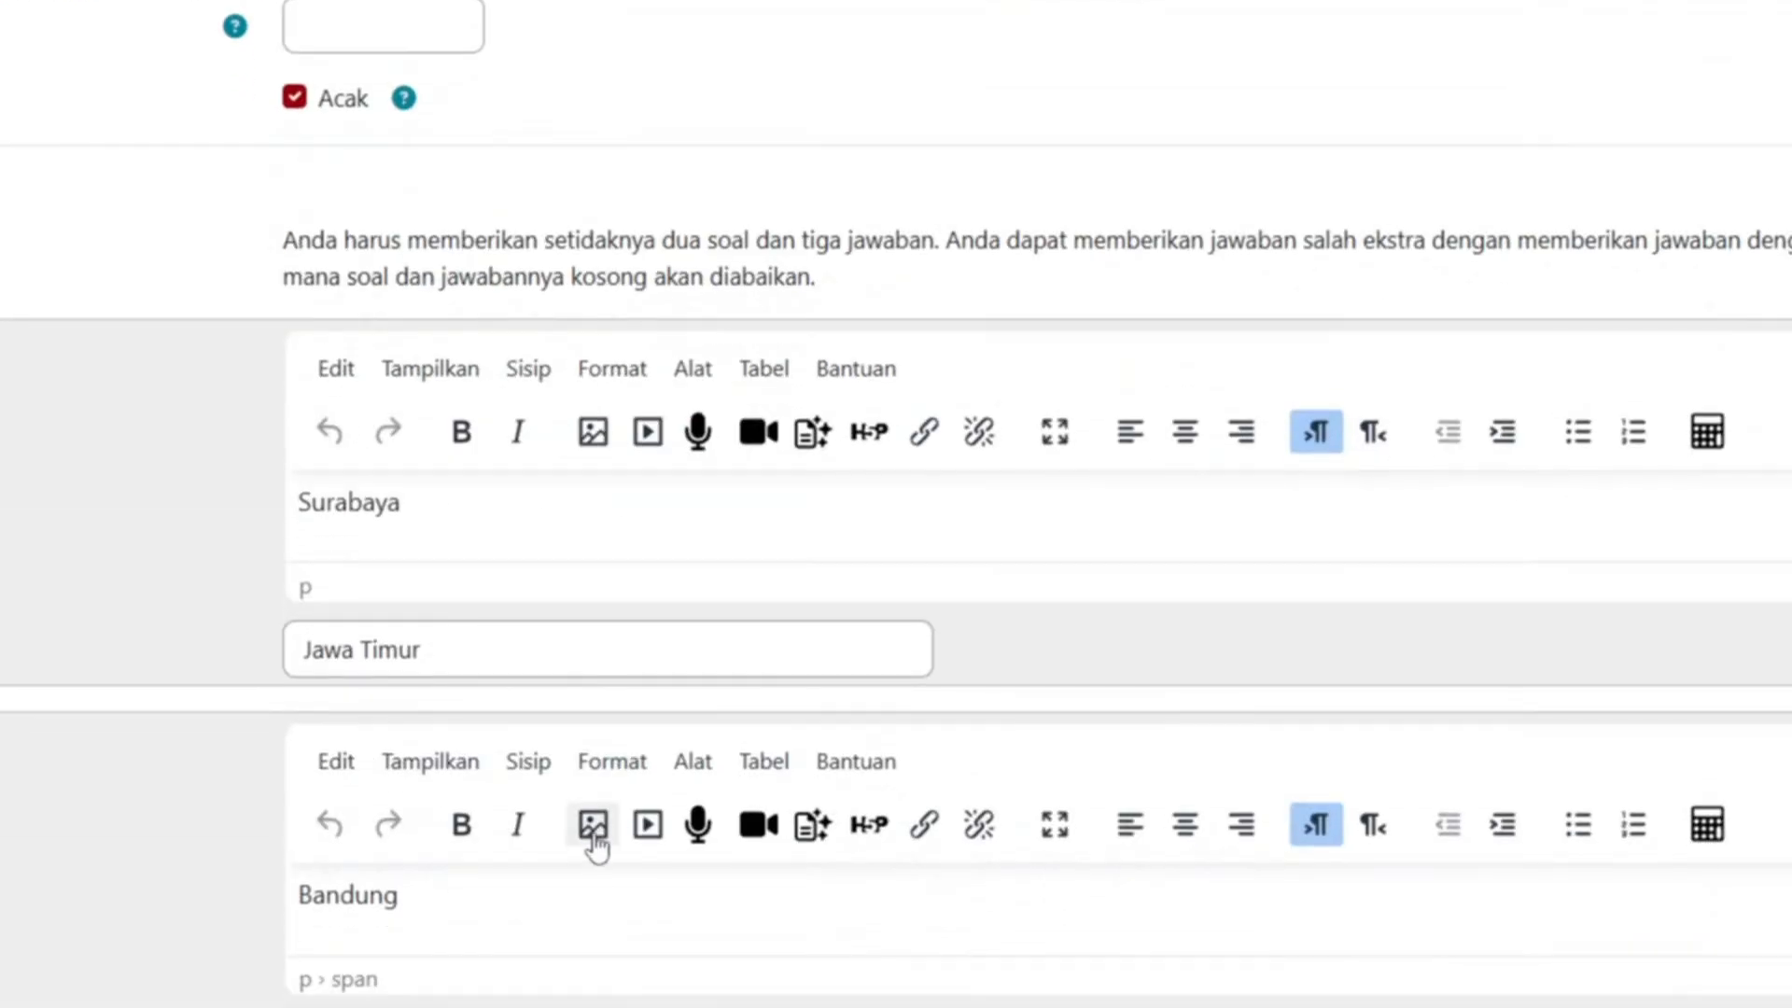
{"action": "scroll", "coordinate": [545, 877], "scroll_direction": "down", "scroll_amount": 15}
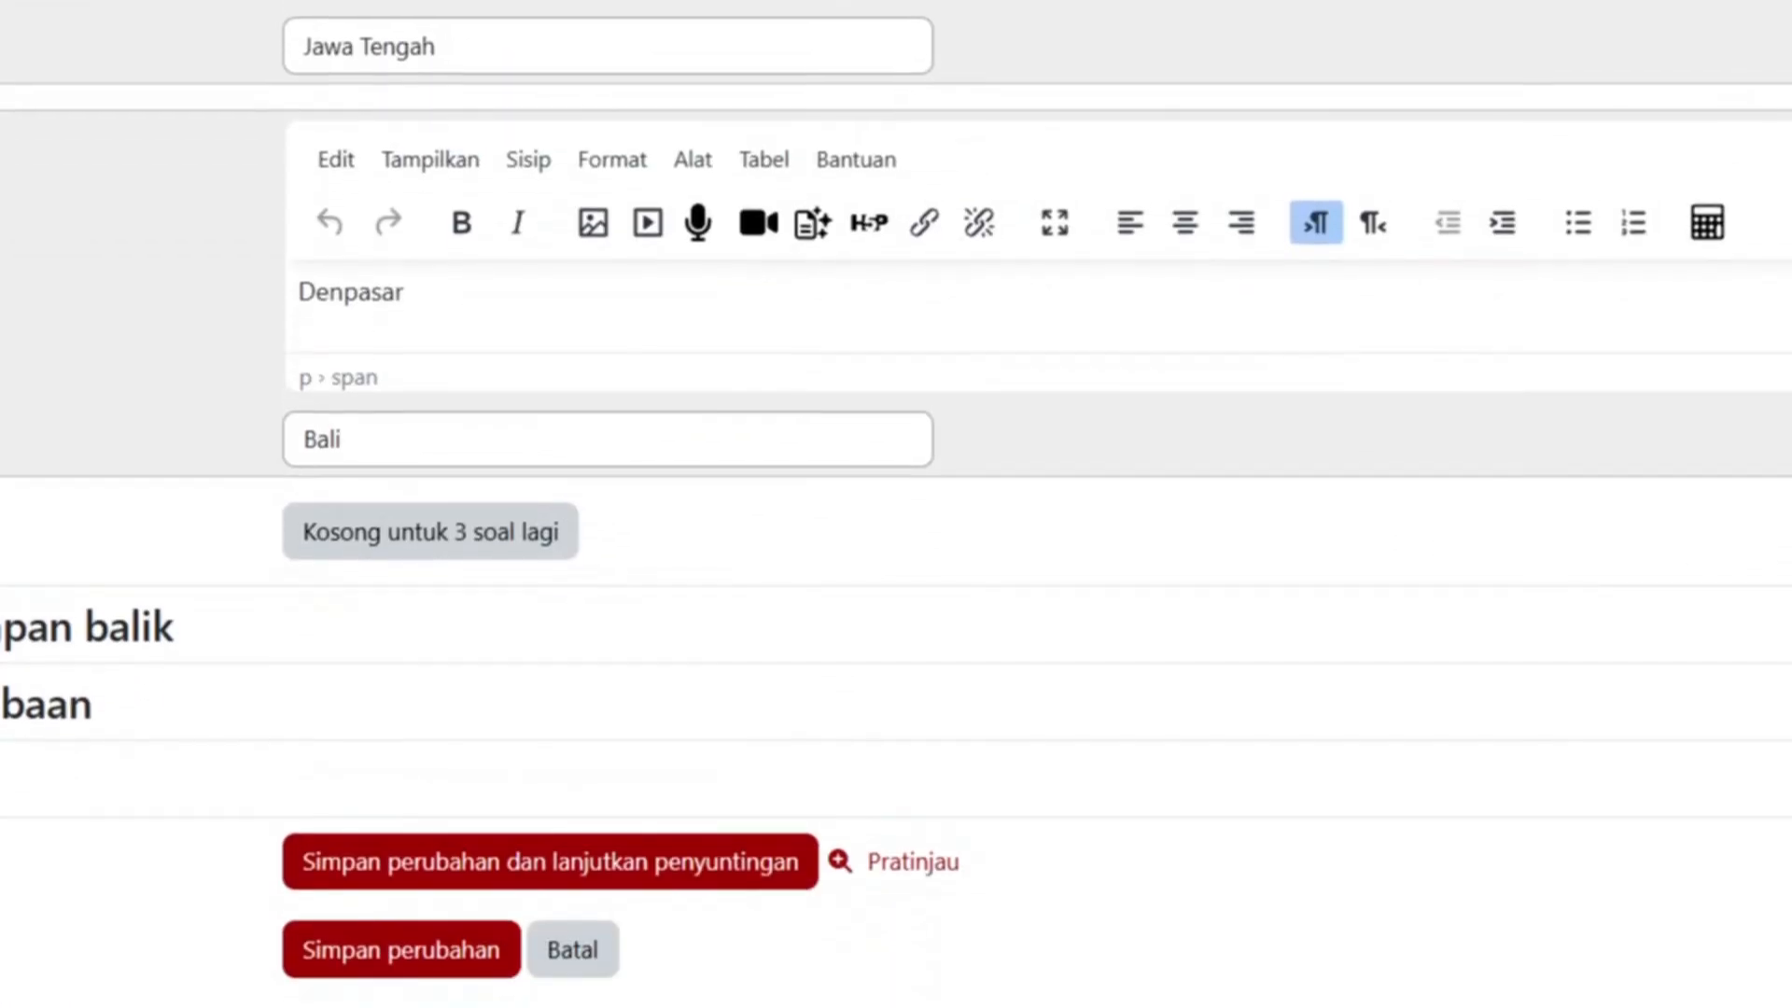
{"action": "left_click", "coordinate": [401, 950]}
- Page through the preview attempt to the next page and on to the attempt summary
{"action": "scroll", "coordinate": [1111, 724], "scroll_direction": "down", "scroll_amount": 8}
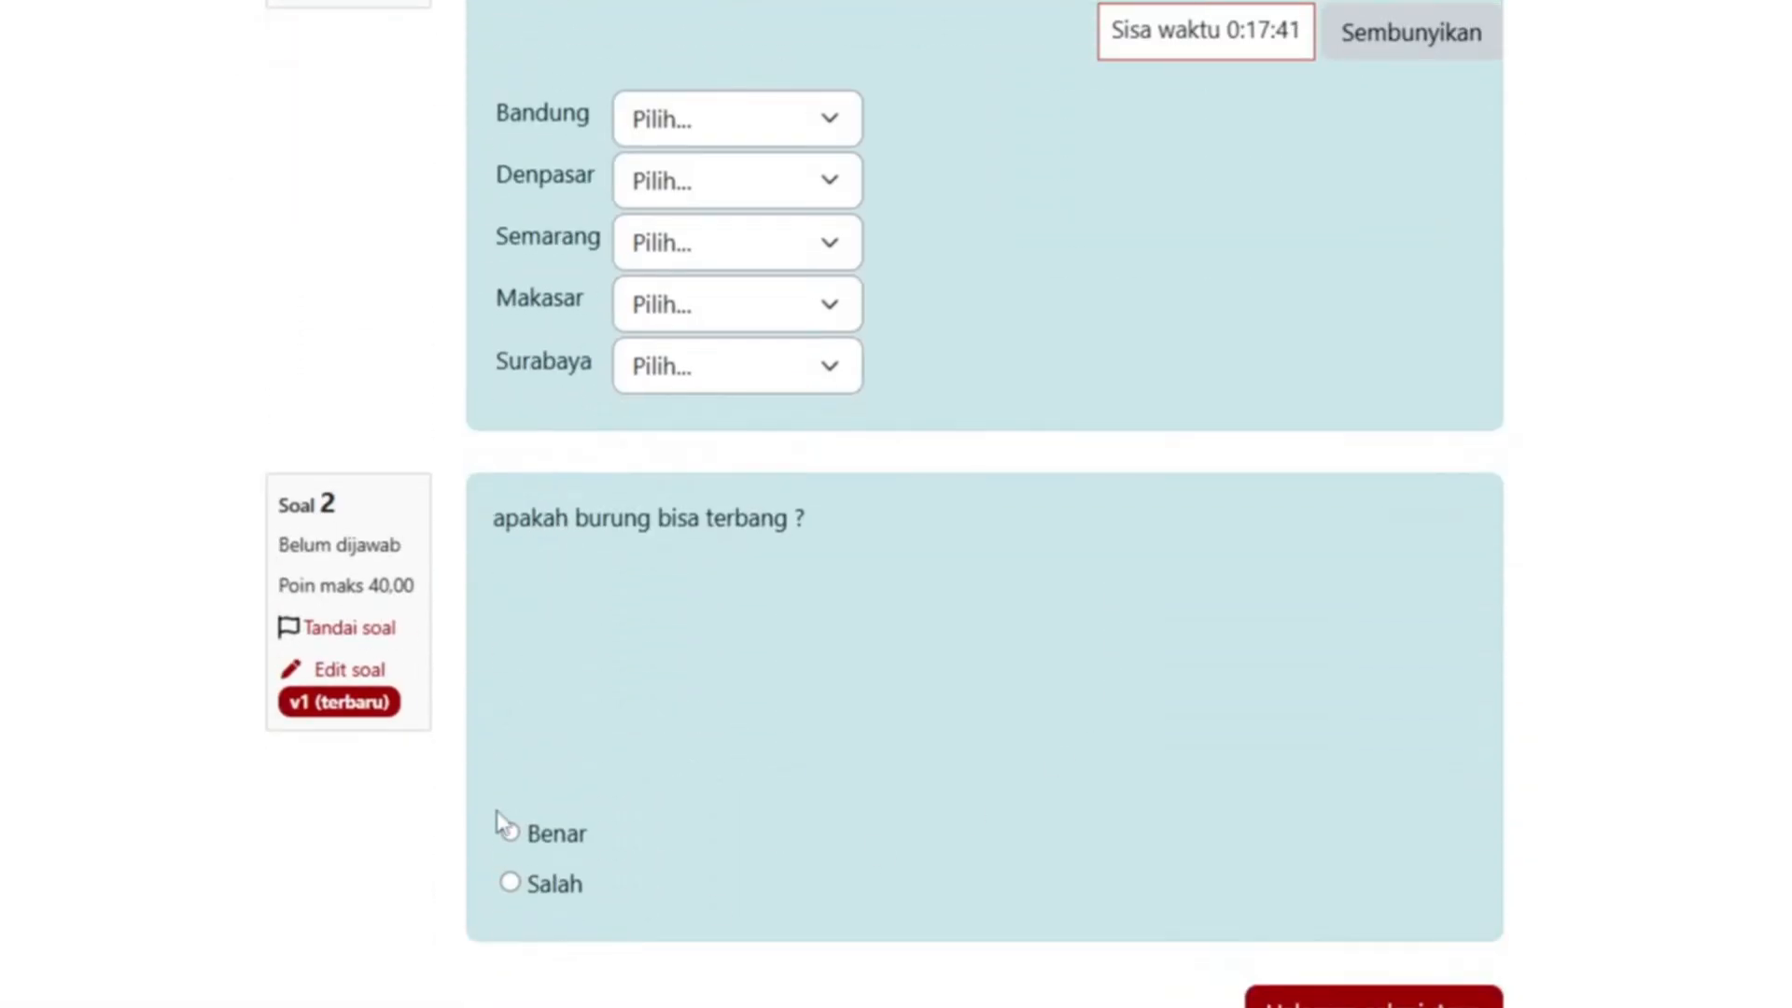
{"action": "scroll", "coordinate": [1324, 940], "scroll_direction": "down", "scroll_amount": 1}
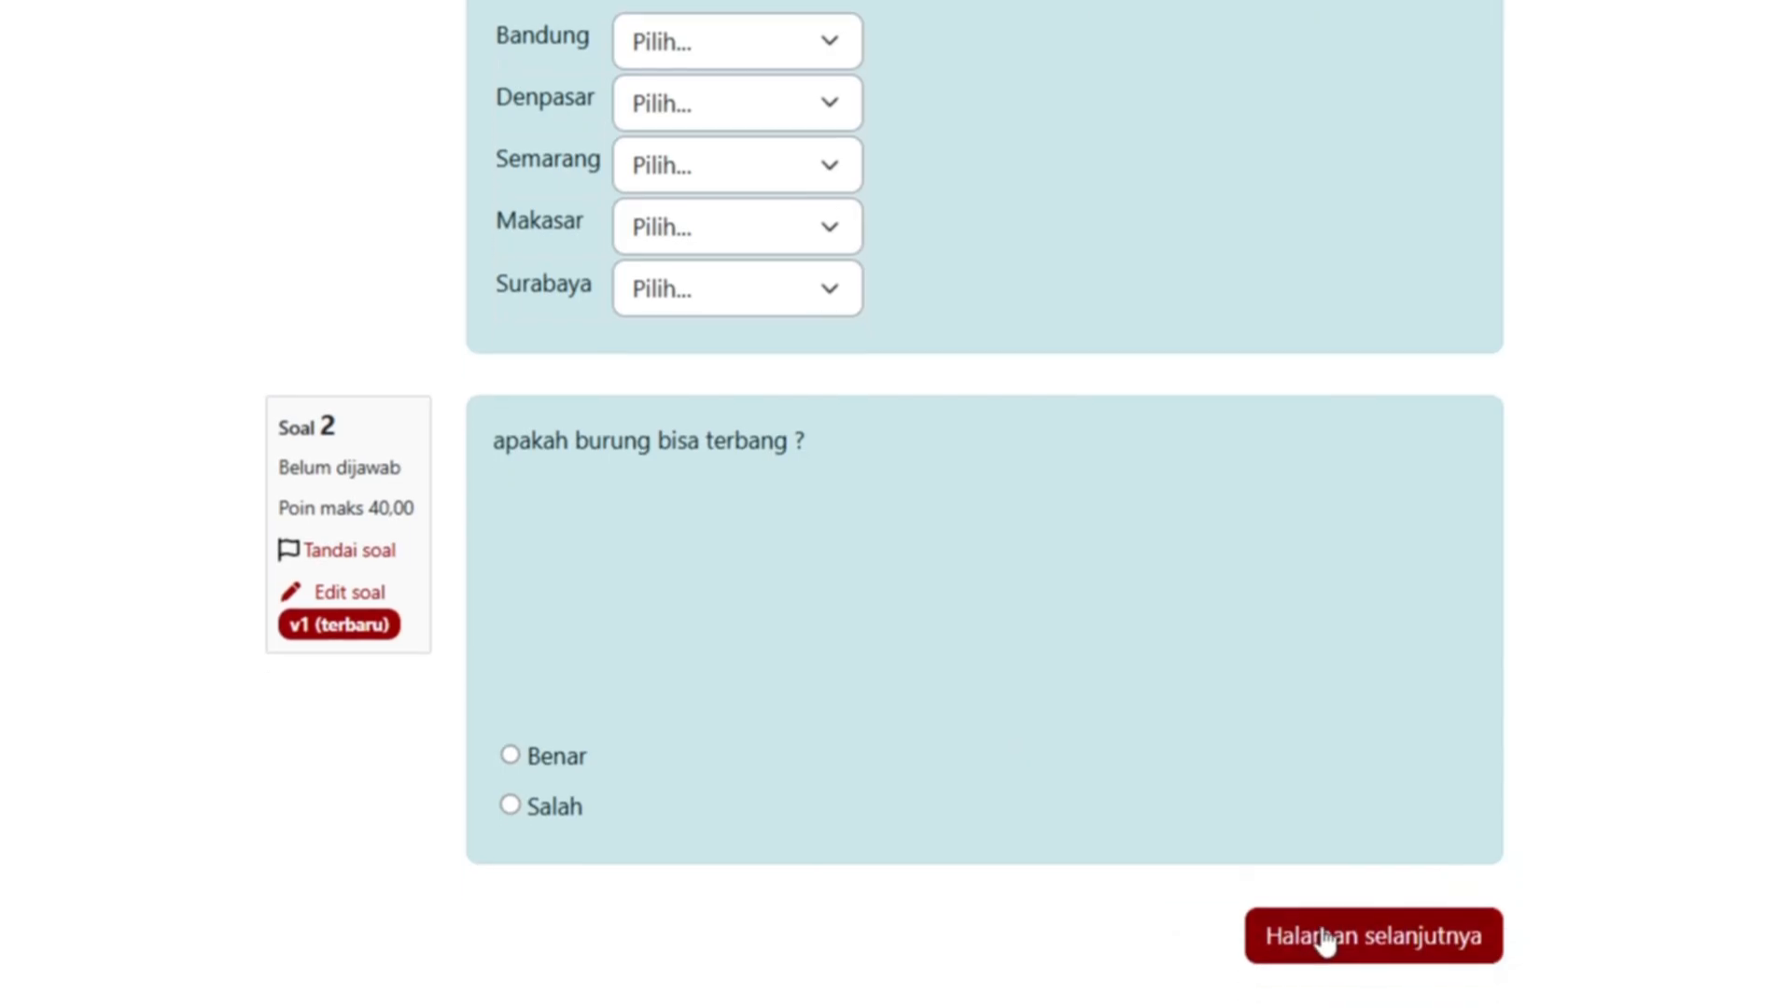
{"action": "left_click", "coordinate": [1348, 951]}
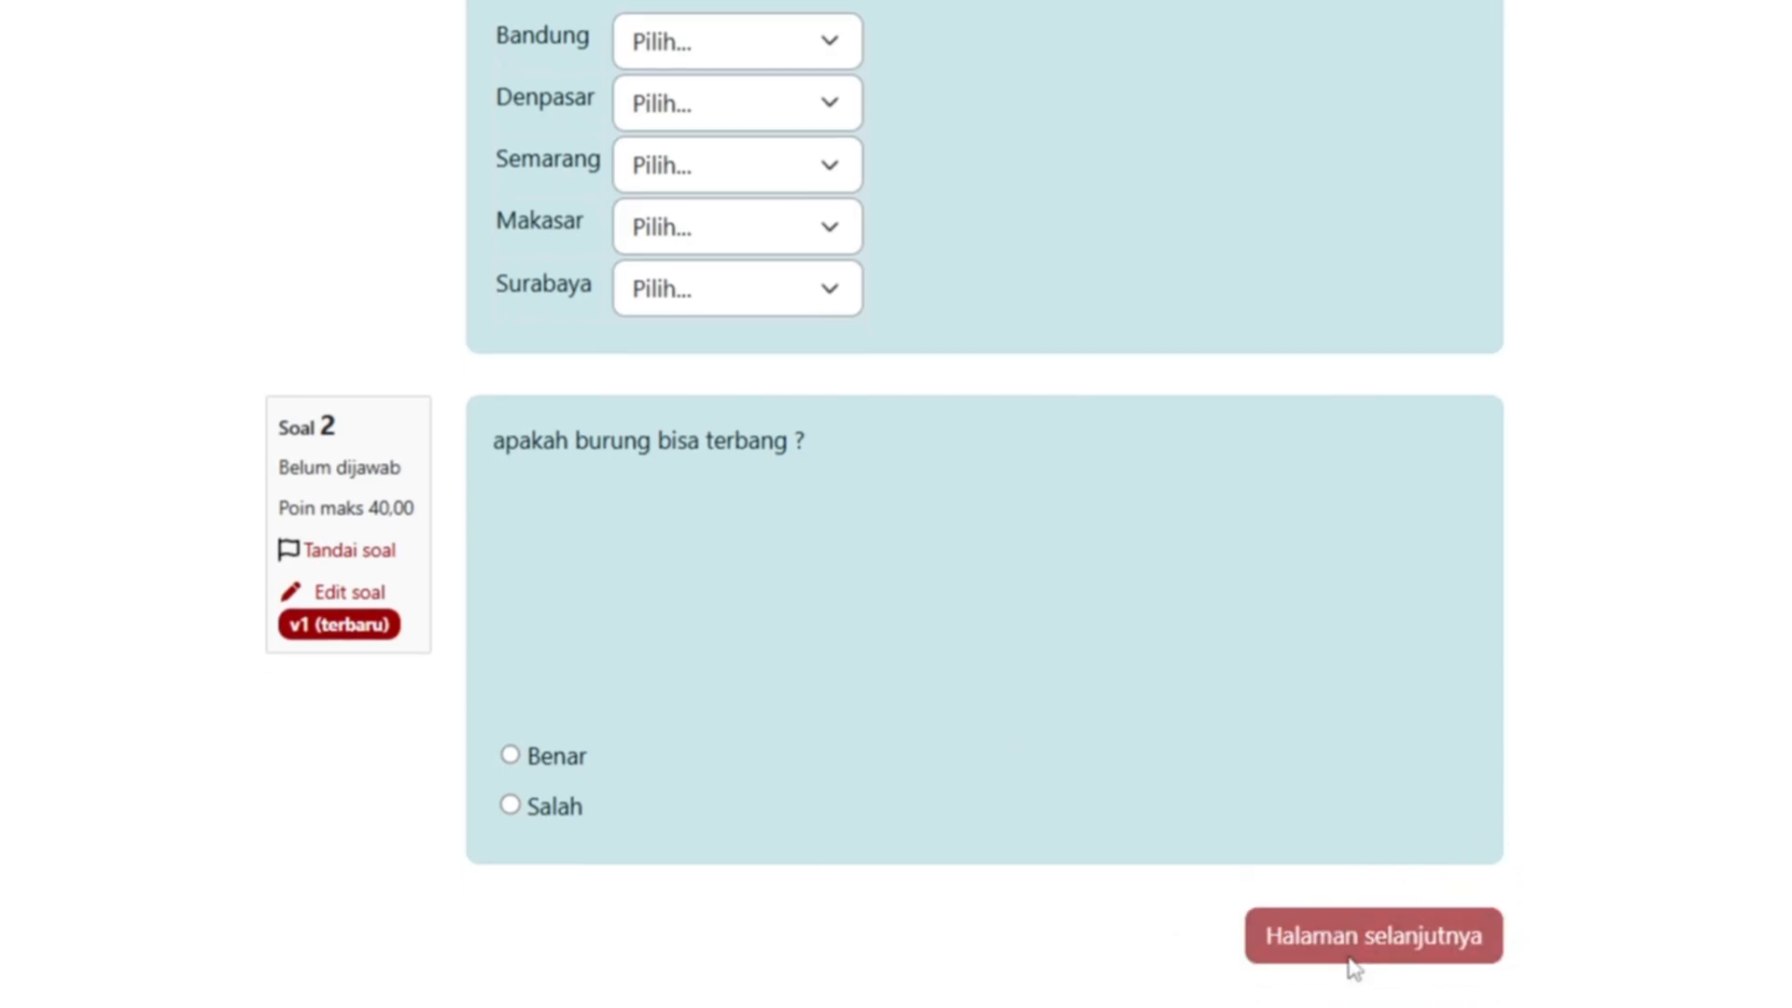
{"action": "scroll", "coordinate": [1353, 968], "scroll_direction": "up", "scroll_amount": 2}
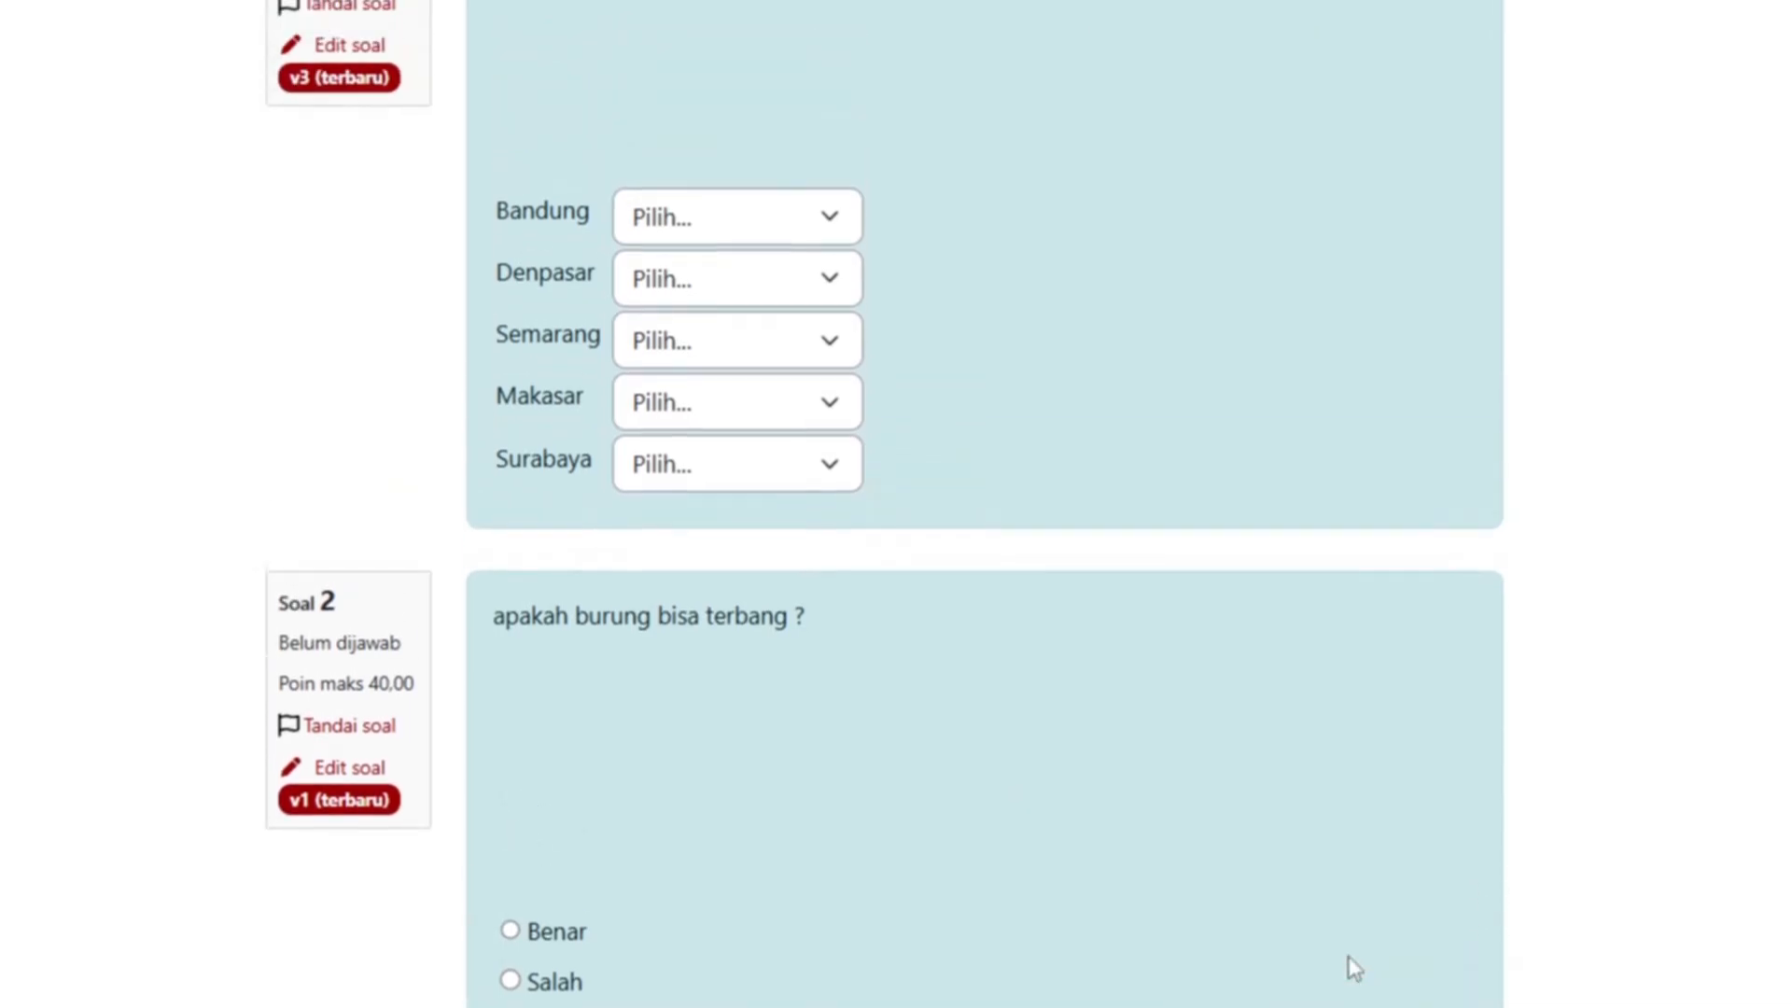
{"action": "scroll", "coordinate": [1353, 967], "scroll_direction": "up", "scroll_amount": 6}
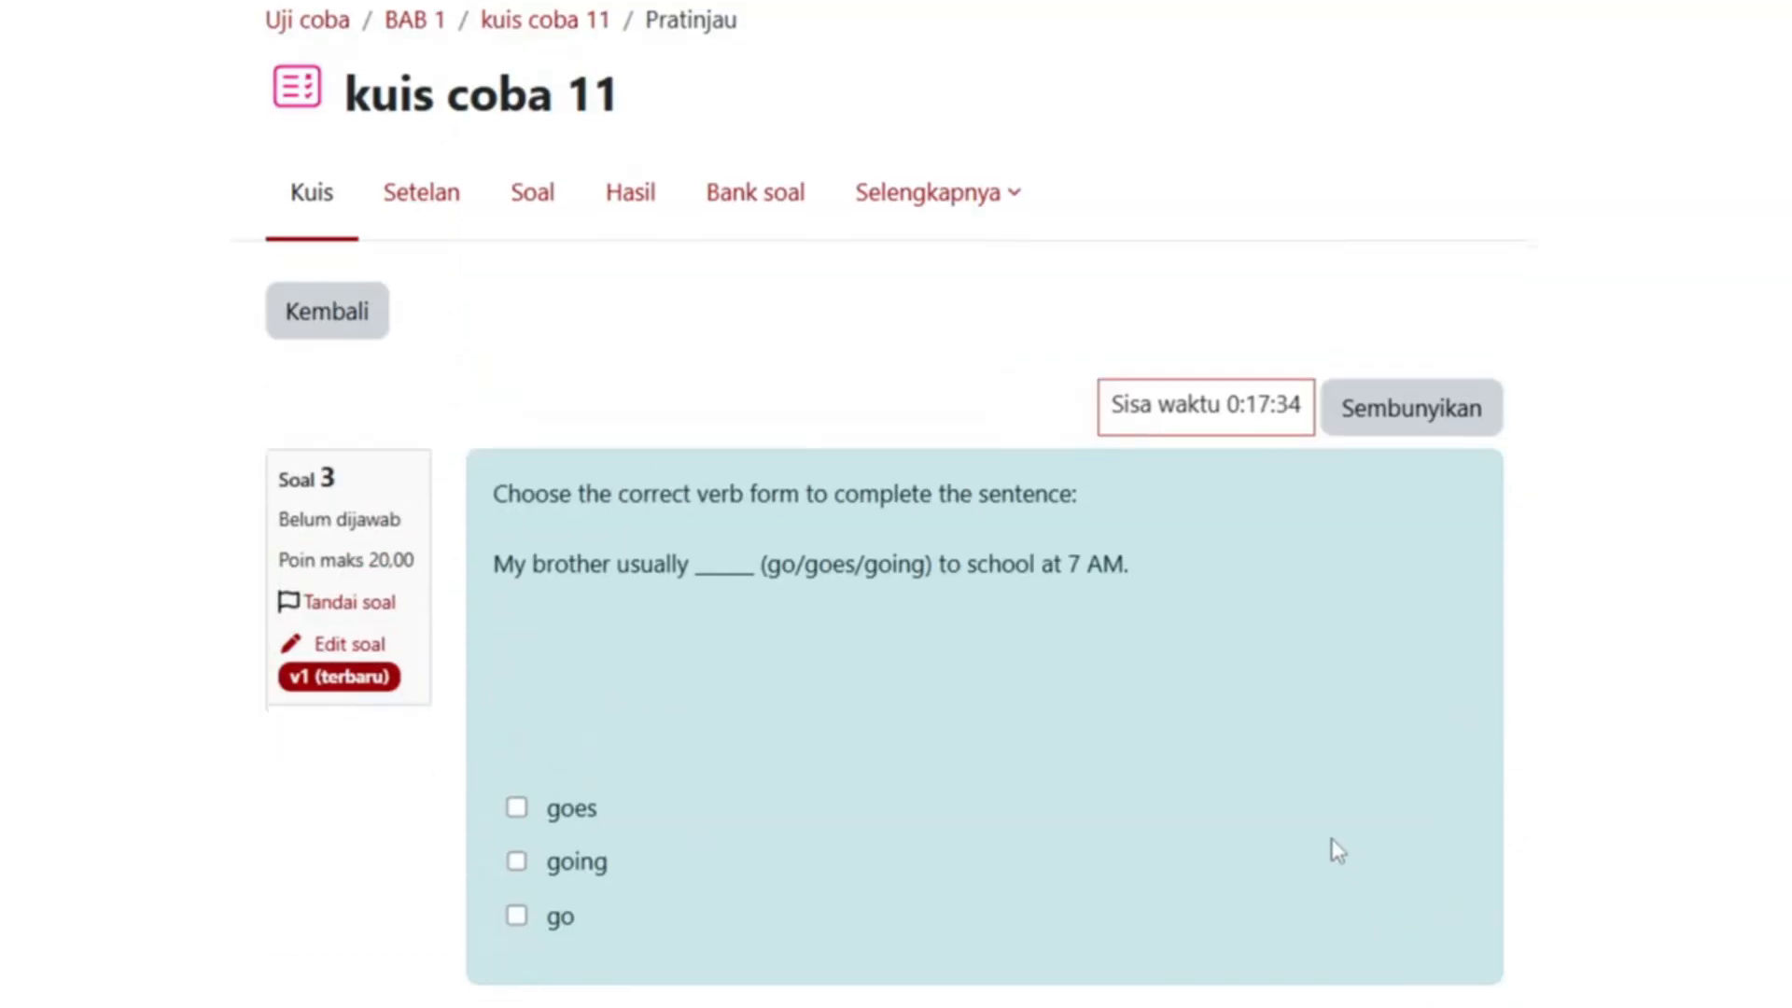
{"action": "scroll", "coordinate": [1337, 851], "scroll_direction": "down", "scroll_amount": 1}
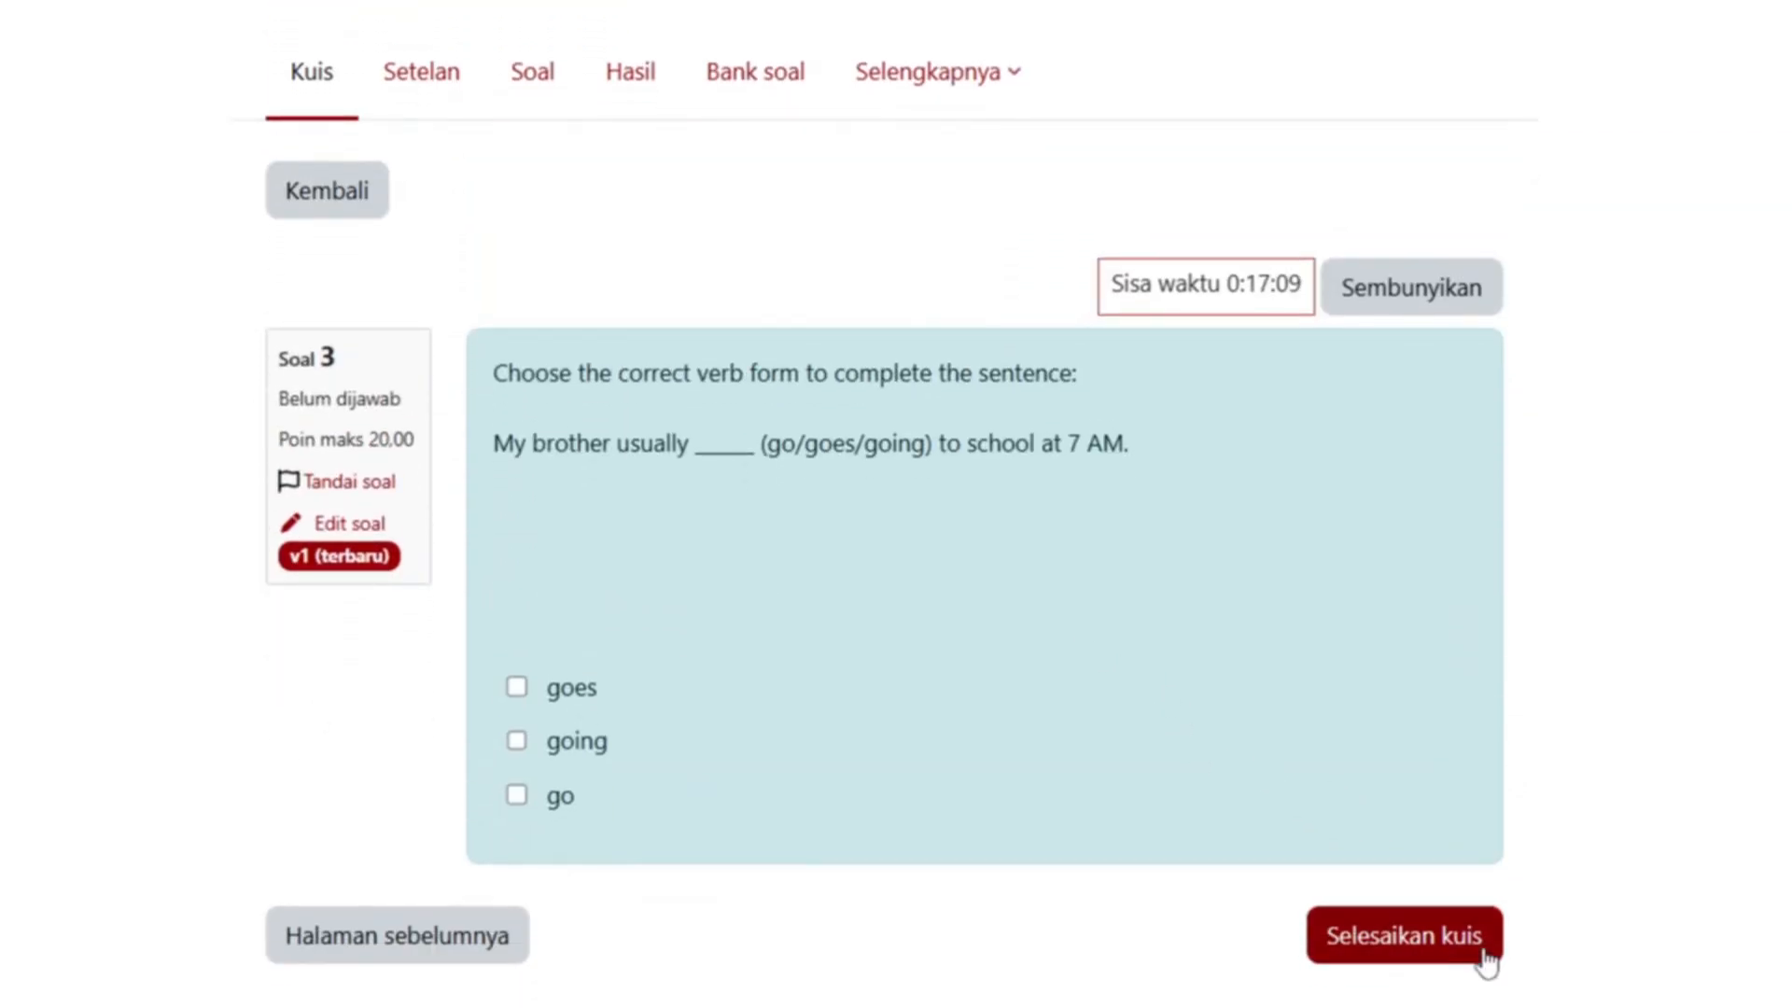
{"action": "left_click", "coordinate": [1483, 952]}
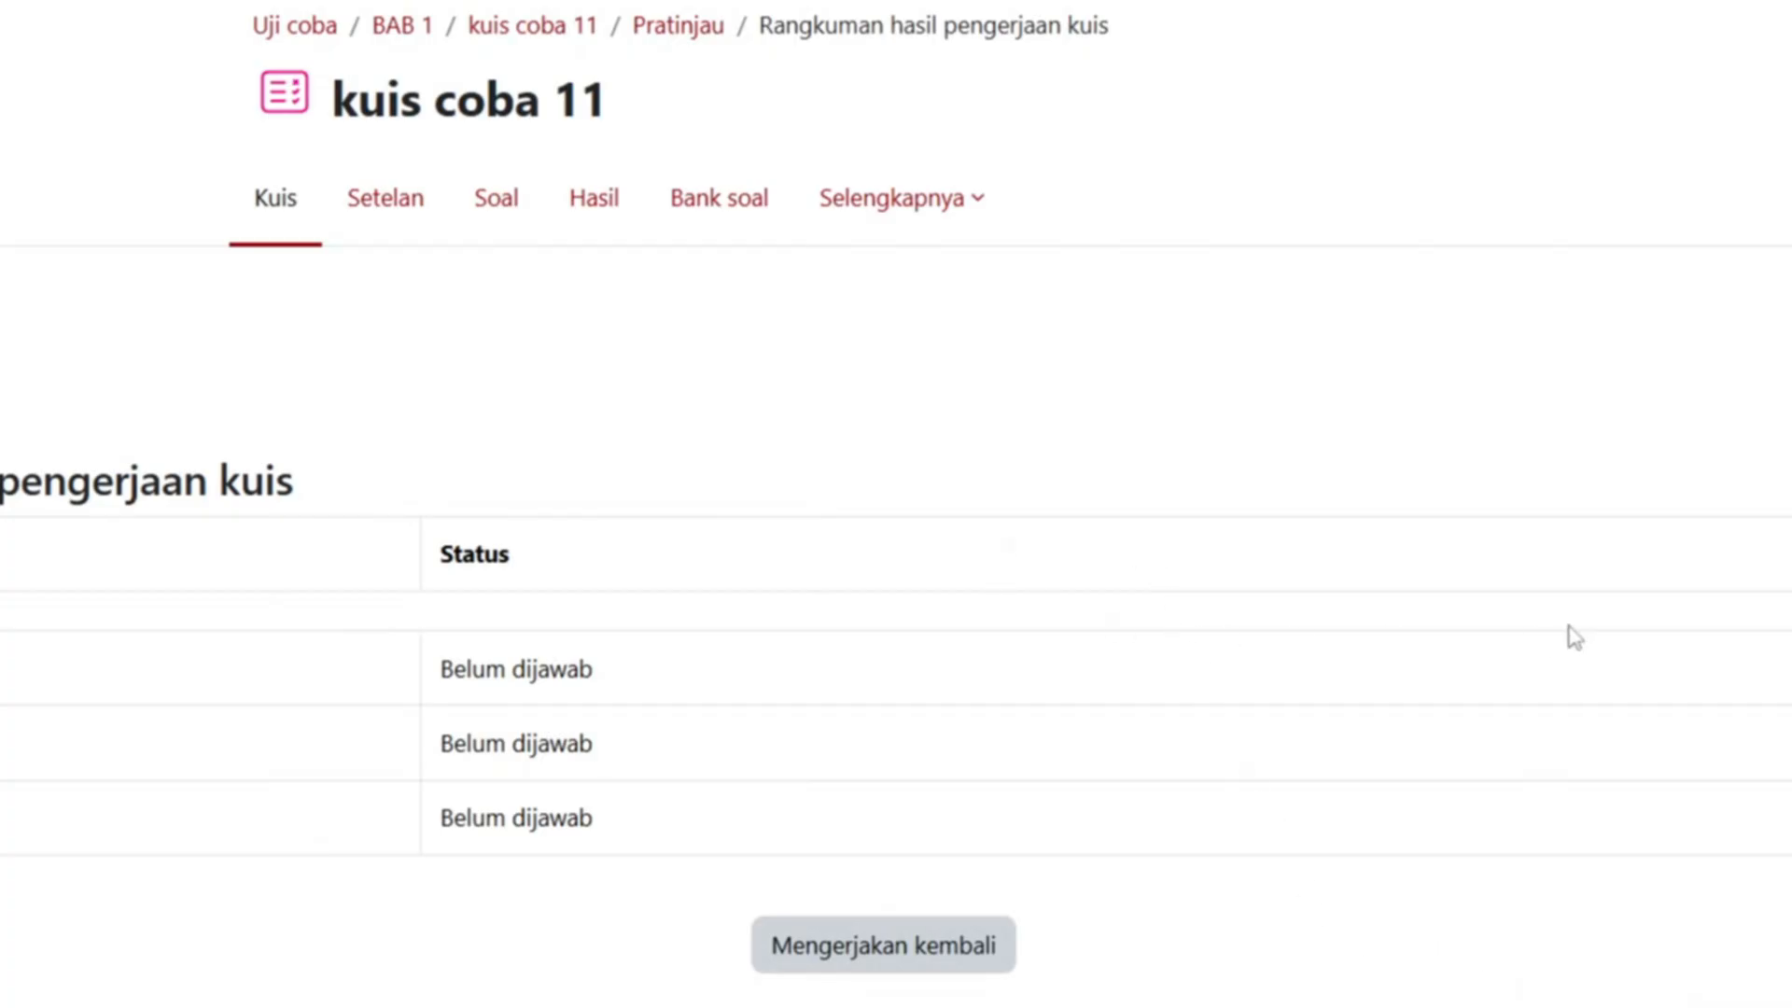
- Submit all answers, finish the review, and view the 0,00 grade in the attempt table
{"action": "scroll", "coordinate": [1571, 632], "scroll_direction": "down", "scroll_amount": 3}
{"action": "left_click", "coordinate": [883, 920]}
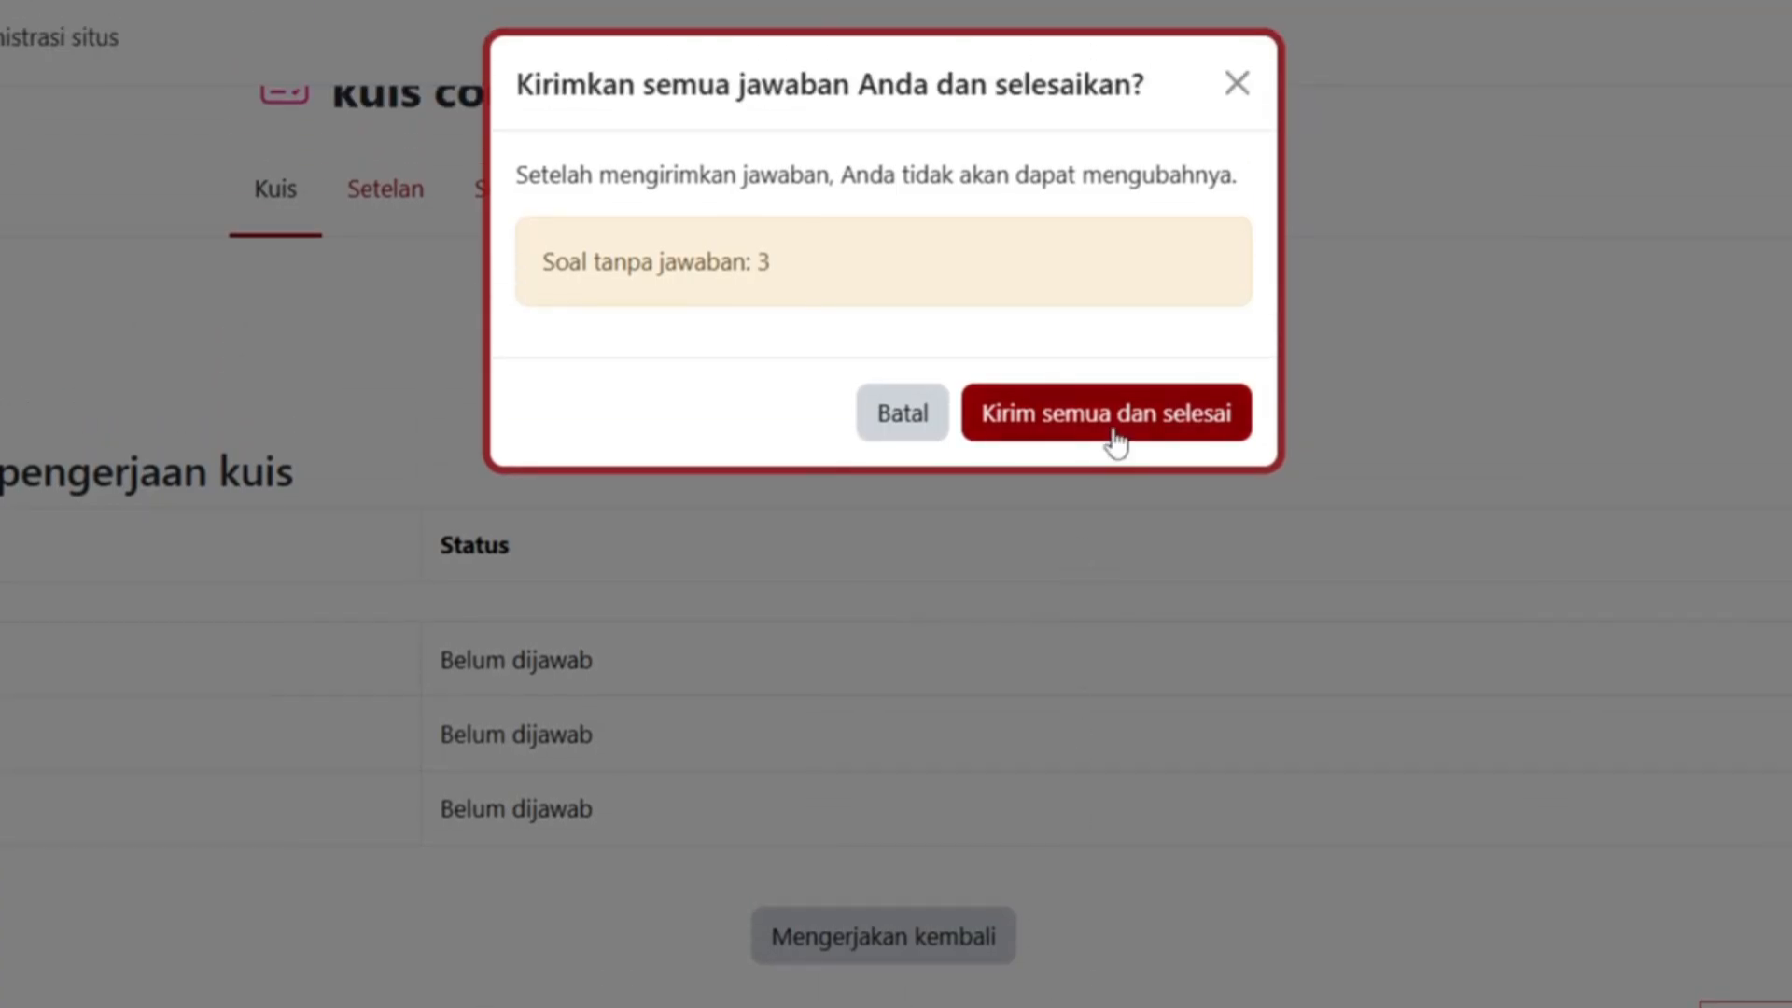
{"action": "left_click", "coordinate": [1110, 336]}
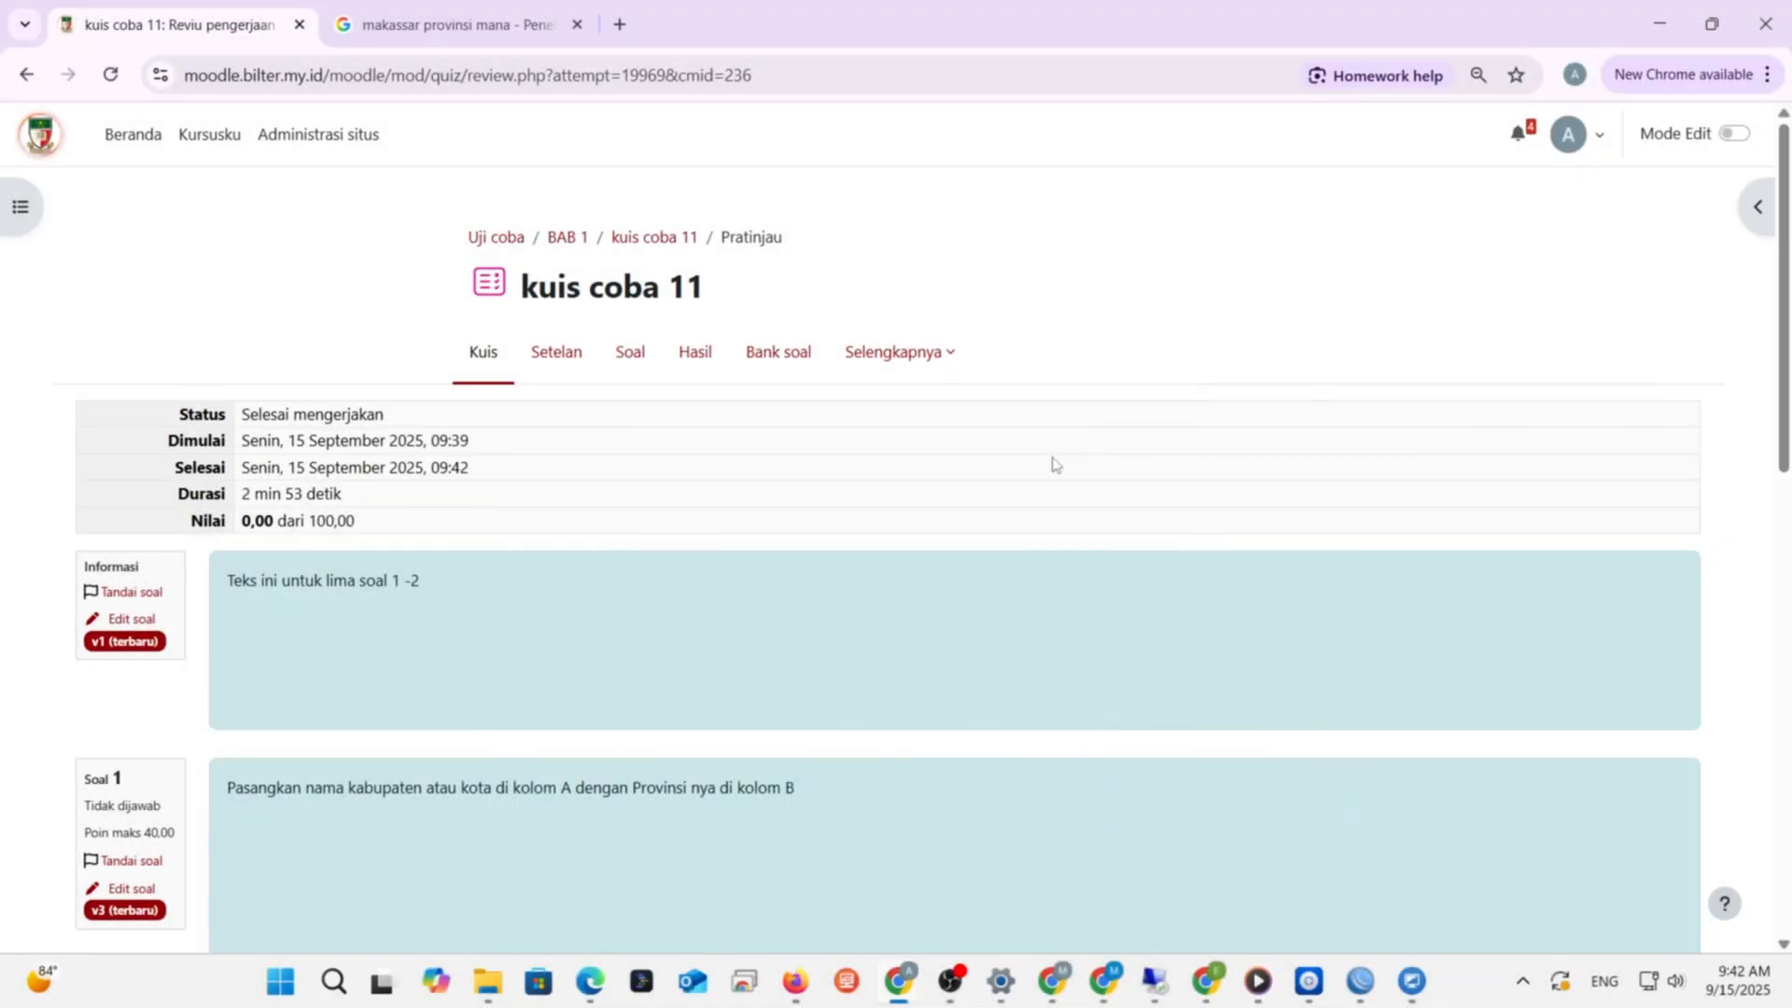
{"action": "scroll", "coordinate": [250, 571], "scroll_direction": "down", "scroll_amount": 9}
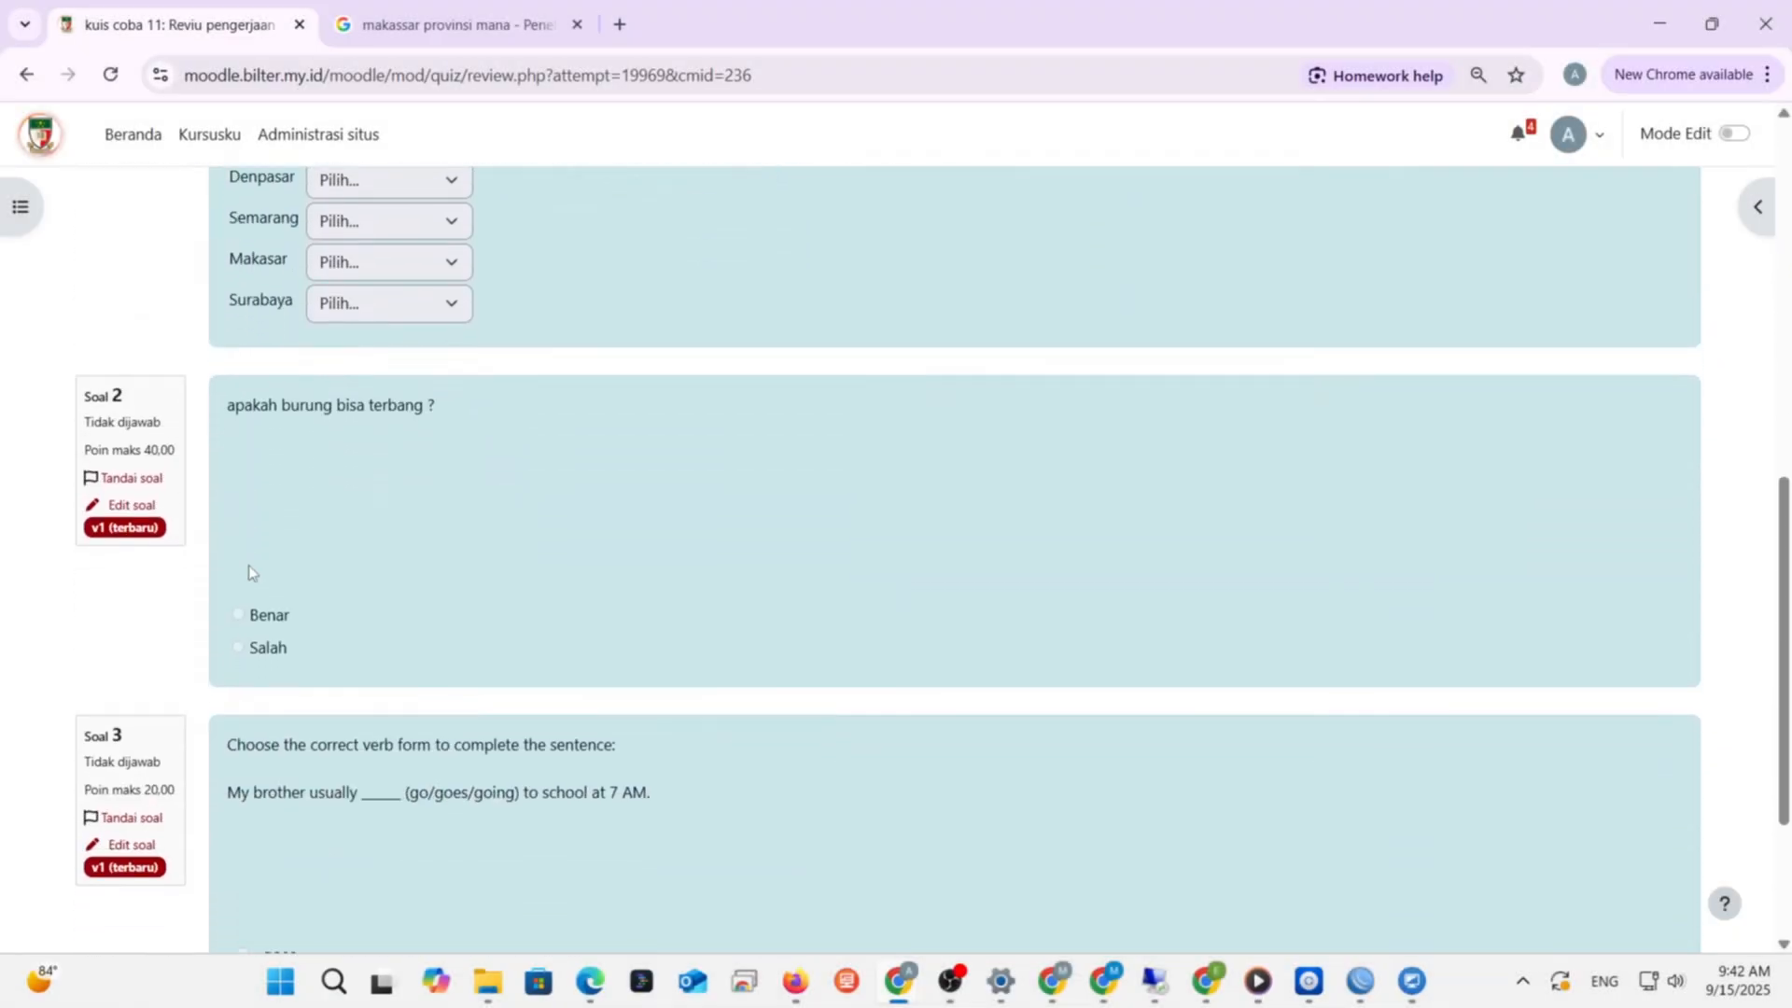
{"action": "scroll", "coordinate": [251, 571], "scroll_direction": "down", "scroll_amount": 3}
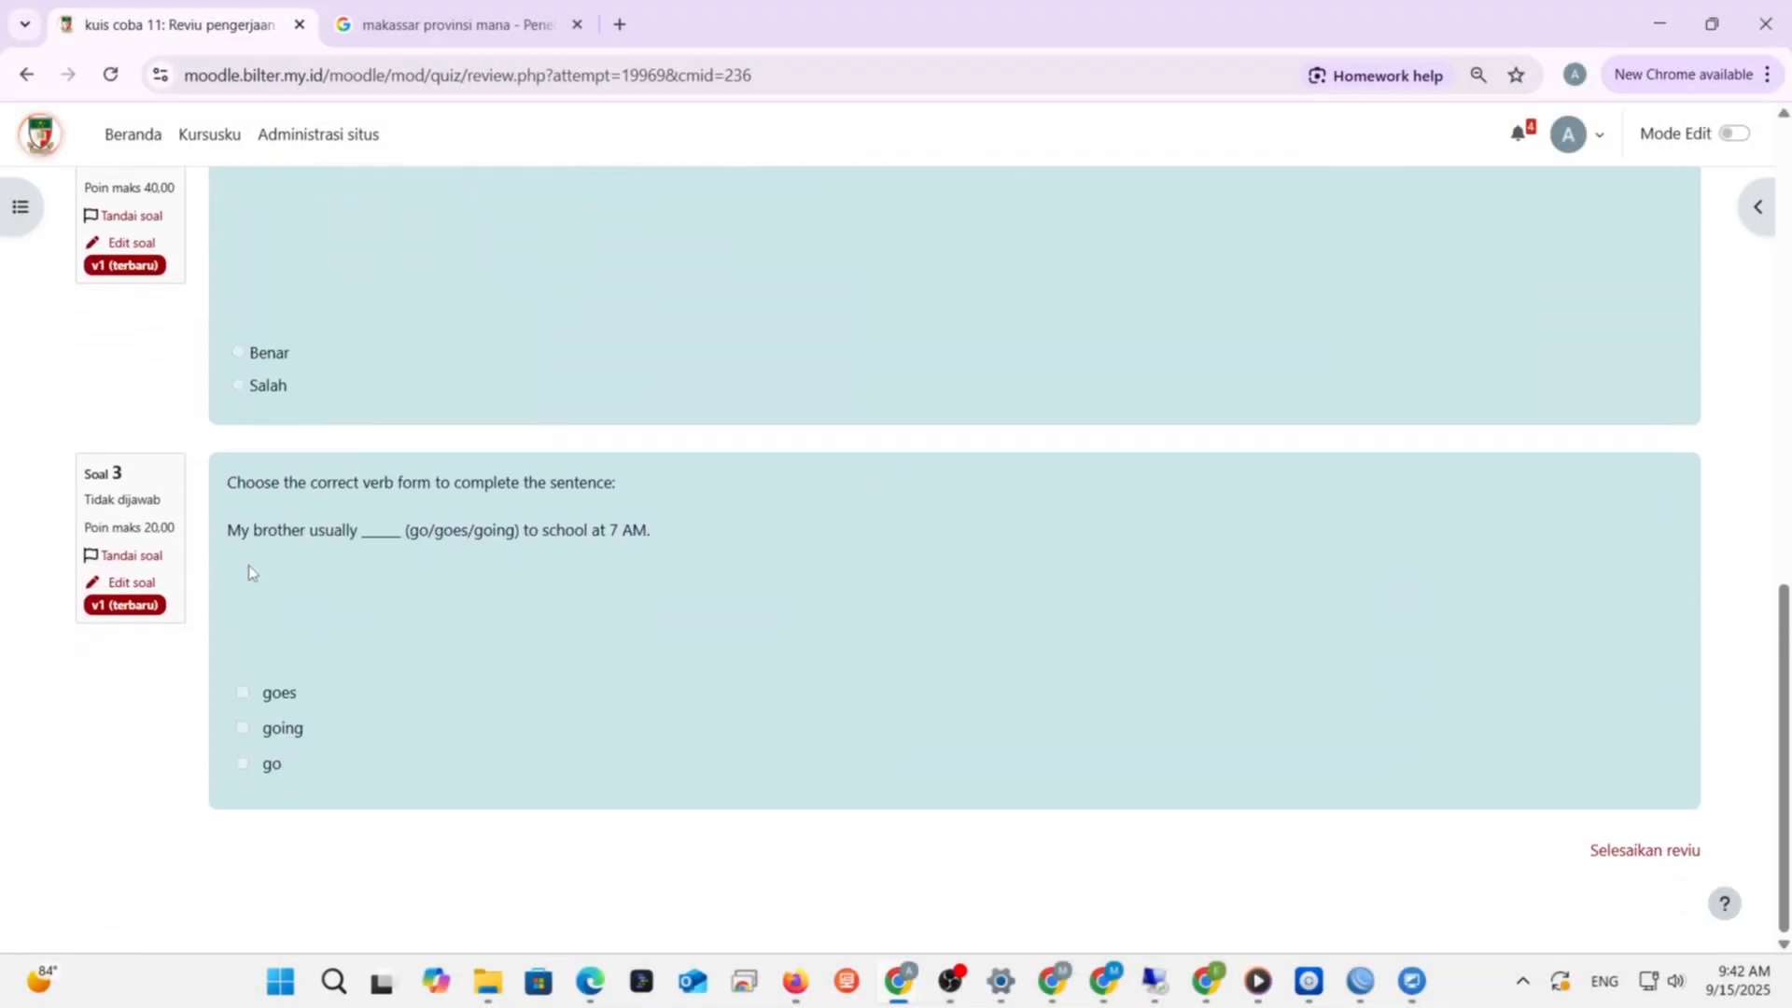
{"action": "left_click", "coordinate": [1679, 849]}
{"action": "scroll", "coordinate": [650, 754], "scroll_direction": "down", "scroll_amount": 3}
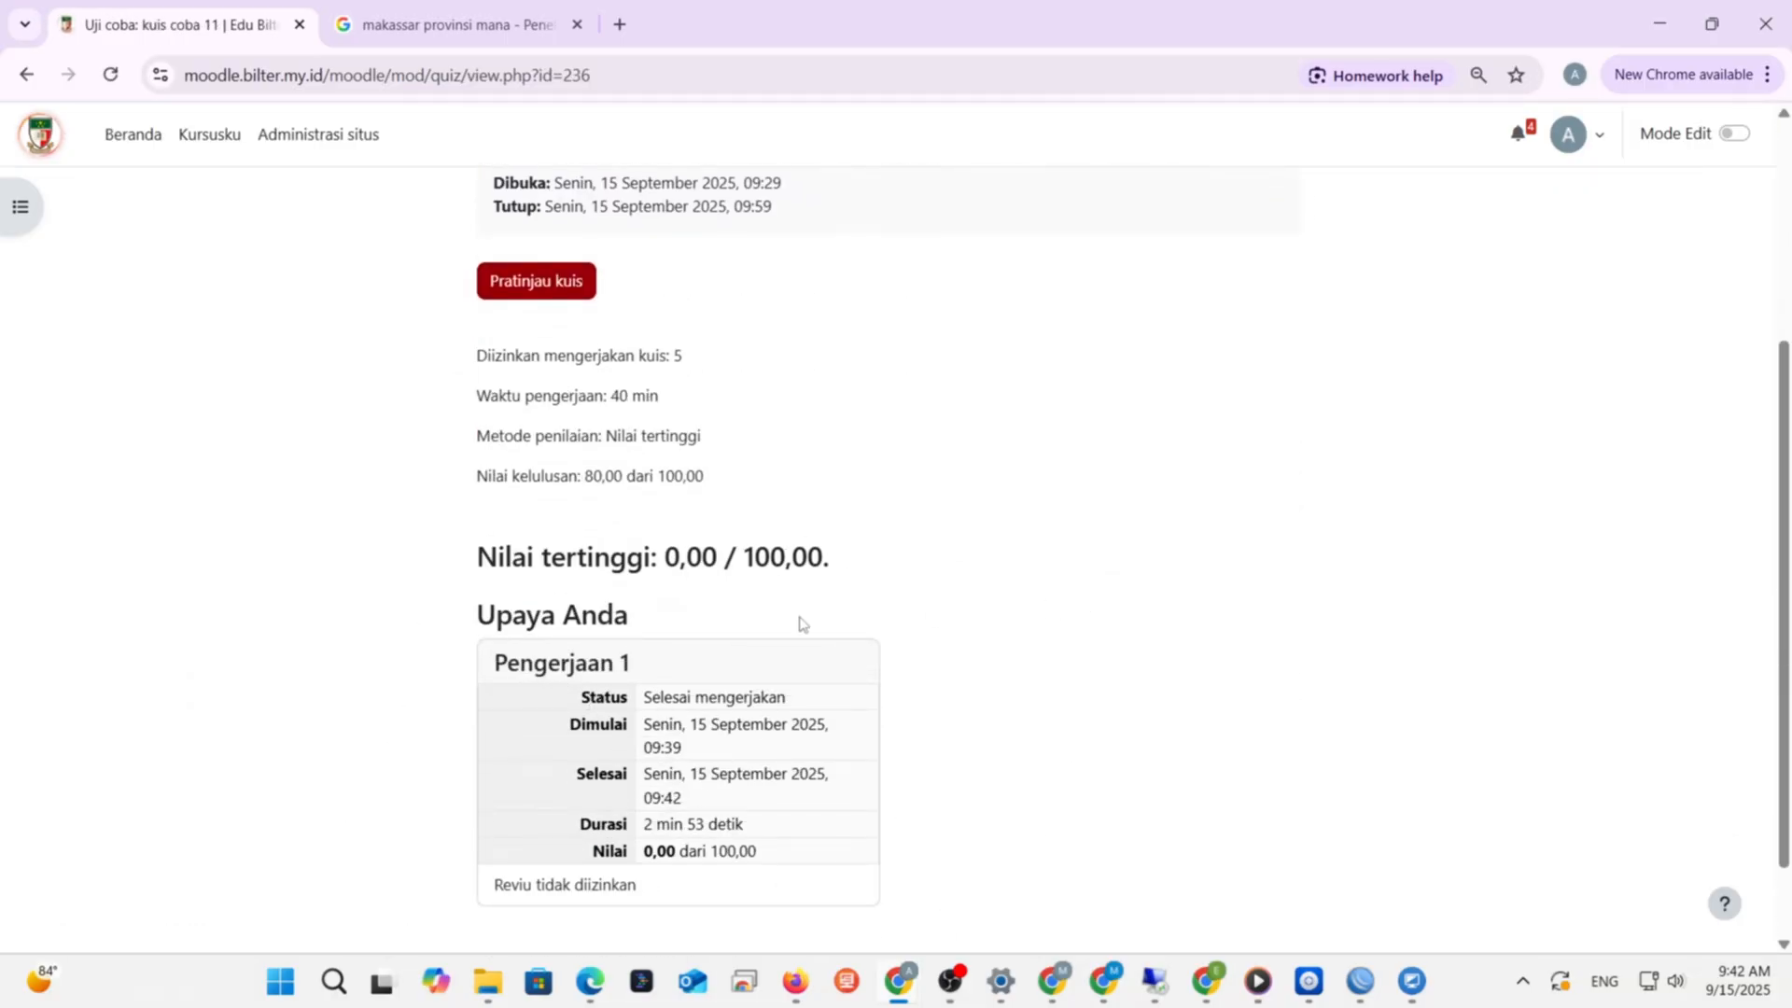
{"action": "scroll", "coordinate": [801, 624], "scroll_direction": "down", "scroll_amount": 1}
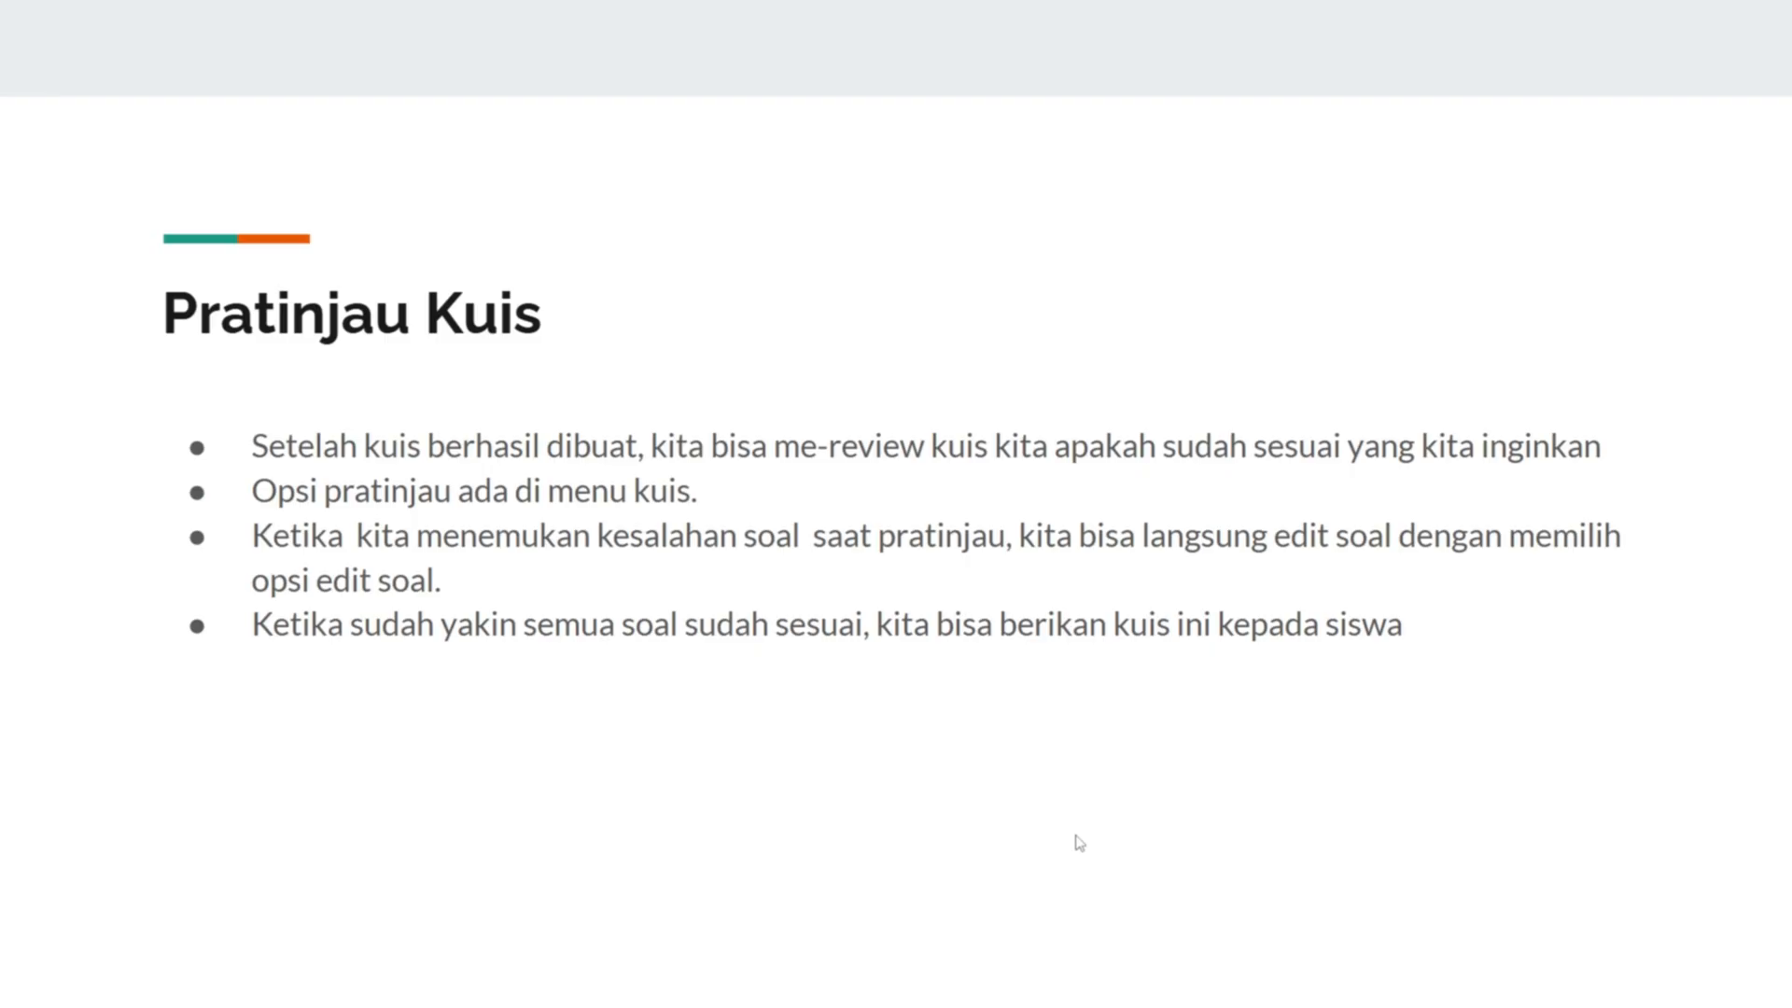
- Advance the slides to Mengelola hasil kuis and then to Hasil kuis
{"action": "key", "text": "Right"}
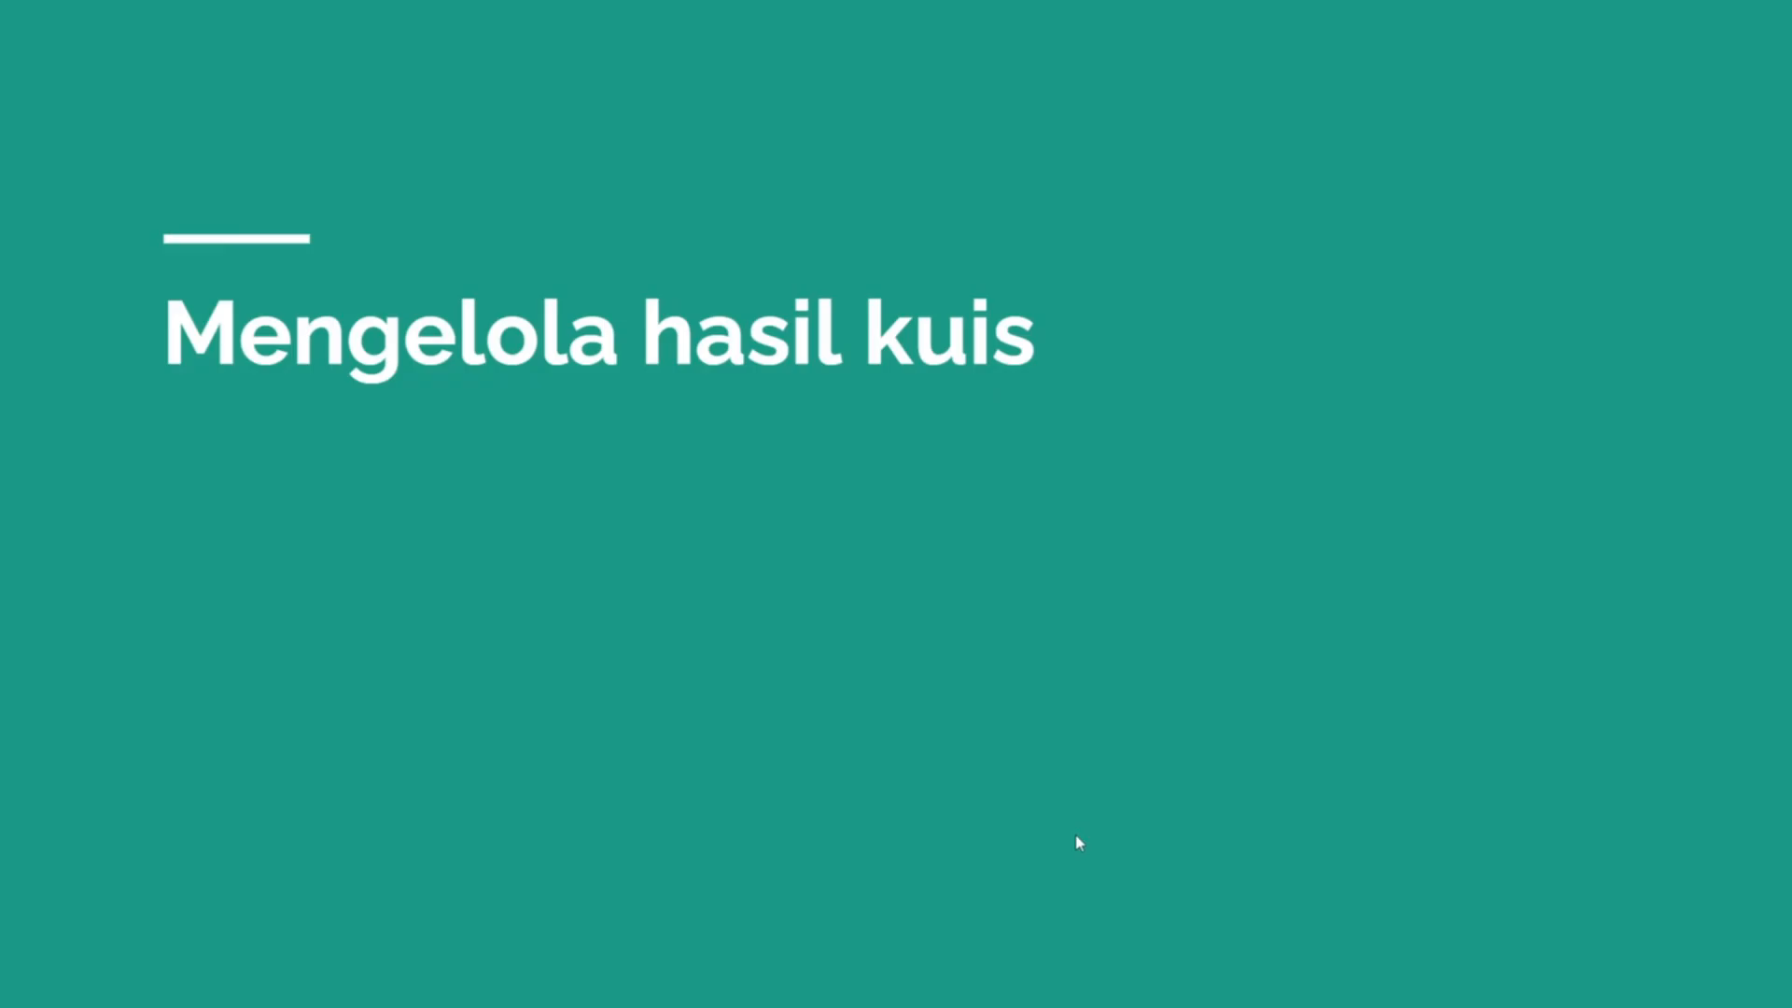
{"action": "key", "text": "Right"}
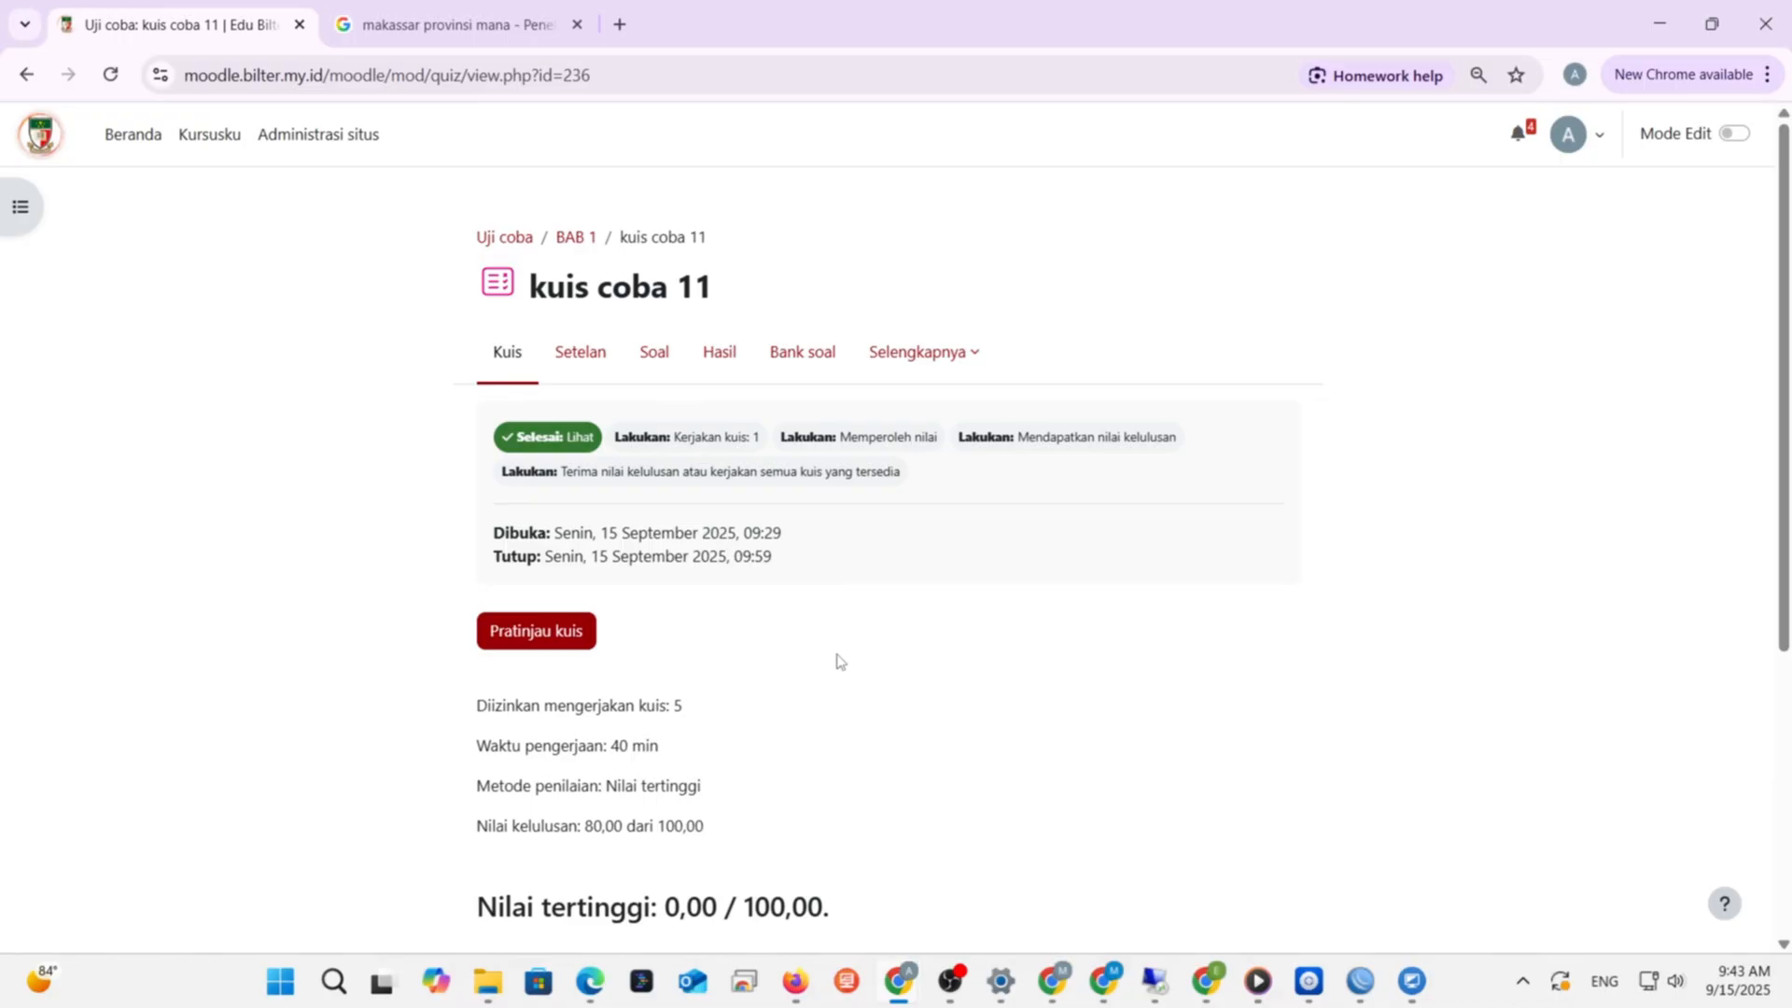
- Glance at kuis coba 11's results, then go to the ARABIC 9 course's PH BAB 1 quiz
{"action": "left_click", "coordinate": [716, 372]}
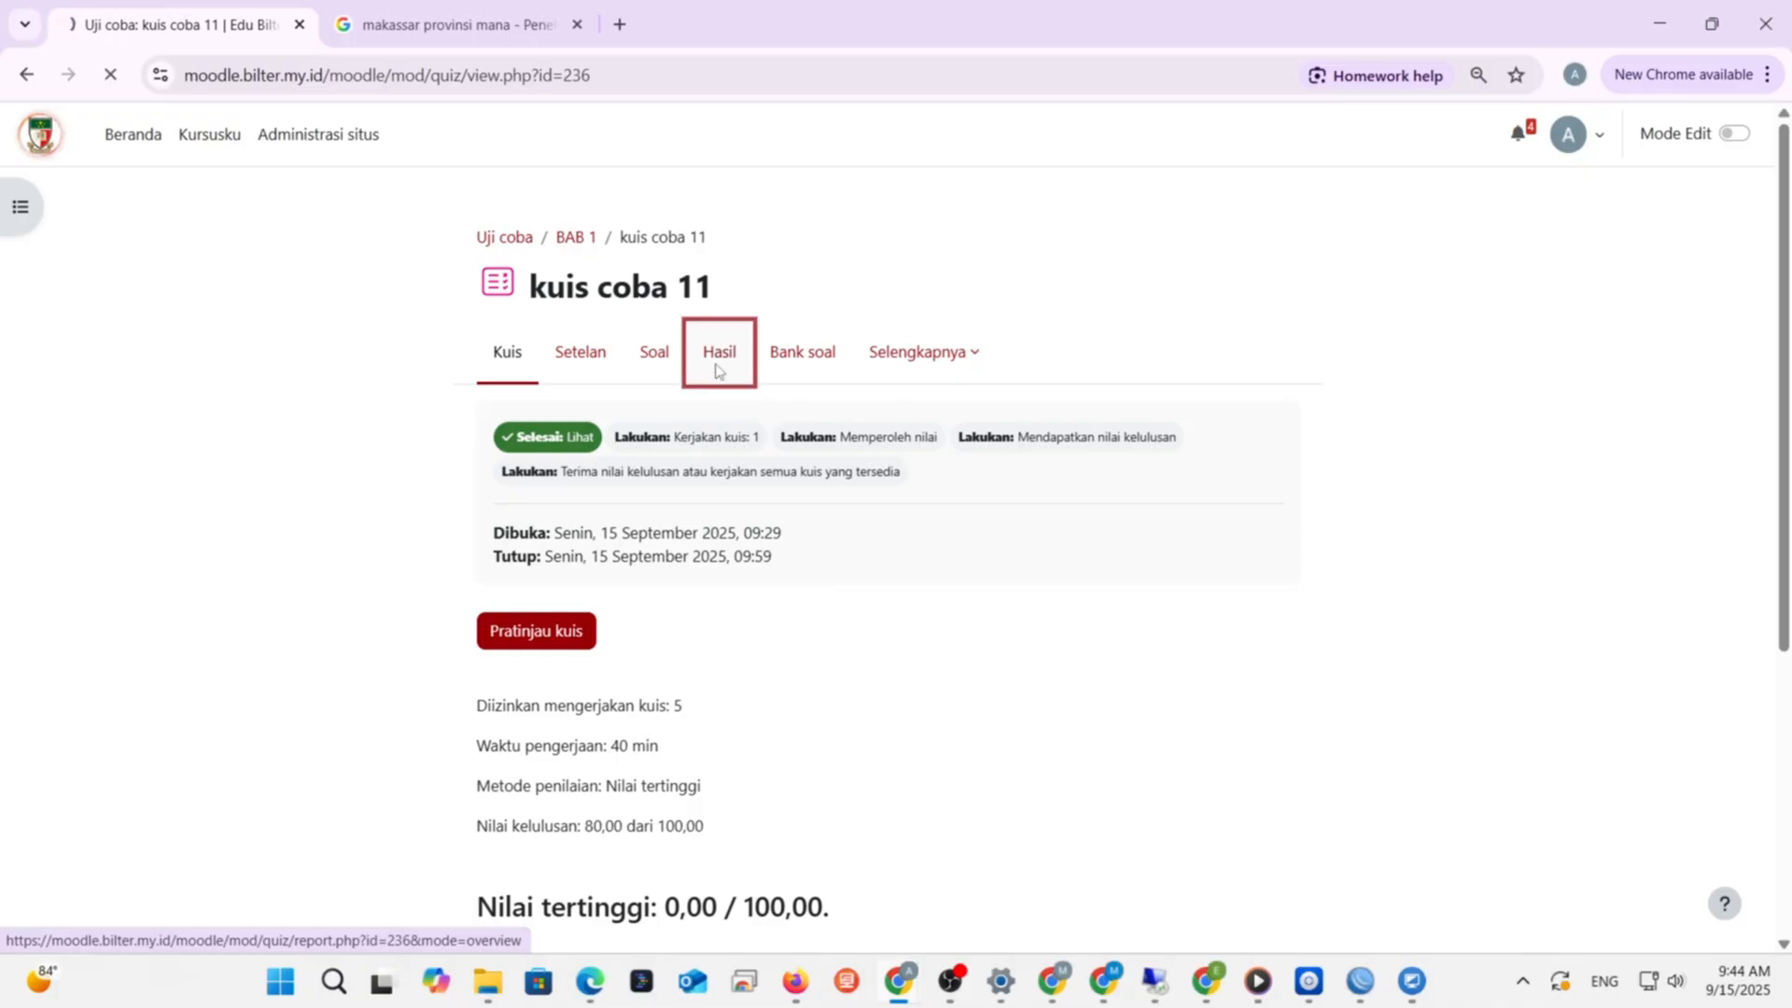
{"action": "scroll", "coordinate": [708, 411], "scroll_direction": "down", "scroll_amount": 4}
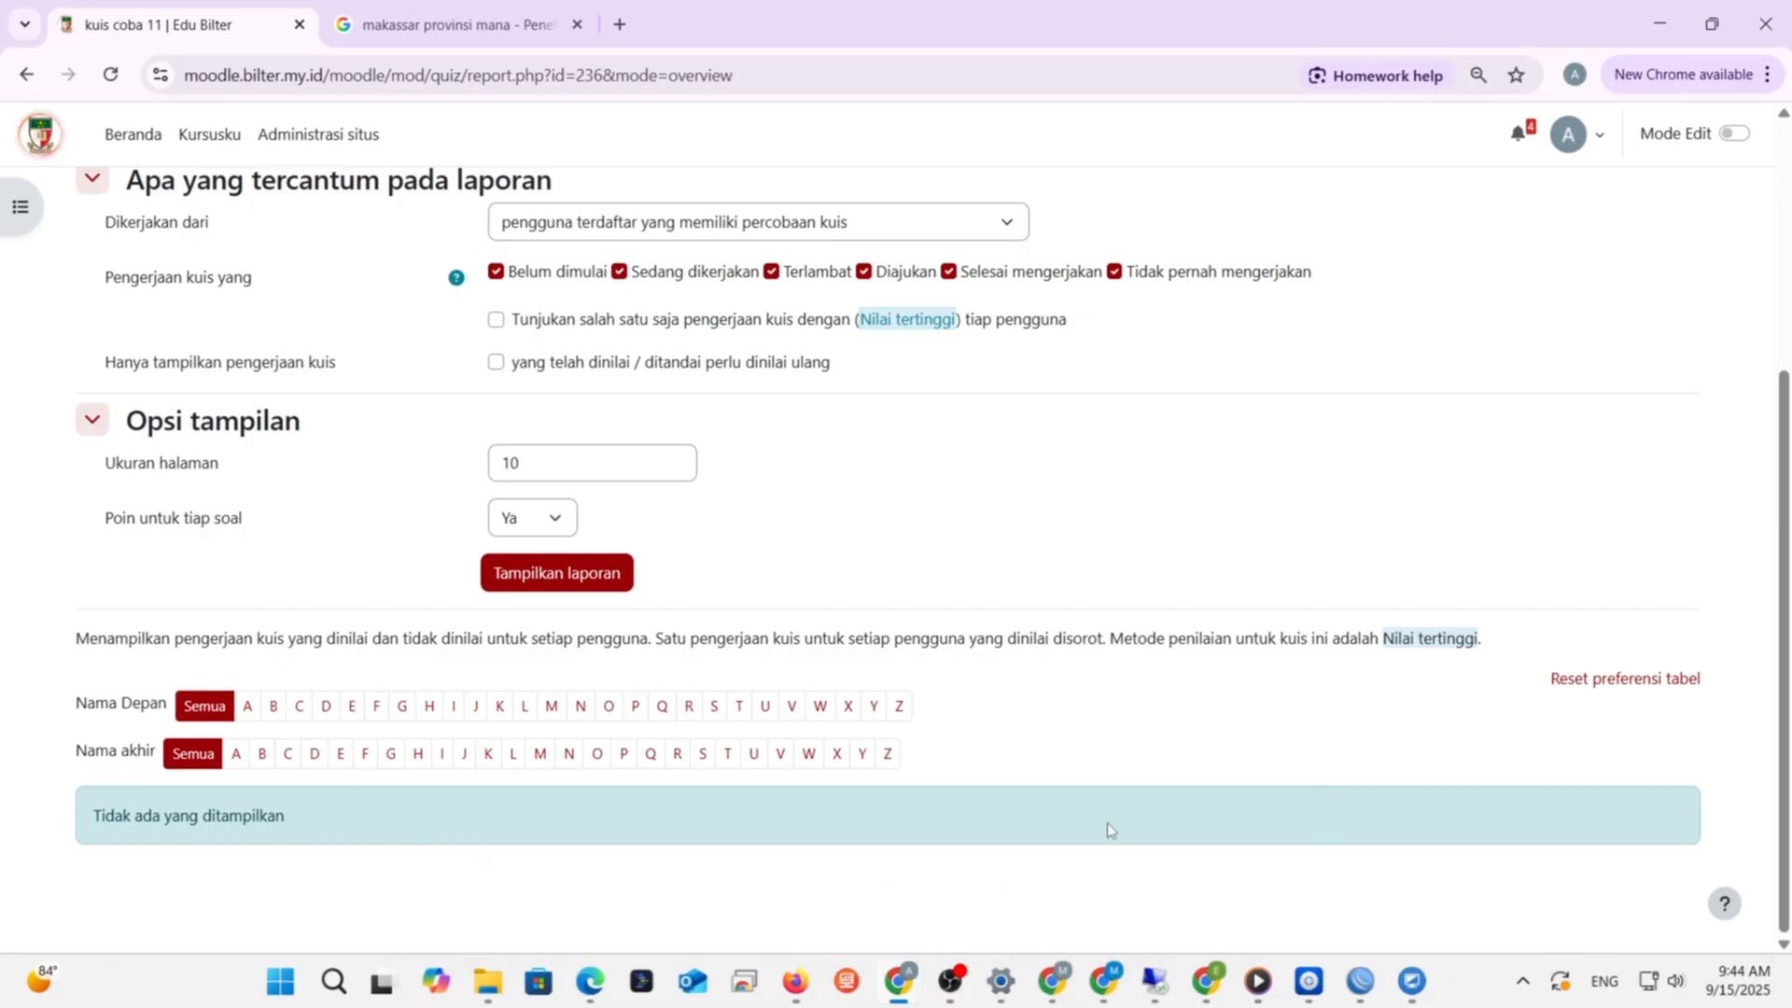
{"action": "scroll", "coordinate": [808, 653], "scroll_direction": "up", "scroll_amount": 4}
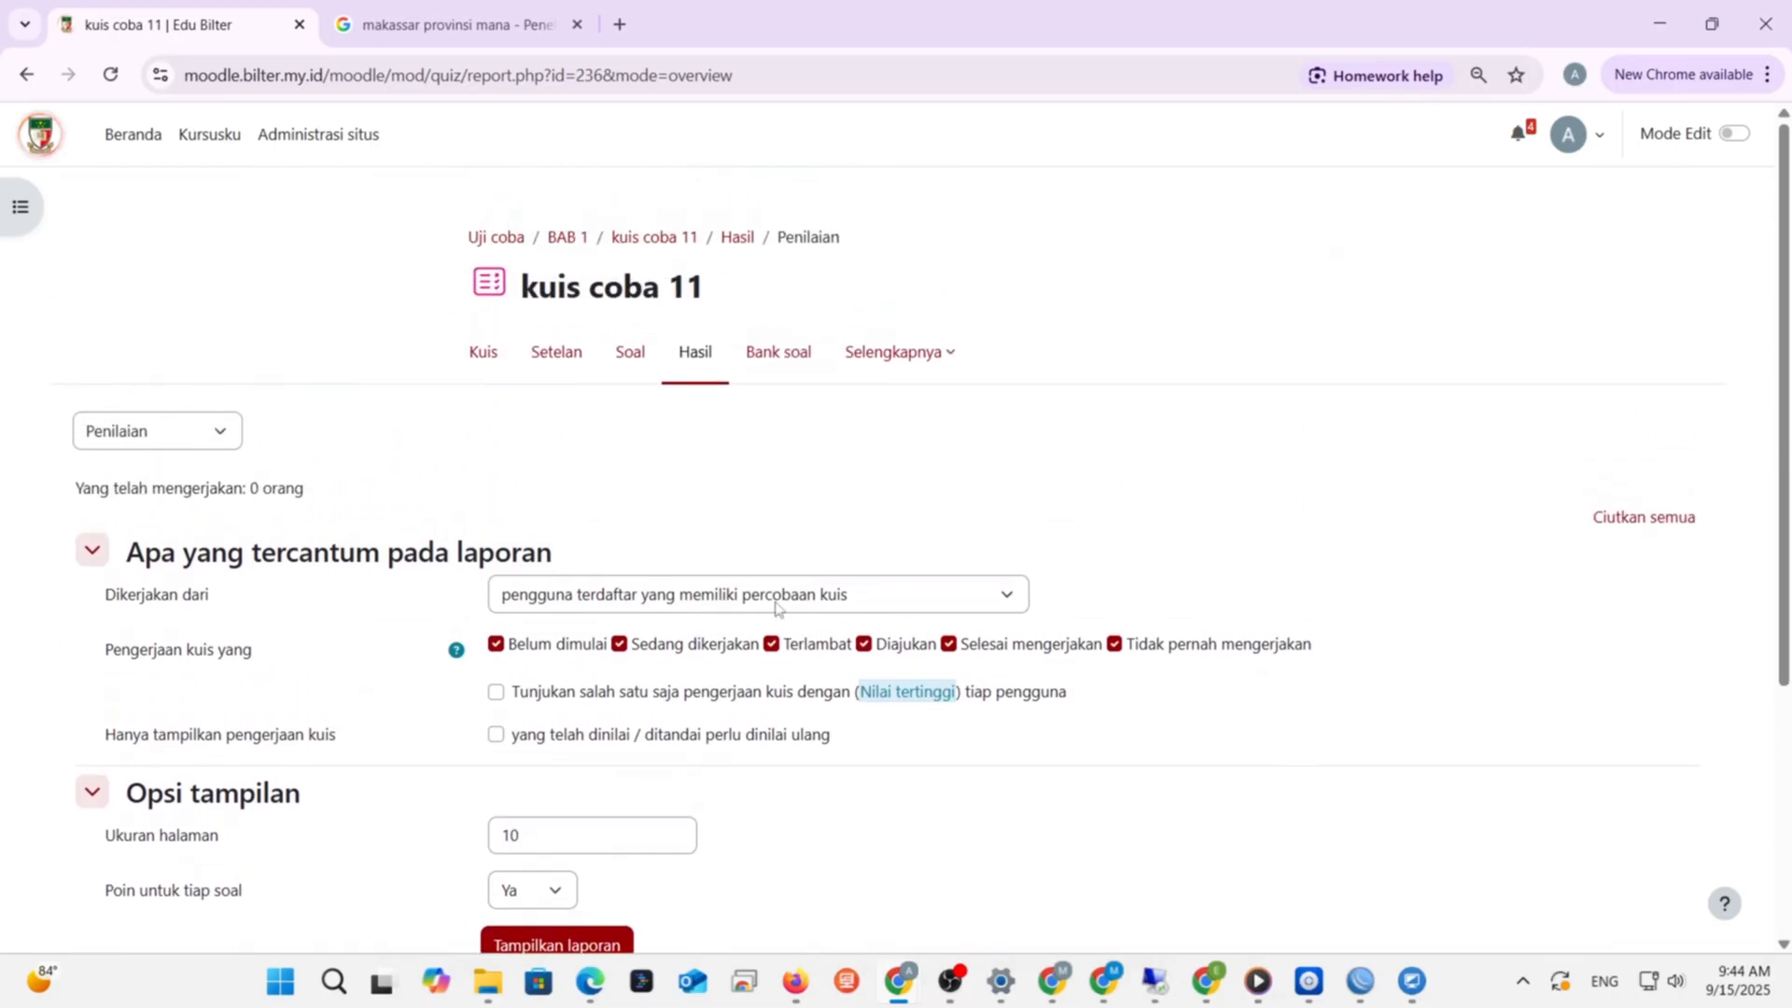
{"action": "left_click", "coordinate": [209, 140]}
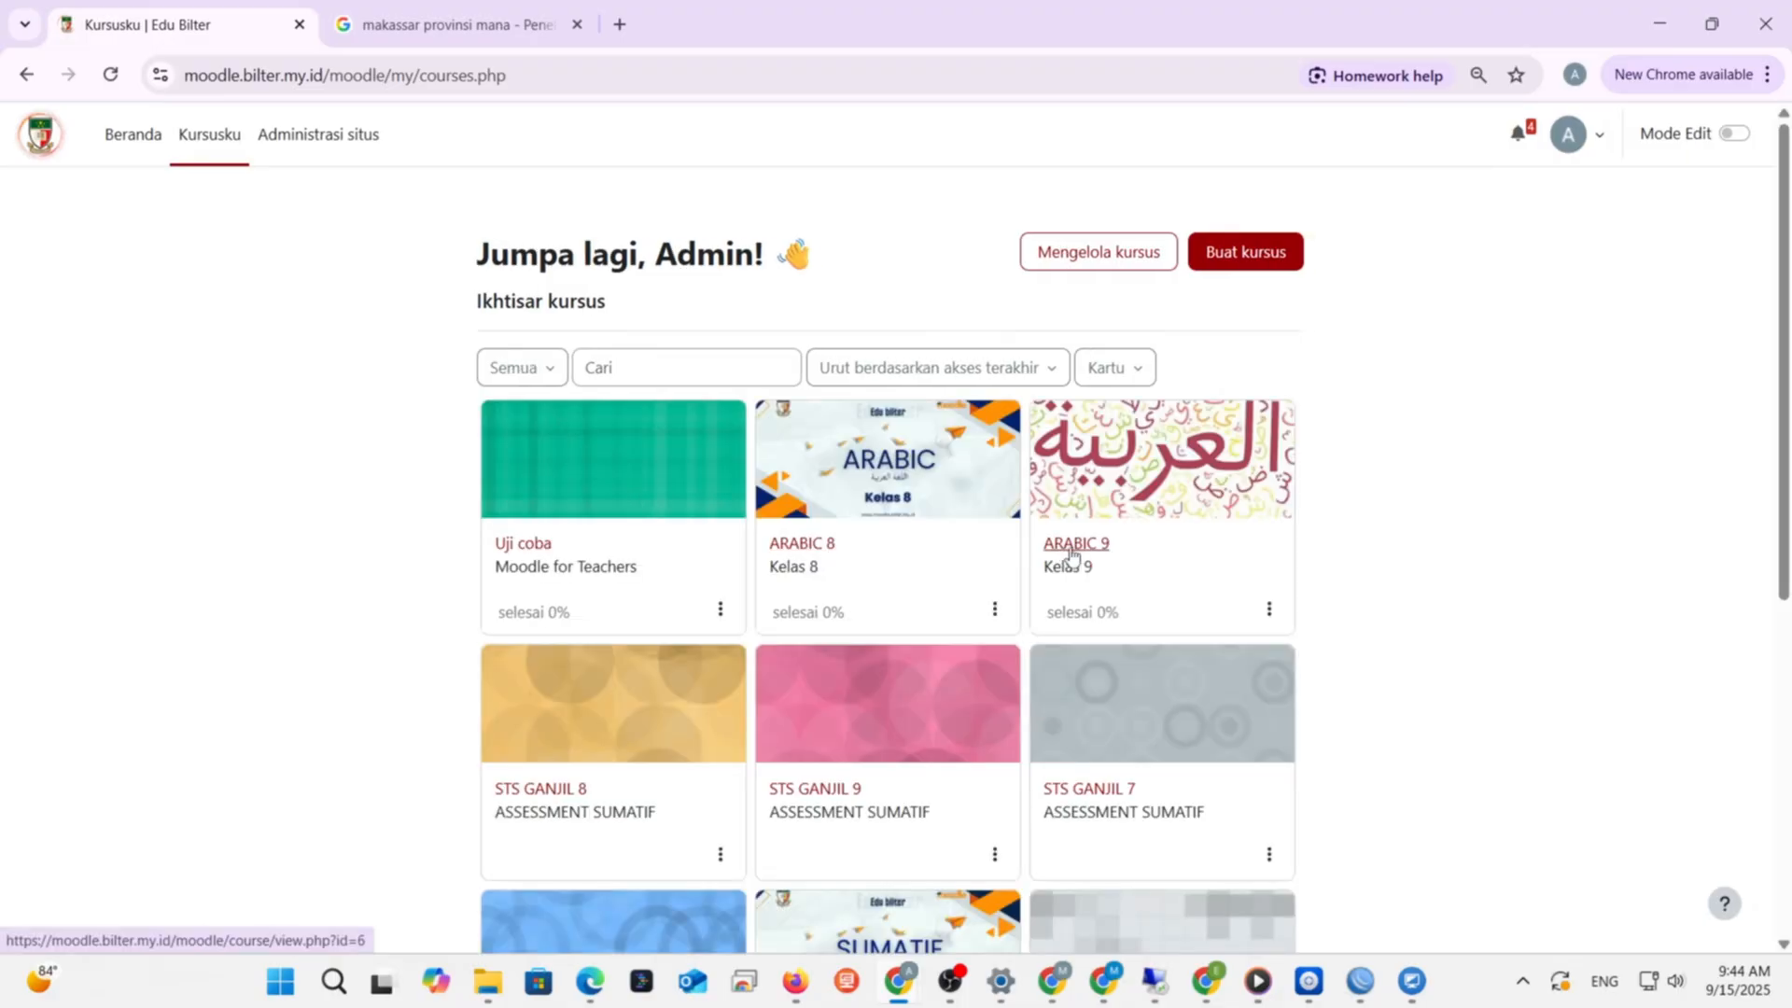
{"action": "left_click", "coordinate": [1072, 553]}
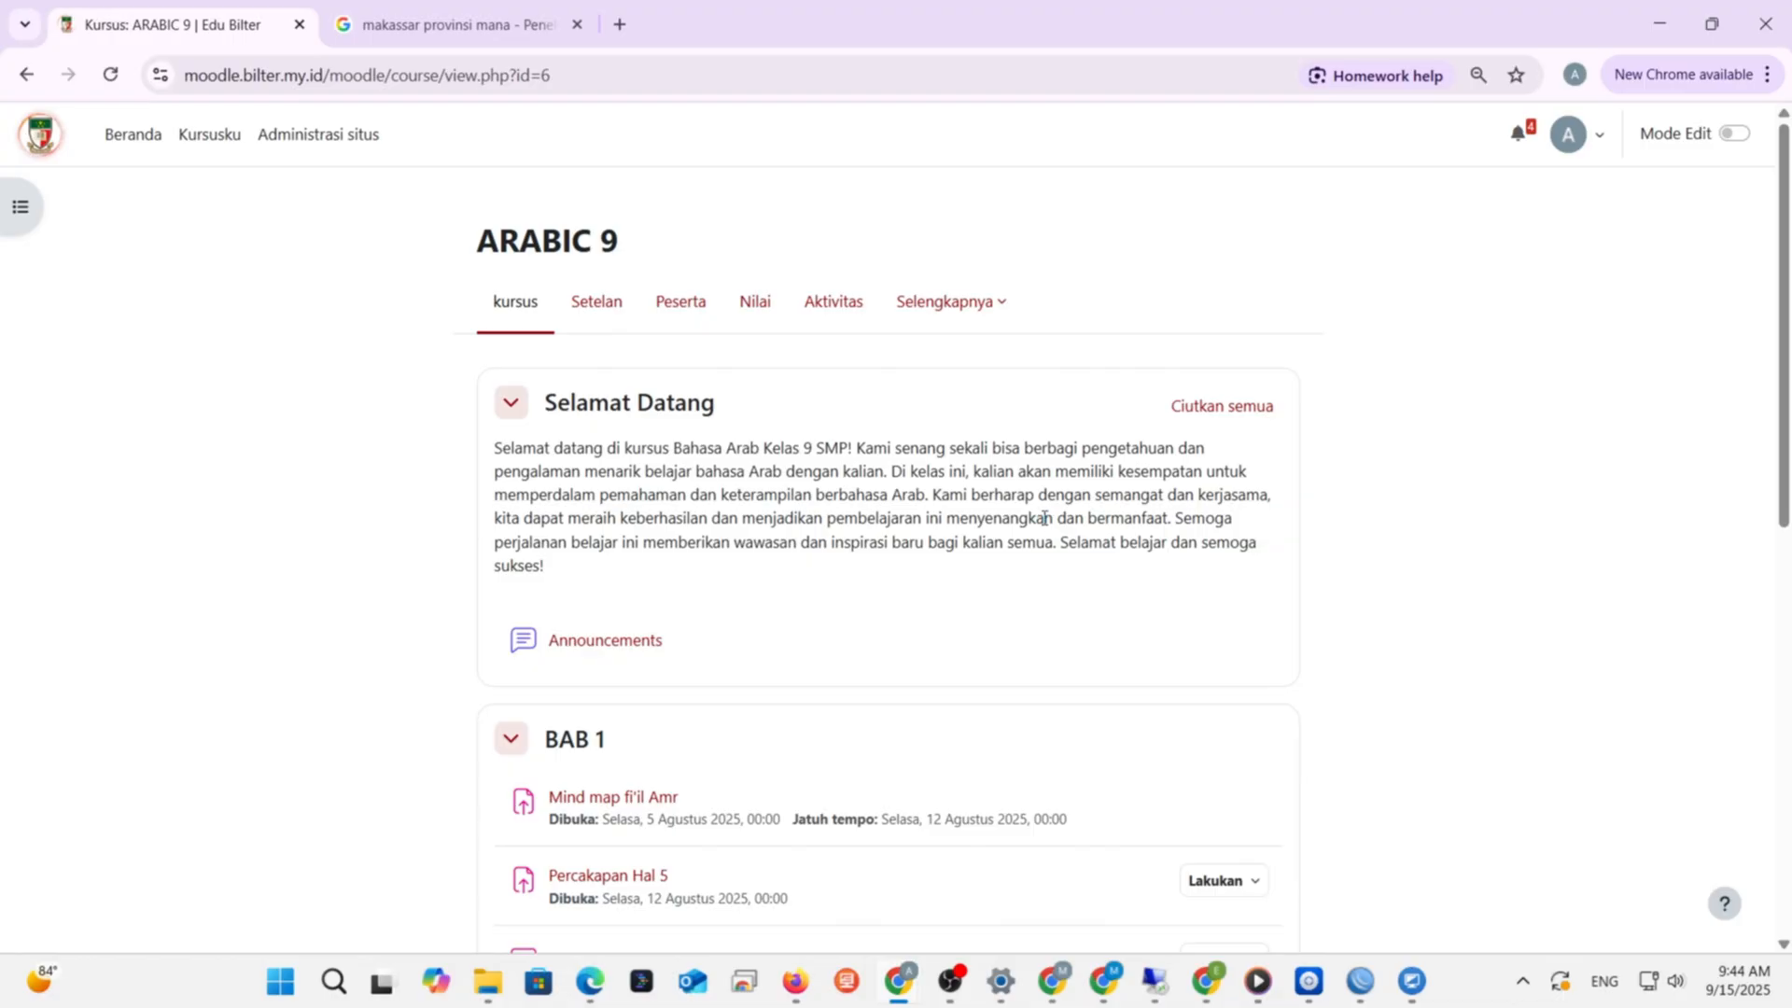
{"action": "scroll", "coordinate": [745, 589], "scroll_direction": "down", "scroll_amount": 2}
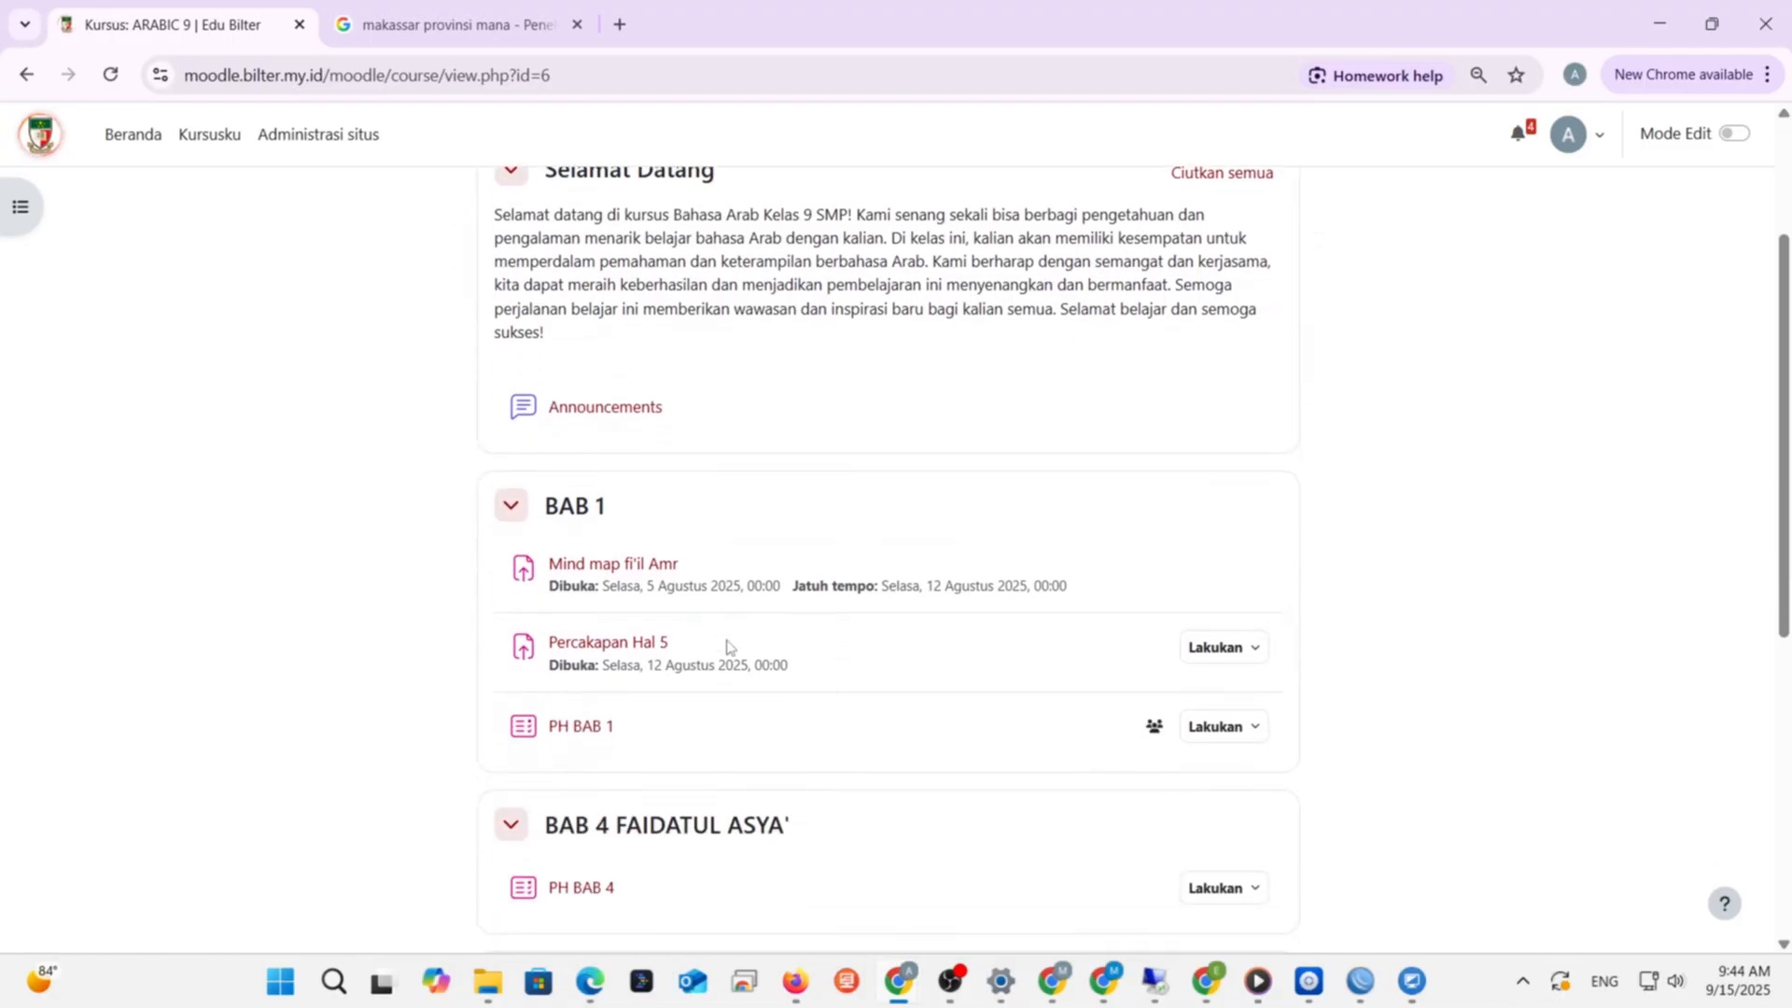
{"action": "left_click", "coordinate": [599, 731]}
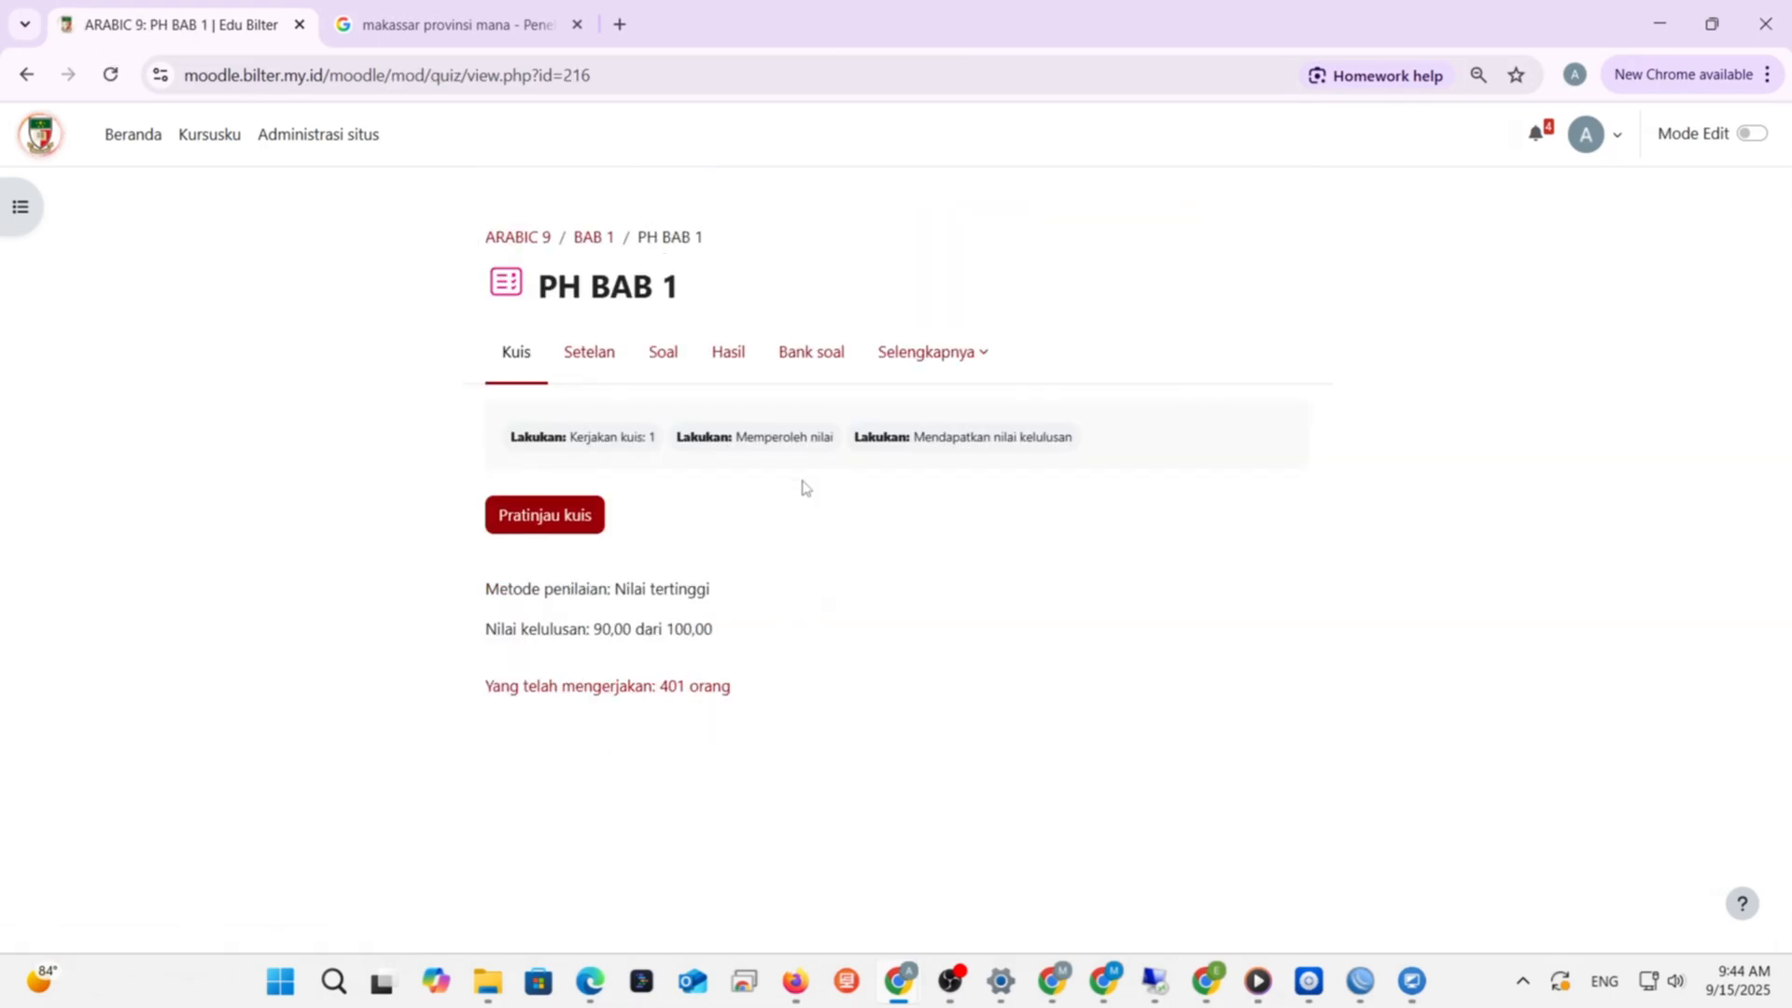
- Open the PH BAB 1 results report and scroll through the students' scores
{"action": "left_click", "coordinate": [713, 371]}
{"action": "scroll", "coordinate": [1253, 540], "scroll_direction": "down", "scroll_amount": 6}
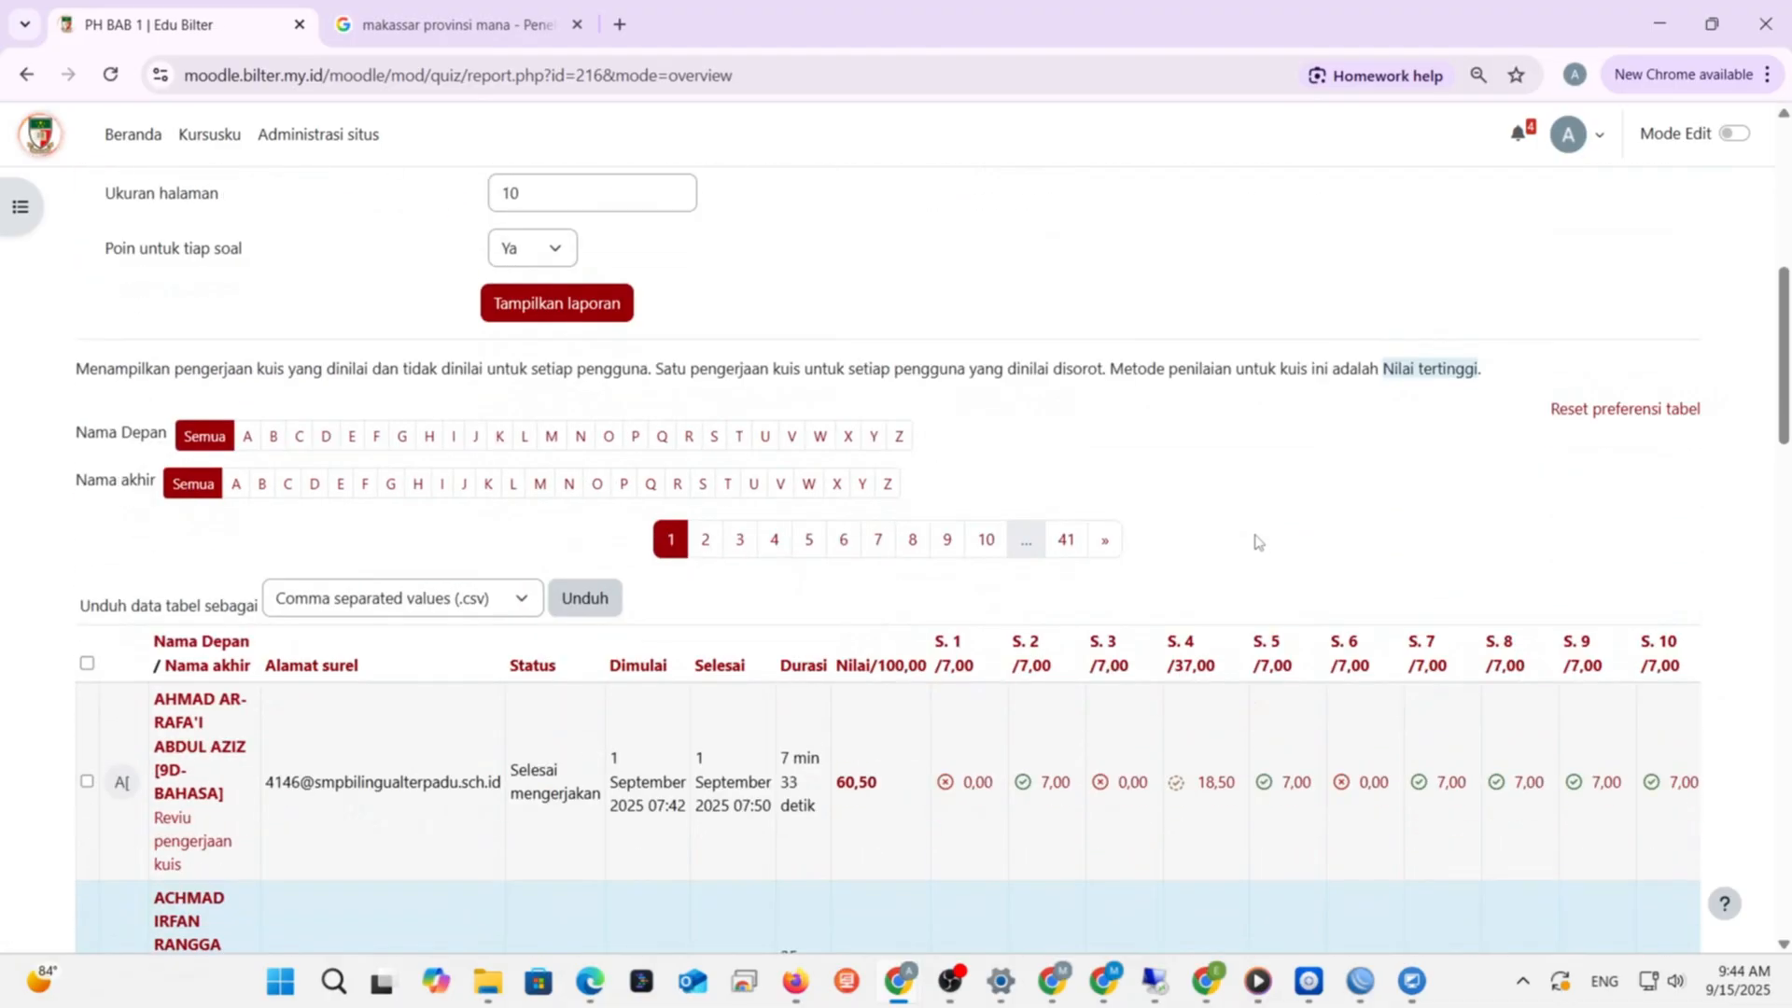
{"action": "scroll", "coordinate": [1254, 537], "scroll_direction": "down", "scroll_amount": 4}
{"action": "scroll", "coordinate": [1254, 534], "scroll_direction": "up", "scroll_amount": 1}
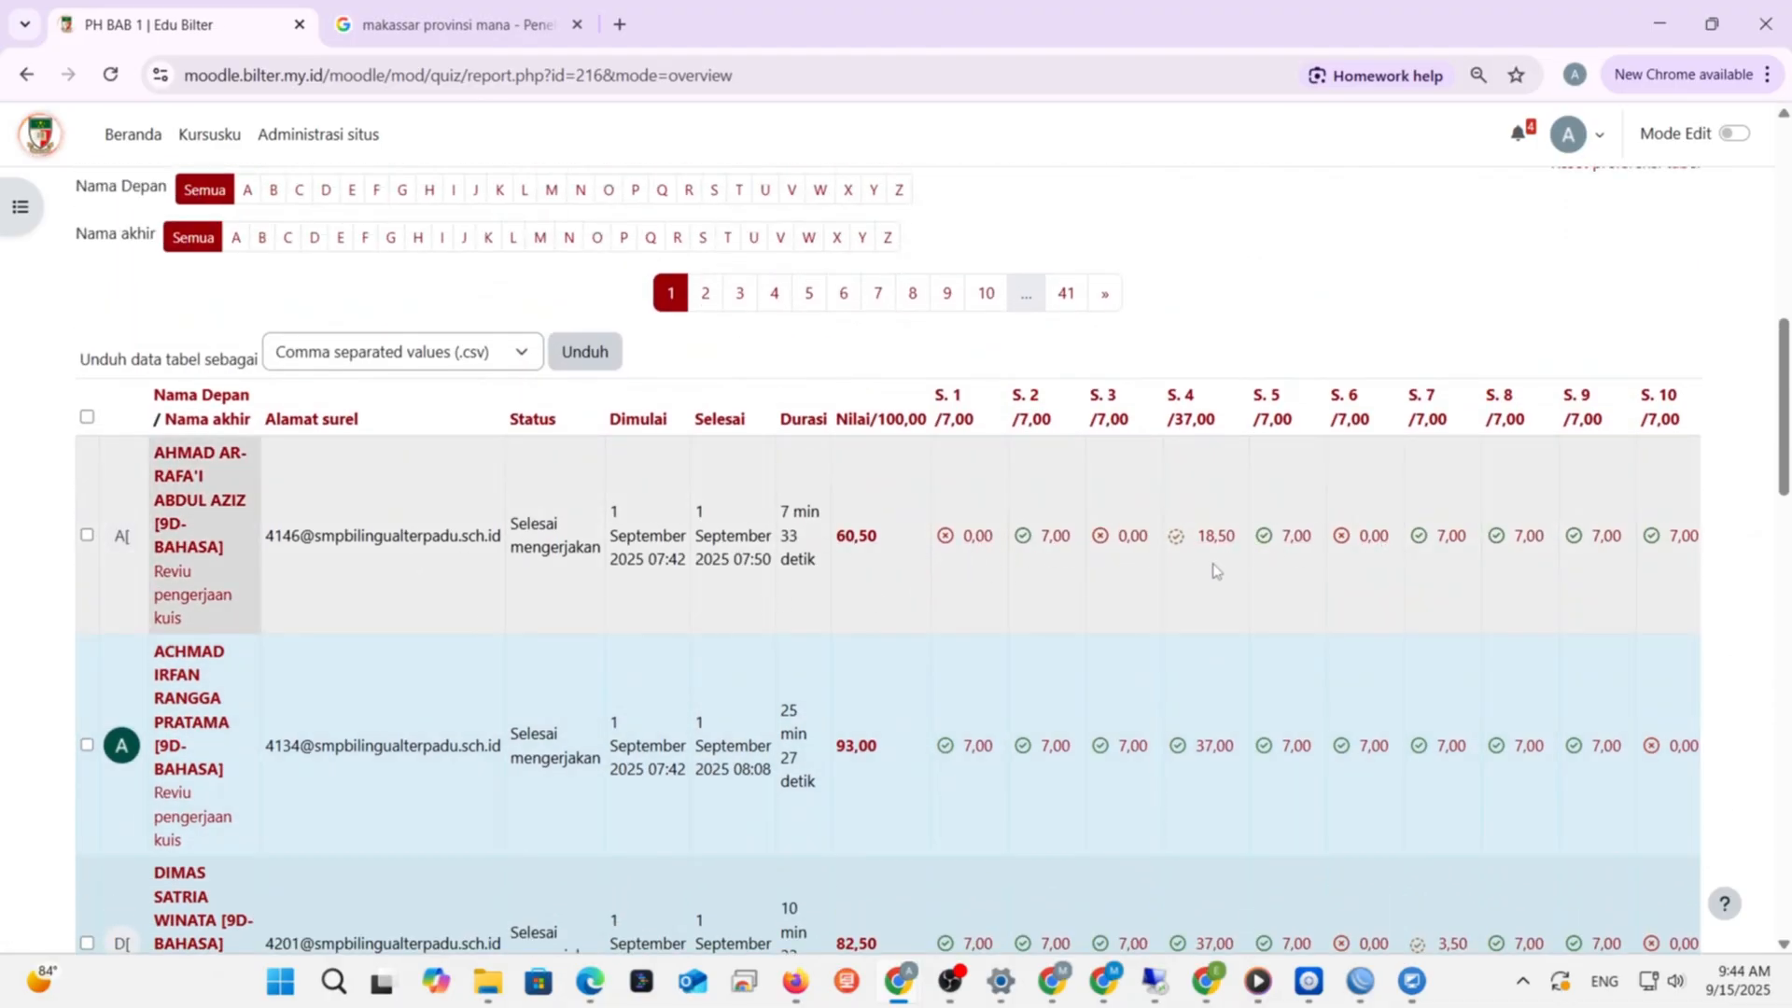
{"action": "scroll", "coordinate": [1407, 578], "scroll_direction": "down", "scroll_amount": 2}
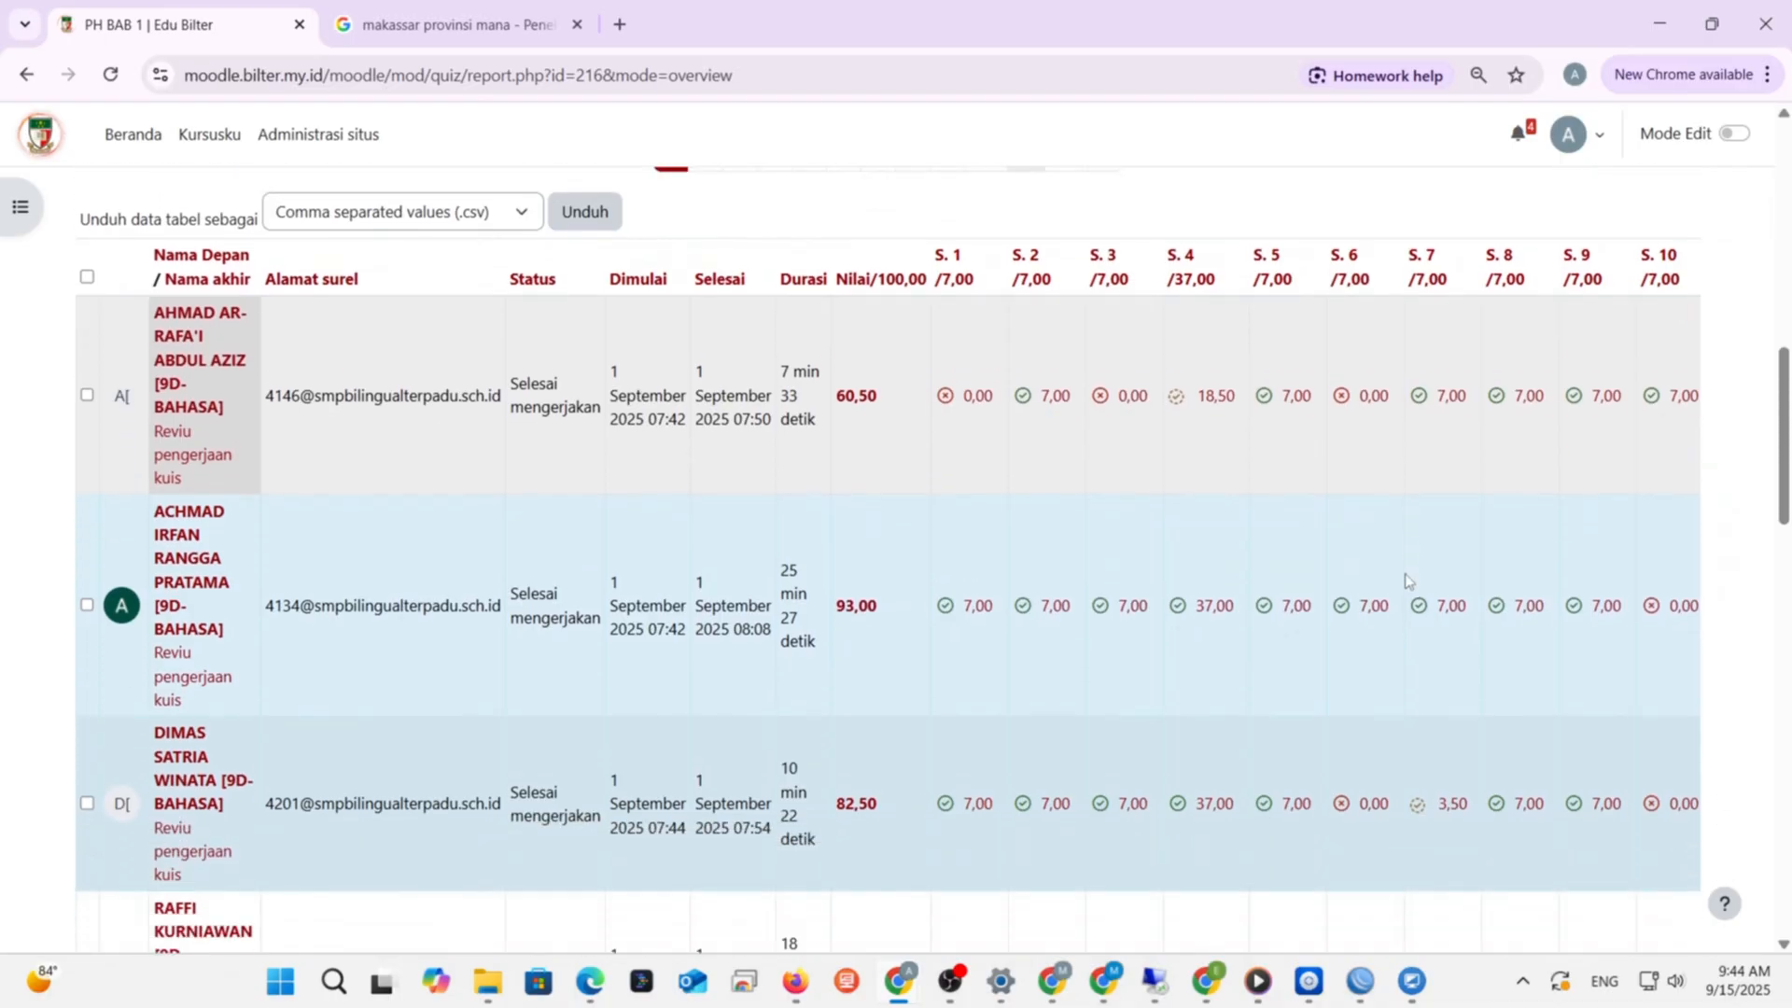
{"action": "scroll", "coordinate": [1406, 579], "scroll_direction": "down", "scroll_amount": 6}
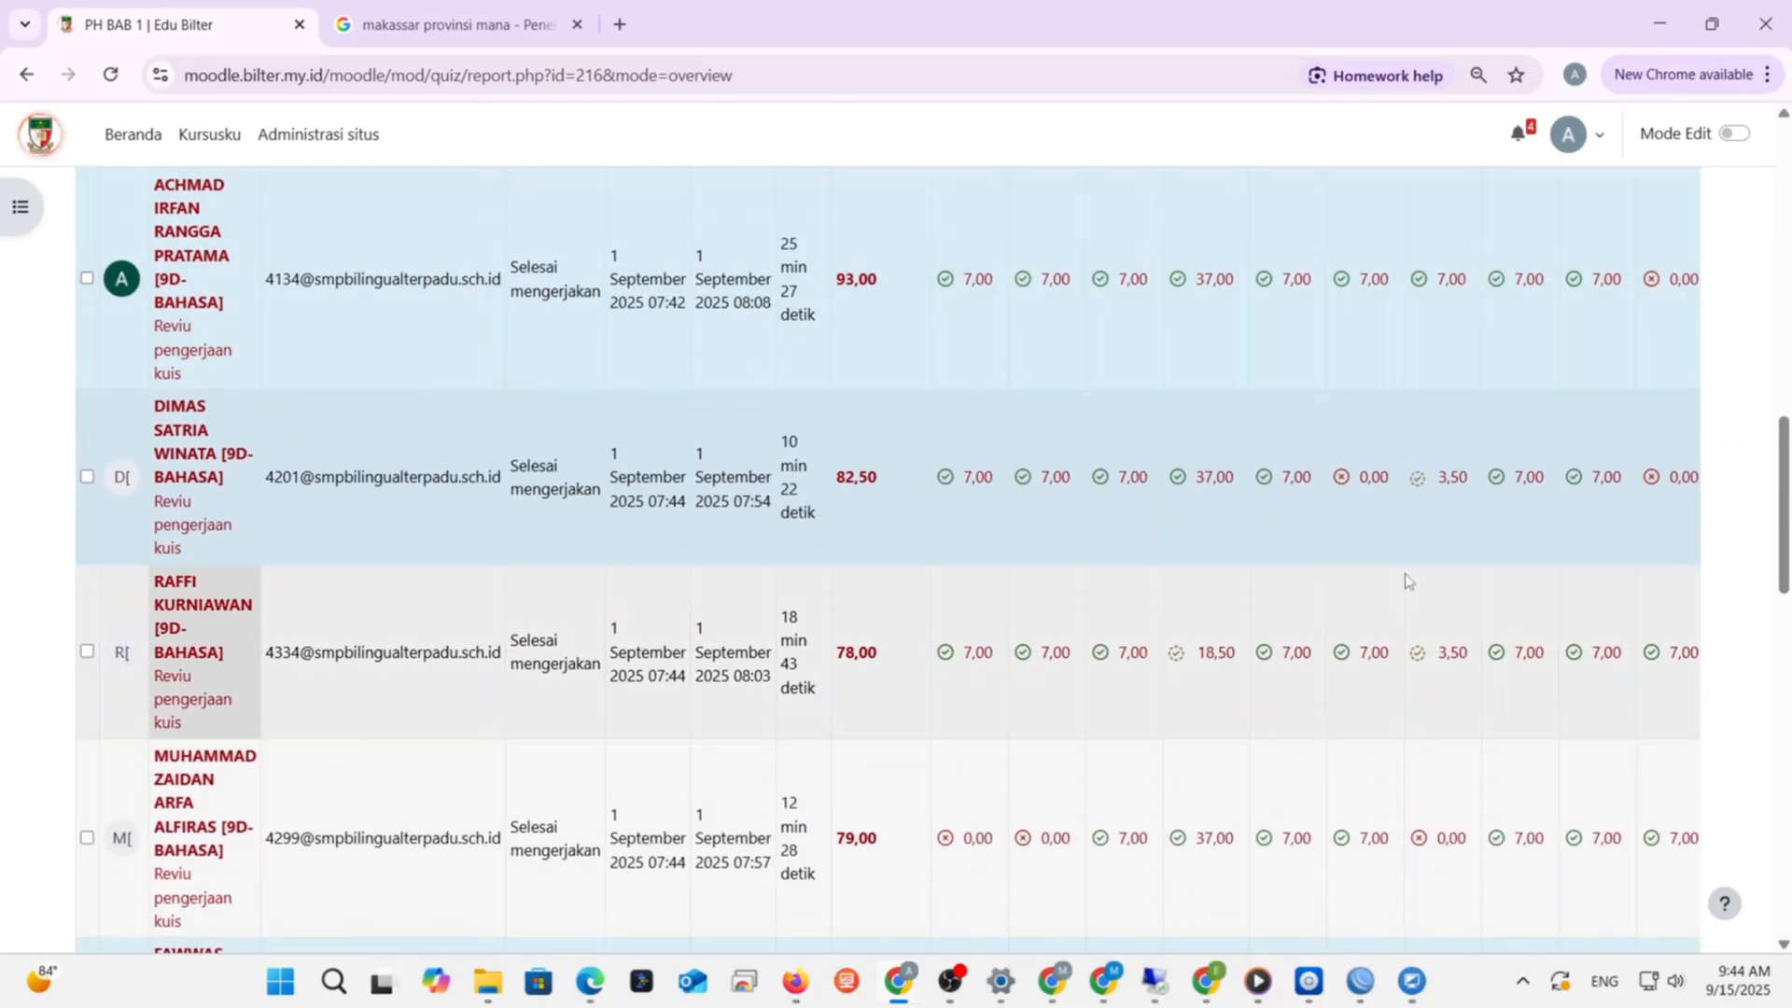
{"action": "scroll", "coordinate": [1406, 579], "scroll_direction": "down", "scroll_amount": 10}
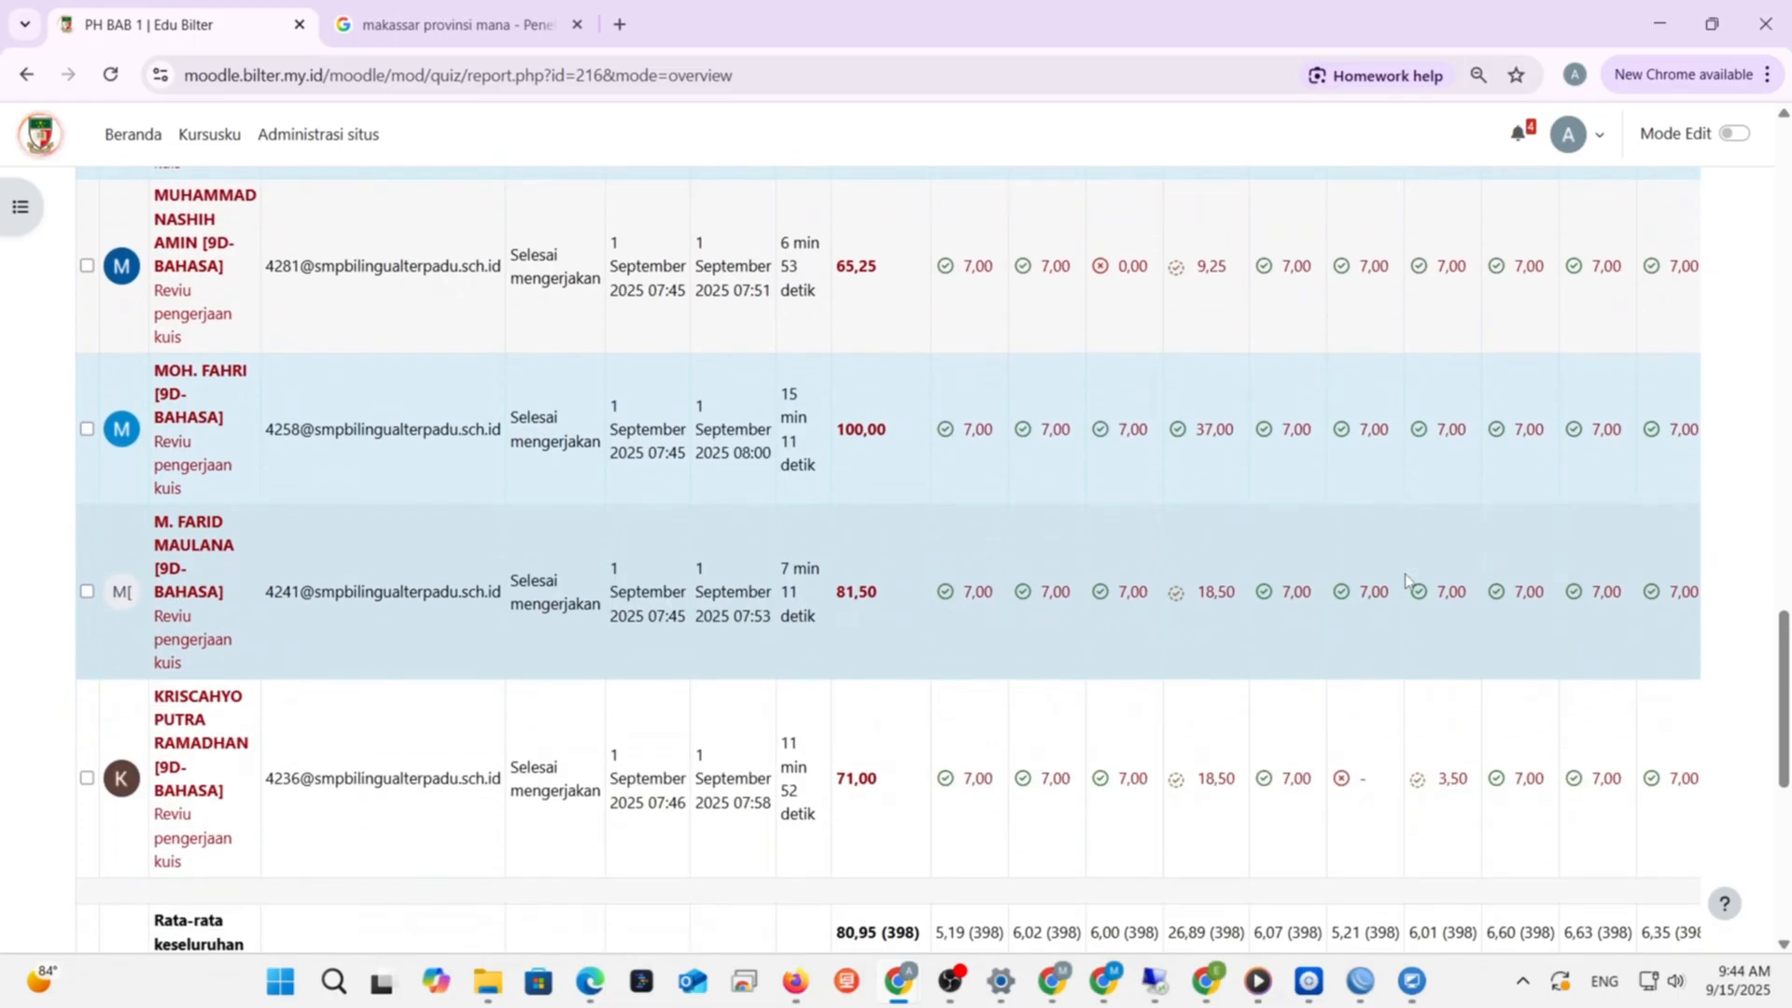
{"action": "scroll", "coordinate": [1129, 627], "scroll_direction": "up", "scroll_amount": 2}
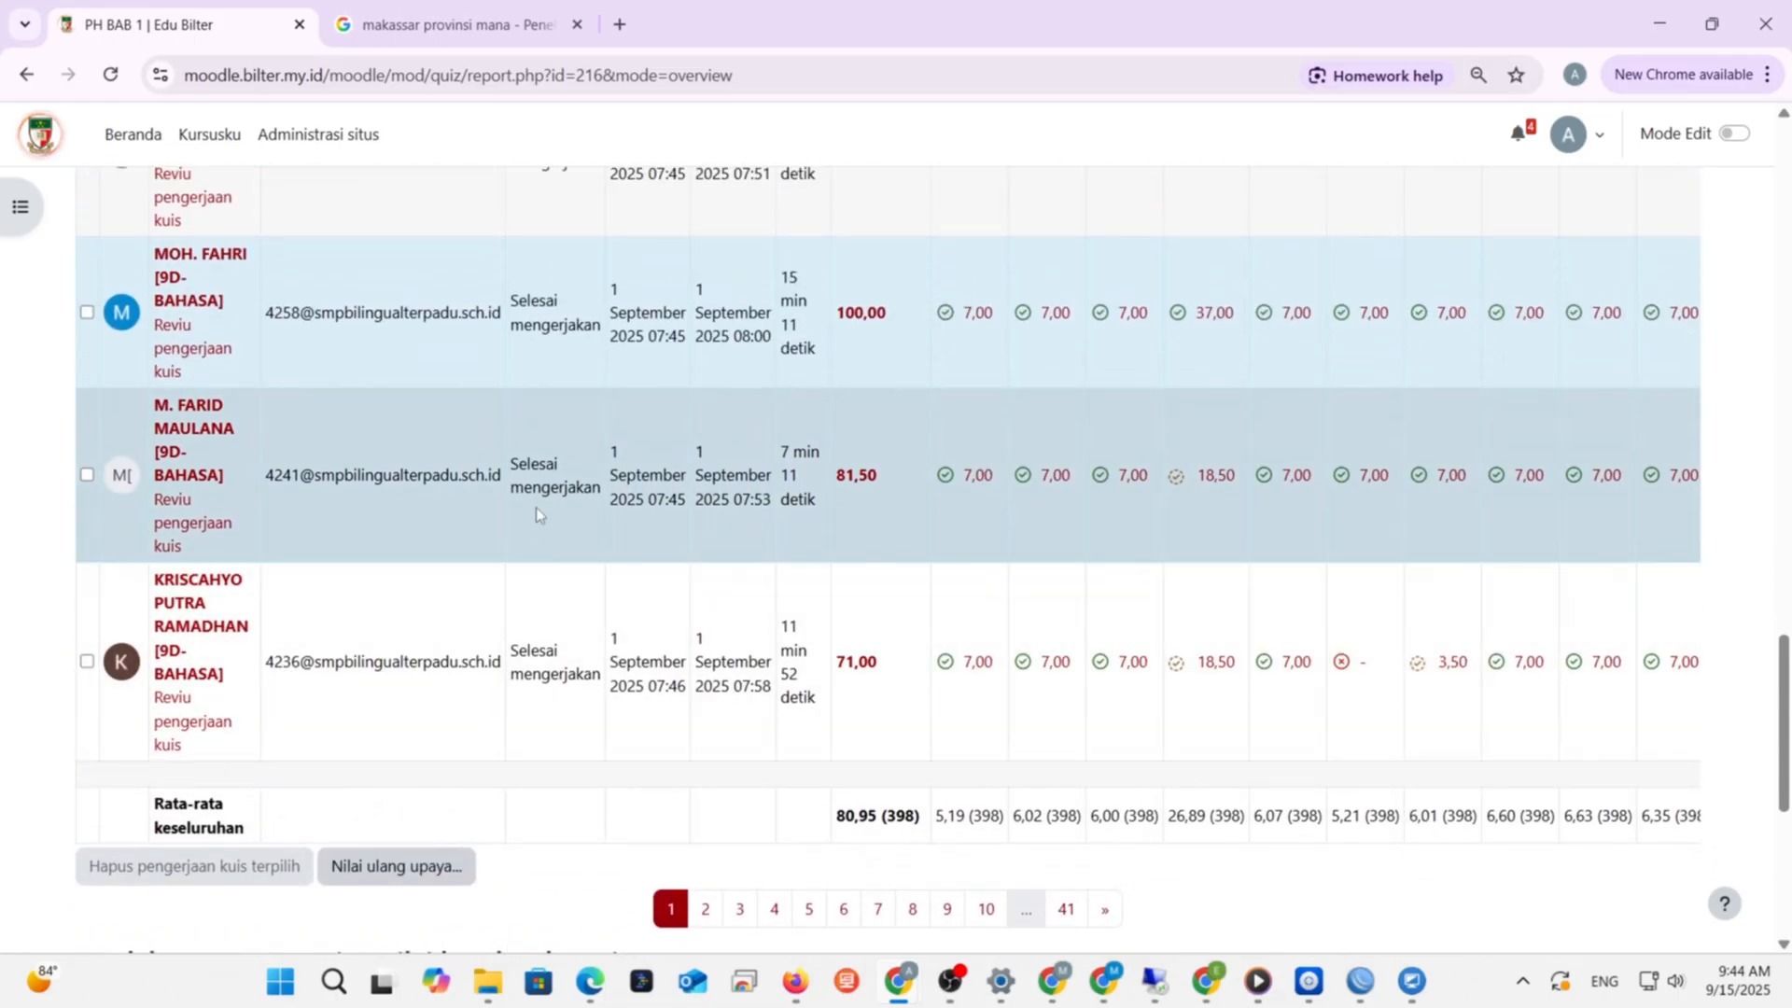
{"action": "scroll", "coordinate": [535, 507], "scroll_direction": "up", "scroll_amount": 8}
{"action": "scroll", "coordinate": [556, 425], "scroll_direction": "up", "scroll_amount": 7}
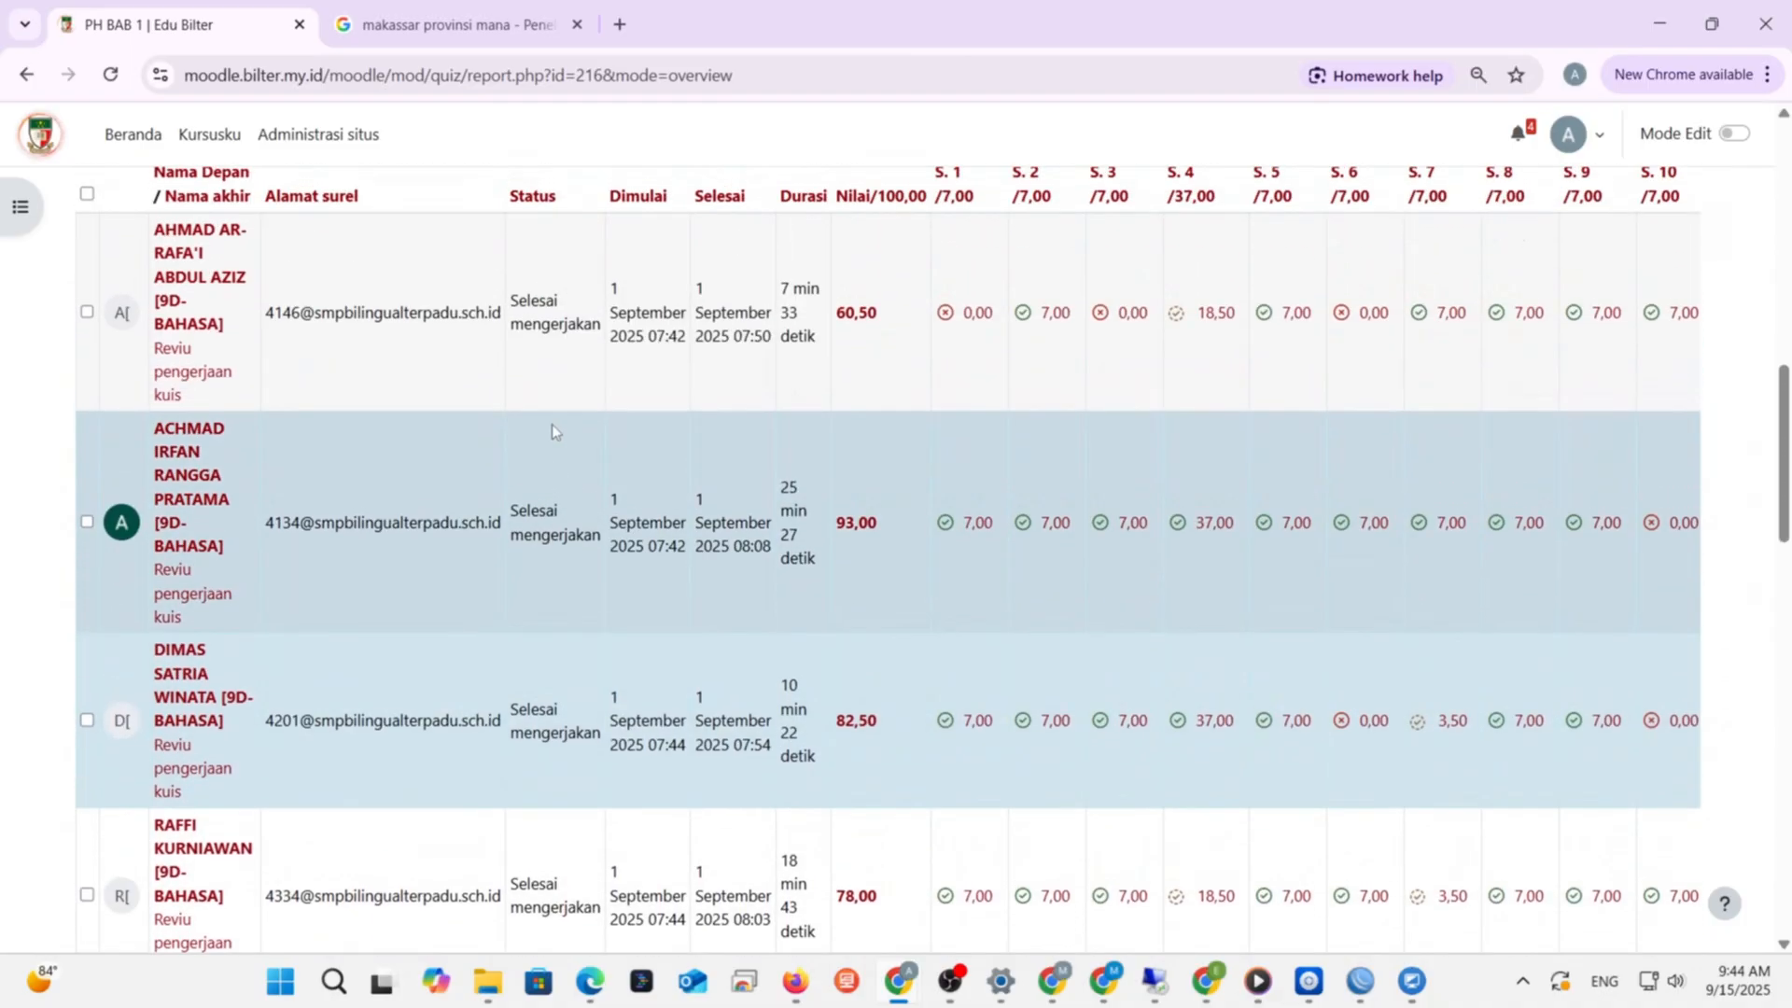
{"action": "scroll", "coordinate": [540, 532], "scroll_direction": "down", "scroll_amount": 15}
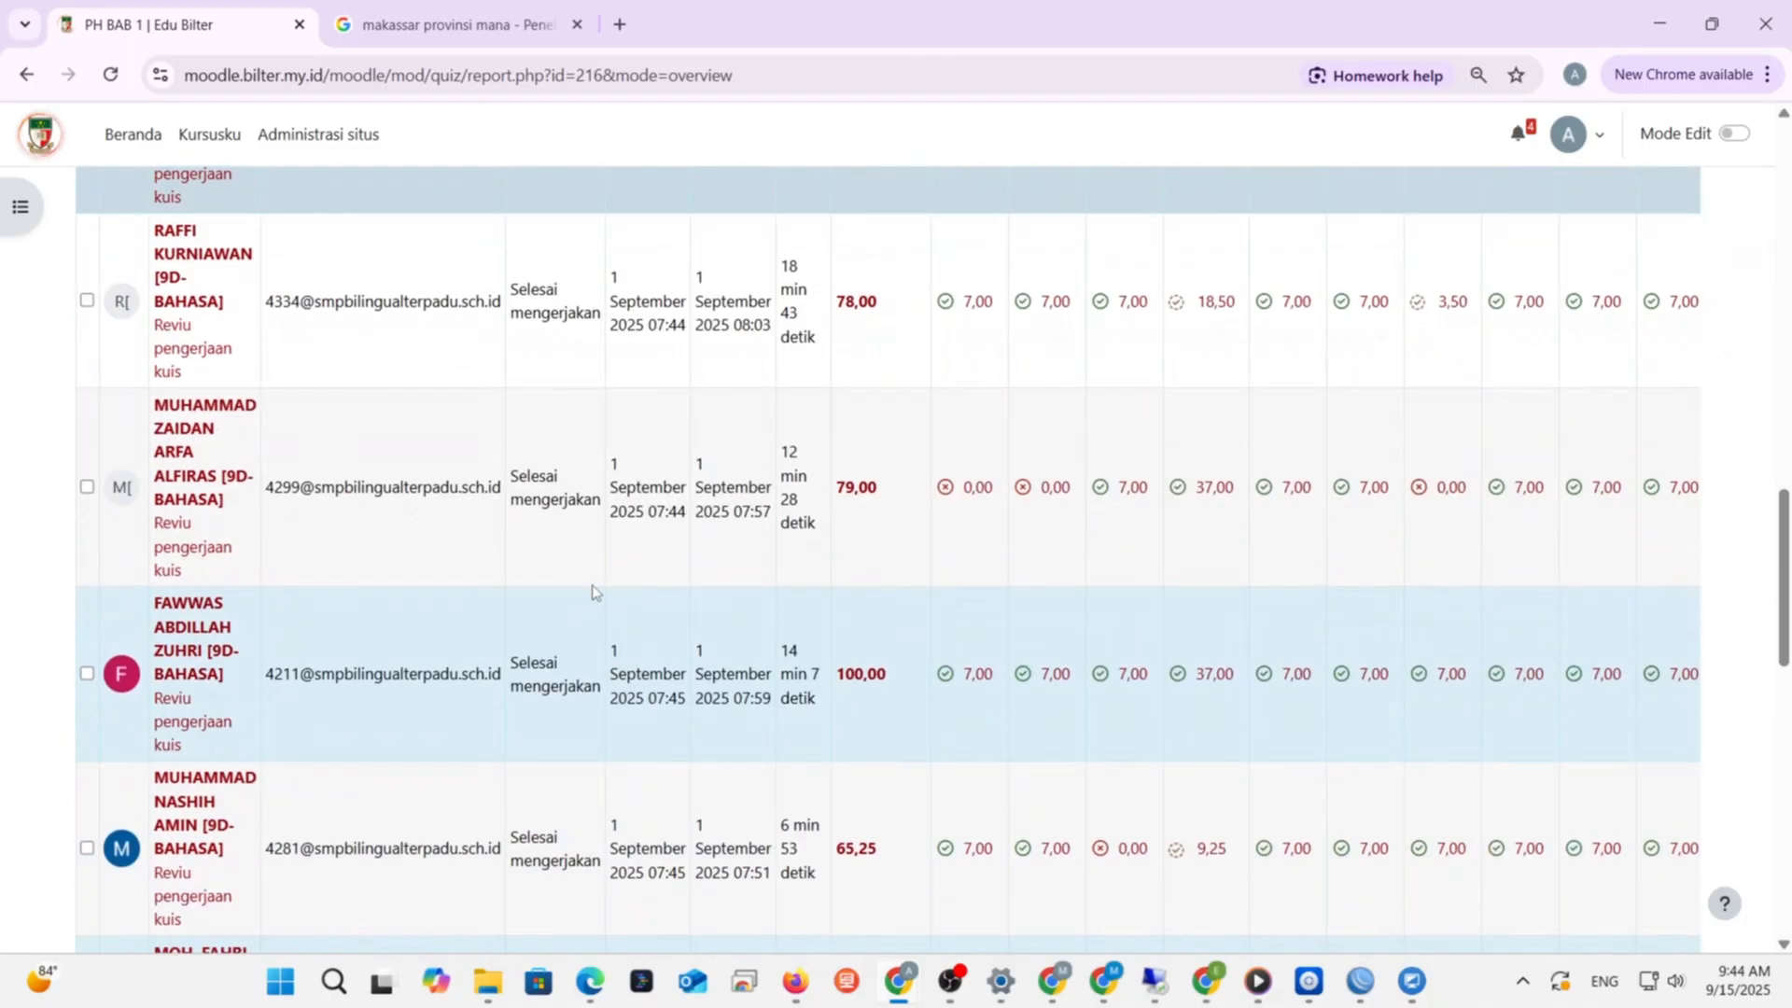
{"action": "scroll", "coordinate": [433, 625], "scroll_direction": "down", "scroll_amount": 4}
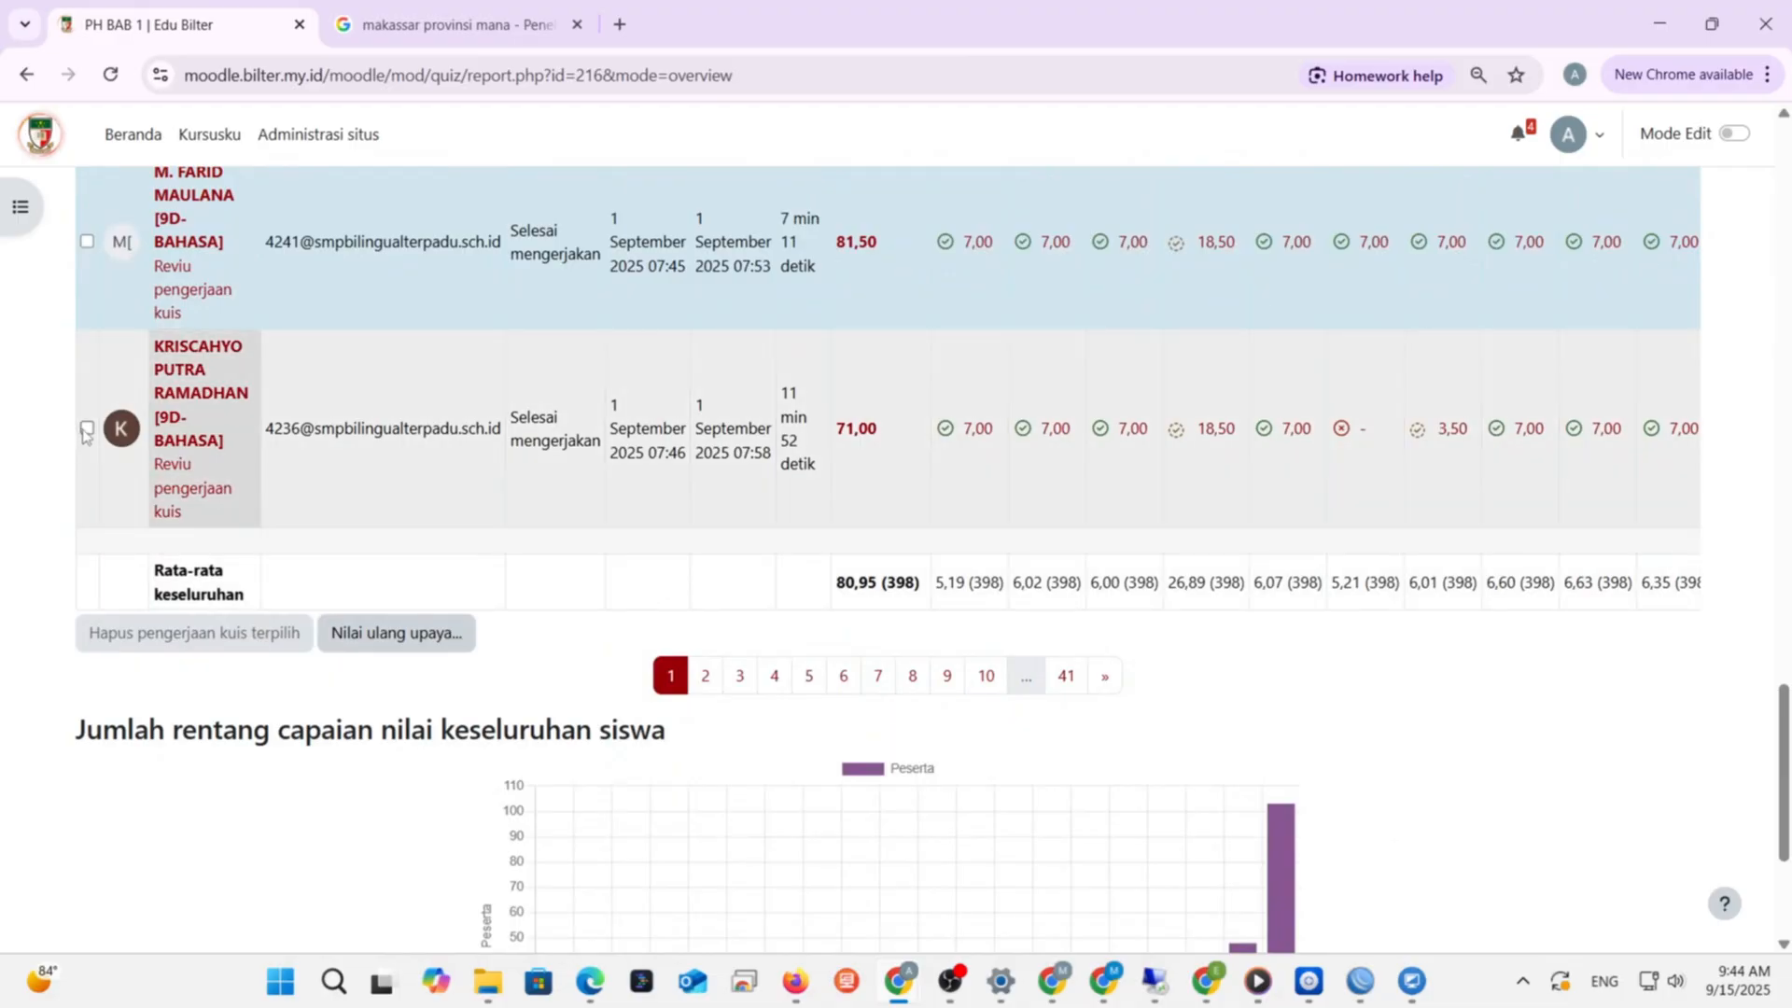
- Select the last student's attempt for deletion, then cancel the permanent-delete confirmation
{"action": "left_click", "coordinate": [87, 429]}
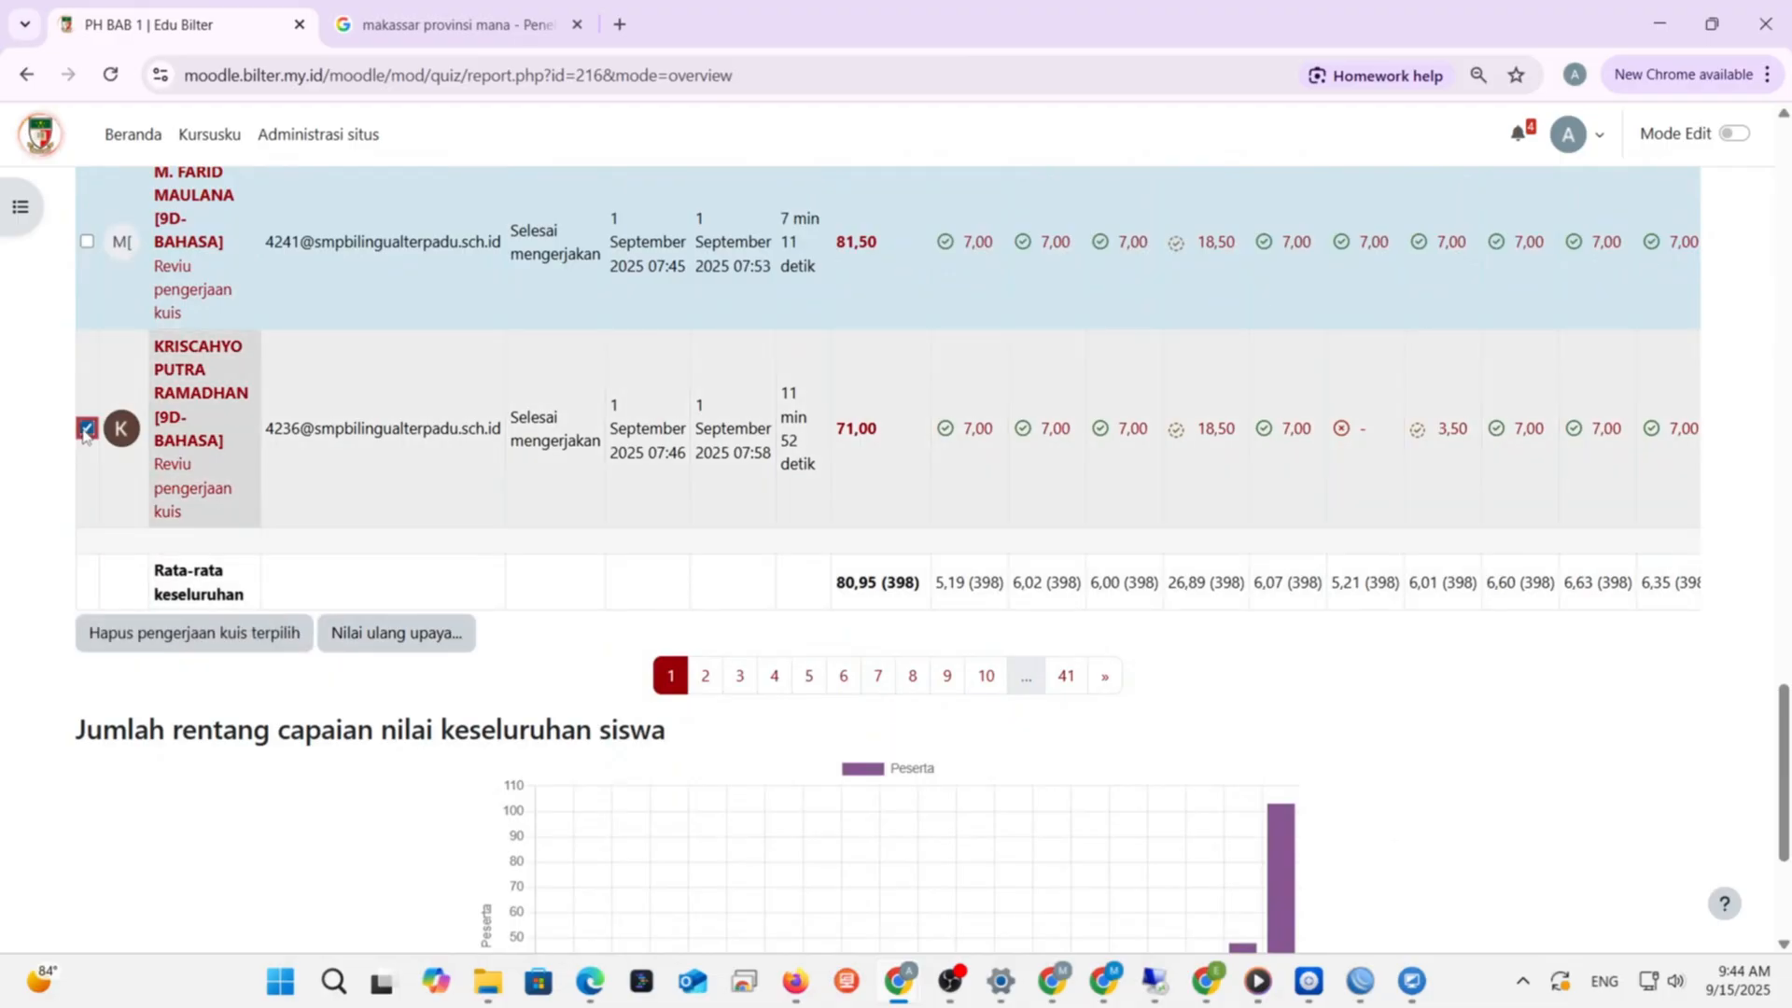
{"action": "scroll", "coordinate": [86, 434], "scroll_direction": "down", "scroll_amount": 1}
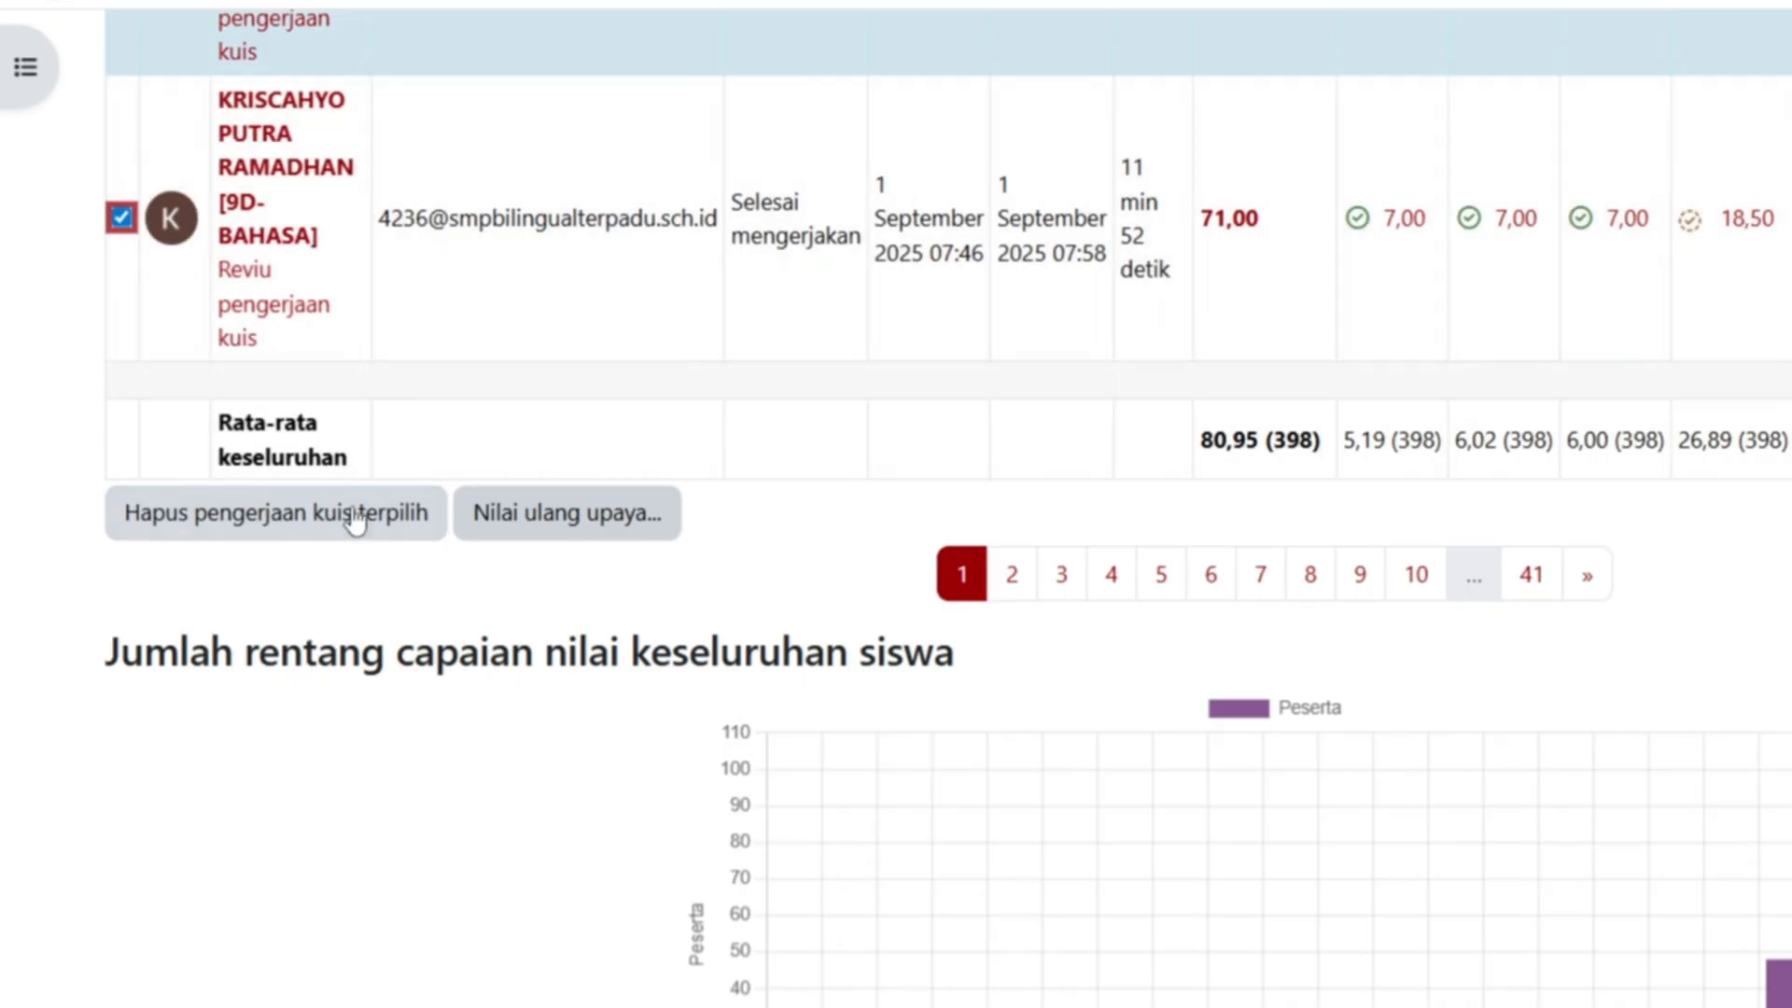
{"action": "left_click", "coordinate": [355, 519]}
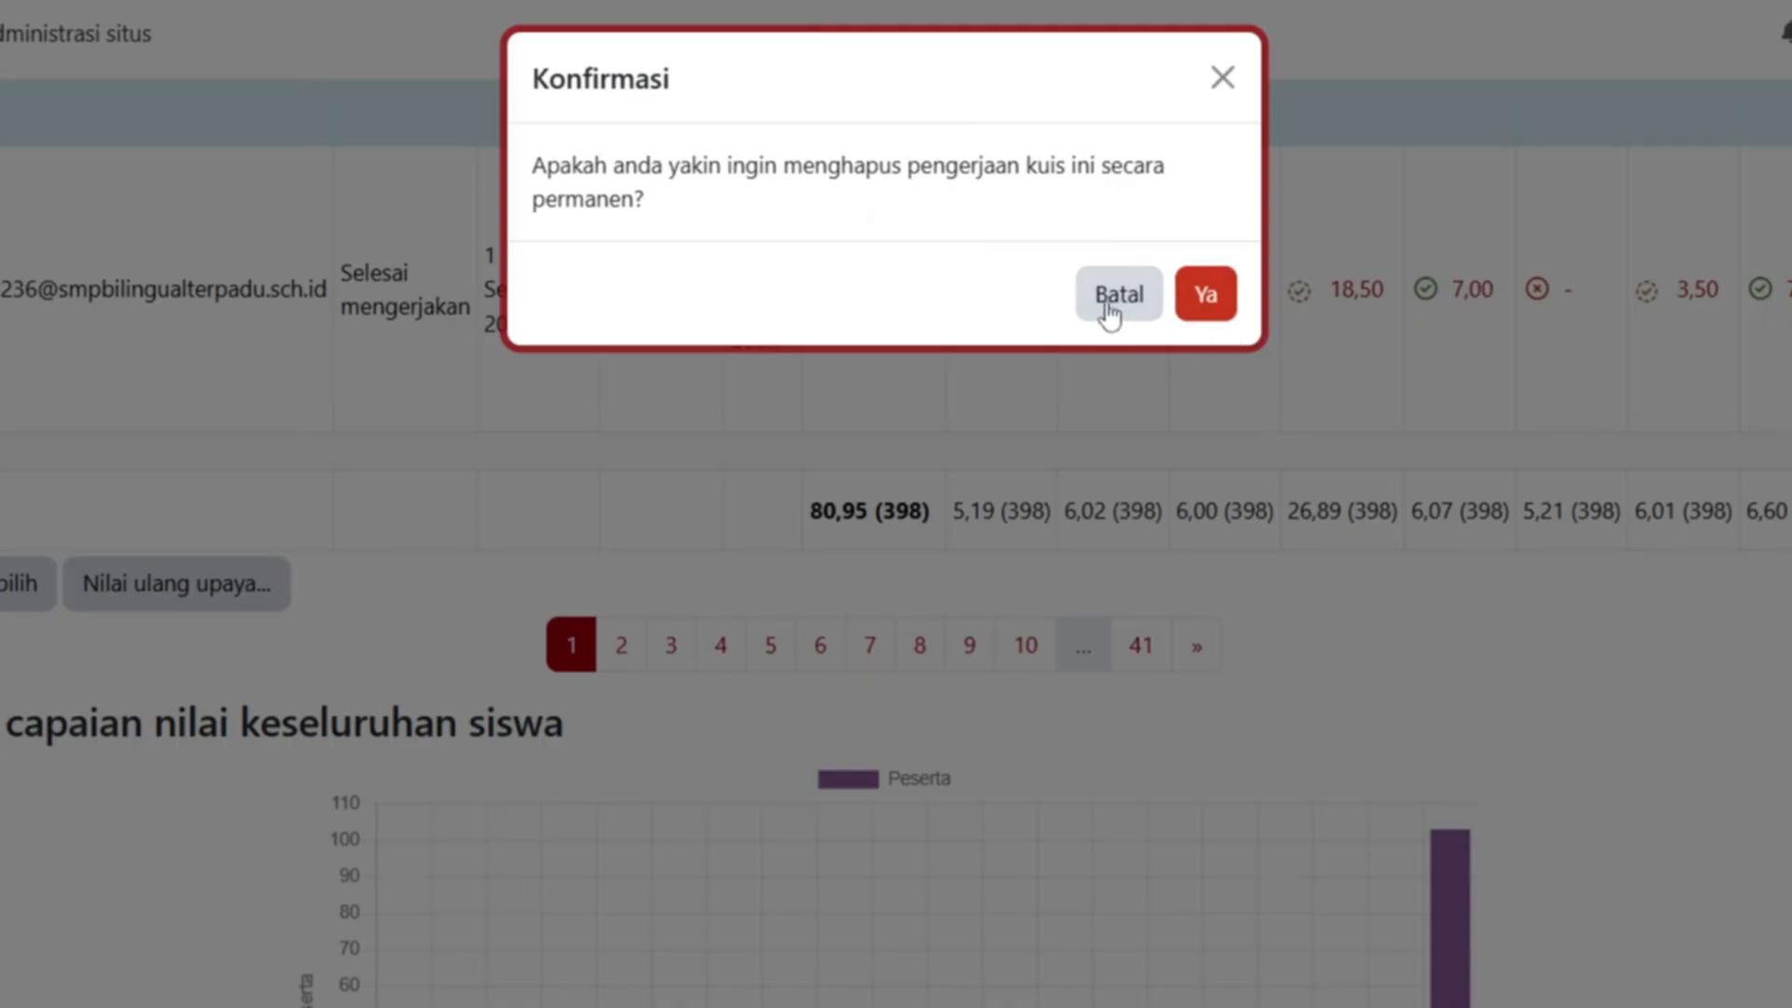
{"action": "left_click", "coordinate": [1222, 82]}
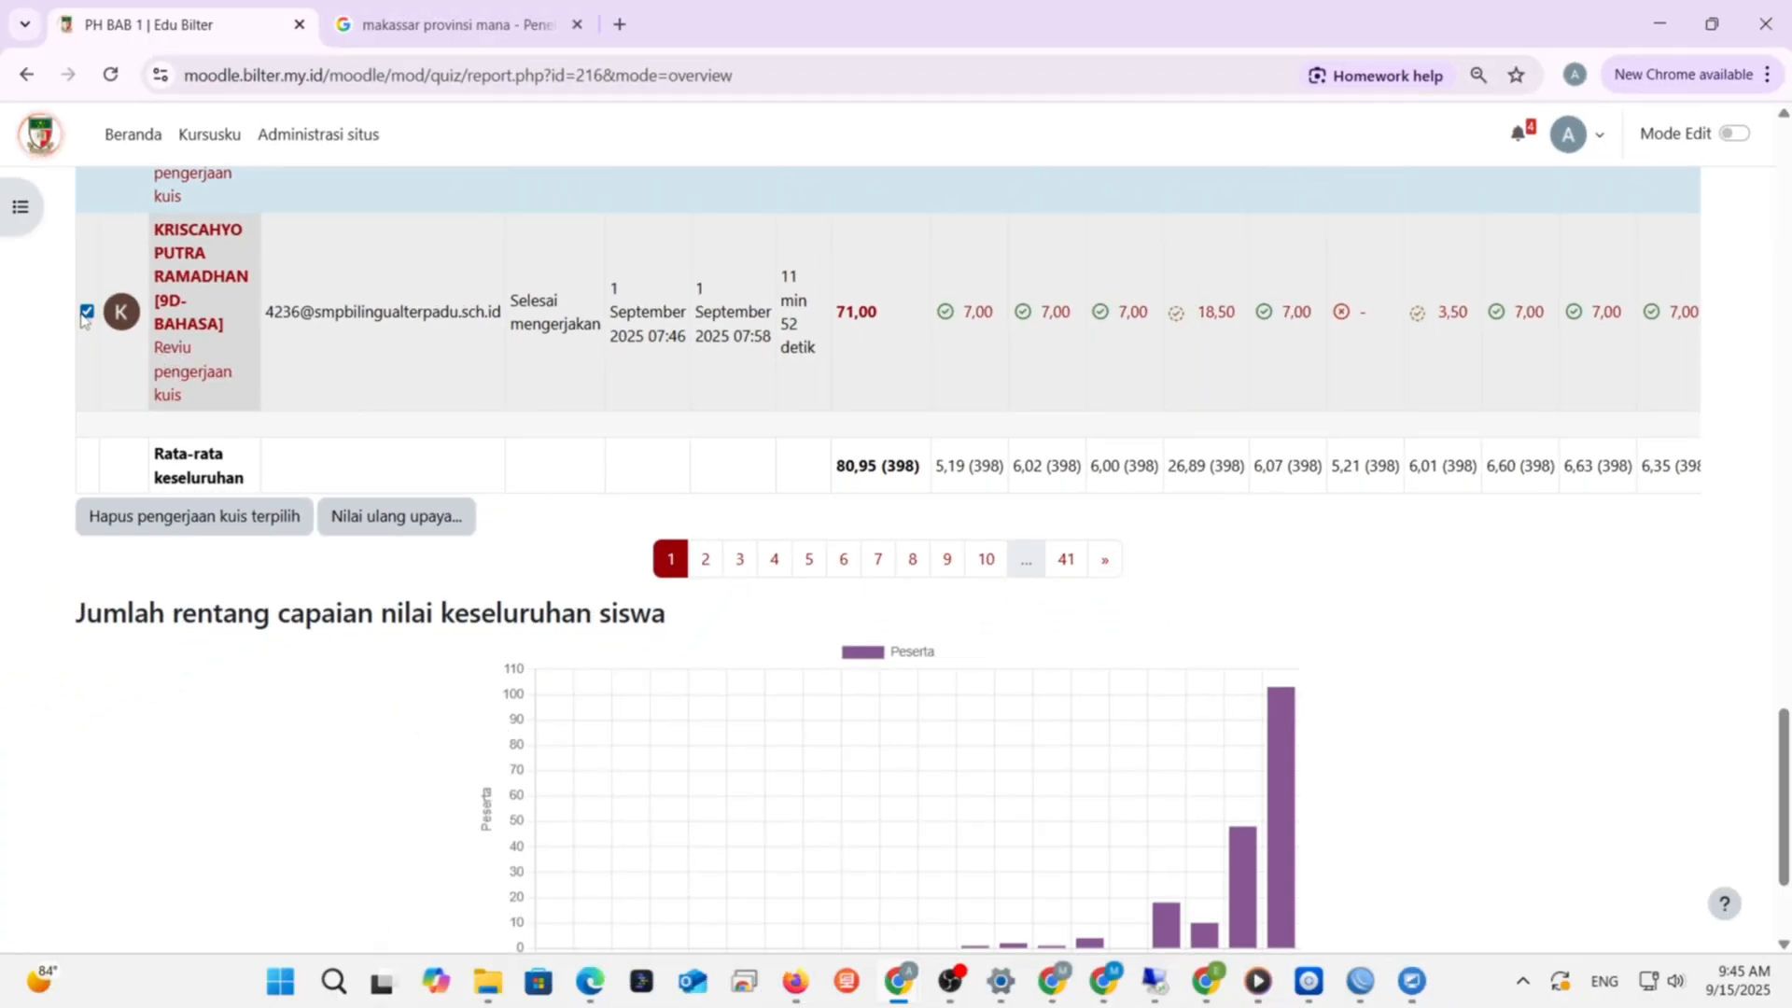
- Download the PH BAB 1 results as an Excel .xlsx file and open it with editing enabled
{"action": "scroll", "coordinate": [155, 560], "scroll_direction": "up", "scroll_amount": 5}
{"action": "scroll", "coordinate": [392, 505], "scroll_direction": "up", "scroll_amount": 15}
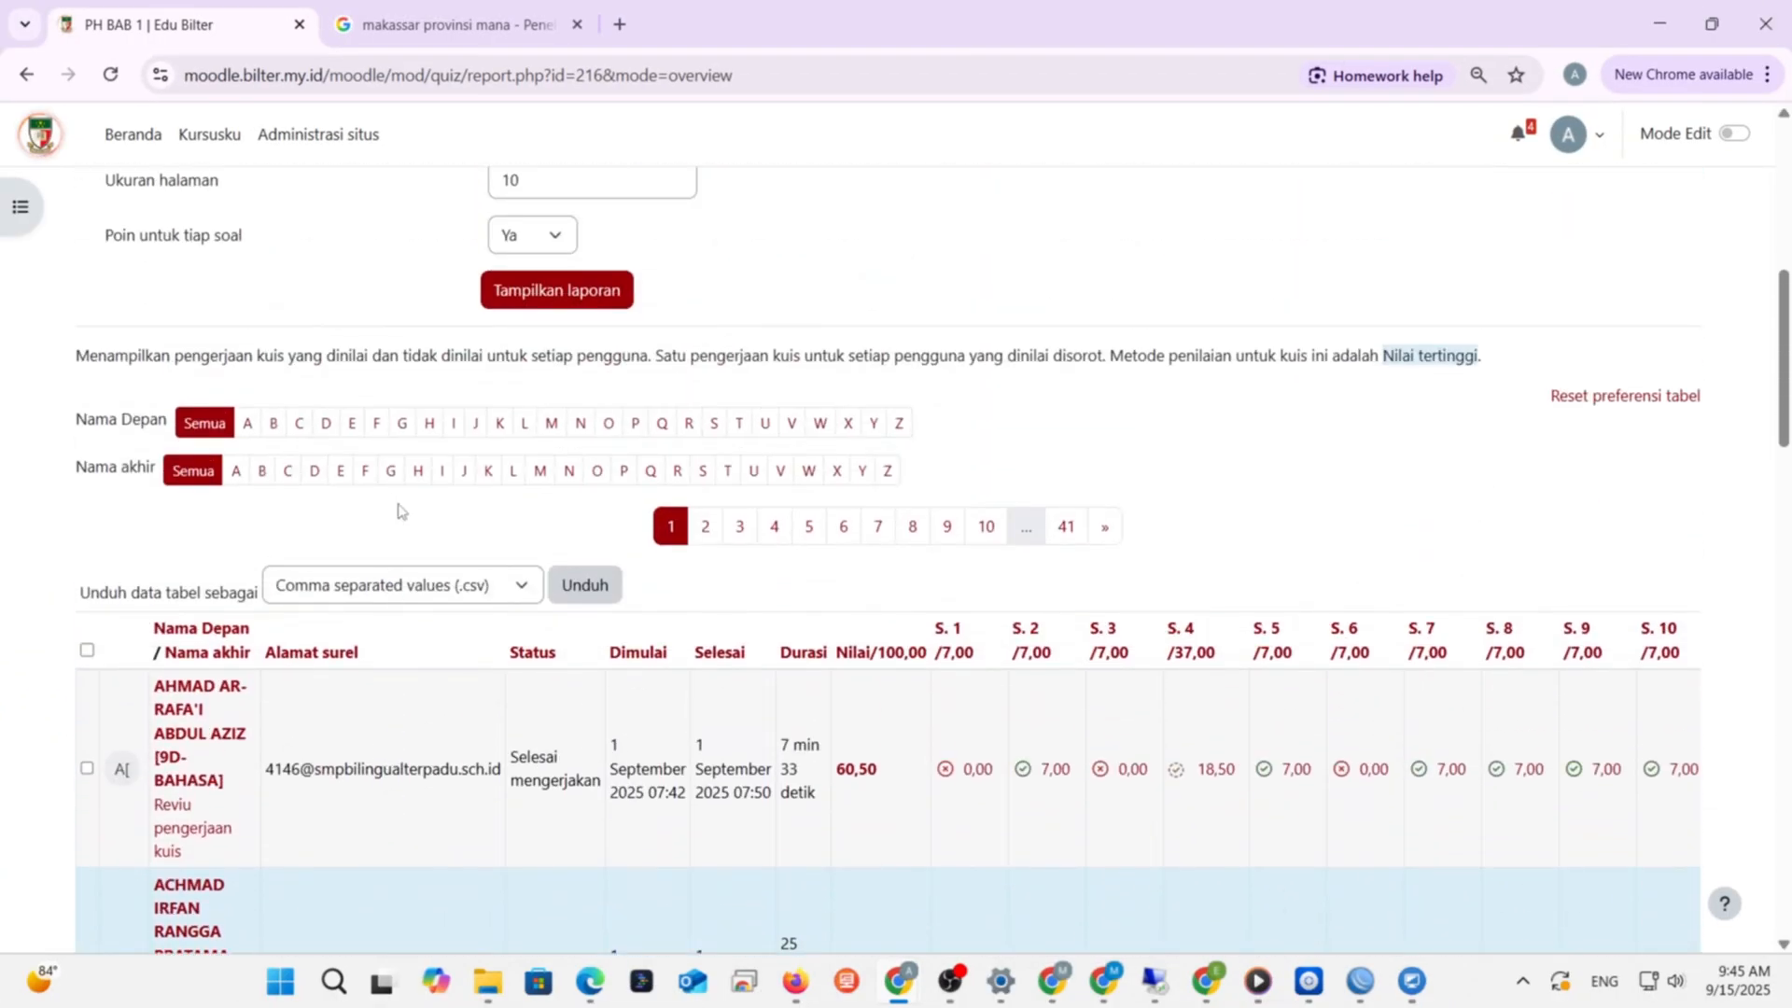
{"action": "left_click", "coordinate": [521, 585]}
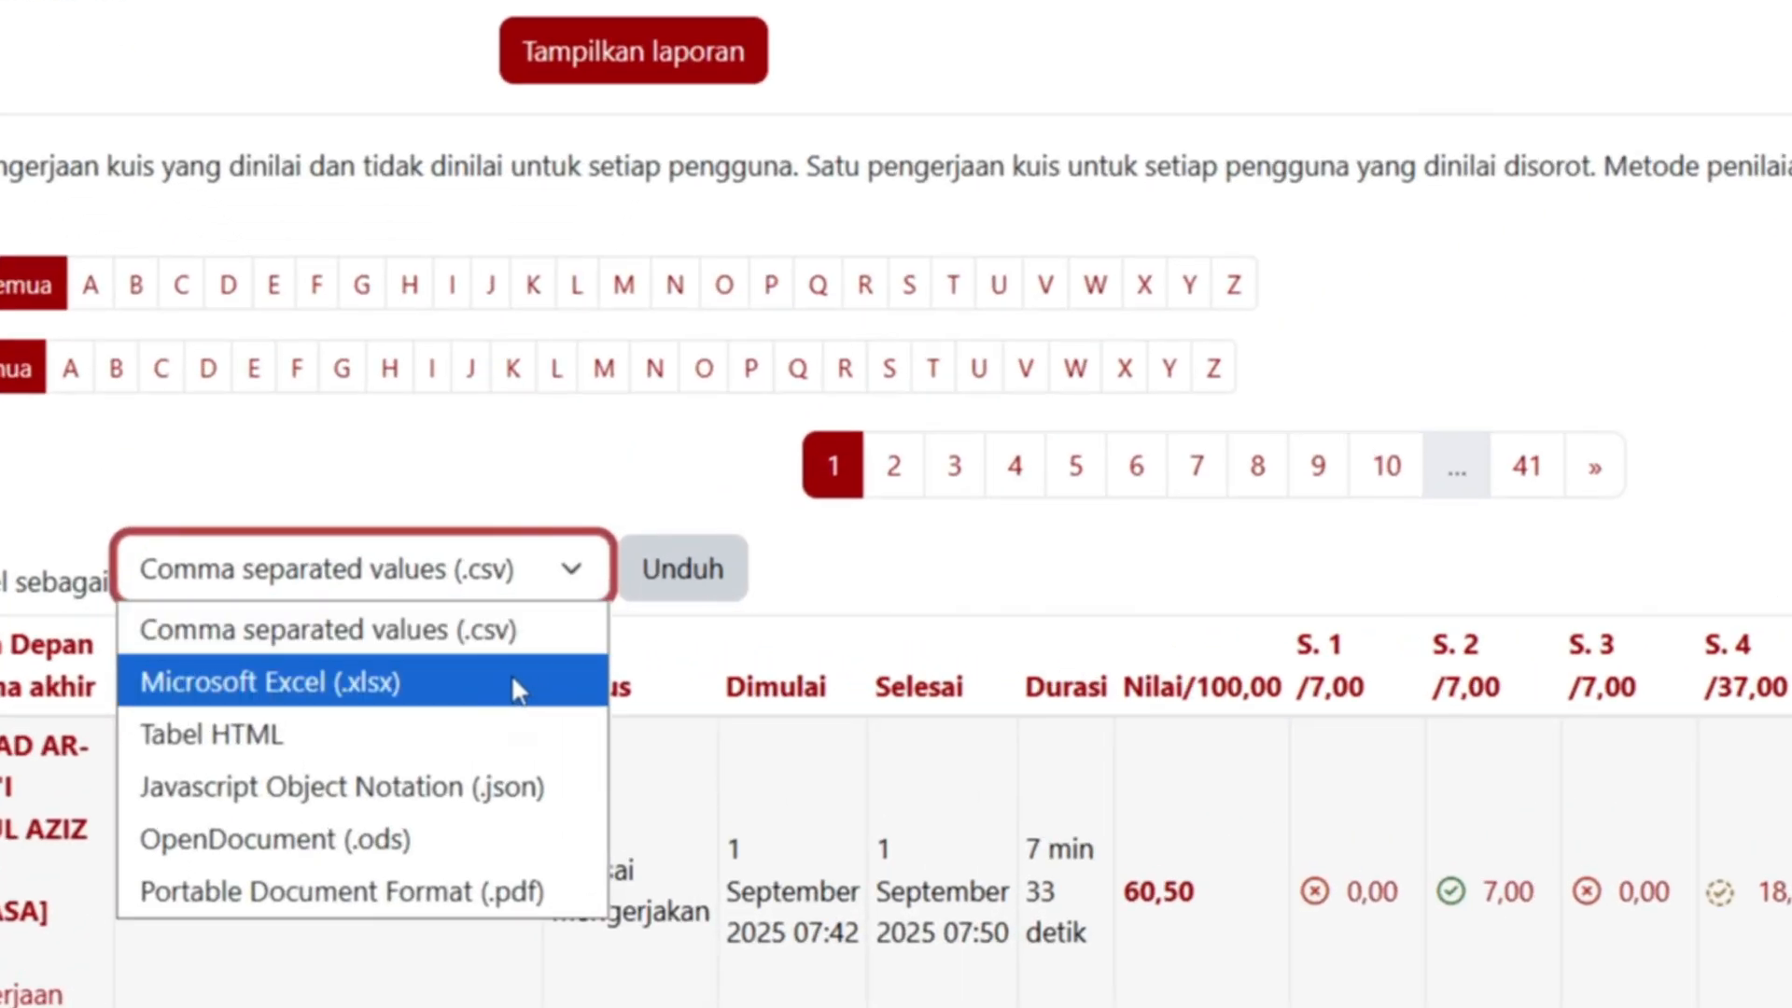
{"action": "left_click", "coordinate": [511, 681]}
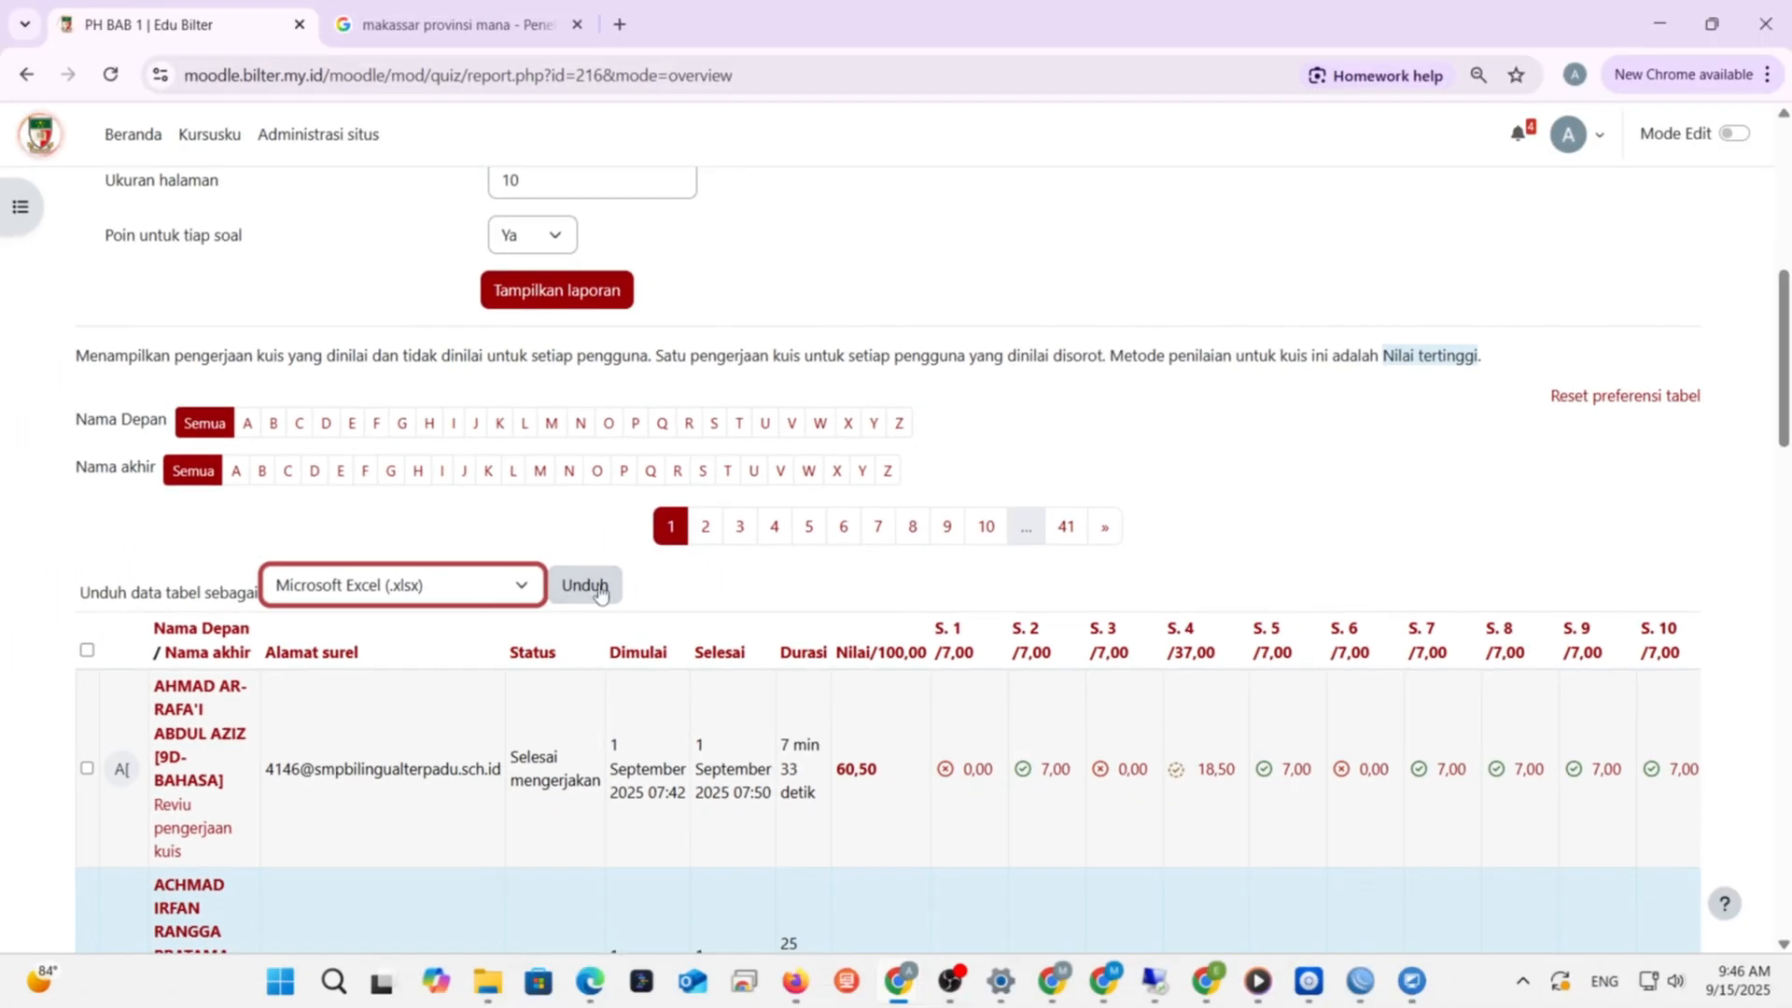
{"action": "left_click", "coordinate": [709, 575]}
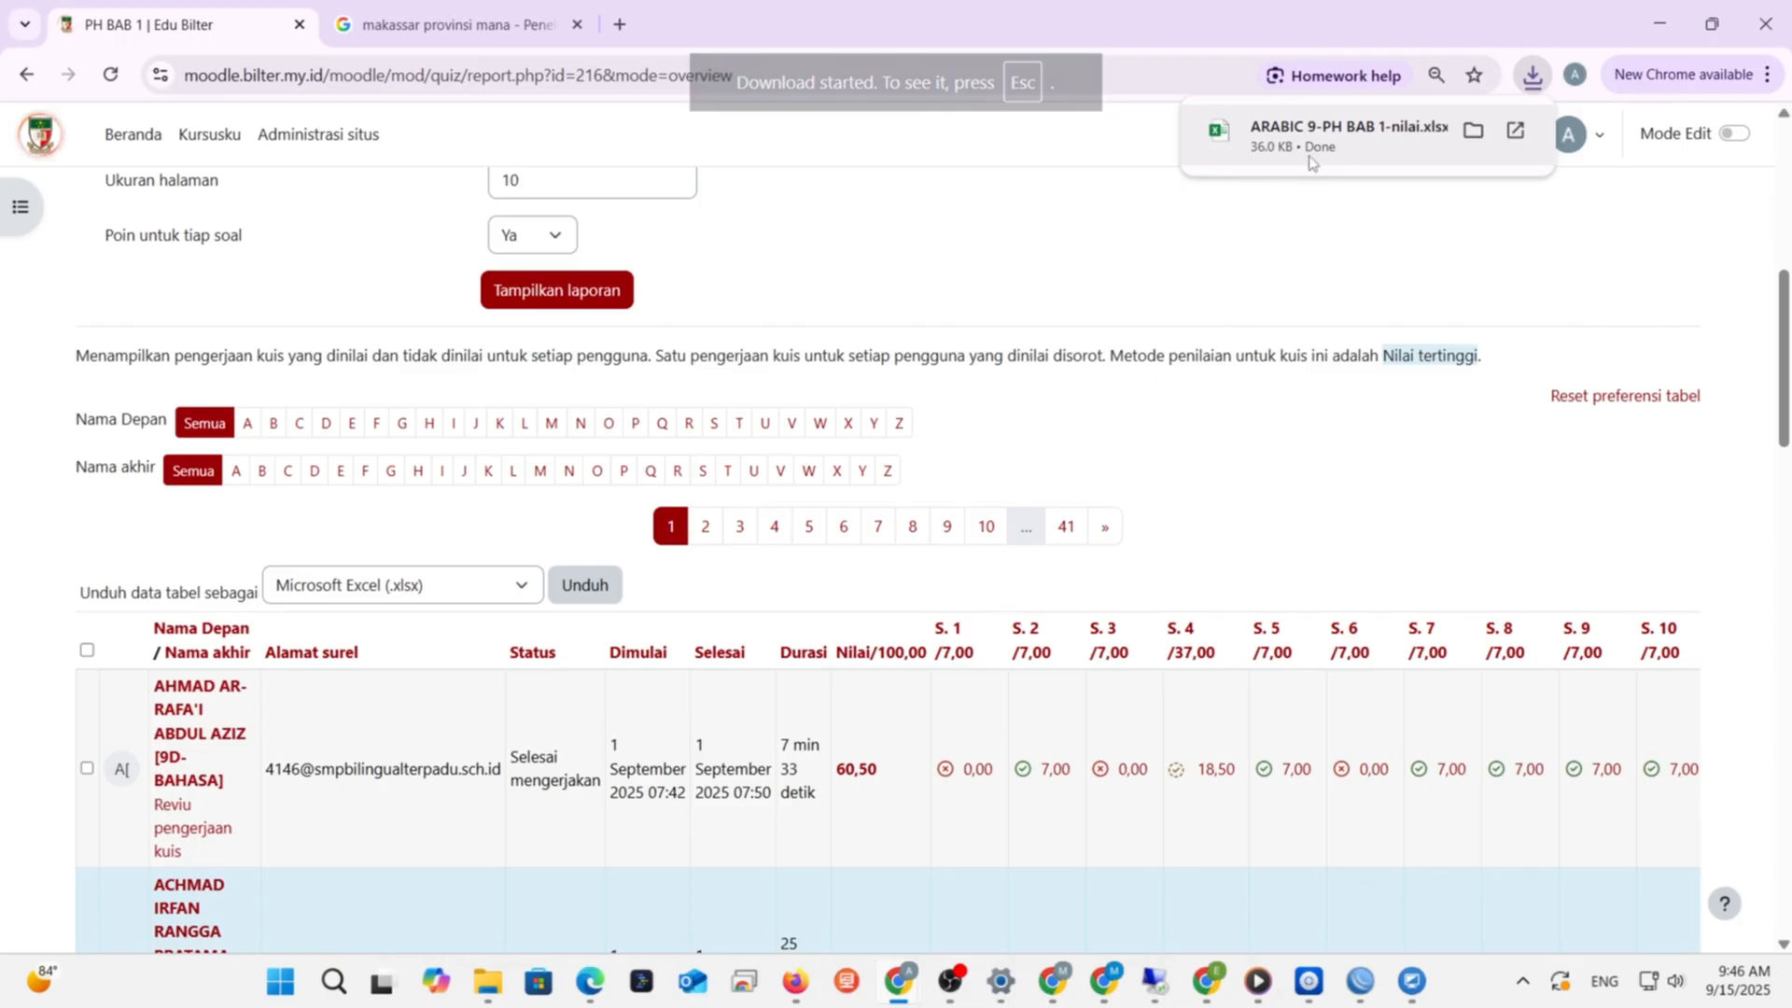
{"action": "left_click", "coordinate": [1349, 135]}
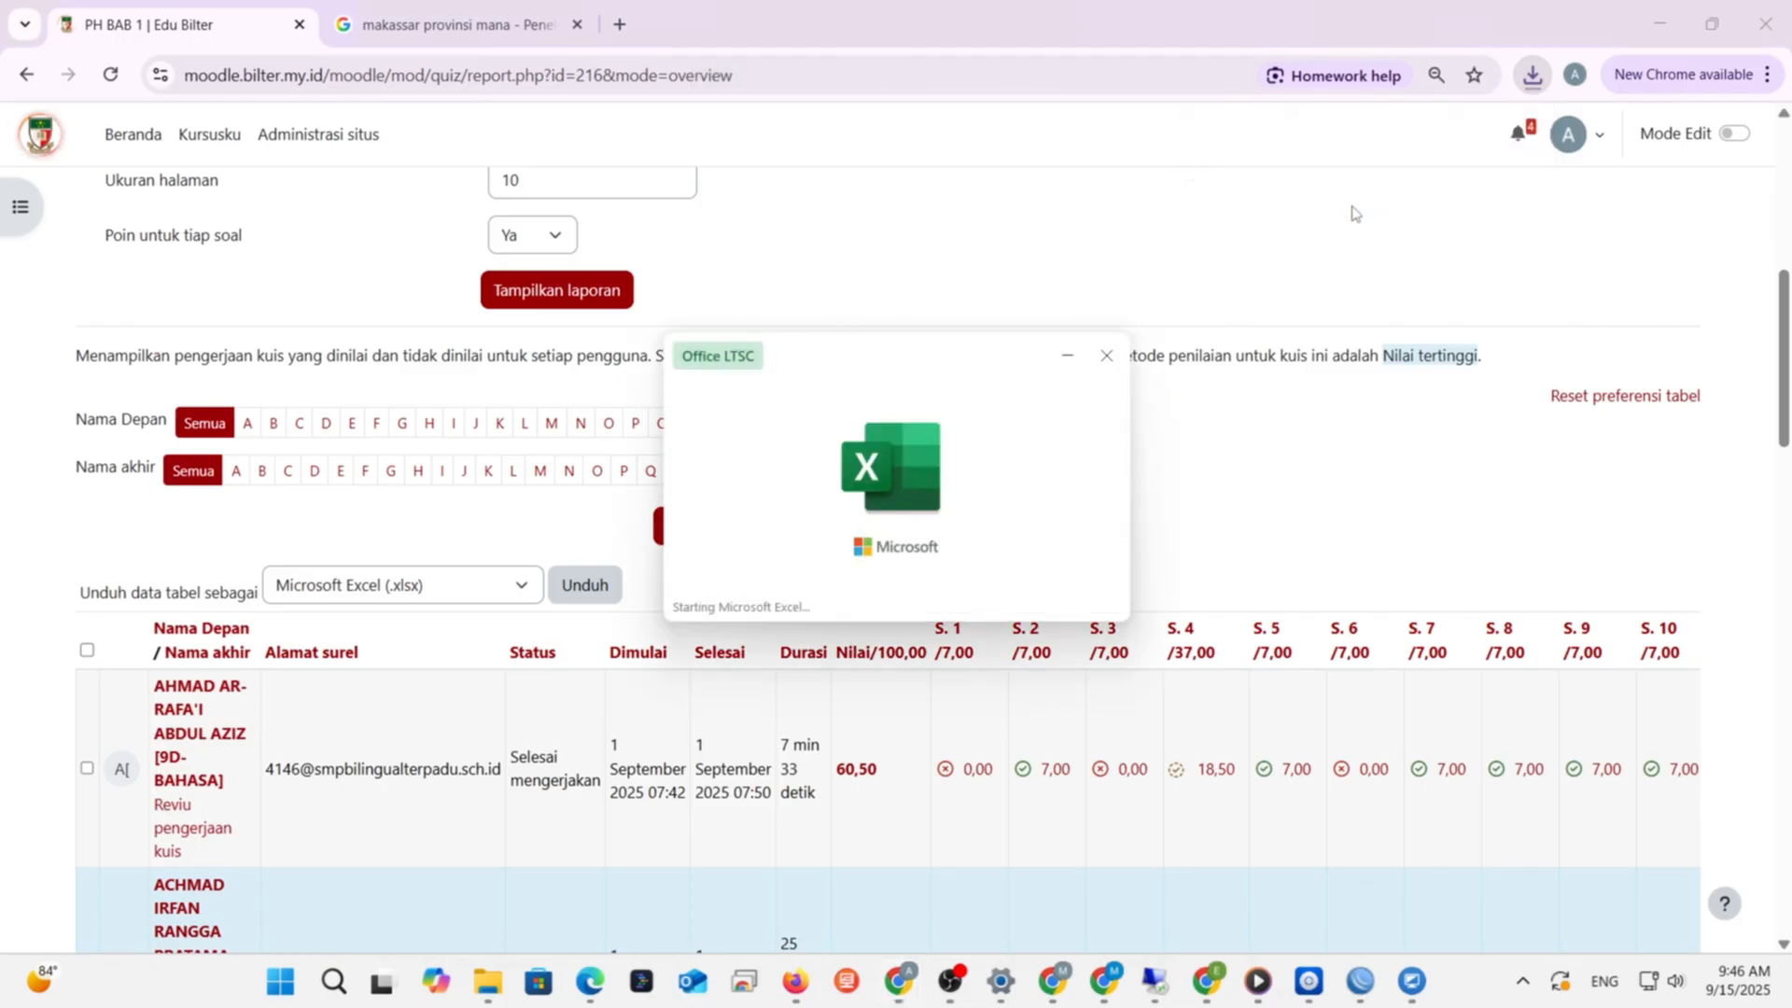
{"action": "left_click", "coordinate": [998, 101]}
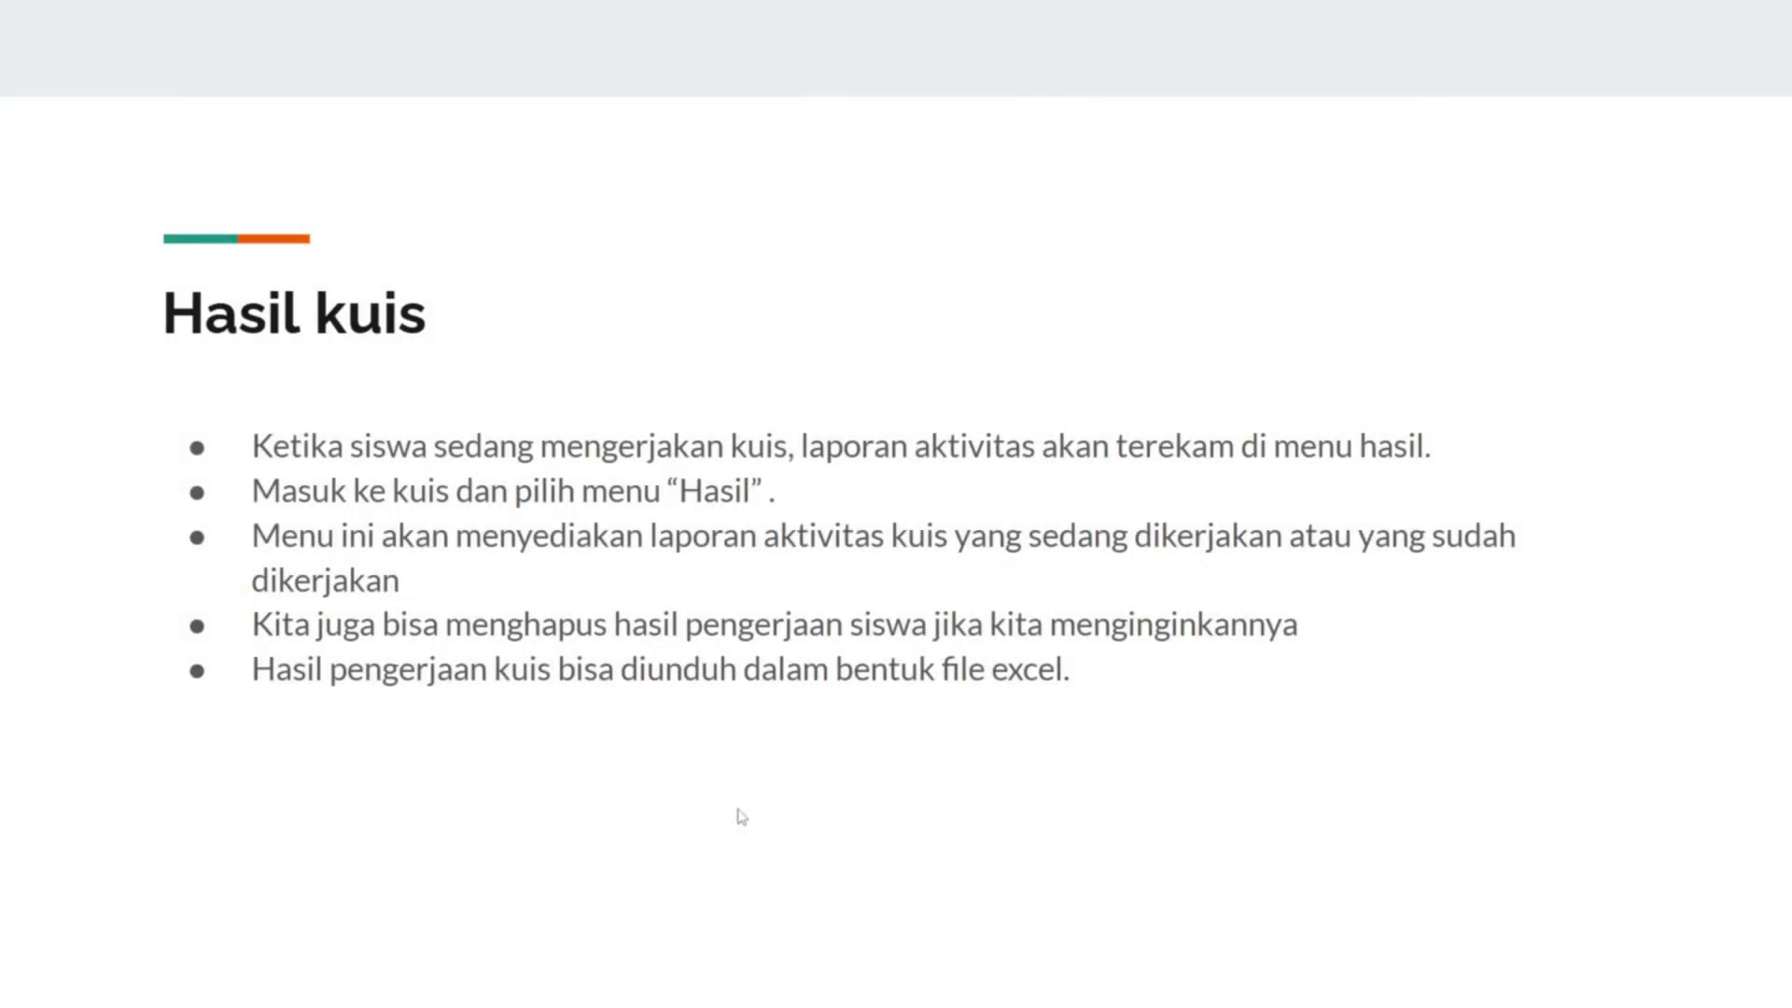
- Advance the slideshow to the 'Update nilai melalui spreadsheet' slide
{"action": "key", "text": "Right"}
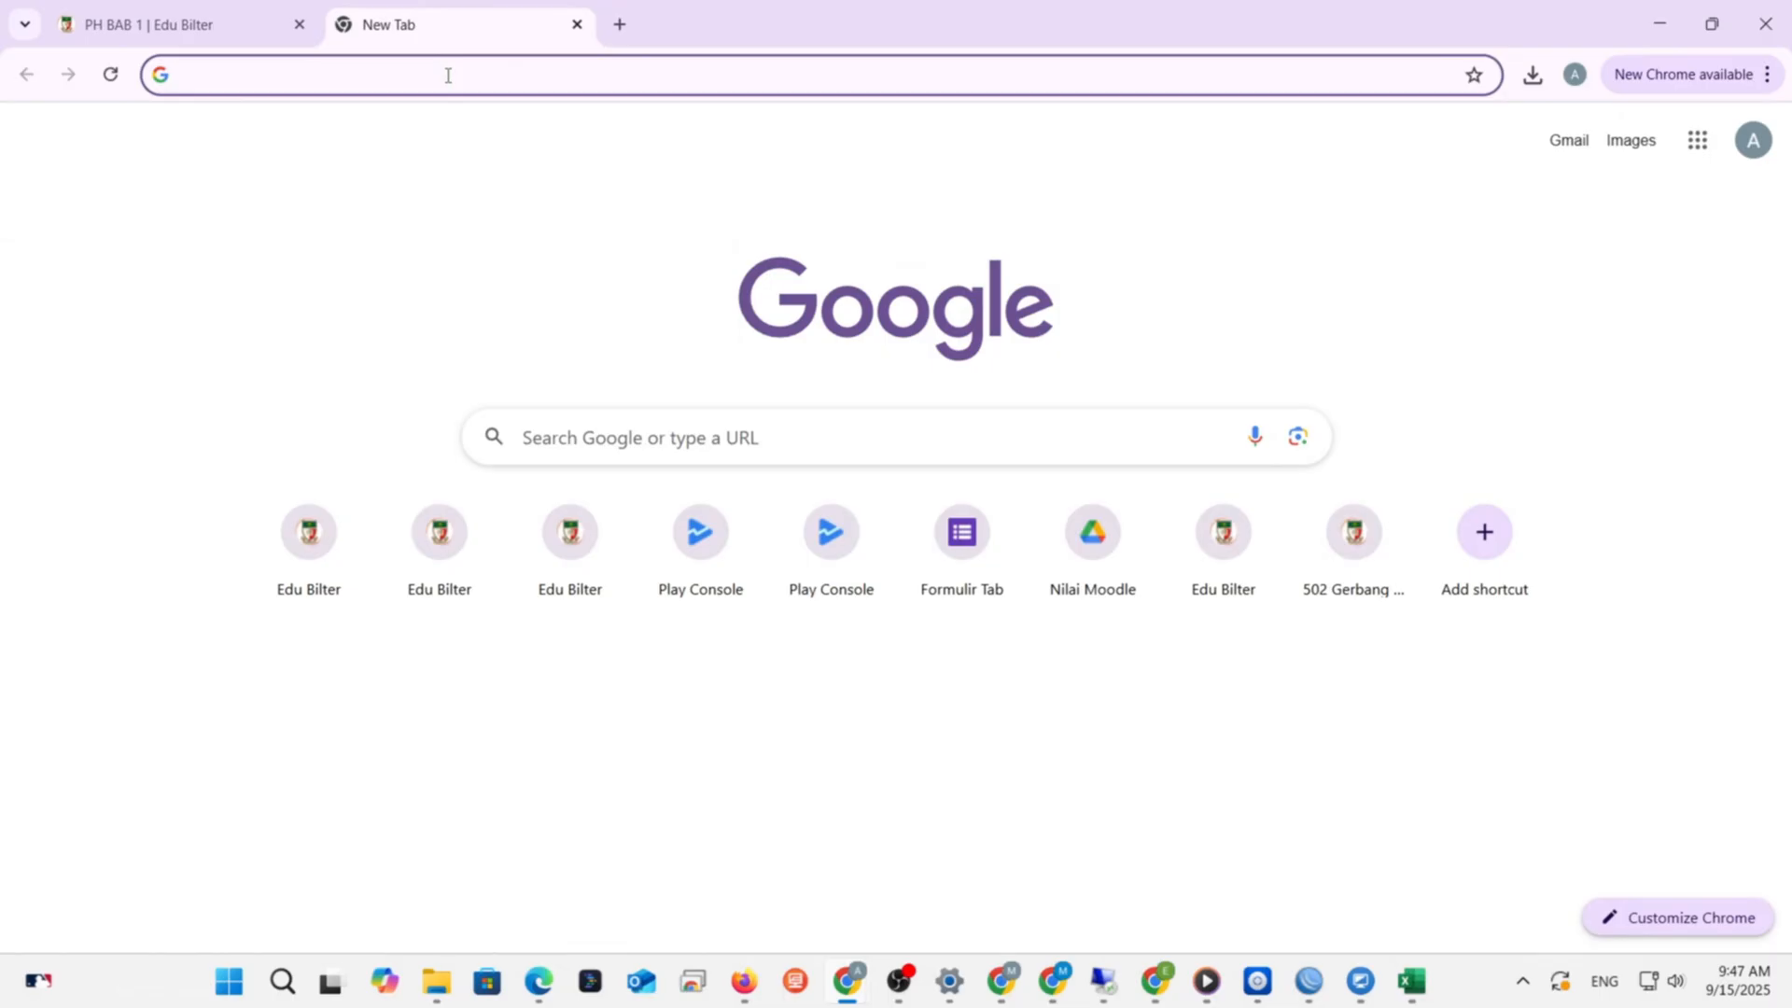
{"action": "left_click", "coordinate": [448, 76]}
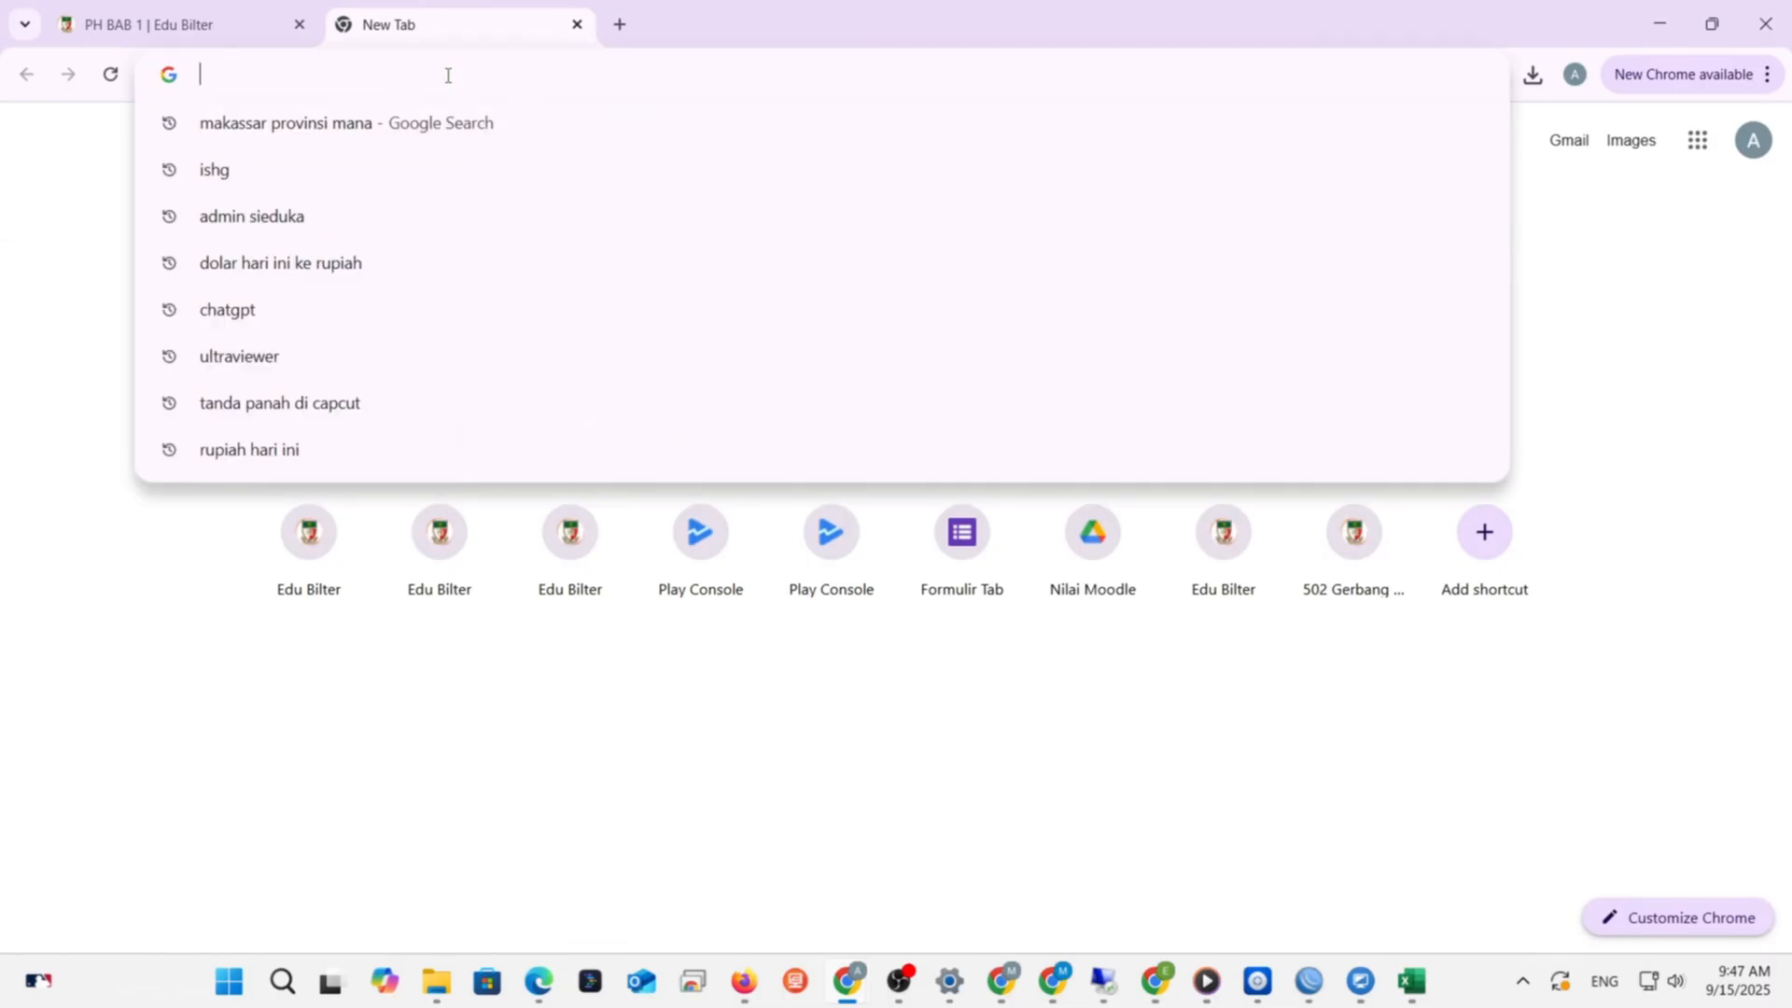
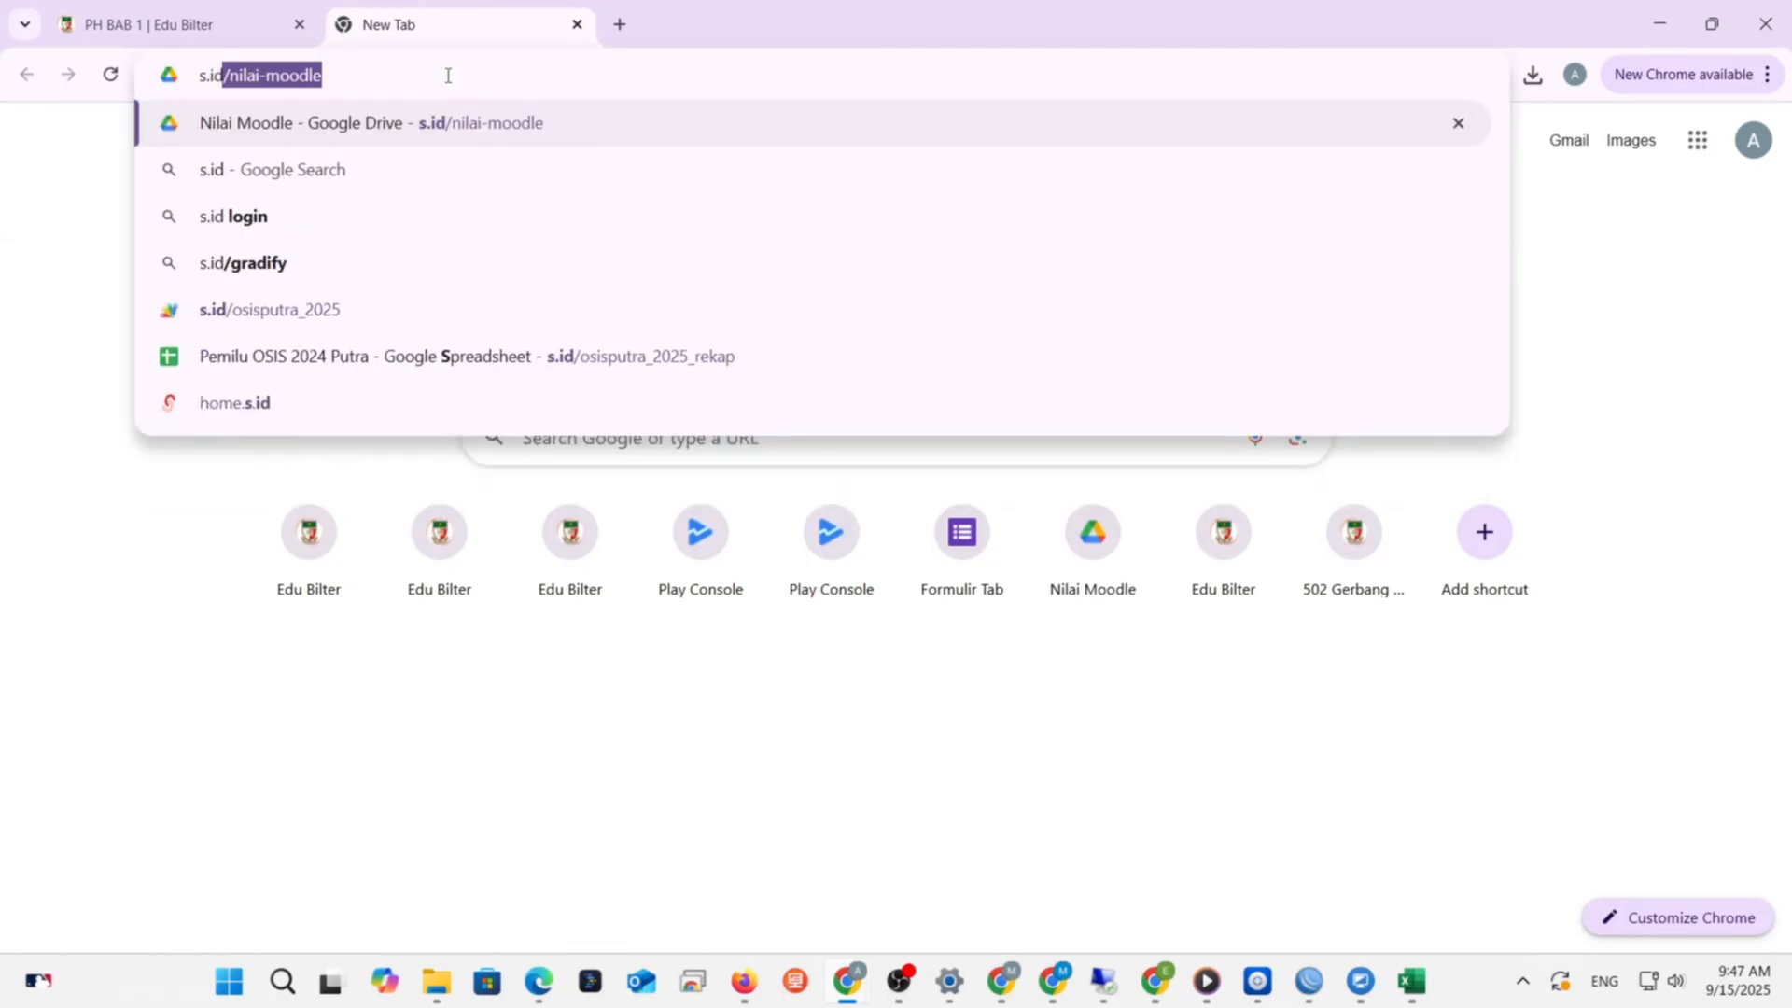
{"action": "key", "text": "Right"}
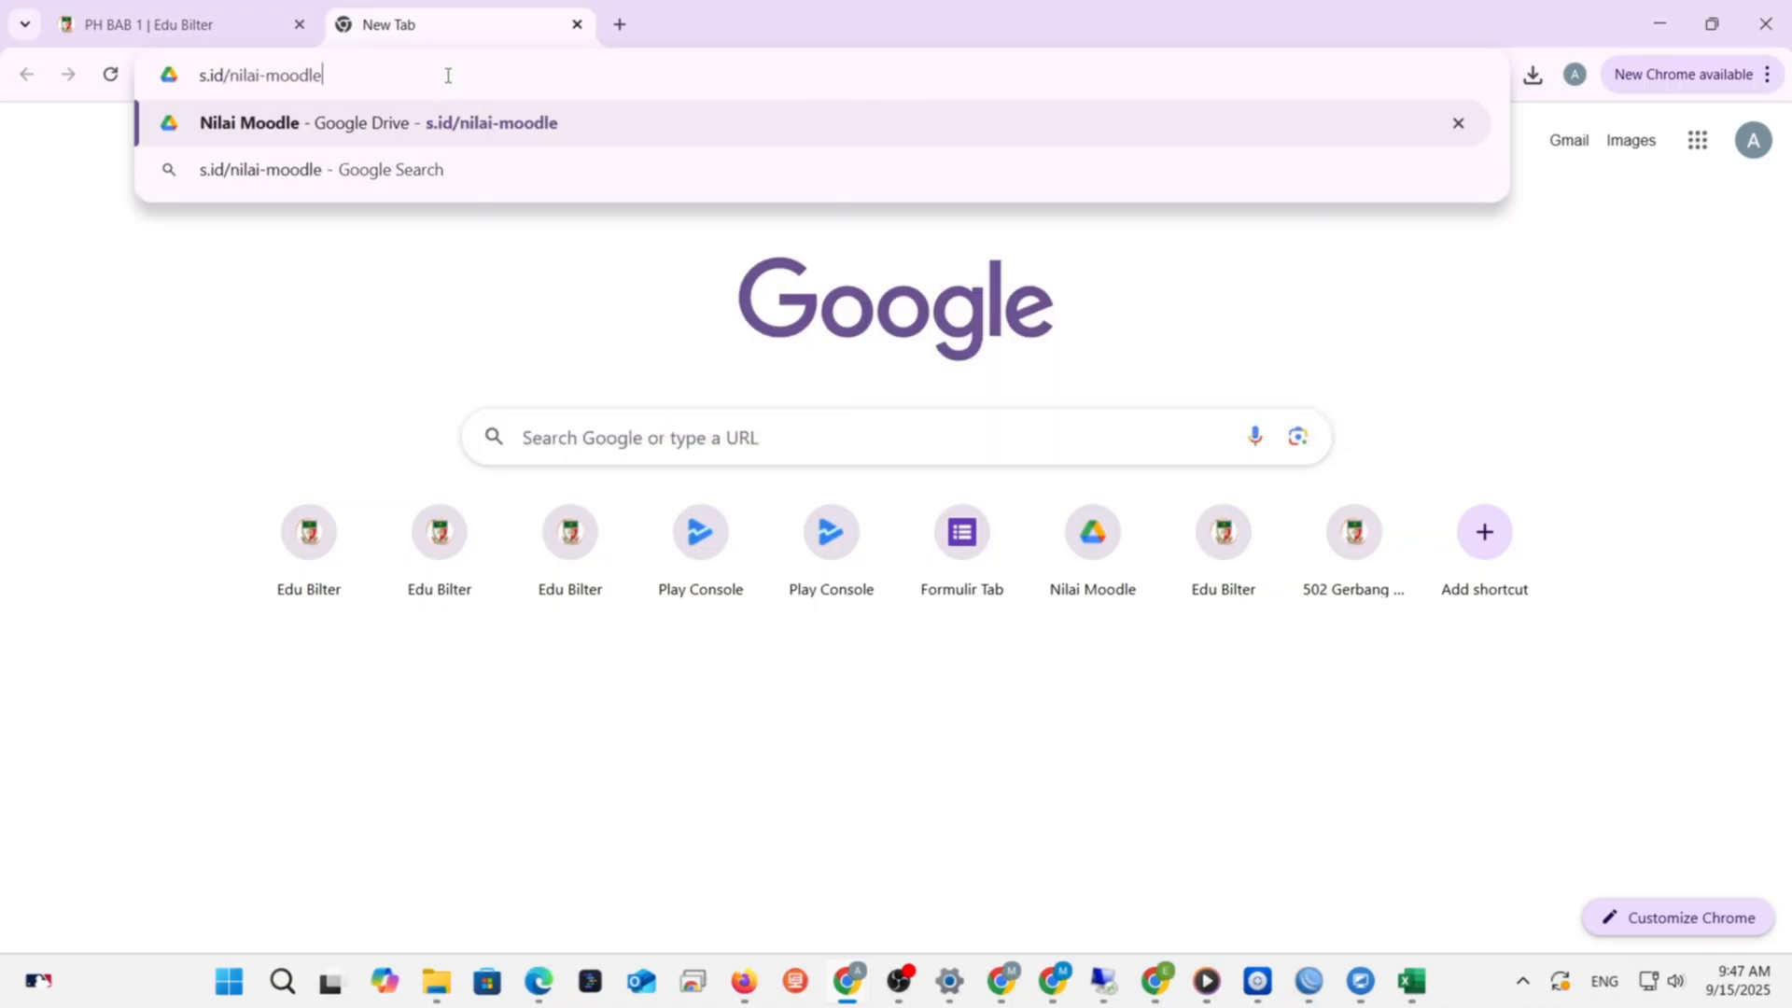
{"action": "key", "text": "Return"}
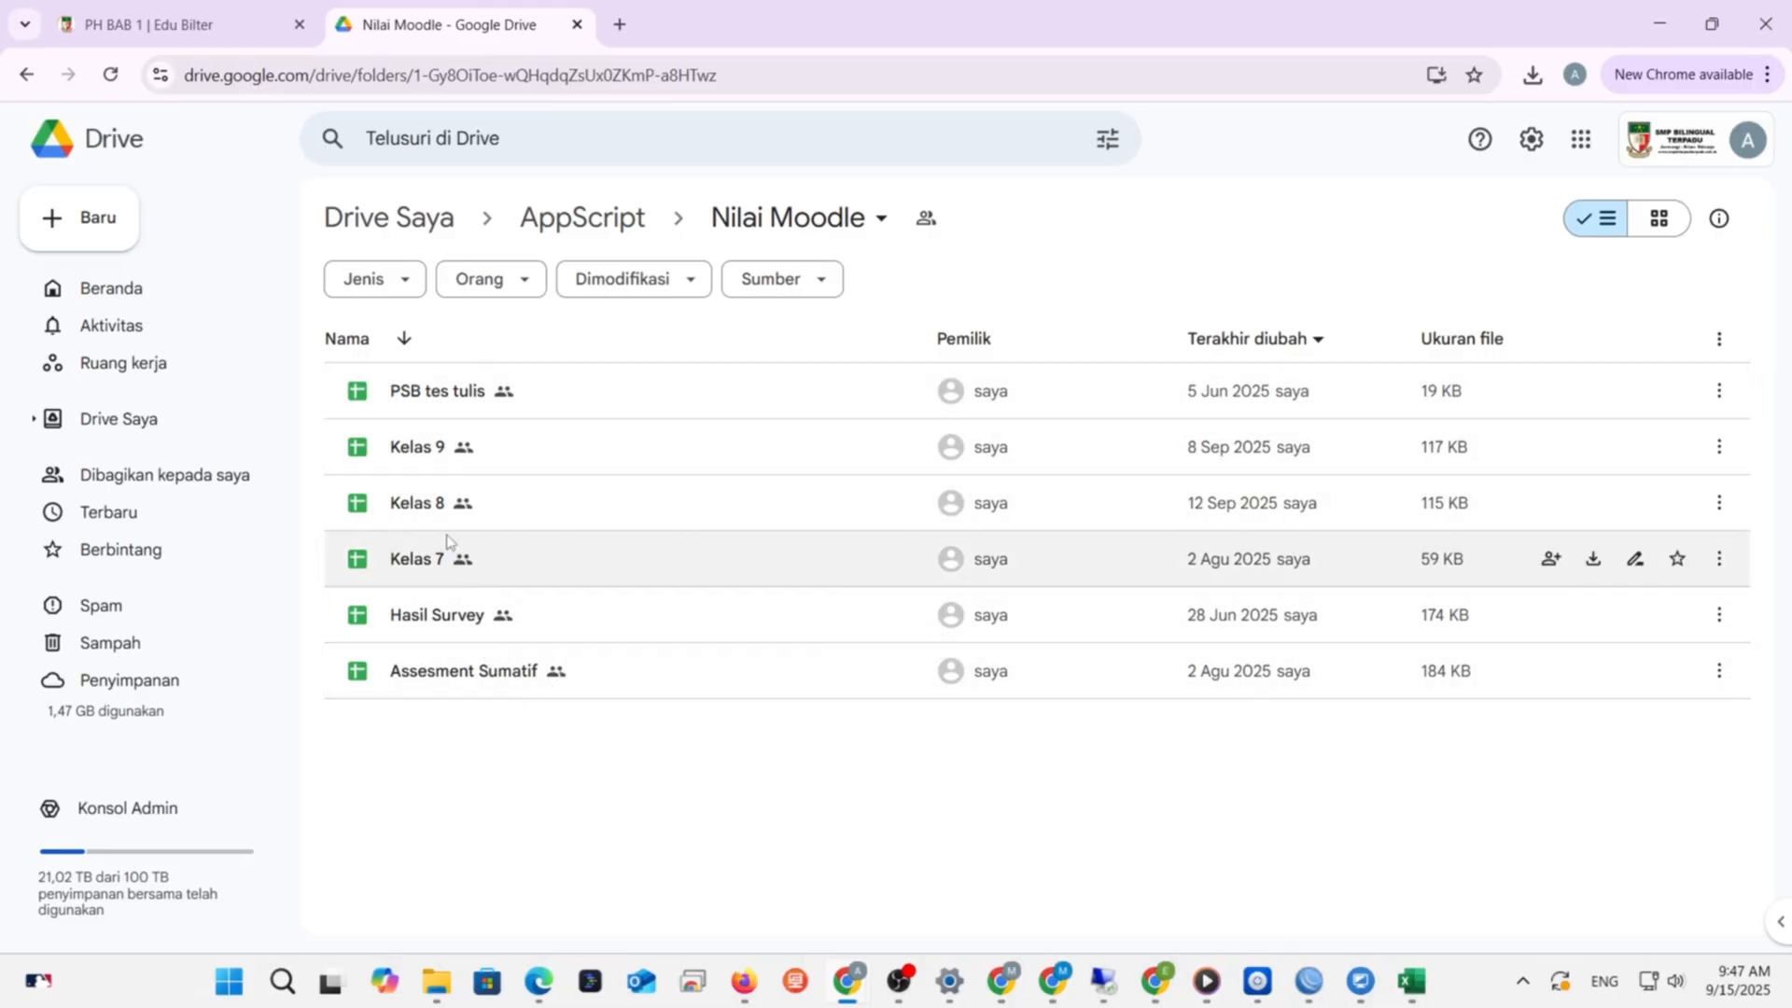
- Open the Kelas 9 spreadsheet and switch to the ARABIC 9 sheet
{"action": "double_click", "coordinate": [411, 454]}
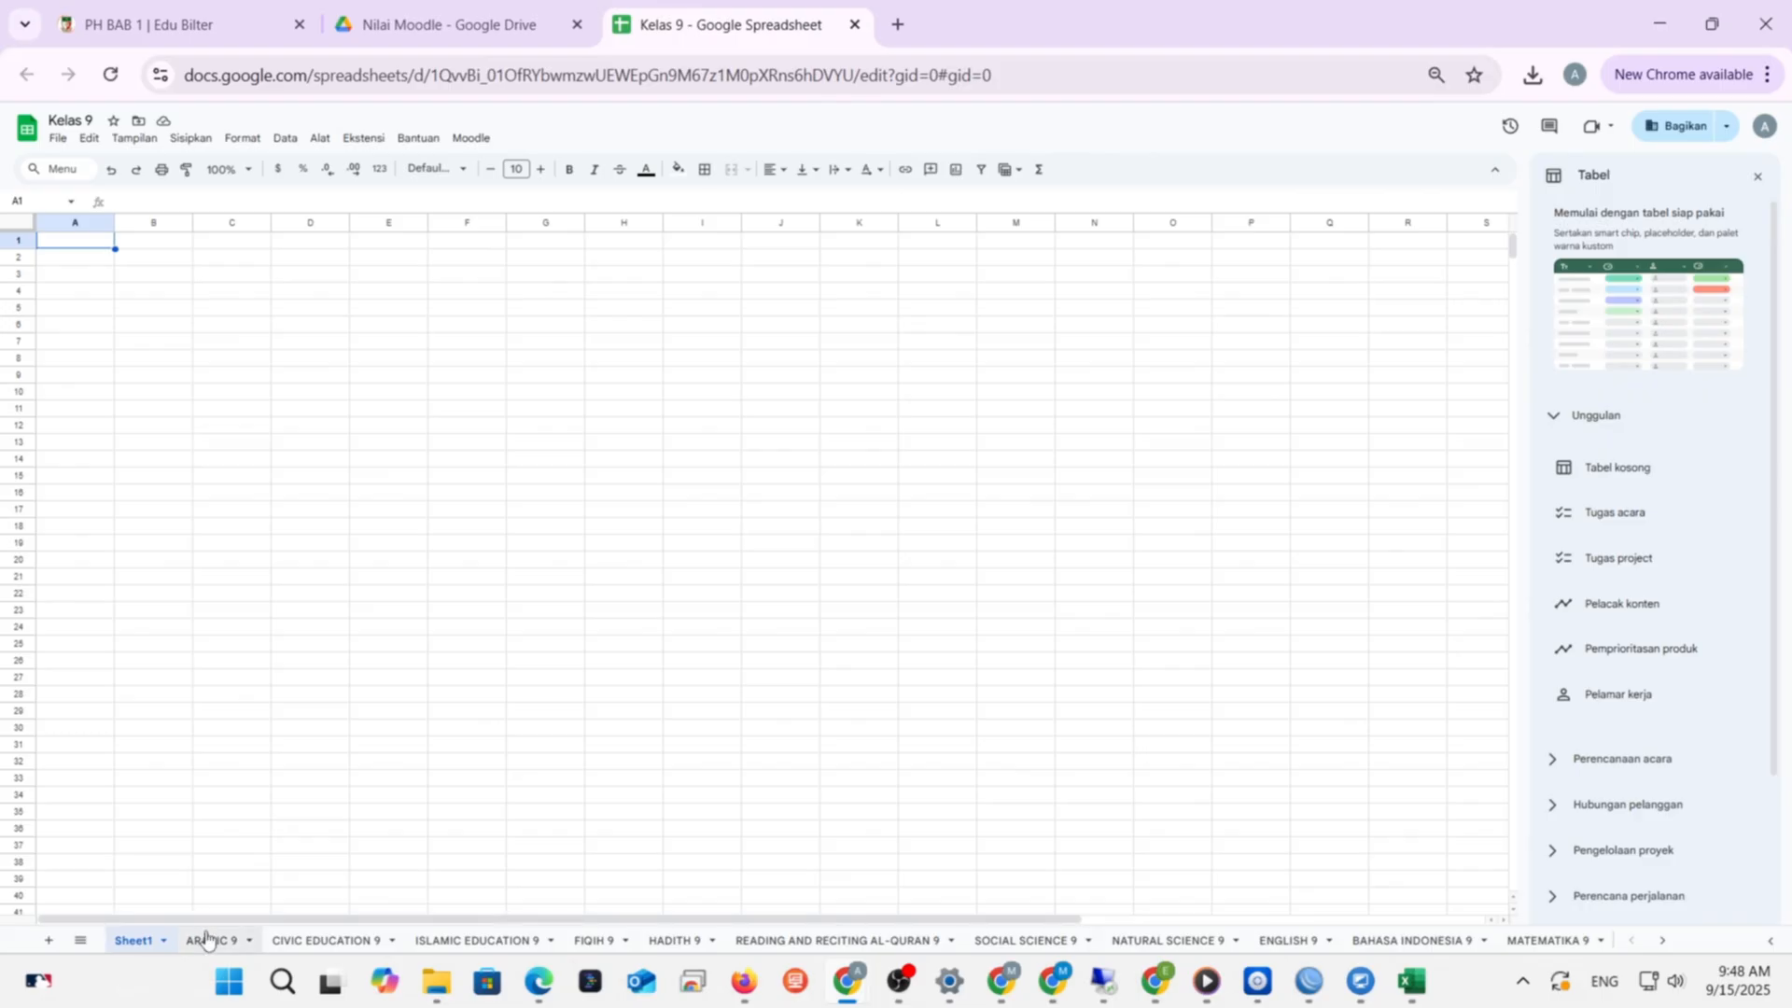
{"action": "left_click", "coordinate": [207, 938]}
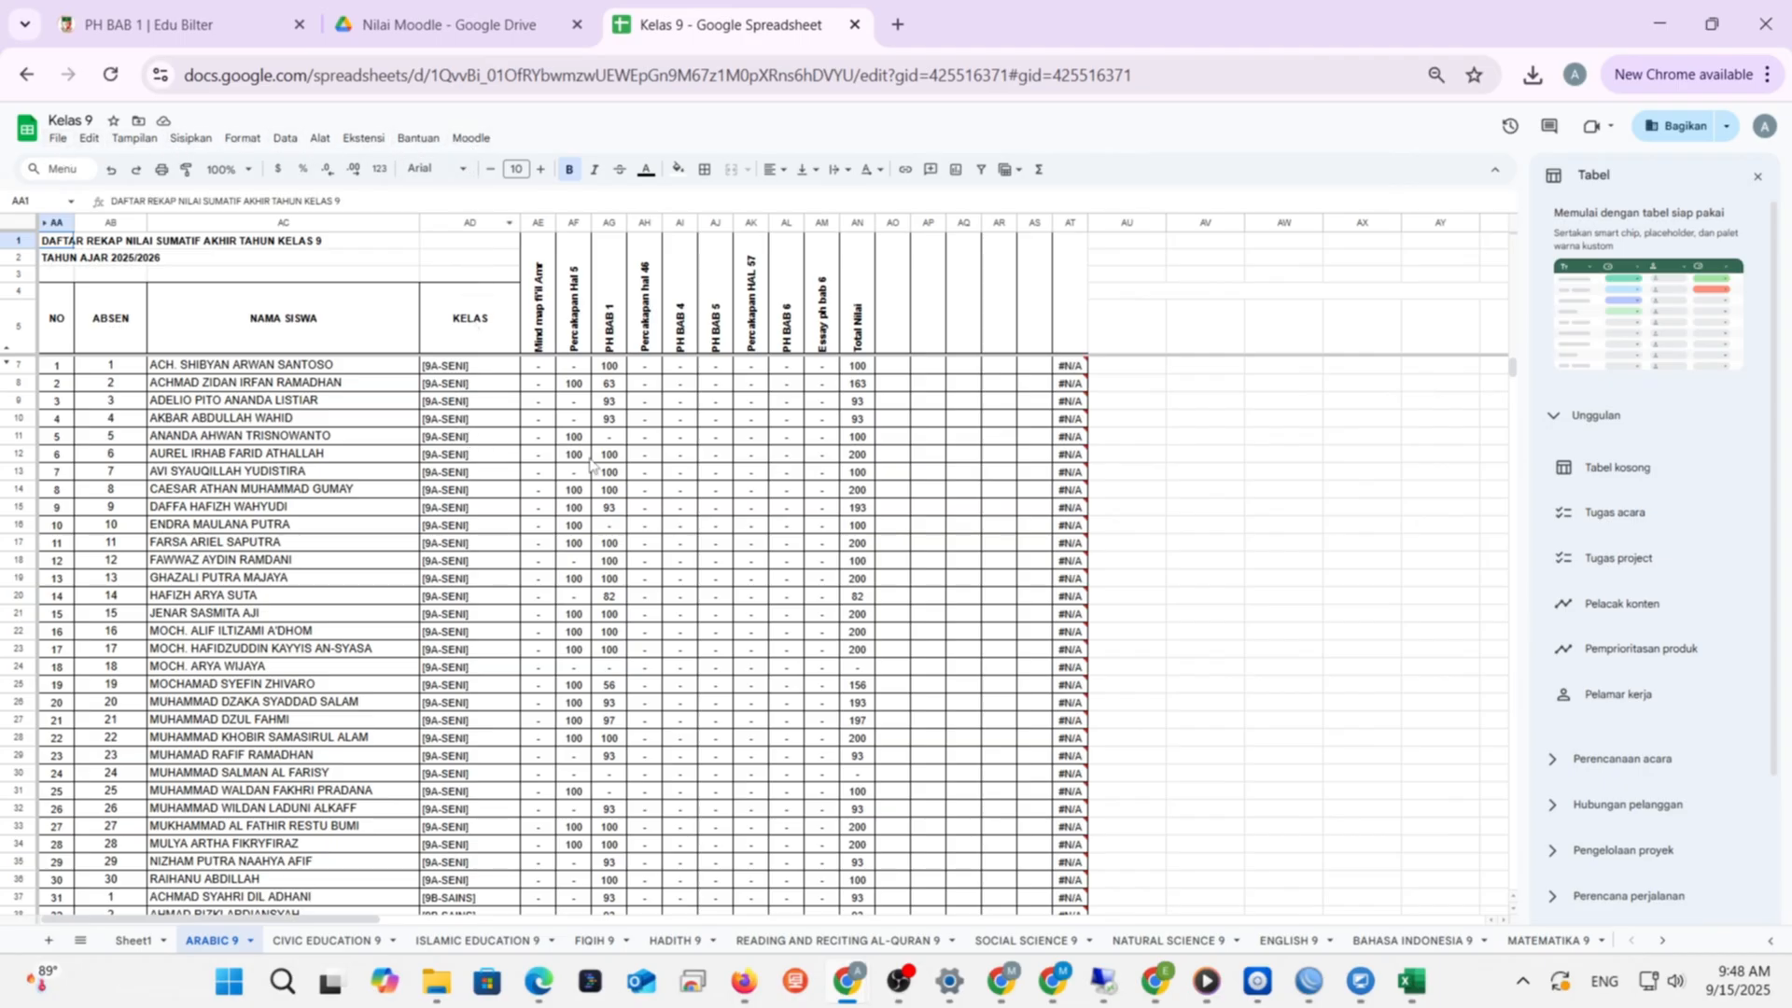
{"action": "scroll", "coordinate": [672, 480], "scroll_direction": "down", "scroll_amount": 5}
{"action": "scroll", "coordinate": [672, 481], "scroll_direction": "up", "scroll_amount": 5}
- Close the table templates side panel and set the page zoom back to 80%
{"action": "left_click", "coordinate": [1759, 180]}
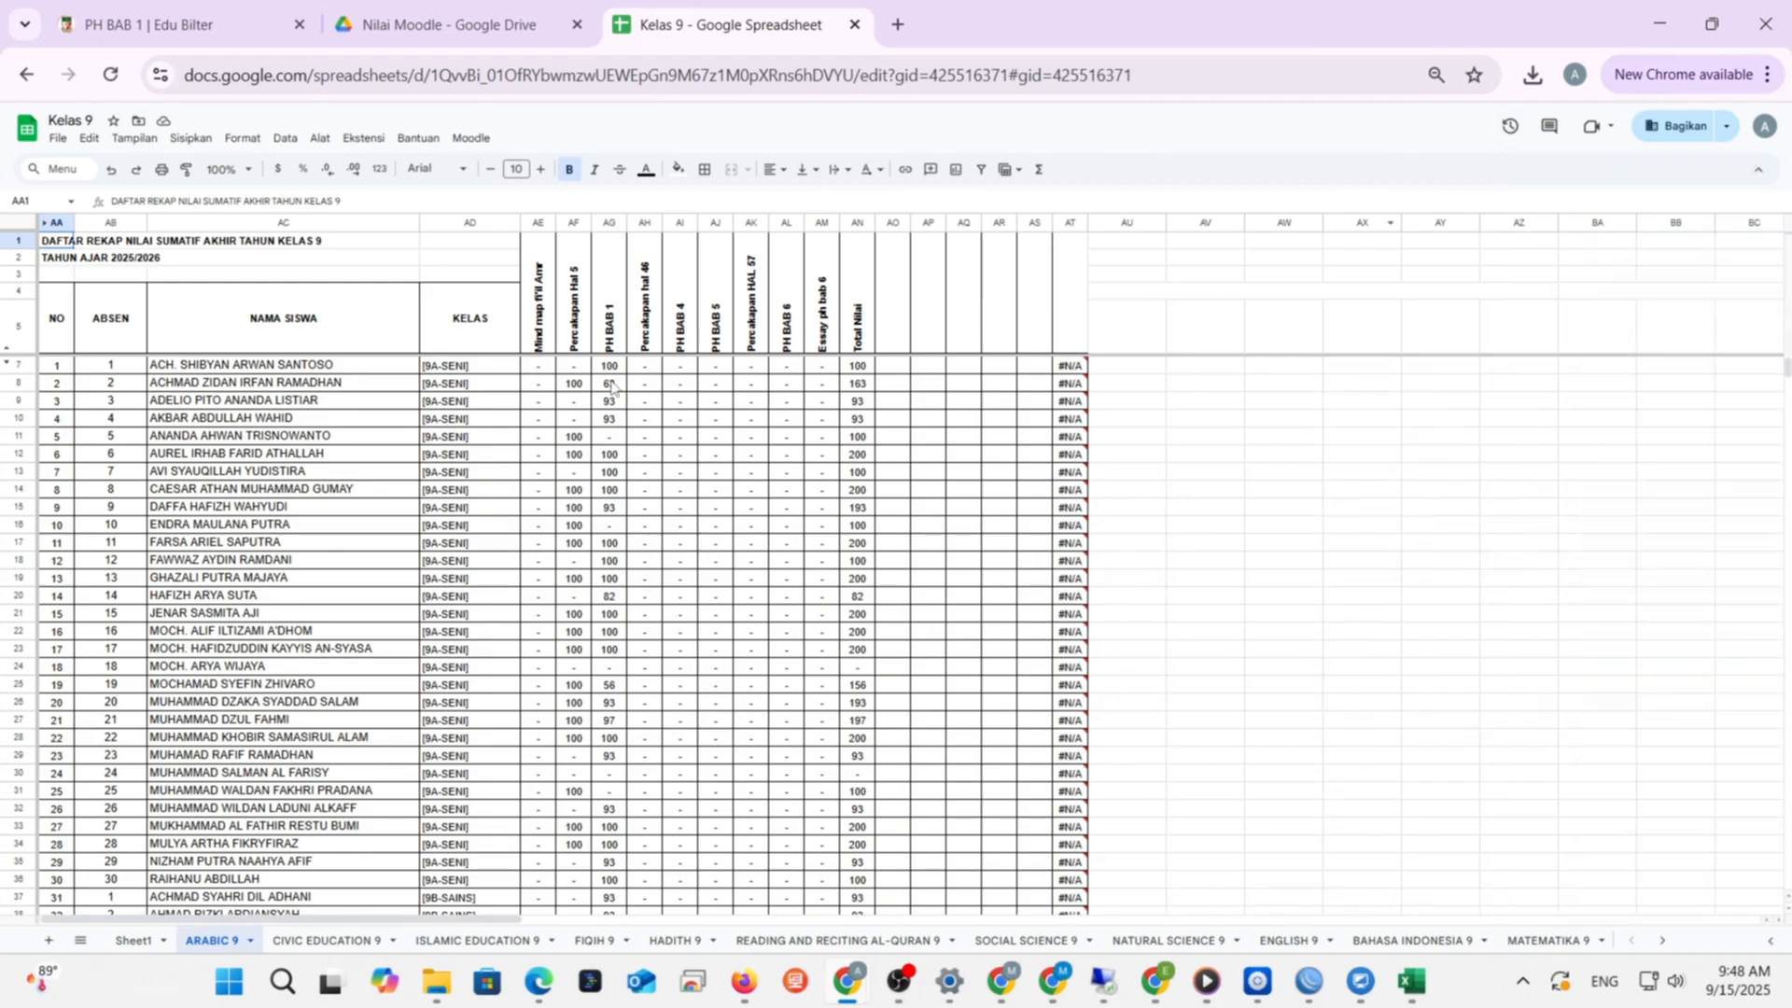
{"action": "key", "text": "ctrl+equal"}
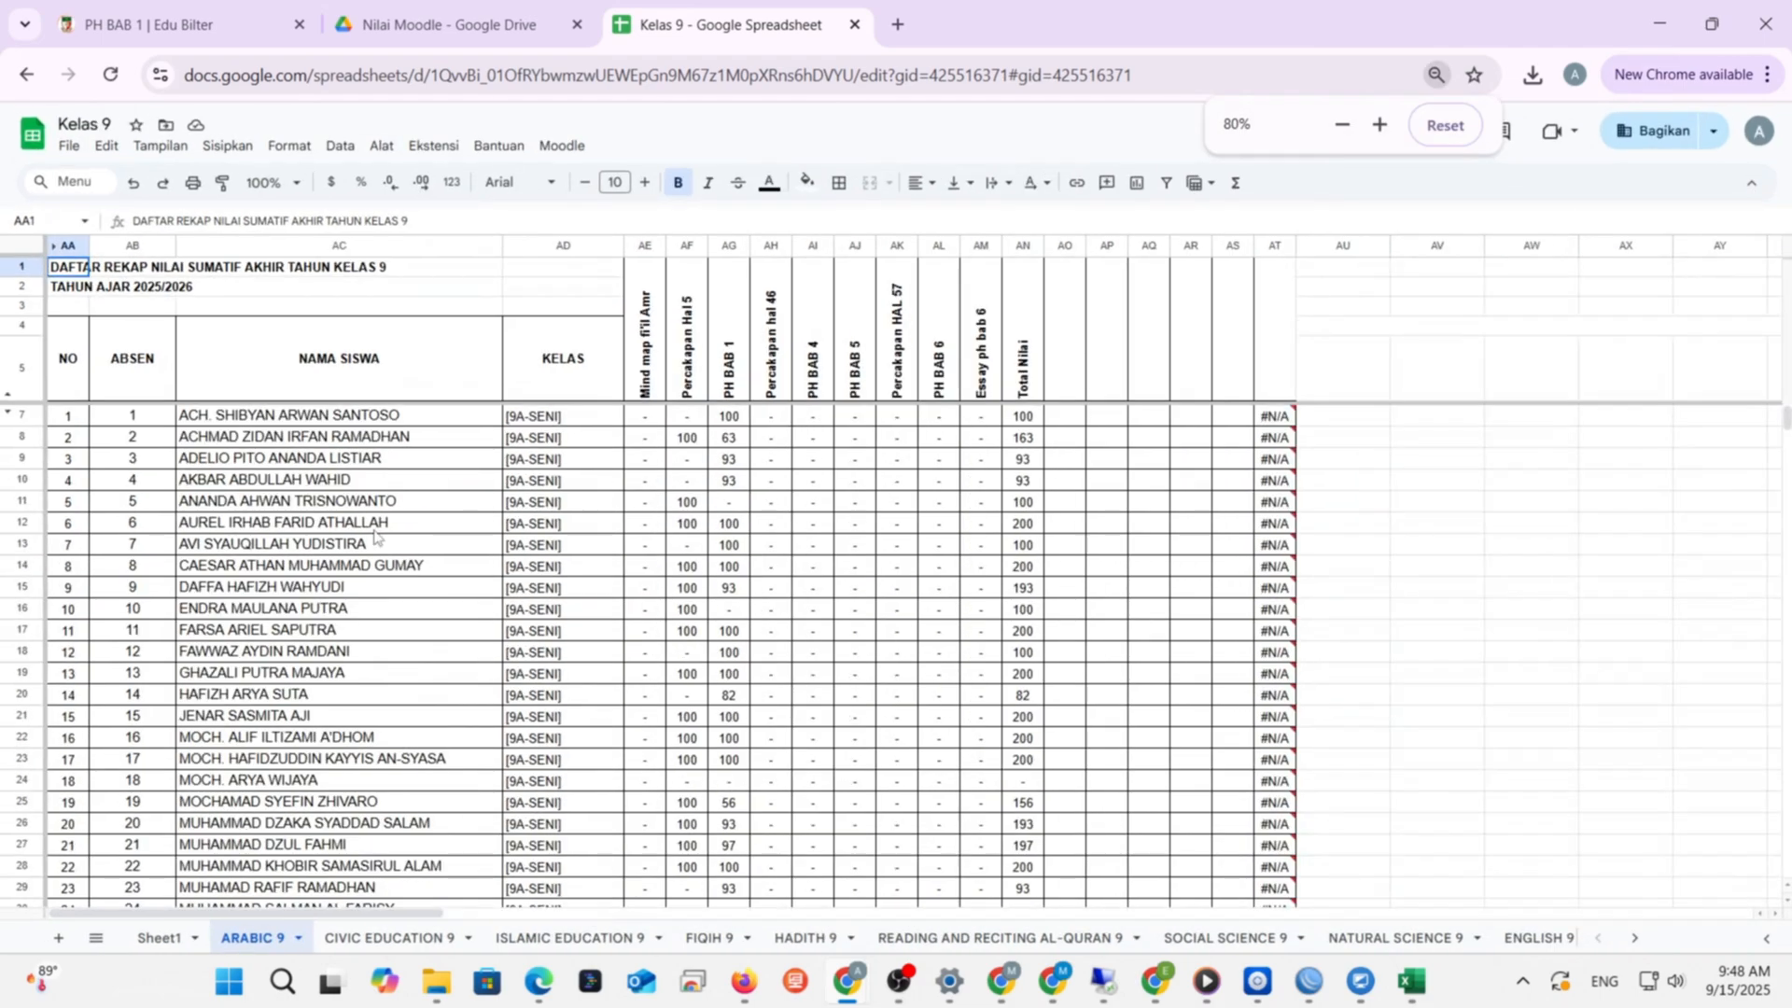
{"action": "key", "text": "ctrl+equal"}
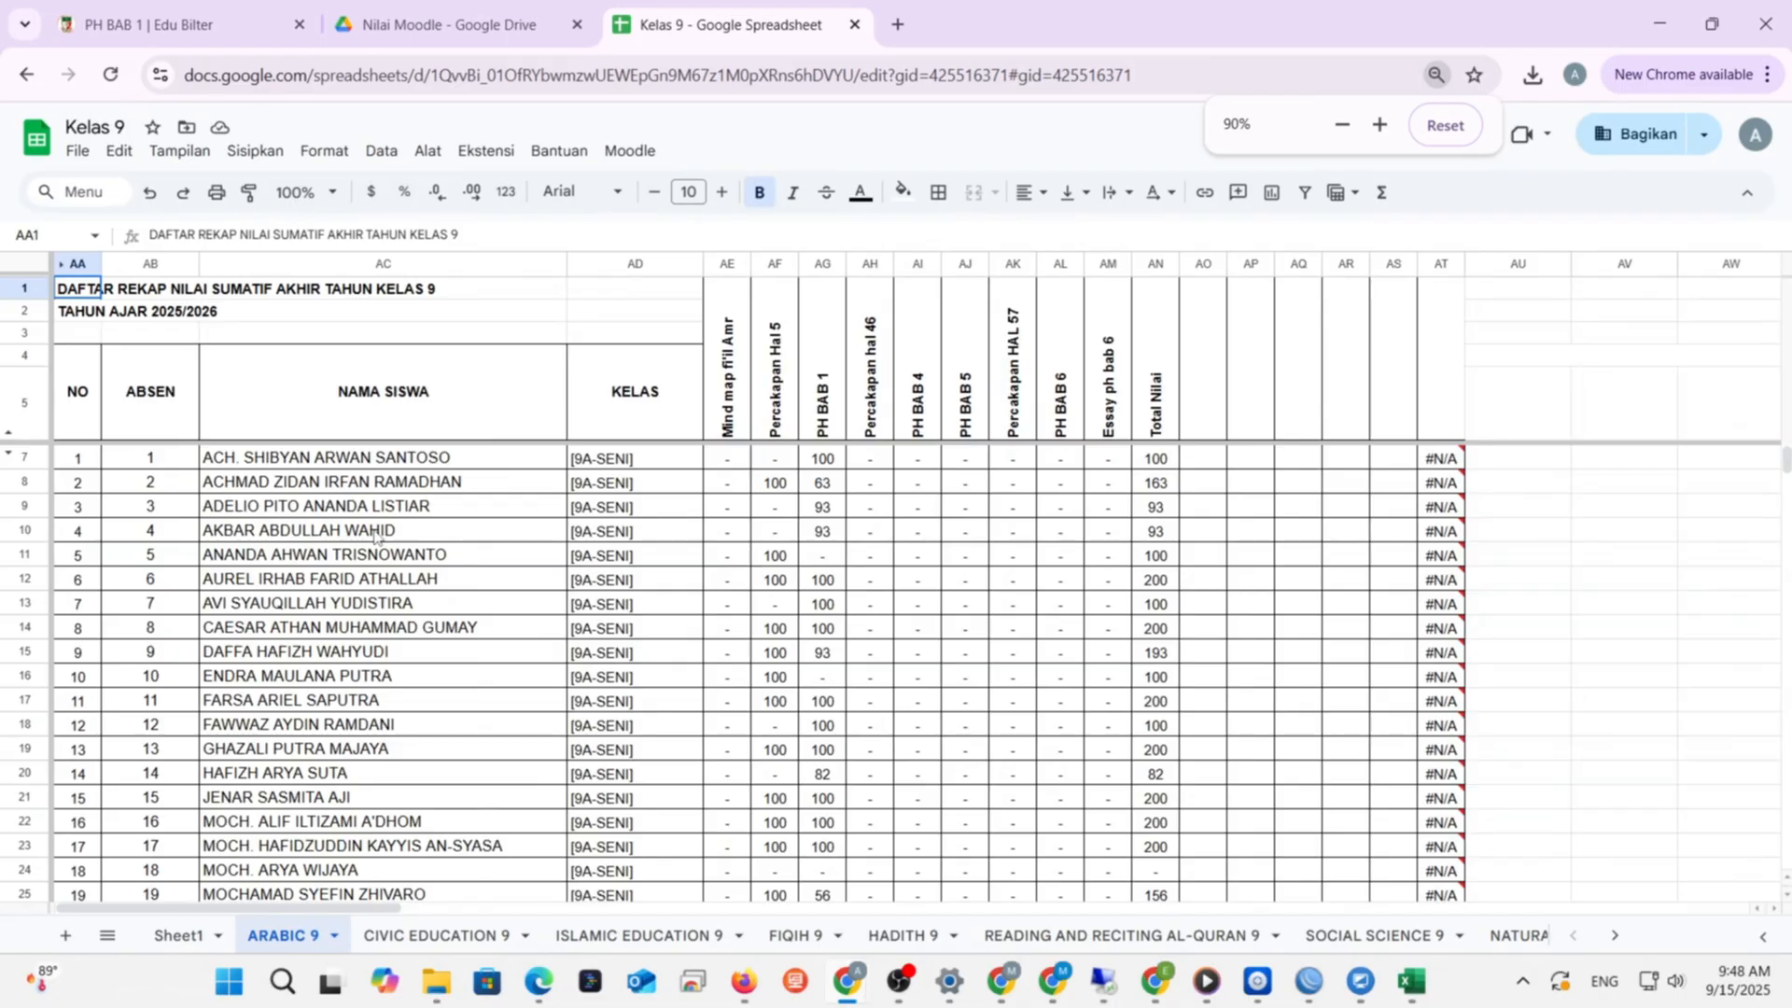
{"action": "key", "text": "ctrl+minus"}
{"action": "scroll", "coordinate": [374, 534], "scroll_direction": "down", "scroll_amount": 2}
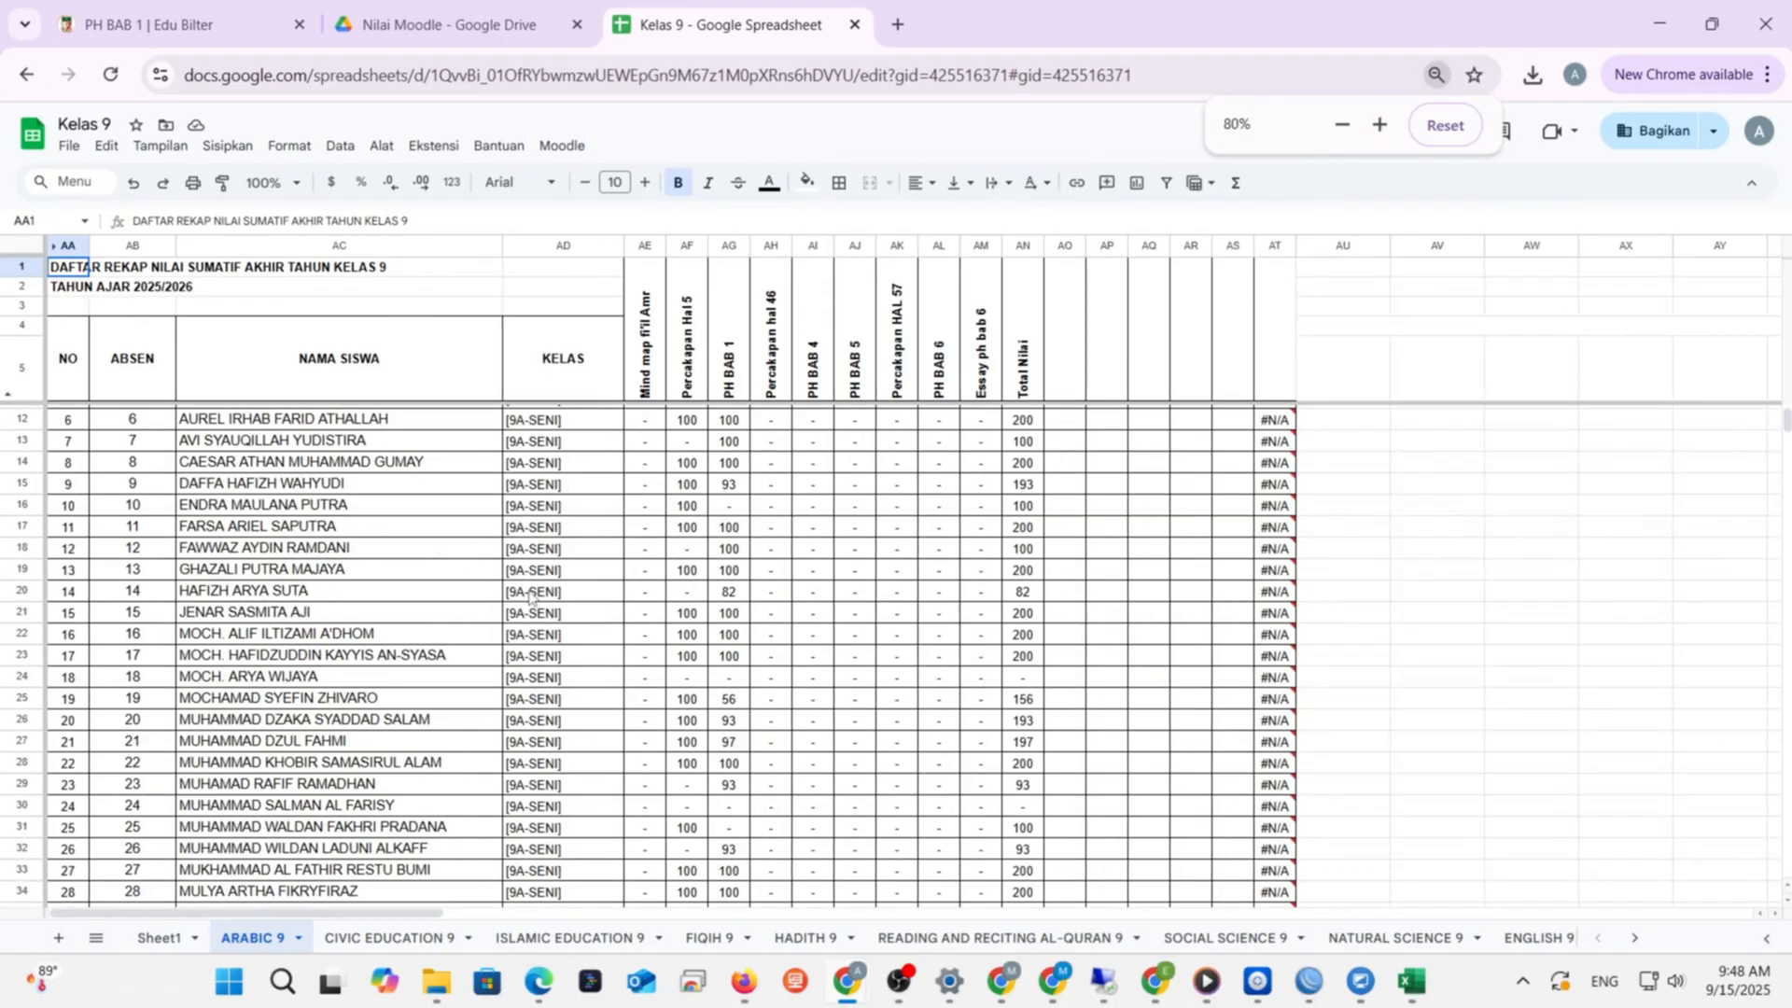
{"action": "scroll", "coordinate": [529, 597], "scroll_direction": "up", "scroll_amount": 2}
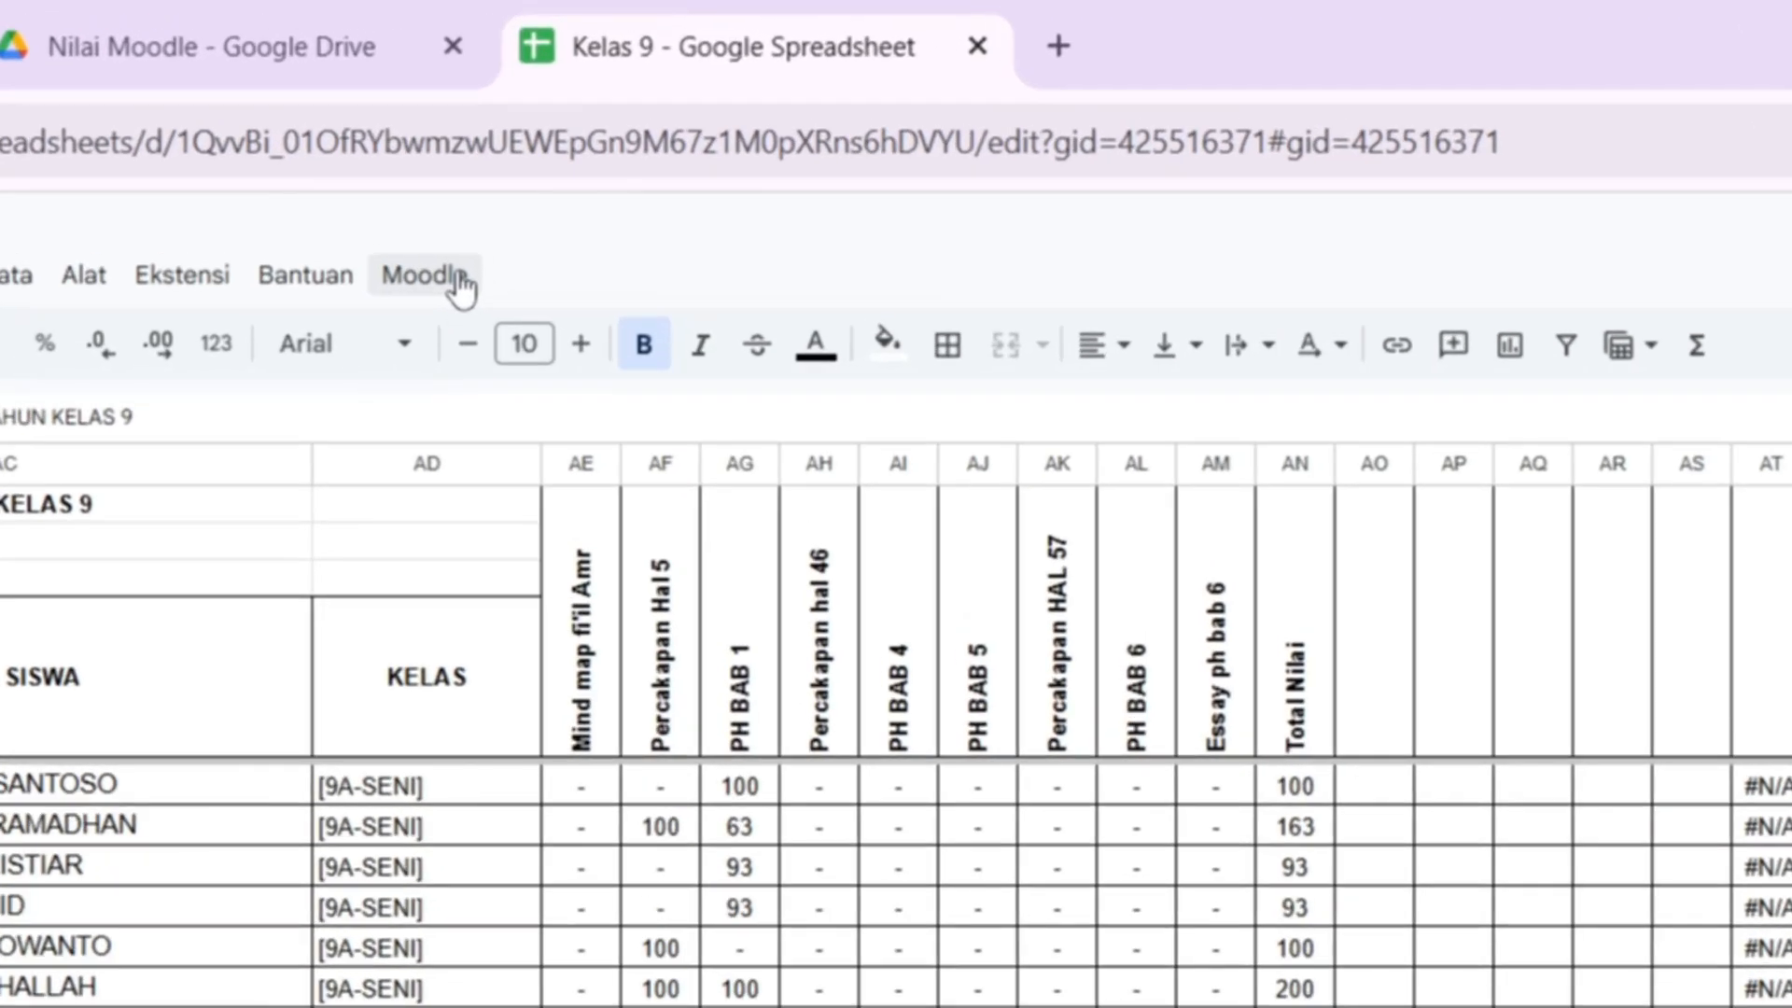
- Run Moodle > Perbarui Nilai > ARABIC 9 and confirm the success message with Oke
{"action": "left_click", "coordinate": [460, 279]}
{"action": "mouse_move", "coordinate": [484, 336]}
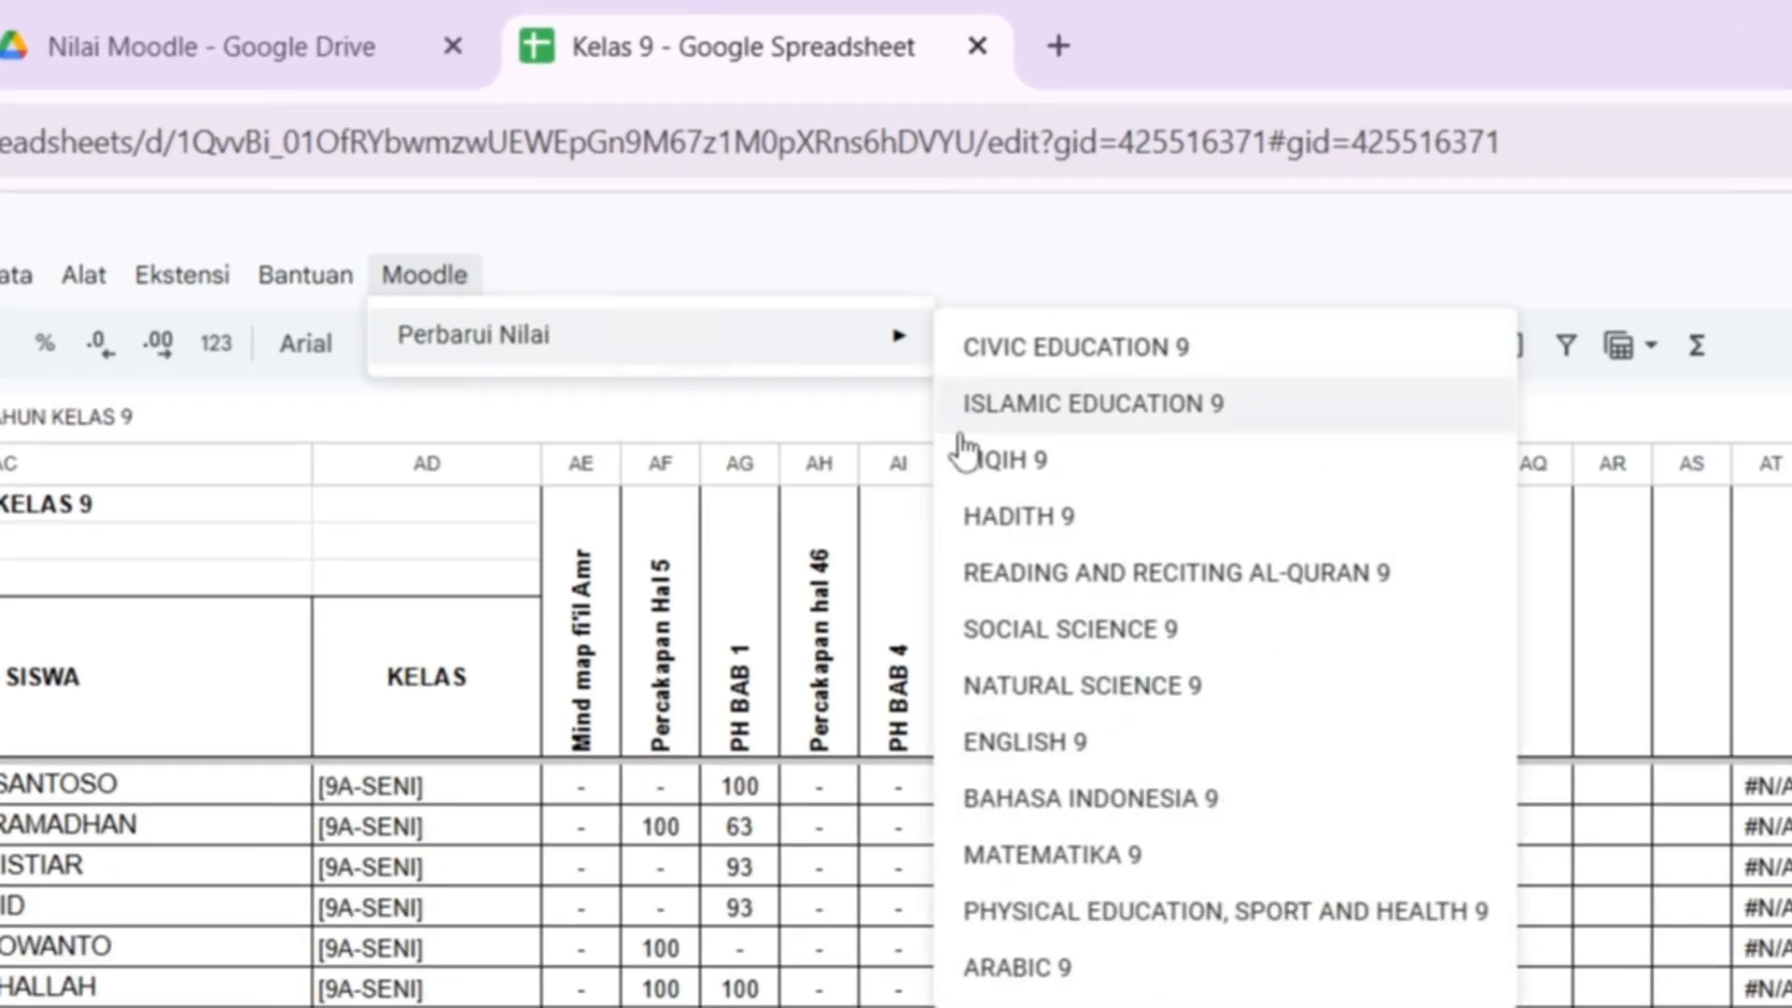
{"action": "left_click", "coordinate": [1042, 975]}
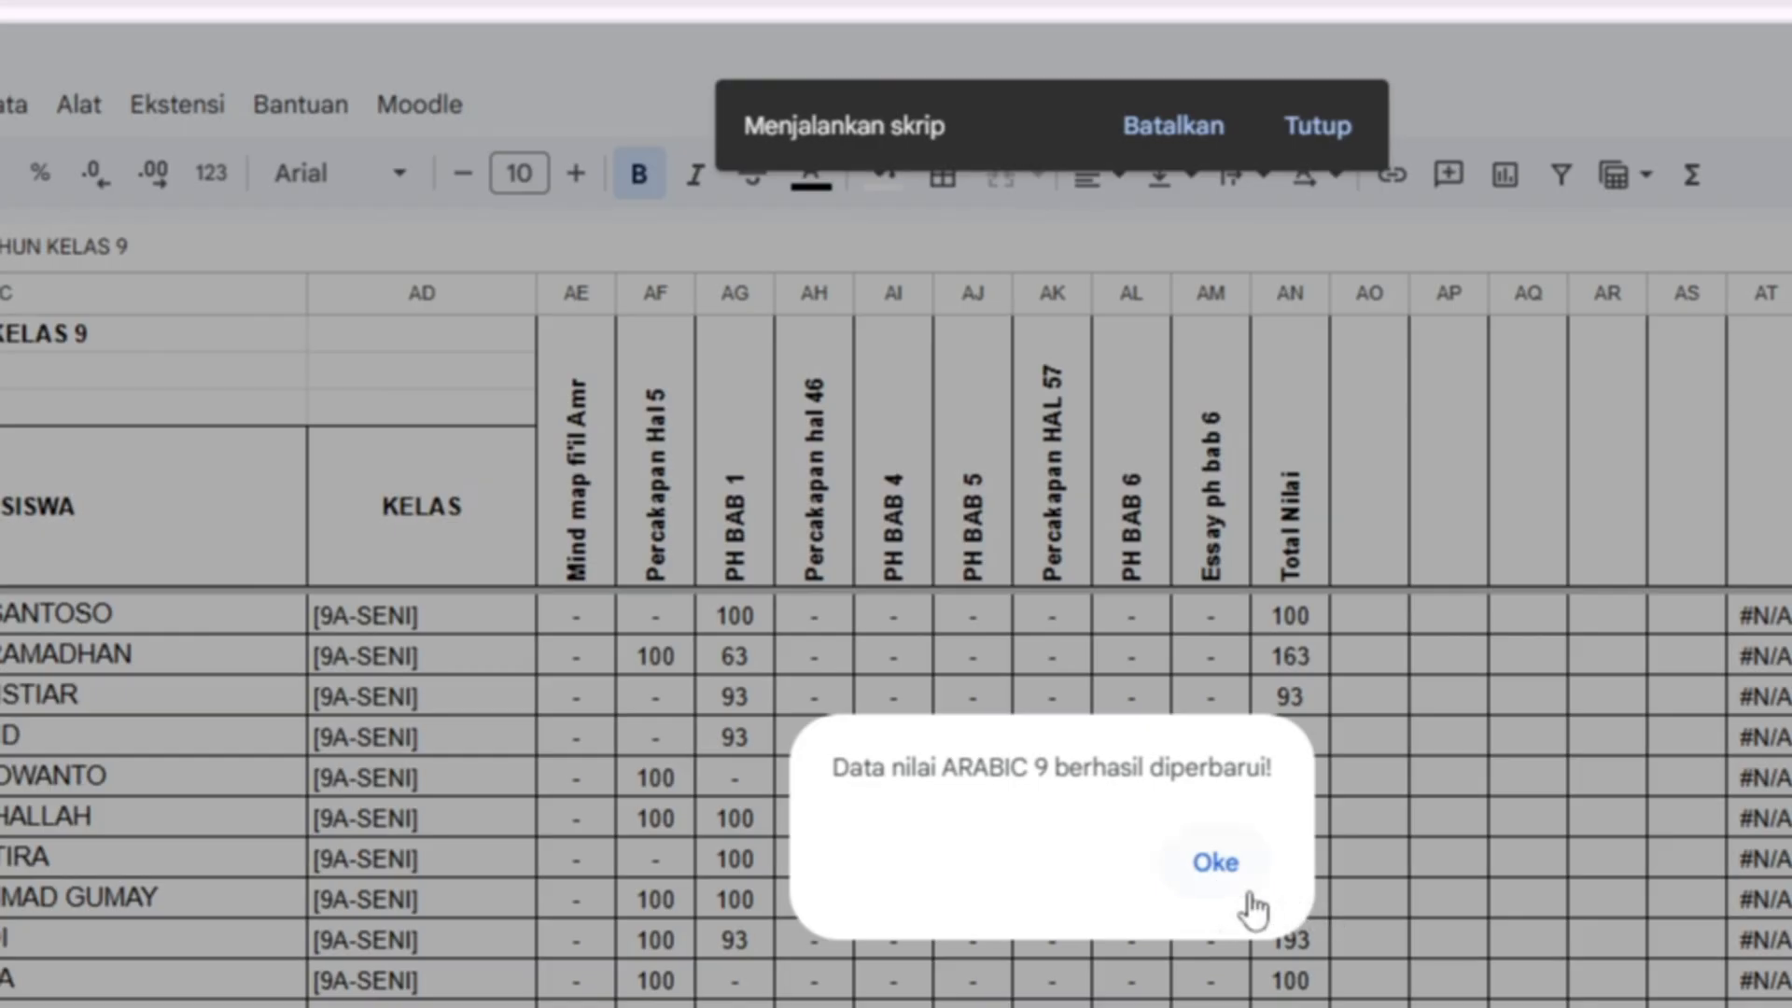
{"action": "left_click", "coordinate": [1214, 863]}
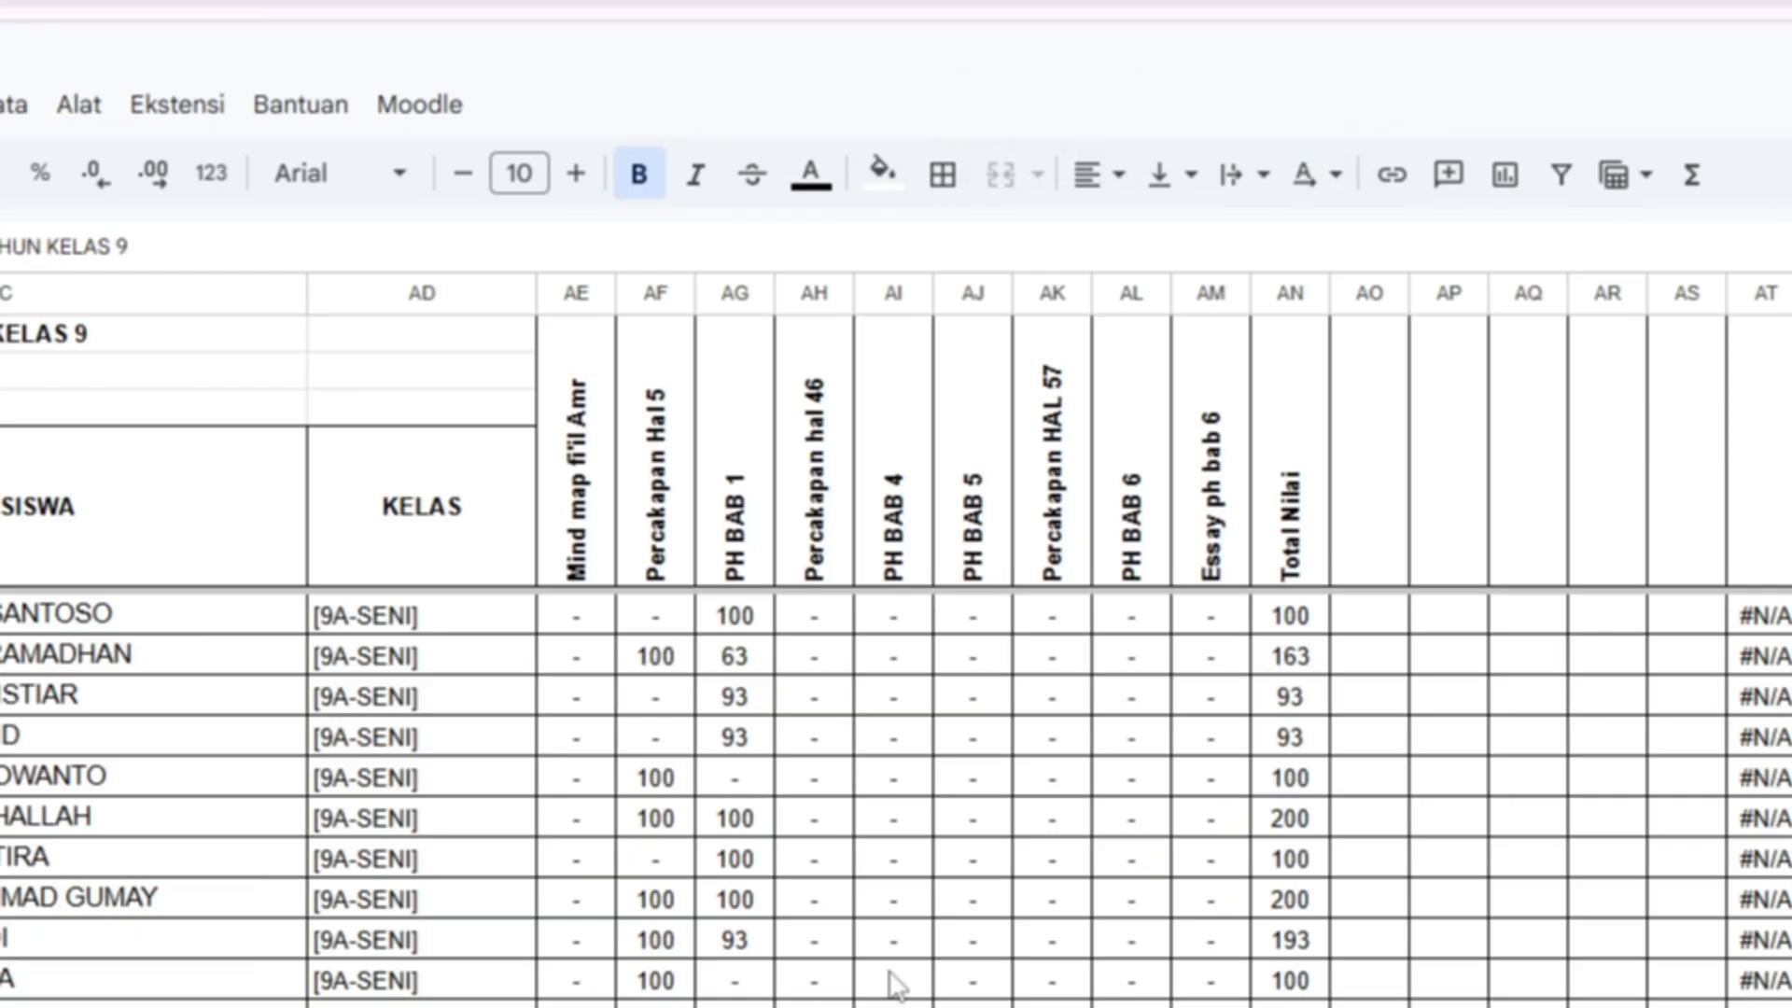
- Select the cleared PH BAB 1 and Percakapan Hal 5 grade cells
{"action": "scroll", "coordinate": [891, 982], "scroll_direction": "down", "scroll_amount": 5}
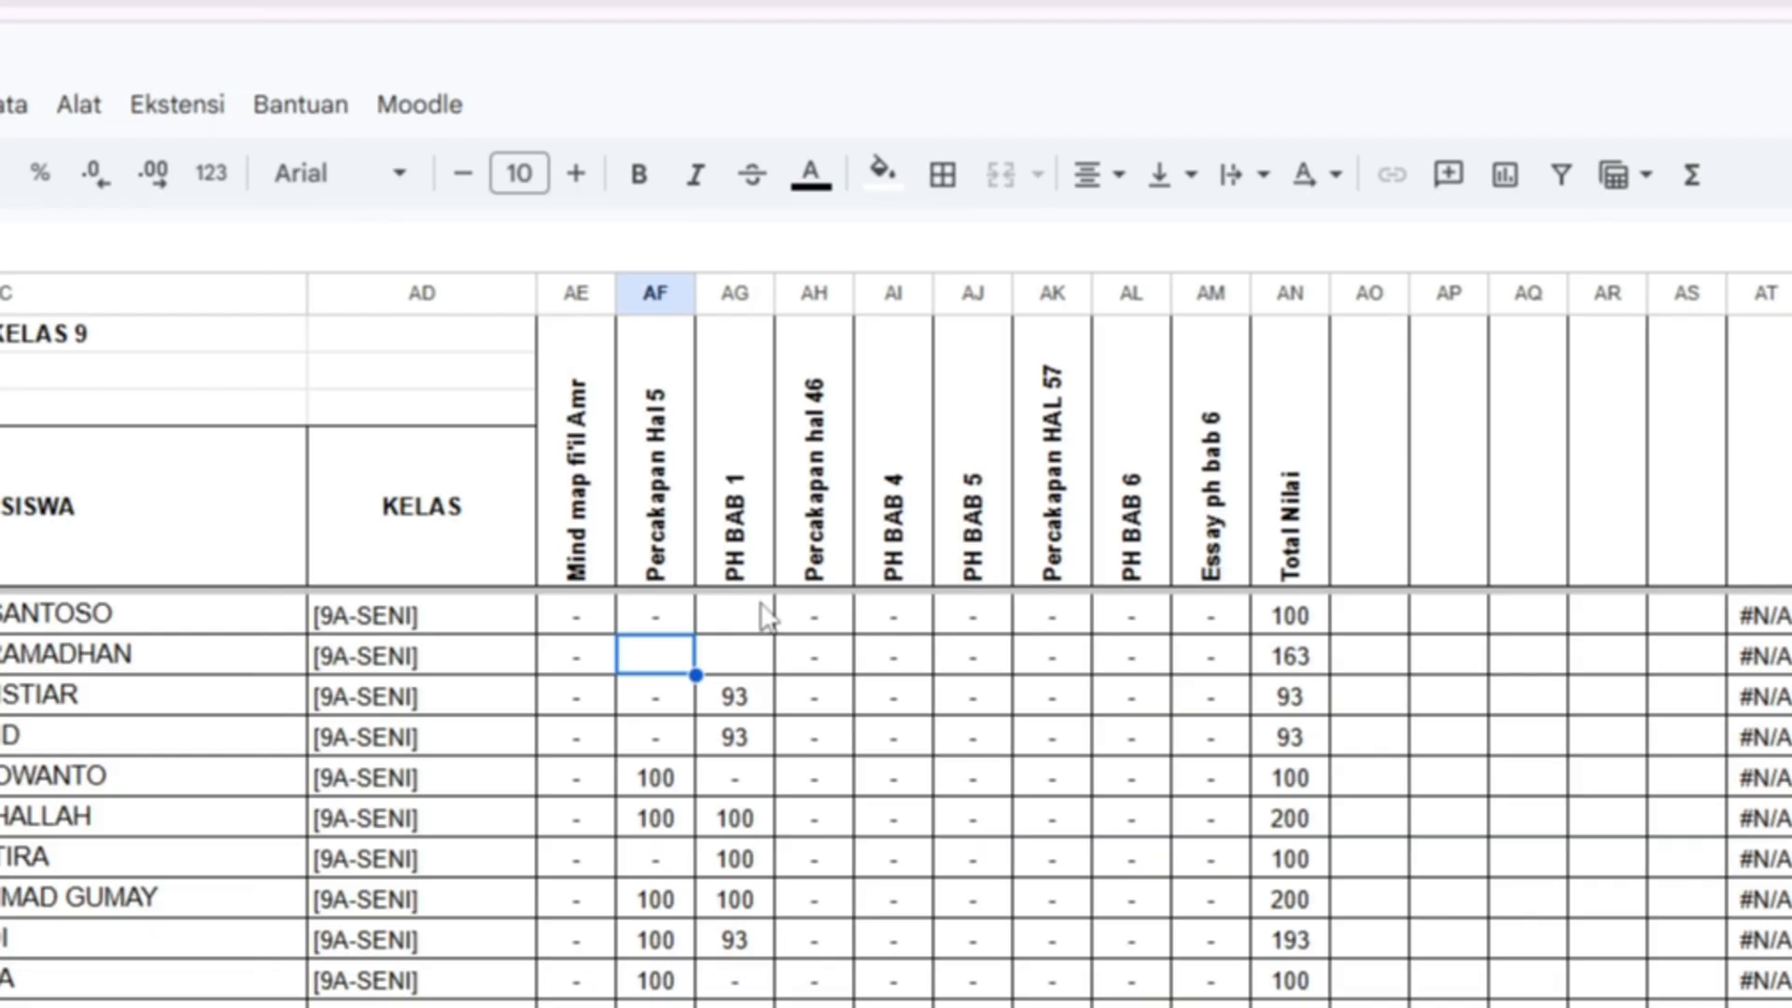
{"action": "left_click", "coordinate": [752, 616]}
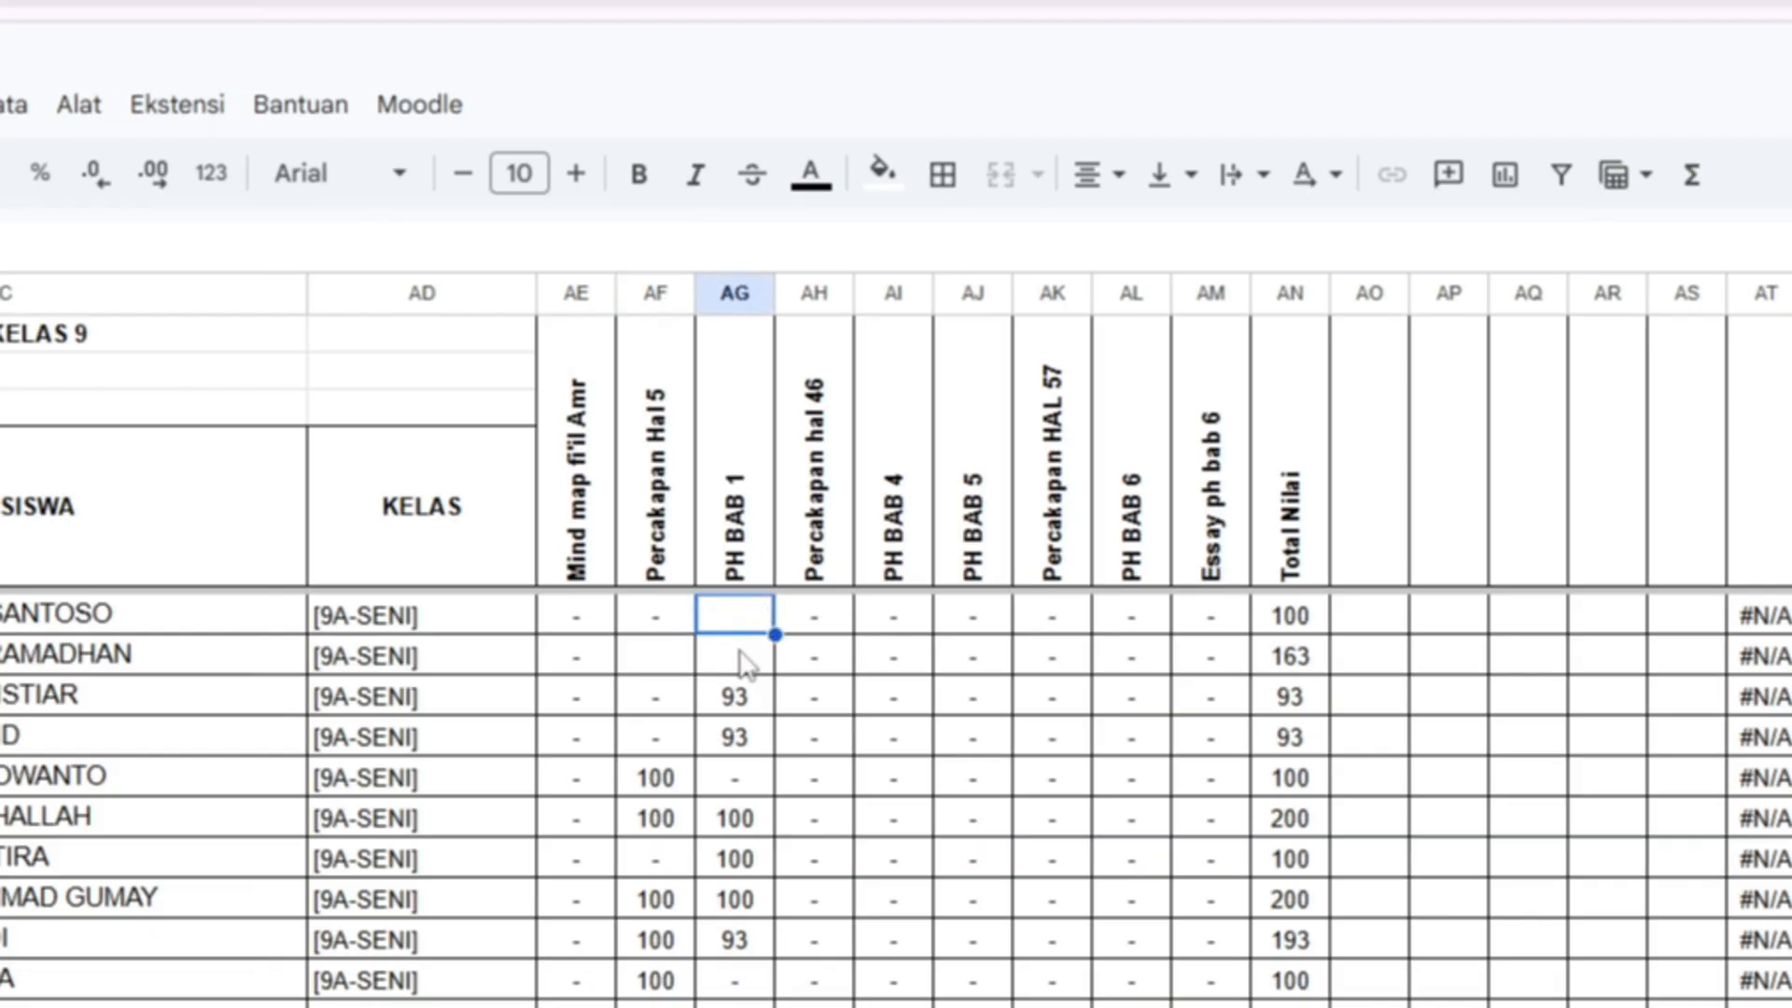
{"action": "left_click", "coordinate": [667, 664]}
- Re-run the ARABIC 9 grade update, then check restored PH BAB 1 grades such as 93
{"action": "left_click", "coordinate": [420, 104]}
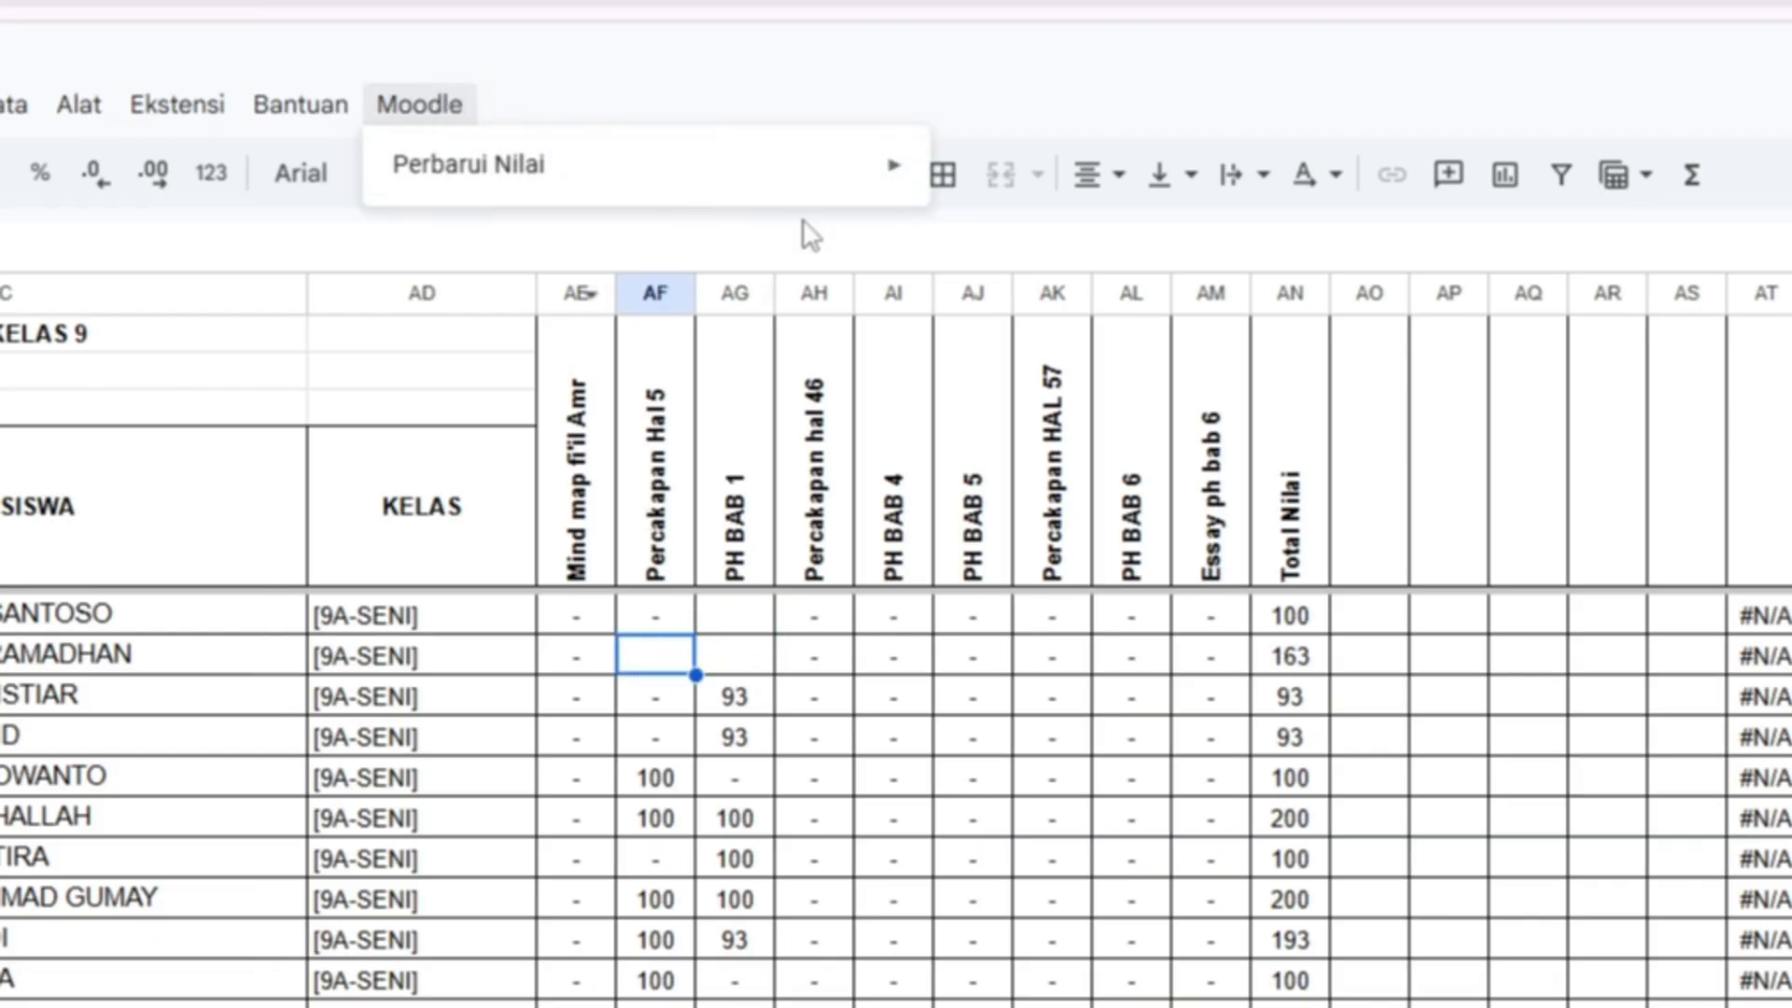
{"action": "mouse_move", "coordinate": [828, 188]}
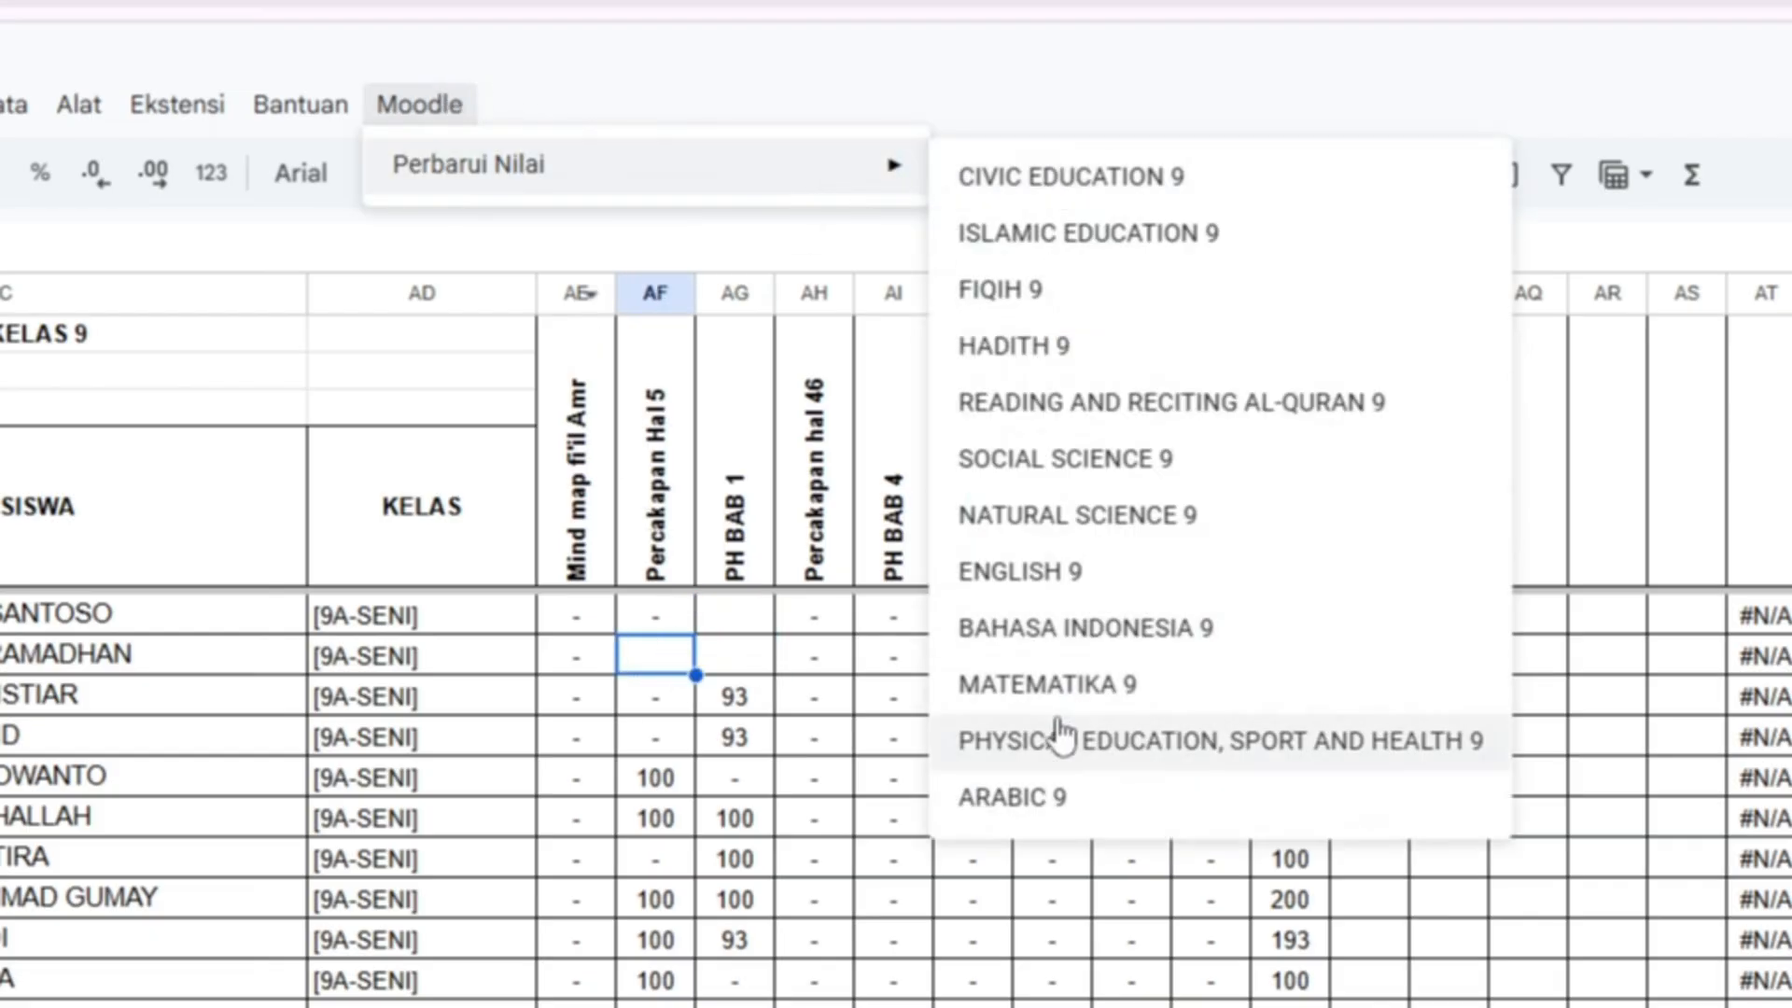
{"action": "left_click", "coordinate": [1058, 794]}
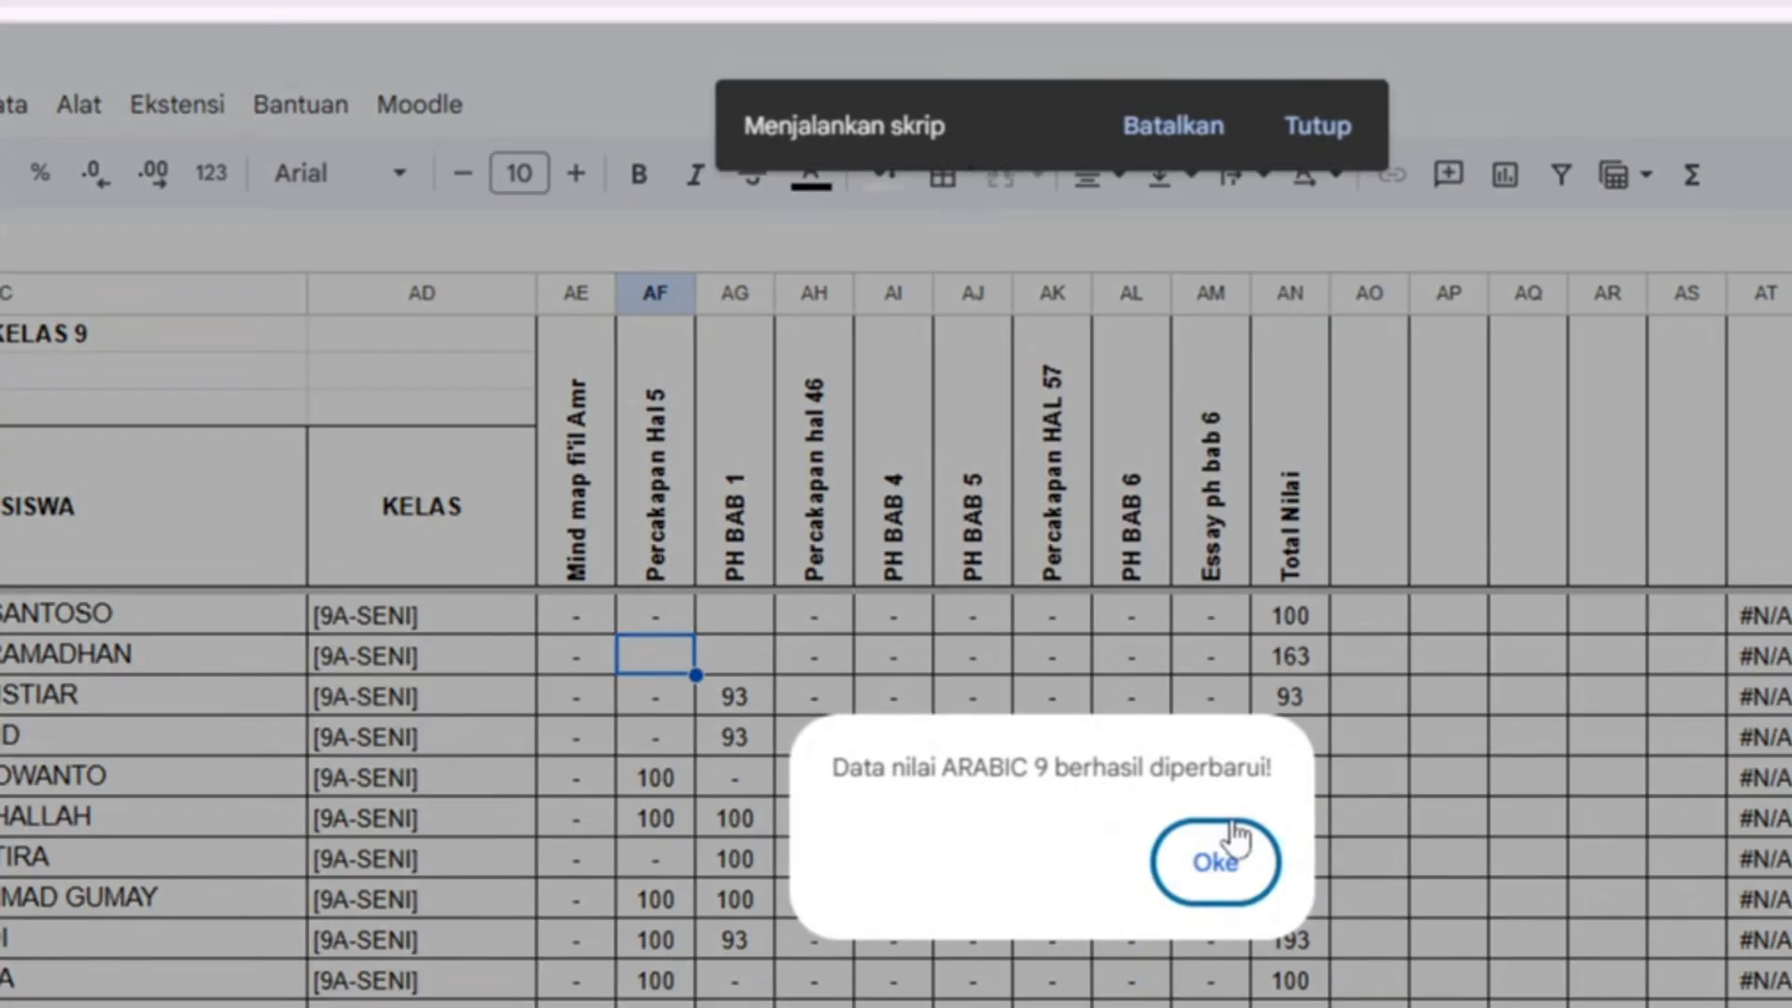
{"action": "left_click", "coordinate": [1222, 891]}
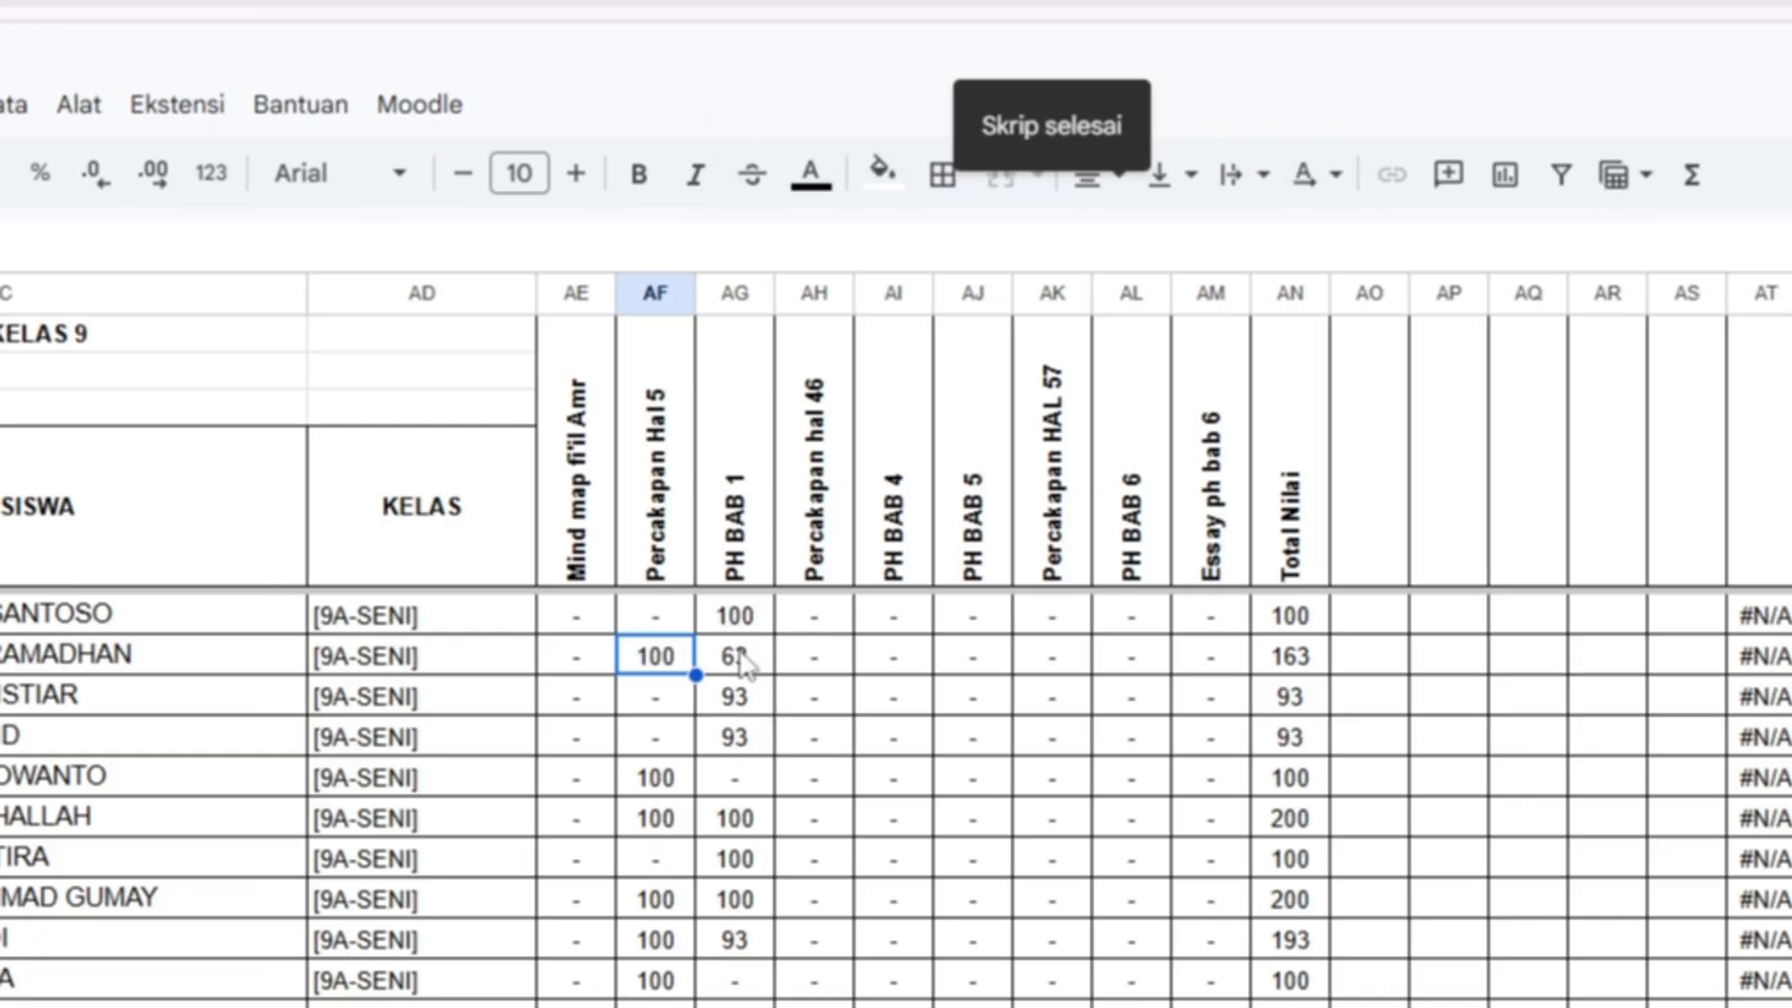
{"action": "left_click", "coordinate": [879, 709]}
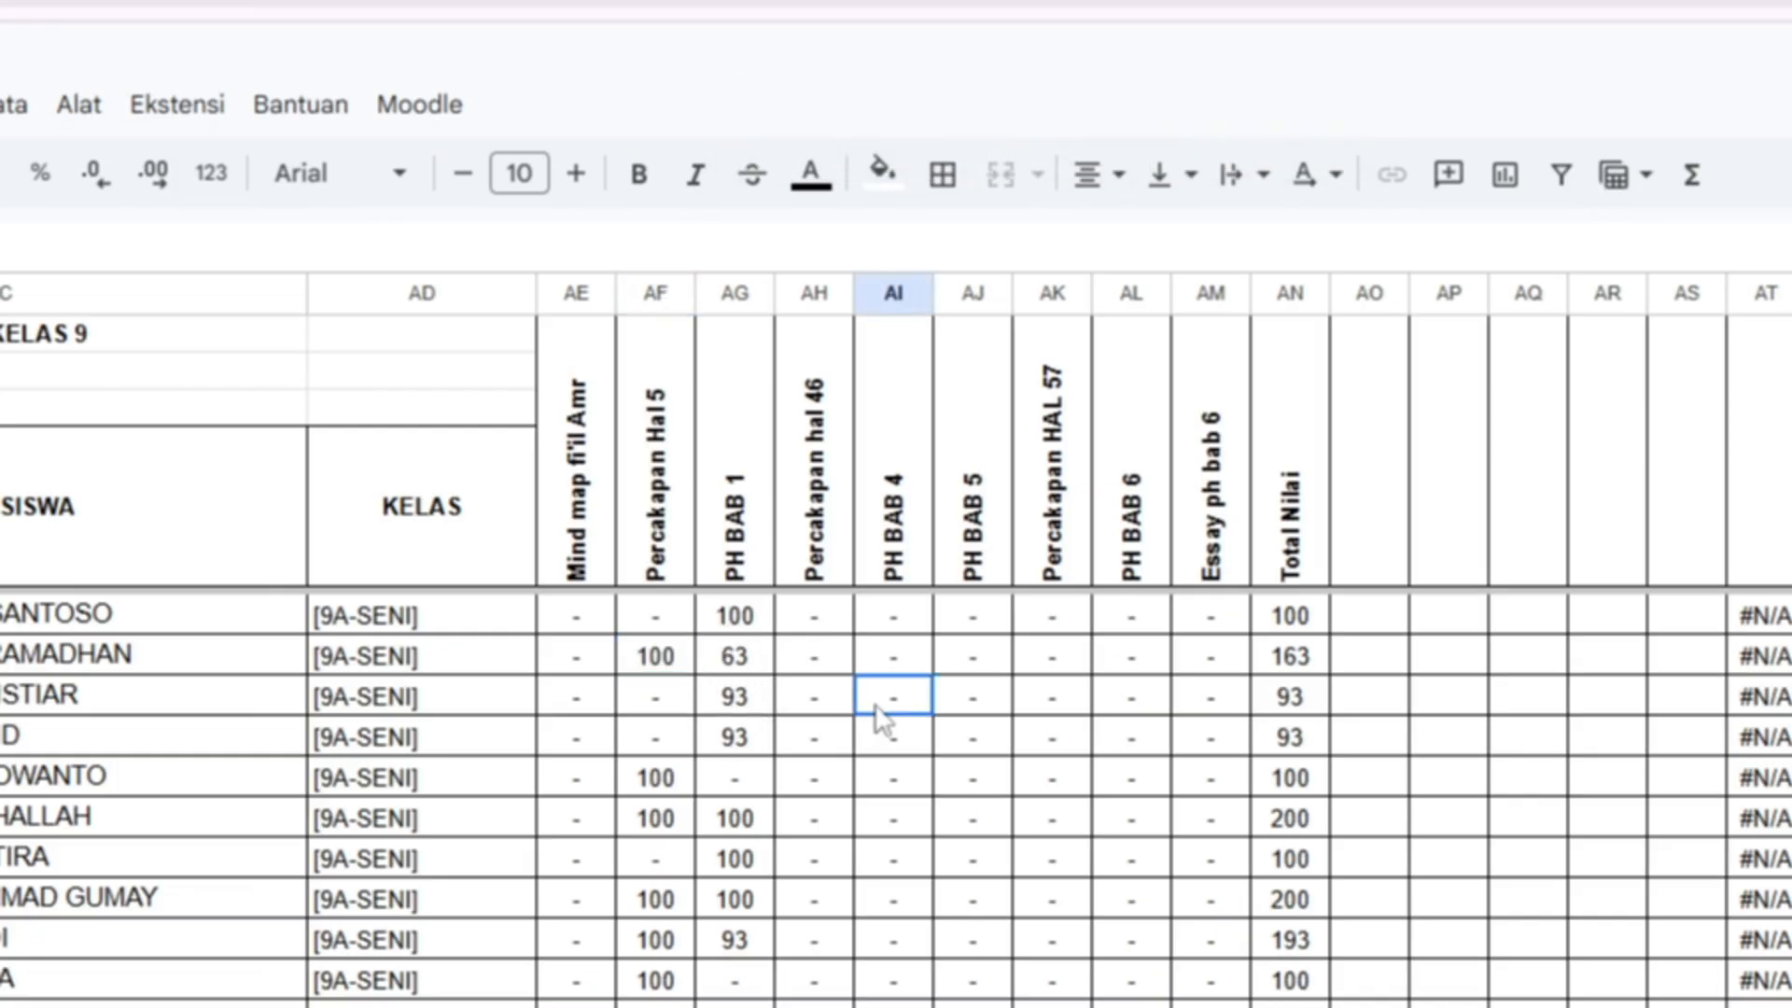
{"action": "left_click", "coordinate": [731, 721]}
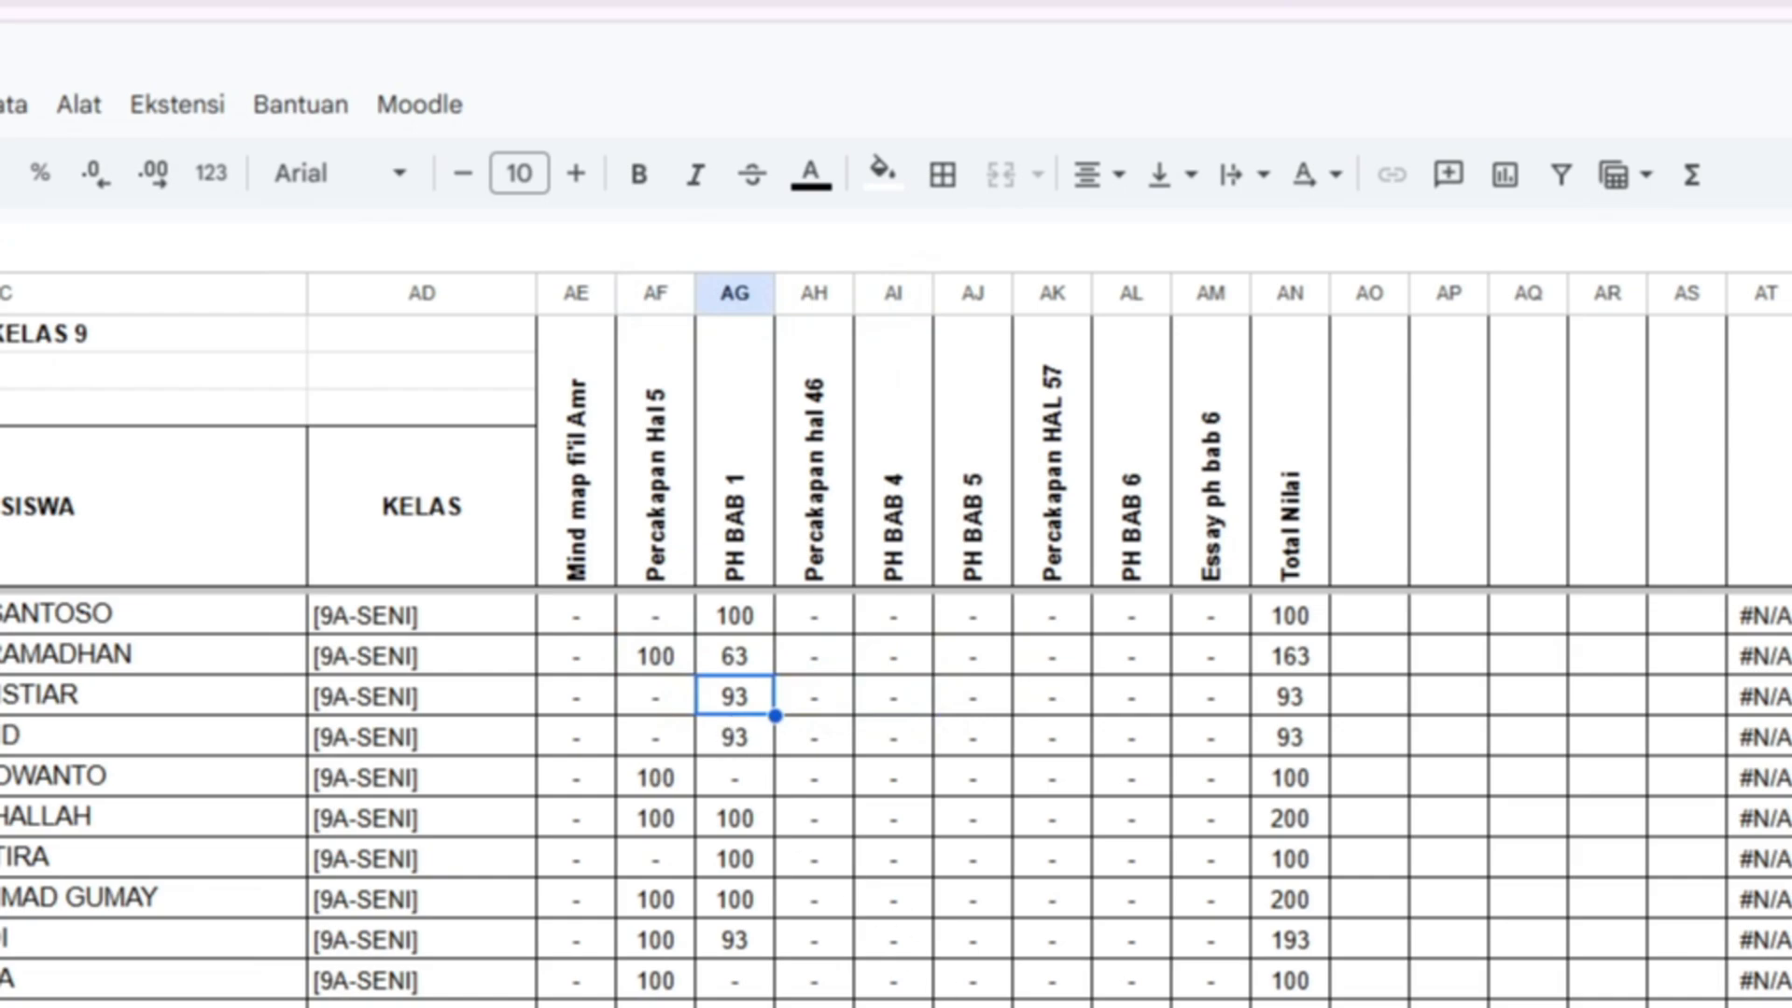